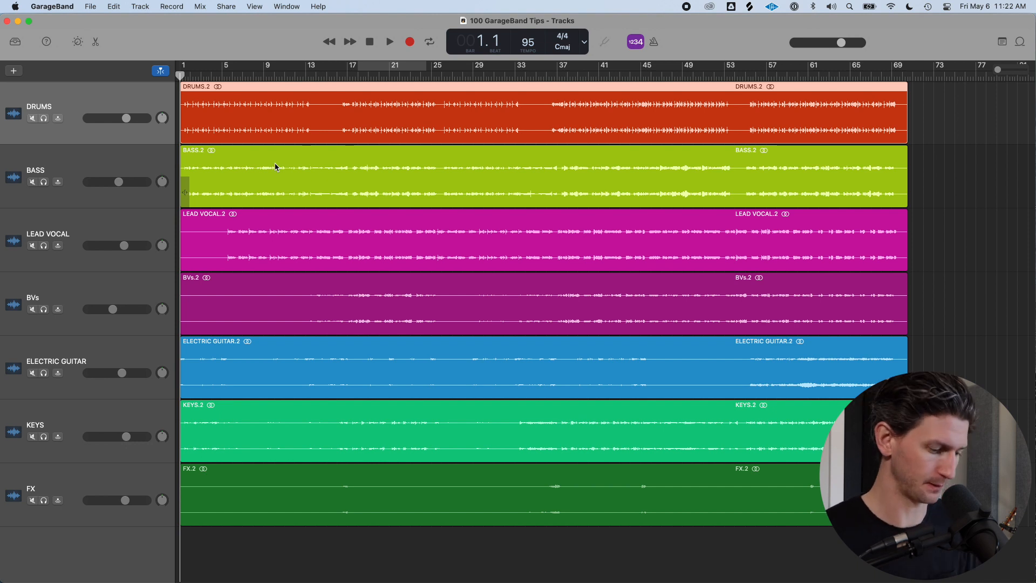
Browse the Recent, Learn to Play and Project Templates sections of the project chooser
key("space")
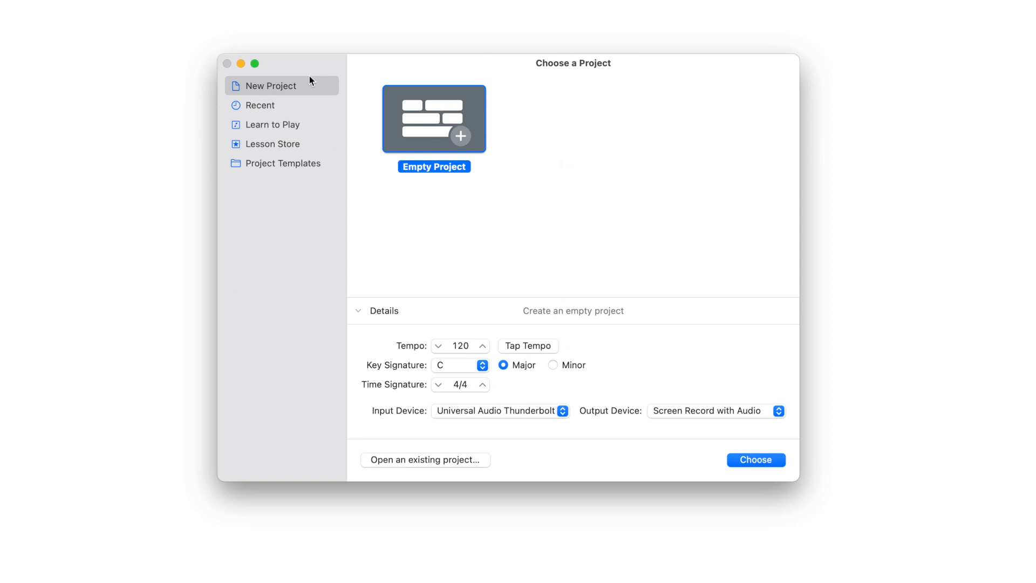
left_click(271, 107)
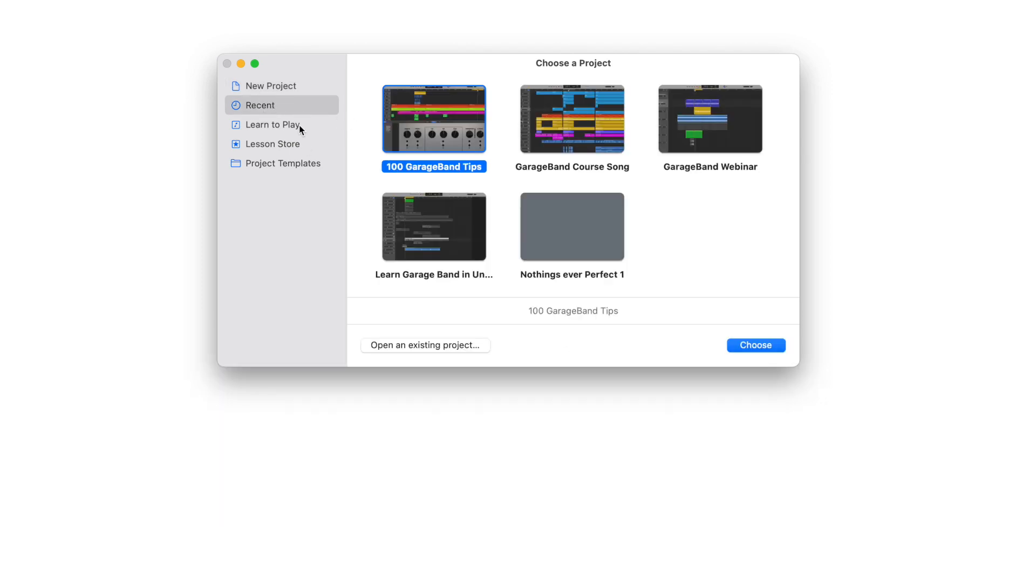
left_click(299, 125)
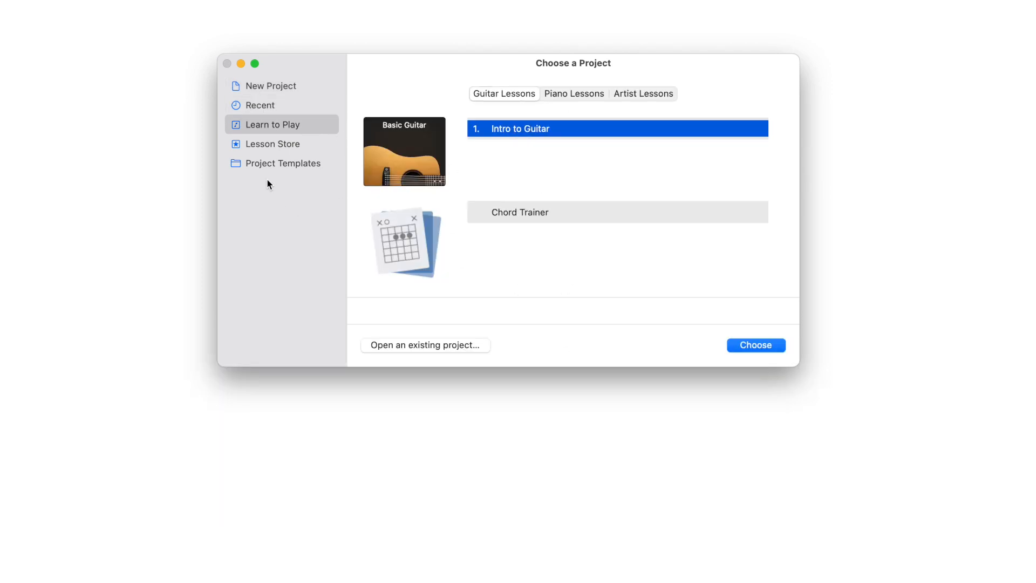
left_click(288, 163)
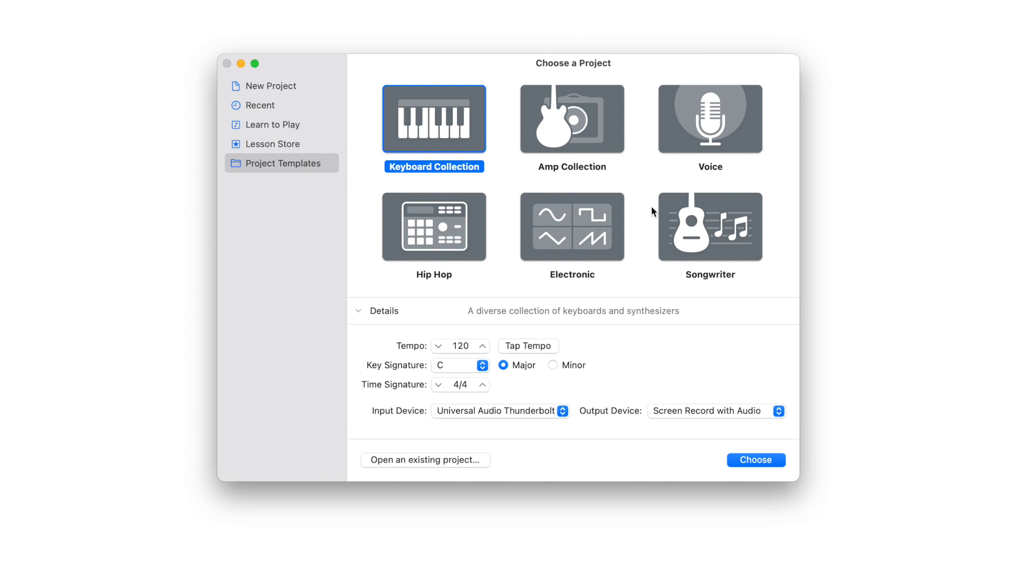
Create a new project from the Songwriter template after previewing the Hip Hop and Electronic templates
left_click(669, 216)
left_click(444, 237)
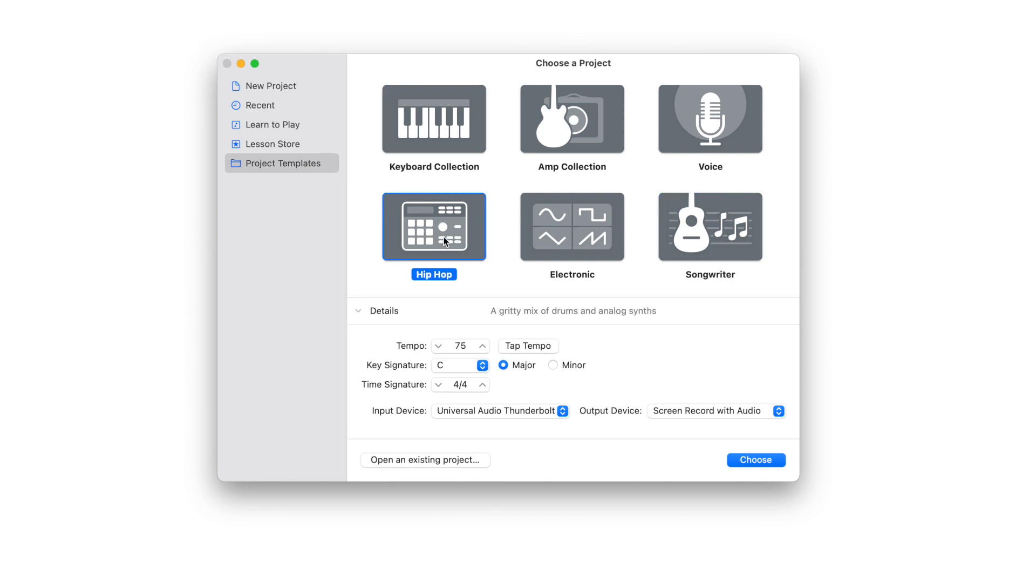
left_click(604, 231)
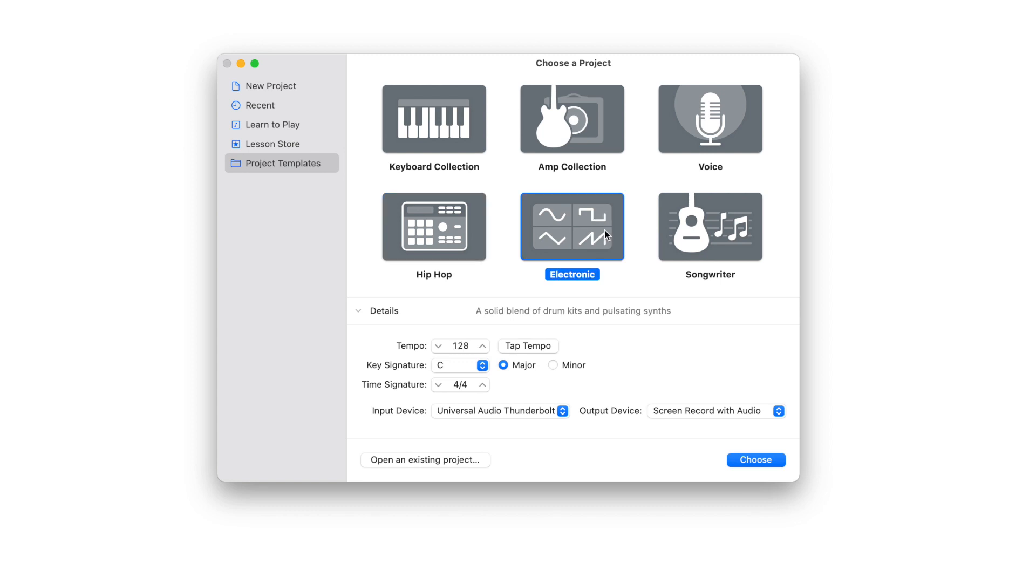
left_click(716, 245)
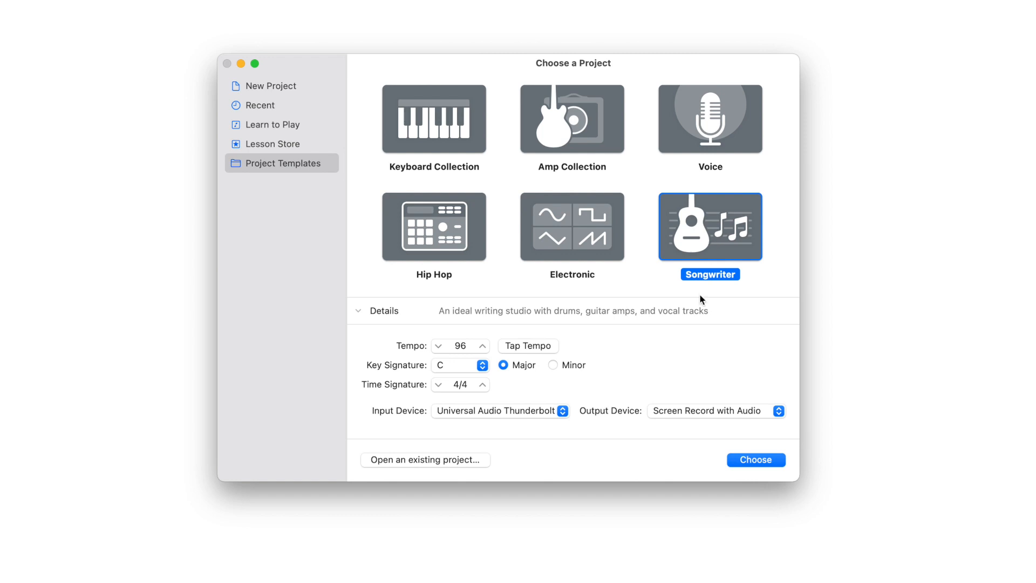
left_click(755, 459)
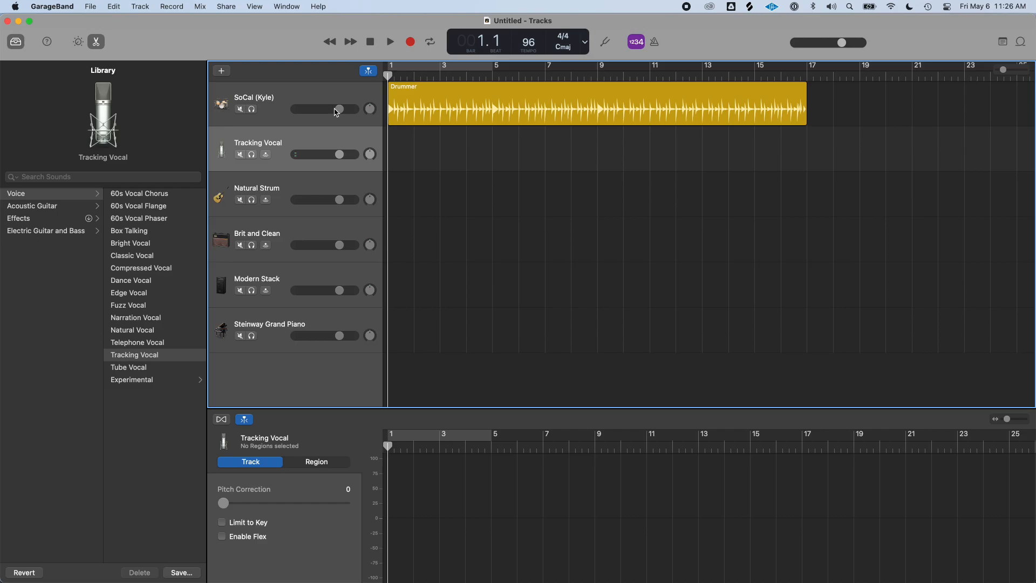
Select each track in turn to review its instrument patch, and open the project tempo
key("Down")
key("Down")
key("Down")
key("Down")
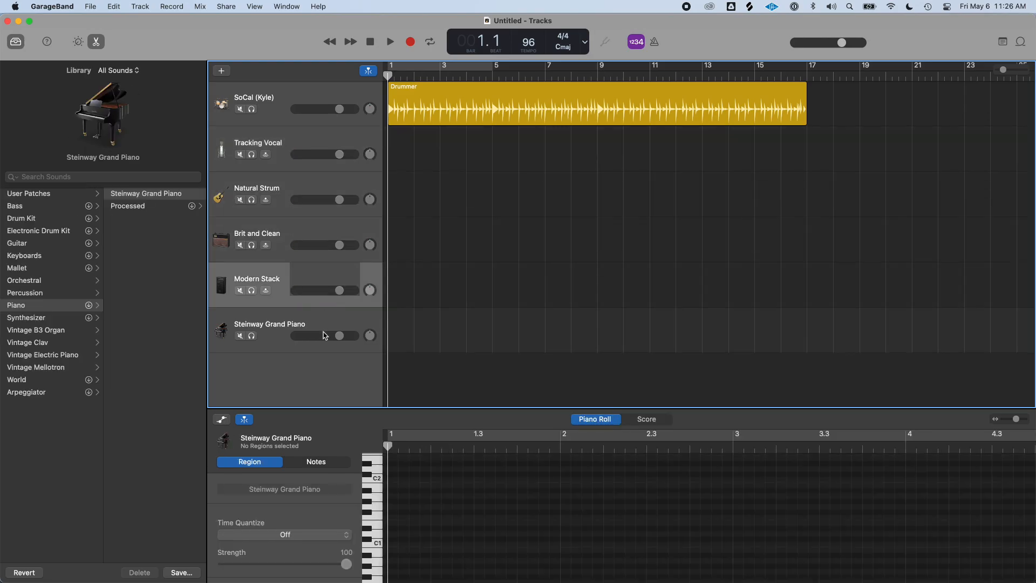
left_click(326, 322)
left_click(334, 237)
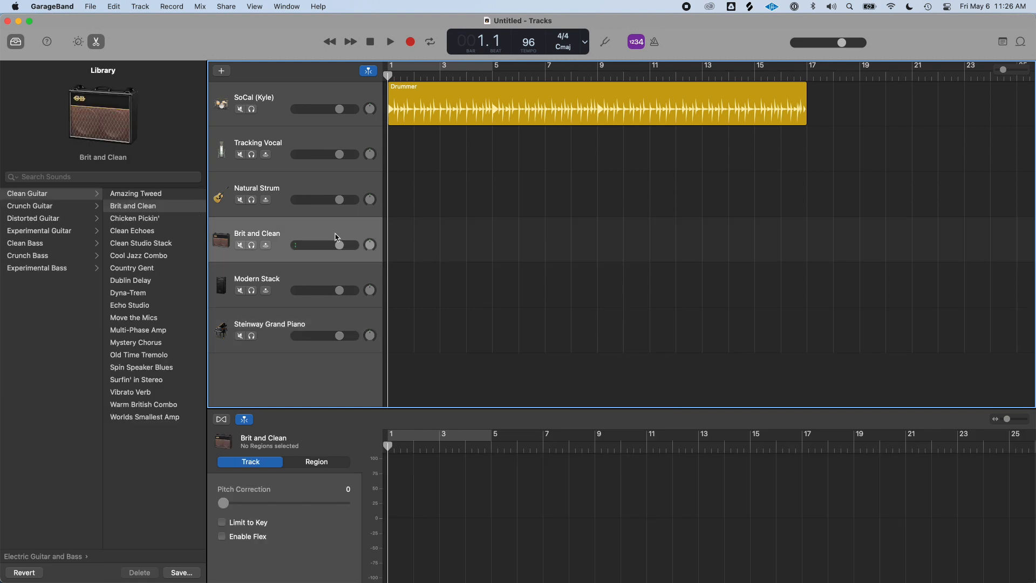
left_click(341, 179)
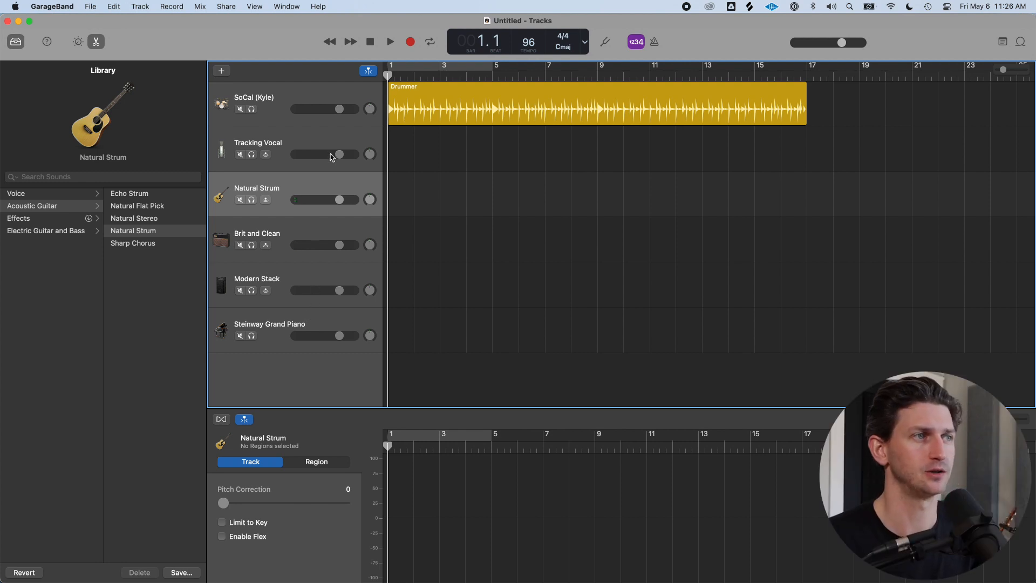
left_click(327, 147)
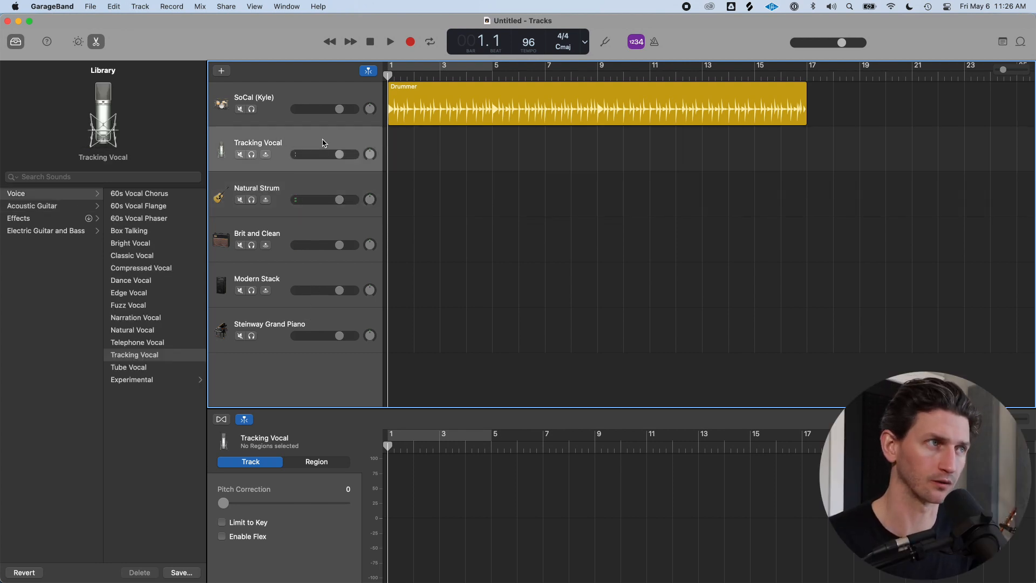
left_click(317, 232)
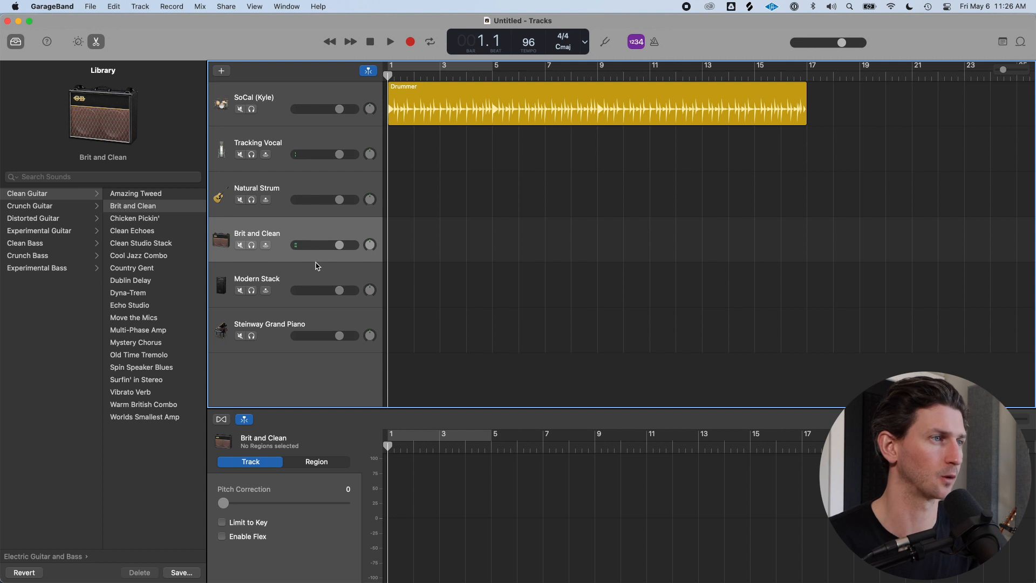
left_click(318, 282)
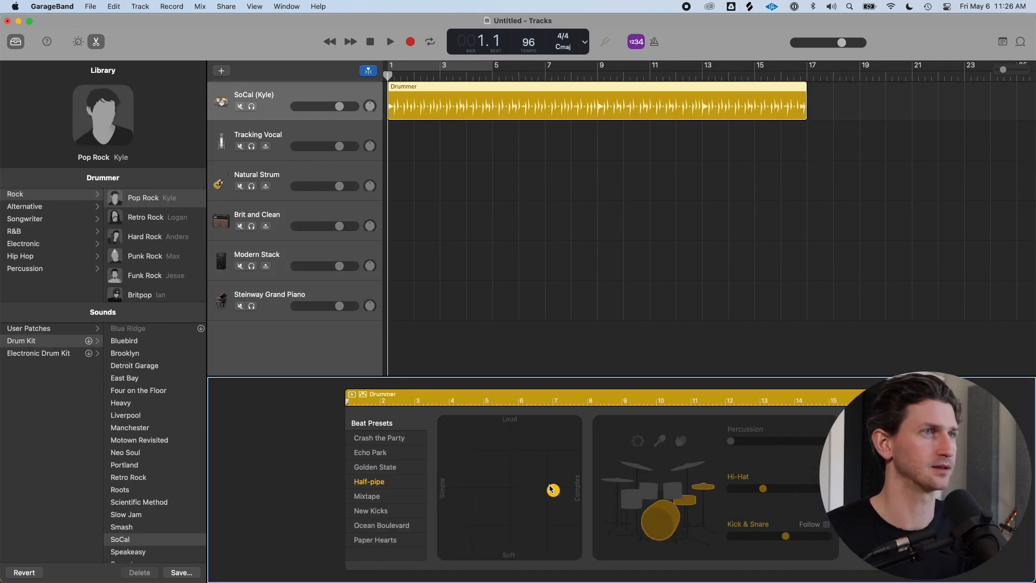
mouse_move(95, 150)
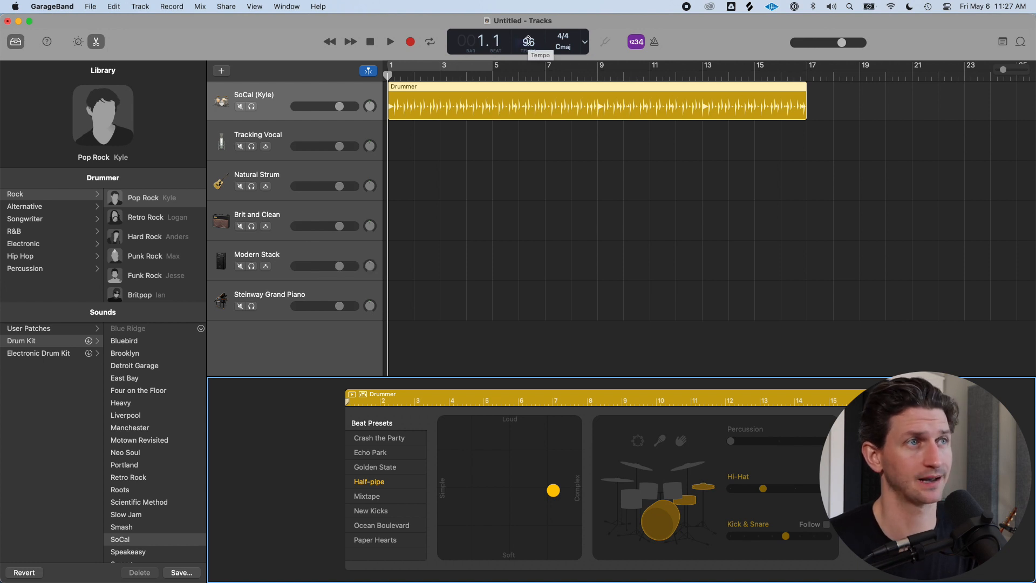
double_click(528, 41)
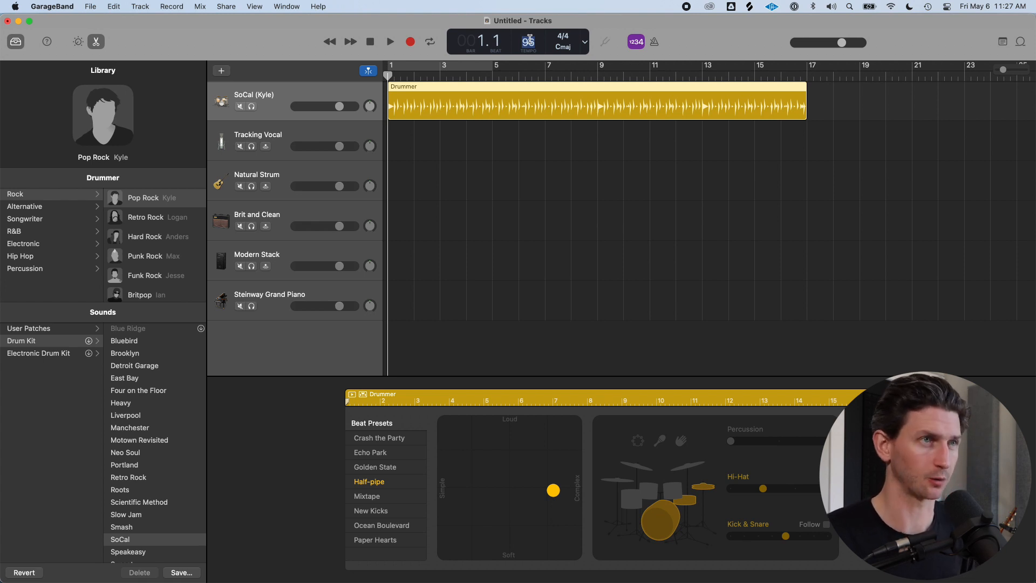
Start a new empty project with a Software Instrument track
left_click(90, 6)
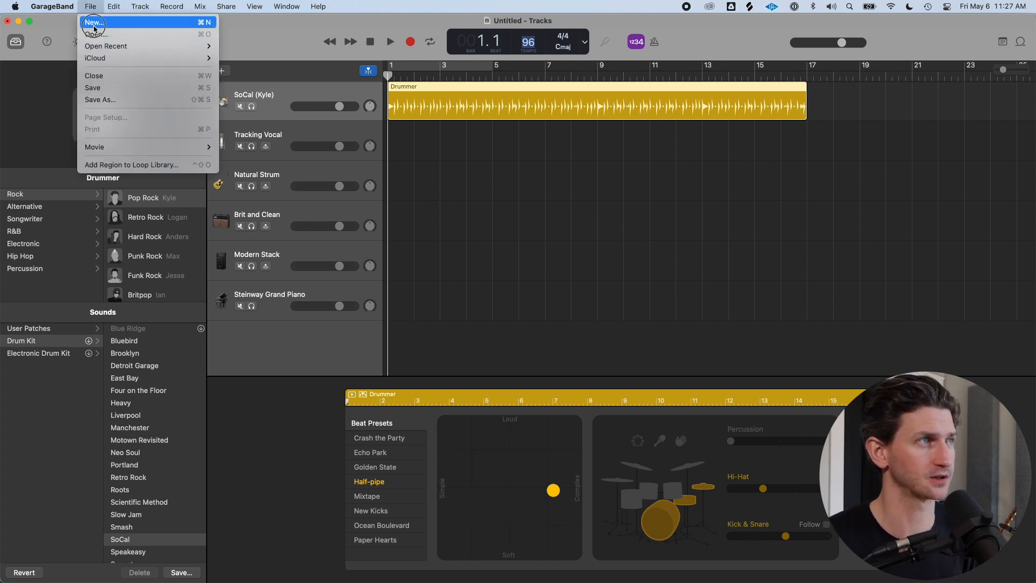
left_click(89, 19)
left_click(496, 242)
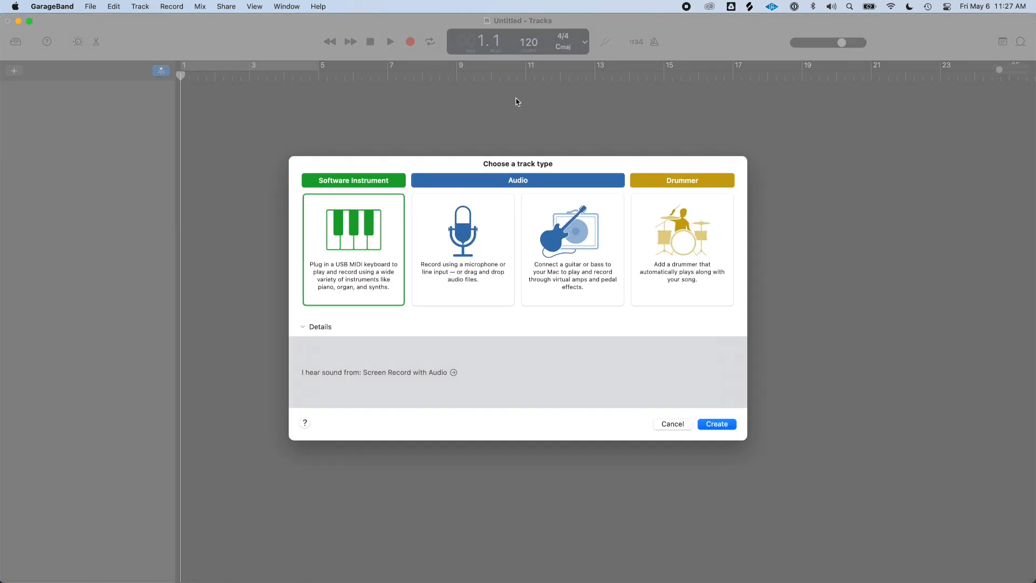
left_click(712, 421)
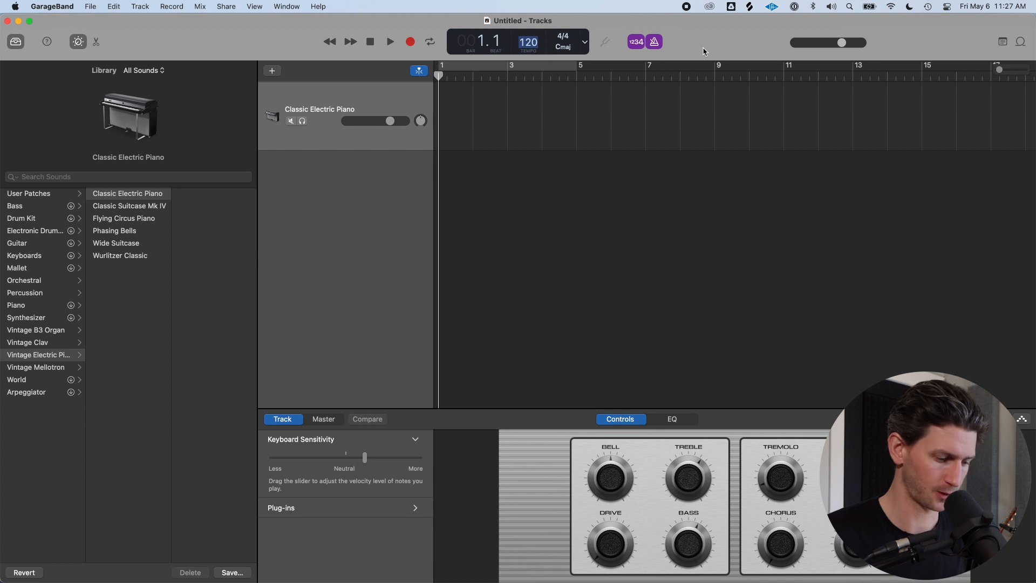
Set the project tempo to 75 bpm
type("85")
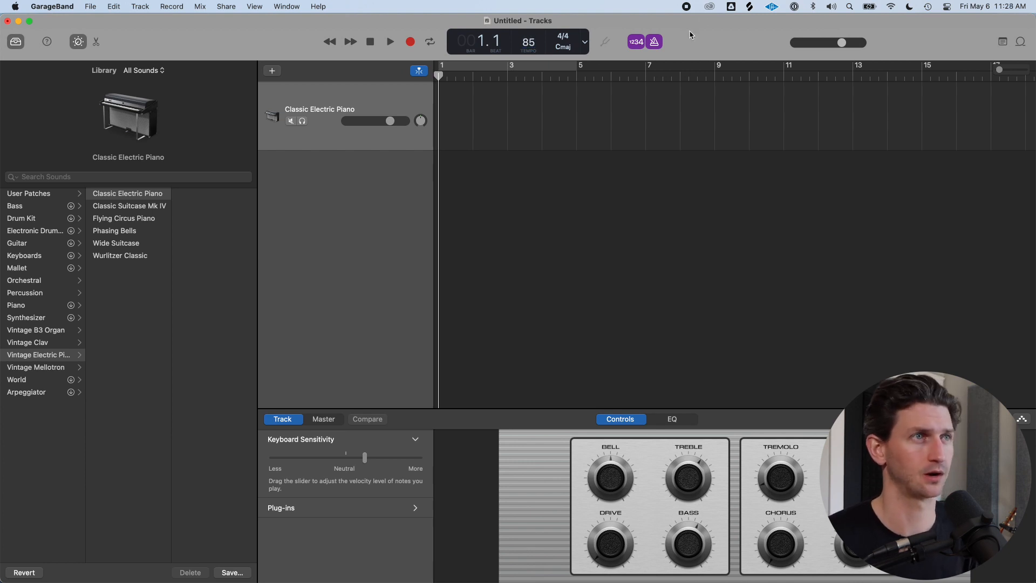
double_click(530, 43)
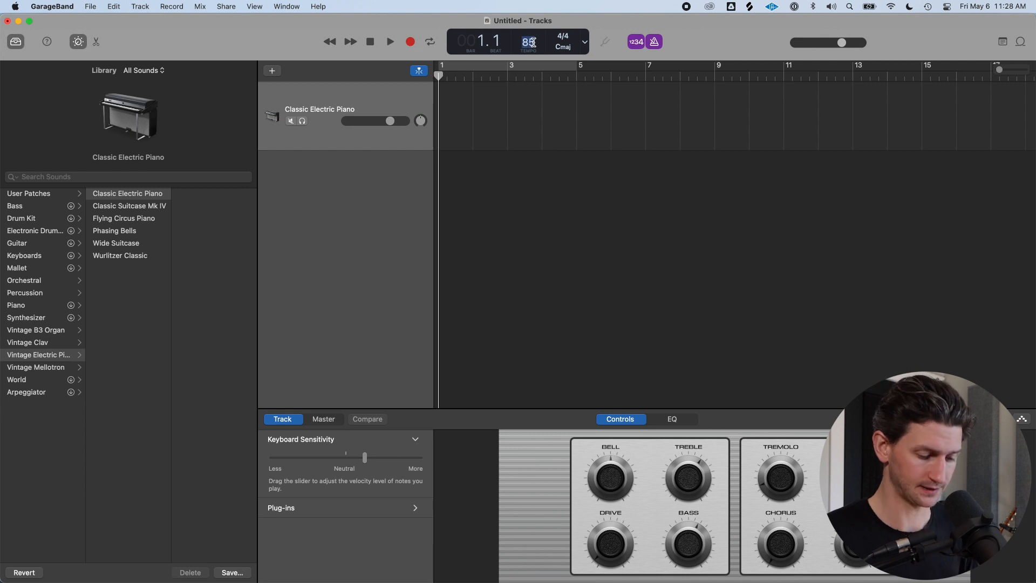
type("75")
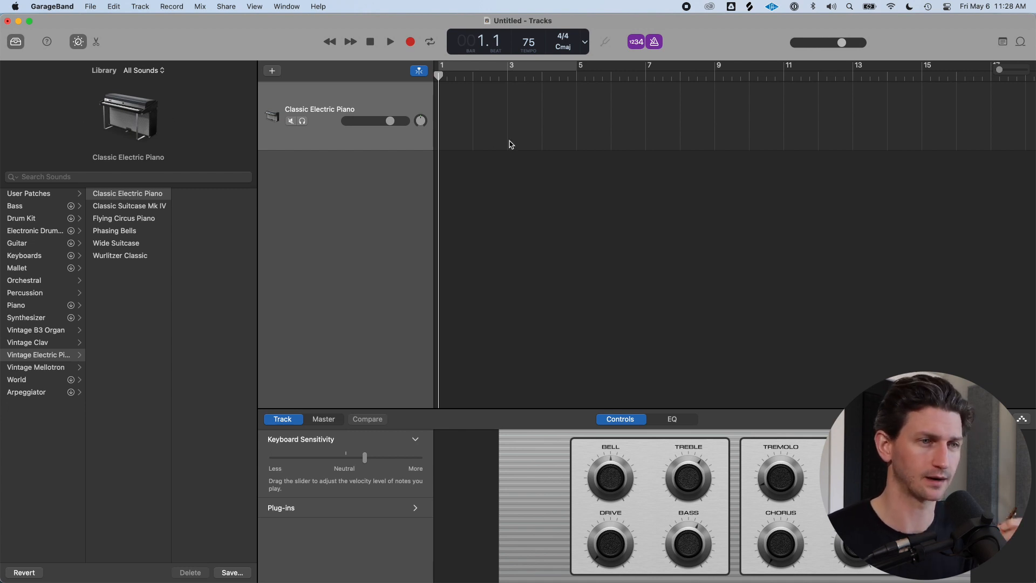
Add a new Drummer track to the project
left_click(1020, 42)
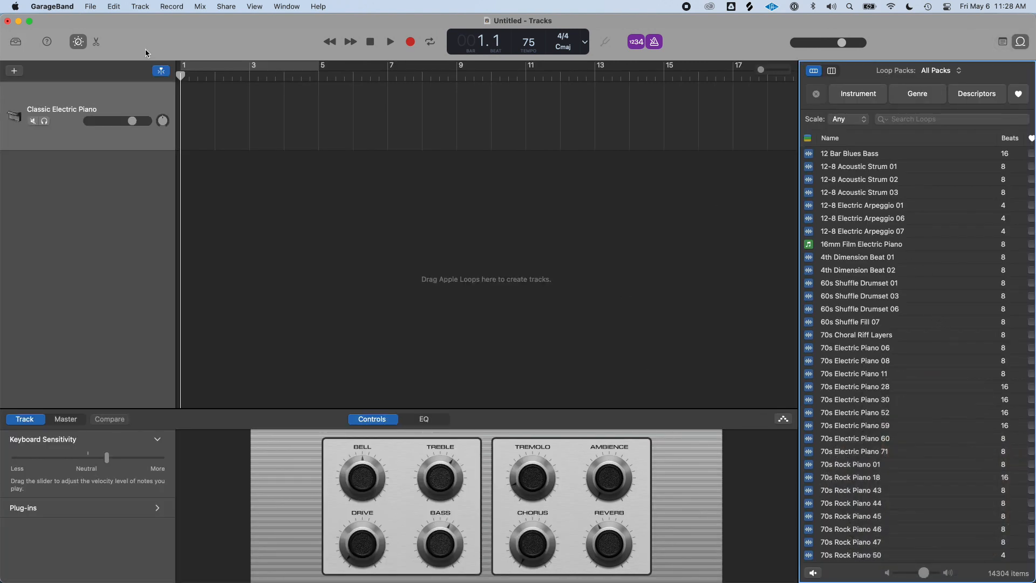
left_click(135, 6)
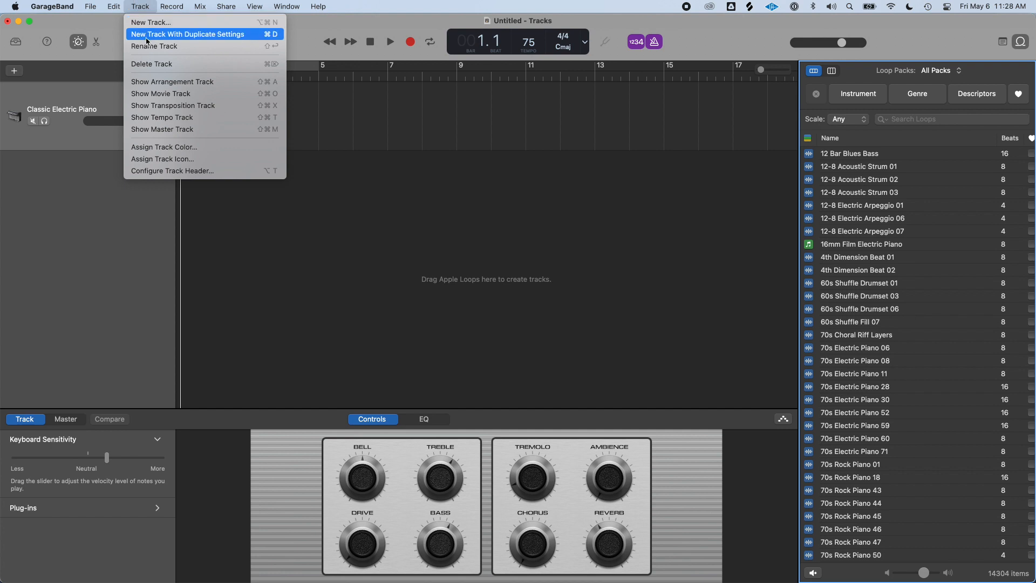
left_click(151, 22)
left_click(696, 281)
left_click(726, 425)
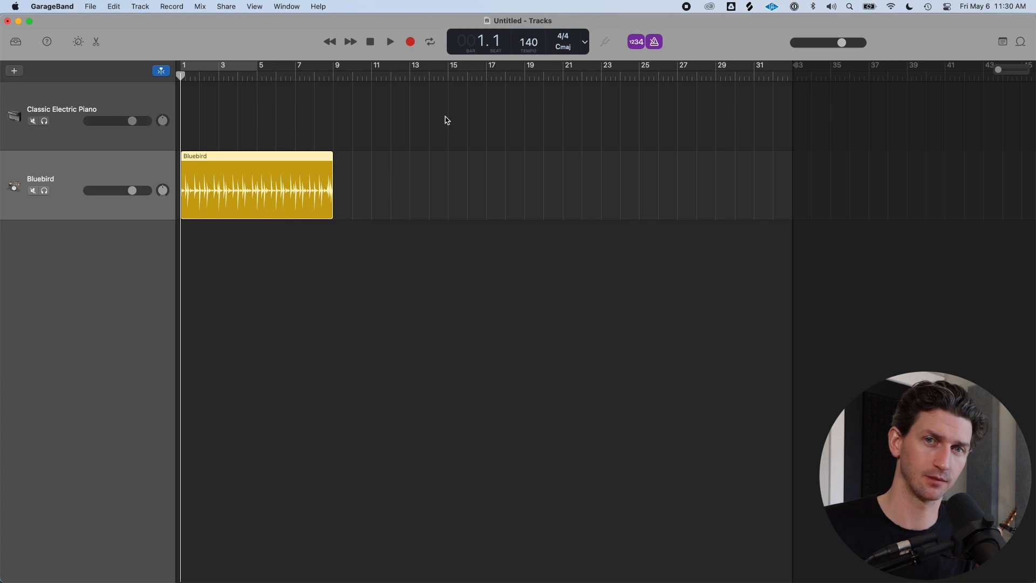
Show the tempo track above the project's tracks
key("shift+super+t")
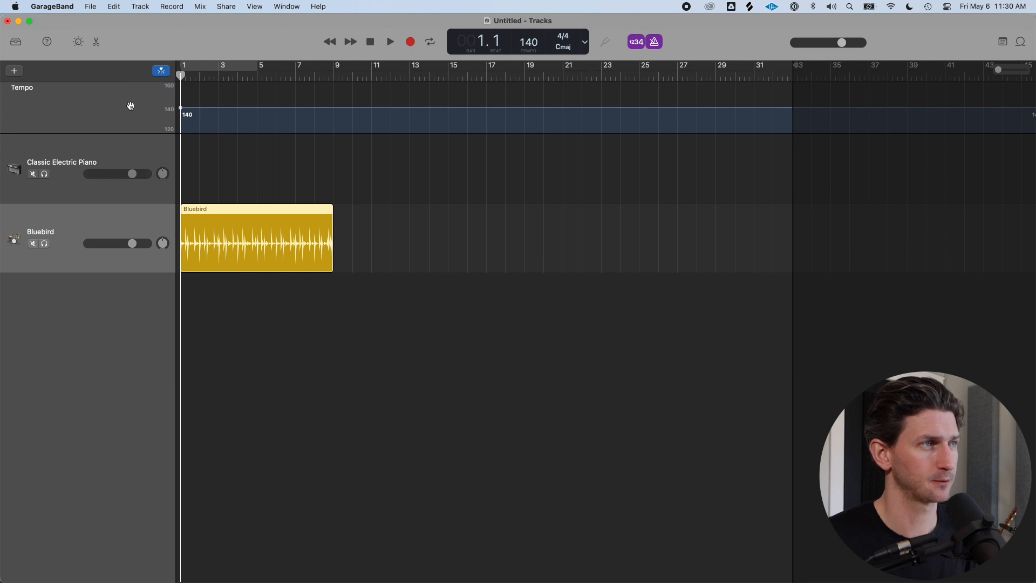
key("shift+super+t")
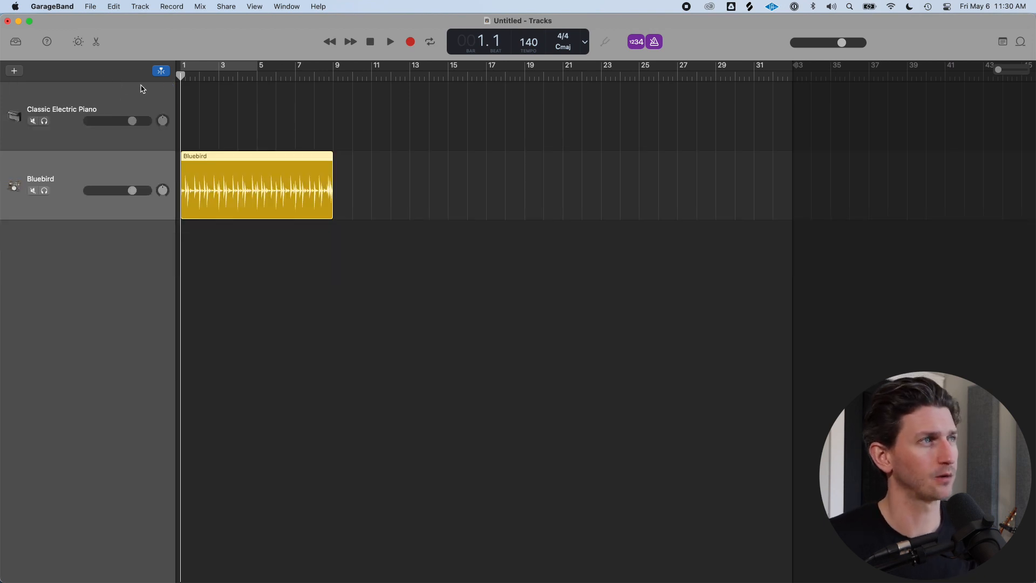
left_click(140, 6)
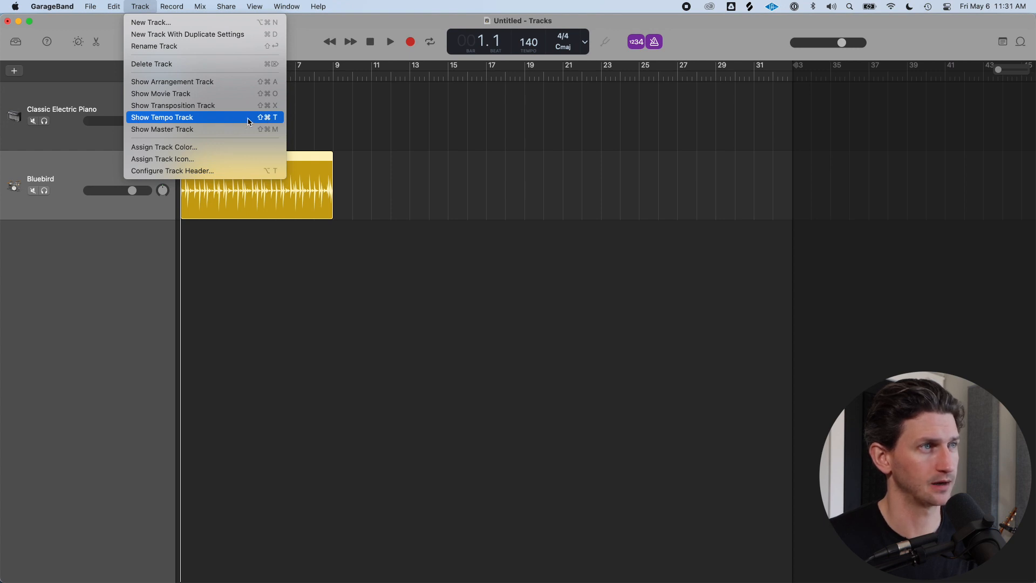
left_click(215, 117)
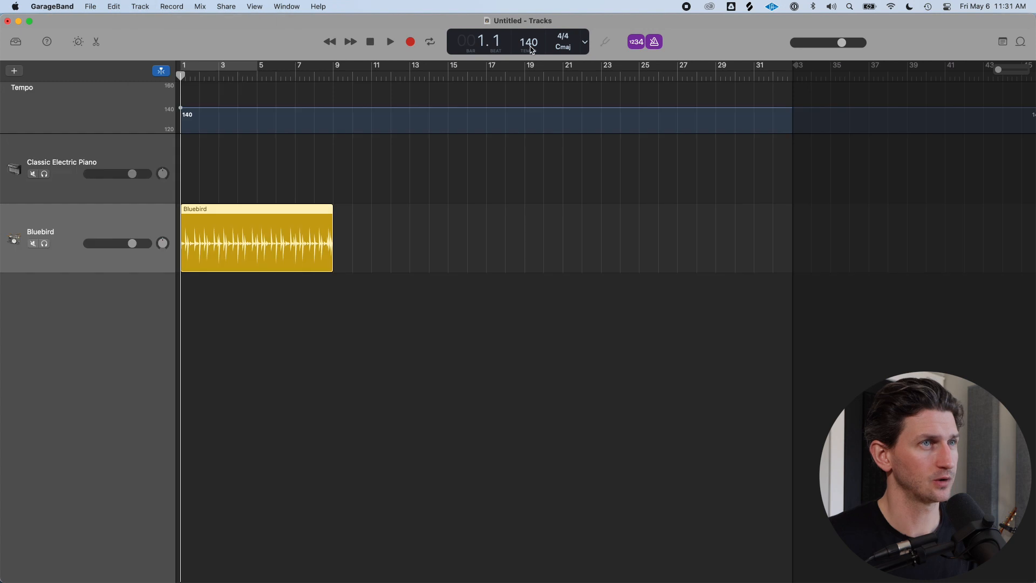
Add a tempo point at bar 9 and lower the tempo from there to 130
left_click_drag(182, 75, 333, 76)
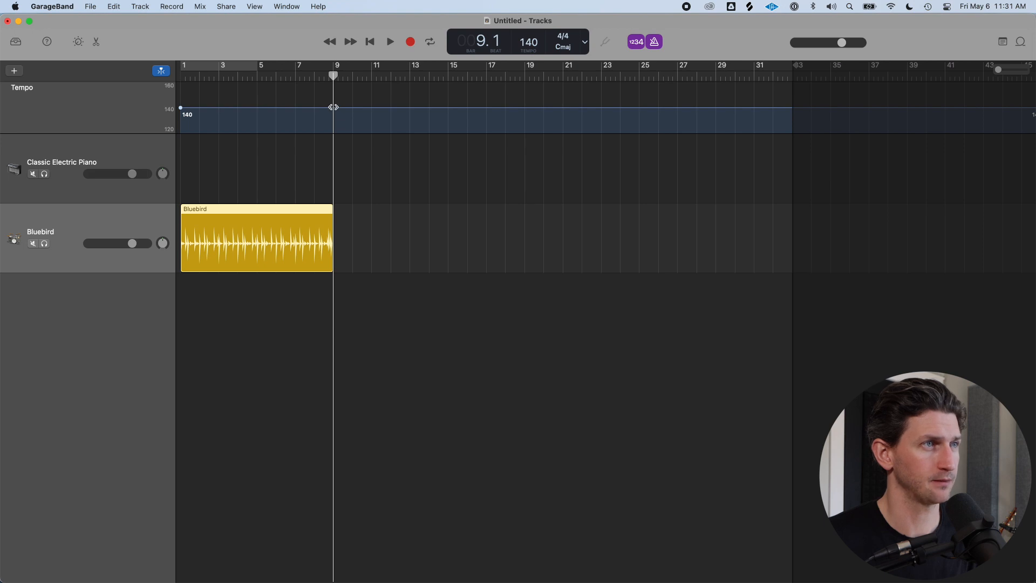
left_click(331, 107)
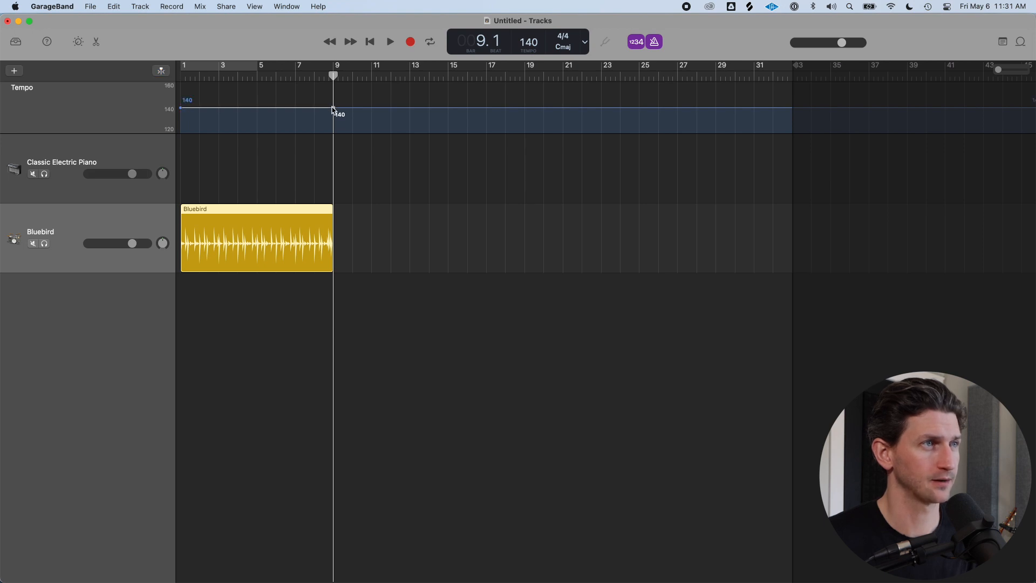
mouse_move(333, 75)
left_mouse_down()
mouse_move(351, 74)
mouse_move(333, 74)
left_mouse_up()
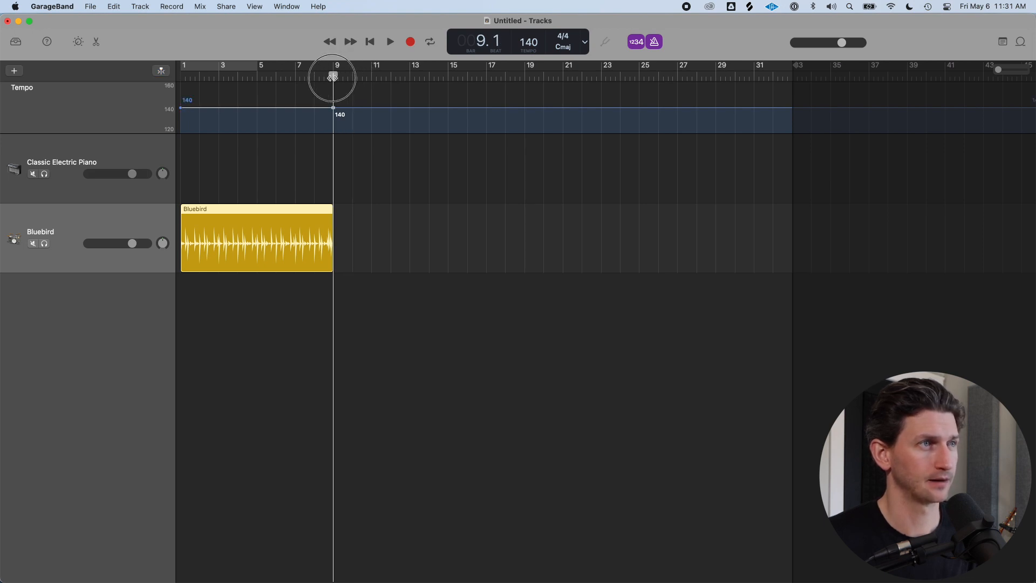
left_click_drag(332, 75, 524, 75)
left_click(459, 110)
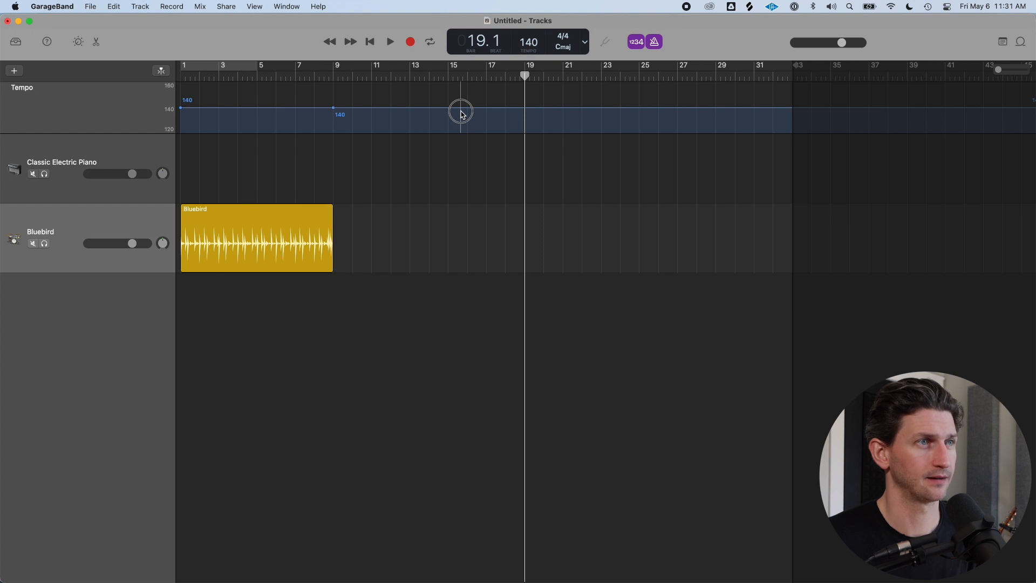
left_click_drag(458, 111, 461, 122)
Add tempo points around bars 17 and 19 and ramp the tempo up to 142
left_click(488, 112)
left_click(534, 113)
mouse_move(534, 113)
left_mouse_down()
mouse_move(535, 100)
mouse_move(529, 117)
mouse_move(514, 117)
left_mouse_up()
key("Return")
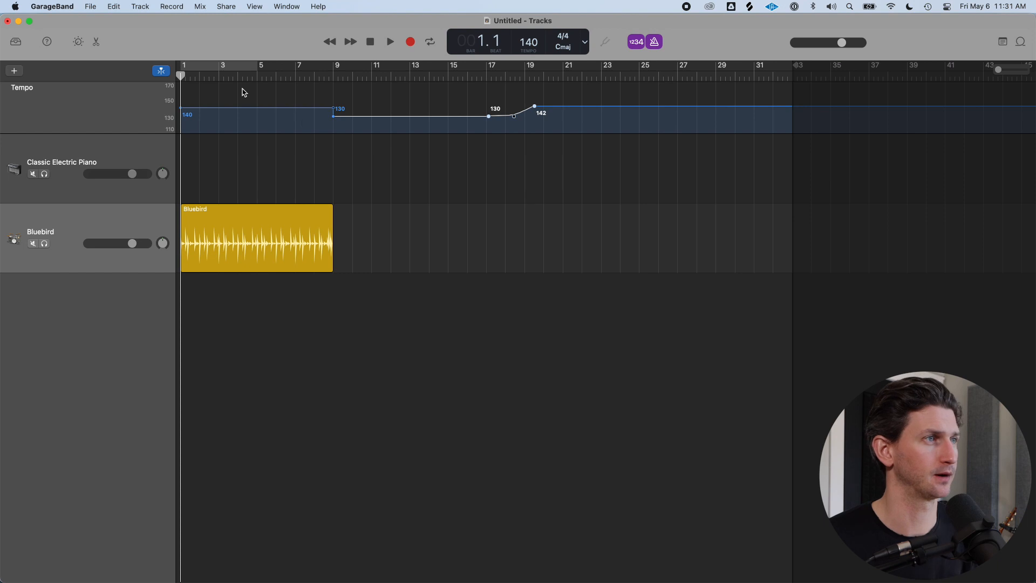
Select all the tempo points on the tempo track and delete them
left_click_drag(560, 120, 151, 119)
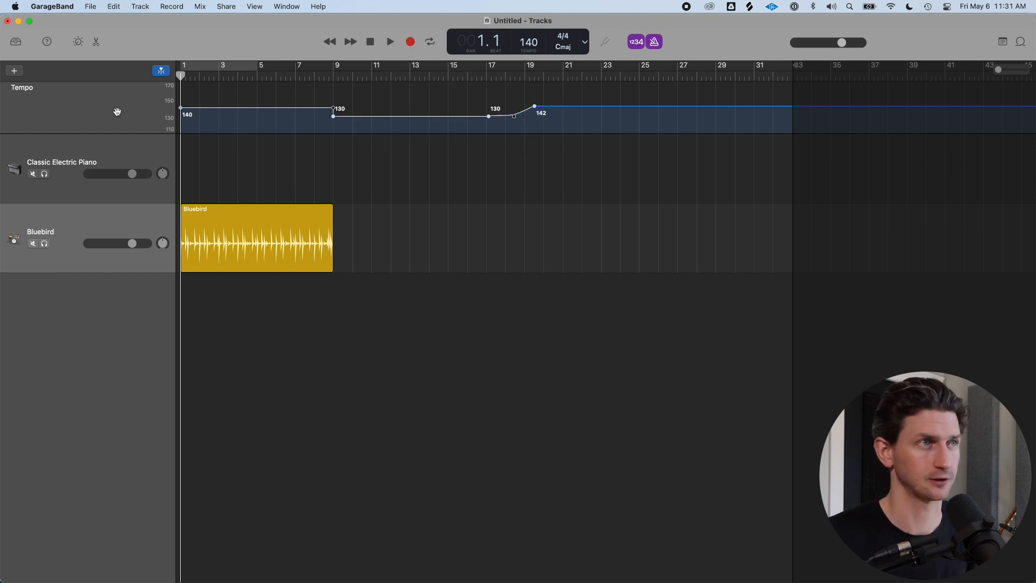
key("Delete")
left_click(532, 46)
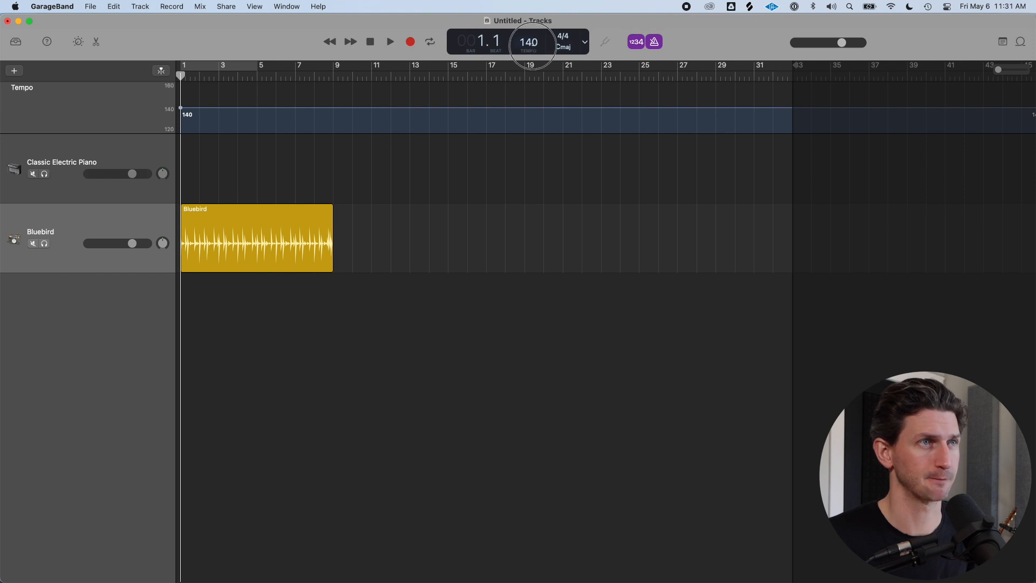
Set the project tempo to 120 and hide the tempo track
left_click(529, 41)
type("120")
key("Return")
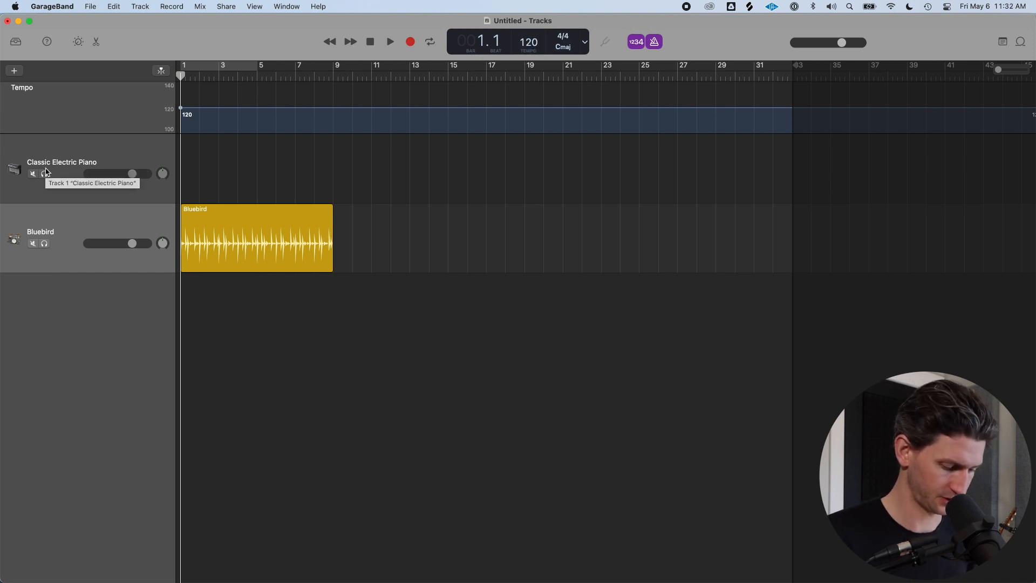
key("super+shift+t")
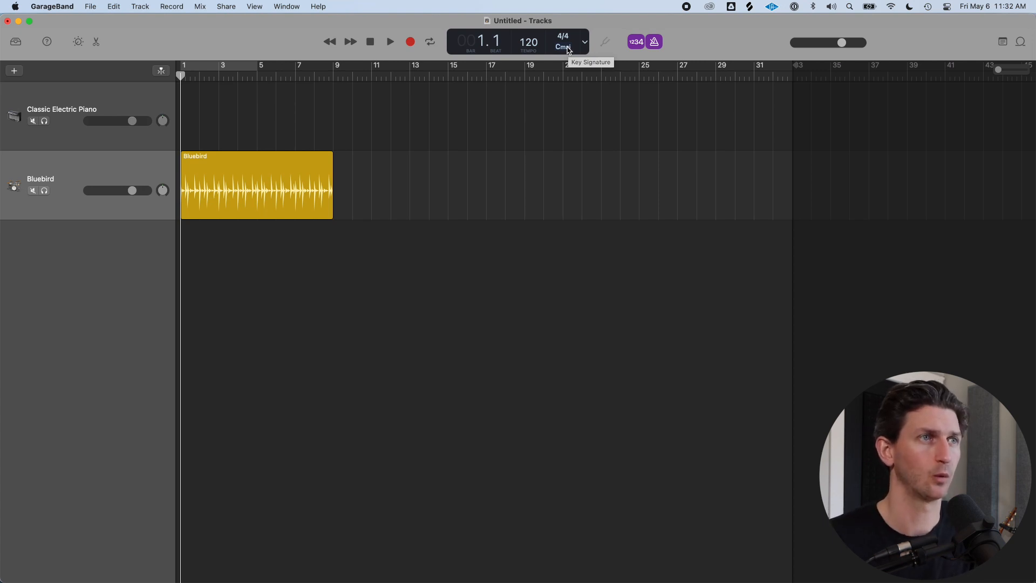
Change the project key signature to F# minor
left_click(563, 47)
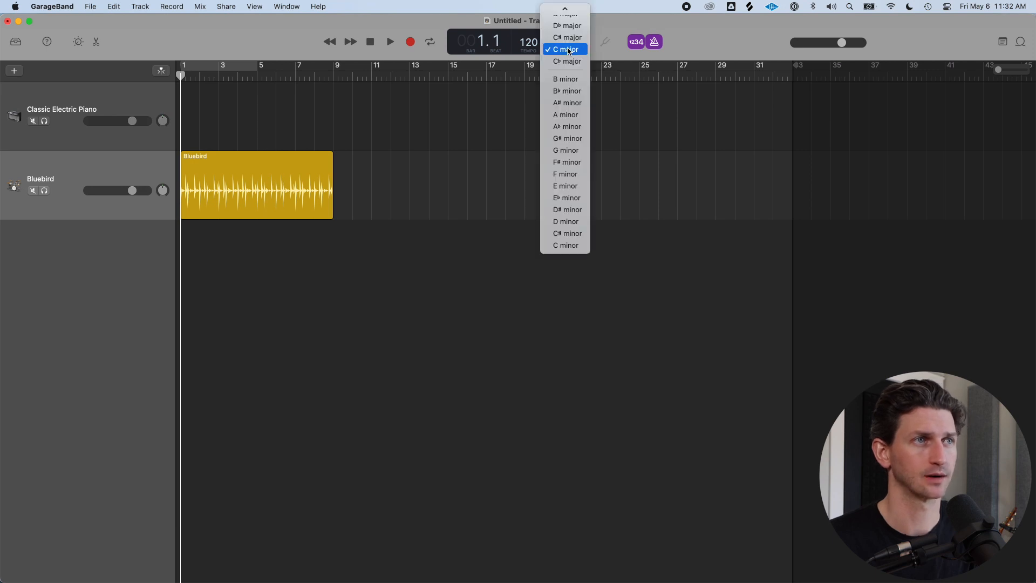
scroll(570, 52, "up", 5)
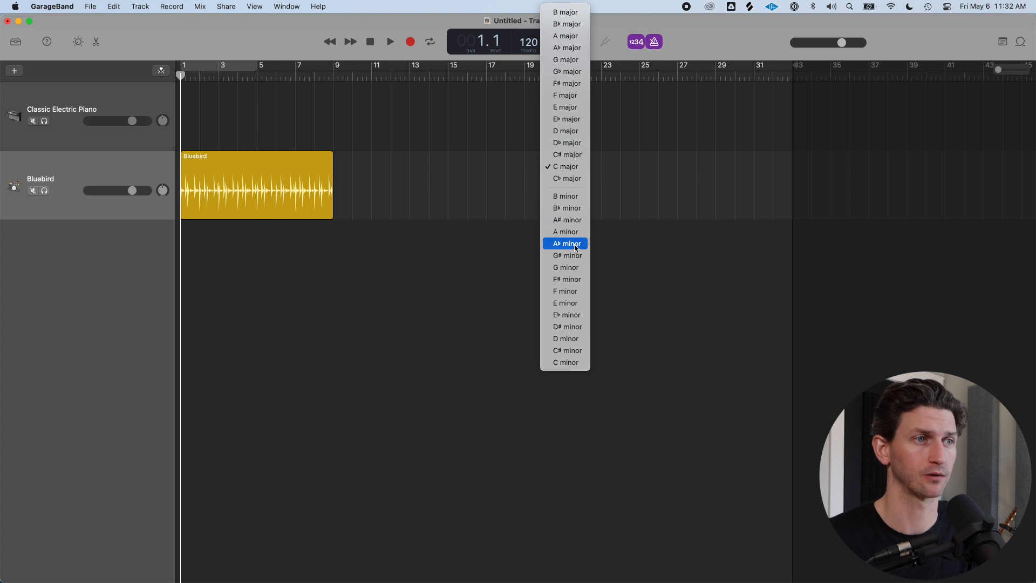
left_click(576, 279)
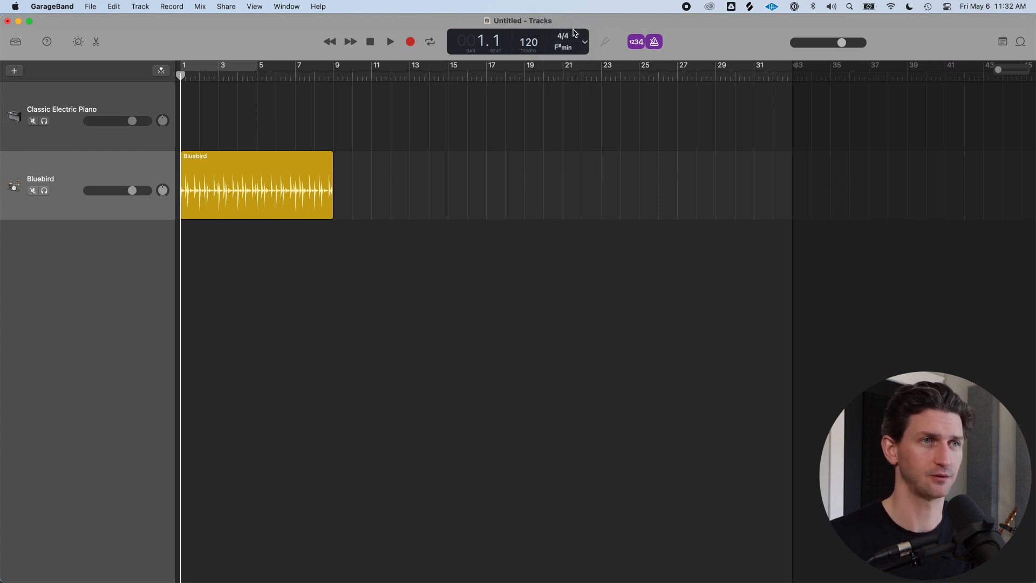
Add the 70s Rock Piano 01 loop from the loop browser as a new track and play it back
left_click(1021, 41)
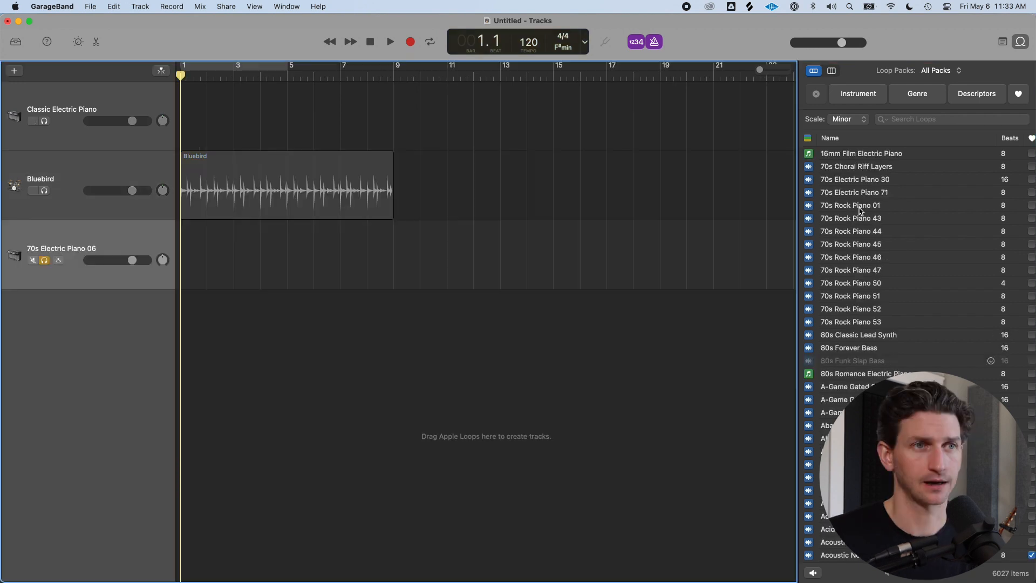
left_click_drag(858, 205, 140, 249)
key("super+Right")
key("space")
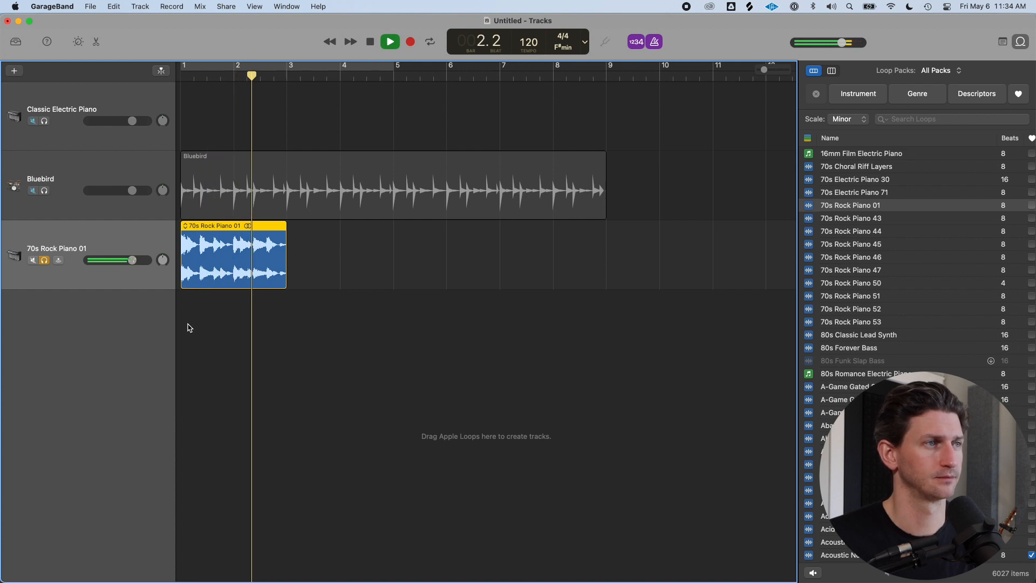
key("space")
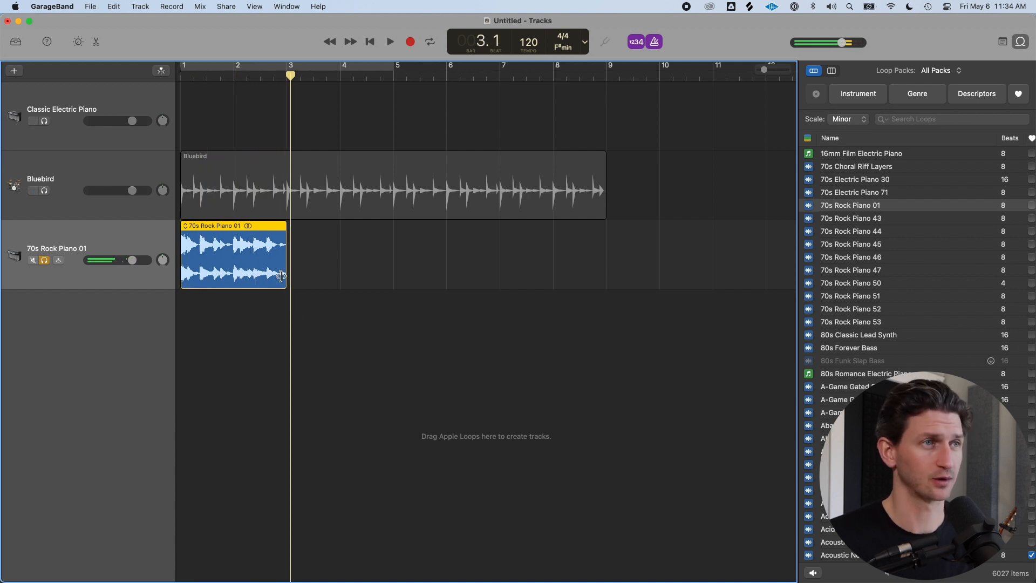
Change the key signature to G# minor and play the loop again to hear it transposed
left_click(563, 47)
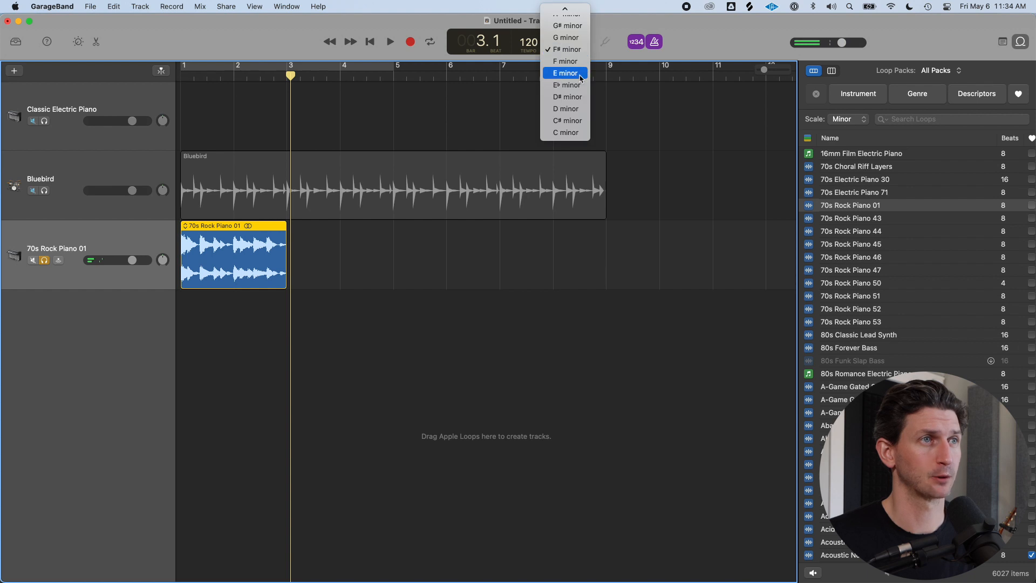
scroll(572, 62, "up", 3)
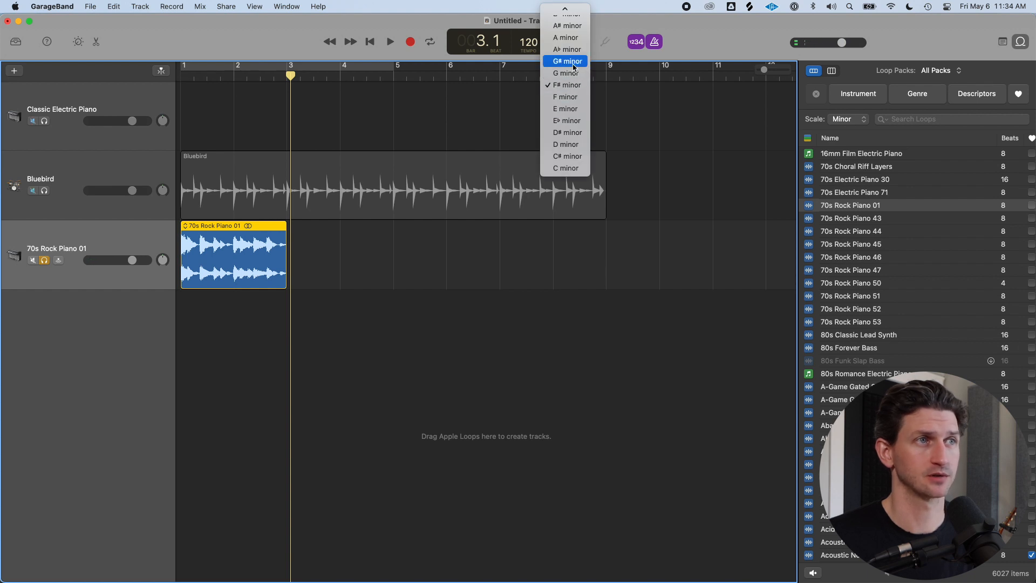
left_click(570, 61)
key("Return")
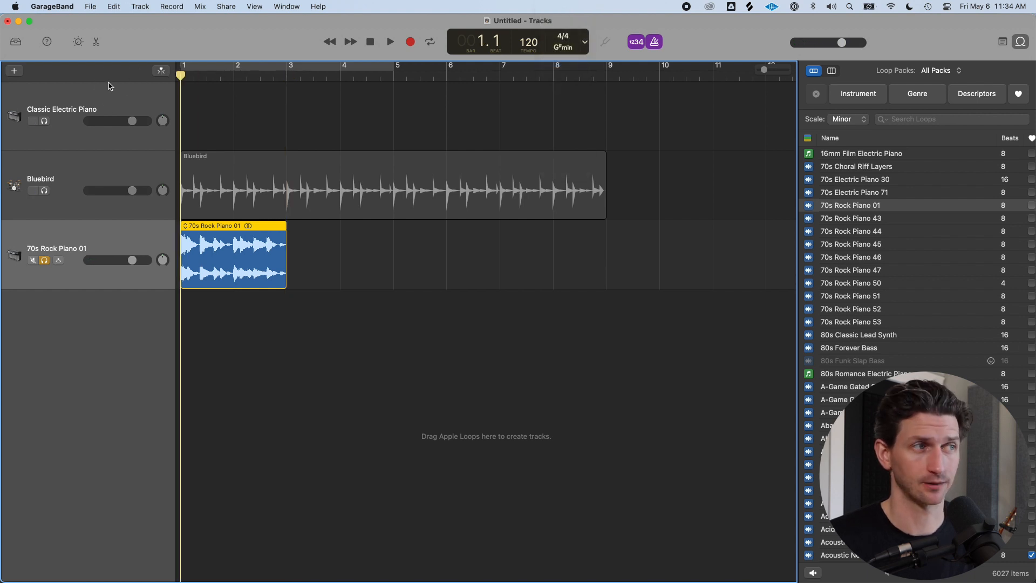
key("space")
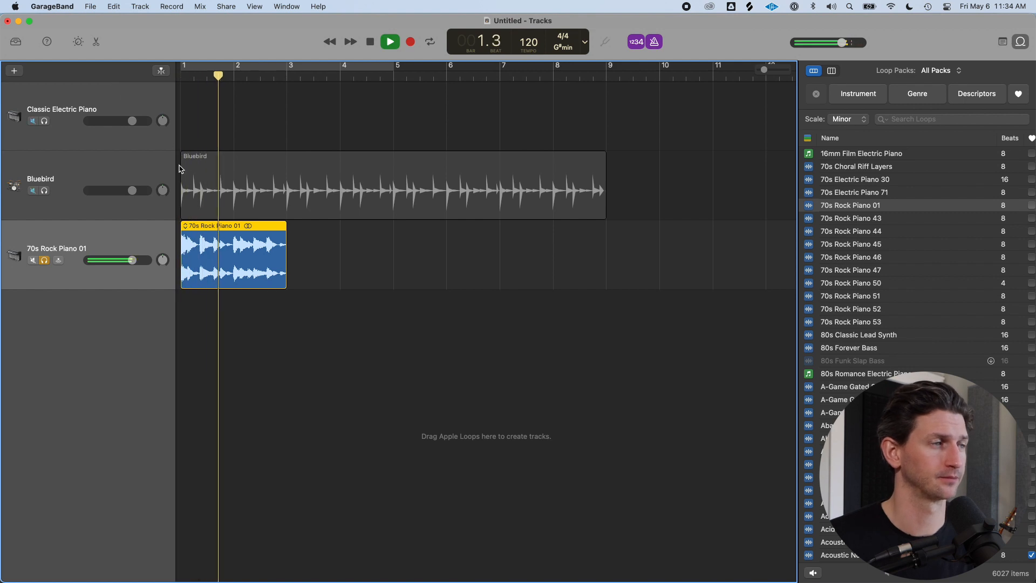
key("space")
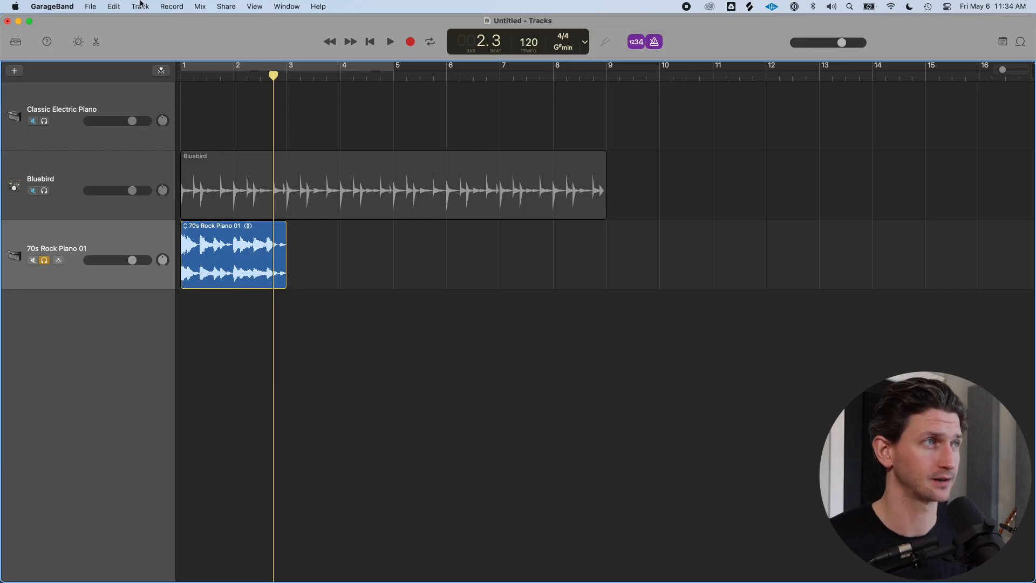
Show the transposition track, add points at bars 3 and 4, and drag that section to -5 and back to 0
left_click(141, 6)
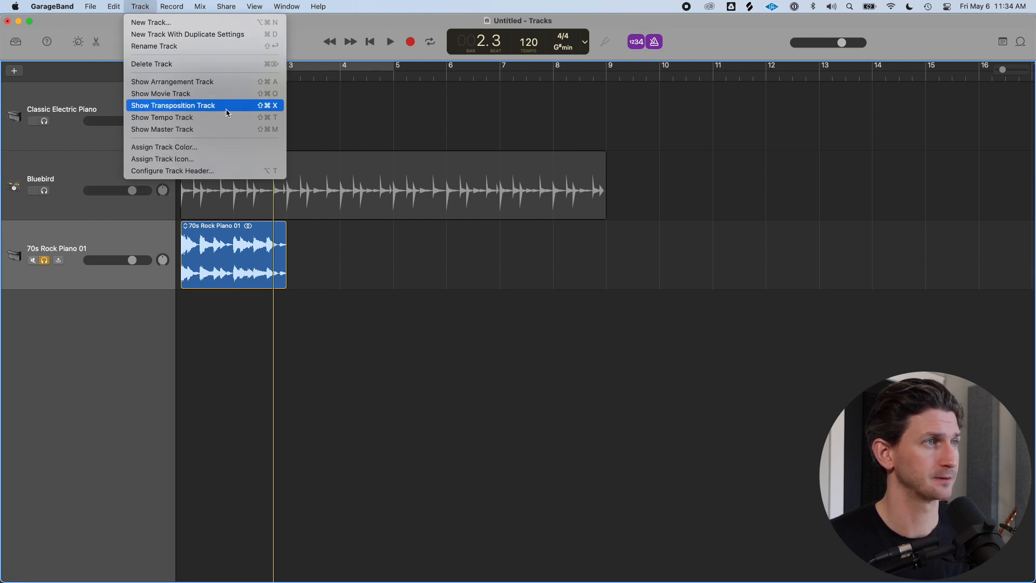
left_click(228, 106)
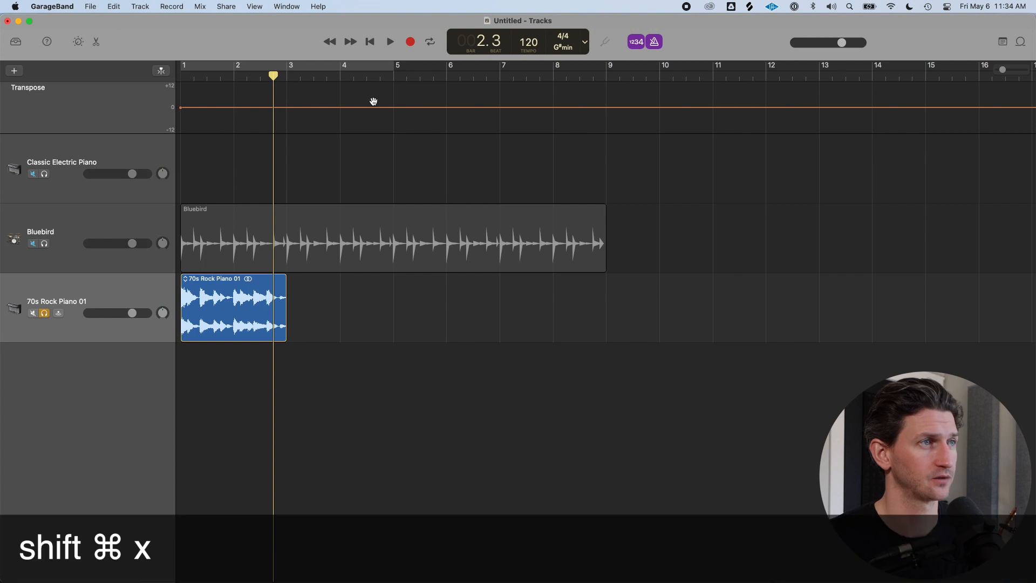
left_click_drag(273, 74, 286, 76)
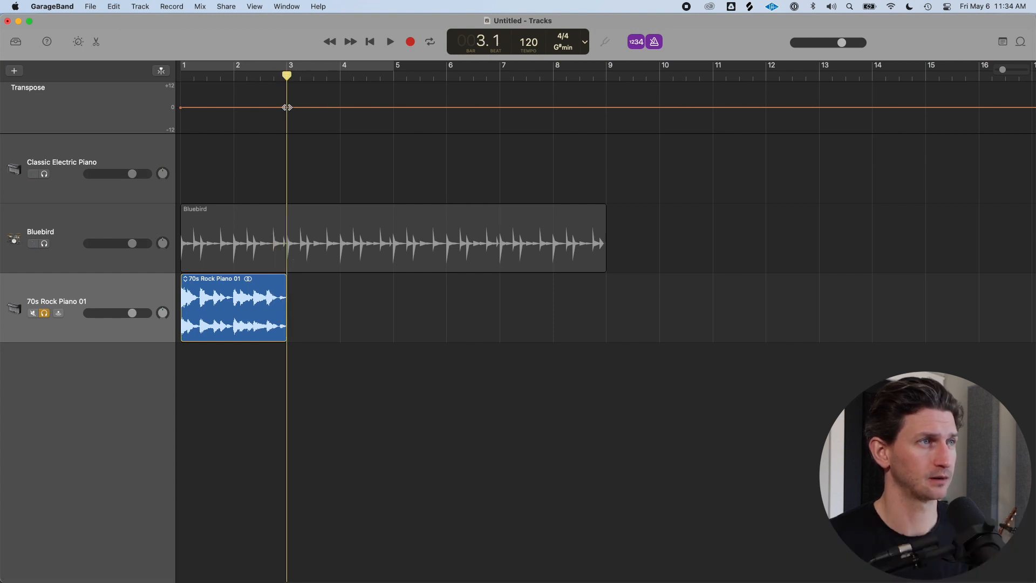
left_click(287, 108)
left_click(340, 108)
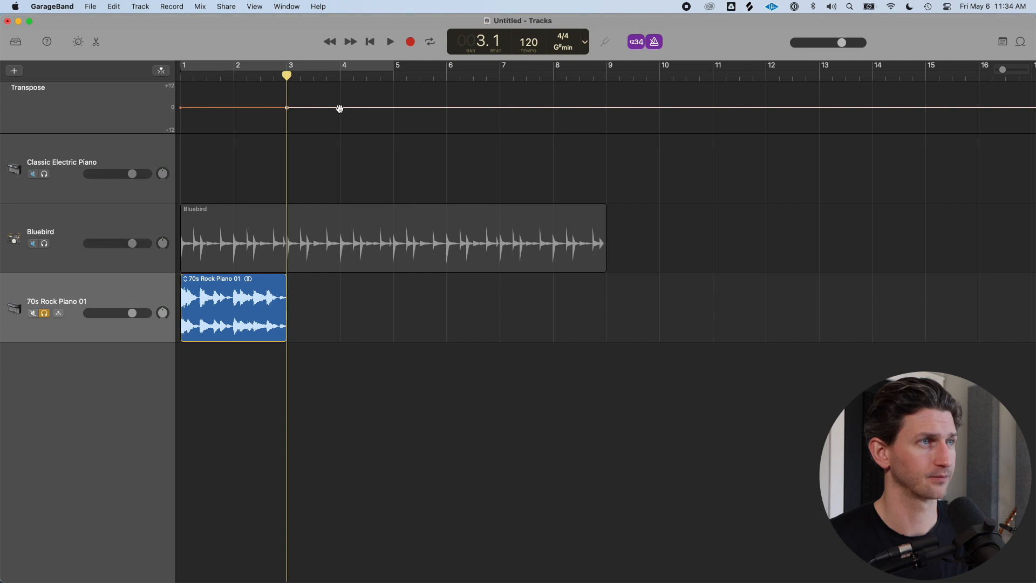
left_click_drag(325, 108, 325, 120)
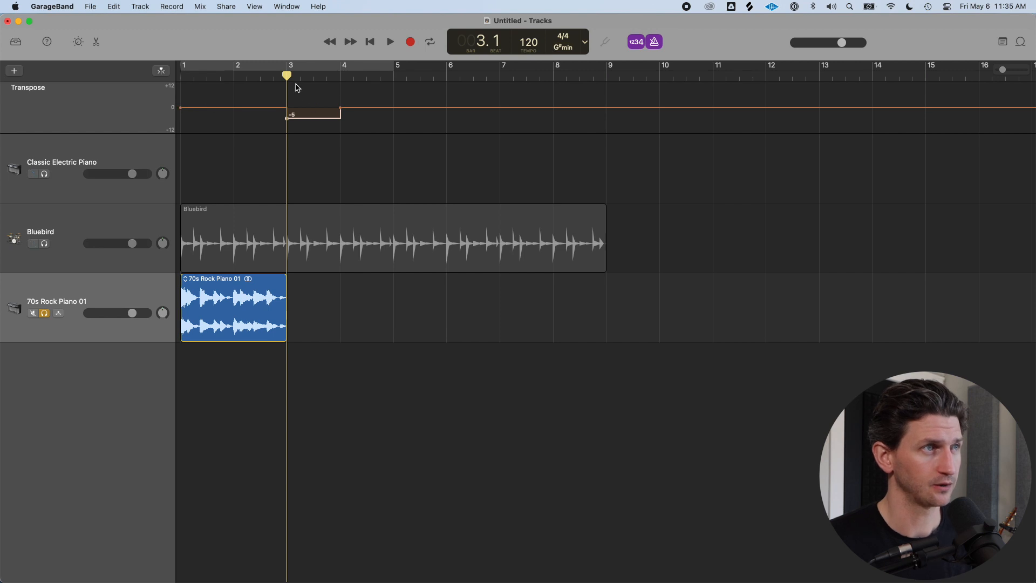
mouse_move(288, 75)
left_mouse_down()
mouse_move(254, 76)
mouse_move(287, 75)
left_mouse_up()
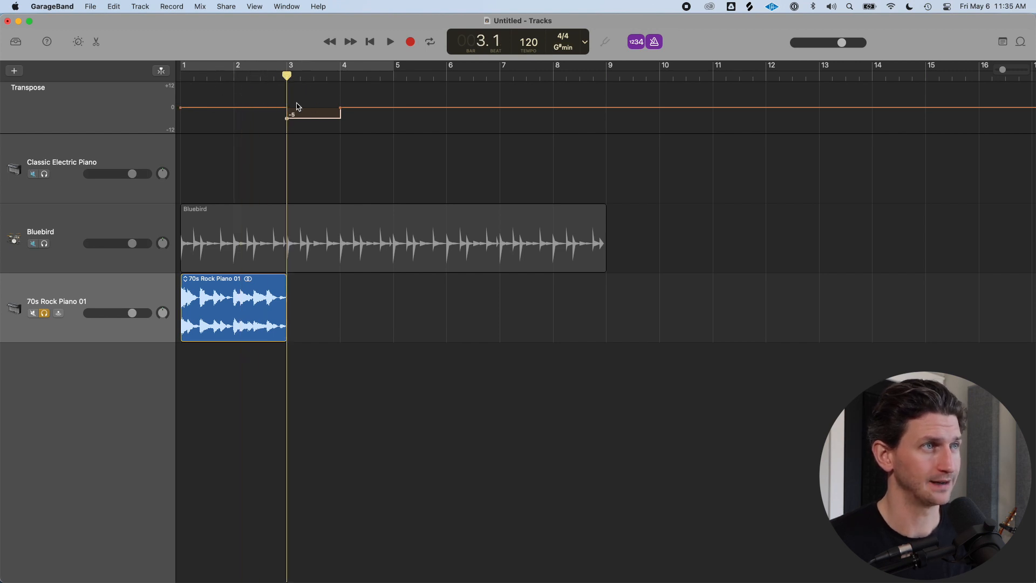
mouse_move(310, 117)
left_mouse_down()
mouse_move(311, 98)
mouse_move(311, 109)
left_mouse_up()
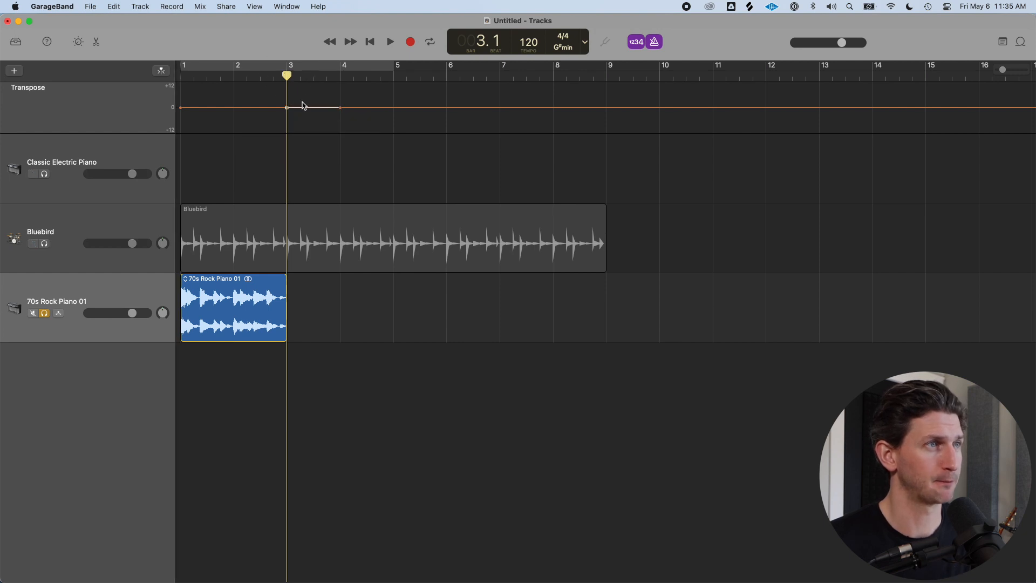
Lower the transposed section starting at bar 3 to -1 and hide the transposition track
left_click(563, 43)
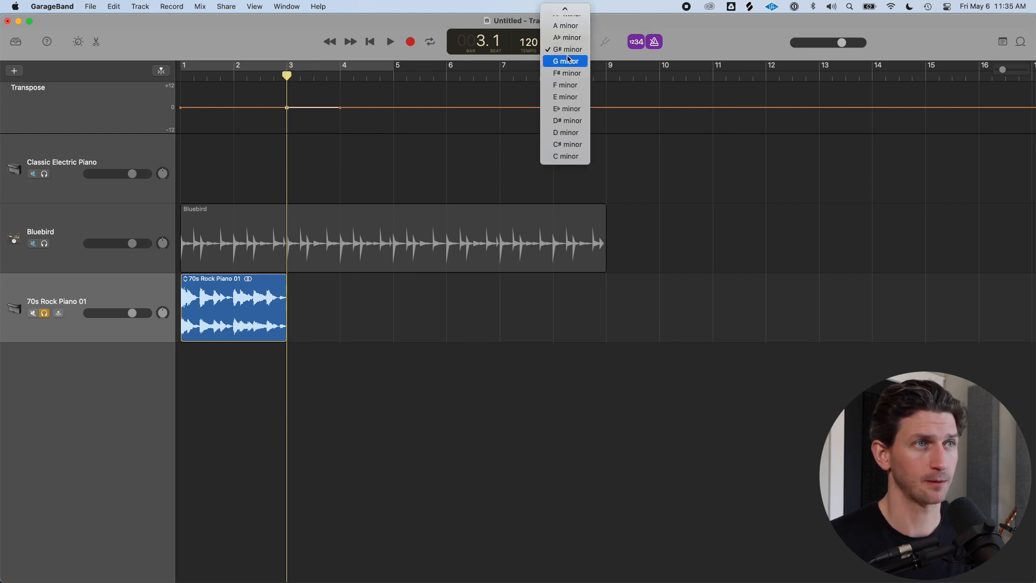
left_click(565, 49)
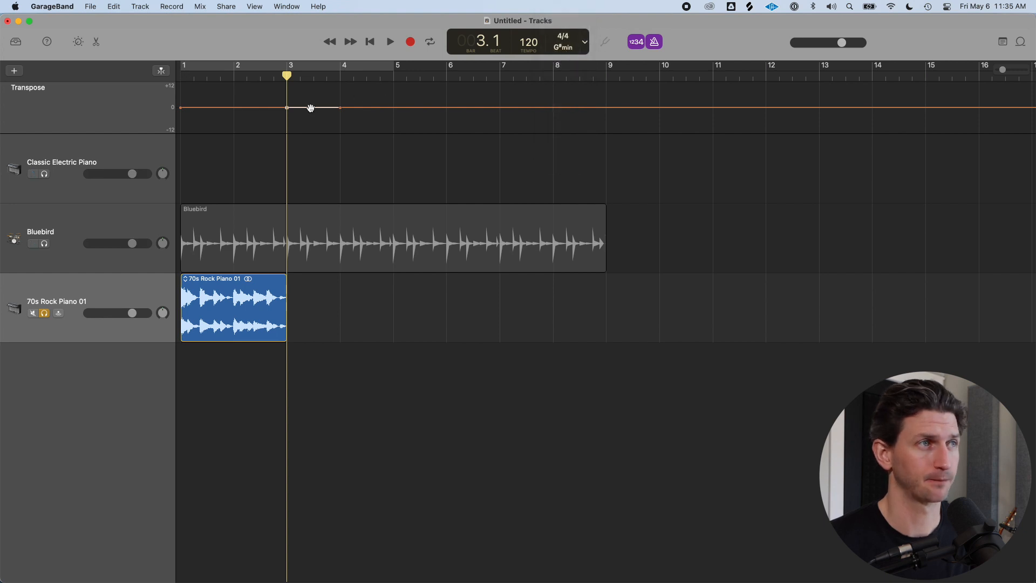
left_click_drag(311, 109, 313, 112)
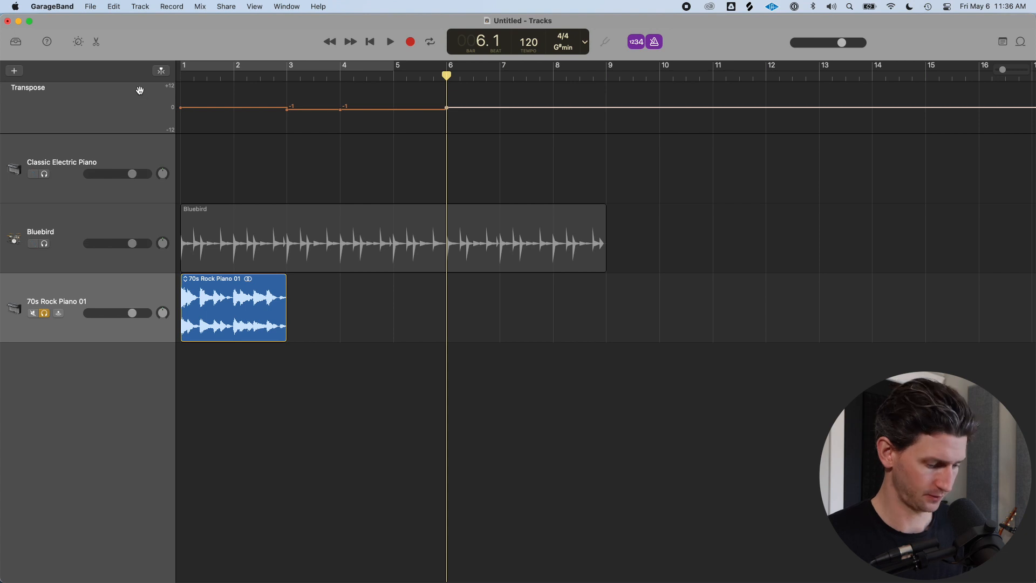
key("shift+super+x")
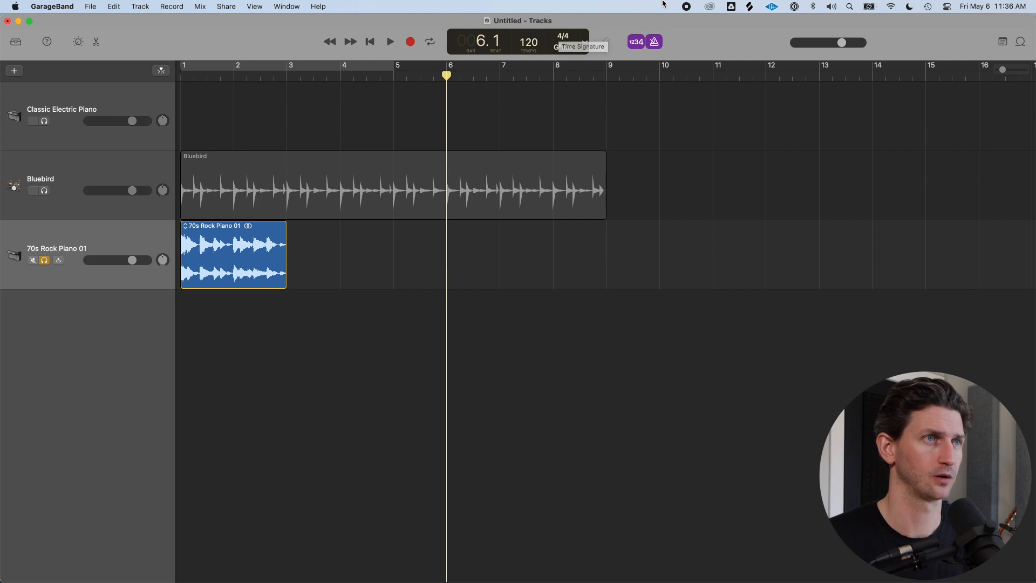
Set a custom time signature of 2/4 with 2 beats per bar
left_click(565, 40)
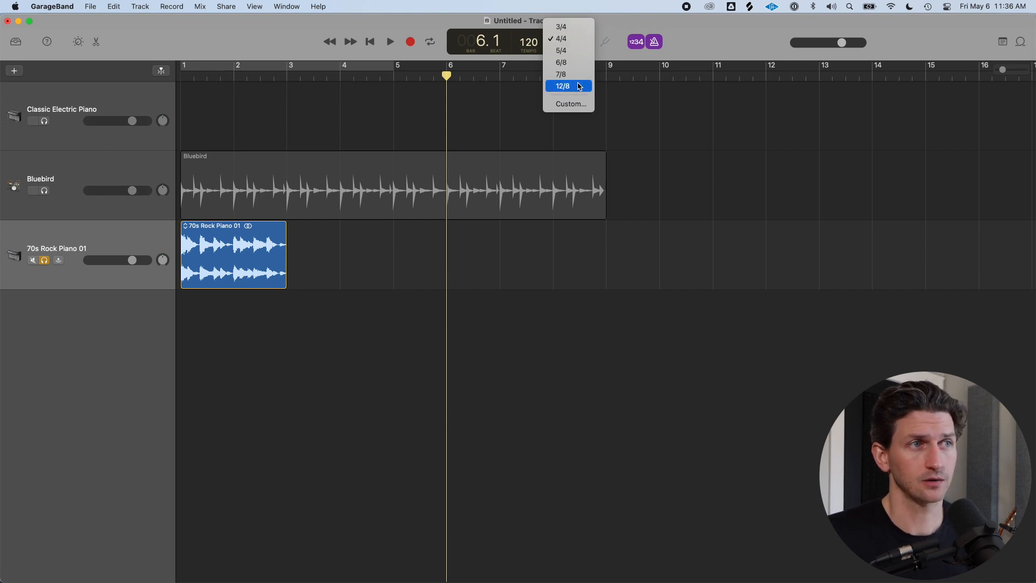
left_click(575, 111)
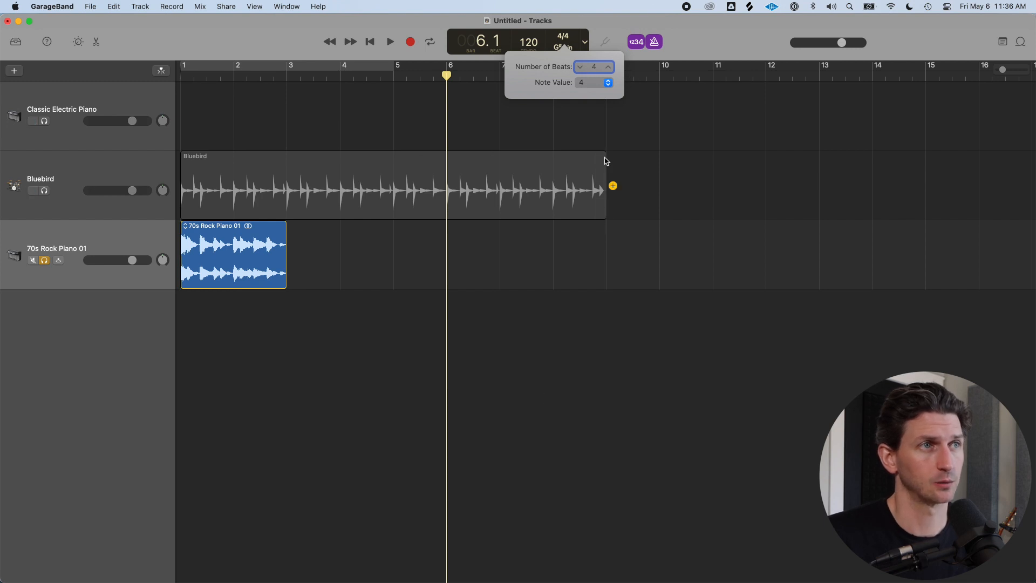
left_click(580, 67)
left_click(580, 67)
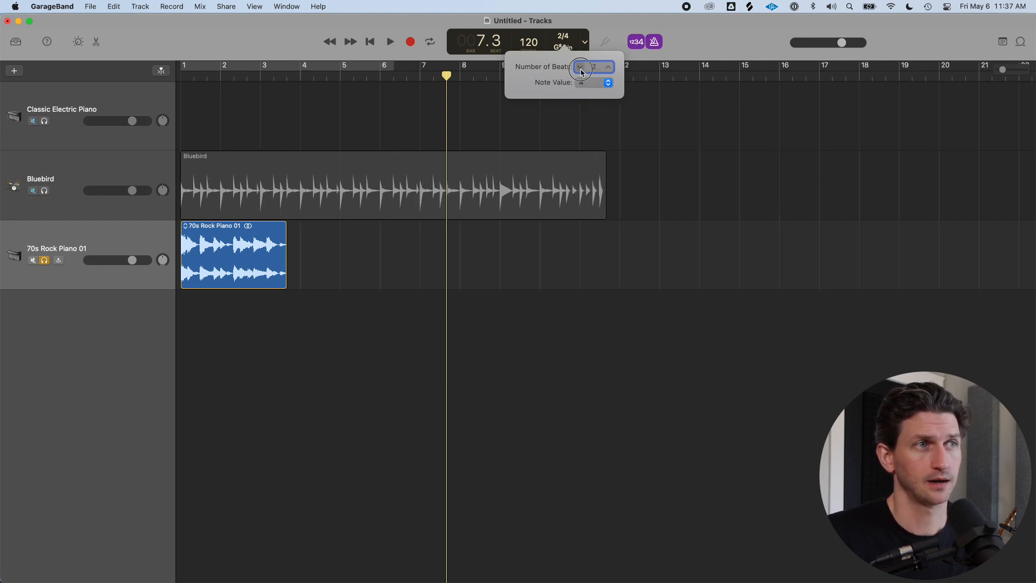
left_click(199, 77)
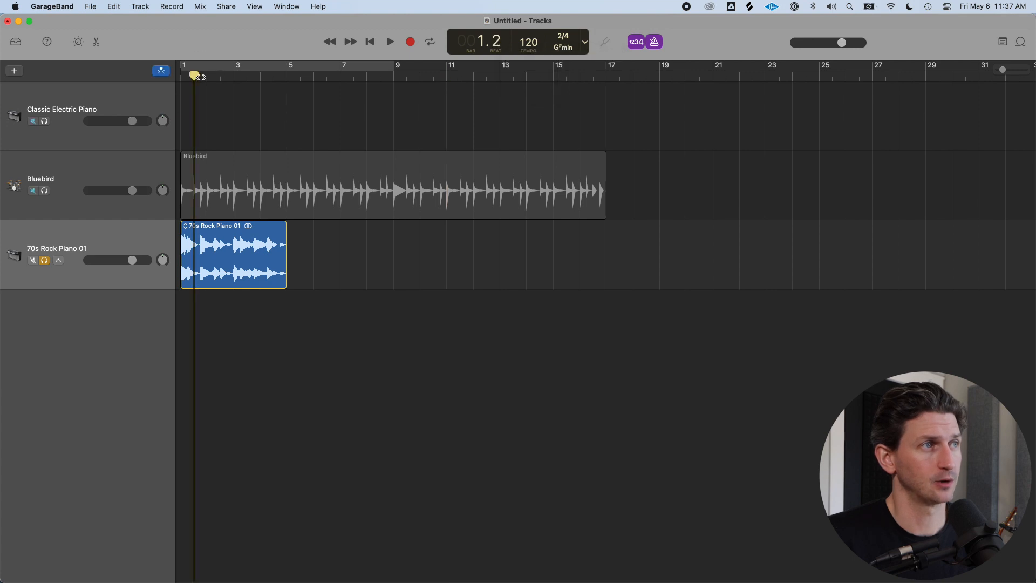
key("super+Right")
key("super+Right")
key("super+Right")
scroll(267, 90, "left", 2)
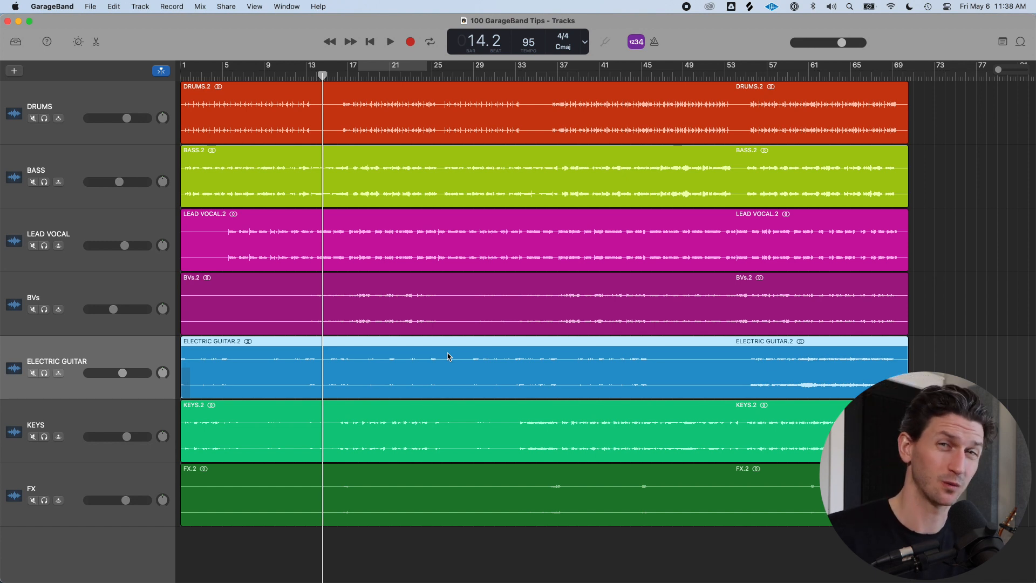
Open Preferences and review the Audio/MIDI output device options
left_click(68, 5)
left_click(79, 37)
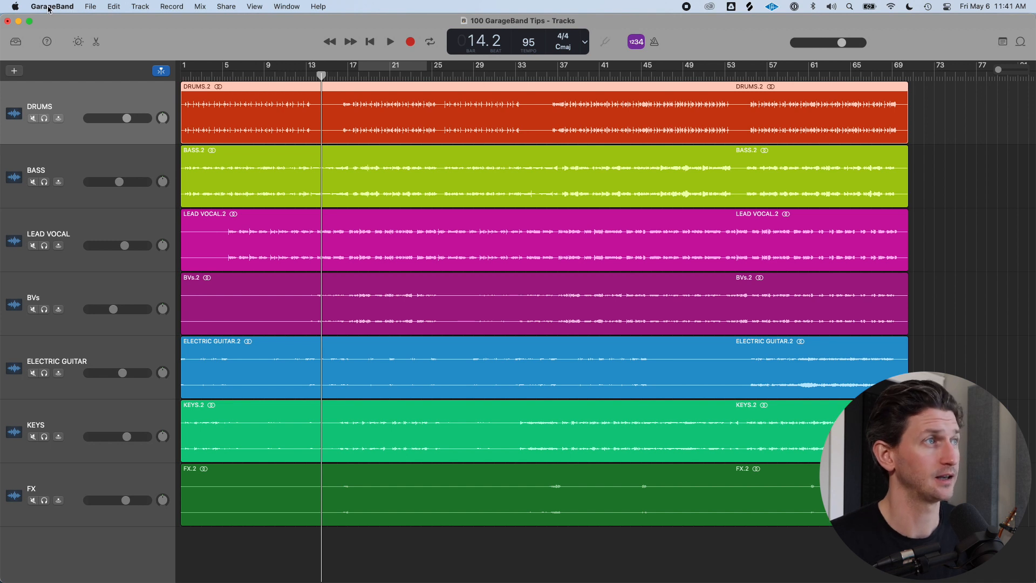
left_click(50, 7)
left_click(77, 39)
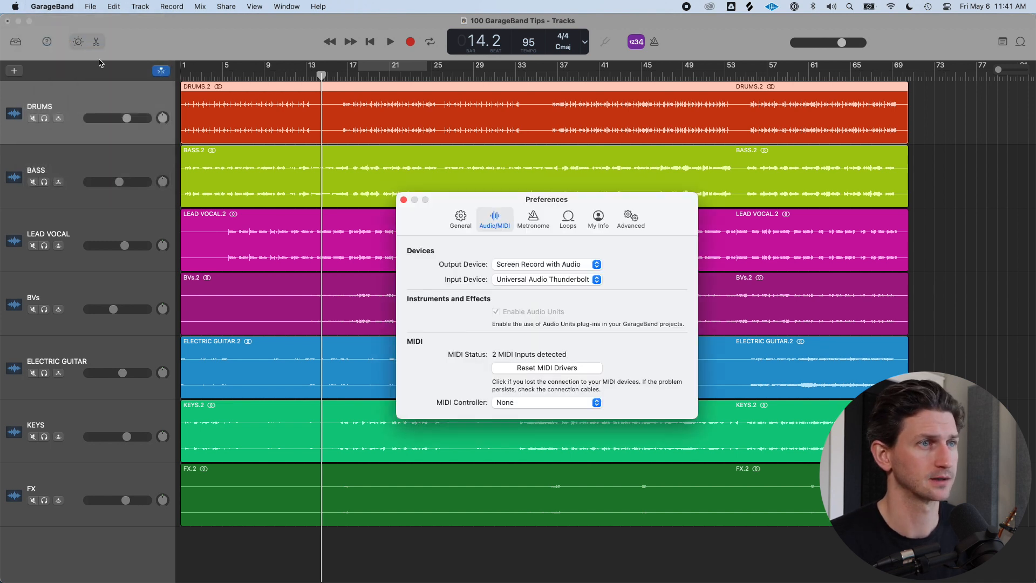
left_click(587, 266)
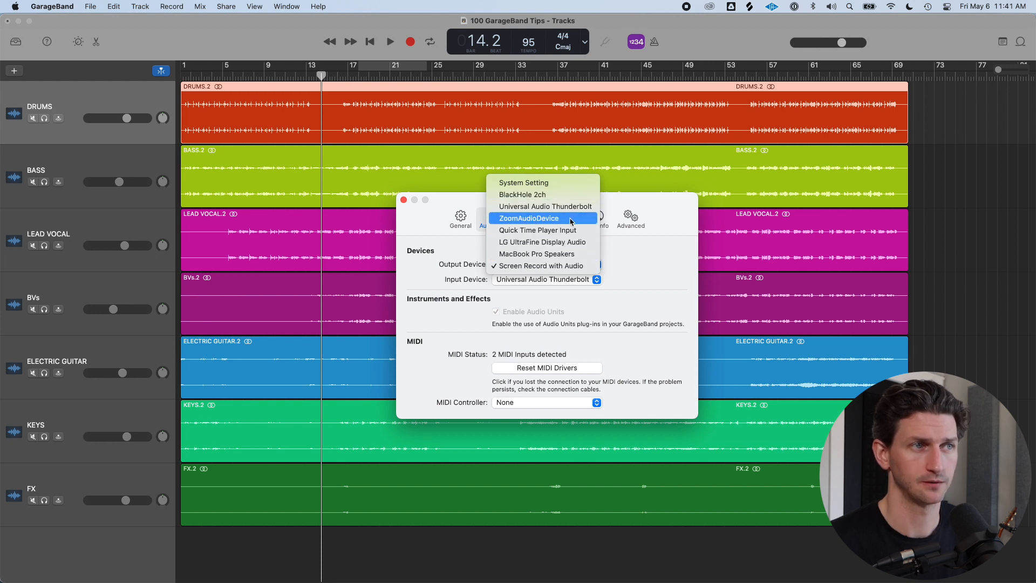
left_click(575, 266)
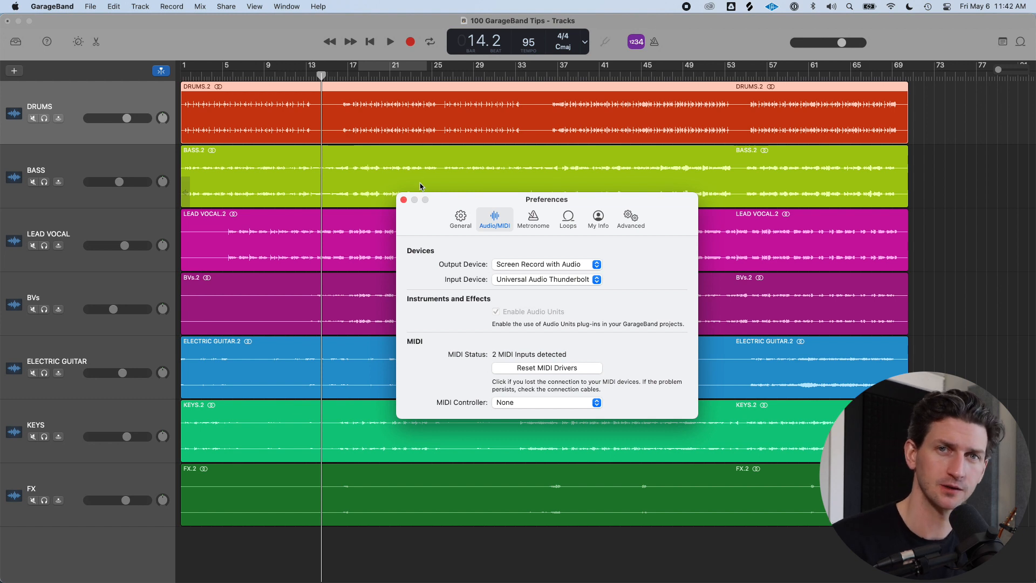
Lower the metronome tone in the Metronome preferences
left_click(533, 218)
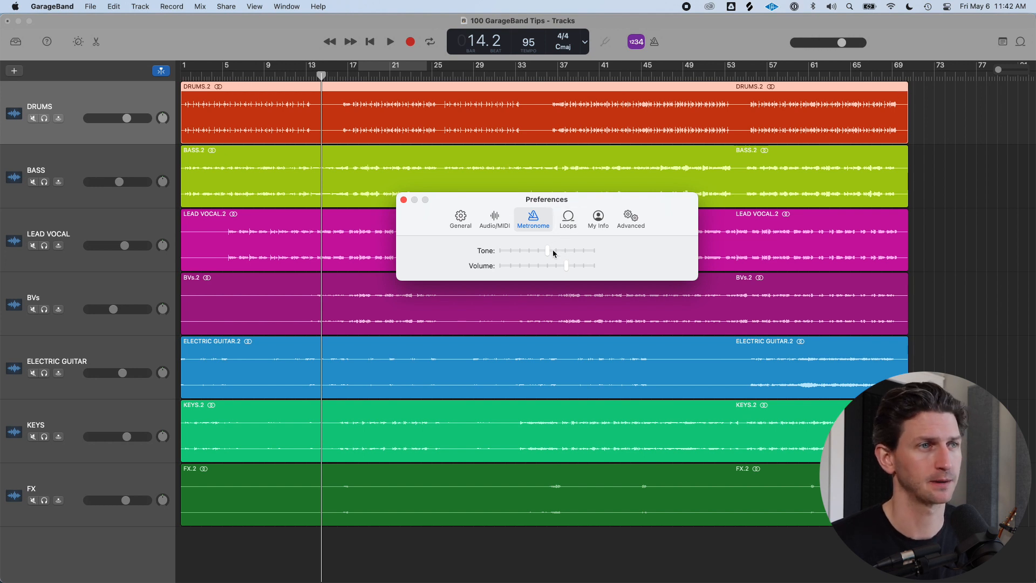
left_click_drag(546, 250, 508, 251)
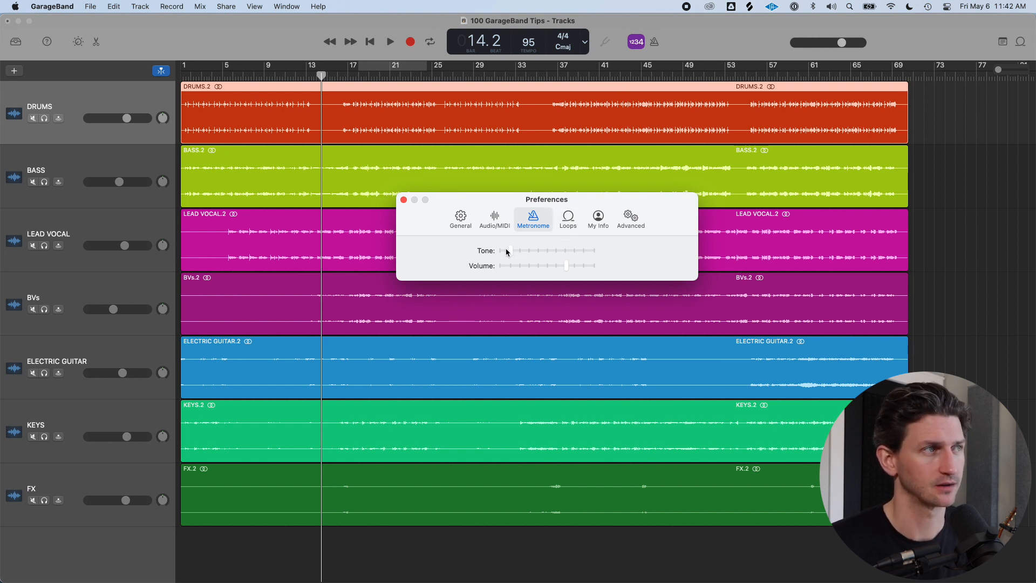
Mute every track except the drums
left_click(32, 118)
left_click_drag(32, 136, 14, 488)
left_click(451, 433)
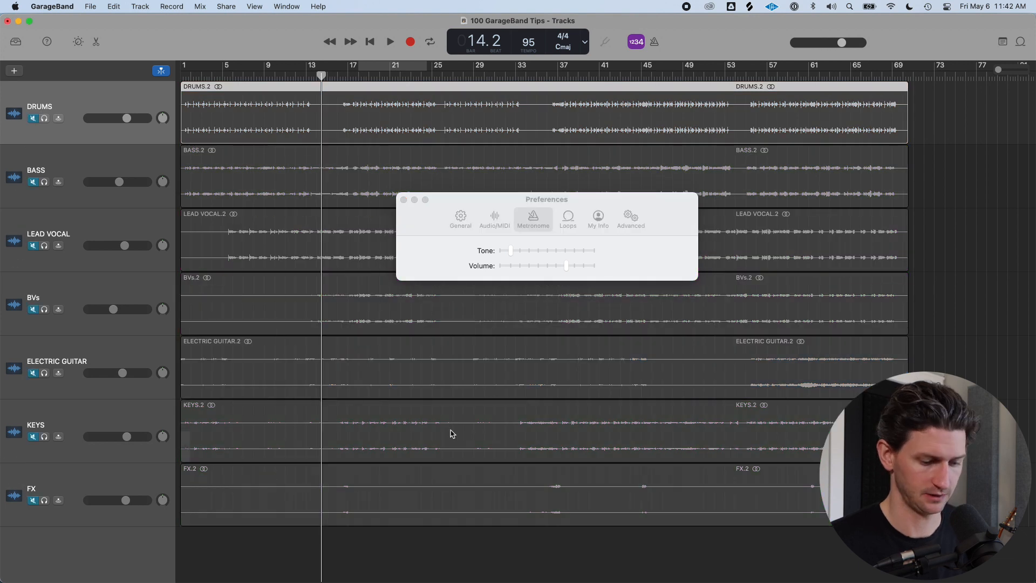
Turn on the metronome and, during playback, raise the metronome tone and adjust its volume, then close Preferences
key("k")
key("space")
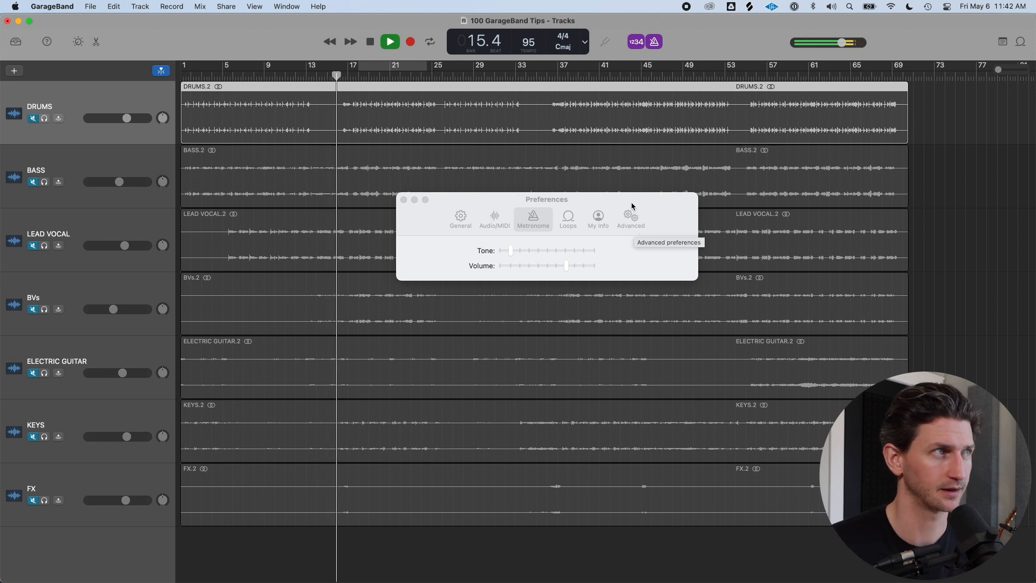
left_click_drag(511, 250, 602, 270)
left_click_drag(603, 269, 579, 270)
key("space")
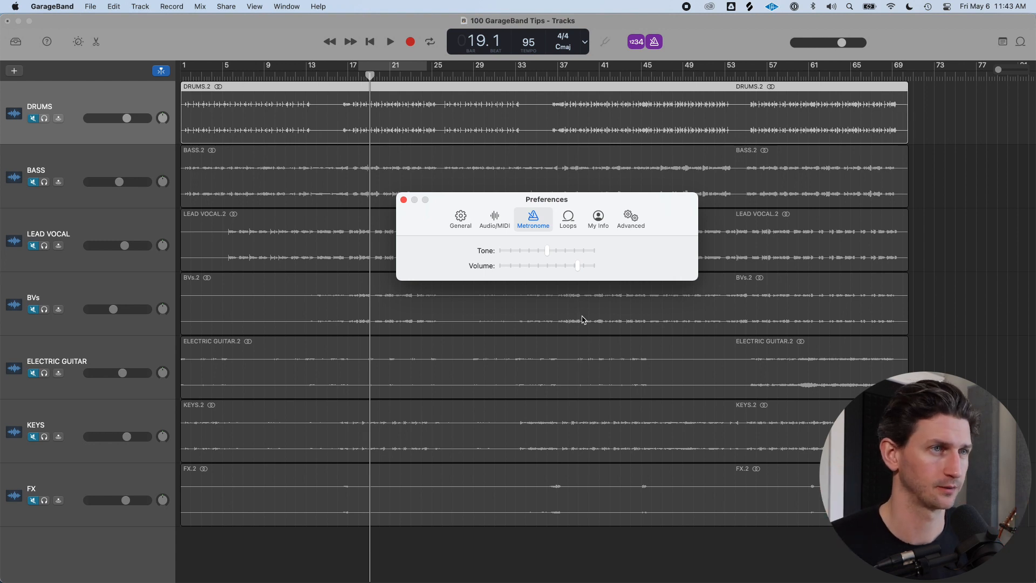
key("super+w")
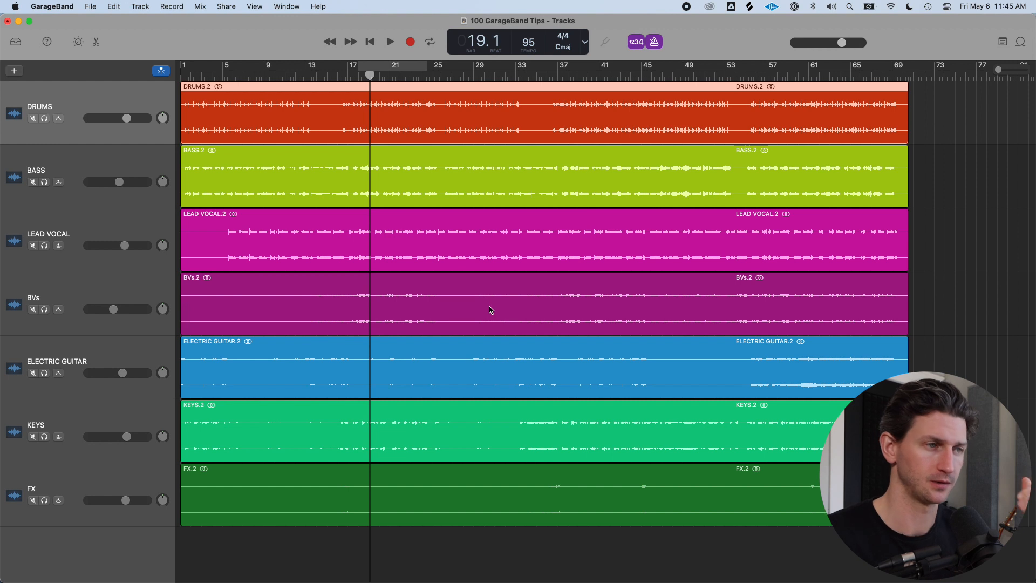
Import the GoodBye Live .m4v video file from Finder into the project and close the movie preview window
key("super+Tab")
key("super+Tab")
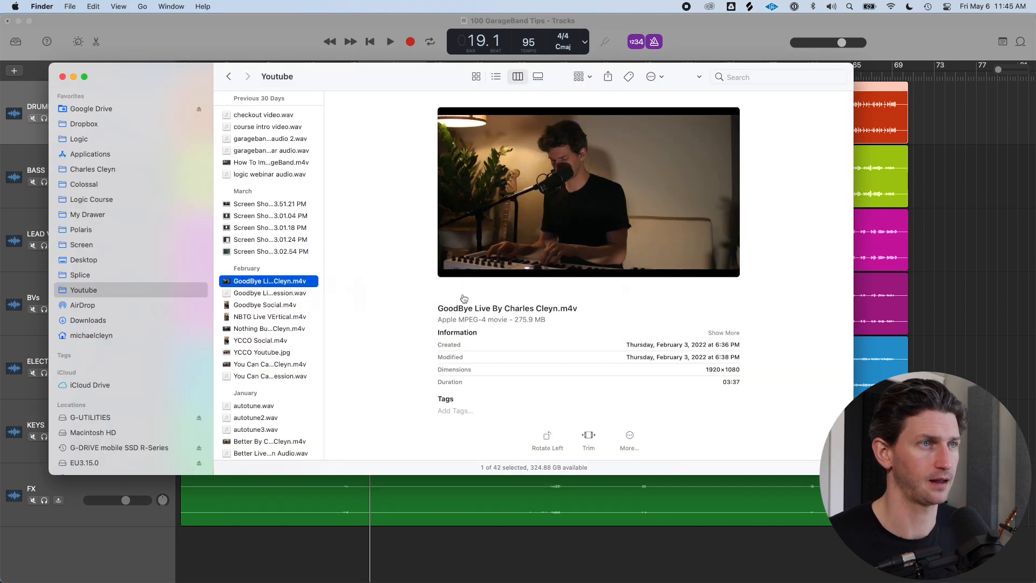
left_click_drag(281, 281, 443, 548)
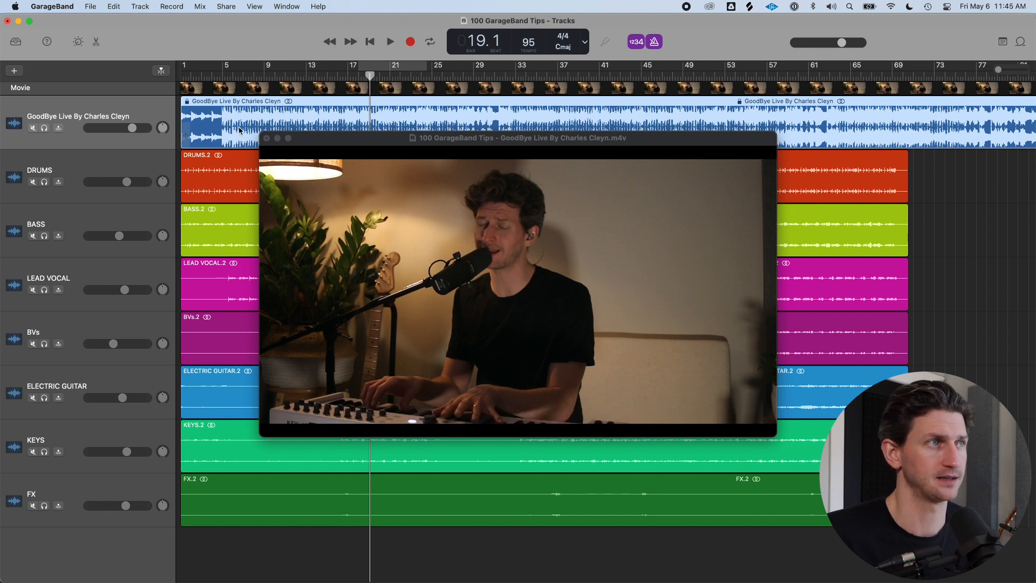
left_click(266, 138)
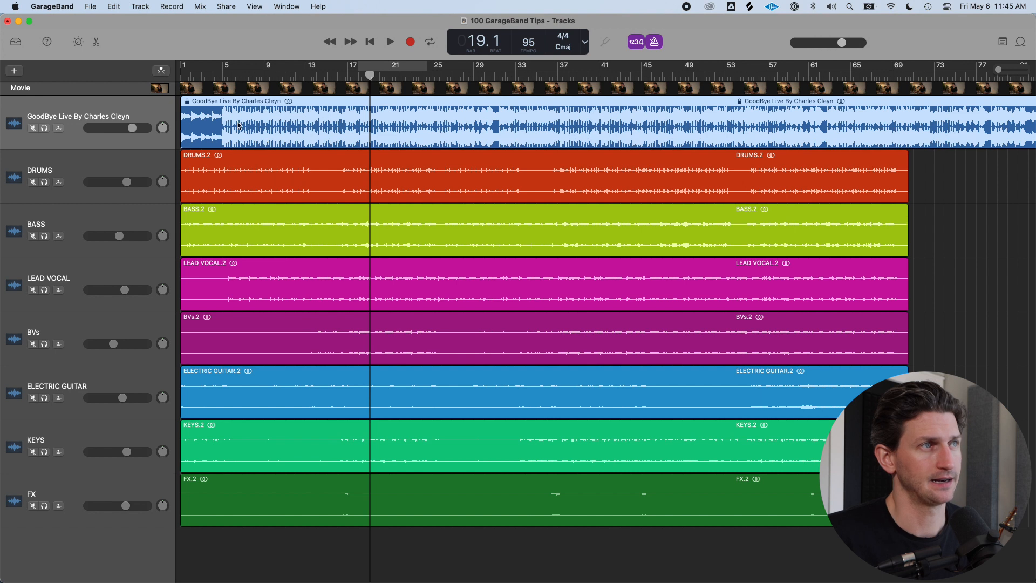
Solo the video's audio track and play it back from the start of the project
left_click(44, 129)
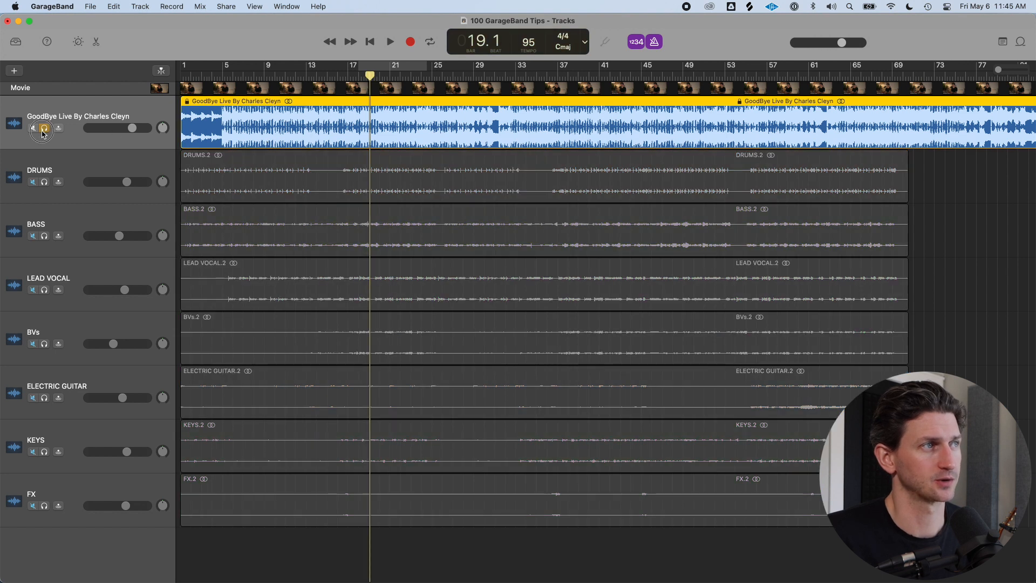
left_click(190, 76)
left_click_drag(190, 76, 175, 81)
key("space")
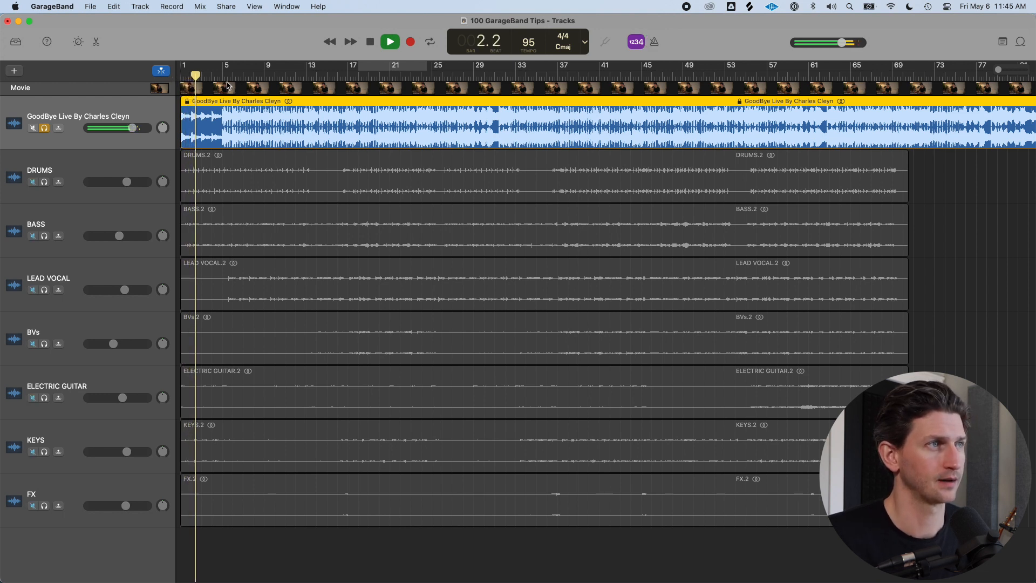
key("space")
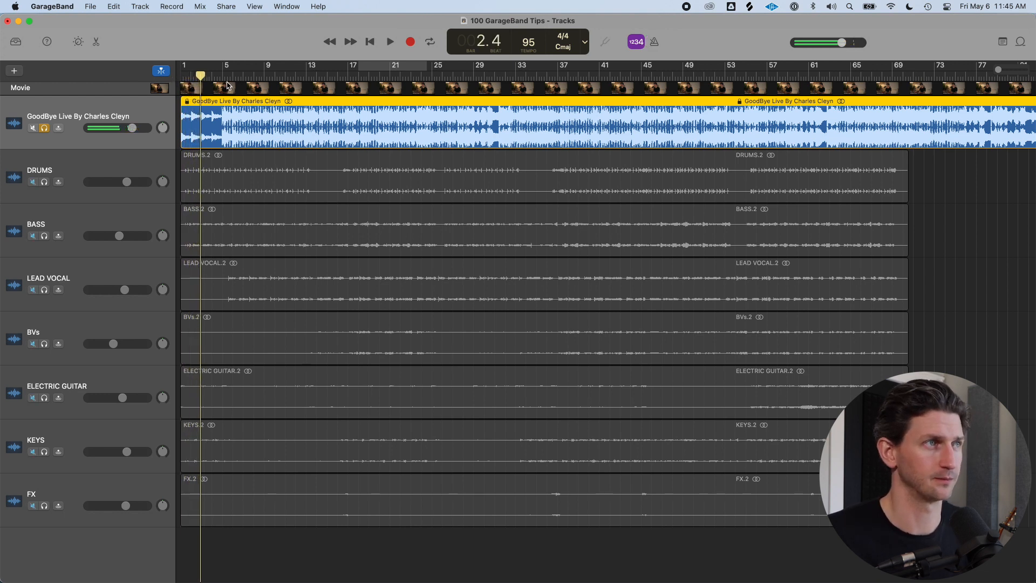
key("super+Left")
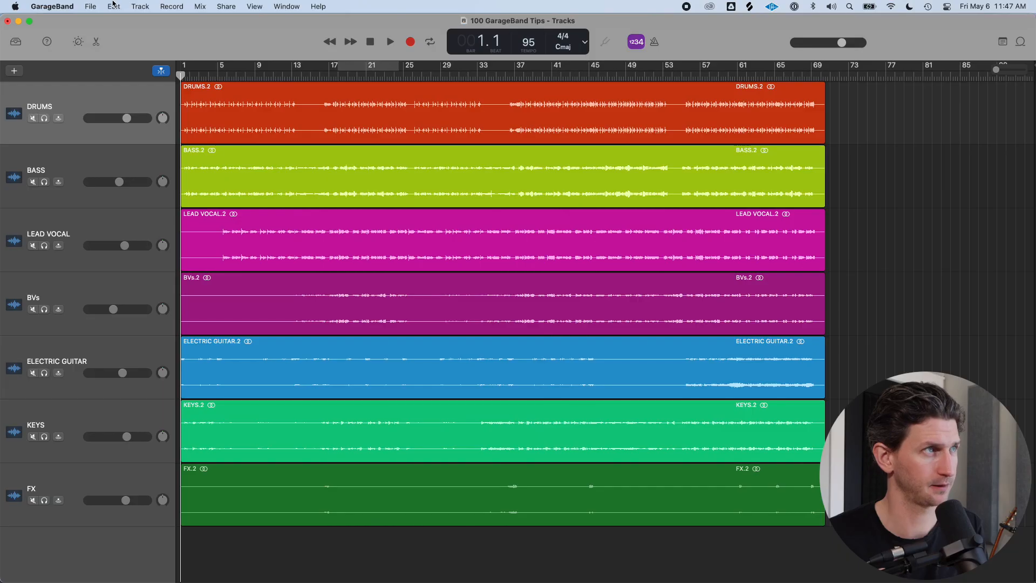
left_click(93, 7)
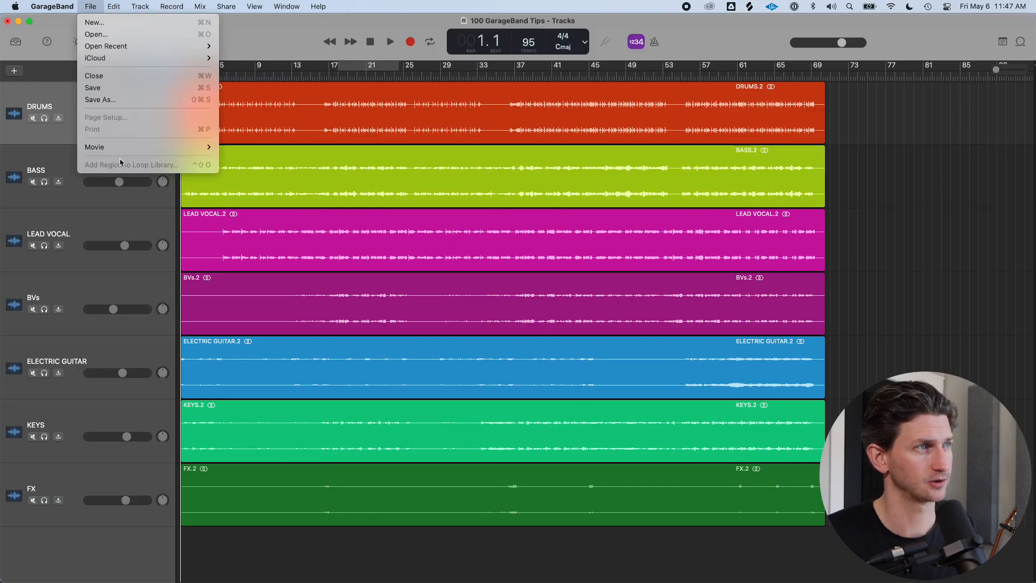
left_click(244, 39)
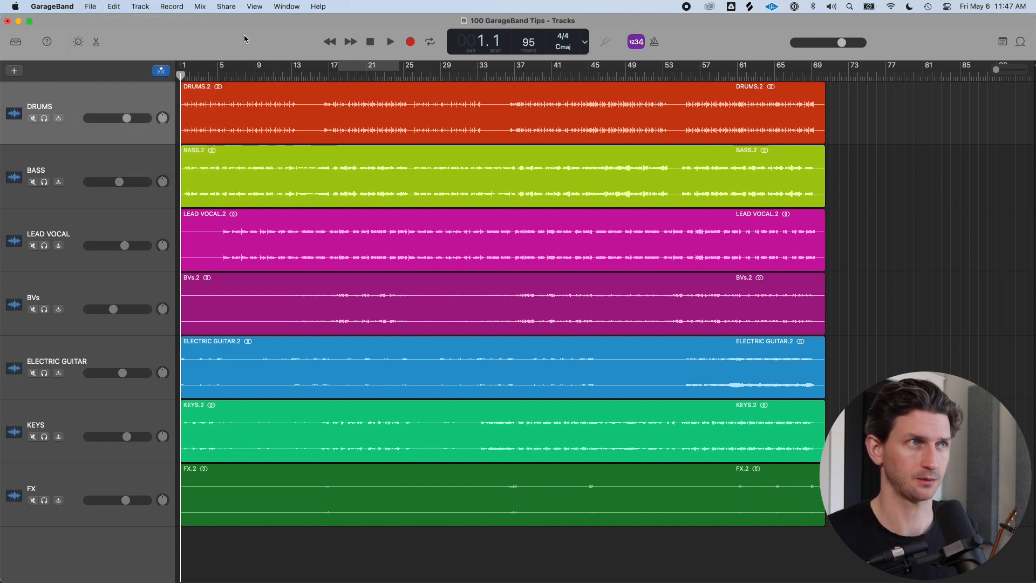
Import the lead.mid MIDI file from Finder into the project without importing its tempo information
key("super+Tab")
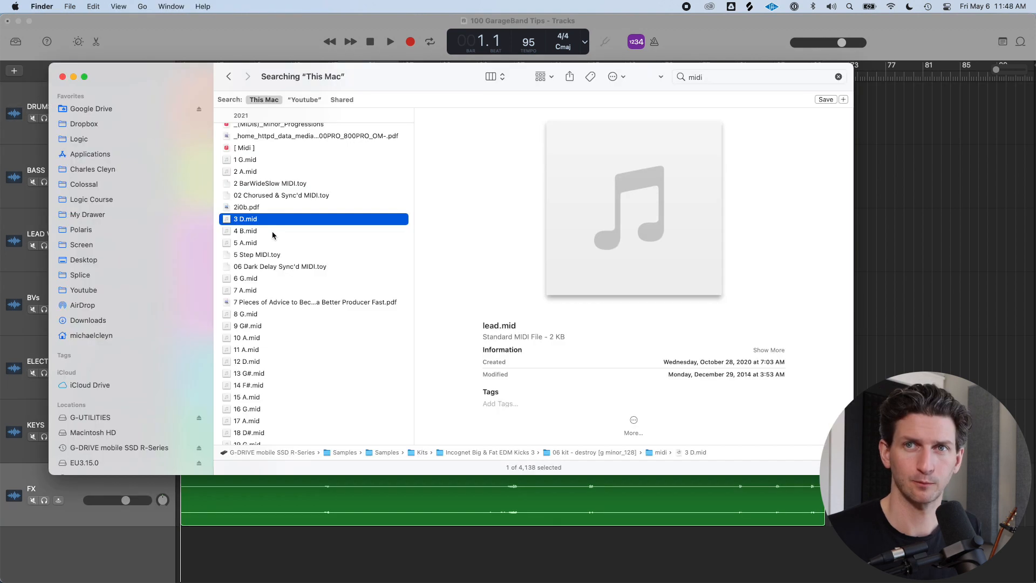
left_click_drag(261, 222, 213, 545)
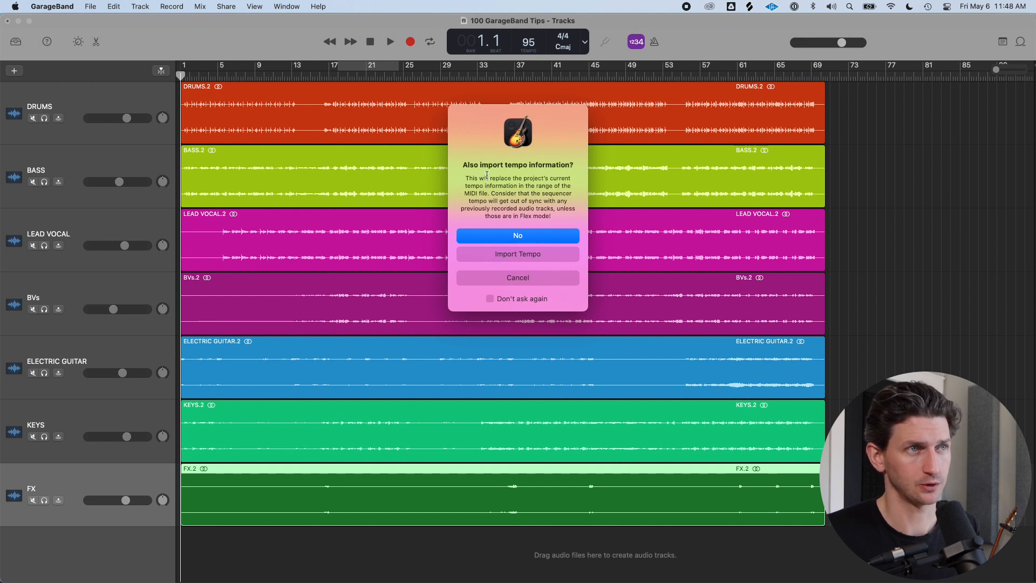
left_click(508, 235)
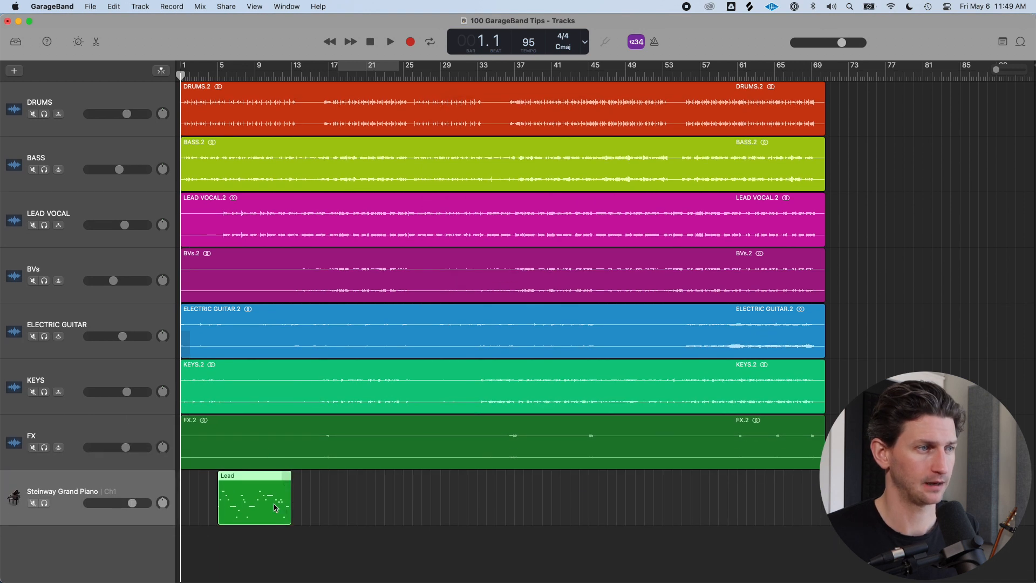
Move the Lead MIDI region to bar 1 and briefly check its instrument in the Library
left_click_drag(272, 510, 218, 509)
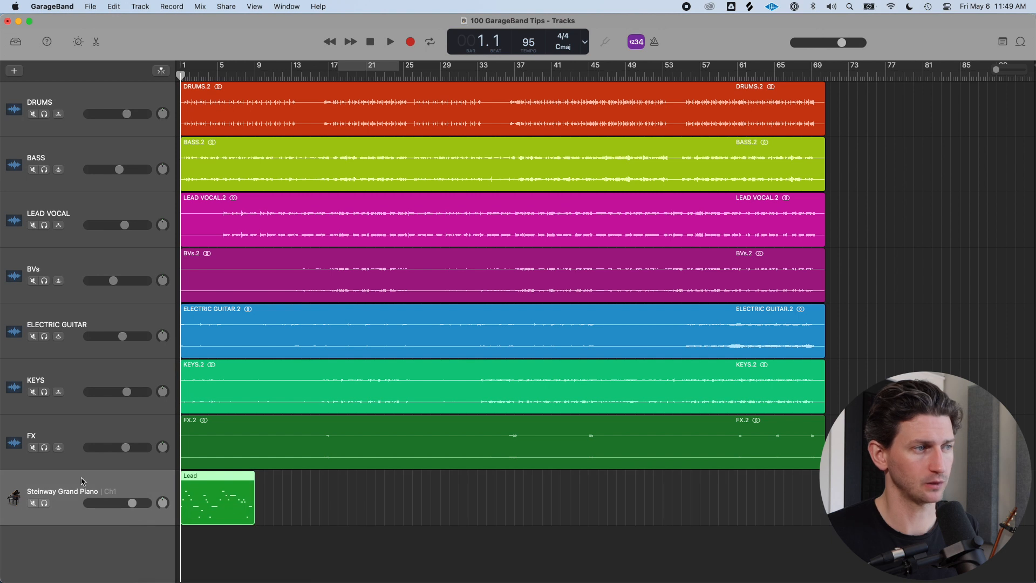
left_click(49, 486)
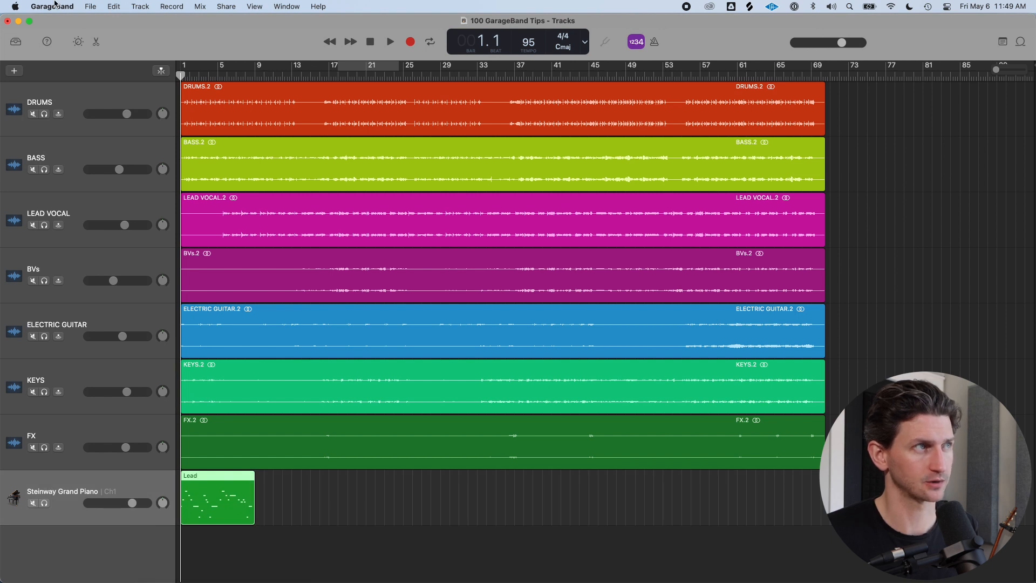
left_click(16, 42)
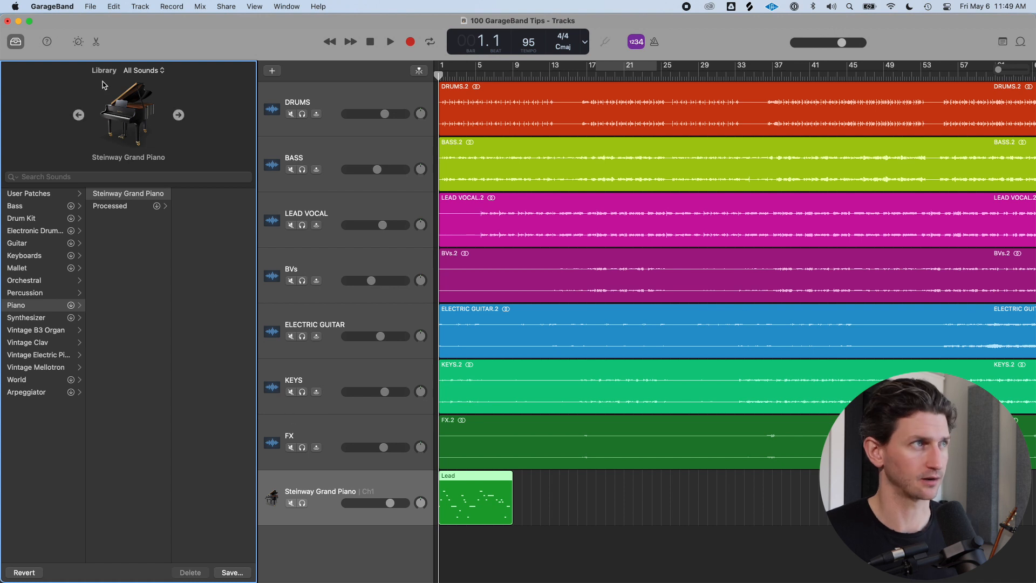
left_click(16, 42)
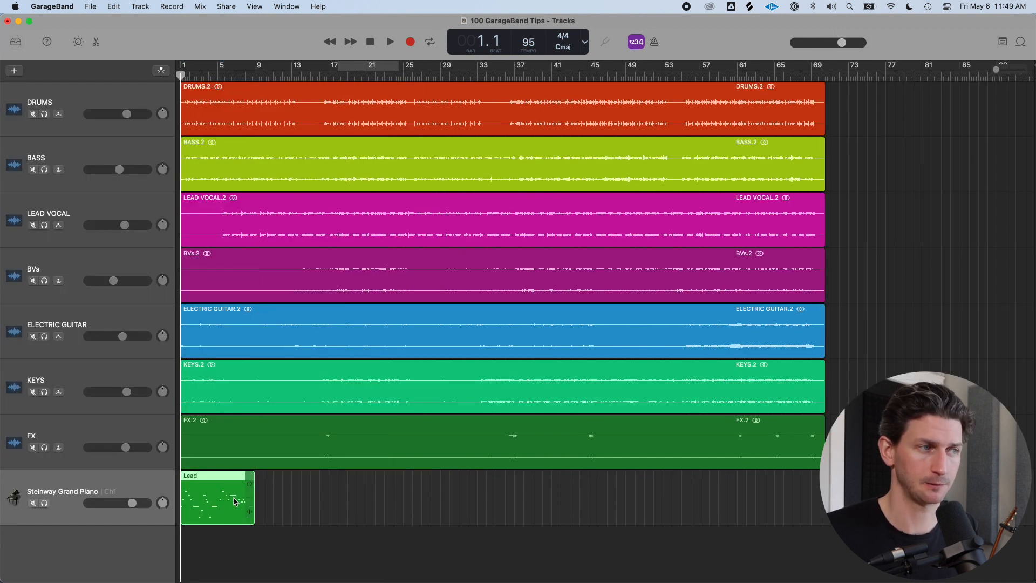
Import both Acoustic_Loop WAV files from Finder as new audio tracks and move their regions to bar 1
key("super+Tab")
left_click(473, 115)
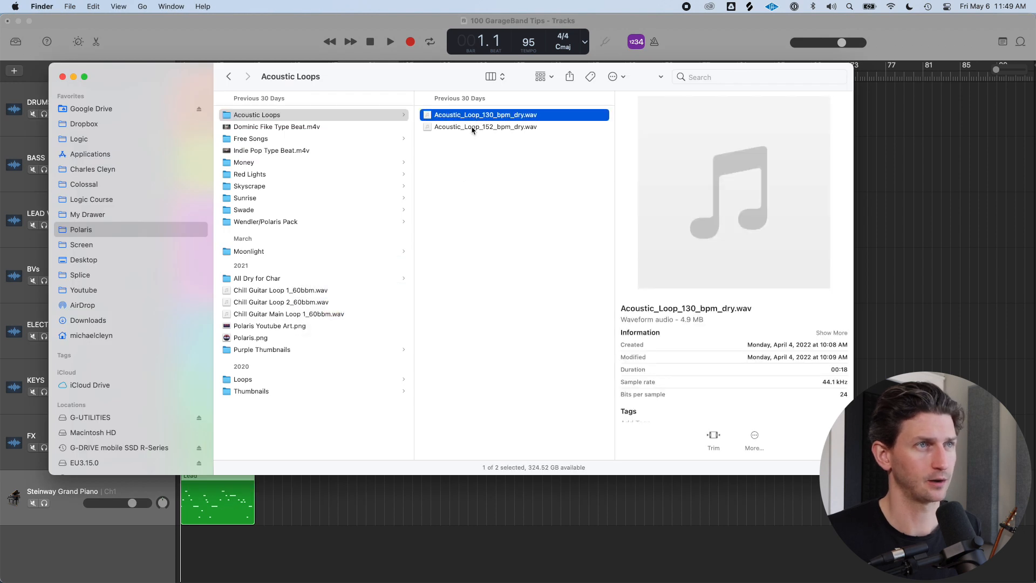
left_click(473, 127, "shift")
left_click_drag(472, 128, 231, 537)
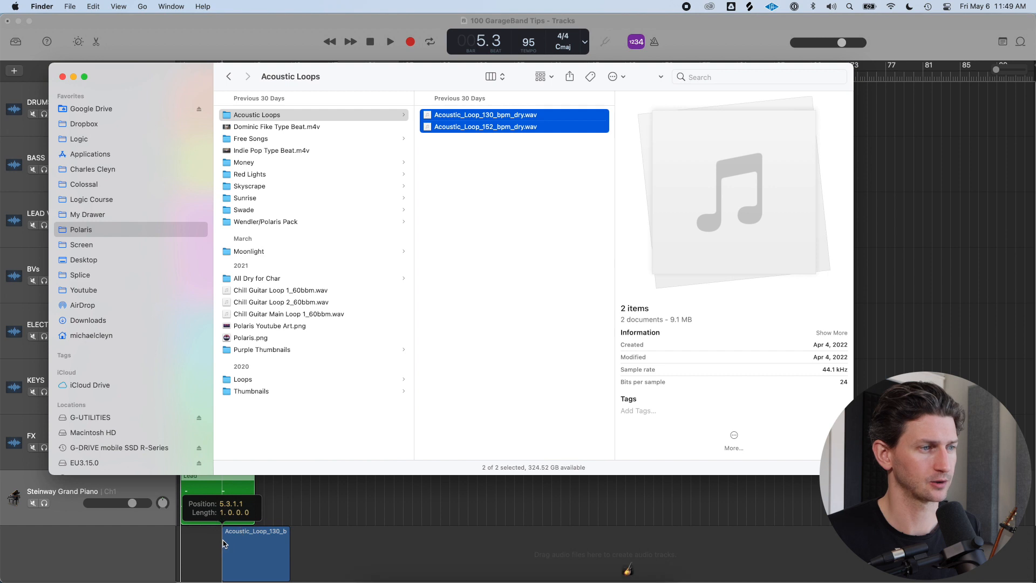
left_click_drag(253, 462, 213, 463)
left_click_drag(234, 499, 193, 499)
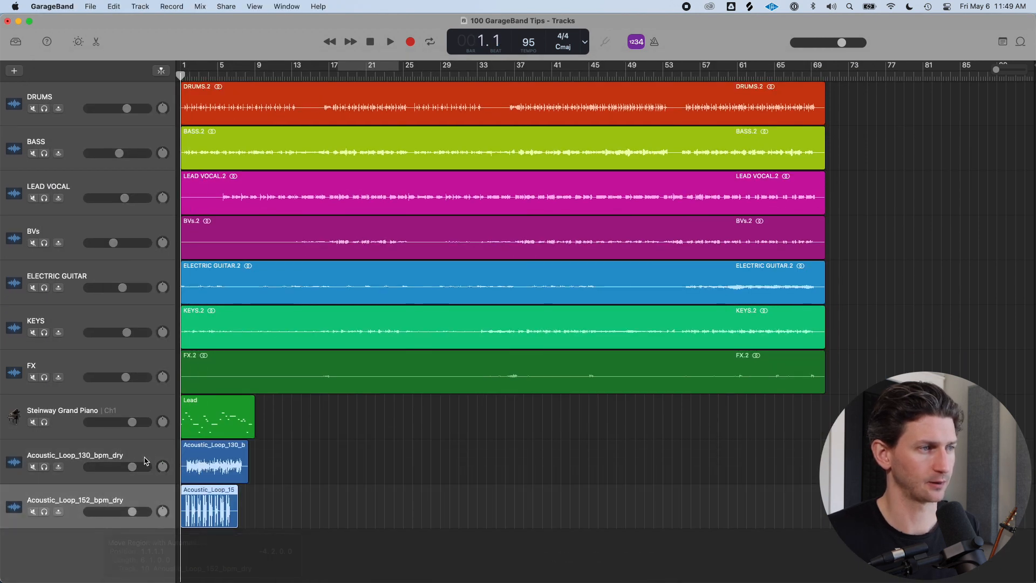
left_click(144, 474)
left_click(158, 492)
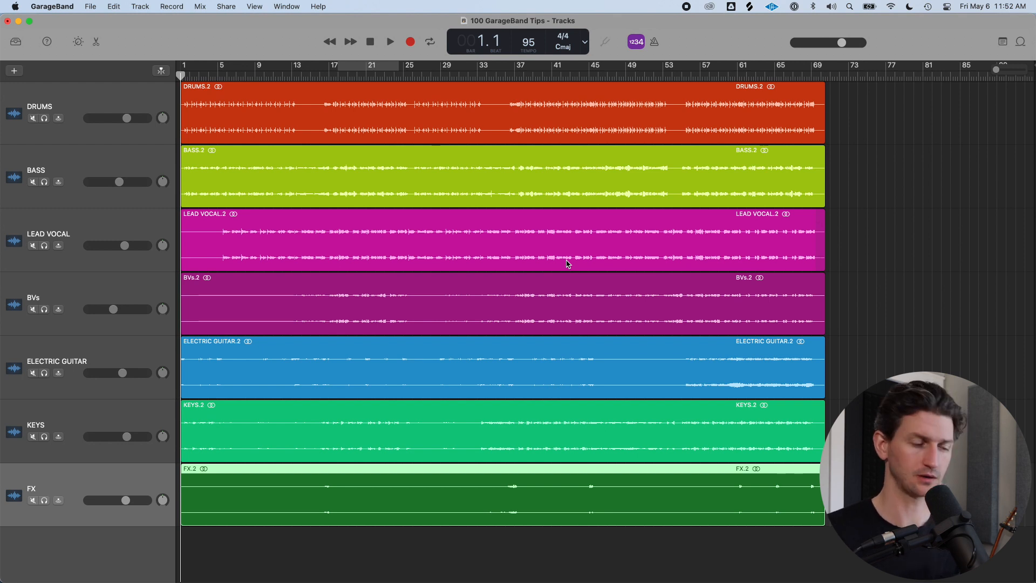
Import New Idea.m4a from Finder, solo its track and move its region to bar 1
key("super+Tab")
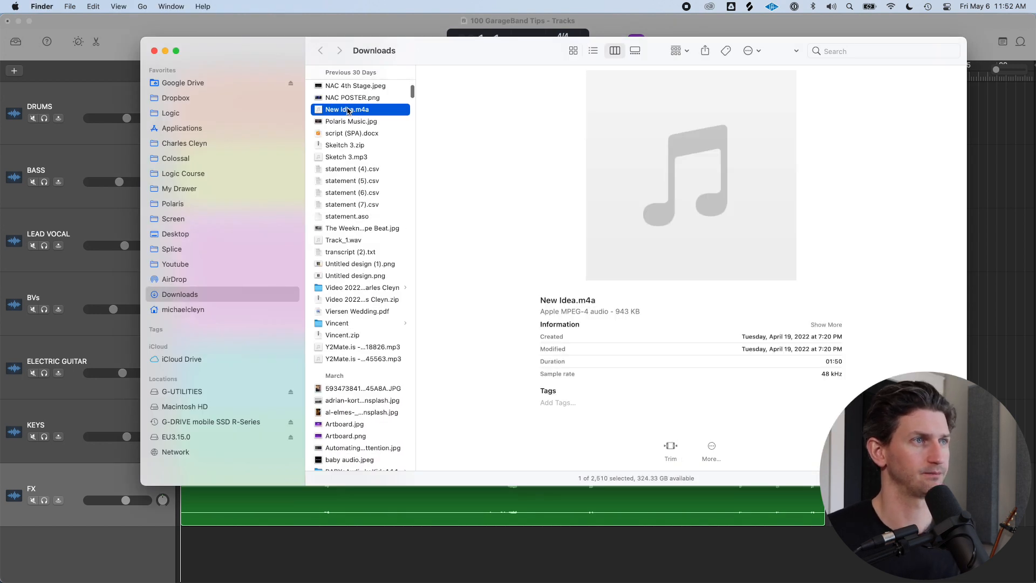
left_click_drag(339, 111, 285, 545)
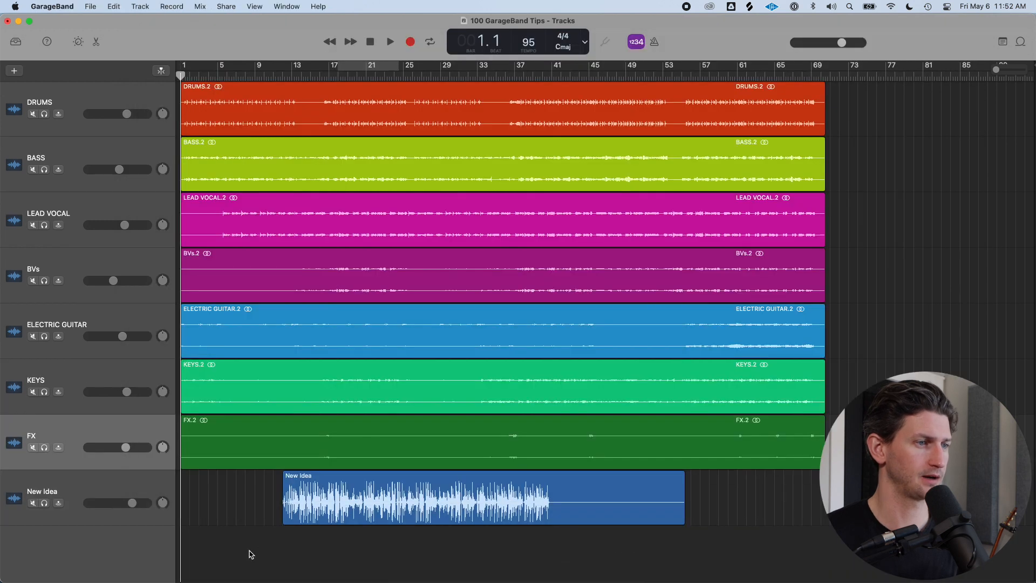
left_click(92, 478)
left_click(44, 503)
left_click_drag(416, 492, 314, 492)
Move the New Idea track to the top of the track list and play it back
left_click_drag(142, 479, 108, 94)
key("space")
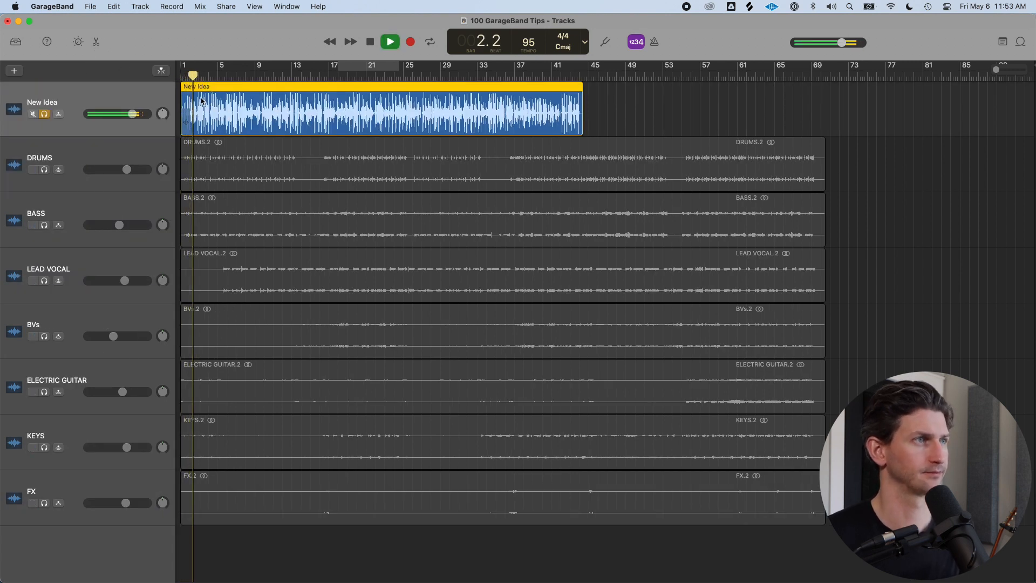
key("space")
left_click(150, 92)
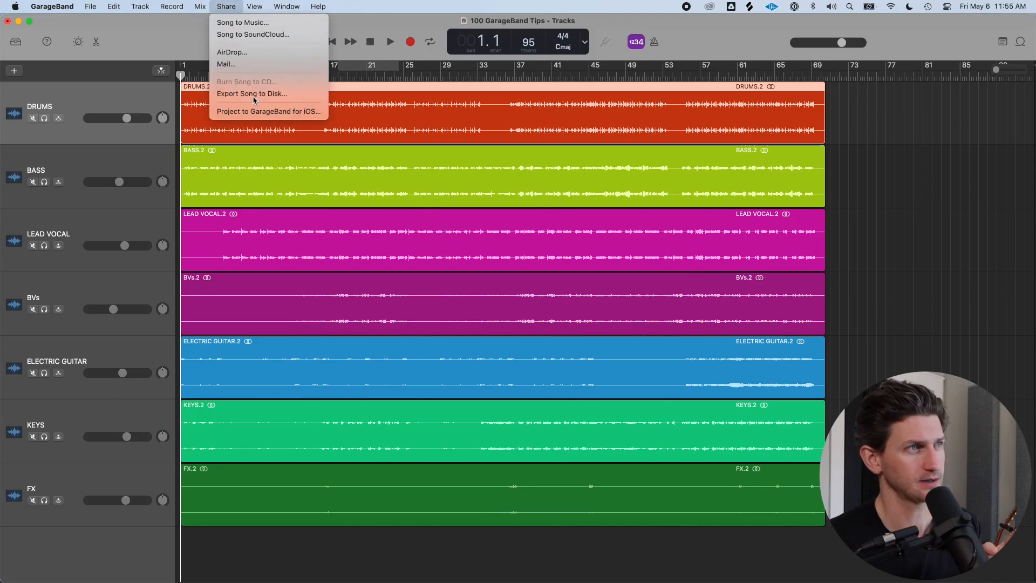
Open Export Song to Disk, review the MP3 quality options, switch back to WAVE and cancel the dialog
left_click(168, 24)
left_click(226, 7)
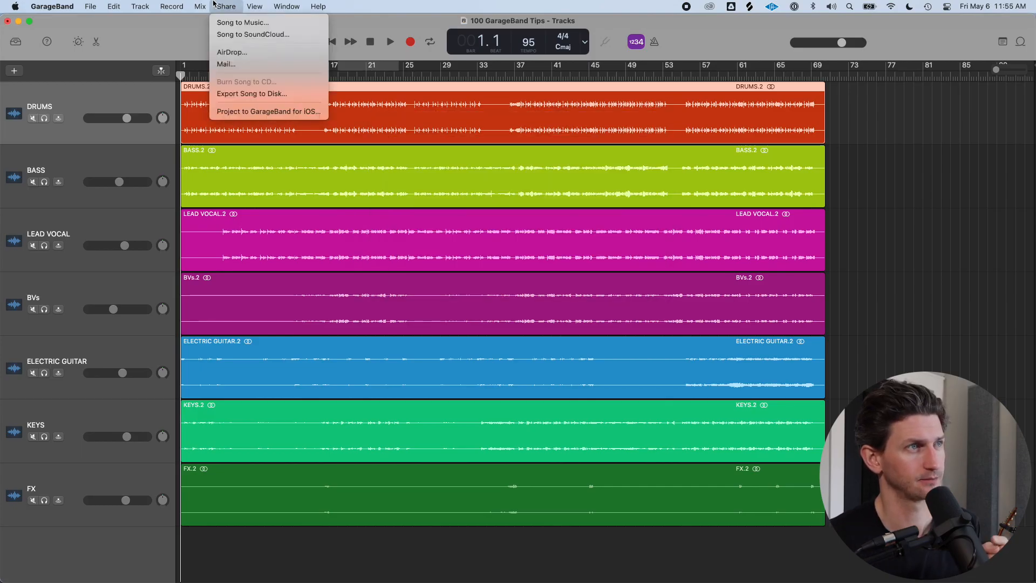
left_click(254, 95)
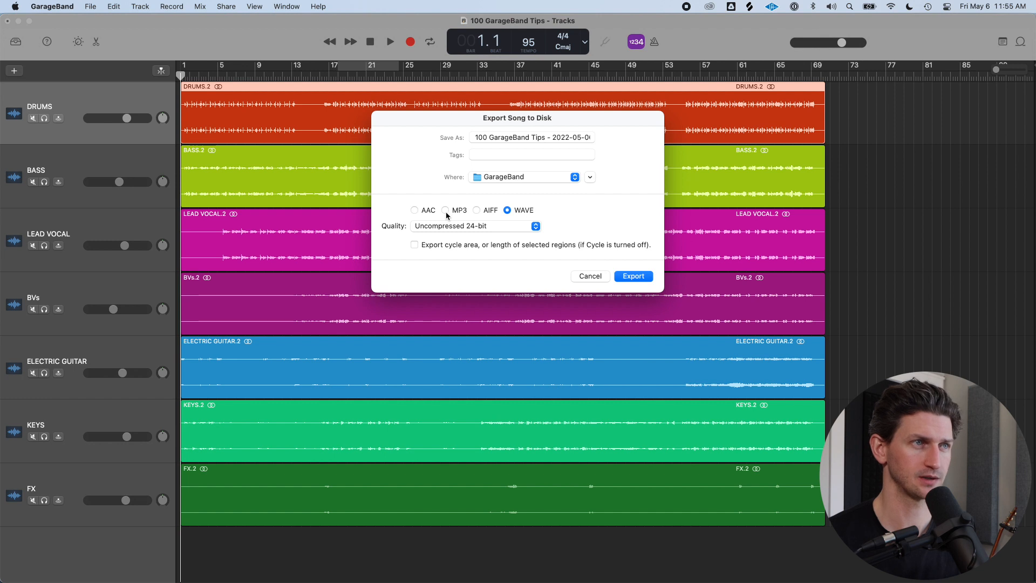
left_click(446, 211)
left_click(486, 226)
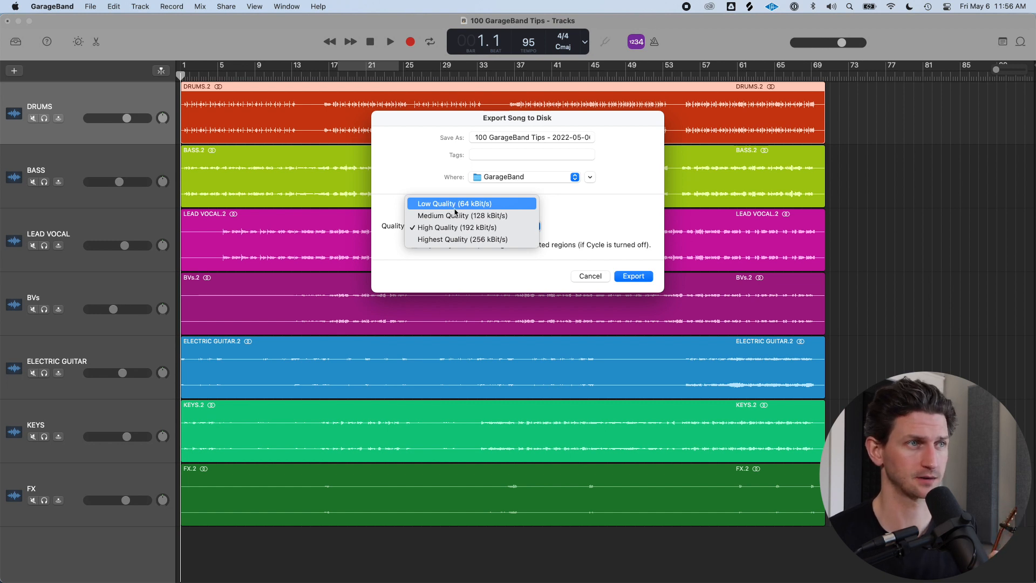
left_click(562, 200)
left_click(508, 210)
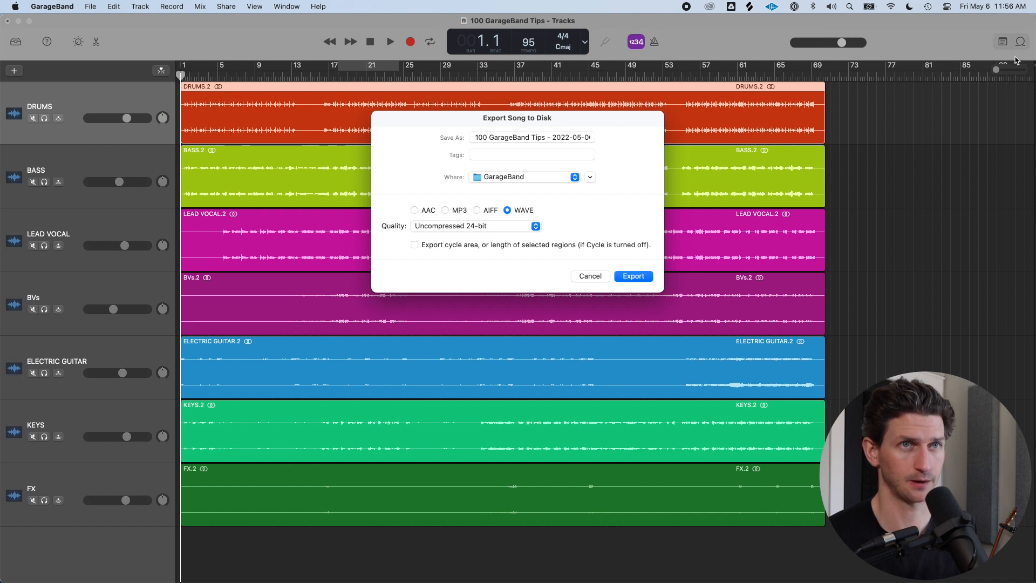
key("Escape")
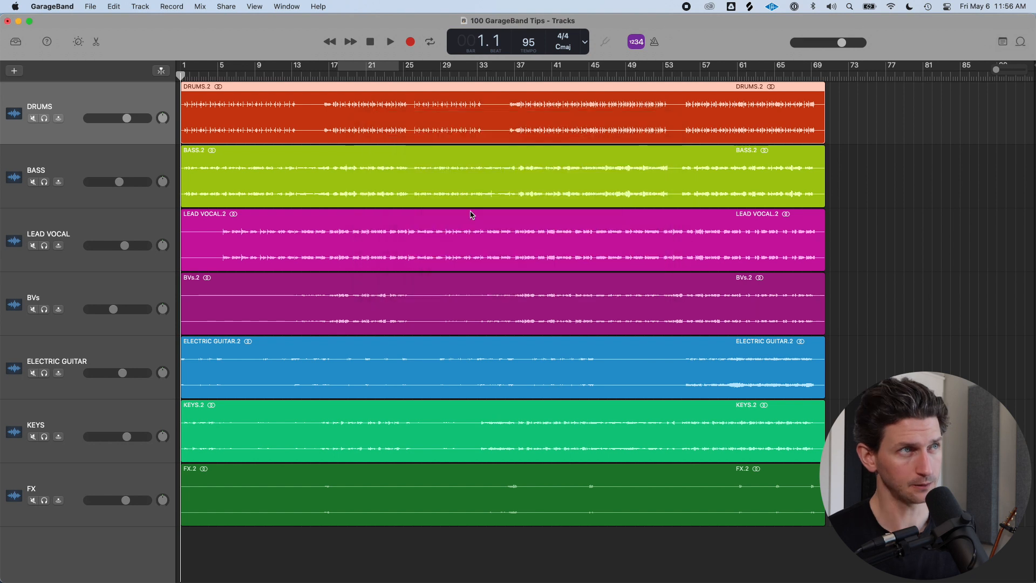
Set a cycle area spanning the whole song, then tick the export-cycle-area option in Export Song to Disk and cancel
left_click_drag(274, 65, 830, 64)
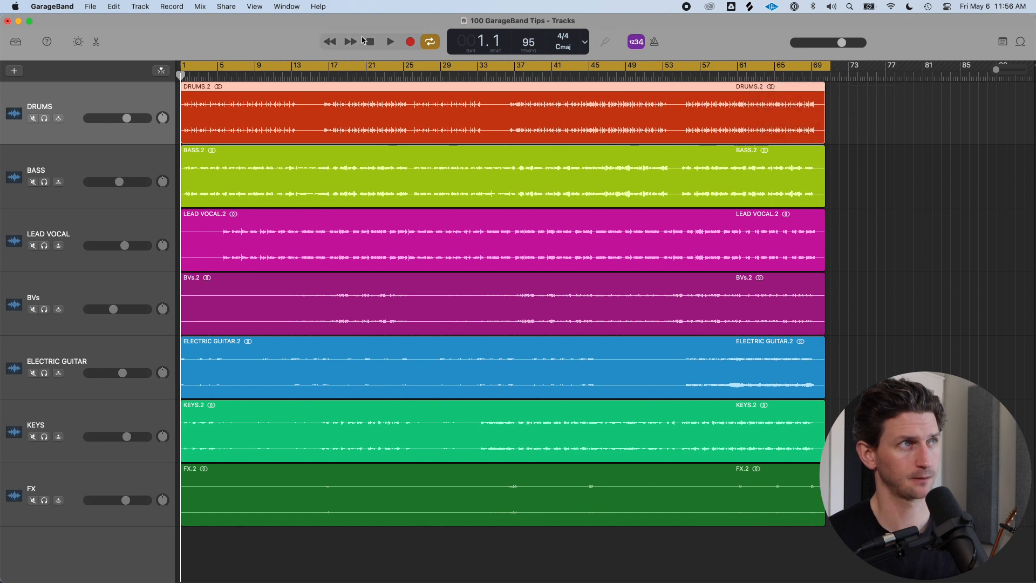
left_click(230, 5)
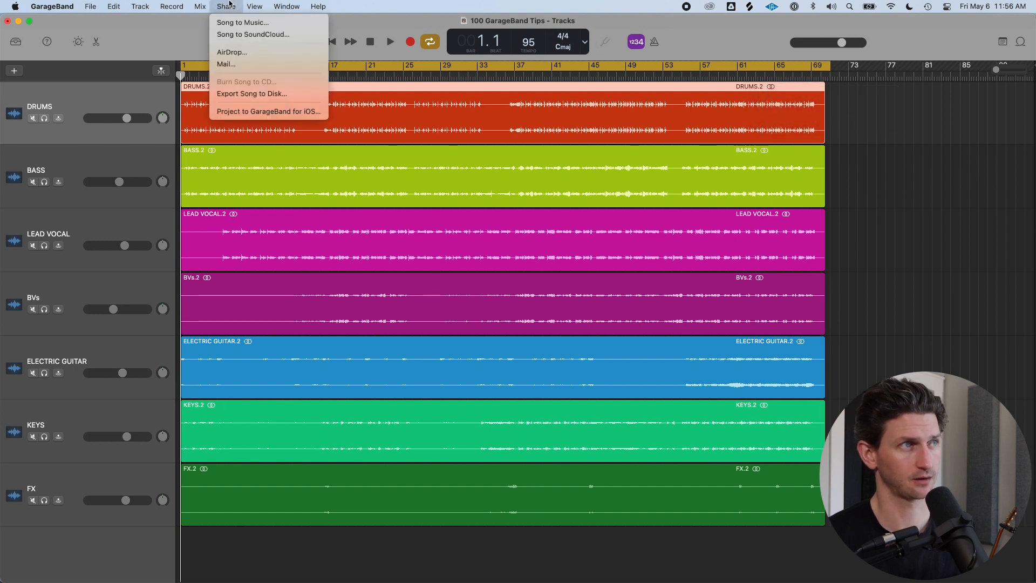
left_click(288, 97)
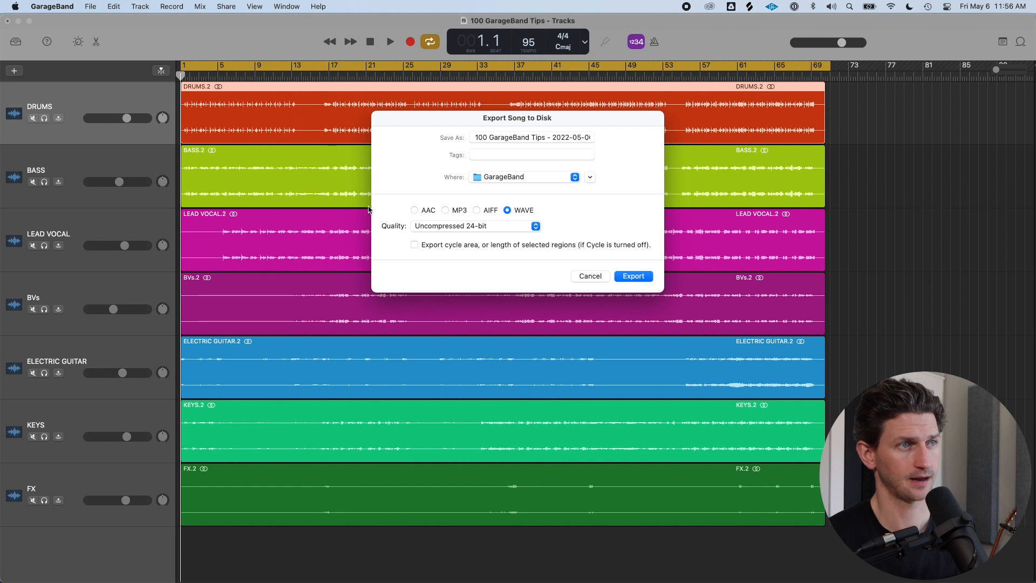
left_click(414, 244)
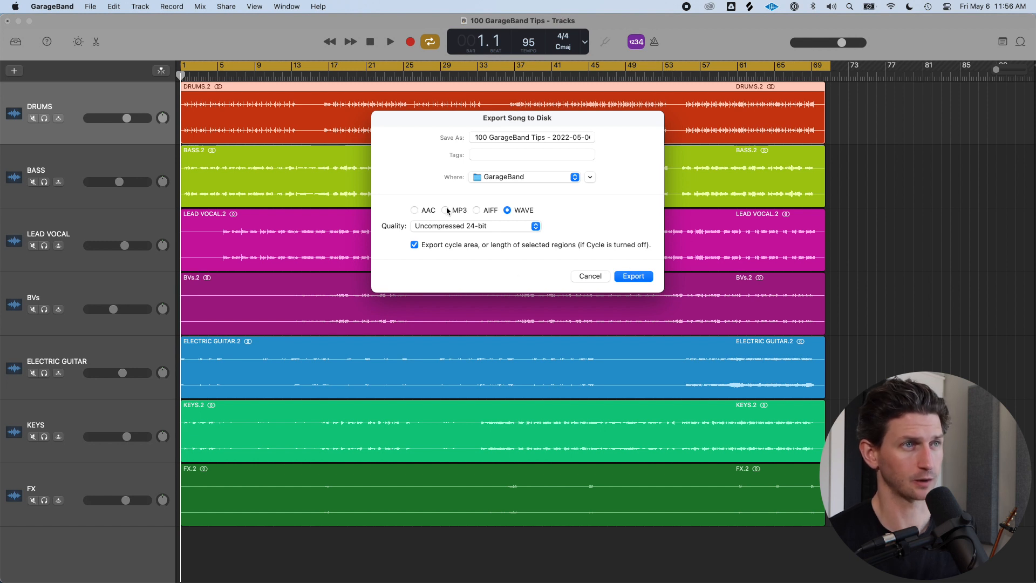
left_click(590, 274)
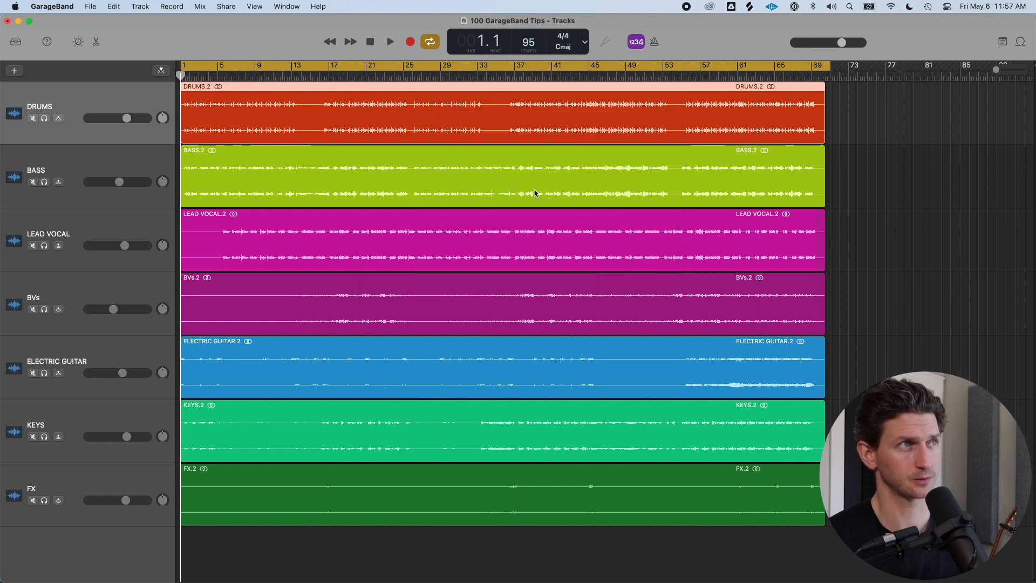
left_click(233, 5)
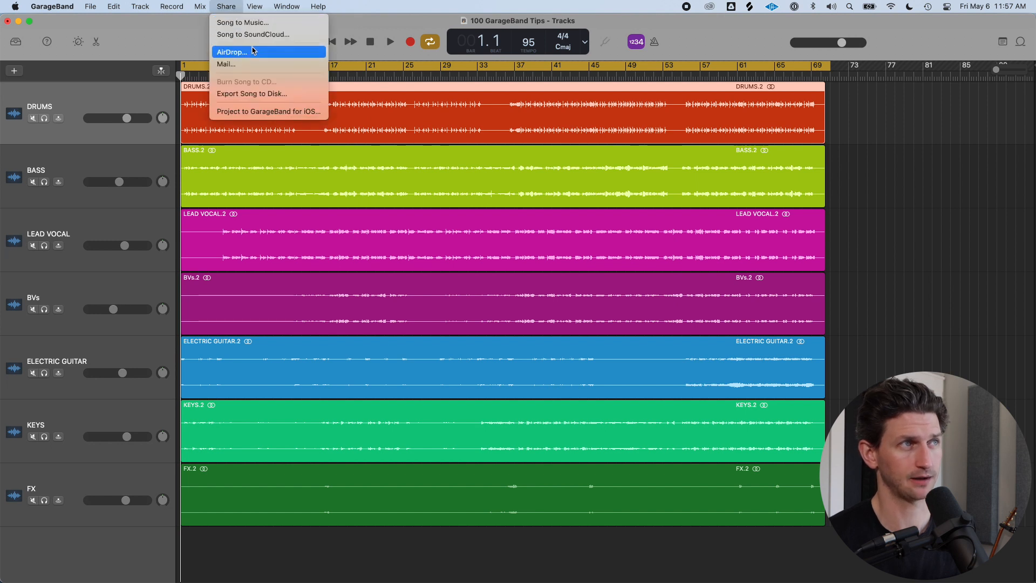
left_click(286, 35)
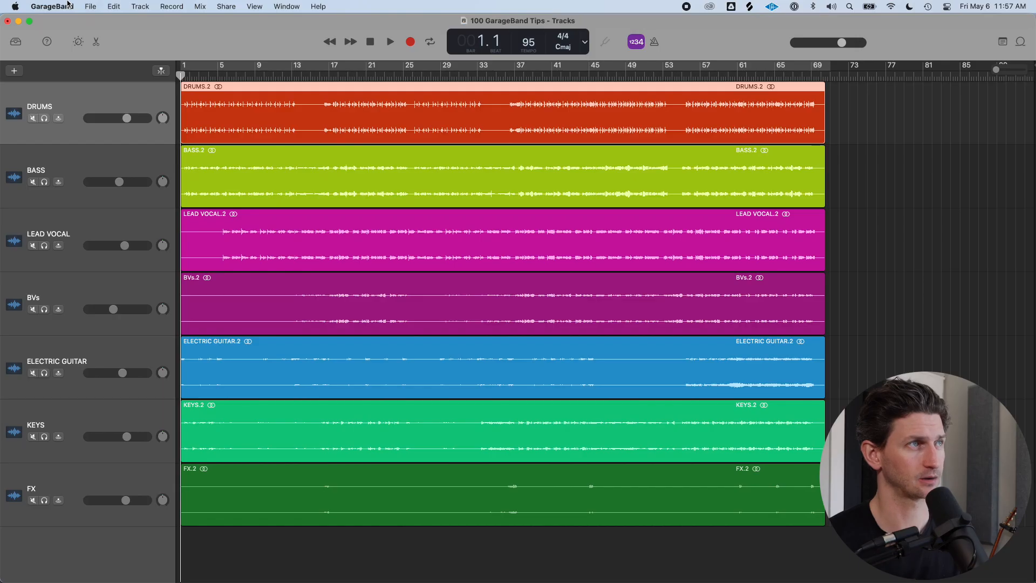
Open the Advanced preferences, toggle the Auto Normalize full-volume export option on and off, and close Preferences
left_click(51, 7)
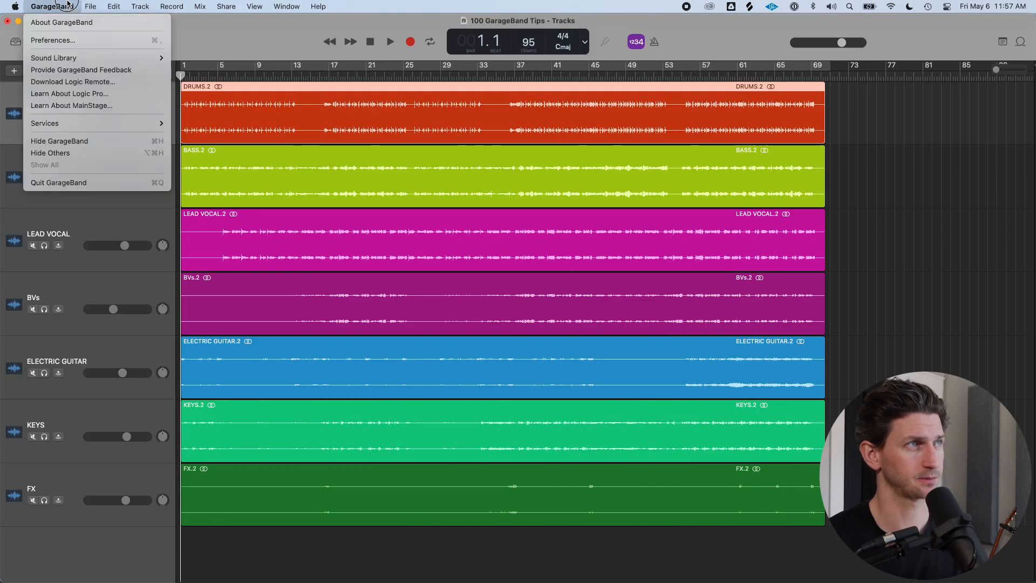
left_click(53, 40)
left_click(631, 219)
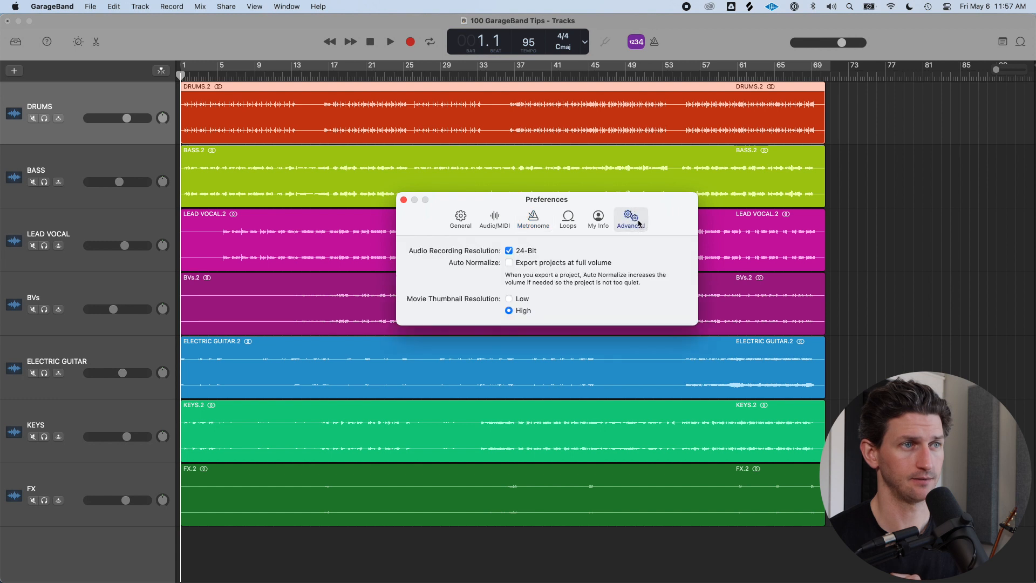
left_click(509, 263)
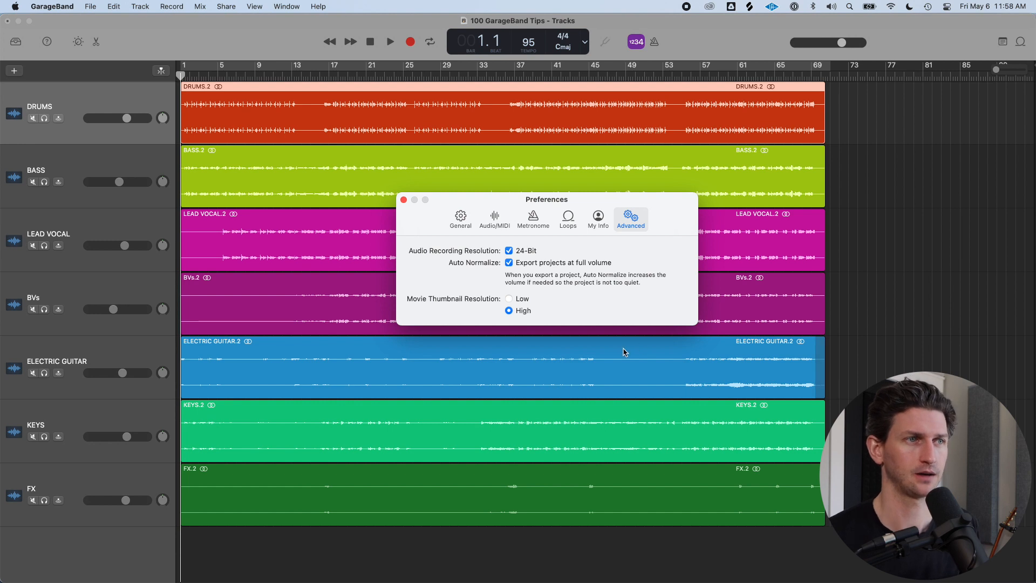
left_click(509, 263)
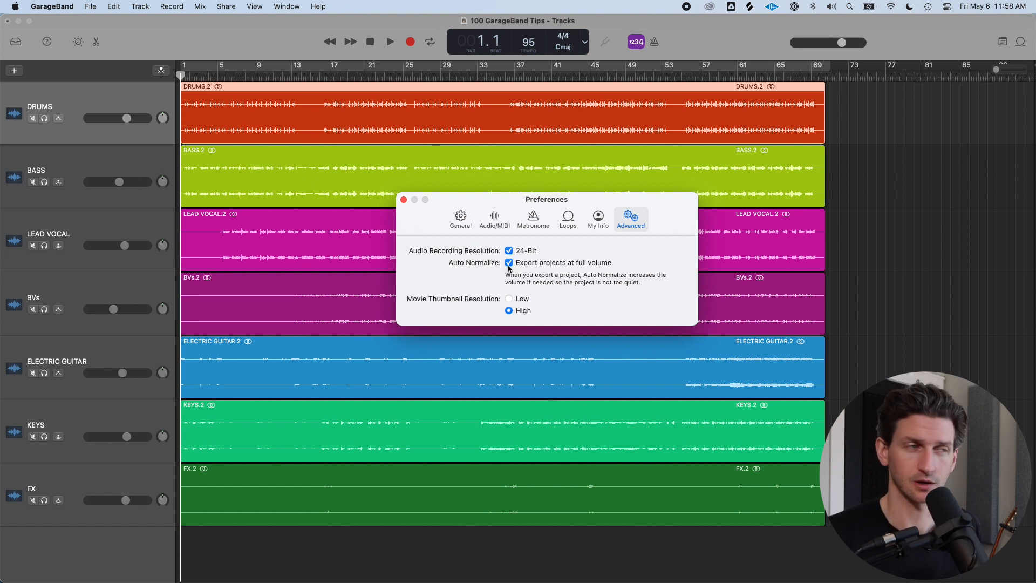
left_click(509, 264)
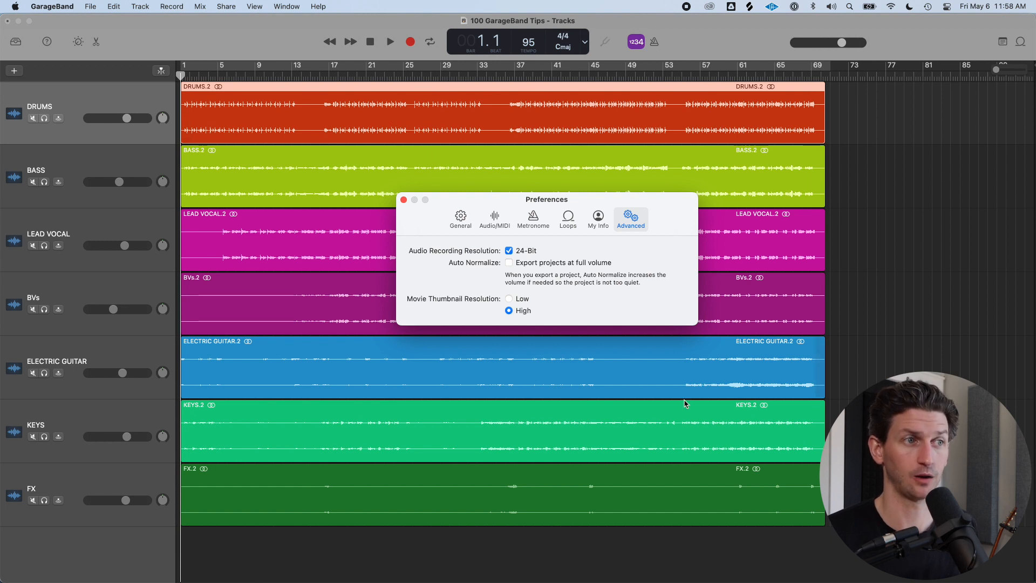
left_click(510, 261)
left_click(510, 263)
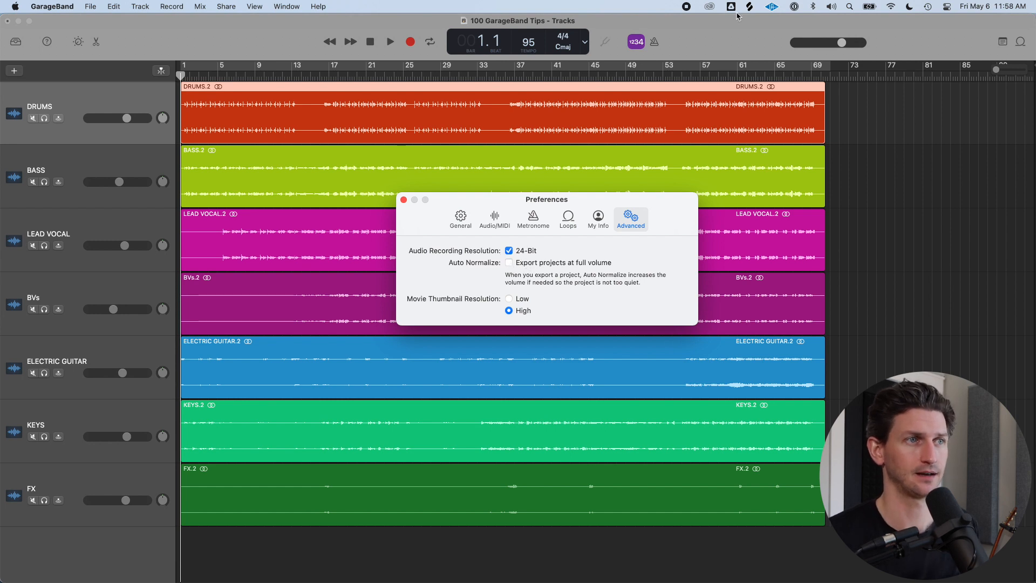
left_click(404, 200)
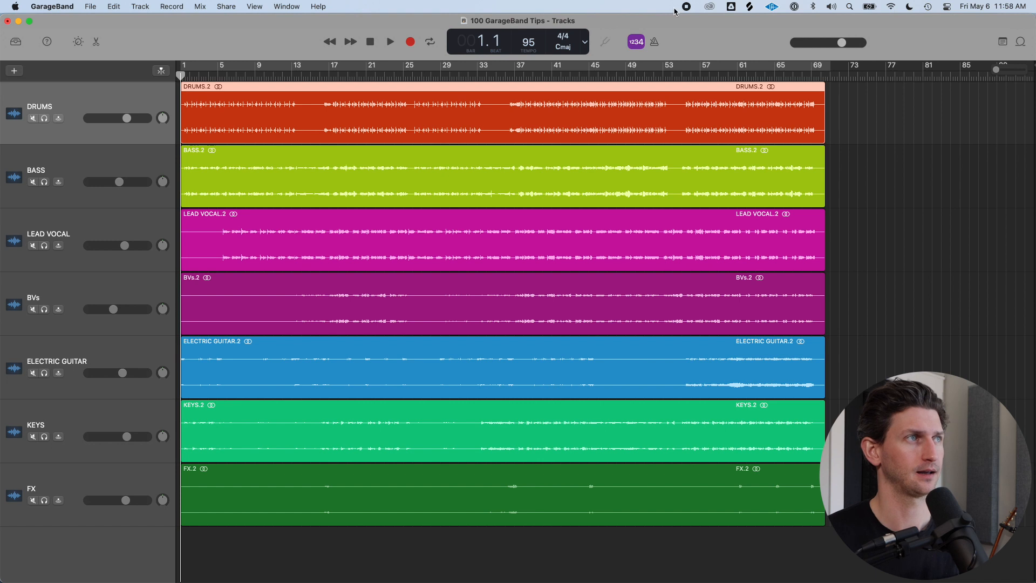
Reopen Preferences and enable Auto Normalize to export projects at full volume
left_click(46, 6)
left_click(69, 38)
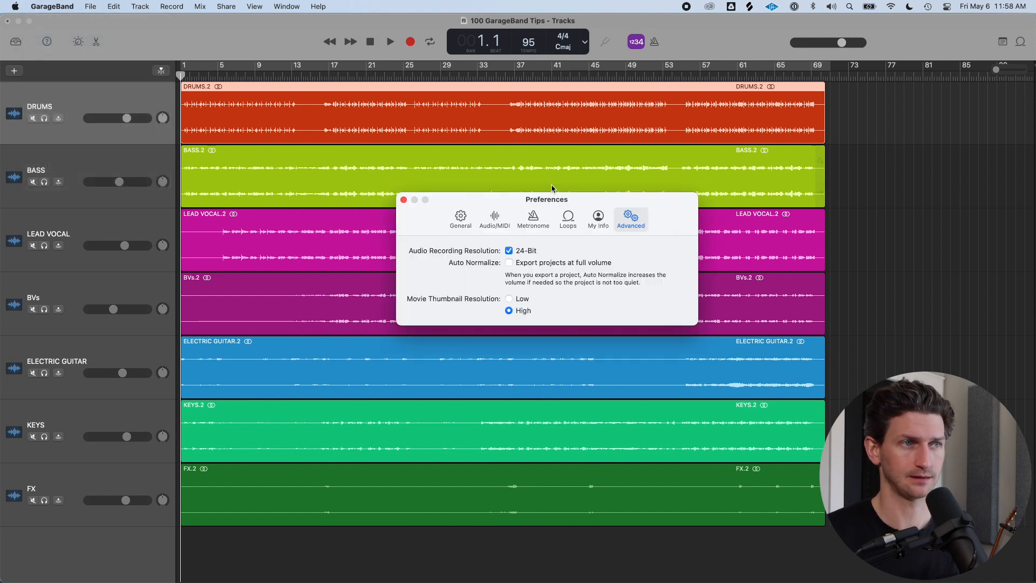
left_click(509, 263)
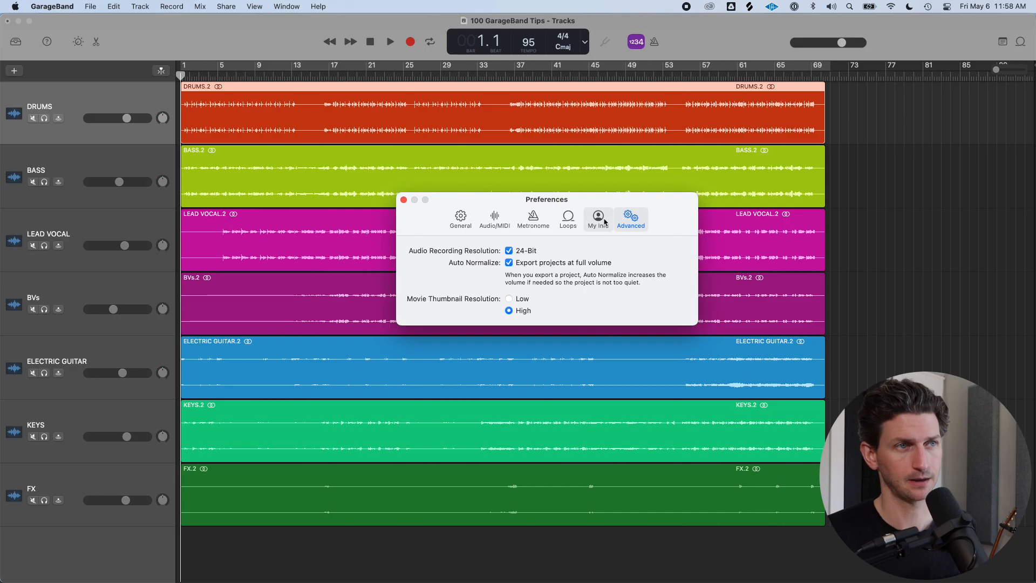
Switch to the My Info preferences and enter the composer's name
left_click(603, 221)
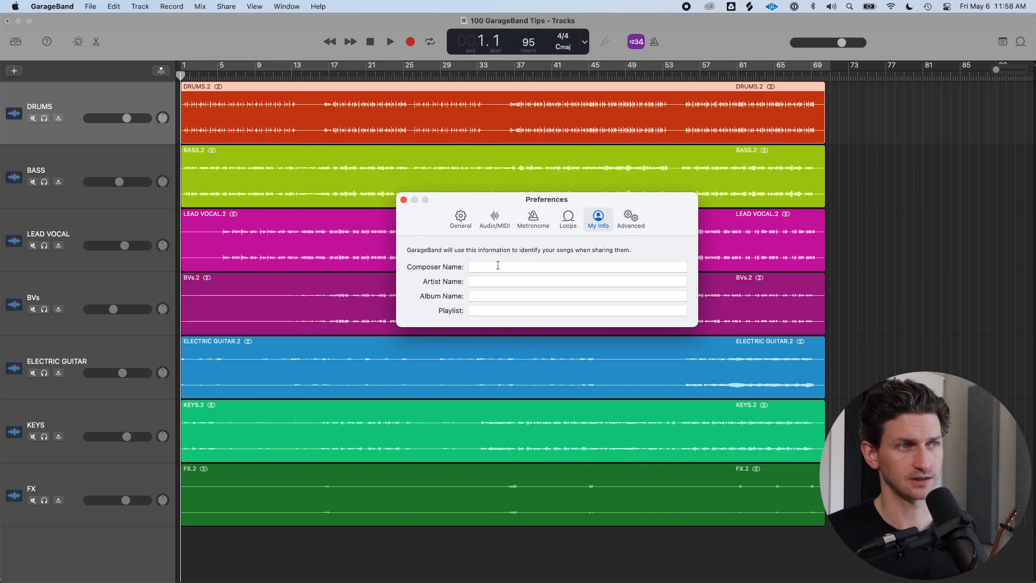
key("Tab")
key("Tab")
key("Tab")
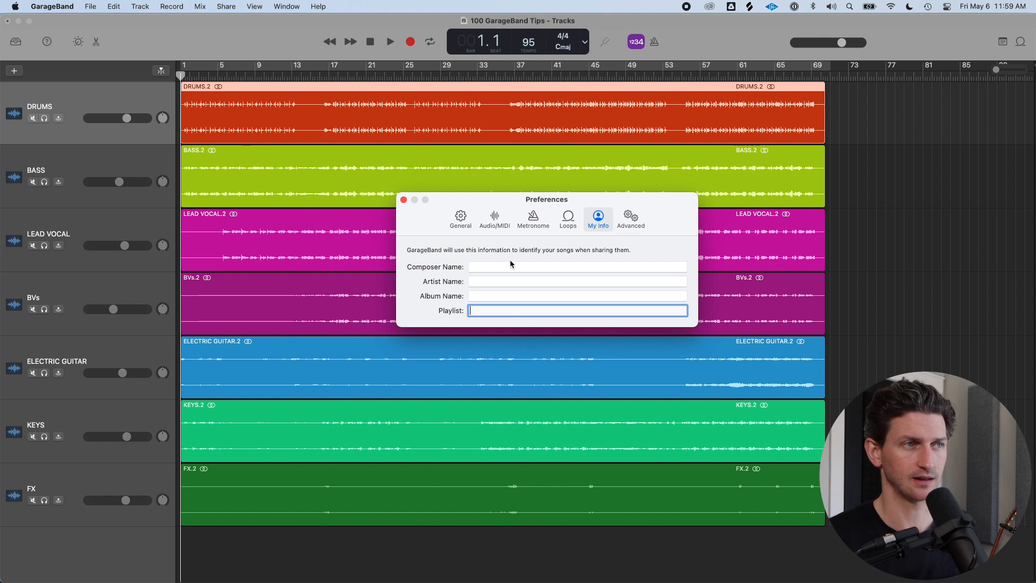
left_click(521, 269)
type("Charl")
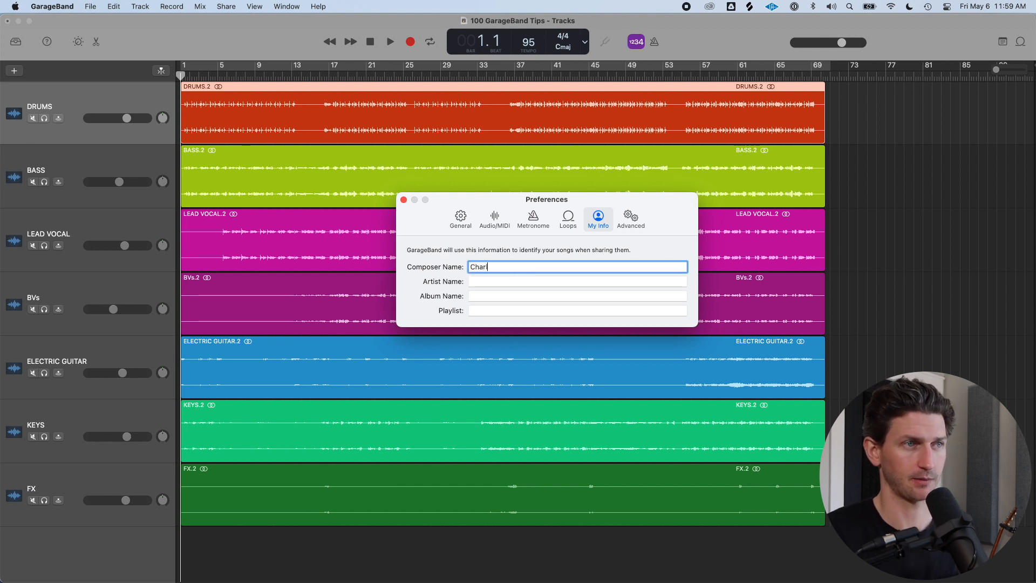
type("es Cleyn")
Fill in the artist name and set the album name to King of My Own
key("Tab")
type("Charl")
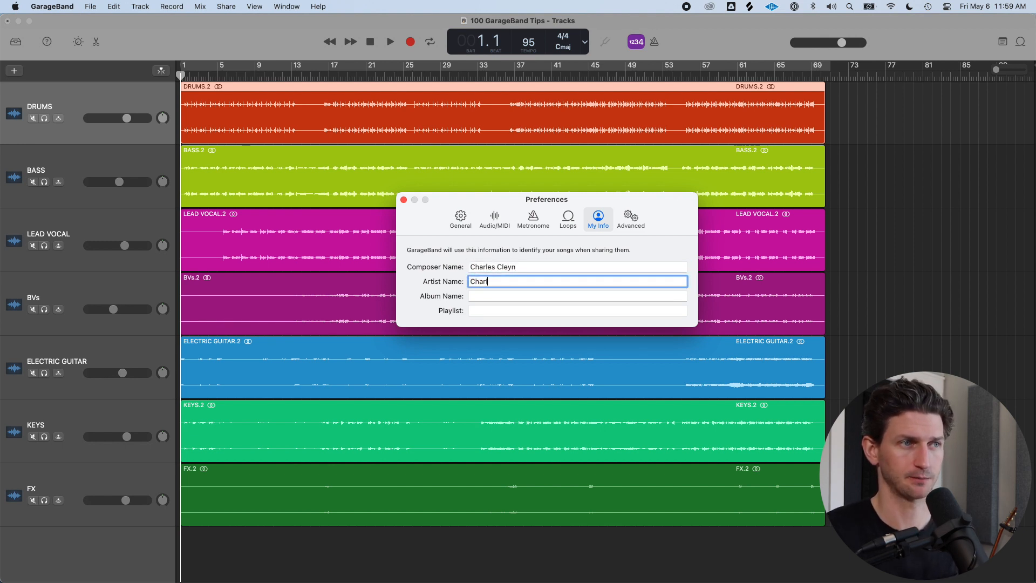
key("Tab")
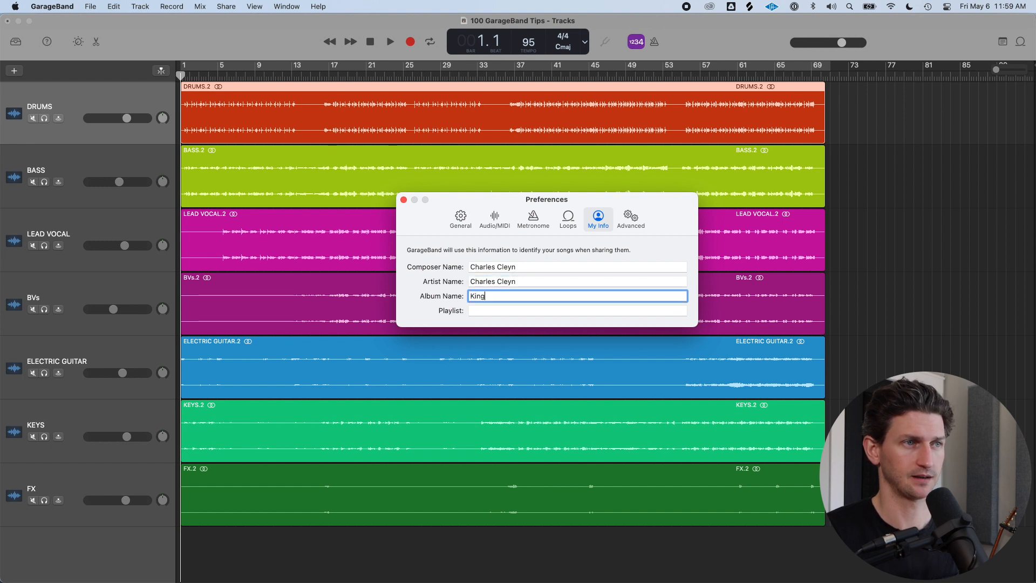
type("King of My Own")
key("Tab")
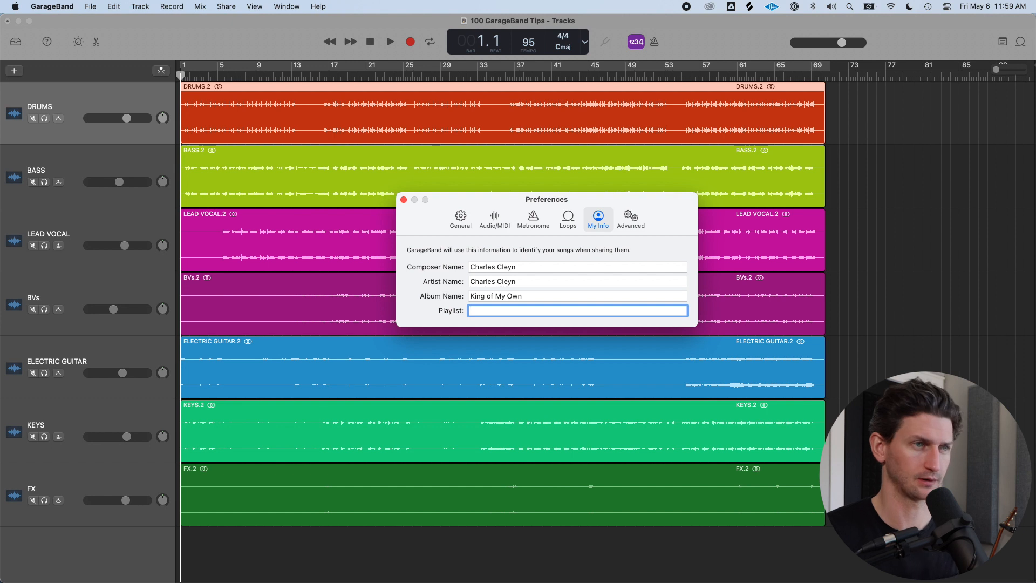
Clear the album name and artist name fields in My Info
left_click(456, 311)
left_click(481, 310)
left_click(456, 311)
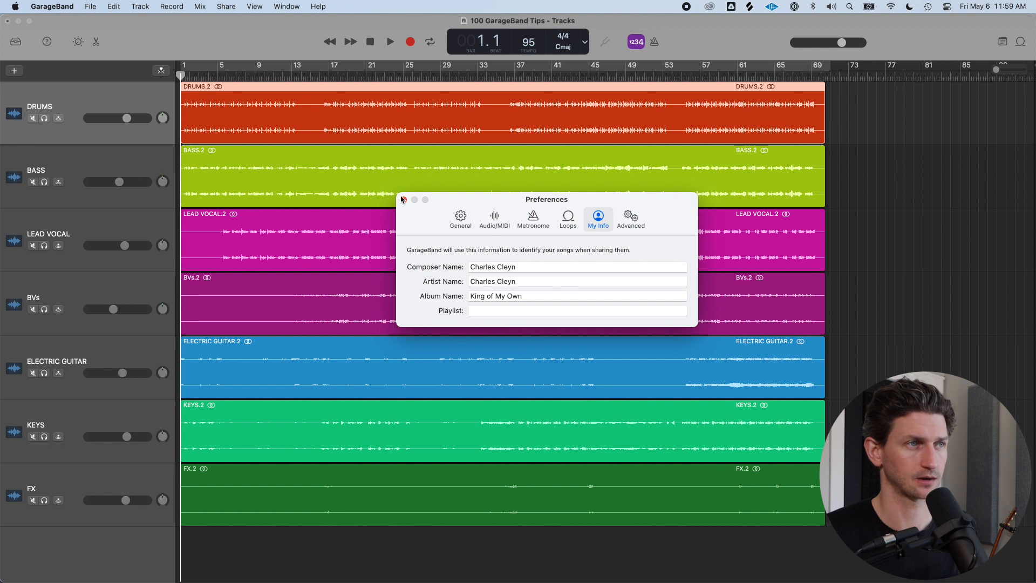
triple_click(545, 294)
key("BackSpace")
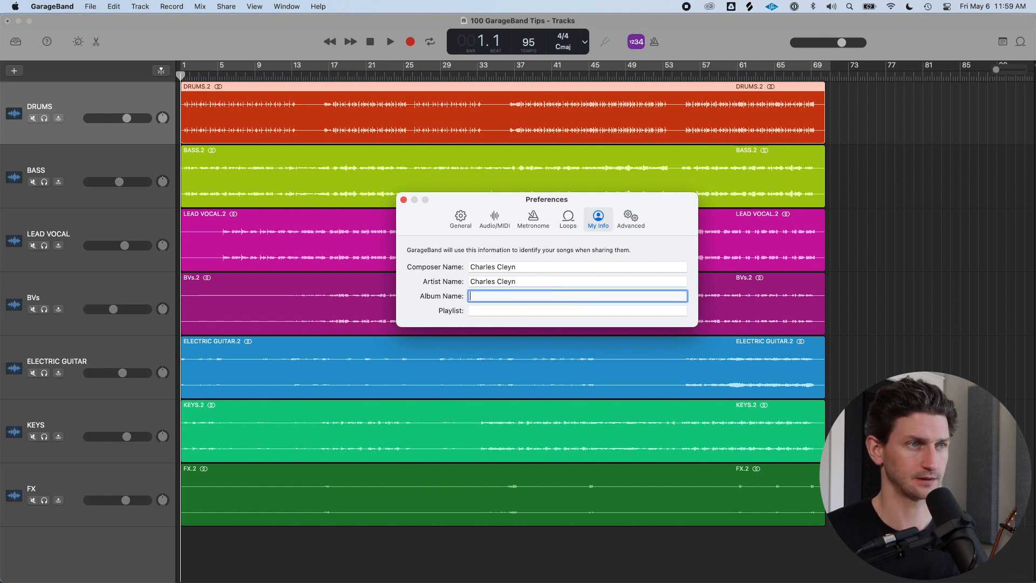
double_click(519, 281)
key("BackSpace")
key("alt+BackSpace")
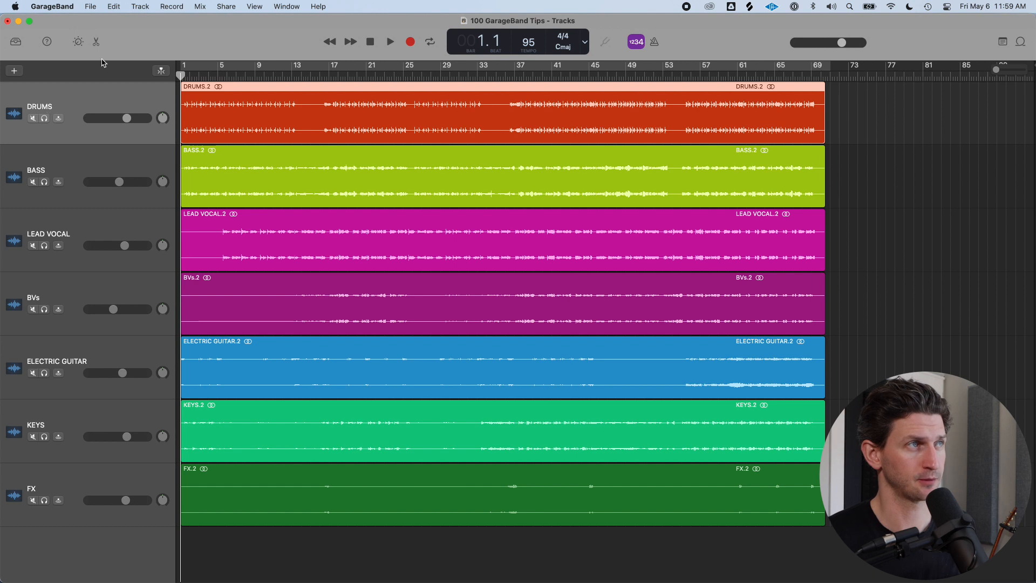
Switch to Finder and browse to the GarageBand folder inside the user's Music folder
left_click(90, 6)
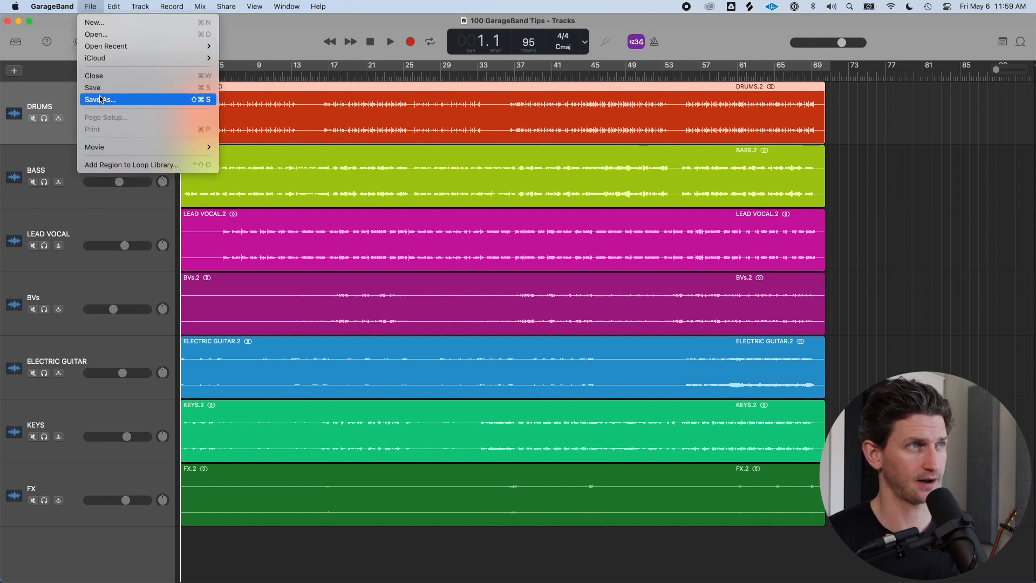
left_click(271, 50)
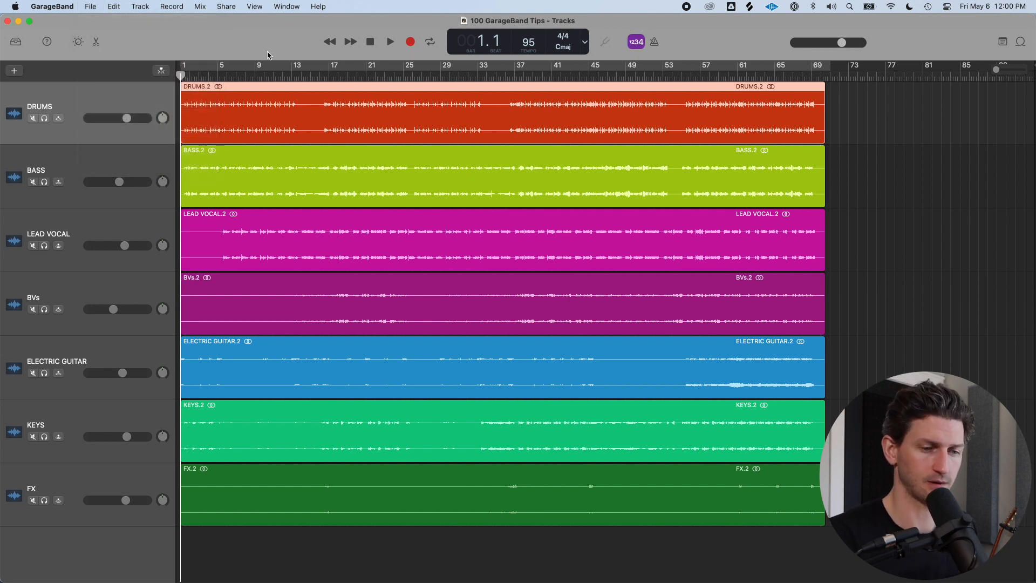
key("super+Tab")
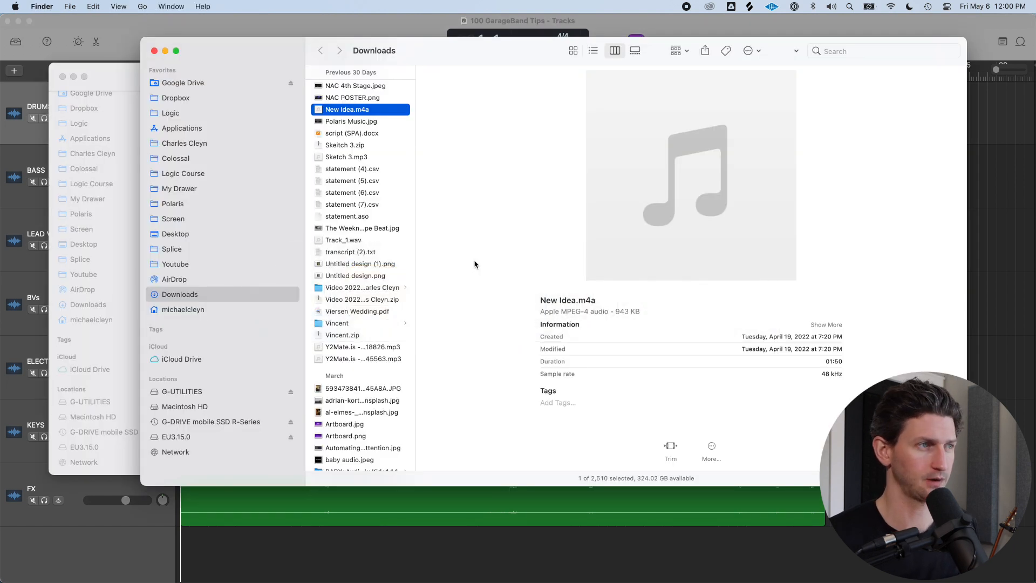
left_click(181, 309)
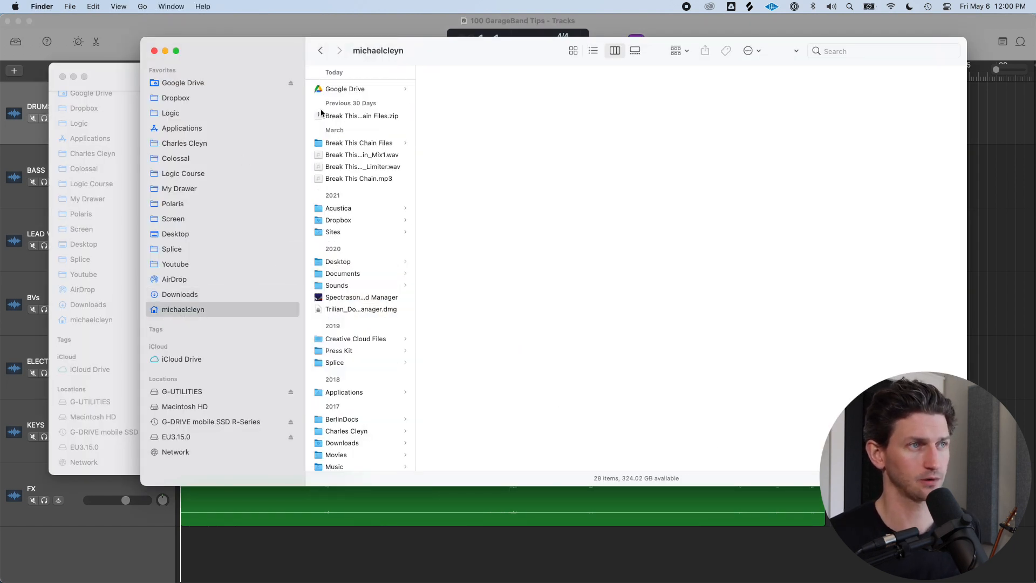
left_click(347, 465)
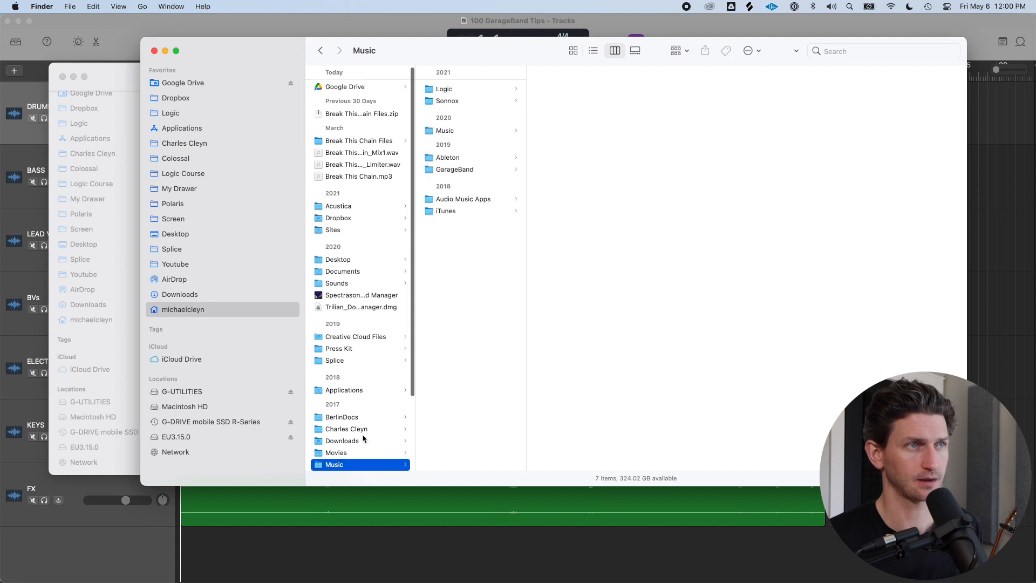
left_click(464, 176)
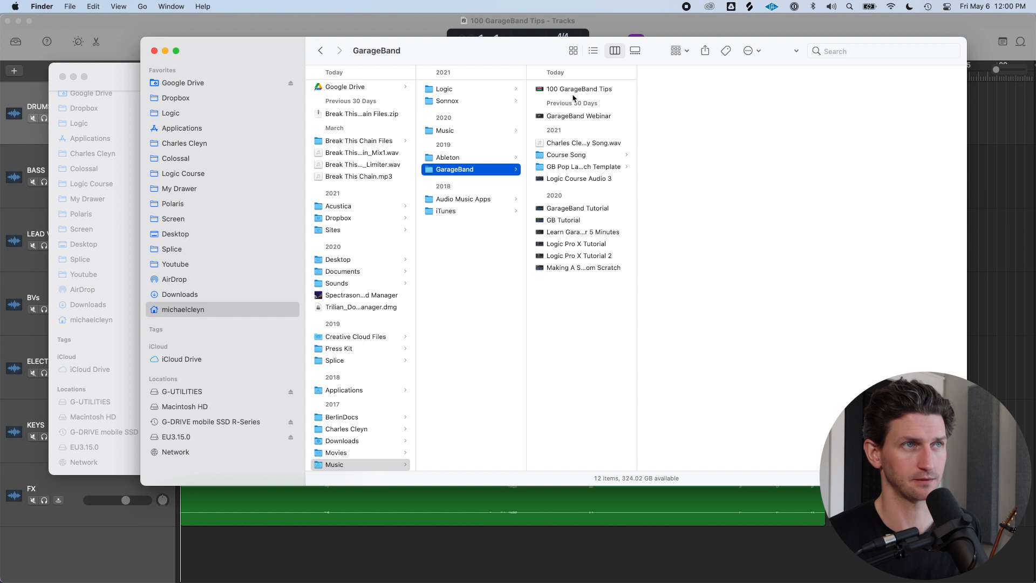
left_click_drag(483, 57, 483, 56)
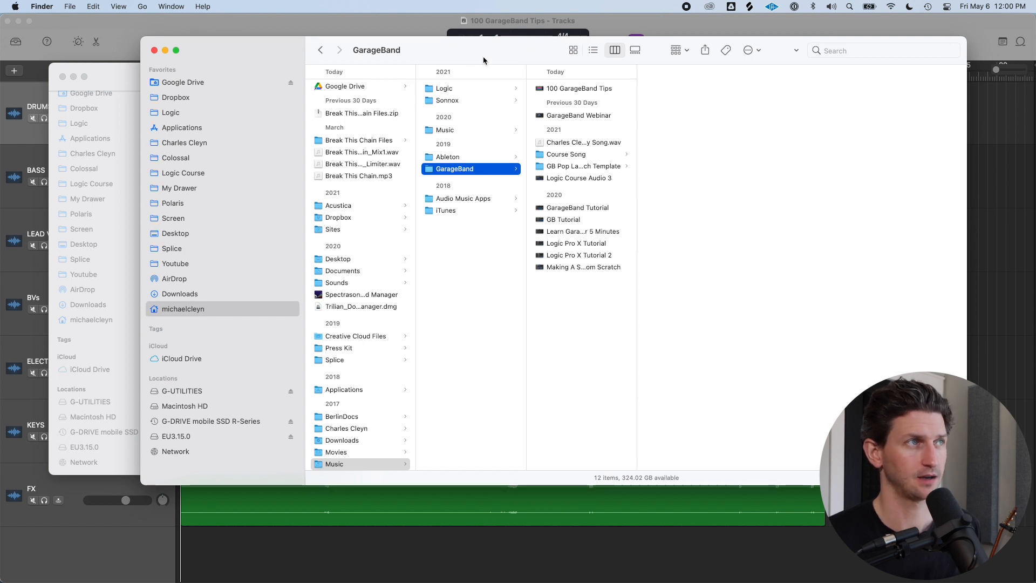
Open the Save As dialog and expand it to browse the save location without saving
left_click(208, 27)
left_click(90, 6)
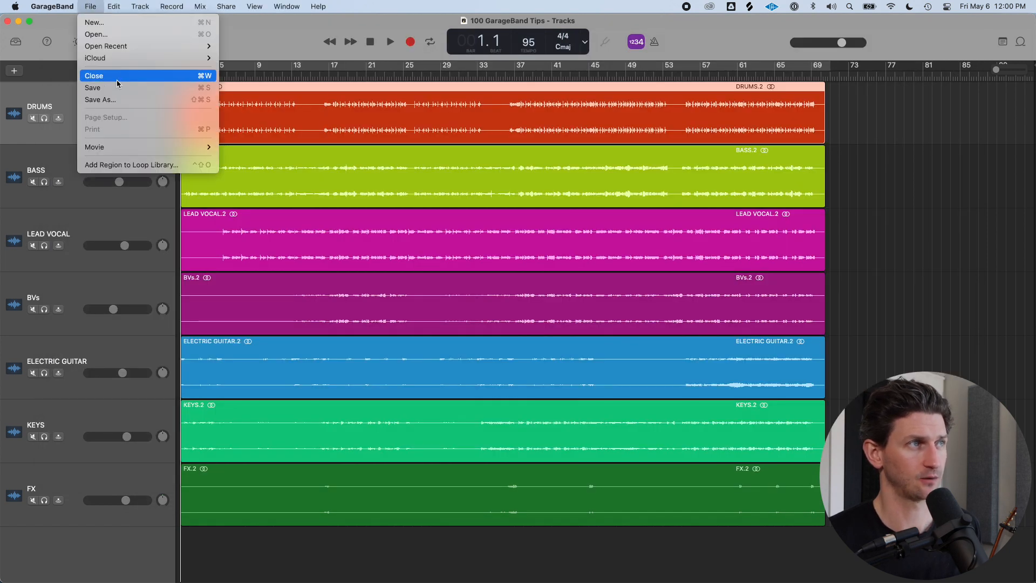
left_click(122, 98)
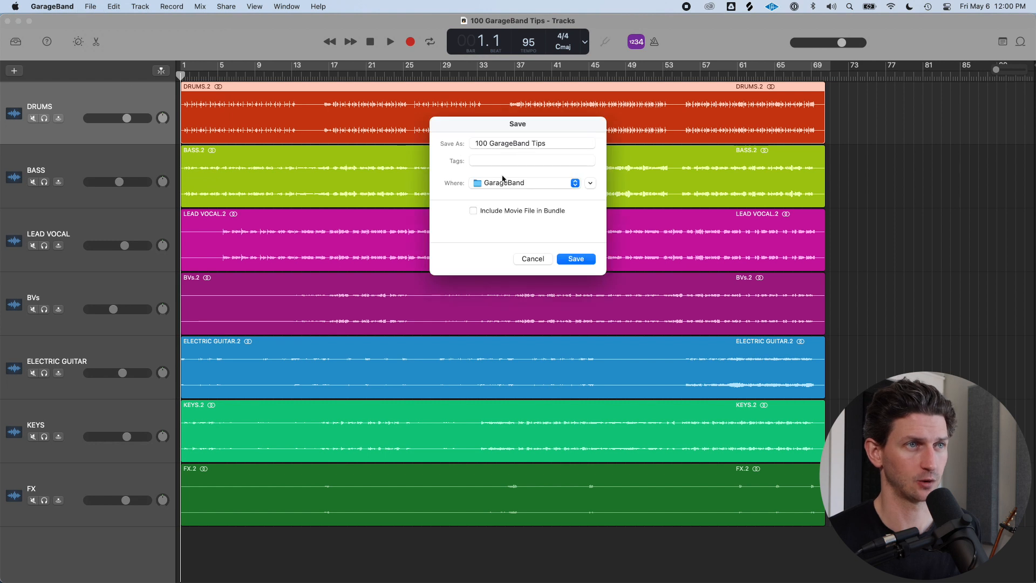
left_click(591, 183)
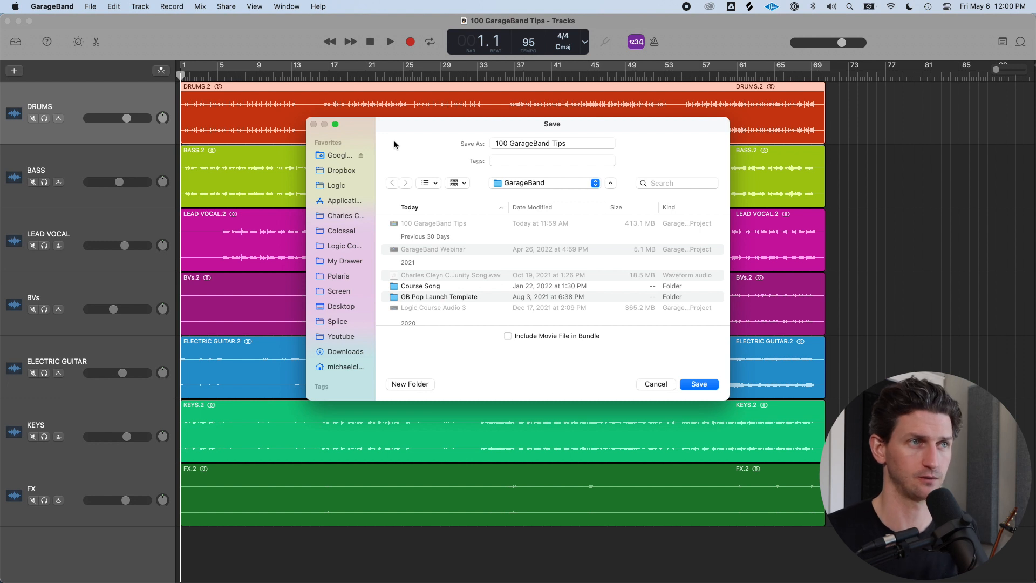
left_click(657, 385)
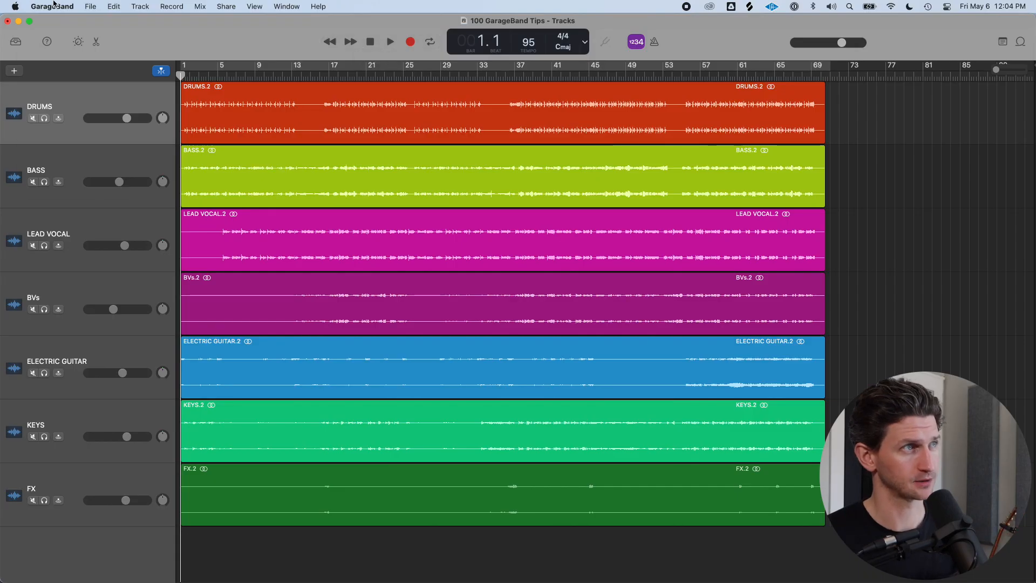
Open the app menu and the Preferences window, view the General pane, and close it
left_click(52, 6)
left_click(60, 6)
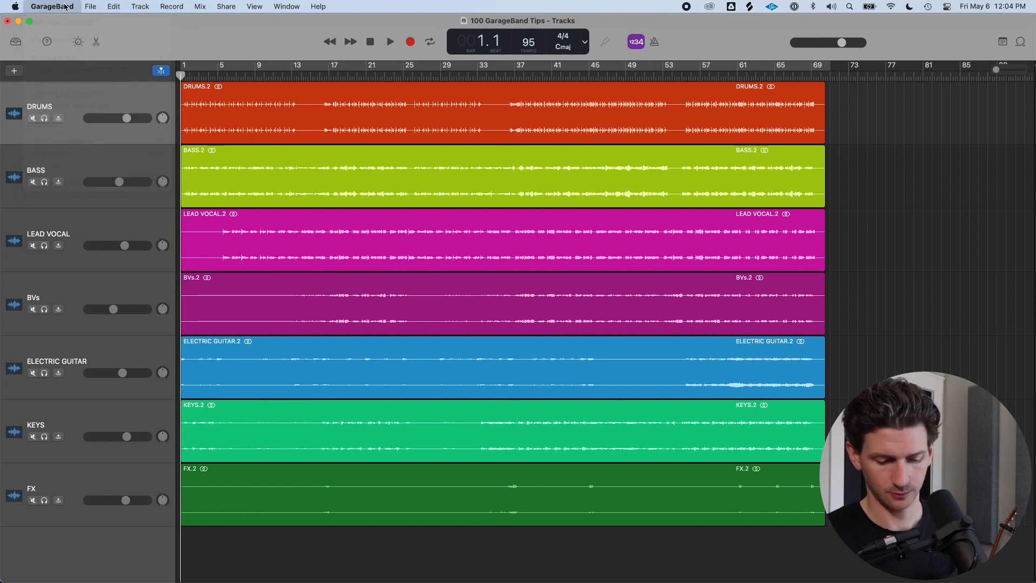
left_click(69, 4)
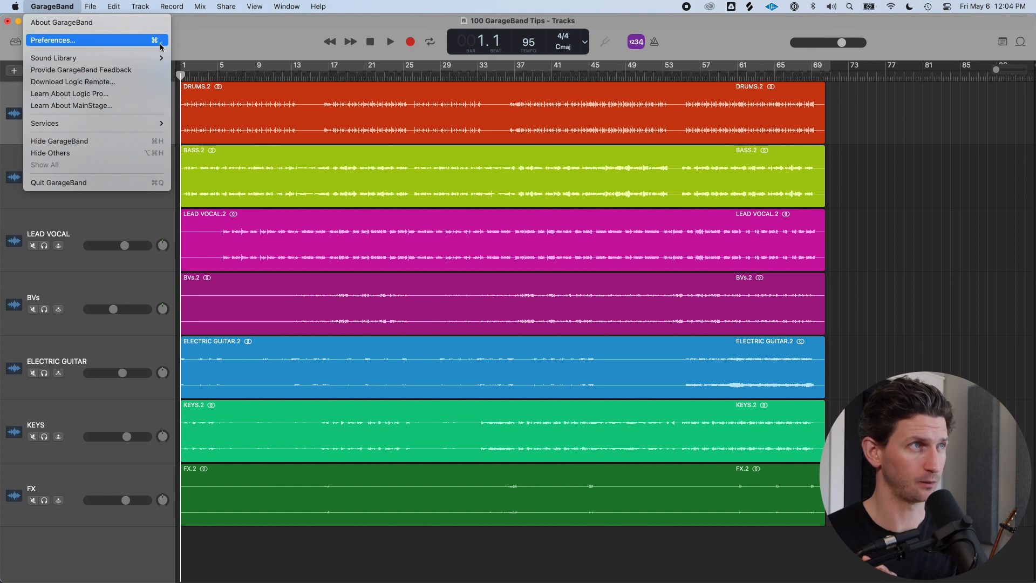
left_click(262, 22)
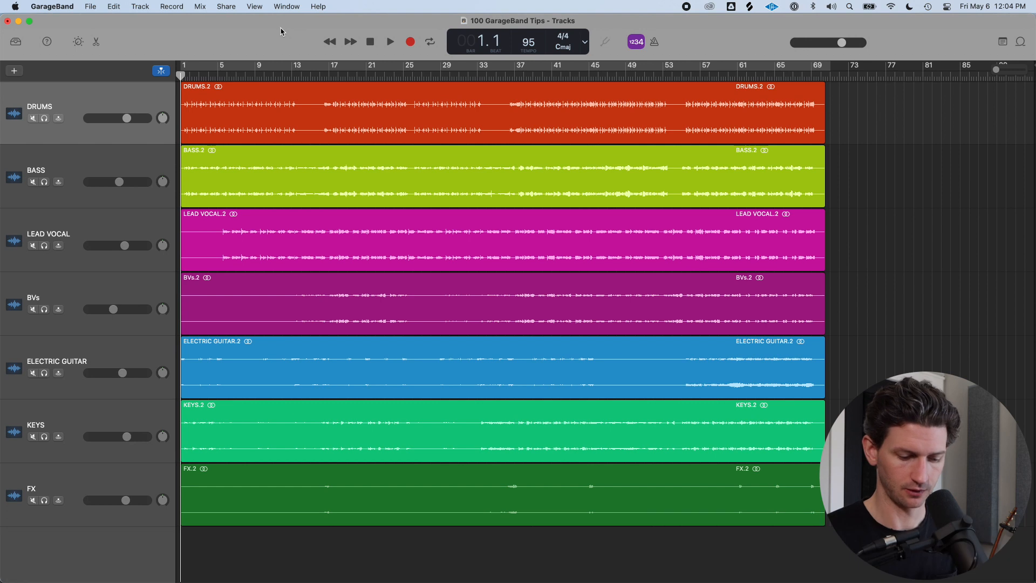
key("super+comma")
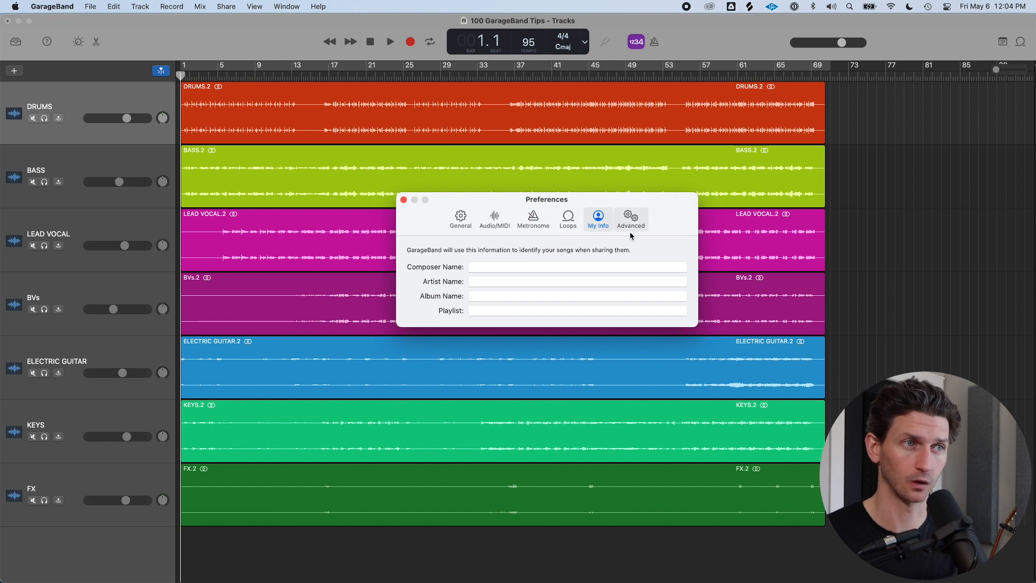
left_click(462, 222)
left_click(404, 200)
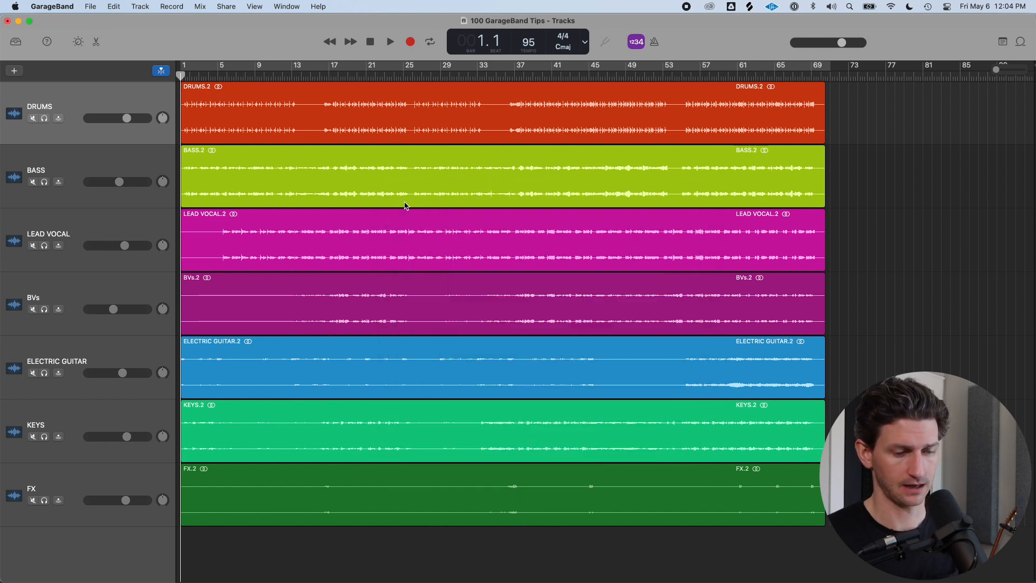
Open the Audio/MIDI preferences and browse the output device list before closing the window
key("super+comma")
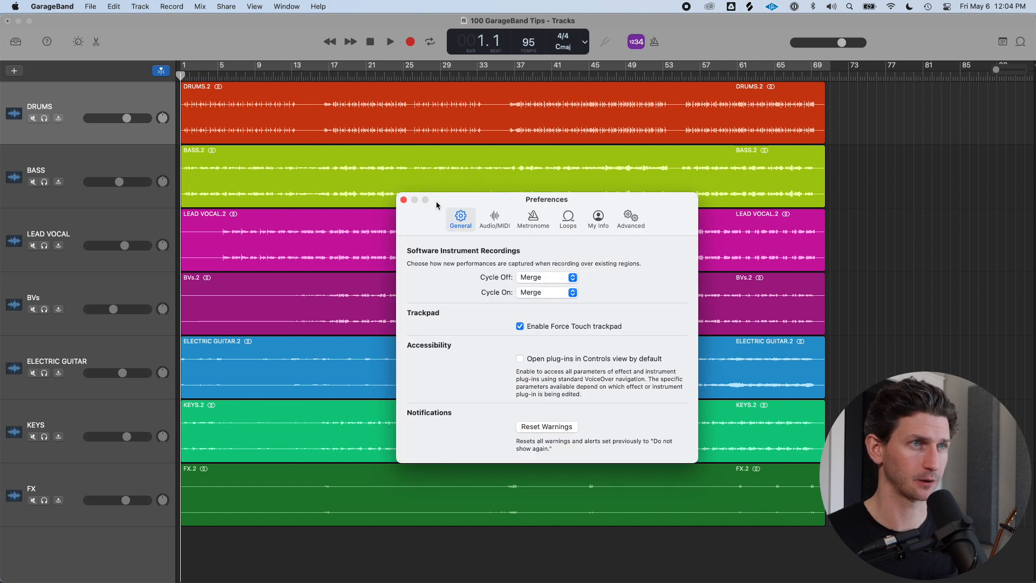
left_click(495, 226)
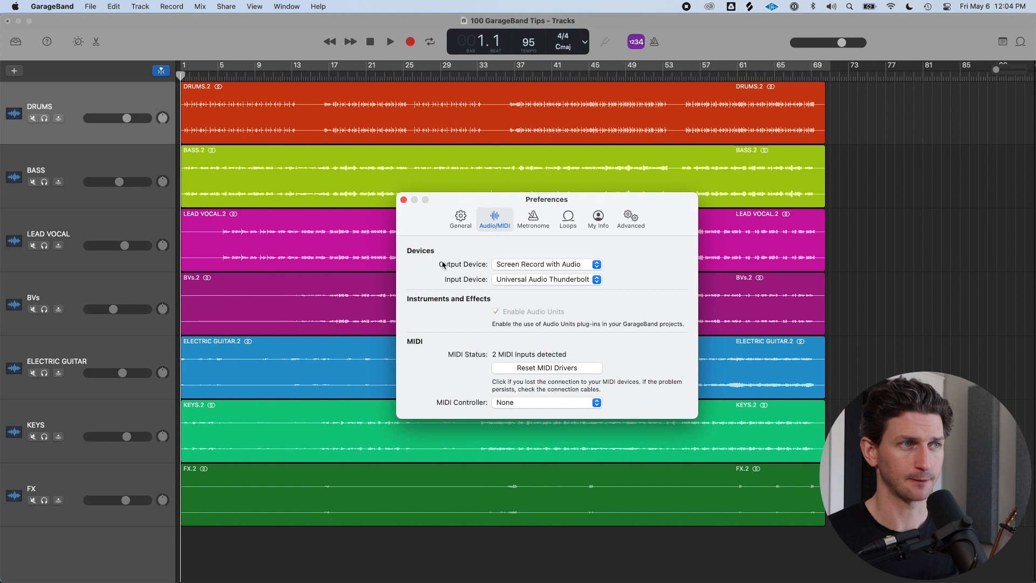
left_click(594, 265)
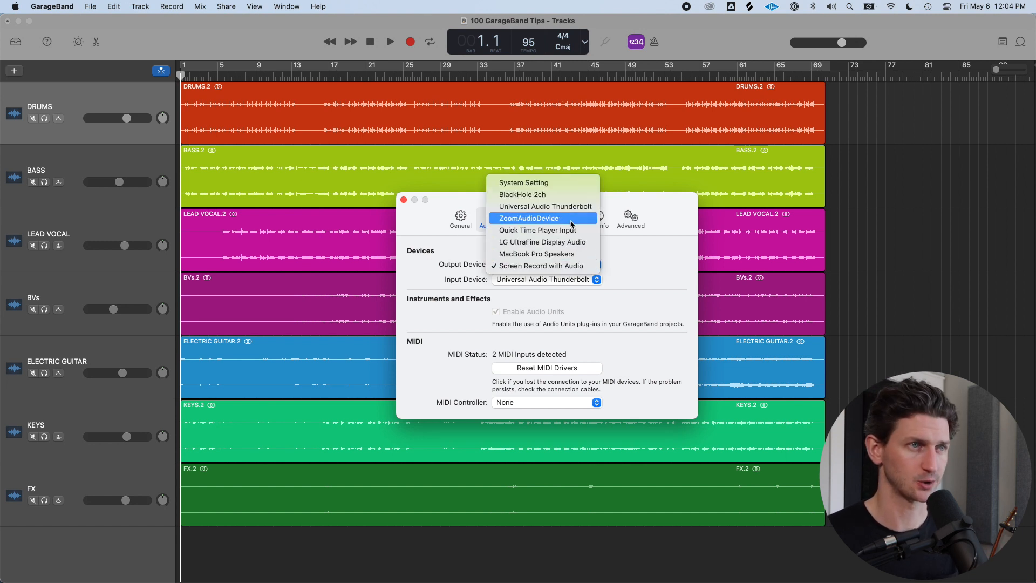
left_click(617, 273)
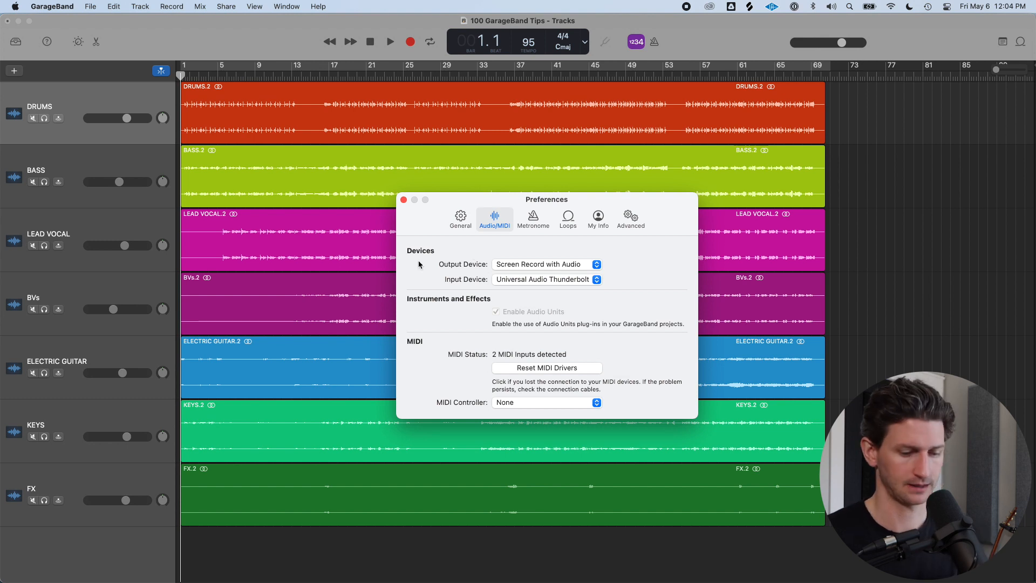
key("super+w")
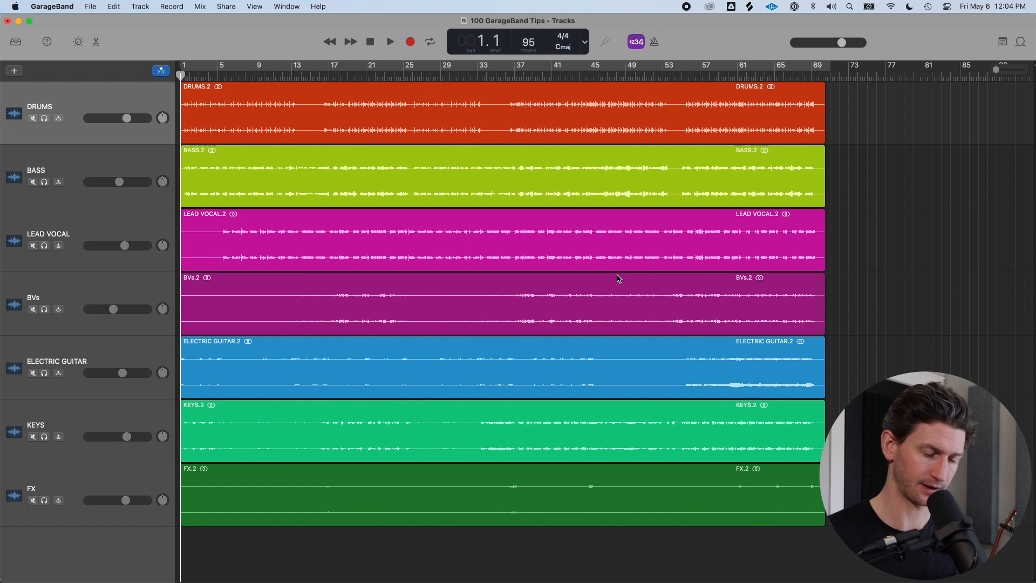
key("super+comma")
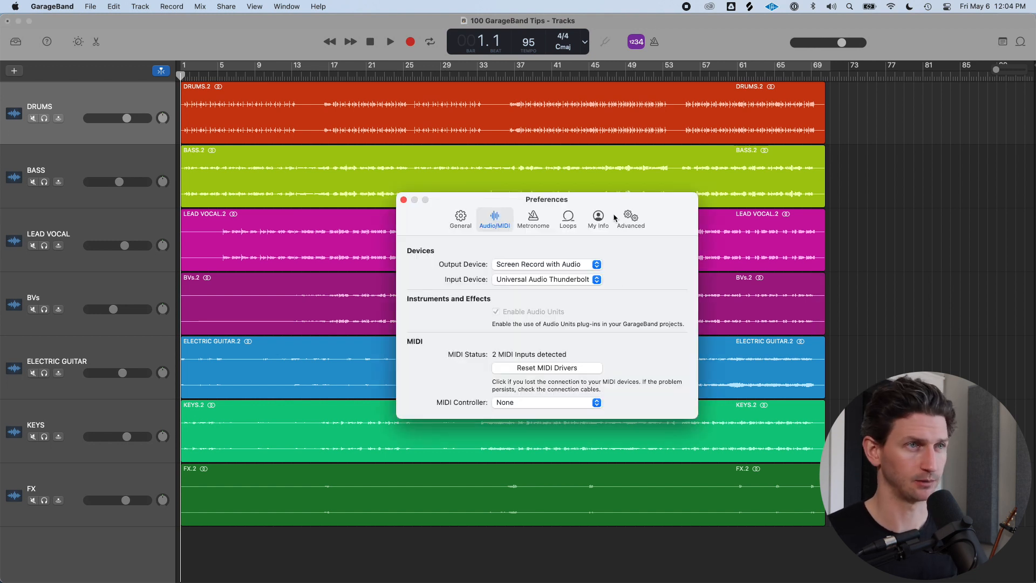
key("super+w")
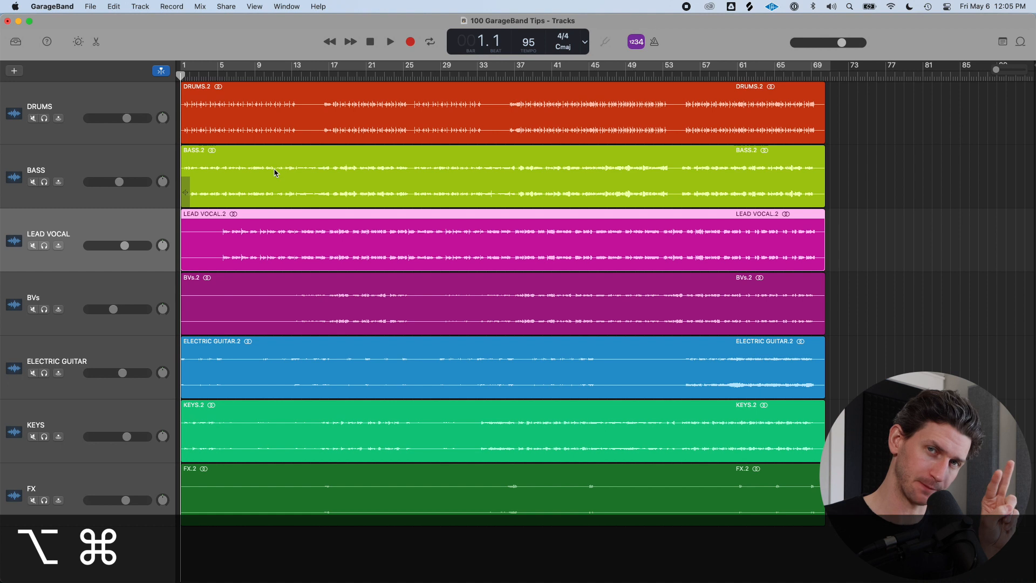
Add a new audio track, a drummer track, and a software instrument track
key("alt+super+a")
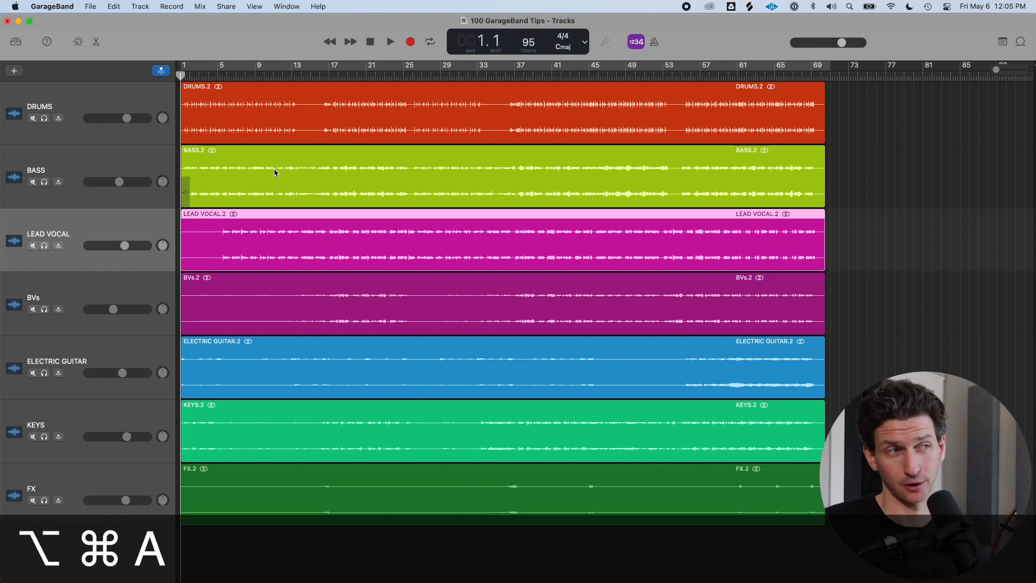
key("alt+super+a")
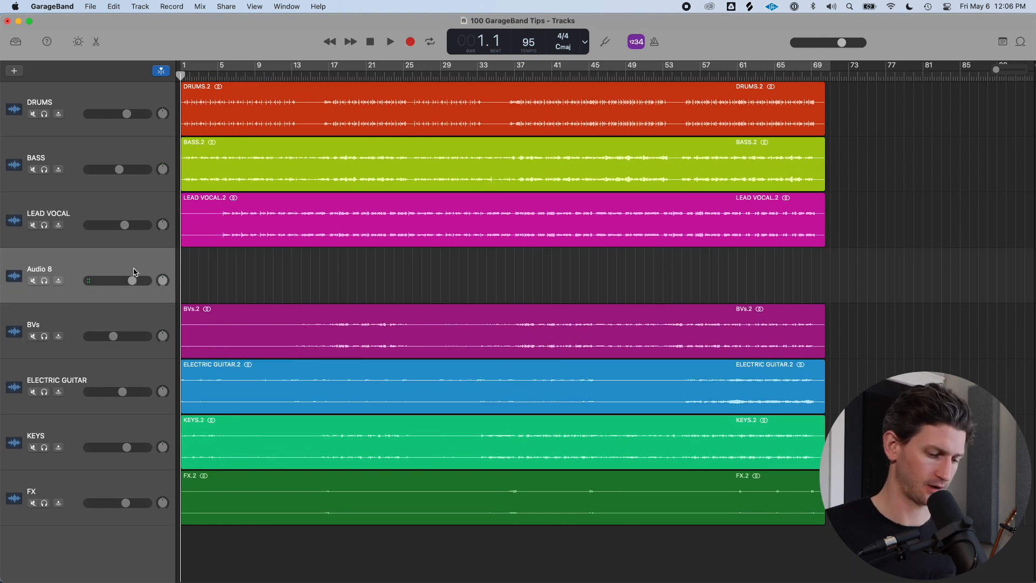
key("alt+super+u")
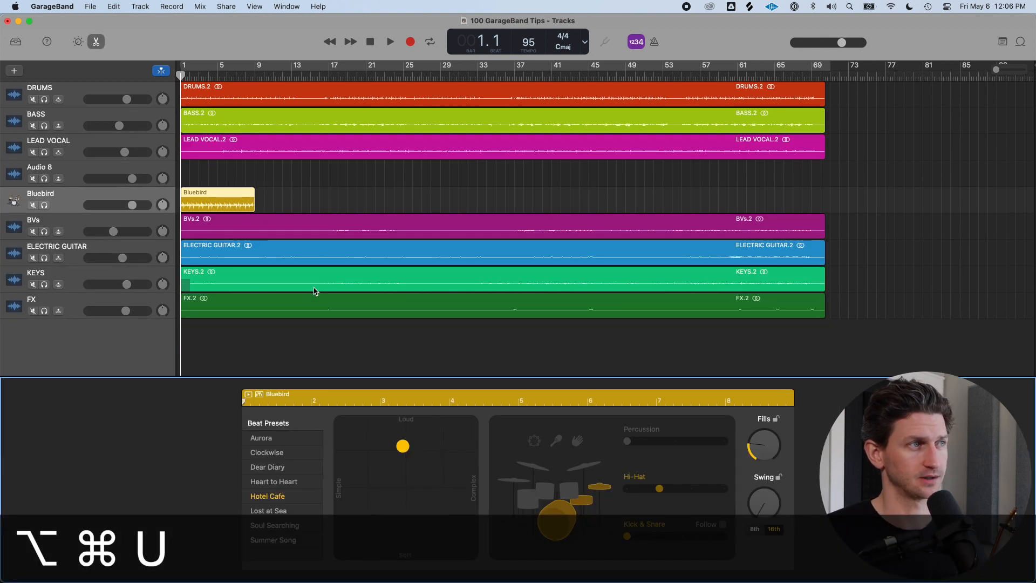
key("alt+super+s")
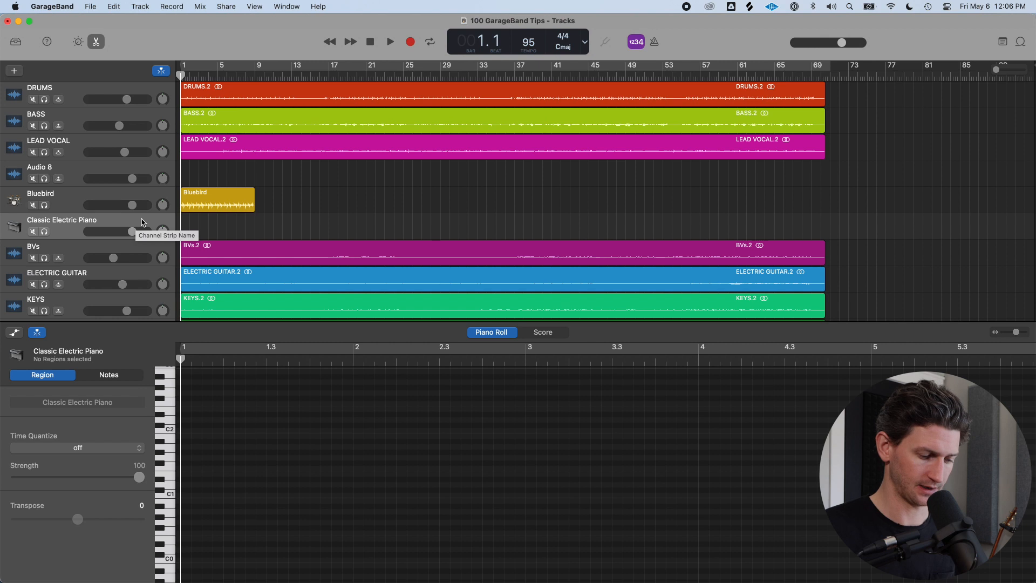
Add another audio track, drummer track, and software instrument track
key("alt+super+a")
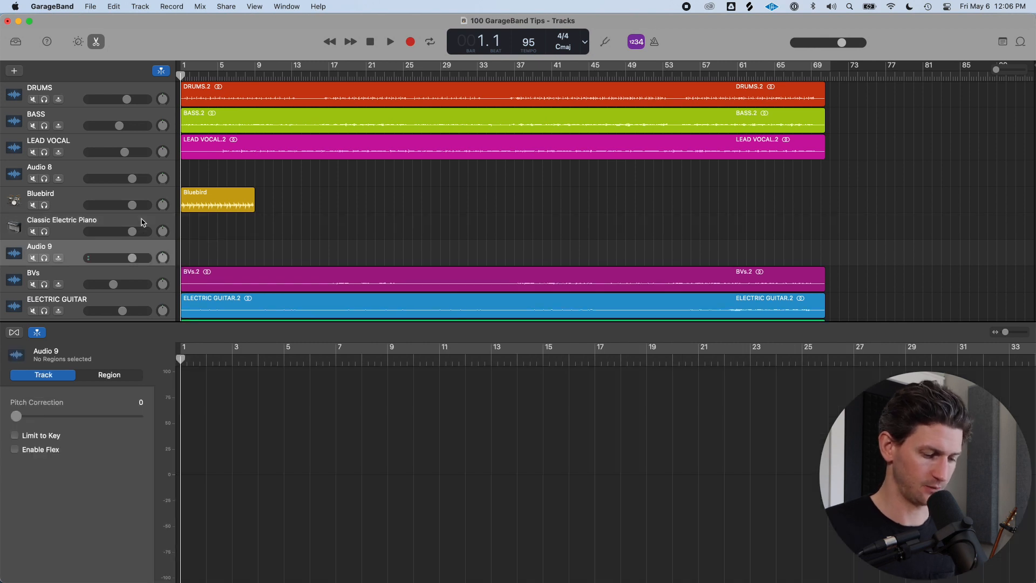
key("alt+super+u")
key("alt+super+s")
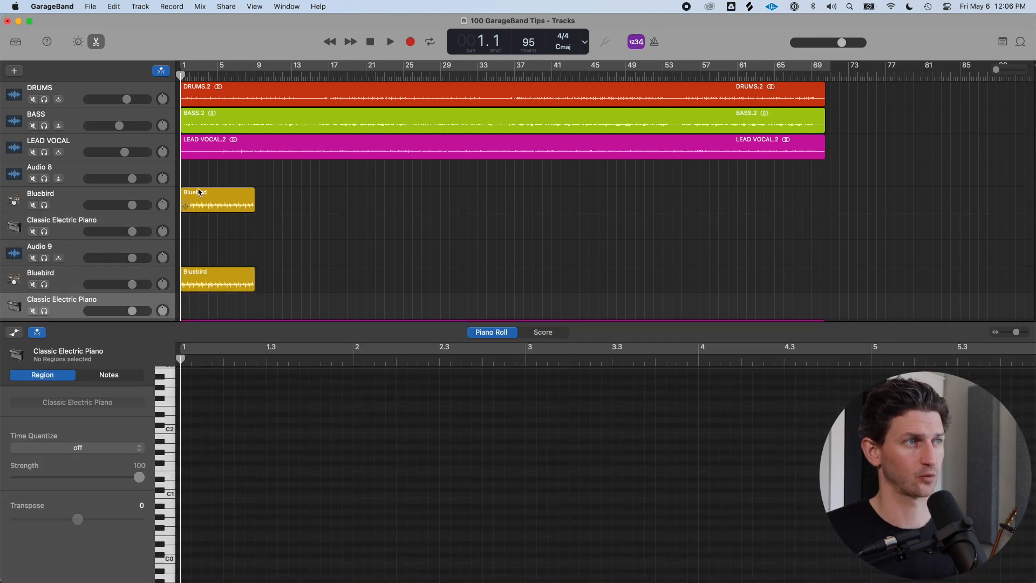
Select the new tracks in turn and open the track type chooser without creating a track
scroll(198, 200, "down", 2)
left_click(121, 216)
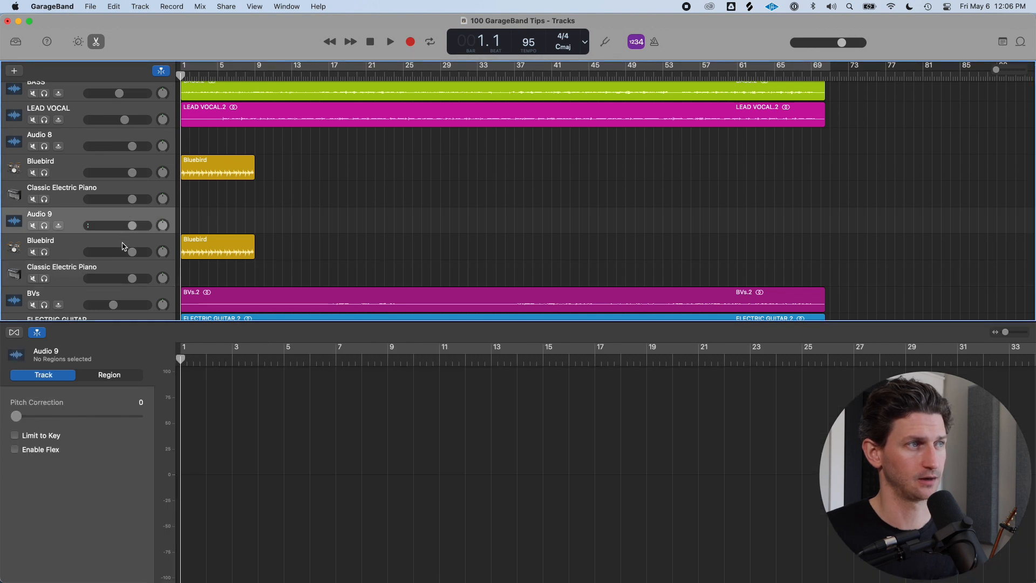
left_click(122, 243)
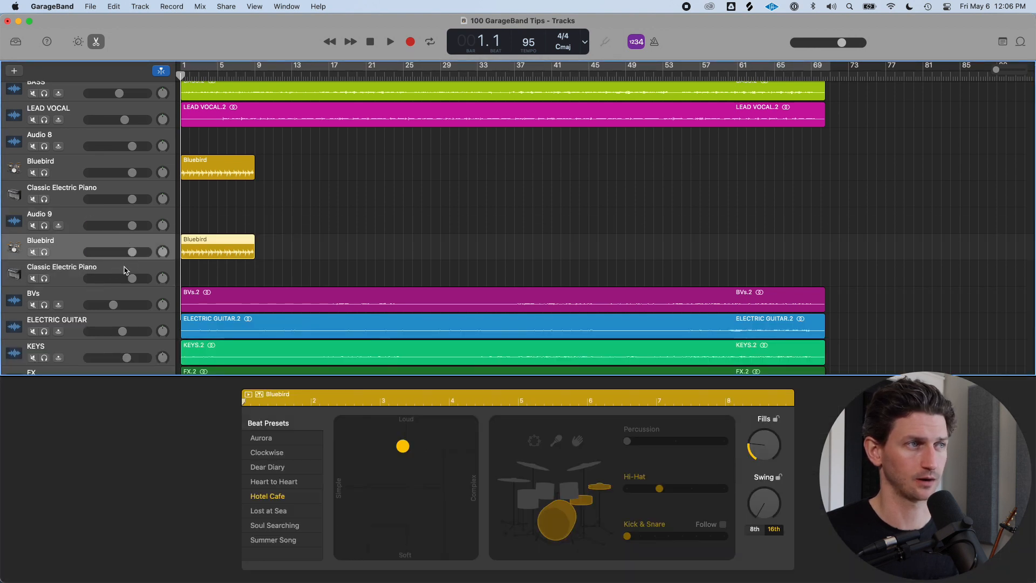
left_click(125, 269)
left_click(139, 6)
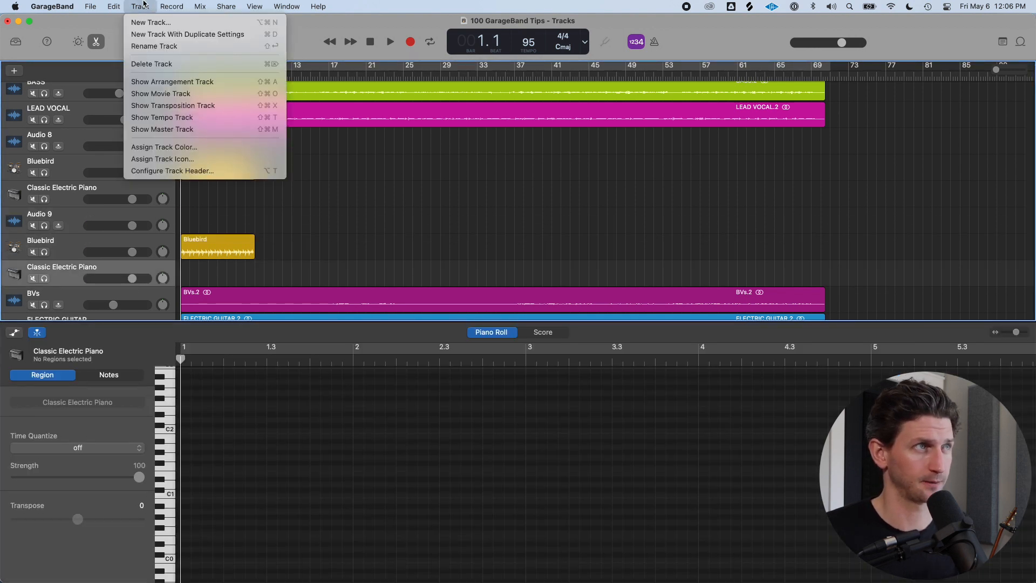
left_click(144, 23)
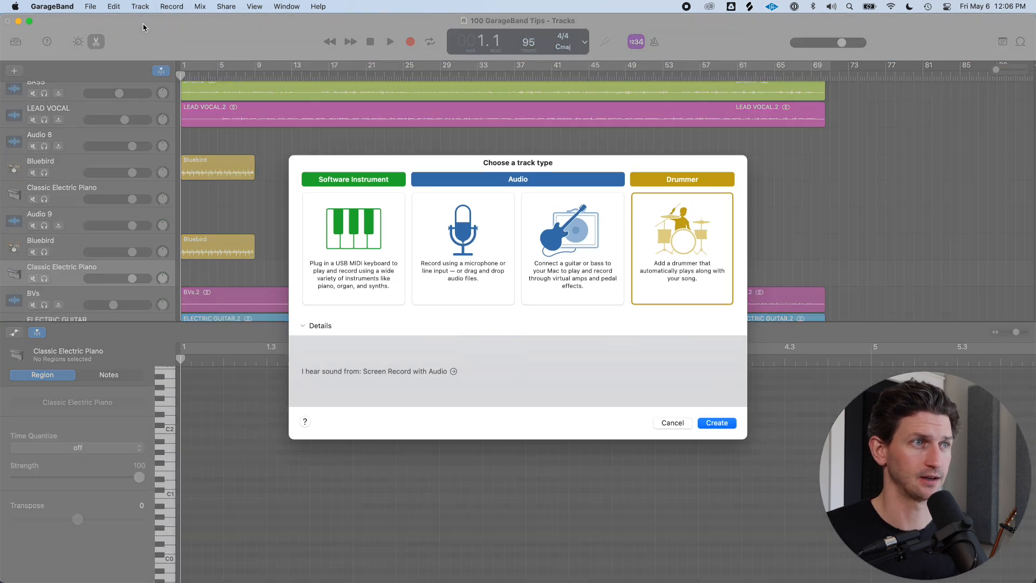
left_click(676, 424)
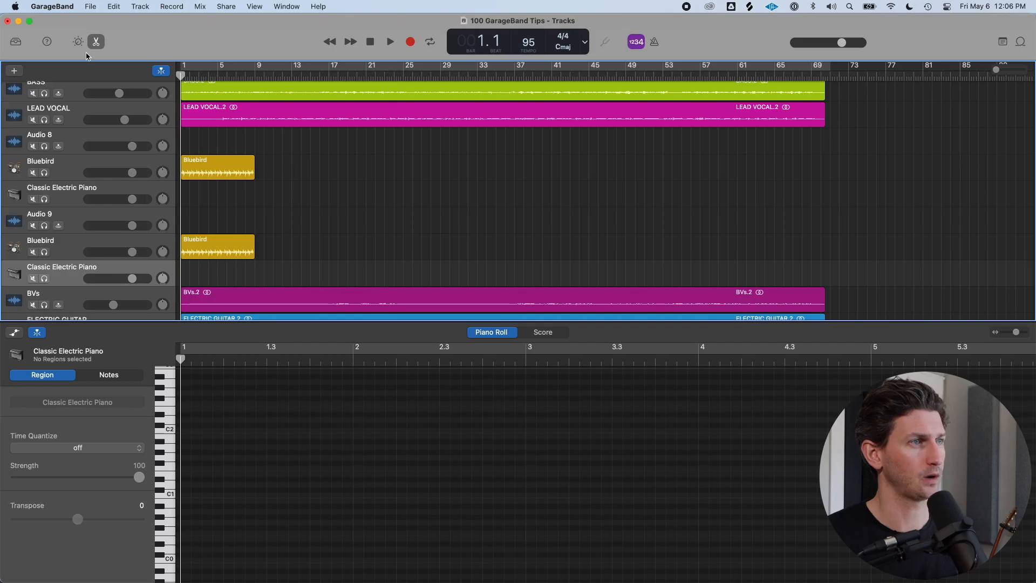
Close the editor and delete the lower Classic Electric Piano track
left_click(96, 41)
left_click(132, 196)
left_click(145, 227)
left_click(147, 263)
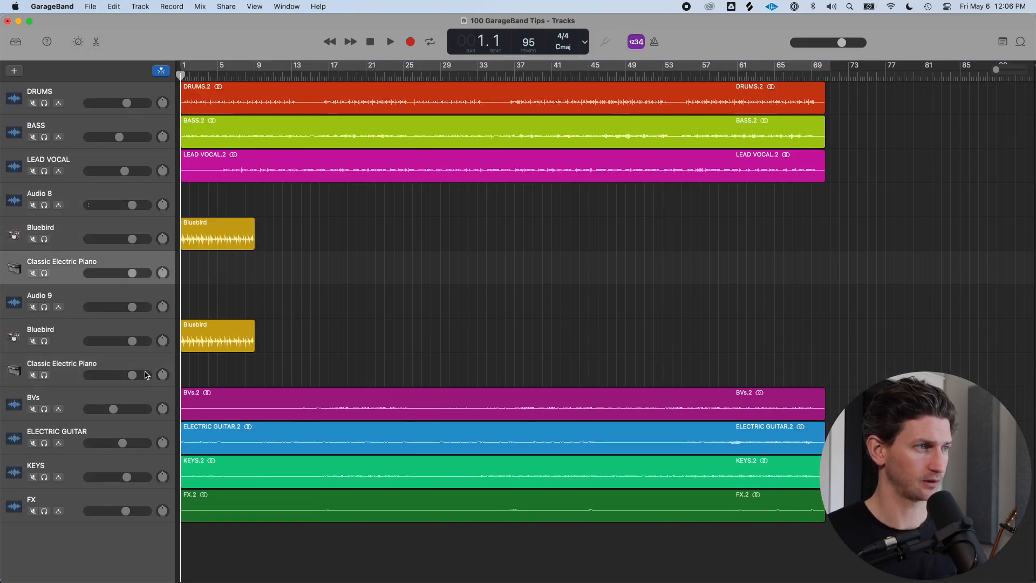
left_click(147, 373)
right_click(148, 369)
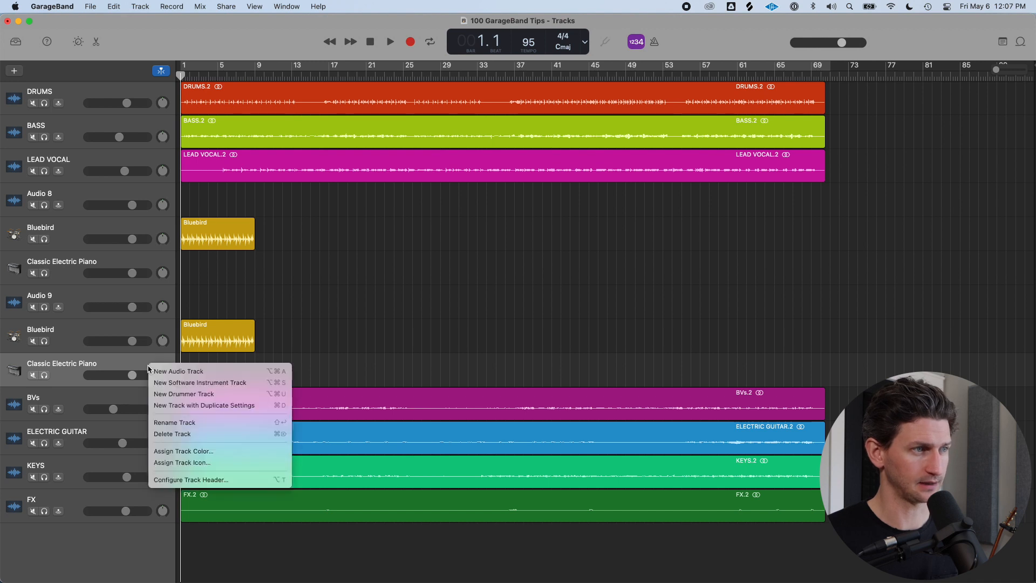
left_click(120, 366)
key("cmd+BackSpace")
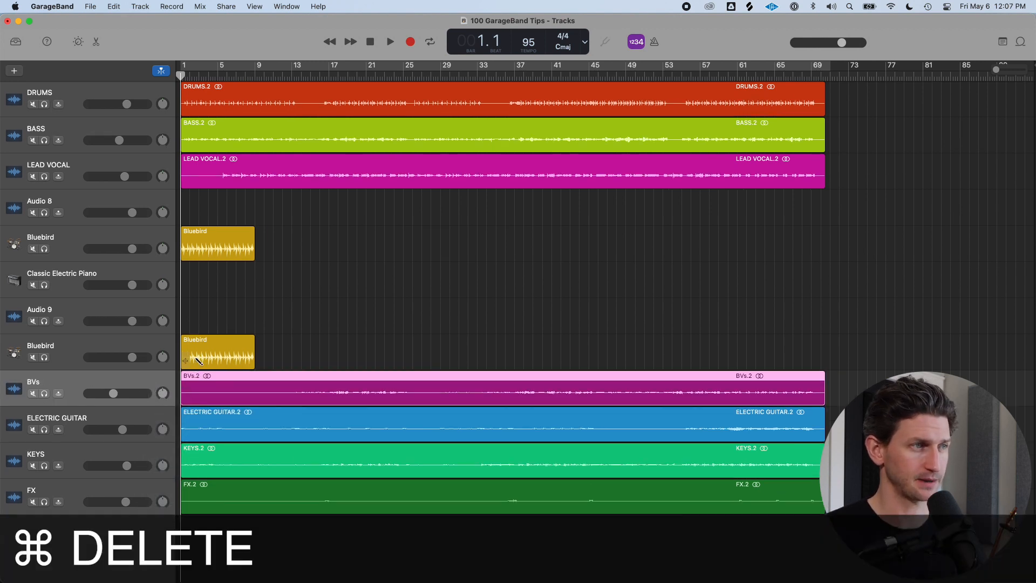
Delete the lower Bluebird drummer track, confirming the deletion, and delete the Audio 9 track
left_click(195, 360)
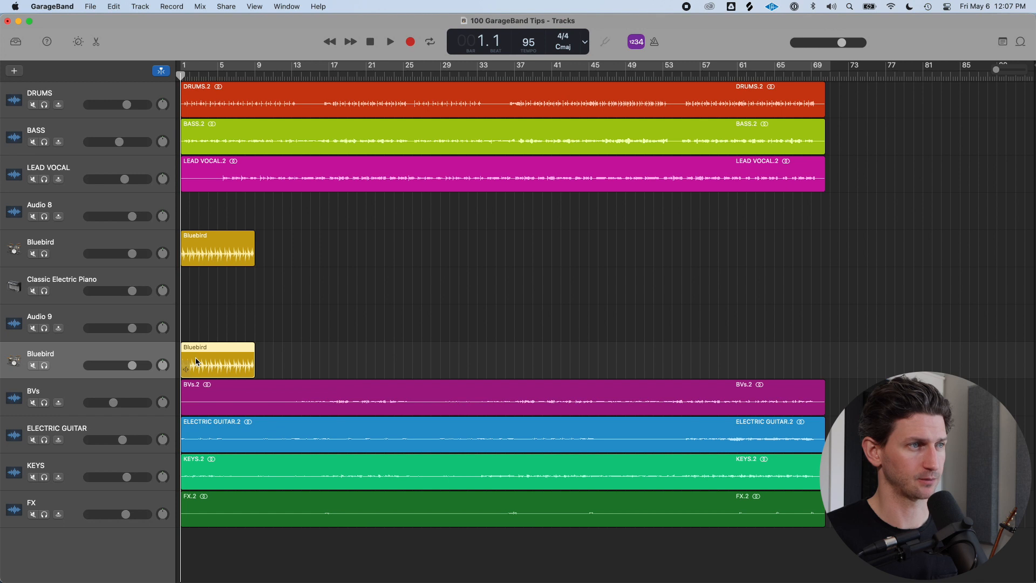
key("super+BackSpace")
key("Return")
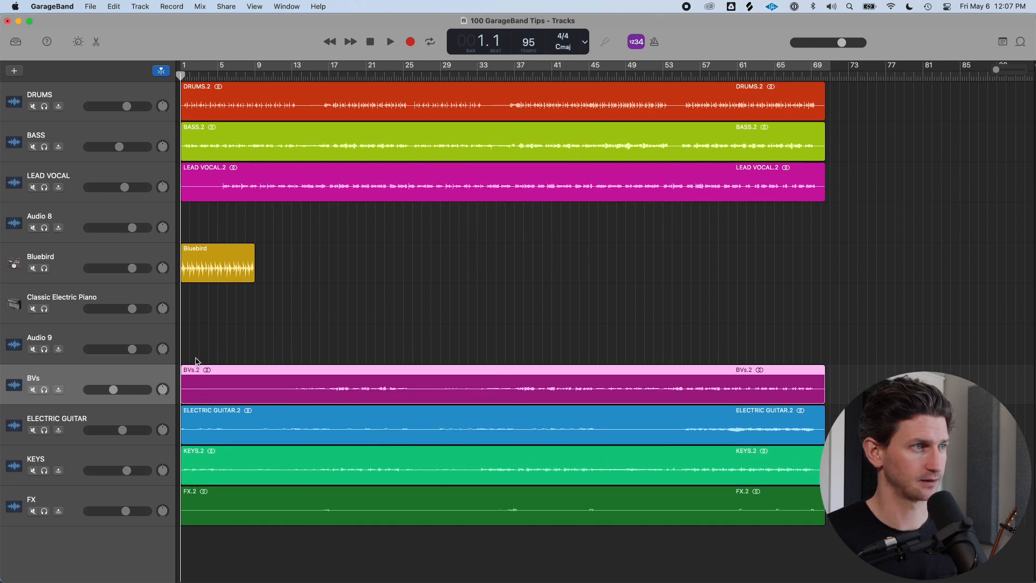
key("super+BackSpace")
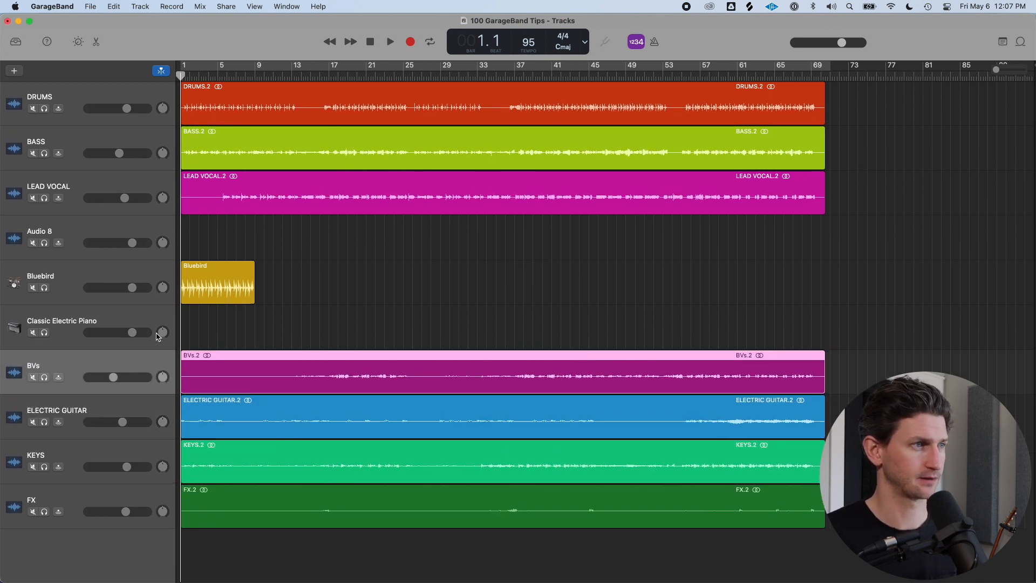
Delete the remaining Classic Electric Piano track
left_click(153, 319)
key("super+BackSpace")
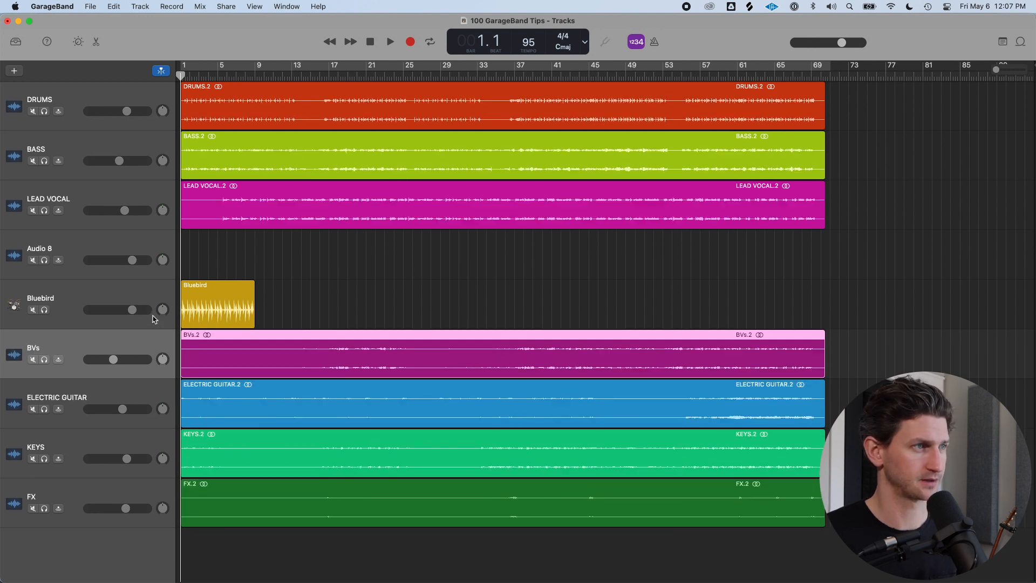
Delete the Bluebird drummer track together with its regions, and delete the empty Audio 8 track
left_click(141, 291)
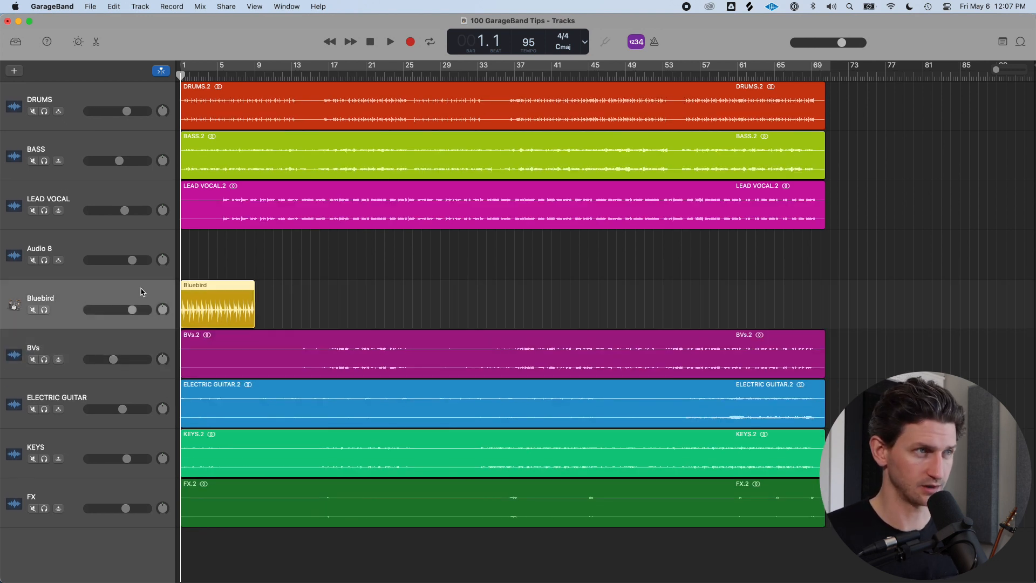
key("super+BackSpace")
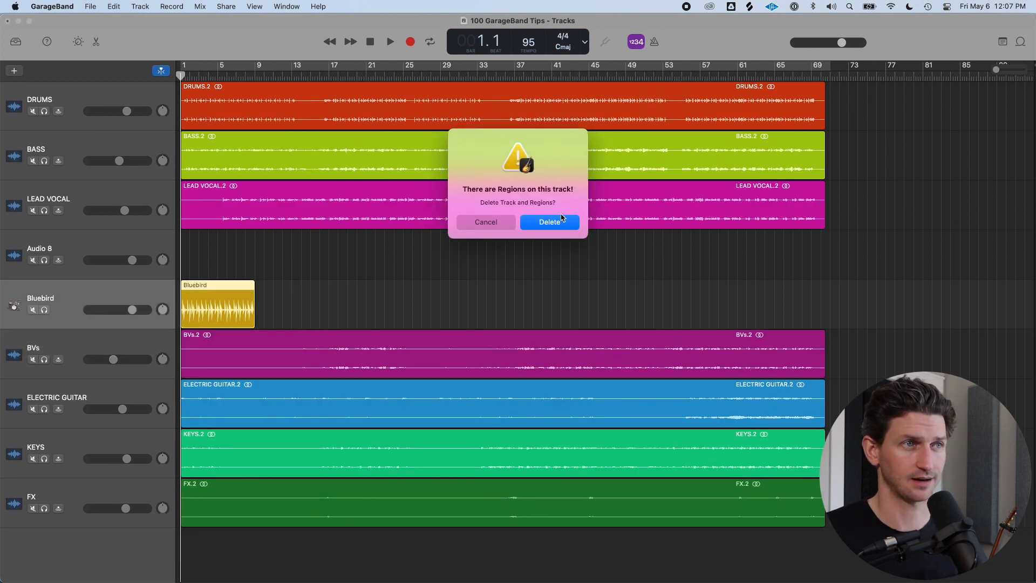
left_click(546, 231)
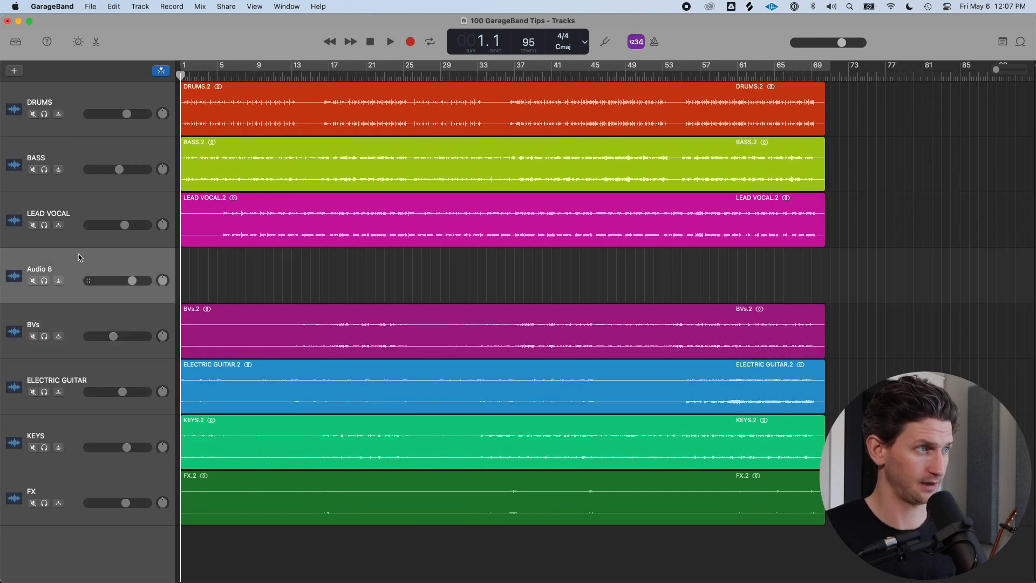
key("super+BackSpace")
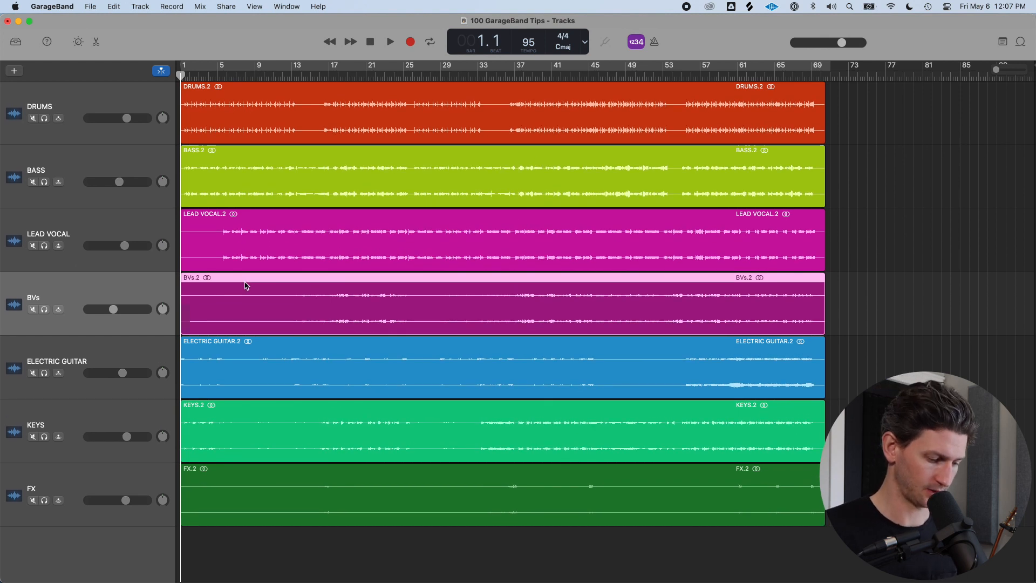
Add a new software instrument track and delete it again
key("alt+super+s")
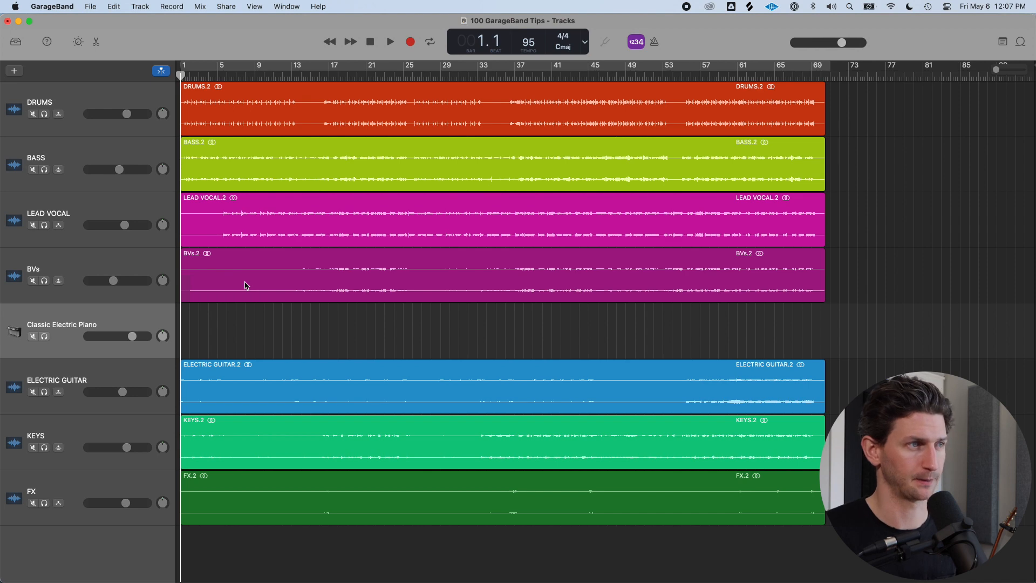
key("super+BackSpace")
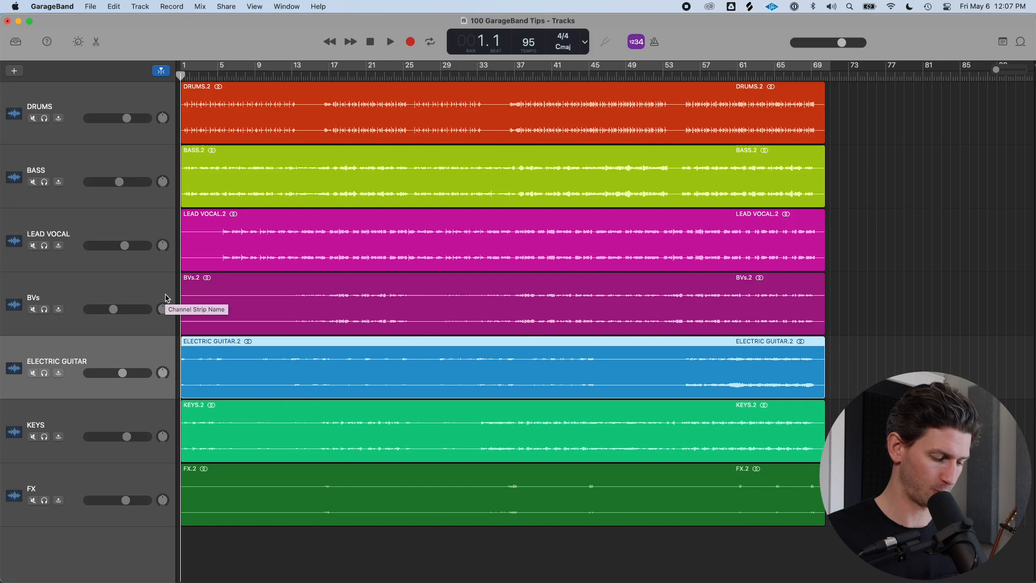
Add a Classic Electric Piano software instrument track below ELECTRIC GUITAR, duplicate it, and delete the duplicate
key("alt+super+s")
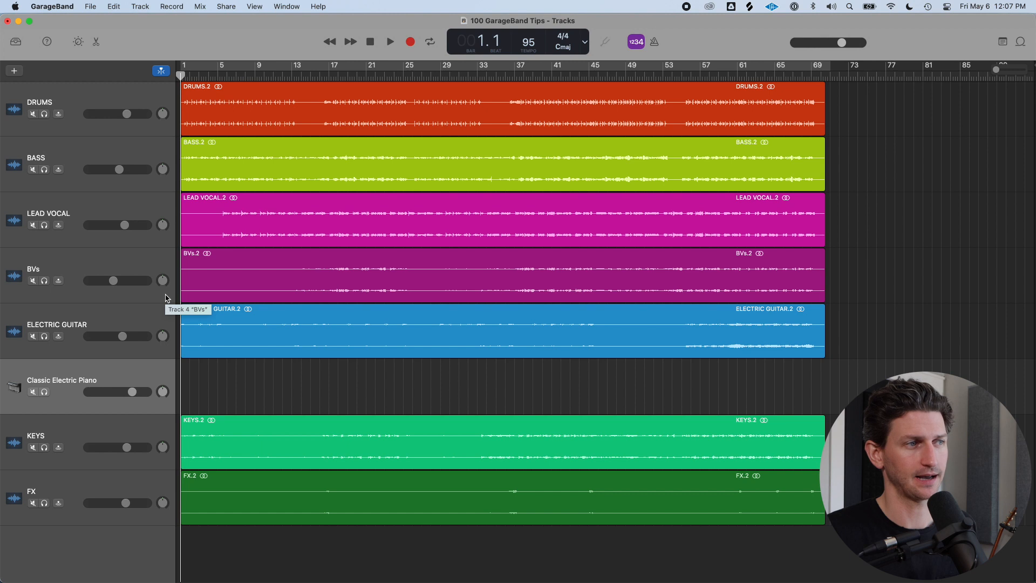
key("super+d")
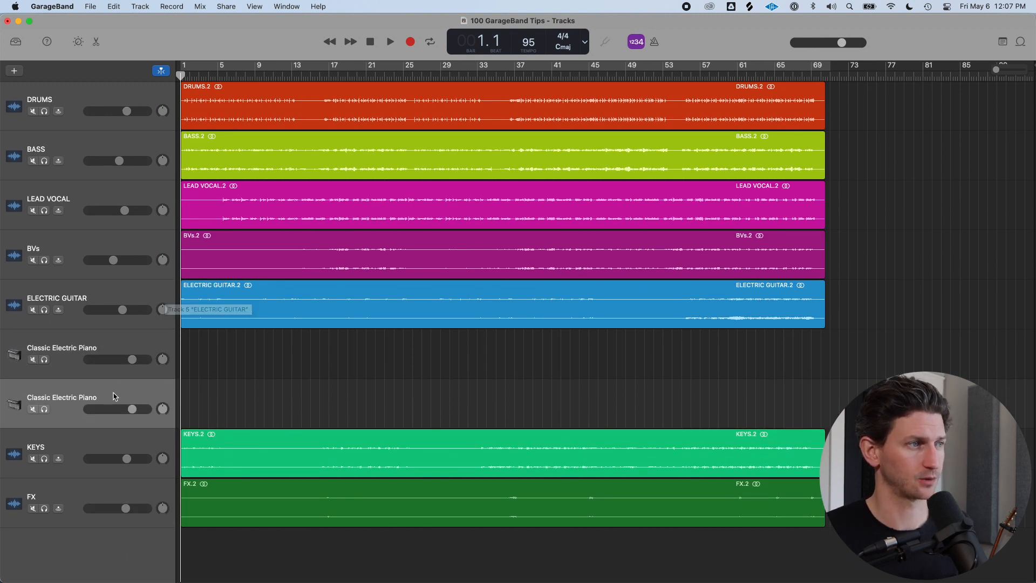
key("super+d")
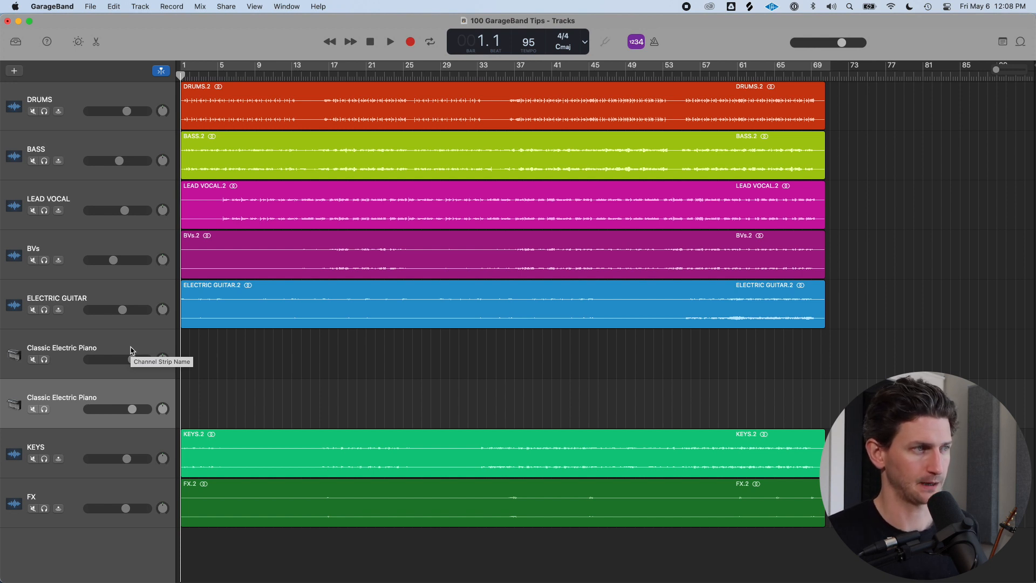
key("super+BackSpace")
left_click(146, 383)
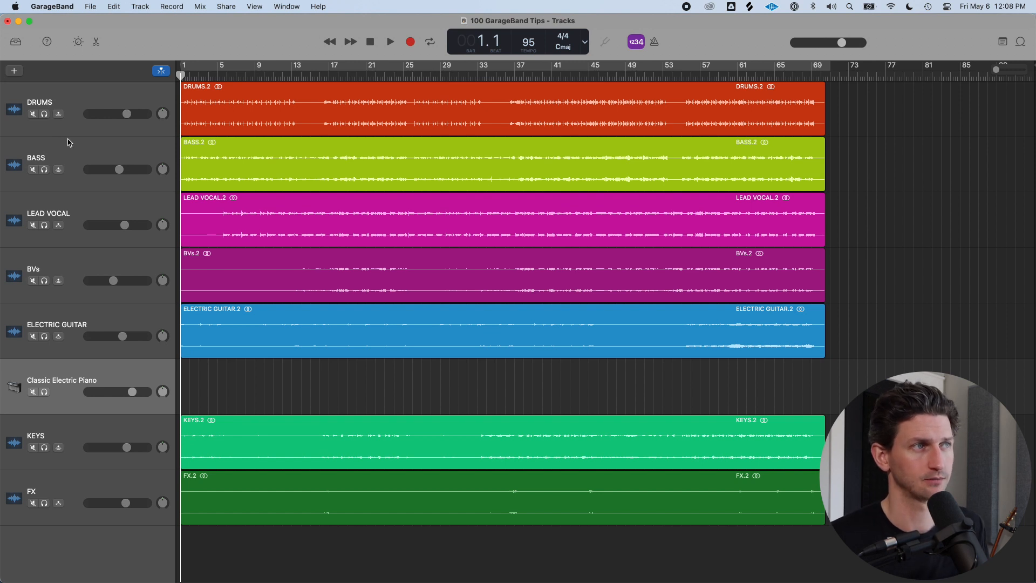
Move the playhead to bar 17 and duplicate the LEAD VOCAL track as a new empty track
left_click(93, 214)
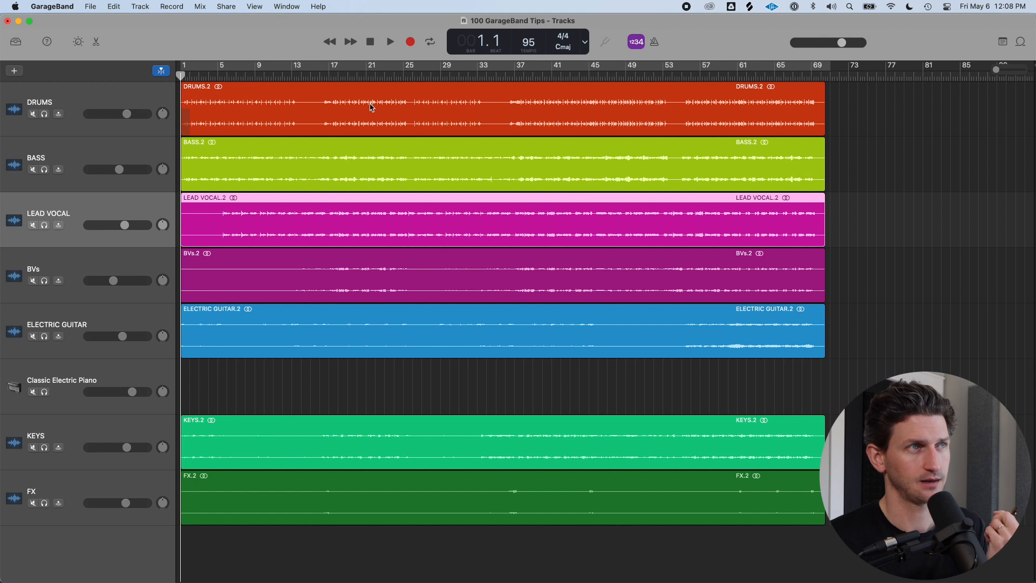
left_click(328, 76)
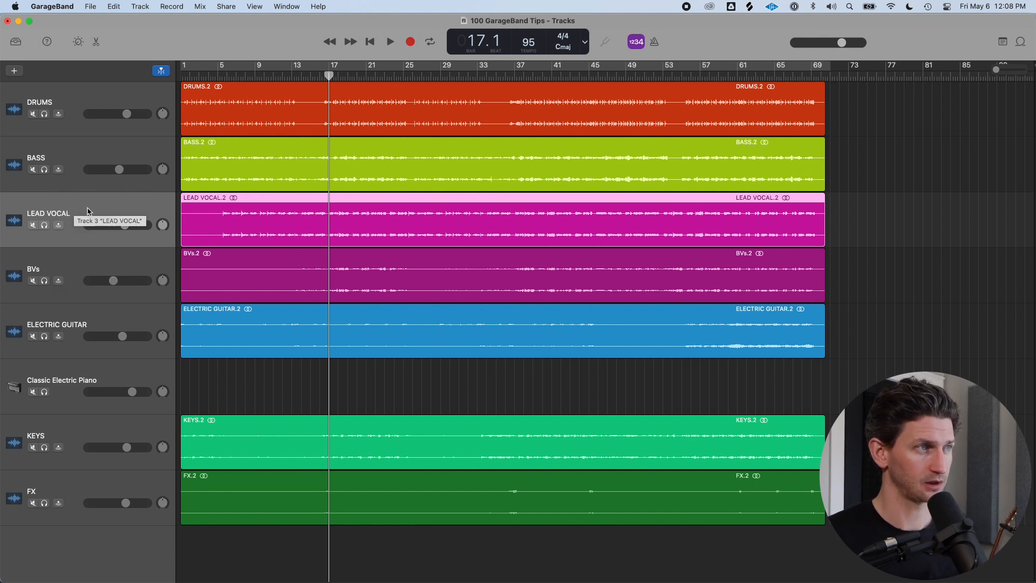
key("super+d")
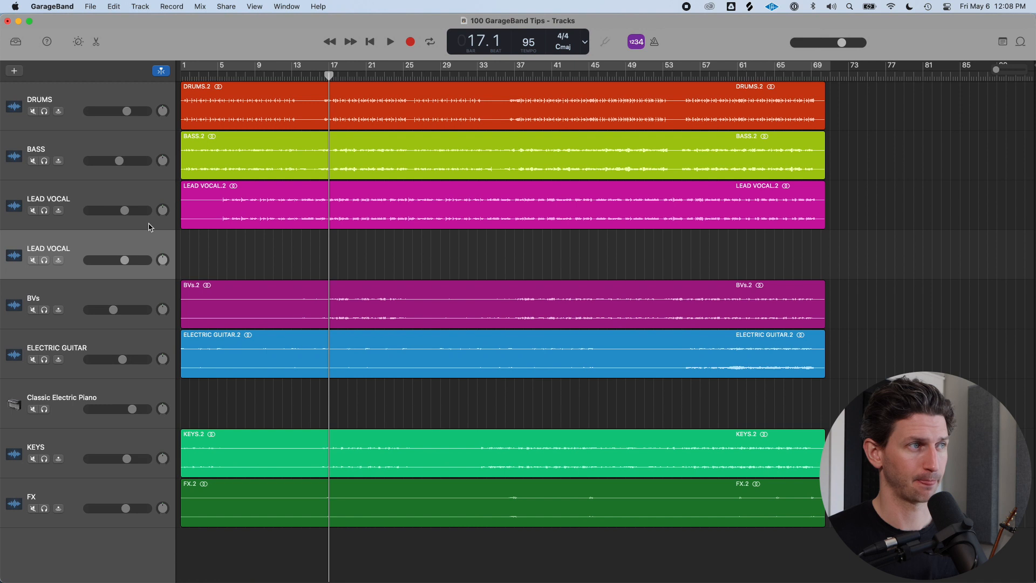
Rename the duplicated vocal track HARMONIES
double_click(78, 247)
key("Return")
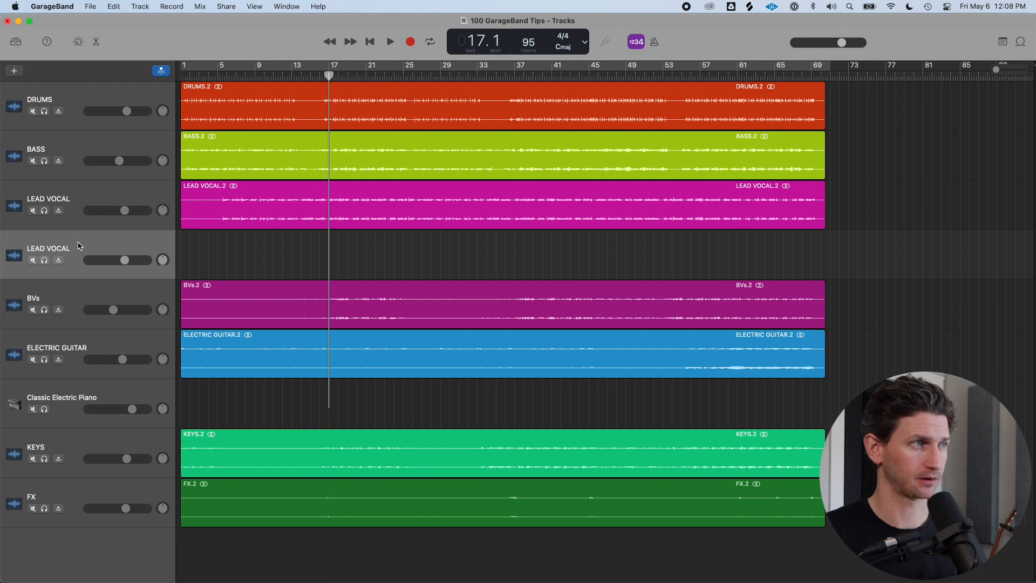
key("b")
double_click(74, 181)
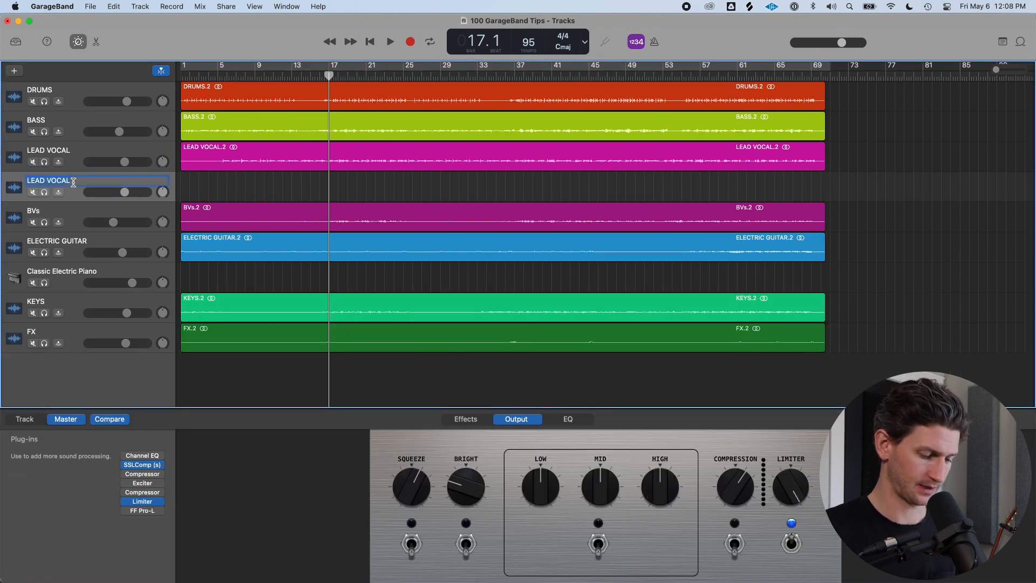
type("HA")
key("Return")
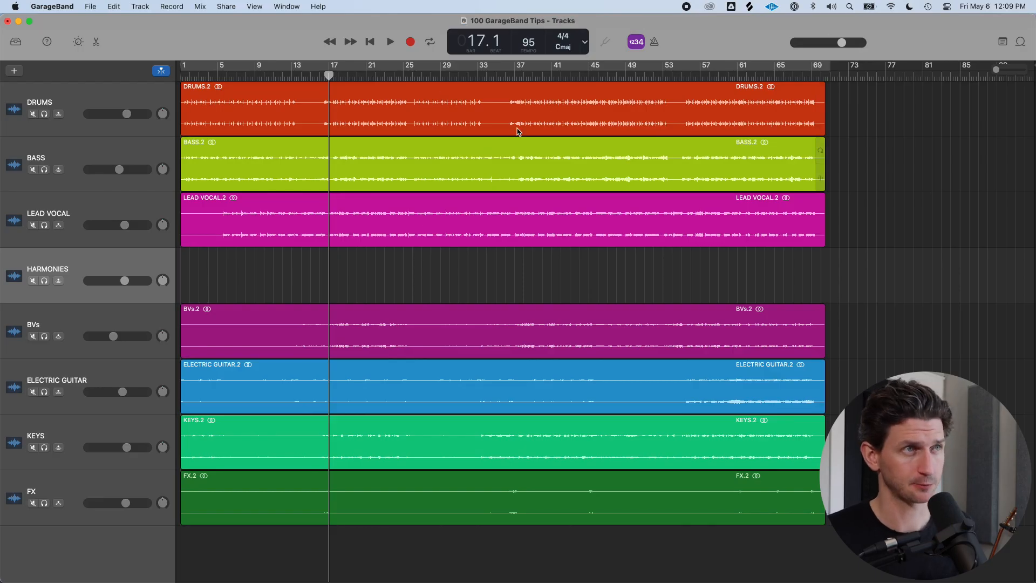
Toggle cycle mode on and off and try marking a range in the ruler
key("c")
key("c")
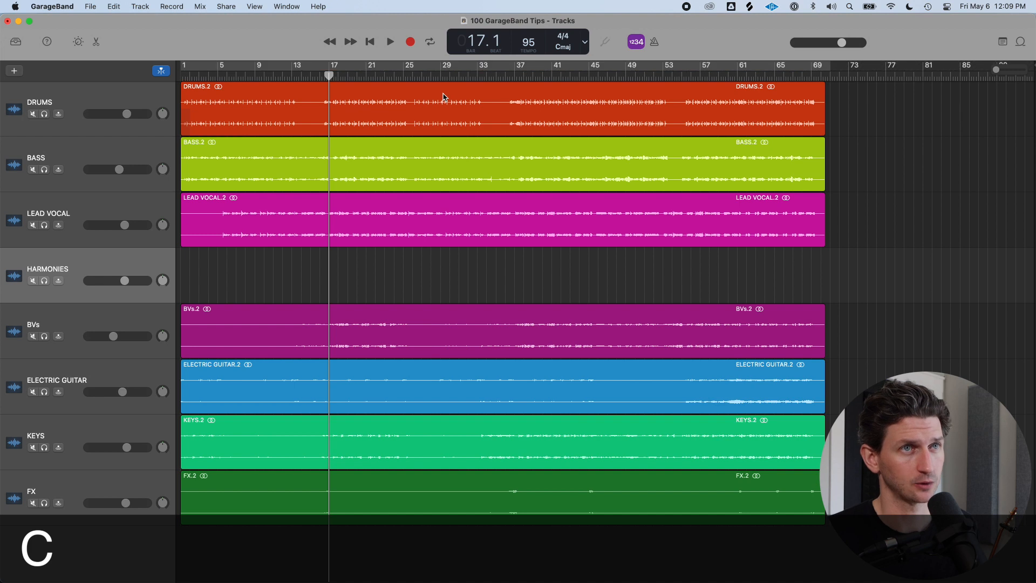
key("c")
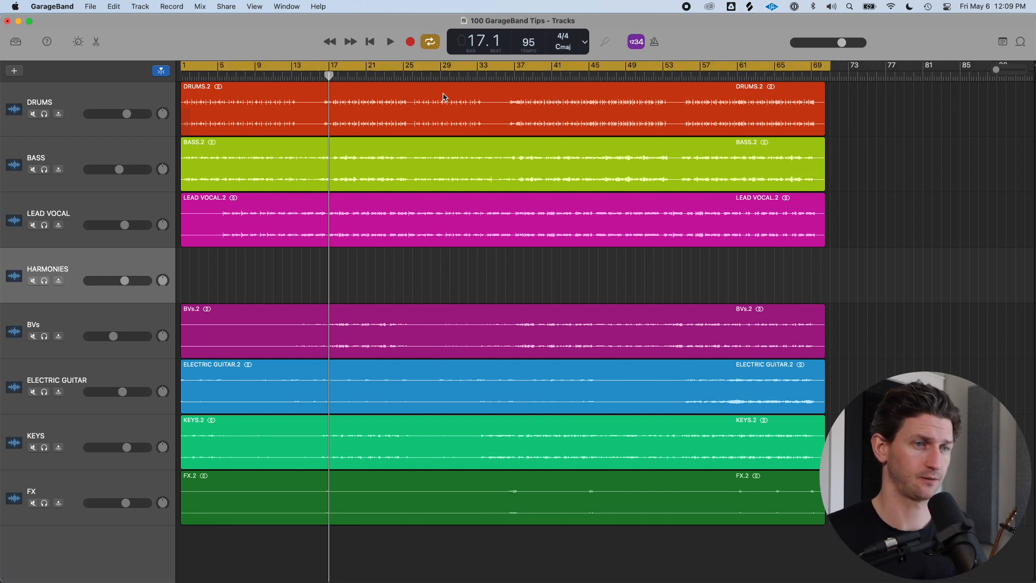
key("c")
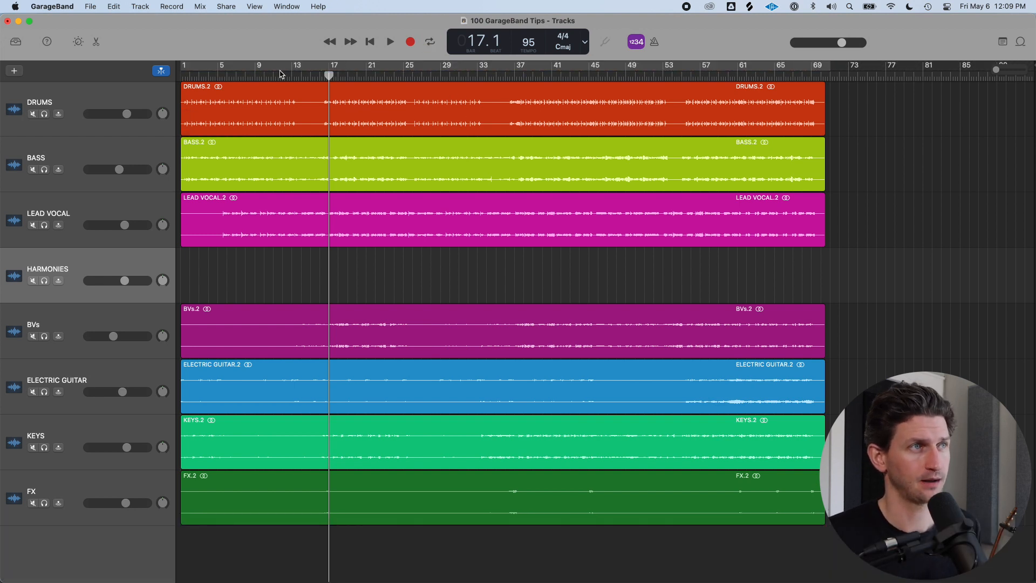
left_click_drag(291, 70, 376, 66)
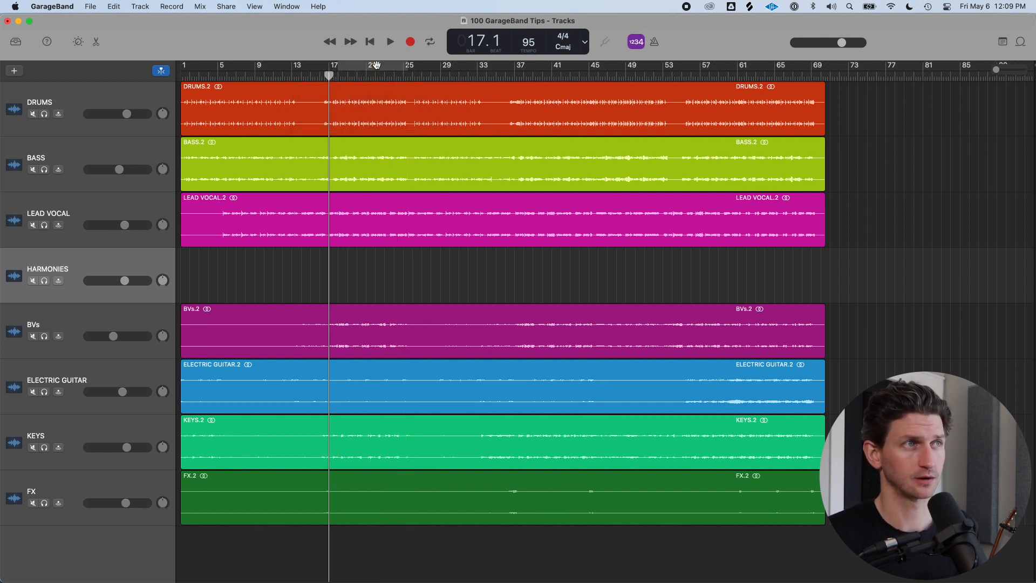
left_click(360, 65)
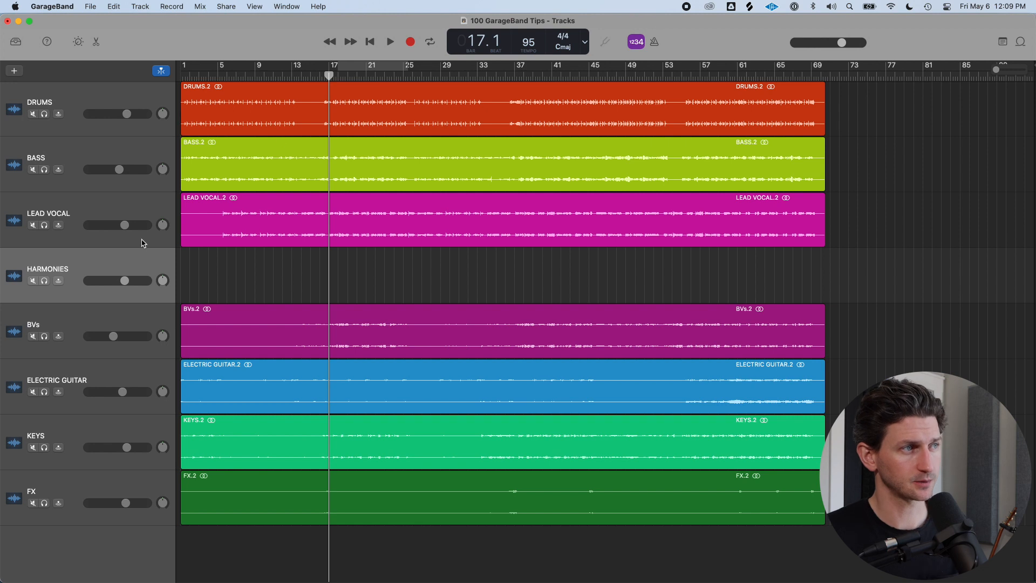
left_click(85, 218)
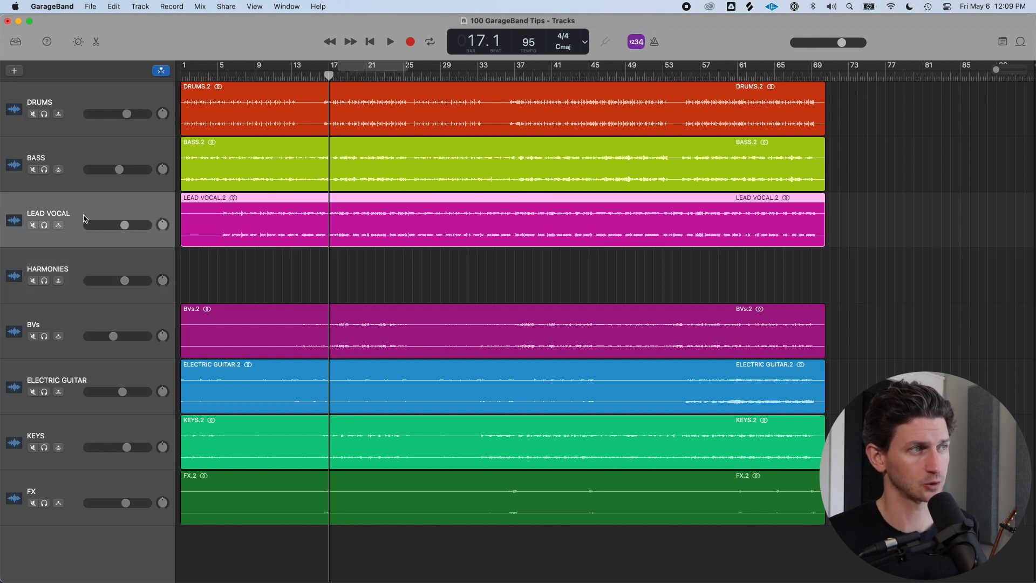
left_click(99, 263)
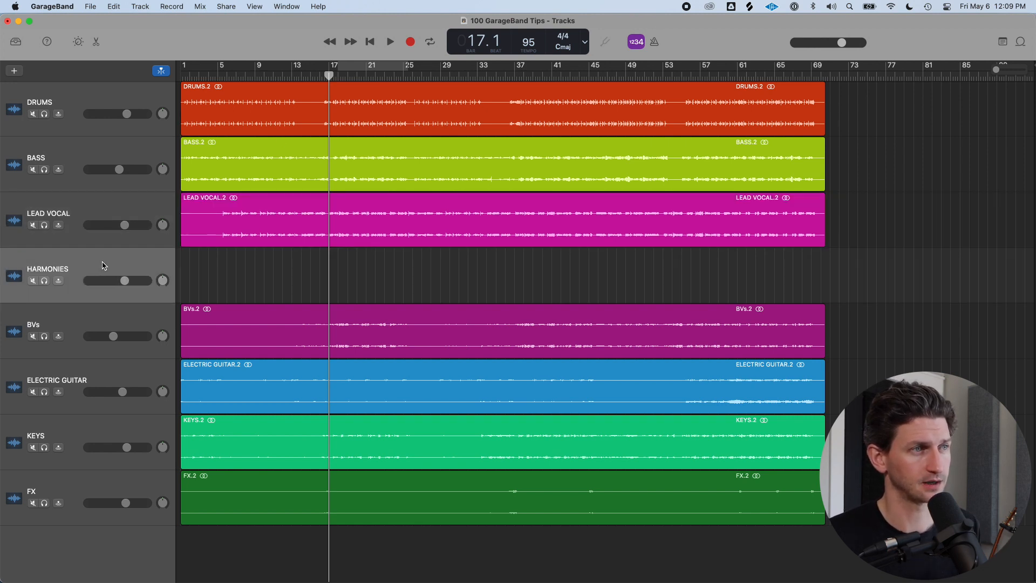
left_click_drag(329, 76, 282, 78)
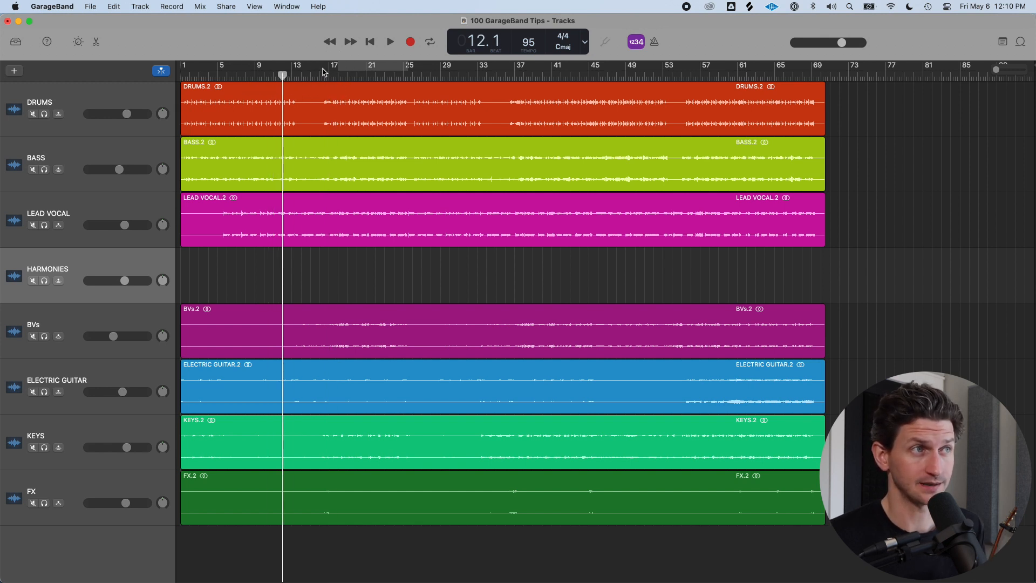
Set a cycle range from bar 17 to bar 37 and place the playhead at bar 17
left_click_drag(323, 68, 514, 67)
left_click_drag(397, 65, 397, 65)
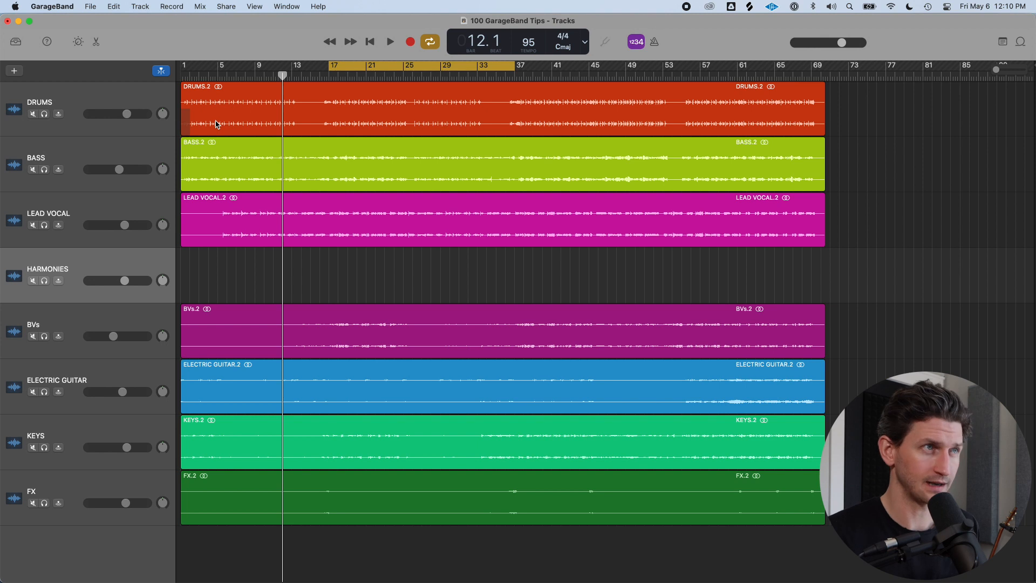
left_click(330, 77)
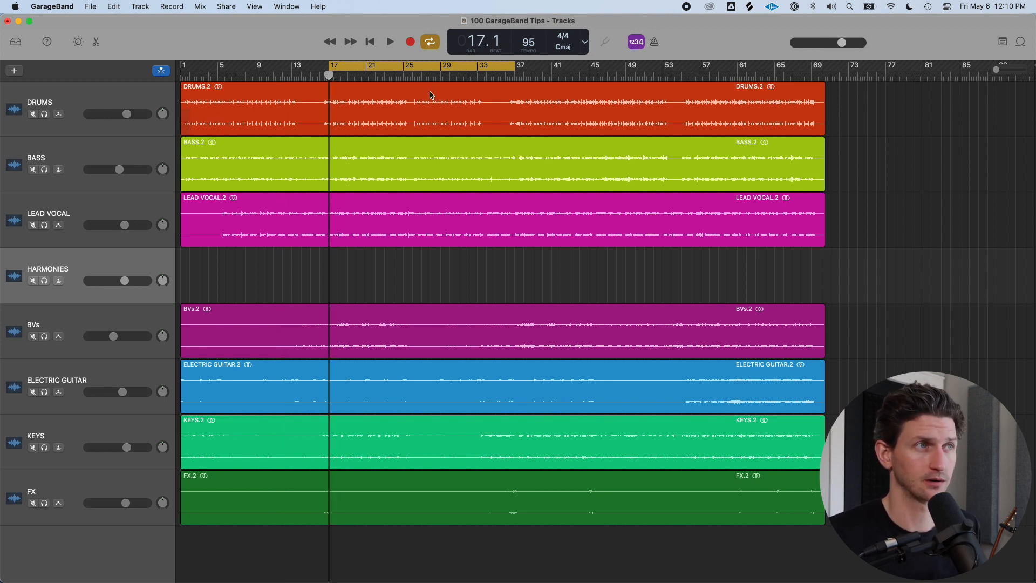
Play the project from bar 9 and from bar 52, stopping each time, to hear the cycle range
left_click(256, 73)
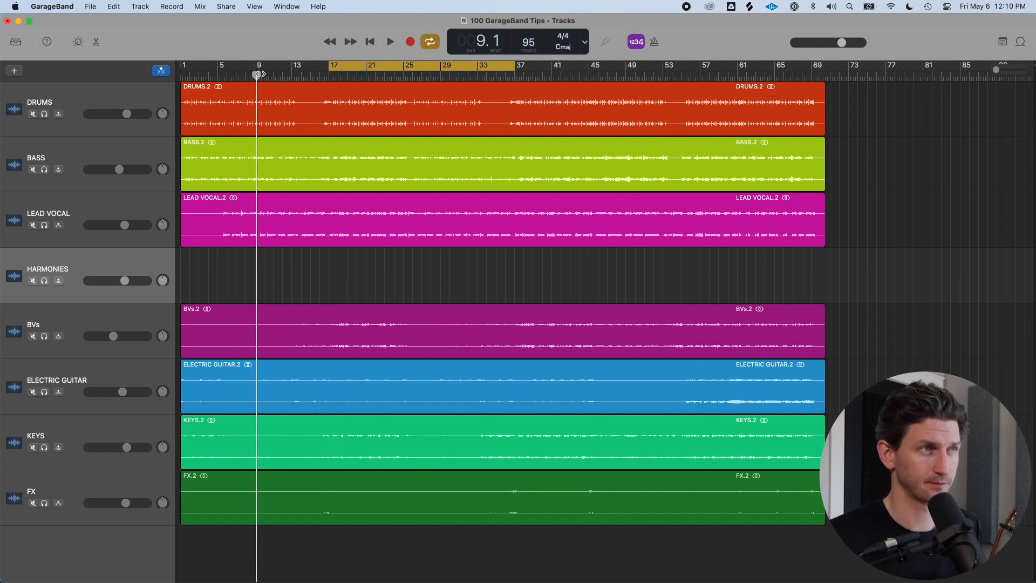
key("space")
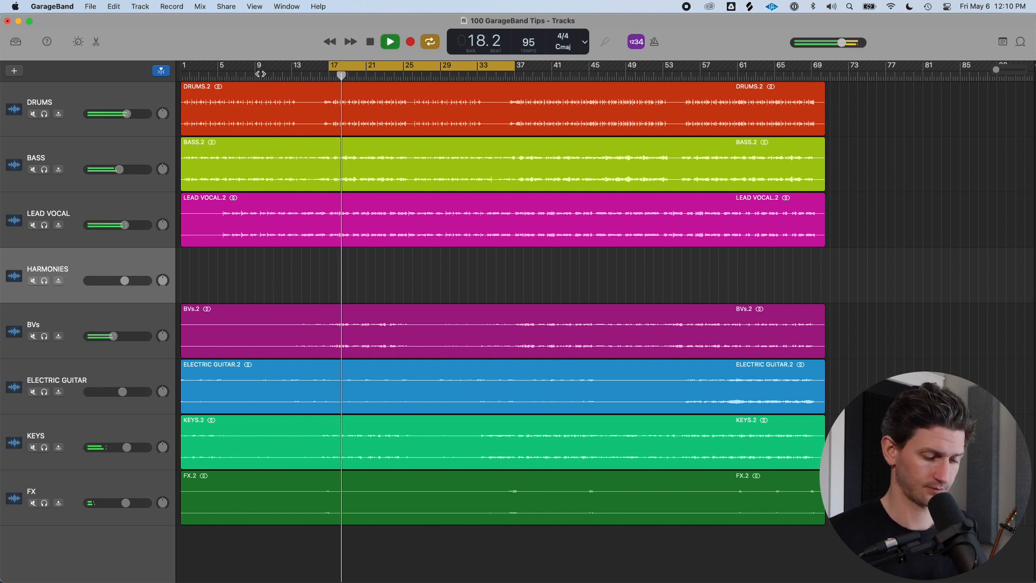
key("space")
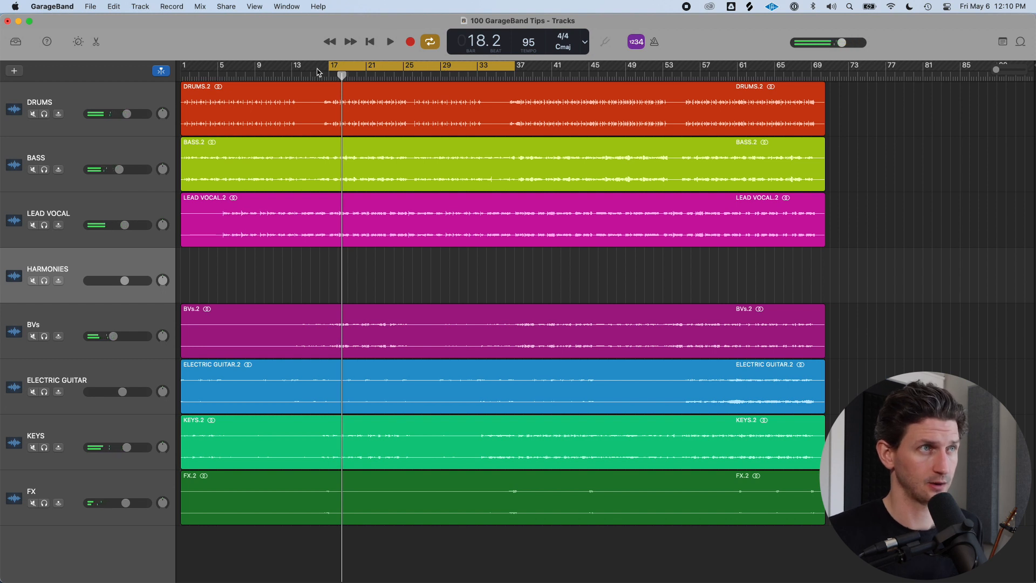
left_click(657, 74)
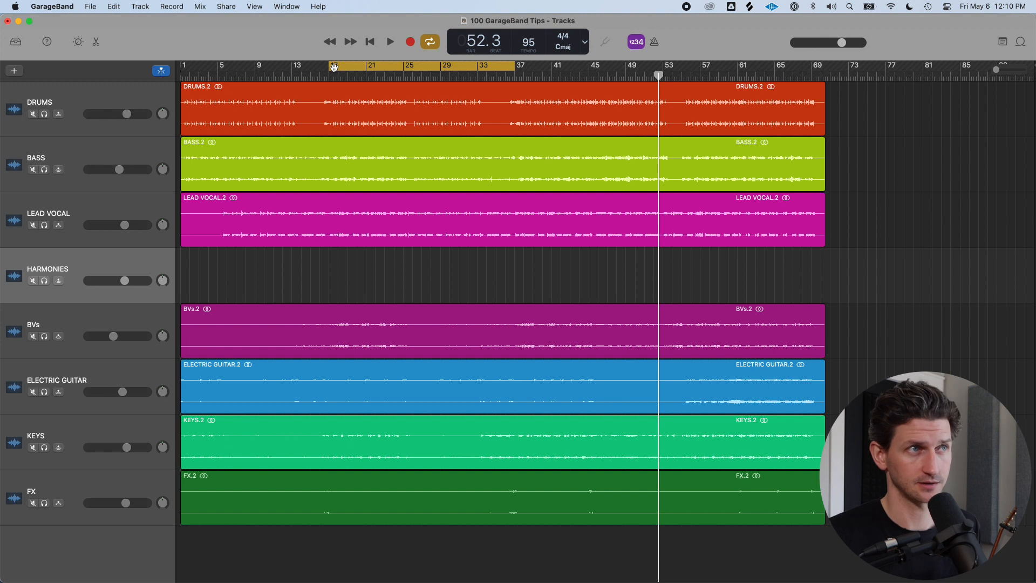
key("space")
key("space")
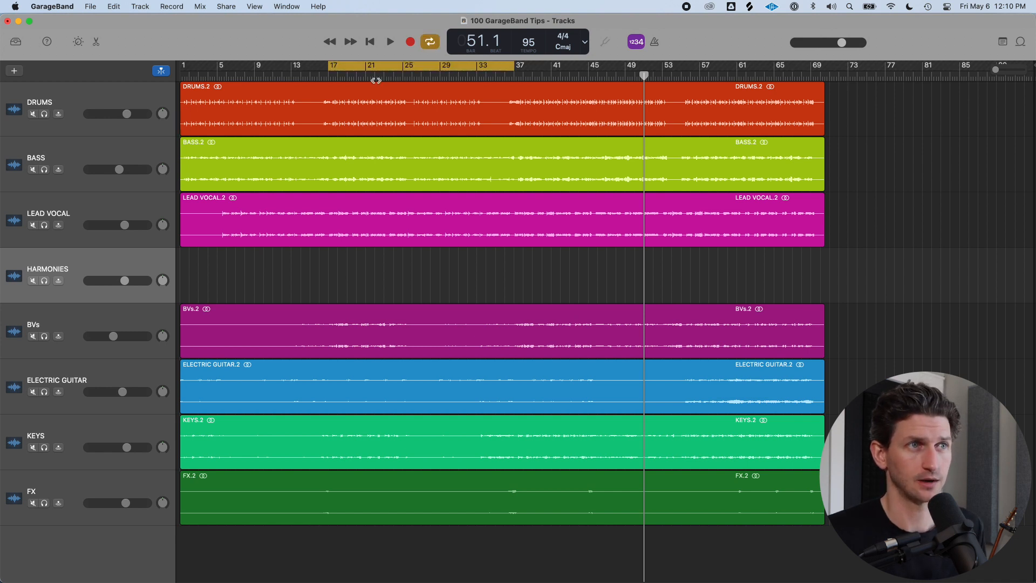
Play from about bar 8 with cycle mode off, then turn cycle mode back on and play again
left_click(552, 78)
left_click(252, 78)
left_click_drag(251, 78, 251, 78)
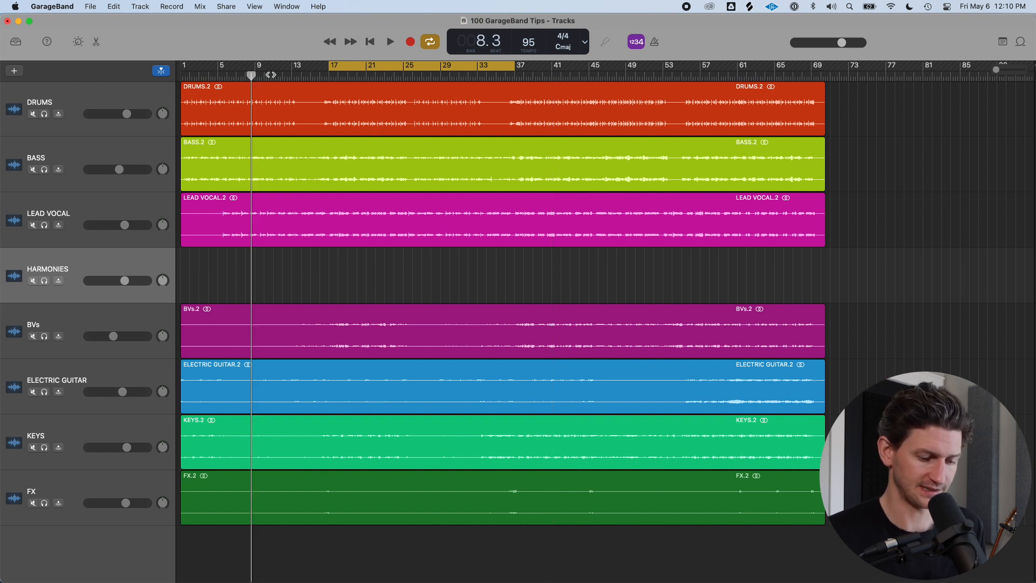
key("c")
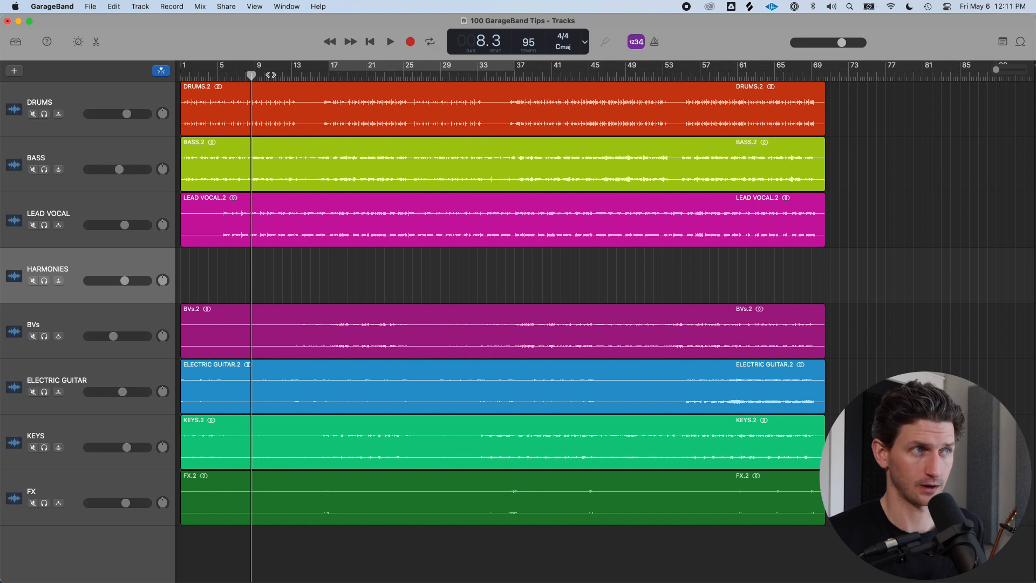
key("space")
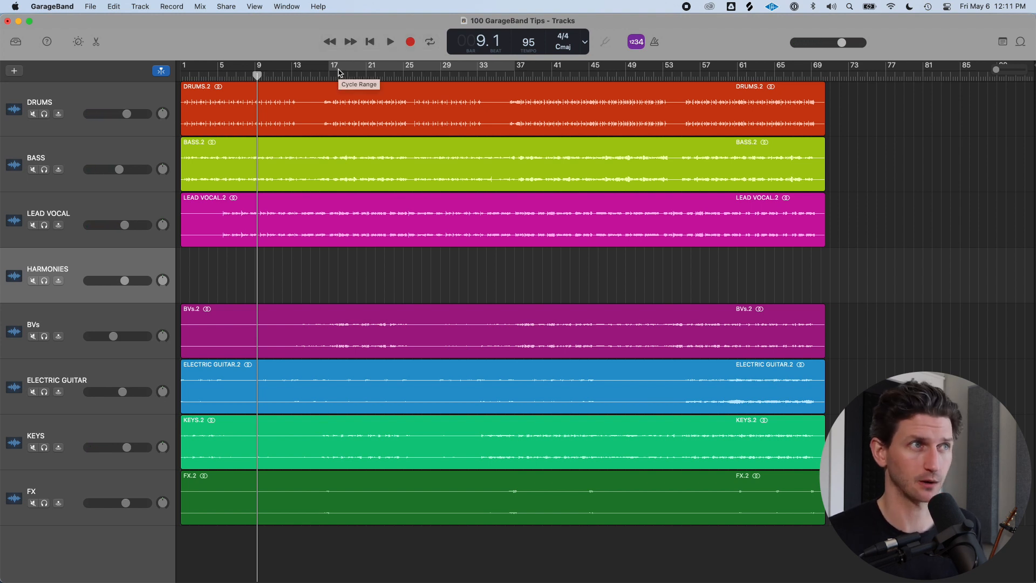
key("c")
key("space")
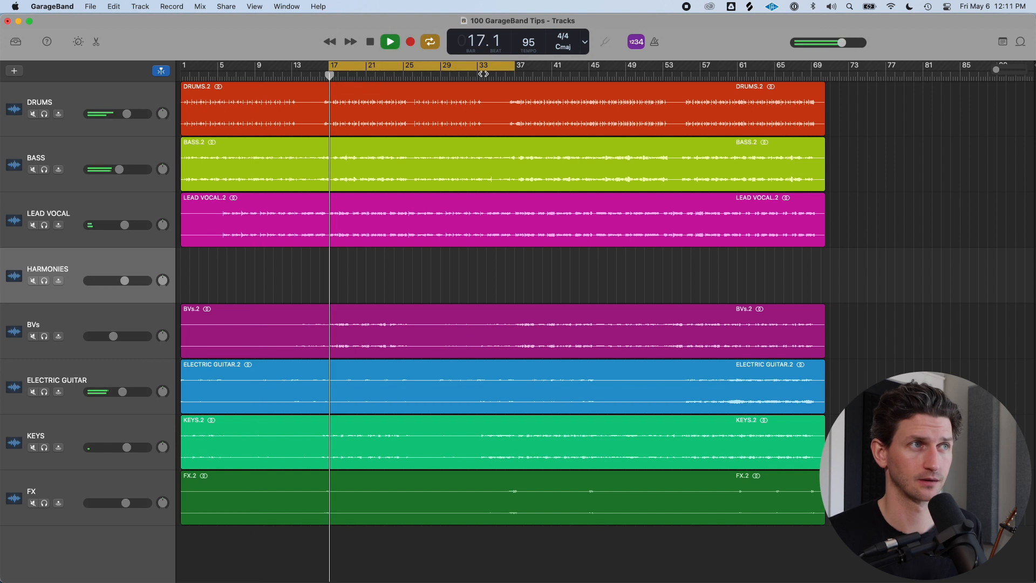
Stop playback, disable cycle mode and place the playhead at bar 12
key("space")
key("c")
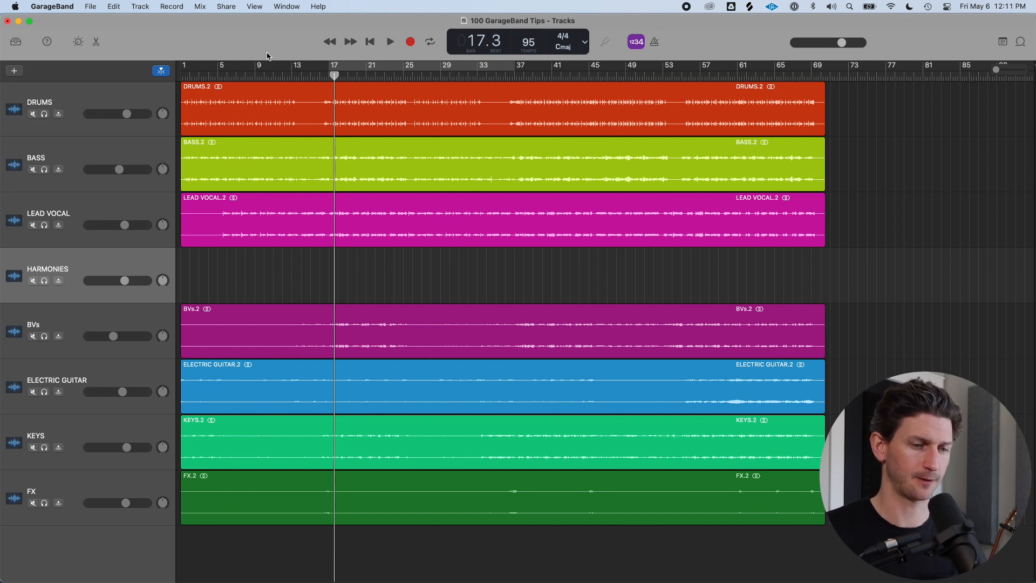
left_click_drag(200, 76, 286, 110)
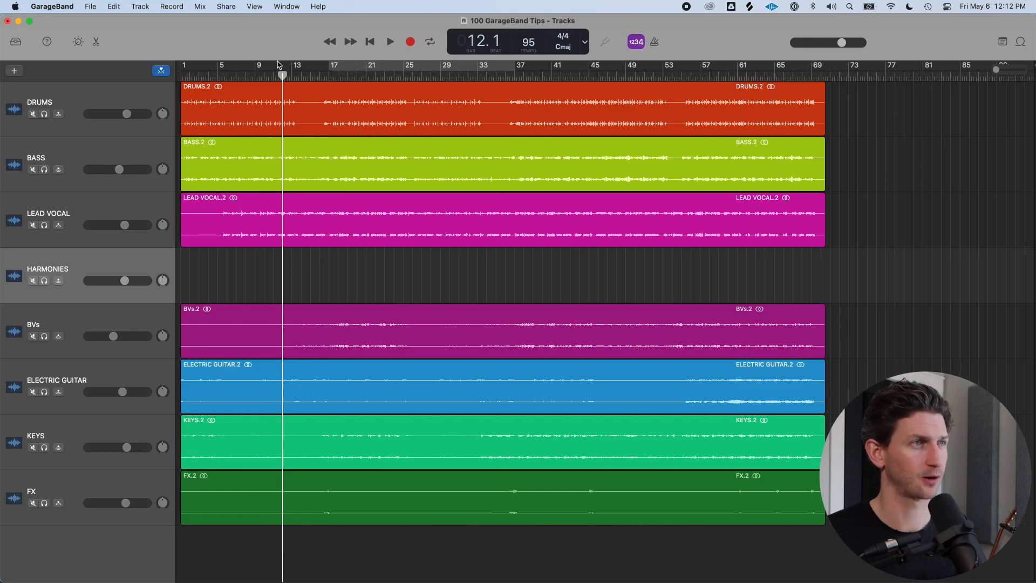
Open Preferences to examine the Software Instrument Recordings options and close the window
key("super+comma")
left_click_drag(673, 205, 563, 157)
left_click(351, 181)
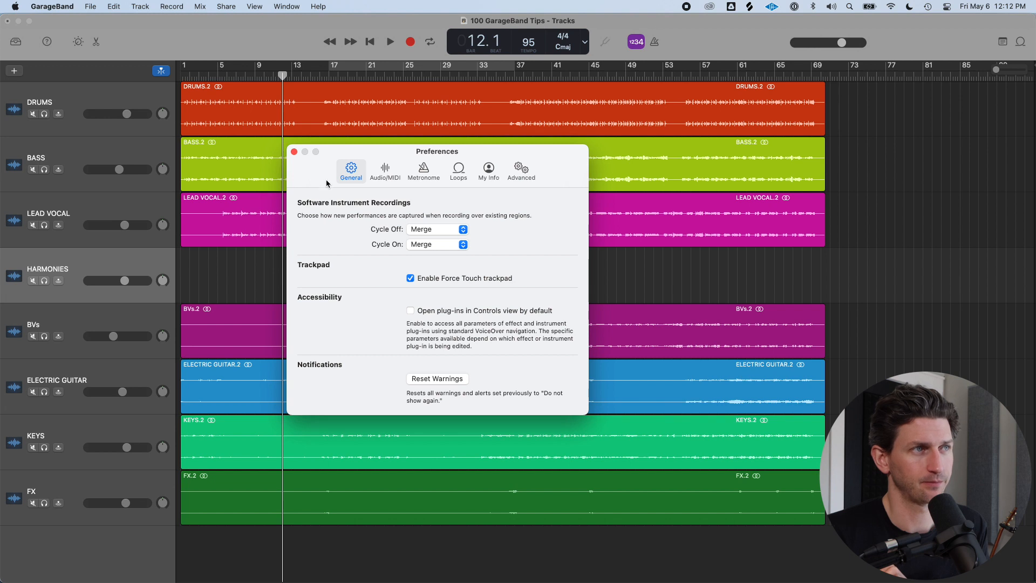
key("super+w")
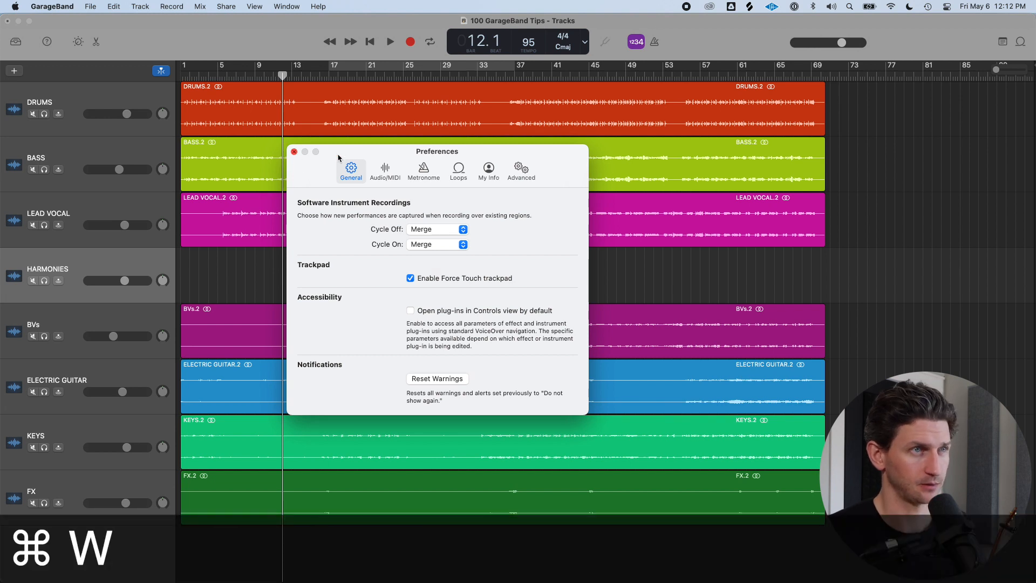
key("super+w")
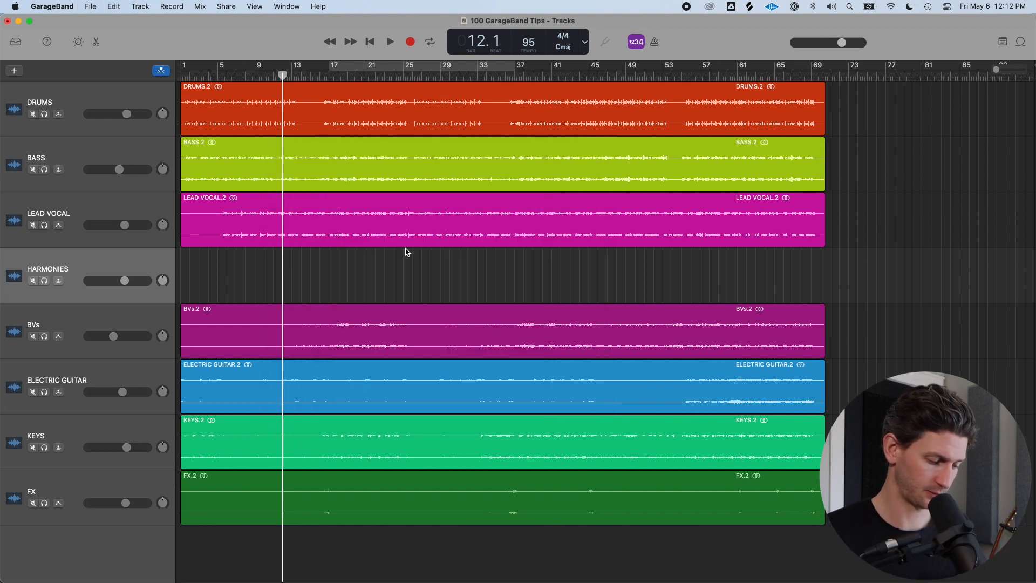
Add a new software instrument track and set the Cycle On recording option to Create Takes in Preferences
key("alt+super+s")
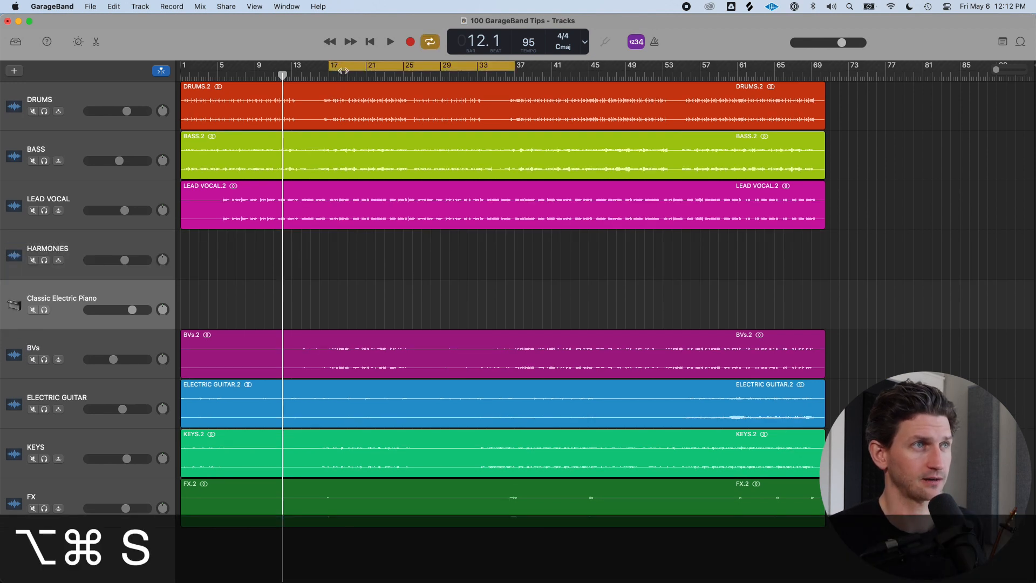
key("c")
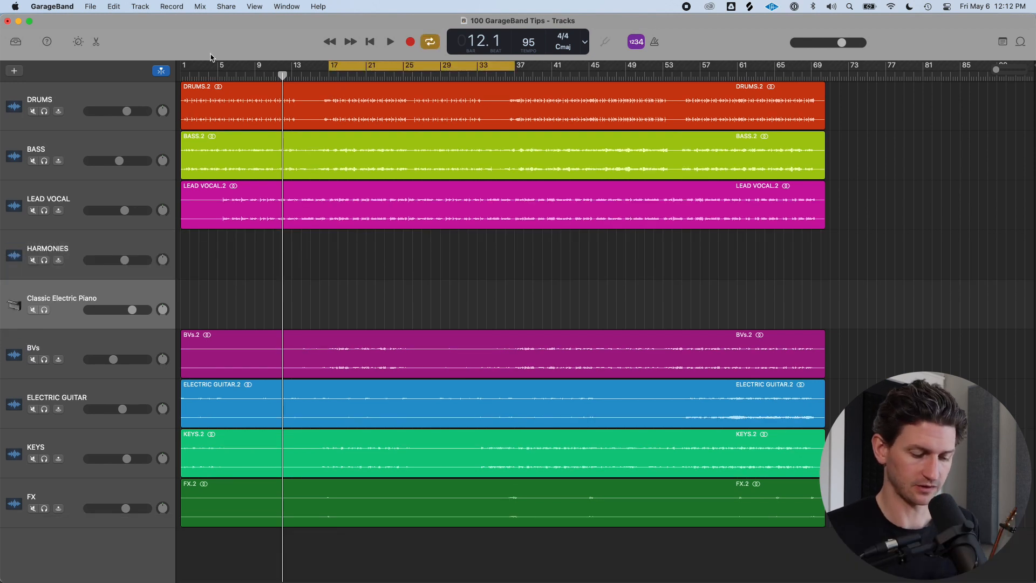
key("super+comma")
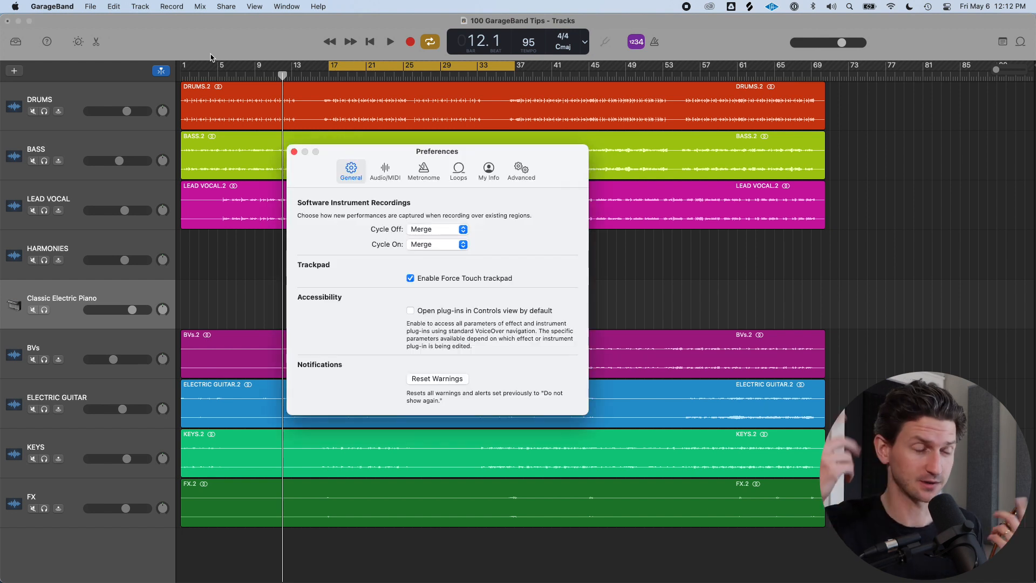
left_click(457, 230)
left_click(505, 233)
left_click(457, 244)
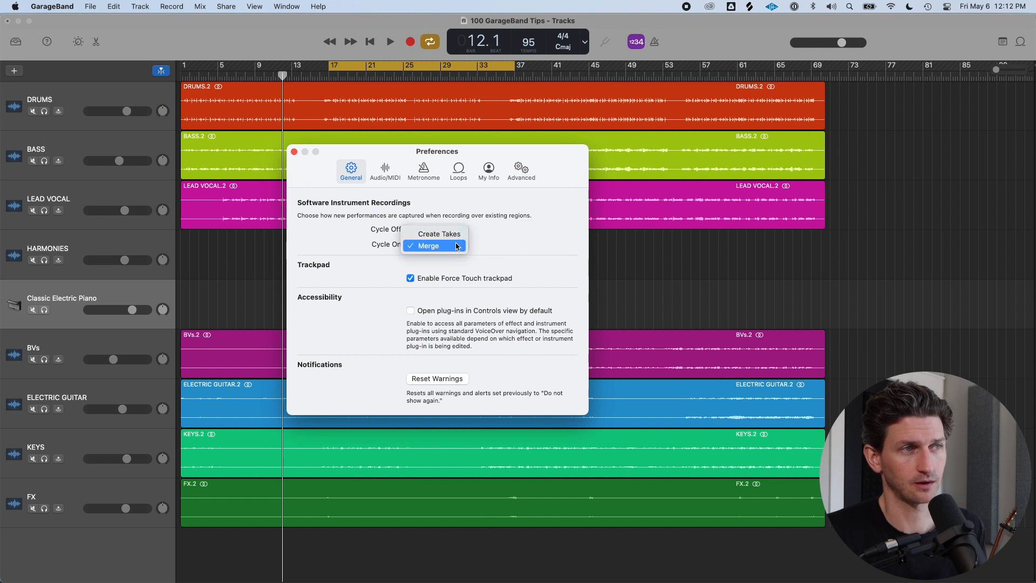
left_click(443, 235)
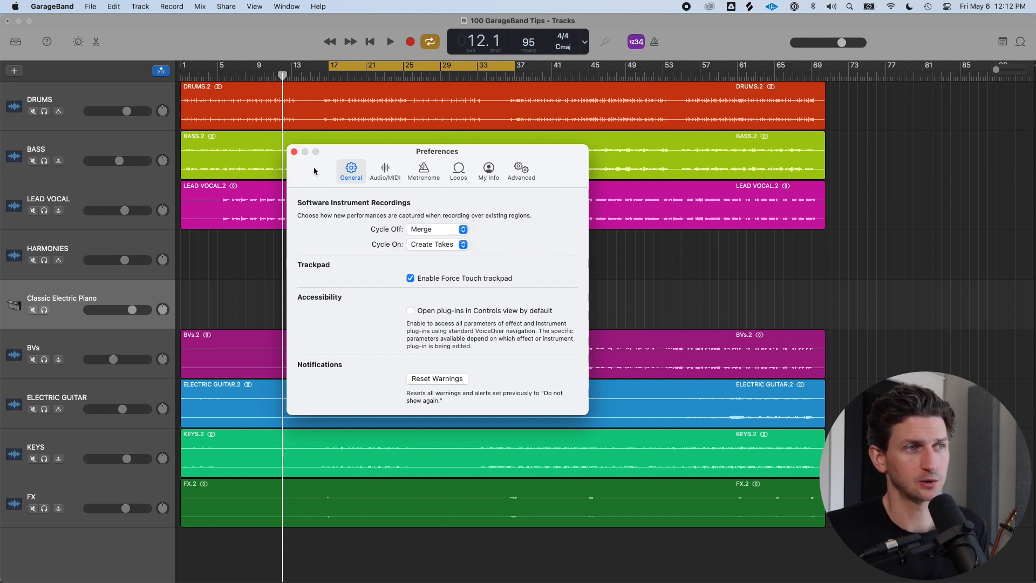
left_click(294, 152)
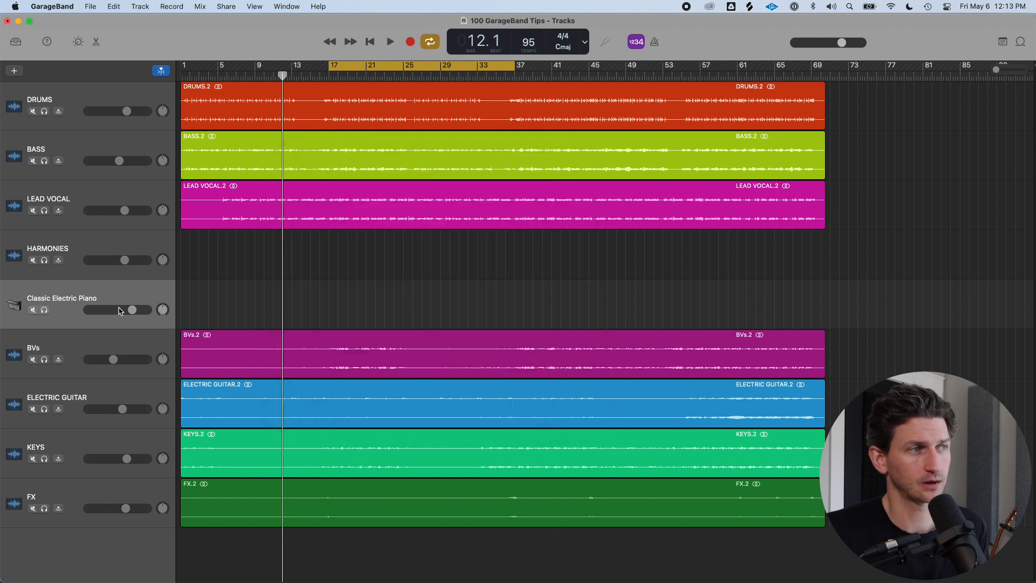
Solo the Classic Electric Piano track and record two passes over the cycle range on it
left_click(45, 310)
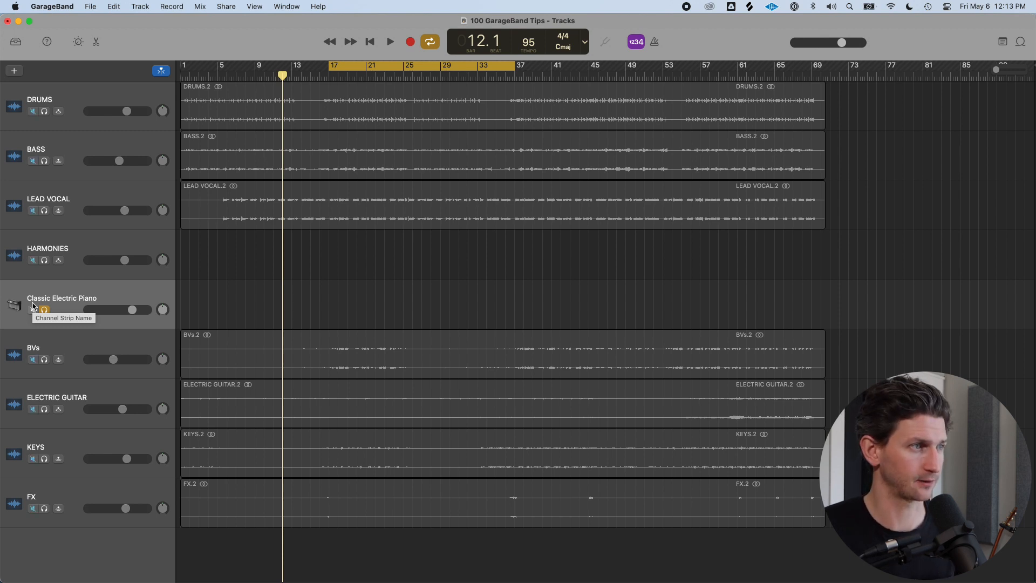
key("r")
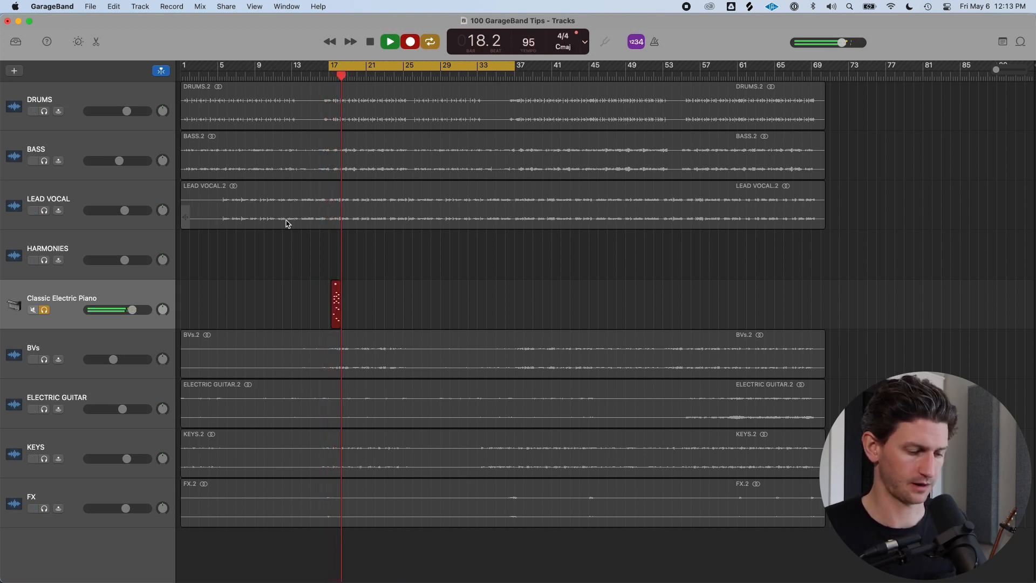
key("space")
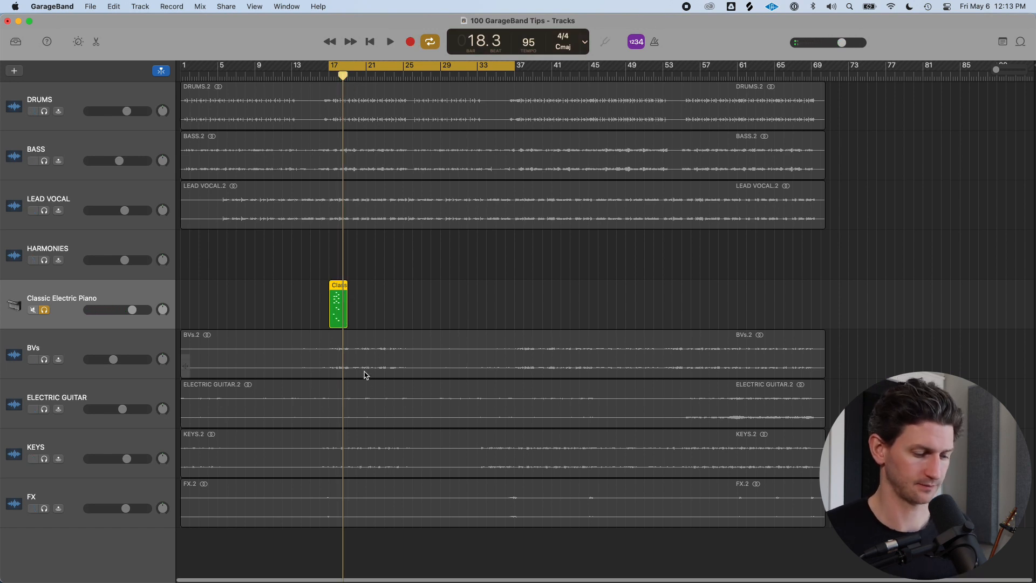
key("r")
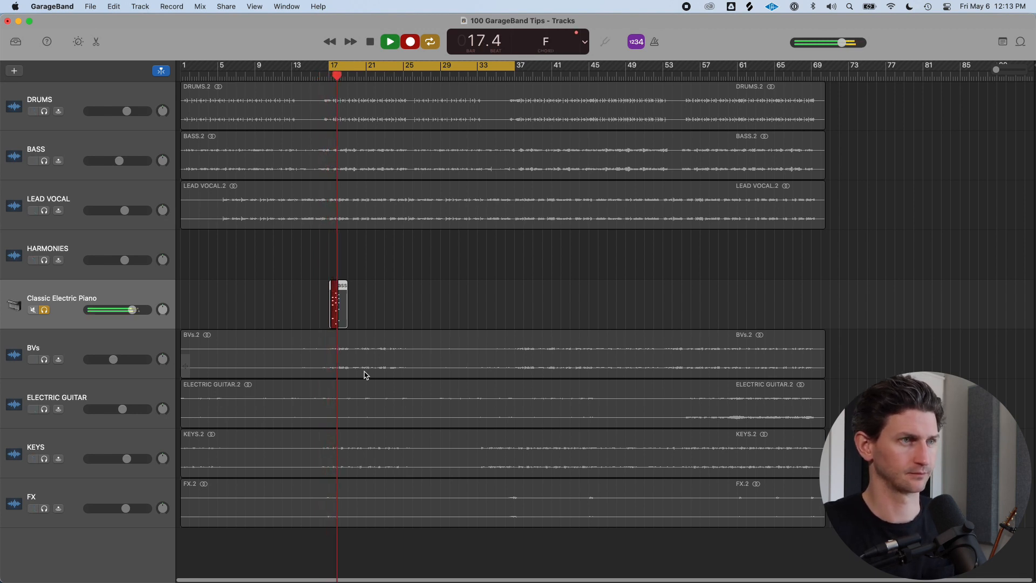
key("space")
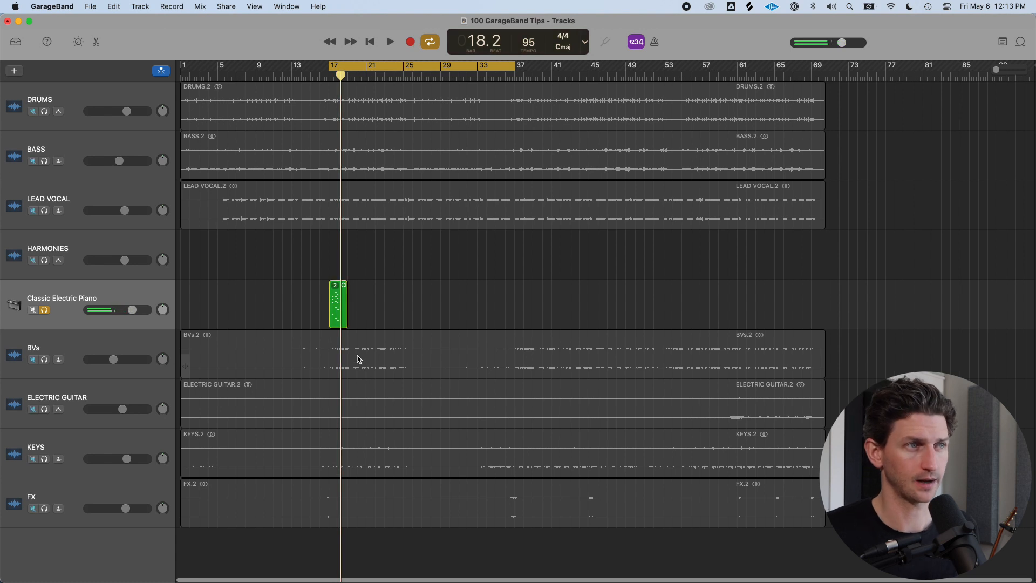
Switch the piano region between its take 1 and take 2 and select the region
scroll(357, 359, "up", 6)
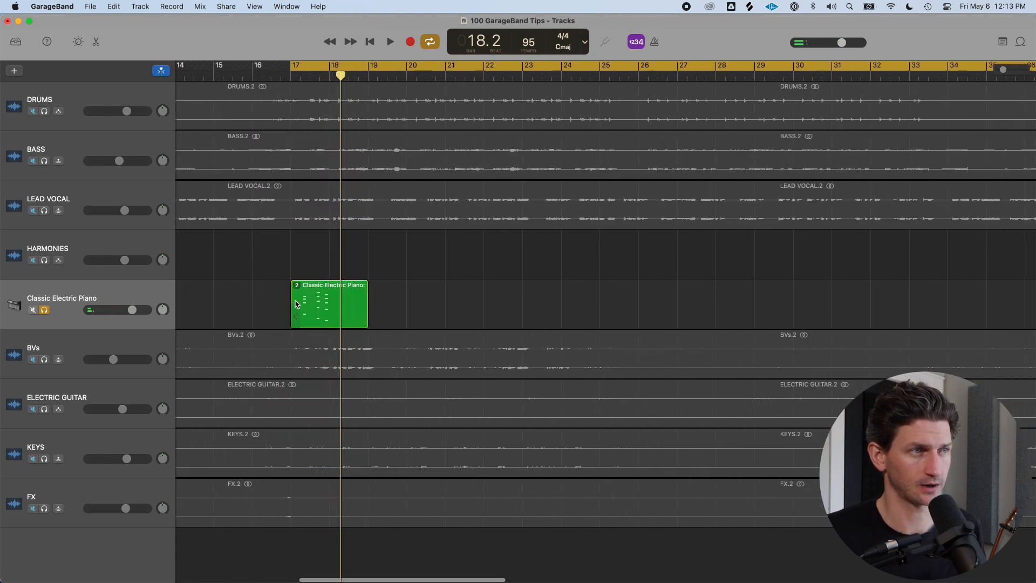
left_click(300, 286)
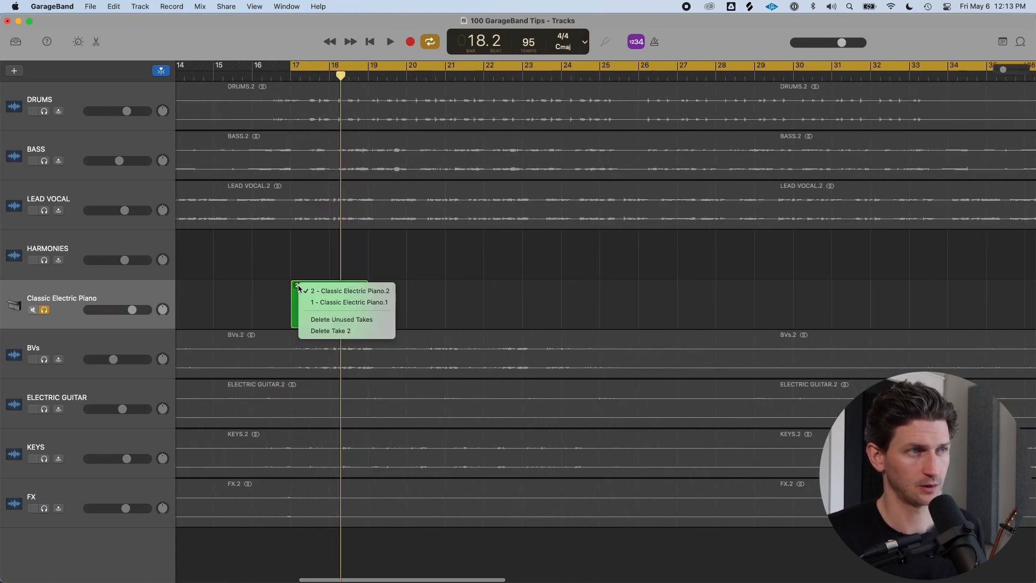
left_click(365, 302)
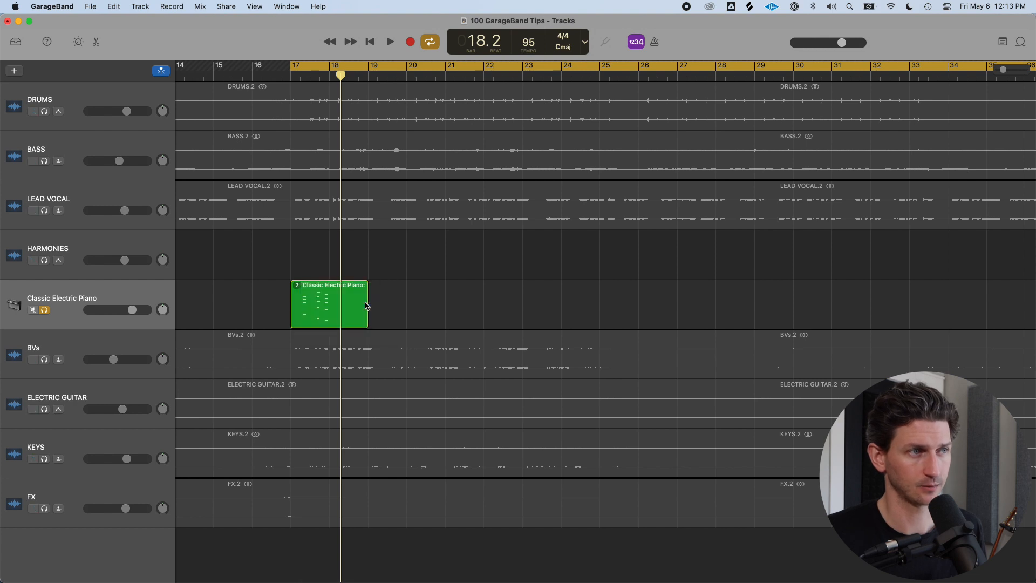
left_click(301, 288)
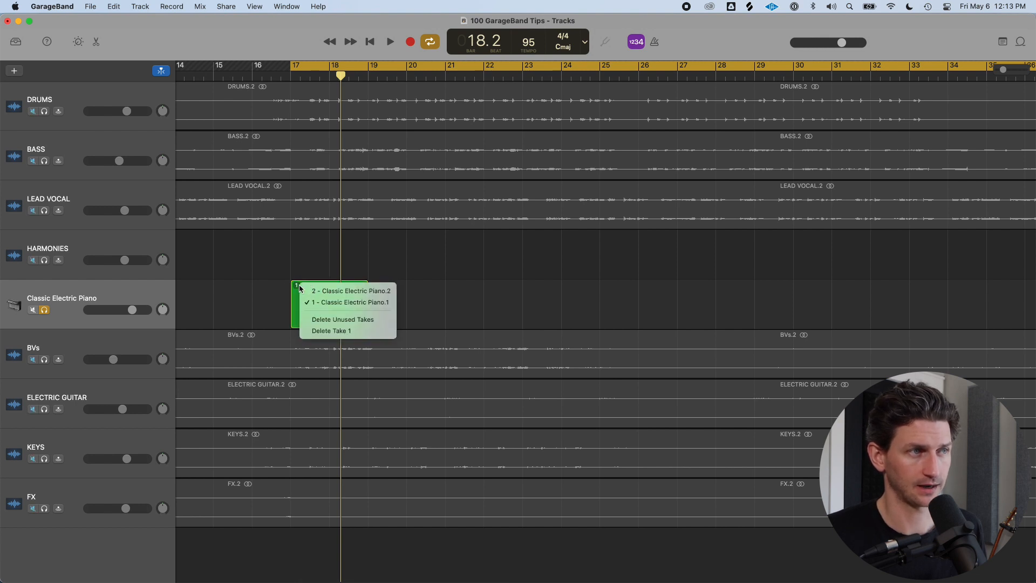
left_click(332, 302)
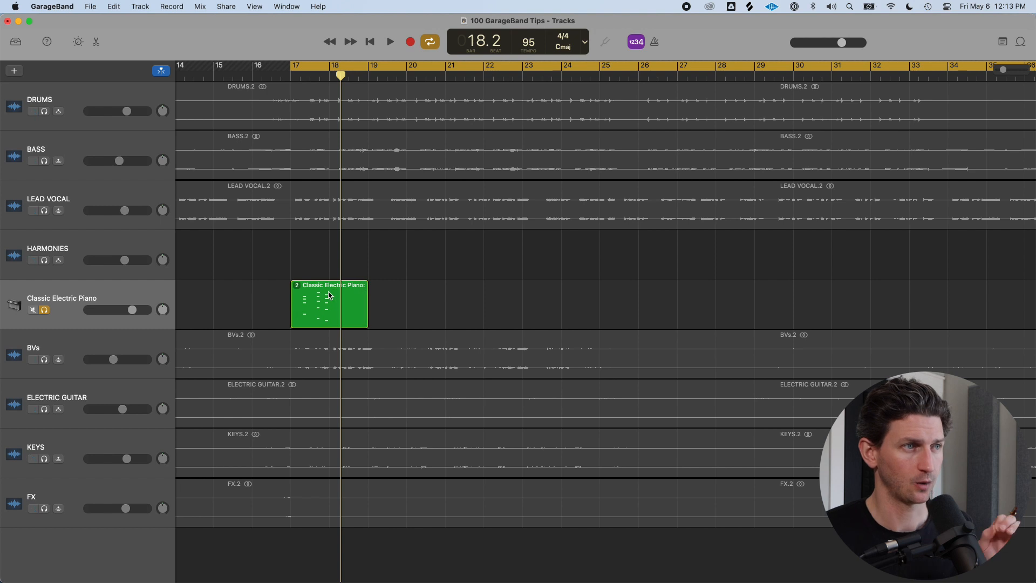
left_click(330, 294)
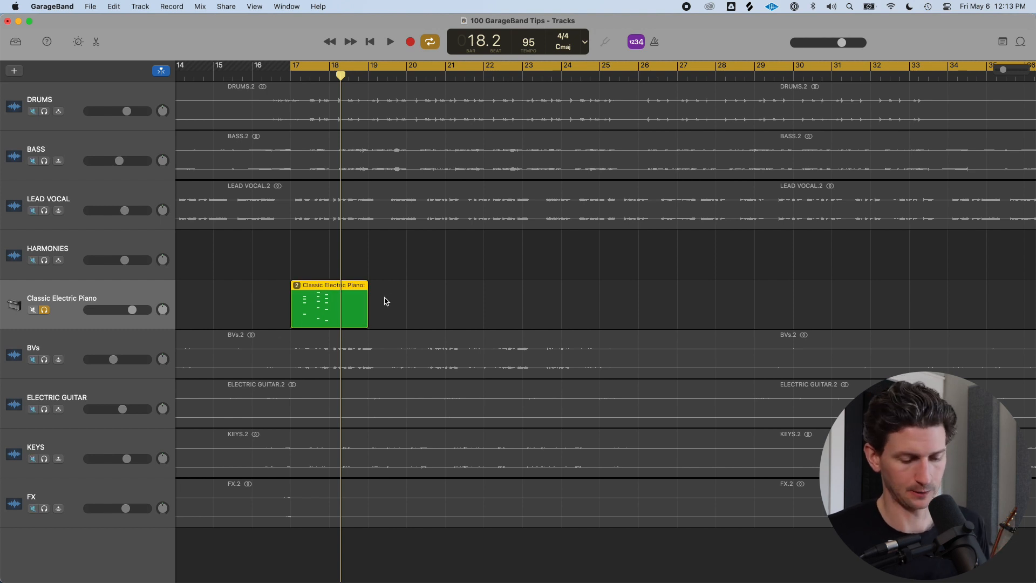
Set the Cycle On recording option to Merge in Preferences
key("super+comma")
left_click_drag(511, 152, 681, 151)
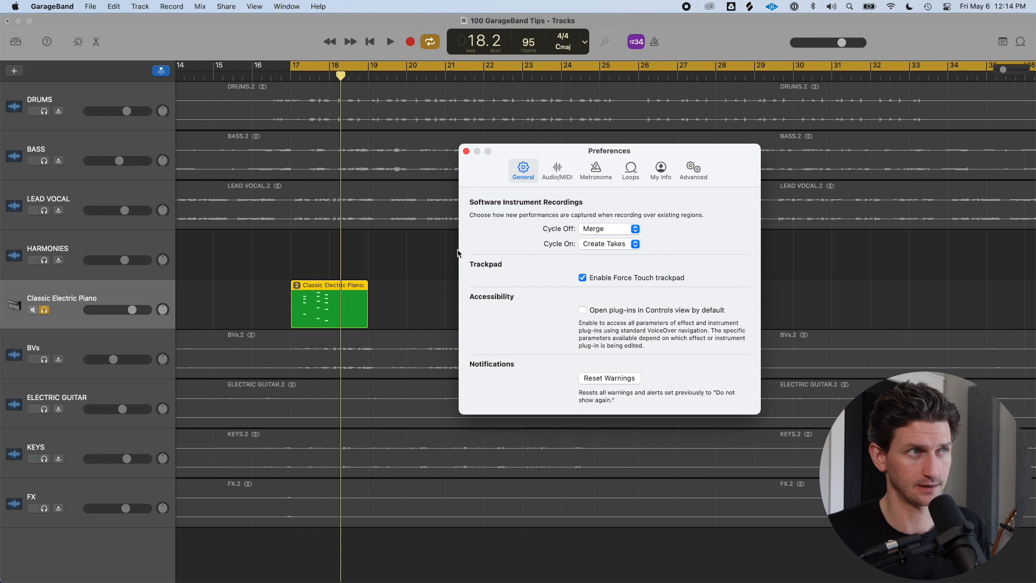
left_click(625, 246)
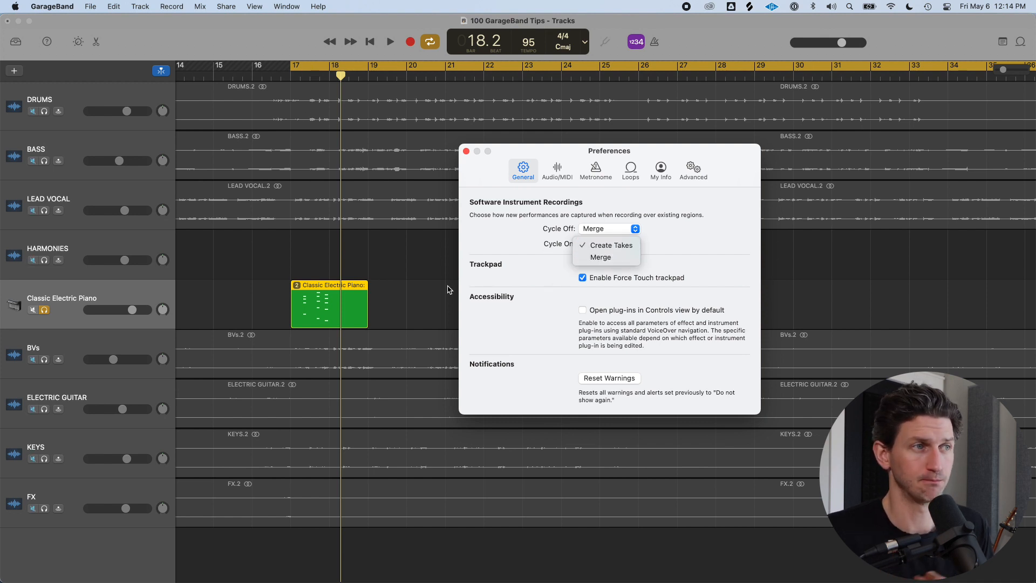
left_click(587, 257)
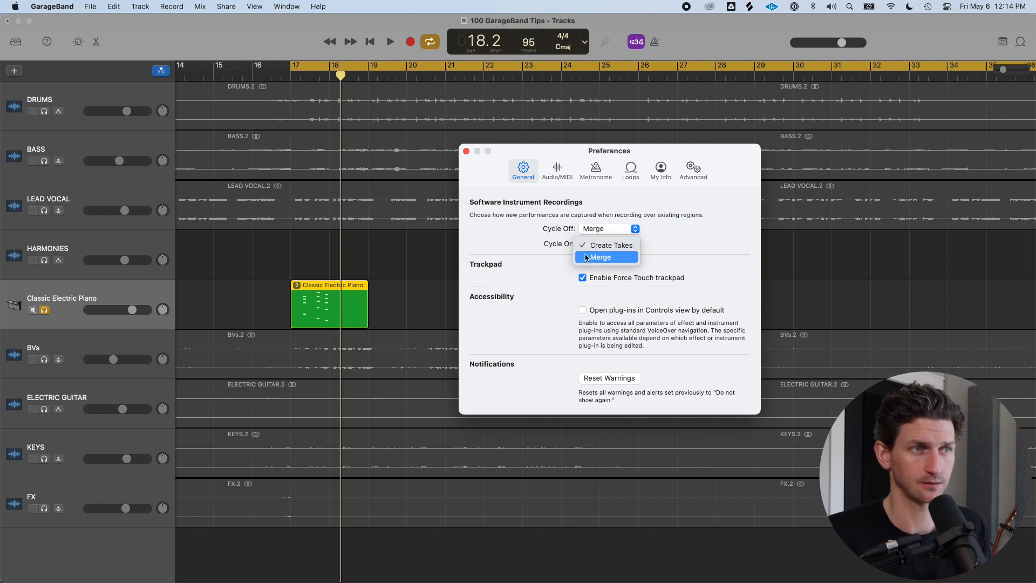
left_click(466, 151)
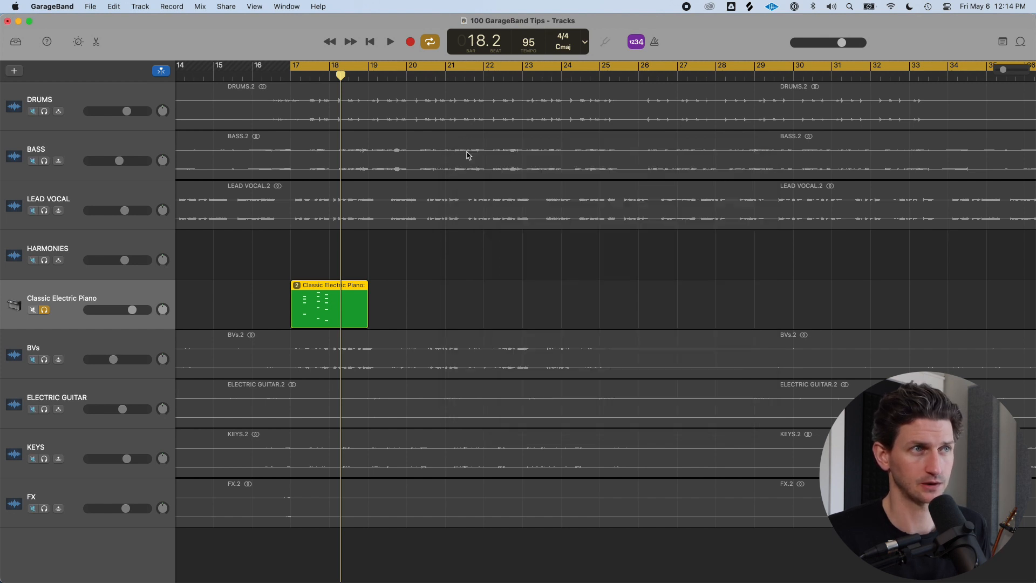
Delete the piano region and record two new passes over the cycle range on the piano track
key("Delete")
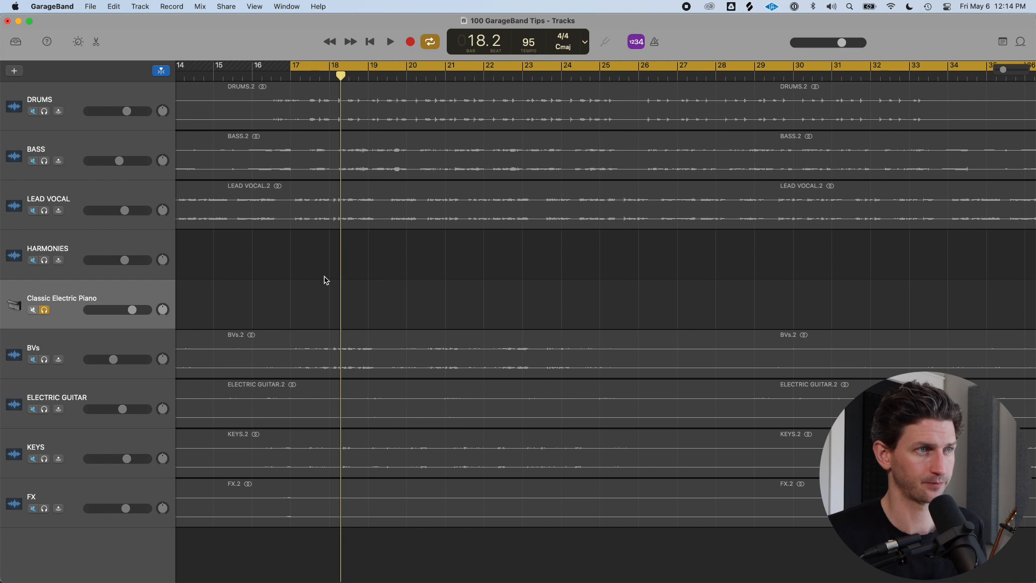
key("r")
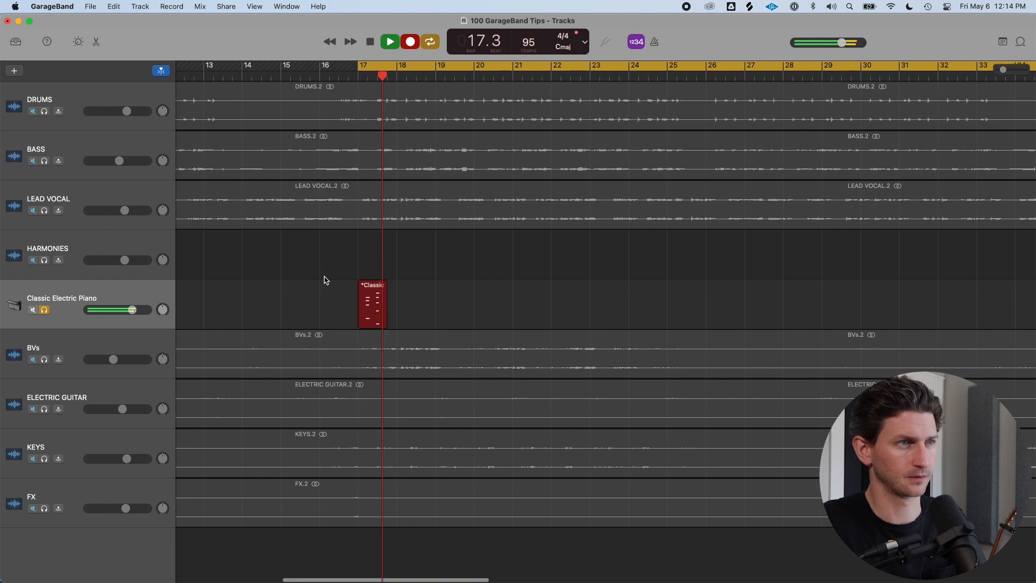
key("space")
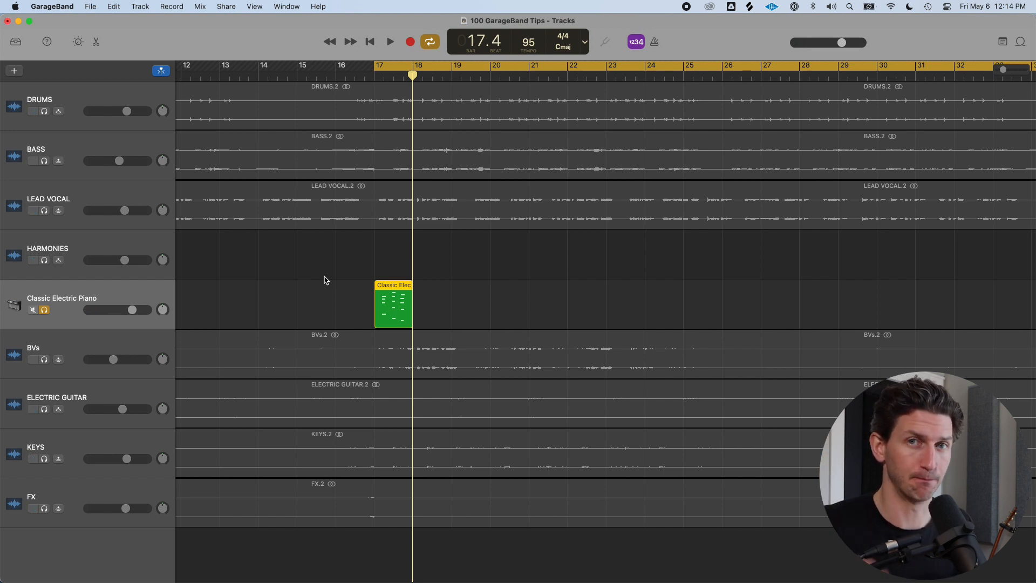
key("r")
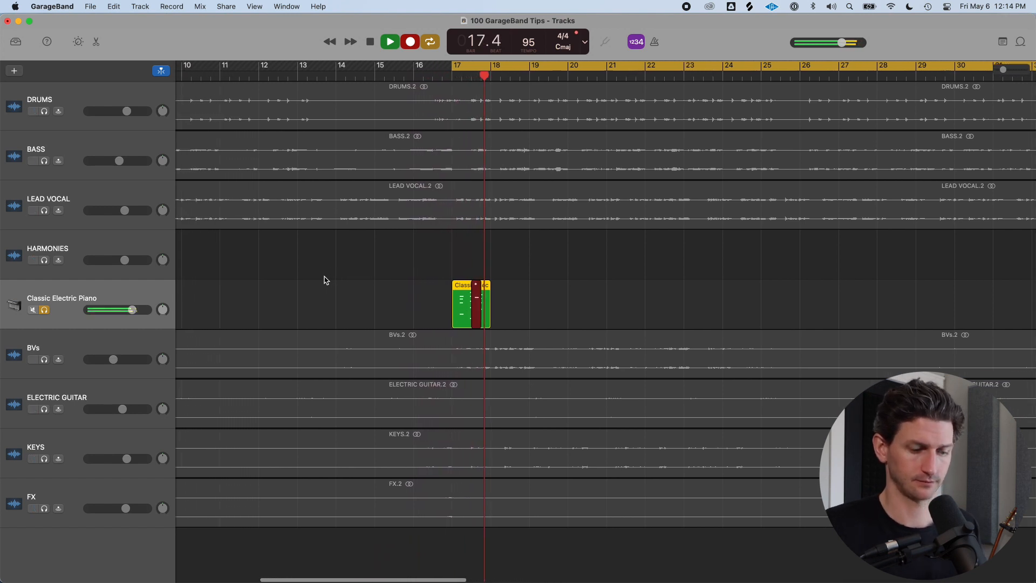
key("space")
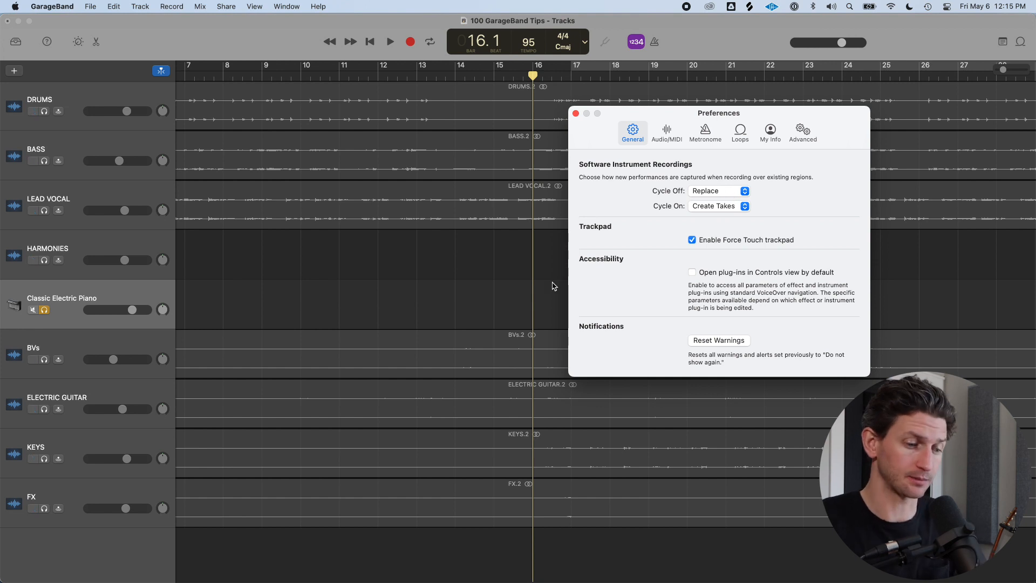
Set the Cycle Off recording option to Merge for software instrument recordings and close Preferences
left_click(741, 191)
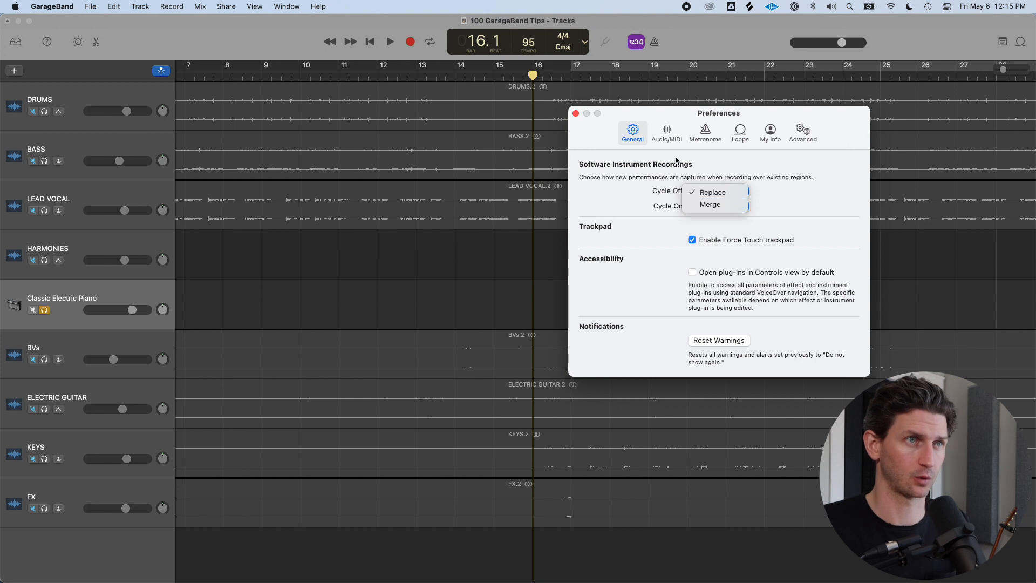
left_click(596, 128)
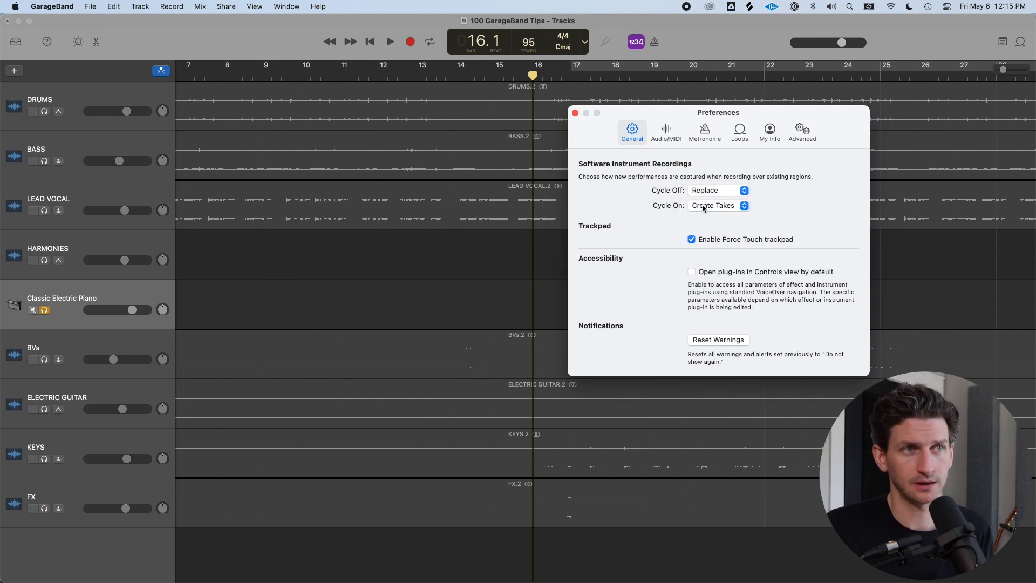
left_click(717, 192)
left_click(709, 204)
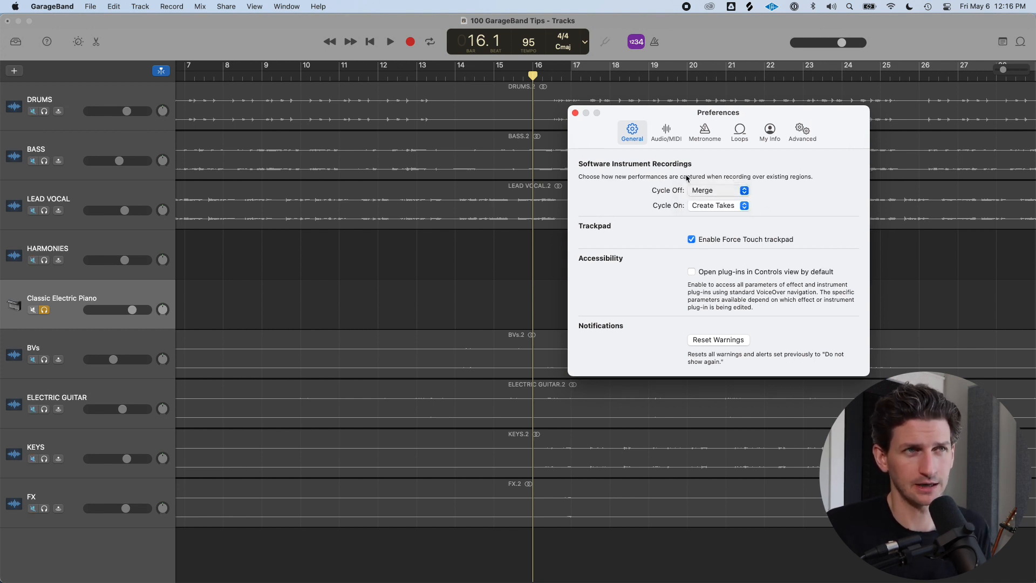
left_click(710, 206)
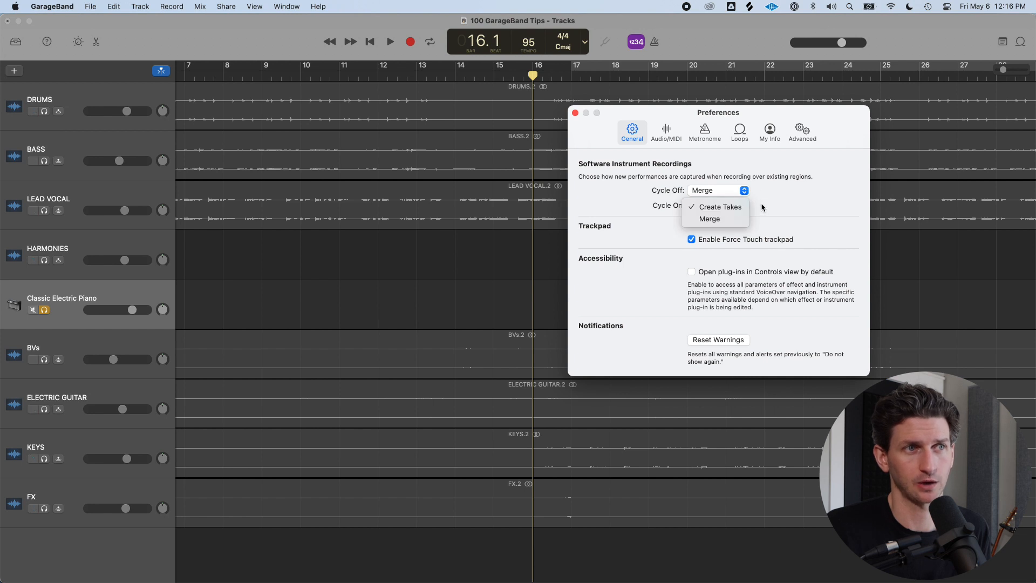
left_click(483, 125)
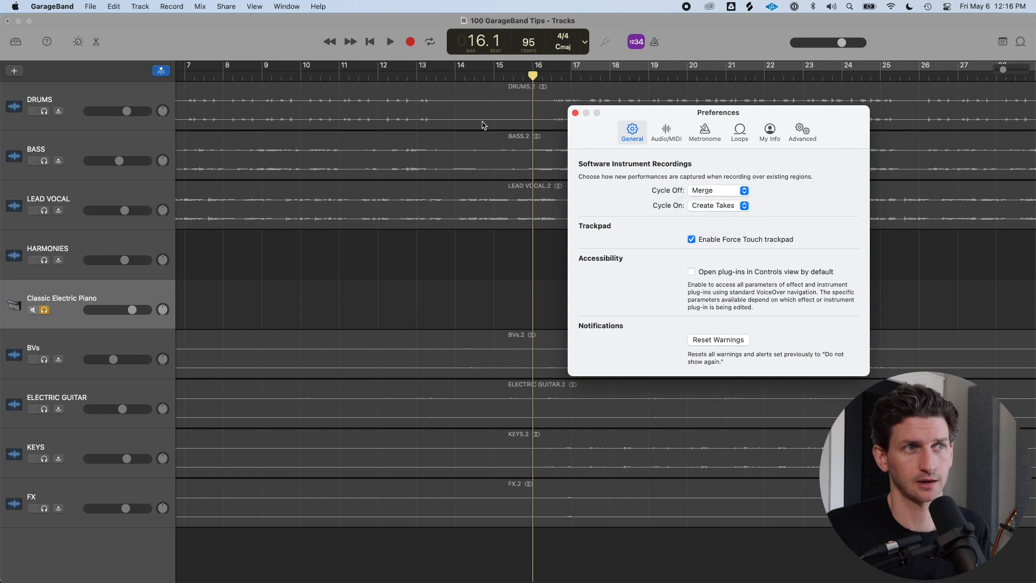
left_click(574, 114)
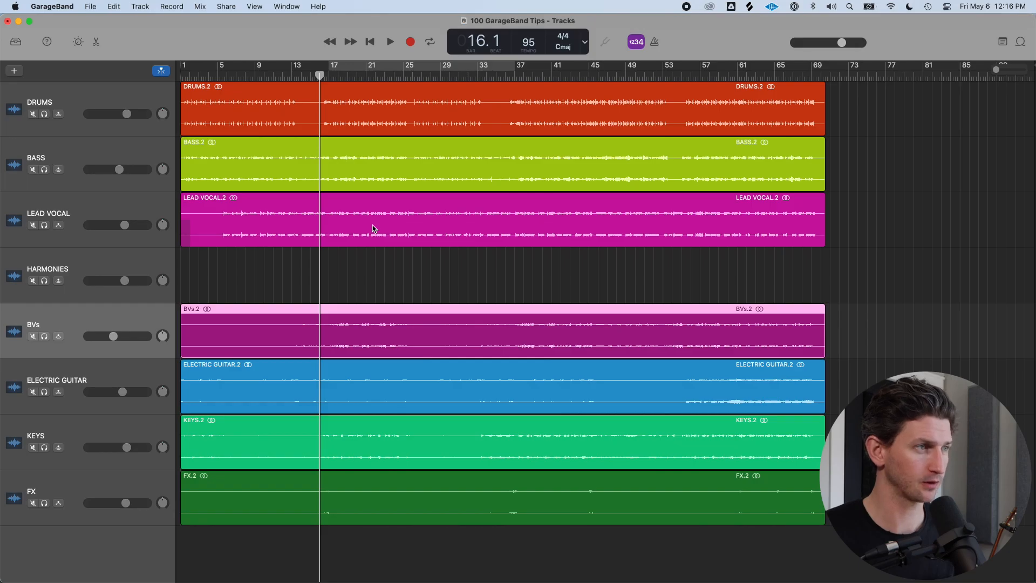
Solo the Drums track and start playback
key("s")
key("s")
left_click(128, 212)
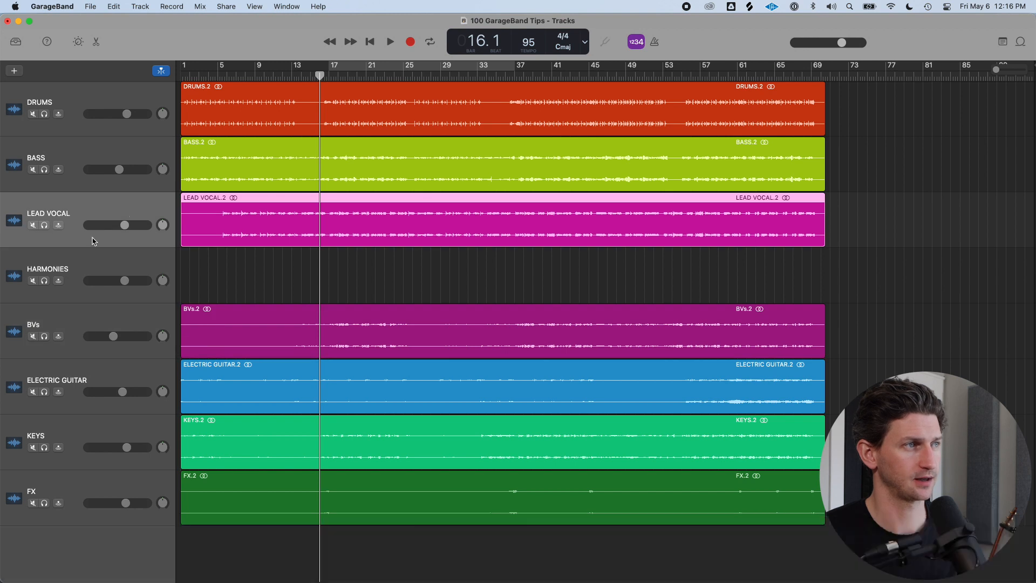
left_click(114, 99)
key("s")
key("space")
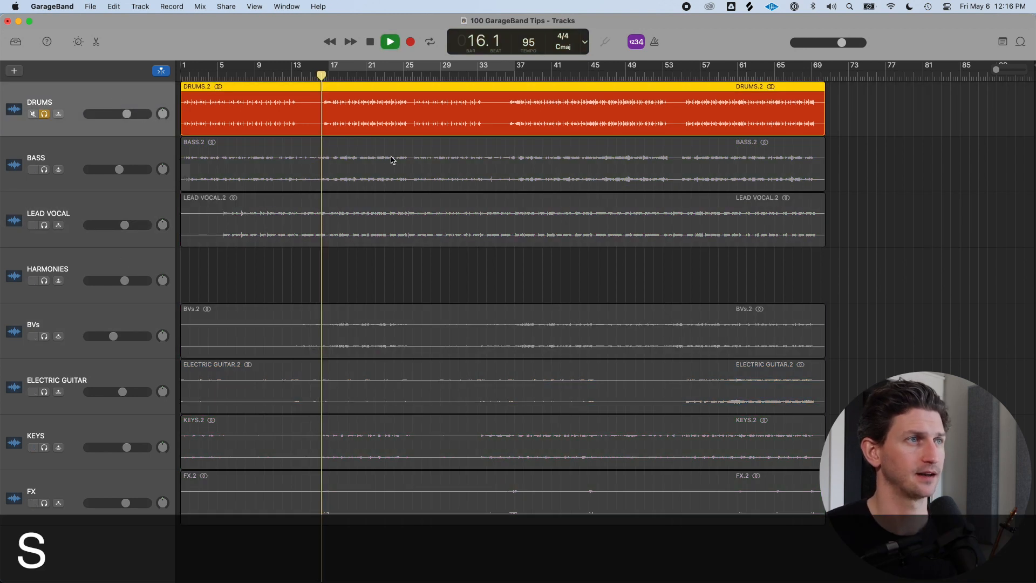
Toggle the Drums track's solo off and on several times while the song plays
scroll(379, 141, "up", 5)
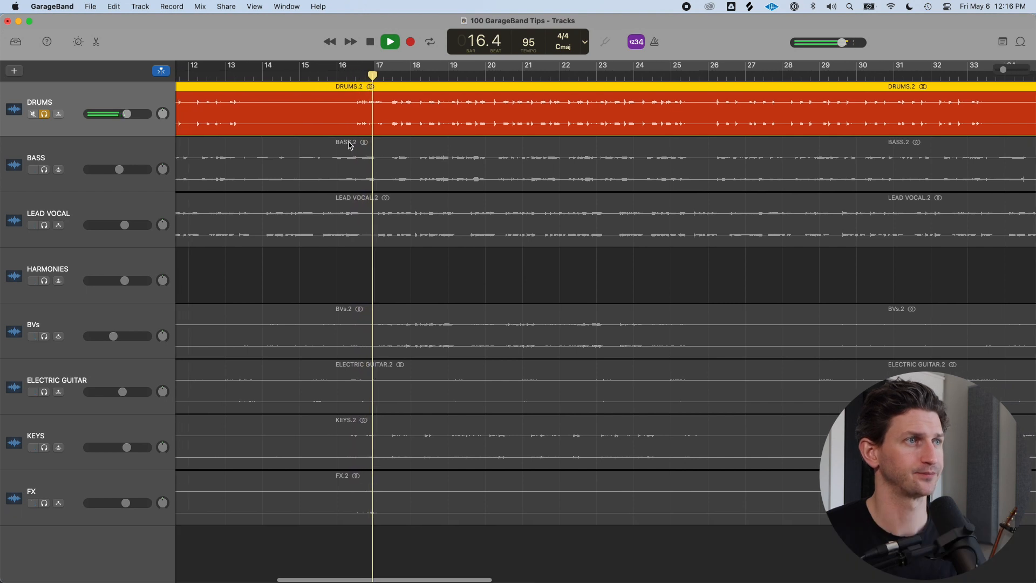
scroll(348, 148, "down", 5)
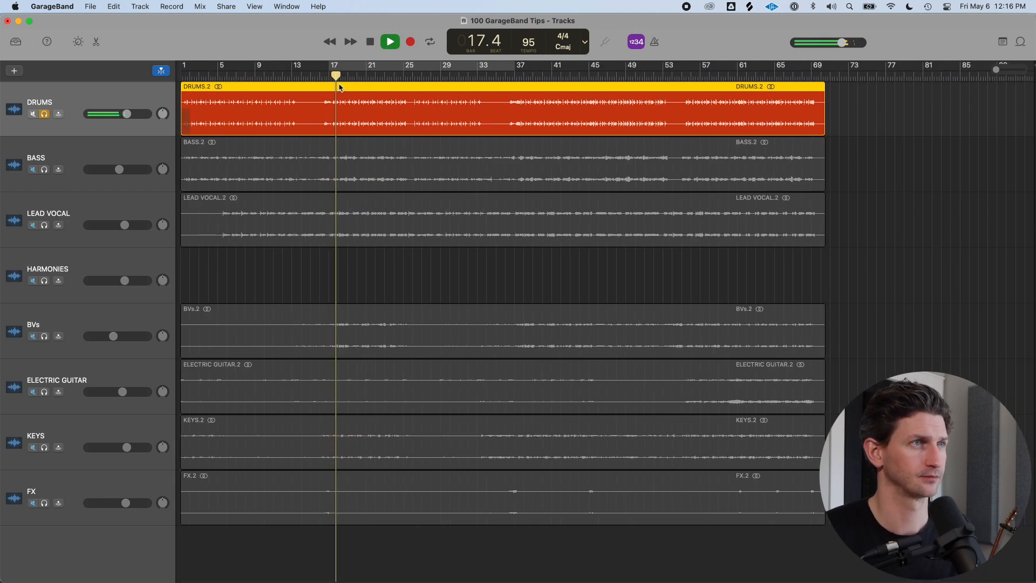
key("space")
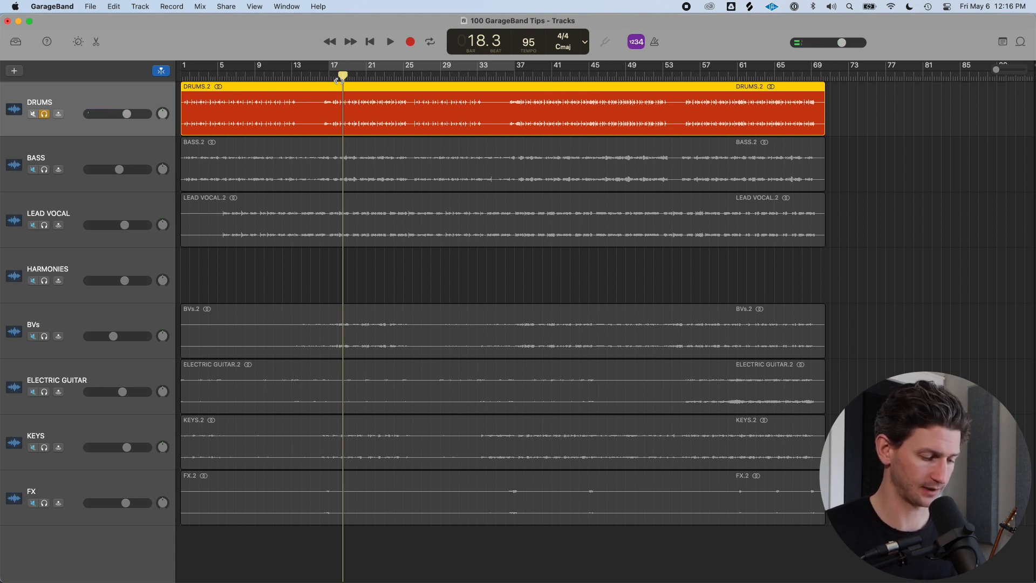
key("space")
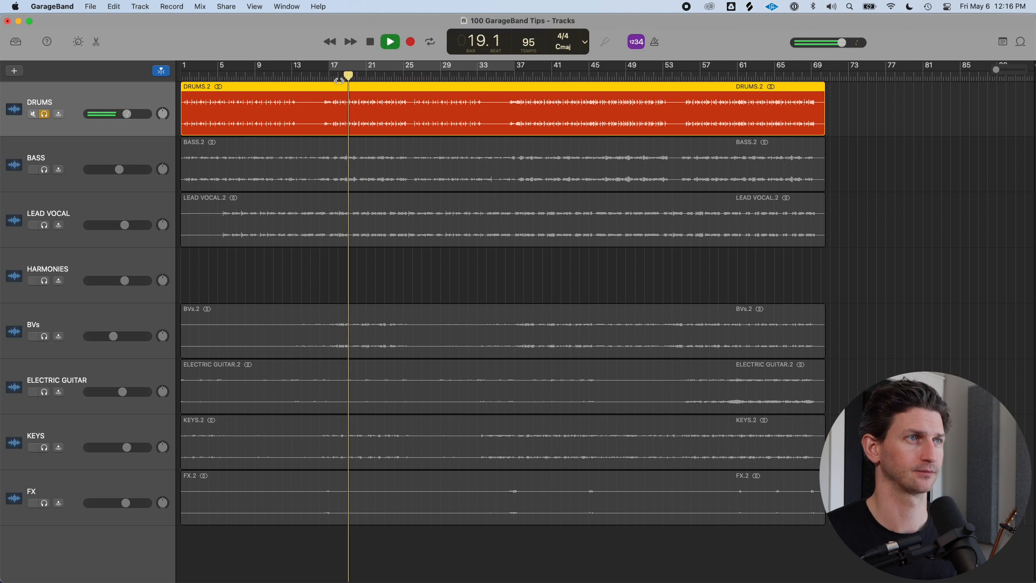
key("s")
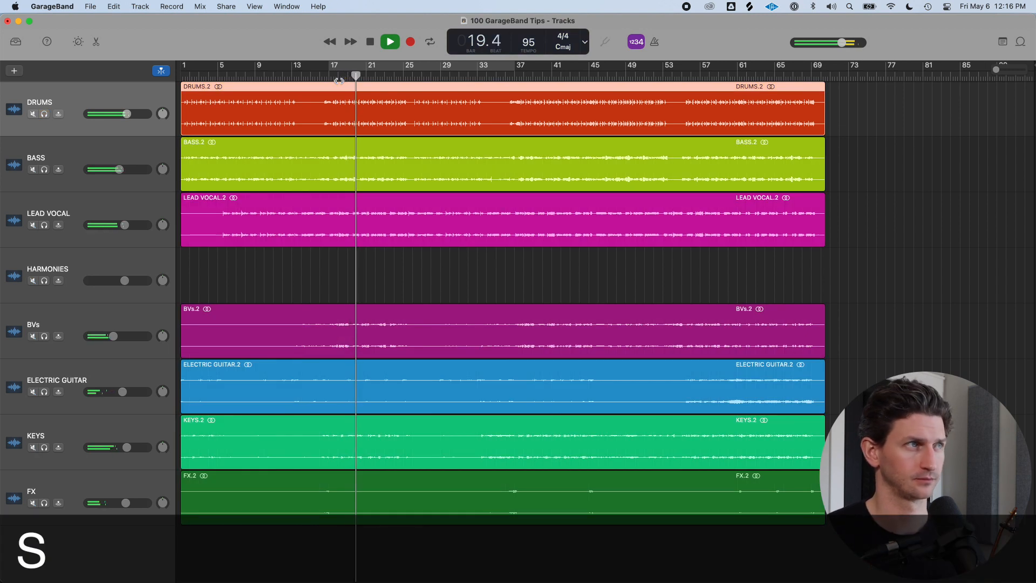
key("s")
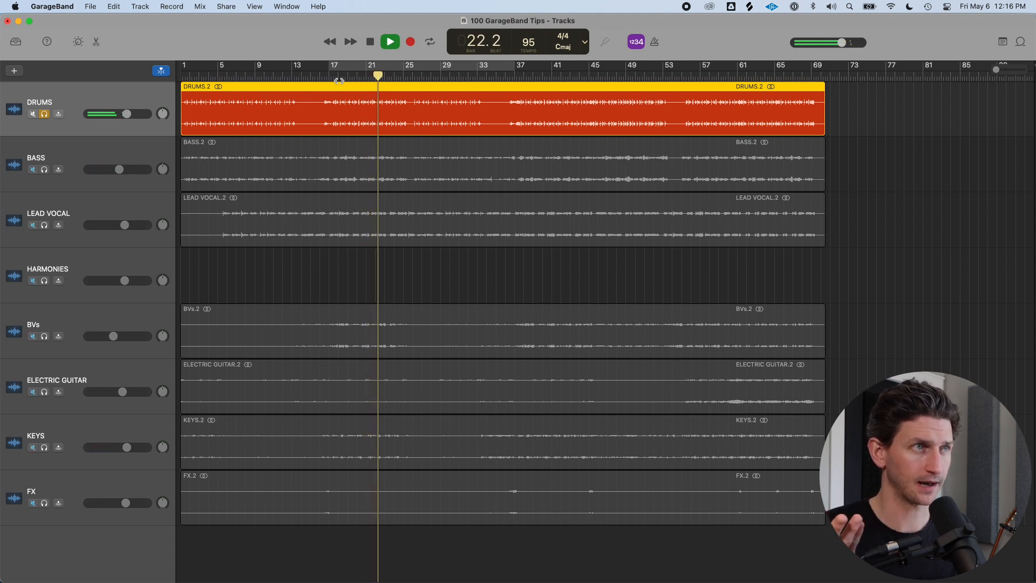
key("s")
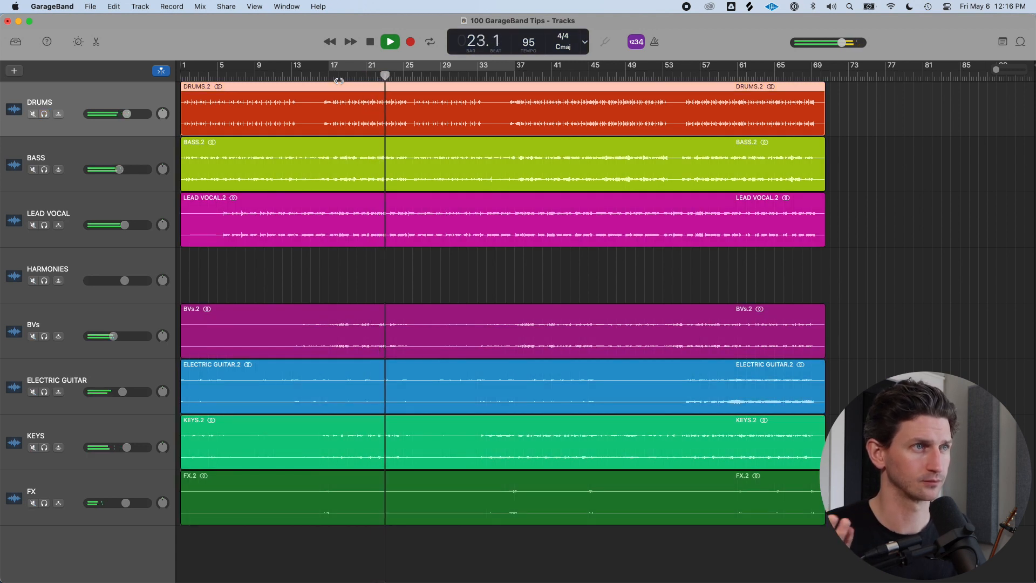
Solo the Lead Vocal track during playback, then unsolo it
left_click(147, 216)
key("s")
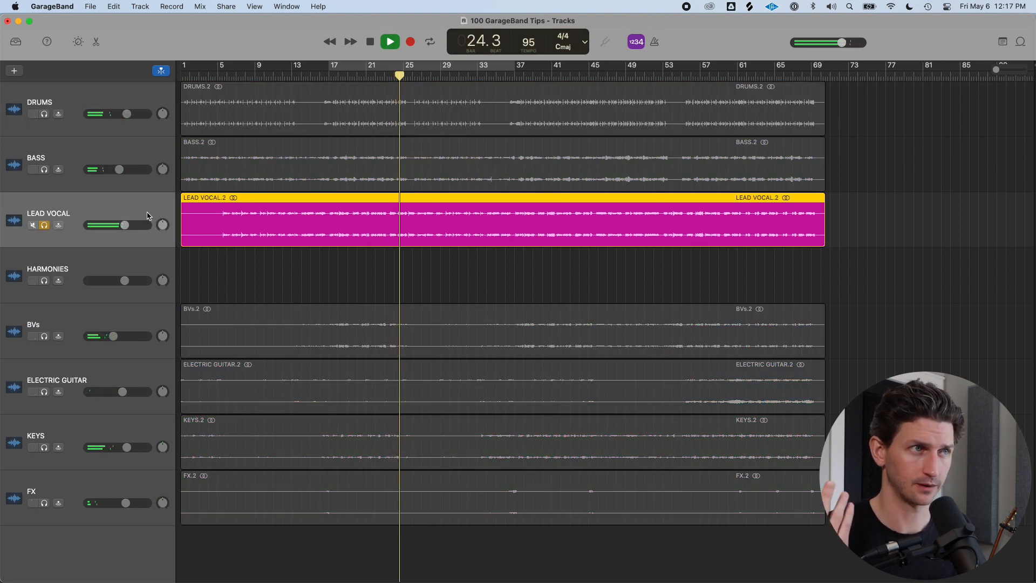
key("s")
Solo the Bass track during playback, then unsolo it
left_click(83, 162)
key("s")
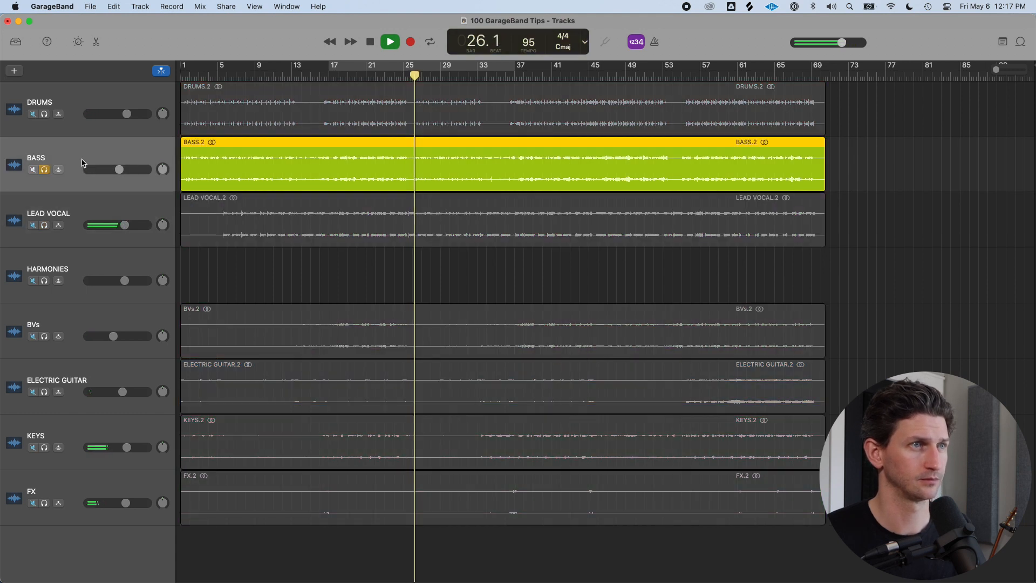
key("s")
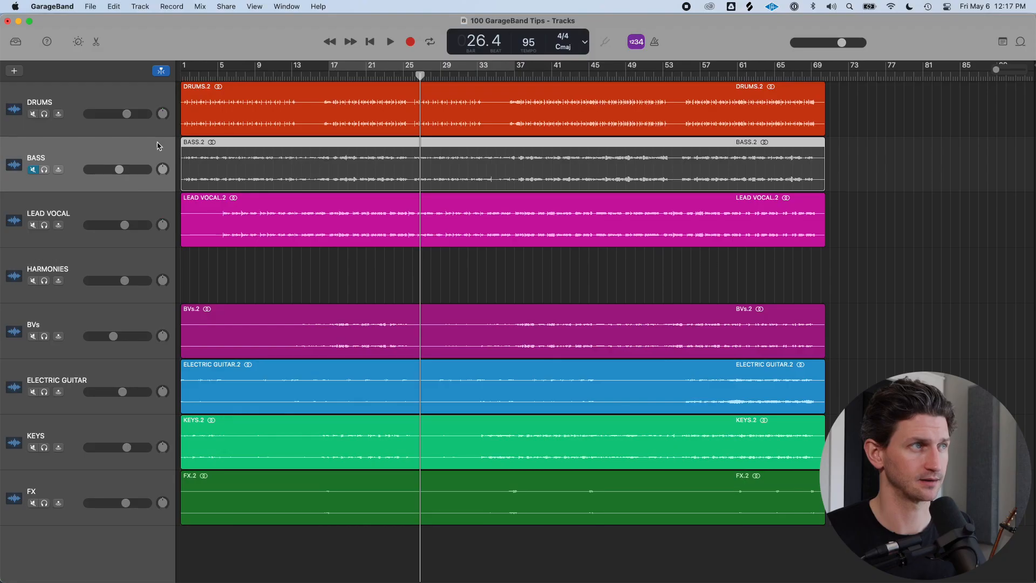
Toggle the Bass track's mute and solo on and off, and move the playhead to bar 19
key("m")
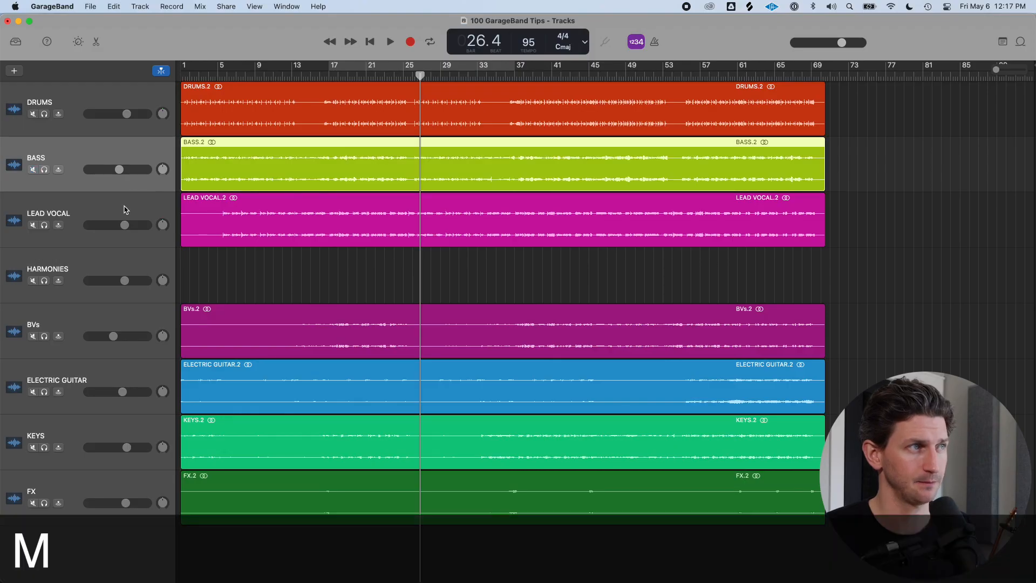
key("m")
key("m")
key("s")
key("s")
key("m")
key("m")
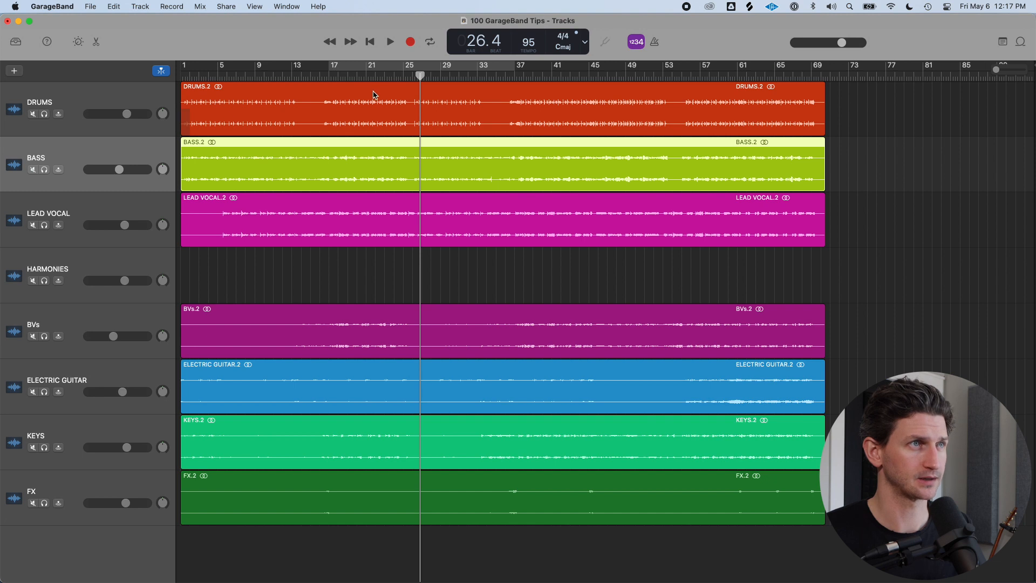
left_click(343, 77)
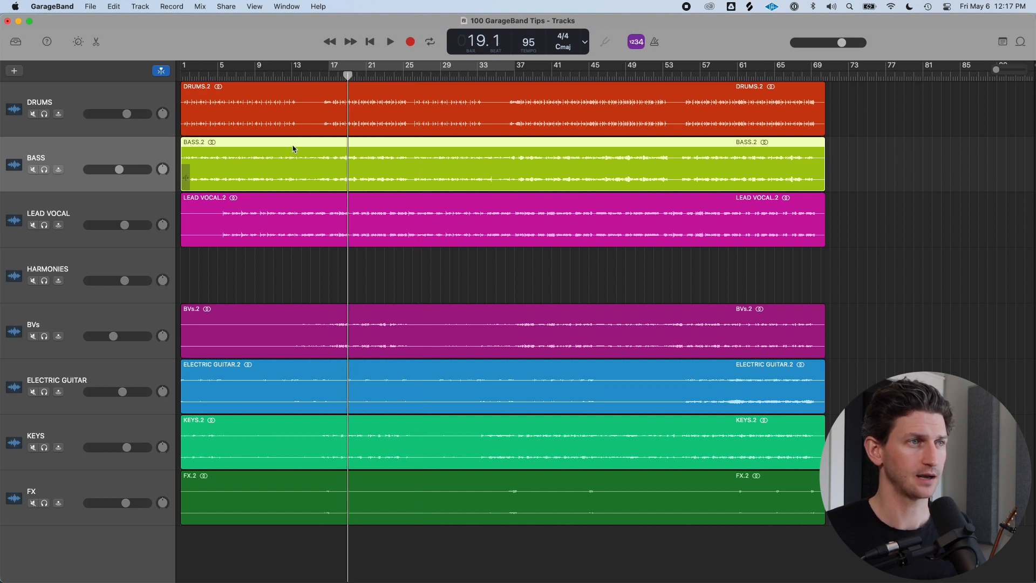
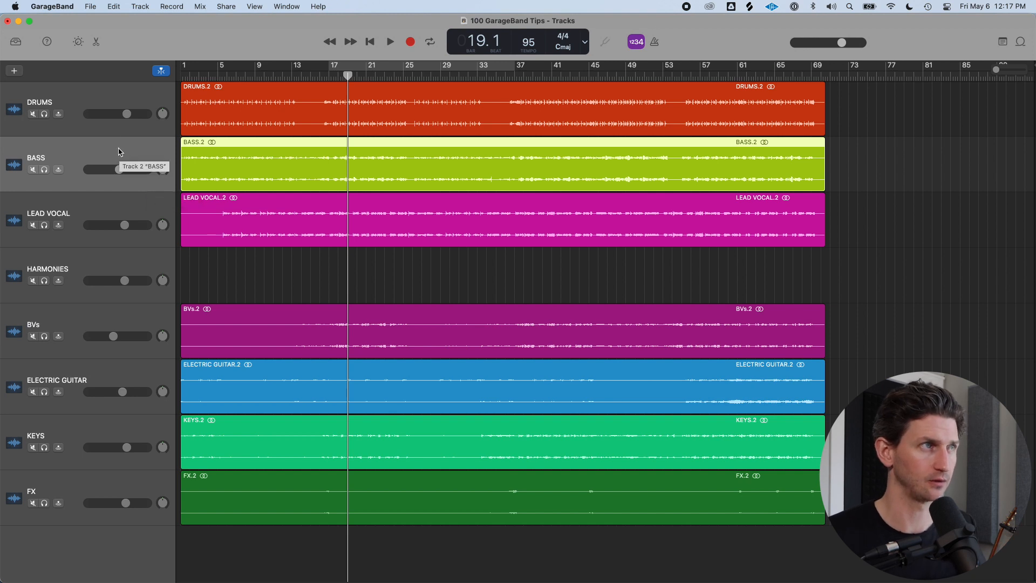
Select the Drums track, start playback, and mute then unmute the Drums track
left_click(180, 95)
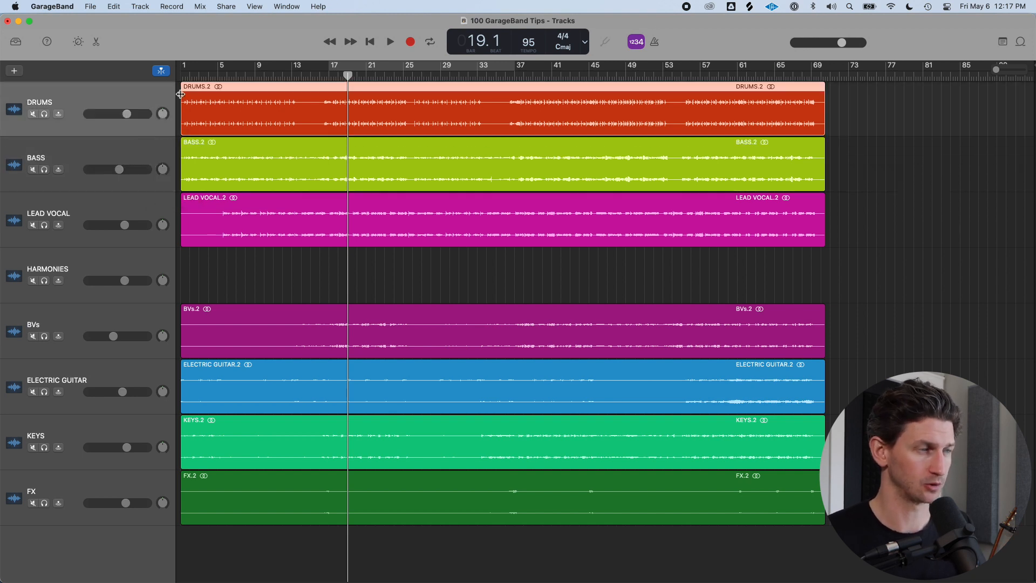
key("space")
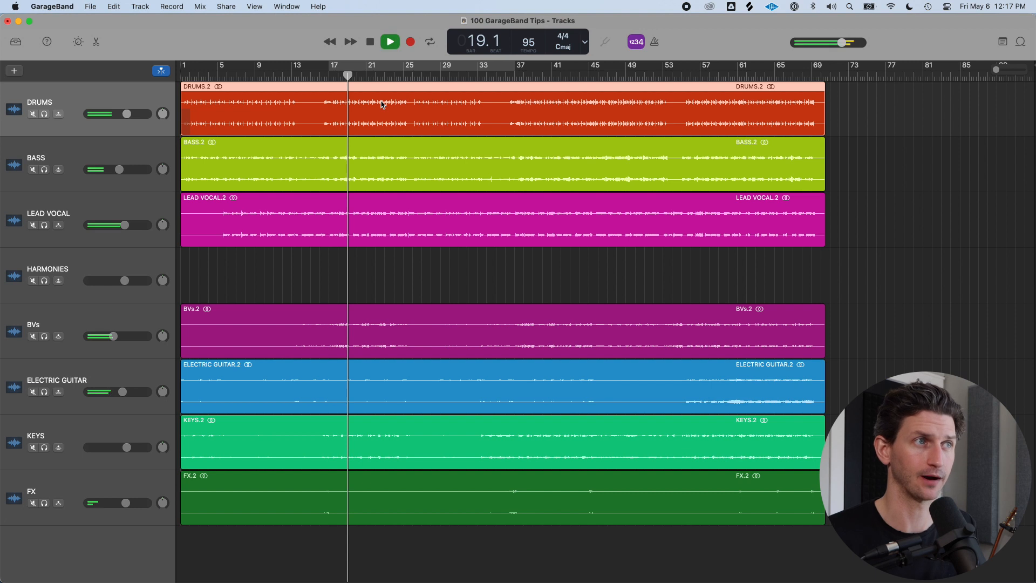
key("m")
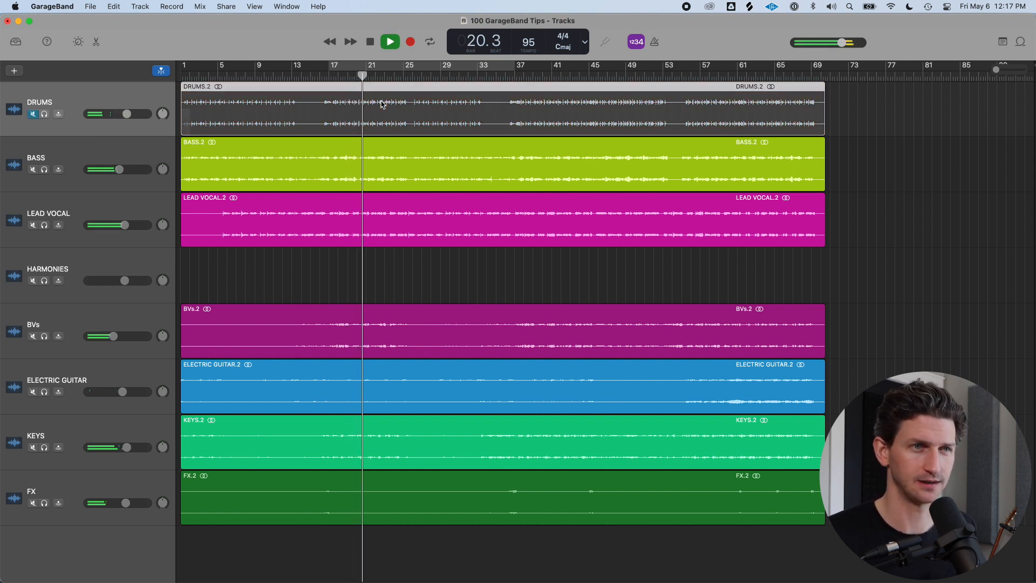
key("m")
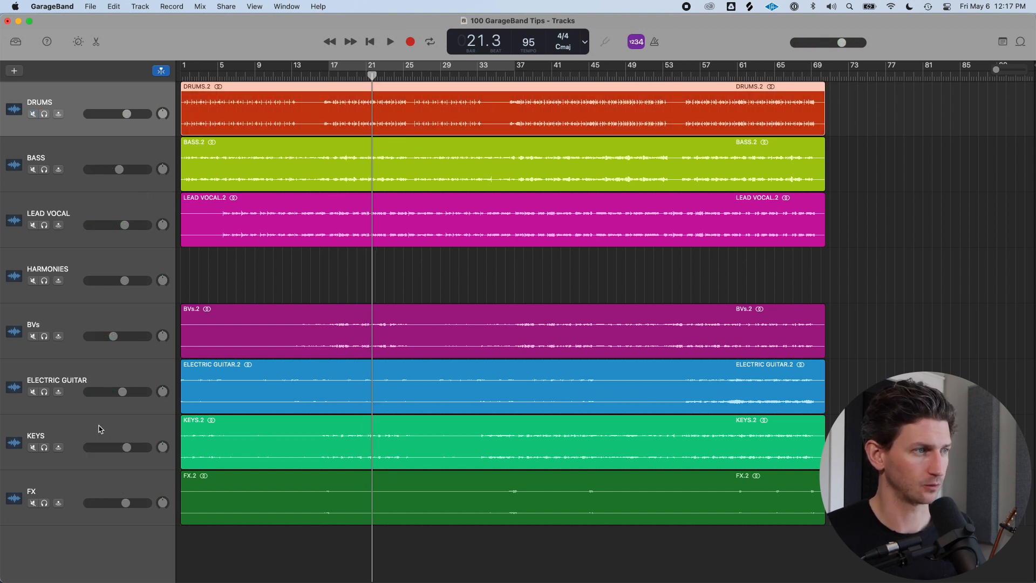
Select the FX track, turn on cycle, play, toggle the FX mute until it is muted, and stop
left_click(99, 488)
key("c")
key("space")
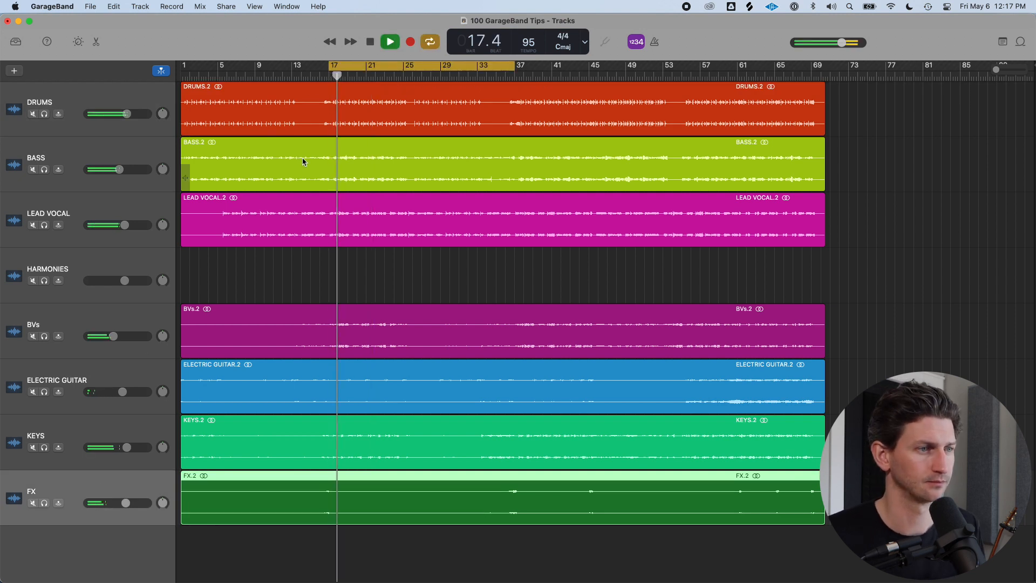
key("m")
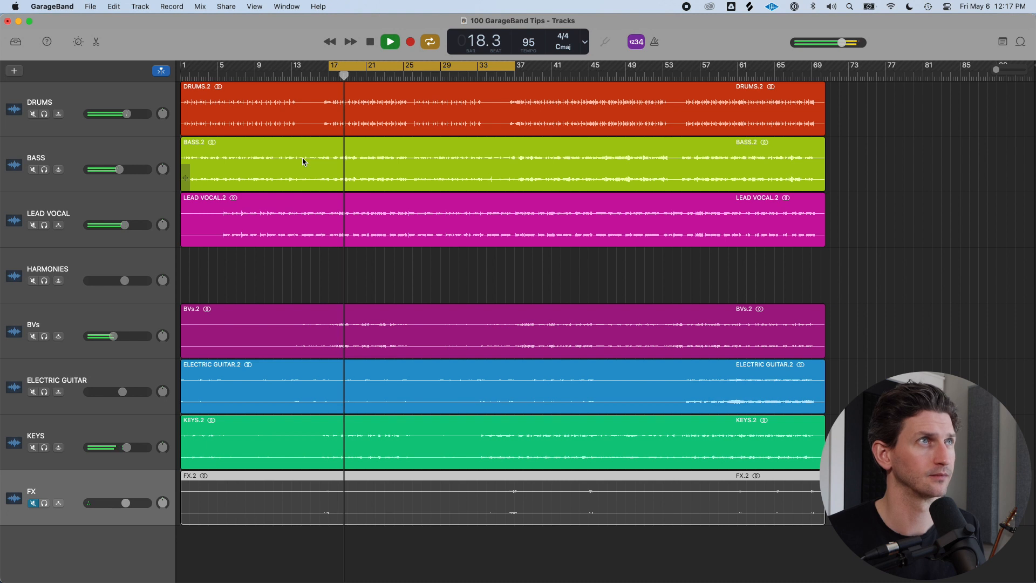
key("m")
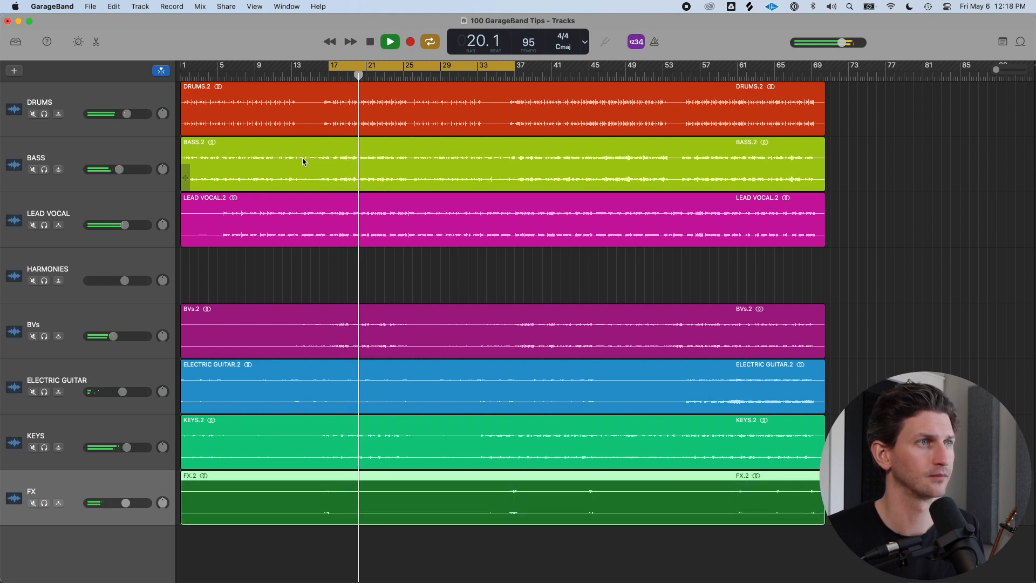
key("m")
key("space")
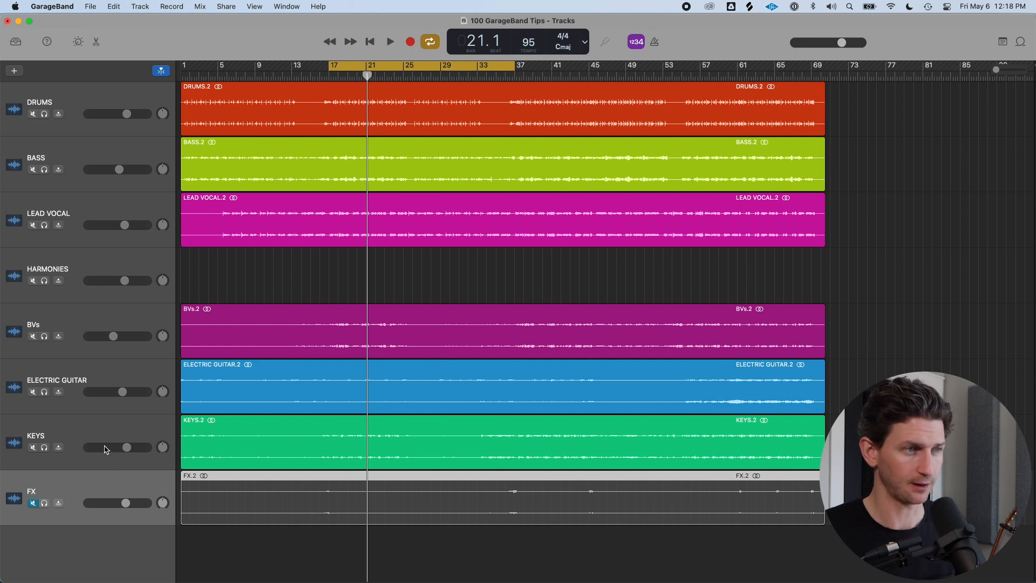
Toggle the FX track's mute repeatedly, ending with it unmuted
key("m")
key("m")
key("m")
key("m")
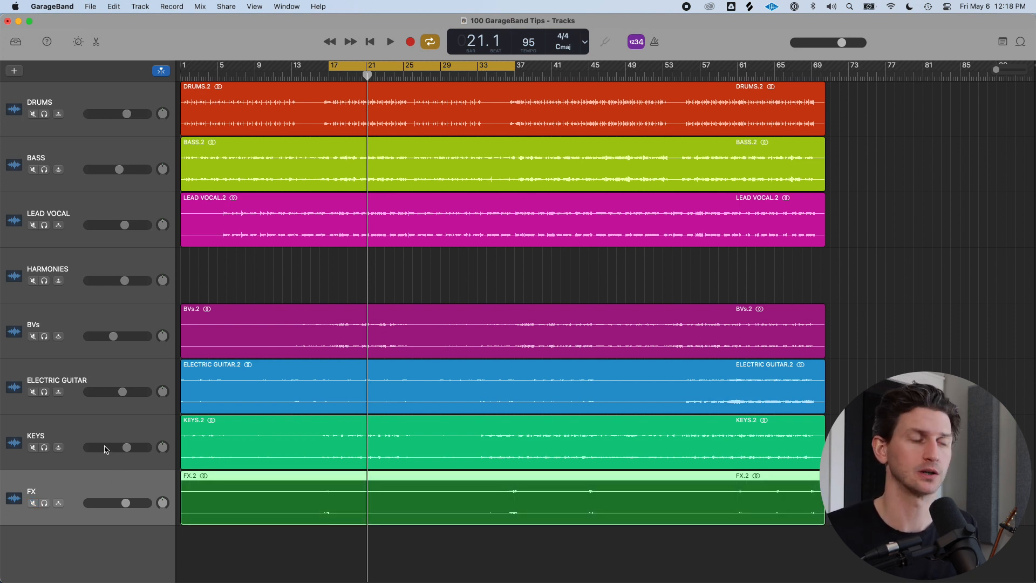
Select the Electric Guitar track and toggle its mute on and off
key("m")
left_click(96, 369)
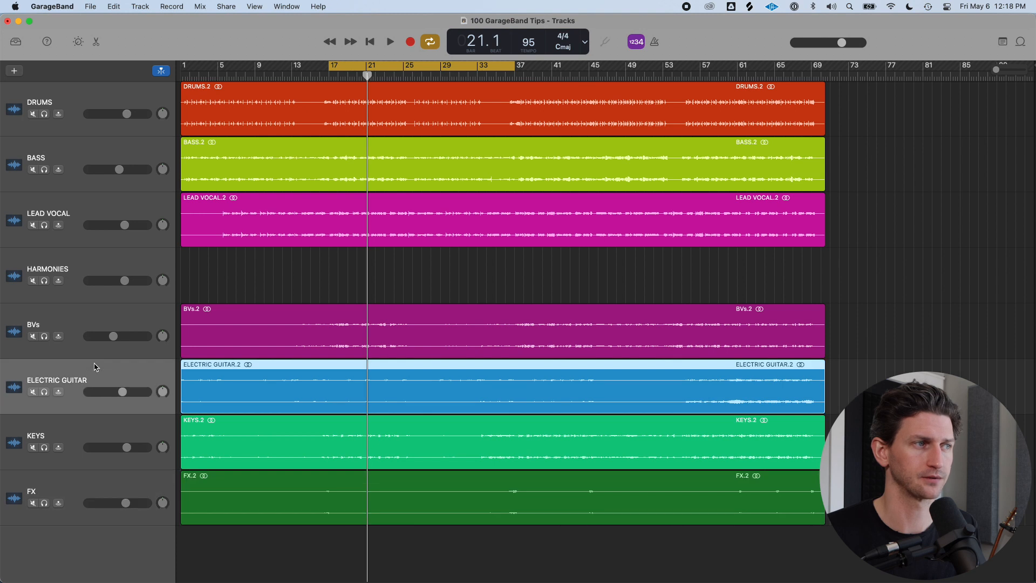
key("m")
key("m")
Solo the Lead Vocal and Electric Guitar tracks alongside the soloed Drums track
left_click(103, 208)
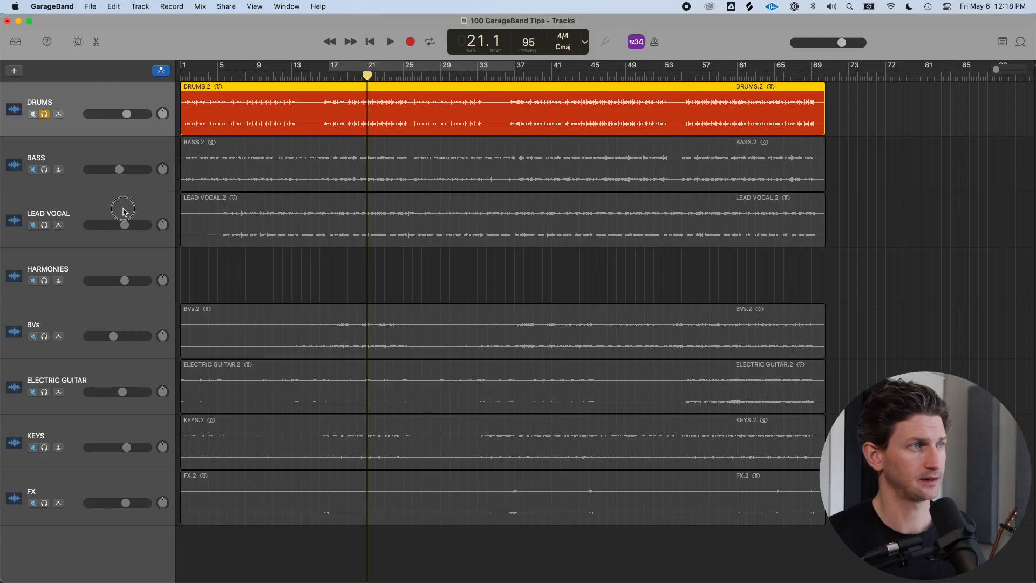
left_click(123, 211)
key("s")
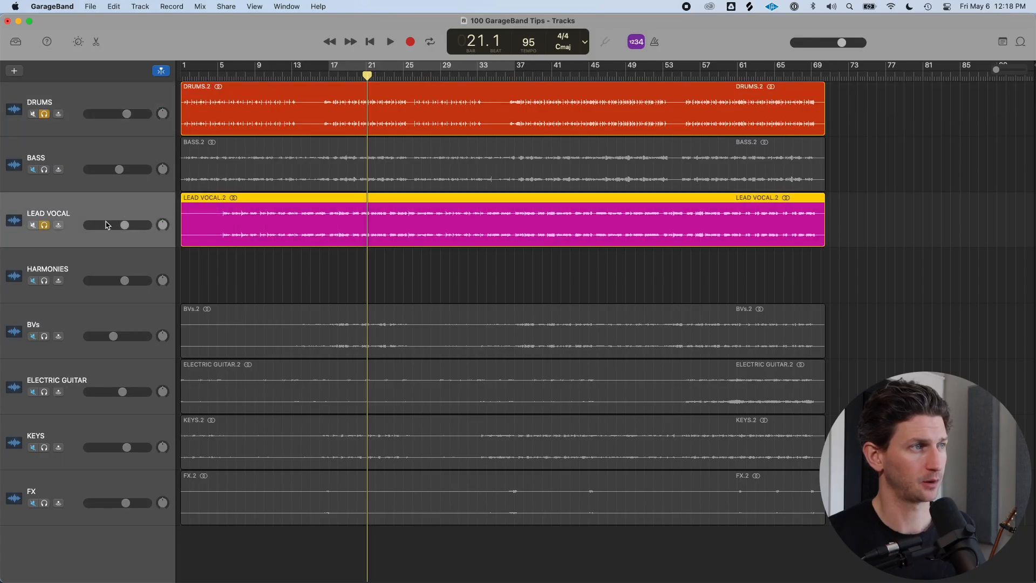
left_click(90, 378)
key("s")
Move the playhead to bar 17 and briefly play the three soloed tracks, then stop
left_click(334, 74)
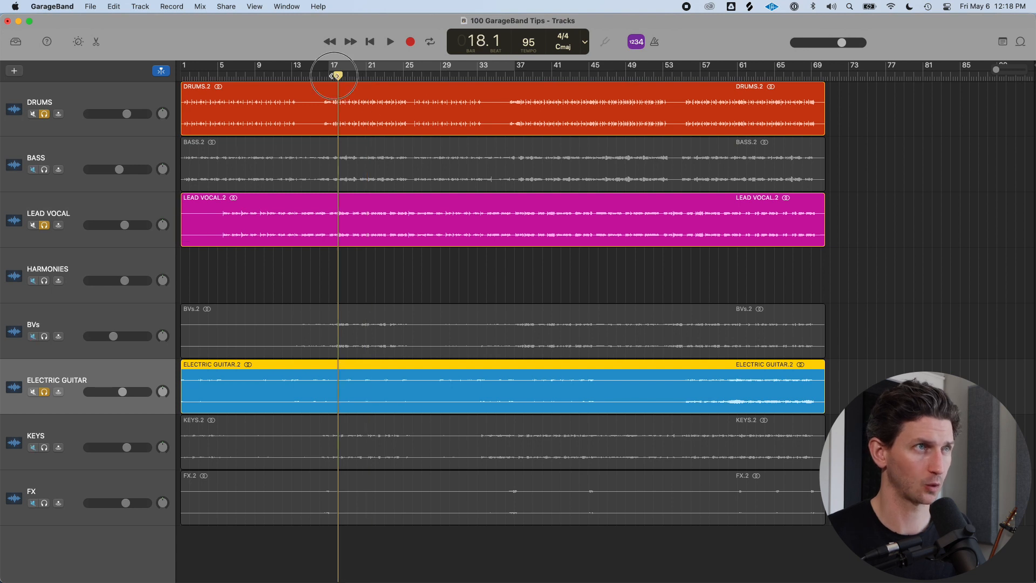
left_click(123, 102)
left_click(125, 213)
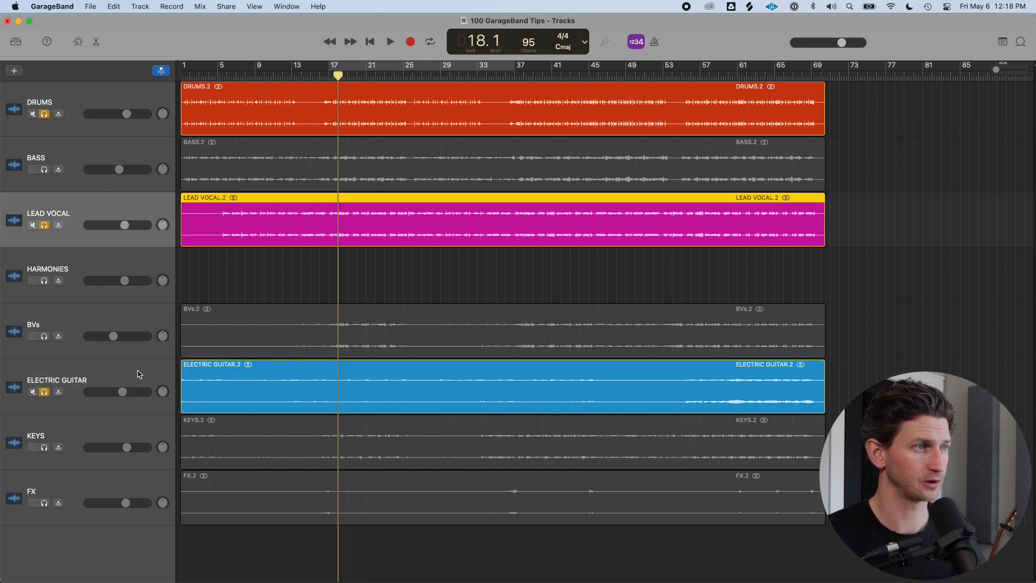
left_click(139, 373)
key("space")
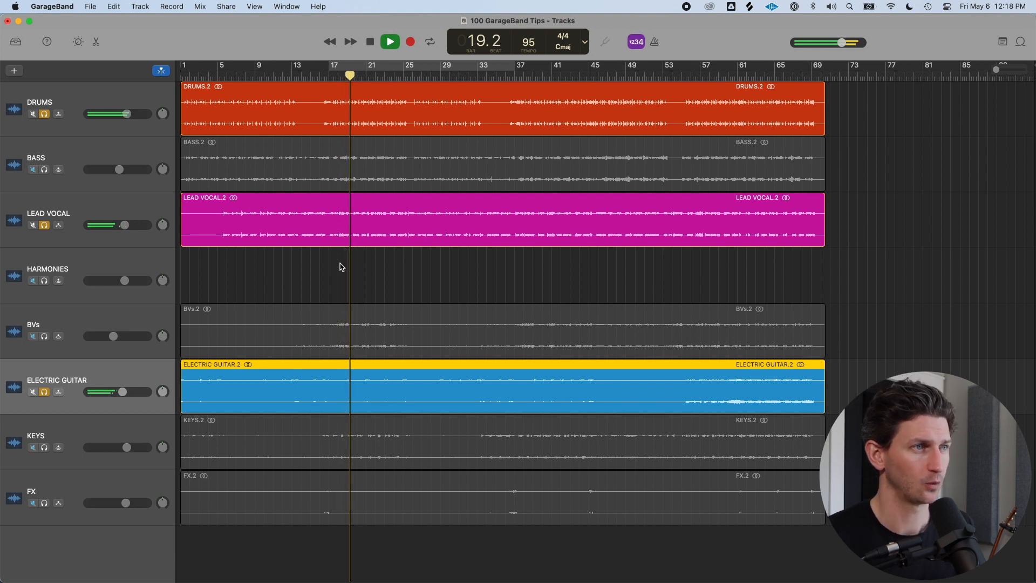
key("space")
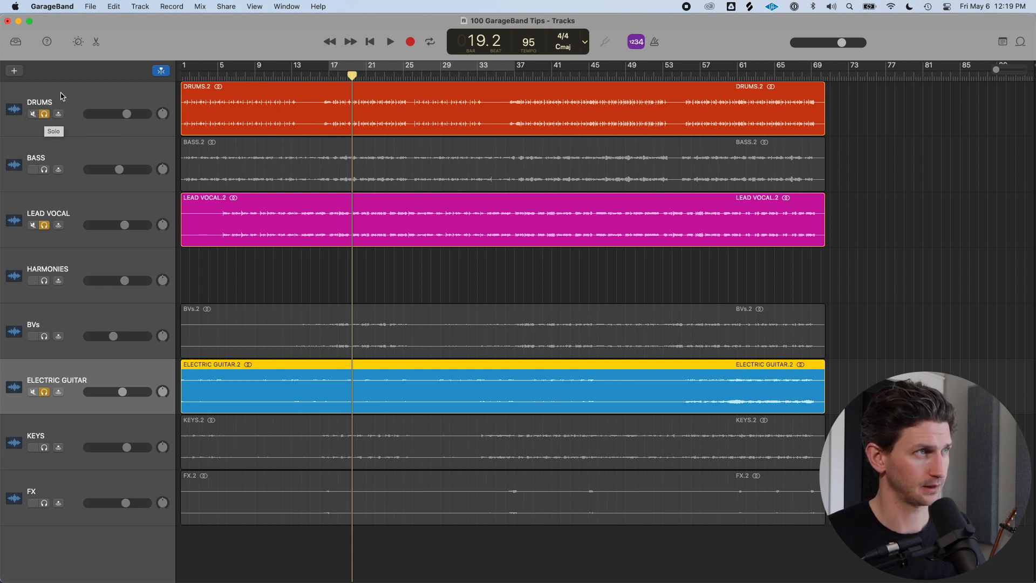
Unsolo the Drums, Lead Vocal and Electric Guitar tracks
left_click(63, 96)
key("s")
left_click(92, 221)
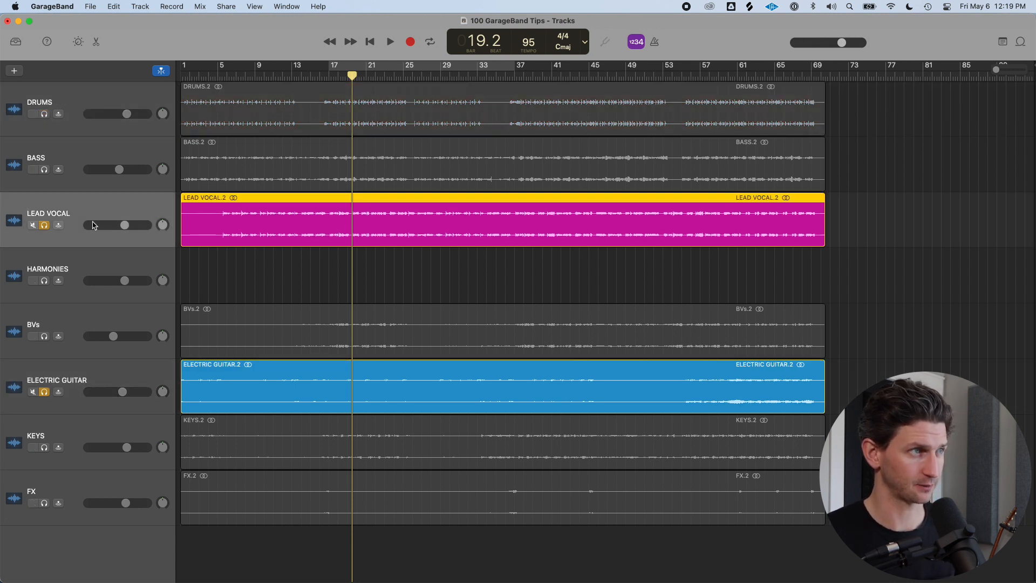
left_click(120, 374)
key("s")
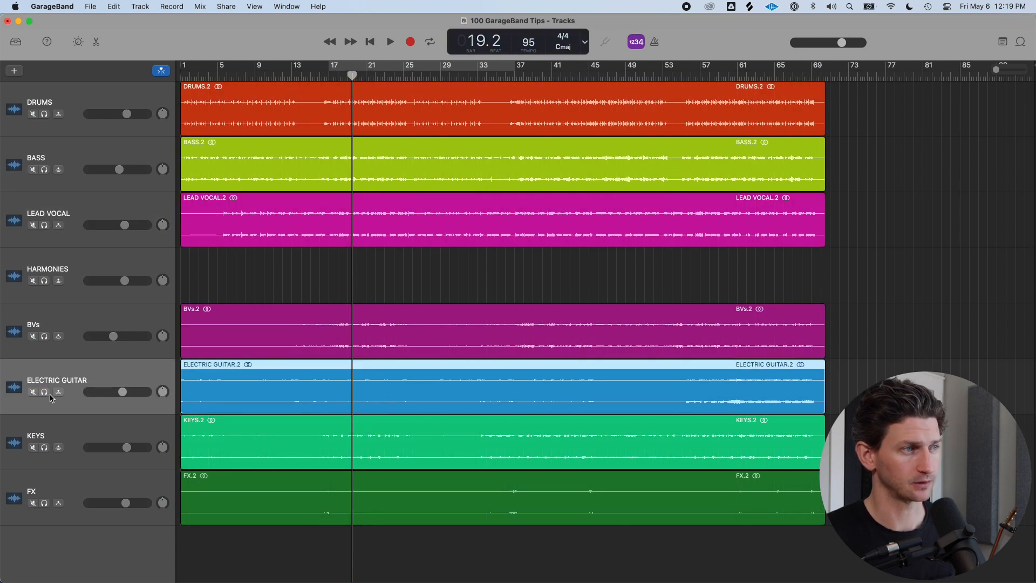
Solo the Electric Guitar, Lead Vocal and Drums tracks again
key("s")
left_click(117, 211)
key("s")
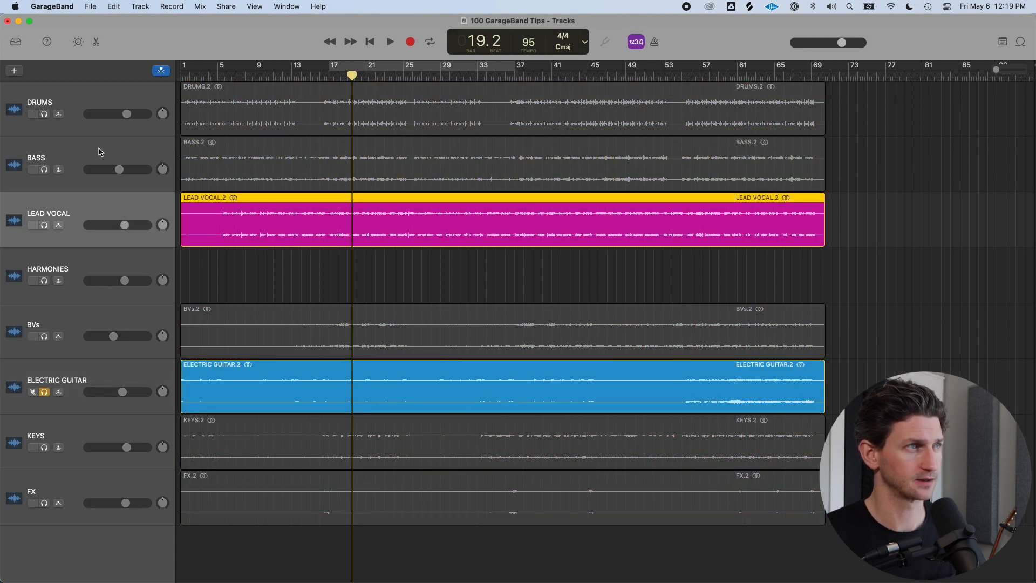
left_click(109, 97)
key("s")
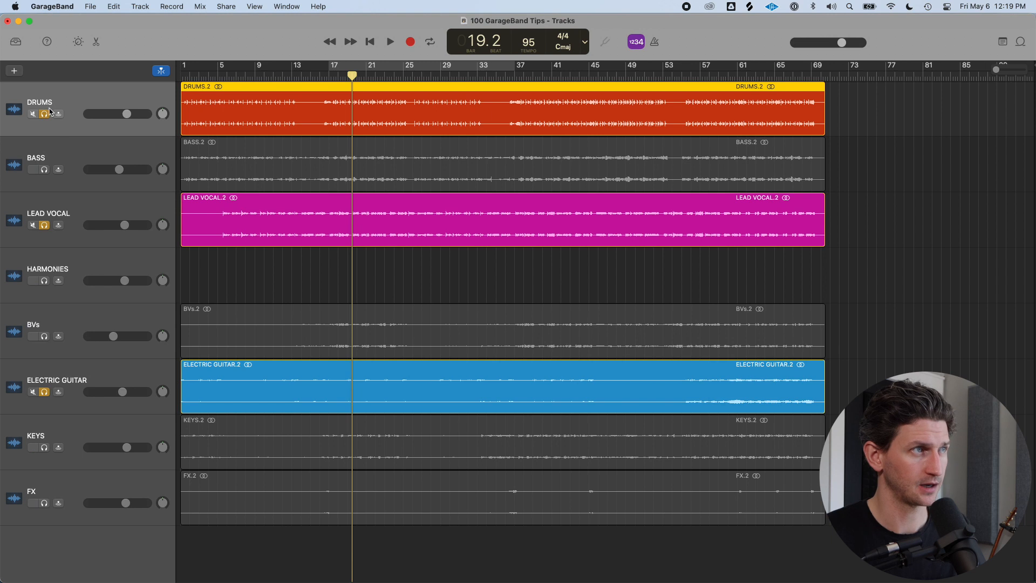
Switch off solo individually on the Drums, Lead Vocal and Electric Guitar tracks
left_click(45, 114)
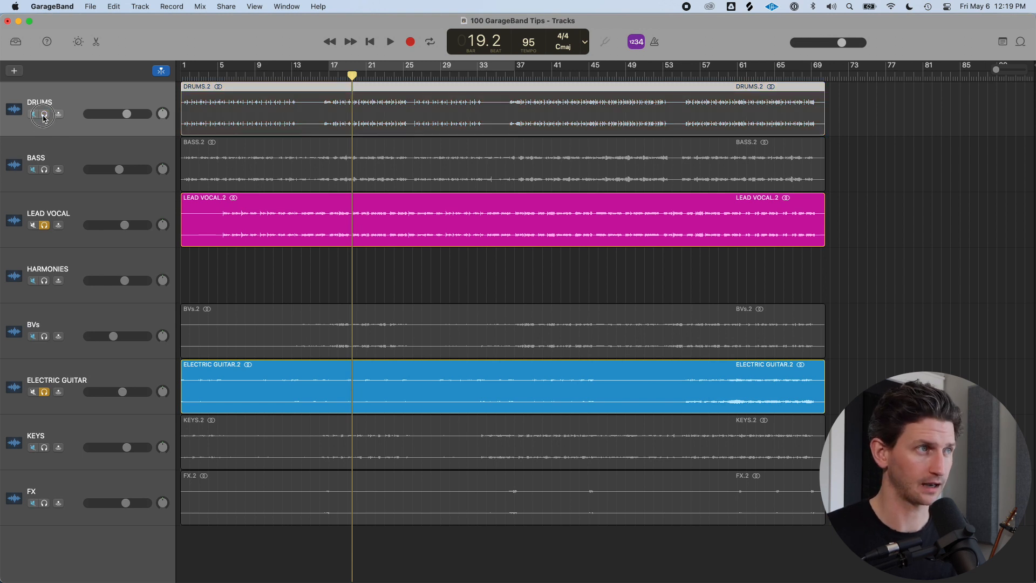
left_click(45, 225)
left_click(44, 391)
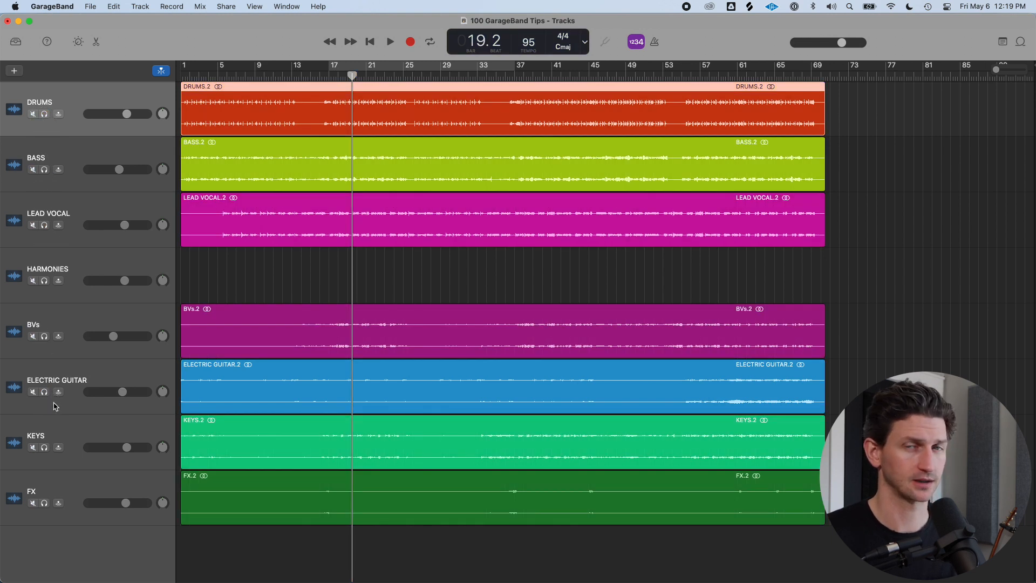
Mute the Drums, Lead Vocal and Bass tracks, move the playhead to bar 17, and play
left_click(33, 114)
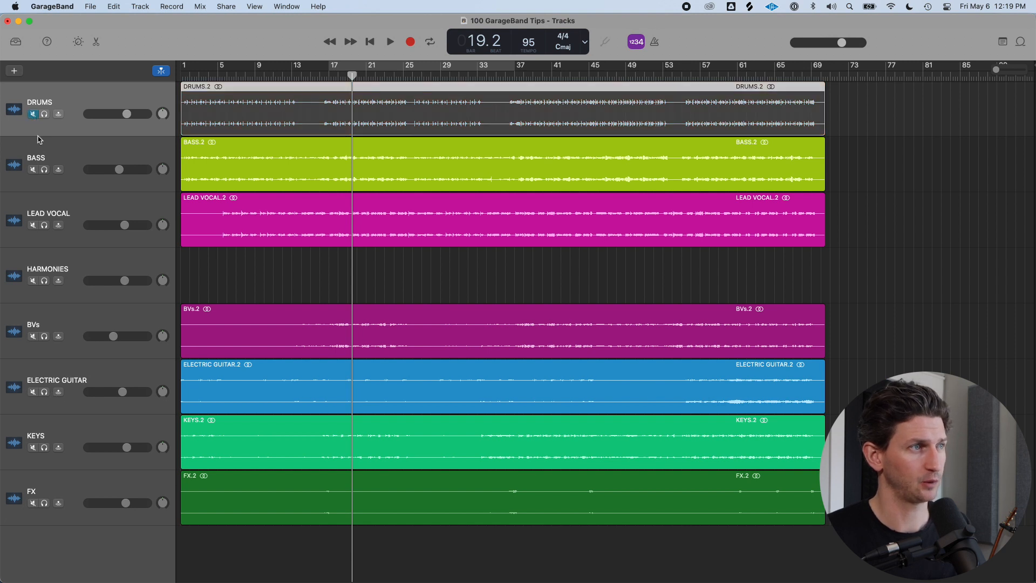
left_click(33, 225)
left_click(32, 169)
left_click(78, 150)
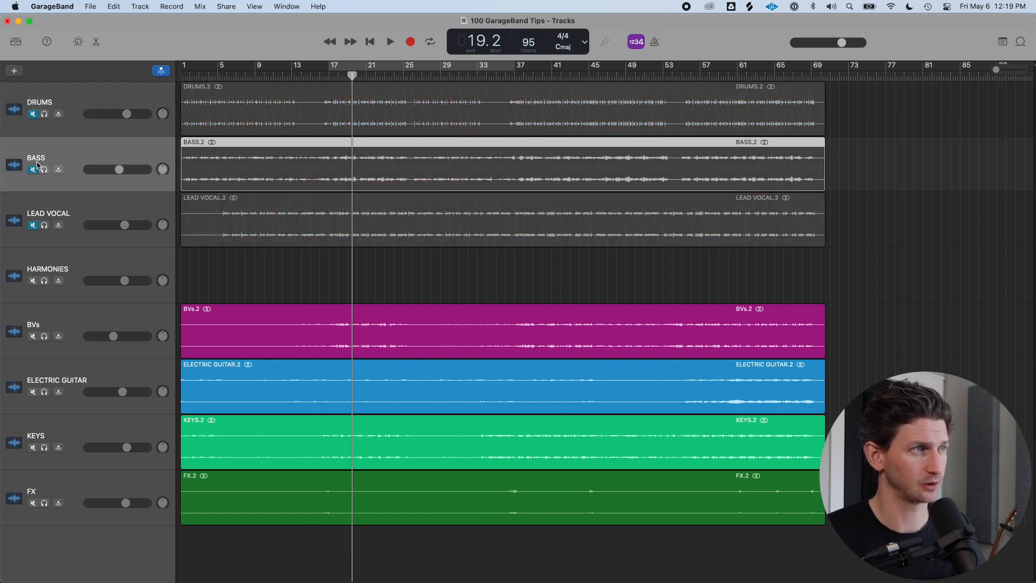
left_click(331, 76)
key("space")
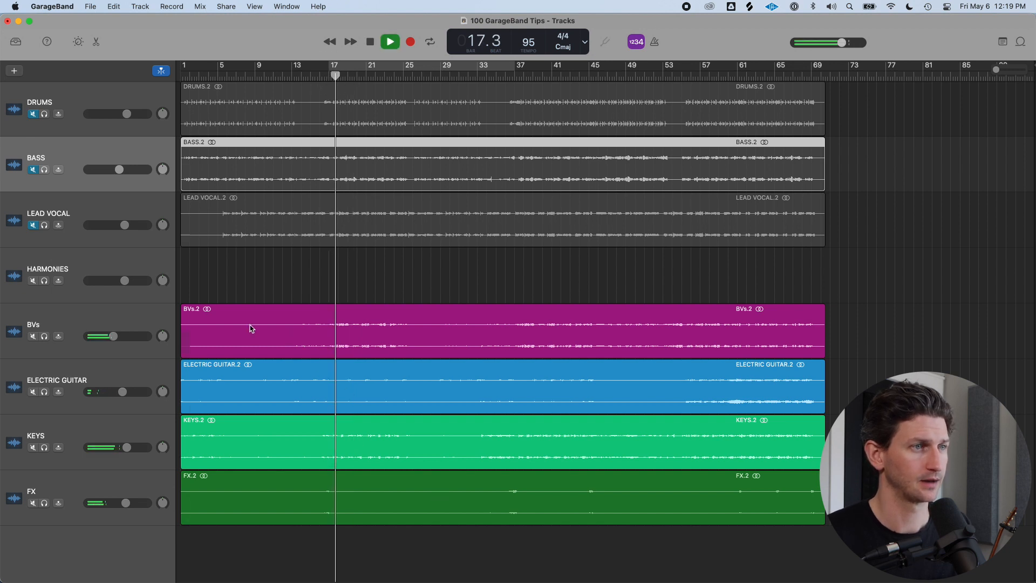
Unmute the Drums, Bass and Lead Vocal tracks together, then mute and unmute all tracks in one sweep each
left_click_drag(32, 114, 36, 207)
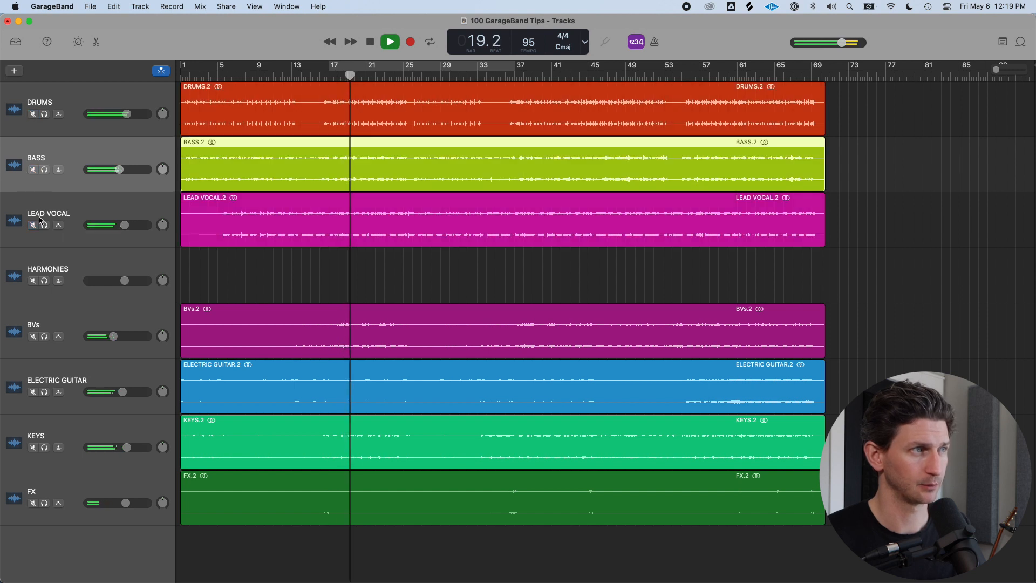
left_click_drag(32, 112, 36, 502)
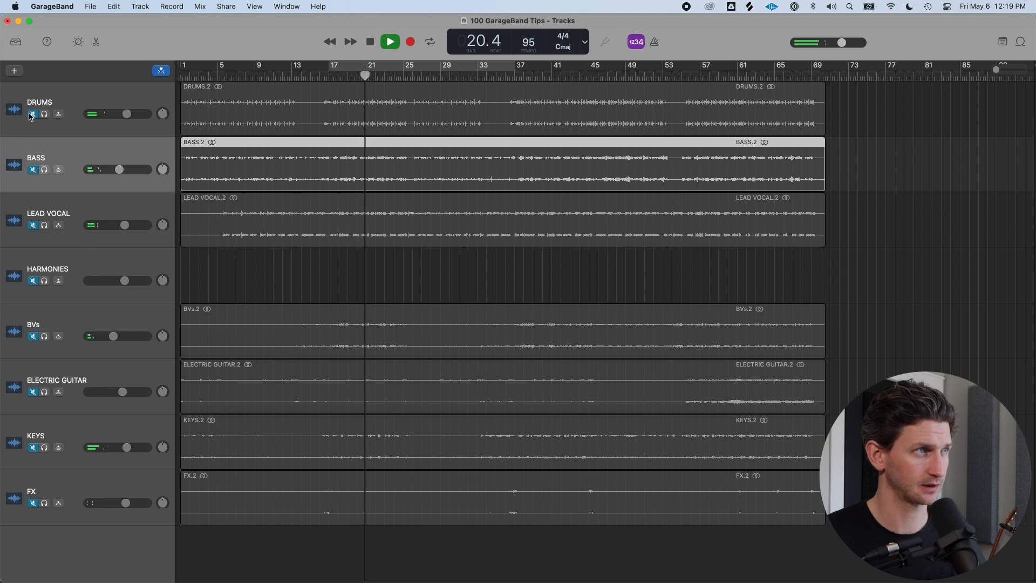
left_click_drag(34, 115, 36, 503)
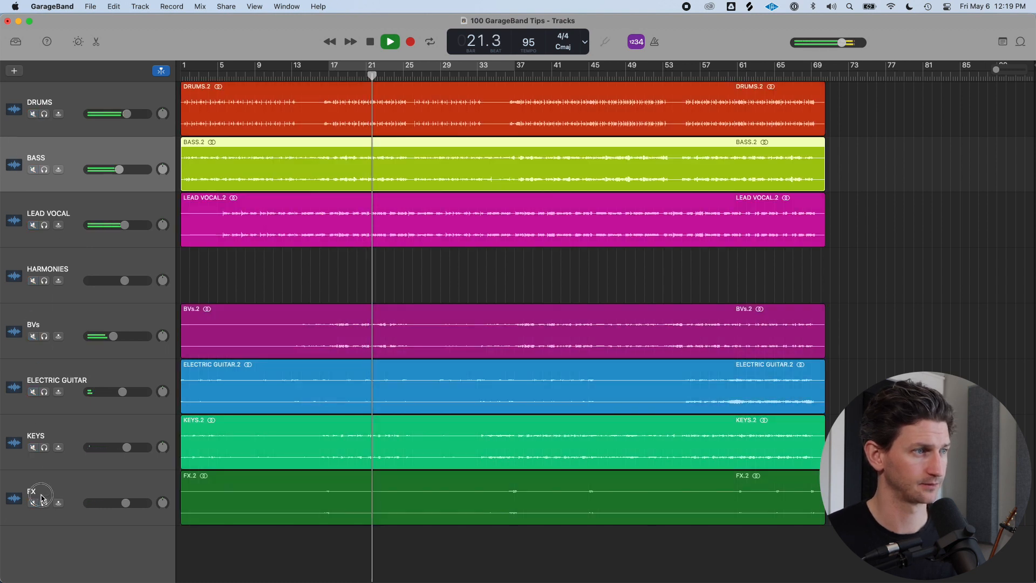
Solo the Drums through BVs tracks in one sweep during playback, then stop playback
left_click_drag(39, 116, 45, 336)
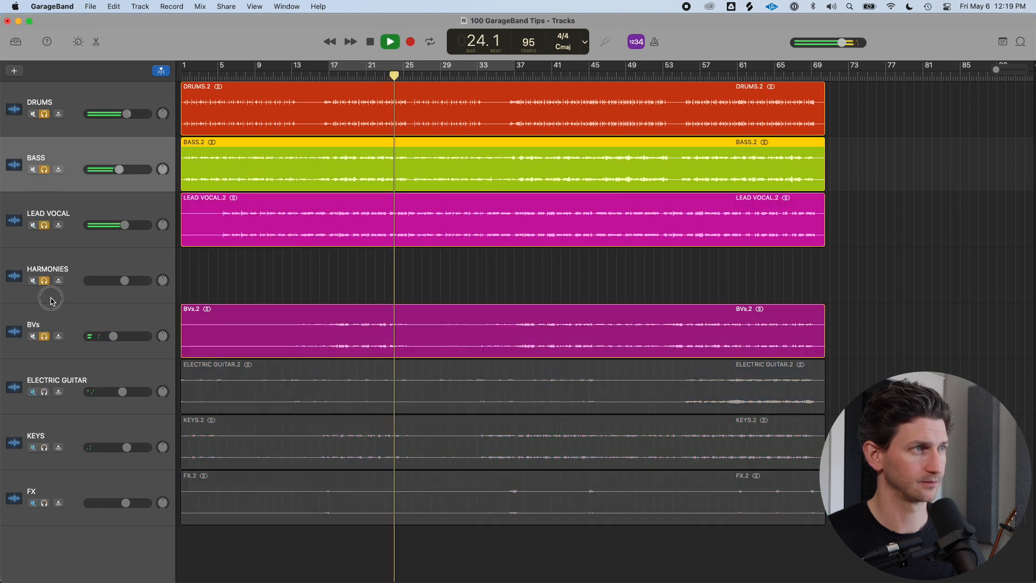
left_click_drag(44, 117, 52, 308)
key("space")
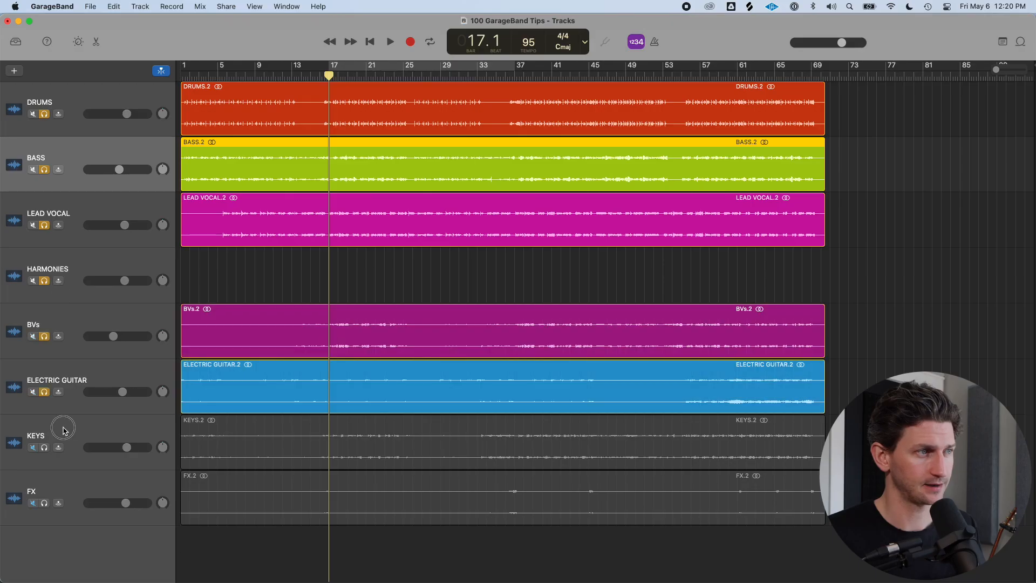
Solo the Keys and FX tracks too, then turn off every track's solo at once
left_click_drag(67, 430, 70, 510)
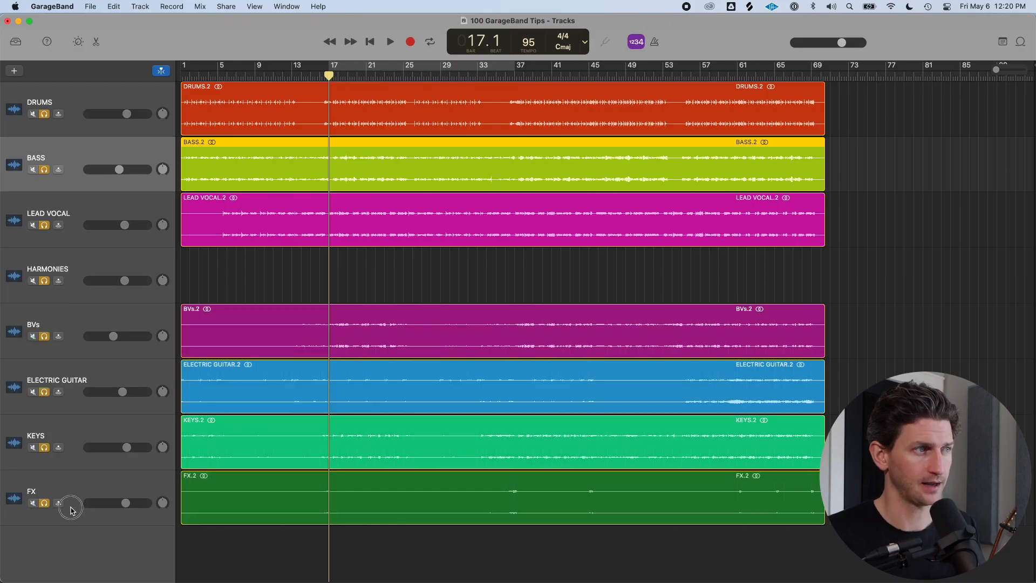
left_click(44, 113, "alt")
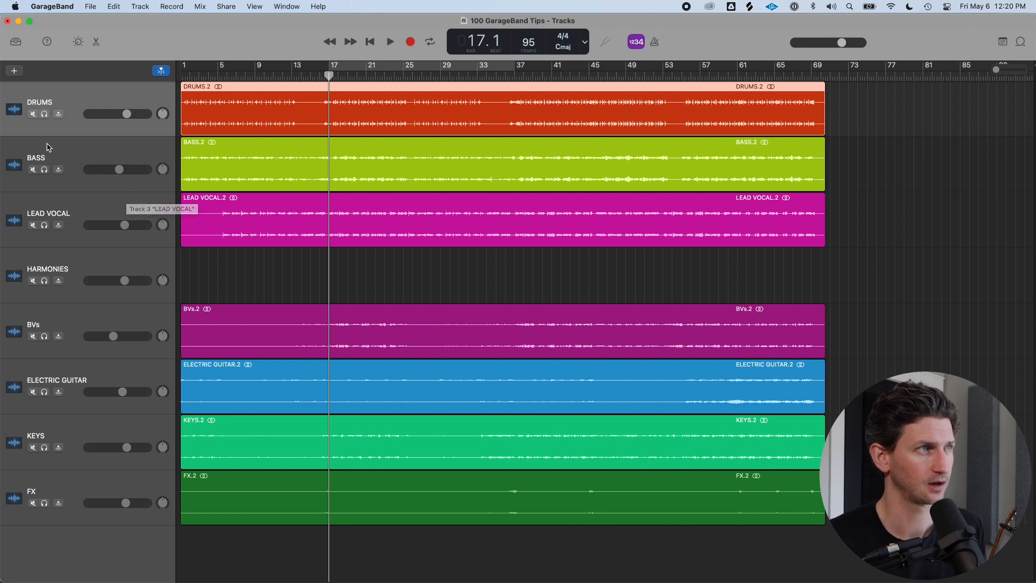
Solo the Drums, BVs, Lead Vocal and Keys tracks, then try to turn off all solos at once
left_click(44, 114)
left_click(45, 336)
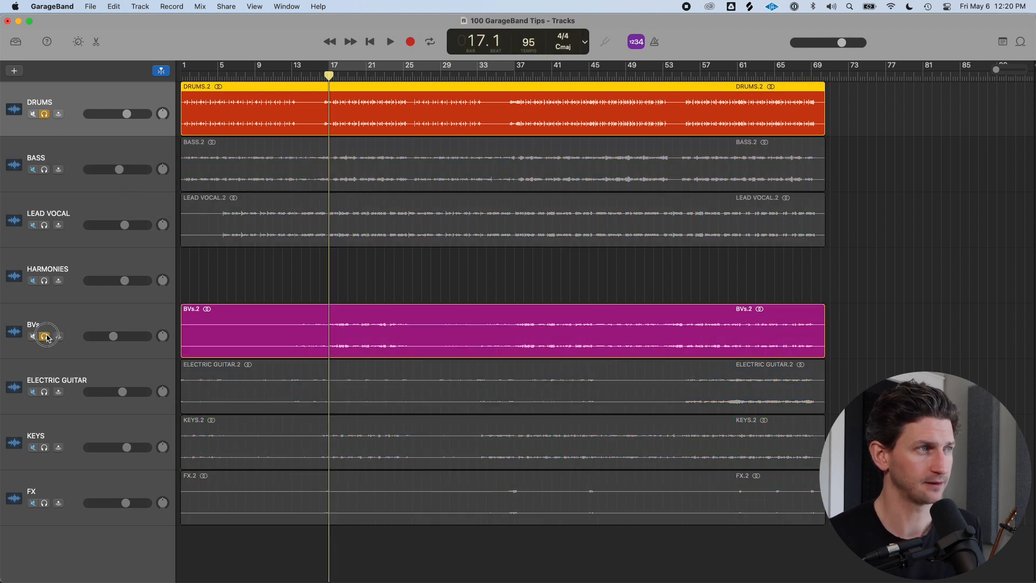
left_click(45, 226)
left_click(44, 448)
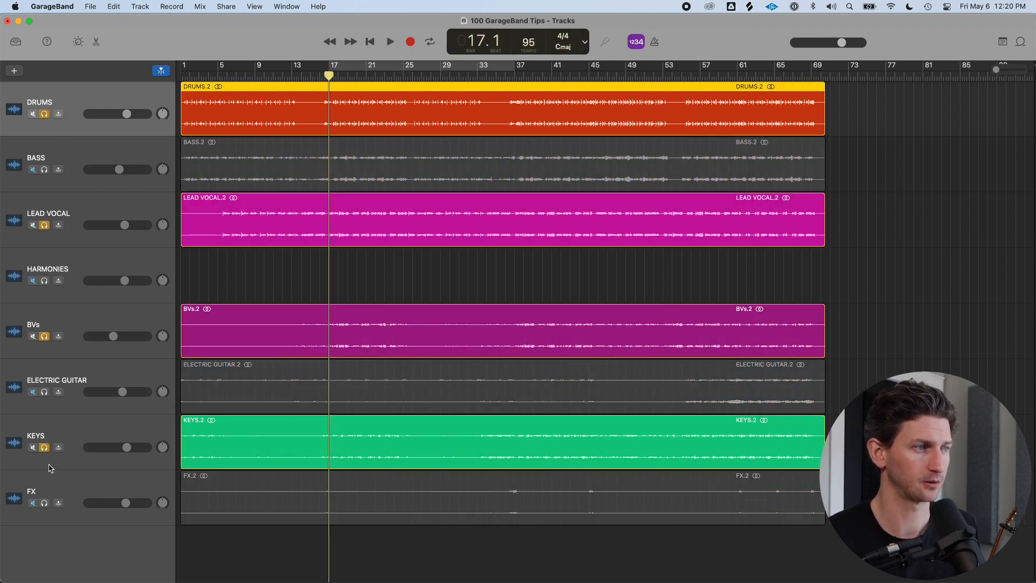
key("ctrl+alt+super+s")
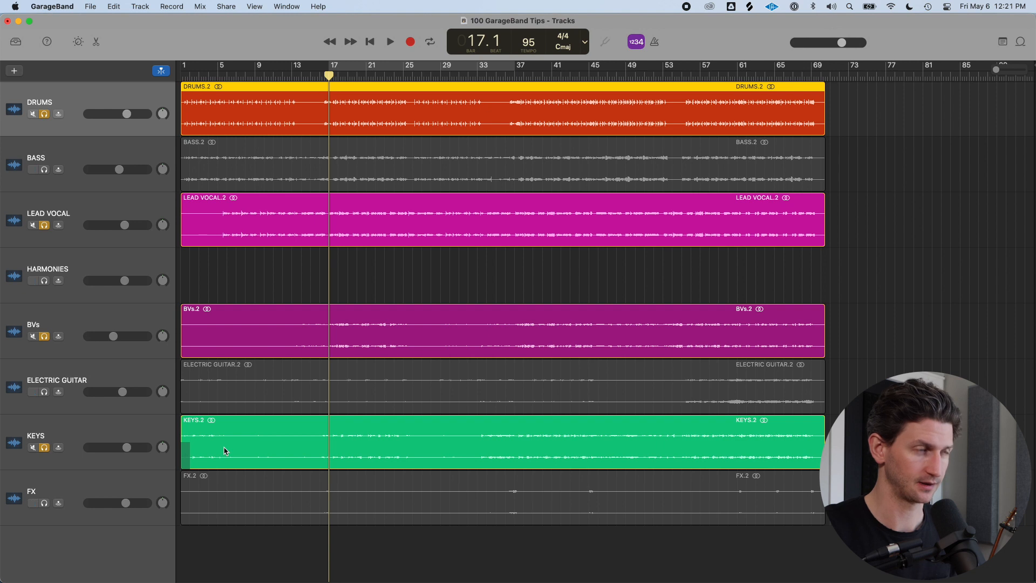
Turn off every track's solo at once, then restore the previous solos
key("ctrl+alt+super+s")
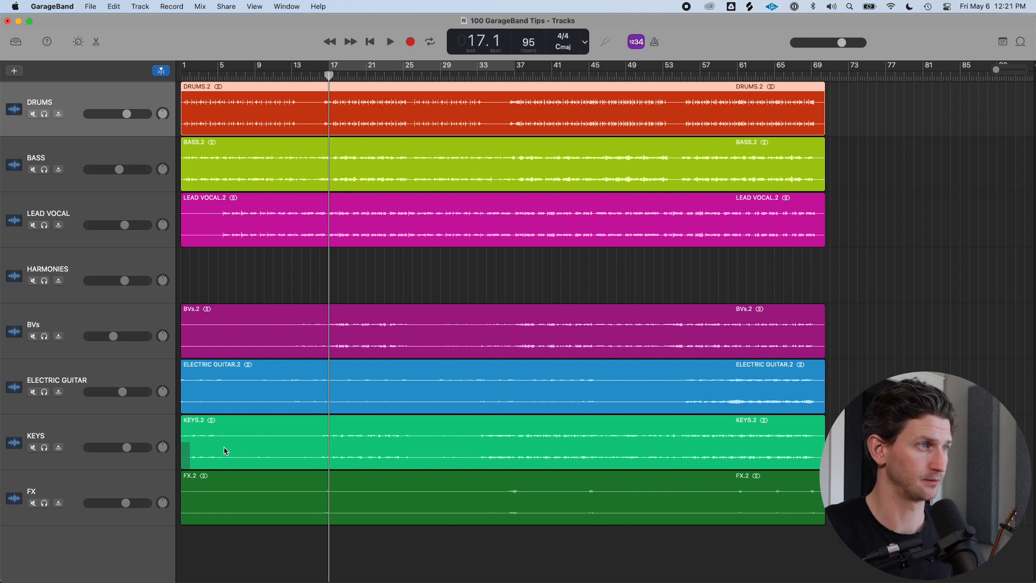
key("ctrl+alt+super+s")
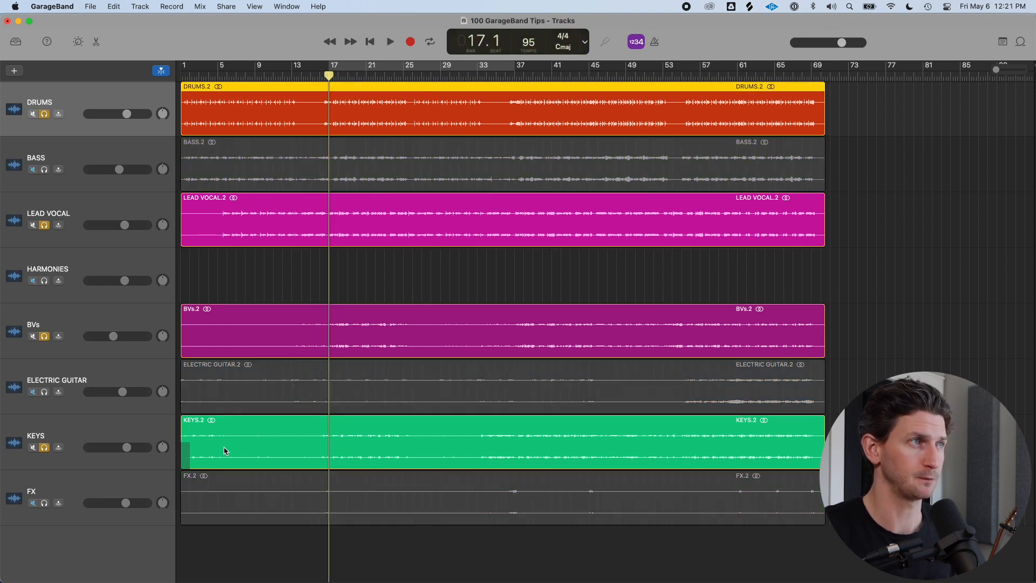
Play the song, clear all track solos at once during playback, then stop playback
key("space")
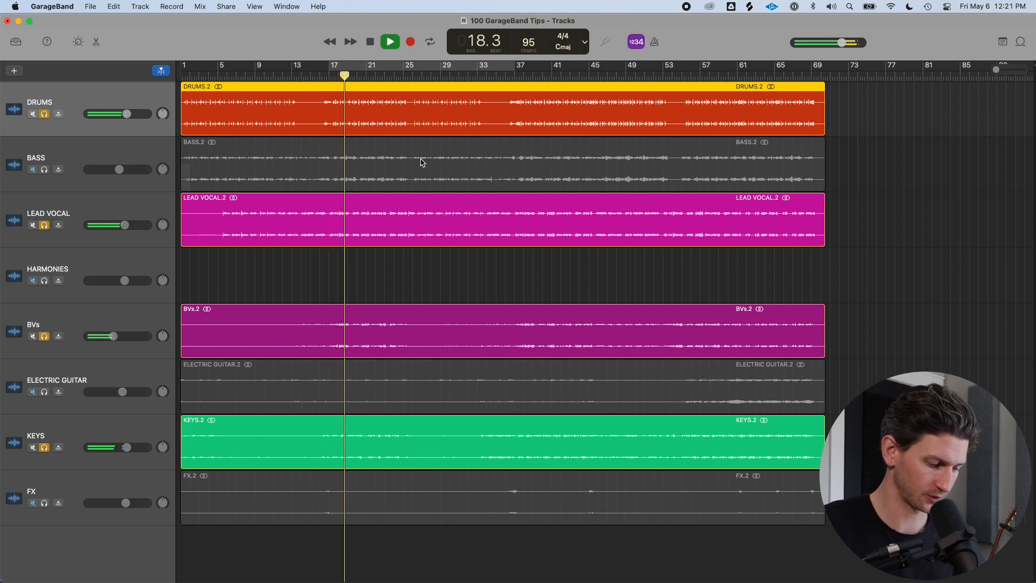
key("ctrl+alt+super+s")
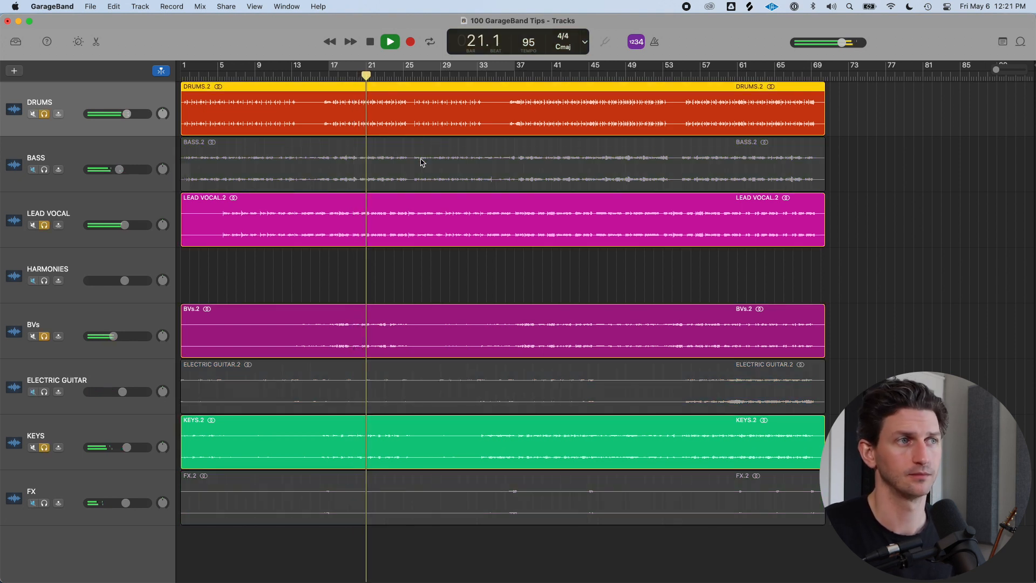
key("ctrl+alt+super+s")
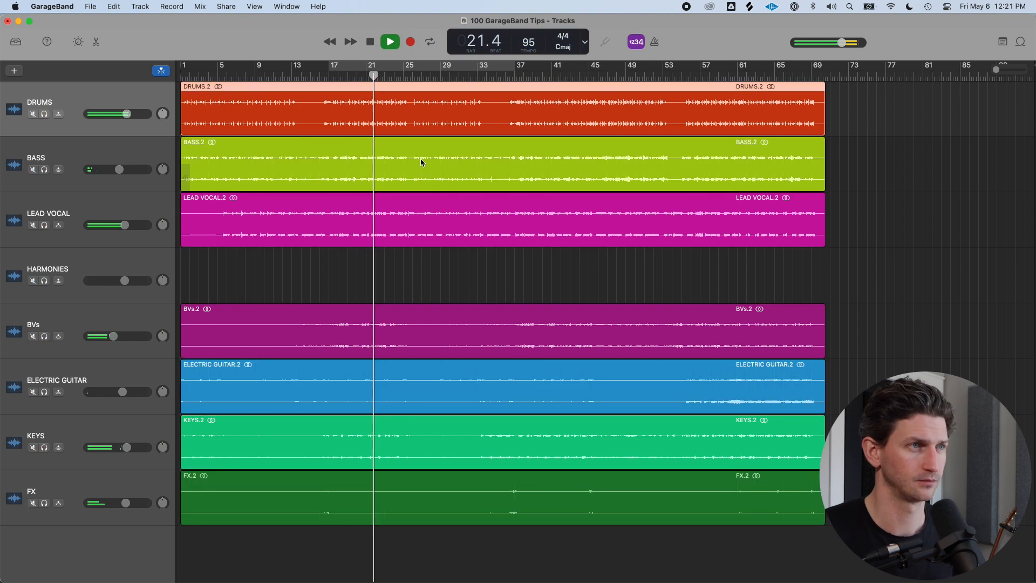
key("space")
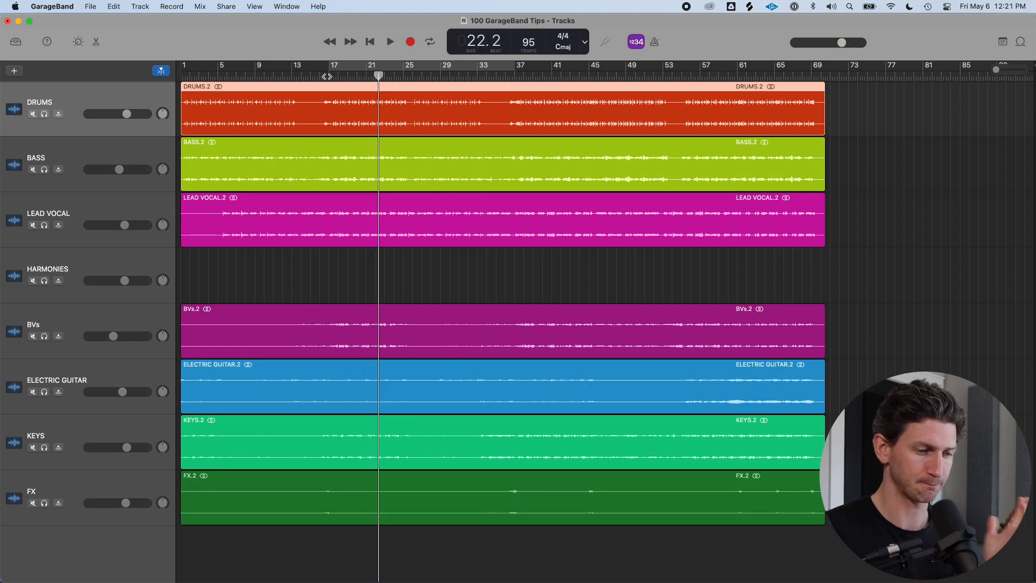
Toggle solo on the selected Drums track several times
key("s")
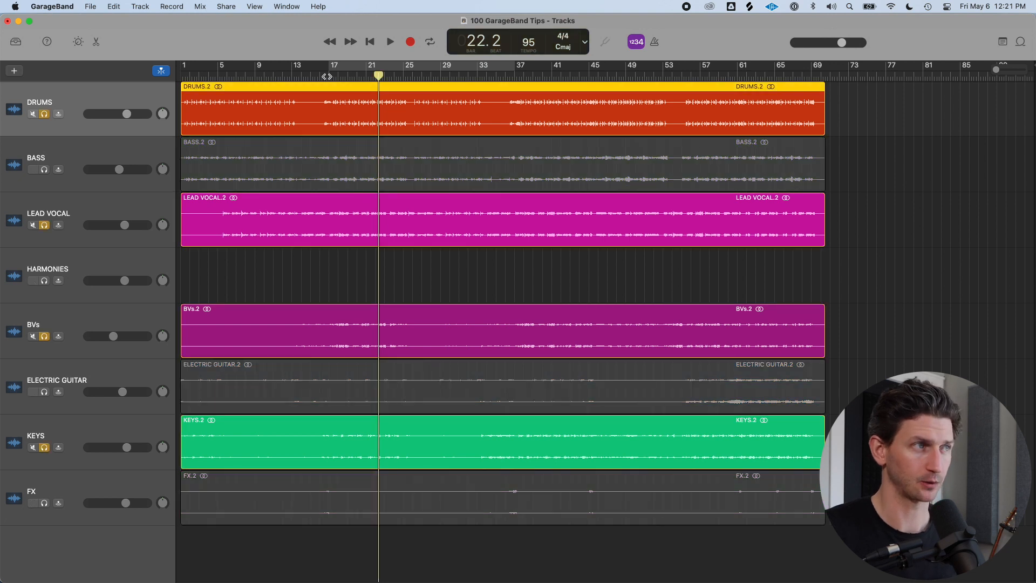
key("s")
key("s")
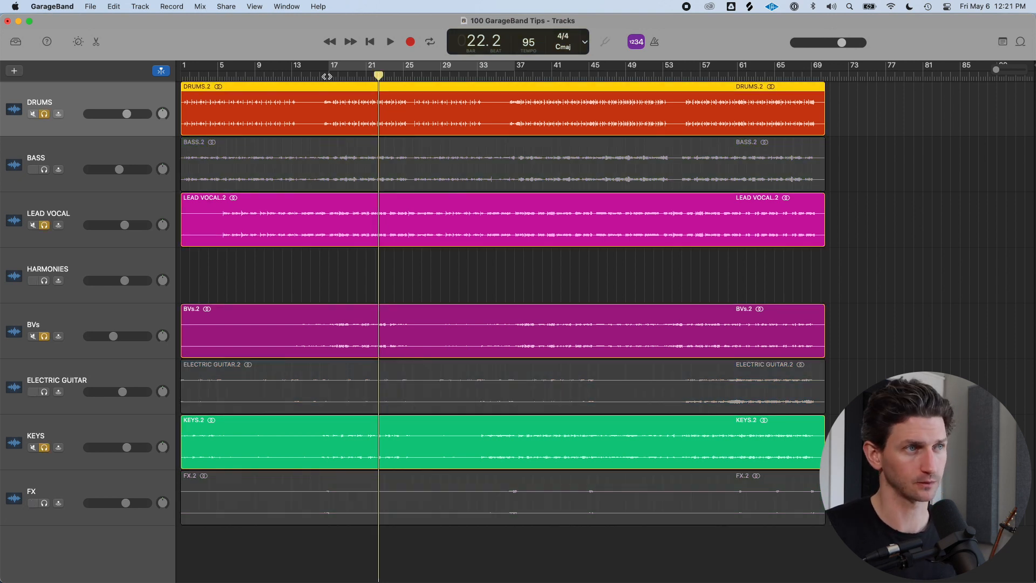
key("s")
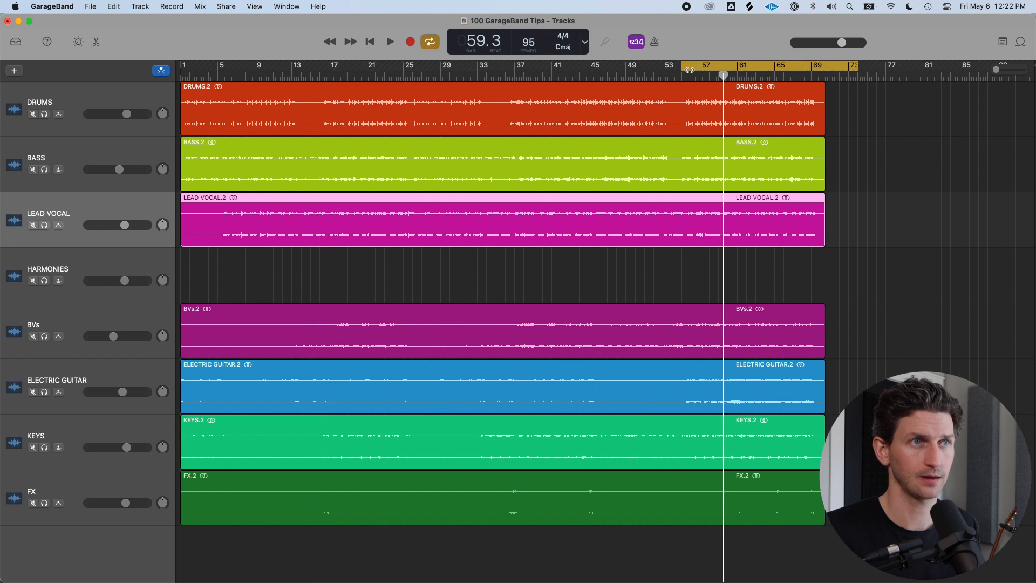
Split the Drums region at the playhead at bar 55
left_click(682, 75)
left_click_drag(684, 102, 574, 104)
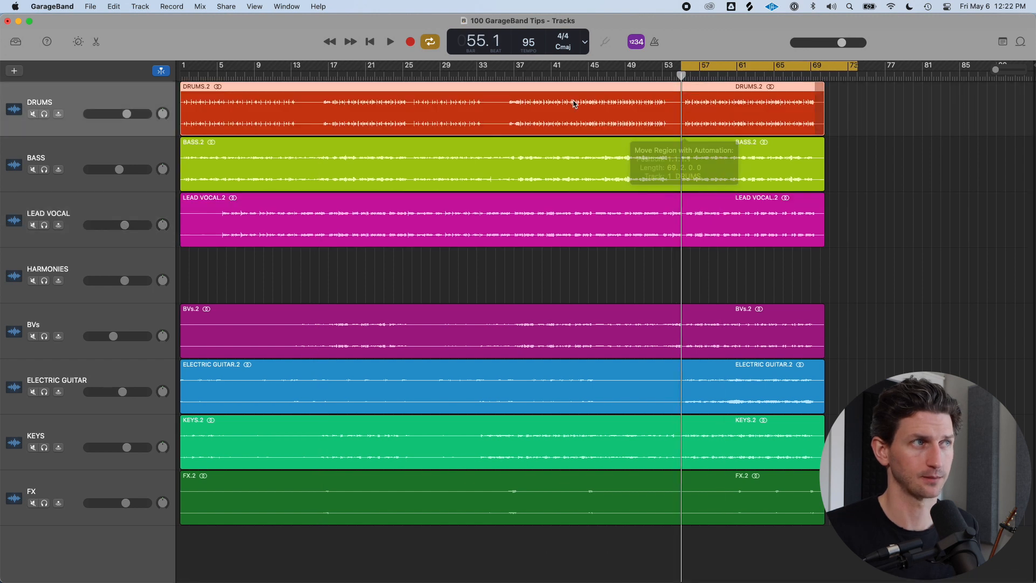
right_click(683, 106)
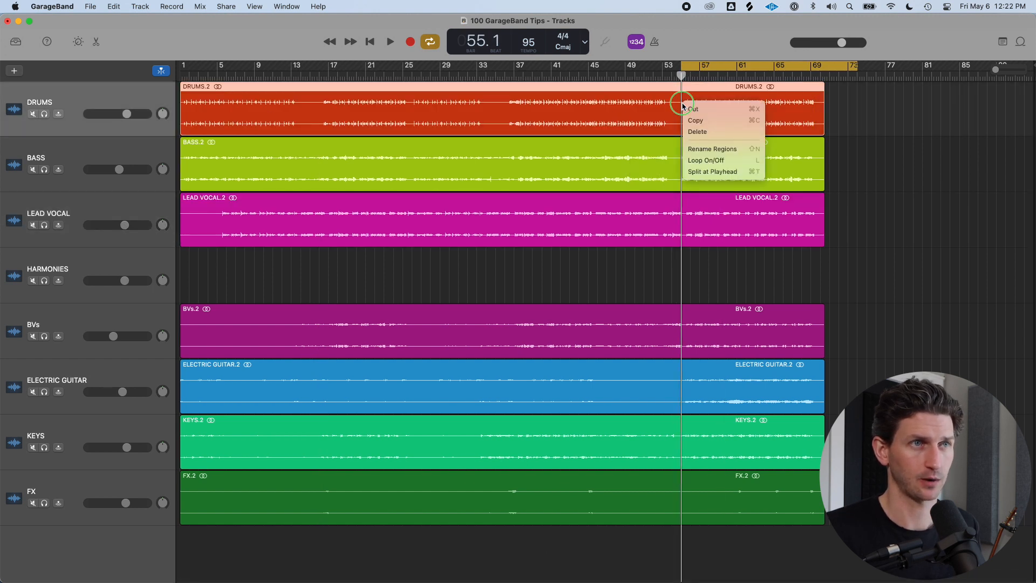
left_click(711, 171)
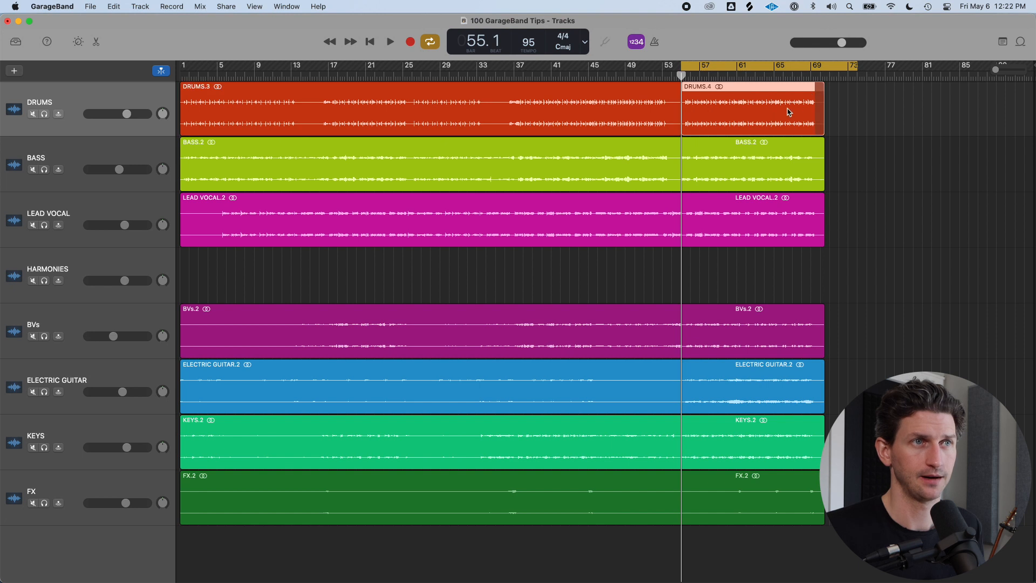
Select the second Drums region and toggle its looping on and off
left_click(659, 105)
left_click(759, 111)
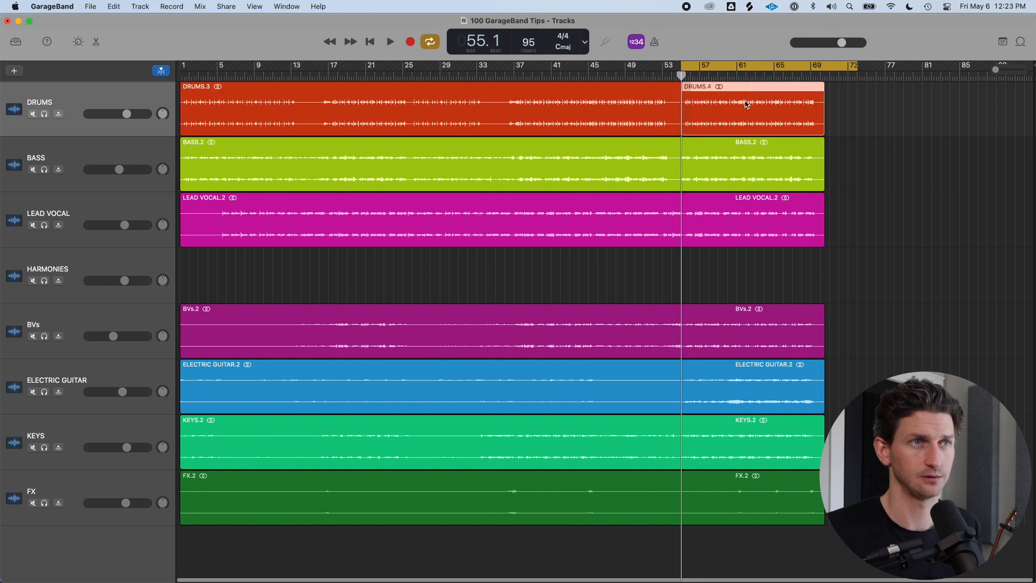
left_click_drag(823, 88, 766, 98)
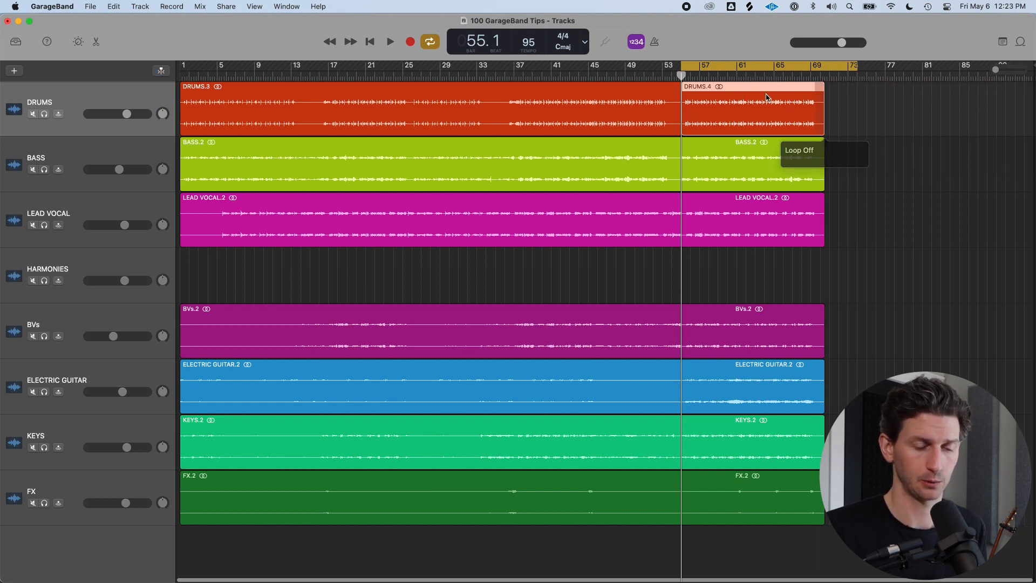
key("l")
key("l")
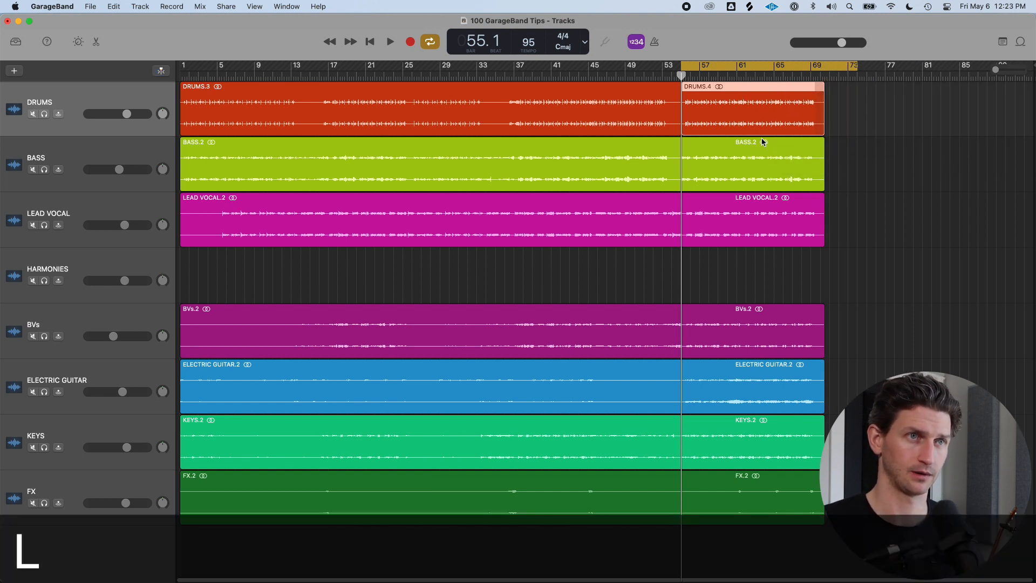
Turn looping on for the Bass and Lead Vocal regions, then turn it off again
left_click(762, 143)
key("l")
left_click(750, 215)
key("l")
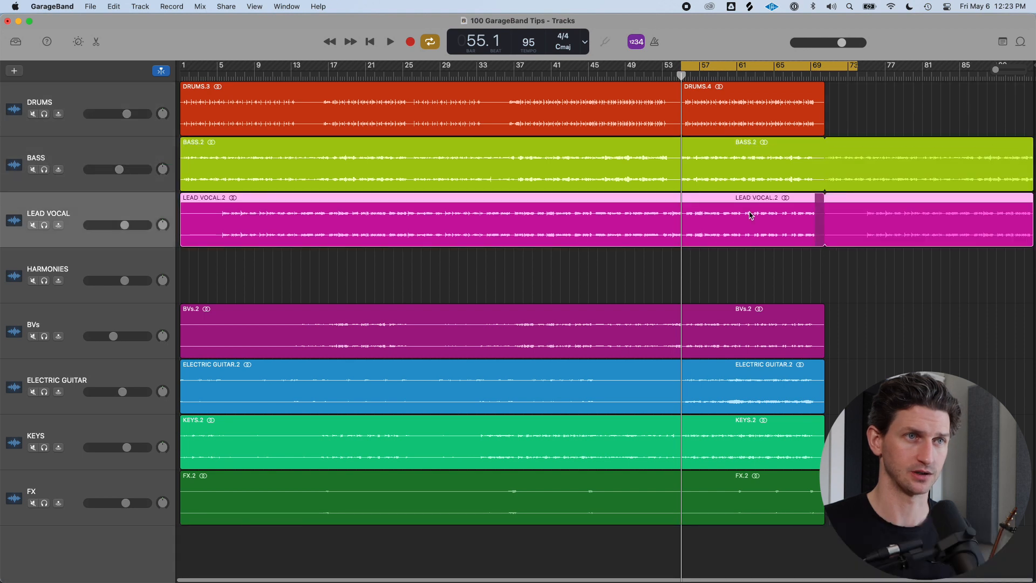
left_click(751, 157)
key("l")
left_click(750, 216)
key("l")
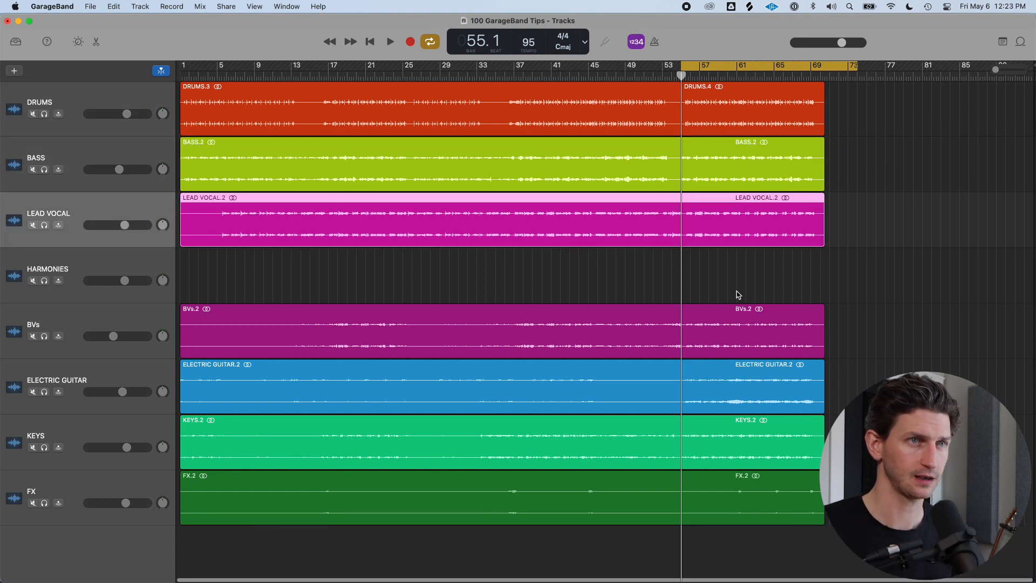
Select the regions on all tracks and toggle looping on and off for all of them
left_click_drag(801, 549, 716, 105)
key("l")
key("l")
key("l")
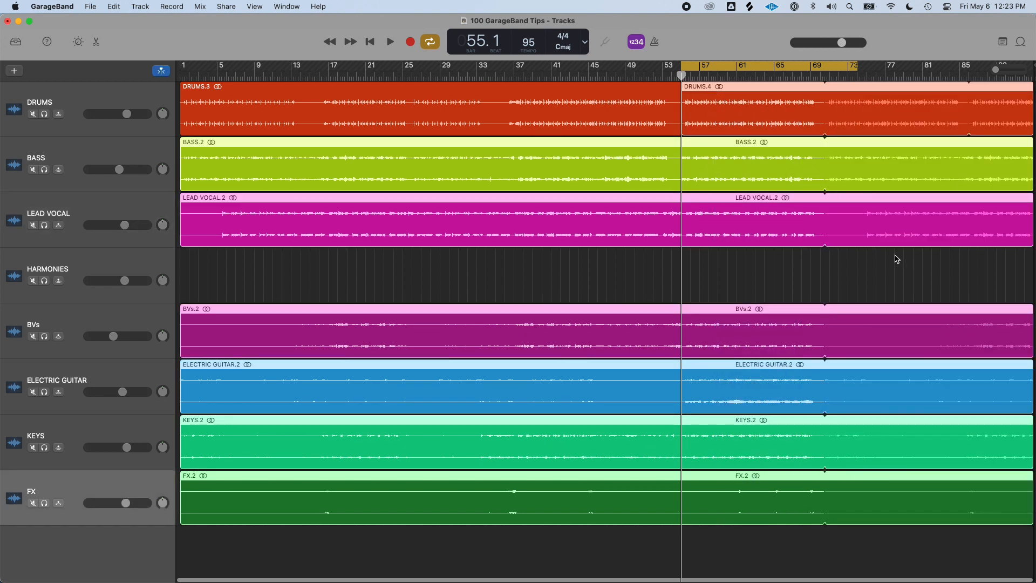
key("l")
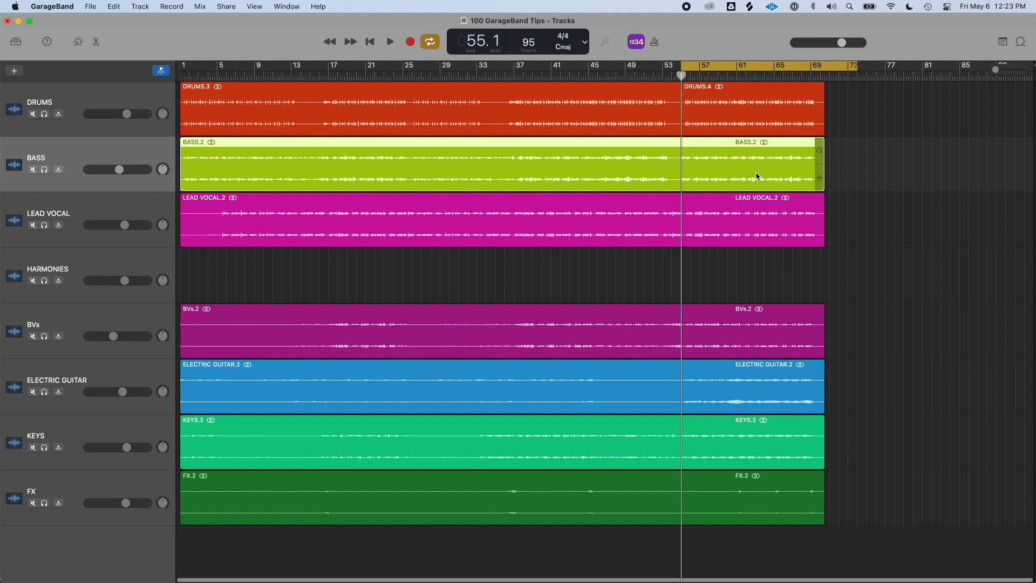
left_click_drag(826, 140, 991, 142)
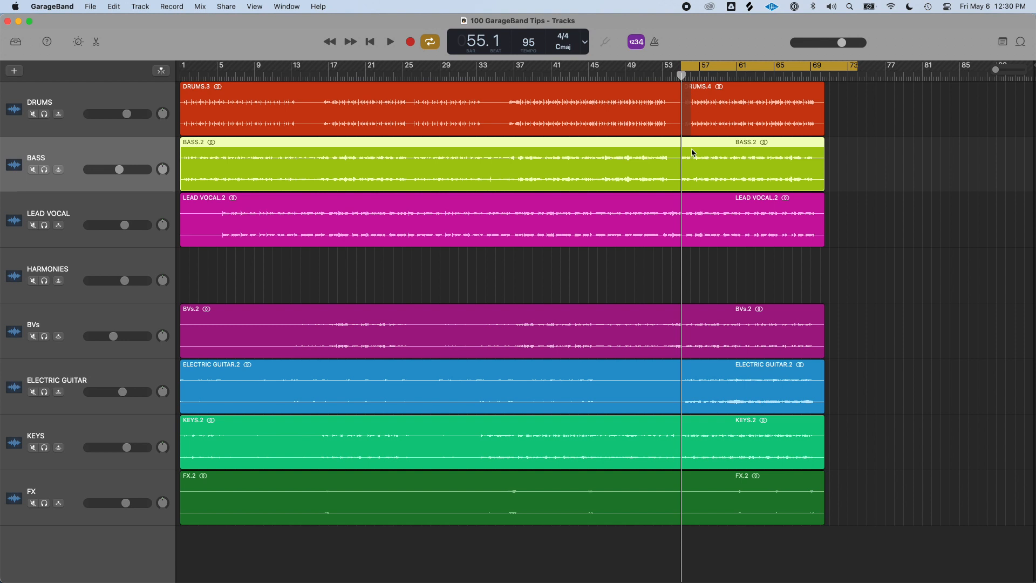
Turn off cycle mode, select all tracks' regions and split them at the playhead at bar 55
key("c")
left_click(856, 519)
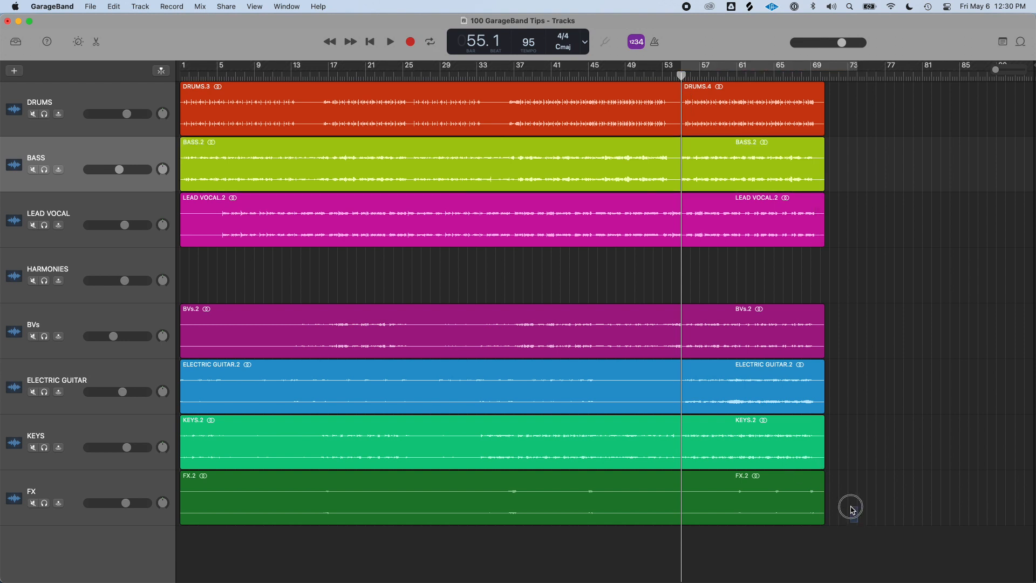
left_click_drag(856, 519, 697, 100)
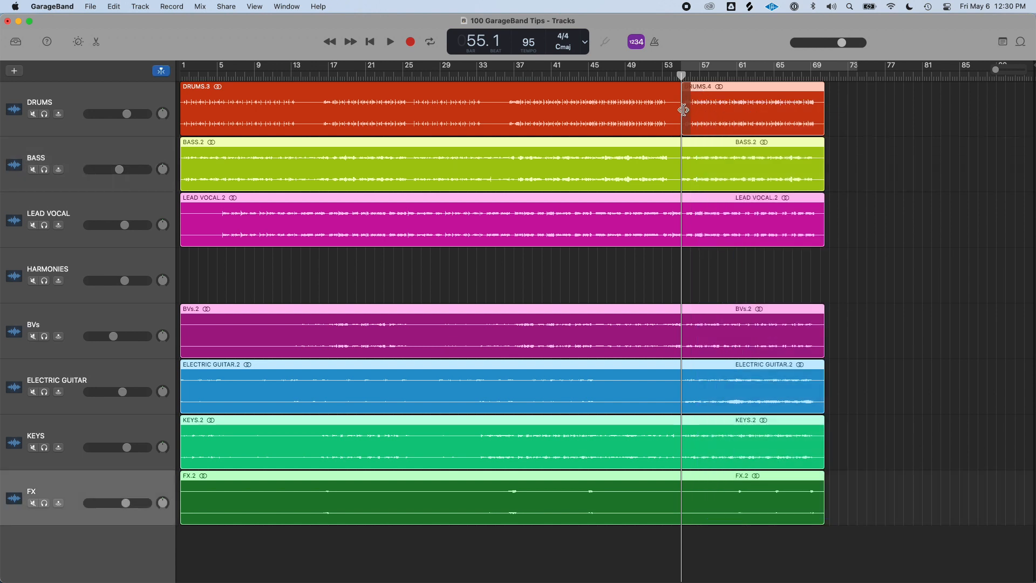
right_click(681, 155)
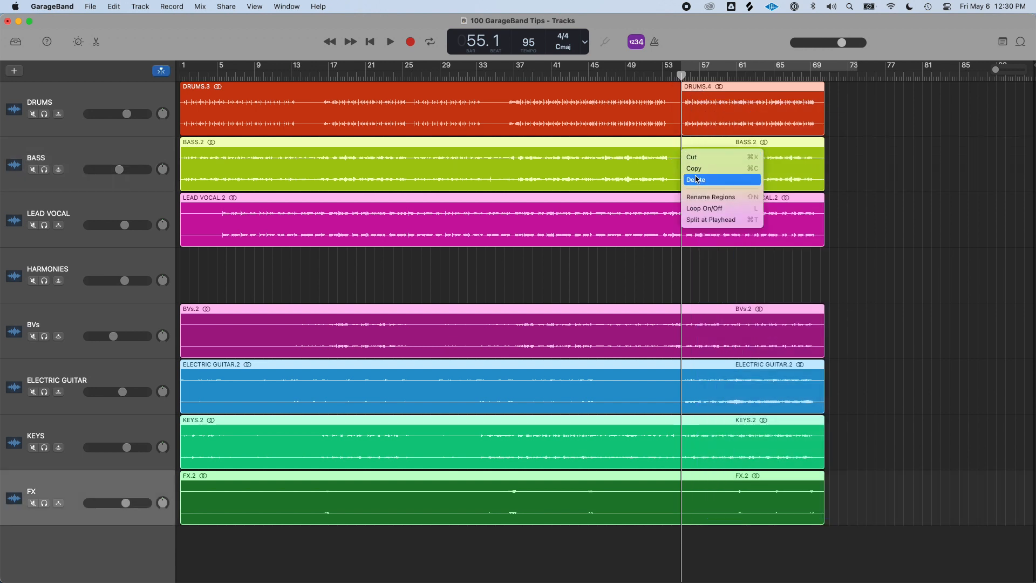
left_click(722, 221)
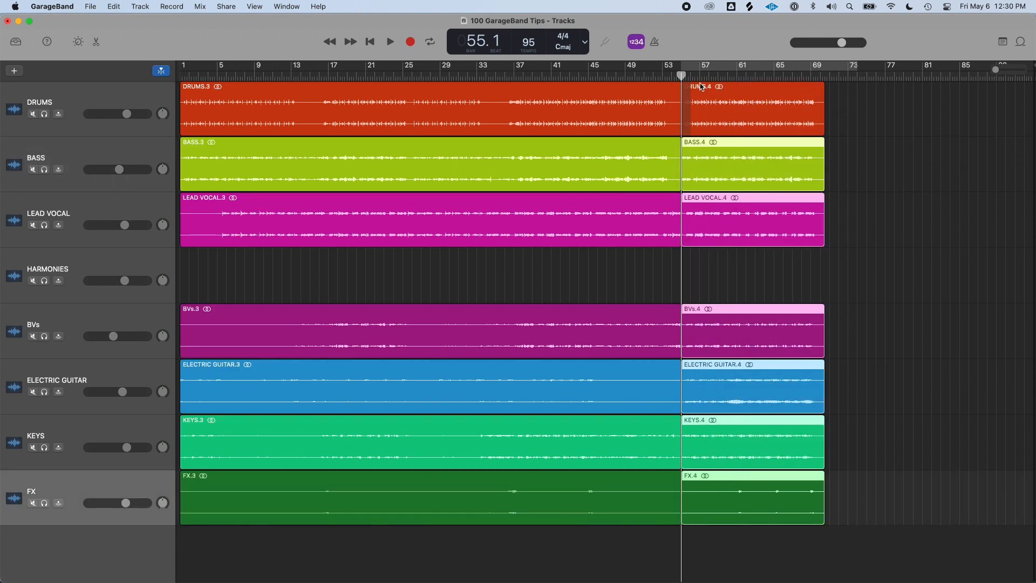
Split all regions at bar 69 and delete the short pieces after that point
left_click_drag(685, 79, 815, 76)
left_click_drag(878, 534, 810, 102)
right_click(806, 107)
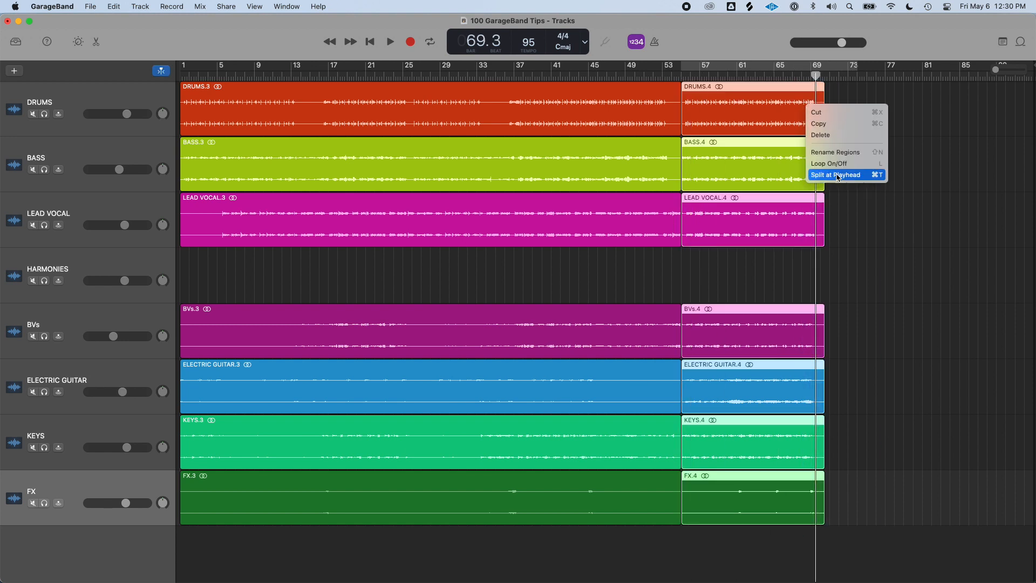
left_click(837, 176)
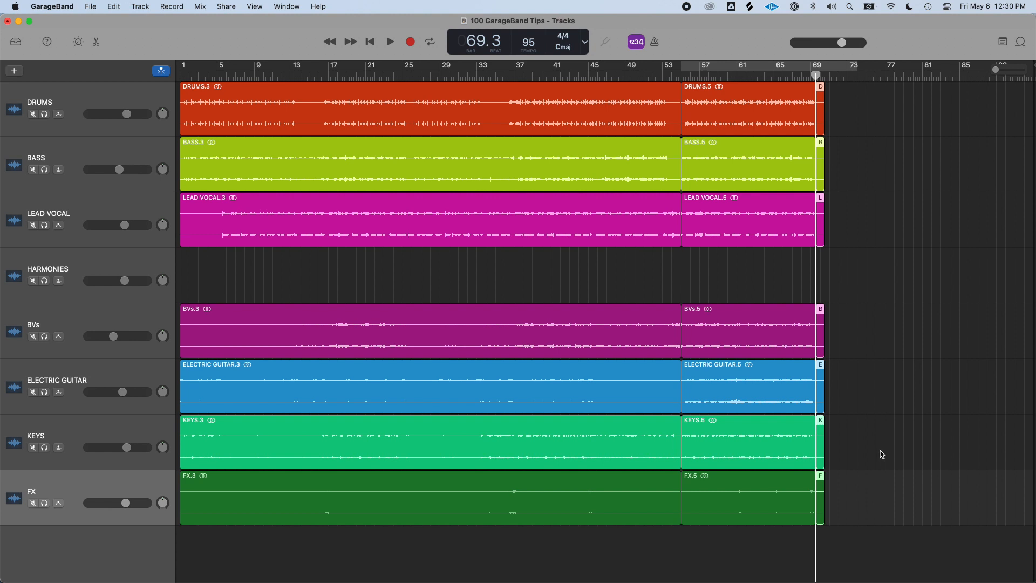
key("Delete")
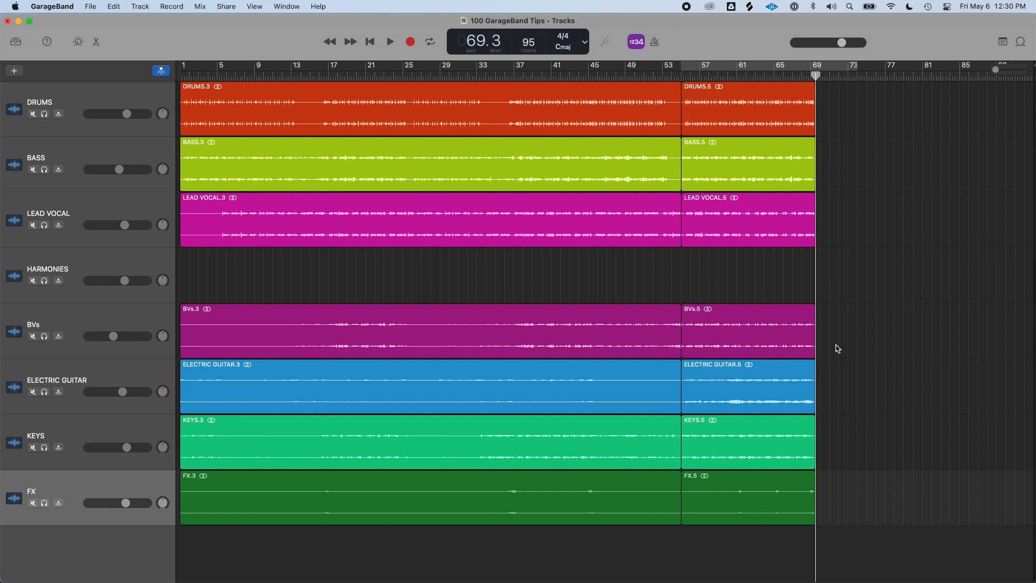
Copy the second Drums and Bass regions so the copies start at bar 69
left_click(737, 102)
left_click(739, 168)
left_click(745, 224)
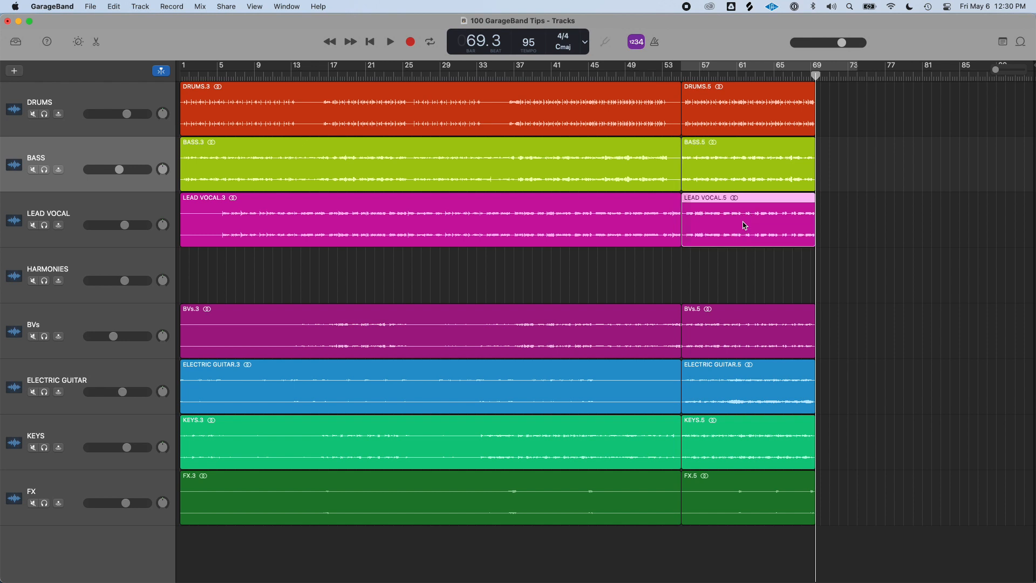
left_click(739, 107)
key("alt")
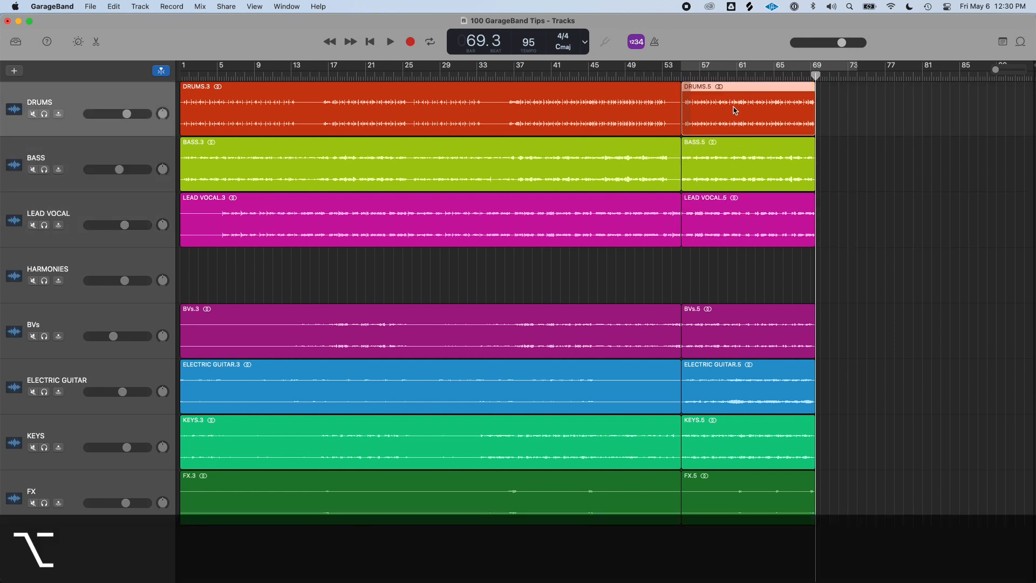
left_click_drag(732, 108, 862, 100)
left_click(759, 161)
left_click_drag(743, 167, 875, 164)
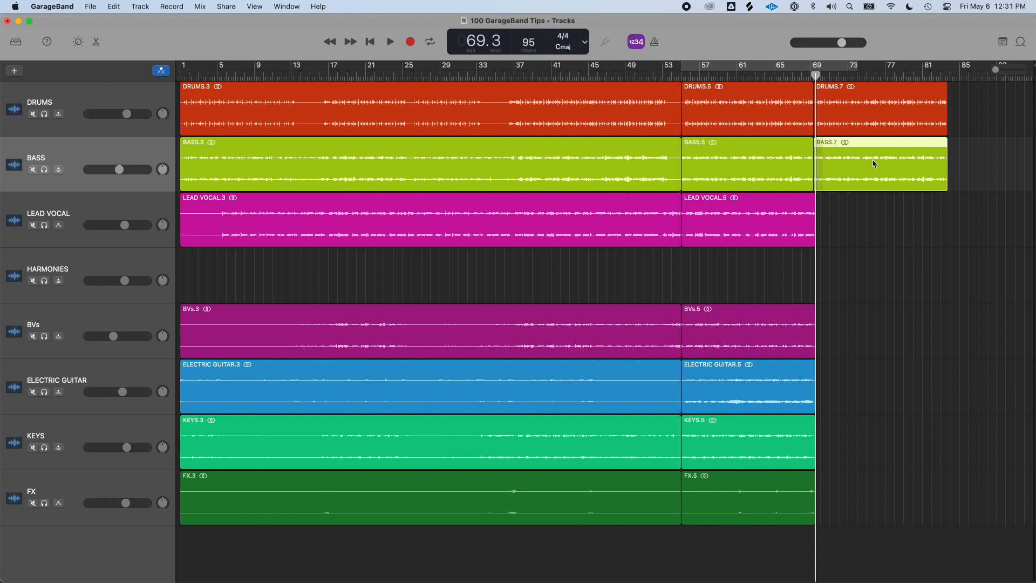
Copy the remaining tracks' second regions to bar 69, then select and delete all the copies
left_click(760, 484)
left_click_drag(758, 539, 744, 223)
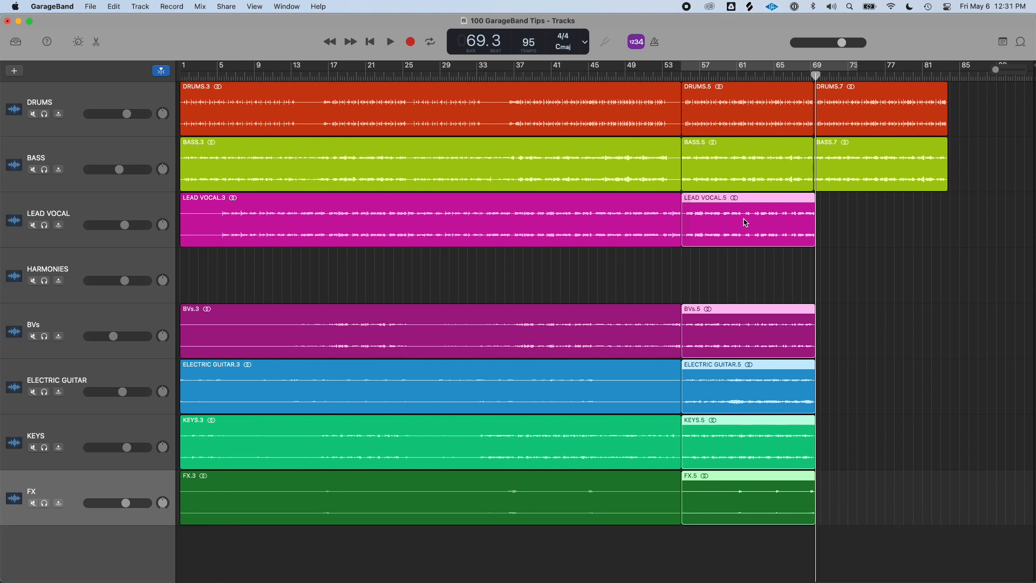
left_click_drag(724, 216, 858, 216)
left_click_drag(905, 552, 863, 104)
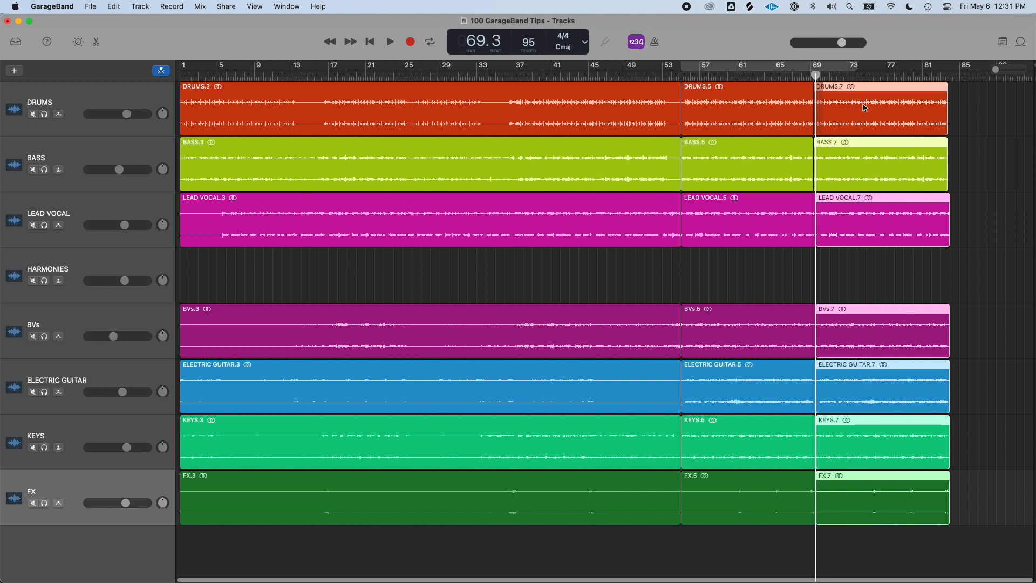
key("Delete")
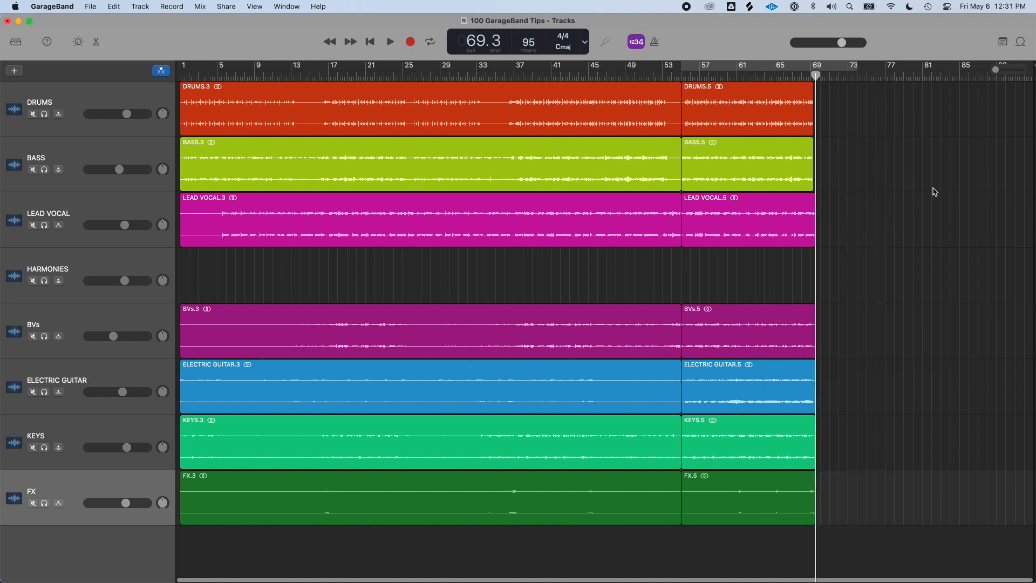
Paste a copy of the second Drums region after bar 69, then delete it
left_click(765, 122)
mouse_move(816, 77)
left_mouse_down()
mouse_move(833, 76)
mouse_move(821, 77)
left_mouse_up()
key("super+v")
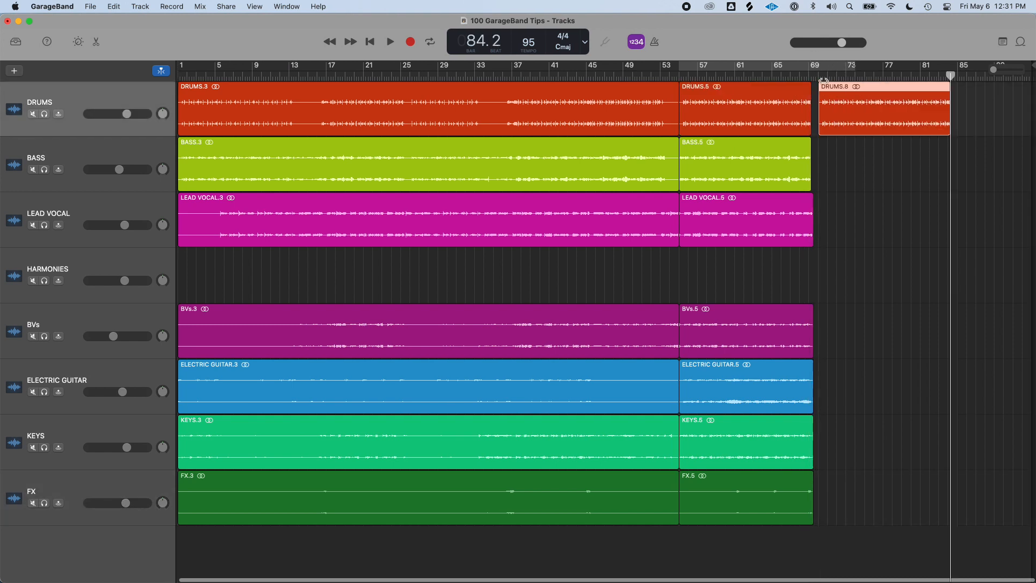
key("Delete")
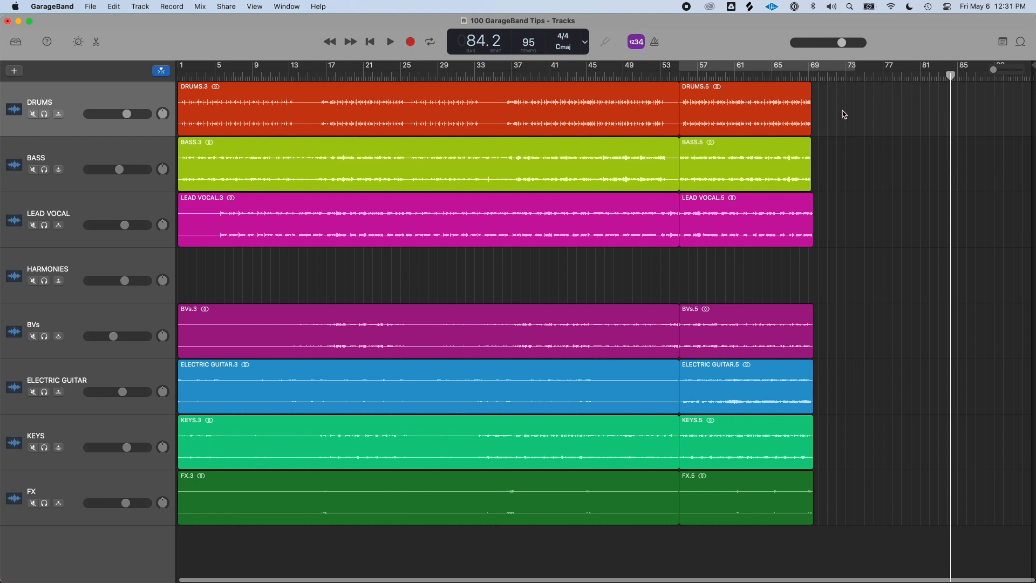
Copy the second Drums region so the copy starts at bar 69
left_click_drag(749, 115, 850, 135)
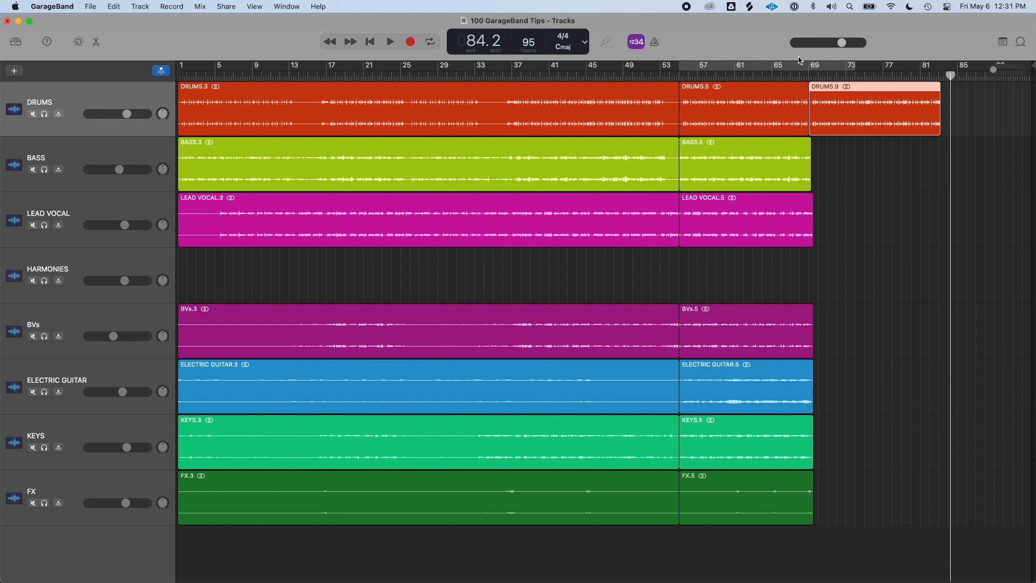
left_click(863, 195)
Open the second Lead Vocal region in the editor, then close the editor
left_click(735, 202)
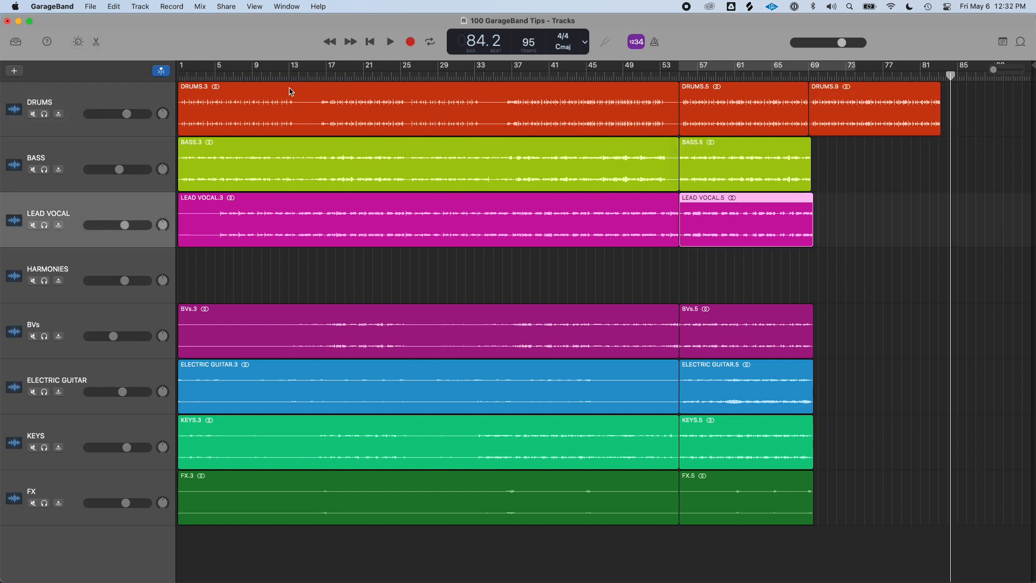
left_click(102, 44)
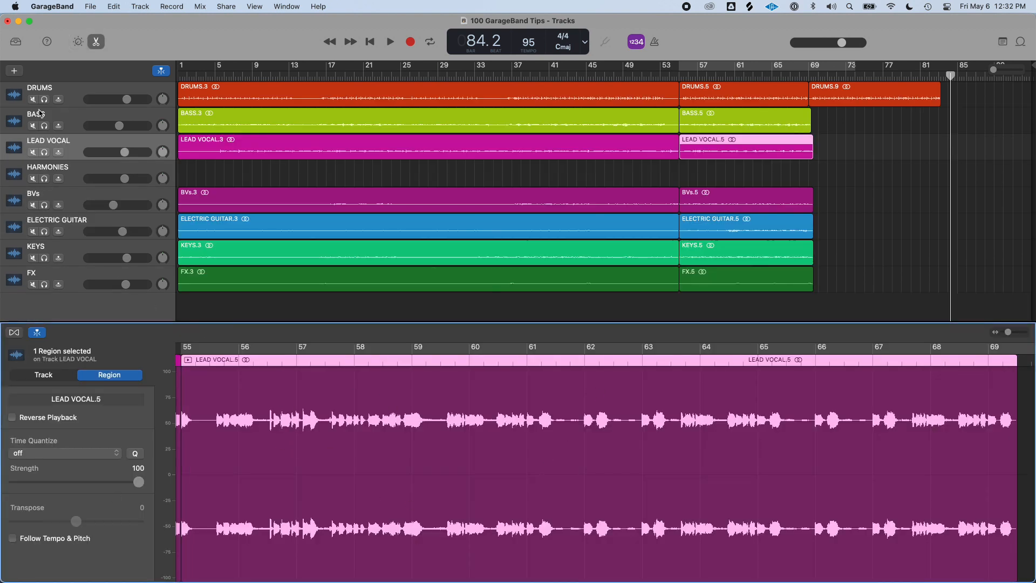
key("e")
Place the playhead at bar 55 and add a new software instrument track
left_click(679, 76)
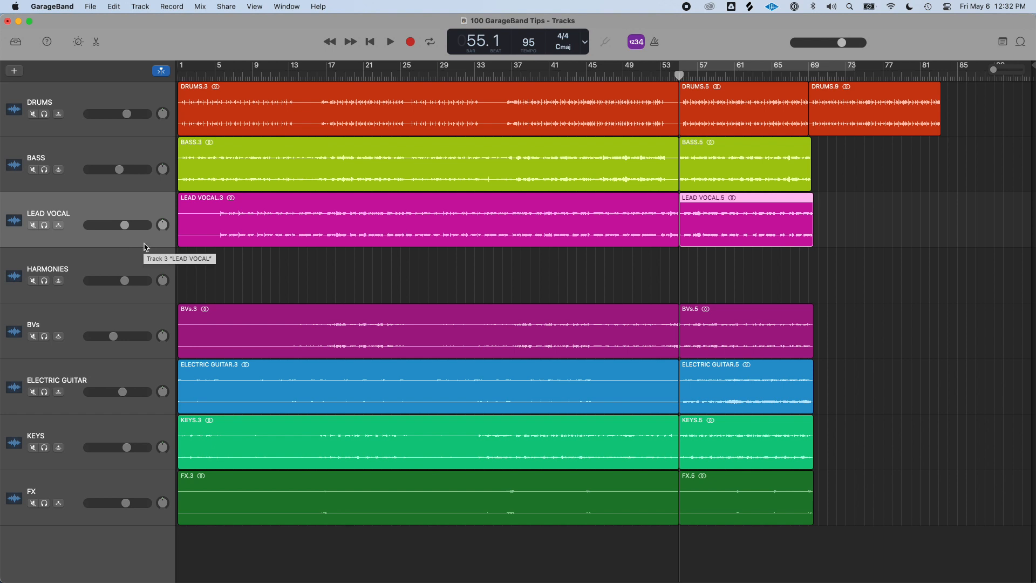
key("alt+super+s")
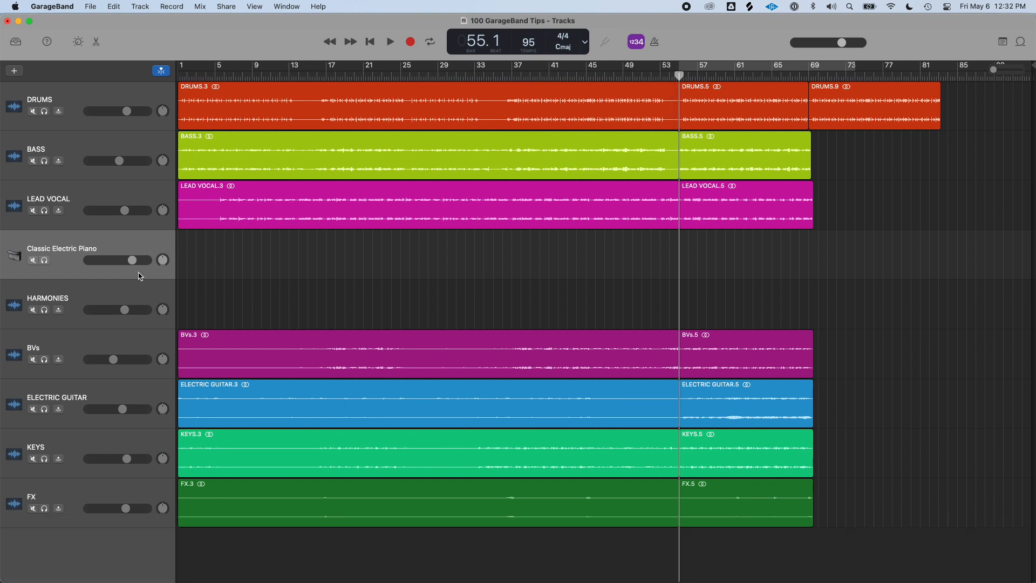
Solo the Classic Electric Piano track and record a short part starting at bar 55
key("s")
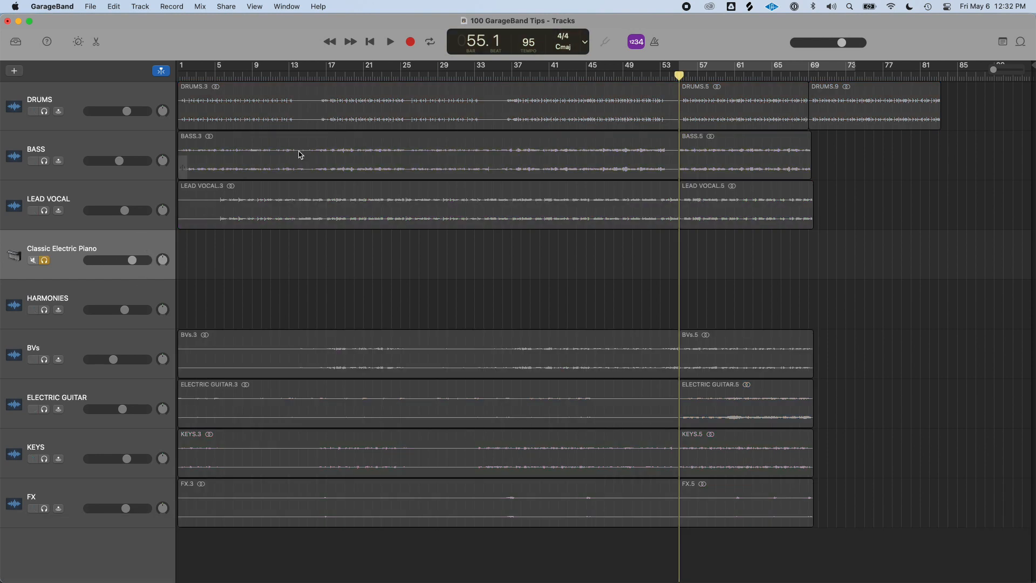
key("r")
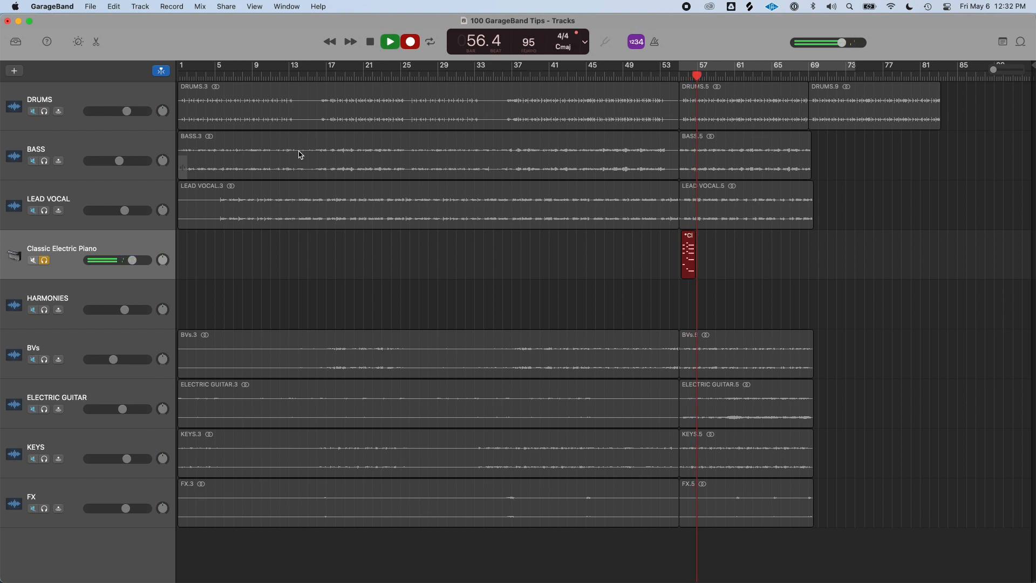
key("space")
Open the Piano Roll and lengthen the Classic Electric Piano region to about bar 60
scroll(581, 301, "up", 5)
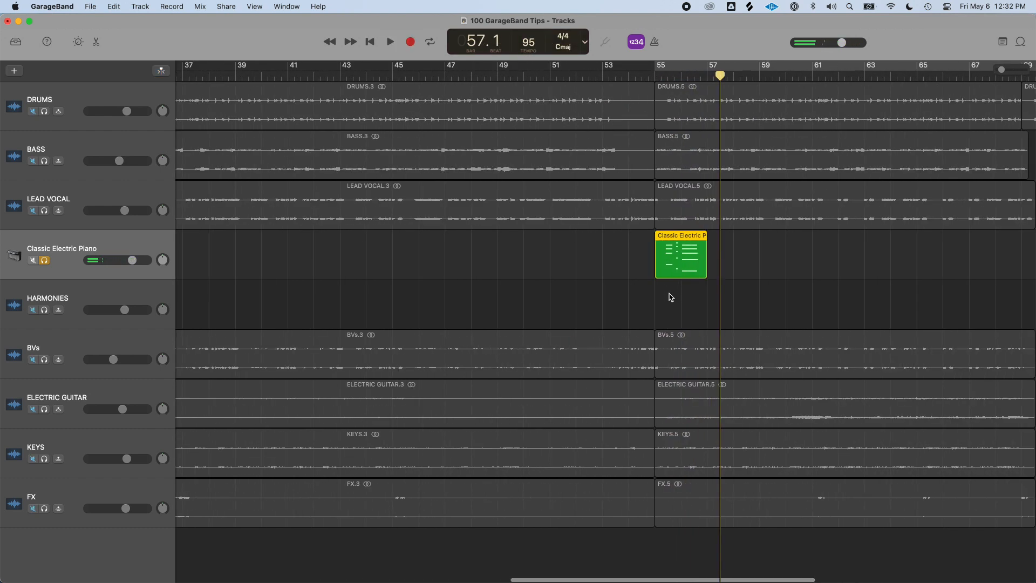
scroll(688, 287, "right", 2)
scroll(688, 288, "right", 2)
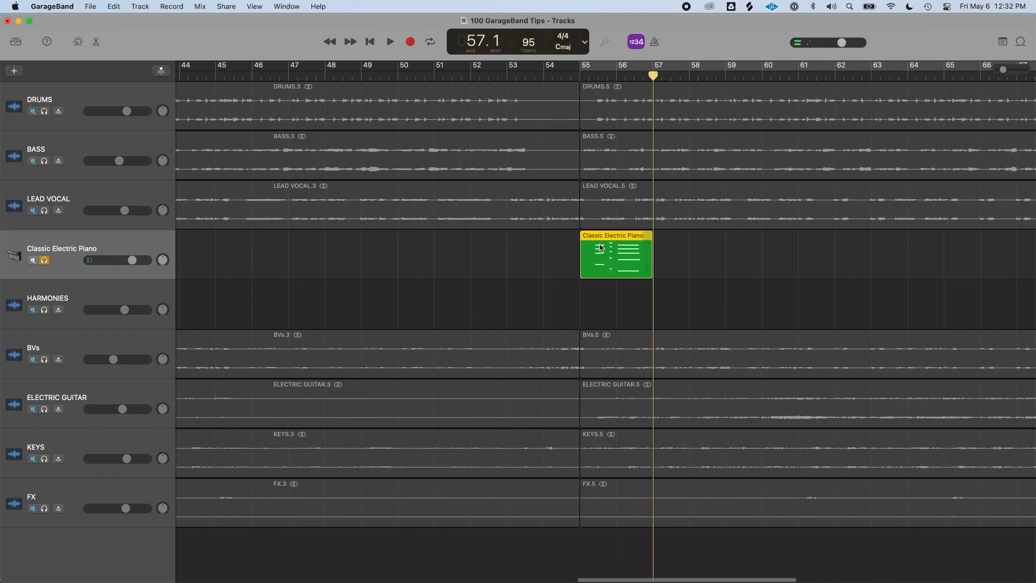
left_click(95, 42)
scroll(668, 393, "right", 5)
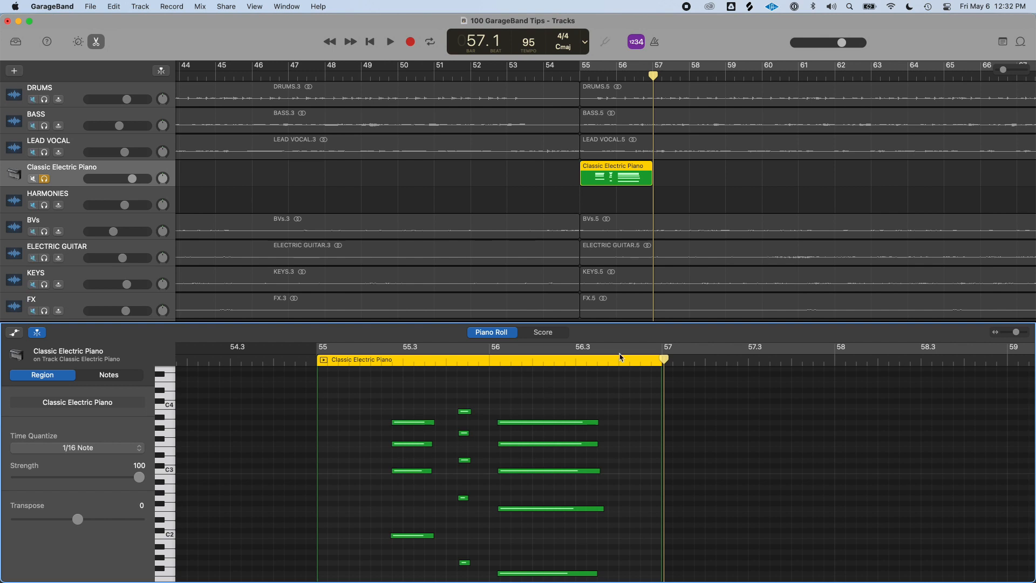
left_click_drag(651, 180, 762, 184)
Select all recorded notes and try copying them to start at bar 57
scroll(577, 447, "down", 2)
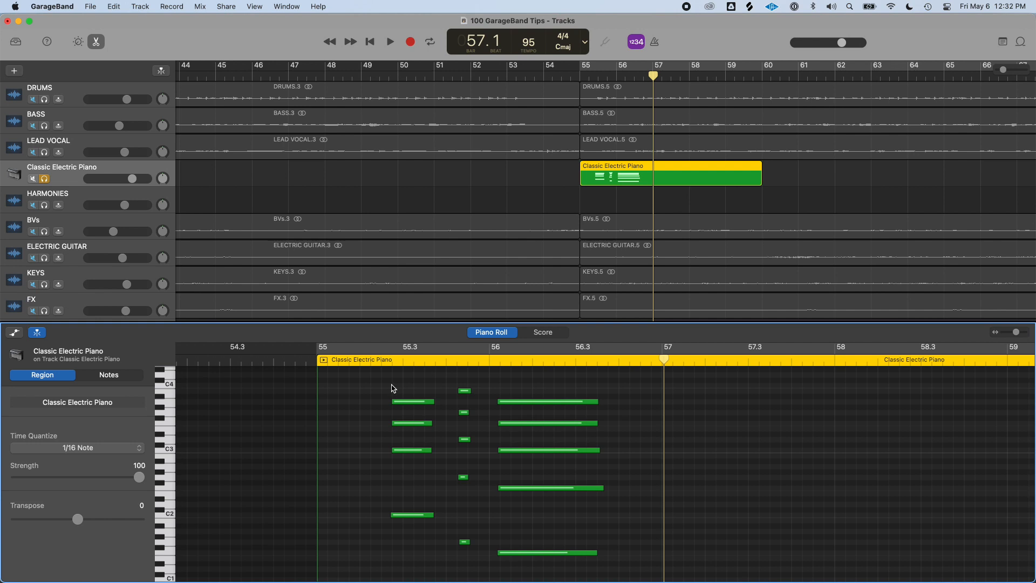
left_click_drag(665, 357, 663, 357)
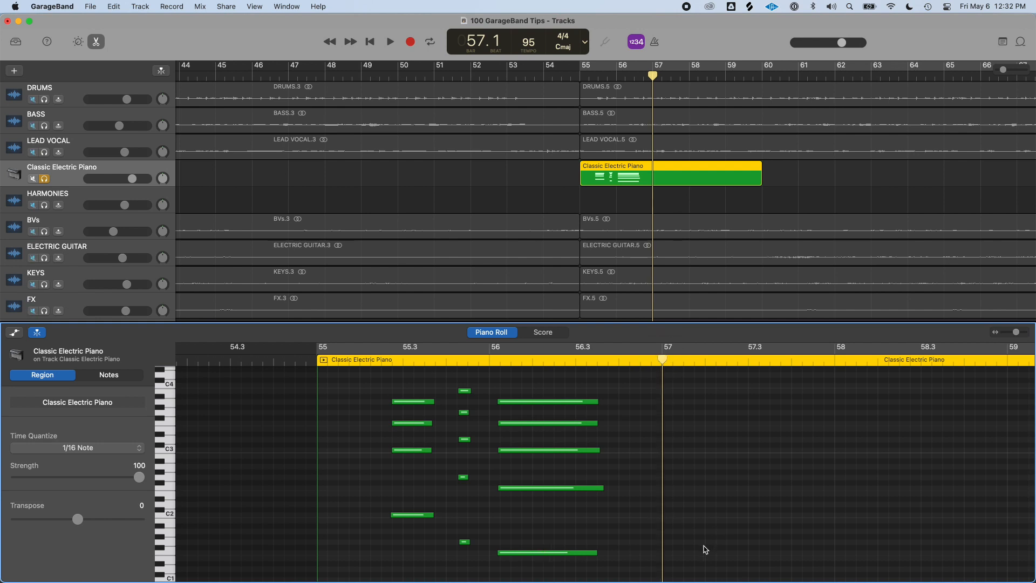
left_click(657, 544)
left_click_drag(752, 538, 339, 384)
key("super+a")
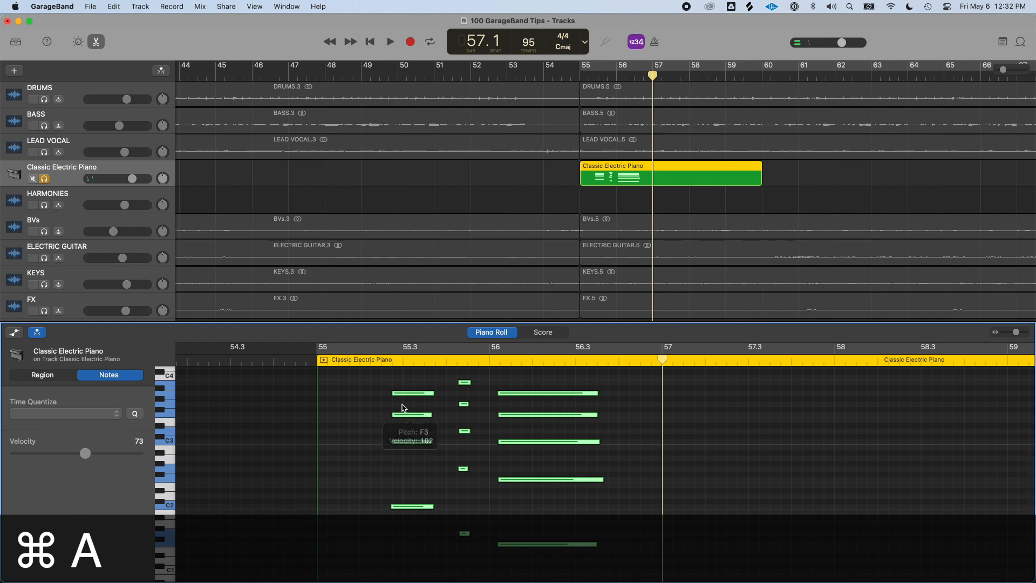
left_click_drag(407, 397, 678, 397)
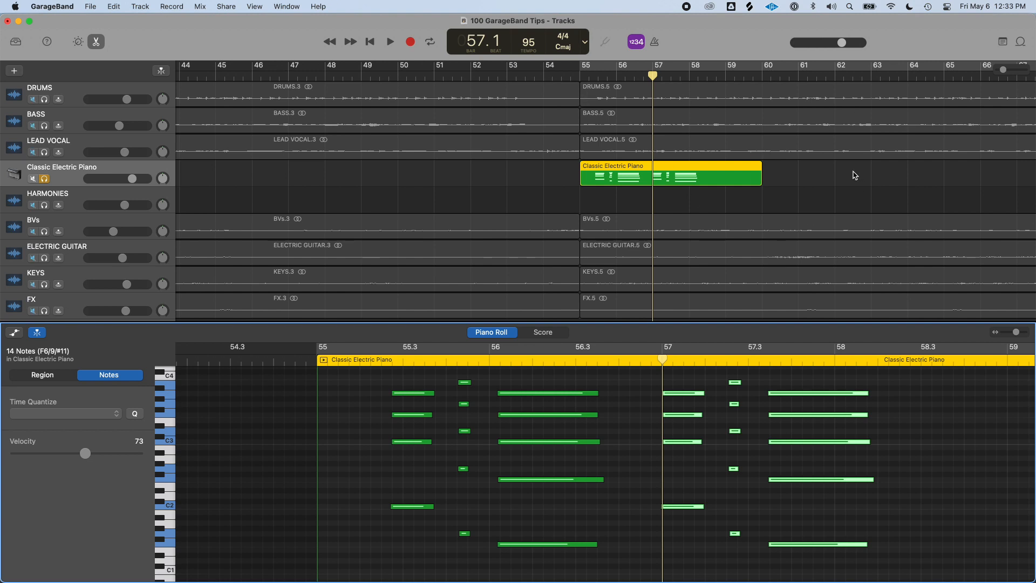
scroll(857, 171, "down", 5)
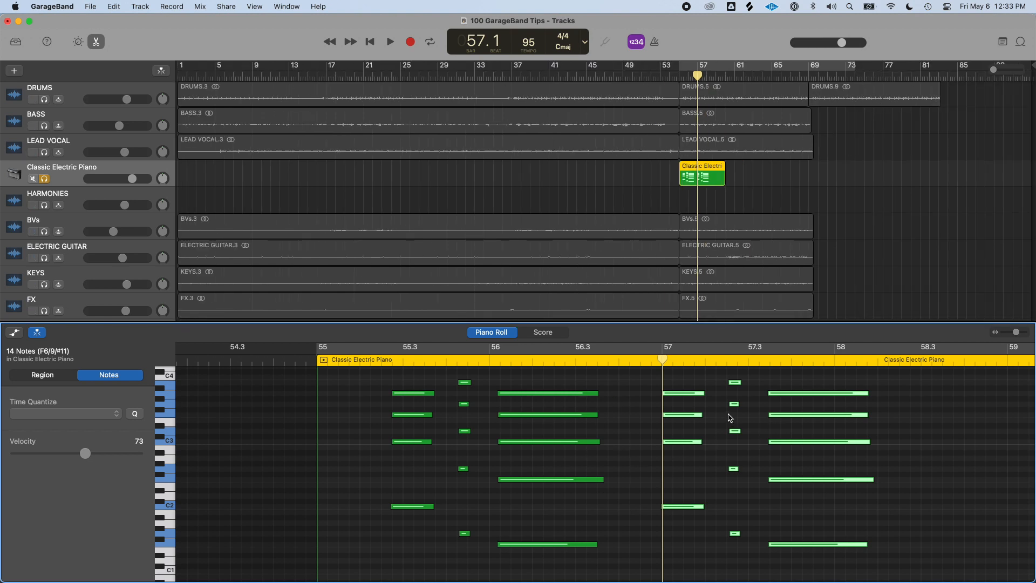
left_click(554, 408)
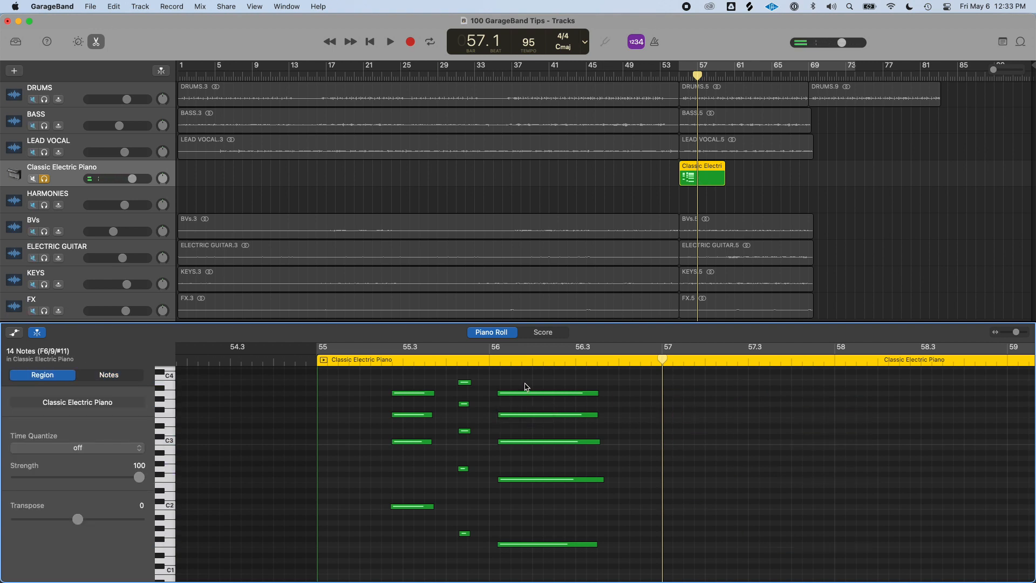
Copy a single note from beat 56 to bar 57, then close the editor
left_click(527, 394)
left_click_drag(527, 394, 691, 395)
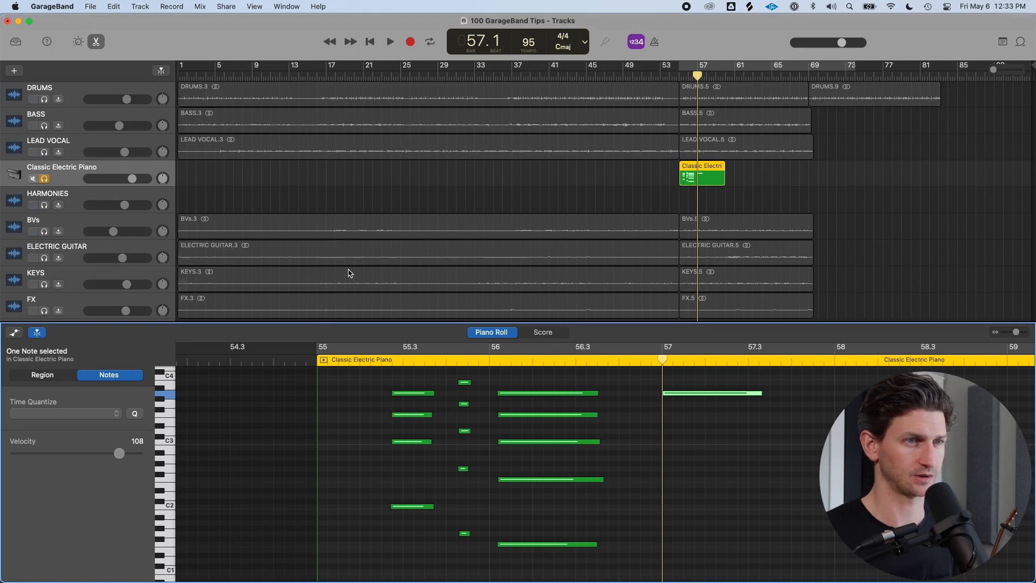
left_click(97, 42)
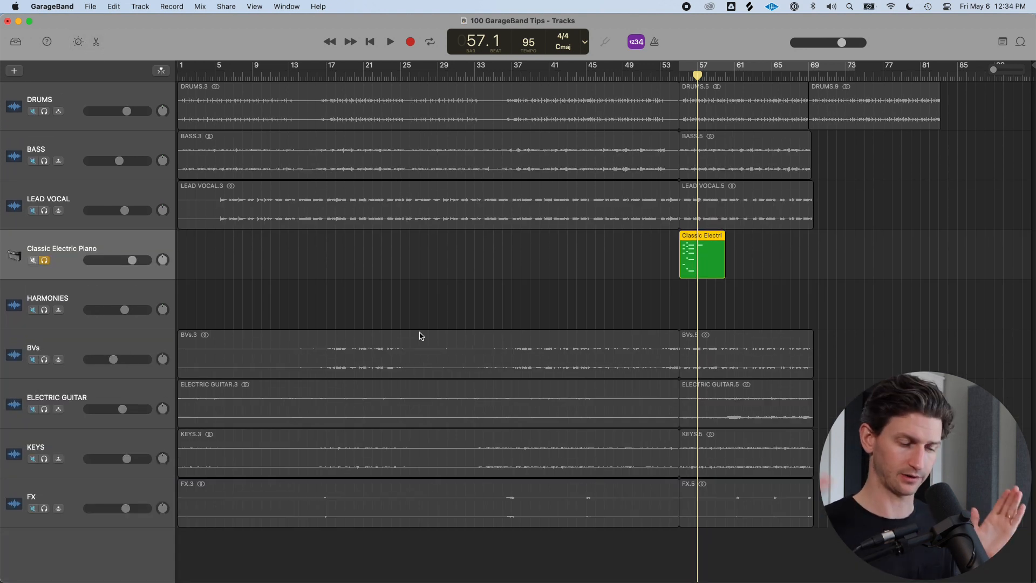
Zoom the timeline in and back out around the playhead
key("super")
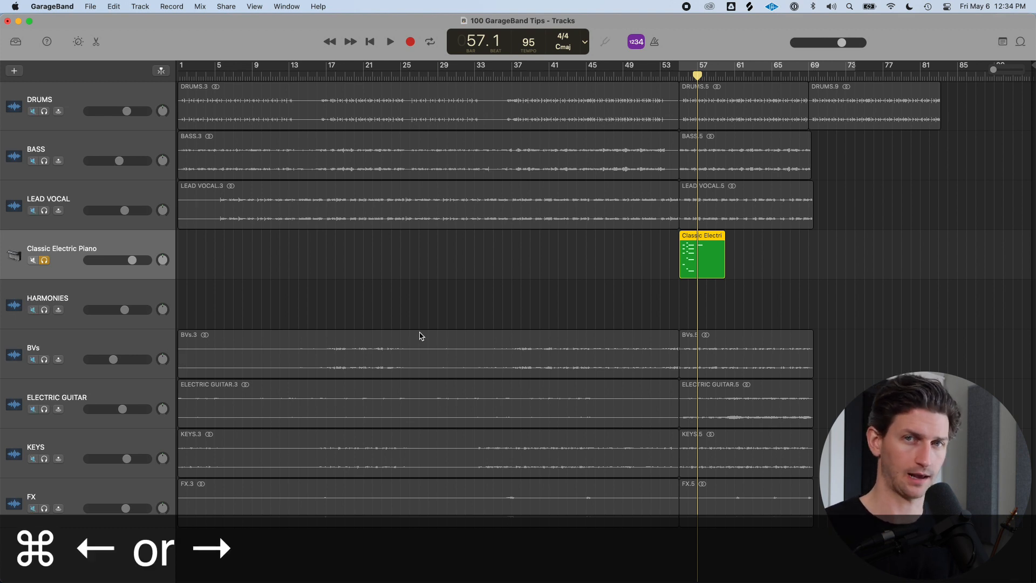
key("super+Right")
key("super+Right")
key("super+Right")
key("super+Right")
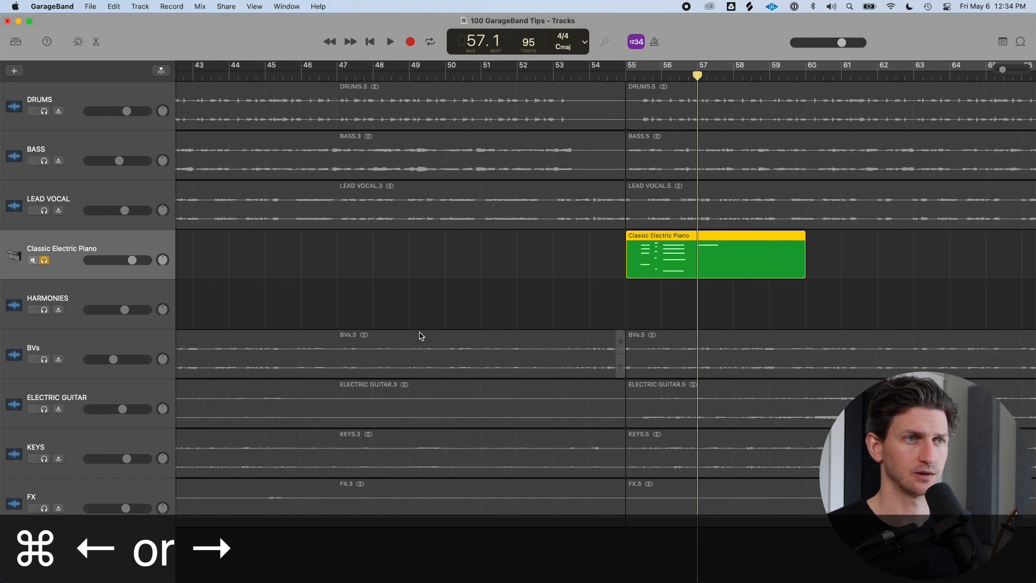
key("super+Right")
key("super+Right")
key("super+Right")
key("super+Right")
key("super+Right")
key("super+Right")
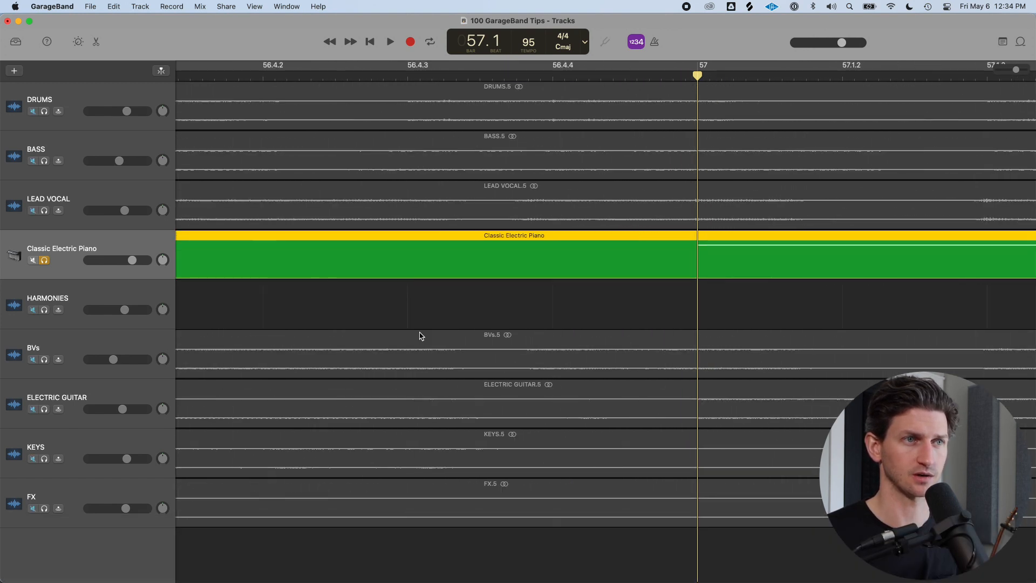
key("super+Right")
key("super+Right")
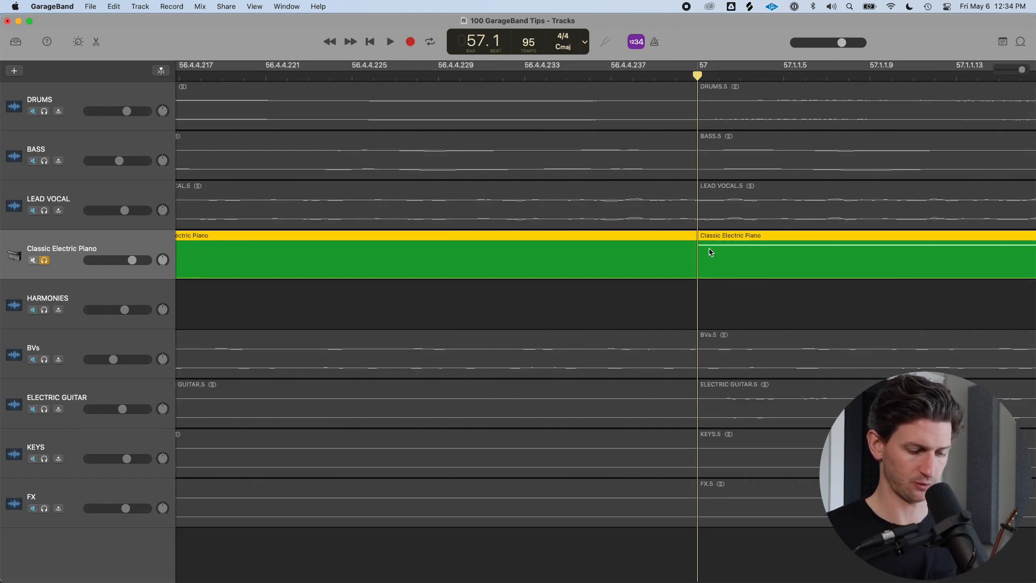
key("super+Left")
key("super+Left")
key("super+Left")
key("super+Left")
key("super+Left")
key("super+Left")
key("super+Left")
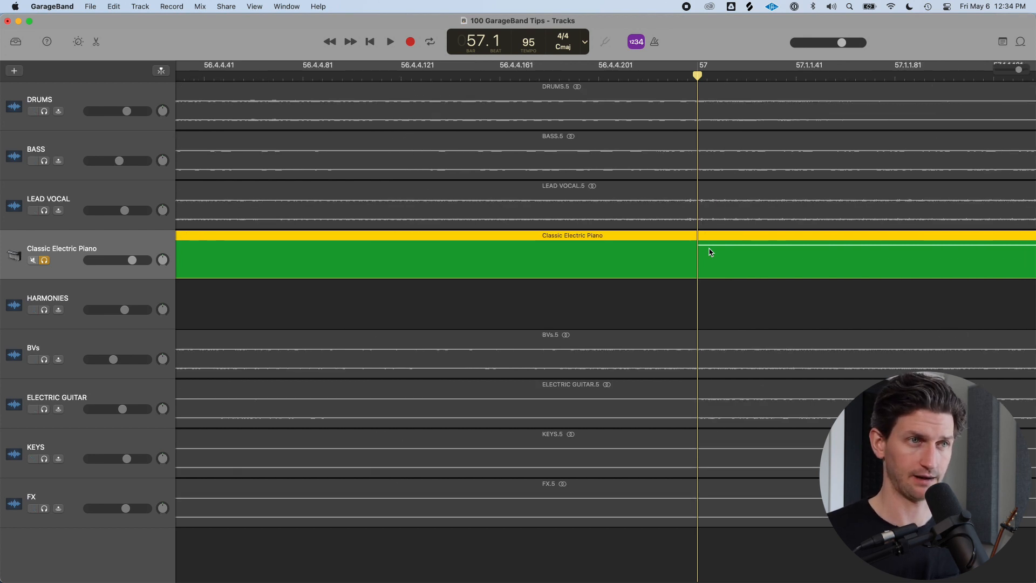
key("super+Left")
key("super+Left")
key("super+Left")
key("super+Left")
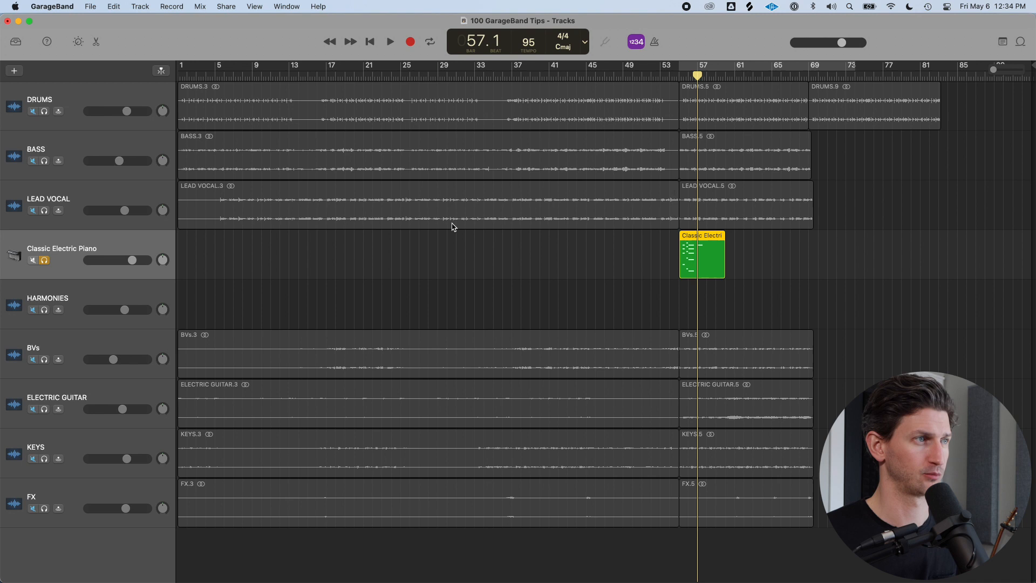
Unsolo the Classic Electric Piano track, select the second Bass region and solo the Bass track
left_click(44, 260)
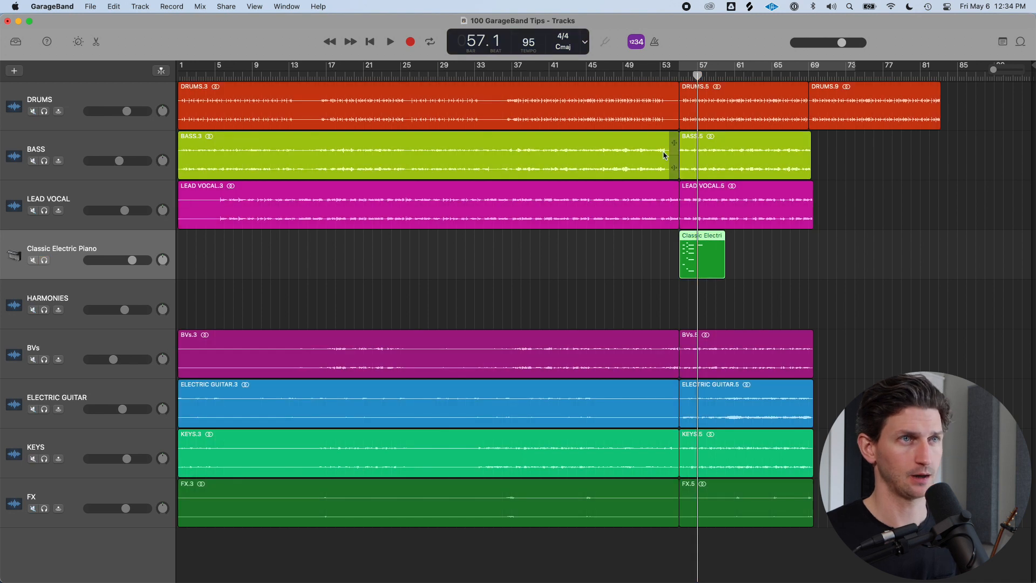
left_click(726, 172)
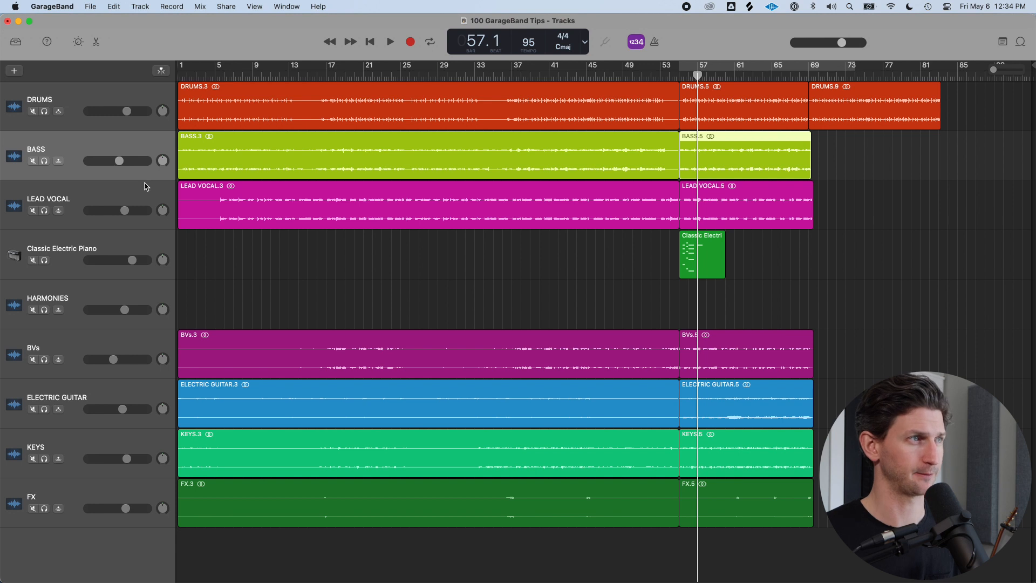
key("s")
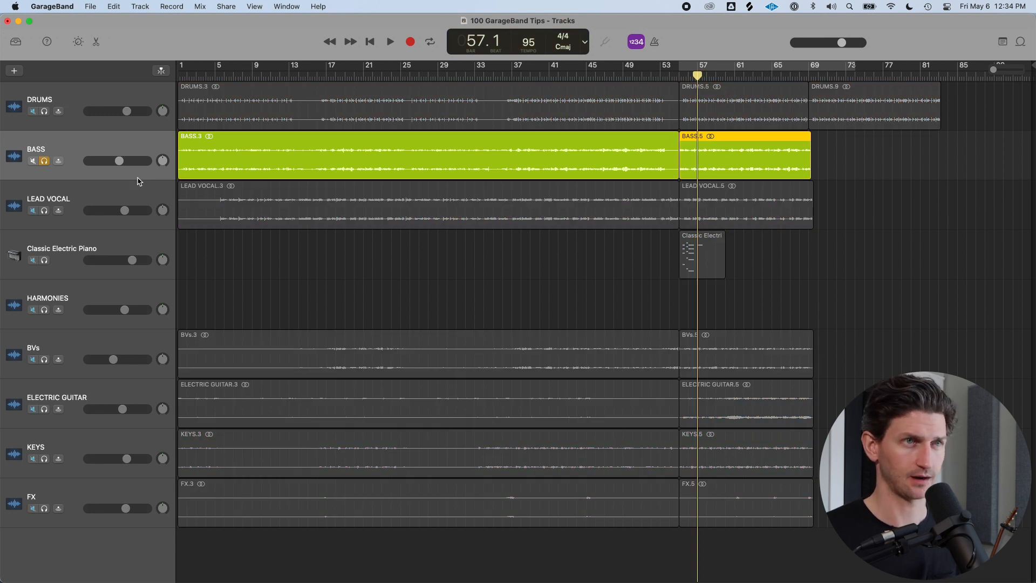
Zoom in on the timeline, then zoom back out to fit the project
key("super+Right")
key("super+Right")
key("super+Right")
key("super+Right")
key("super+Right")
key("super+Right")
key("super+Right")
key("super+Right")
key("super+Right")
key("z")
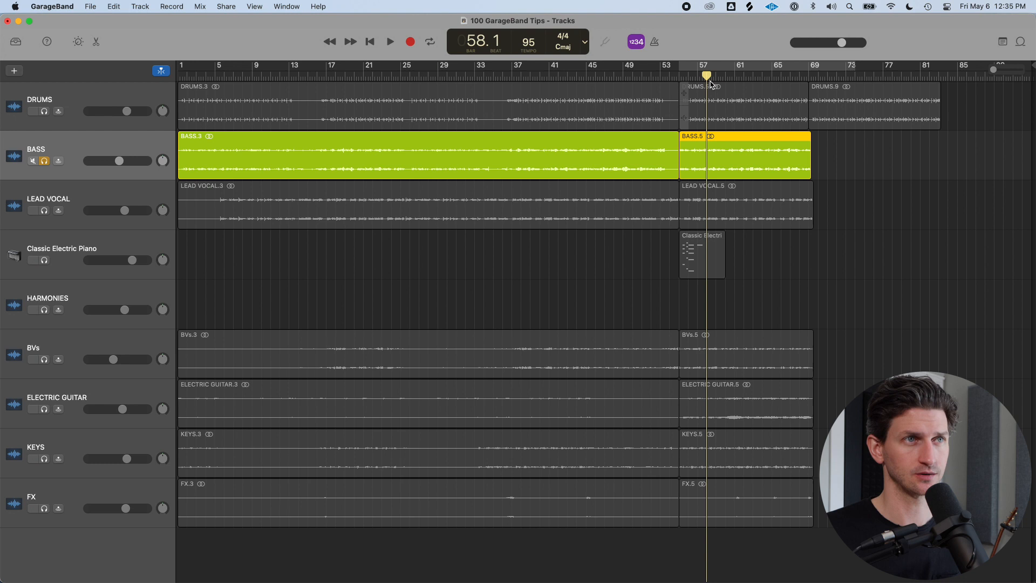
Move the playhead to bar 12 and zoom in and out around it
left_click(708, 76)
left_click_drag(708, 75, 285, 121)
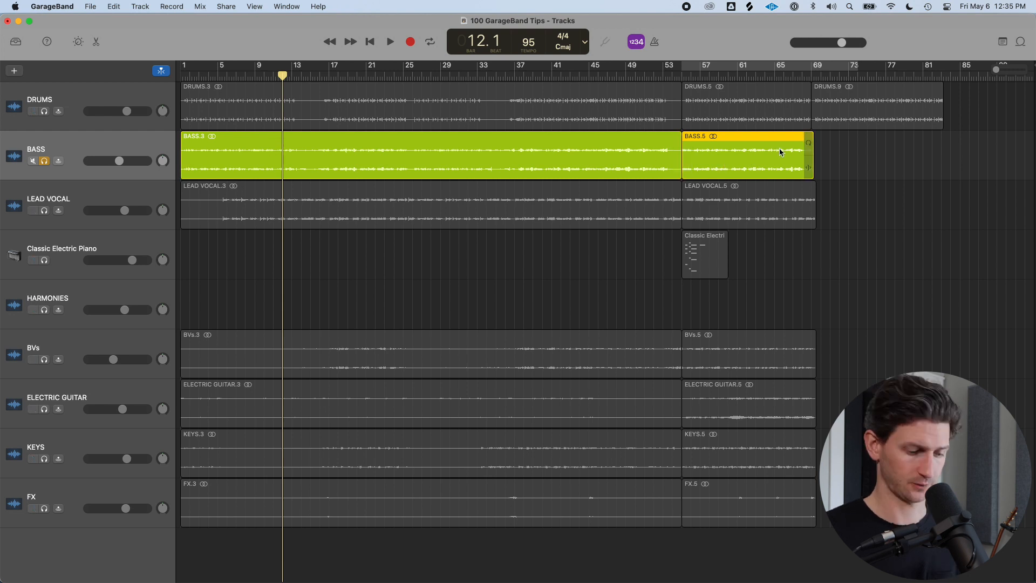
key("super+Right")
key("super+Right")
key("super+Right")
key("super+Right")
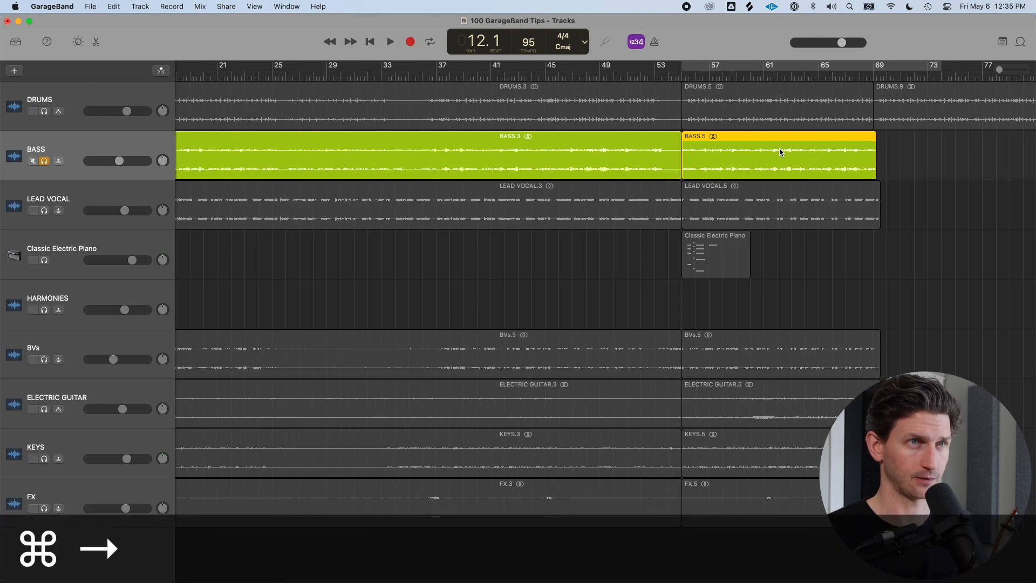
key("super+Right")
key("super+Right")
key("super+Right")
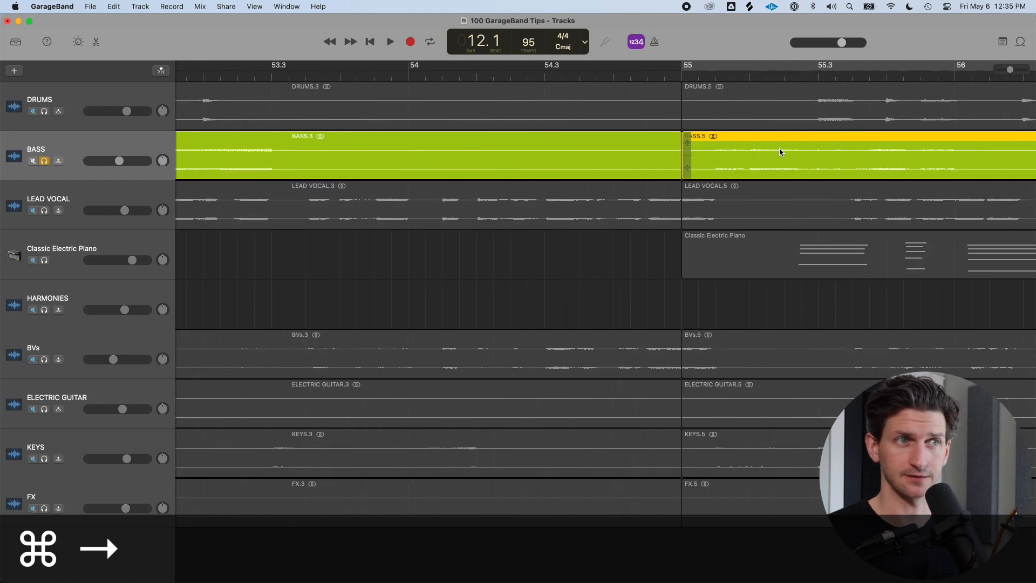
key("super+Right")
key("super+Right")
key("super+Left")
key("super+Left")
key("super+Left")
key("super+Left")
key("super+Left")
key("super+Left")
key("super+Left")
key("super+Left")
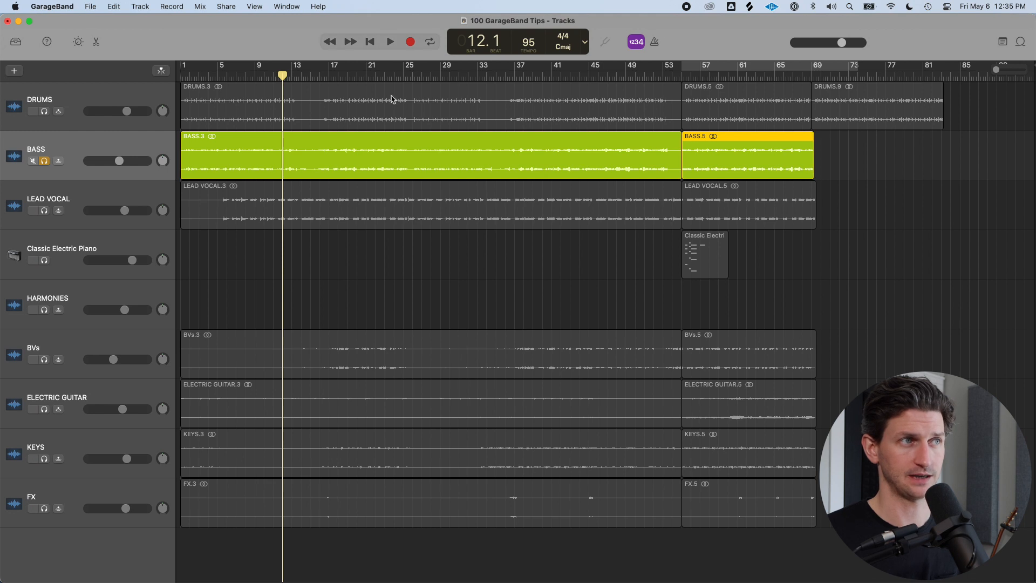
Select the first Bass region and zoom in around the playhead at bar 12
left_click(364, 164)
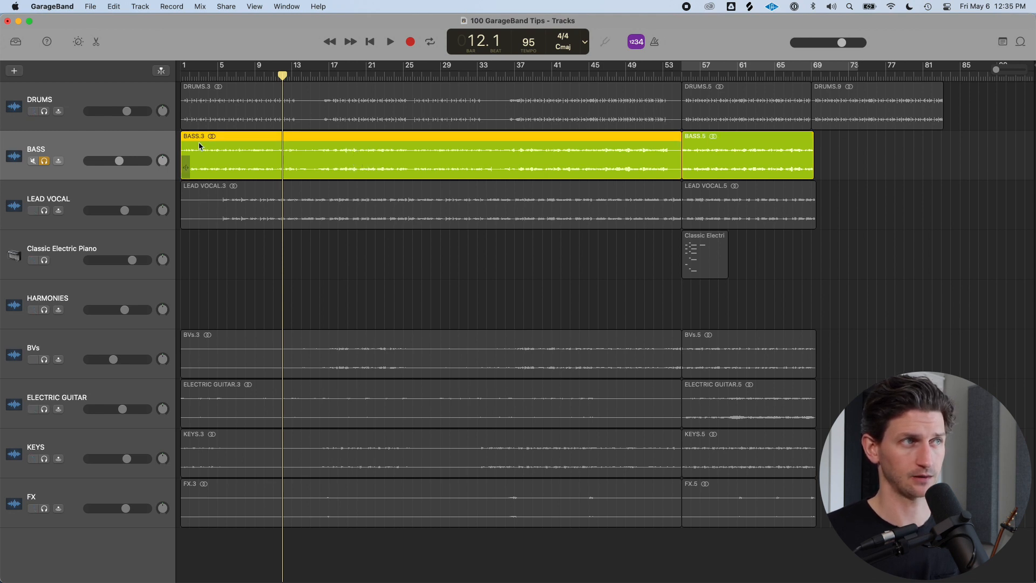
key("super+Right")
key("super+Right")
key("super+Right")
key("super+Right")
key("super+Right")
key("super+Right")
key("super+Right")
key("super+Right")
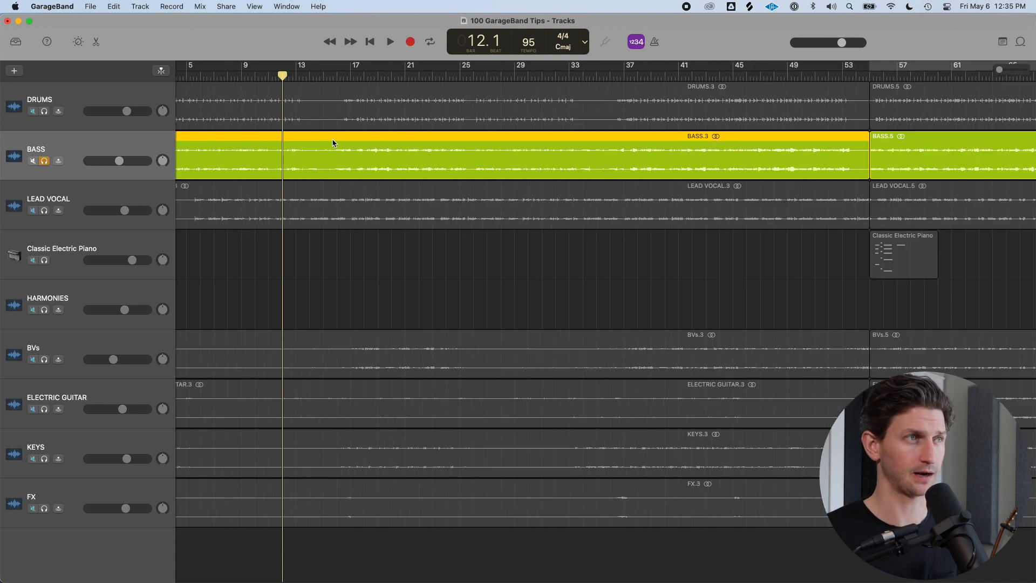
key("super+Right")
key("super+Right")
key("super+Right")
key("super+Right")
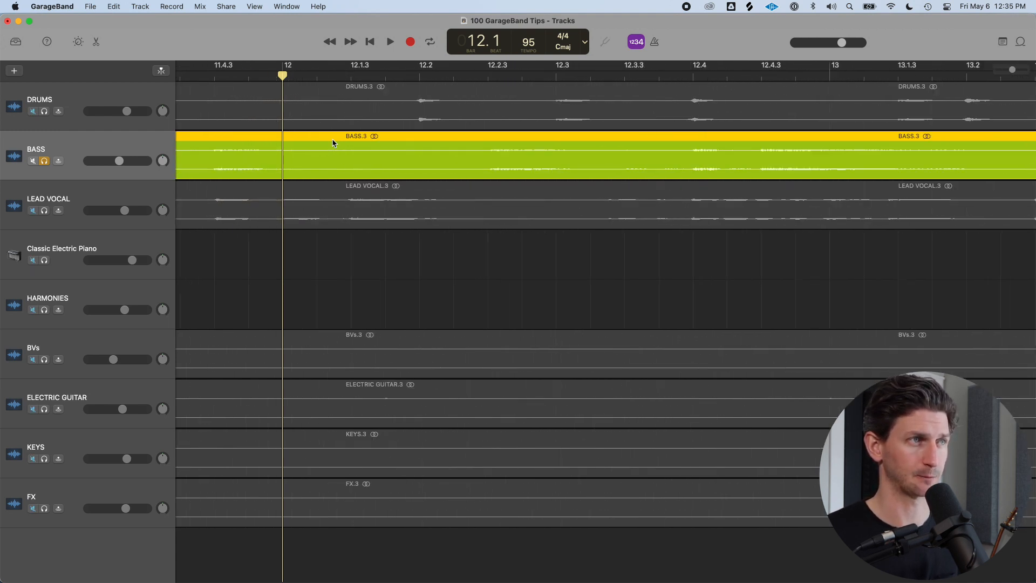
Zoom out on the timeline step by step to show the whole project
key("super+Left")
key("super+Left")
key("super+Left")
key("super+Left")
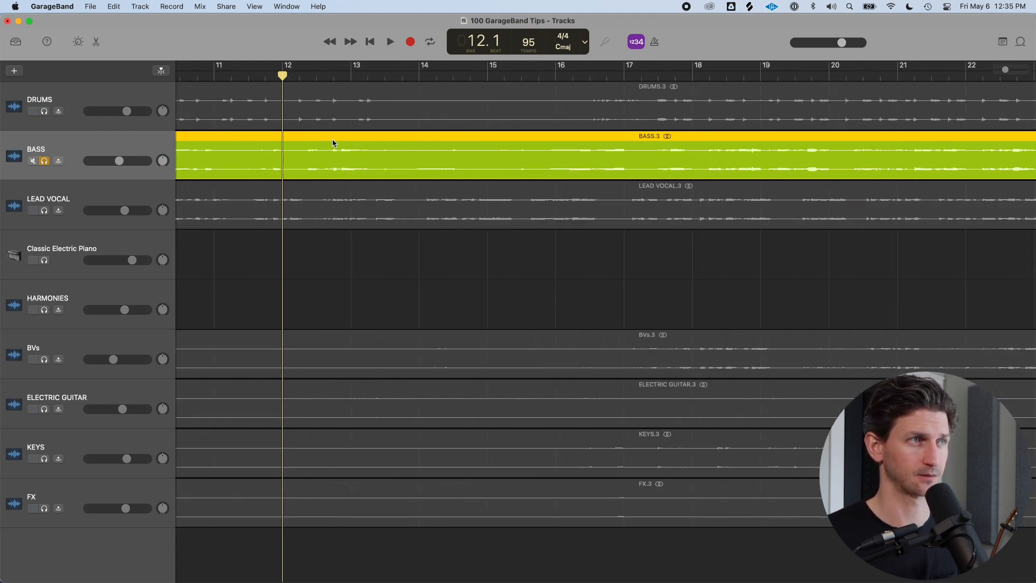
key("super+Left")
key("super+Left")
key("super+Left")
key("super+Left")
key("super+Left")
key("super+Left")
key("super+Left")
key("super+Left")
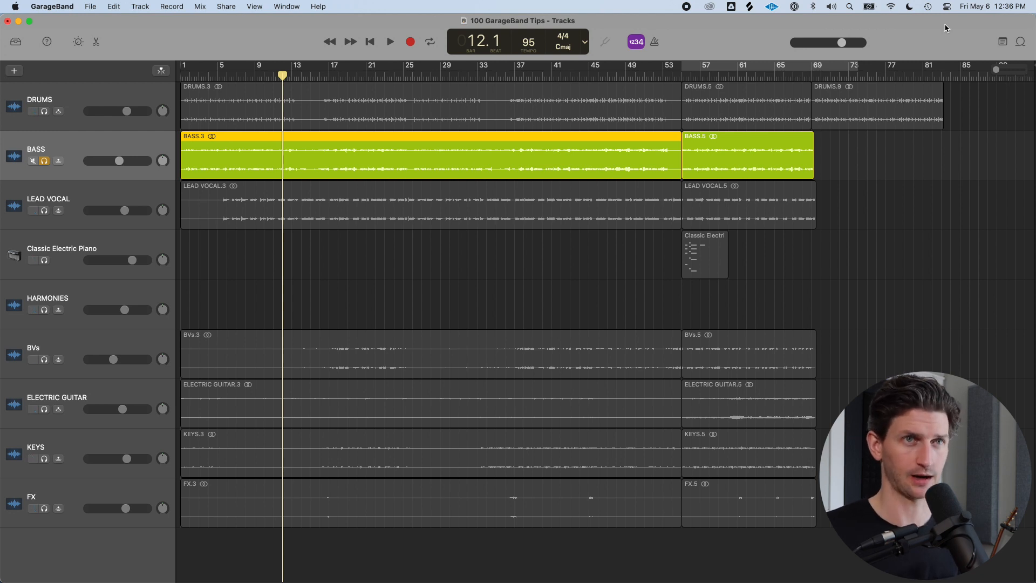
Drag the project end marker out past bar 190 and back to about bar 85
mouse_move(998, 70)
left_mouse_down()
mouse_move(1012, 74)
mouse_move(990, 77)
left_mouse_up()
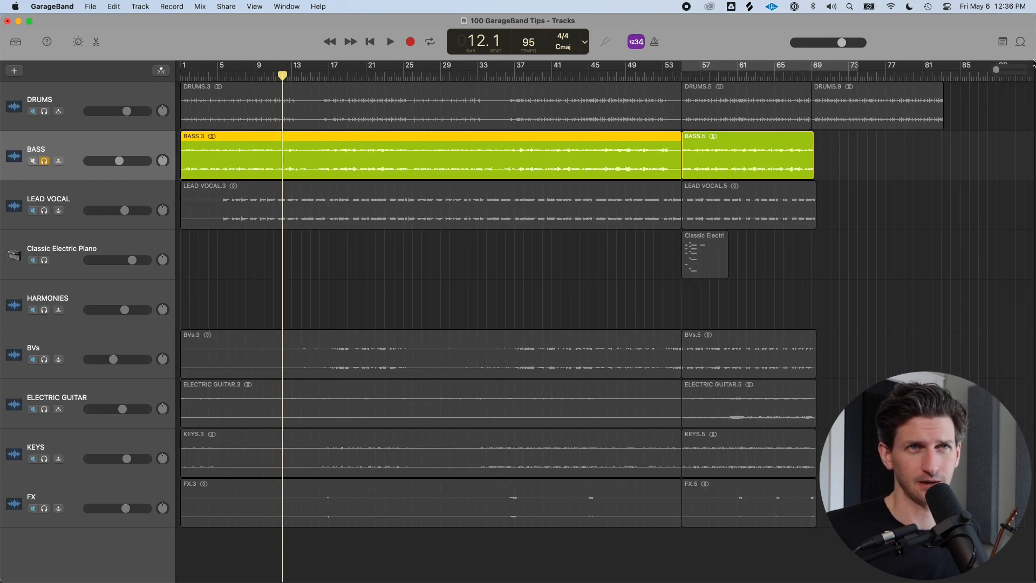
mouse_move(1033, 66)
left_mouse_down()
mouse_move(1008, 66)
mouse_move(1032, 67)
left_mouse_up()
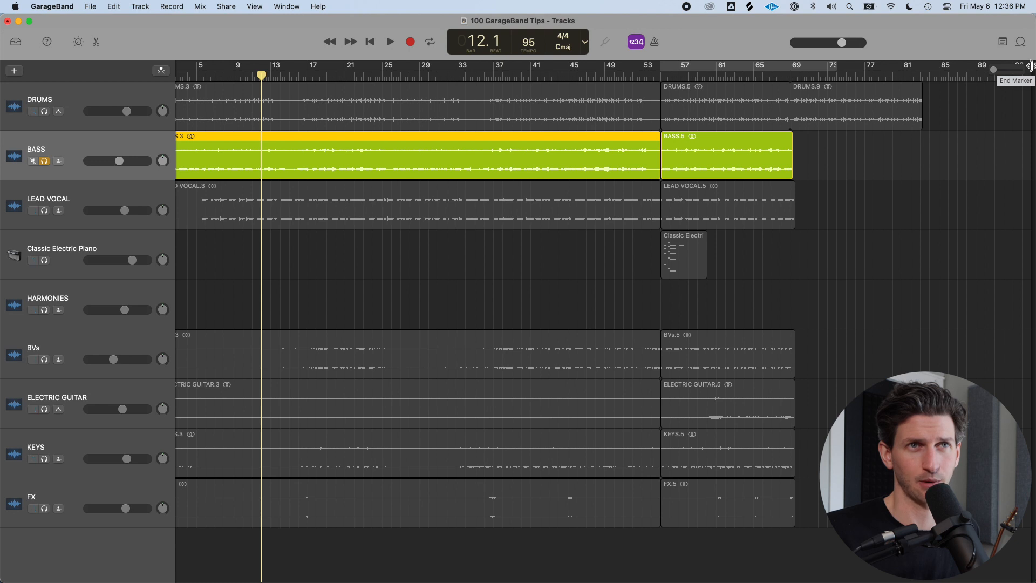
mouse_move(1030, 66)
left_mouse_down()
mouse_move(730, 70)
mouse_move(210, 118)
mouse_move(535, 123)
mouse_move(298, 124)
mouse_move(282, 134)
left_mouse_up()
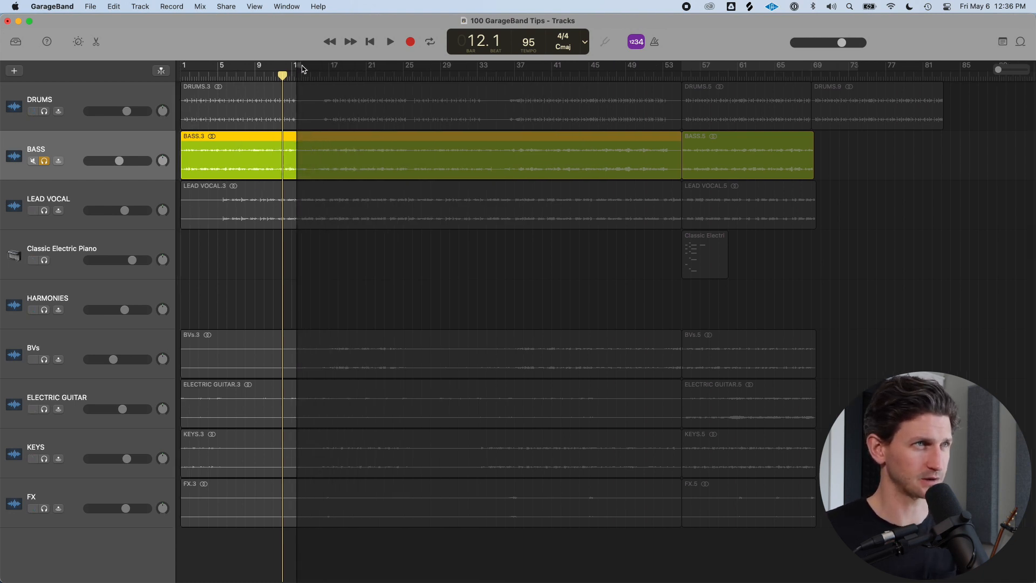
mouse_move(300, 66)
left_mouse_down()
mouse_move(523, 95)
mouse_move(906, 102)
mouse_move(1031, 89)
left_mouse_up()
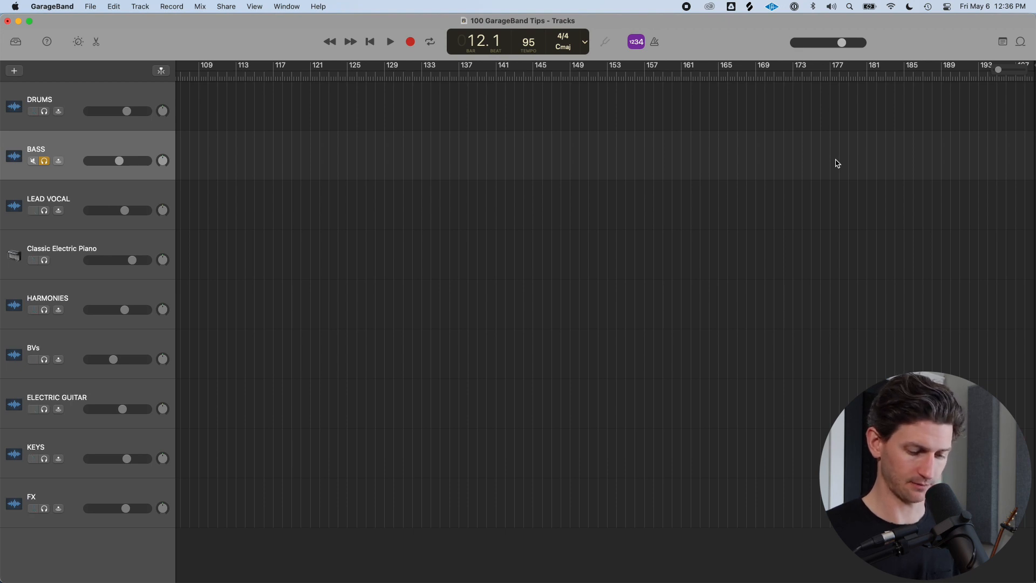
key("super+Left")
key("super+Left")
key("super+Left")
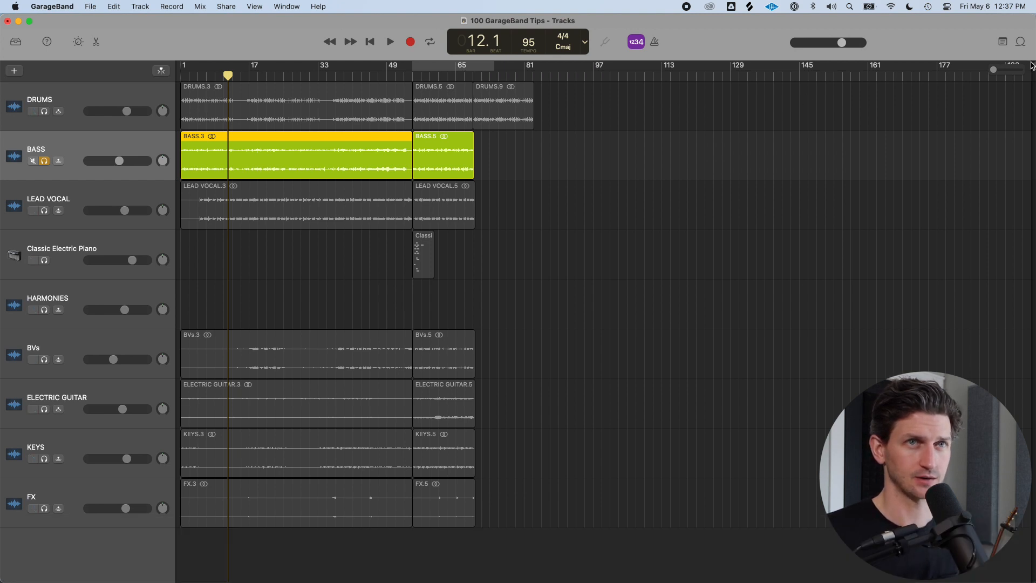
mouse_move(1031, 66)
left_mouse_down()
mouse_move(995, 82)
mouse_move(995, 70)
mouse_move(546, 93)
left_mouse_up()
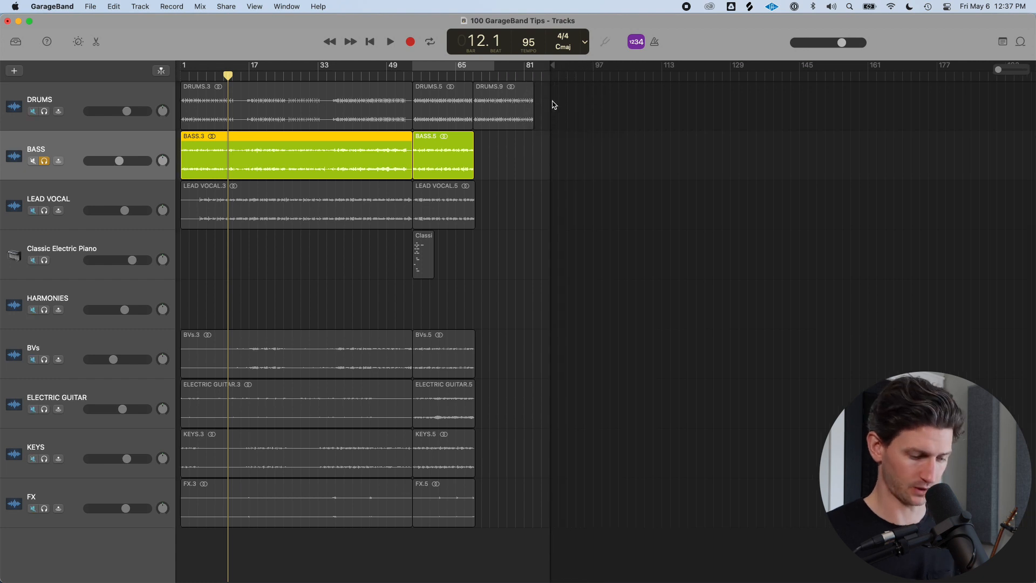
Fit the project to the window and move the project end marker to about bar 81
key("z")
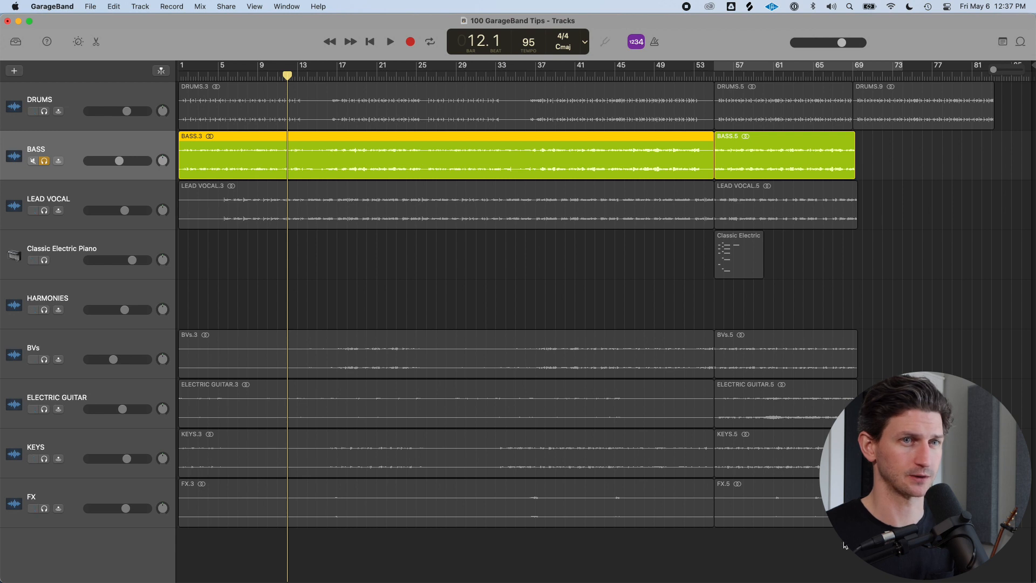
mouse_move(1027, 70)
left_mouse_down()
mouse_move(848, 81)
mouse_move(1031, 78)
mouse_move(1018, 93)
left_mouse_up()
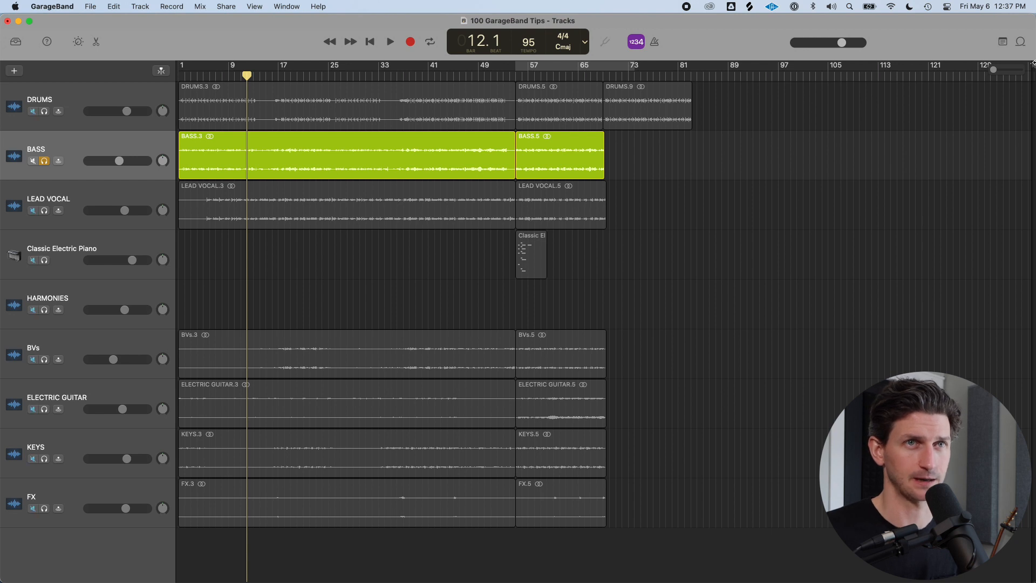
left_click_drag(1030, 66, 701, 74)
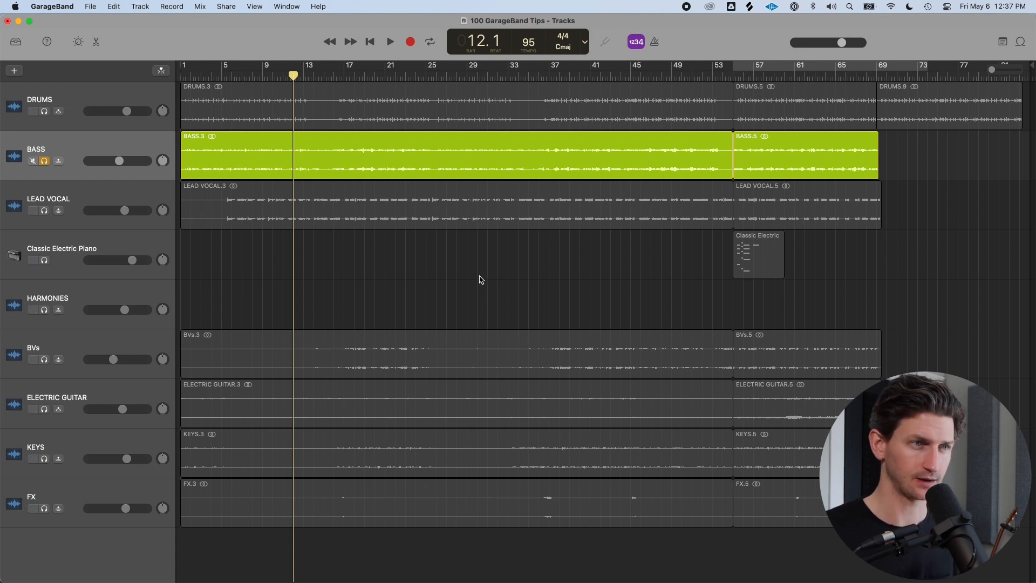
Zoom in on the playhead and back out to the full project view
key("super+Right")
key("super+Right")
key("super+Right")
key("super+Right")
key("super+Right")
key("super+Right")
key("super+Right")
key("super+Right")
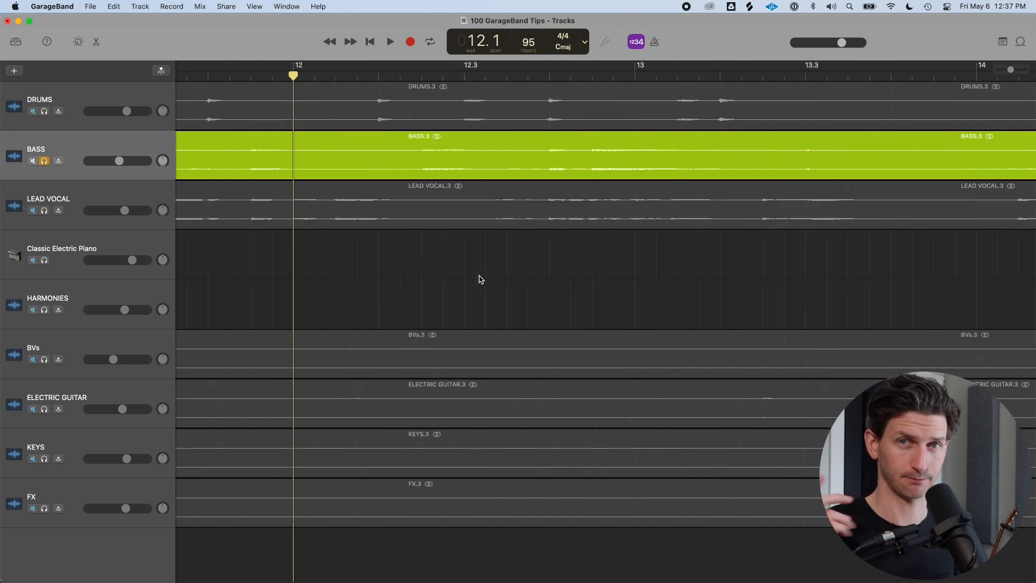
key("super+Left")
key("super+Left")
key("super+Left")
key("super+Left")
key("super+Left")
key("super+Left")
key("super+Left")
key("super+Left")
key("super+Right")
key("super+Right")
key("super+Right")
key("super+Right")
key("super+Right")
key("super+Right")
key("super+Right")
key("super+Right")
key("super+Right")
key("super+Right")
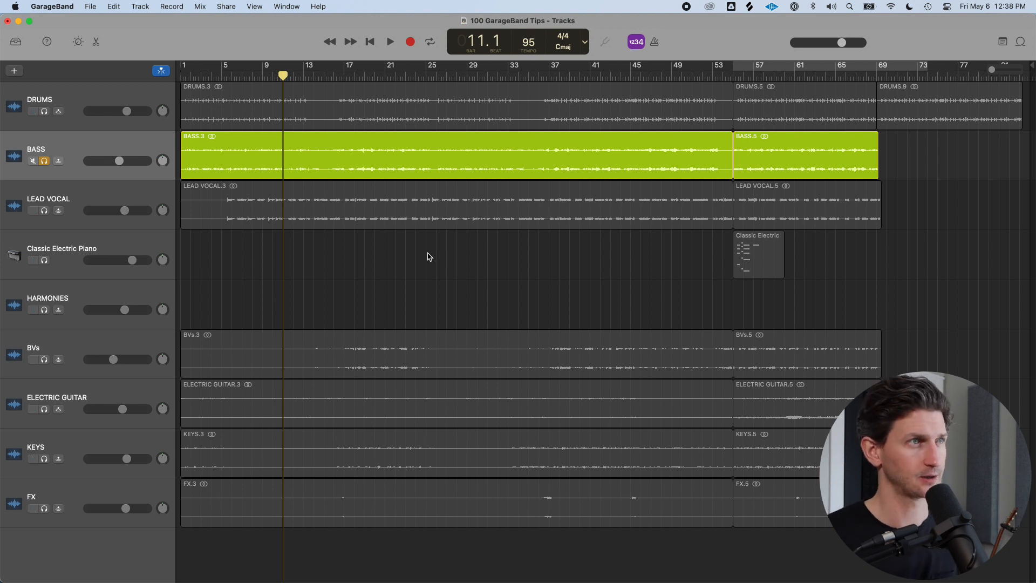
Move the playhead along the timeline, stepping forward bar by bar, and return it to the project start
left_click_drag(284, 76, 345, 78)
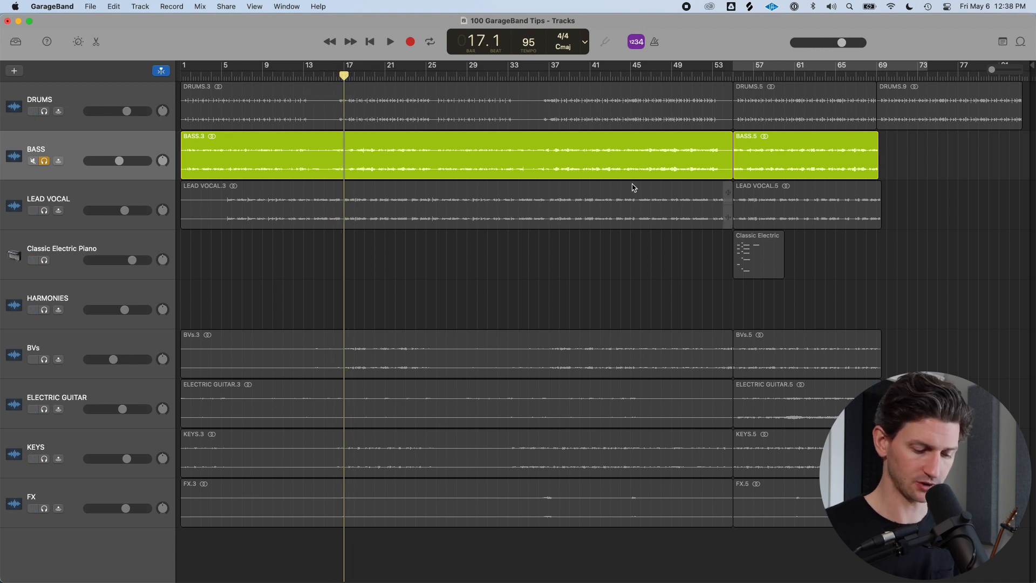
key("space")
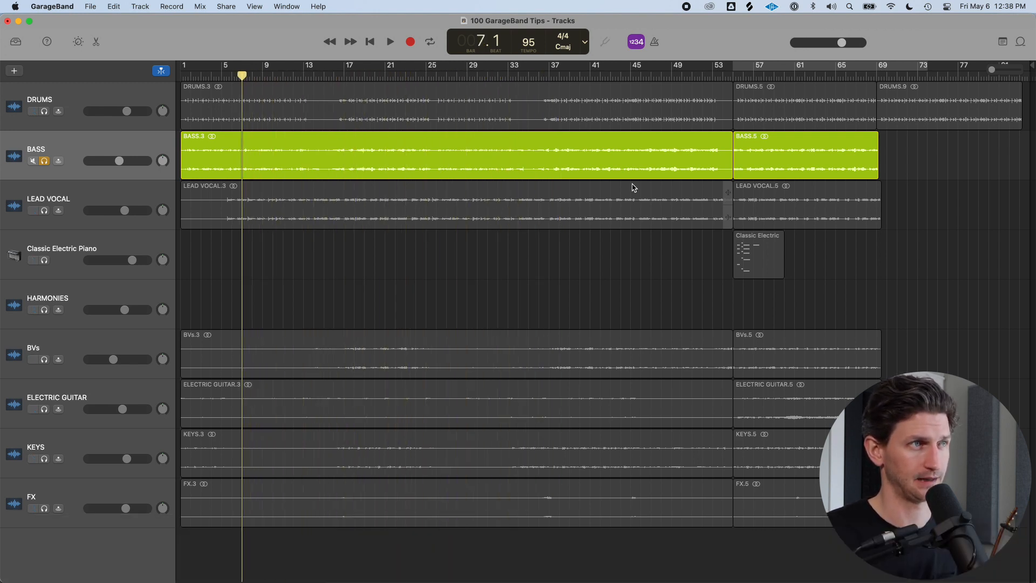
key("period")
key("period")
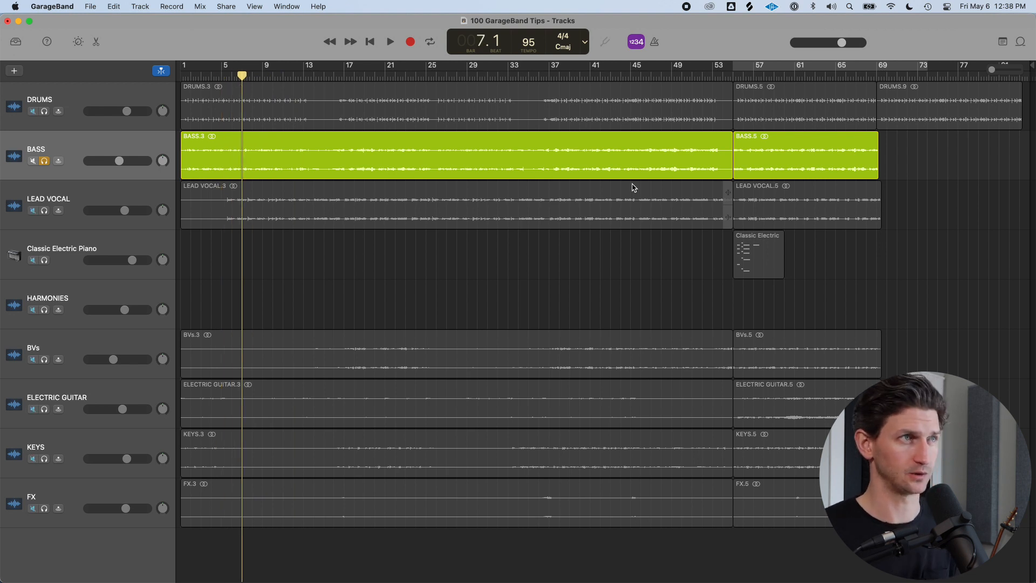
key("period")
key("period")
key("period")
key("period")
key("period")
key("period")
key("period")
key("period")
key("period")
key("period")
key("period")
key("period")
key("period")
key("period")
key("period")
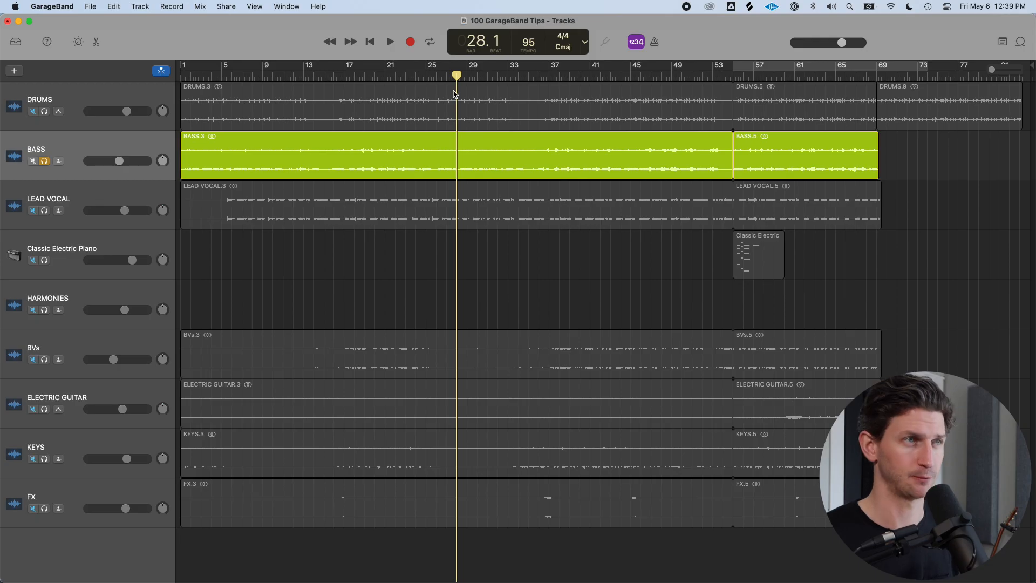
key("Return")
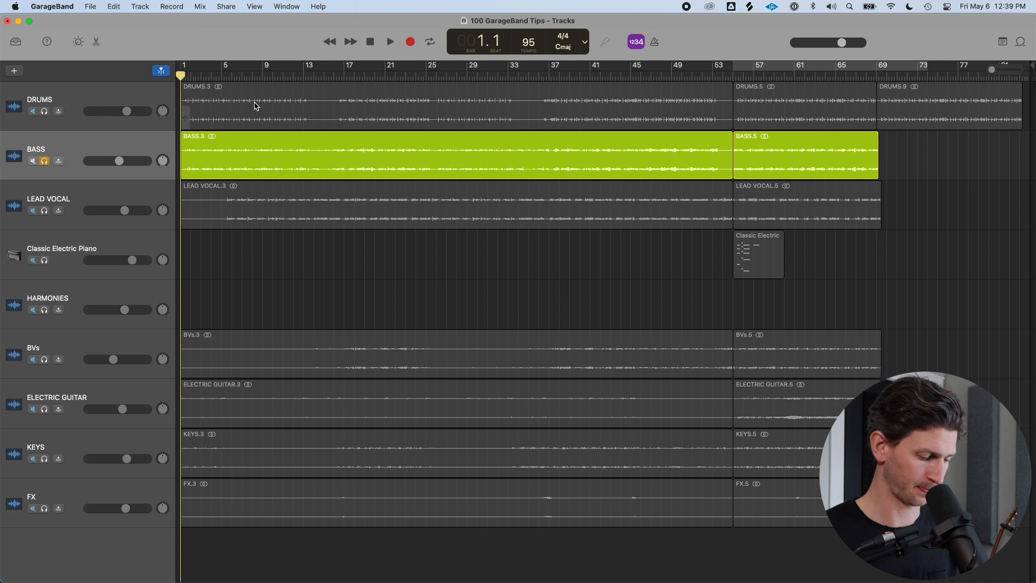
left_click(477, 76)
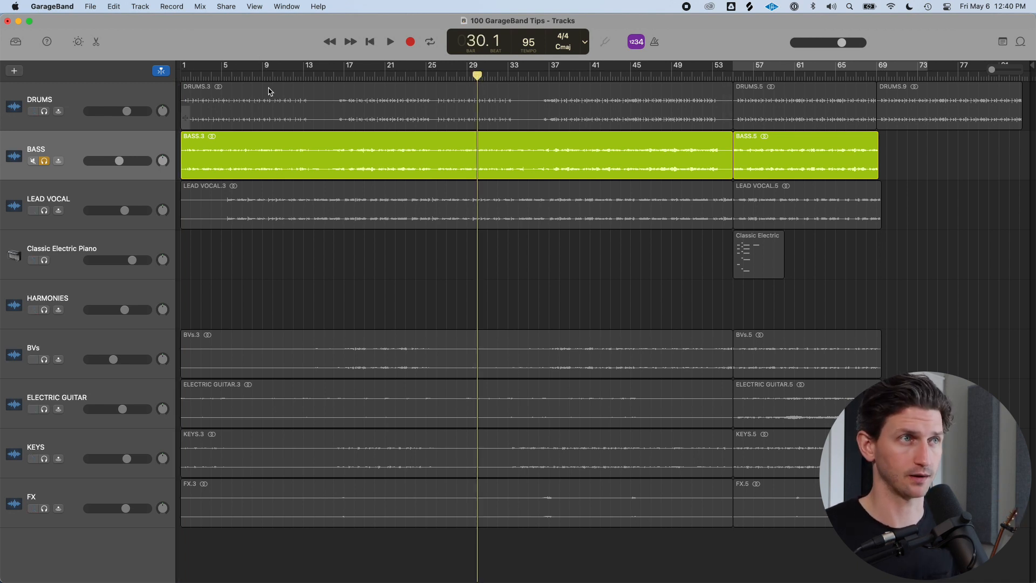
key("Return")
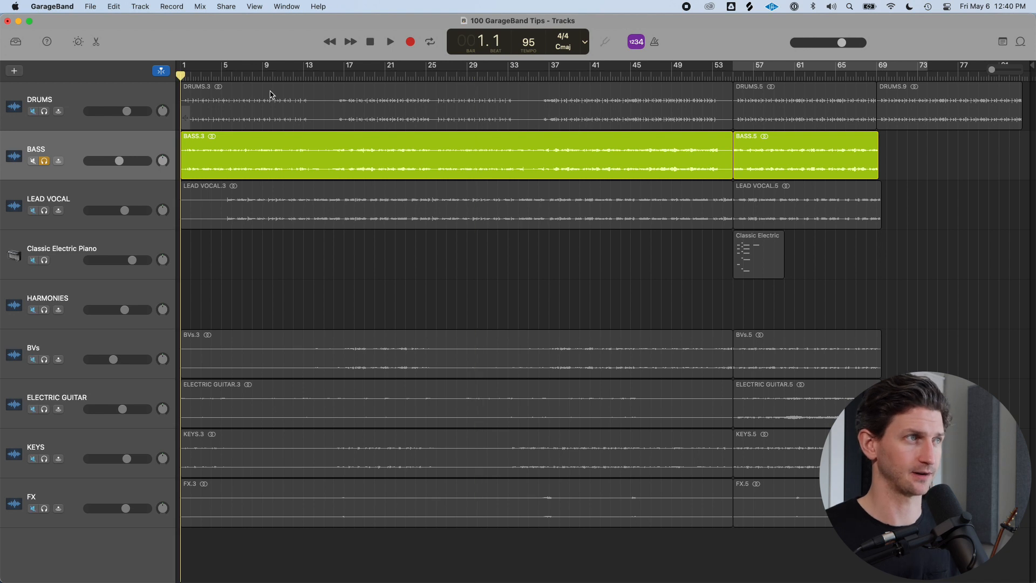
Play the project, unsolo the Bass track, then stop playback and return to the start
key("space")
key("s")
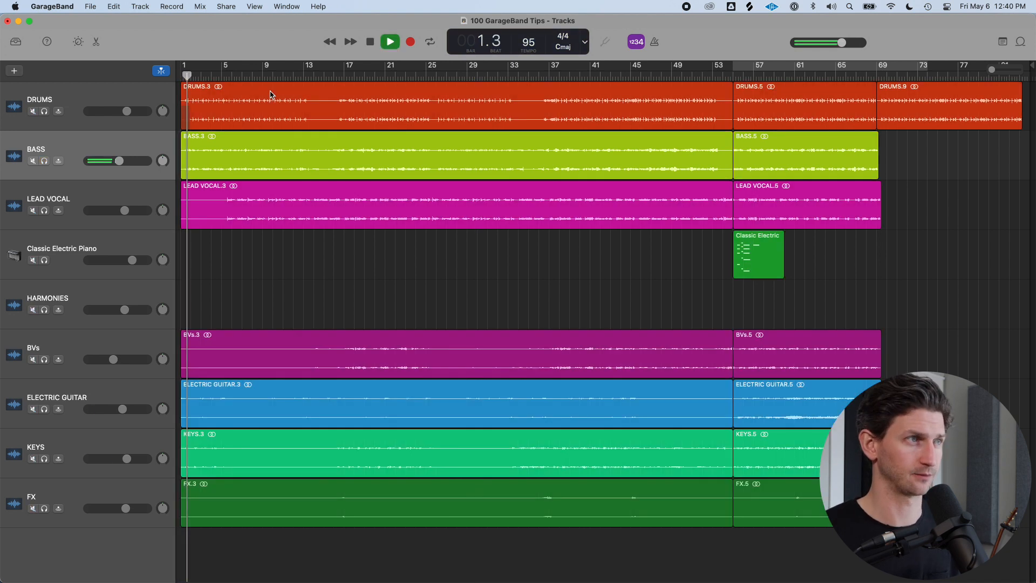
key("space")
key("Return")
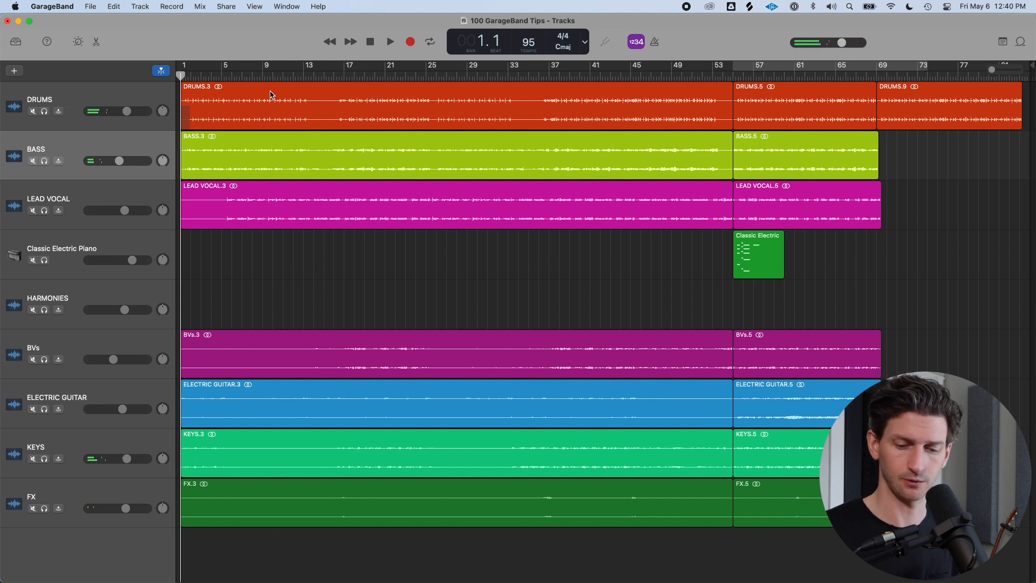
Jump the playhead to the project end, then select and delete the last Drums region
mouse_move(181, 74)
left_mouse_down()
mouse_move(519, 76)
mouse_move(182, 75)
left_mouse_up()
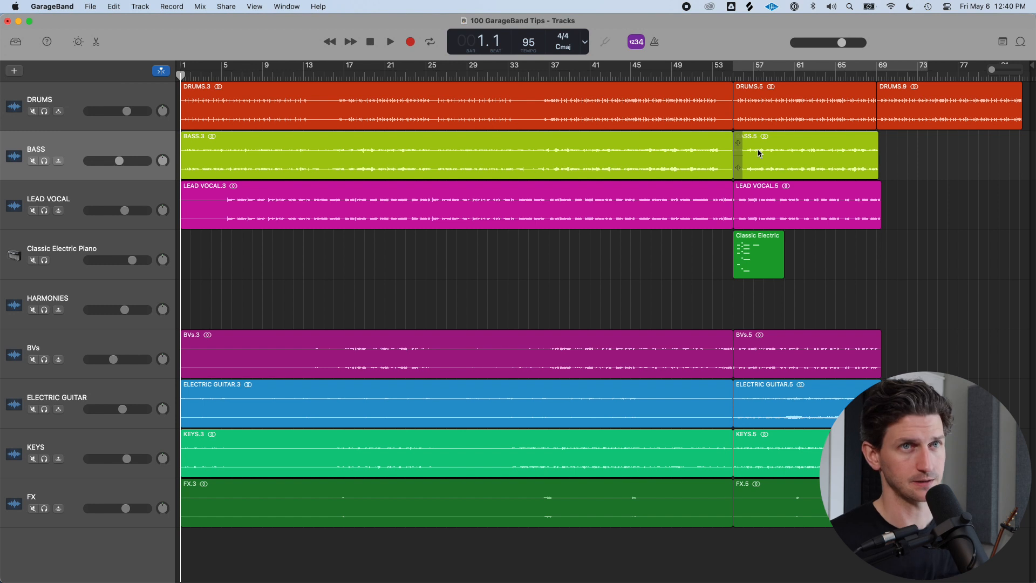
key("alt+Return")
key("alt+Return")
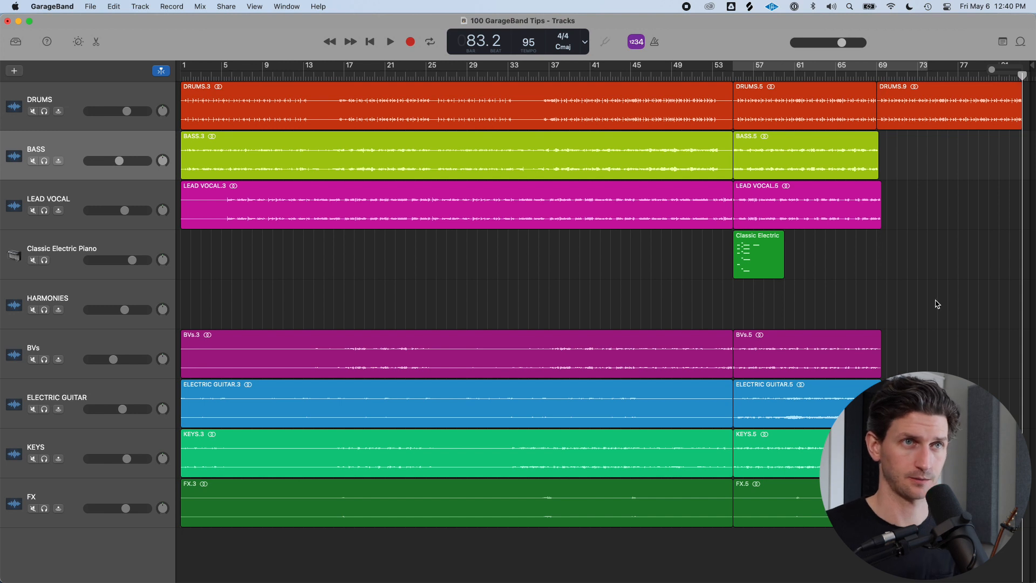
left_click(925, 97)
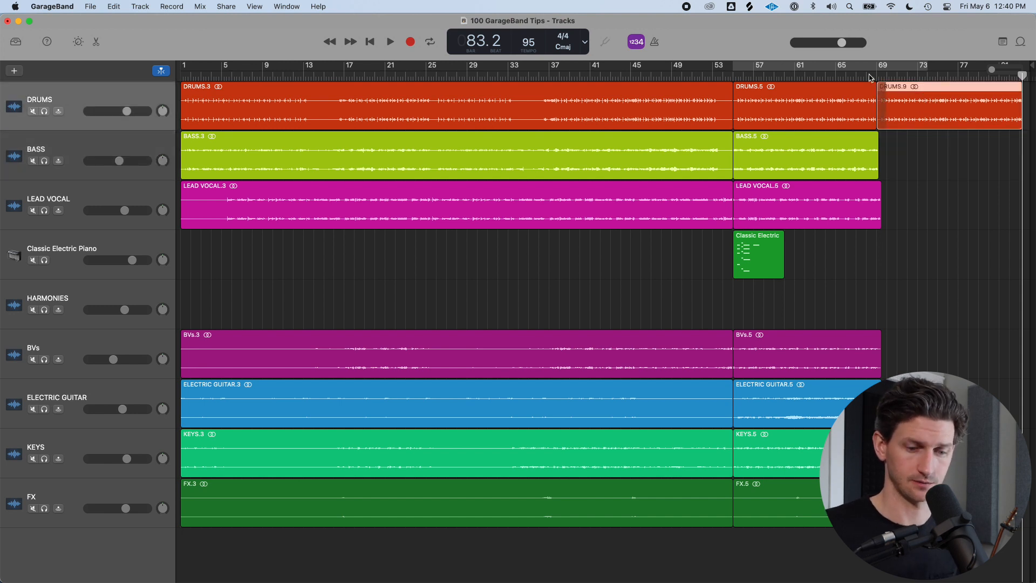
key("Delete")
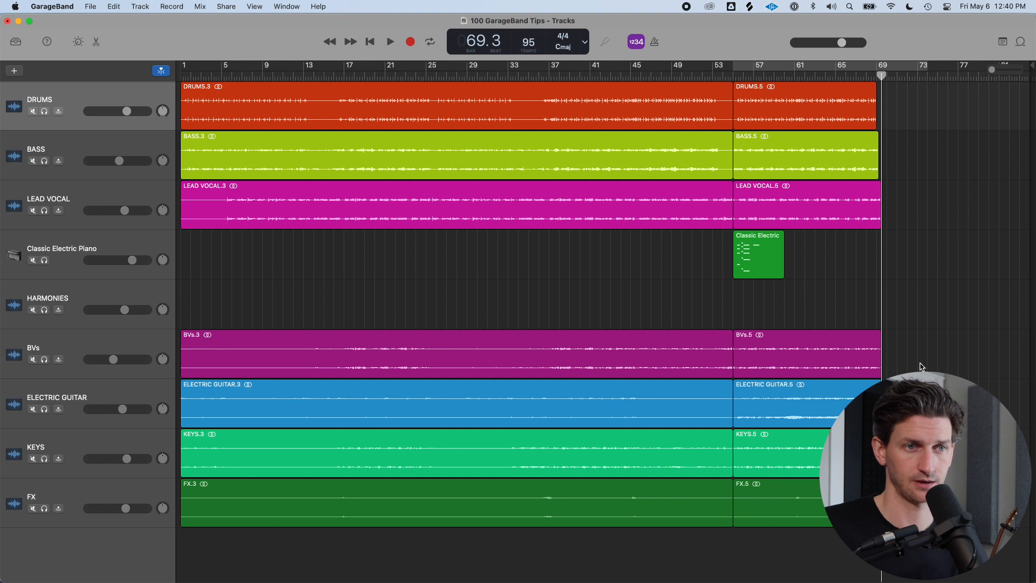
Reposition the playhead at various bars by clicking in the empty Classic Electric Piano track, then return to the start
key("Return")
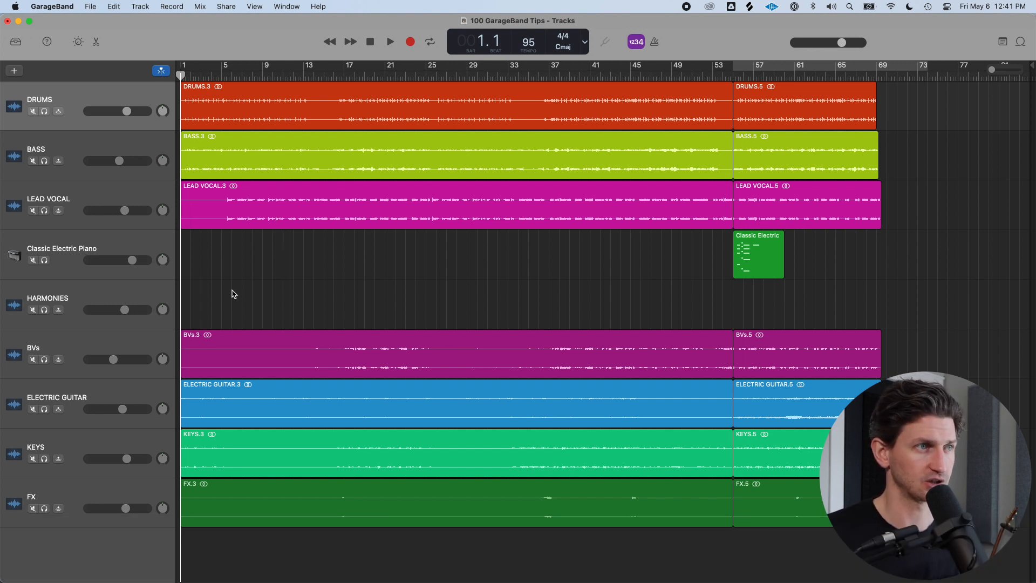
left_click(600, 264)
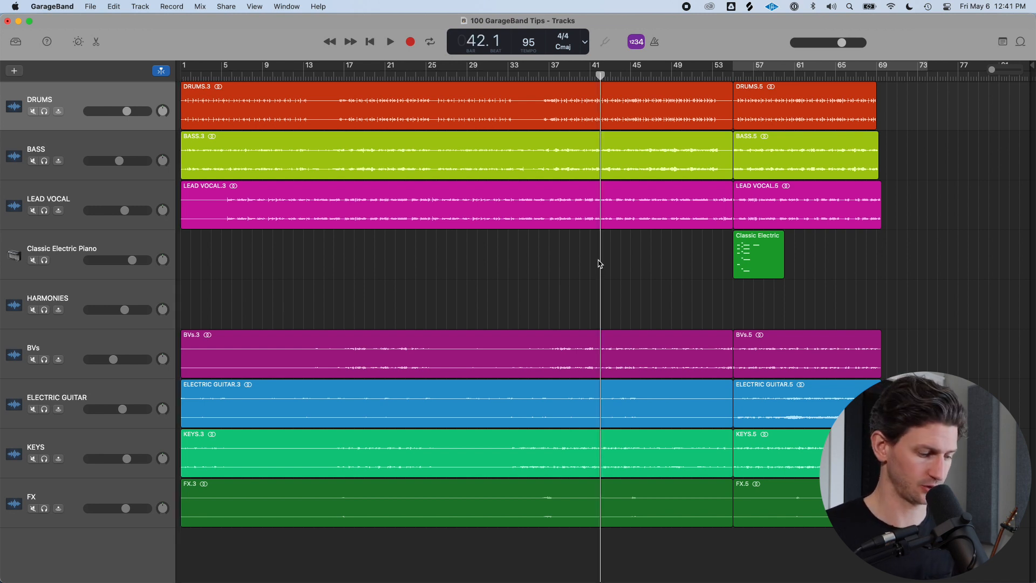
left_click(260, 249)
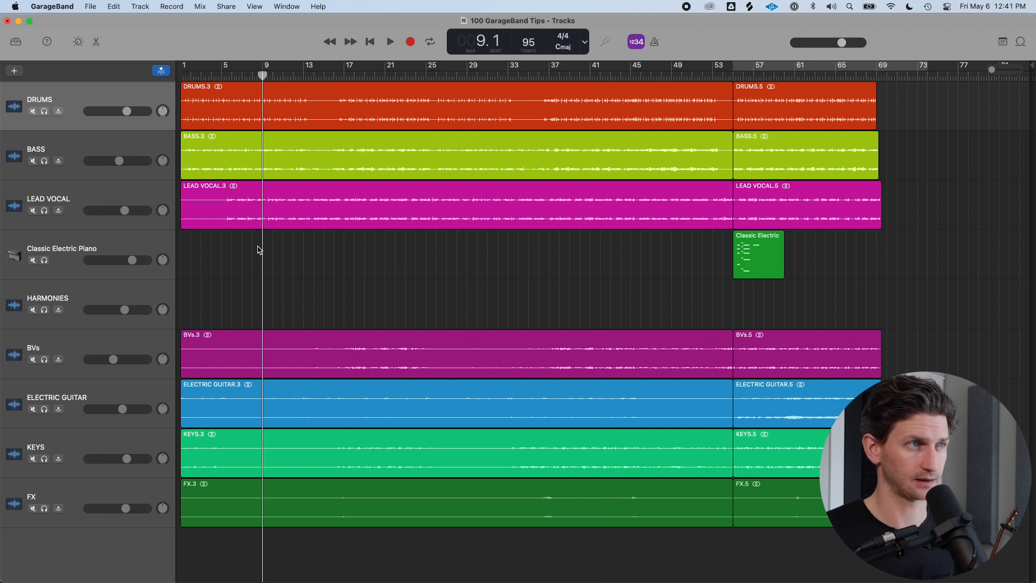
left_click_drag(263, 76, 710, 98)
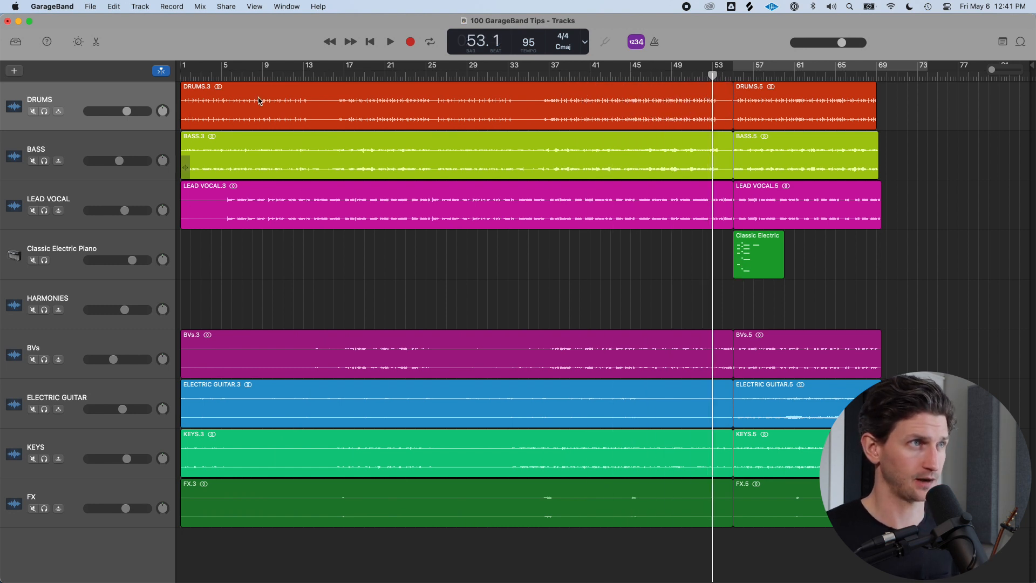
left_click(263, 254)
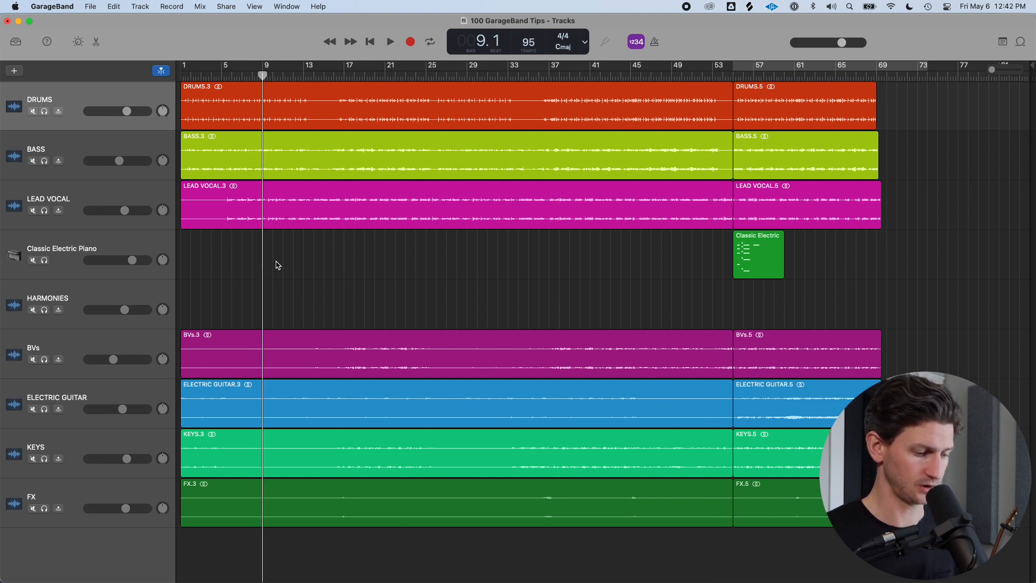
key("Return")
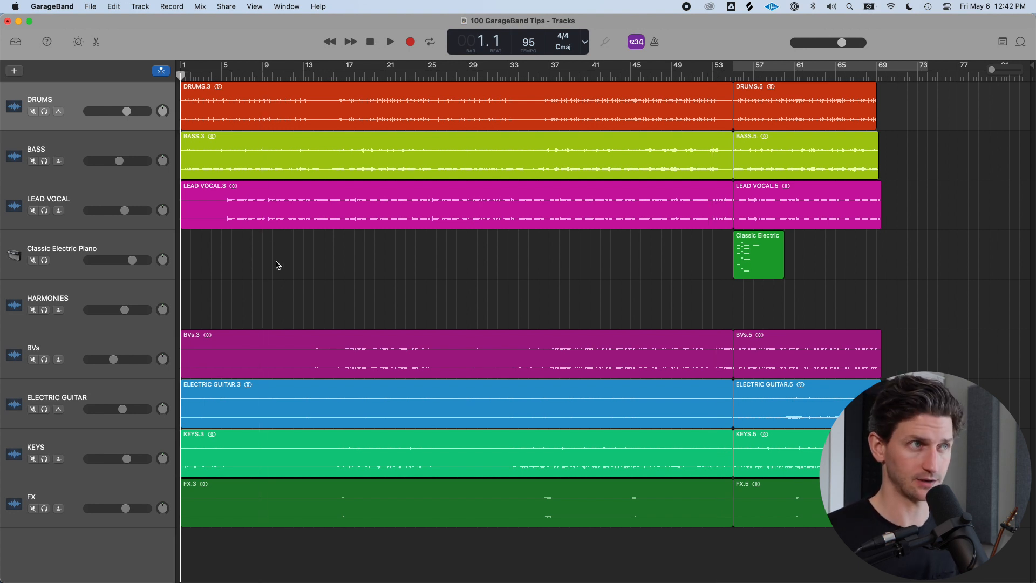
Step the playhead forward bar by bar and reposition it by clicking in empty track areas
key("period")
key("period")
key("period")
key("period")
key("period")
key("period")
key("period")
key("period")
key("period")
key("period")
left_click(609, 267)
left_click(835, 286)
left_click(579, 306)
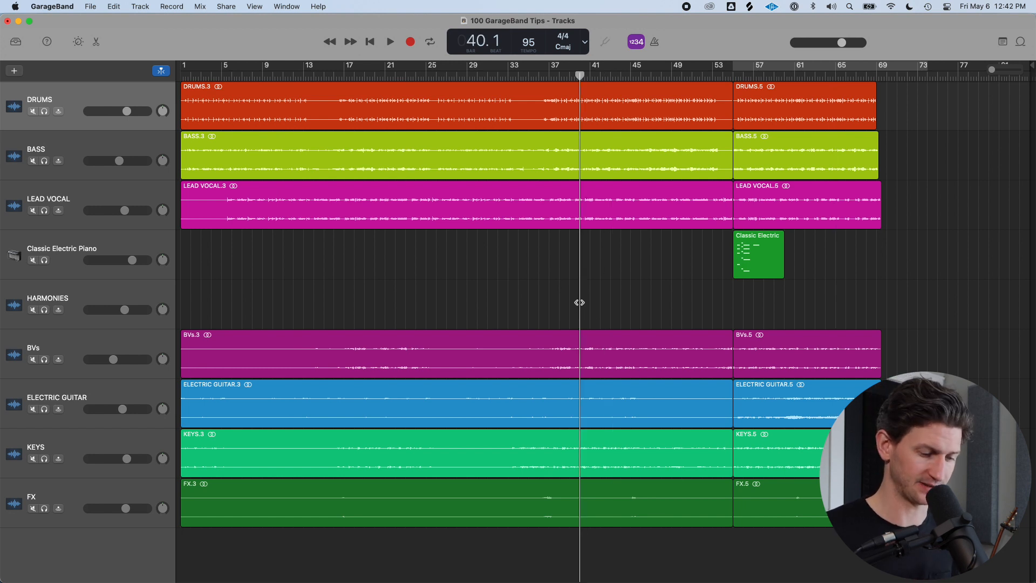
Set a cycle region from about bar 17 to bar 25 and play it
left_click_drag(348, 69, 424, 76)
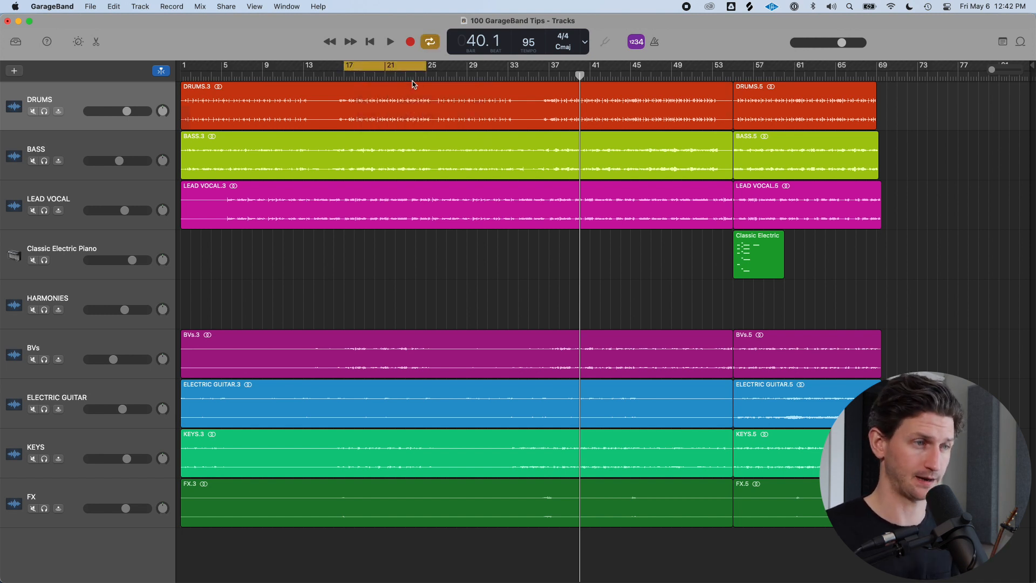
key("space")
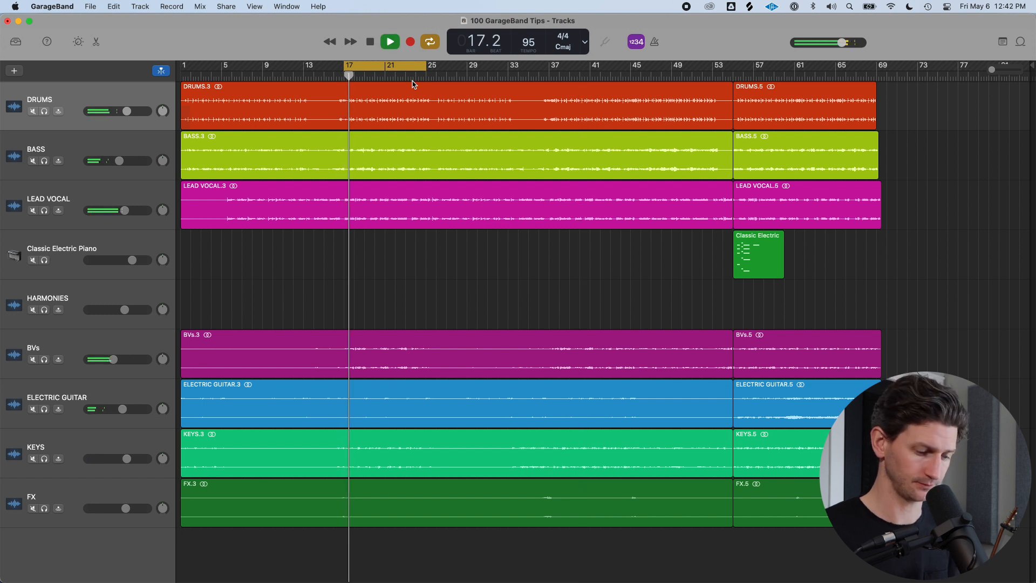
Stop playback, turn off the cycle region and return the playhead to the project start
key("space")
key("c")
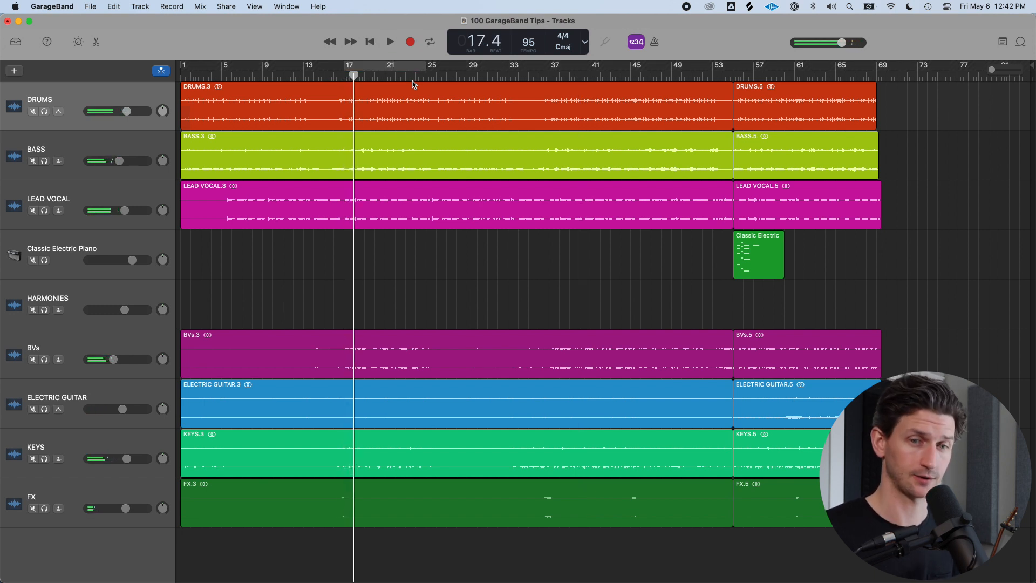
key("Return")
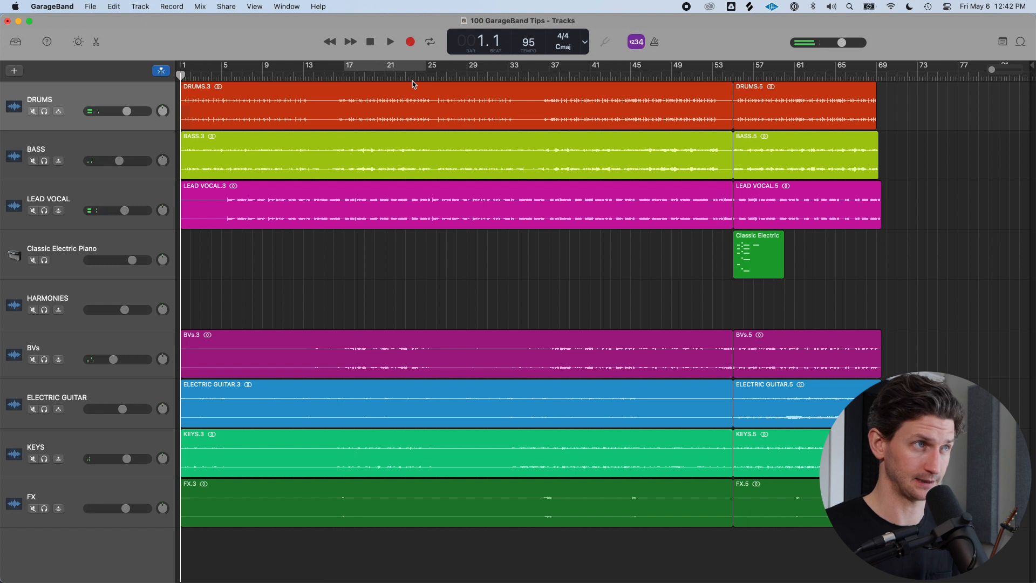
Play briefly, then move the playhead forward three bars and back one bar, and play and stop again
key("space")
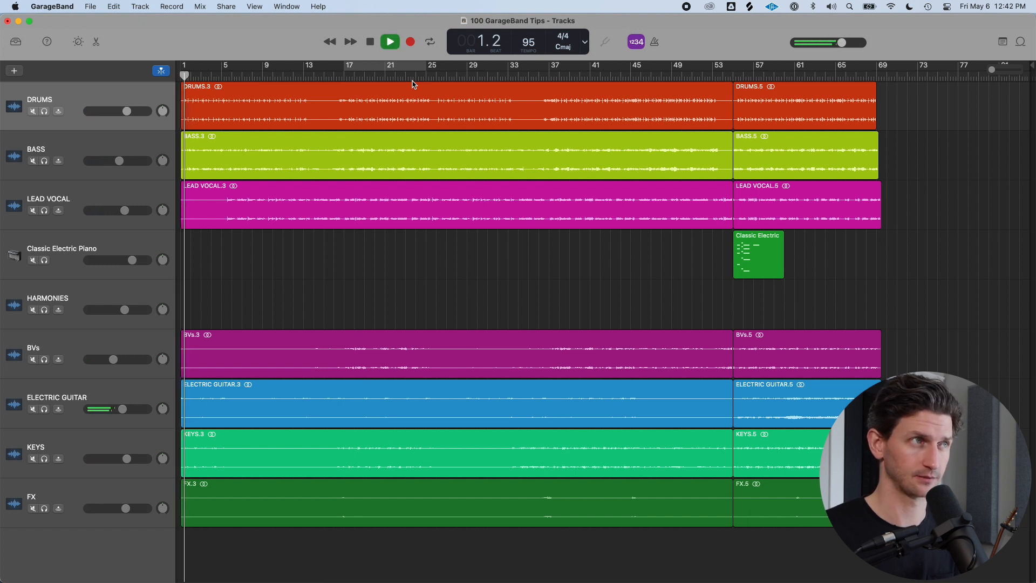
key("space")
key("period")
key("period")
key("period")
key("period")
key("period")
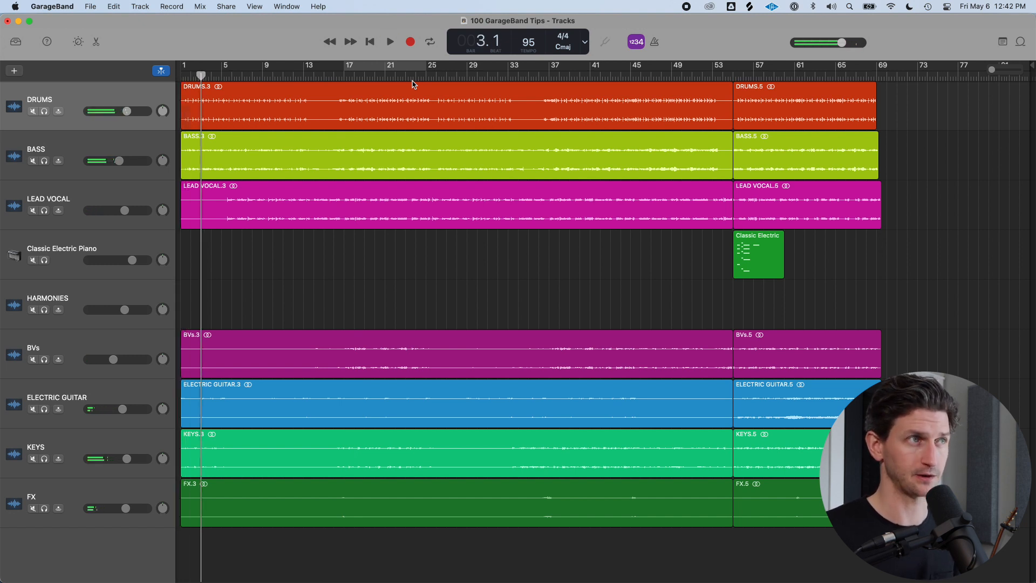
key("comma")
key("space")
key("space")
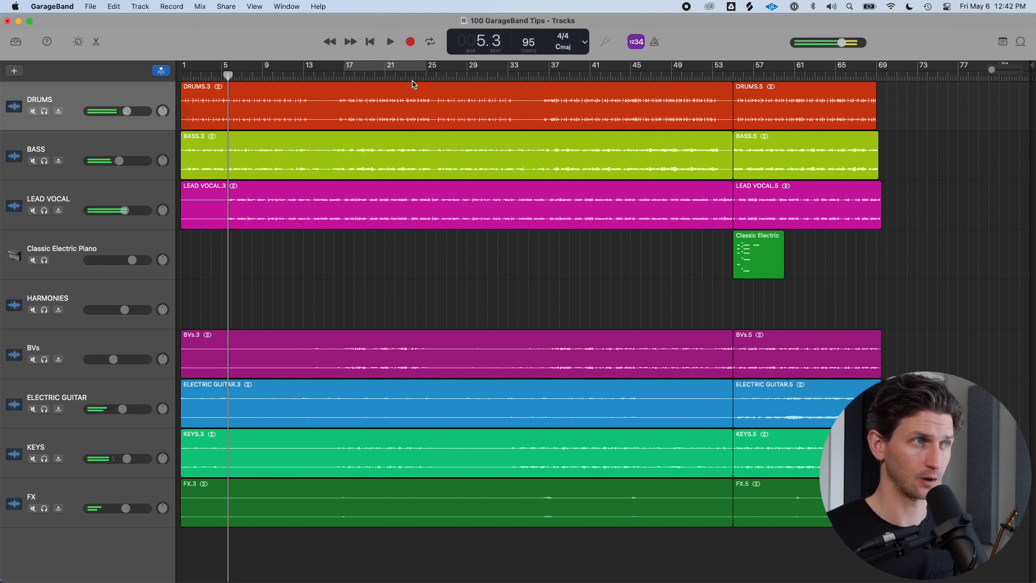
Place the playhead at bar 21 by clicking in empty track areas, and select the first Drums region
left_click(702, 272)
left_click(539, 280)
left_click(393, 279)
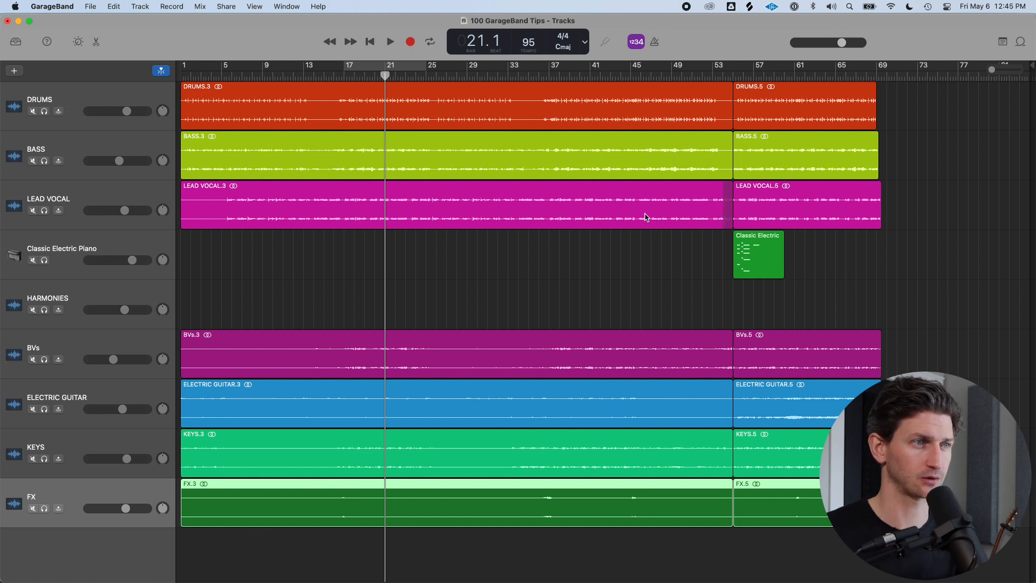
left_click(385, 95)
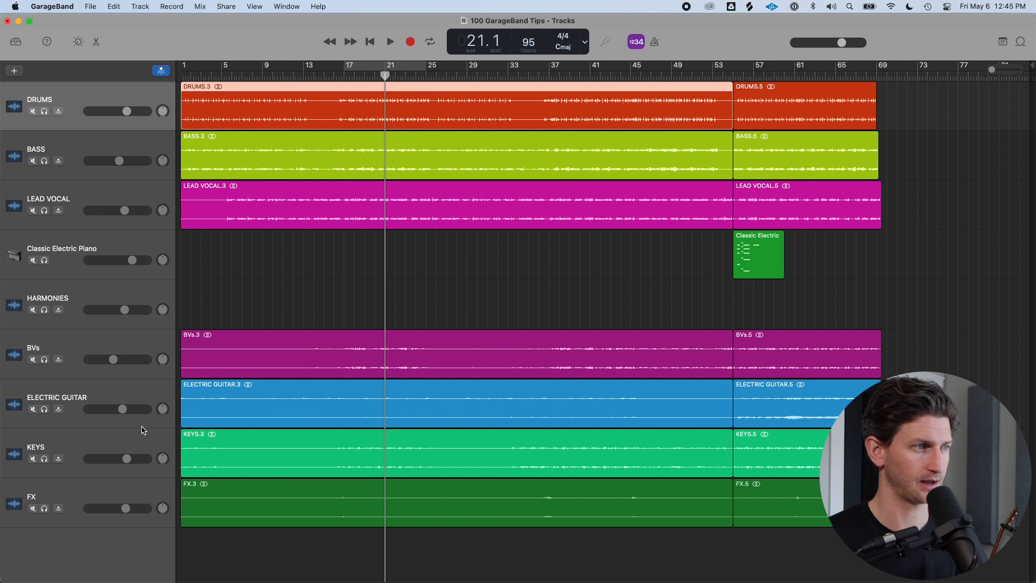
Select the LEAD VOCAL track and create nine new empty LEAD VOCAL tracks with duplicate settings
left_click(143, 190)
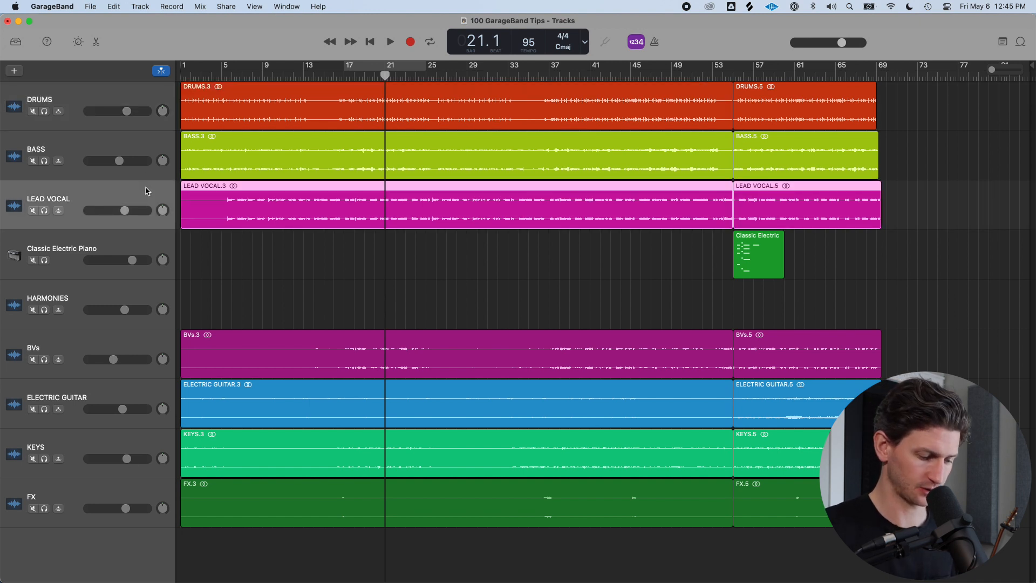
key("super+d")
key("super+d")
key("super+d")
key("super+d")
key("super+d")
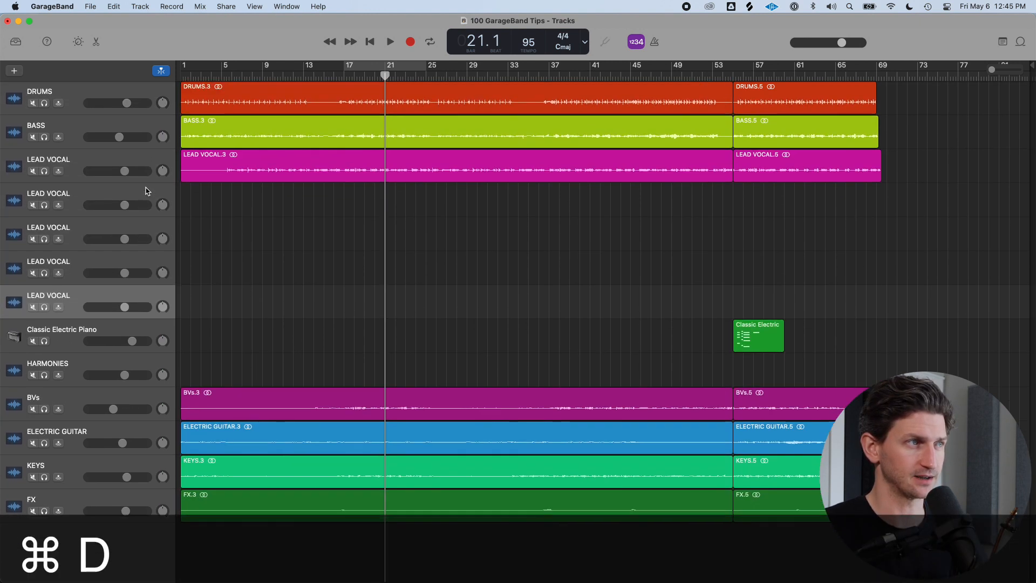
key("super+d")
key("super+d")
key("super+d")
key("super+d")
key("super+d")
key("super+d")
key("super+d")
key("super+d")
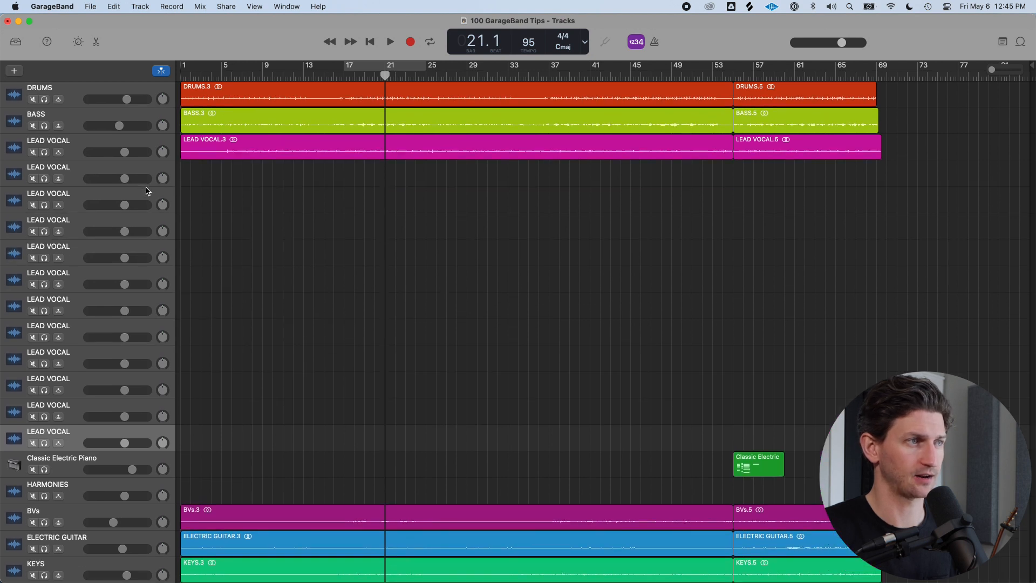
key("super+d")
key("super+d")
key("super+d")
key("super+d")
key("super+d")
key("super+d")
key("super+d")
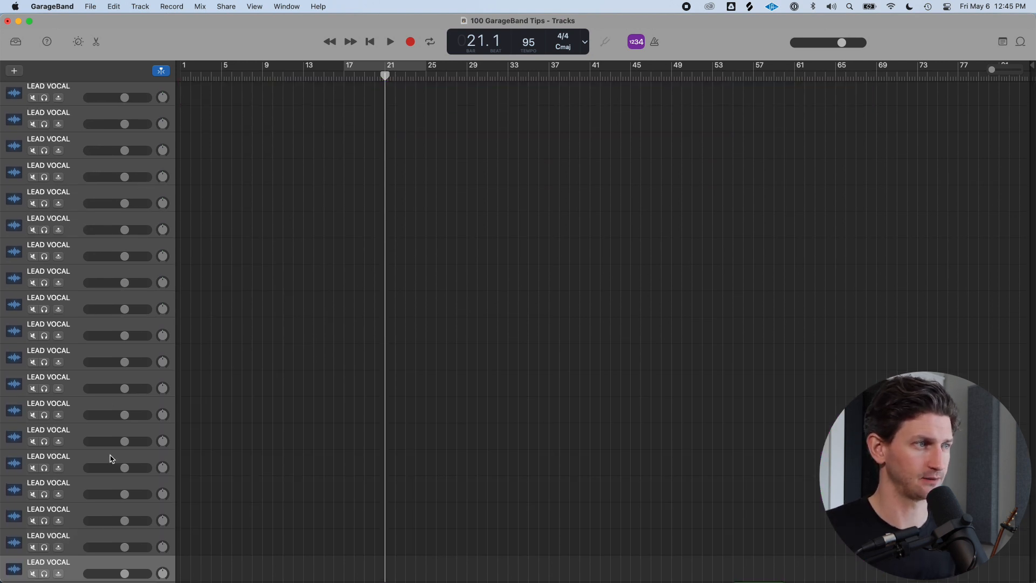
Navigate up and down the long track list to view its top and bottom
scroll(110, 462, "up", 2)
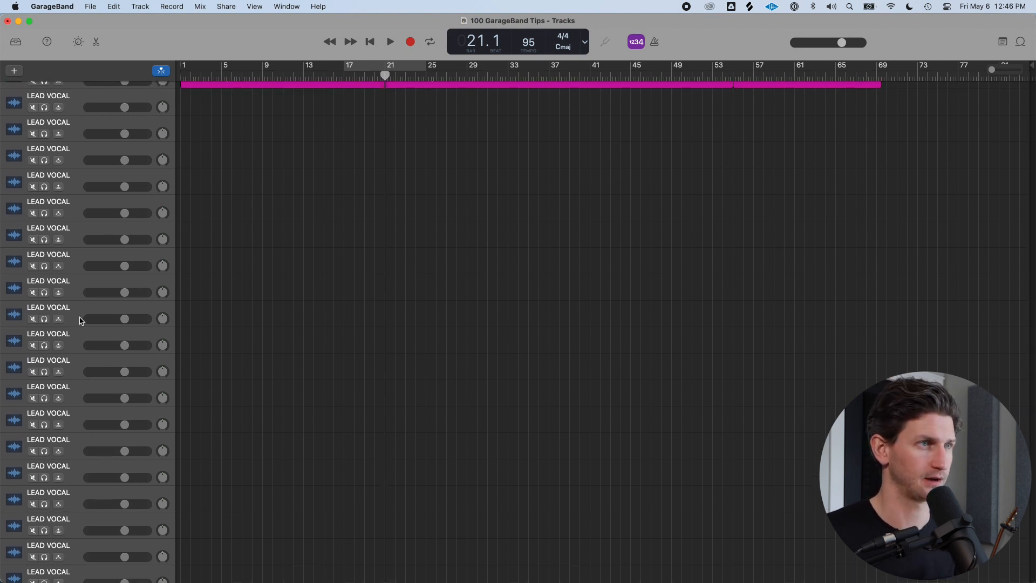
scroll(288, 396, "up", 15)
scroll(282, 368, "down", 5)
scroll(283, 371, "up", 15)
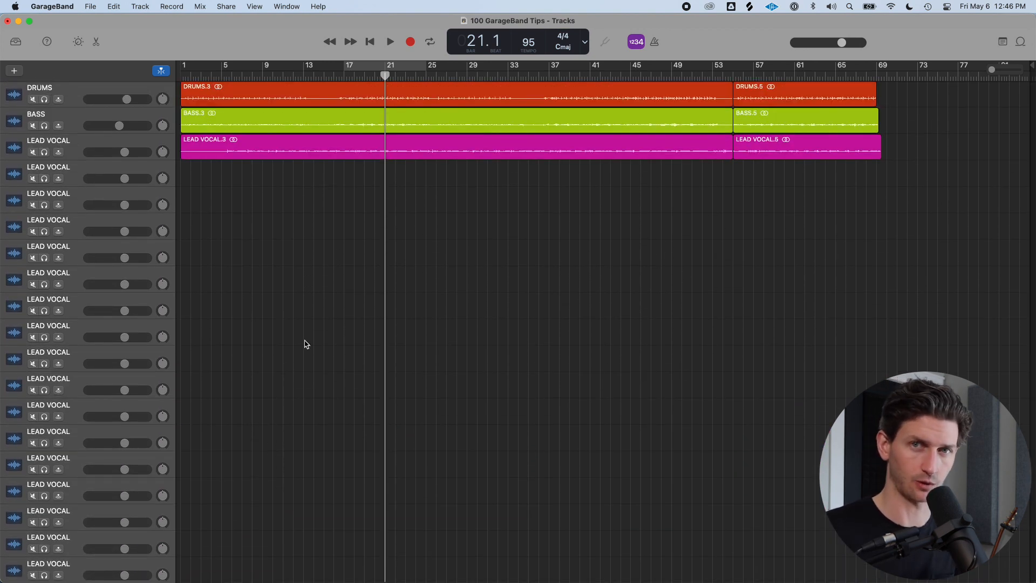
scroll(289, 318, "down", 10)
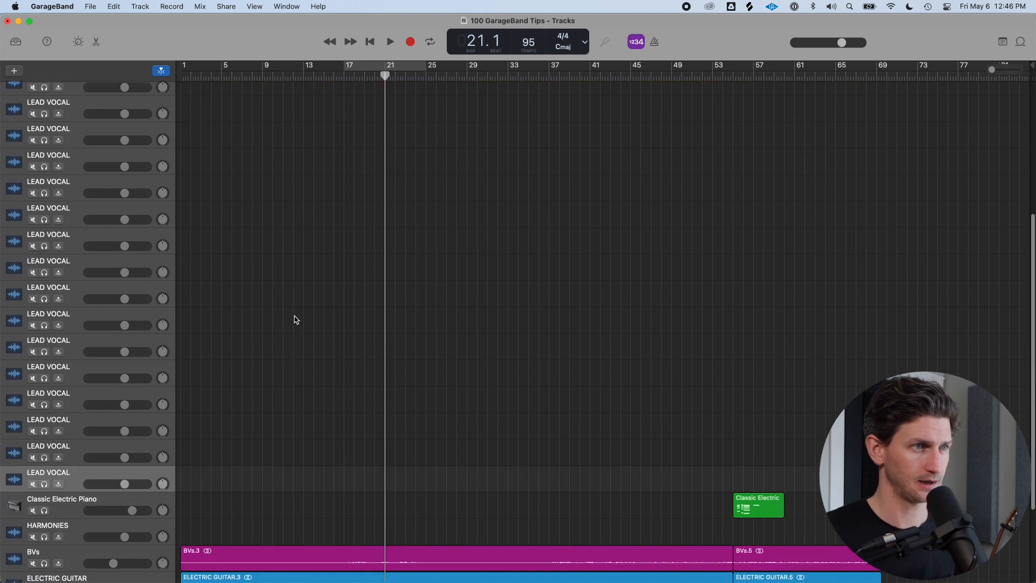
scroll(294, 316, "down", 5)
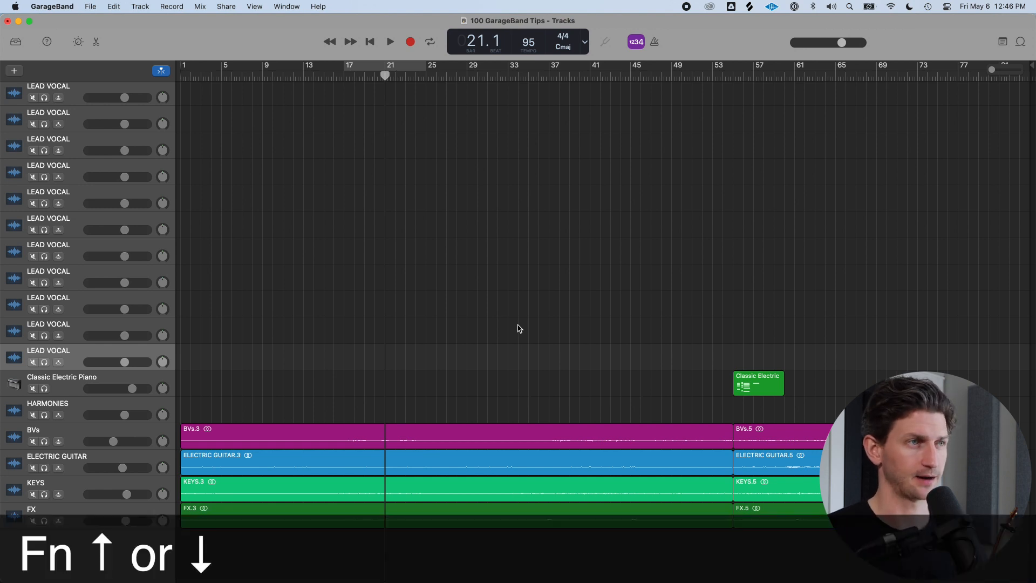
key("Page_Up")
key("Page_Down")
key("Page_Up")
key("Page_Down")
key("Page_Up")
key("Page_Down")
key("Page_Up")
key("Page_Down")
key("Page_Up")
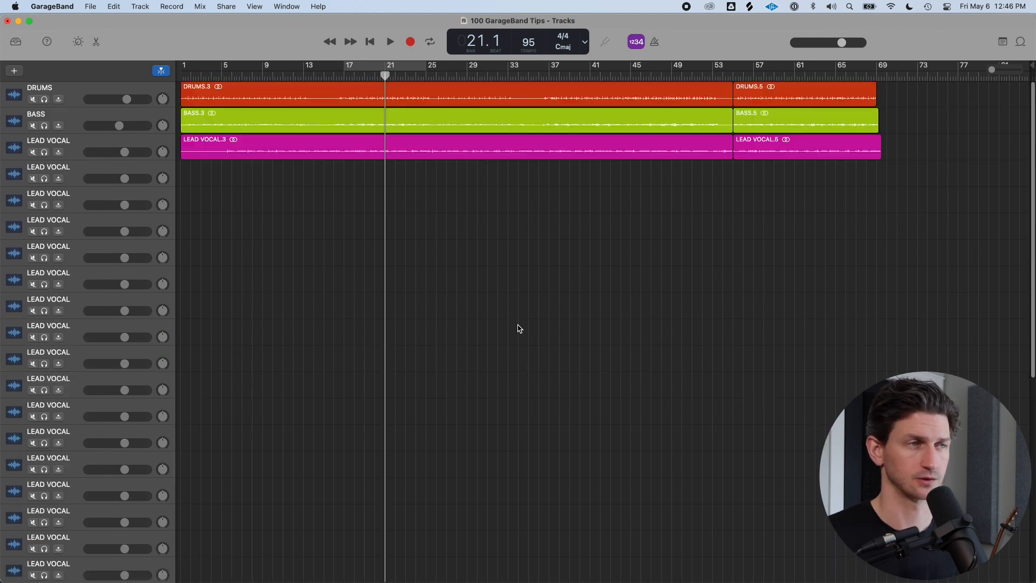
key("Page_Down")
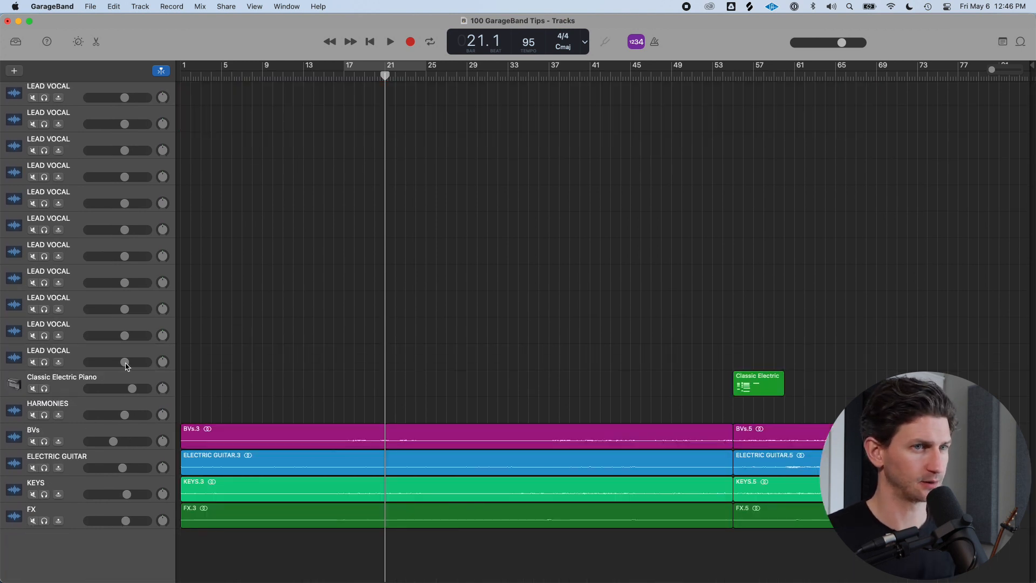
Move the track selection up and down between the lower LEAD VOCAL and Classic Electric Piano tracks
left_click(134, 349)
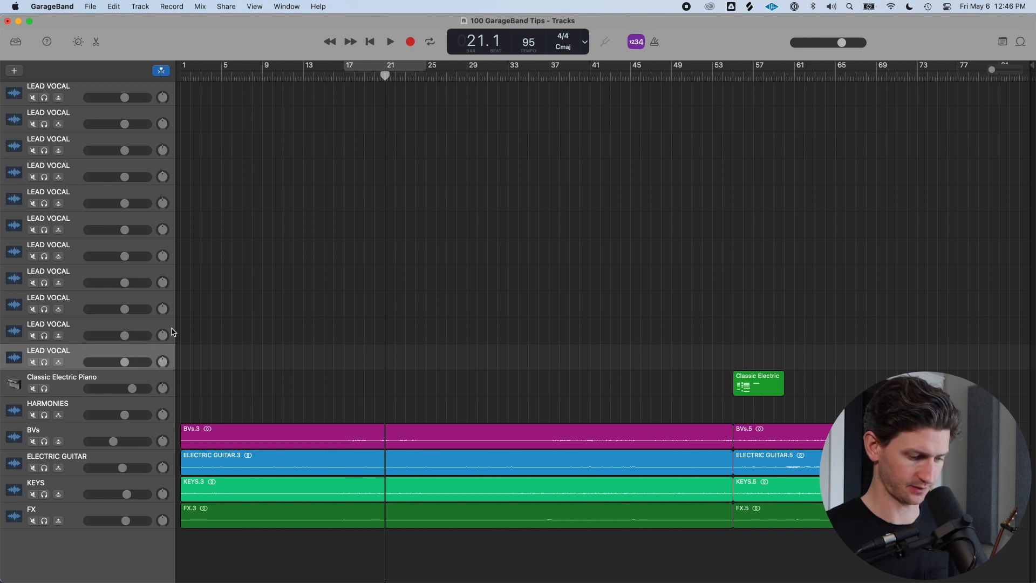
key("Down")
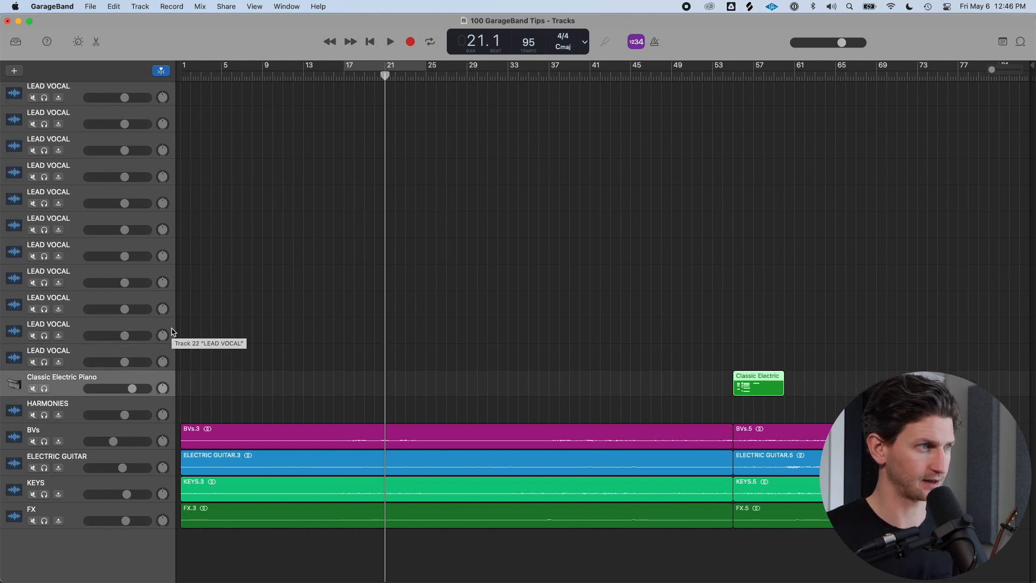
key("Up")
left_click(131, 321)
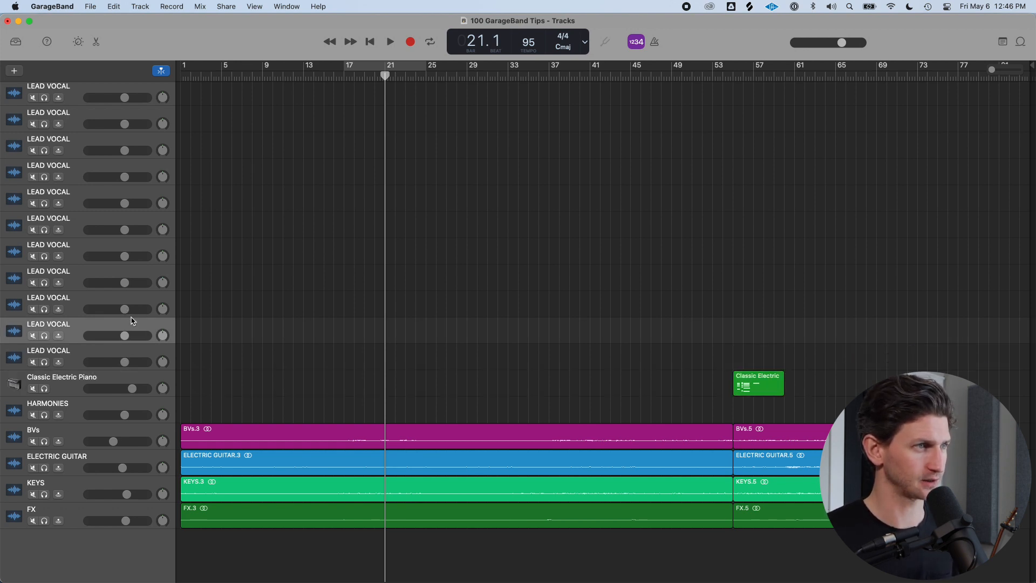
key("Down")
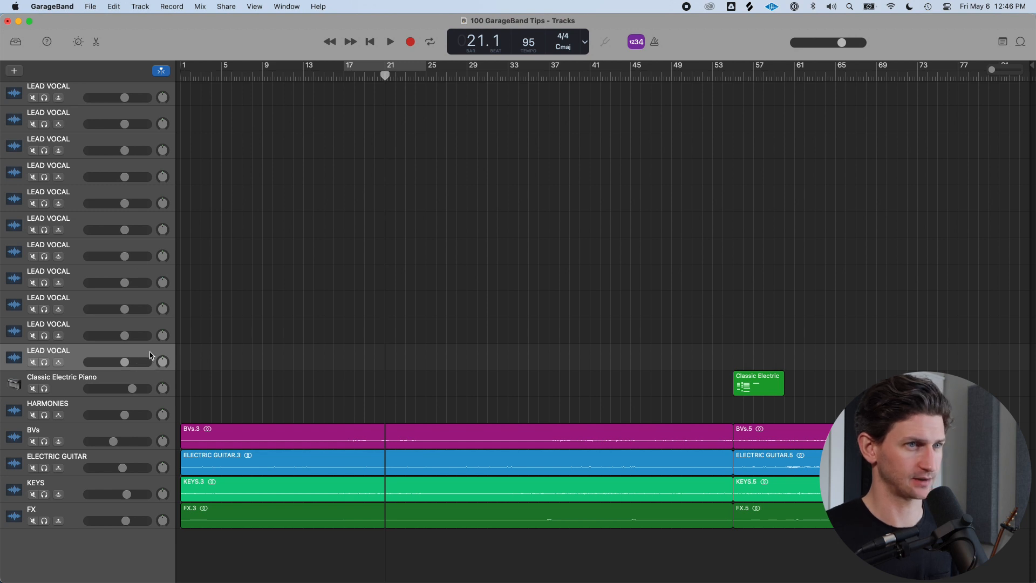
key("Down")
Select the second LEAD VOCAL track and delete five of the empty duplicate tracks
scroll(152, 356, "up", 10)
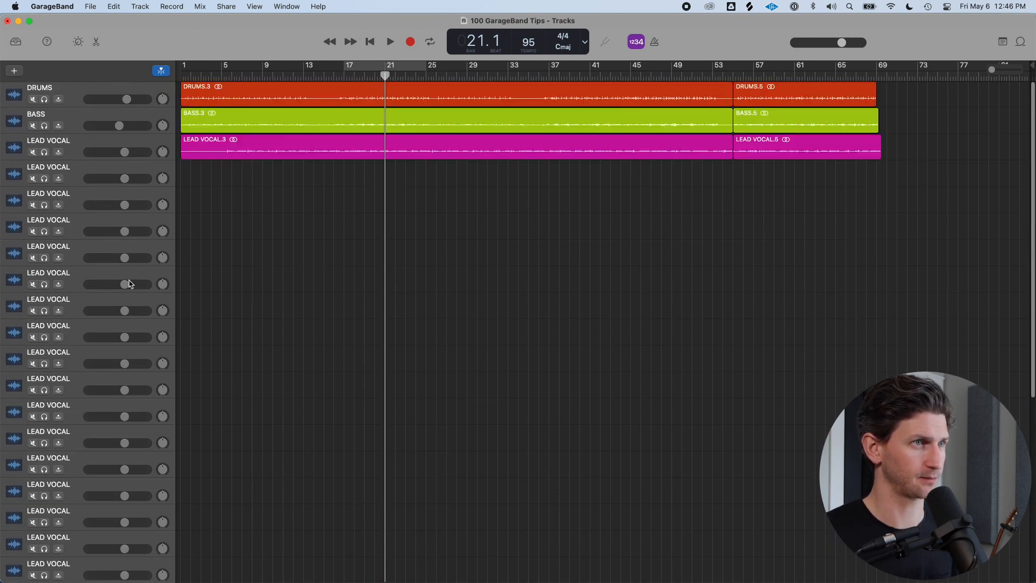
left_click(111, 176)
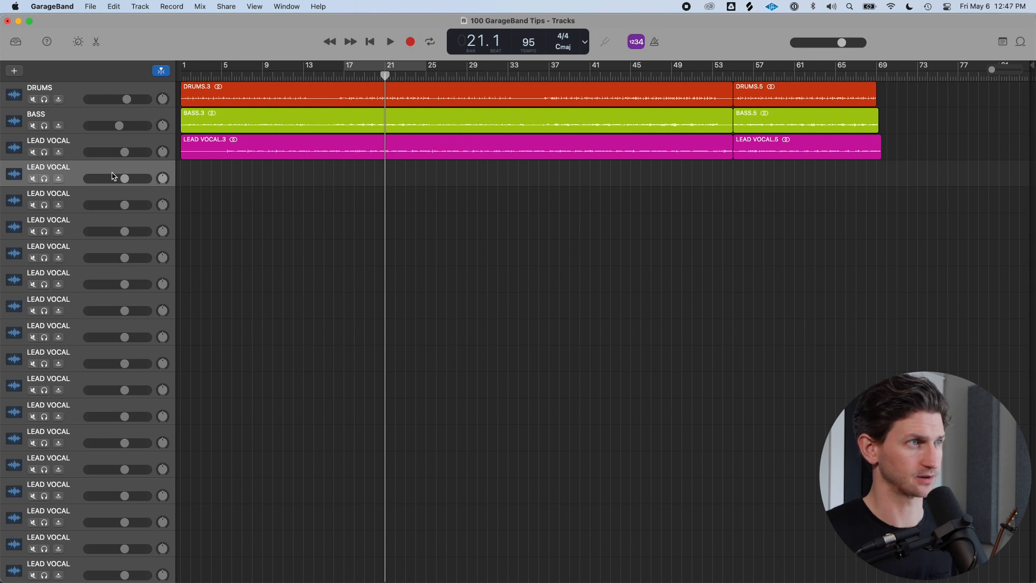
key("super+BackSpace")
key("super+BackSpace")
key("super+BackSpace")
key("super+BackSpace")
key("super+BackSpace")
key("super+BackSpace")
key("super+BackSpace")
key("super+BackSpace")
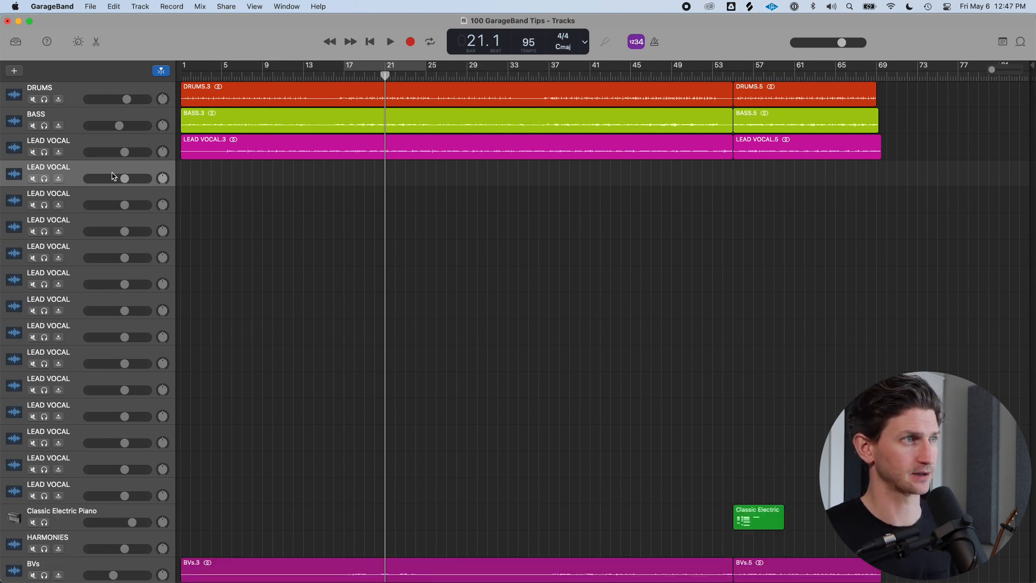
key("super+BackSpace")
key("super+BackSpace")
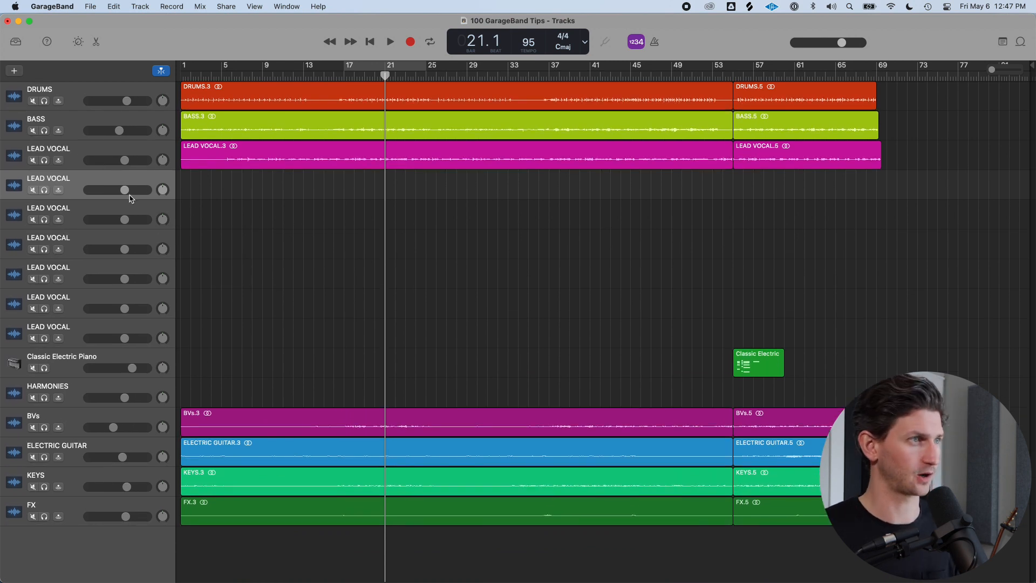
Delete the remaining empty duplicate LEAD VOCAL tracks
left_click(94, 330)
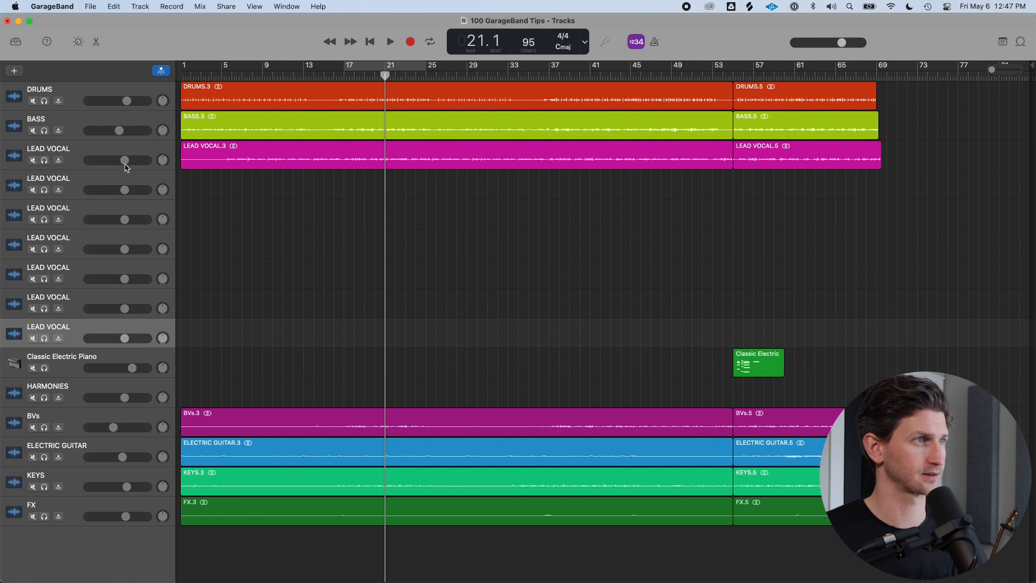
left_click(135, 186)
key("super+BackSpace")
key("super+BackSpace")
key("Down")
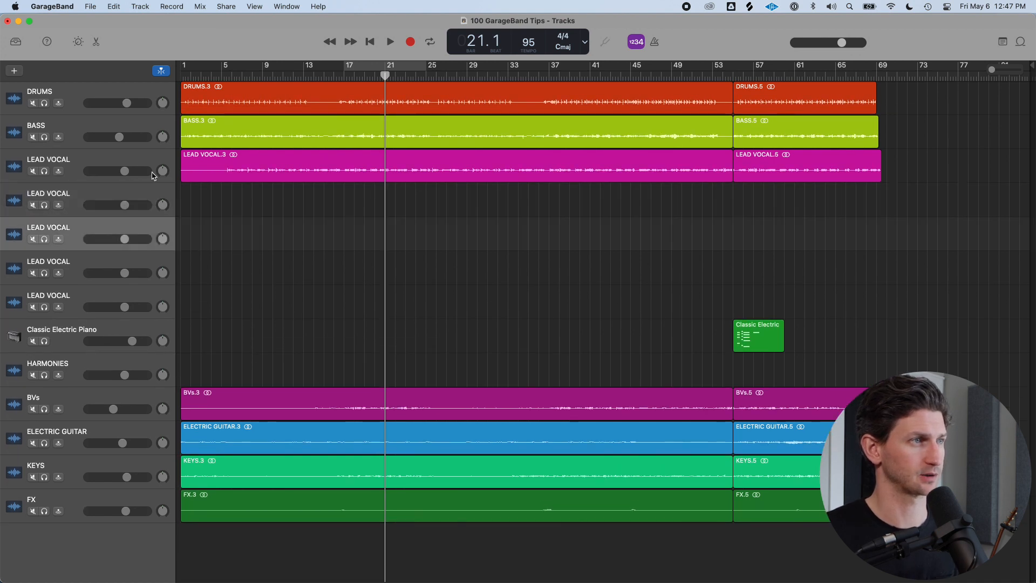
key("super+BackSpace")
key("super+BackSpace")
key("super+BackSpace")
key("Up")
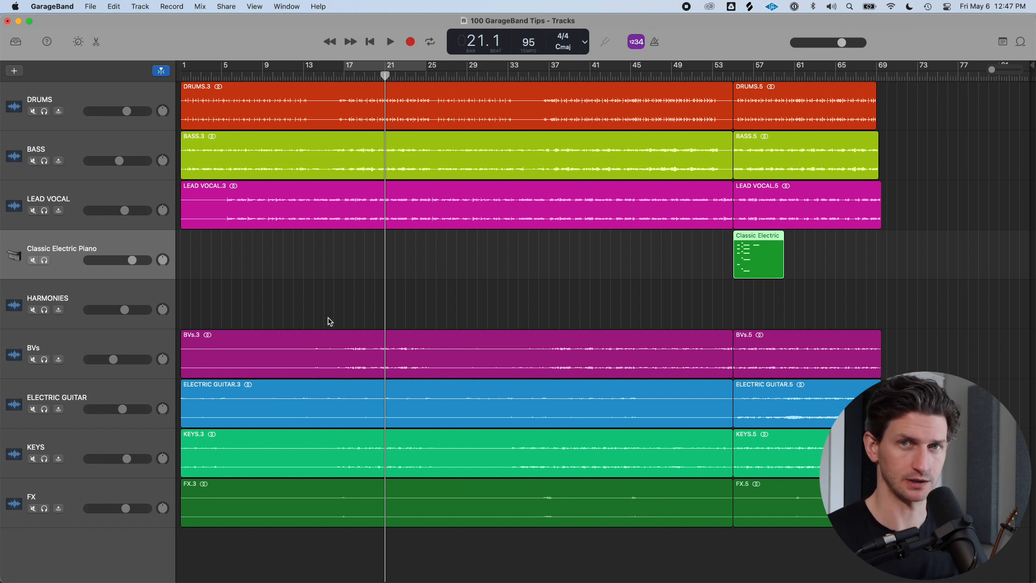
Move the playhead to bar 55, solo the Classic Electric Piano track and play it
key("y")
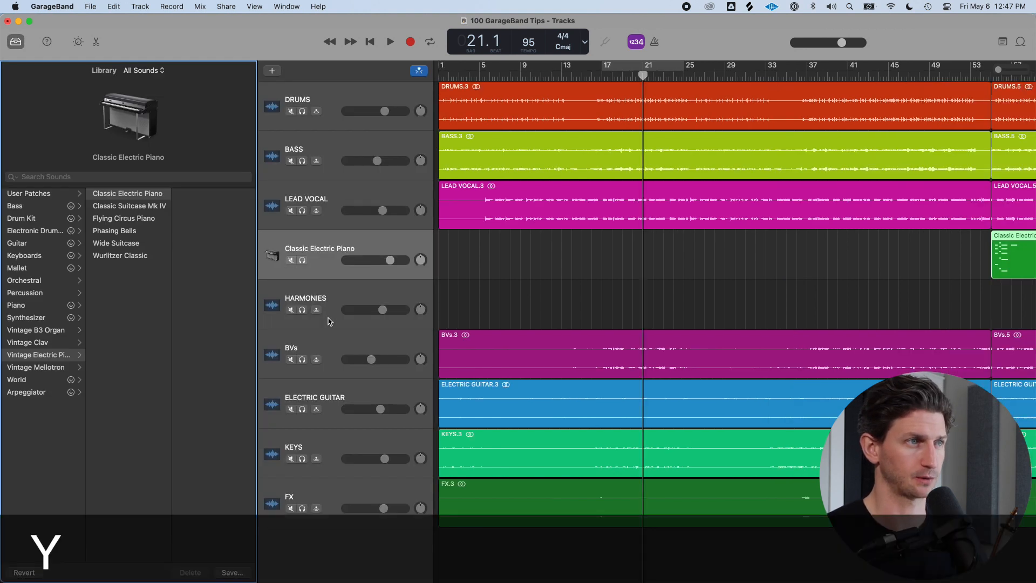
key("y")
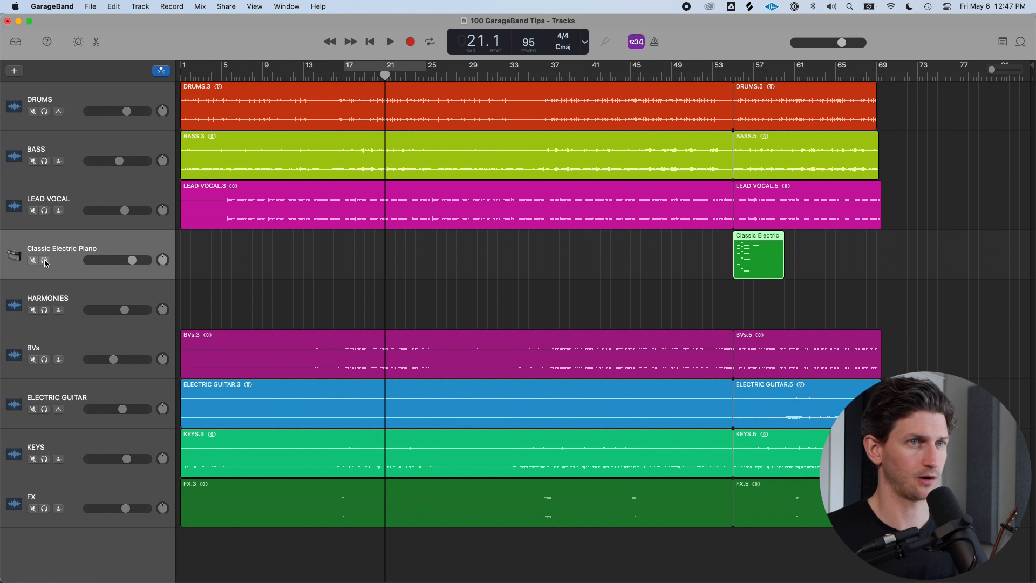
left_click(736, 75)
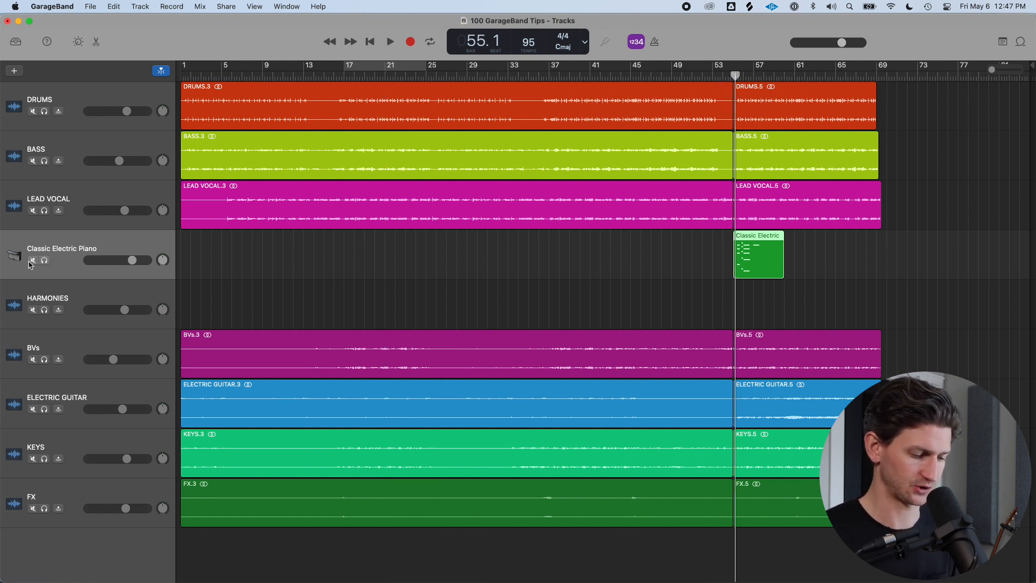
key("s")
key("space")
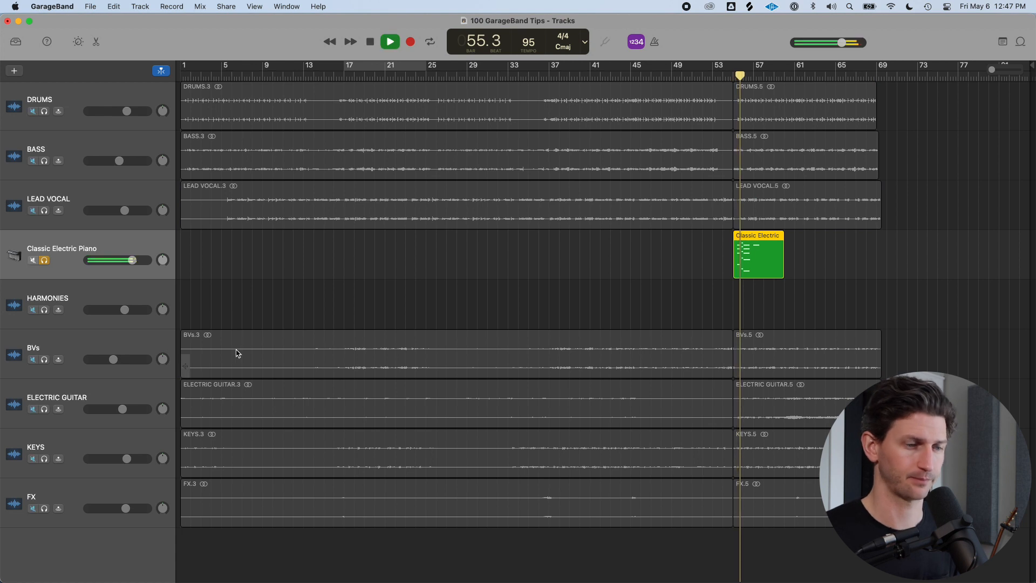
scroll(504, 410, "up", 5)
key("space")
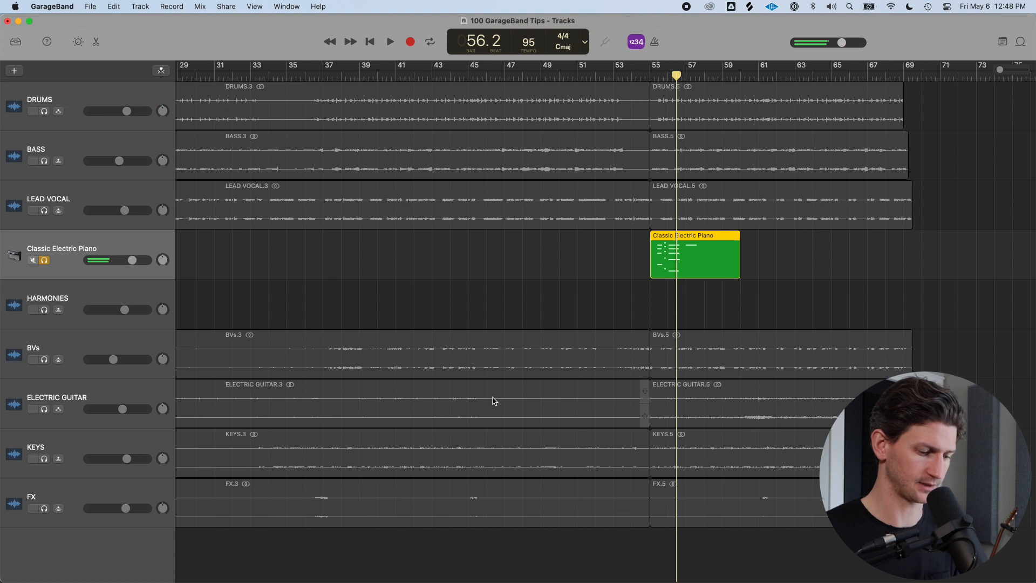
Change the Classic Electric Piano track's sound to Steinway Grand Piano from the Library, browsing the Synthesizer pads
key("y")
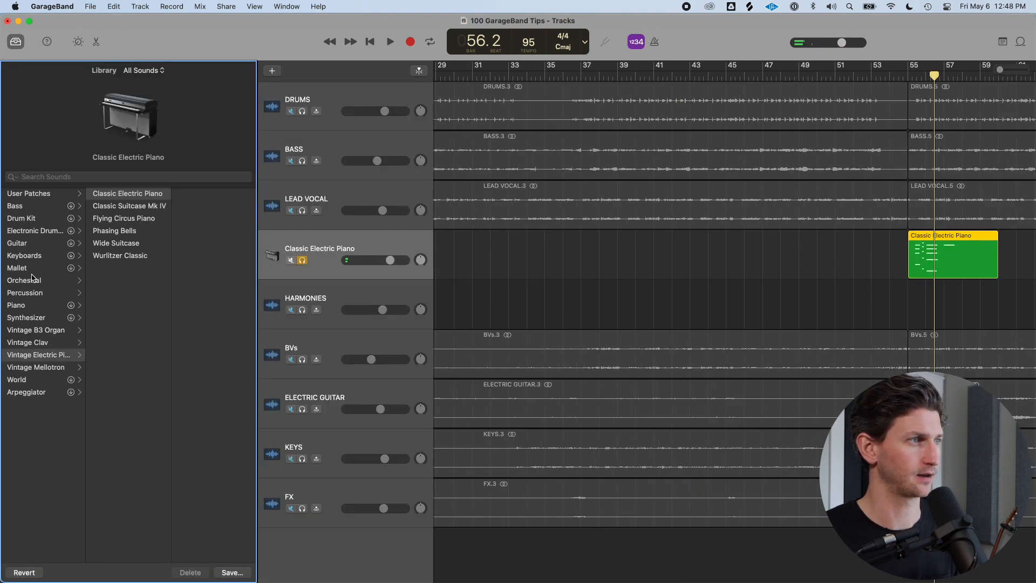
left_click(52, 306)
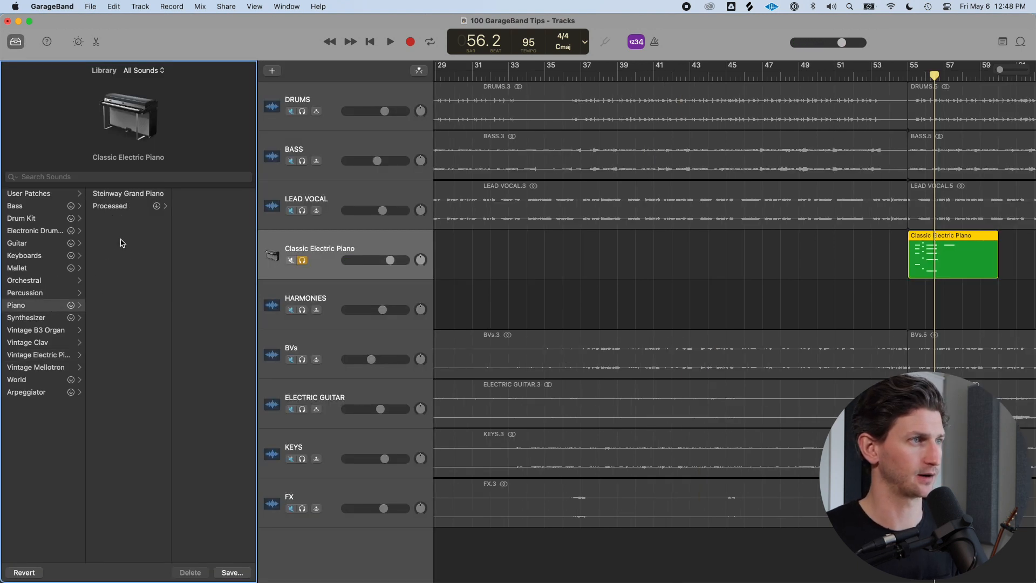
left_click(146, 197)
left_click(48, 317)
left_click(134, 282)
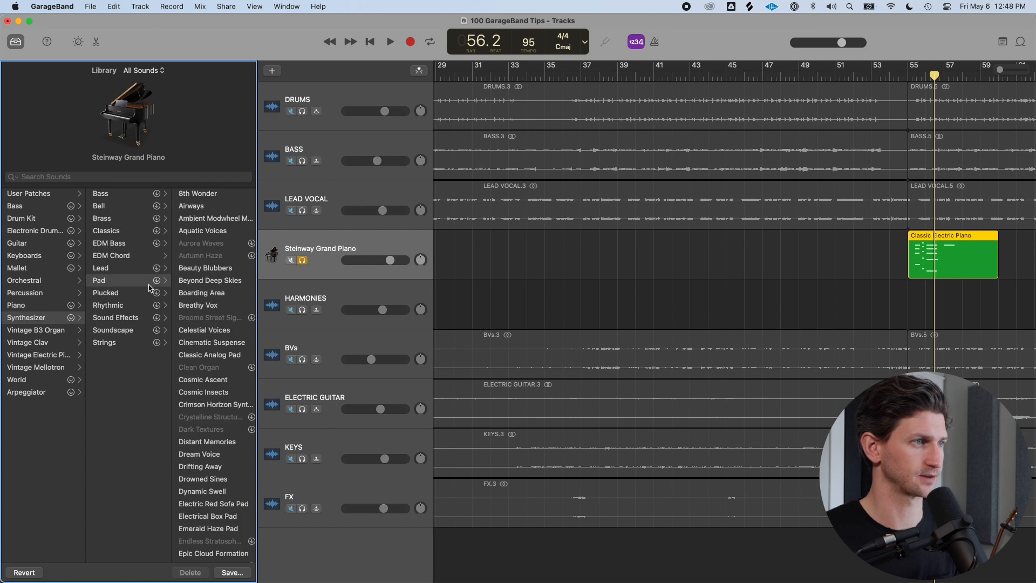
key("y")
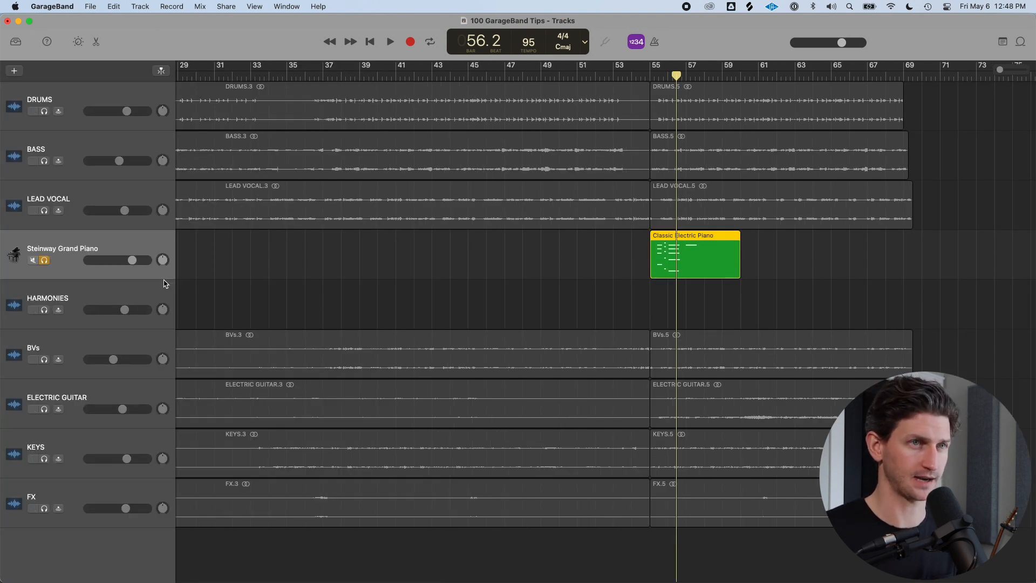
Open the piano region in the editor and delete its long note at bar 57
key("y")
key("y")
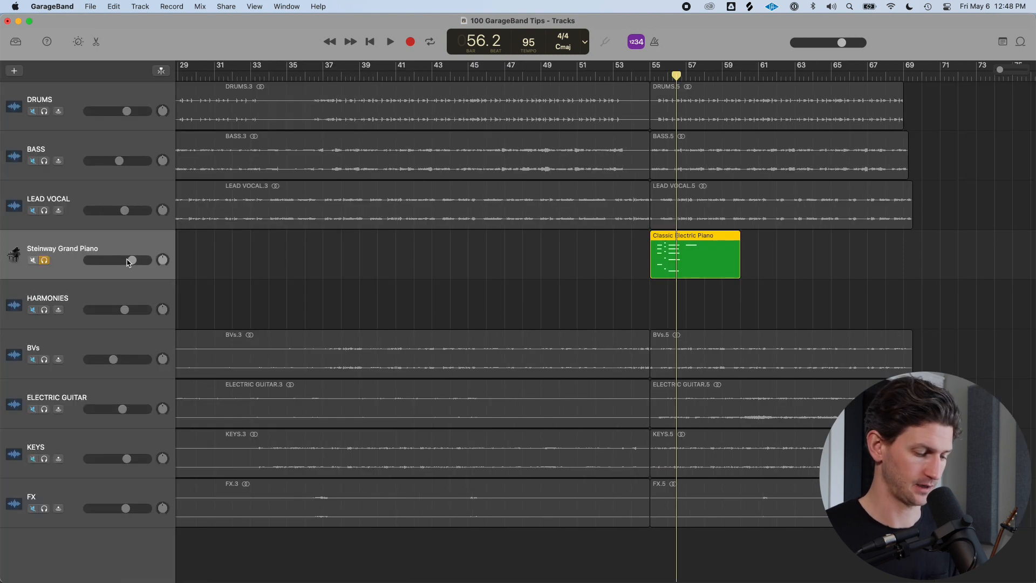
key("e")
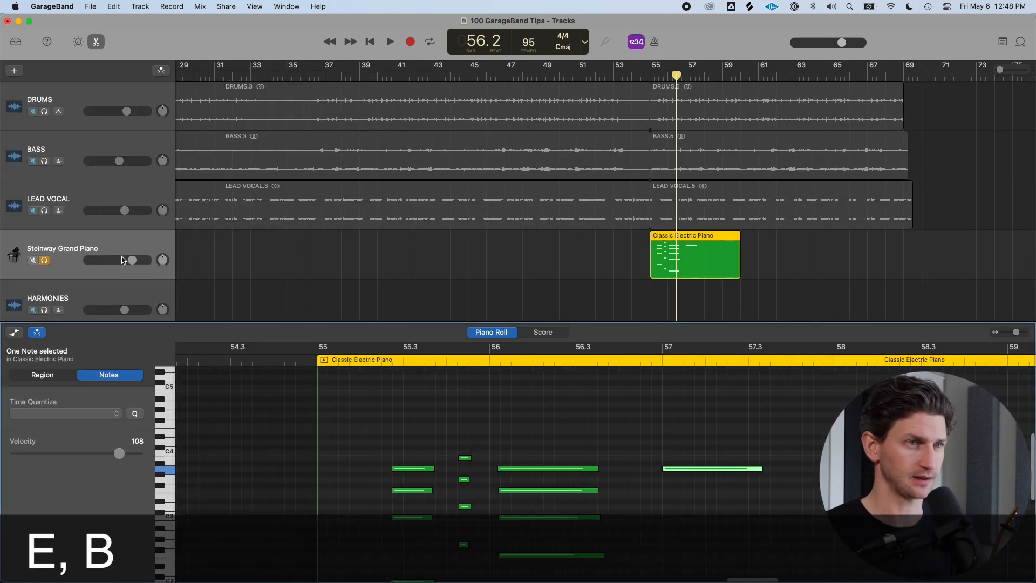
scroll(550, 421, "down", 2)
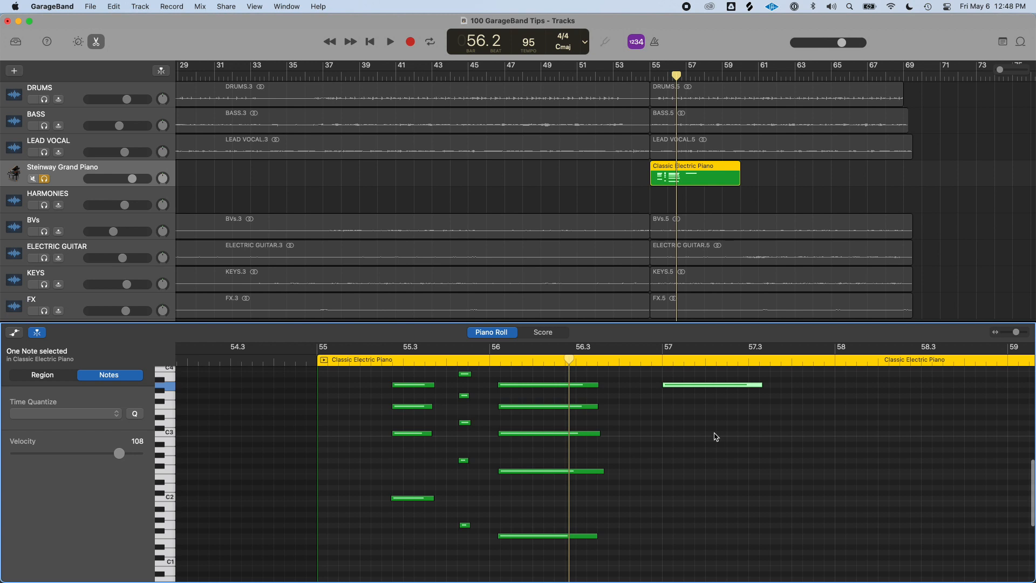
left_click(674, 418)
left_click(672, 385)
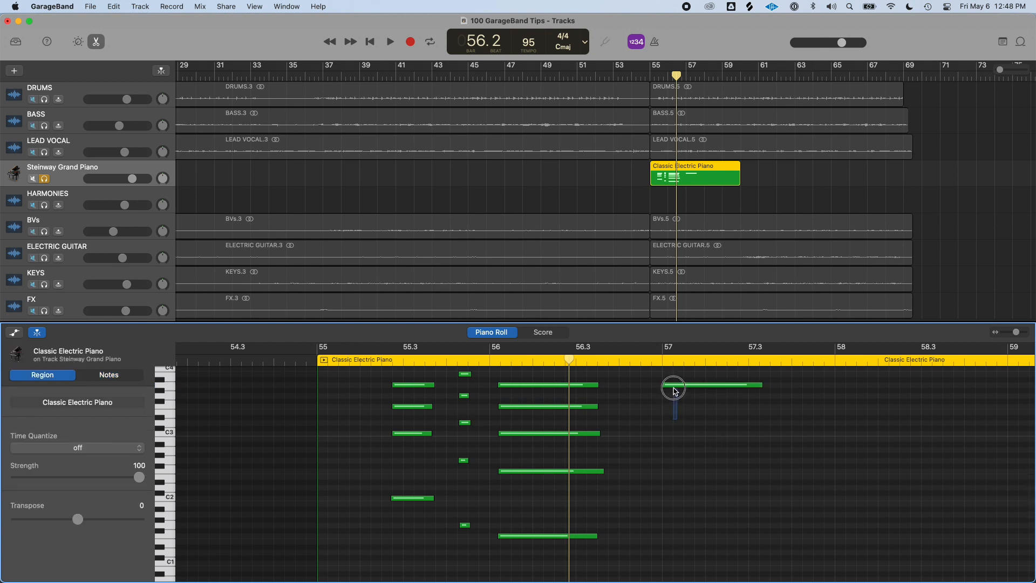
key("Delete")
key("e")
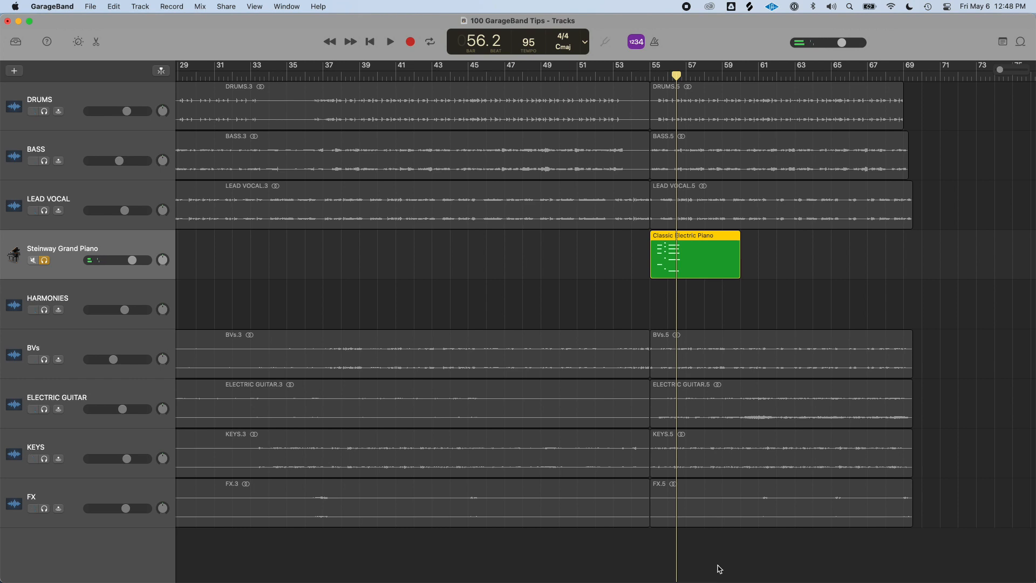
Show and hide the Smart Controls and editor panels to compare them
key("b")
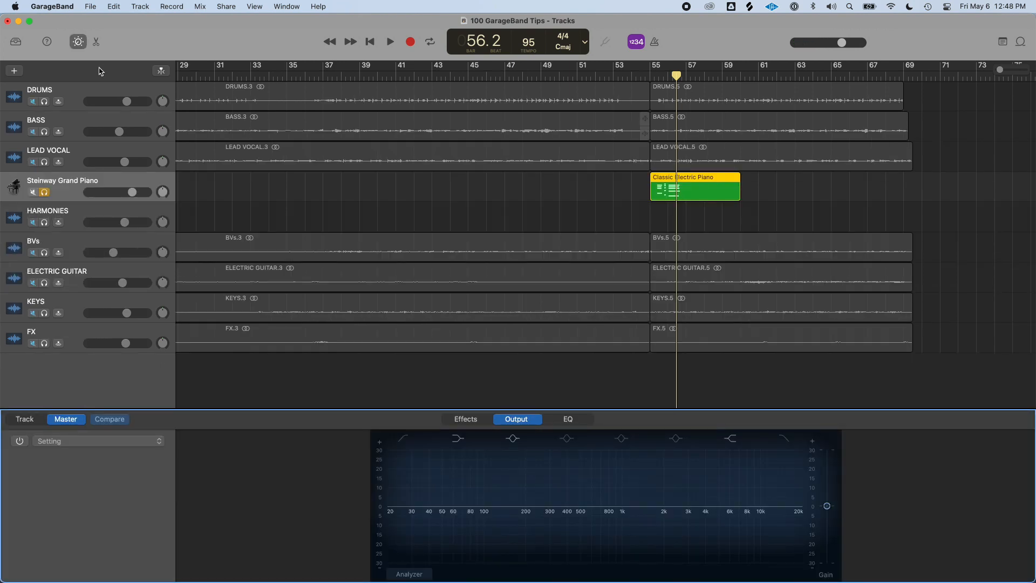
left_click(79, 42)
left_click(79, 42)
left_click(79, 43)
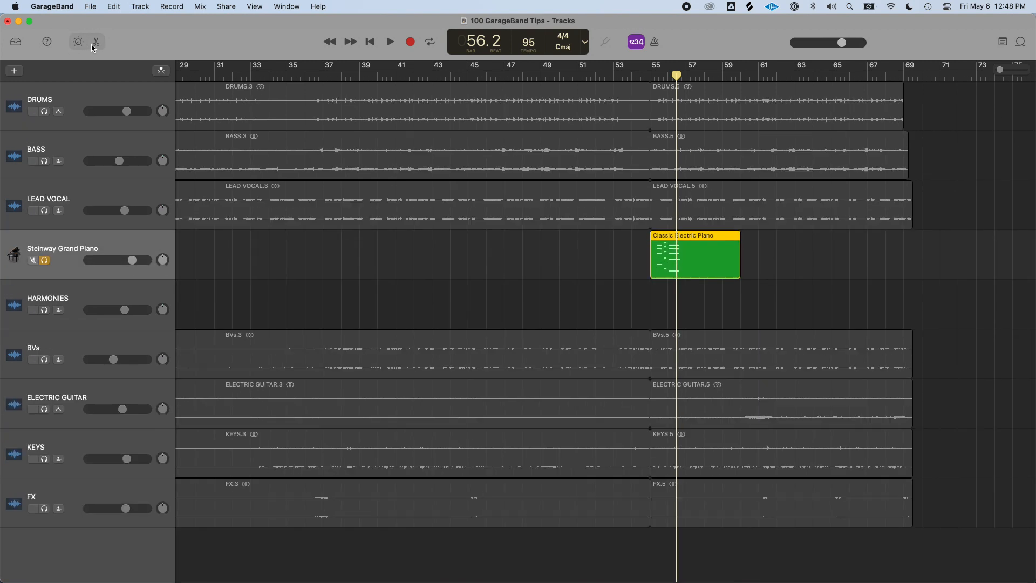
left_click(96, 42)
left_click(96, 42)
left_click(96, 42)
left_click(96, 42)
left_click(78, 42)
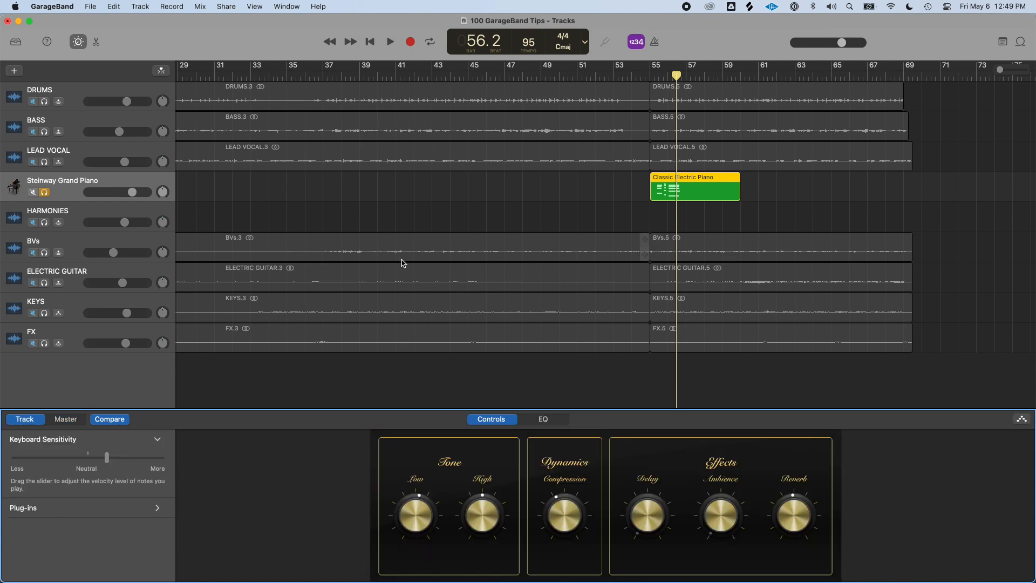
key("b")
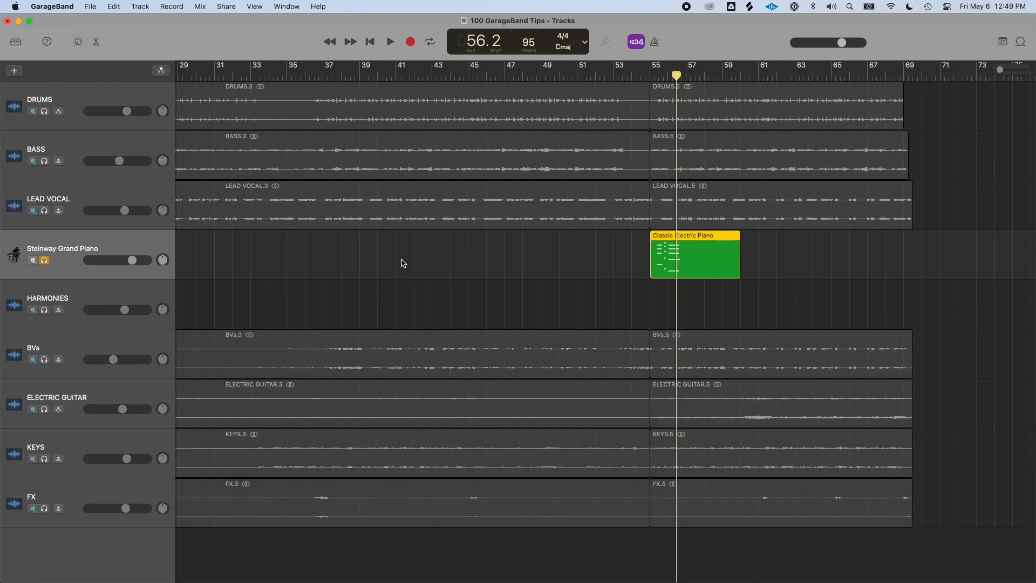
Add the 70s Rock Piano 01 loop from the Loop Browser as a new track at bar 55
key("o")
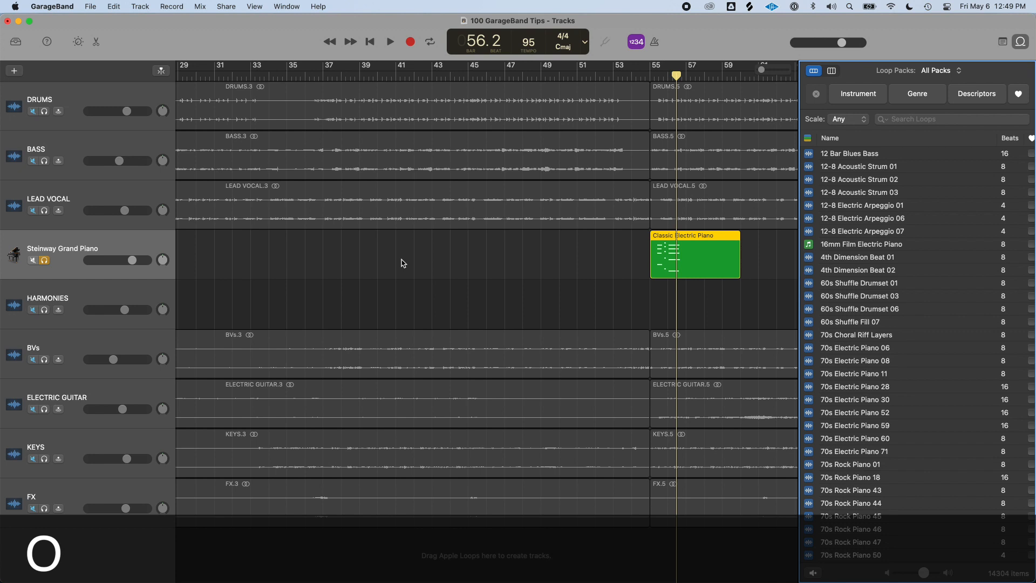
left_click_drag(845, 471, 662, 548)
scroll(900, 411, "down", 5)
scroll(900, 412, "down", 5)
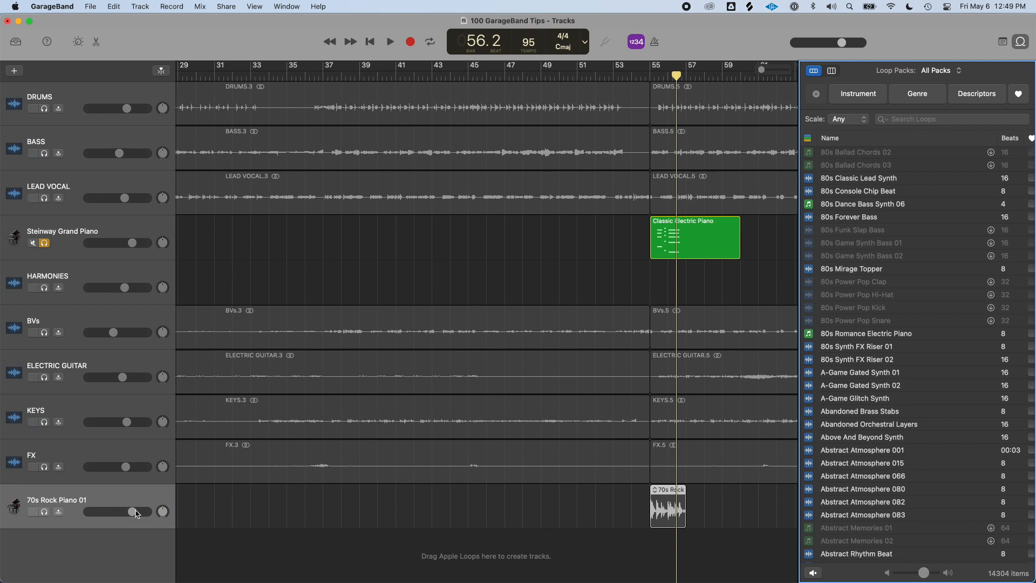
key("o")
key("o")
key("o")
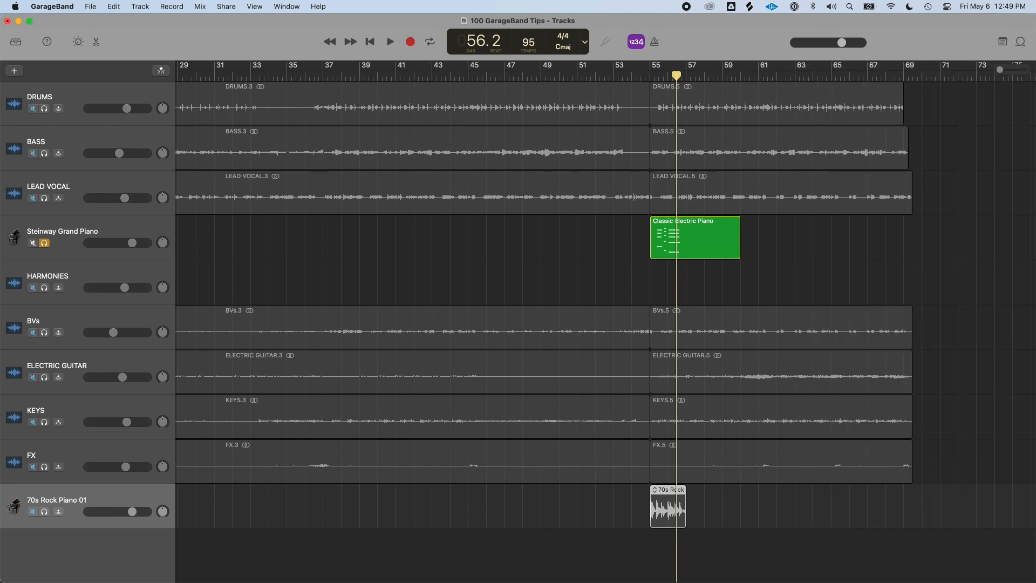
Toggle the Library, Loop Browser, editor and Smart Controls panels with their shortcuts
key("y")
key("y")
key("o")
key("o")
key("e")
key("b")
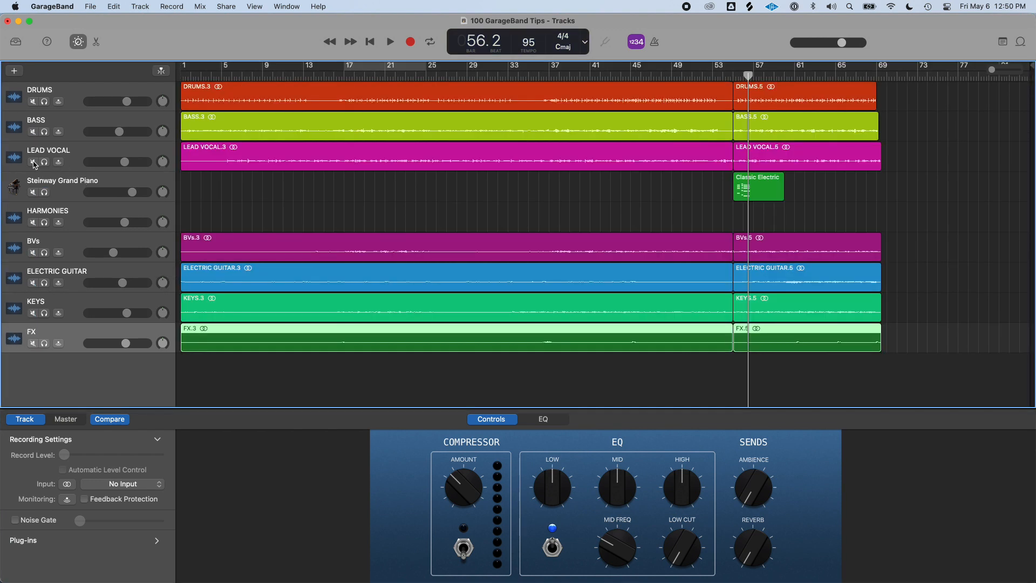
Mute the LEAD VOCAL track and play a cycle region set from bar 17 to bar 25
left_click(32, 162)
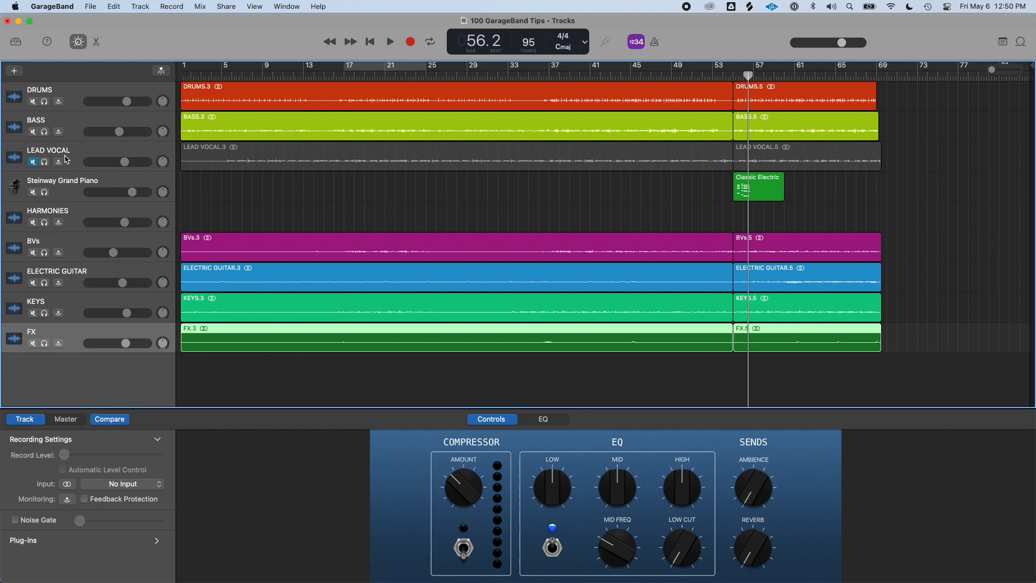
left_click(341, 69)
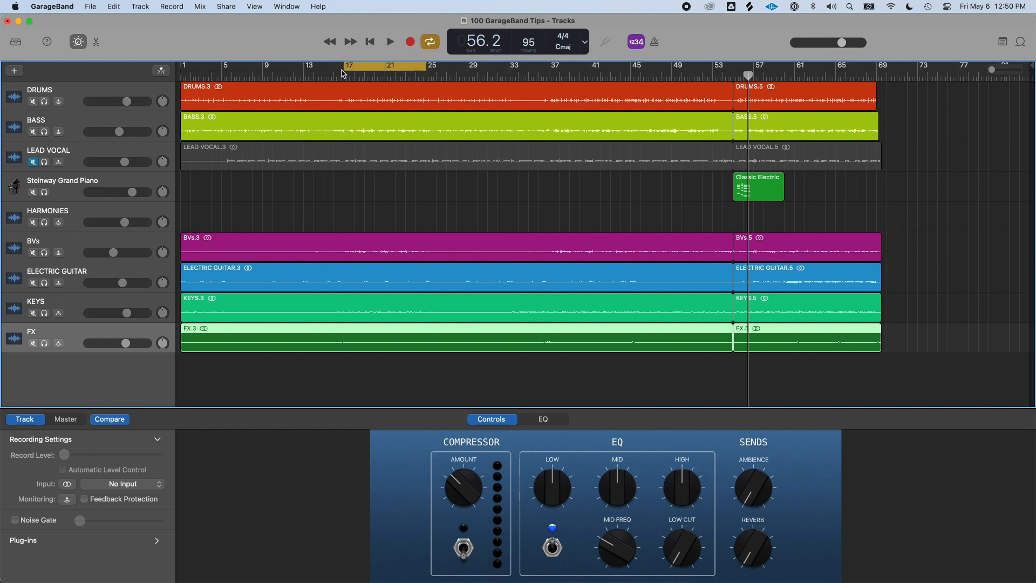
key("space")
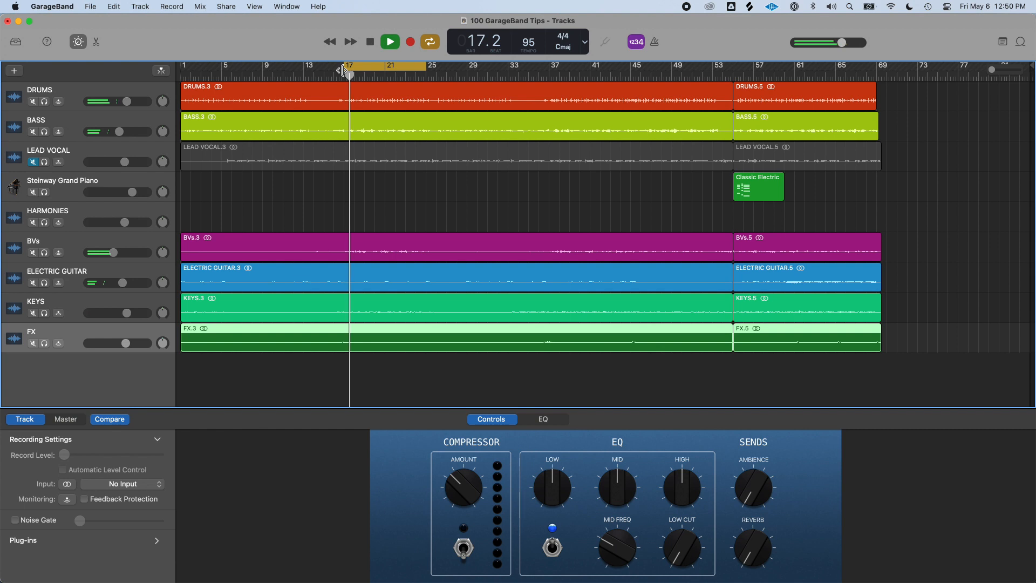
key("space")
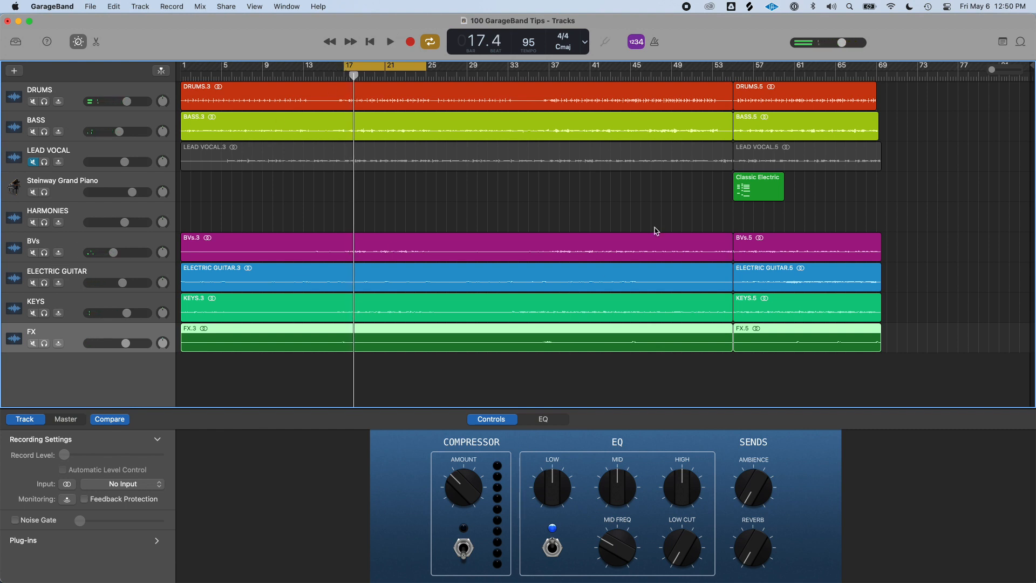
Open the Note Pad, write "start writing ideas here" under Lyrics and close it
key("alt+super+p")
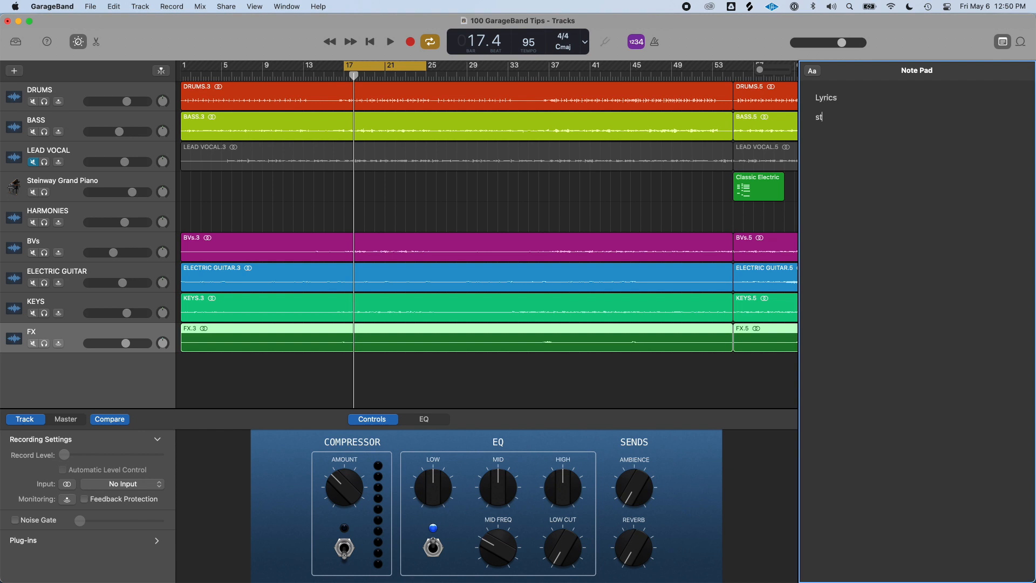
type("s here")
key("super+alt+p")
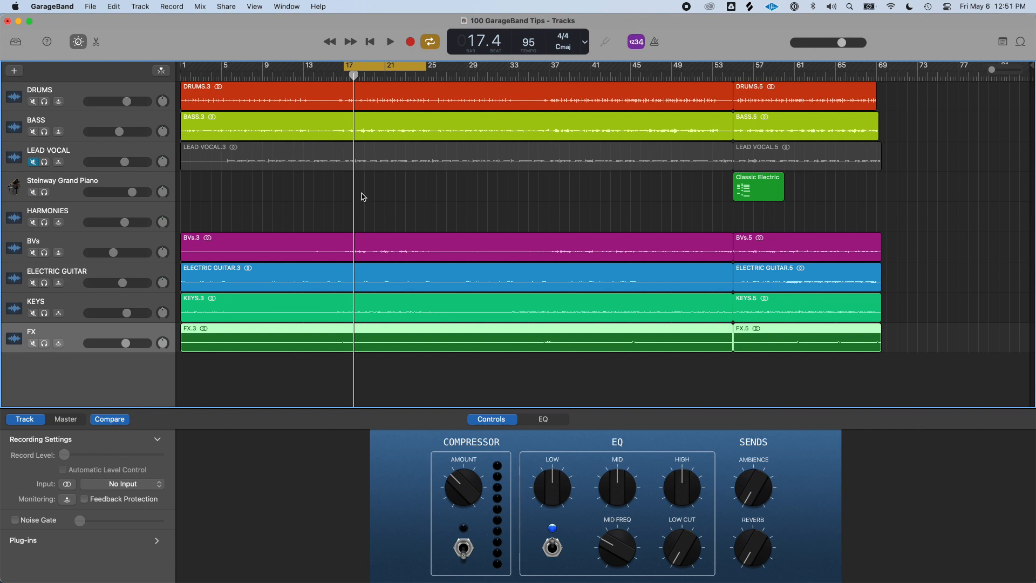
During playback, reopen the Note Pad and add the lines more ideas, verse, pre chorus, chorus and bridge
key("space")
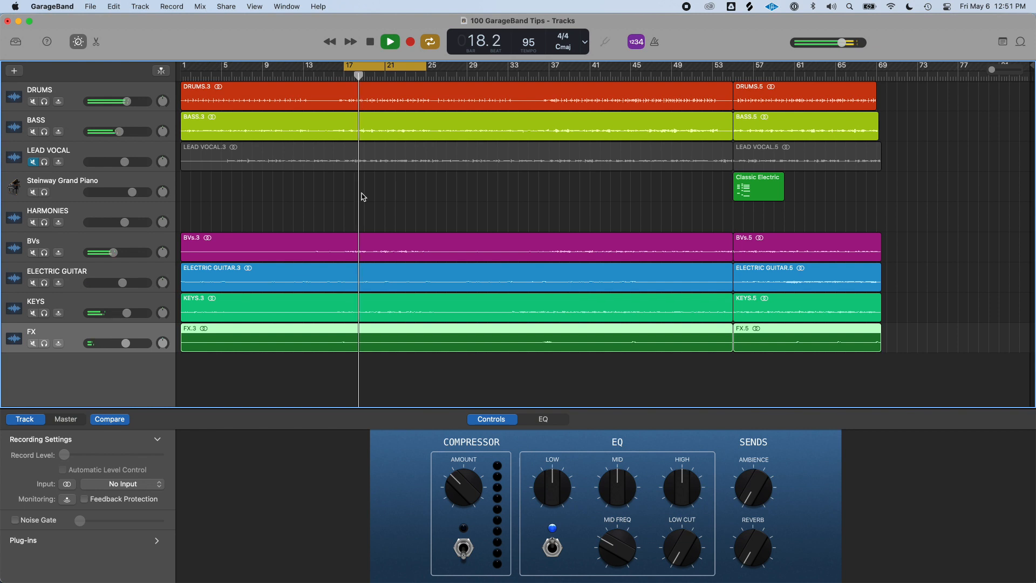
key("super+alt+p")
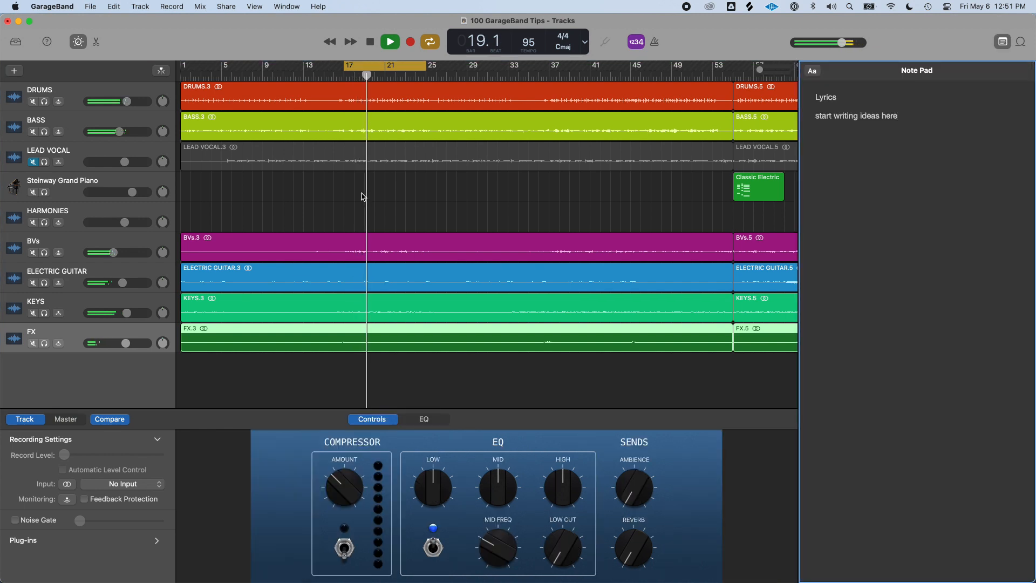
key("Return")
type("mo")
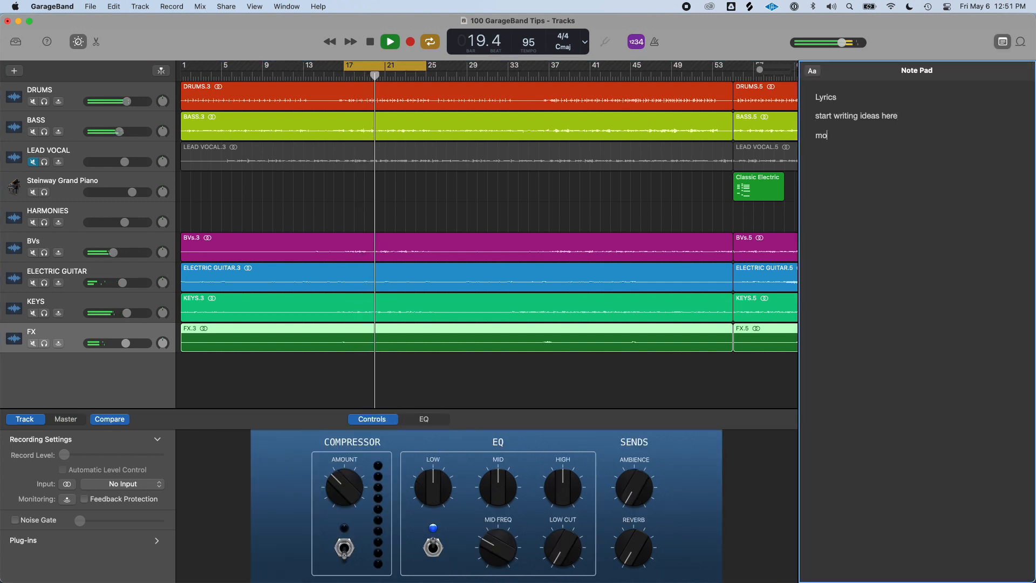
type("re ideas")
key("Return")
type("ver")
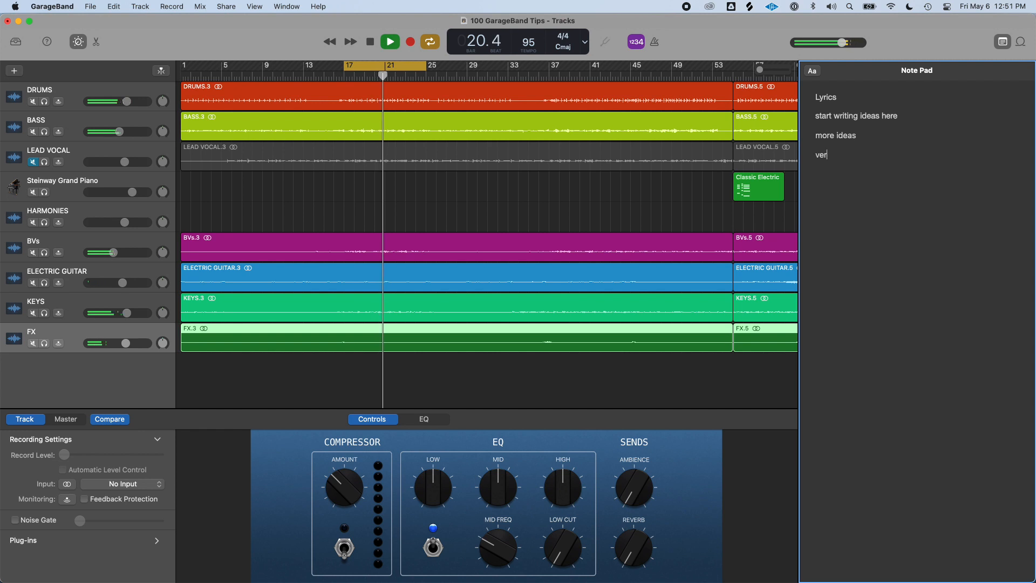
type("se")
key("Return")
type("pre cho")
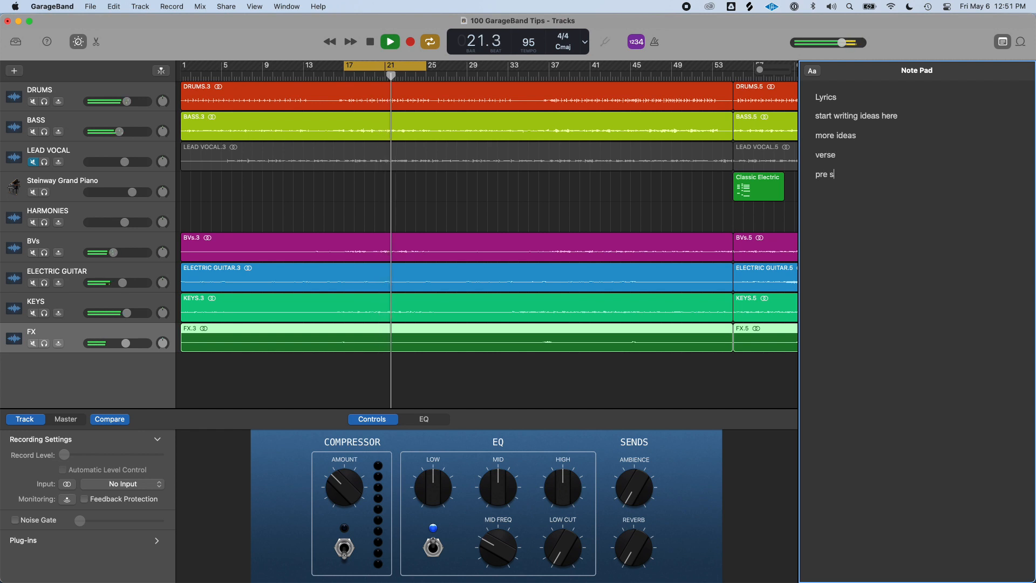
type("rus")
key("Return")
type("chorus")
key("Return")
type("bridge")
key("Return")
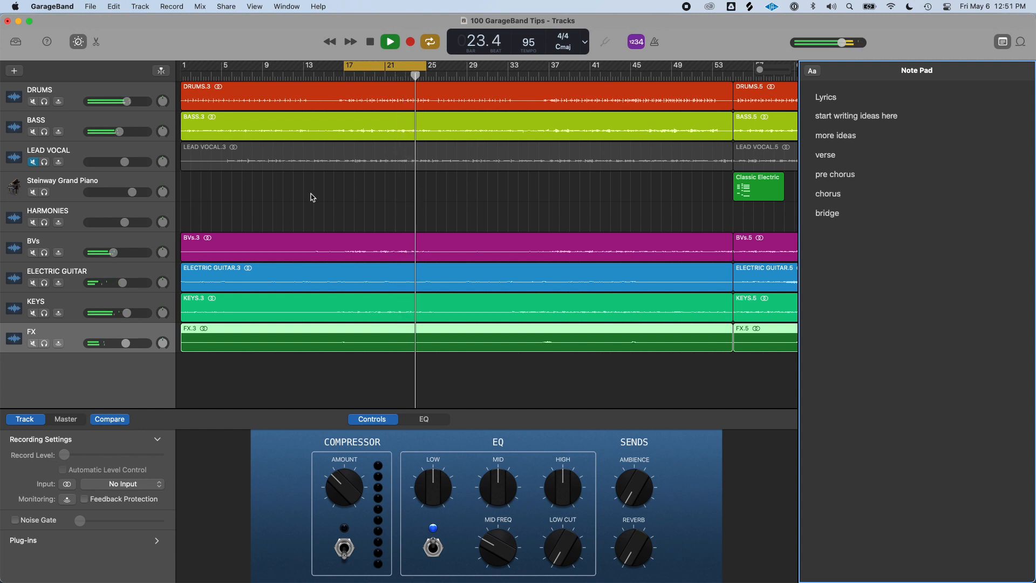
key("super+alt+p")
key("space")
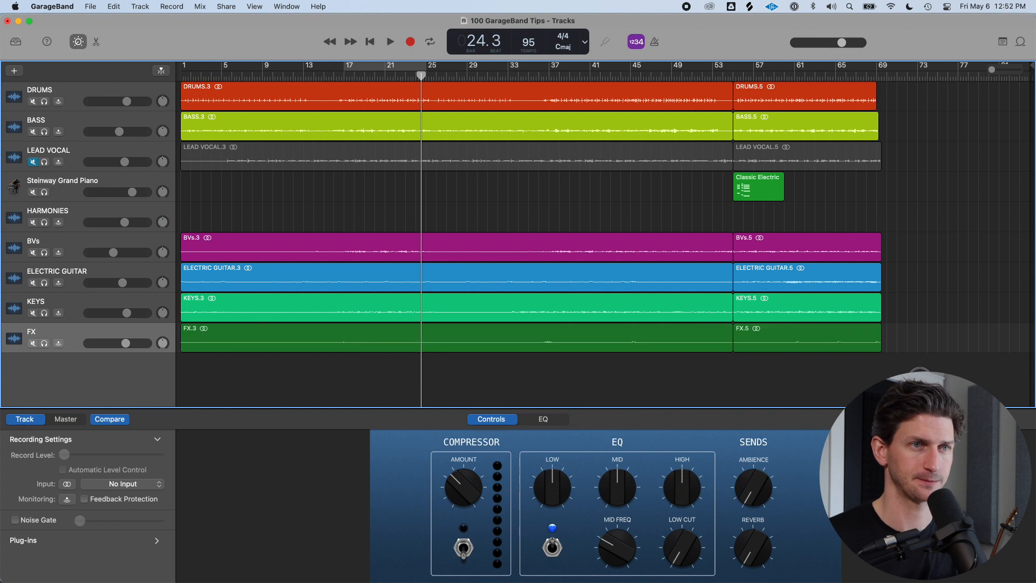
Select the regions of the first section on all tracks and split them at the playhead at bar 17
left_click_drag(919, 381, 742, 111)
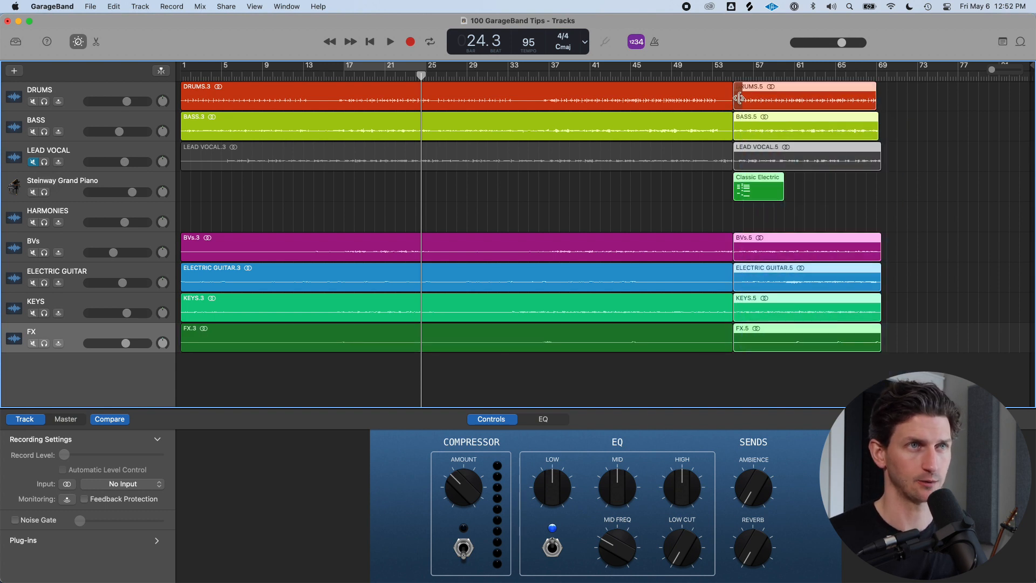
right_click(741, 105)
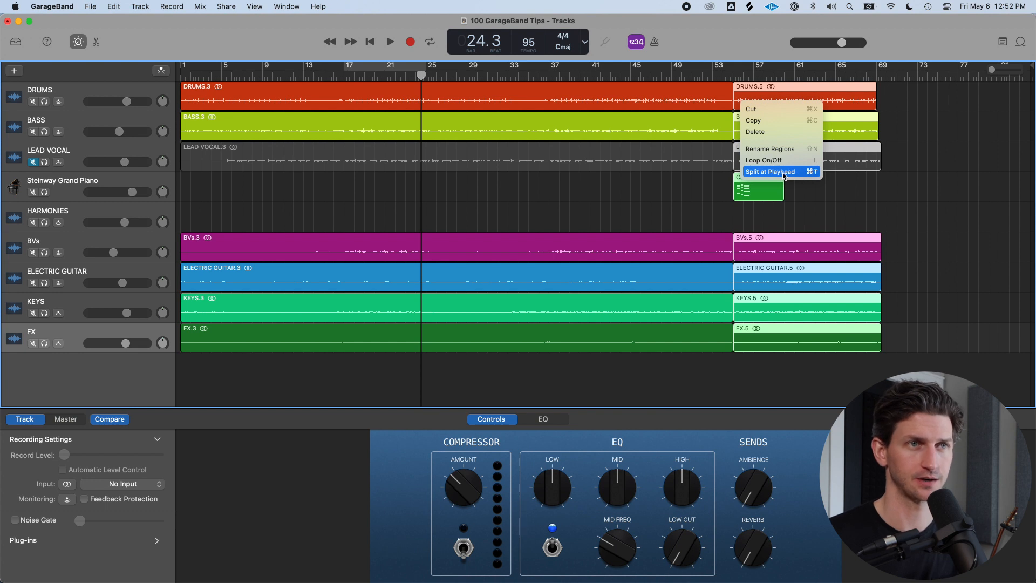
left_click(451, 100)
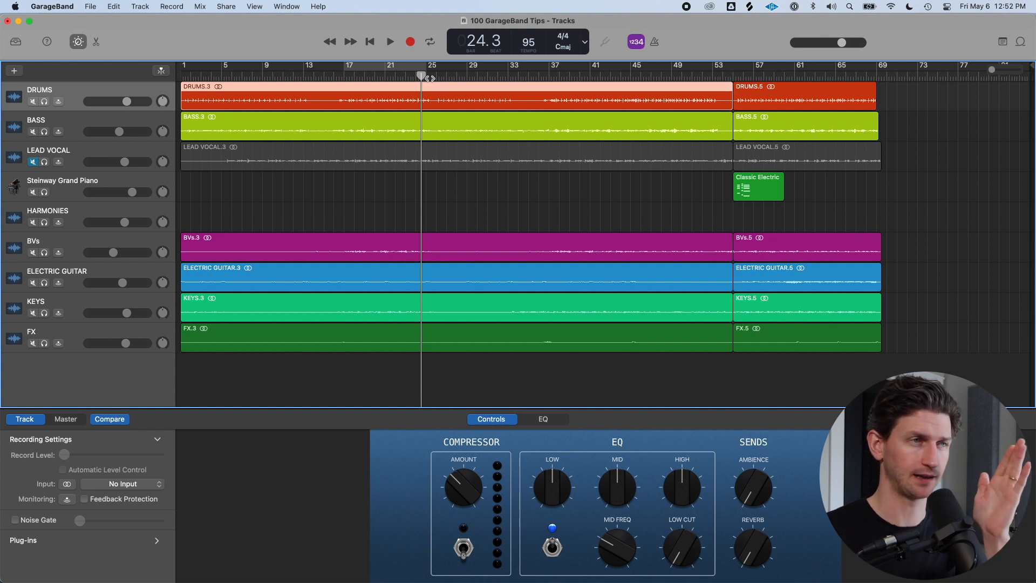
left_click_drag(458, 376, 341, 79)
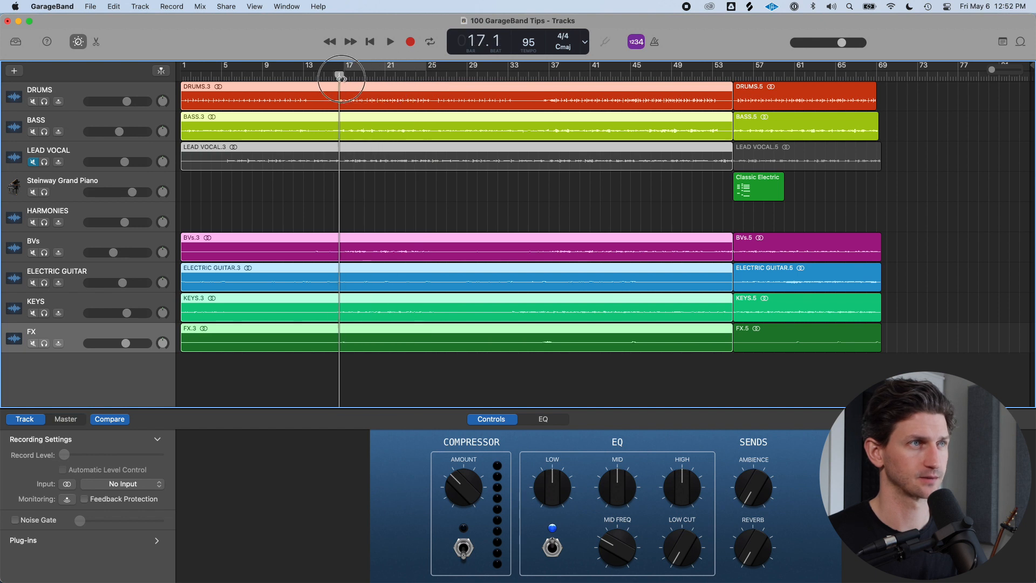
key("super+t")
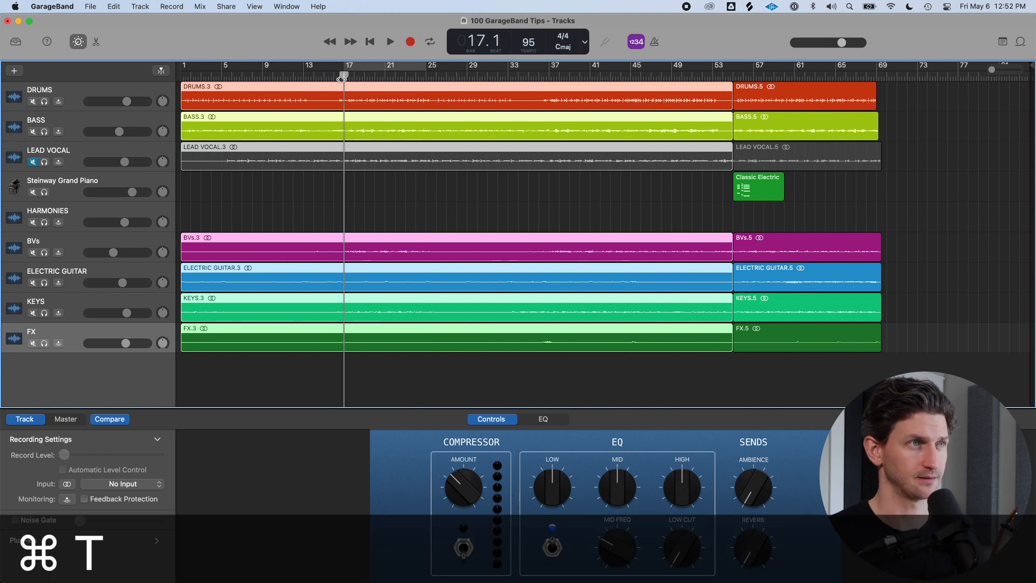
Split all selected regions at bar 25 and split the drums region at bar 9
left_click(426, 75)
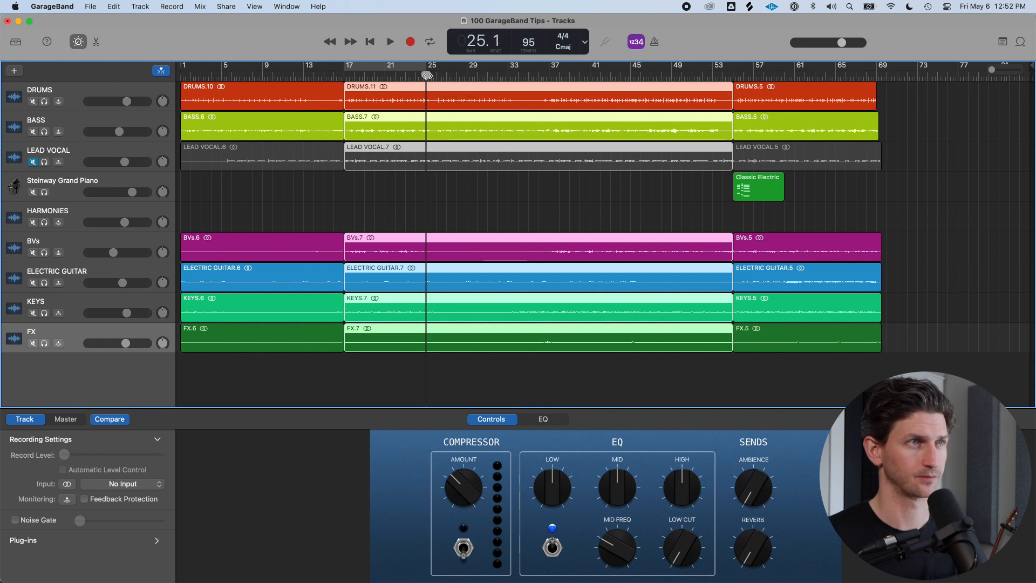
key("cmd+t")
left_click_drag(425, 75, 271, 75)
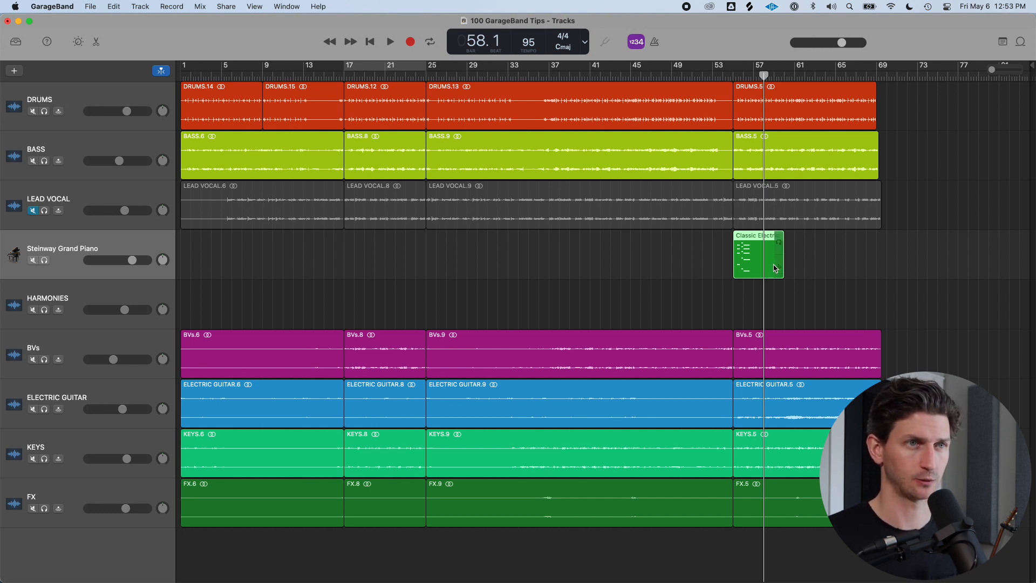
Copy the Classic Electric region to bar 17 on the Steinway Grand Piano track and extend it to bar 21
left_click_drag(769, 271, 382, 251)
left_click(344, 79)
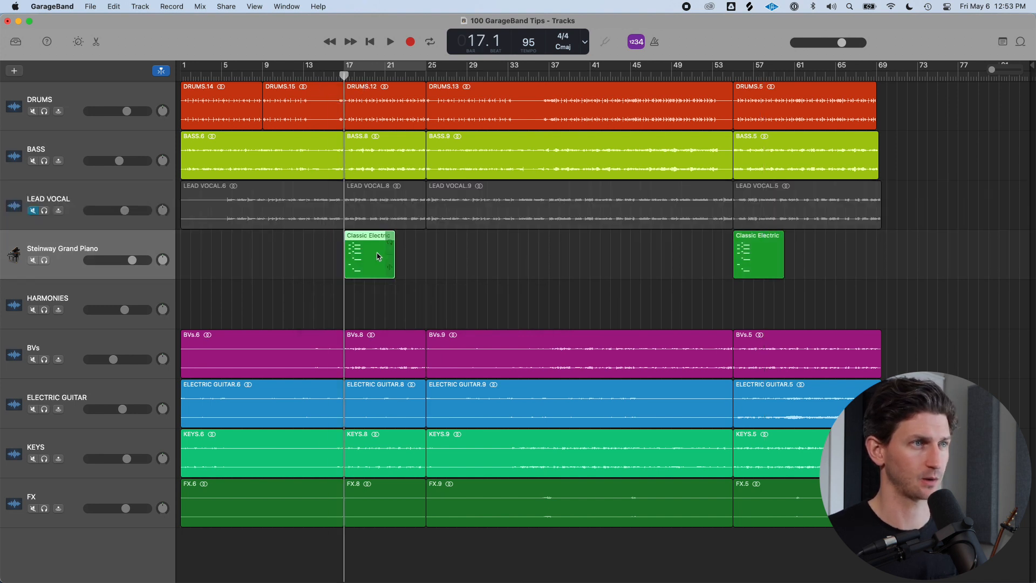
left_click_drag(394, 273, 426, 274)
Split the copied piano region at bar 21 and move its second half to bar 25
left_click(384, 75)
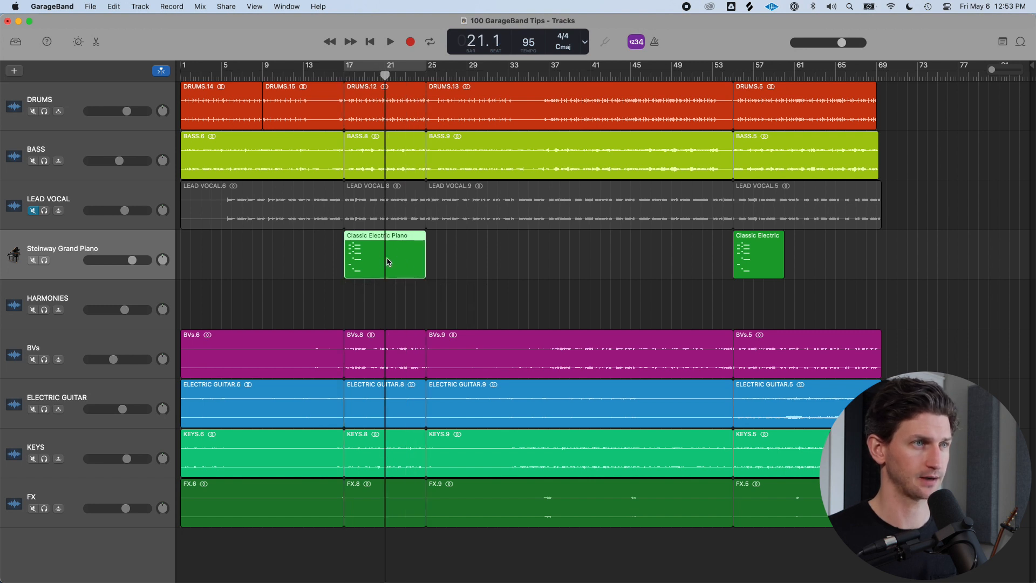
key("super+t")
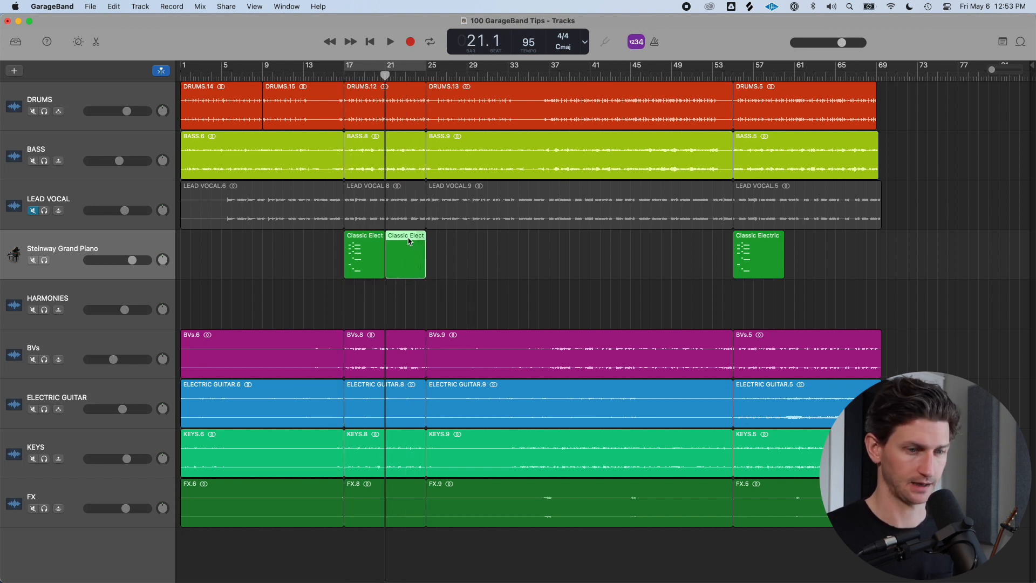
left_click_drag(403, 247, 443, 247)
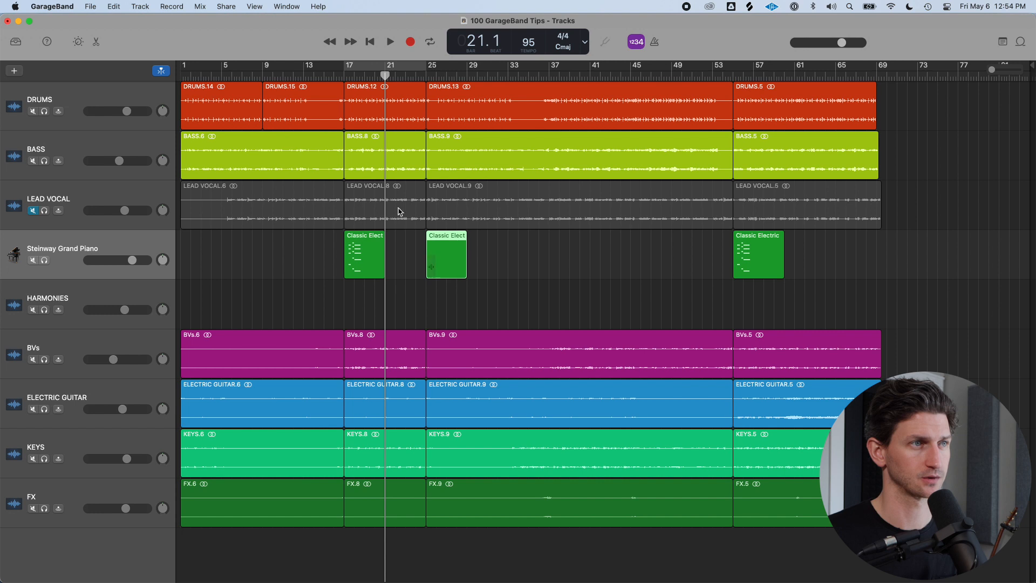
Split the piano region at bar 17 near beat 18.2 and delete the part after the split
left_click(345, 76)
key("super+Right")
key("super+Right")
key("super+Right")
key("super+Right")
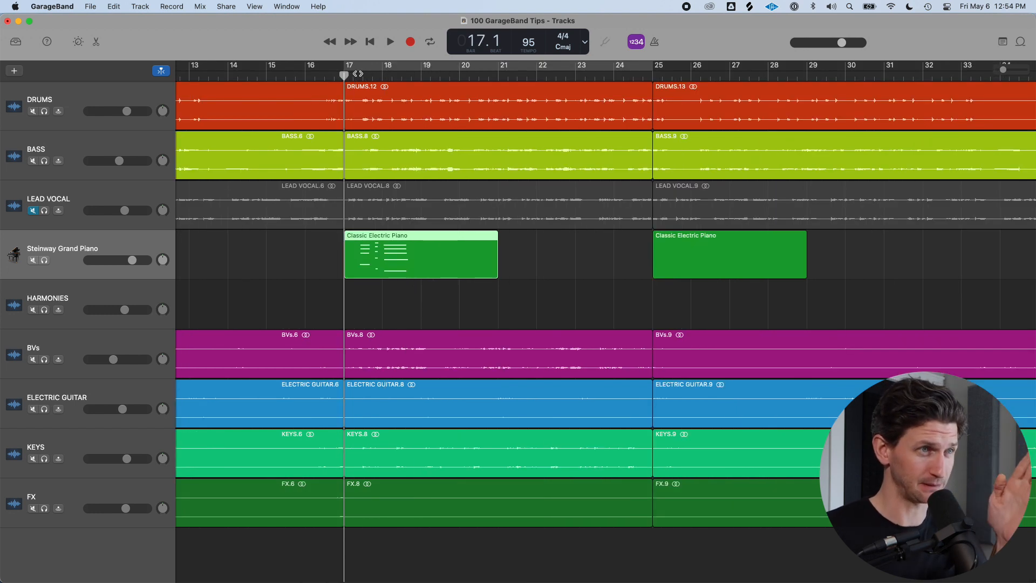
left_click(389, 77)
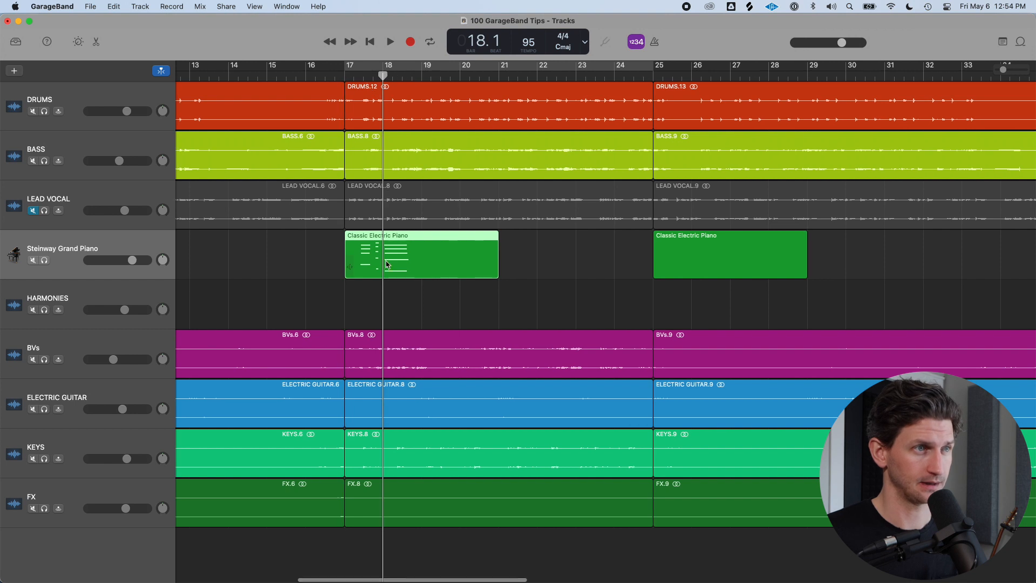
mouse_move(379, 75)
left_mouse_down()
mouse_move(405, 77)
mouse_move(397, 81)
left_mouse_up()
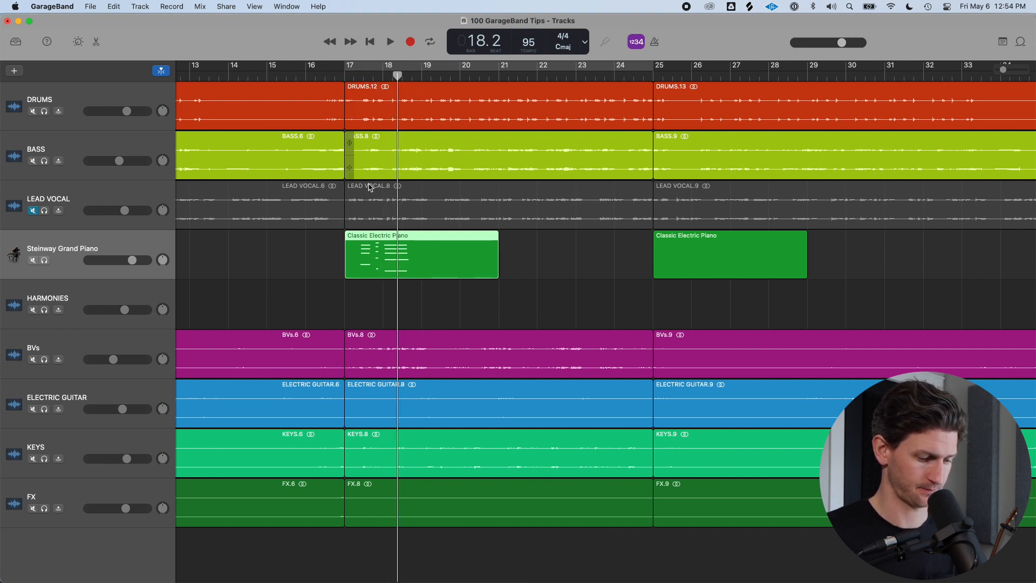
key("super+t")
left_click(426, 292)
left_click(429, 252)
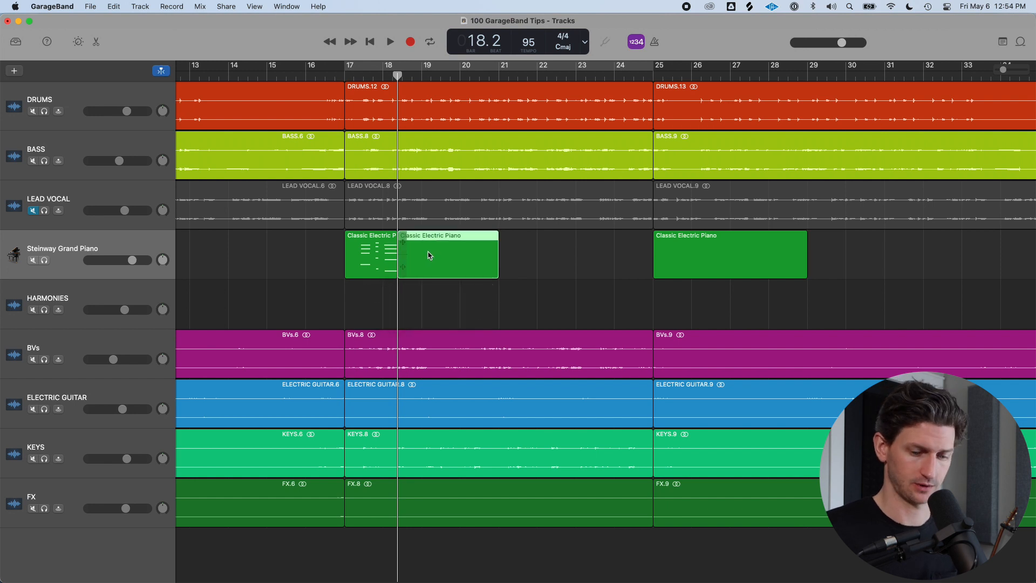
key("Delete")
Trim the piano region's end and split it again at bar 18
mouse_move(393, 273)
left_mouse_down()
mouse_move(429, 275)
mouse_move(389, 279)
left_mouse_up()
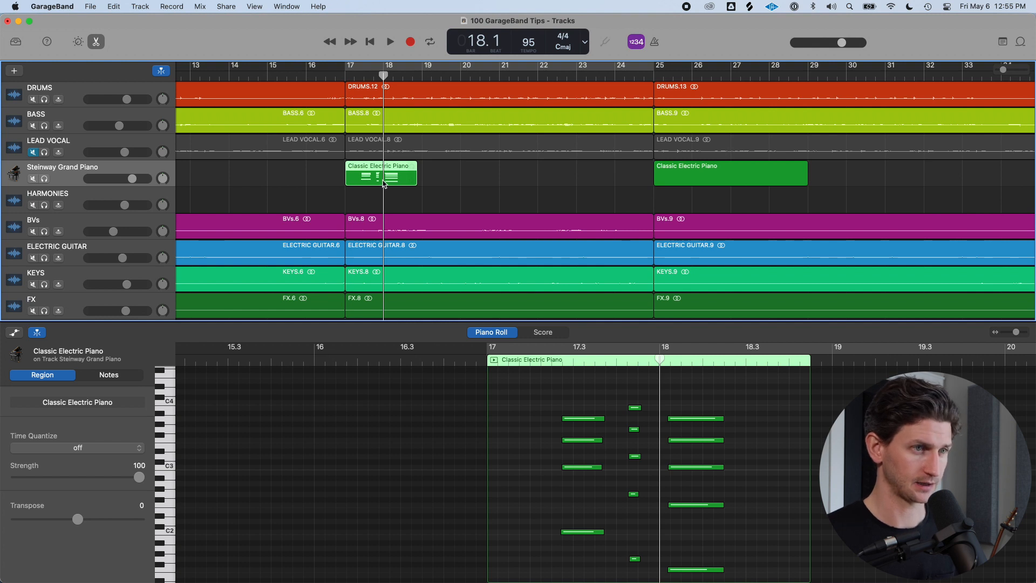
key("e")
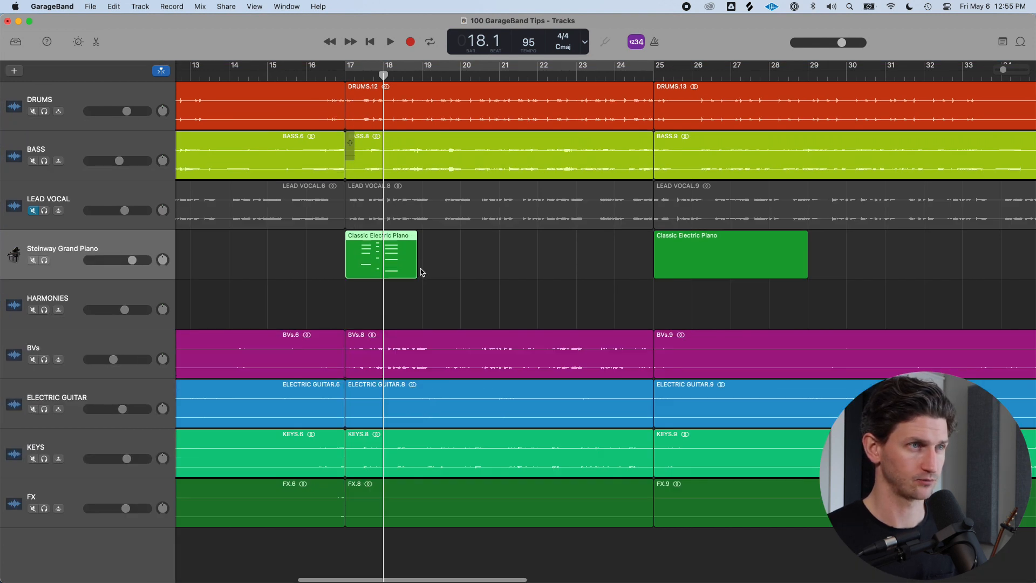
key("super+Right")
key("super+t")
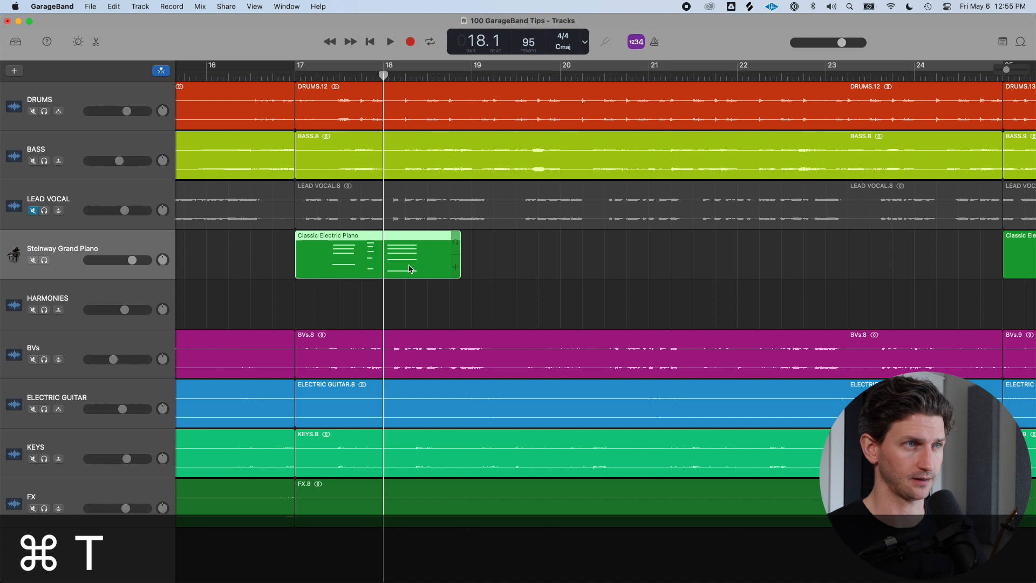
Join the two piano region parts into one region and shorten it to end at bar 19
left_click(503, 296)
left_click(430, 263)
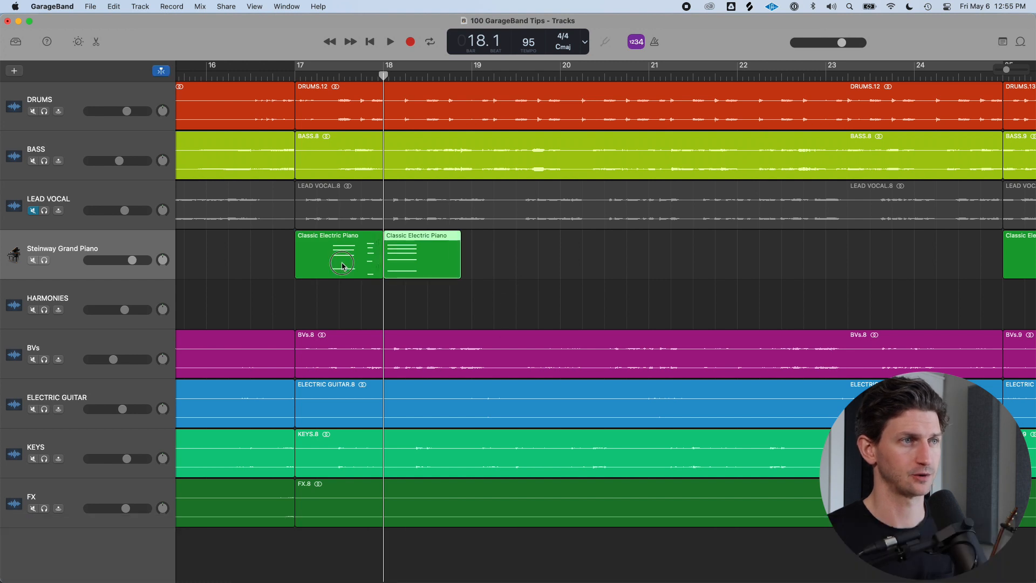
left_click(343, 266)
key("super+Left")
left_click(507, 262)
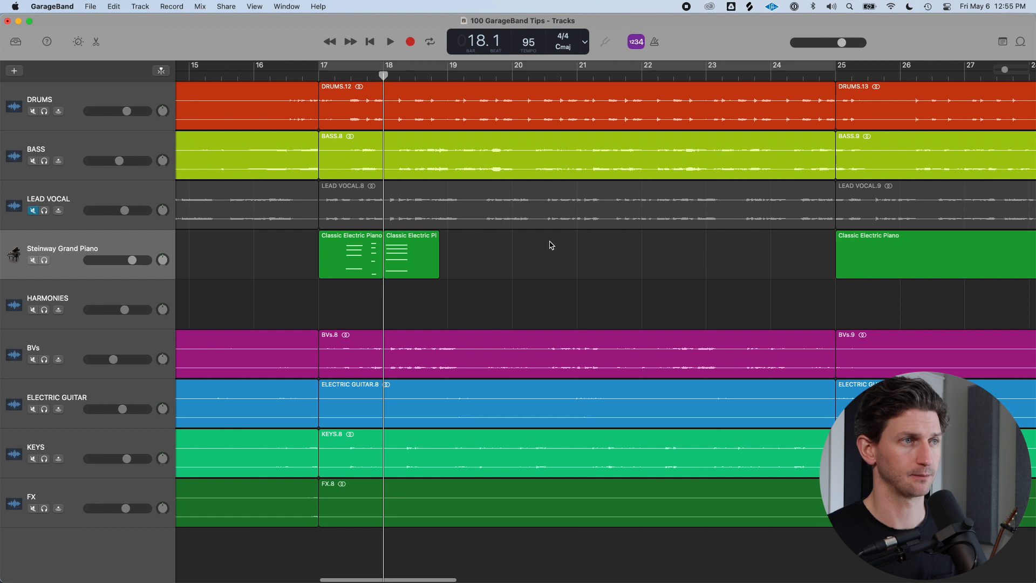
left_click_drag(391, 77, 644, 108)
left_click_drag(543, 264, 226, 256)
key("super+j")
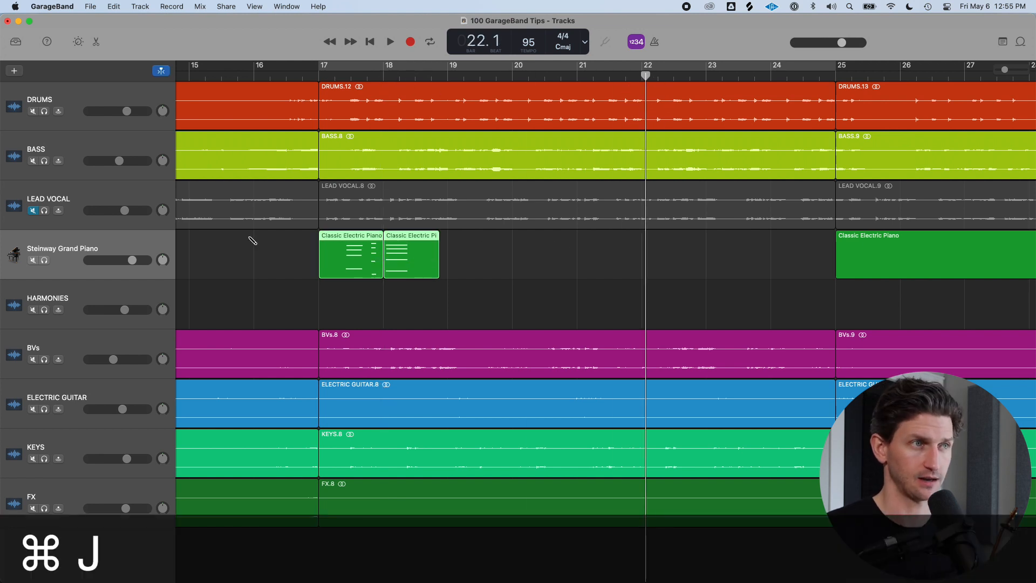
scroll(250, 237, "down", 3)
left_click_drag(970, 255, 255, 256)
key("super+j")
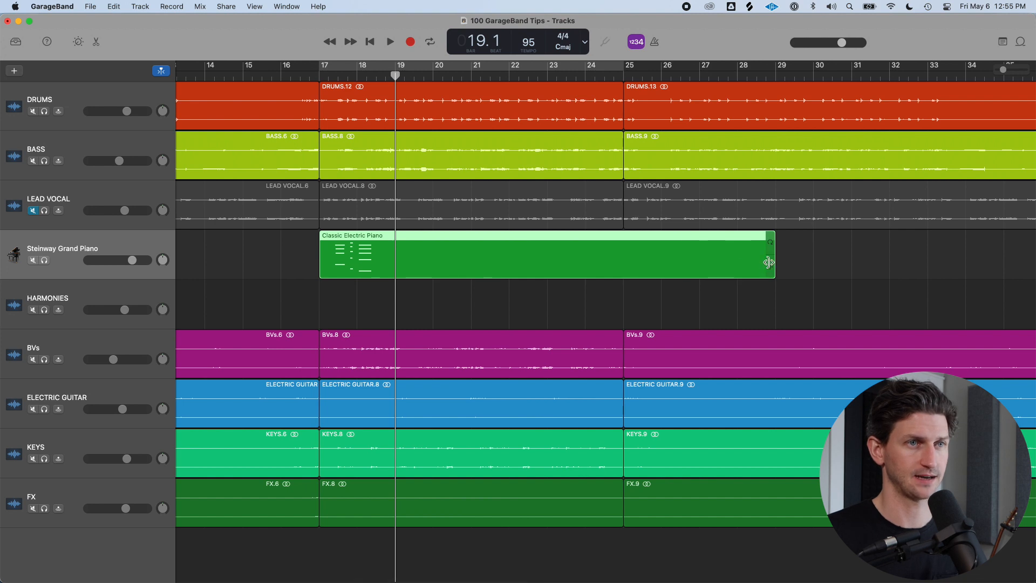
left_click_drag(772, 272, 395, 253)
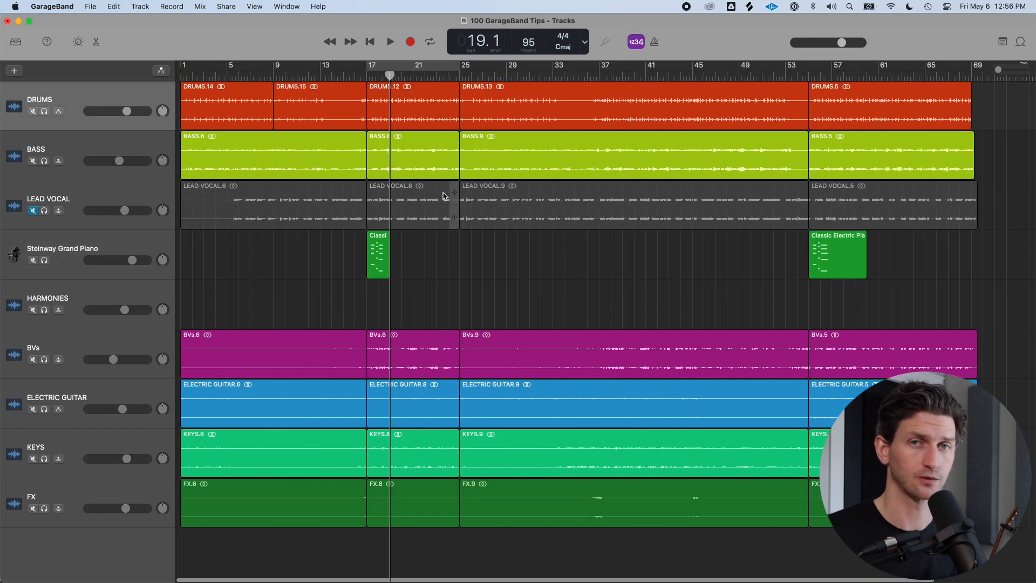
Join the two drum regions between bar 1 and bar 17 into one region
left_click(276, 77)
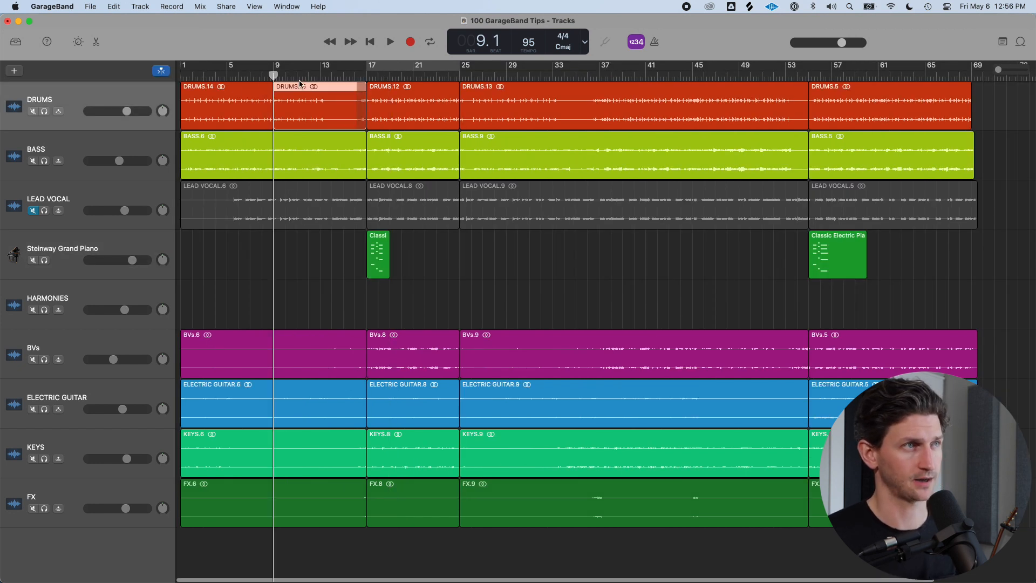
left_click(241, 101, "shift")
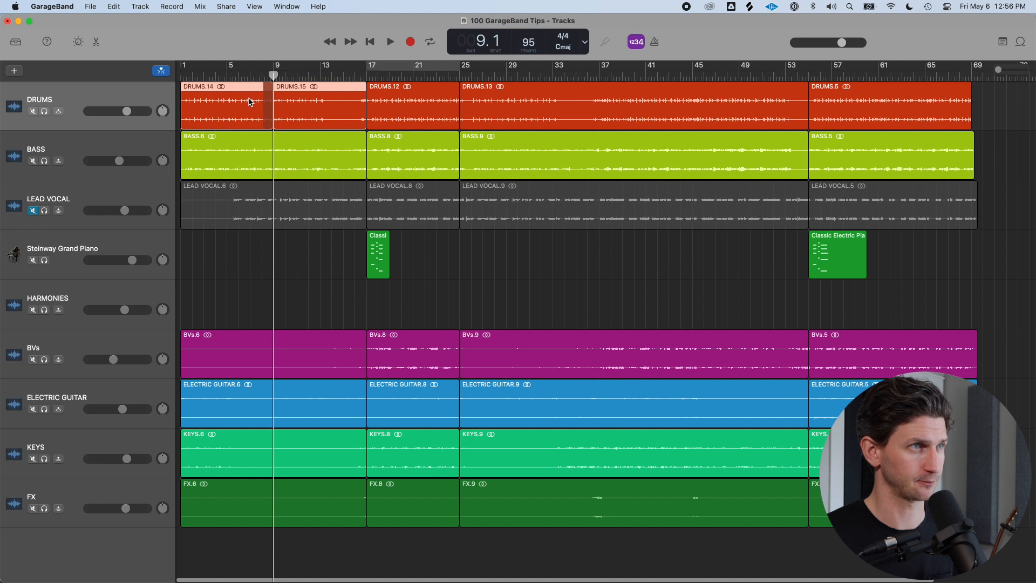
key("super+j")
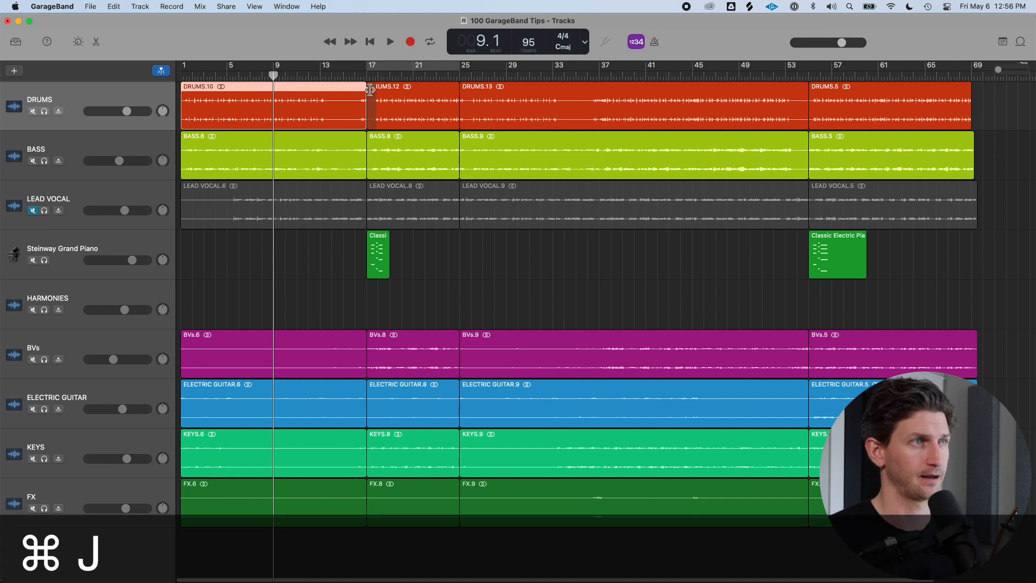
left_click_drag(273, 77, 187, 79)
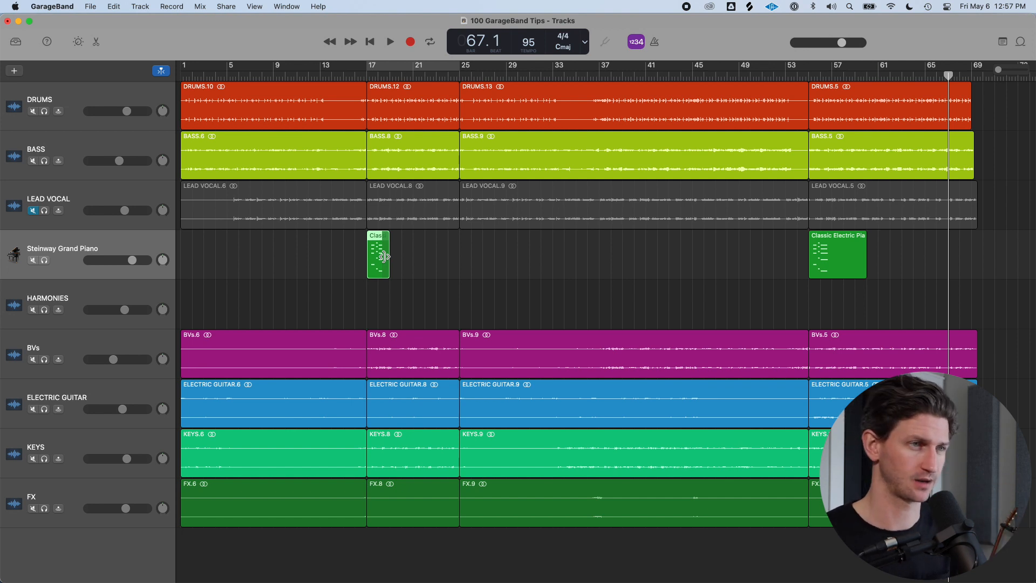
left_click(420, 257)
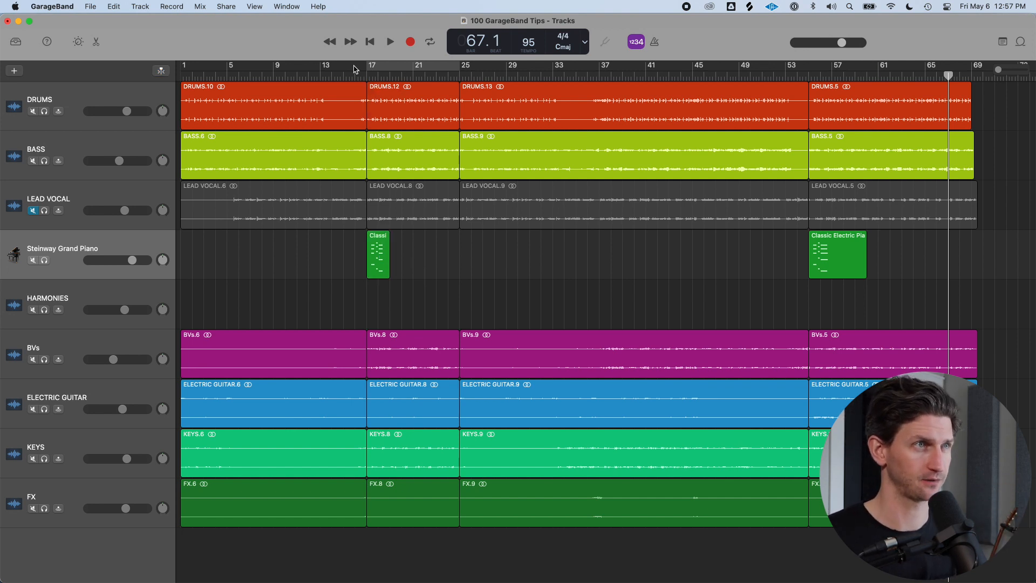
left_click(365, 77)
left_click(381, 254)
key("super+Right")
key("super+Right")
key("super+Right")
key("super+Right")
key("super+Right")
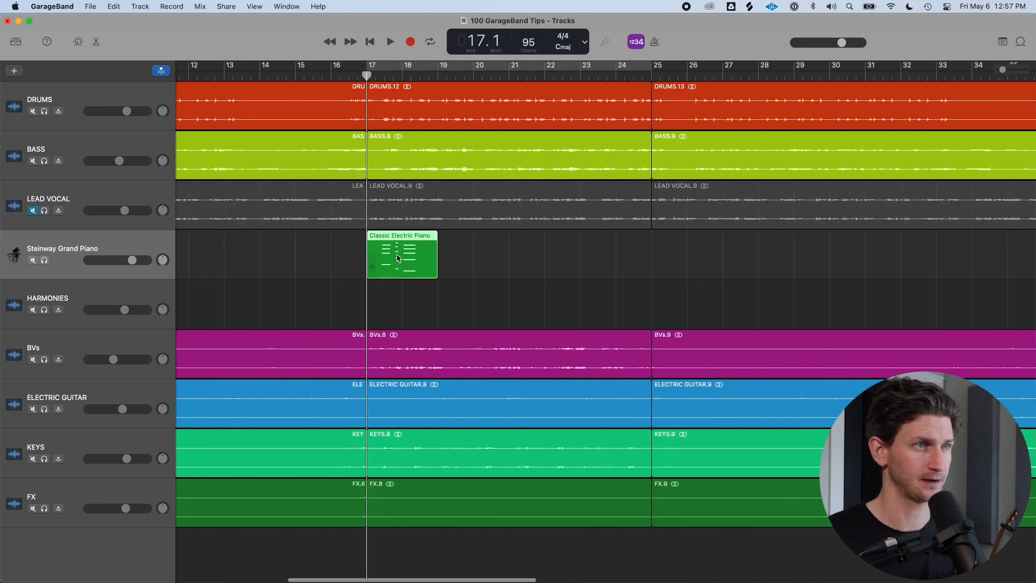
key("super+Left")
key("super+Left")
key("super+Left")
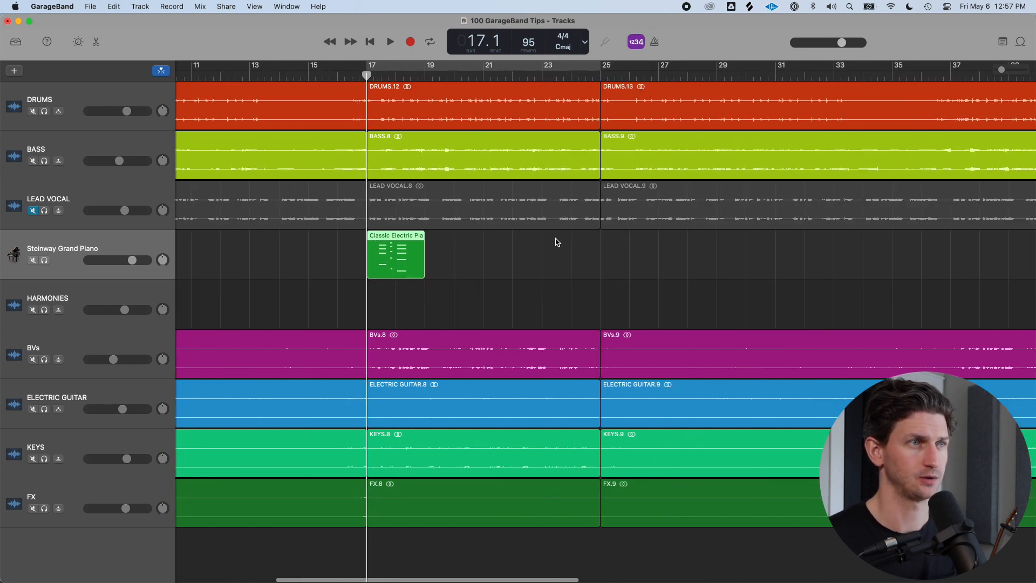
key("super+Left")
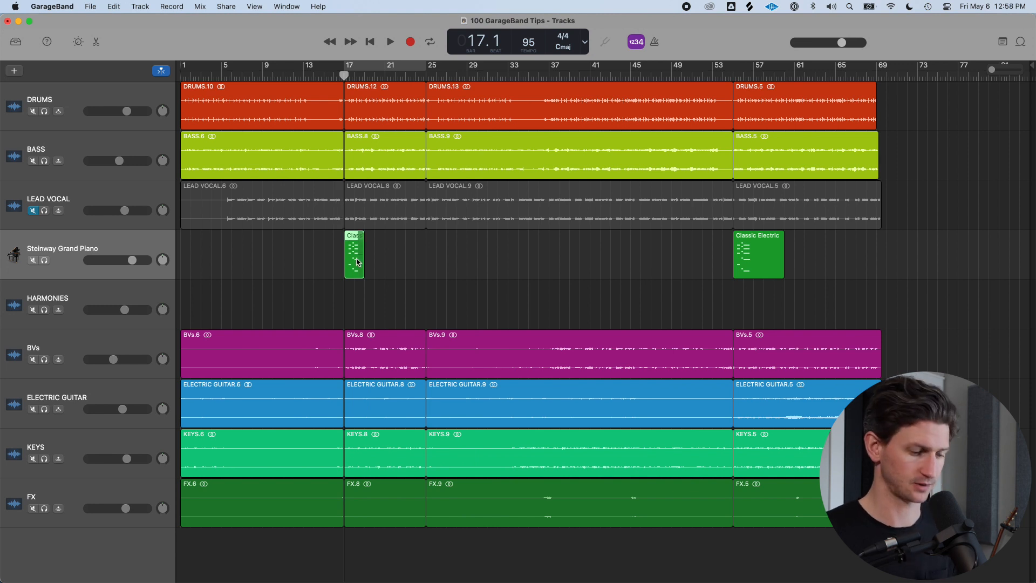
Copy the piano region to bar 1 and undo the copy
left_click_drag(356, 261, 188, 260)
left_click(381, 259)
left_click(350, 254)
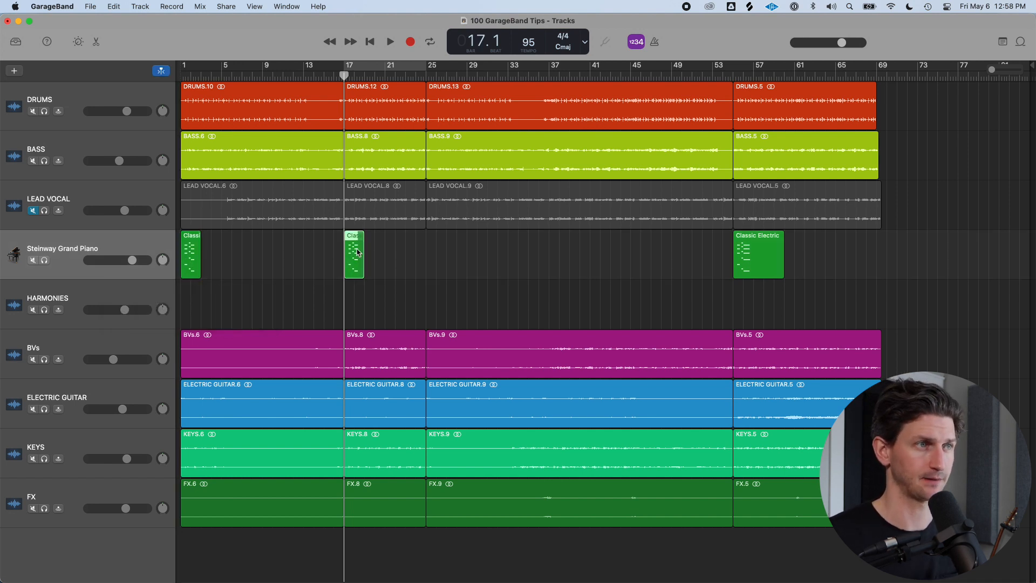
key("super+z")
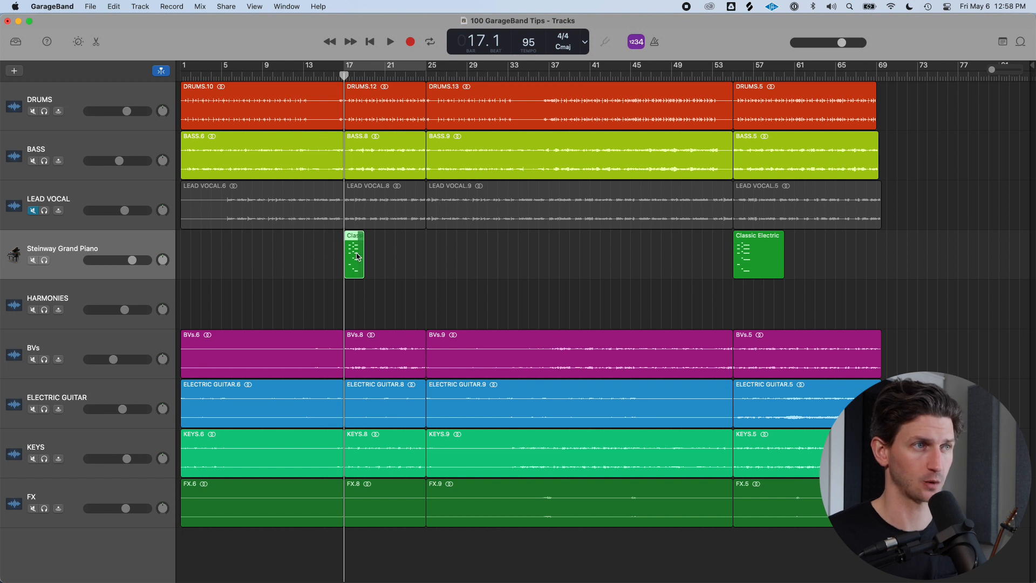
Move the piano region to bar 1 and undo the move
left_click(179, 76)
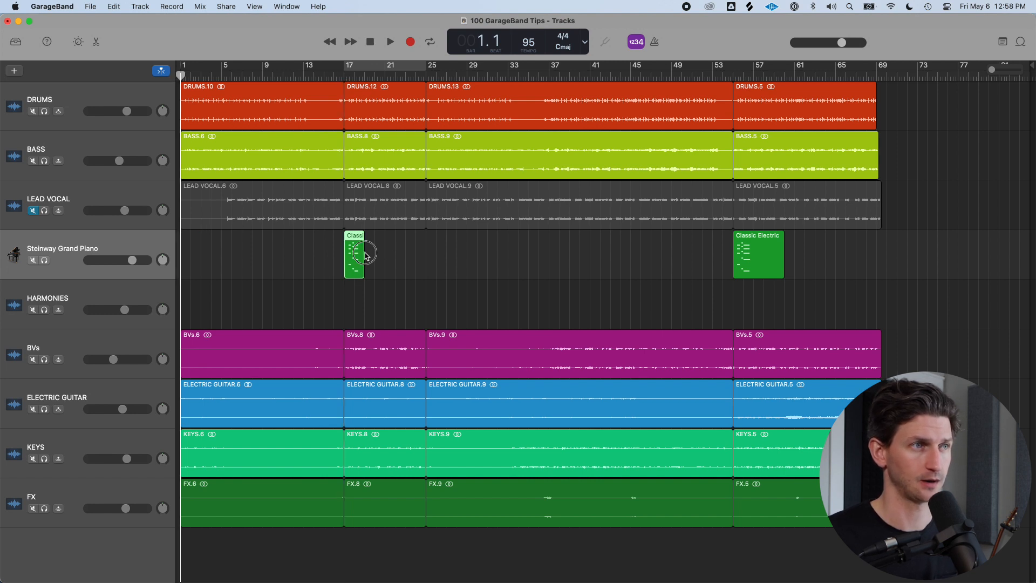
left_click_drag(366, 256, 109, 274)
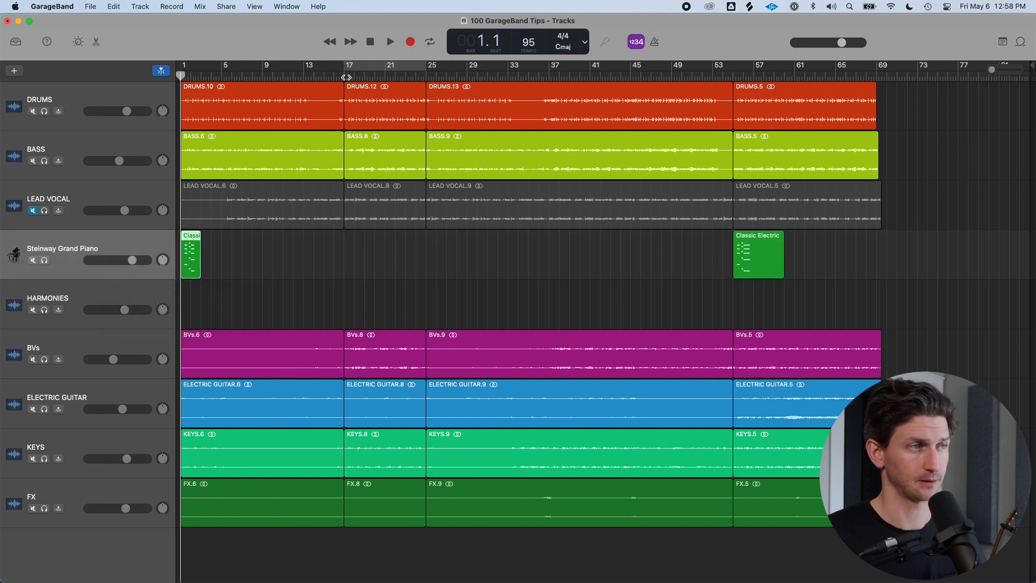
key("super+z")
left_click(415, 255)
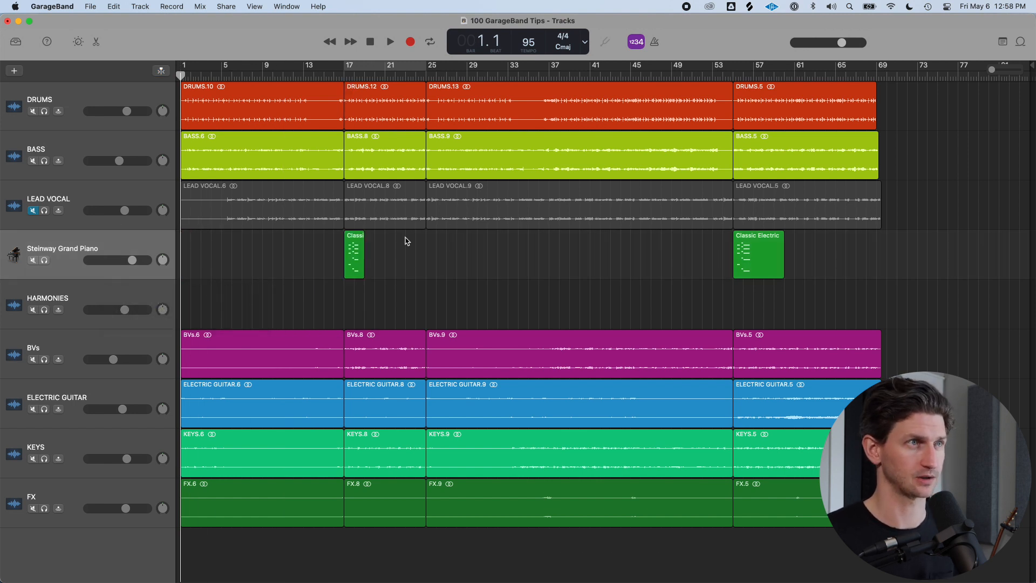
Cut the piano region from bar 17 and paste it at the start of the song
left_click(343, 78)
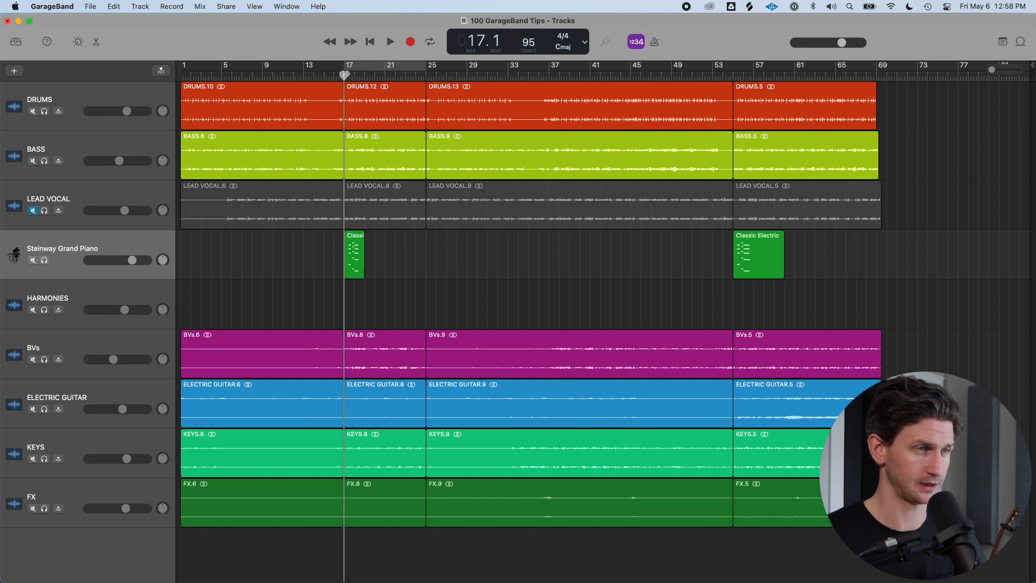
key("super+shift+g")
left_click(355, 254)
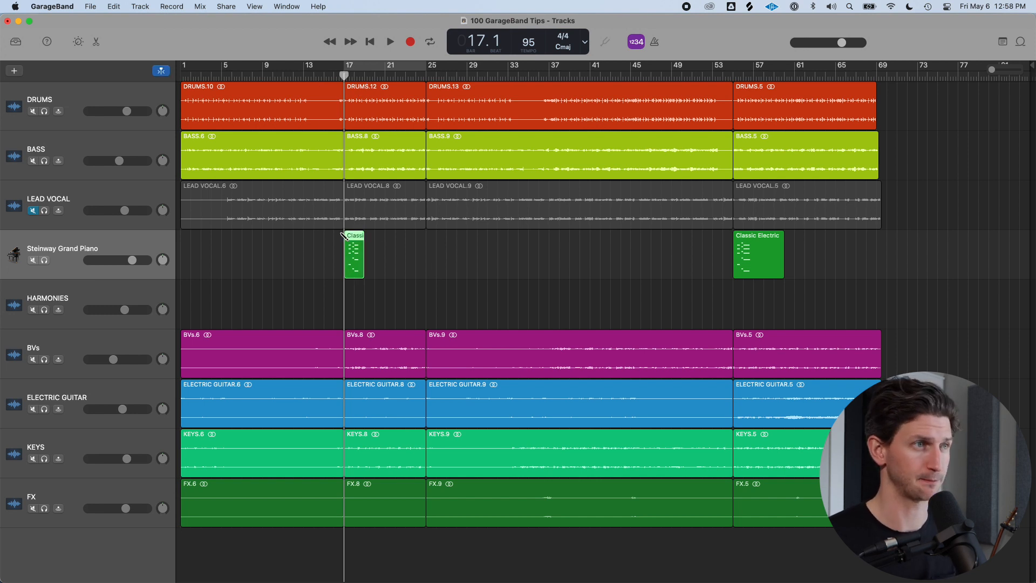
key("super+x")
key("Return")
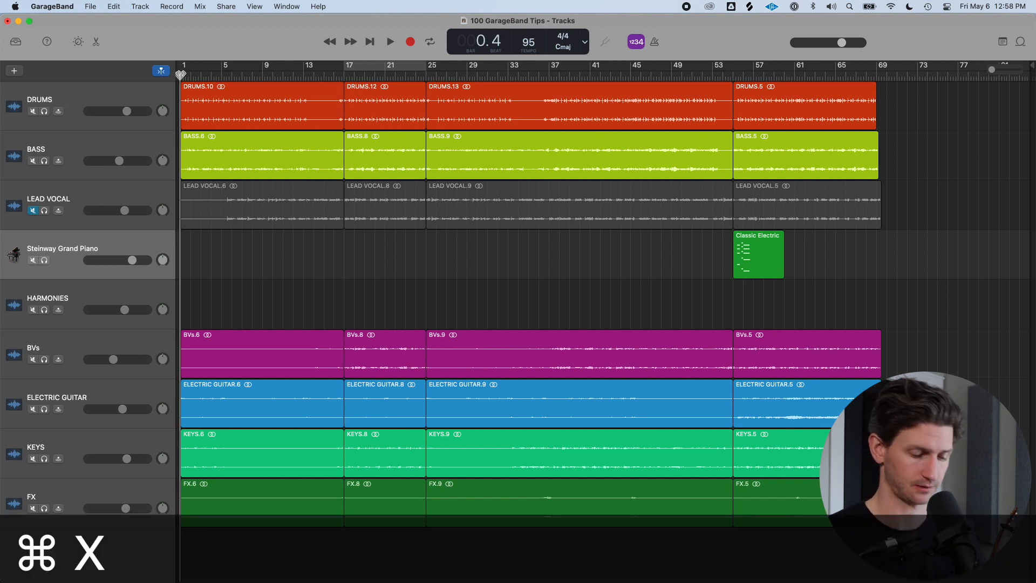
key("super+v")
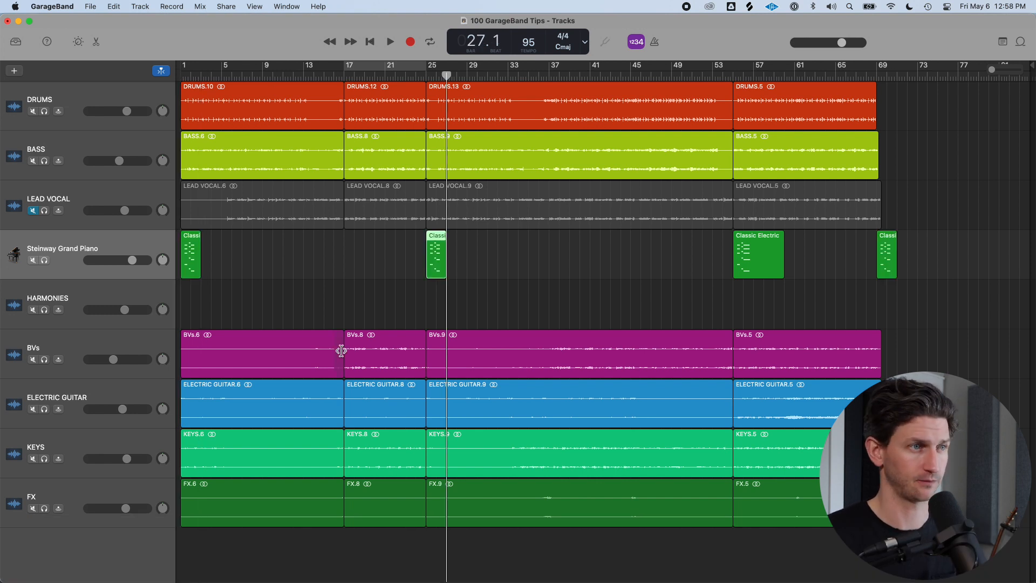
Delete the BVs, electric guitar, keys and FX regions between bars 17 and 25, and undo the deletion
left_click(353, 346)
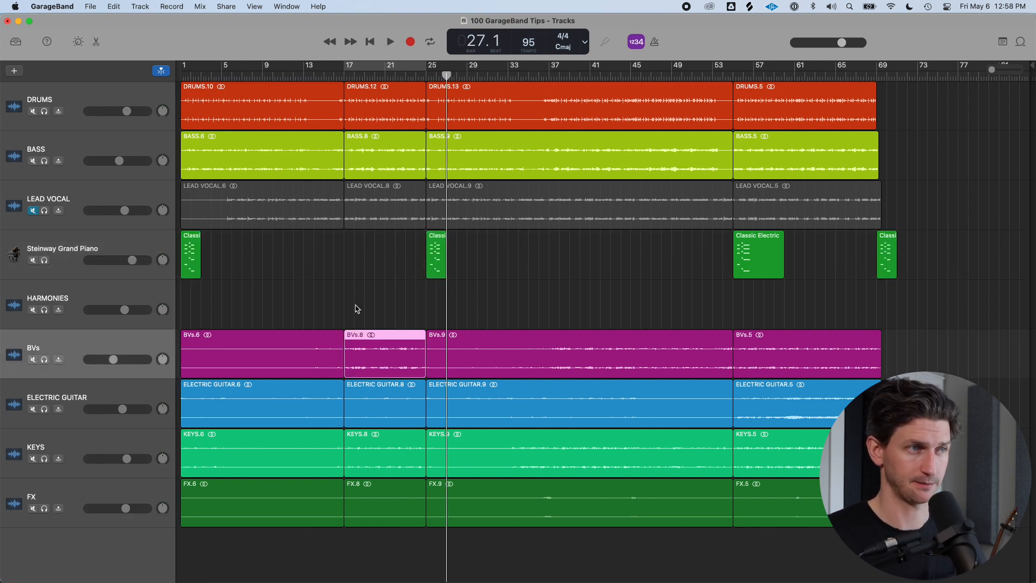
left_click_drag(359, 291, 346, 534)
left_click(375, 73)
key("Delete")
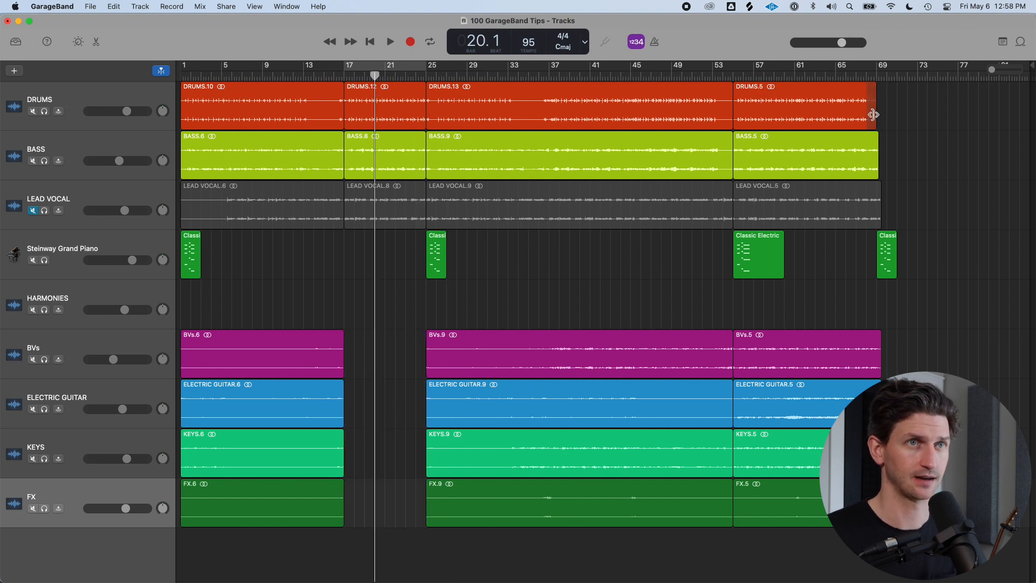
left_click(881, 77)
left_click_drag(879, 76, 875, 76)
key("super+z")
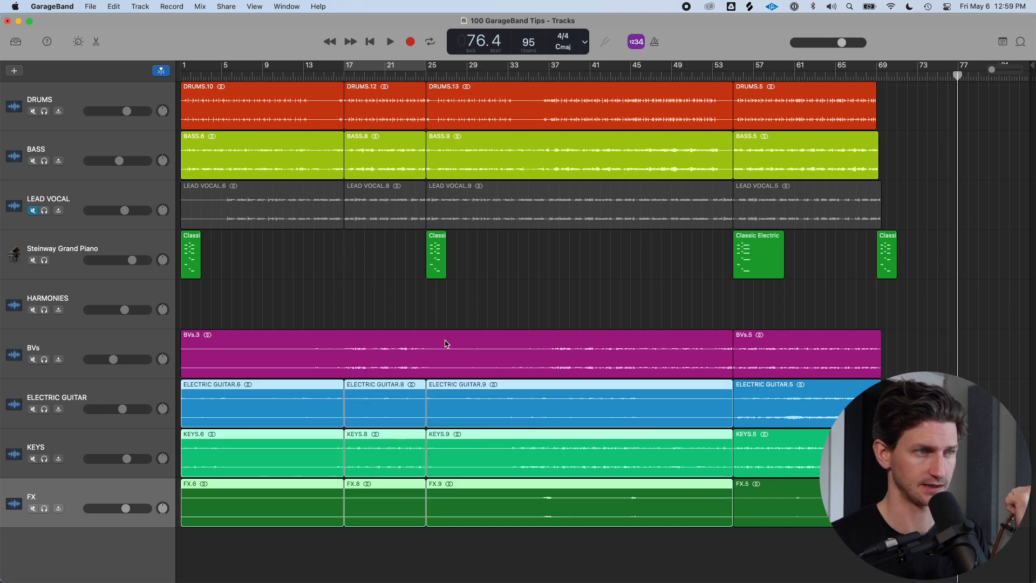
Select the electric guitar, keys and FX regions from bar 1 to bar 55 and join them as a stereo mixdown
left_click(545, 286)
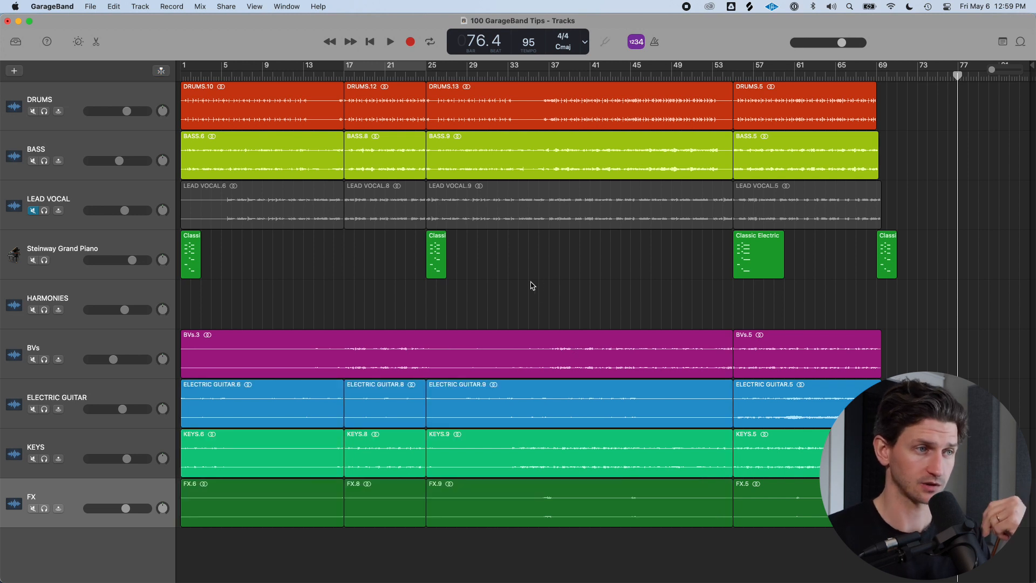
left_click_drag(522, 560, 253, 394)
key("super+f")
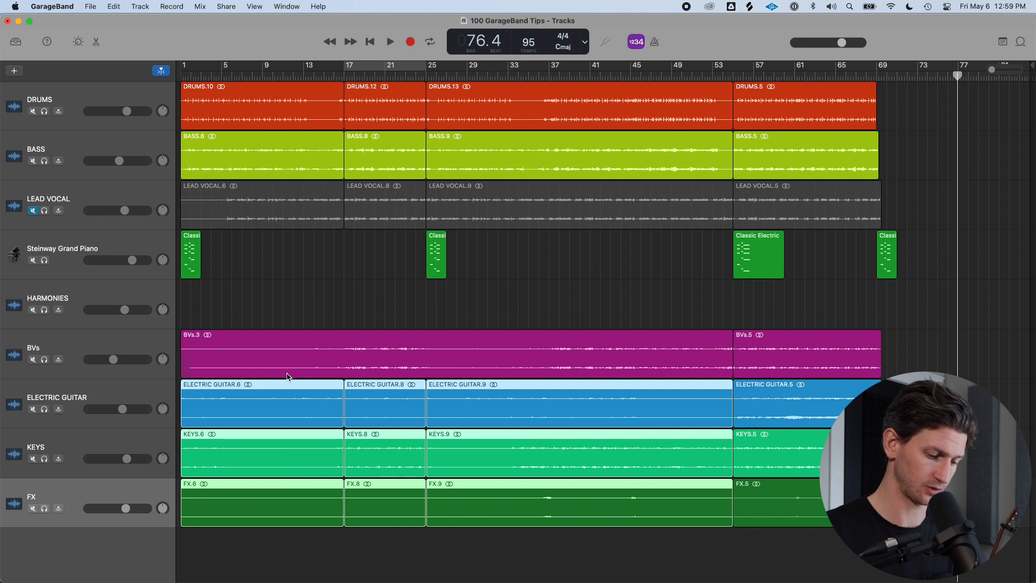
key("super+j")
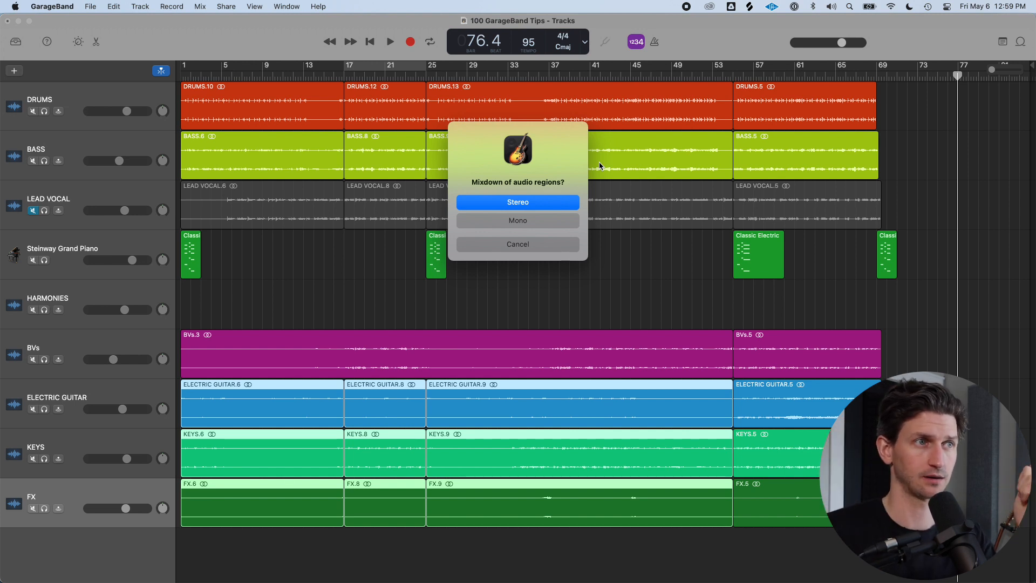
left_click(534, 208)
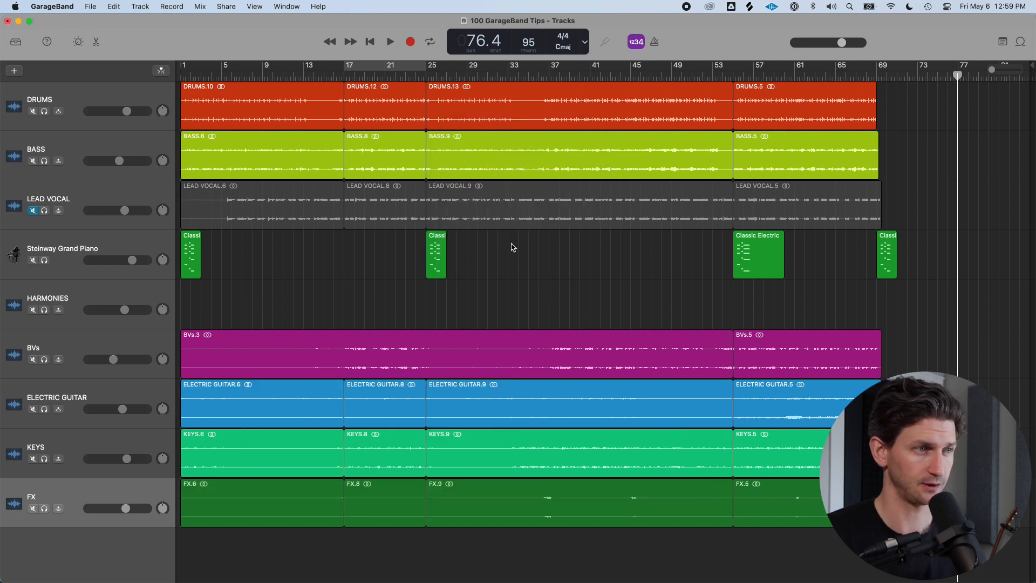
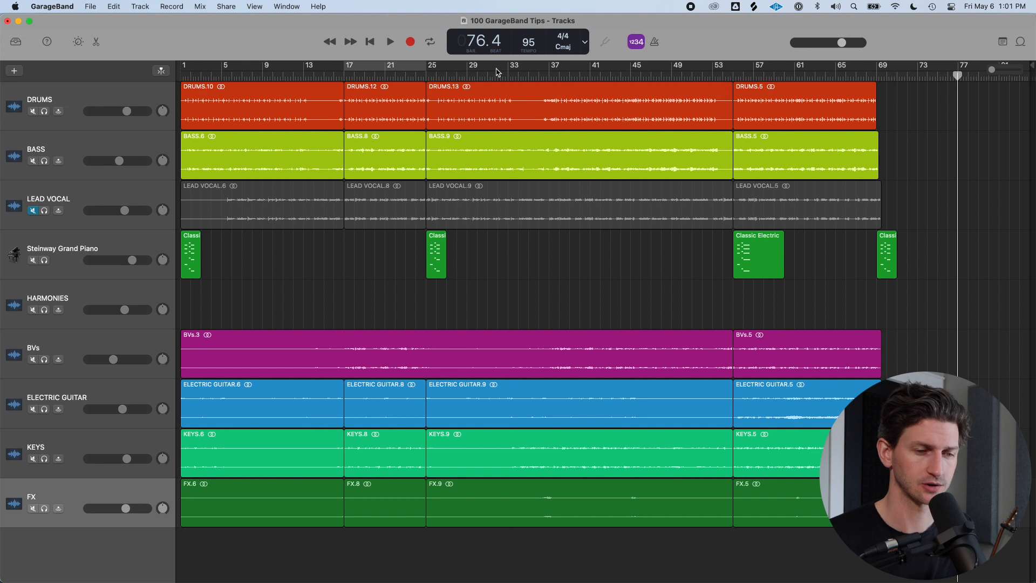
Solo the lead vocal track, select all of its regions and join them into one region
left_click(548, 76)
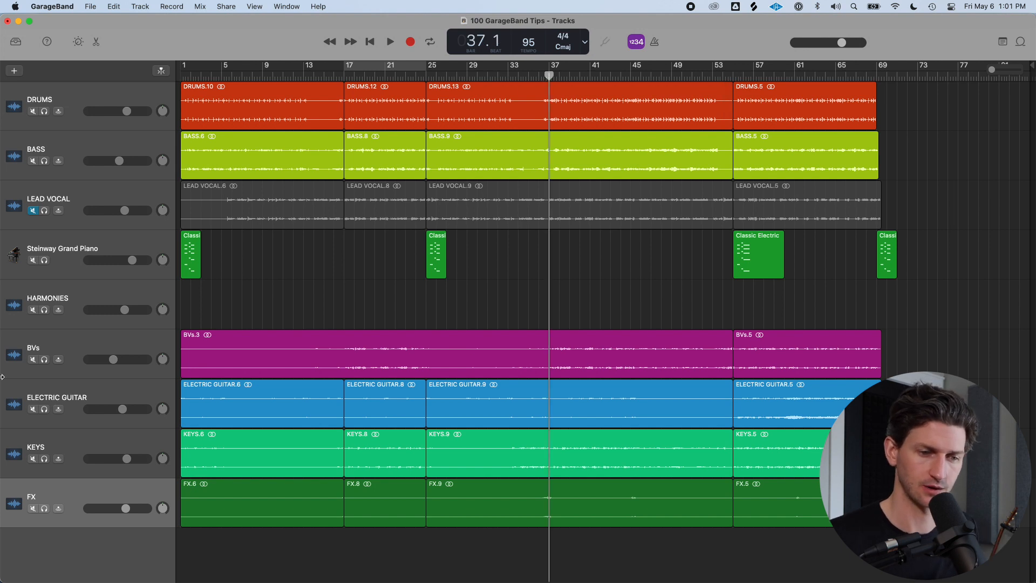
left_click(32, 211)
left_click(44, 211)
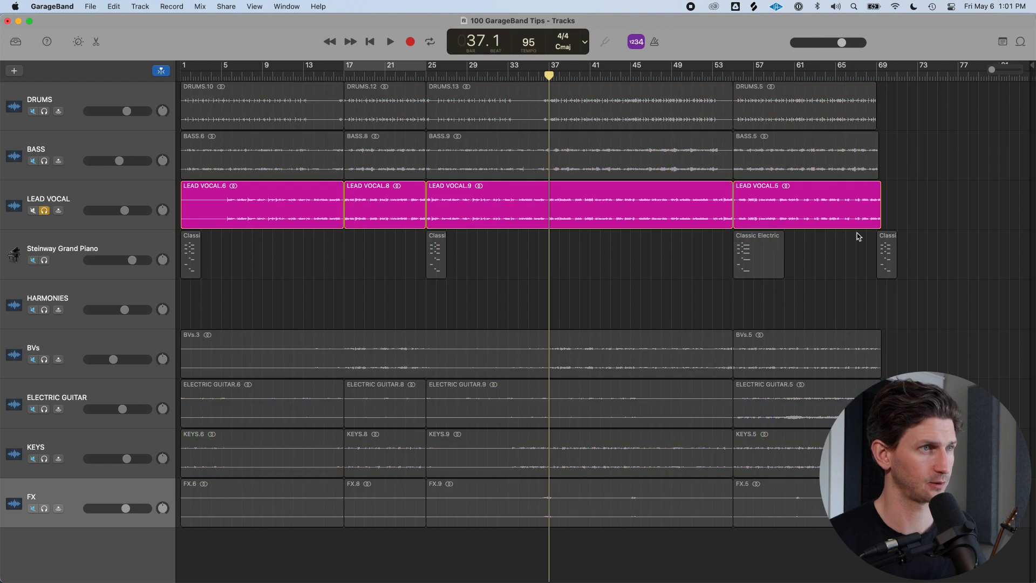
left_click_drag(1010, 201, 304, 187)
key("super+j")
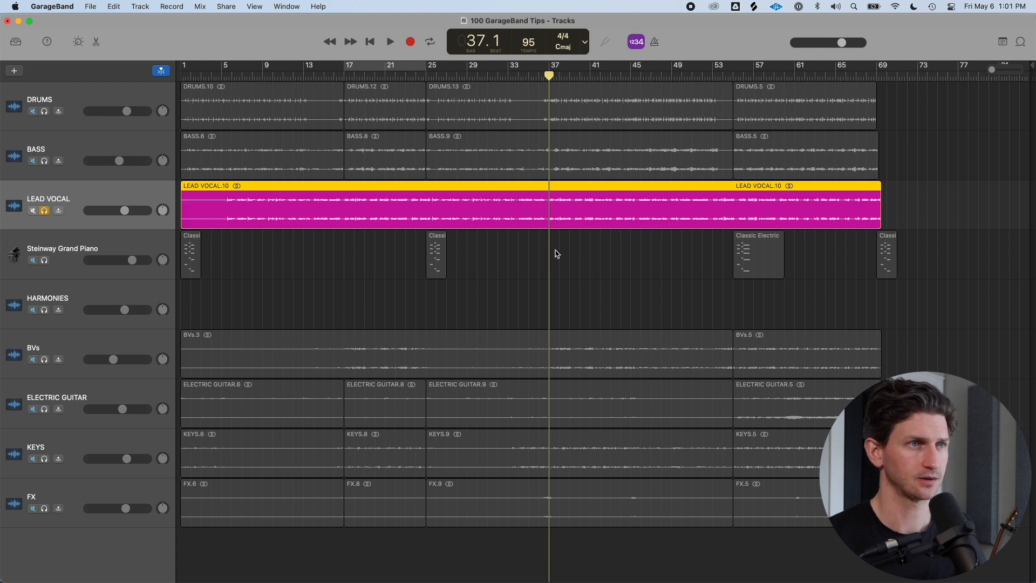
Split the joined lead vocal region at bar 5 beat 3 and delete the part before the split
left_click(211, 74)
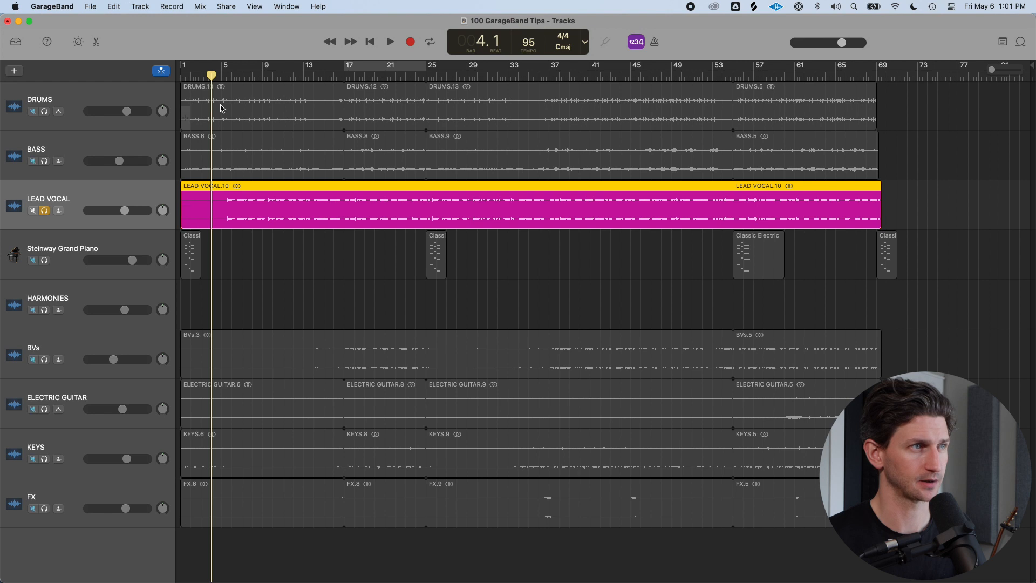
scroll(220, 91, "up", 5)
scroll(231, 90, "left", 3)
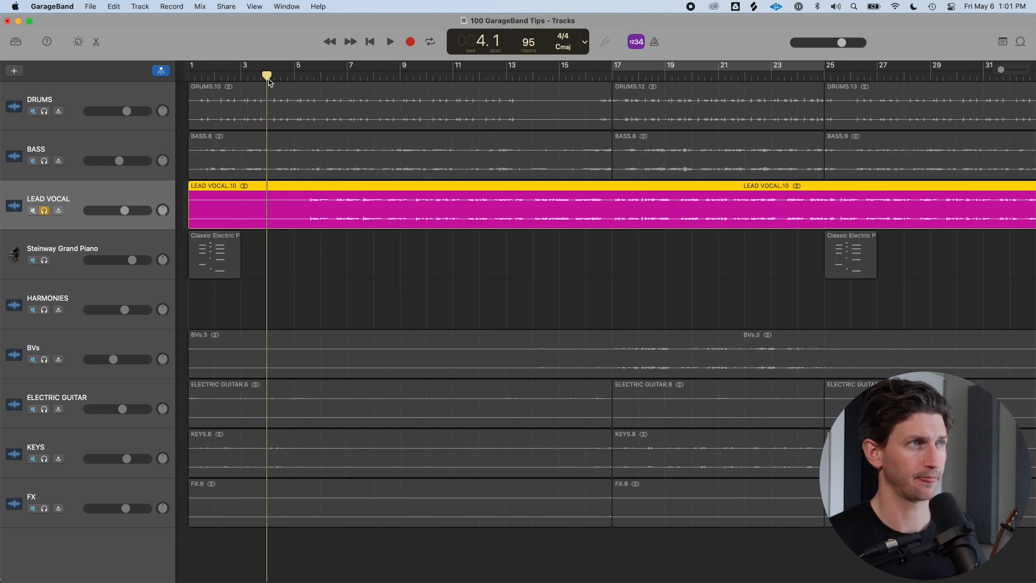
left_click_drag(258, 75, 300, 76)
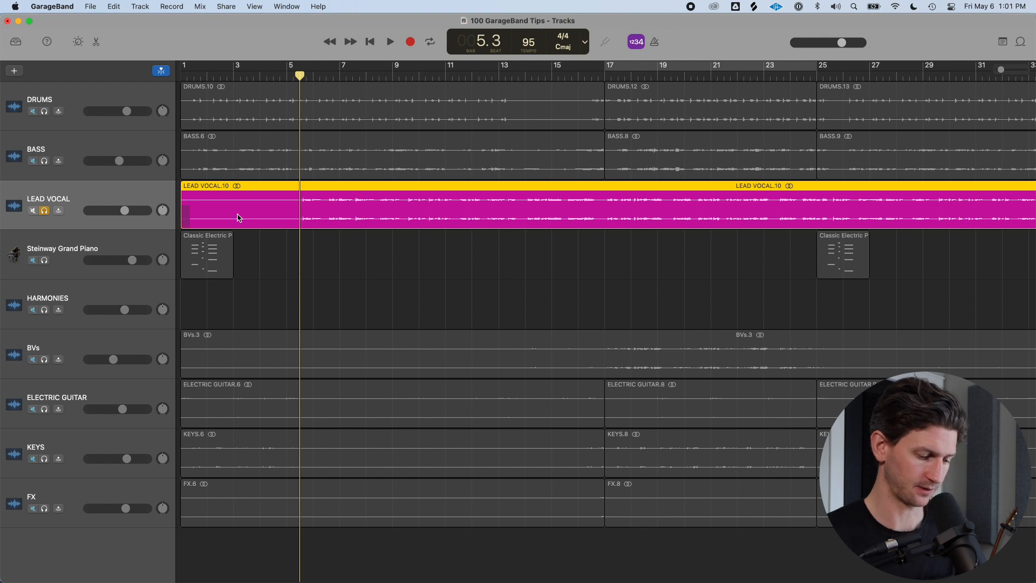
key("super+t")
key("Delete")
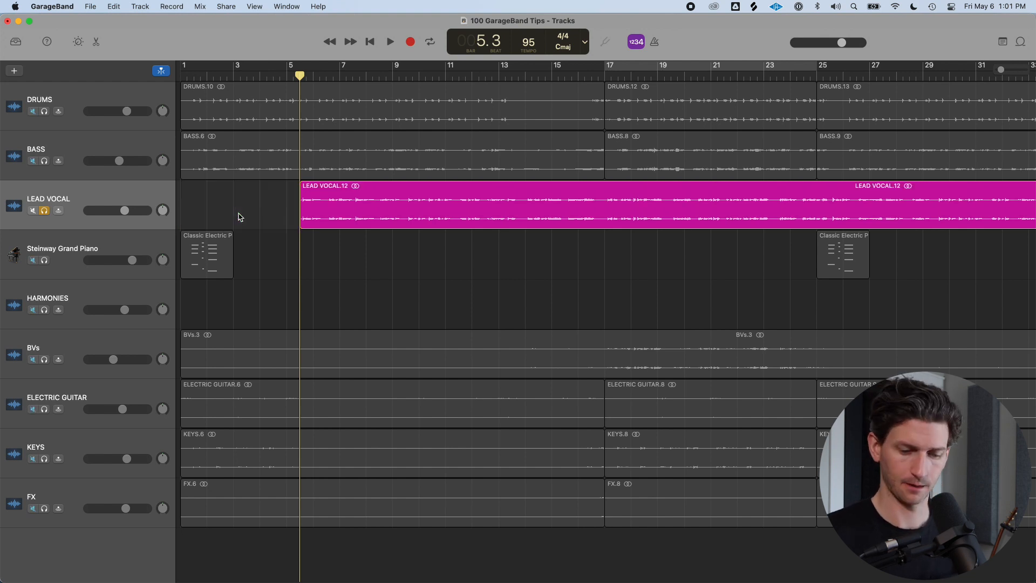
scroll(391, 213, "up", 5)
scroll(393, 213, "down", 4)
scroll(386, 212, "down", 5)
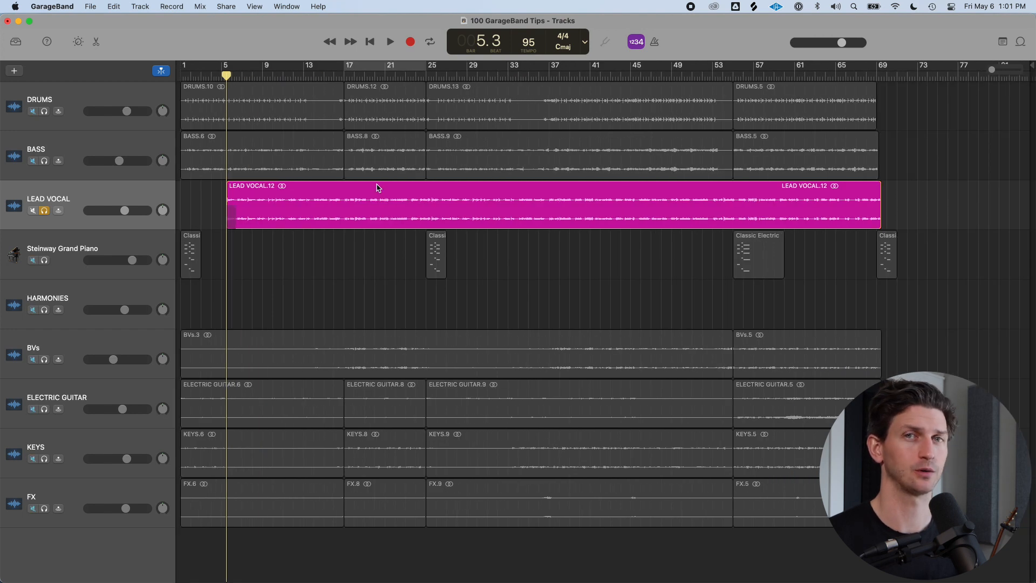
left_click(356, 75)
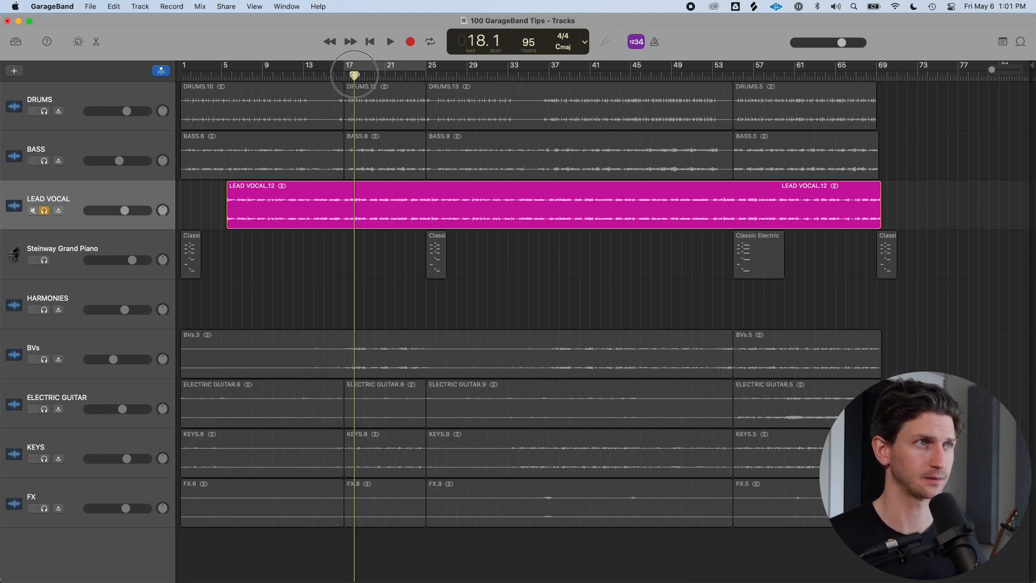
scroll(387, 133, "up", 5)
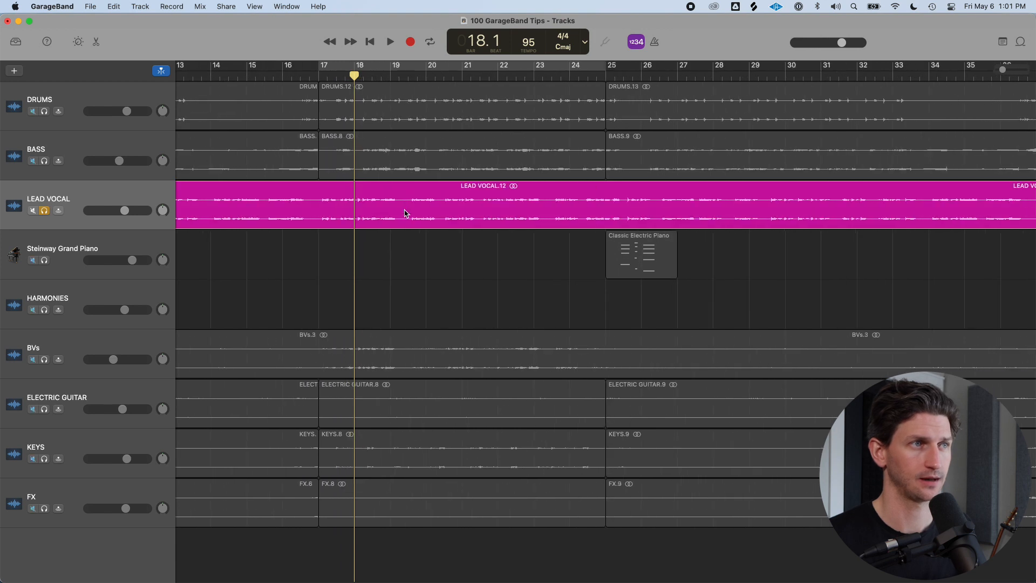
left_click(406, 76)
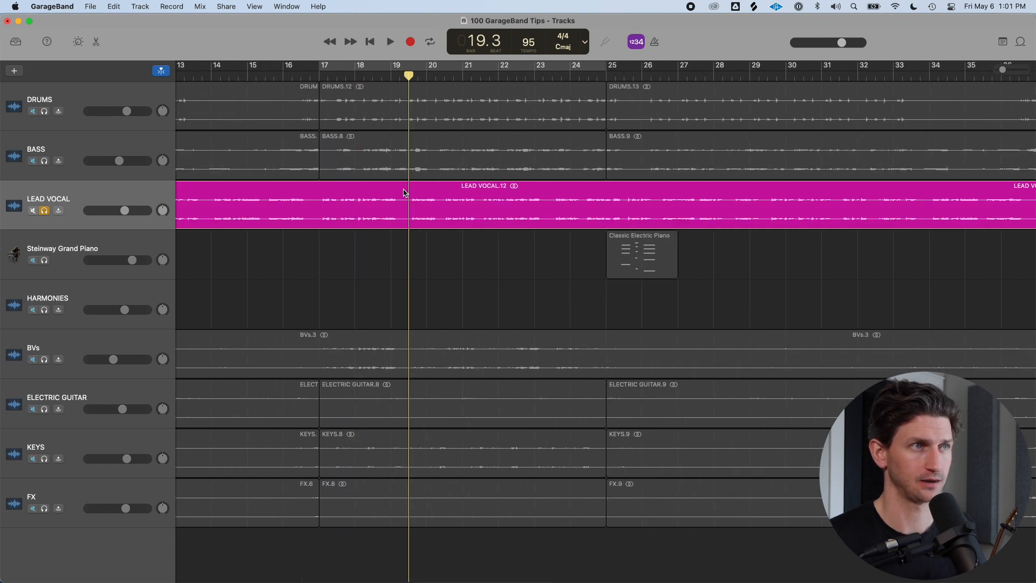
scroll(404, 191, "down", 5)
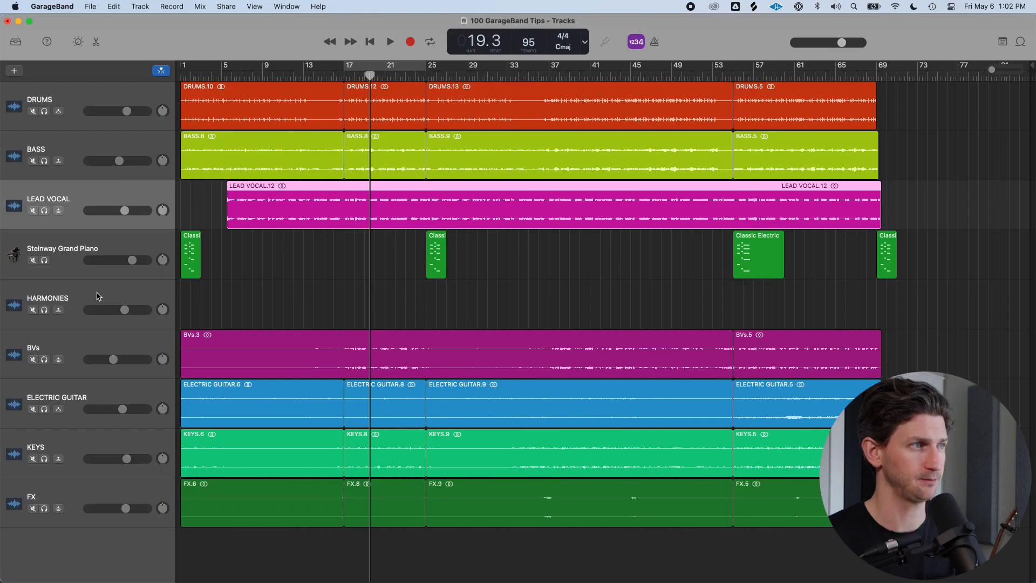
left_click(97, 286)
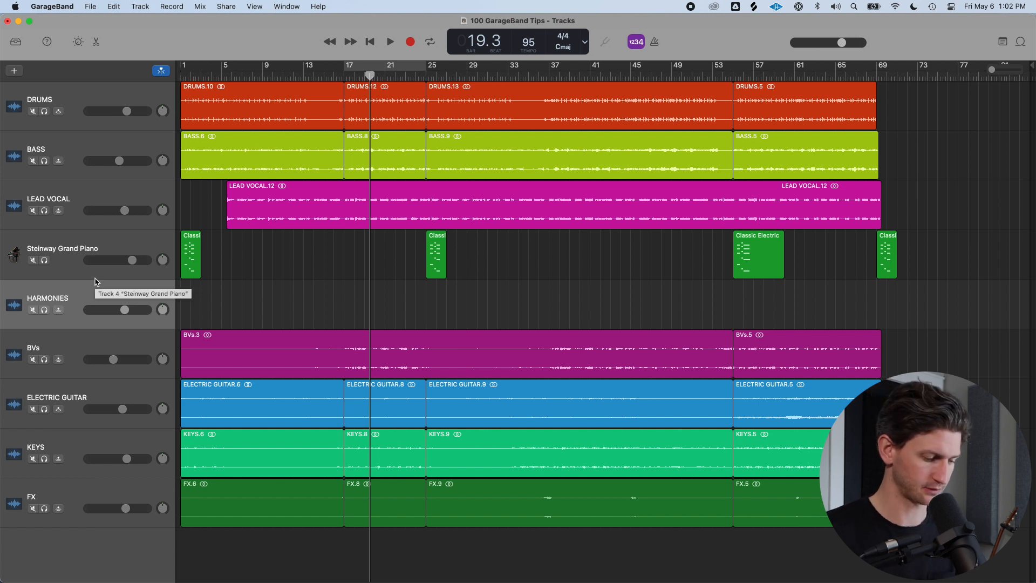
left_click(266, 203)
left_click(255, 150)
left_click(249, 108)
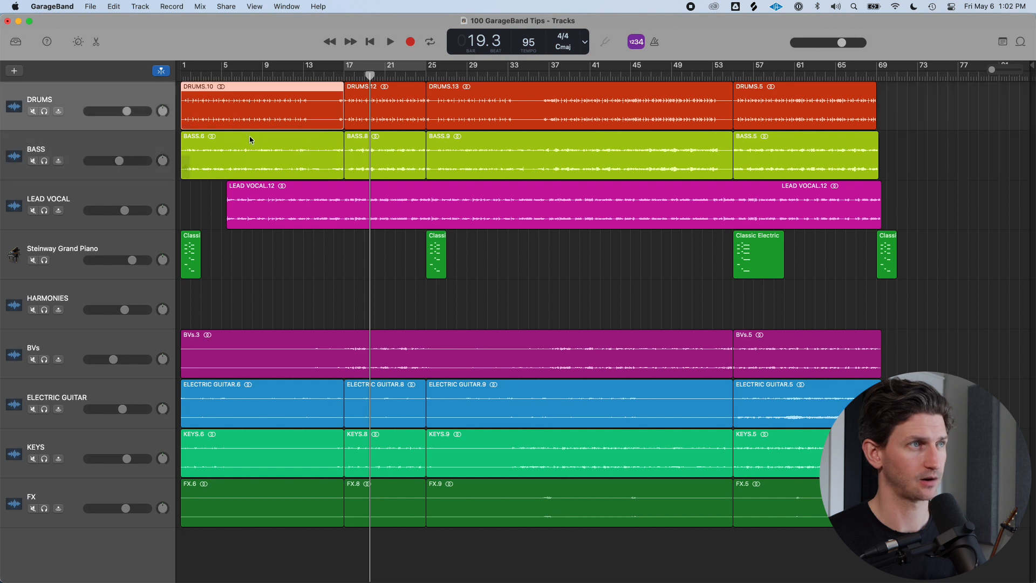
left_click(186, 166)
left_click(261, 204)
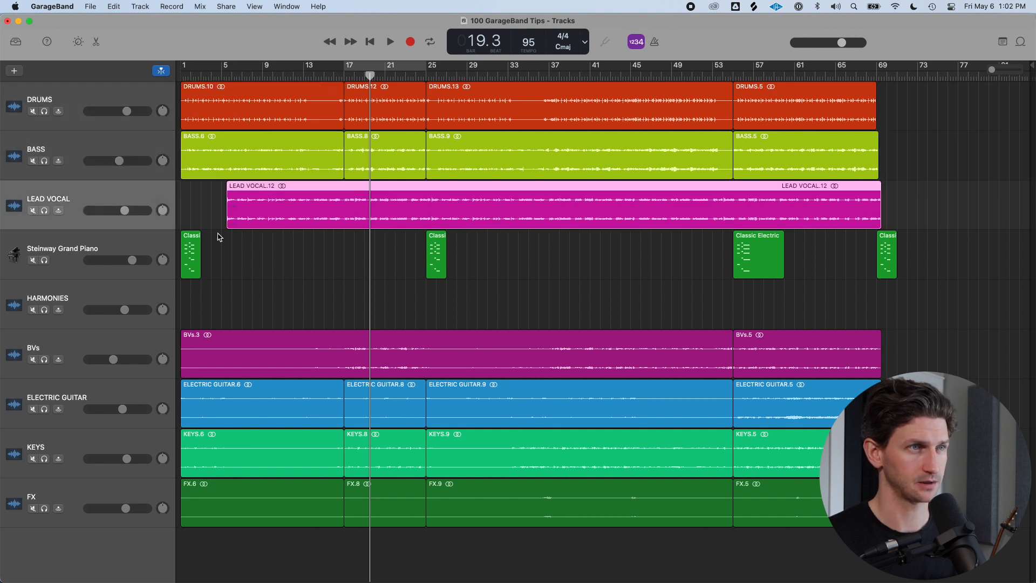
Open the Library for the Steinway Grand Piano track and change its sound to Synthesizer > Lead > Analog Stack Synth
left_click(115, 246)
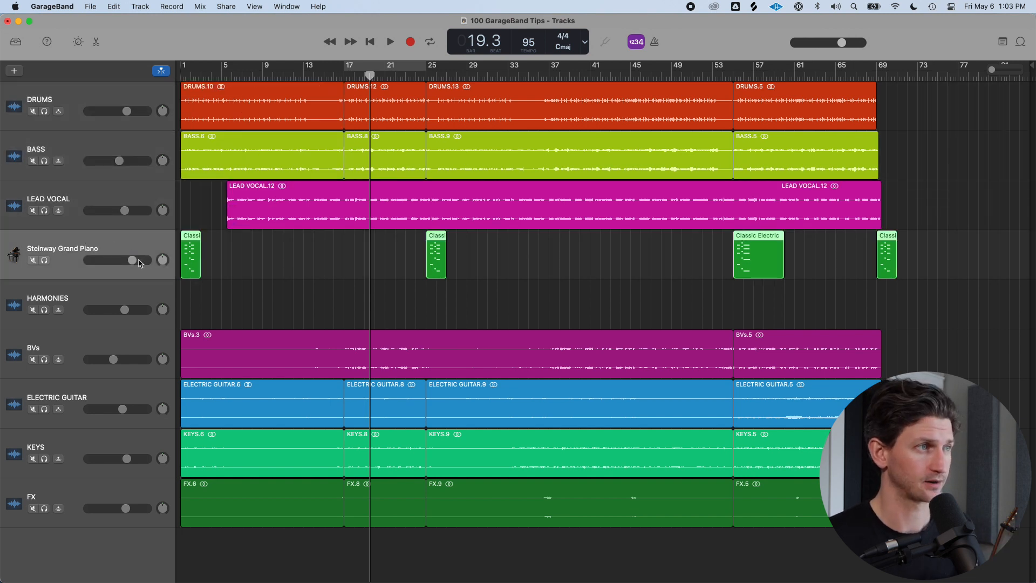
key("super+Right")
scroll(184, 257, "up", 5)
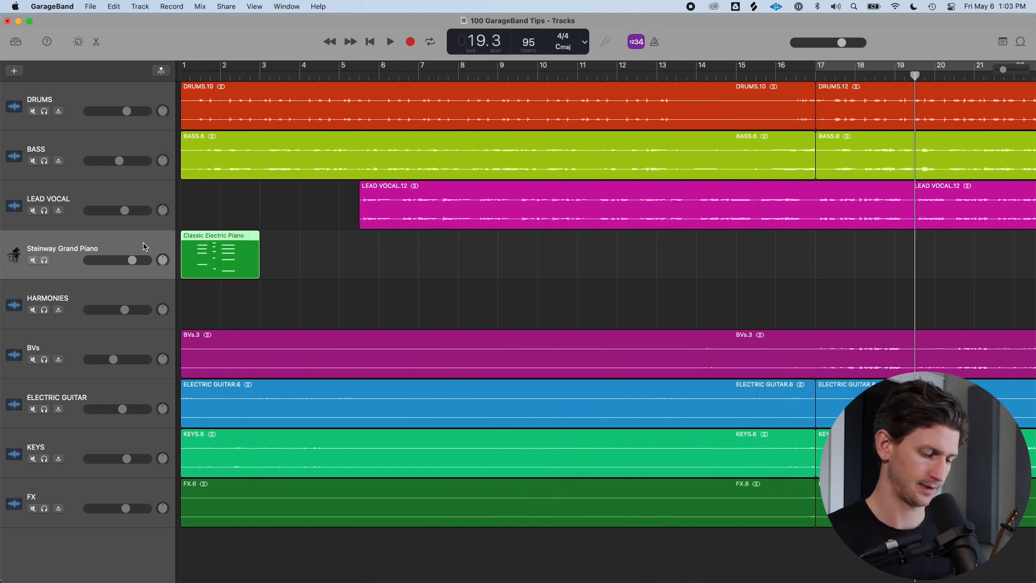
key("y")
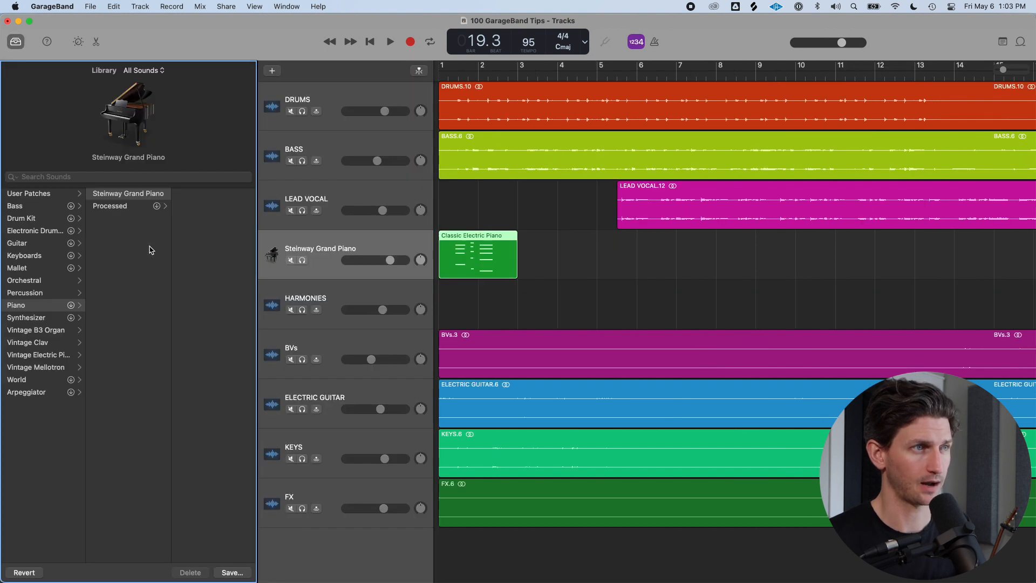
left_click(54, 317)
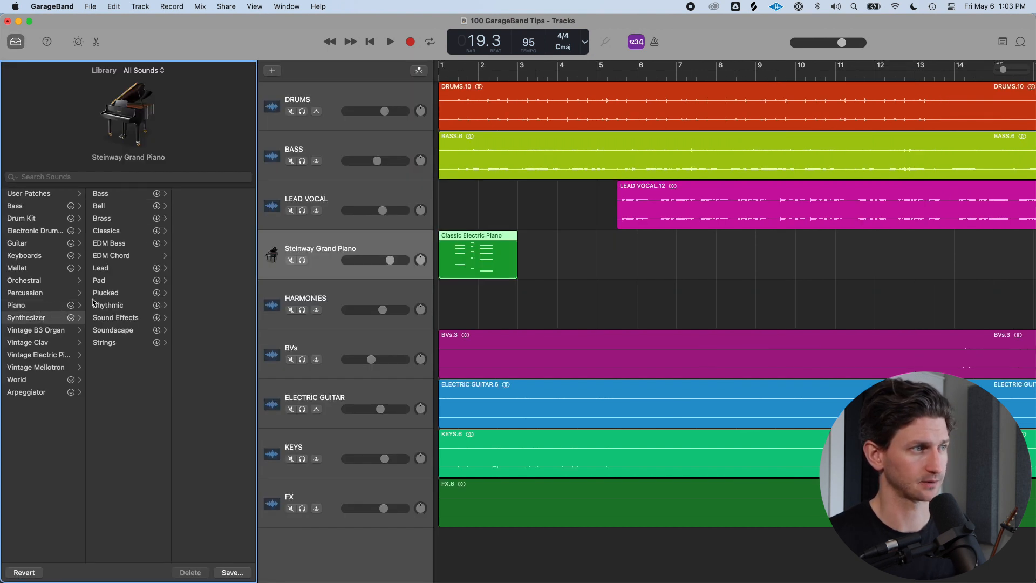
left_click(108, 268)
left_click(213, 230)
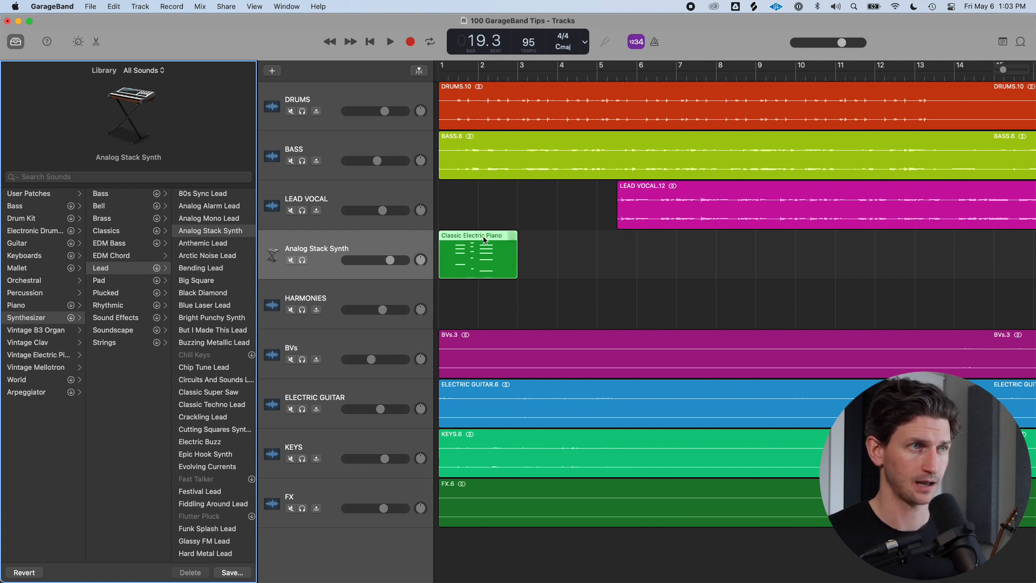
Rename the Analog Stack Synth track to SYNTH
left_click(388, 237)
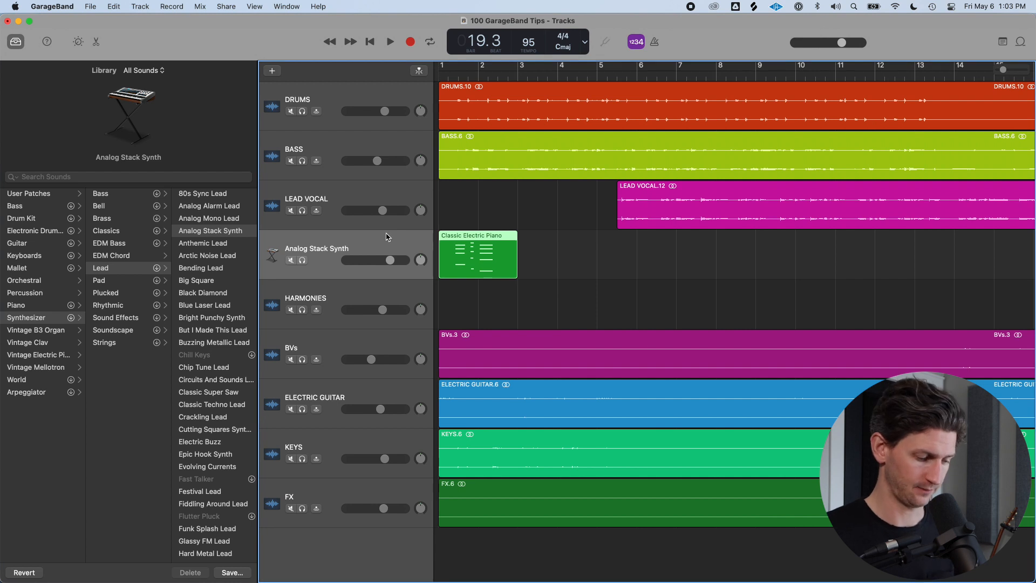
double_click(354, 244)
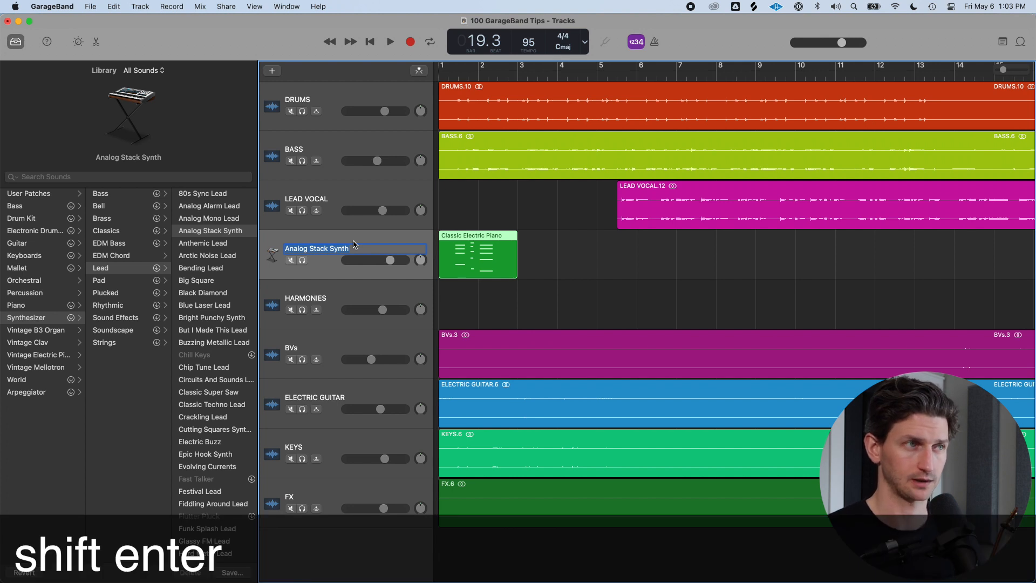
type("SYNTH")
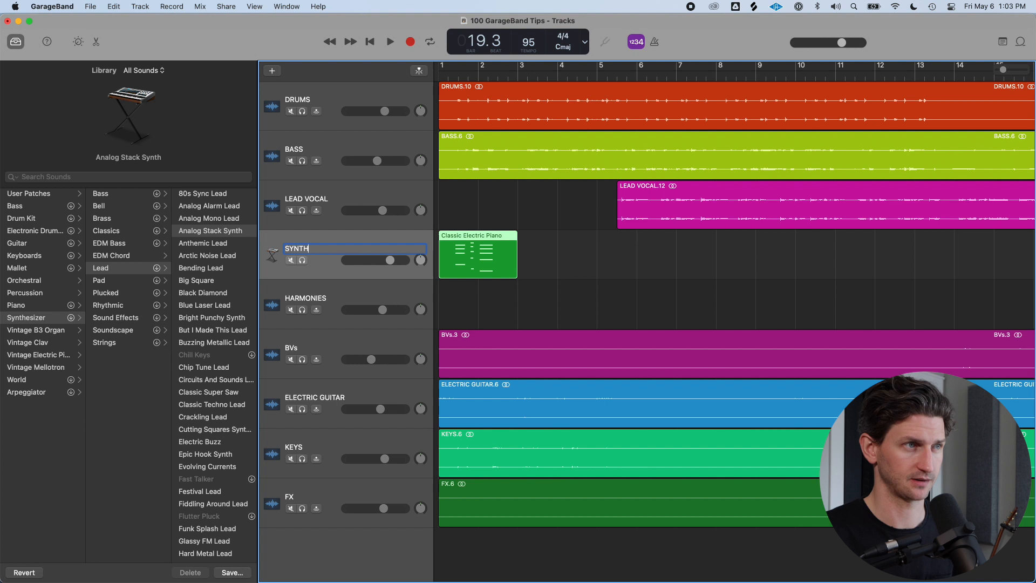
key("Return")
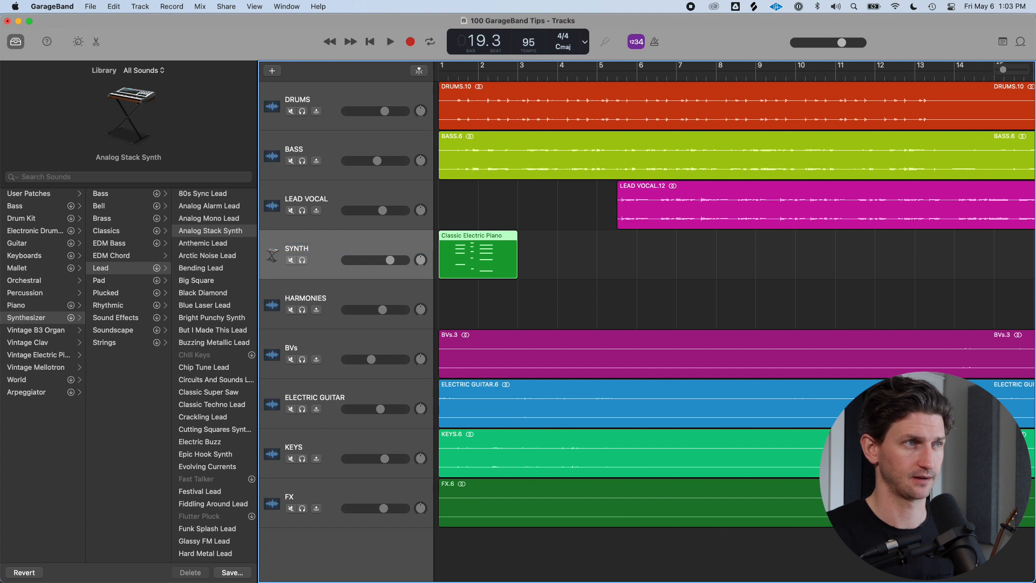
Rename the HARMONIES track to VOX HARM
left_click(376, 294)
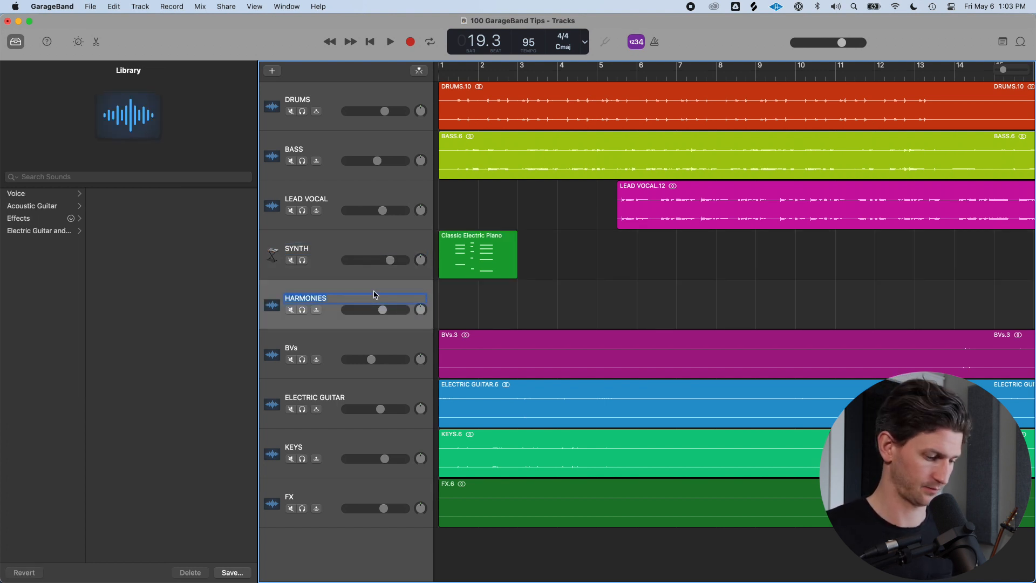
type("VOX HARM")
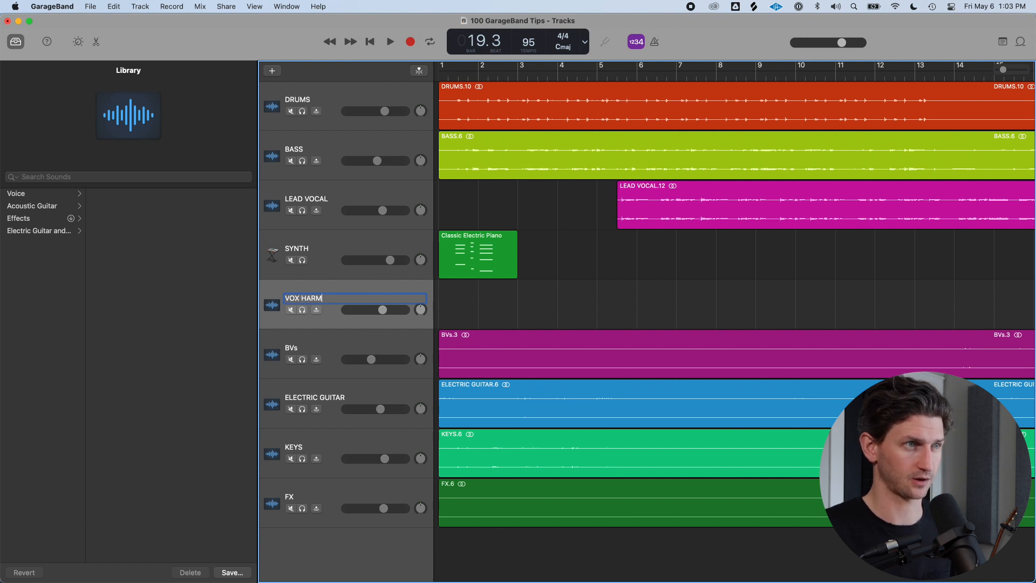
key("Return")
key("Down")
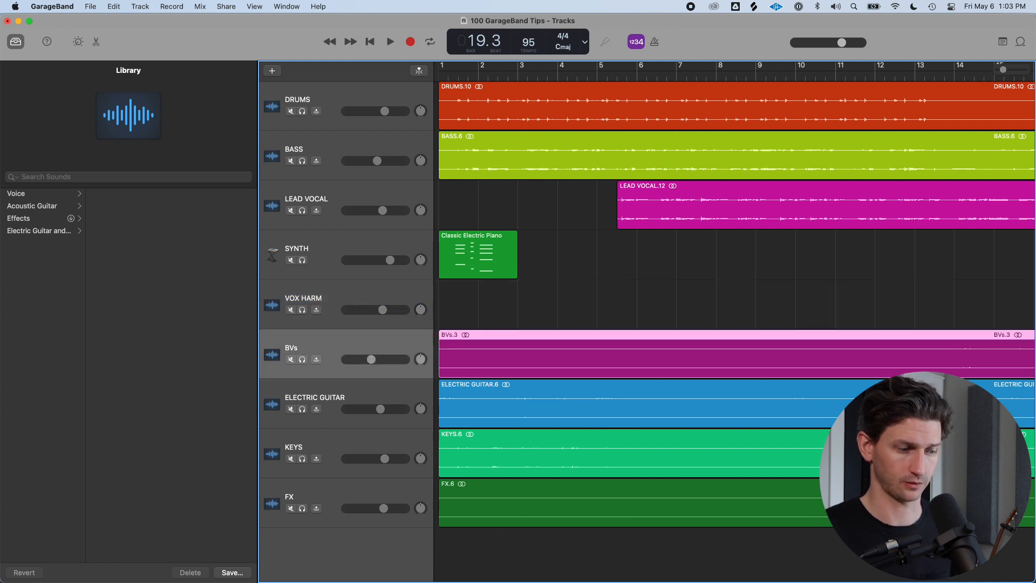
key("Return")
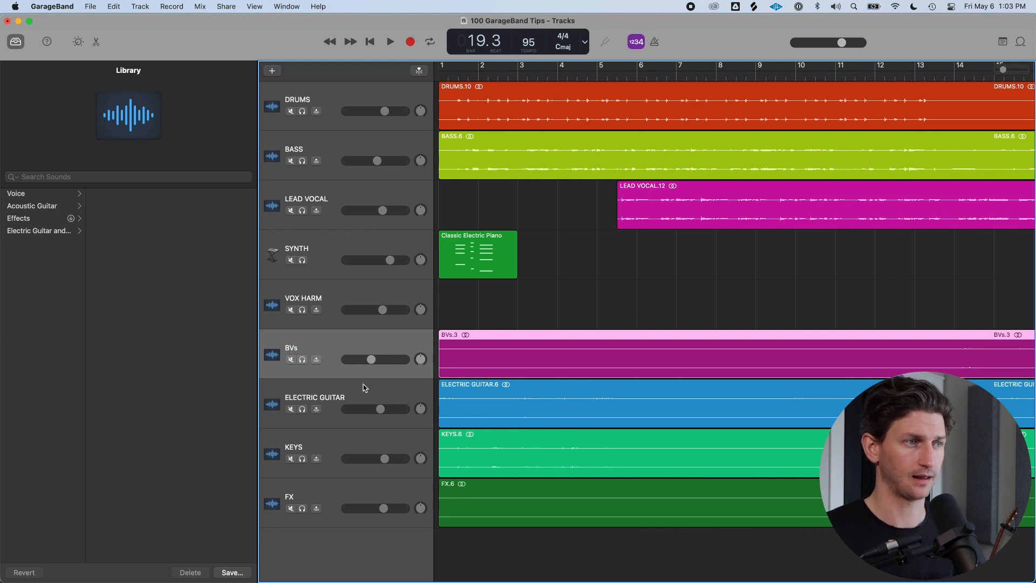
Rename the Classic Electric Piano region at bar 1 on the synth track to SYNTH
left_click(365, 389)
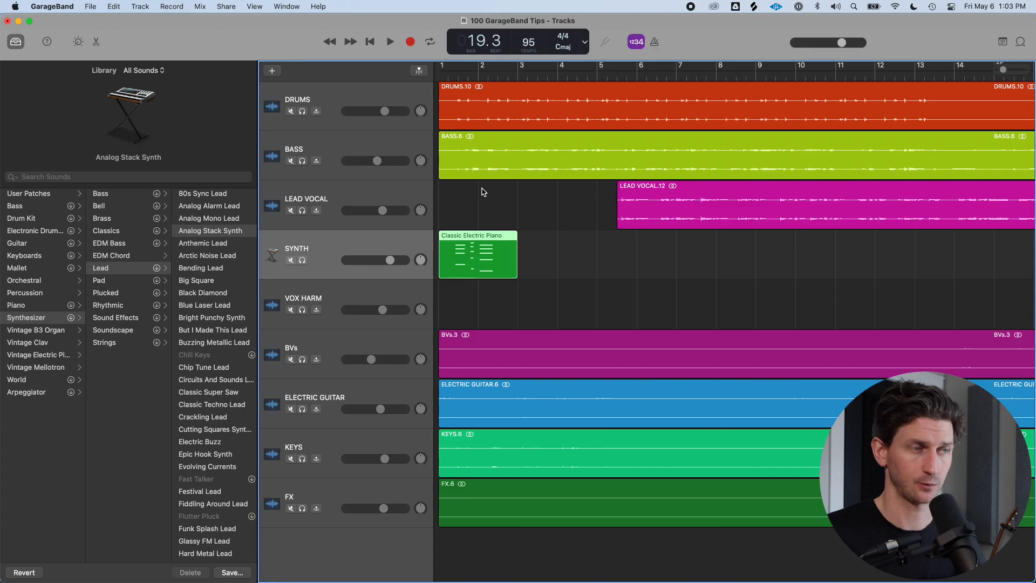
key("shift+n")
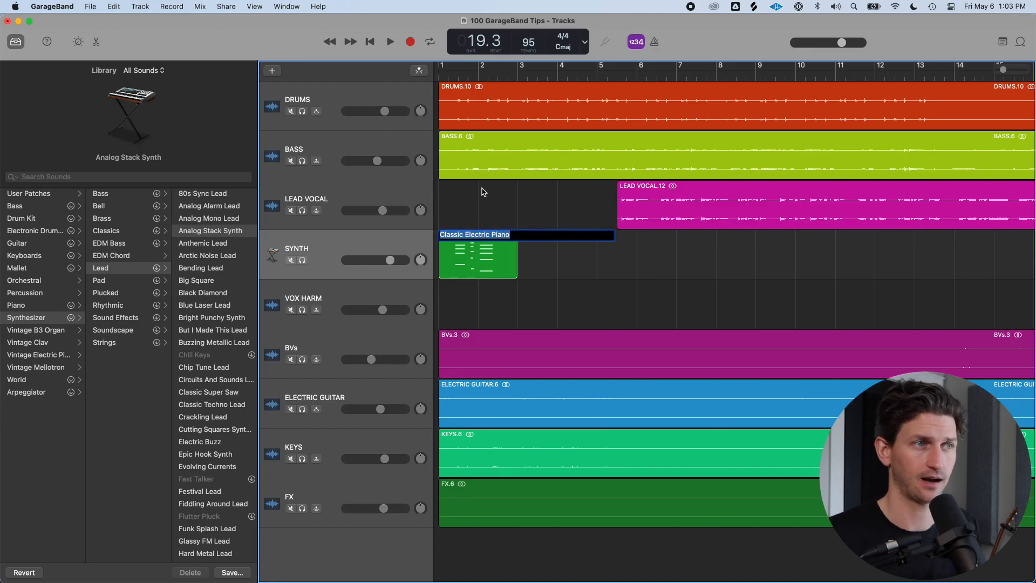
type("SYNTH_VERSE")
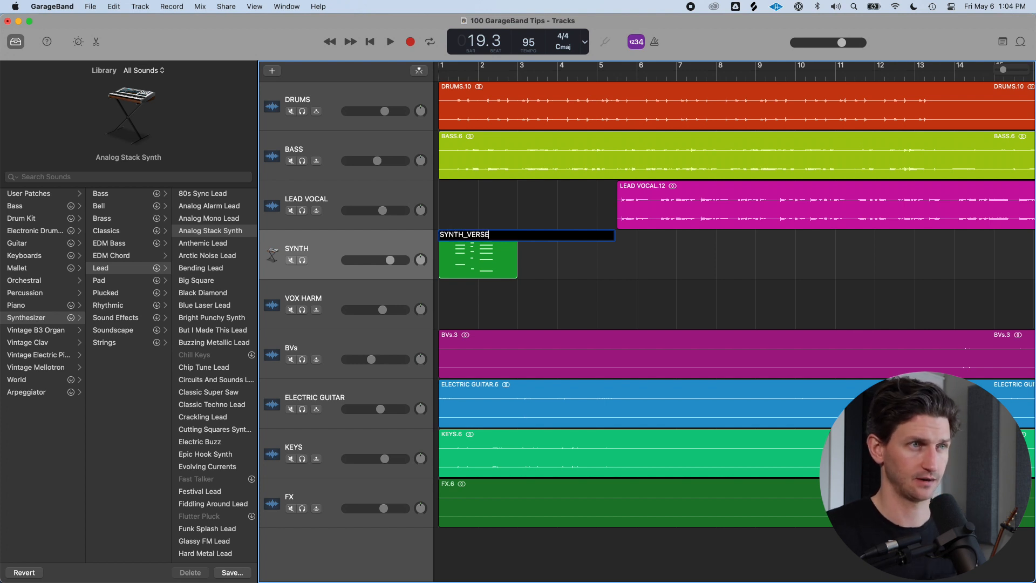
key("Return")
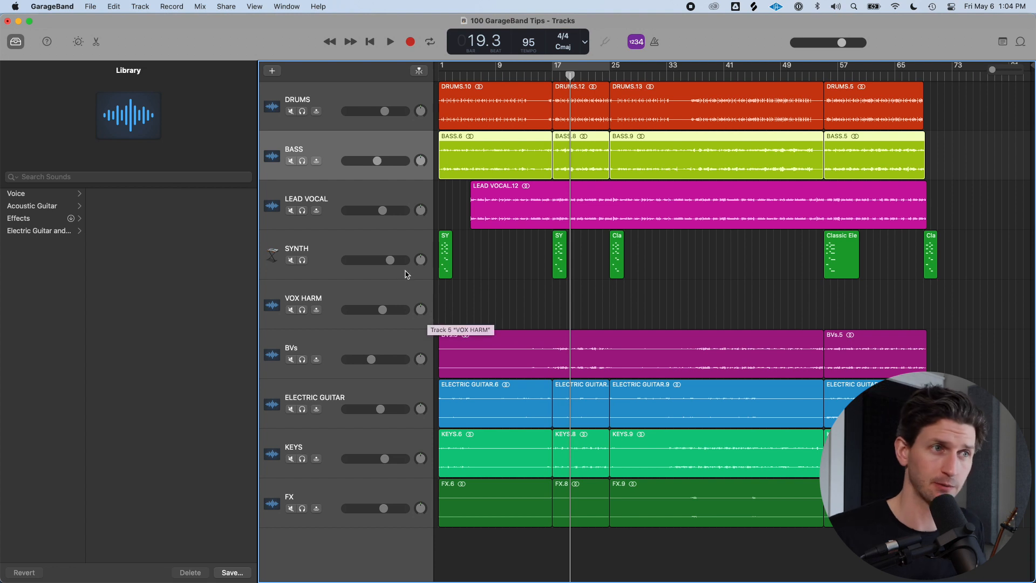
Rename the LEAD VOCAL region to LEAD
left_click(401, 249)
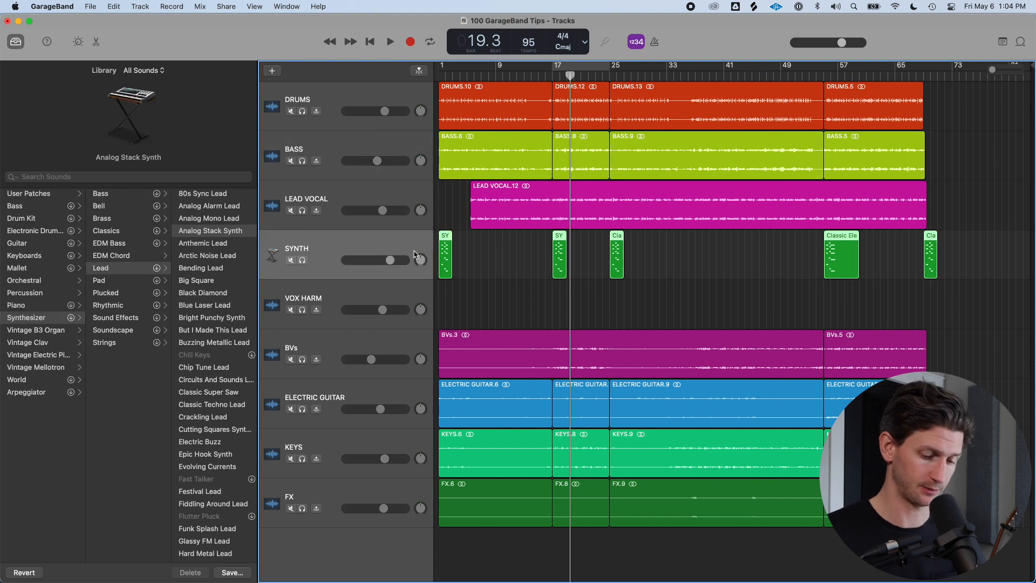
left_click(710, 283)
left_click(497, 212)
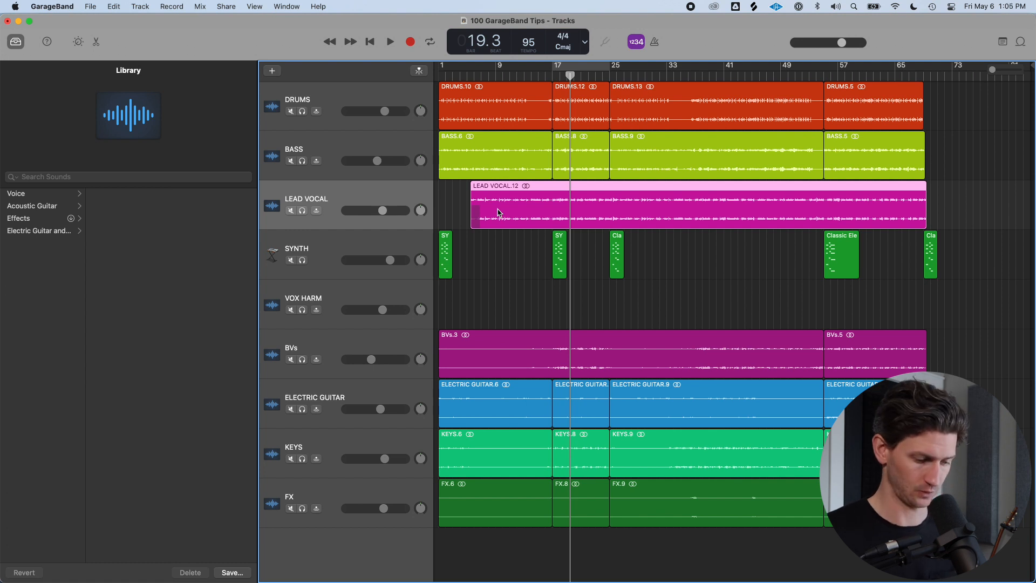
key("shift+n")
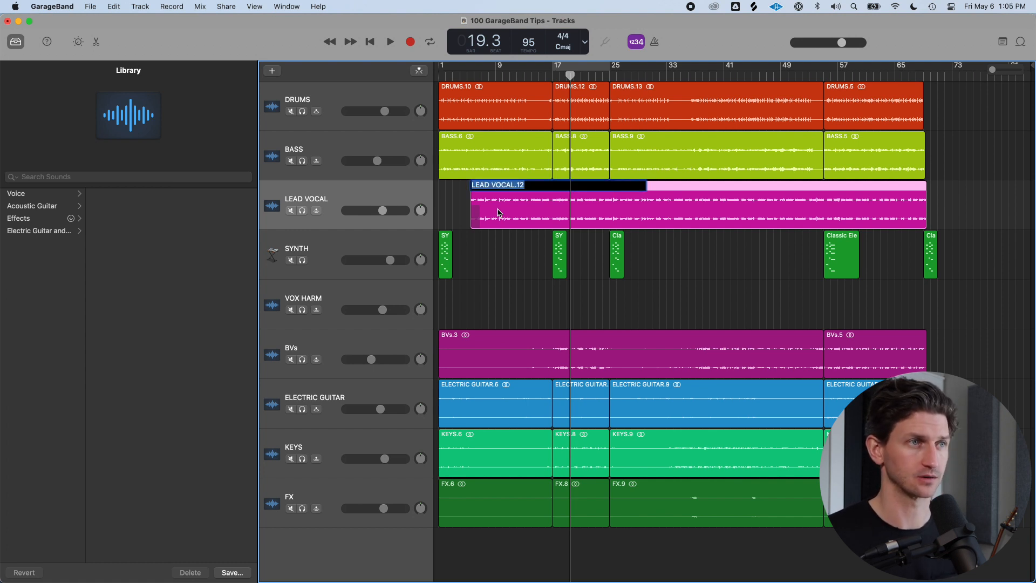
type("KEA")
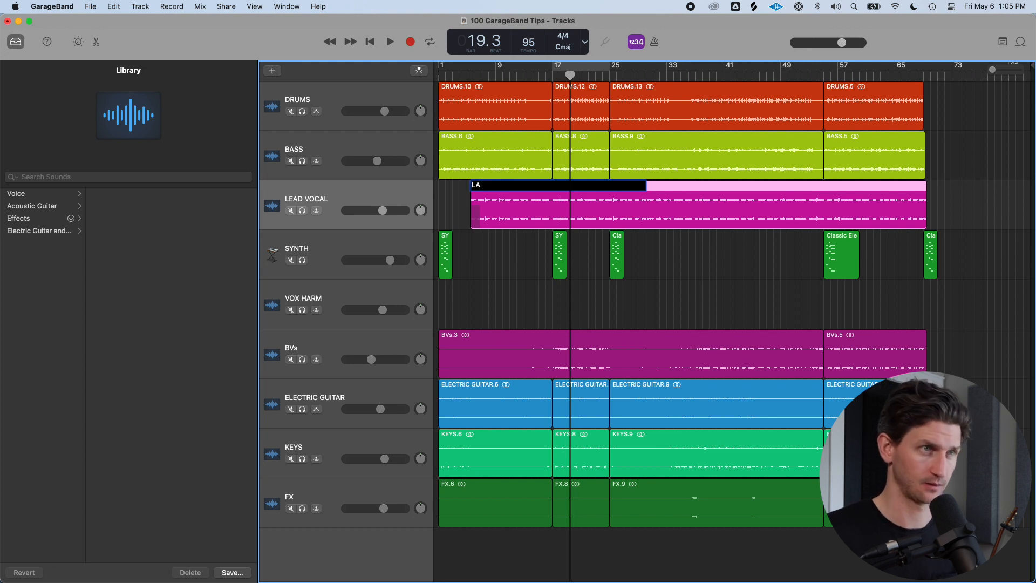
type("D")
key("Return")
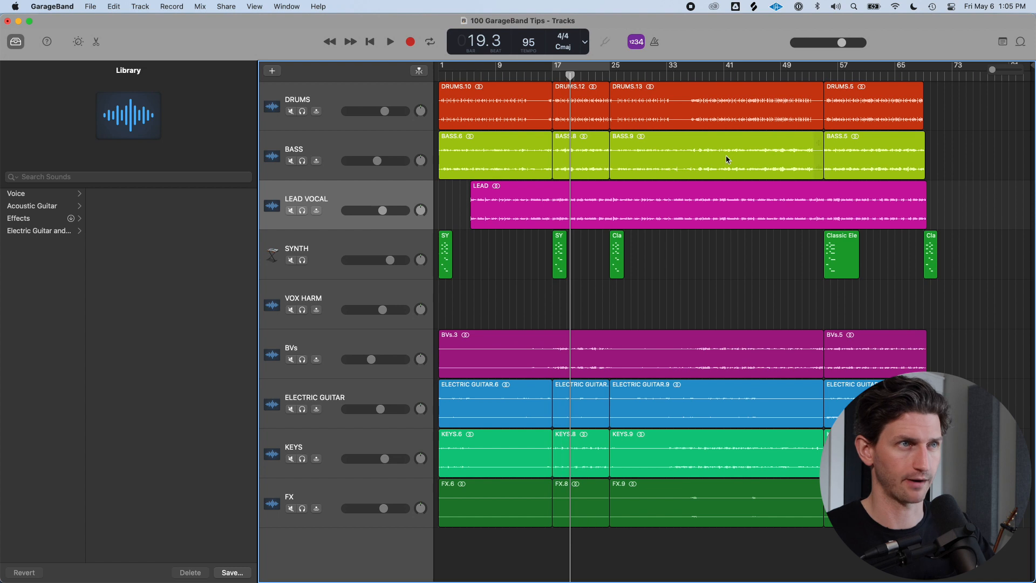
Try to recolor the DRUMS track's regions blue using the color palette
left_click(408, 96)
left_click(949, 122)
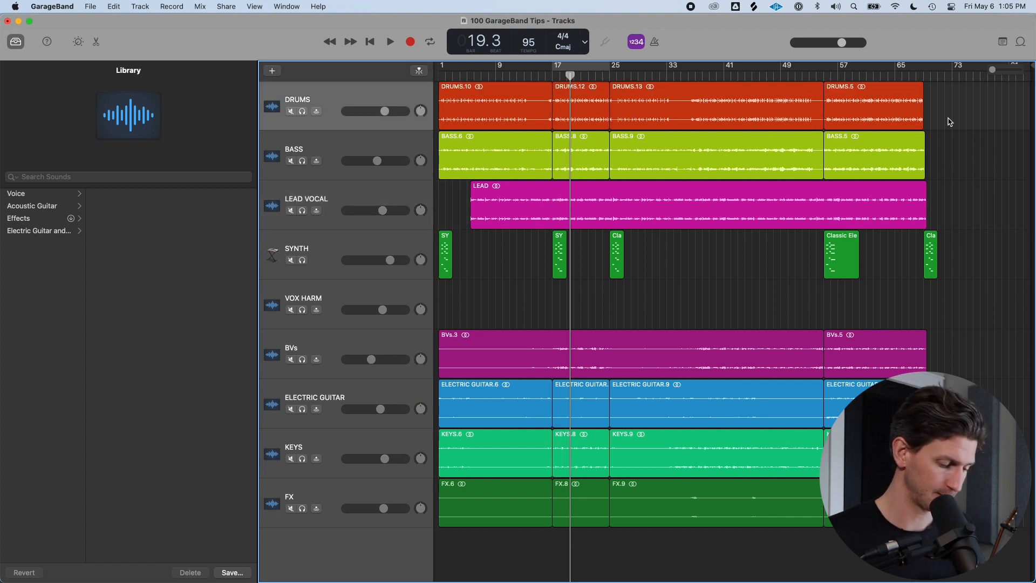
key("alt+c")
left_click_drag(391, 354, 363, 139)
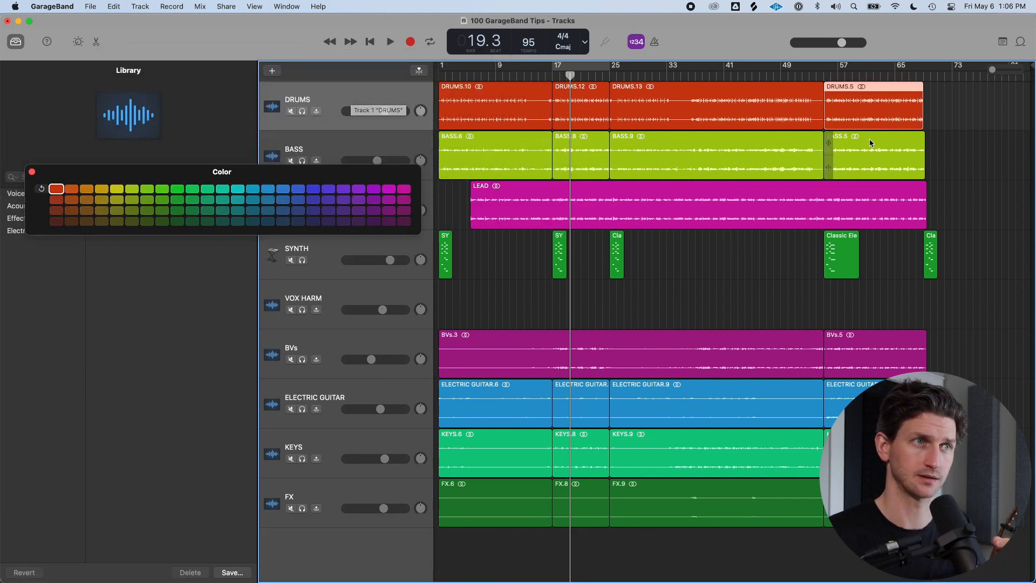
left_click(952, 115)
left_click(866, 120)
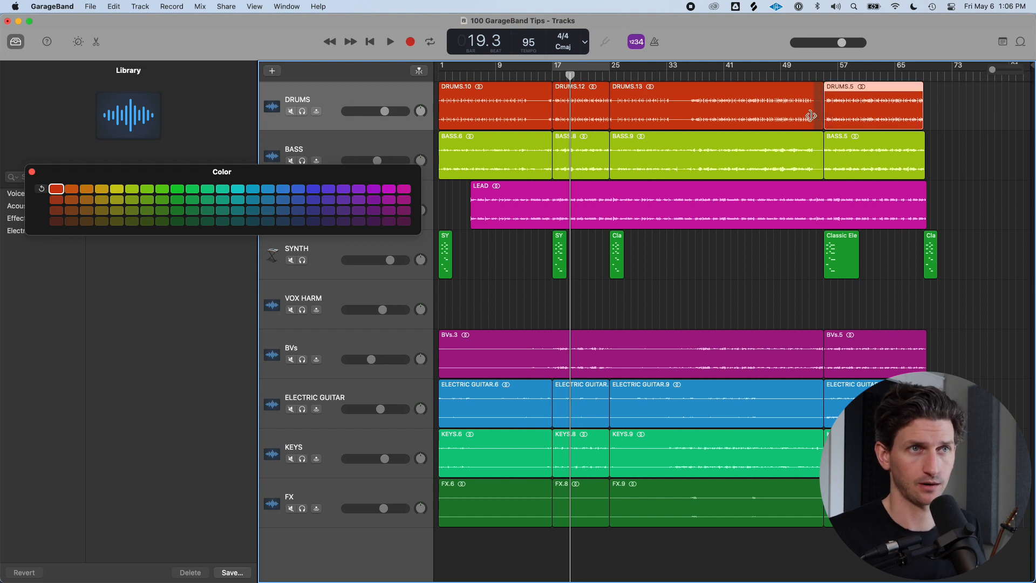
left_click(312, 189)
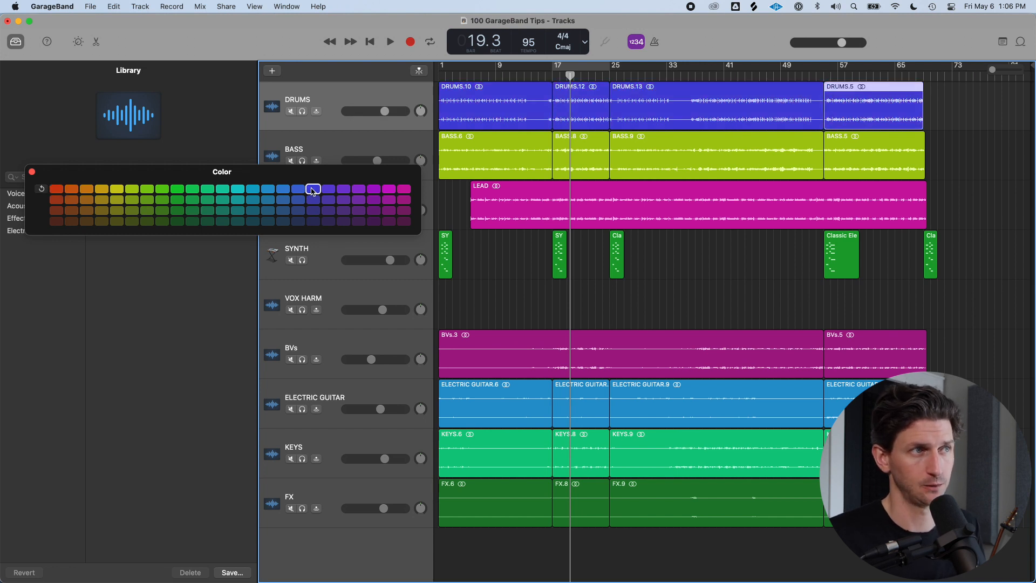
left_click_drag(993, 110, 468, 112)
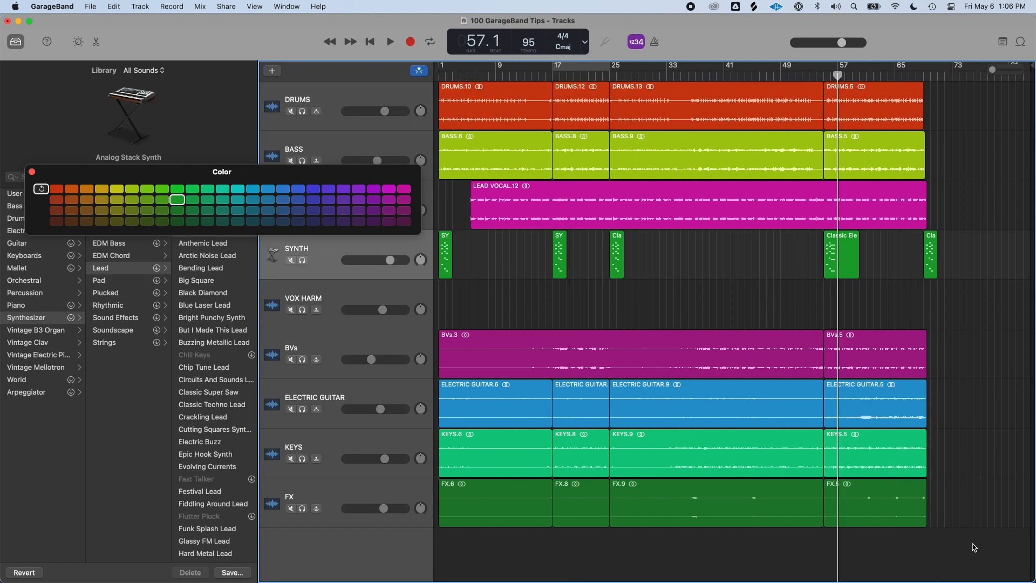
Select the regions and recolor the FX track's regions blue
left_click_drag(973, 543, 379, 91)
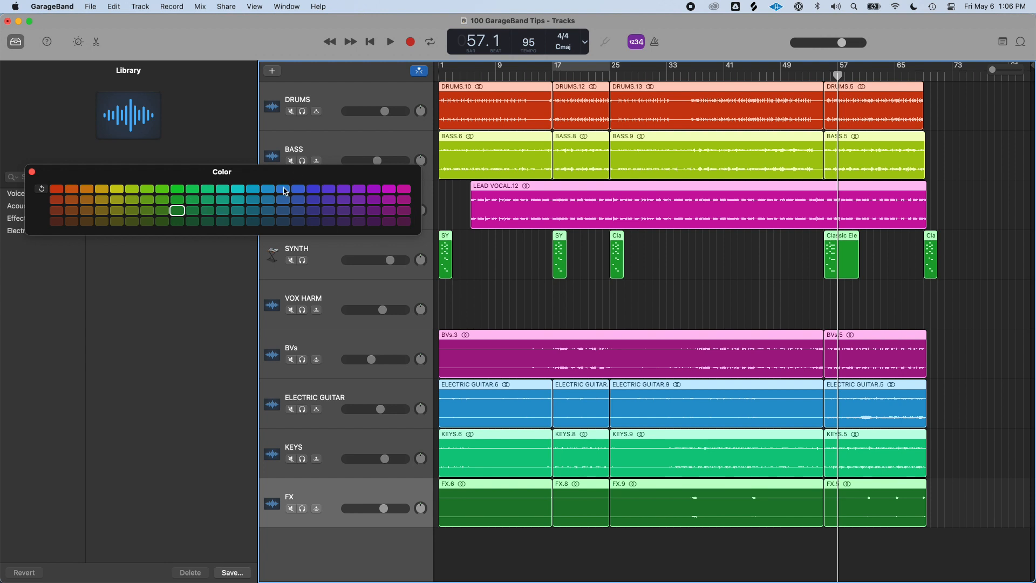
left_click(283, 190)
left_click(751, 545)
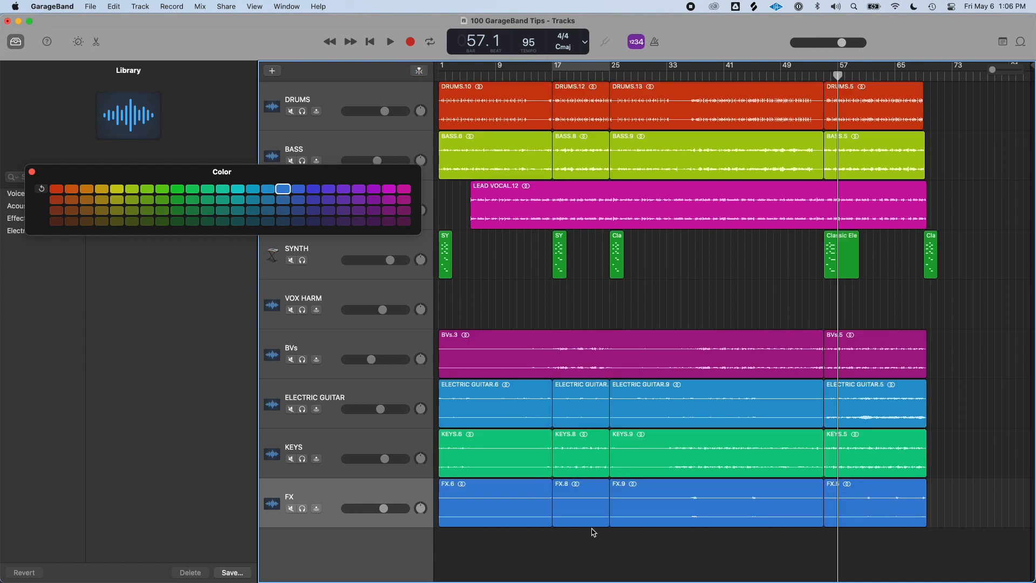
Select each track in turn to check its color, then close the color palette
left_click(389, 432)
left_click(381, 390)
left_click(360, 343)
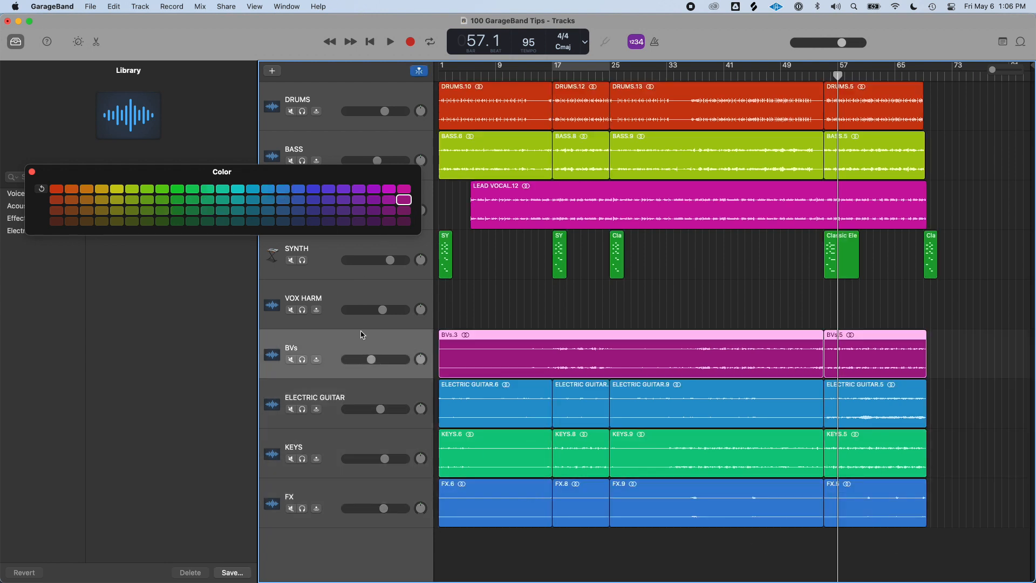
left_click(363, 294)
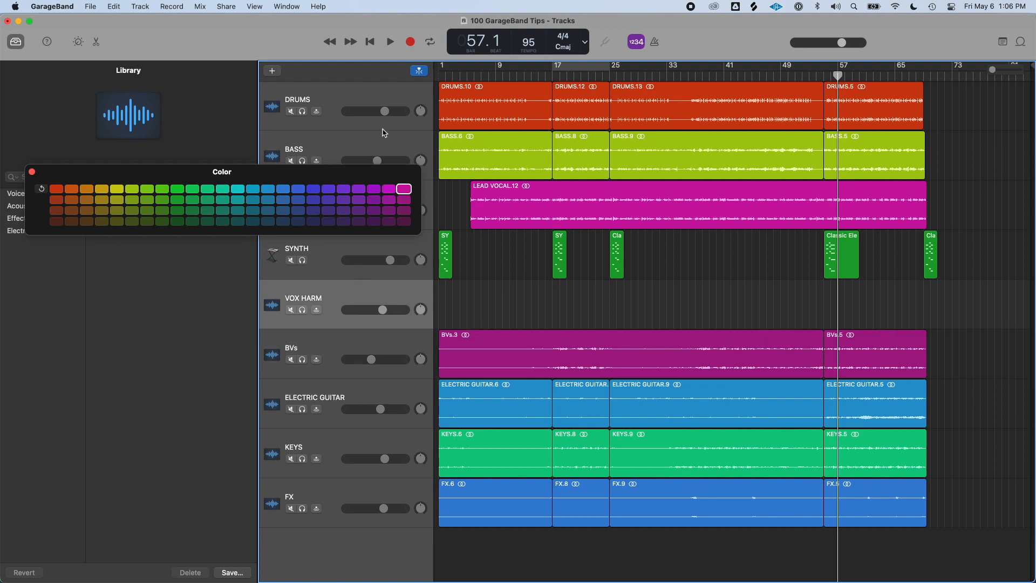
left_click(380, 96)
left_click(401, 147)
left_click_drag(401, 173, 642, 305)
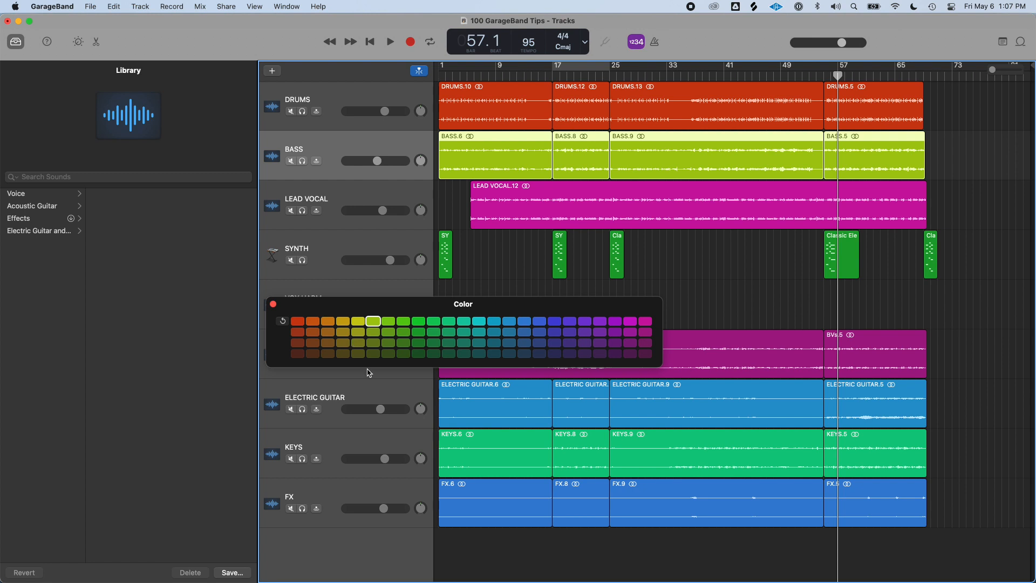
left_click(273, 303)
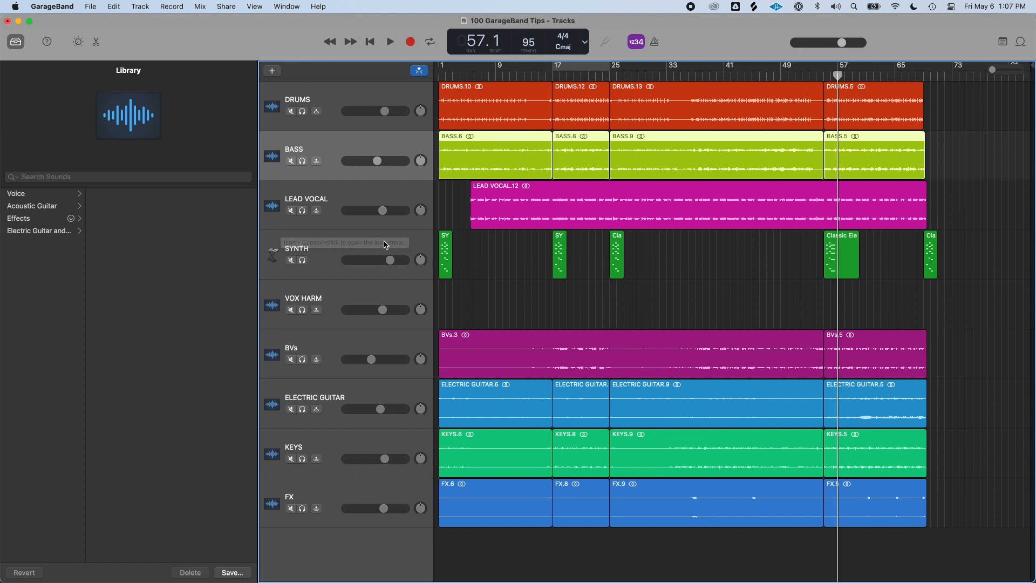
Hide the Library, move the project end marker to about bar 73 and fit the arrangement to the window
left_click(399, 265)
left_click_drag(550, 237, 434, 237)
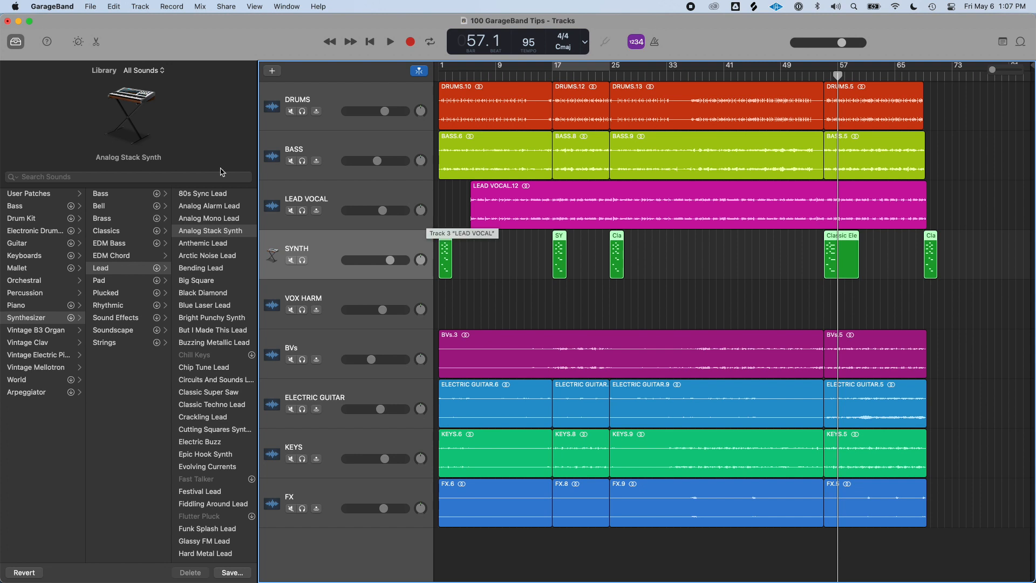
key("alt+c")
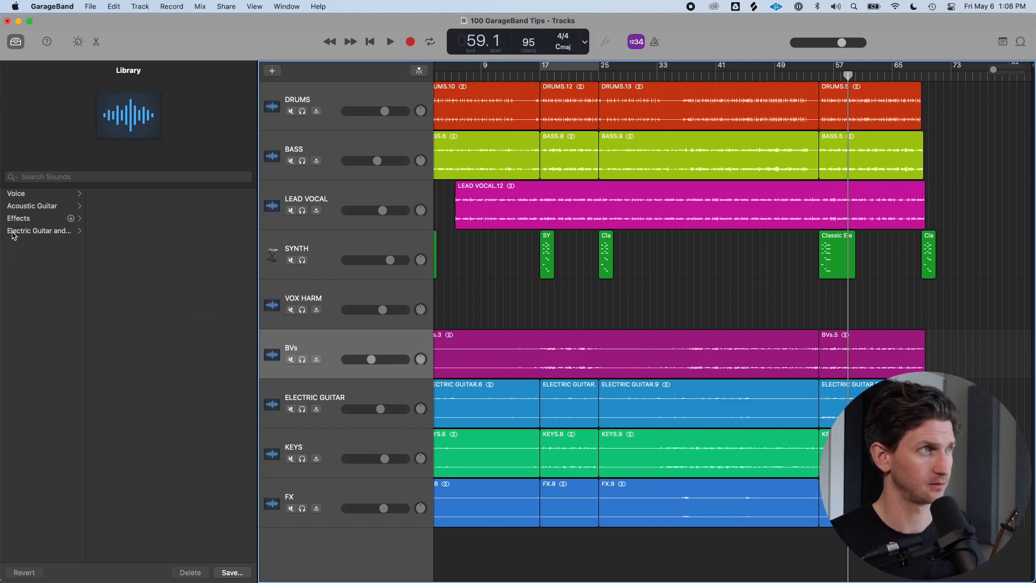
key("y")
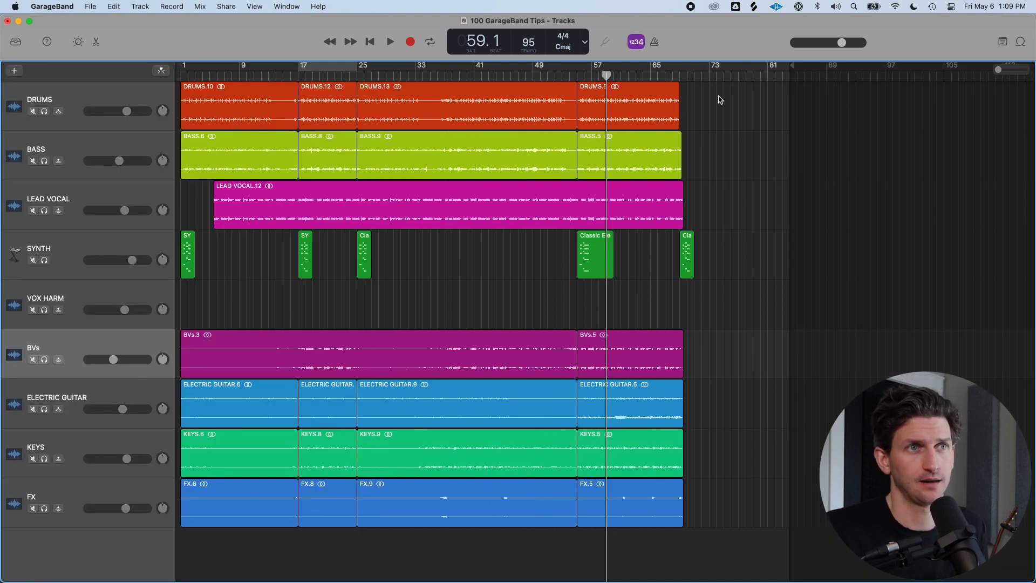
mouse_move(791, 65)
left_mouse_down()
mouse_move(693, 75)
mouse_move(716, 75)
left_mouse_up()
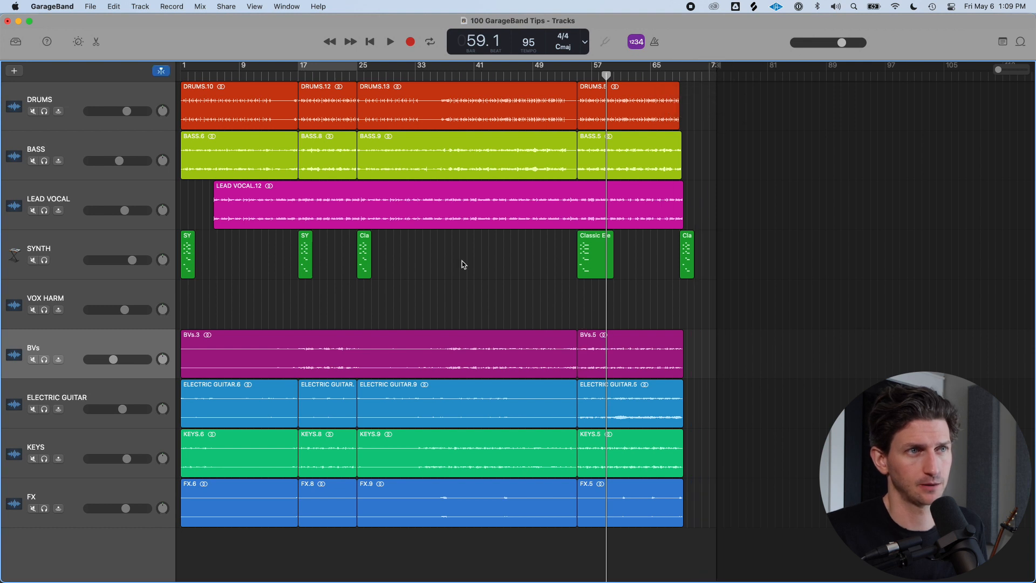
key("z")
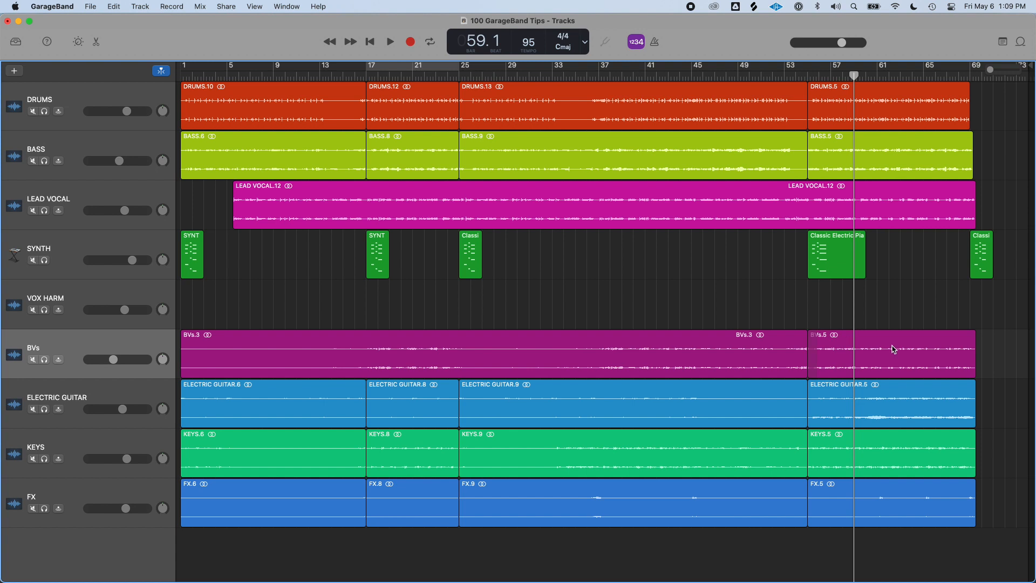
Select the last BVs region and play it looped as a cycle region
left_click(921, 364)
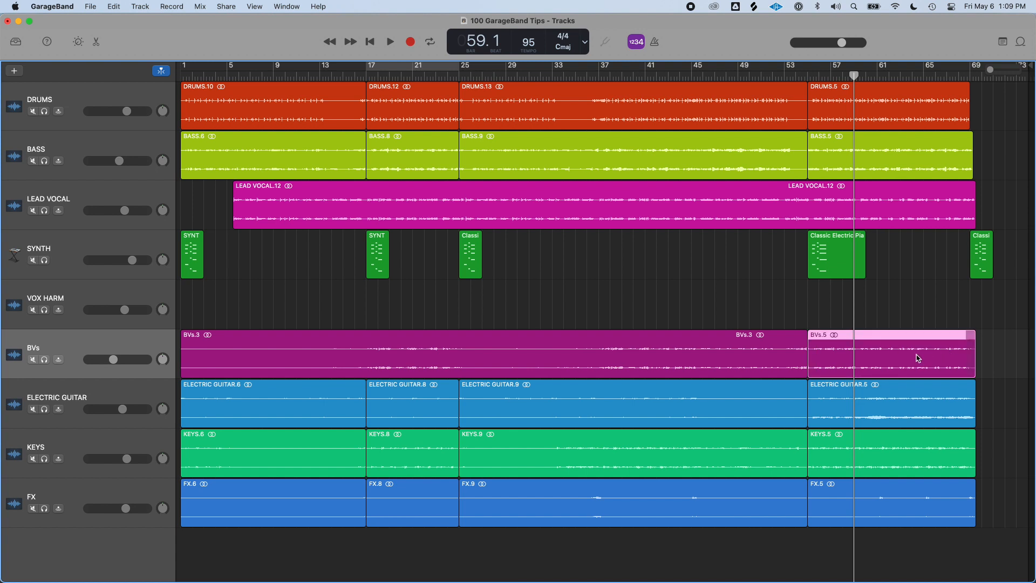
key("alt+space")
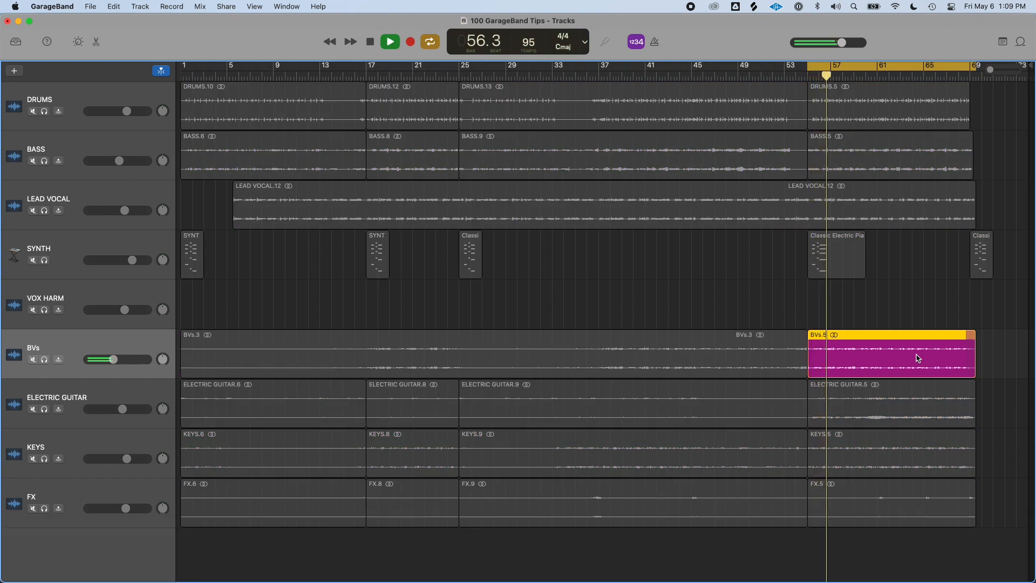
key("space")
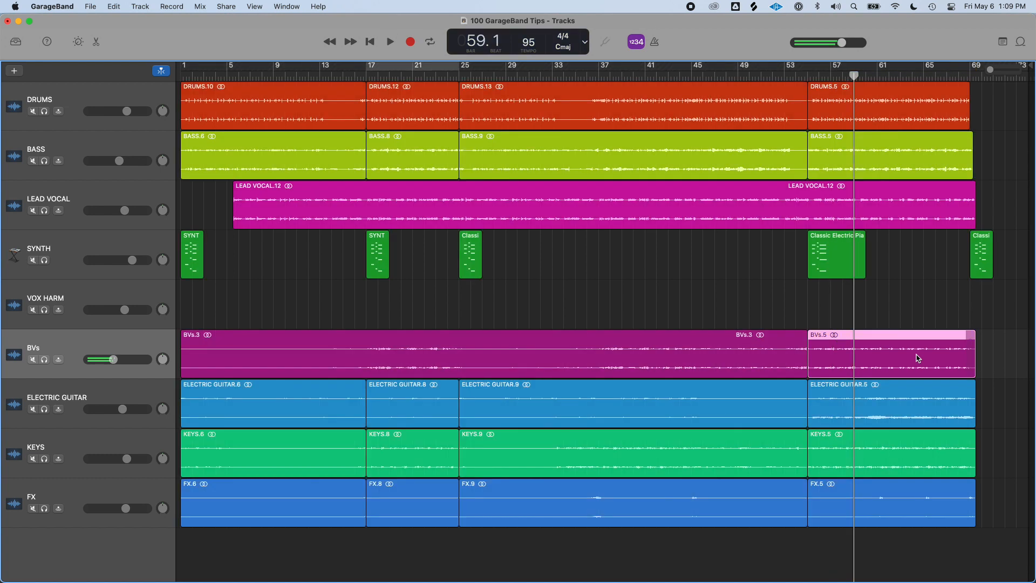
Solo the BVs track, adjust the cycle range over its last region, then unsolo the track
key("s")
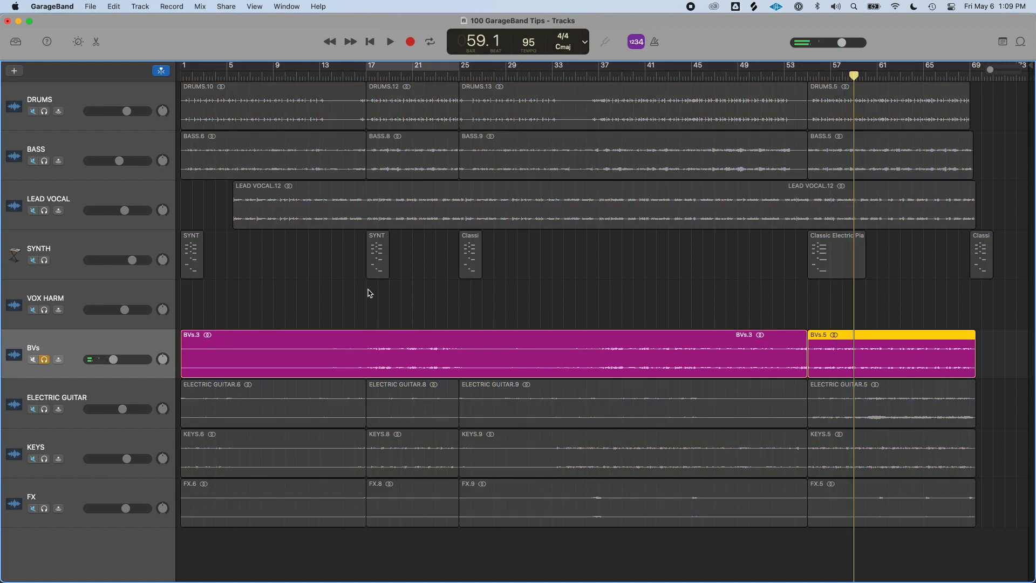
left_click_drag(809, 68, 970, 67)
left_click(931, 64)
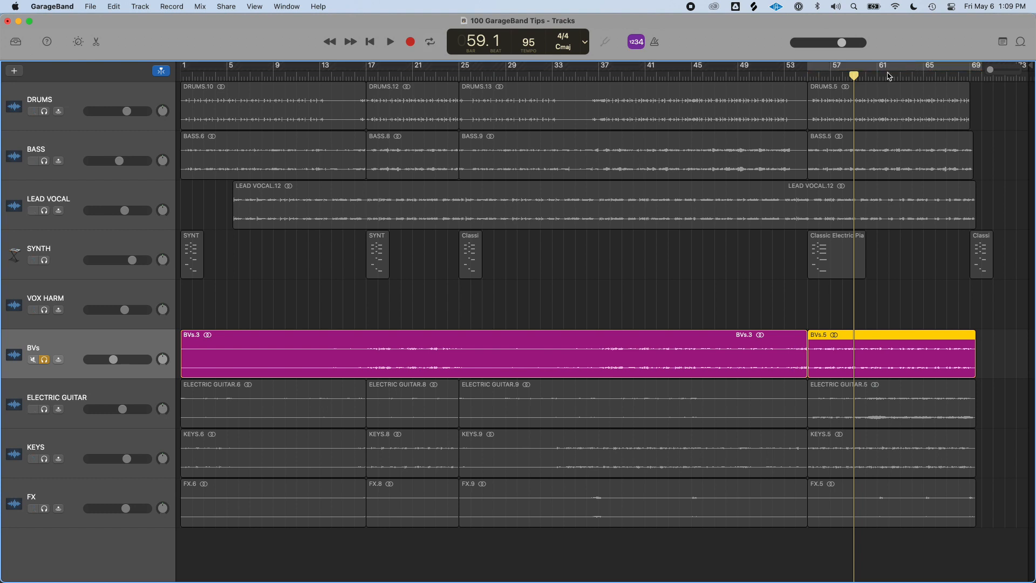
left_click(43, 360)
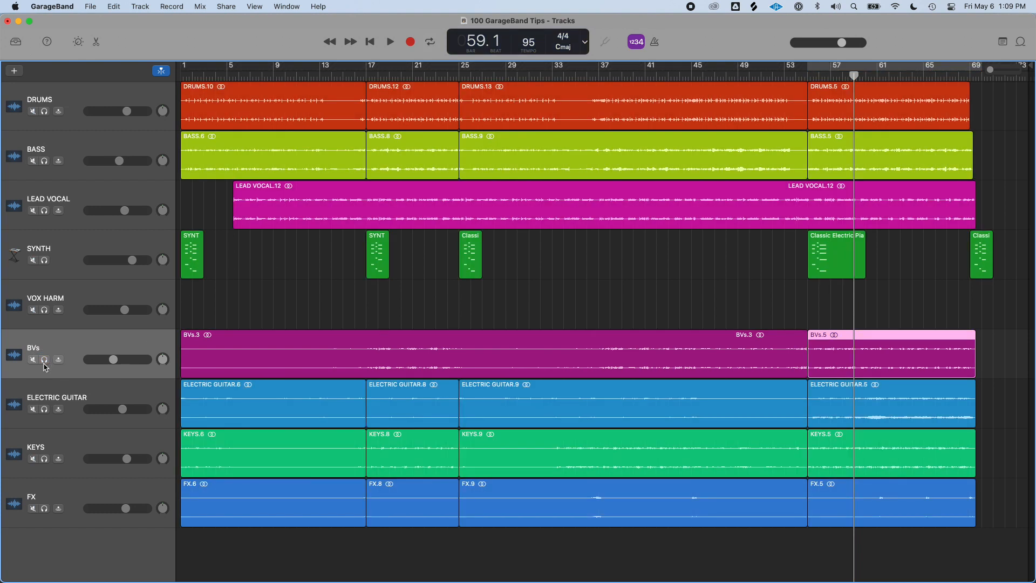
left_click(889, 411)
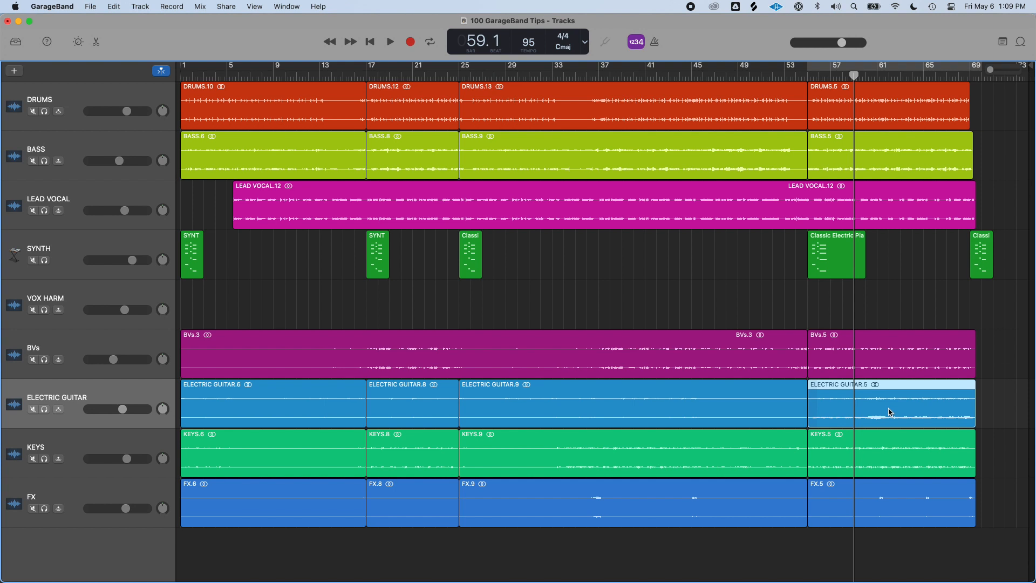
left_click(866, 353)
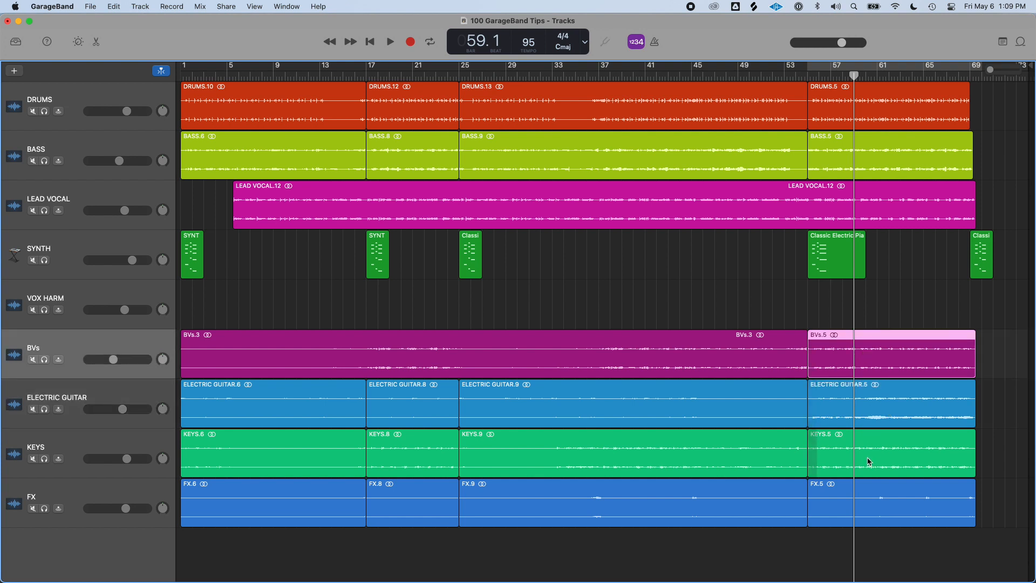
left_click(869, 461)
key("alt+space")
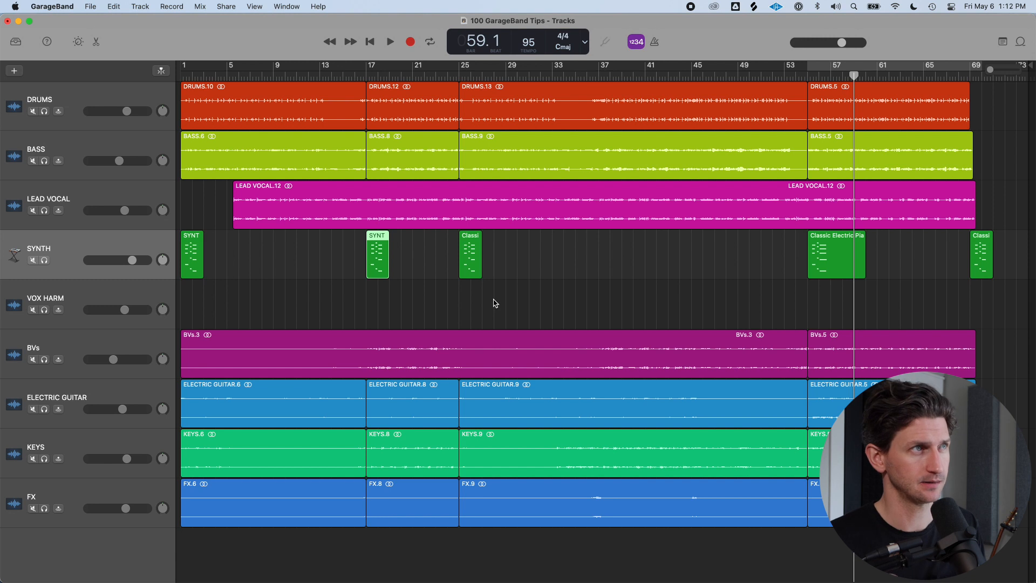
left_click(114, 6)
left_click(178, 202)
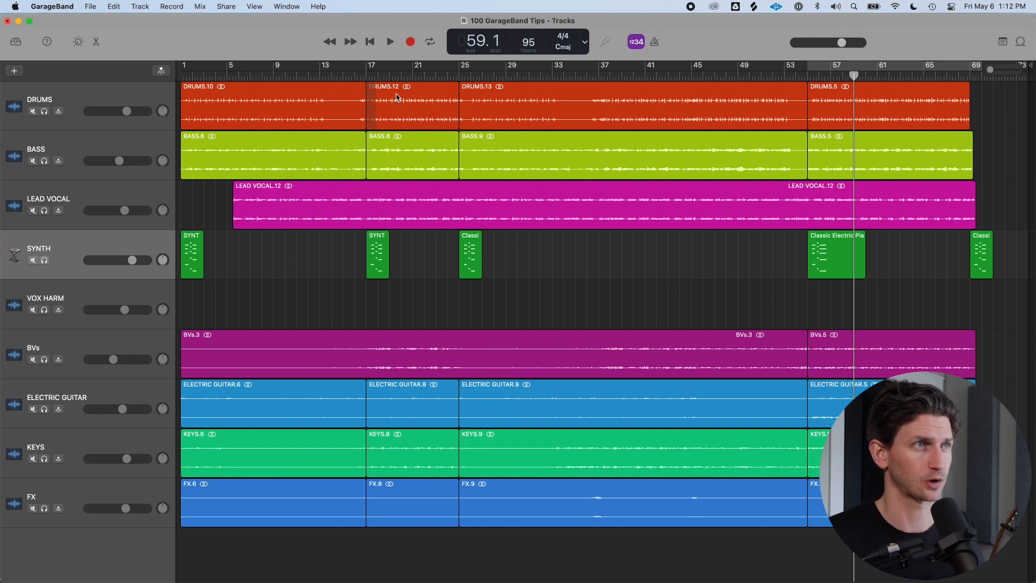
Zoom to the SYNTH_VERSE region at bar 17 and move it to bar 16
left_click(369, 75)
left_click(381, 248)
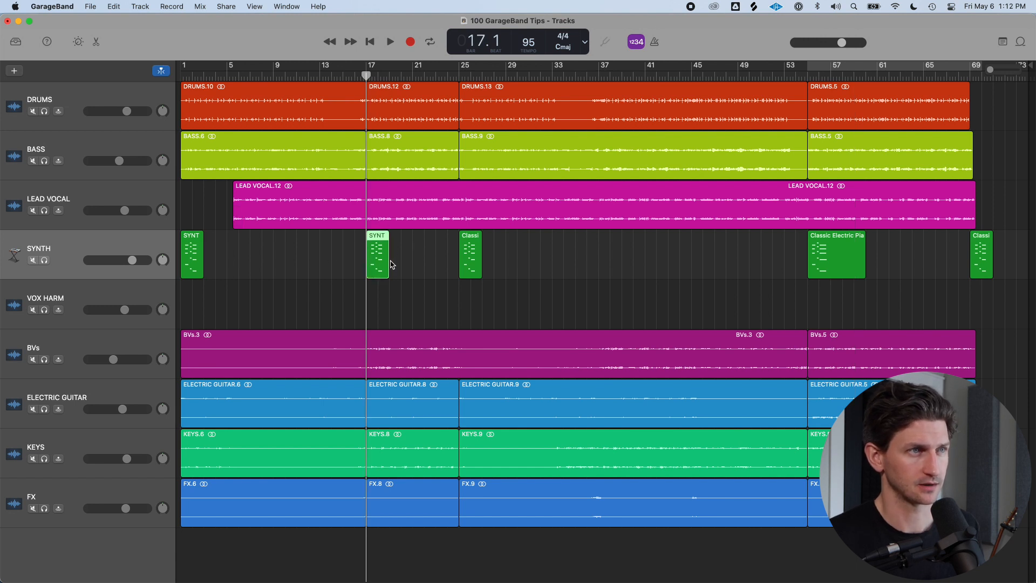
key("z")
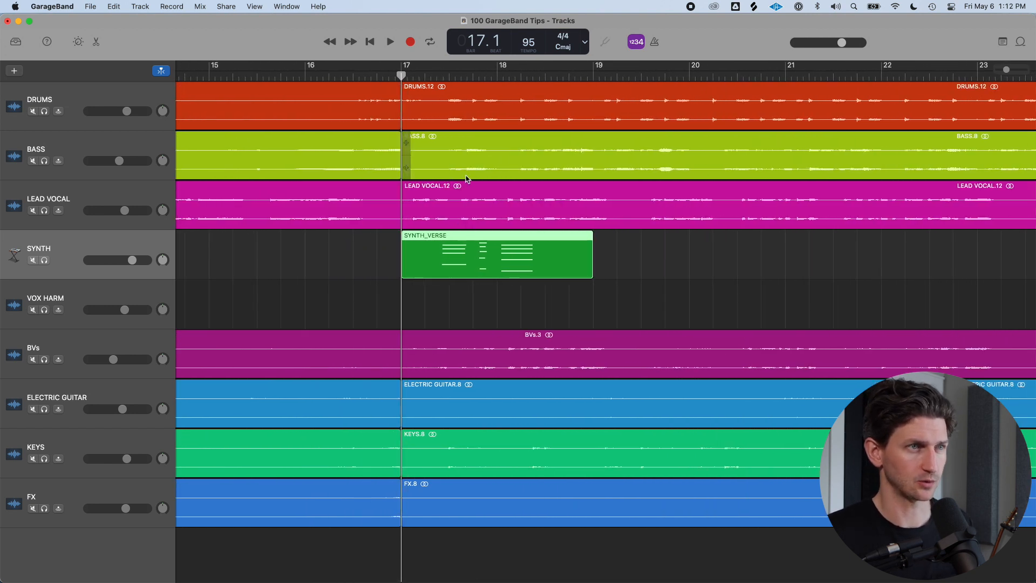
left_click(490, 293)
left_click_drag(484, 264, 386, 250)
Move the SYNTH_VERSE region to about bar 19
left_click(305, 74)
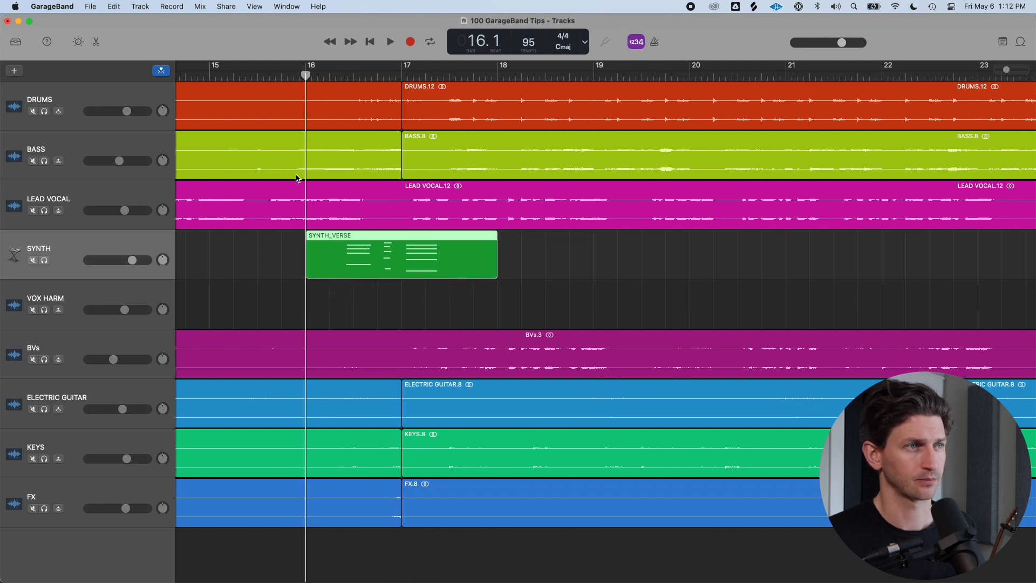
left_click(402, 75)
left_click_drag(356, 254, 663, 250)
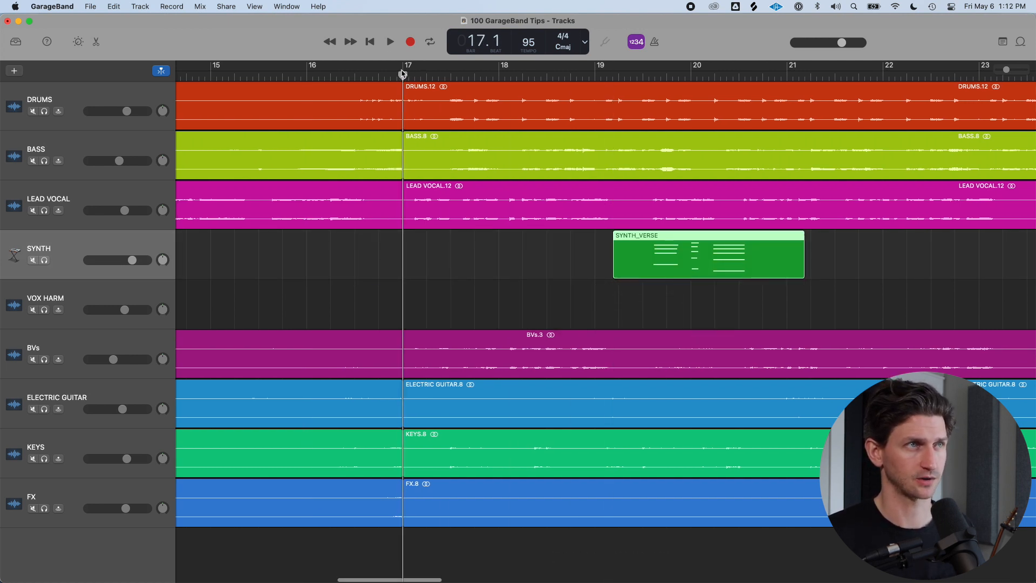
Move the SYNTH_VERSE region back so it starts at bar 17
mouse_move(402, 75)
left_mouse_down()
mouse_move(467, 74)
mouse_move(403, 78)
left_mouse_up()
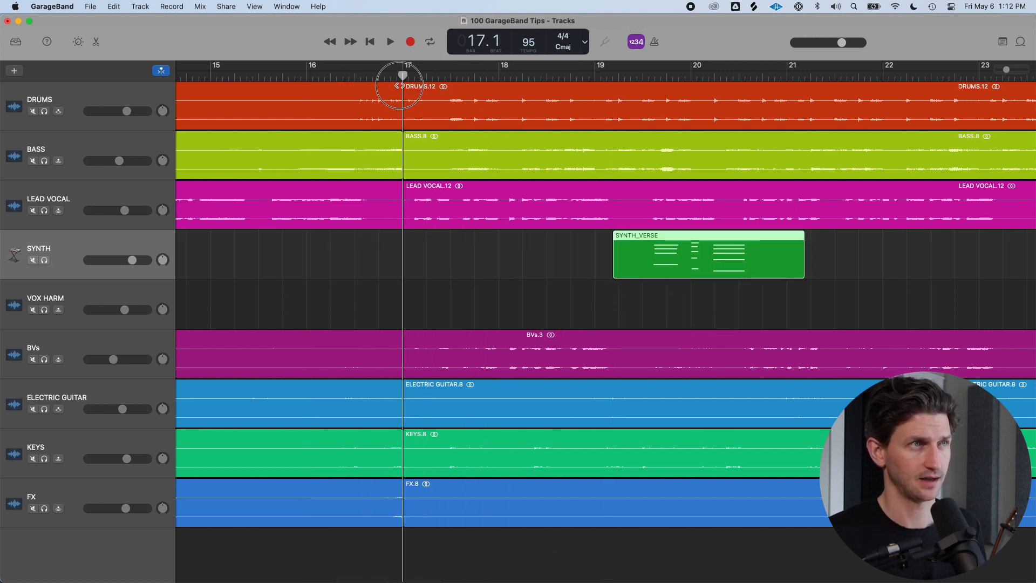
left_click_drag(750, 257, 545, 259)
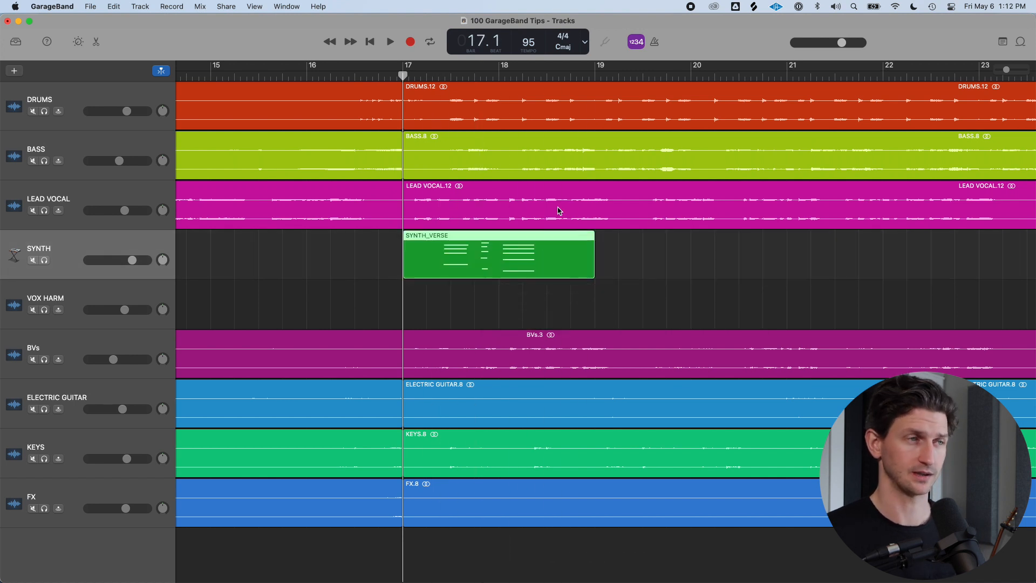
left_click_drag(476, 268, 490, 268)
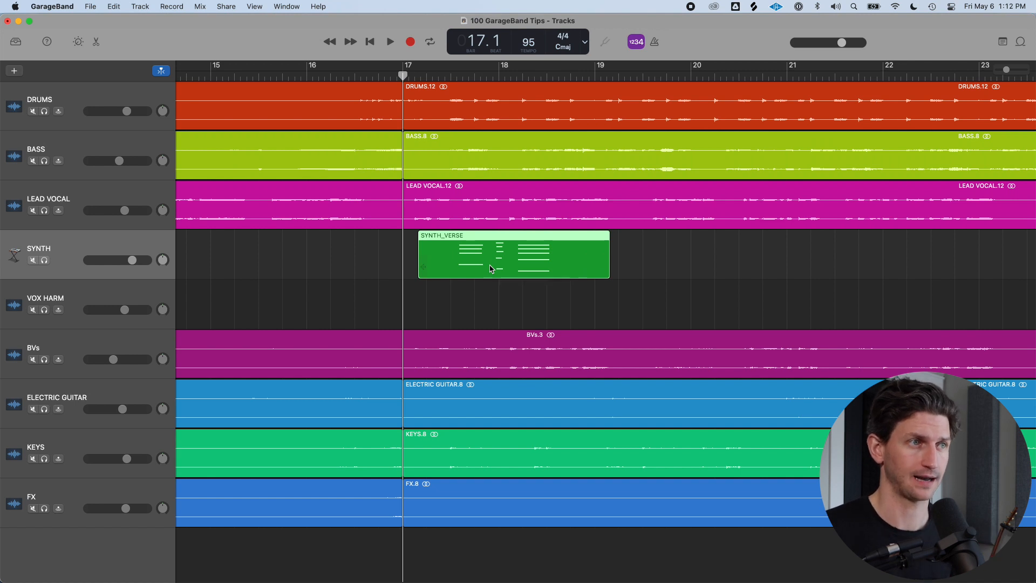
left_click_drag(488, 268, 477, 268)
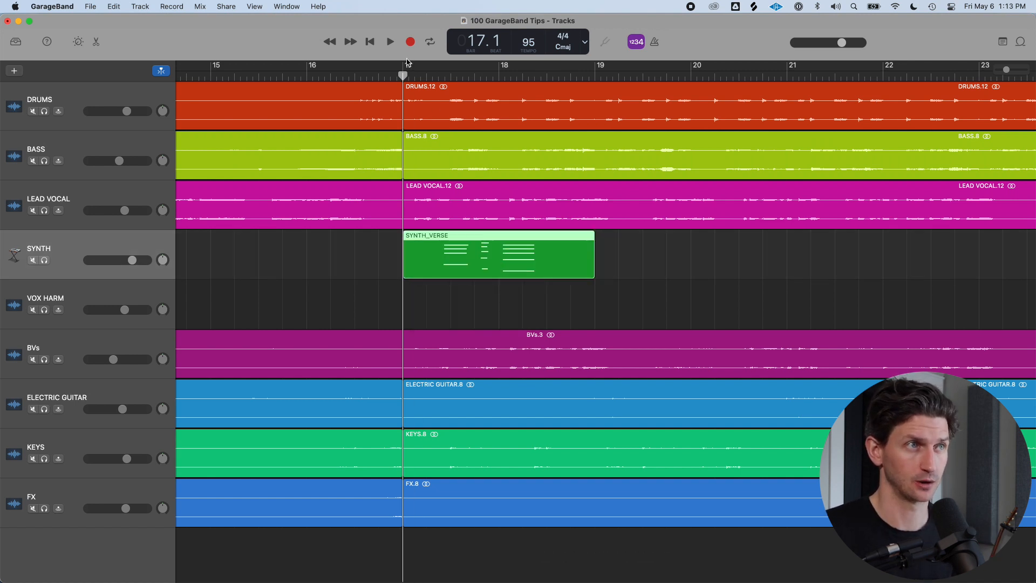
Turn off Snap to Grid
left_click(139, 4)
mouse_move(114, 6)
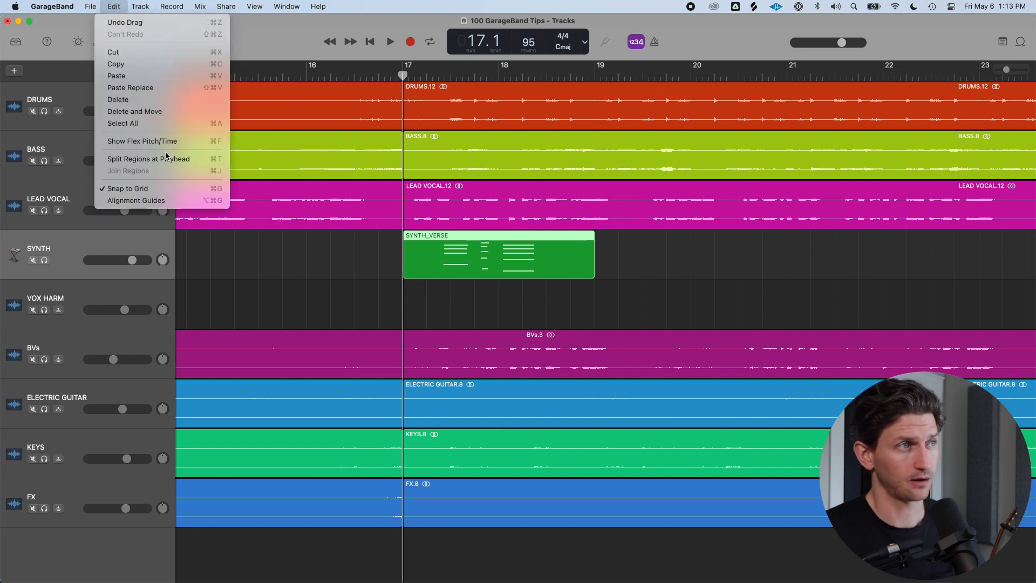
left_click(171, 186)
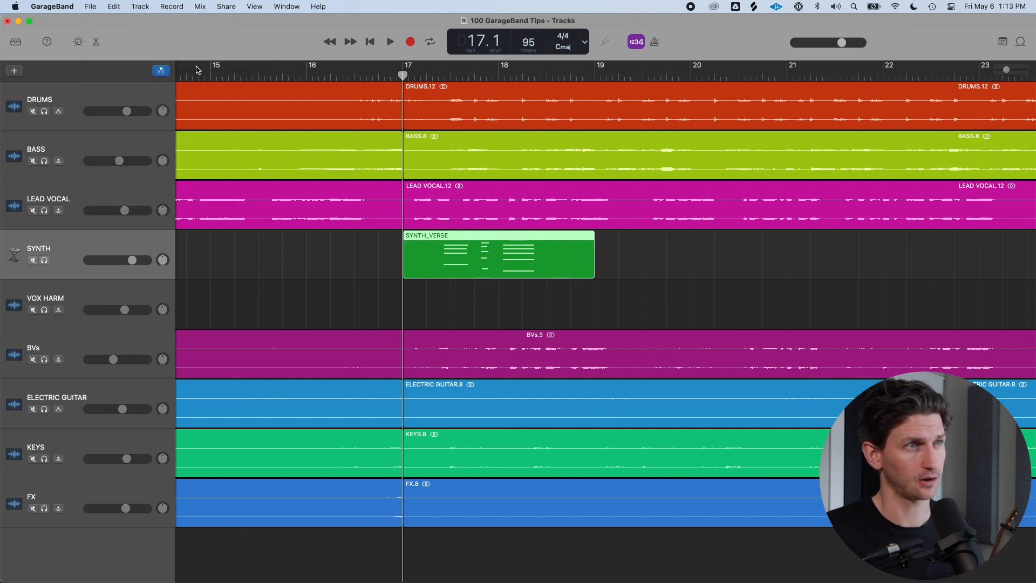
Zoom in and reposition the SYNTH_VERSE region freely, slightly off the grid near bar 17
left_click_drag(439, 258, 471, 261)
left_click_drag(472, 259, 461, 258)
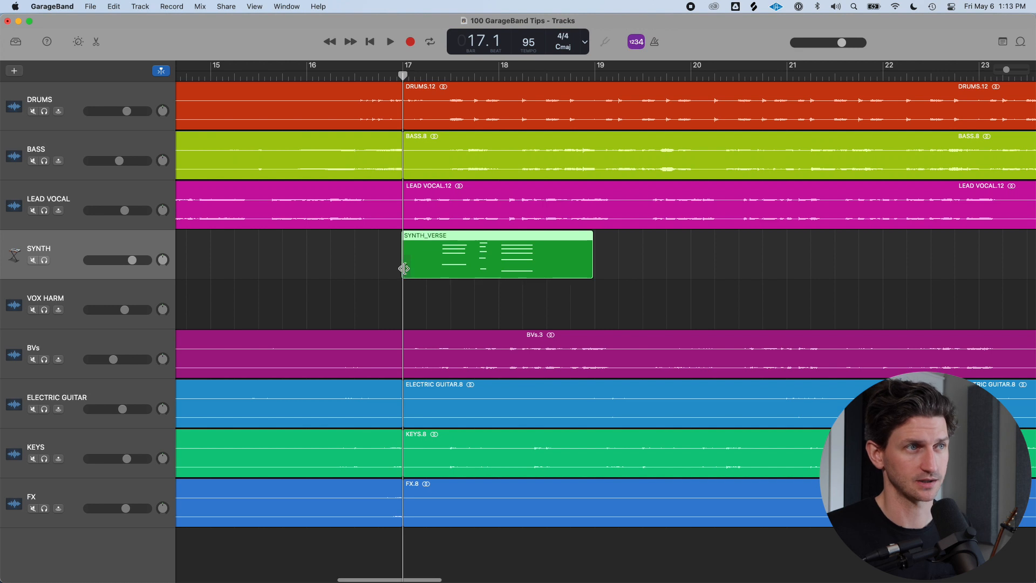
key("super+Right")
key("super+Right")
key("super+Right")
key("super+Right")
key("super+Right")
key("super+Right")
key("super+Right")
key("super+Right")
key("super+Right")
key("super+Right")
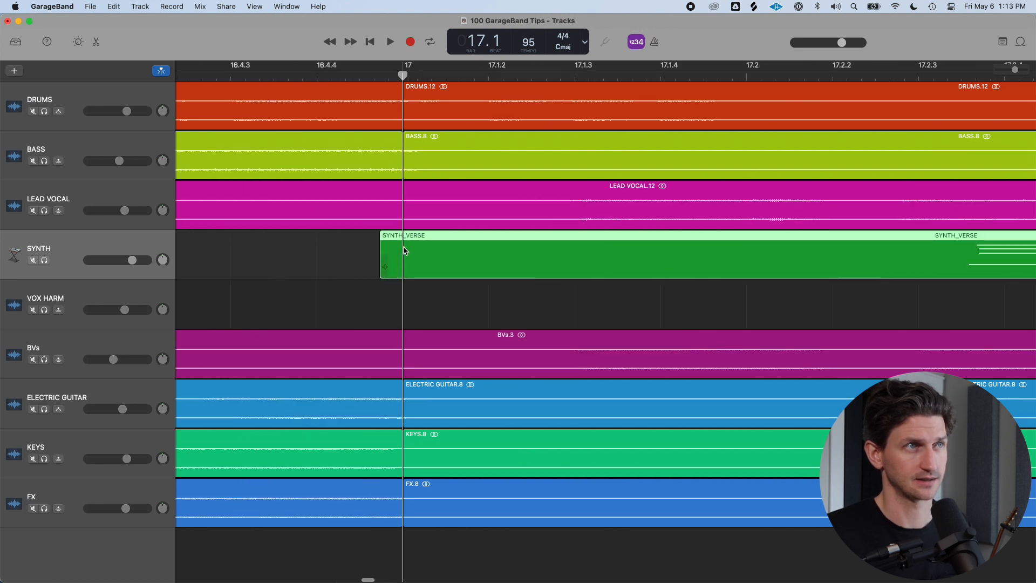
left_click_drag(390, 266, 431, 247)
key("super+Right")
key("super+Right")
key("super+Right")
key("super+Right")
key("super+Right")
key("super+Right")
key("super+Left")
key("super+Left")
key("super+Left")
key("super+Right")
key("super+Right")
key("super+Right")
key("super+Right")
key("super+Right")
key("super+Right")
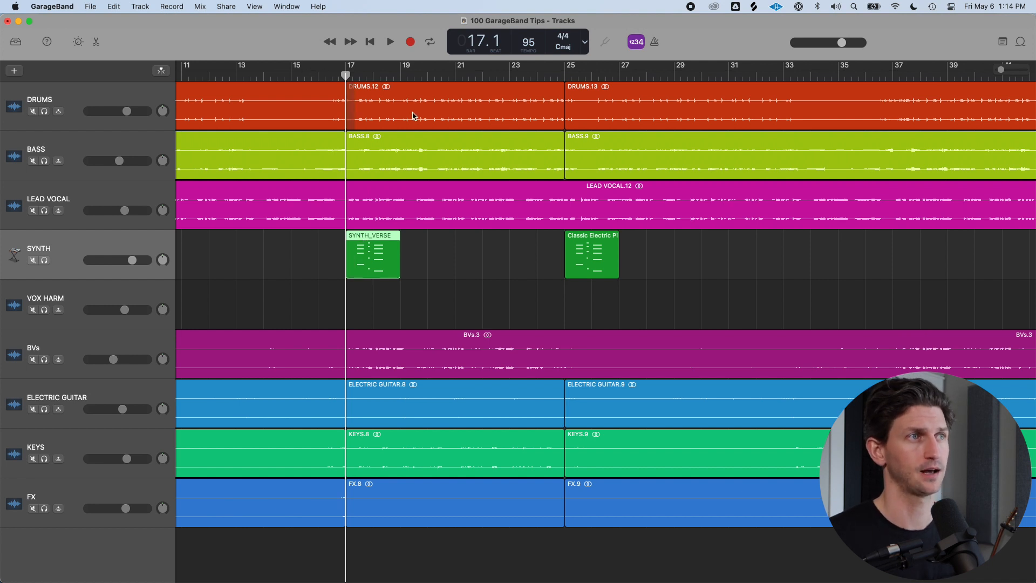
Set a cycle range from bar 17 to about bar 24 and open the KEYS.8 region in the editor
left_click(567, 73)
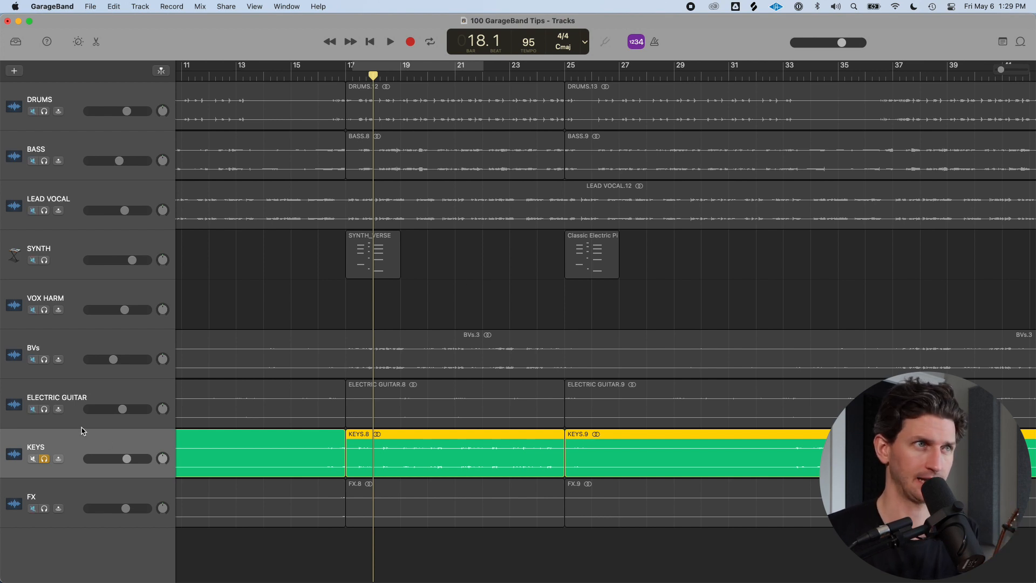
left_click_drag(354, 71, 536, 81)
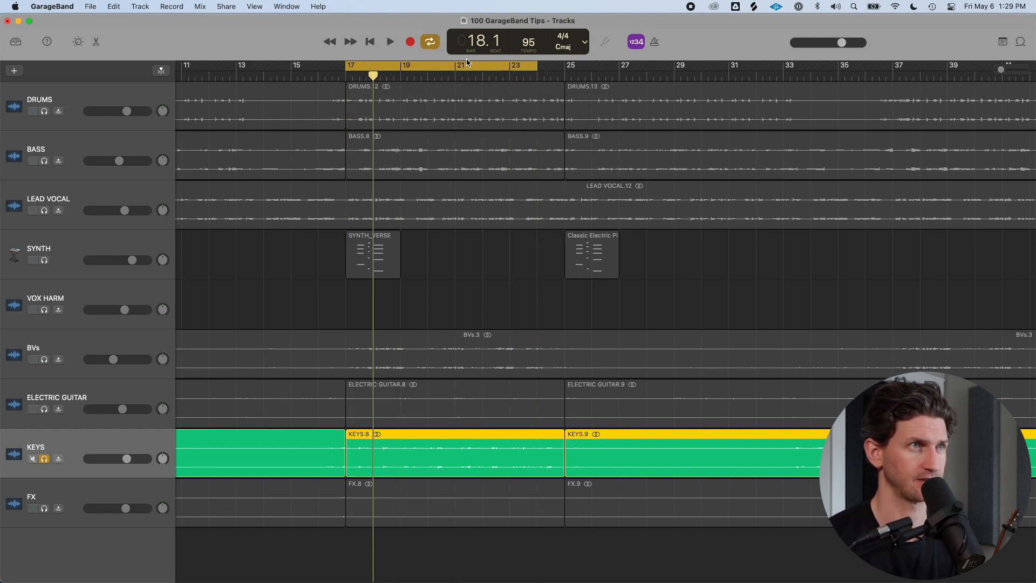
left_click(99, 440)
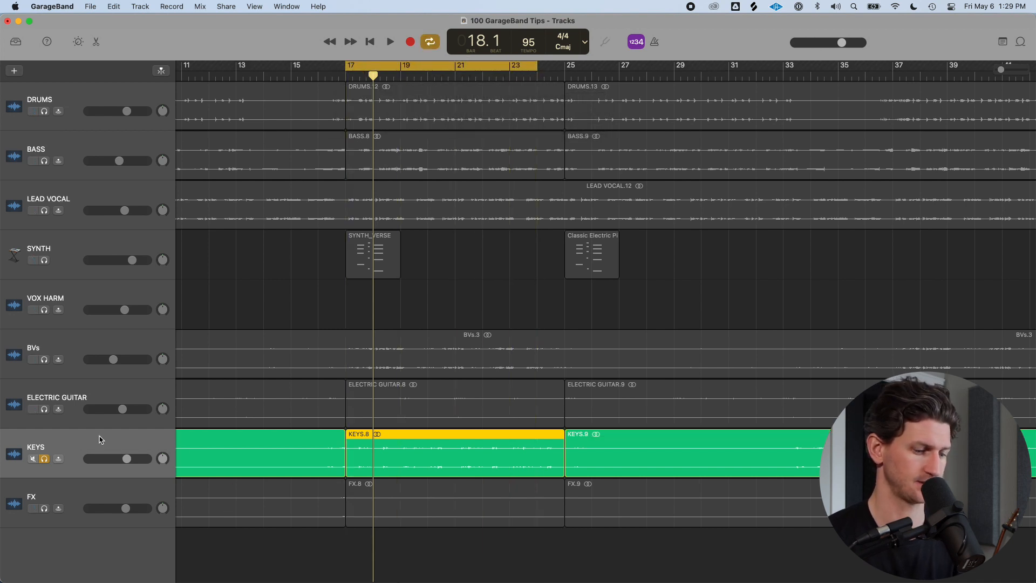
key("e")
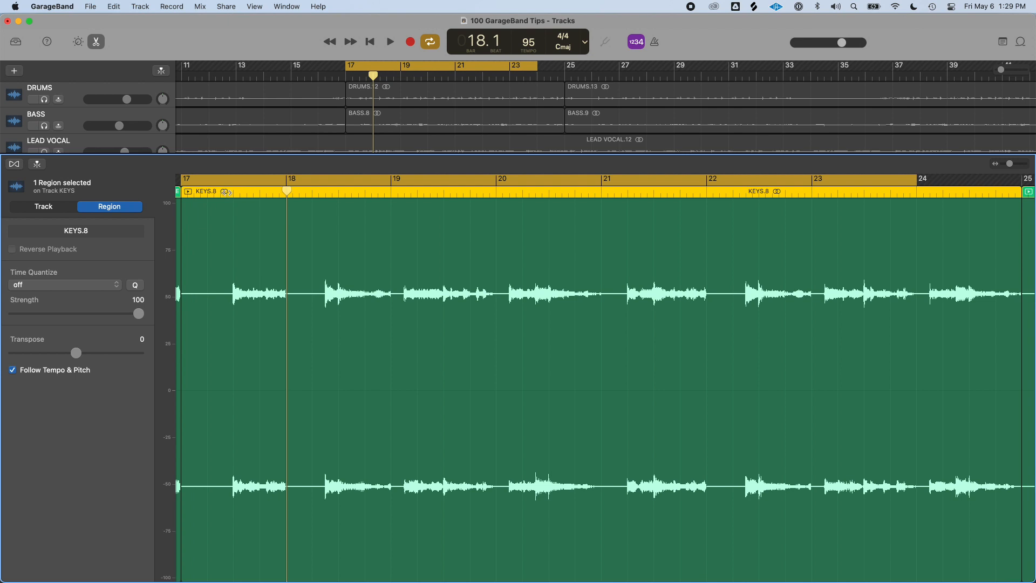
Play the KEYS.8 region from its start in the editor and stop playback
left_click_drag(233, 181, 253, 181)
key("space")
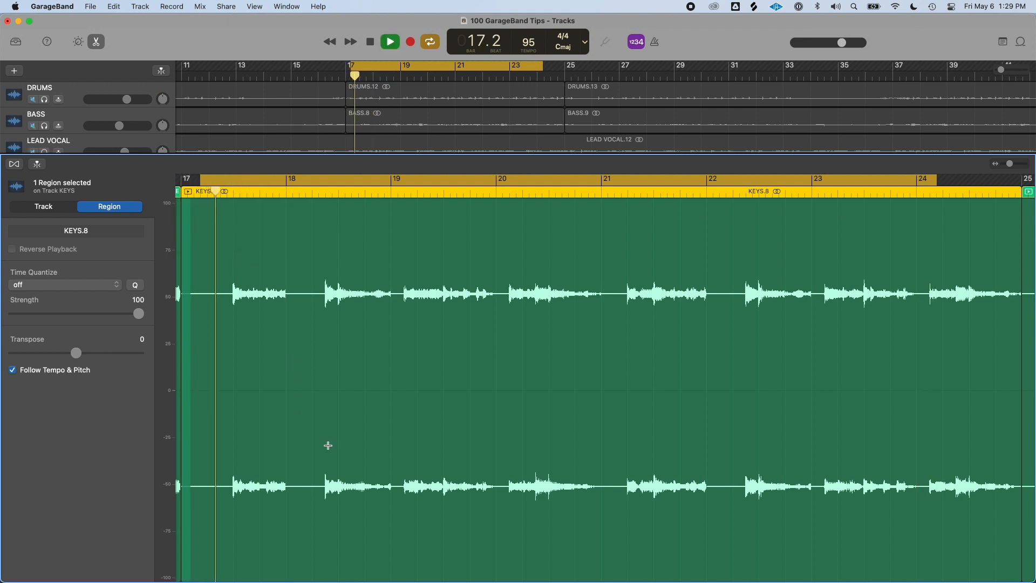
scroll(328, 441, "left", 3)
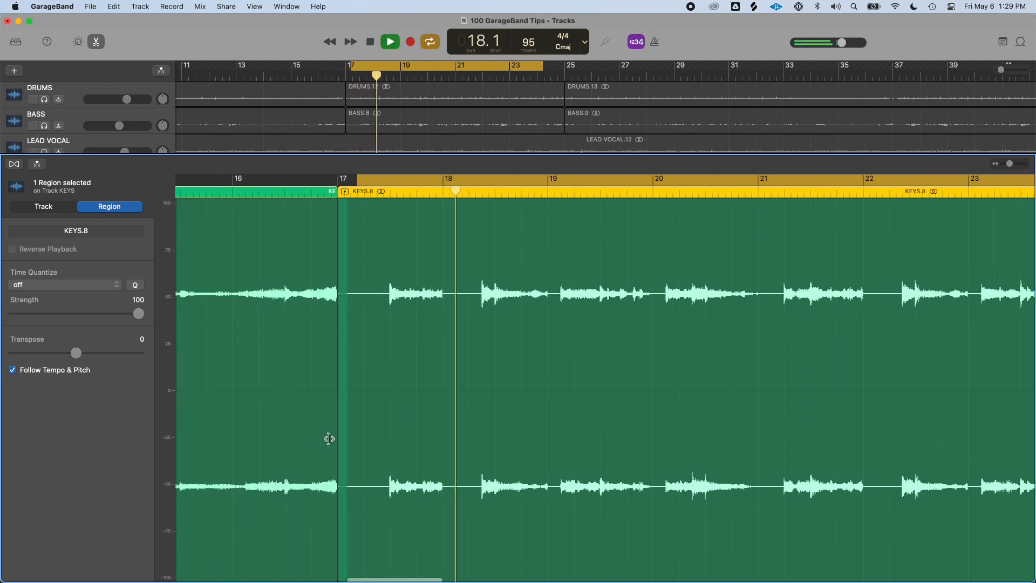
scroll(328, 438, "right", 4)
key("space")
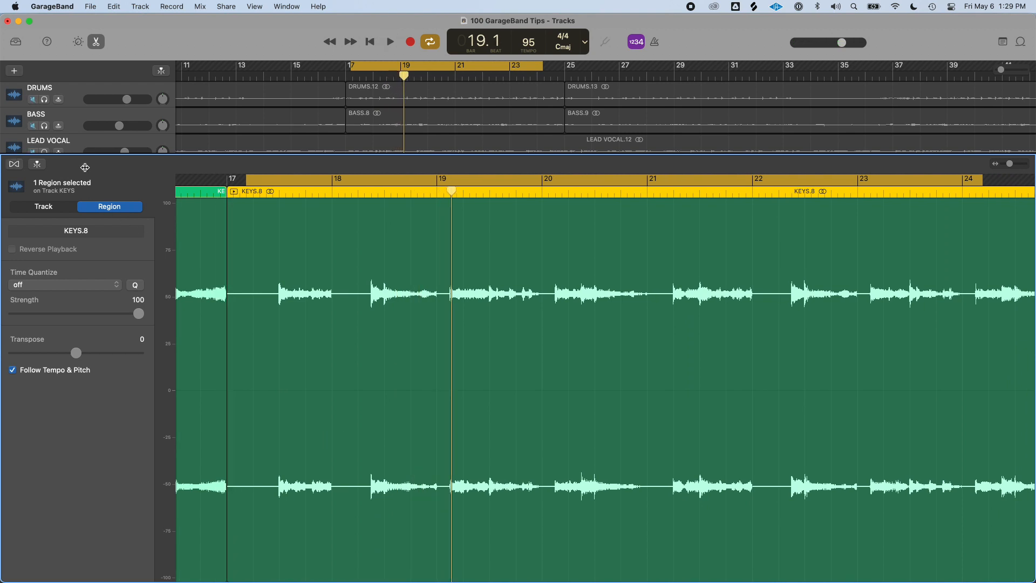
Enable Flex editing for the KEYS.8 region and add a flex marker near its first note
left_click(31, 167)
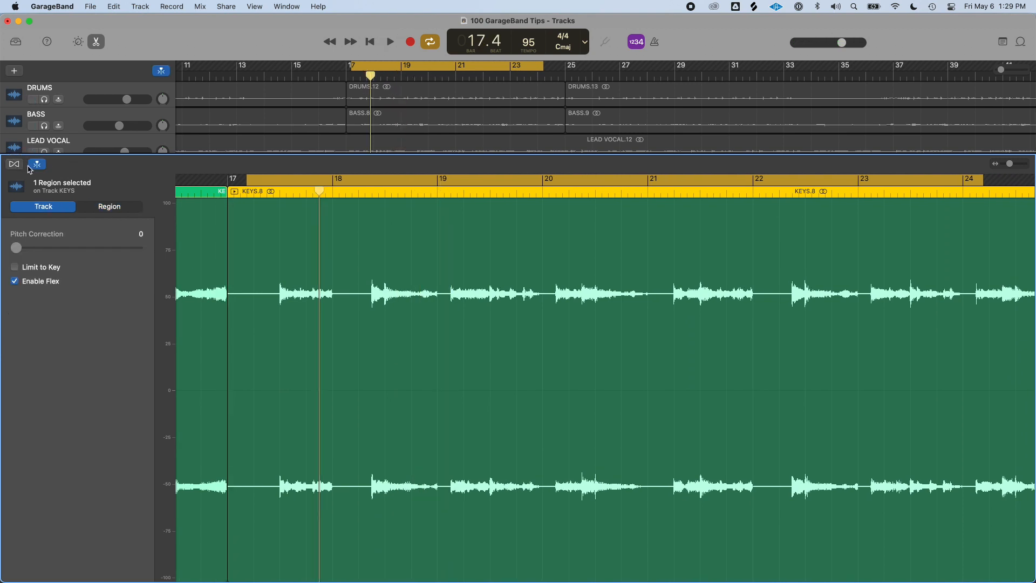
left_click(16, 167)
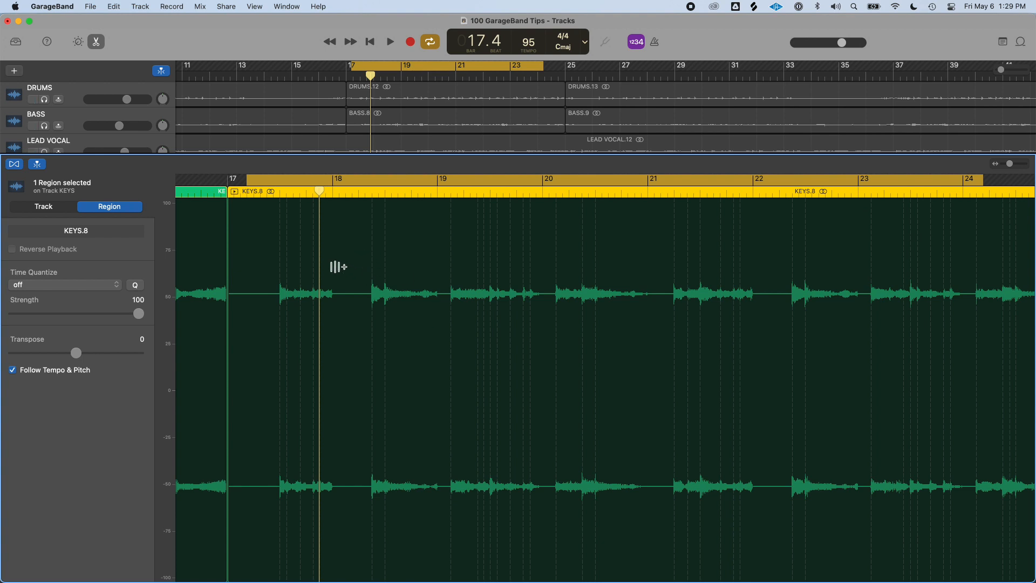
left_click(280, 192)
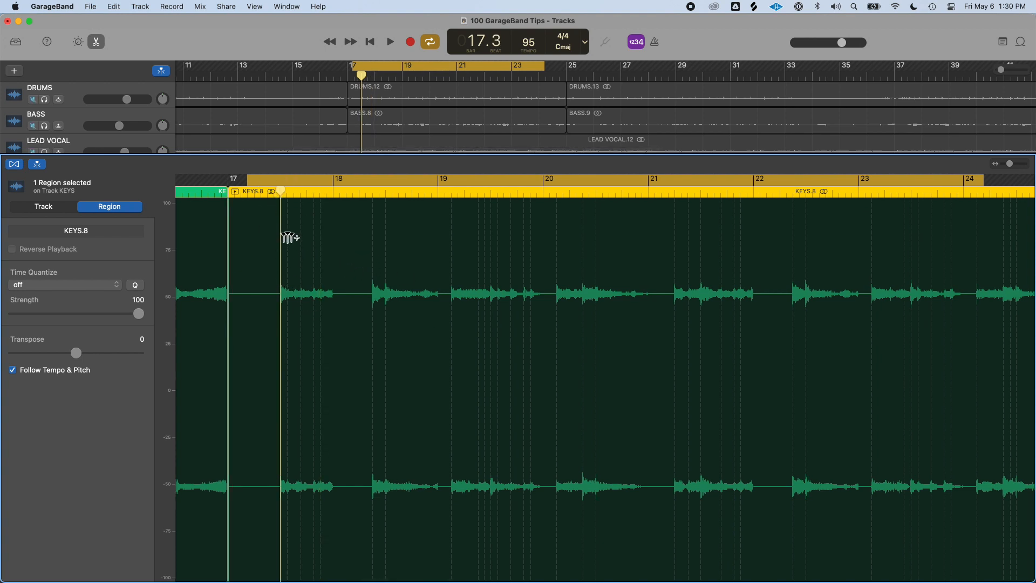
left_click(279, 279)
mouse_move(280, 191)
left_mouse_down()
mouse_move(917, 192)
mouse_move(904, 193)
left_mouse_up()
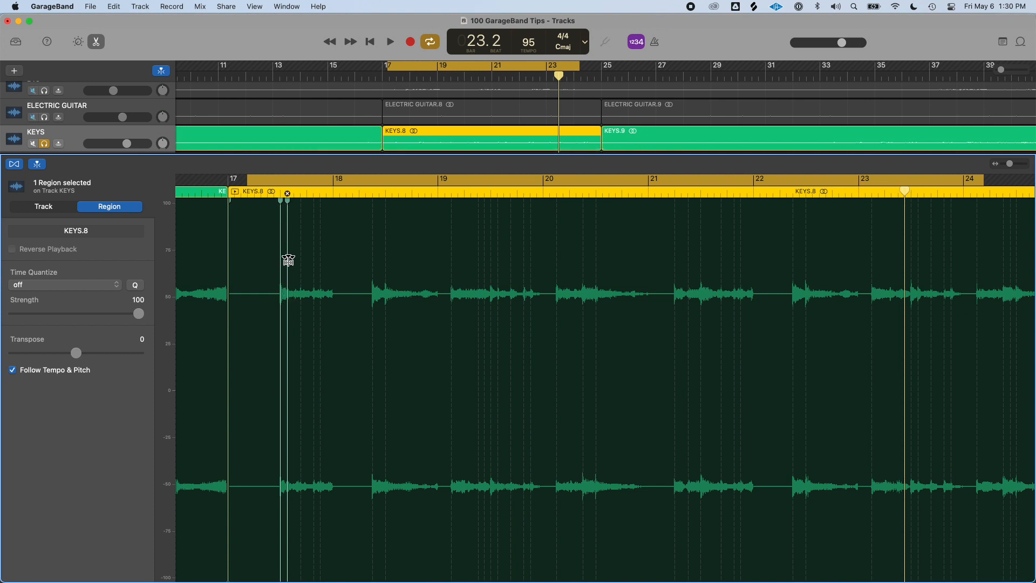
Zoom in and drag the flex marker of the note near 17.3 later to stretch its timing
scroll(289, 258, "up", 5)
scroll(291, 258, "left", 10)
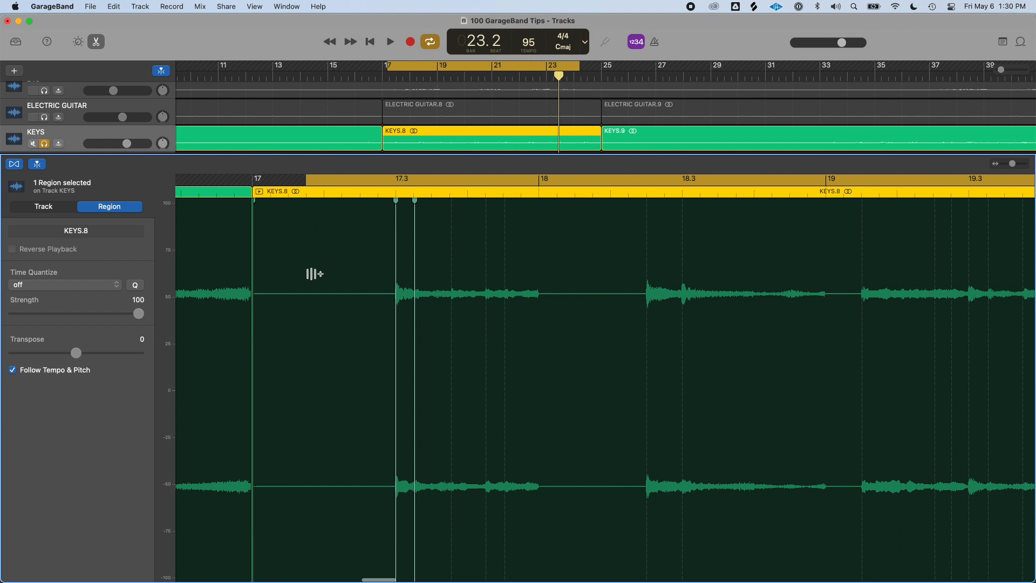
mouse_move(394, 198)
left_mouse_down()
mouse_move(322, 203)
mouse_move(497, 201)
mouse_move(481, 204)
left_mouse_up()
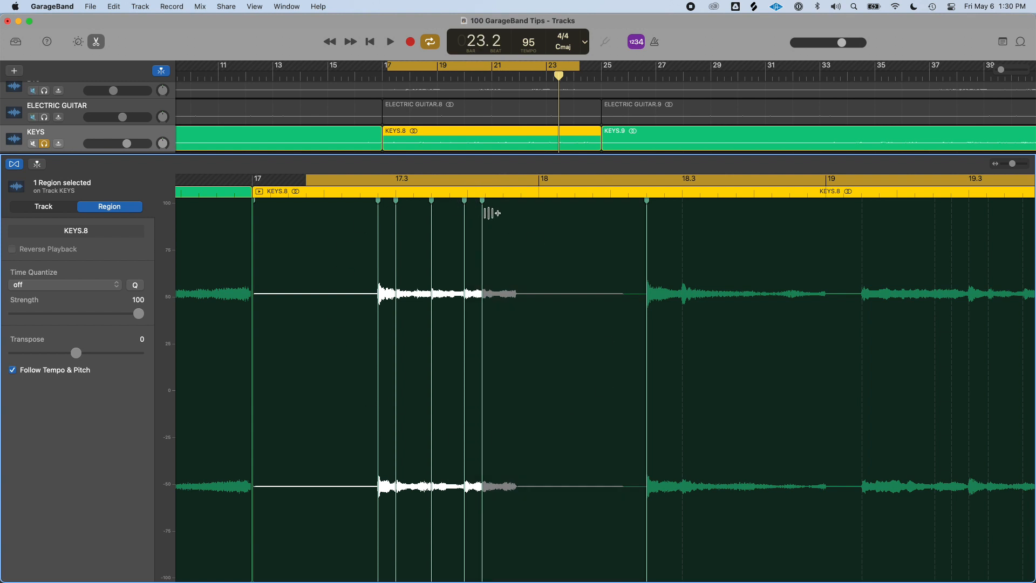
Toggle Flex off and on and play the stretched notes to compare
left_click(16, 164)
left_click(16, 164)
key("space")
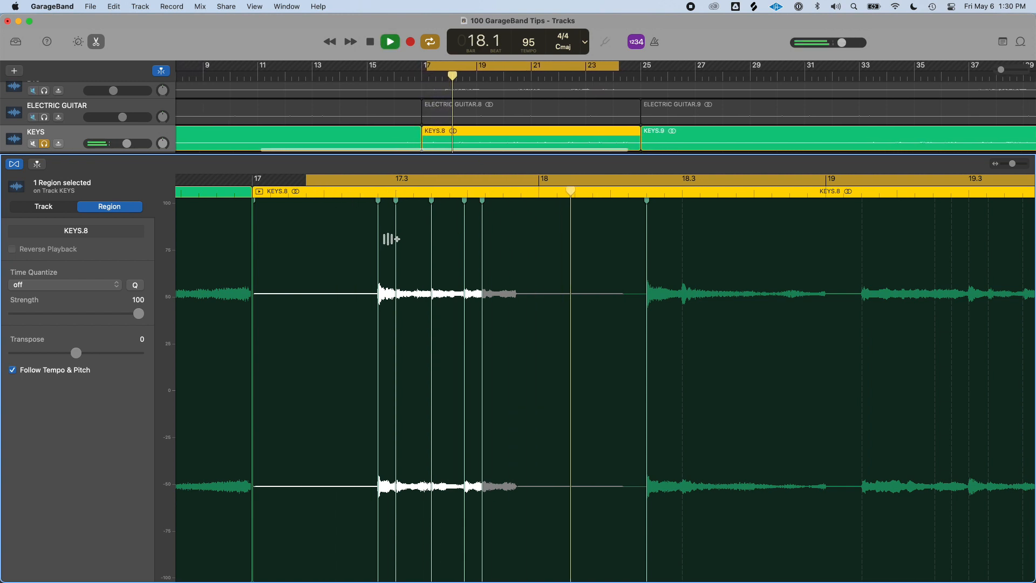
key("space")
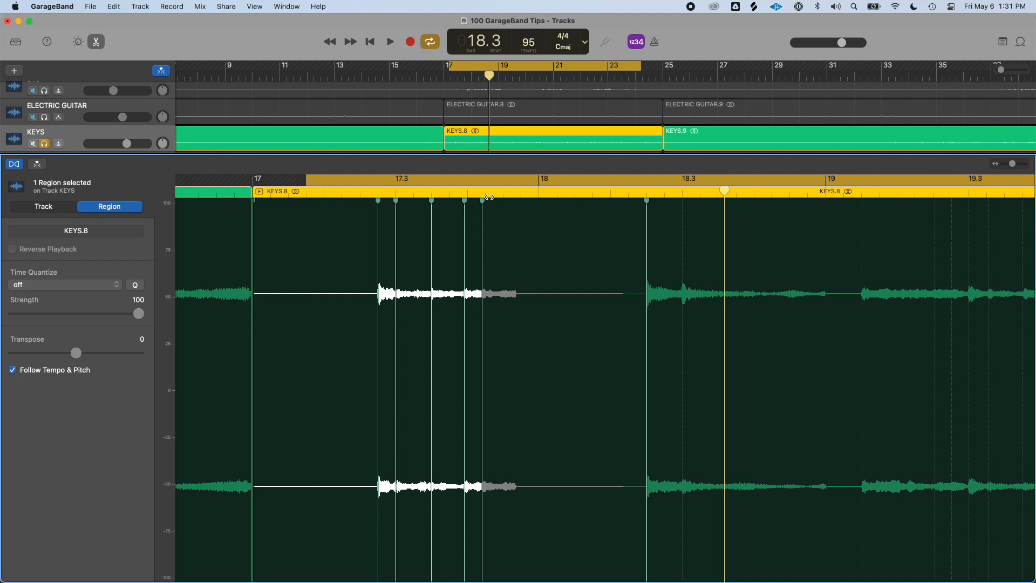
Drag a flex marker earlier to about 17.2.3 and play the result
mouse_move(483, 198)
left_mouse_down()
mouse_move(503, 201)
mouse_move(396, 203)
mouse_move(414, 200)
left_mouse_up()
key("space")
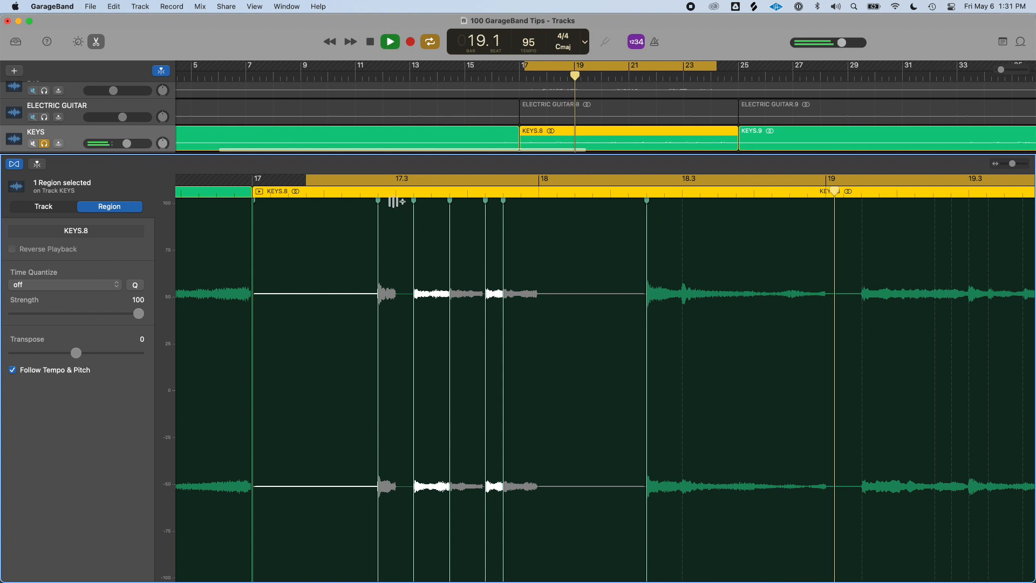
key("space")
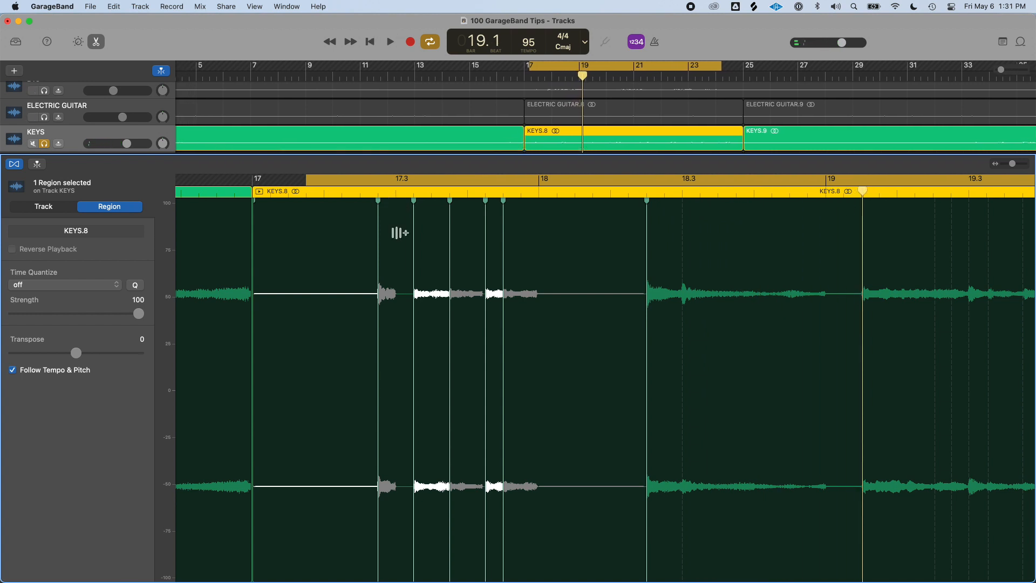
Adjust the first note's flex marker, add another marker just after it, shift it later, and play
left_click_drag(381, 200, 367, 200)
left_click(370, 344)
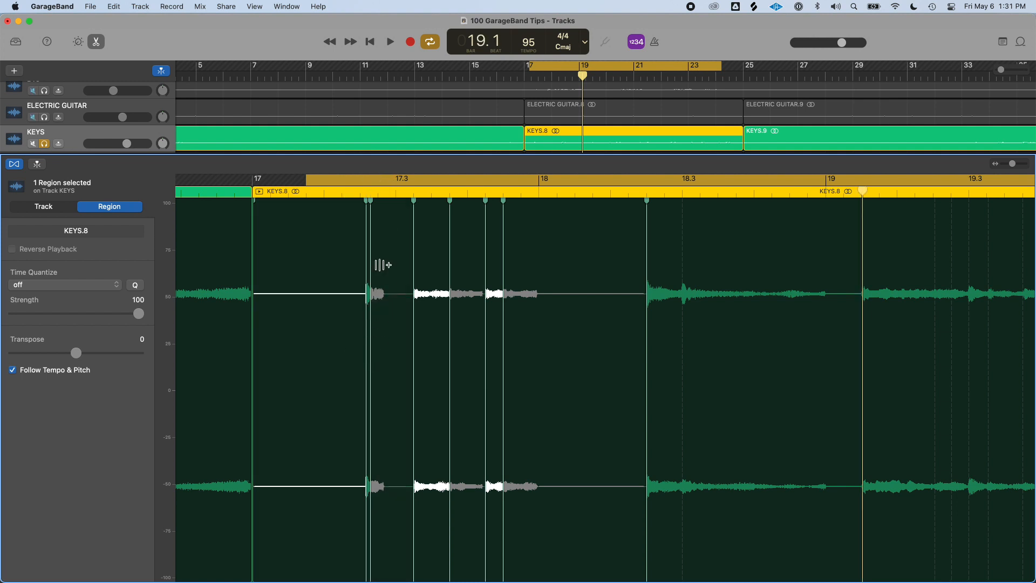
left_click_drag(370, 200, 385, 200)
key("space")
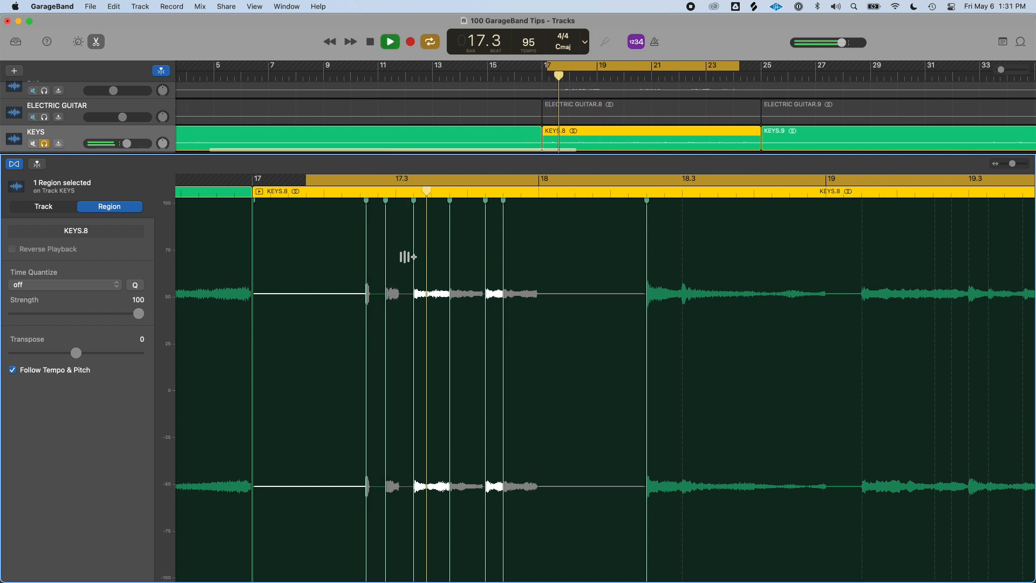
Zoom in on the flexed notes, play them back, and zoom out again
key("super+Right")
key("super+Right")
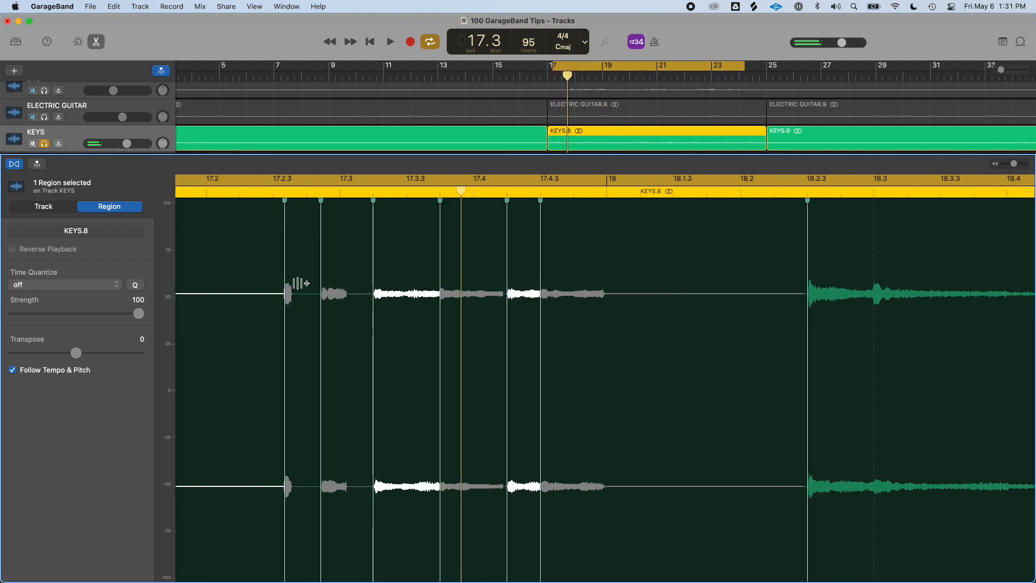
key("space")
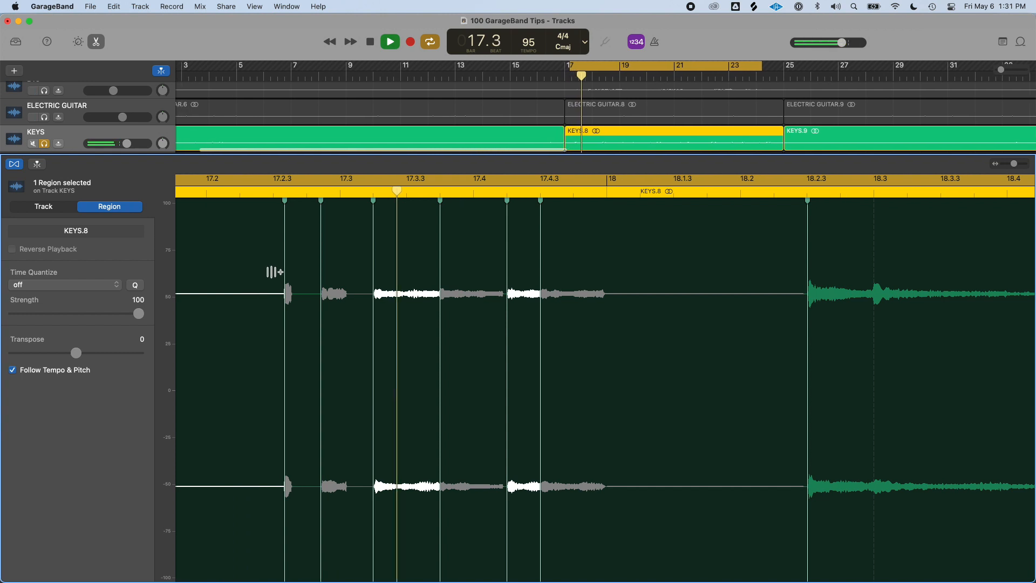
key("space")
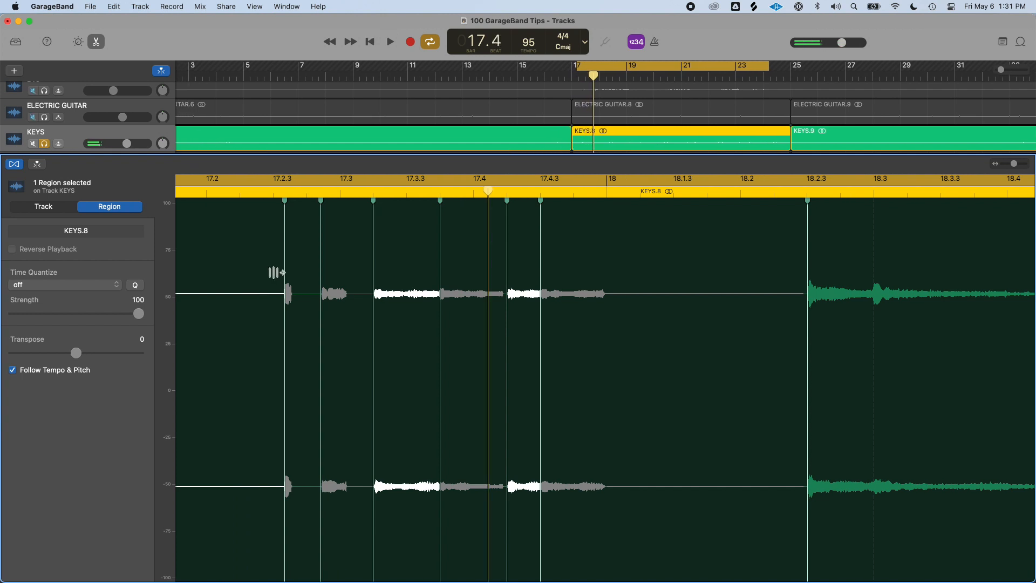
key("super+Left")
key("super+Left")
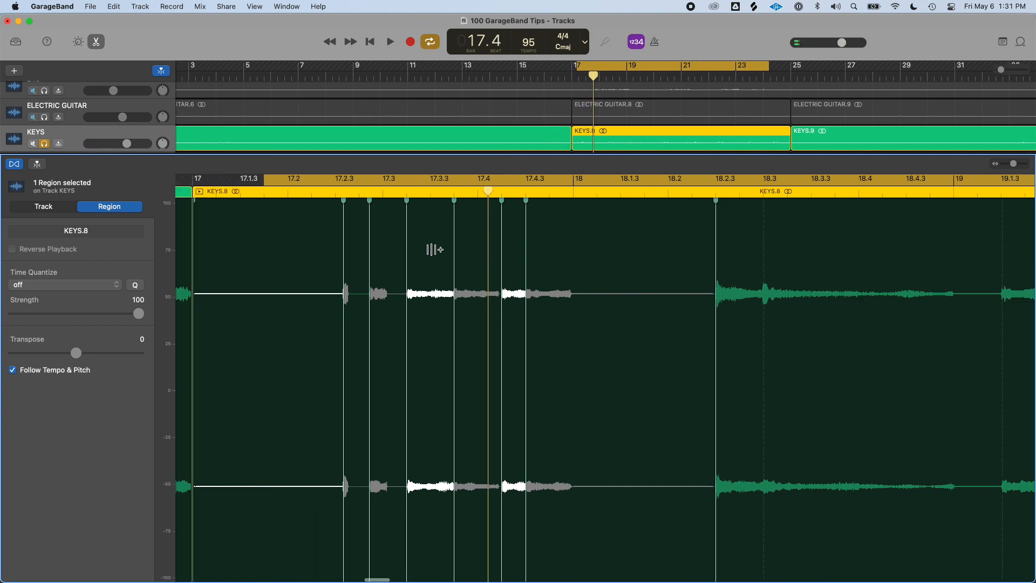
Remove the flex markers to restore the original timing, turn off the cycle, and close the editor
mouse_move(404, 197)
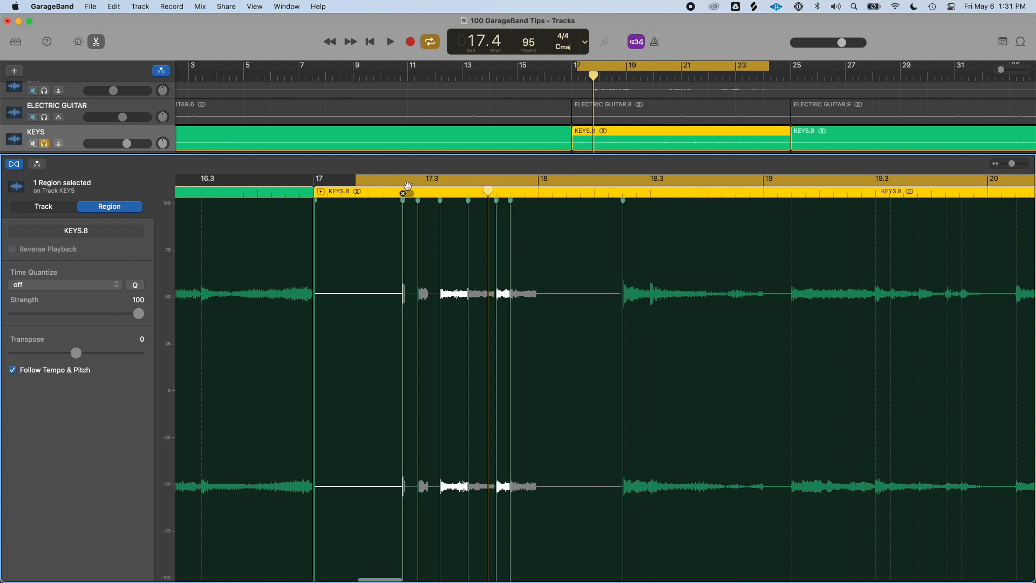
left_click_drag(405, 197, 415, 196)
left_click(418, 194)
left_click(440, 194)
left_click(468, 195)
left_click(495, 195)
key("c")
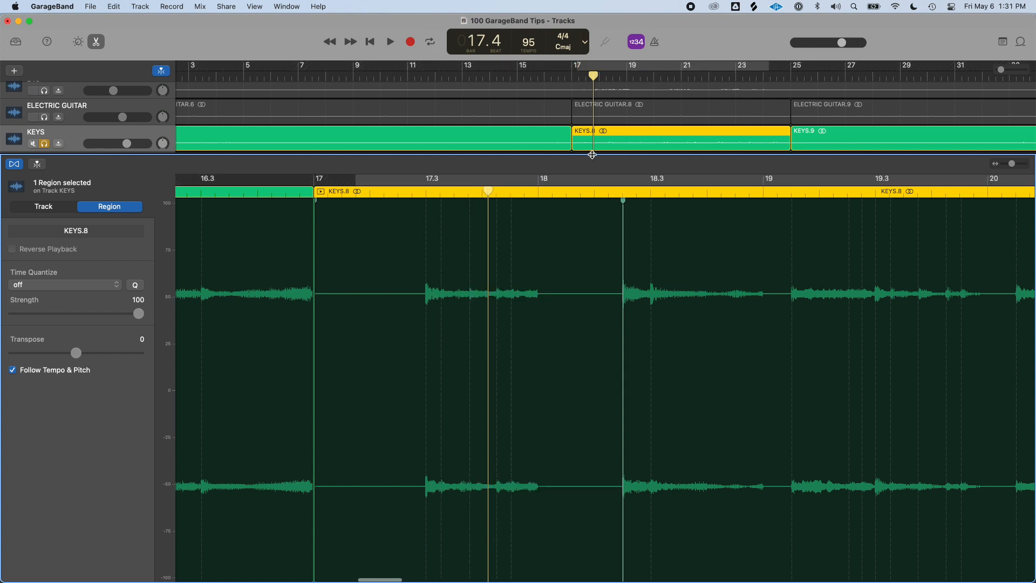
key("e")
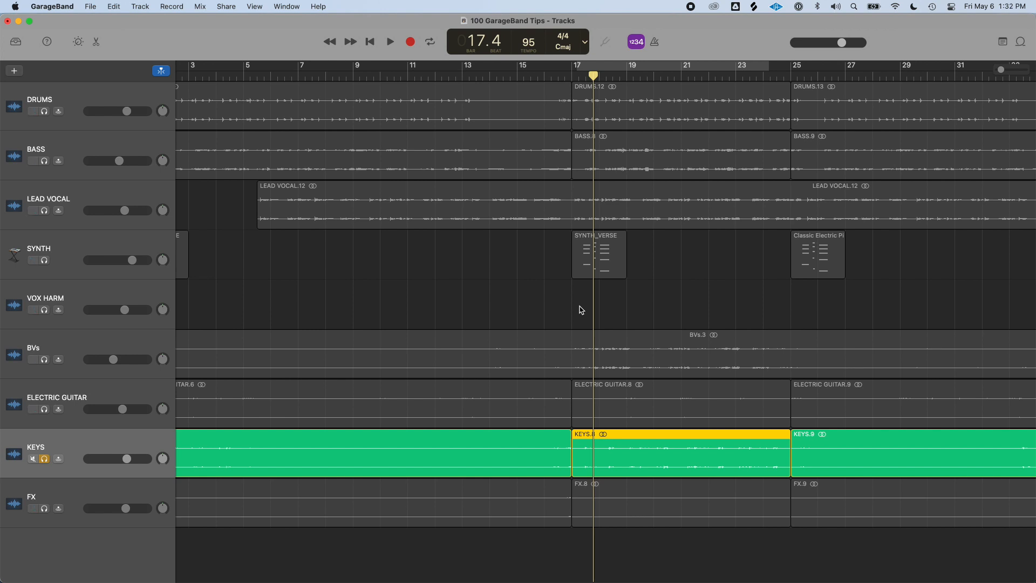
Open the KEYS region in the editor and split it at bar 18.1
key("e")
scroll(596, 305, "right", 5)
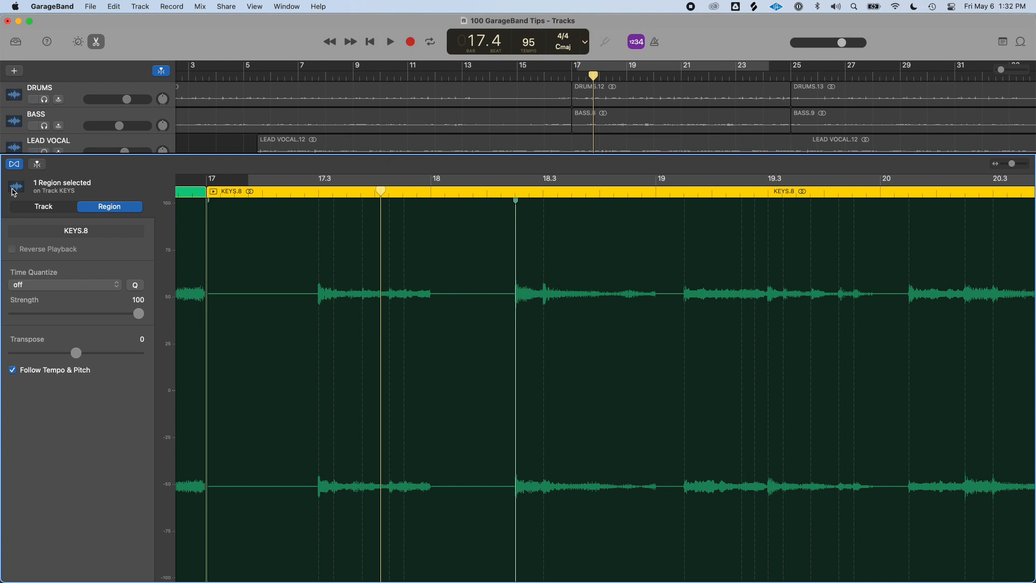
left_click(17, 169)
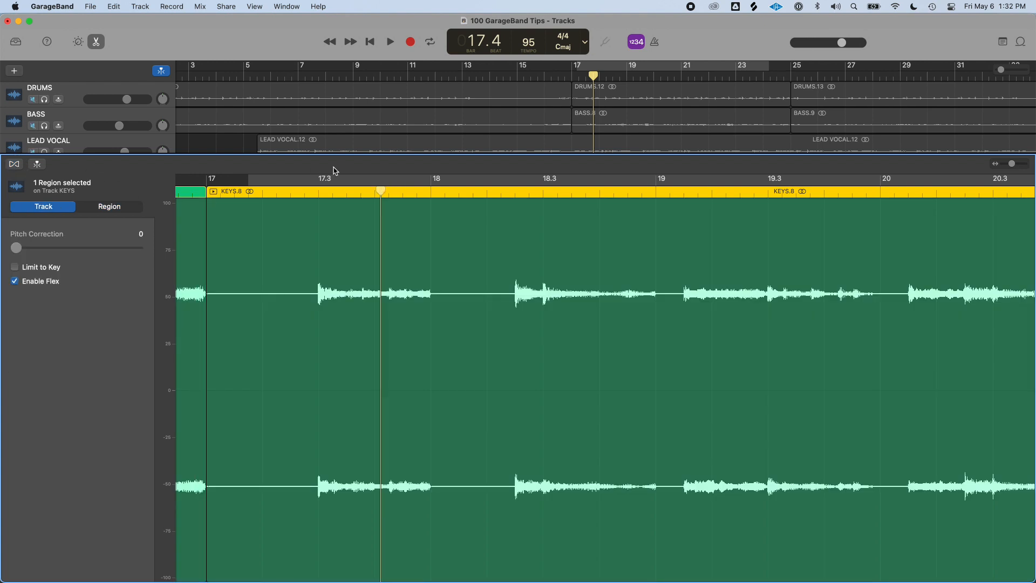
left_click_drag(378, 190, 455, 206)
key("super+t")
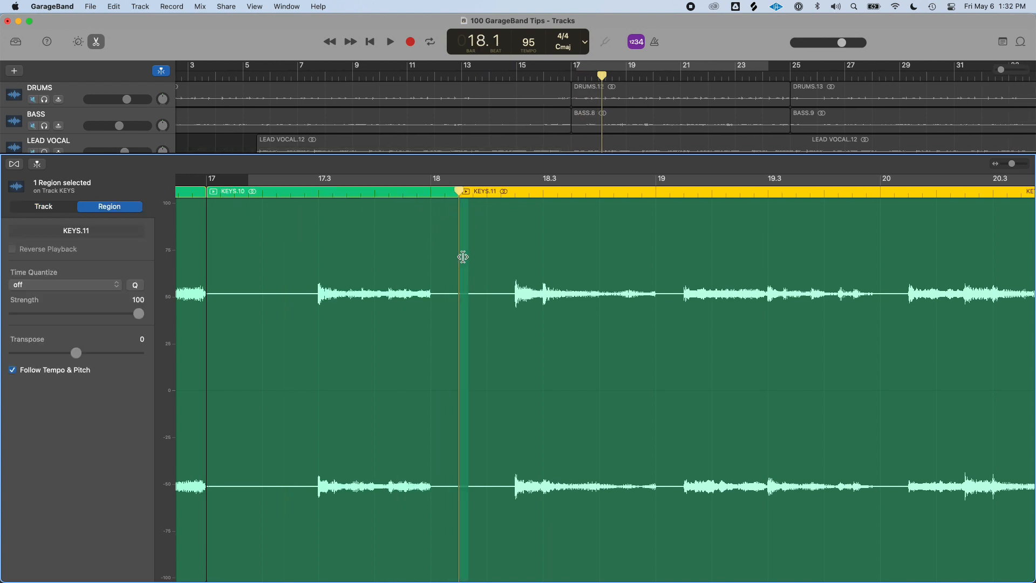
Split the KEYS region again at 17.2 to isolate the section between 17.2 and 18.1
left_click_drag(454, 193, 263, 194)
left_click(301, 209)
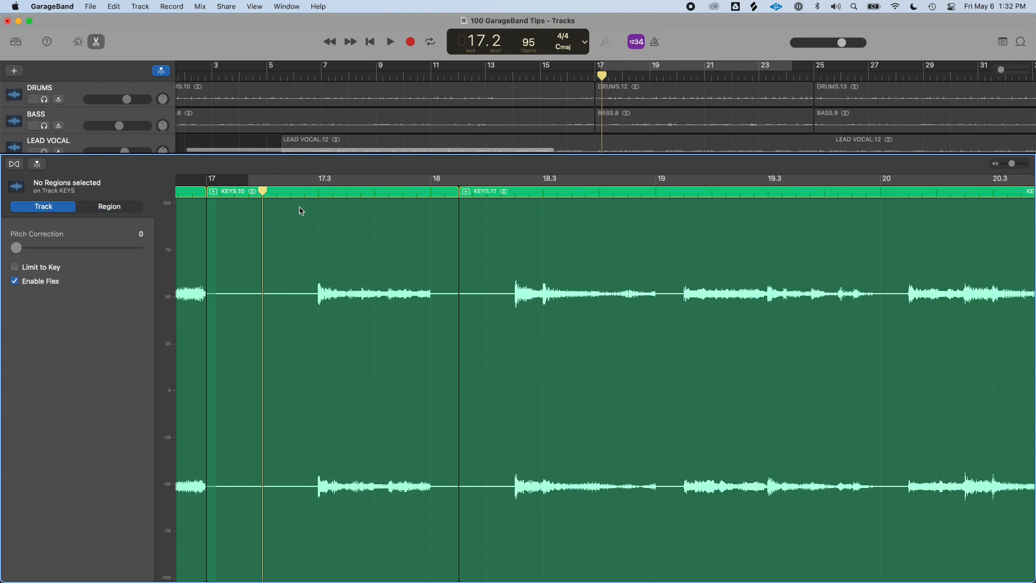
left_click(262, 198)
key("super+t")
left_click(334, 224)
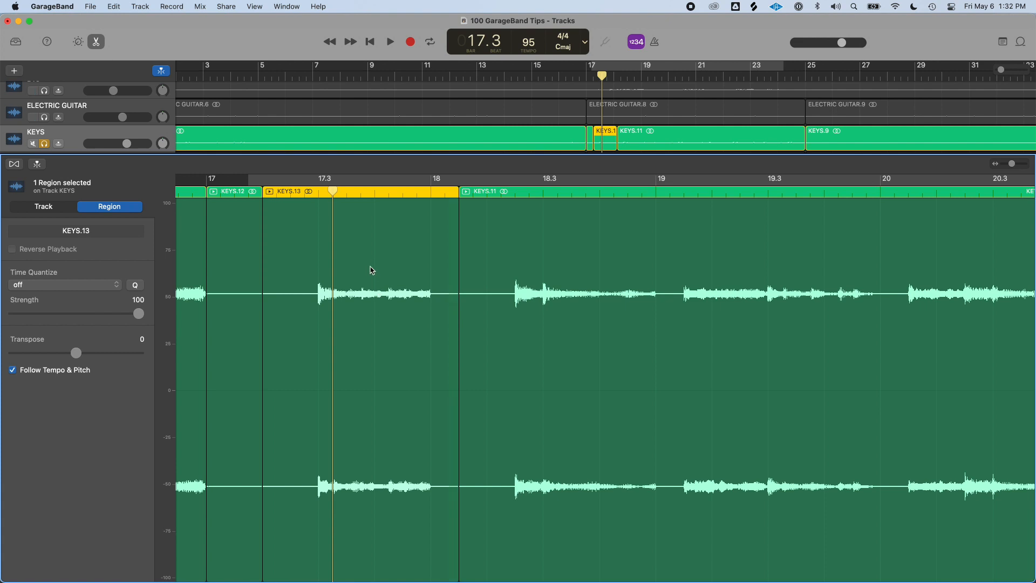
Turn on flex mode for the isolated KEYS region in the editor
mouse_move(369, 262)
left_mouse_down()
mouse_move(430, 270)
mouse_move(338, 269)
mouse_move(369, 271)
left_mouse_up()
key("super+f")
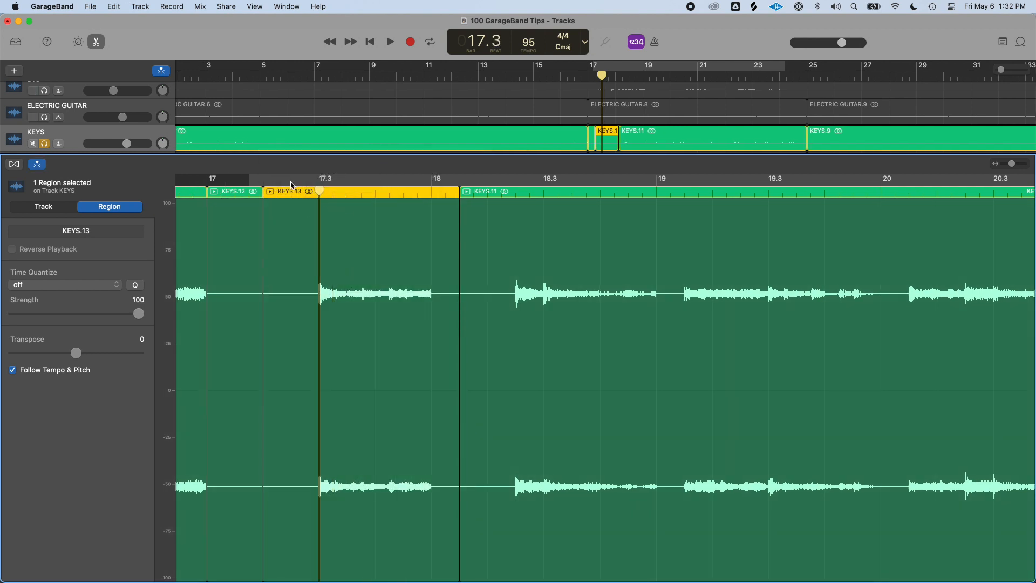
left_click_drag(318, 191, 333, 192)
left_click_drag(357, 253, 377, 271)
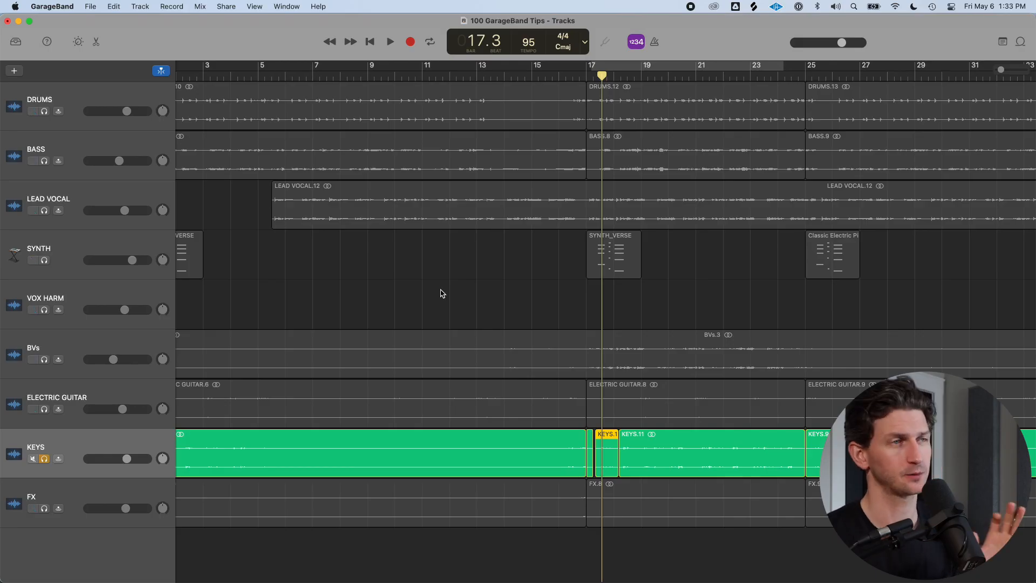
Open the isolated middle KEYS region in the editor
scroll(726, 250, "up", 5)
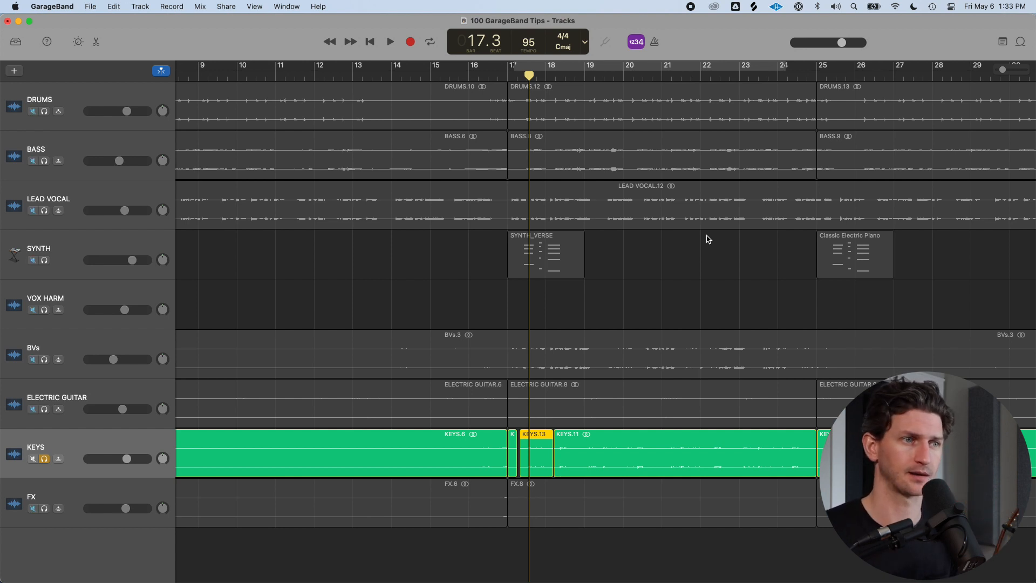
scroll(708, 239, "right", 3)
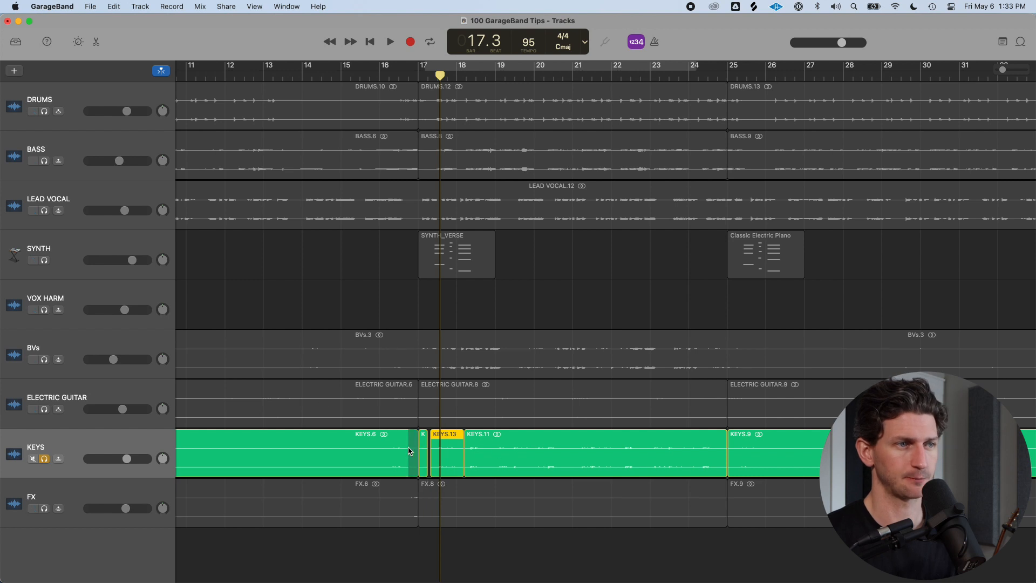
double_click(447, 433)
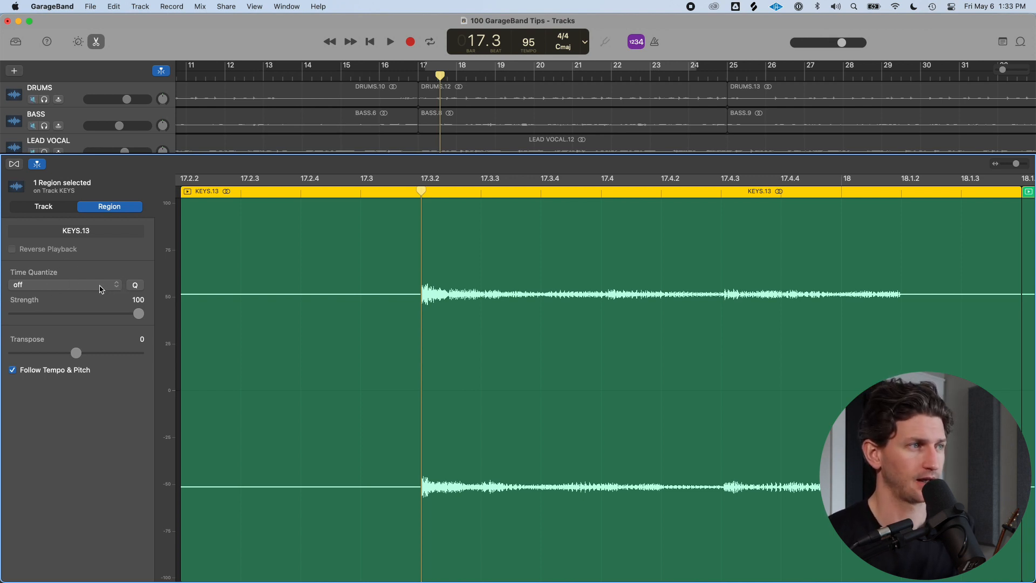
Quantize the region's timing to 1/8 Note, then set Time Quantize back to off
left_click(118, 286)
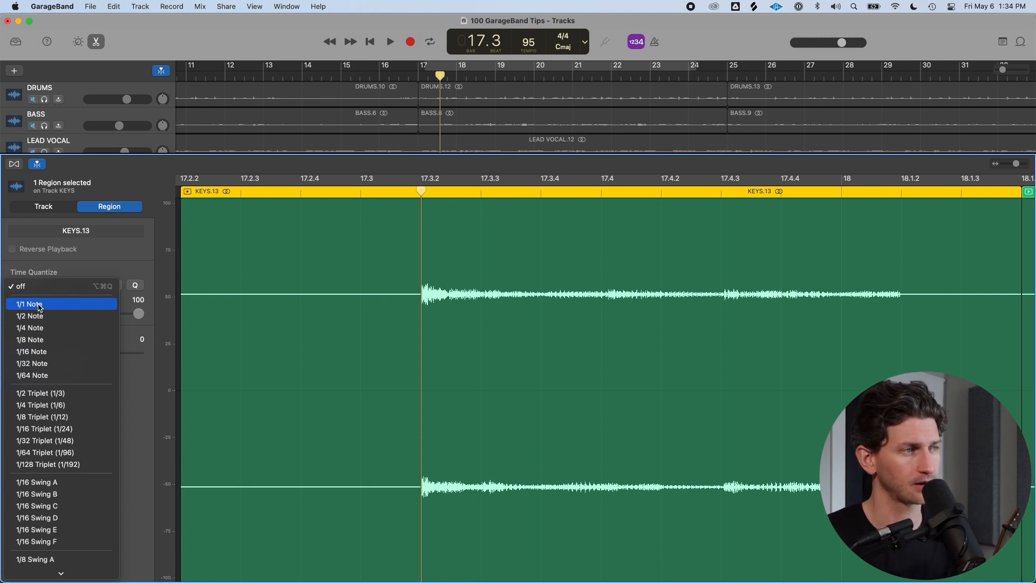
left_click(56, 344)
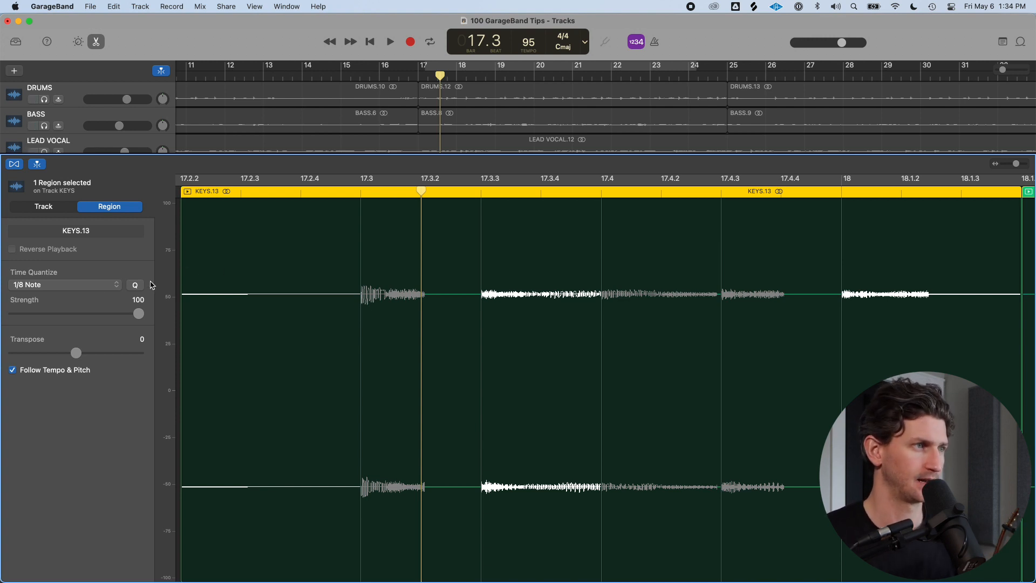
left_click(95, 286)
left_click(101, 232)
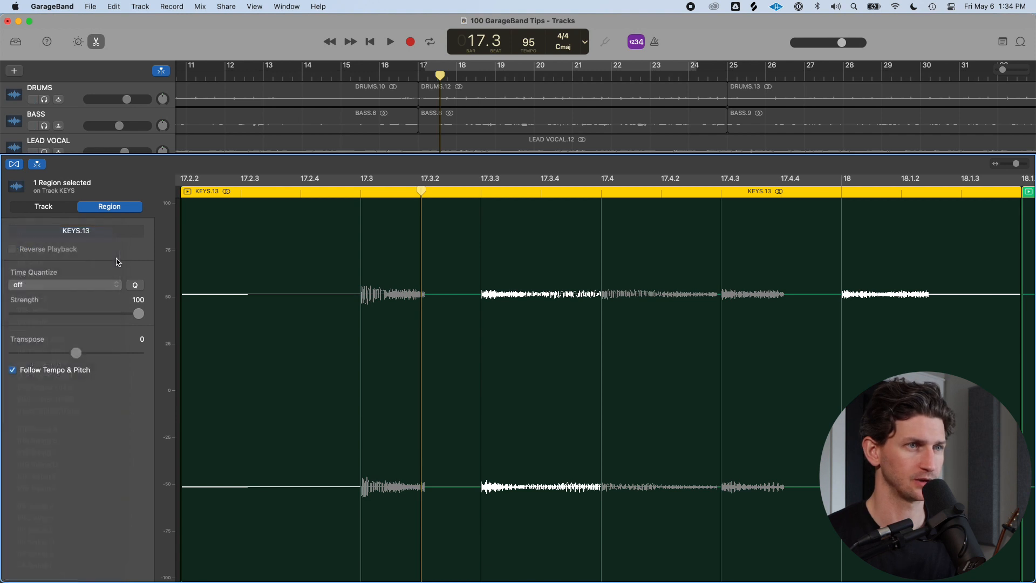
Browse the Time Quantize options and inspect the region's first note around 17.3
left_click(101, 287)
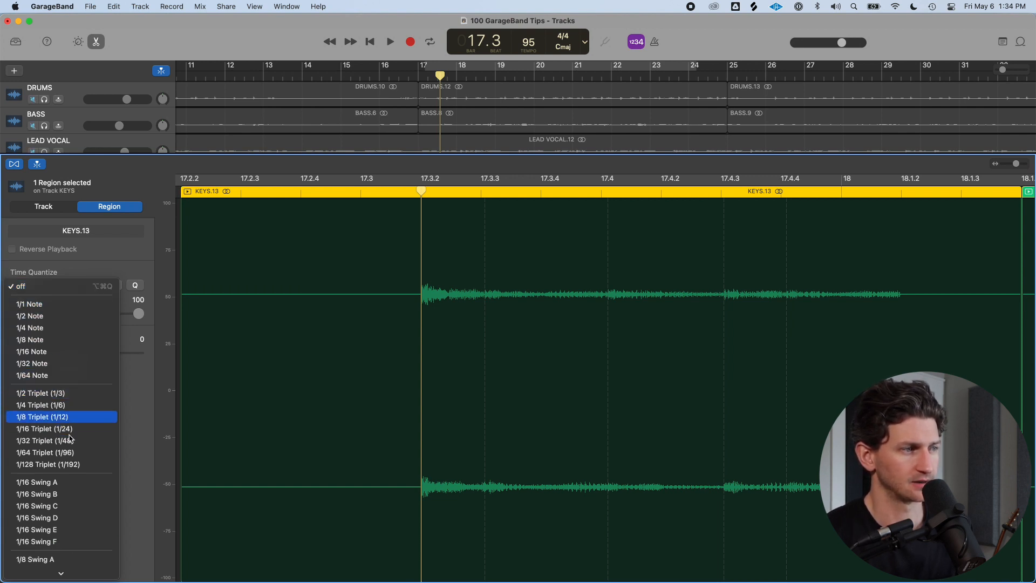
scroll(69, 438, "down", 2)
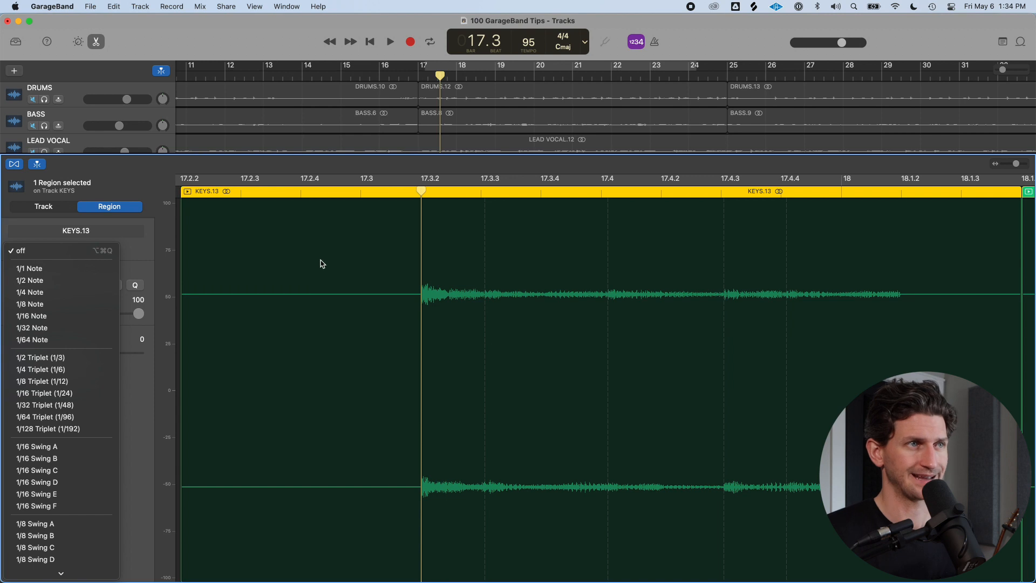
left_click(421, 189)
left_click(361, 191)
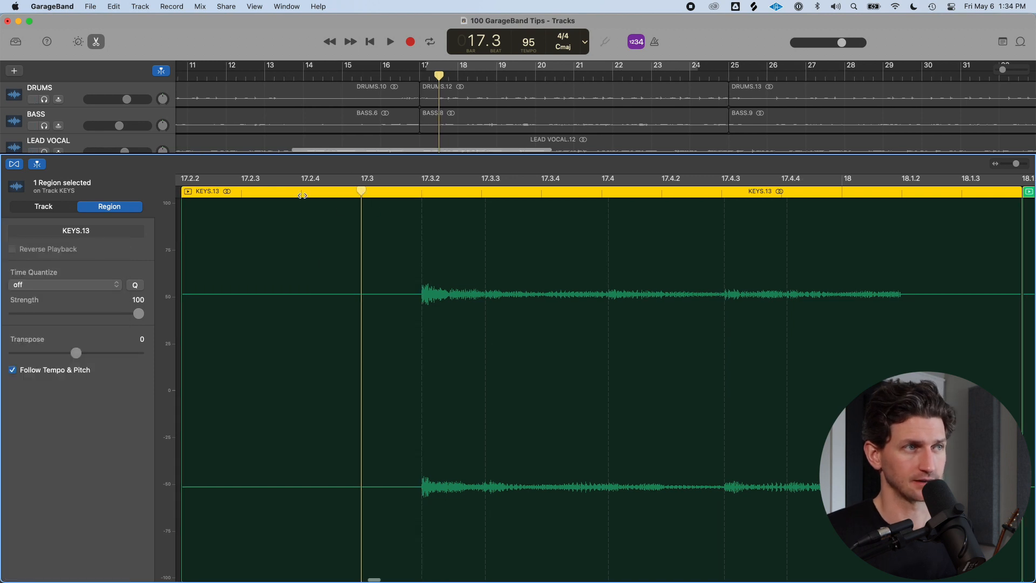
left_click(299, 193)
left_click(359, 193)
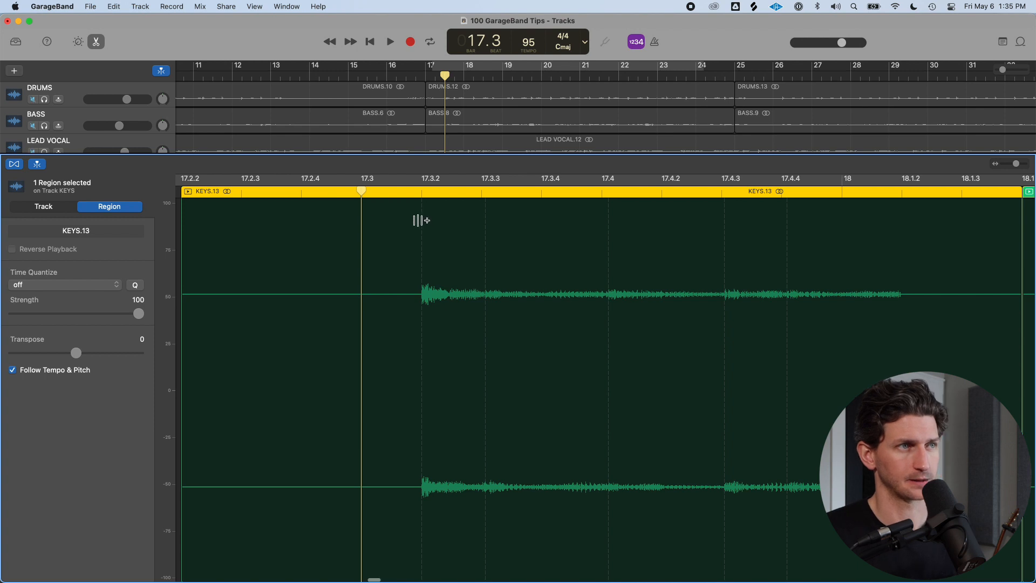
scroll(394, 223, "up", 5)
scroll(389, 217, "down", 3)
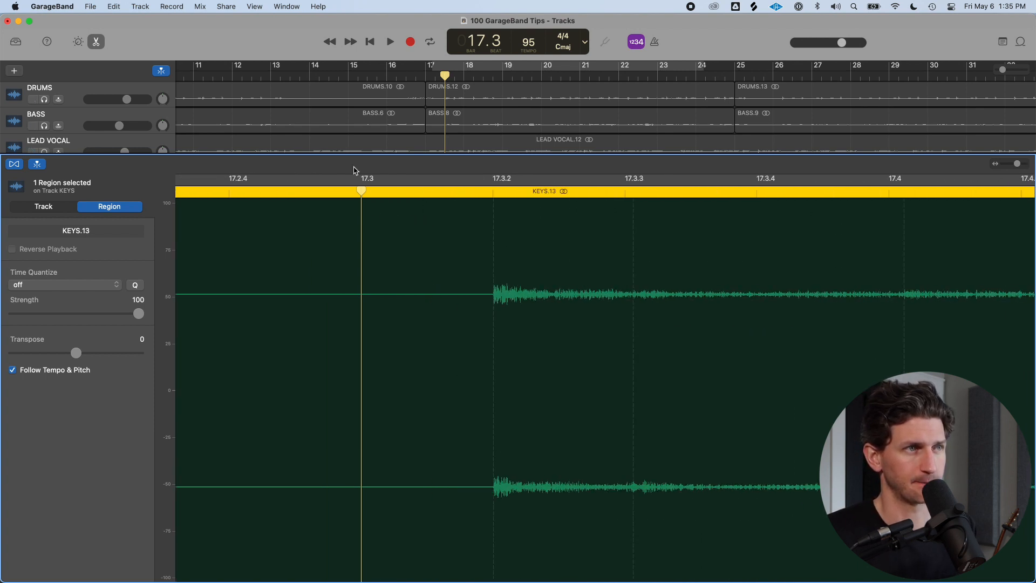
left_click_drag(360, 193, 493, 193)
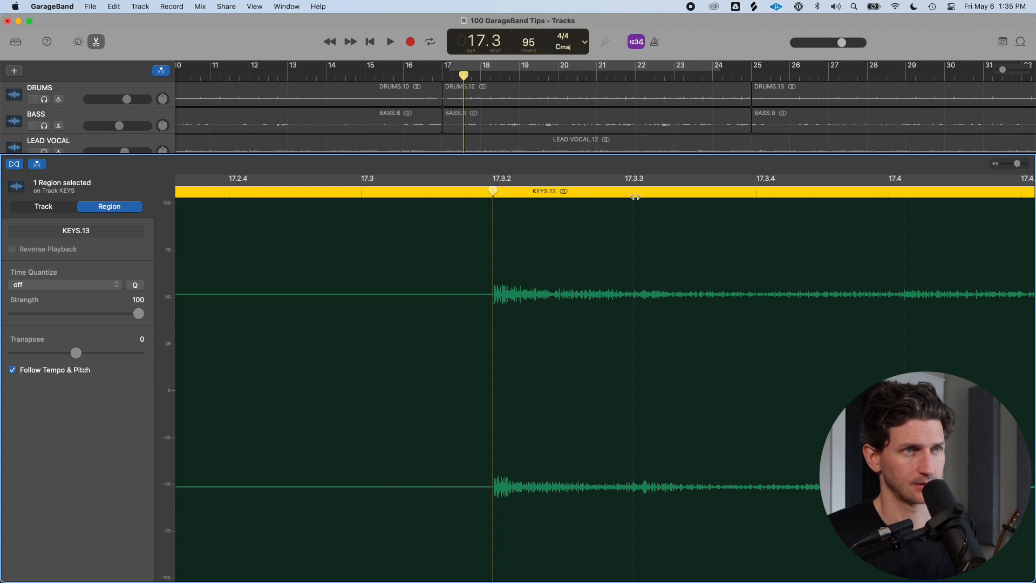
scroll(511, 221, "down", 3)
left_click(97, 284)
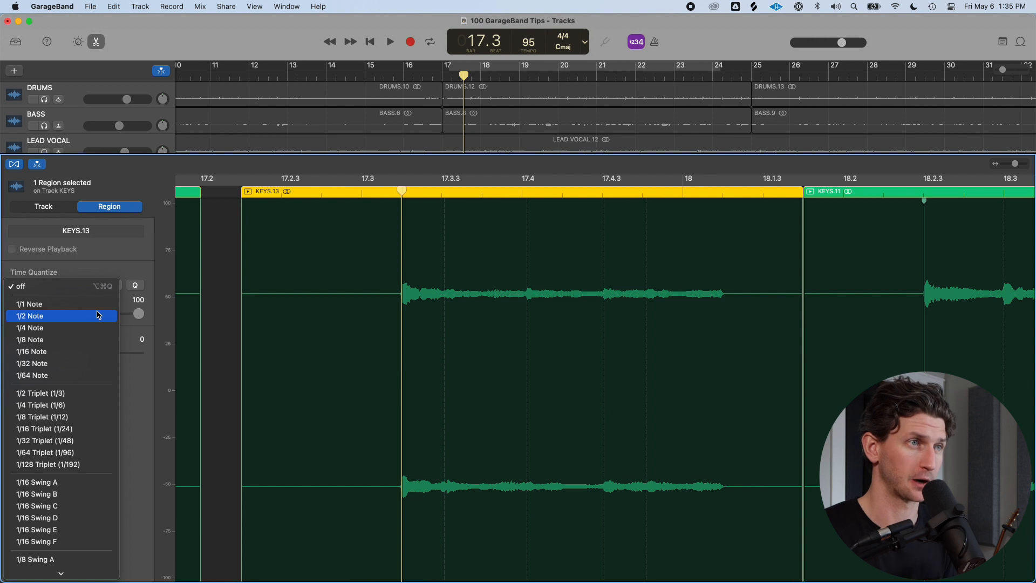
left_click(259, 286)
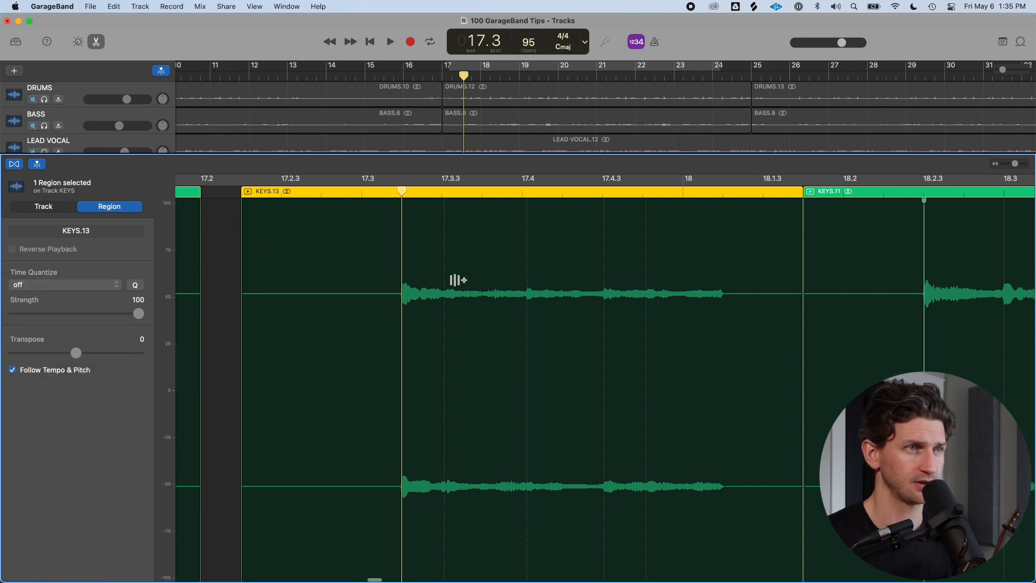
scroll(457, 280, "down", 8)
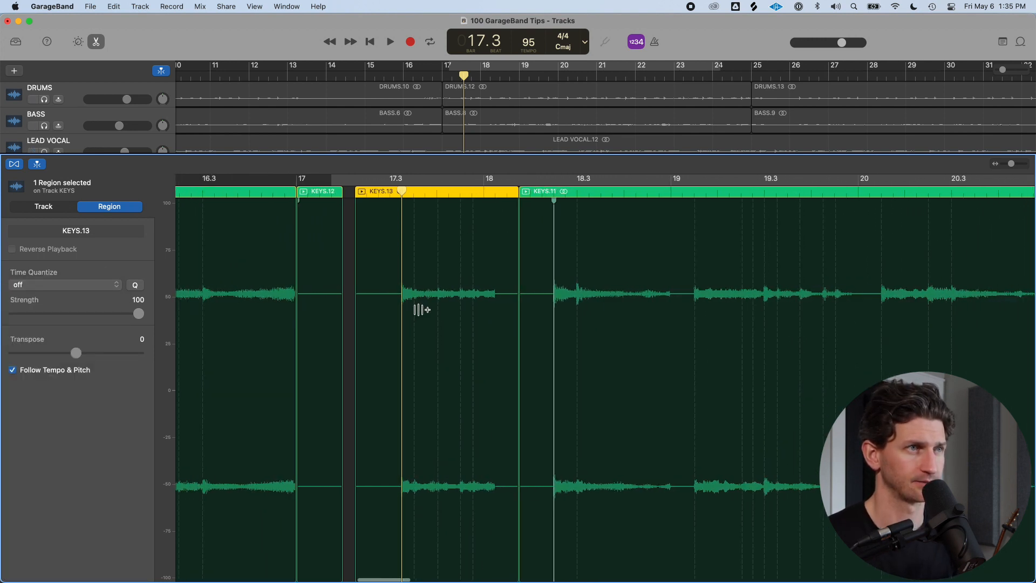
scroll(420, 309, "down", 3)
Set a cycle over bar 17 and place the playhead at 17.3
mouse_move(325, 180)
left_mouse_down()
mouse_move(462, 186)
mouse_move(324, 190)
left_mouse_up()
scroll(372, 173, "up", 5)
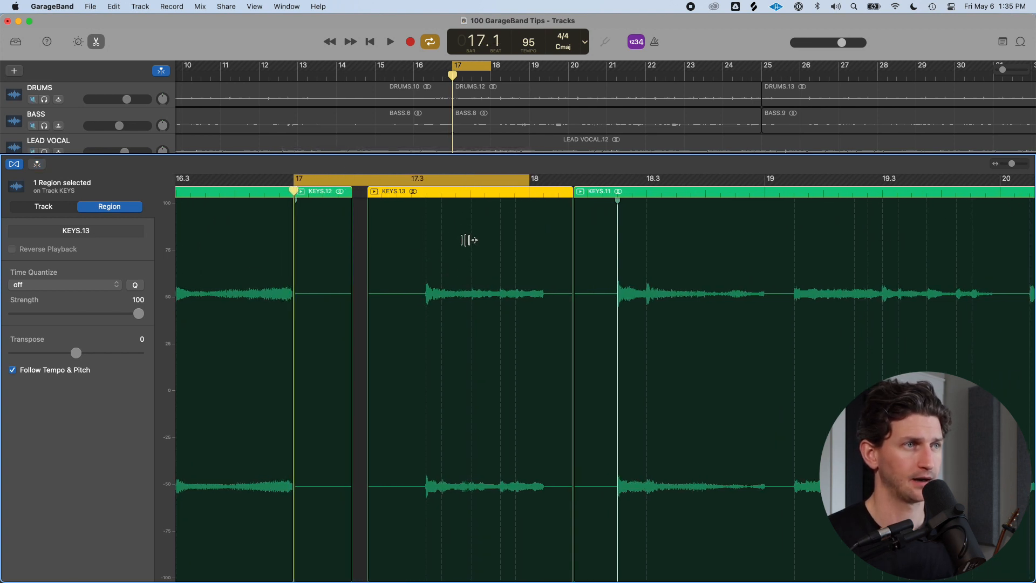
left_click_drag(294, 191, 411, 191)
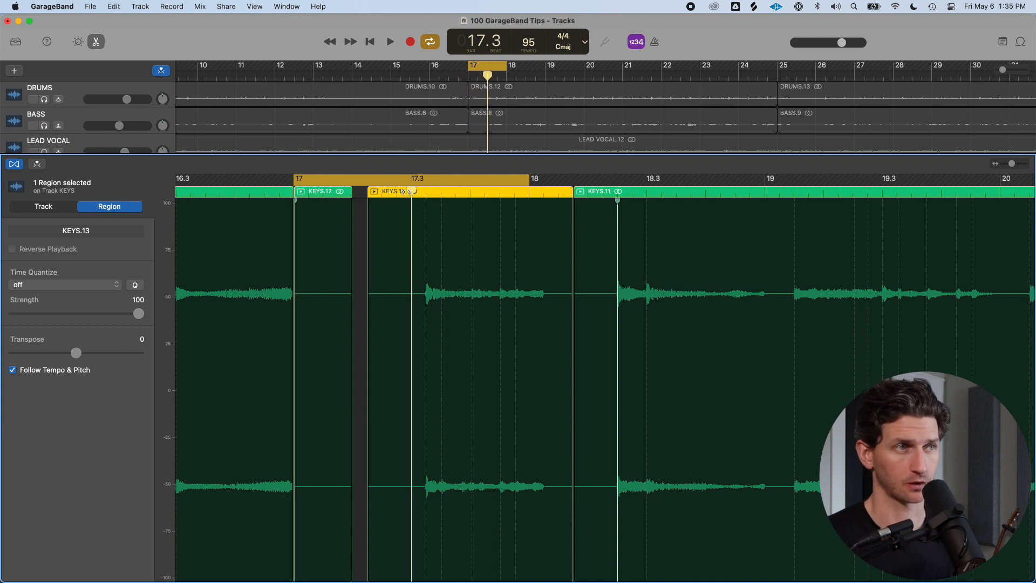
key("super+Right")
key("super+Right")
scroll(375, 221, "left", 2)
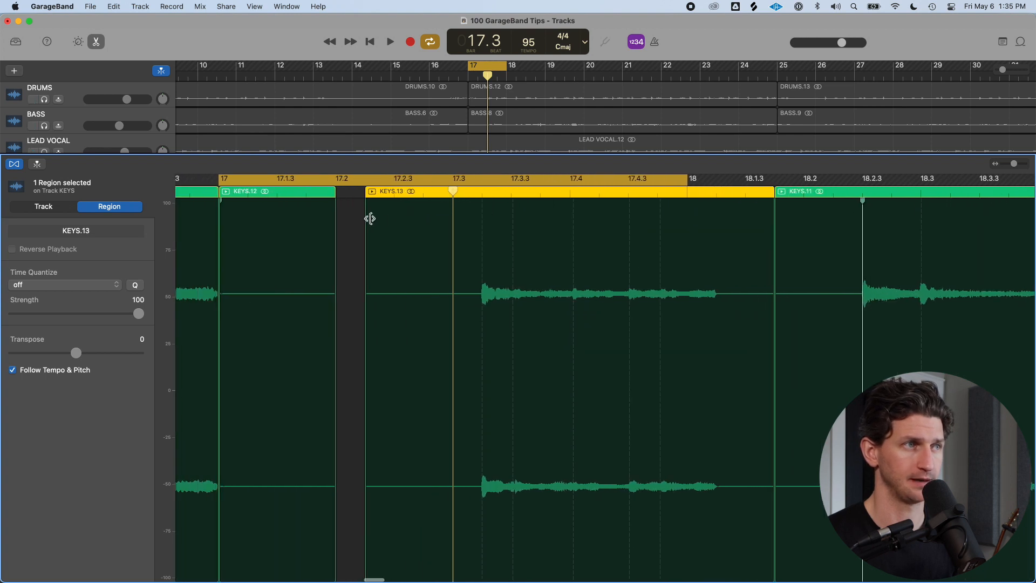
left_click_drag(257, 191, 315, 192)
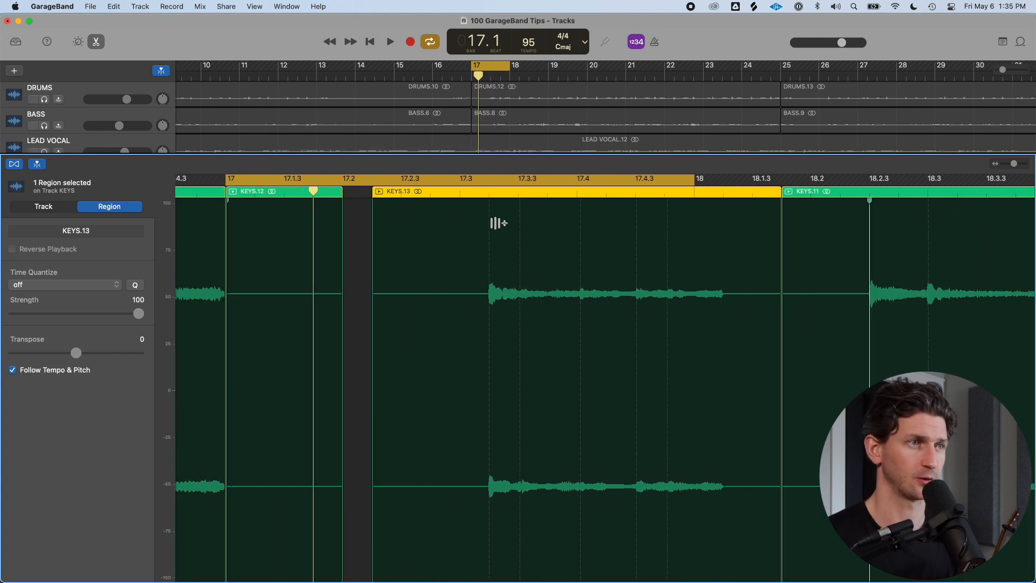
left_click(462, 194)
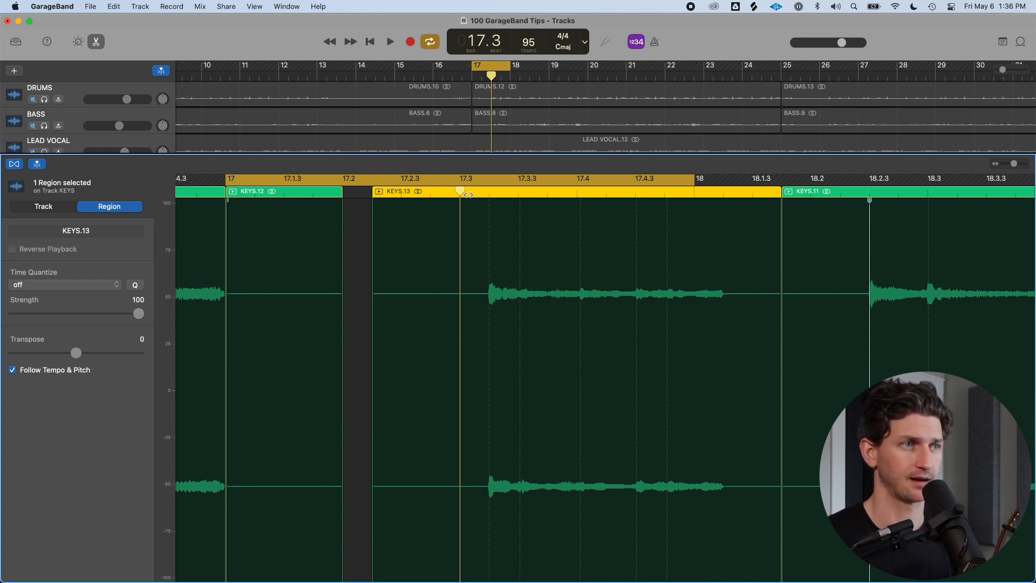
left_click_drag(462, 192, 488, 198)
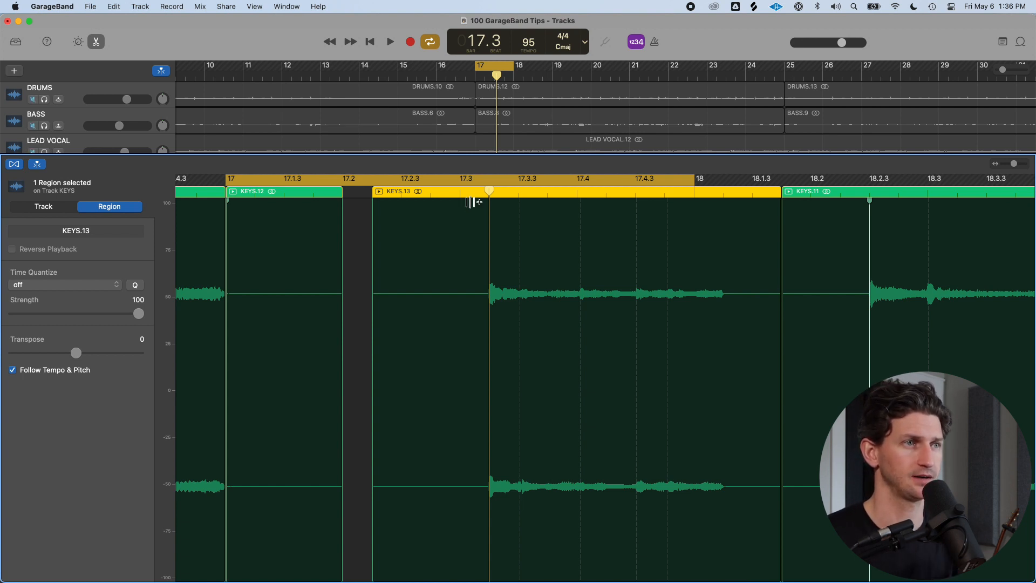
left_click_drag(489, 192, 460, 191)
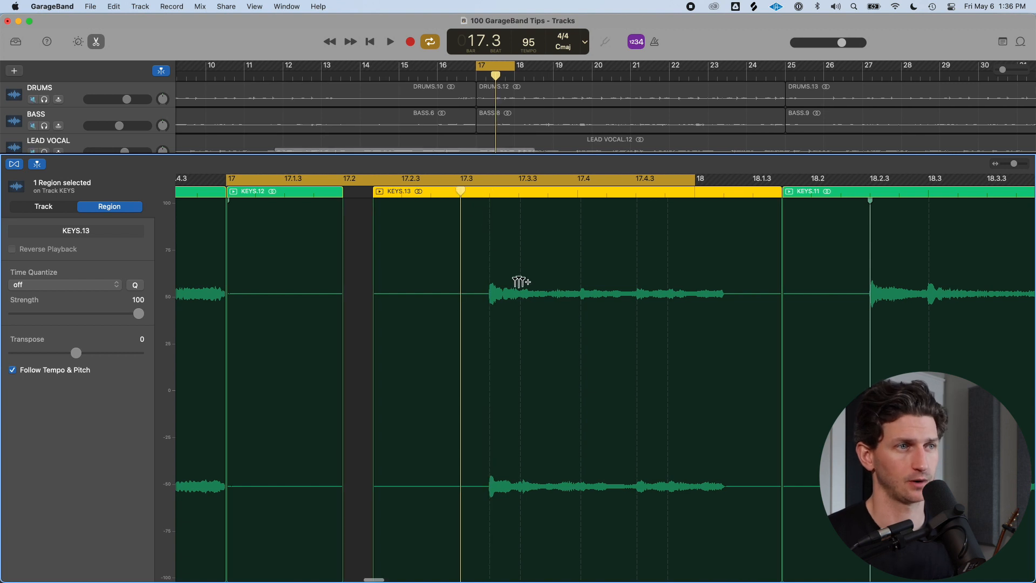
Quantize the isolated KEYS region's timing to 1/8 Note
left_click(101, 285)
left_click(97, 339)
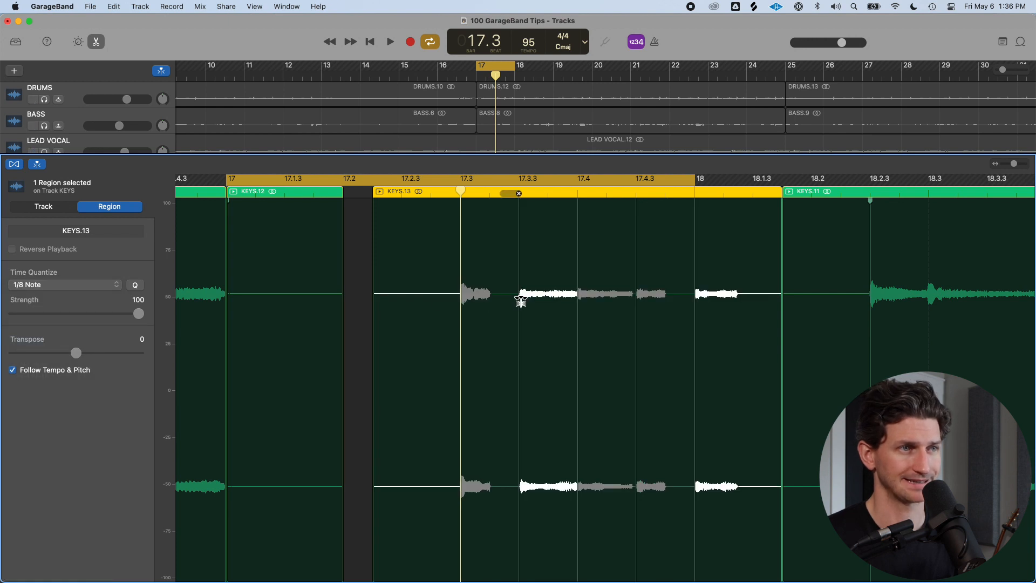
left_click(461, 193)
left_click_drag(461, 192, 451, 191)
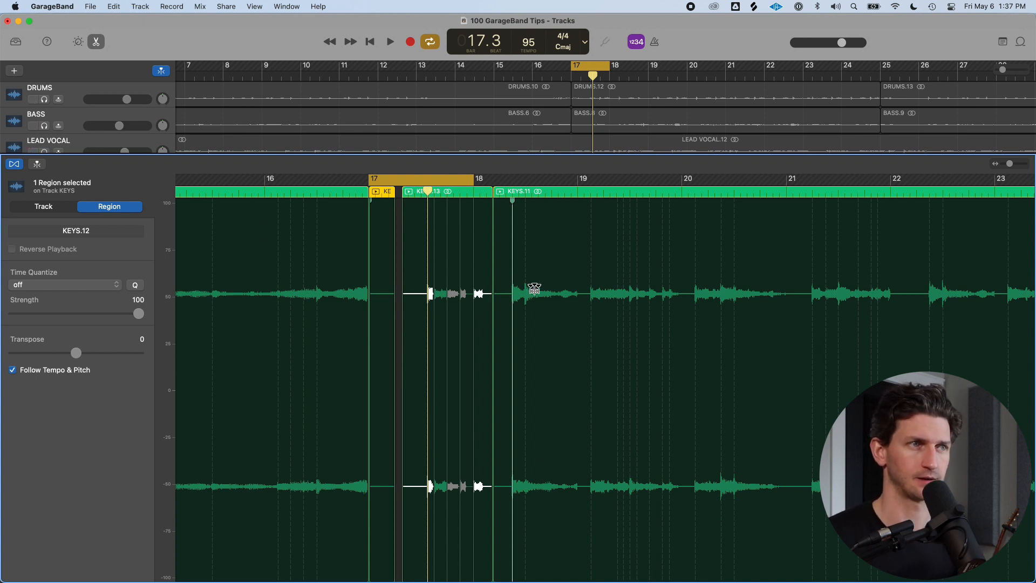
key("super+Right")
key("super+Right")
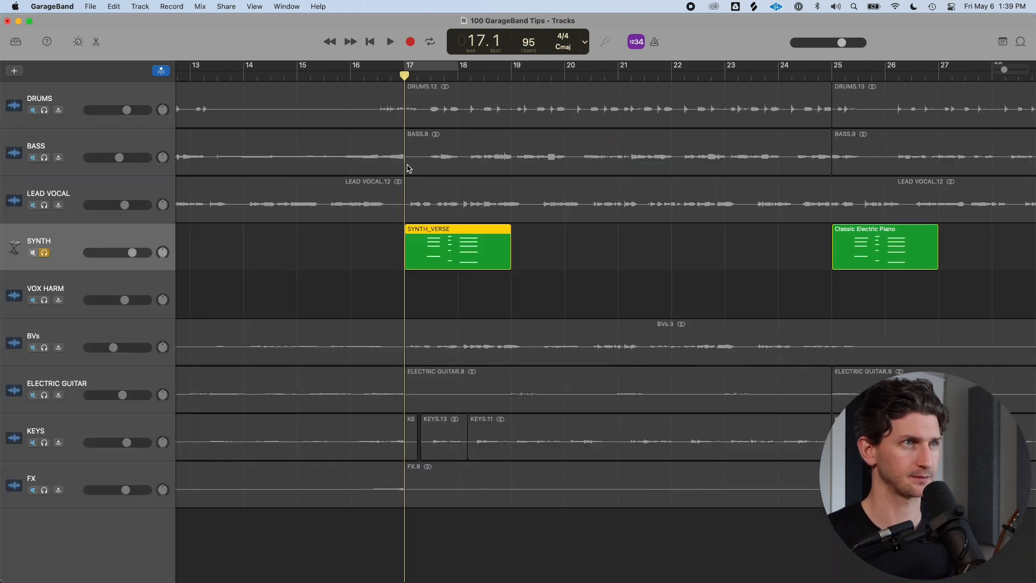
Cycle bars 17 to 21 and delete the SYNTH_VERSE region on the Synth track
left_click_drag(404, 70, 649, 72)
left_click(502, 267)
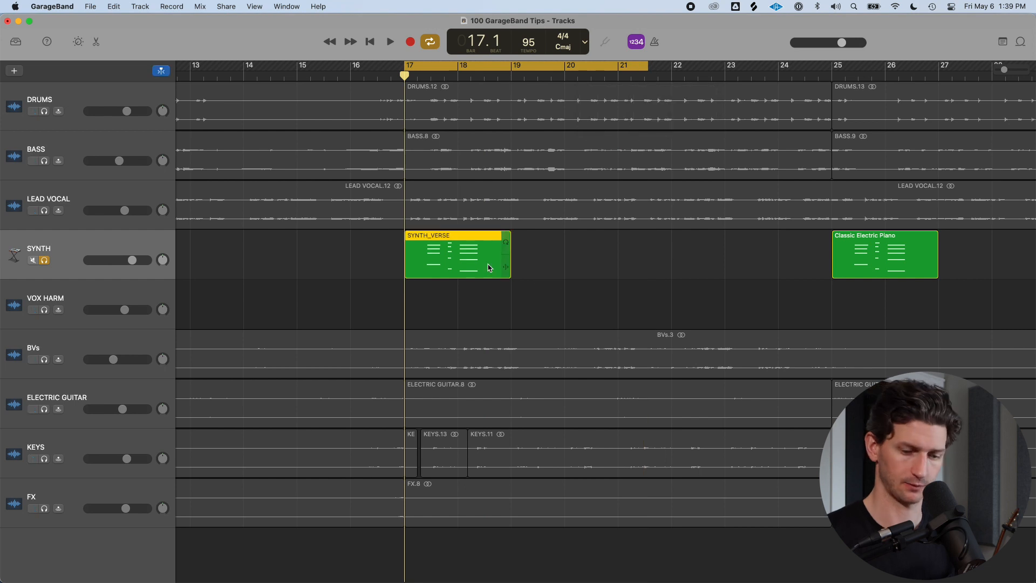
key("Delete")
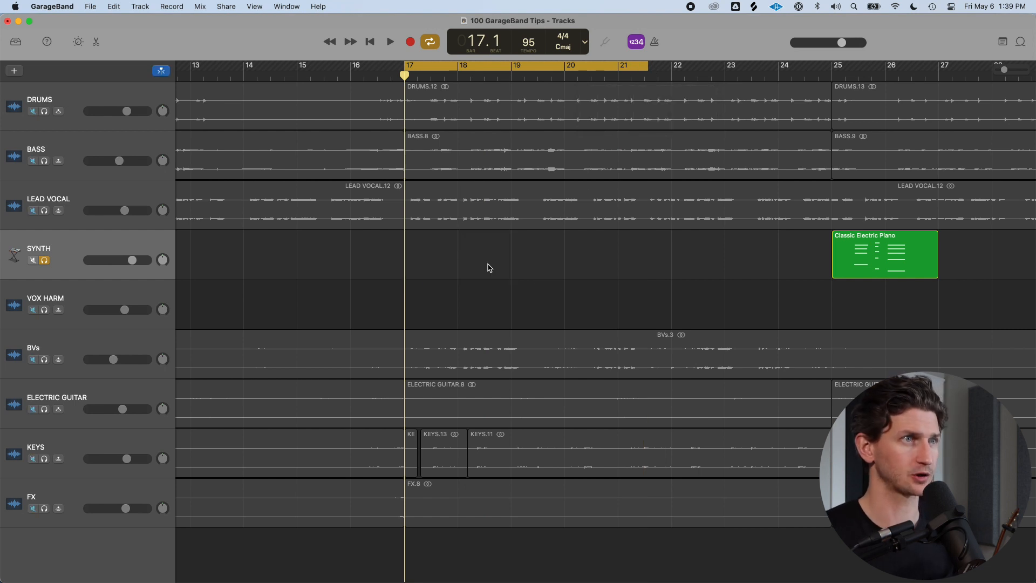
Toggle the metronome and play the cycled section
key("k")
key("space")
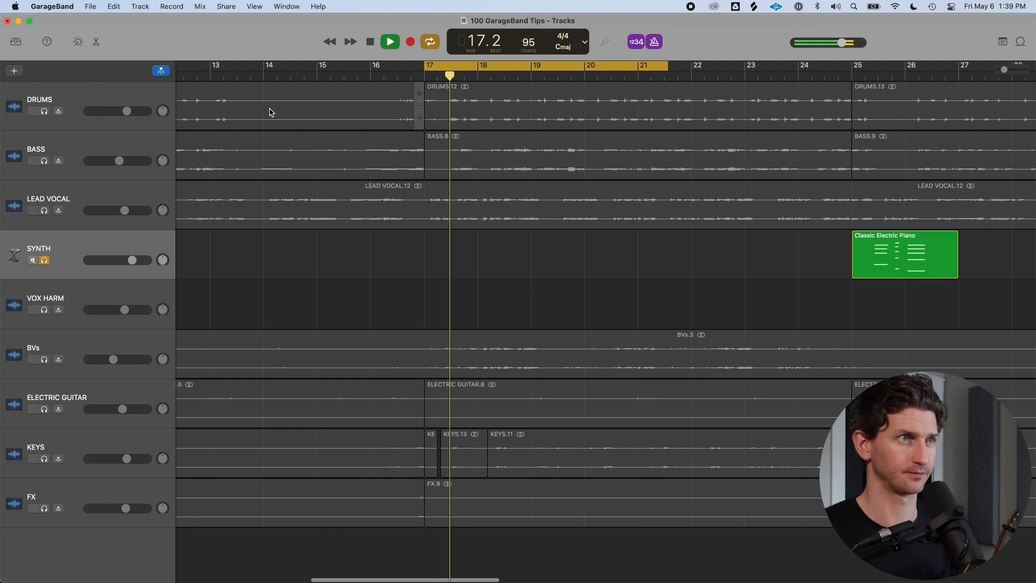
Record a new synth part over bars 17 to 21 on the SYNTH track
key("space")
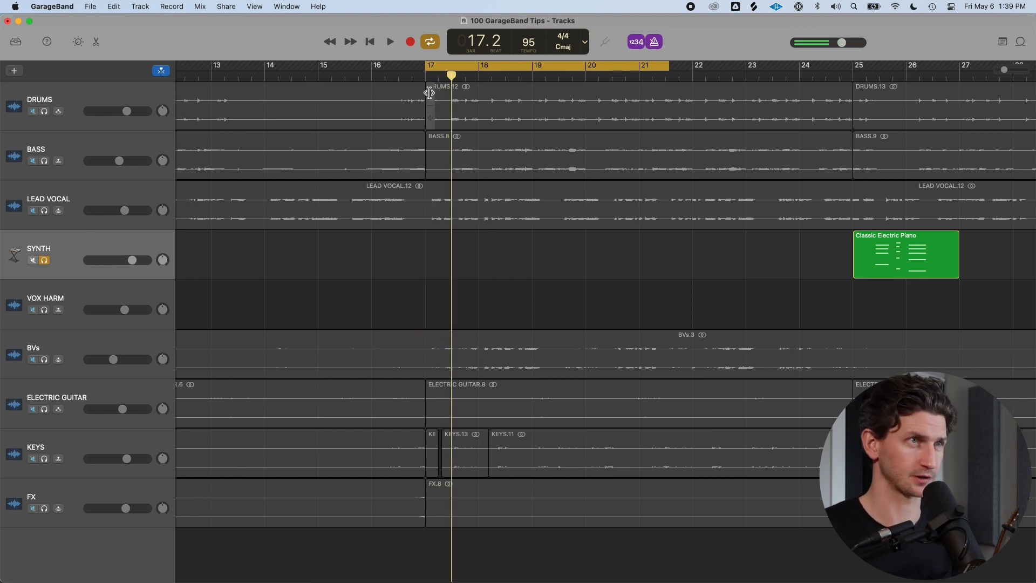
key("r")
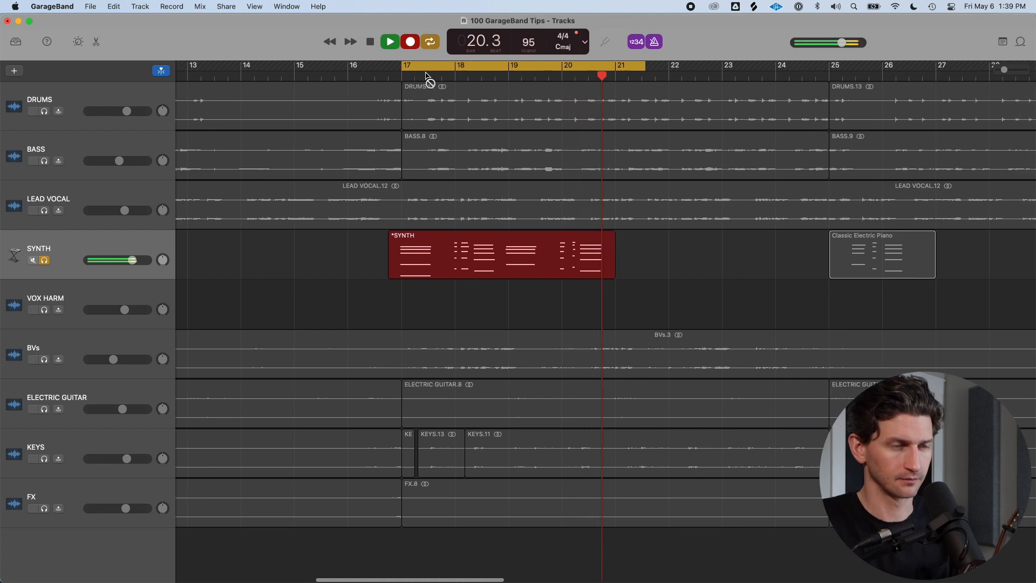
key("space")
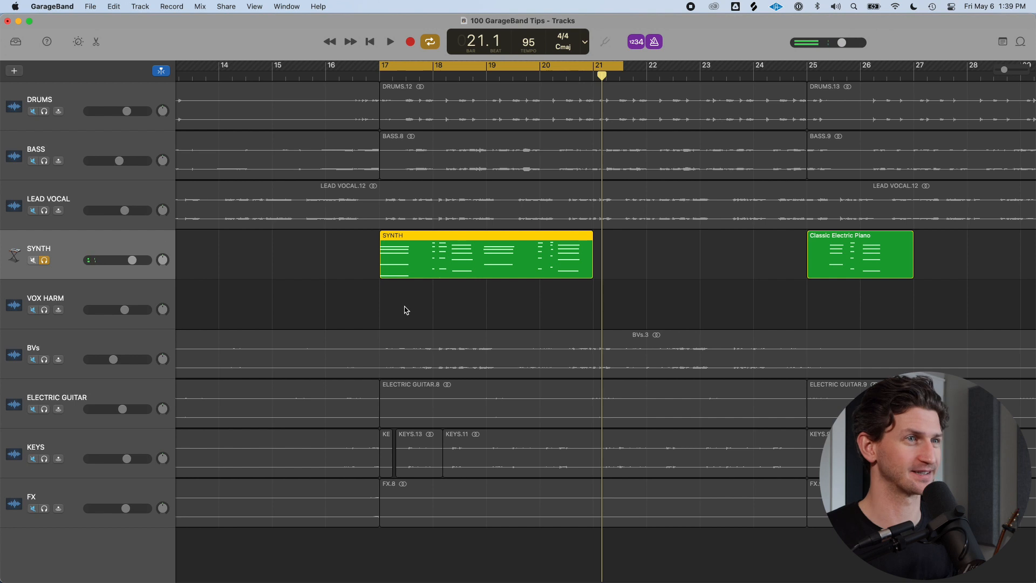
Open the new SYNTH region in the Piano Roll editor and position the playhead at its start
left_click(389, 300)
left_click(397, 252)
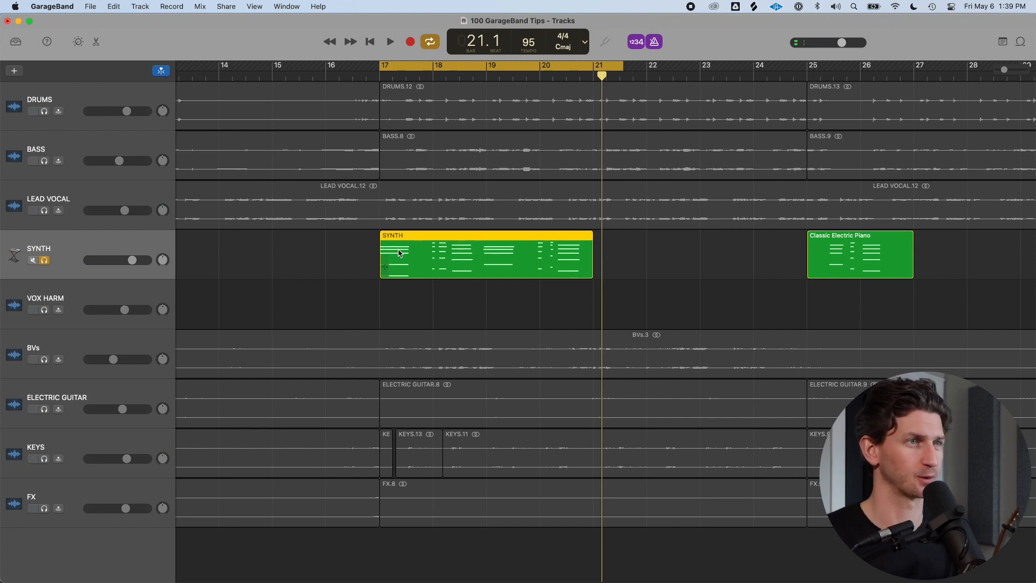
double_click(486, 245)
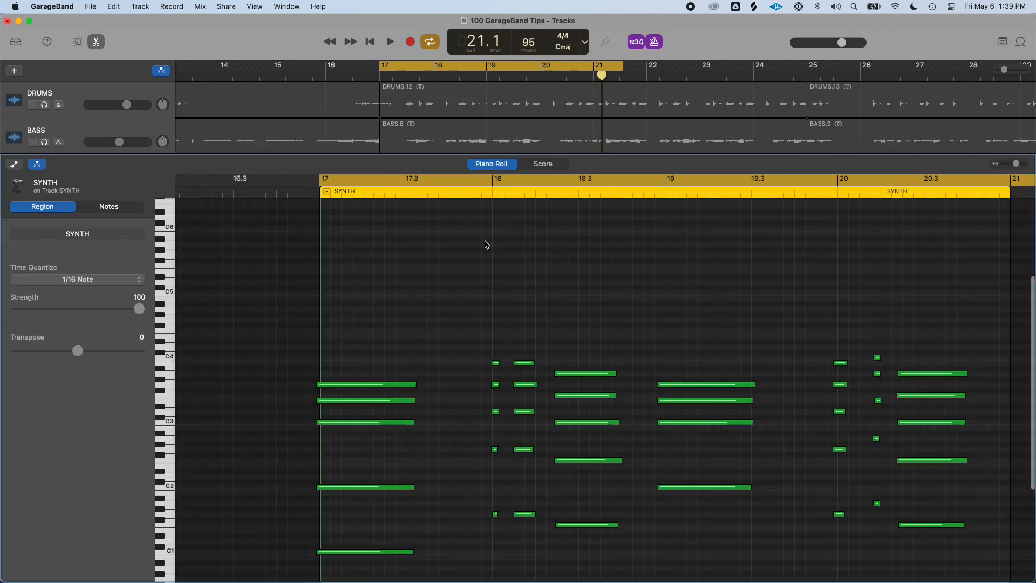
scroll(463, 275, "down", 5)
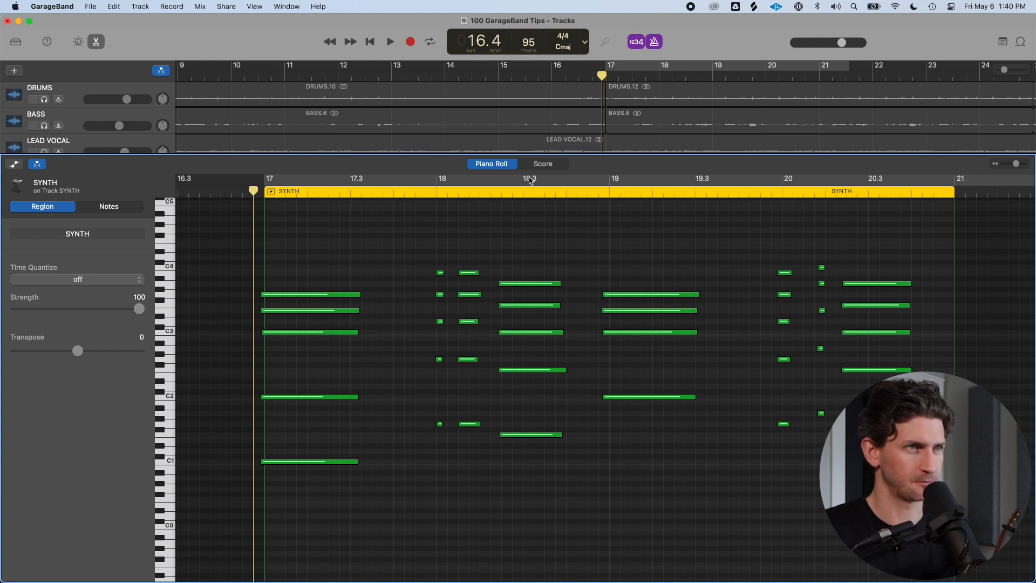
left_click(263, 192)
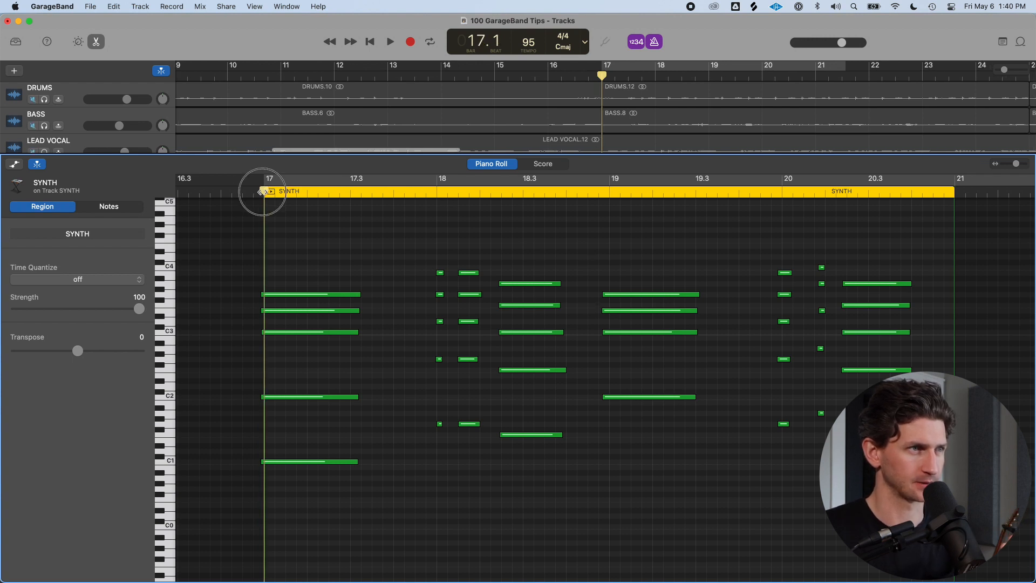
left_click_drag(294, 261, 301, 534)
left_click(259, 222)
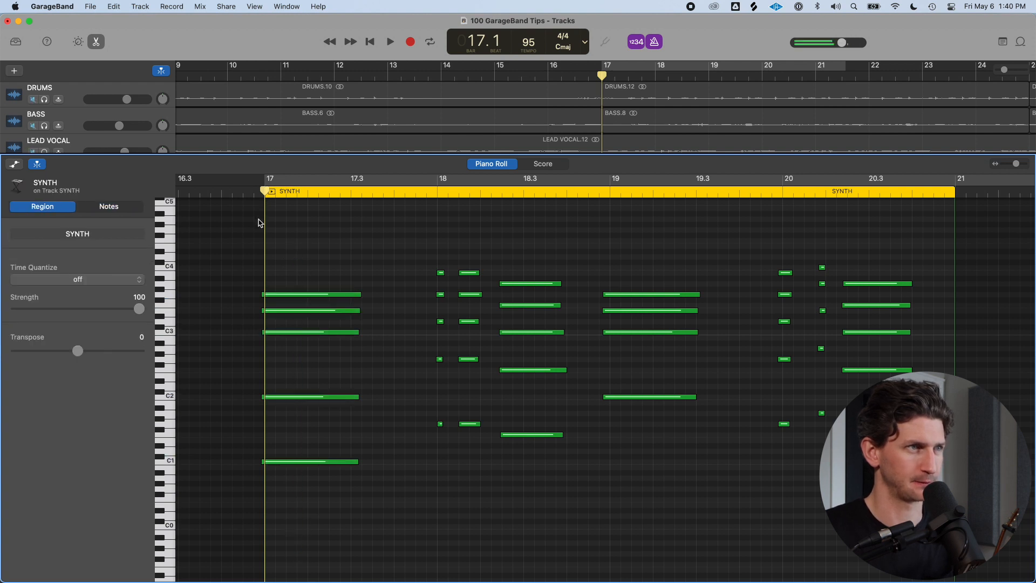
left_click_drag(265, 192, 420, 236)
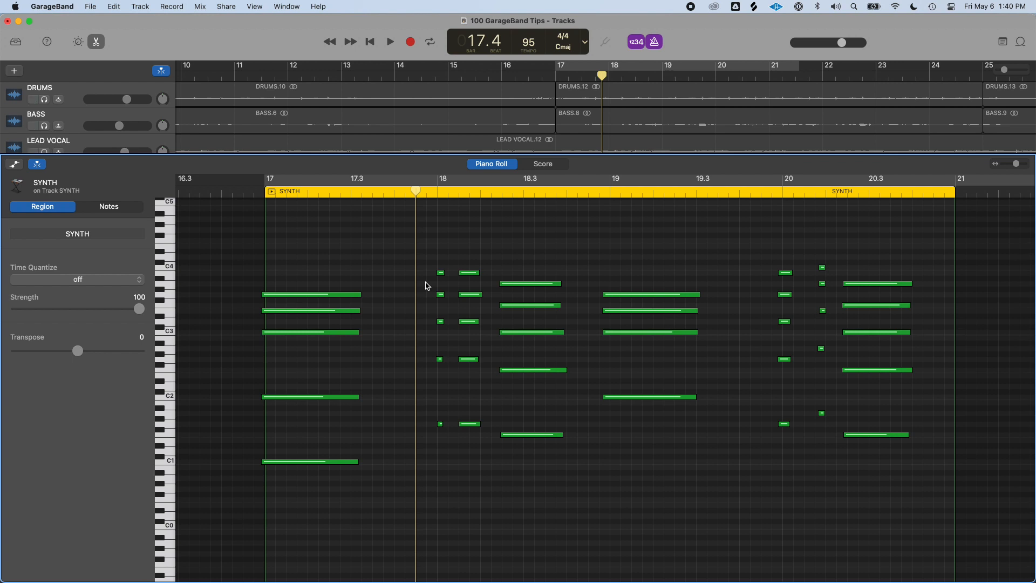
scroll(310, 234, "right", 2)
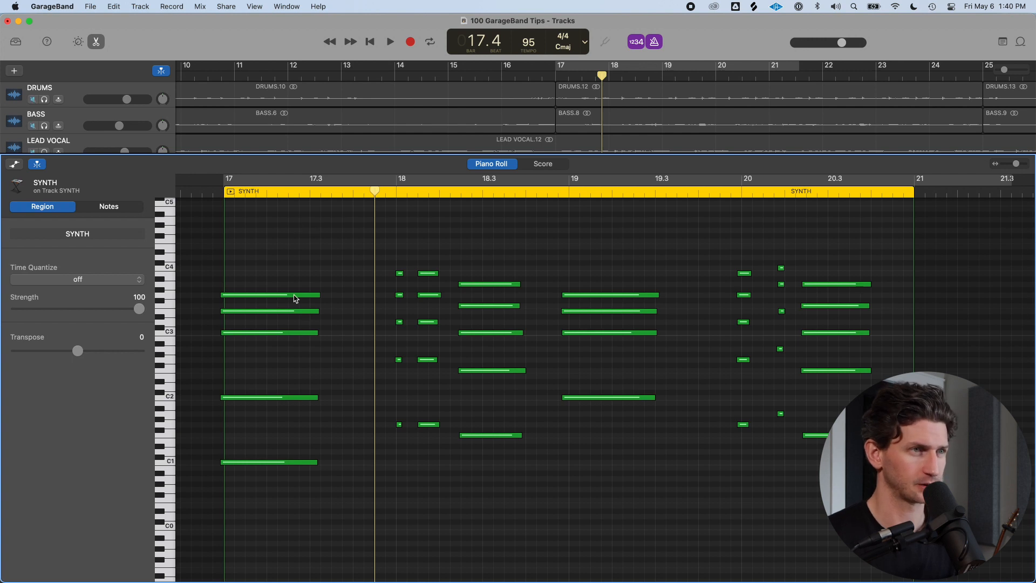
Select all notes and try note quantize values 1/16, 1/8 and 1/4, settling on 1/8 Note
key("super+a")
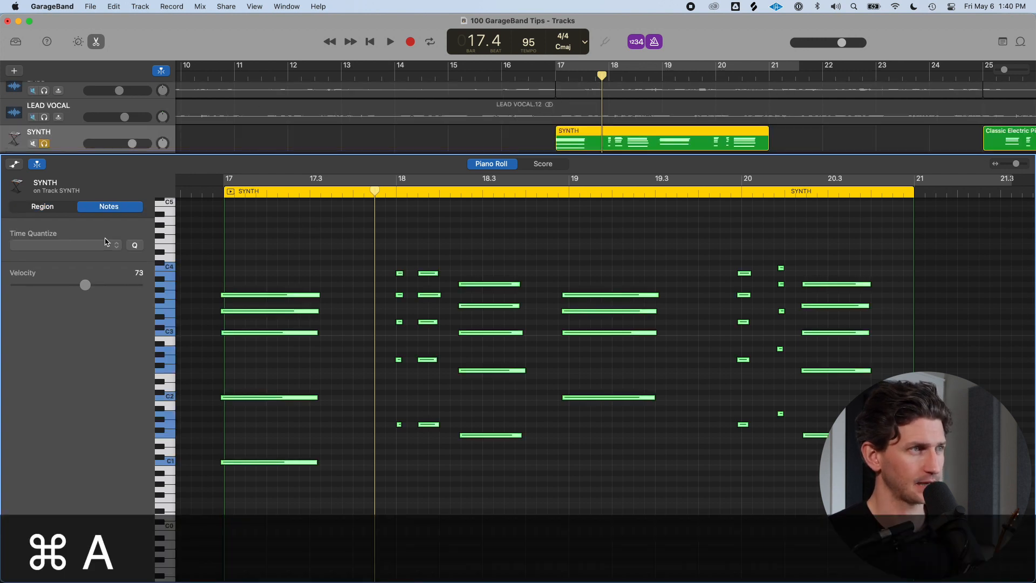
left_click(108, 244)
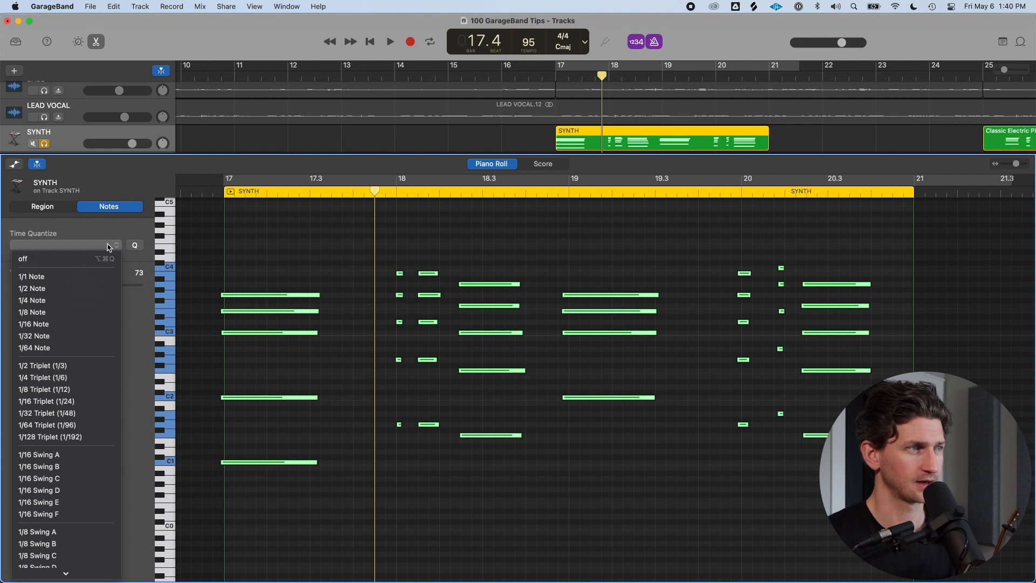
left_click(83, 325)
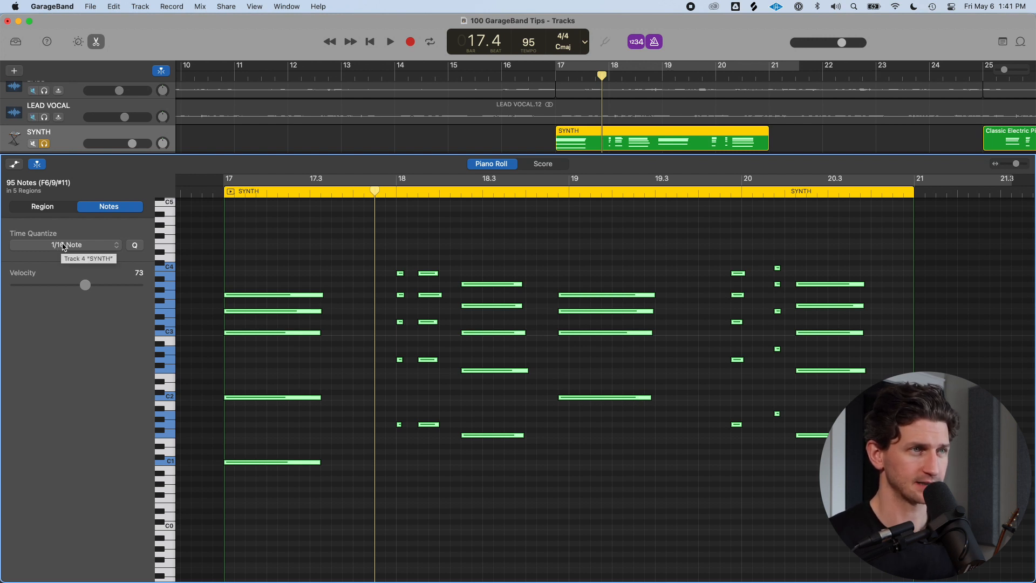
left_click(74, 247)
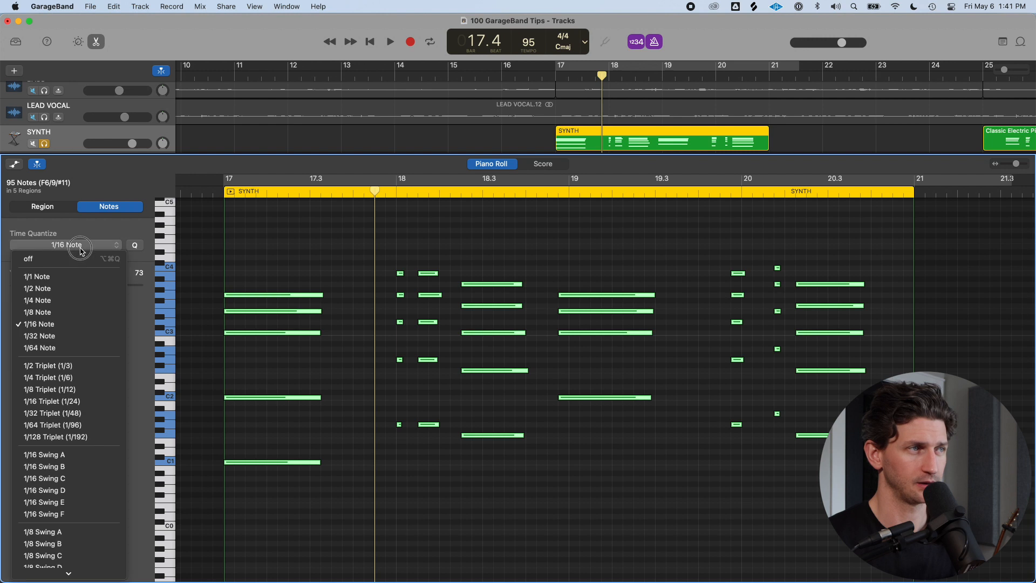
left_click(74, 317)
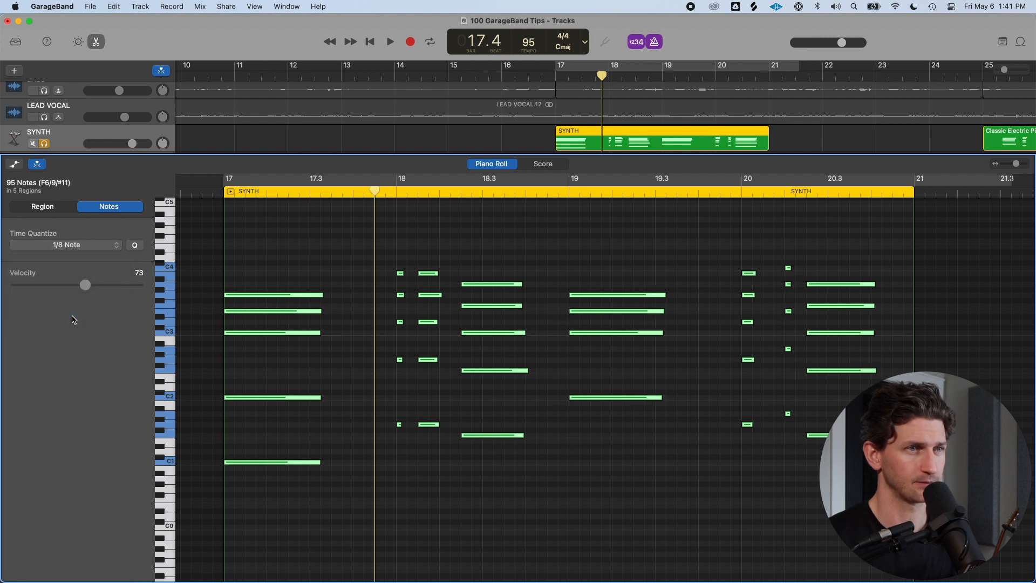
left_click(78, 246)
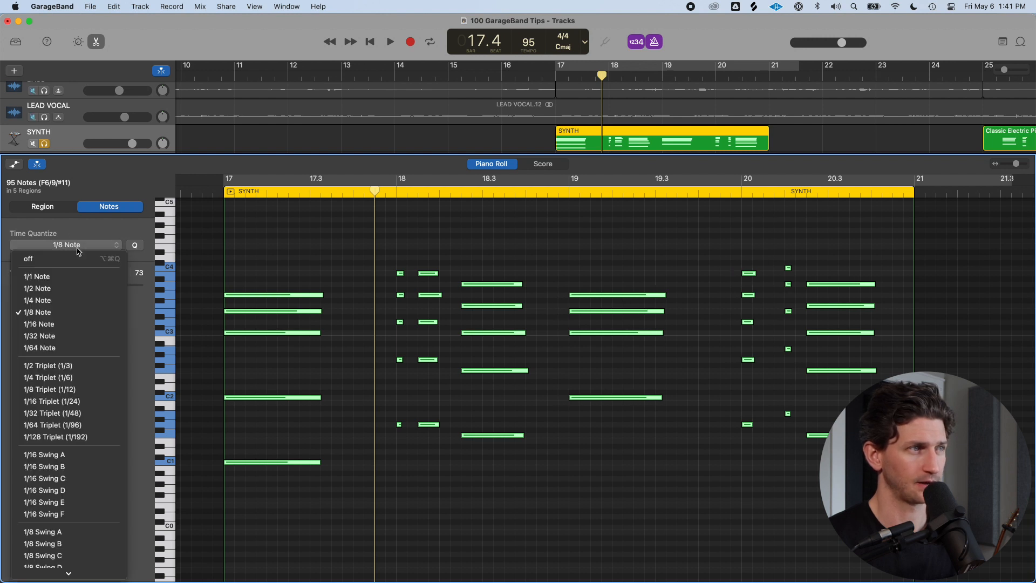
left_click(79, 300)
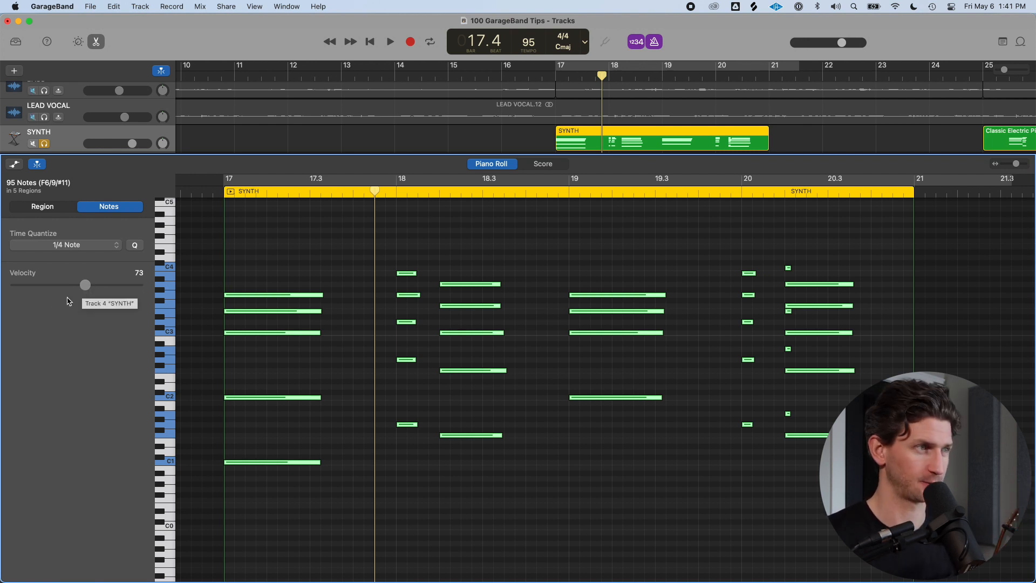
left_click(90, 247)
left_click(78, 317)
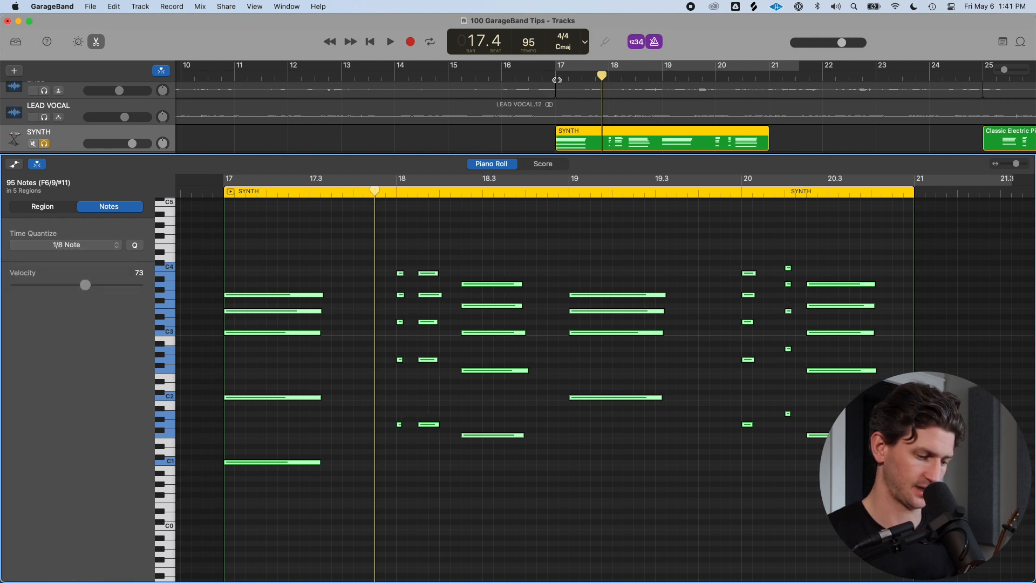
Play the quantized notes in a cycle and redraw the cycle over bars 17 to 21
key("c")
key("space")
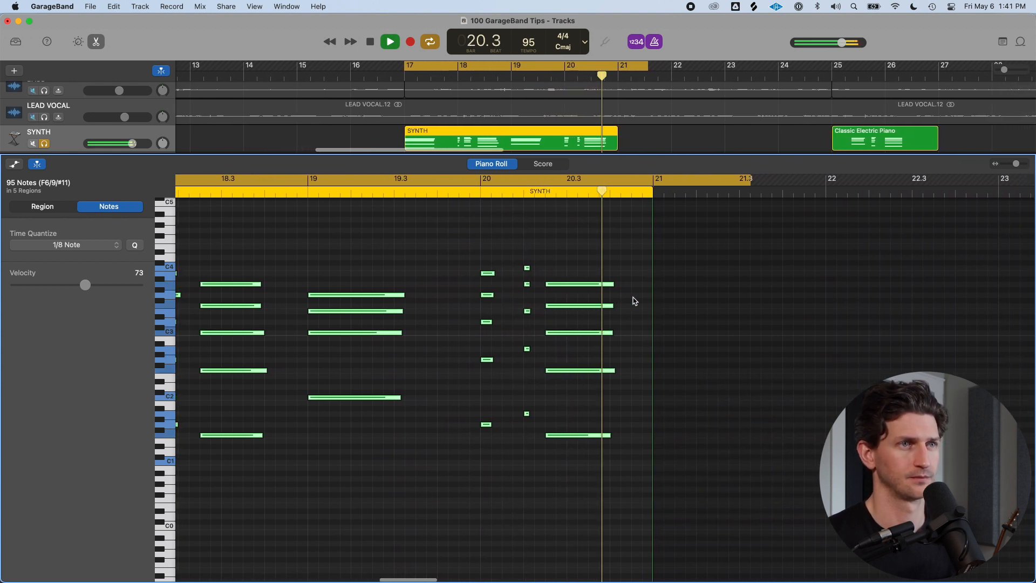
key("space")
key("c")
left_click_drag(399, 65, 605, 81)
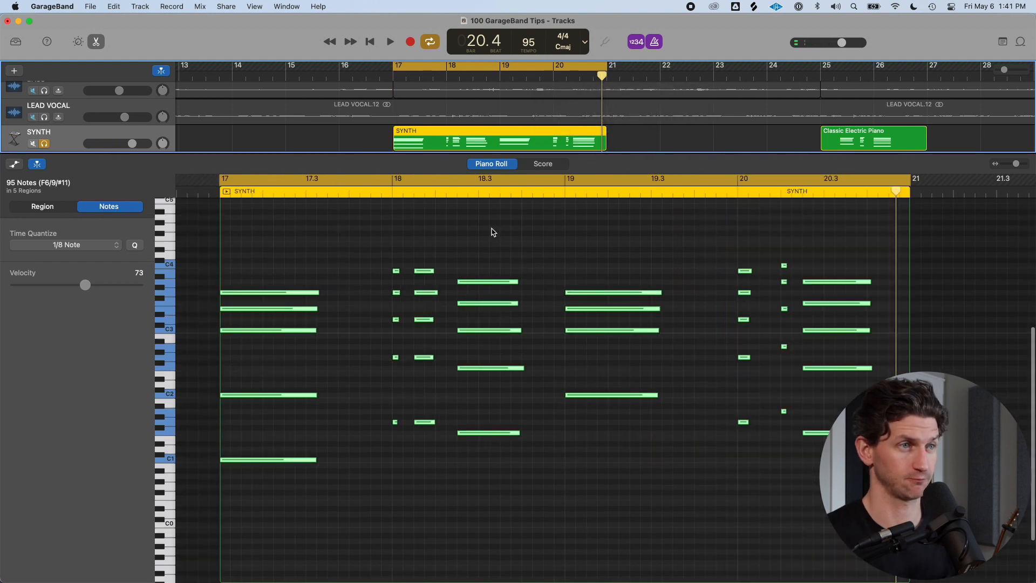
Quantize the selected notes to 1/1 Note and play the result
left_click(64, 245)
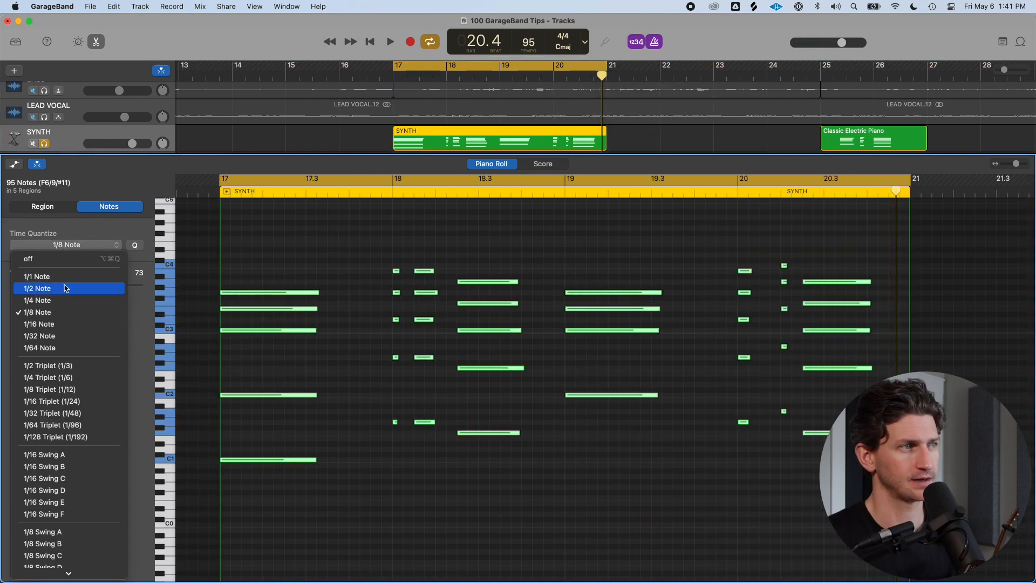
left_click(64, 277)
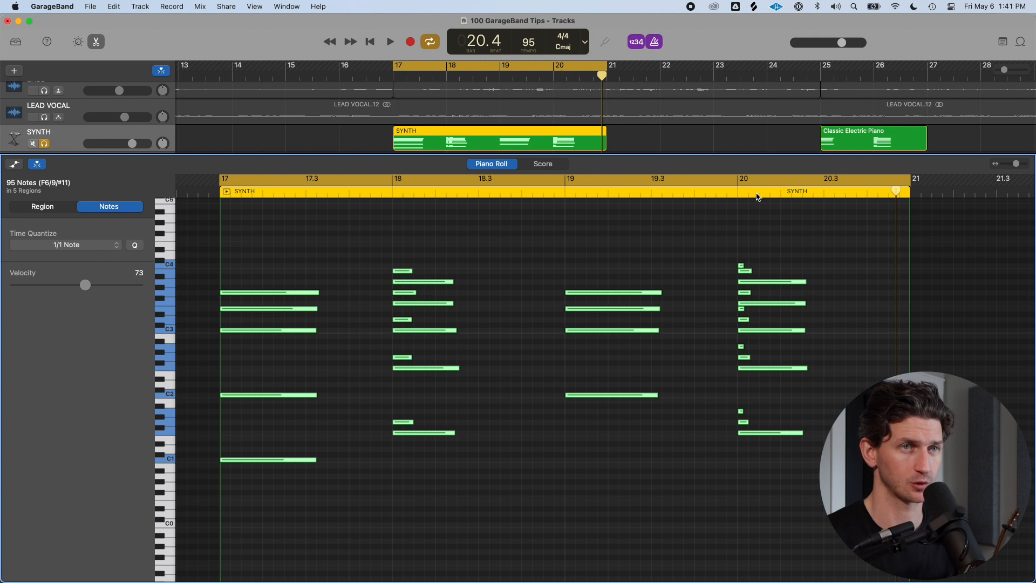
key("space")
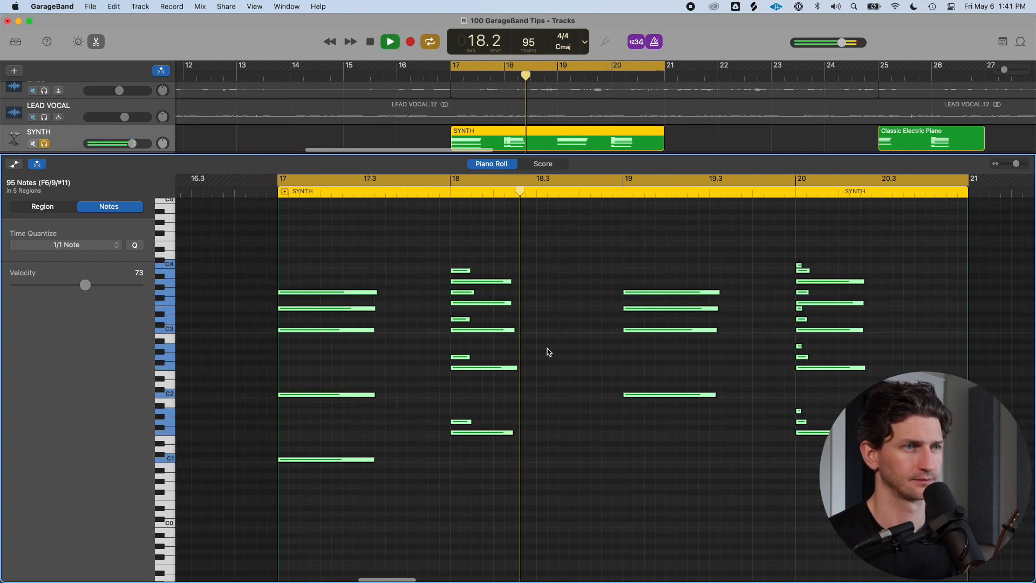
key("space")
Change the notes' quantize to a finer value and deselect all notes
left_click_drag(81, 245, 92, 287)
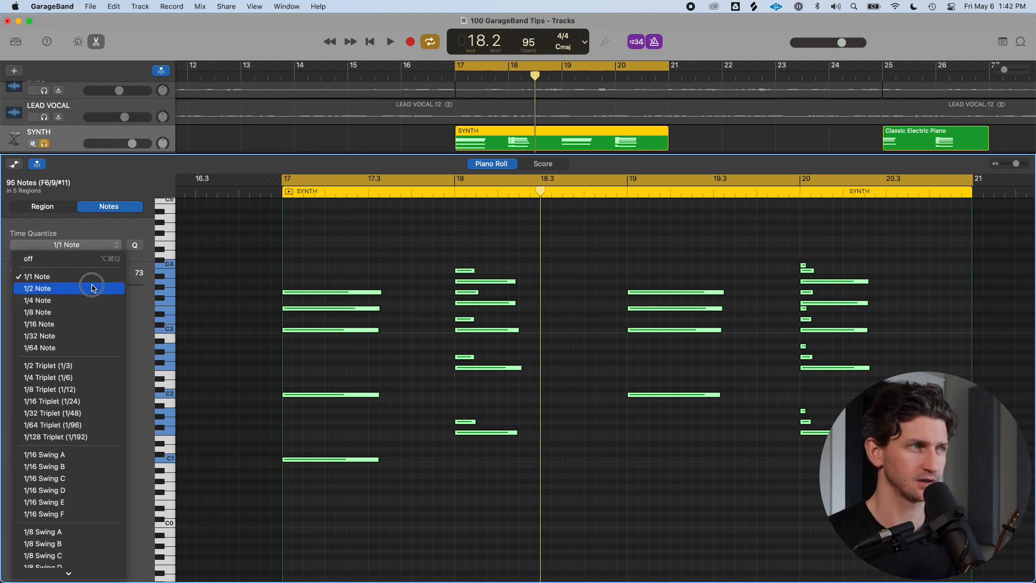
left_click_drag(92, 287, 82, 351)
left_click(527, 325)
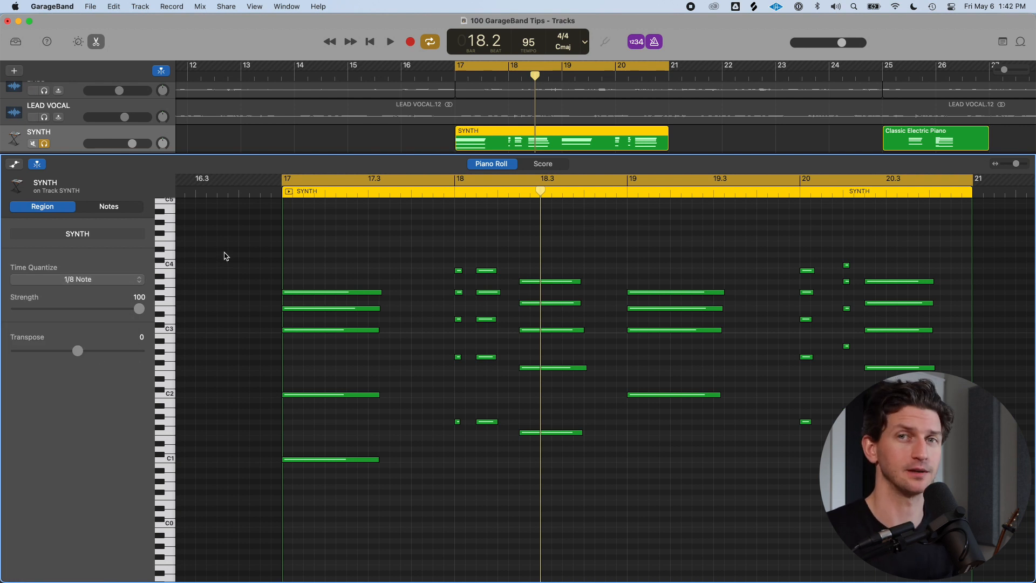
Close the Piano Roll editor and zoom the track area horizontally
key("e")
key("c")
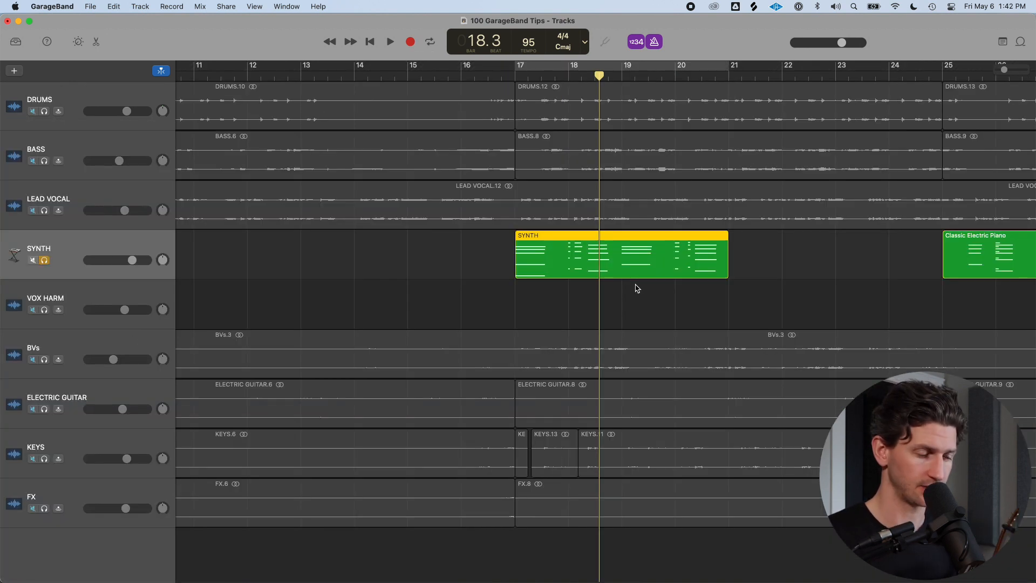
scroll(636, 289, "right", 5)
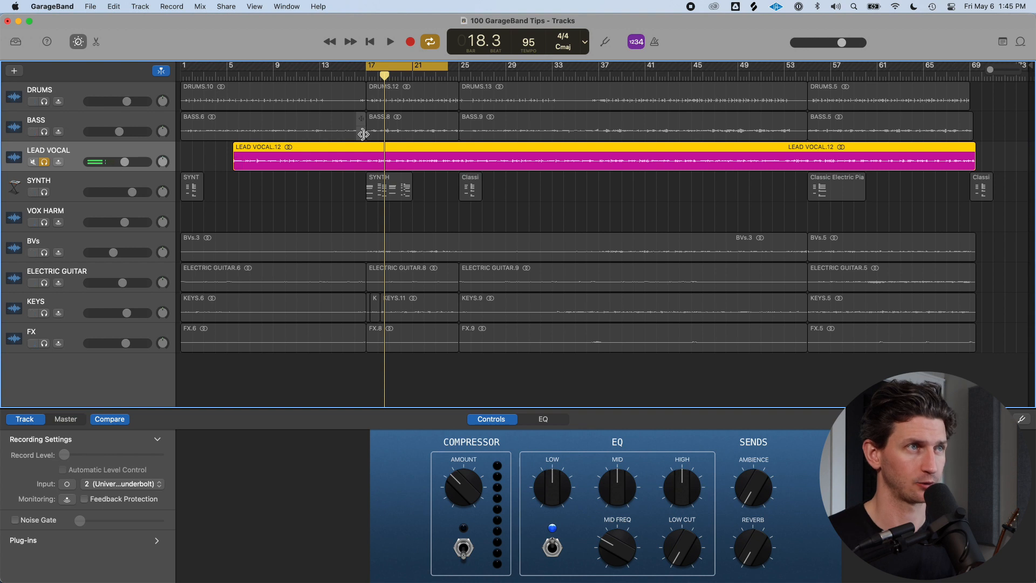
key("super+Right")
key("super+Right")
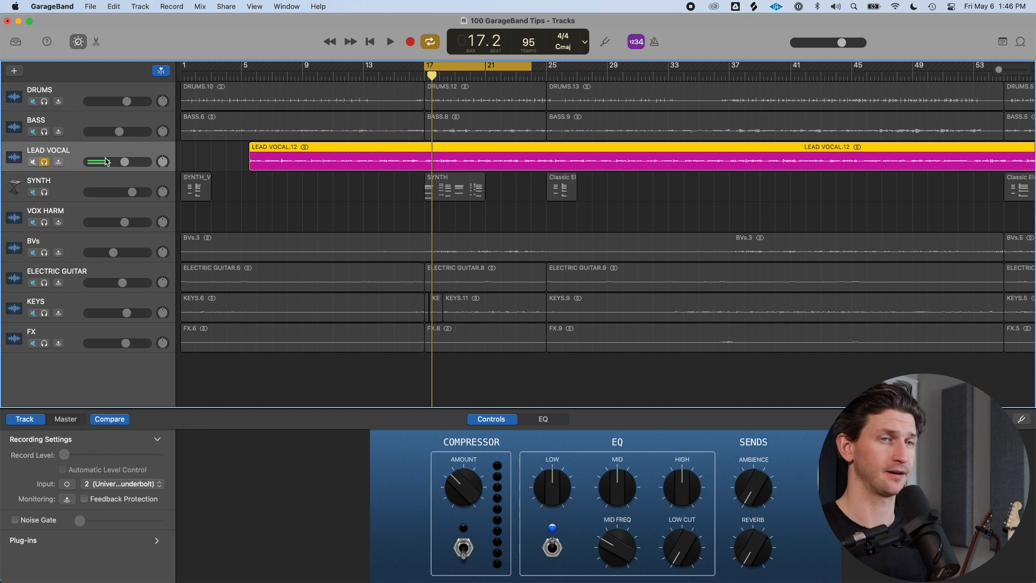
Unsolo the LEAD VOCAL track, mute the SYNTH track, and select LEAD VOCAL
left_click(33, 162)
left_click(44, 162)
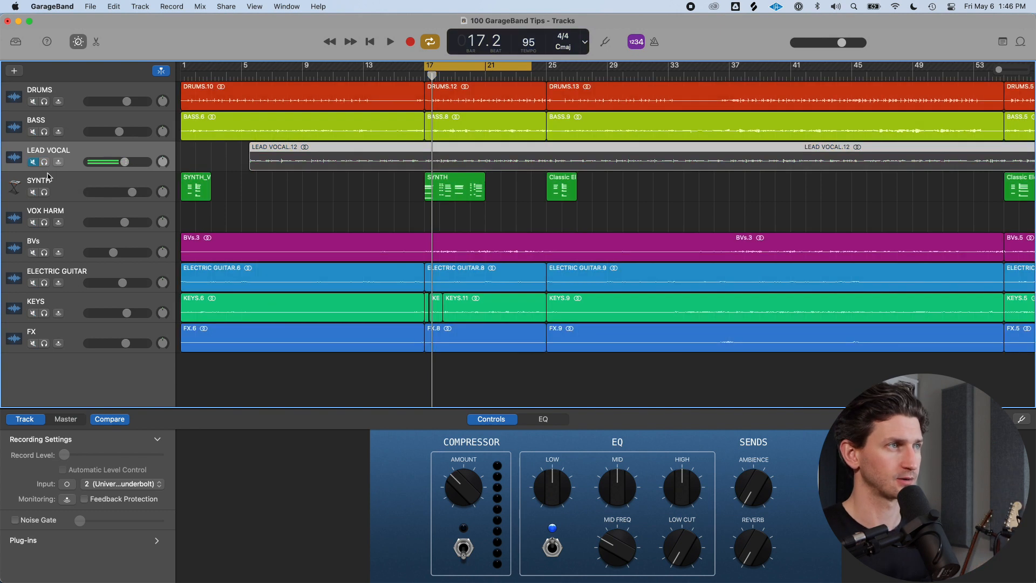
left_click(33, 192)
left_click(77, 183)
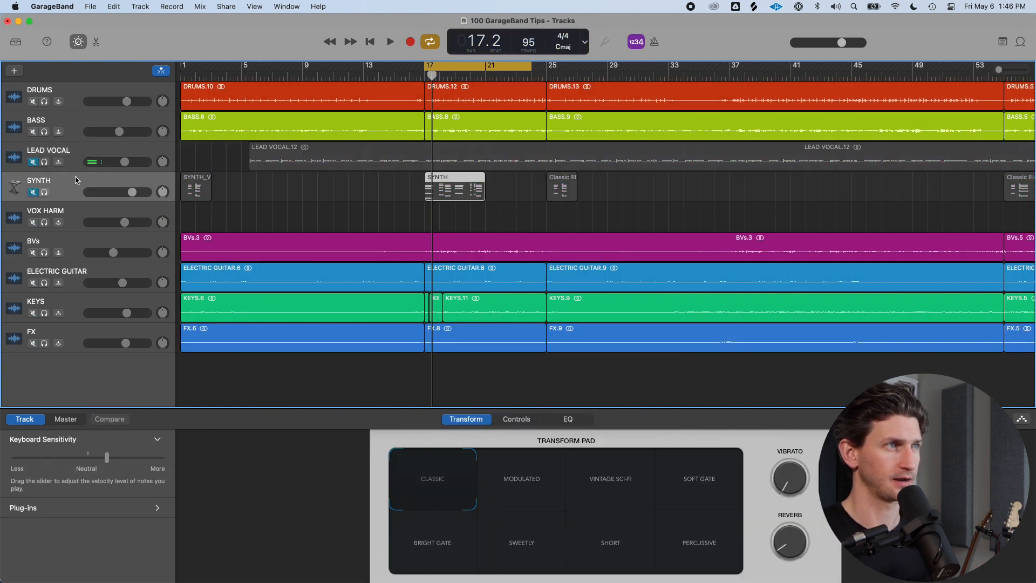
left_click(33, 162)
left_click(81, 152)
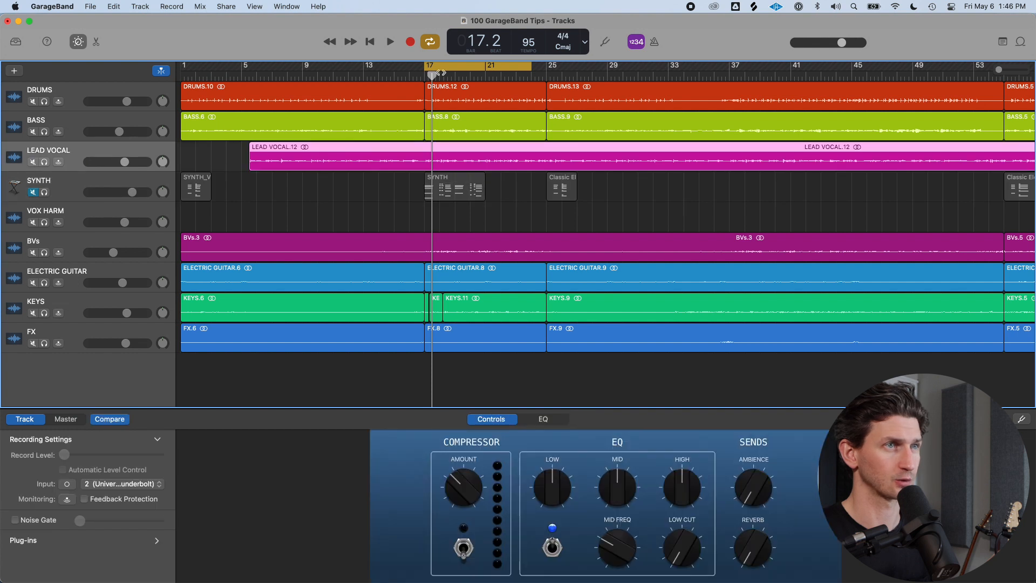
Record an additional take on the LEAD VOCAL track starting at bar 17
left_click(425, 74)
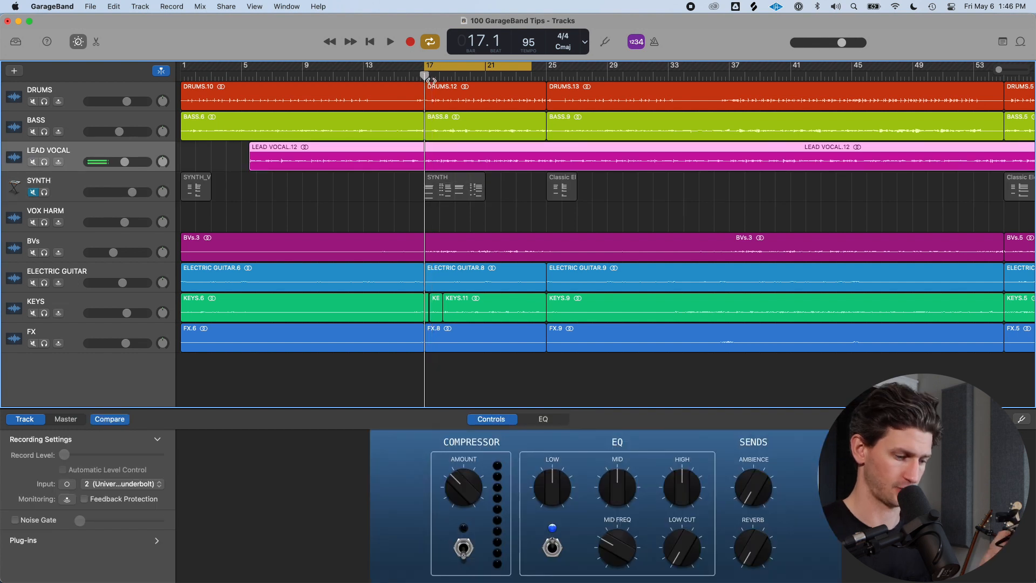
key("r")
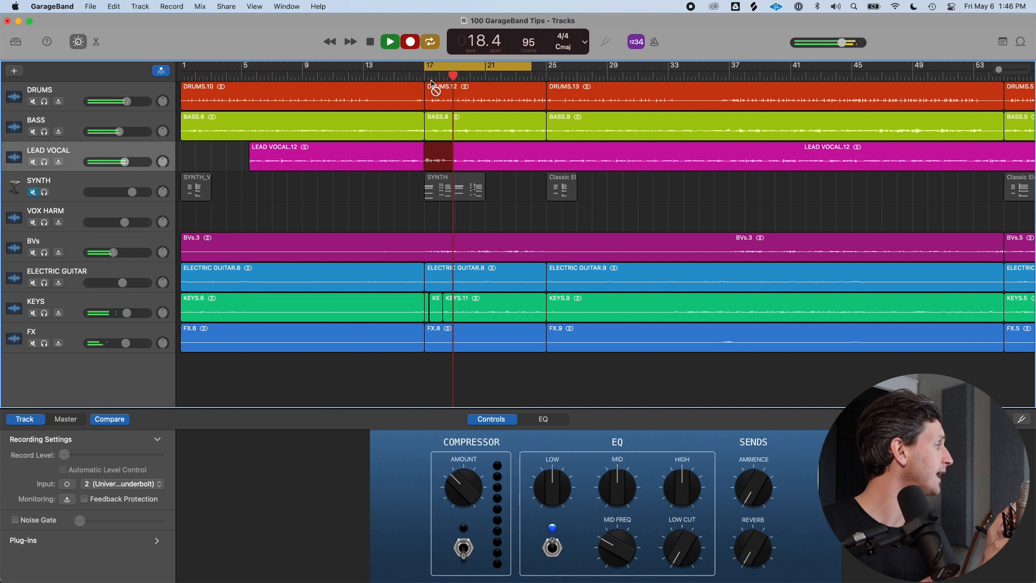
key("space")
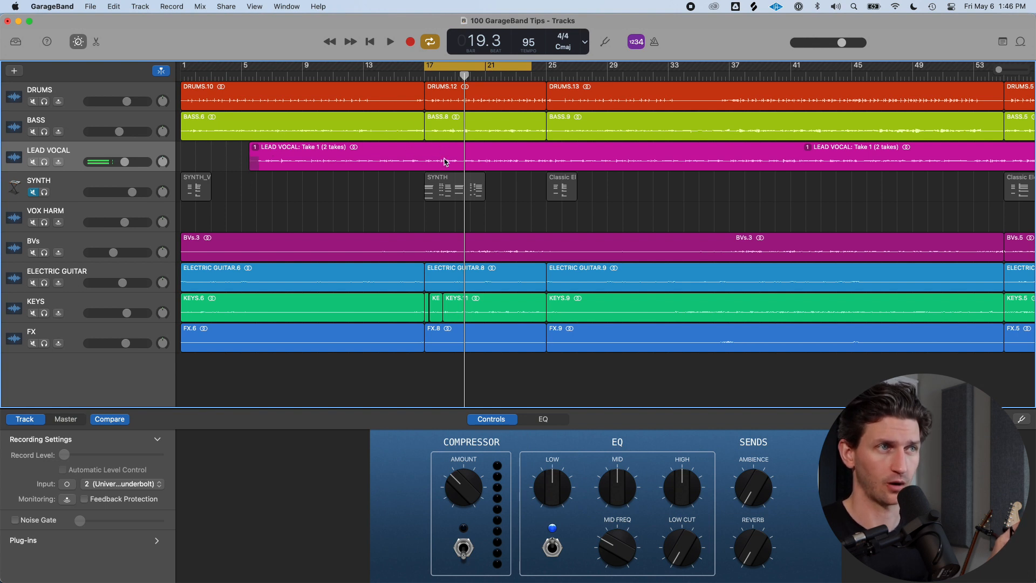
left_click(135, 152)
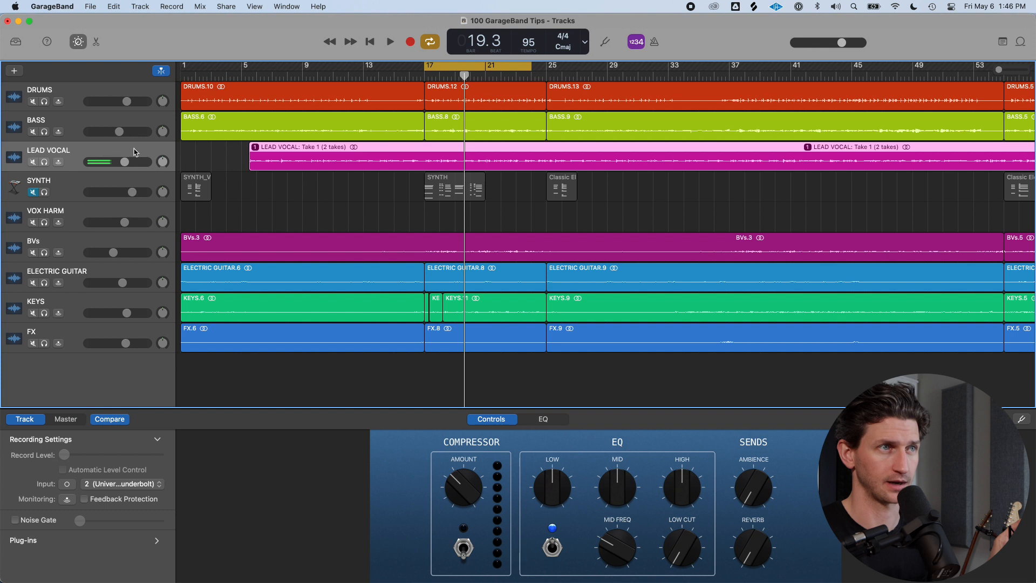
Record a third take on the LEAD VOCAL track, then choose Take 2 in its take folder
key("r")
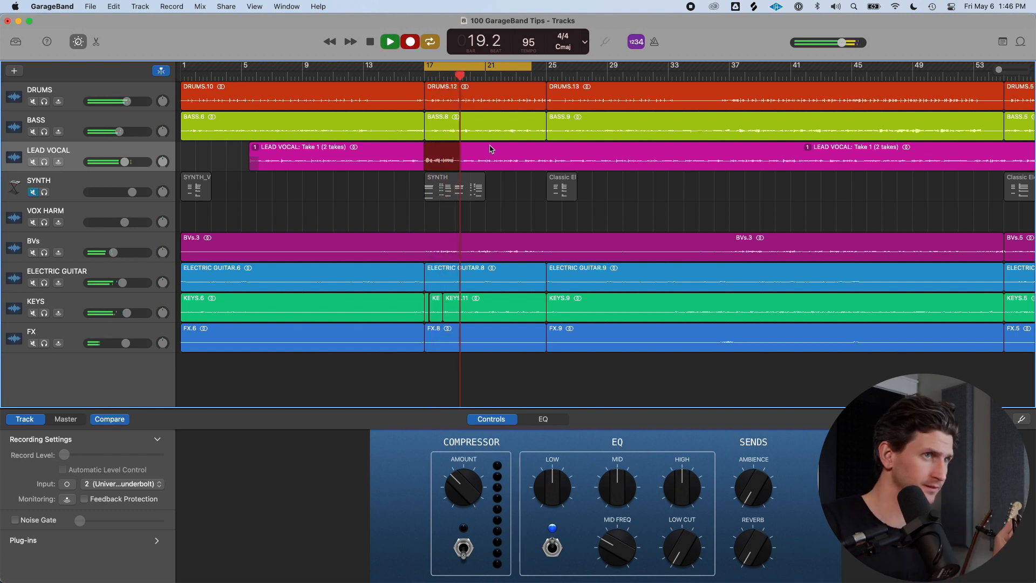
key("space")
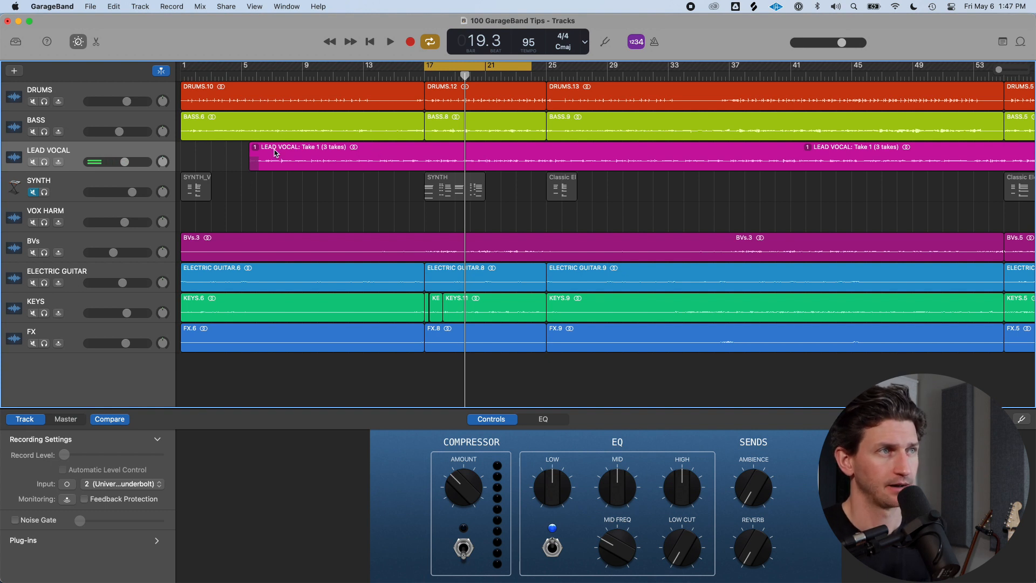
left_click(256, 149)
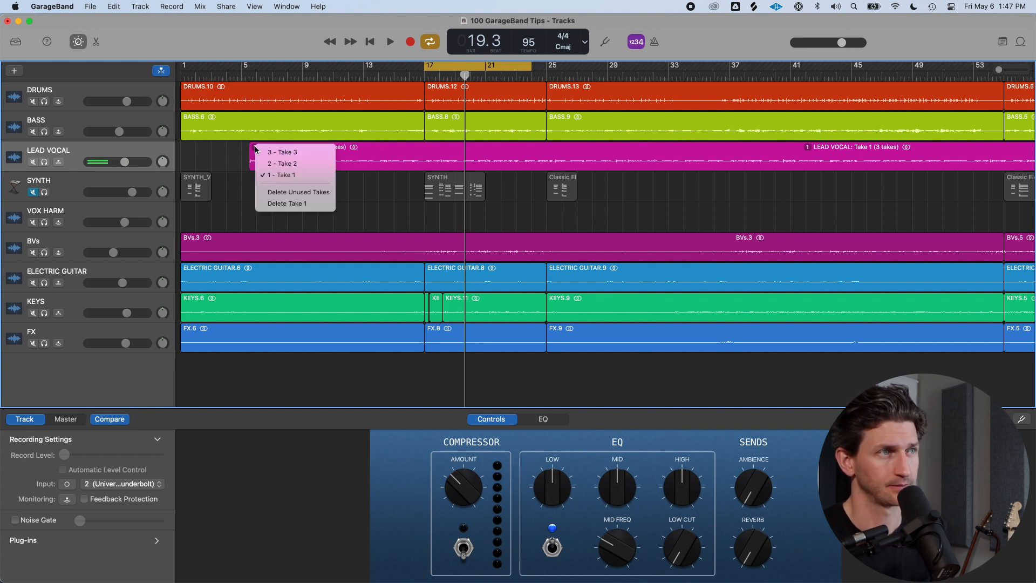
left_click(311, 163)
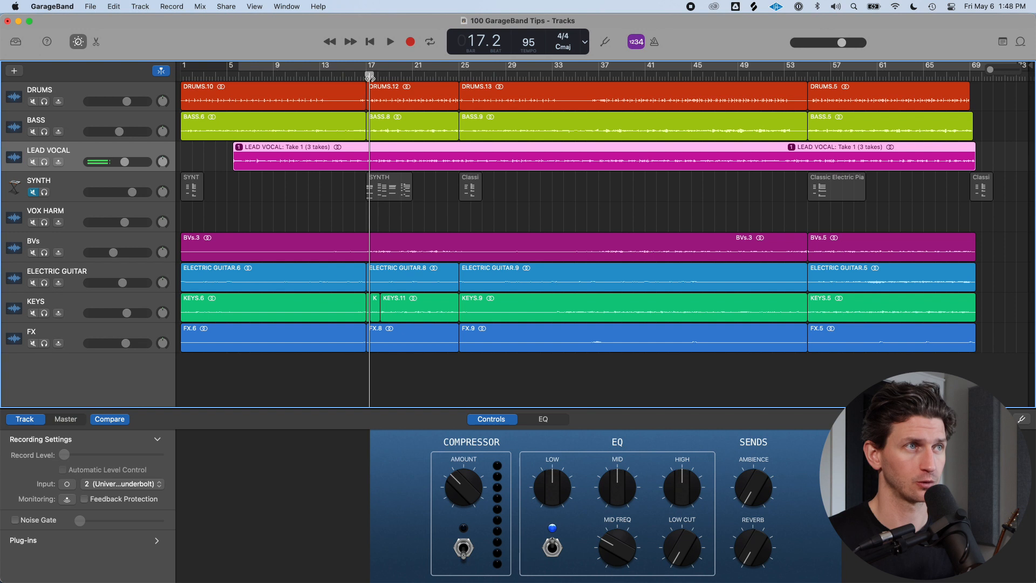
Zoom in, set a cycle area from bar 17 to 19, and split the LEAD VOCAL take region at bar 17
key("super+Right")
key("super+Right")
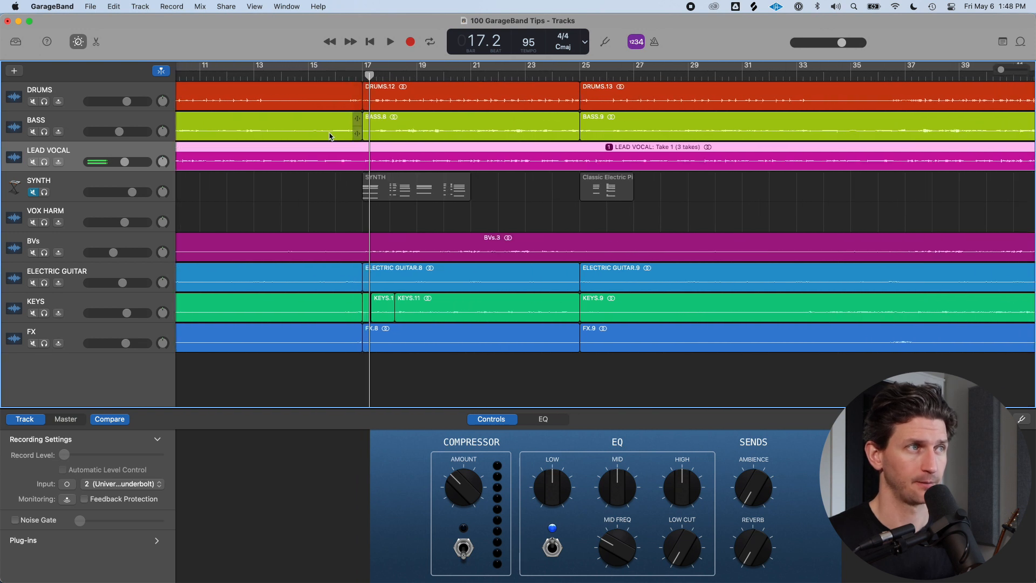
left_click(363, 75)
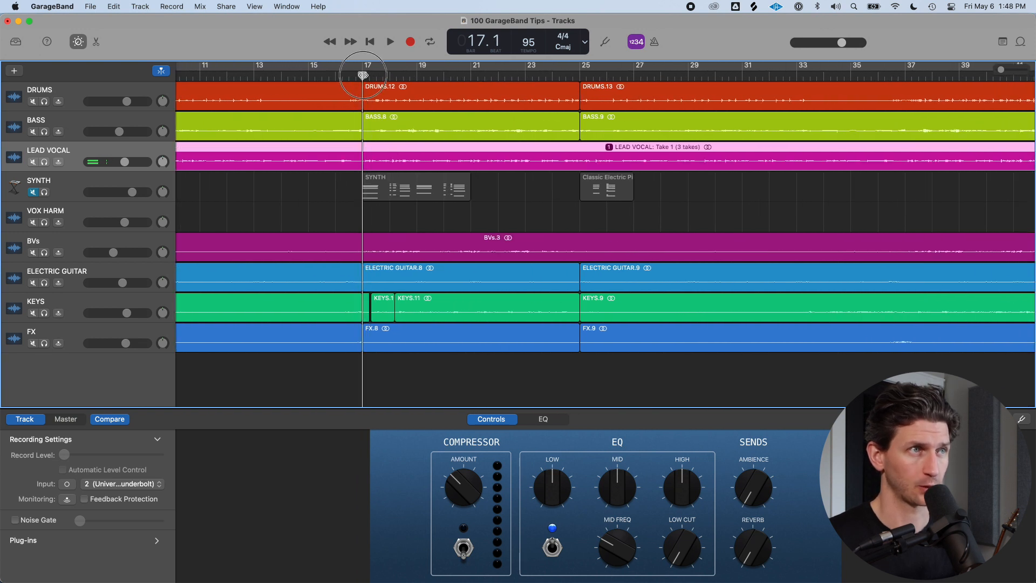
left_click_drag(362, 69, 432, 78)
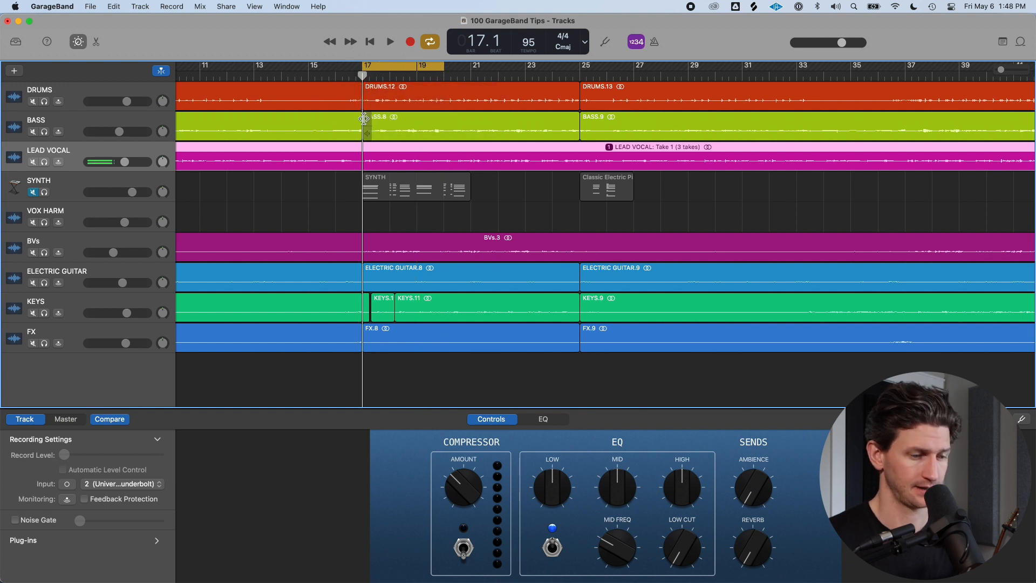
key("super+t")
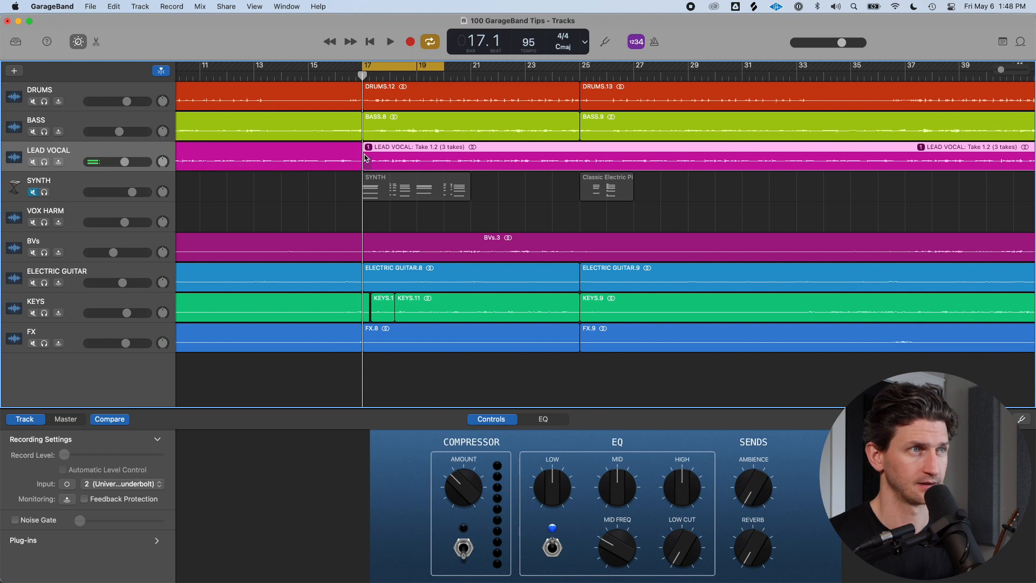
Turn cycling off and split the LEAD VOCAL region again at about 19.3
key("c")
left_click(447, 76)
left_click(425, 76)
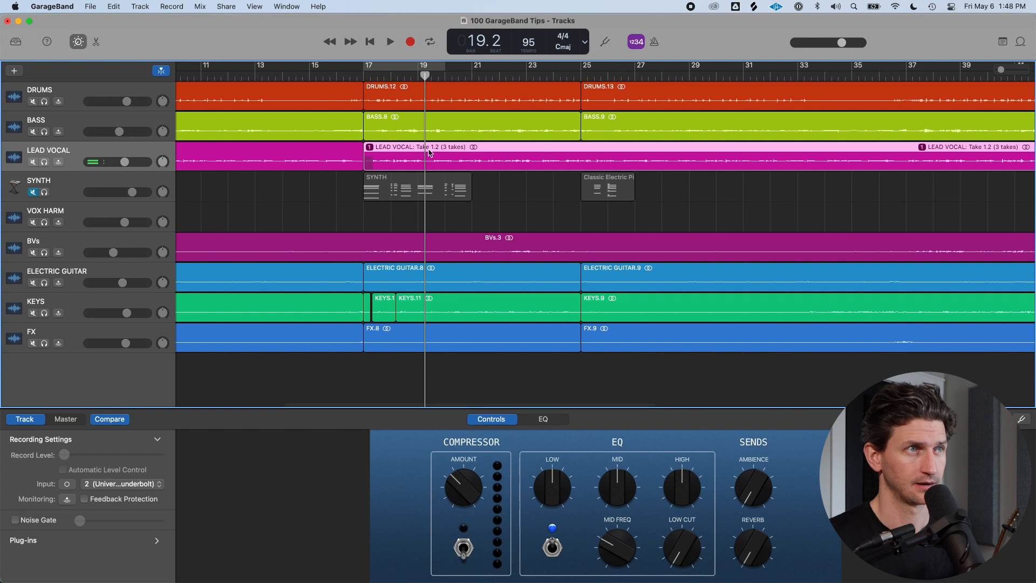
left_click(431, 76)
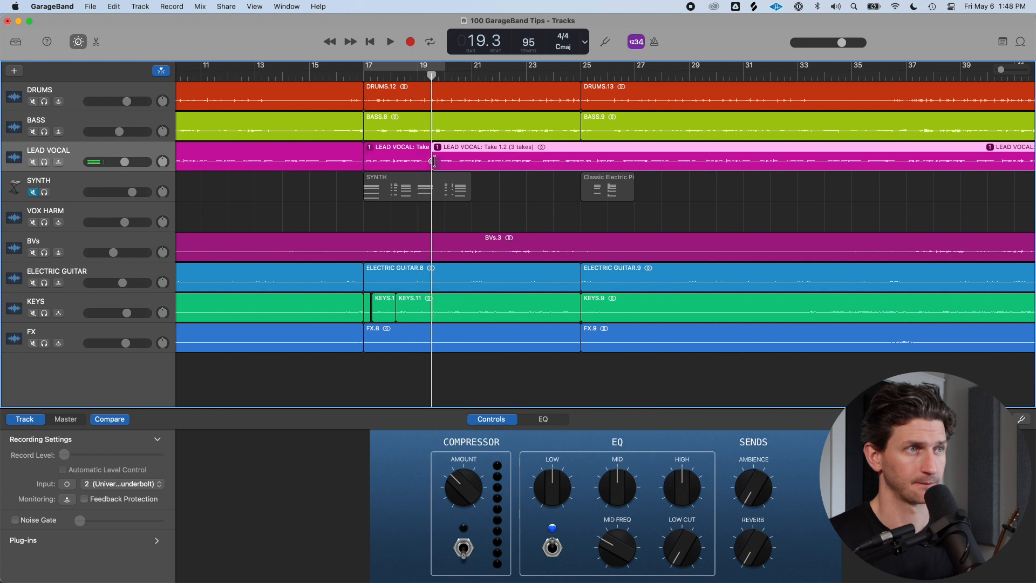
key("super+t")
Switch the LEAD VOCAL segment between bar 17 and 19.3 to Take 3
left_click(371, 155)
scroll(356, 155, "right", 1)
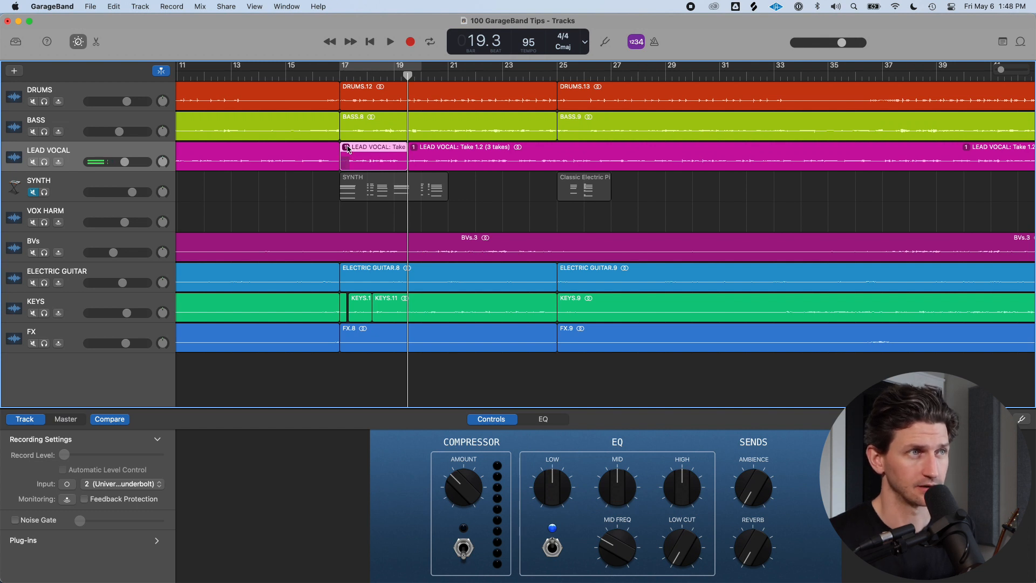
left_click(347, 148)
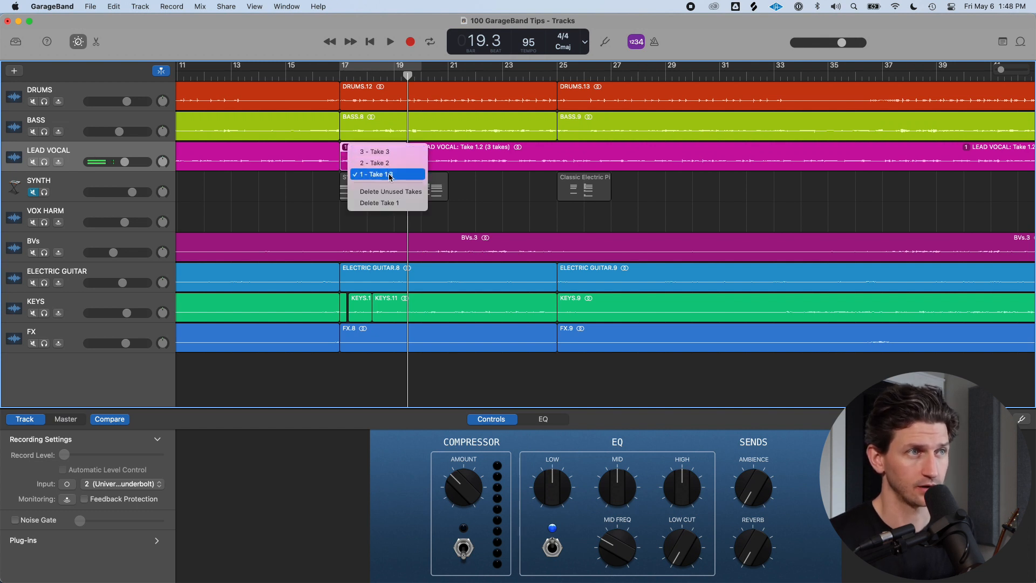
left_click(388, 151)
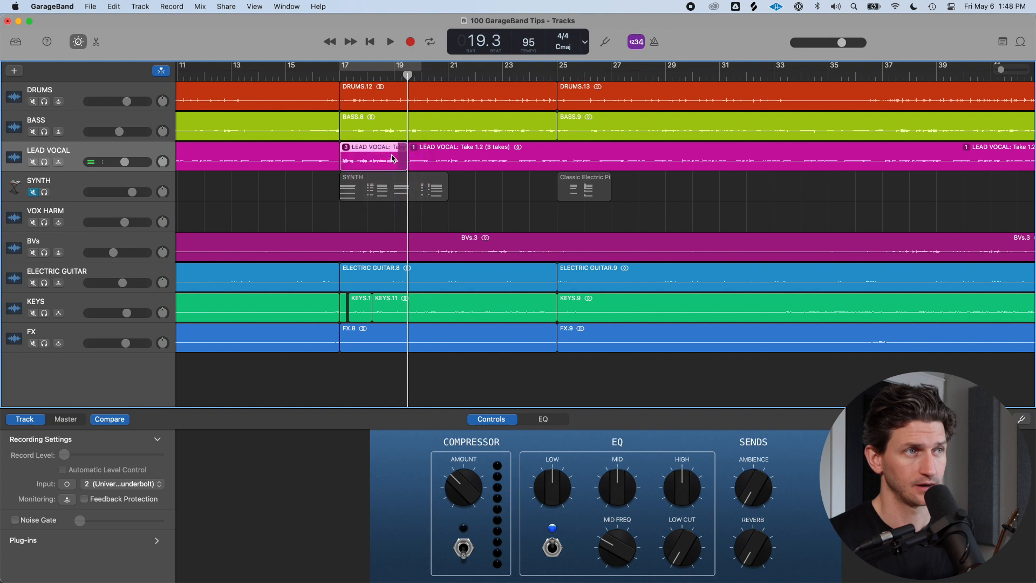
Zoom out and inspect the take folders of the LEAD VOCAL regions across the song
scroll(393, 158, "left", 3)
left_click(408, 147)
left_click(429, 156)
key("super+Left")
key("super+Left")
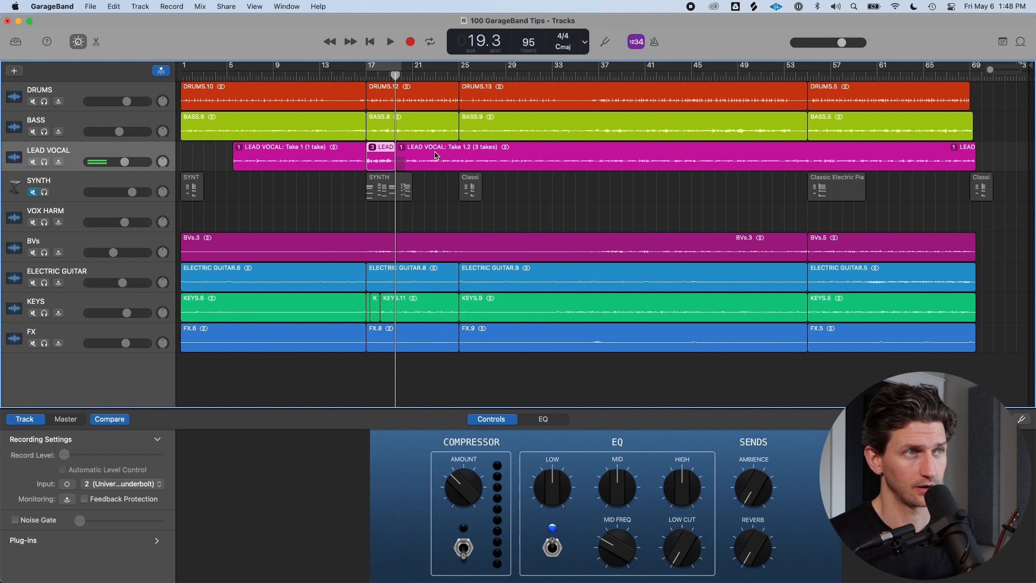
left_click(346, 153)
left_click(239, 149)
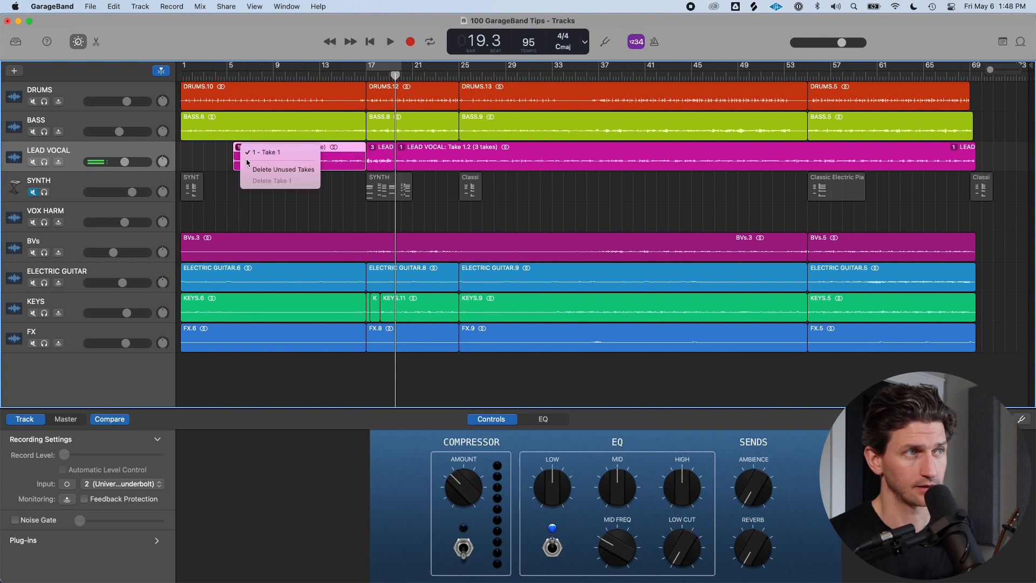
left_click(370, 155)
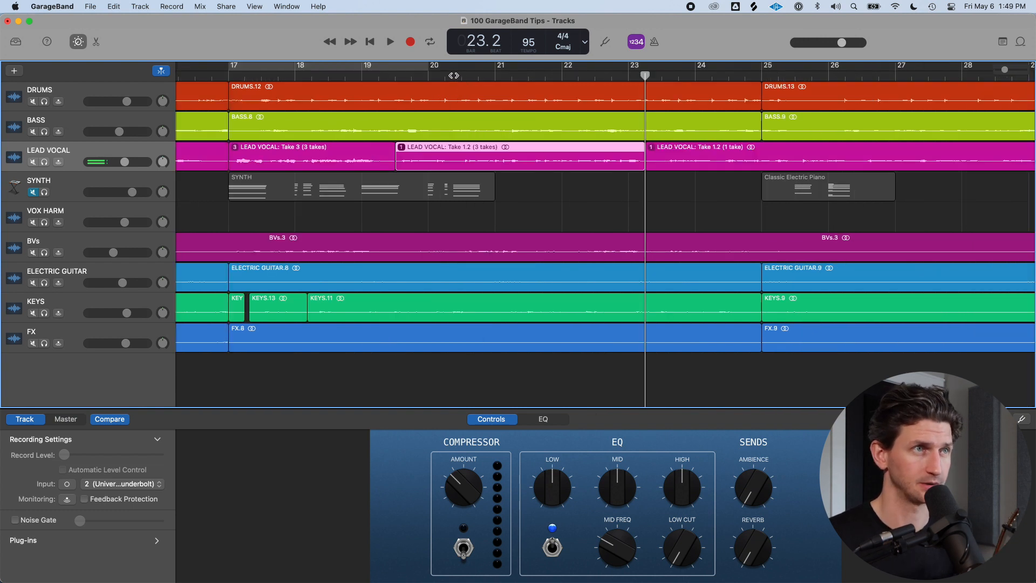
Zoom in closely and split the LEAD VOCAL region at 22.2
scroll(653, 91, "up", 5)
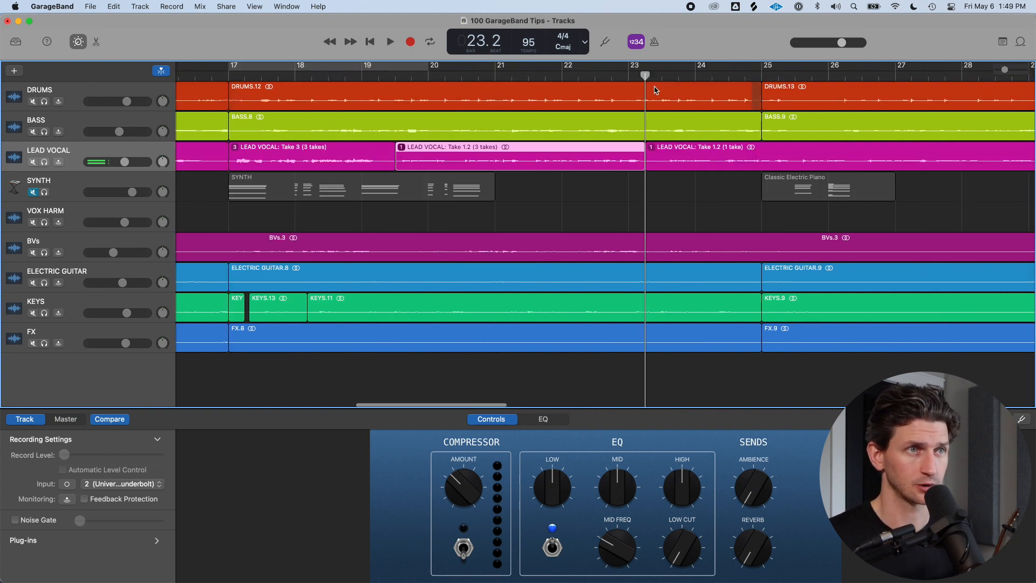
scroll(640, 91, "up", 2)
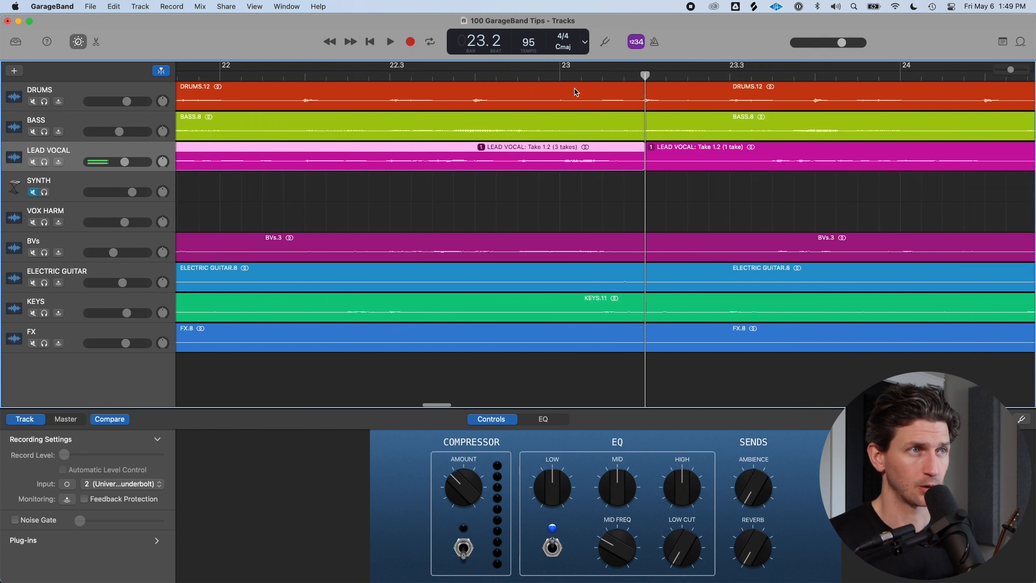
left_click(369, 76)
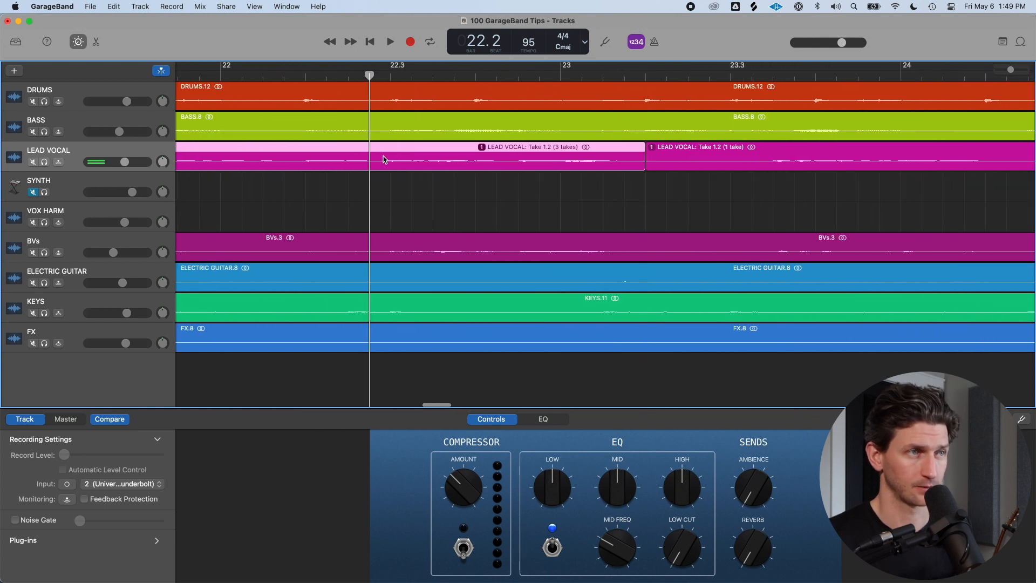
key("super+t")
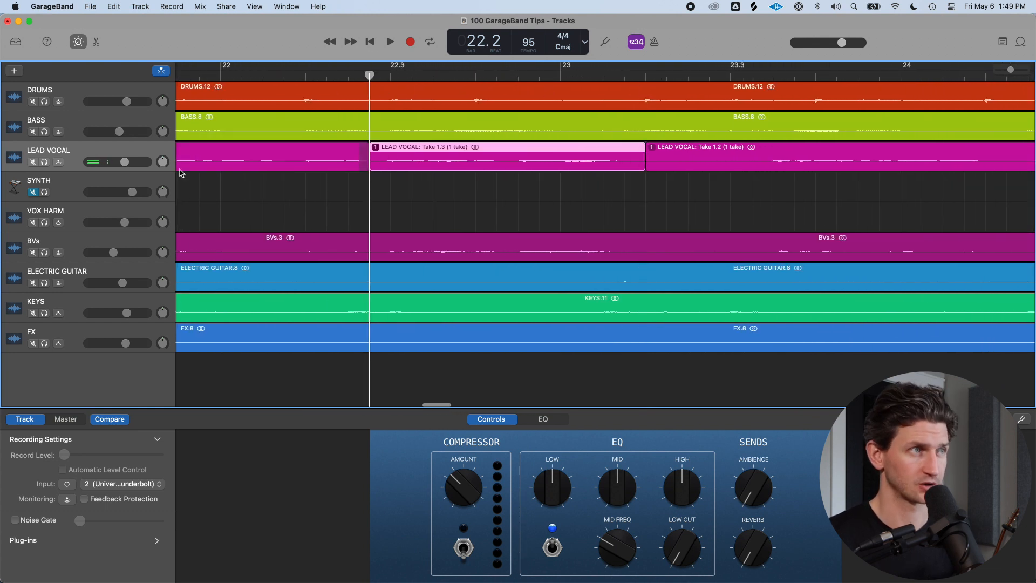
Solo the LEAD VOCAL track and play back the section around the 22.2 split
left_click(44, 162)
key("space")
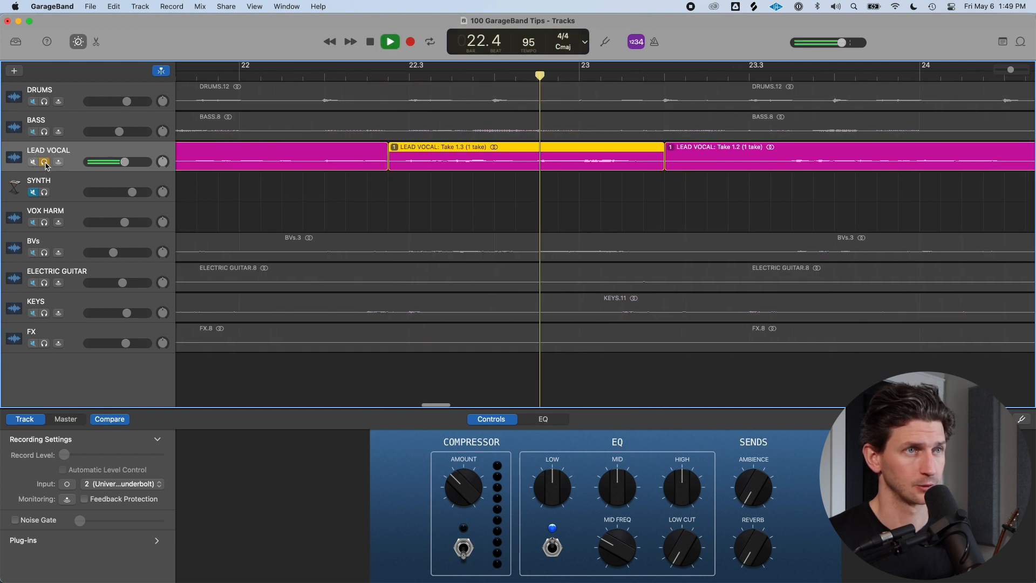
key("space")
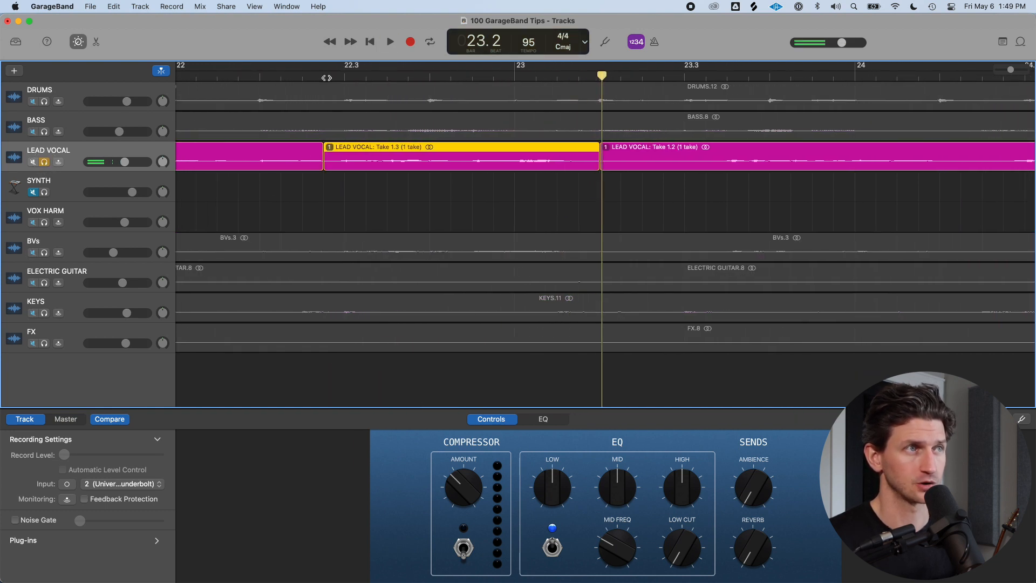
left_click(326, 77)
key("space")
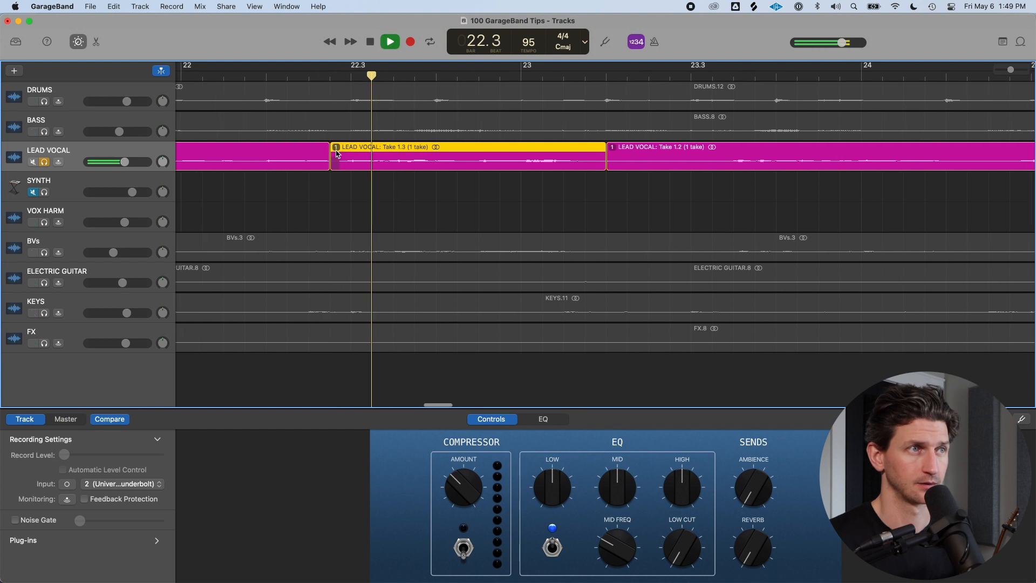
key("space")
left_click(327, 78)
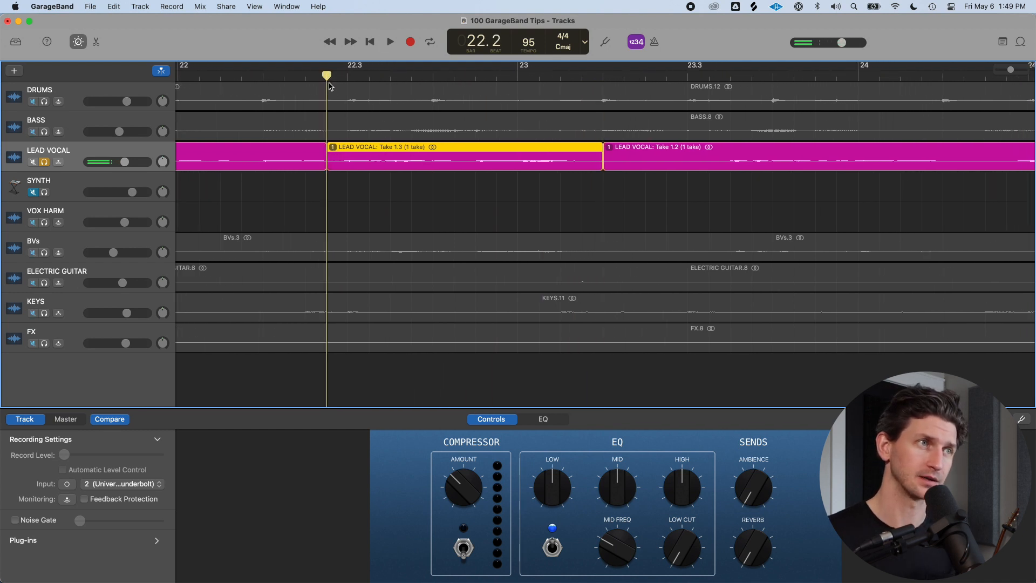
Inspect the take menu of the short LEAD VOCAL segment at bar 22
key("super+Left")
key("super+Left")
key("super+Left")
key("super+Left")
key("super+Left")
key("super+Left")
key("super+Left")
key("super+Left")
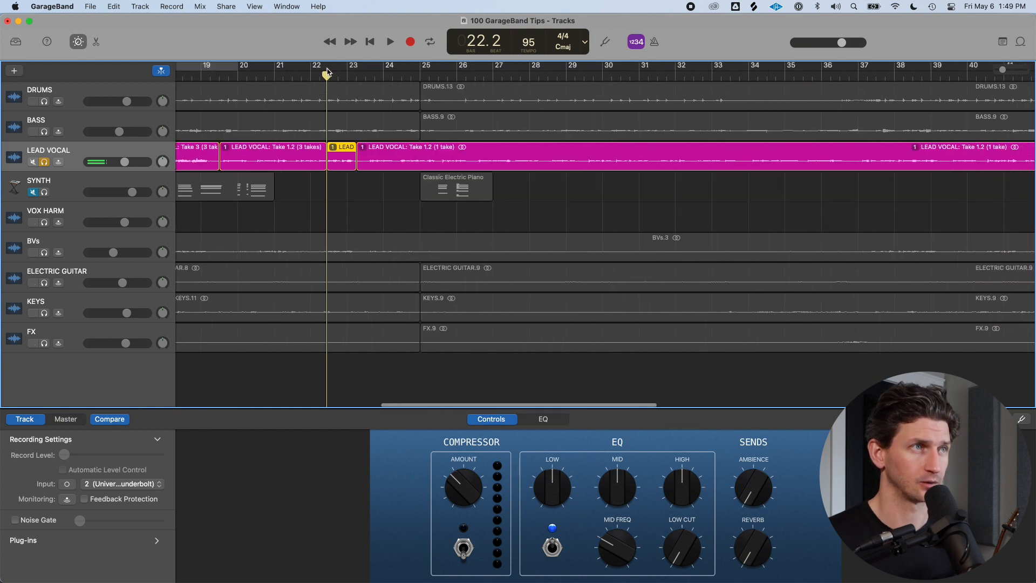
left_click_drag(327, 69, 381, 70)
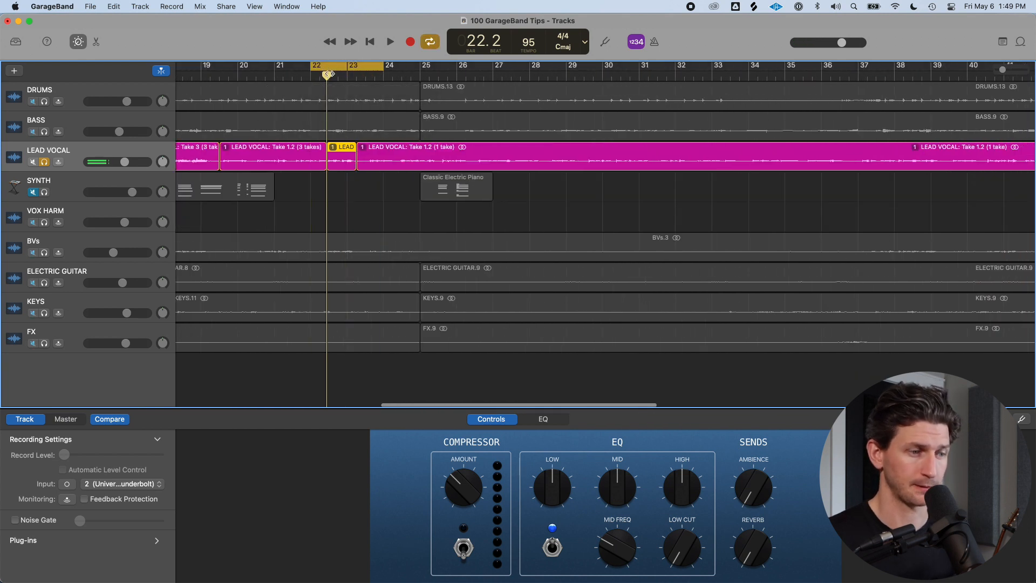
key("c")
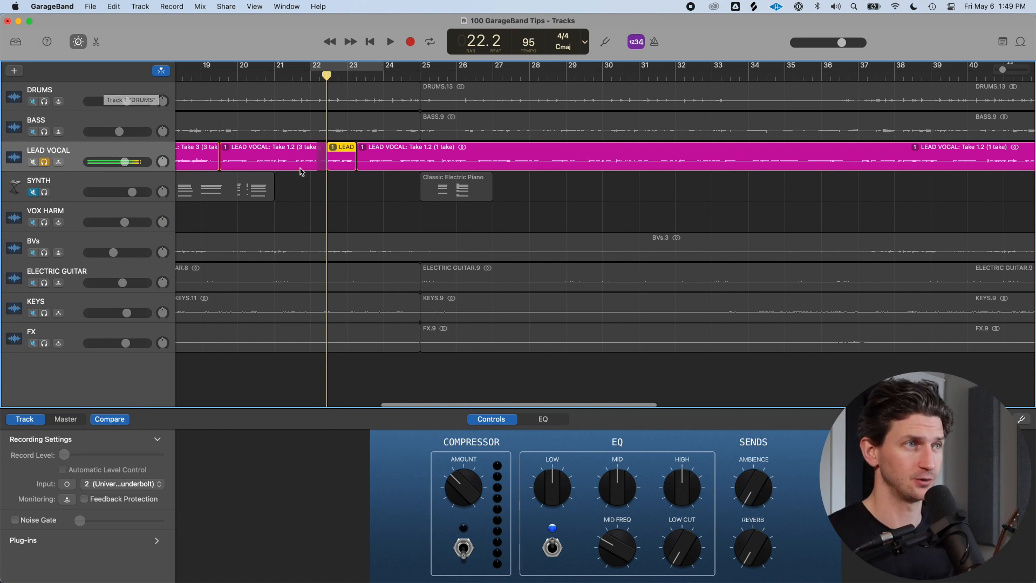
left_click(332, 147)
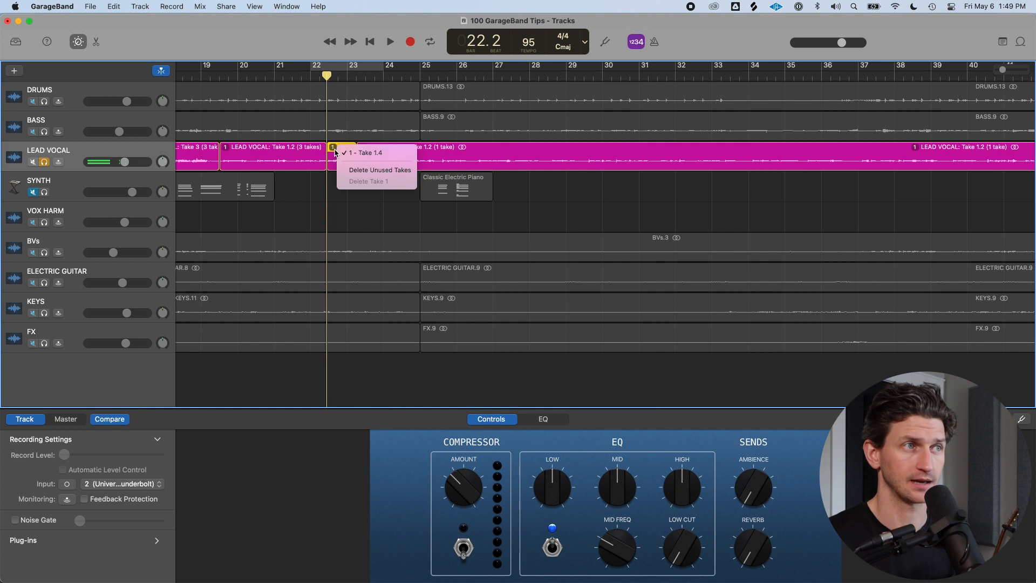
left_click(470, 225)
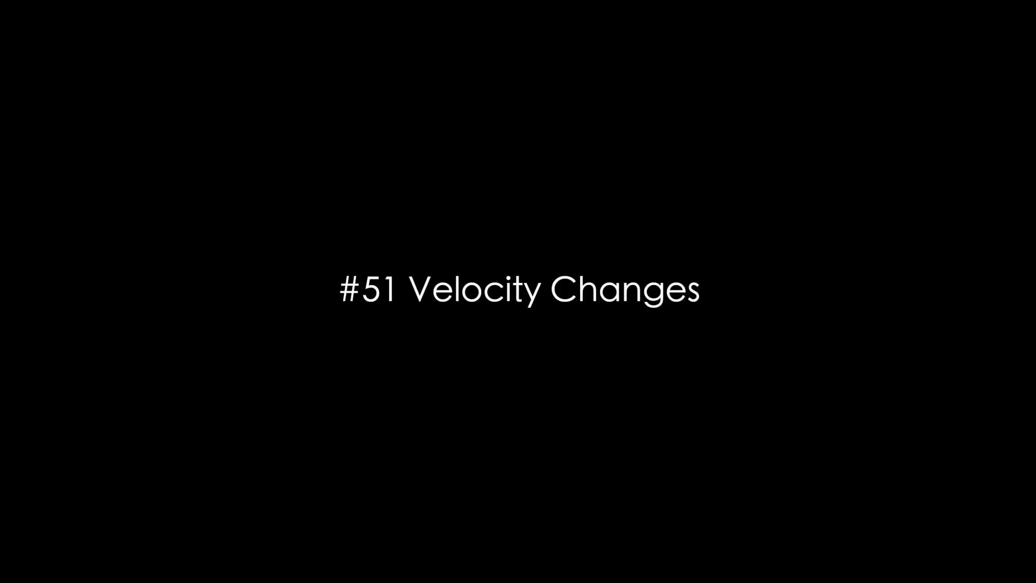
Select the SYNTH track and solo it
left_click(42, 197)
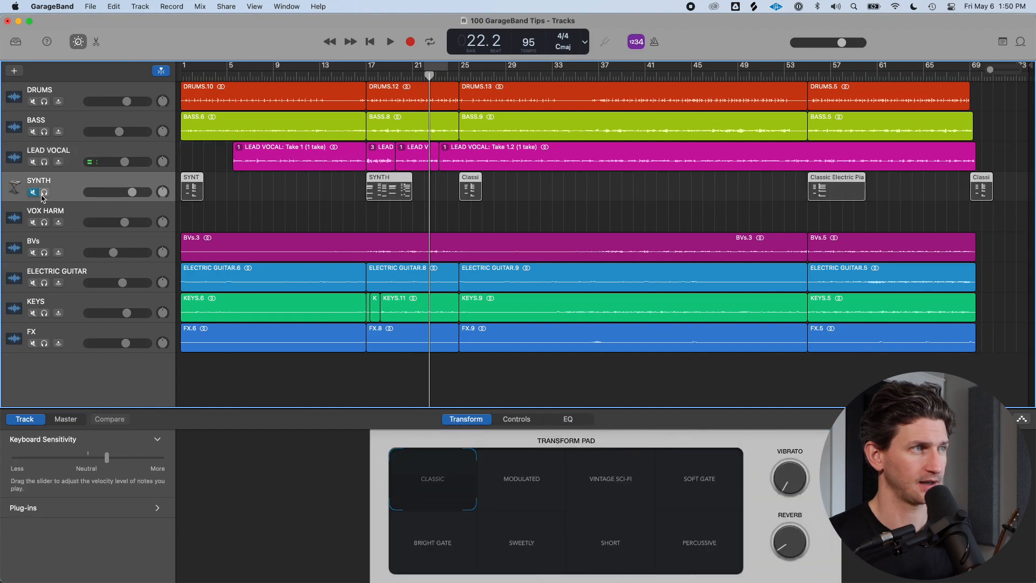
left_click(44, 194)
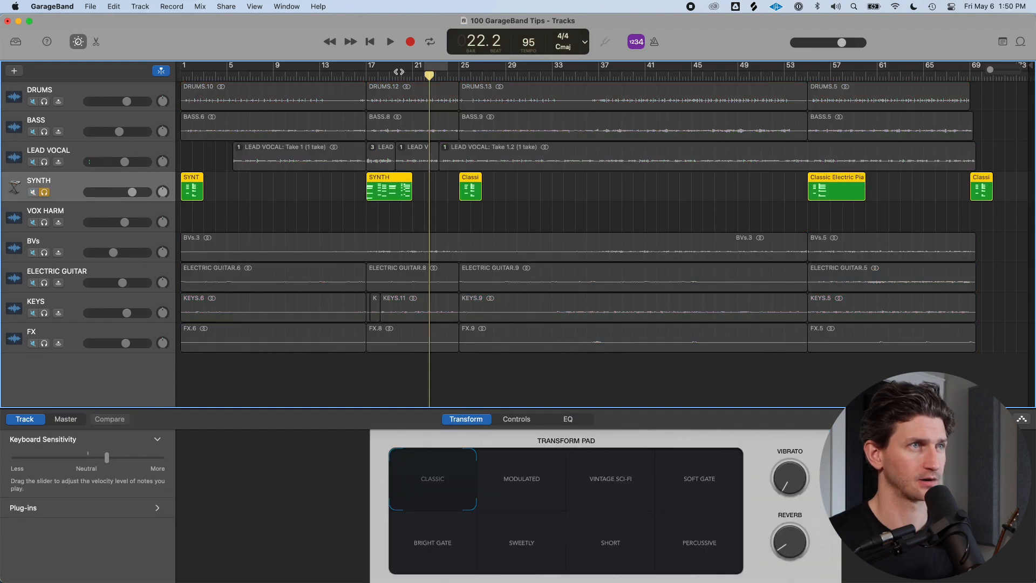
Move the playhead to bar 17, open the SYNTH region there in the Piano Roll, and turn on cycling
left_click(368, 76)
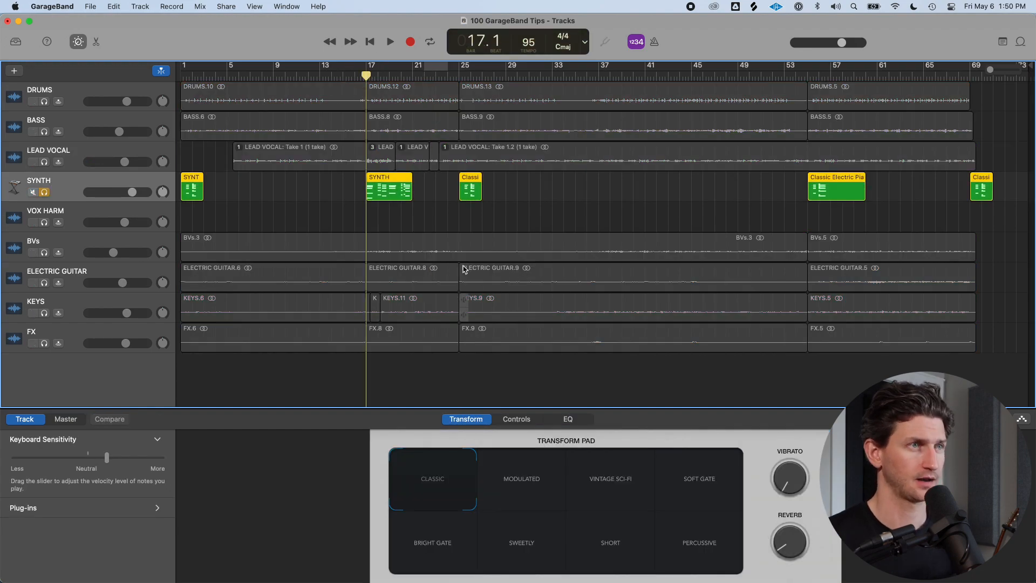
left_click(413, 203)
left_click(396, 192)
key("a")
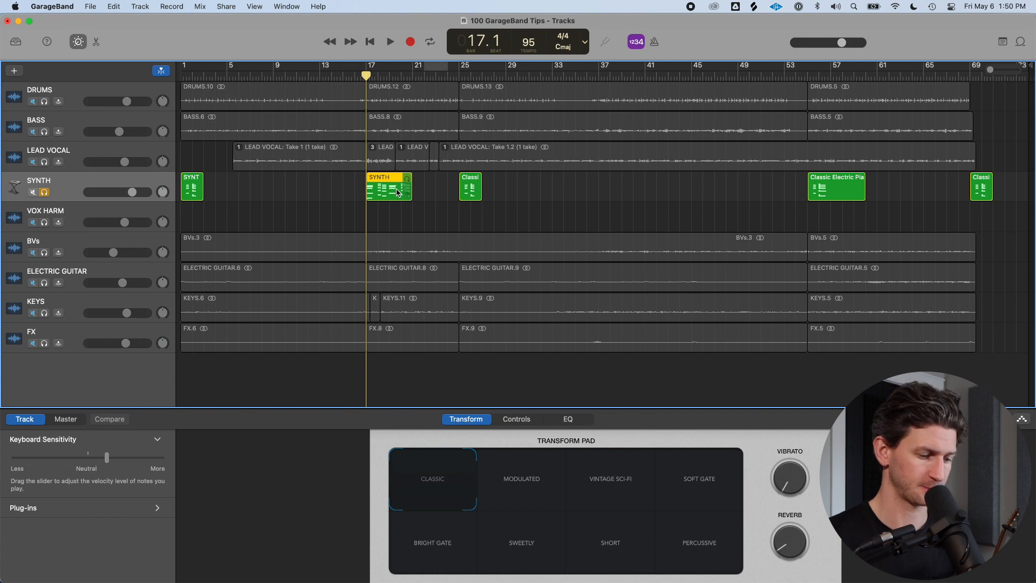
double_click(397, 192)
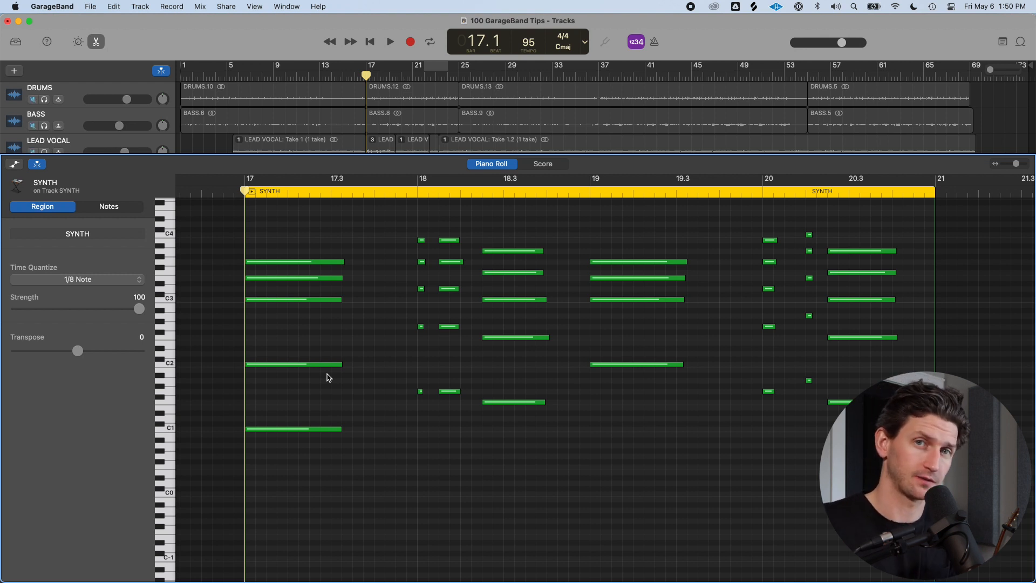
key("c")
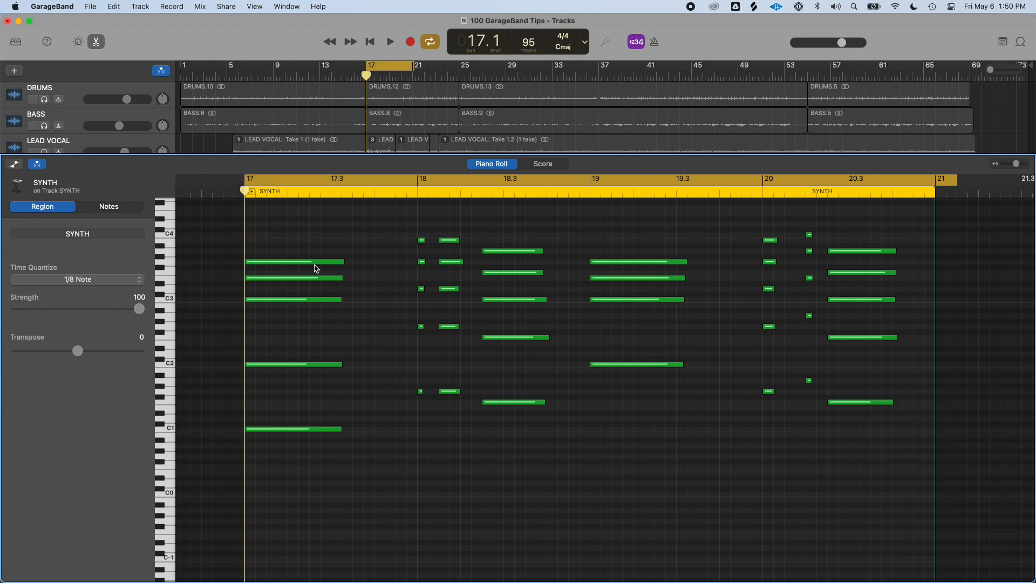
Select the whole chord at the start of bar 17 in the SYNTH region and nudge its velocity slightly
mouse_move(313, 265)
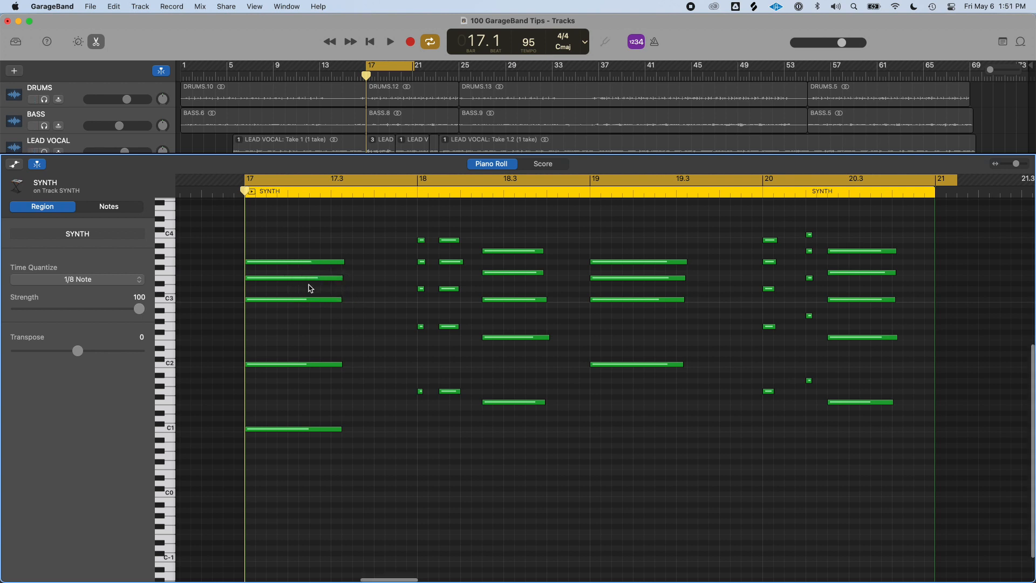
scroll(310, 281, "up", 5)
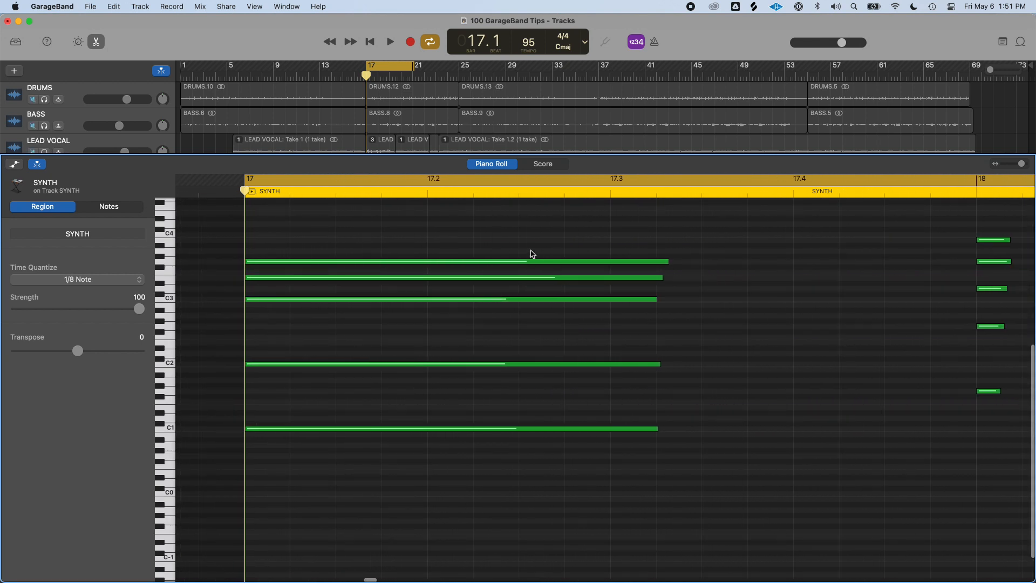
left_click(542, 265)
left_click(532, 244)
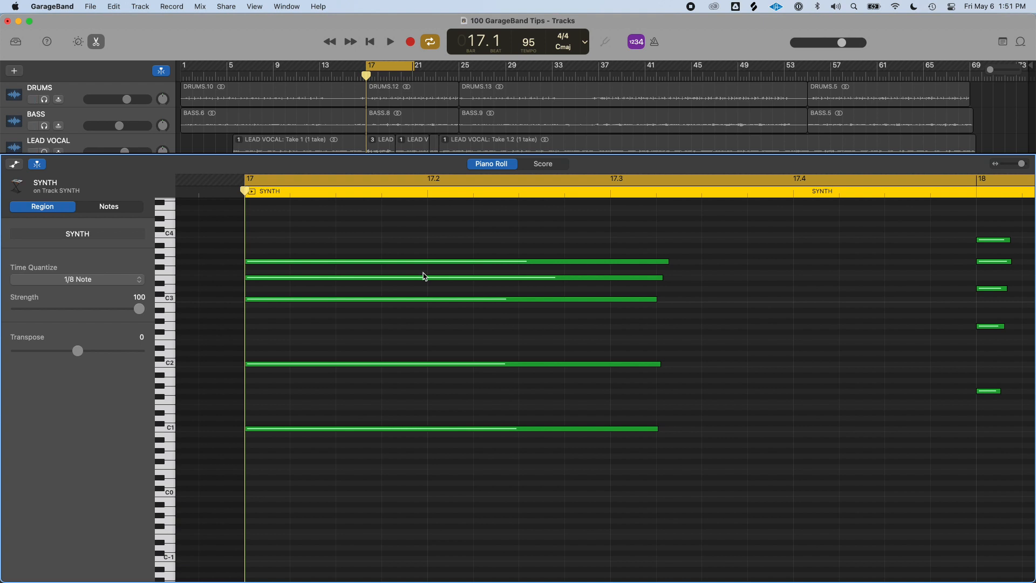
key("super+Left")
key("super+Left")
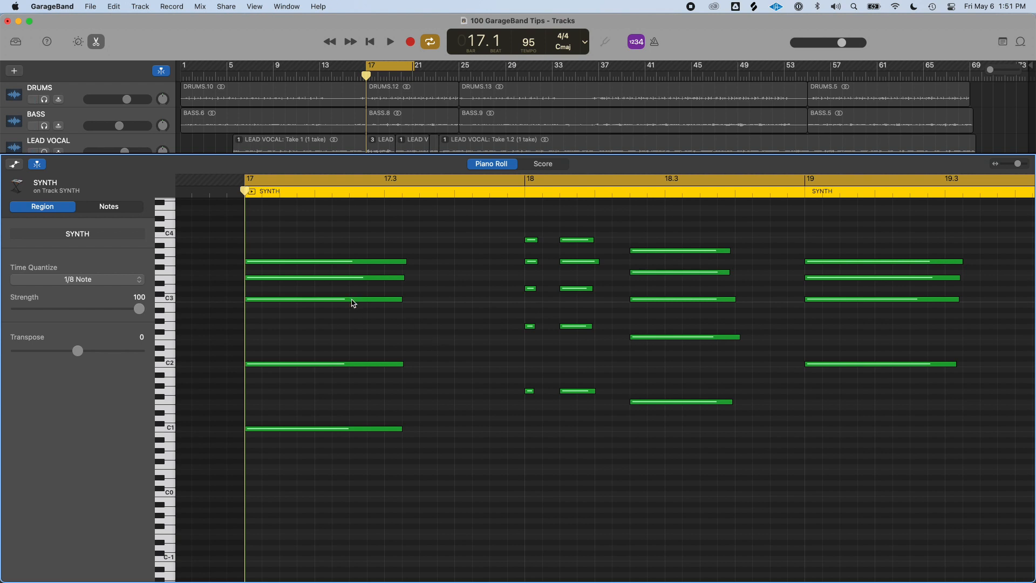
left_click(333, 231)
left_click_drag(332, 231, 331, 483)
mouse_move(92, 285)
left_mouse_down()
mouse_move(121, 287)
mouse_move(46, 292)
mouse_move(94, 292)
left_mouse_up()
left_click(356, 338)
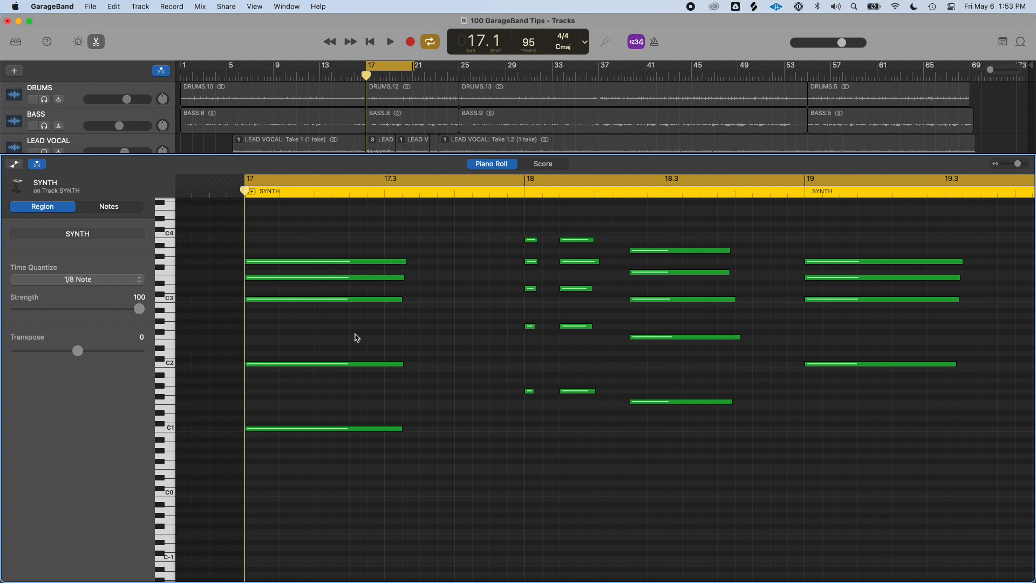
Raise the chord's top note to velocity 113 and lower the velocity of its bottom C1 note
left_click(342, 266)
left_click_drag(101, 288, 124, 289)
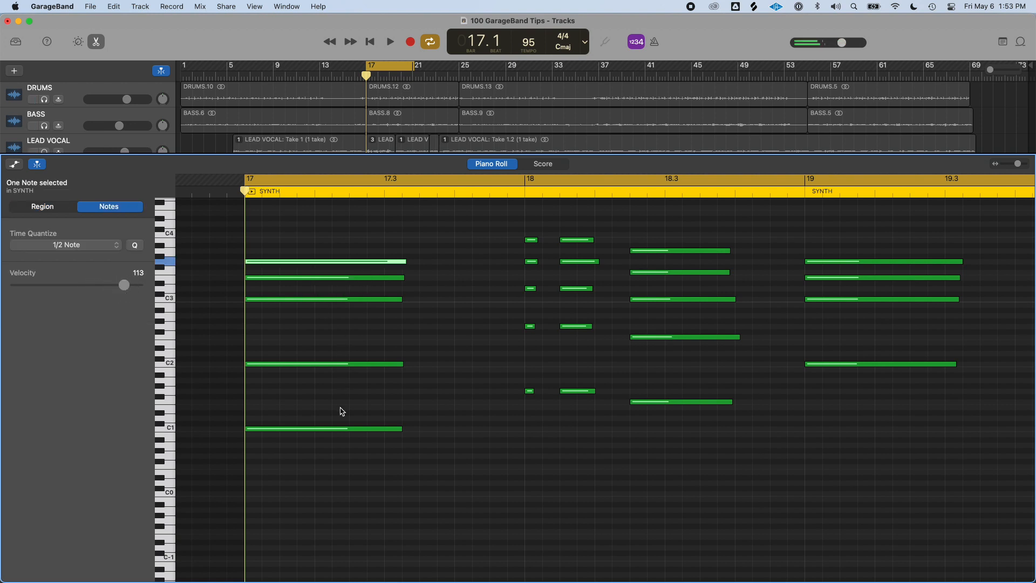
left_click(351, 429)
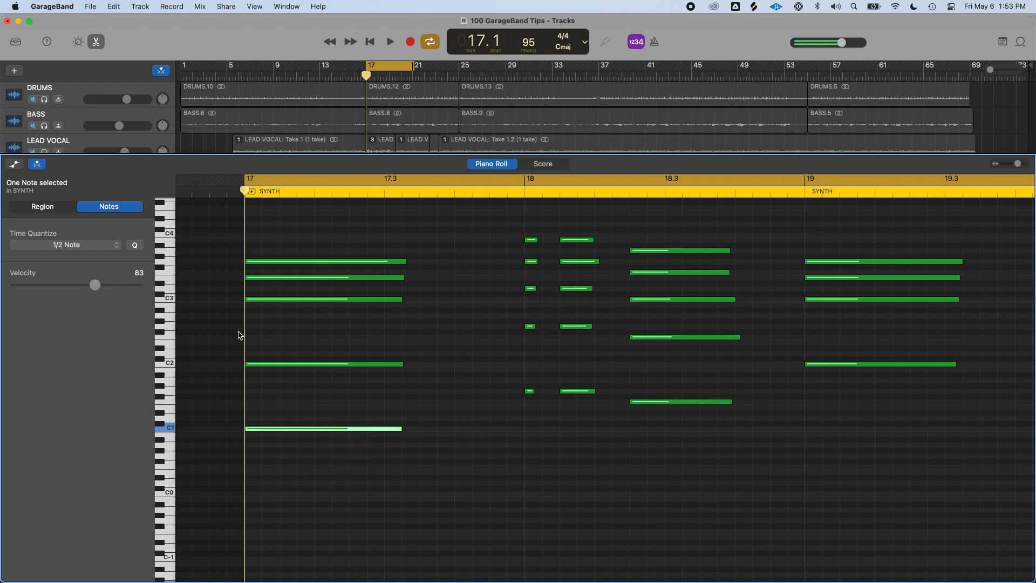
left_click_drag(95, 285, 52, 287)
left_click(371, 346)
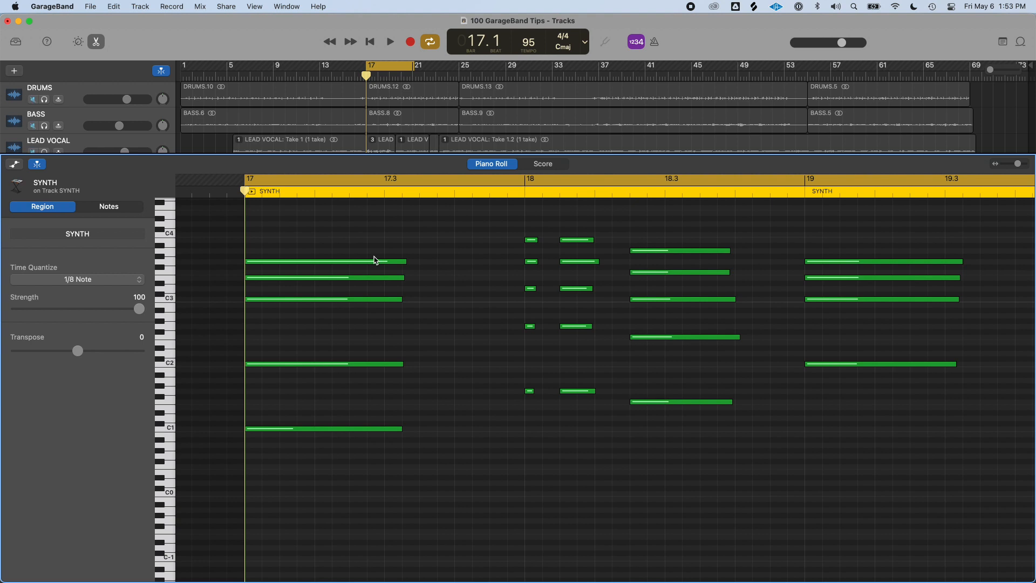
Select the five upper notes of the bar 17 chord and lower their velocity together
left_click_drag(372, 227, 340, 485)
key("shift+alt")
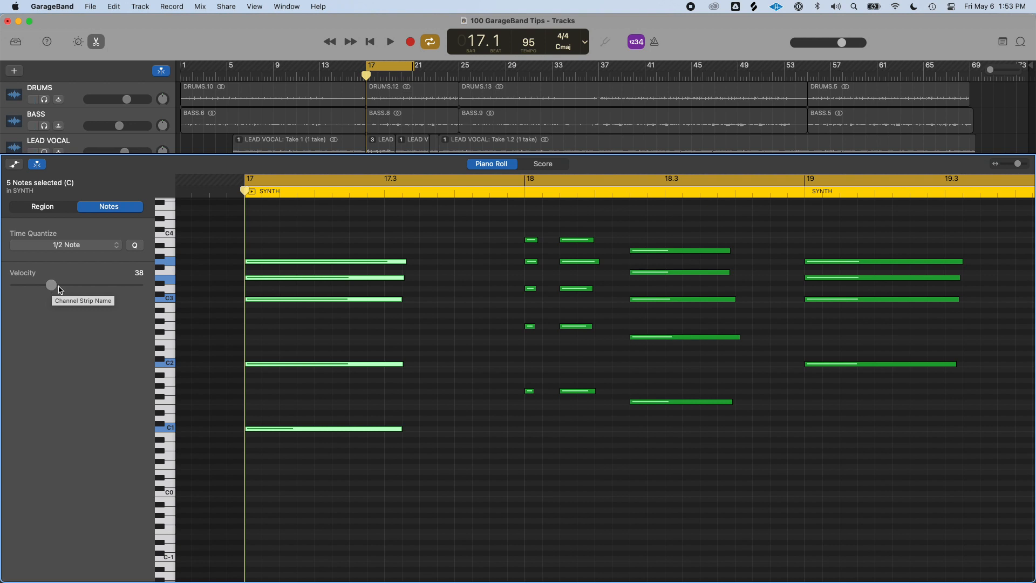
mouse_move(49, 286)
left_mouse_down()
mouse_move(108, 288)
mouse_move(38, 293)
left_mouse_up()
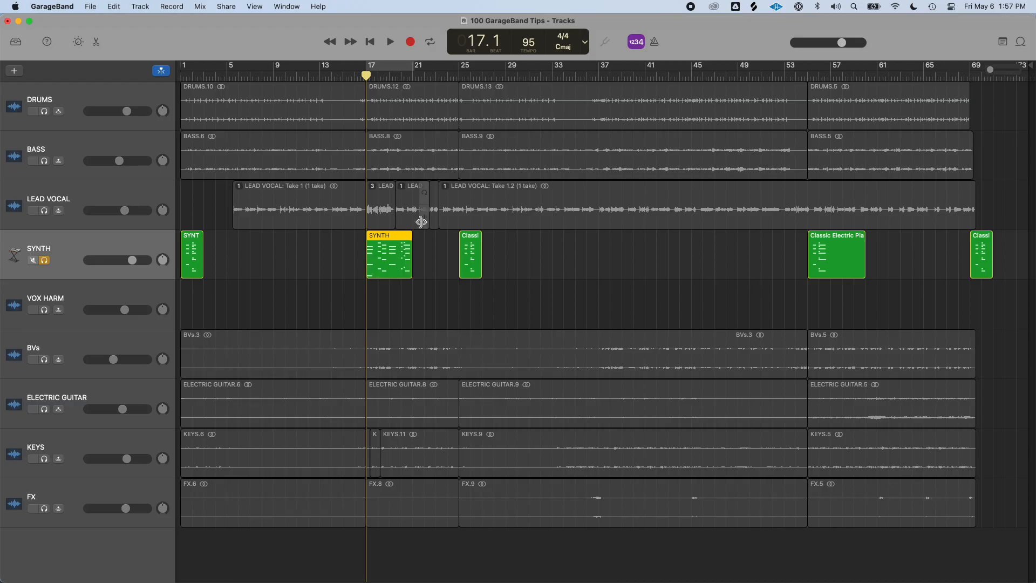
Open the SYNTH region at bar 17 in the Piano Roll and lower the velocity of the chord's top note
double_click(407, 250)
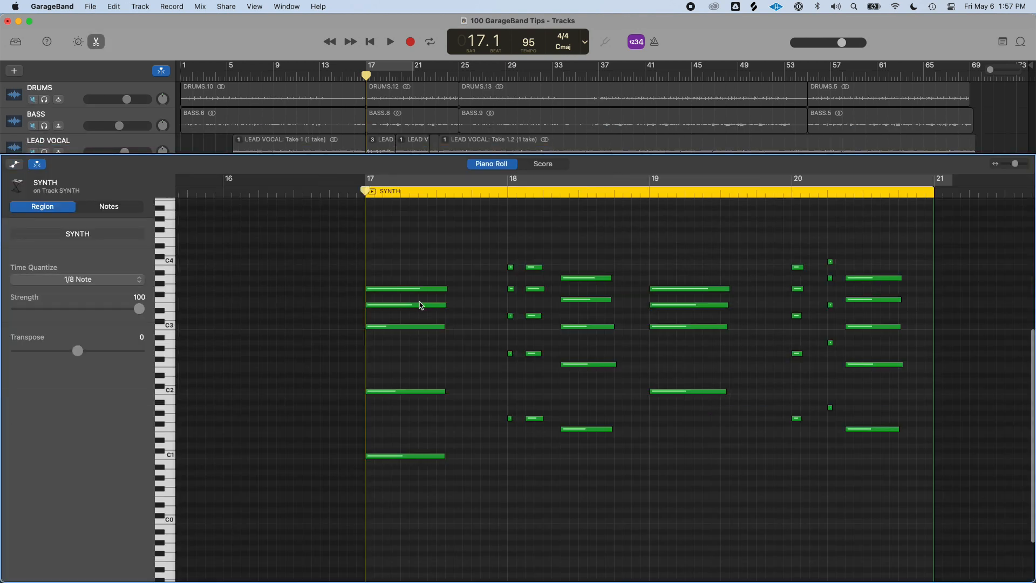
left_click(418, 287)
left_click_drag(99, 286, 82, 287)
left_click(428, 274)
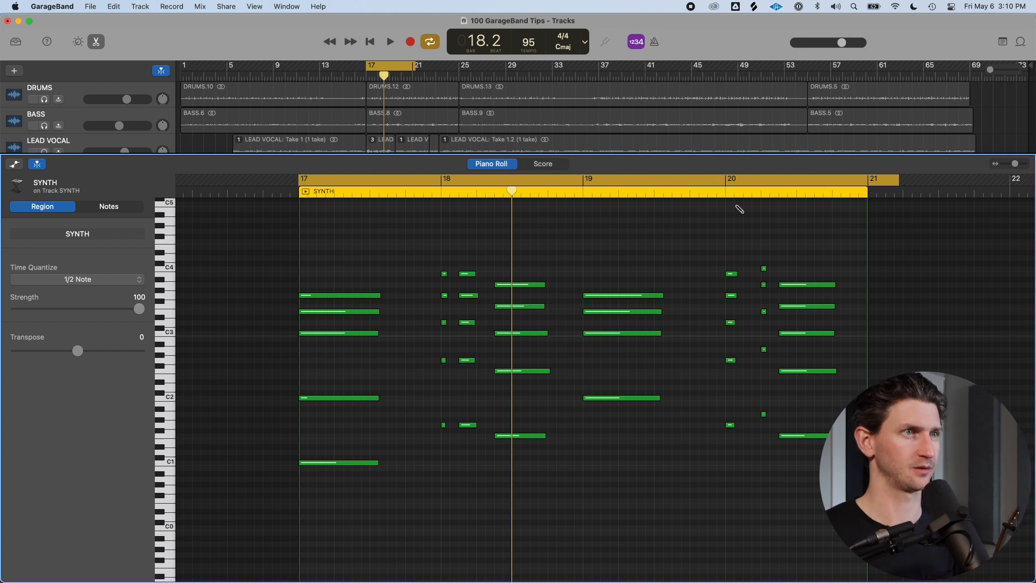
Change the SYNTH track's instrument to Steinway Grand Piano from the Piano category, then return to the Piano Roll
right_click(353, 296)
left_click(339, 288)
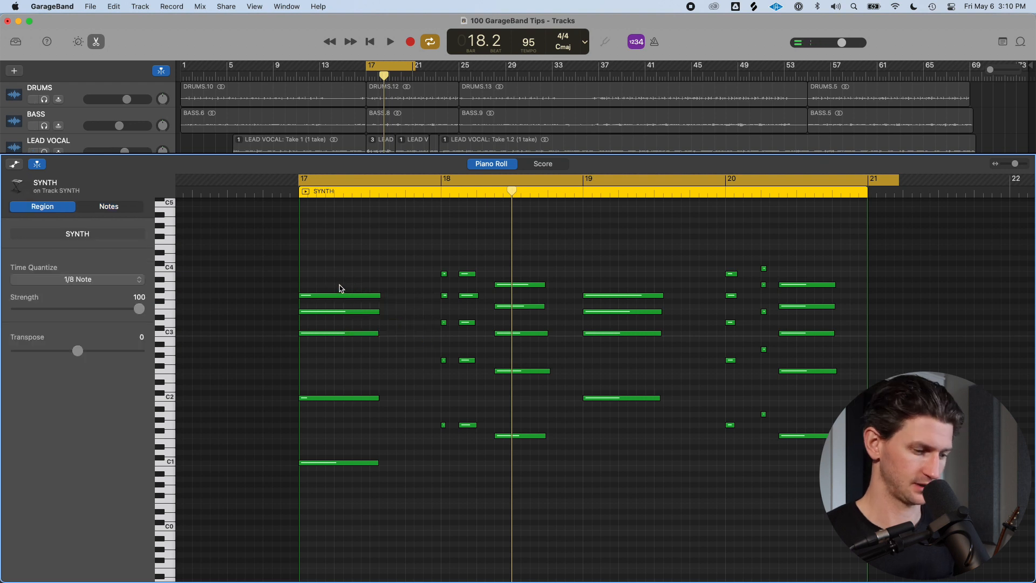
key("e")
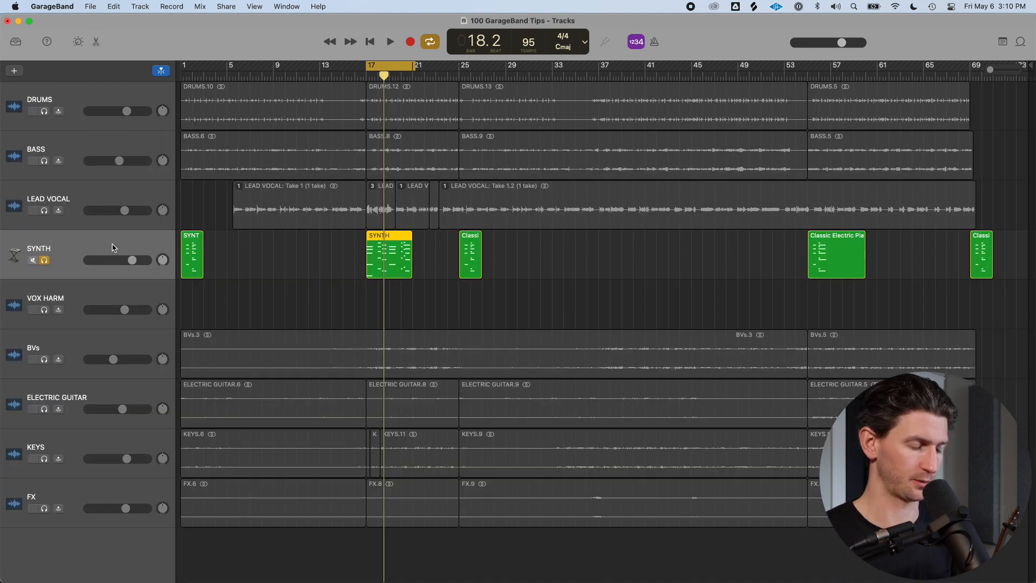
key("y")
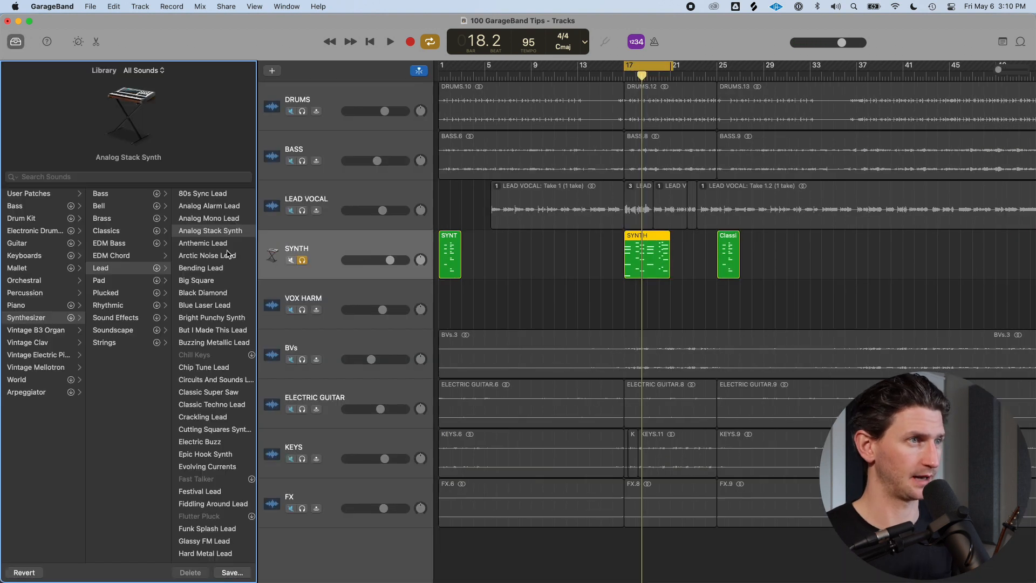
left_click(52, 304)
left_click(139, 193)
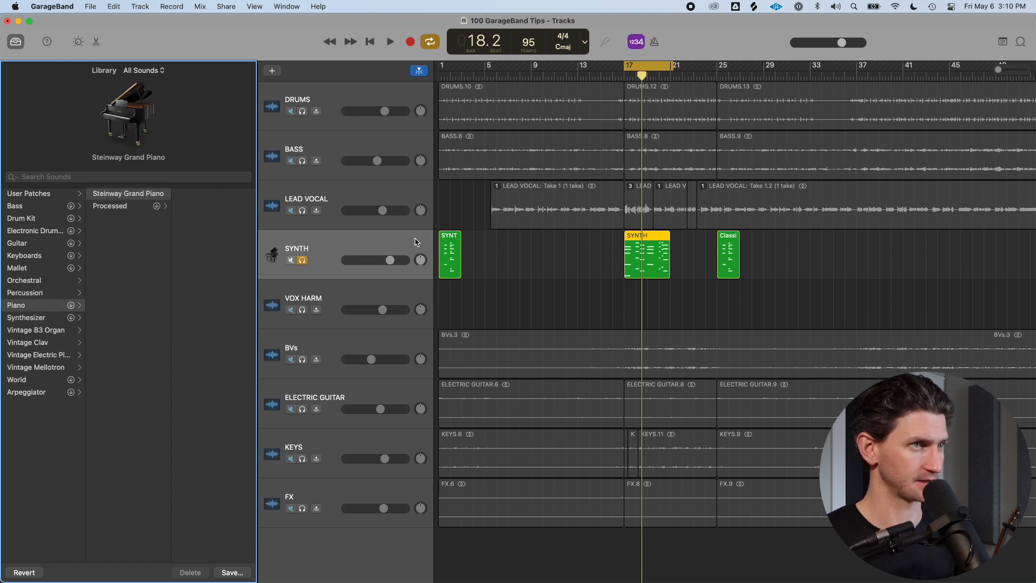
key("y")
key("e")
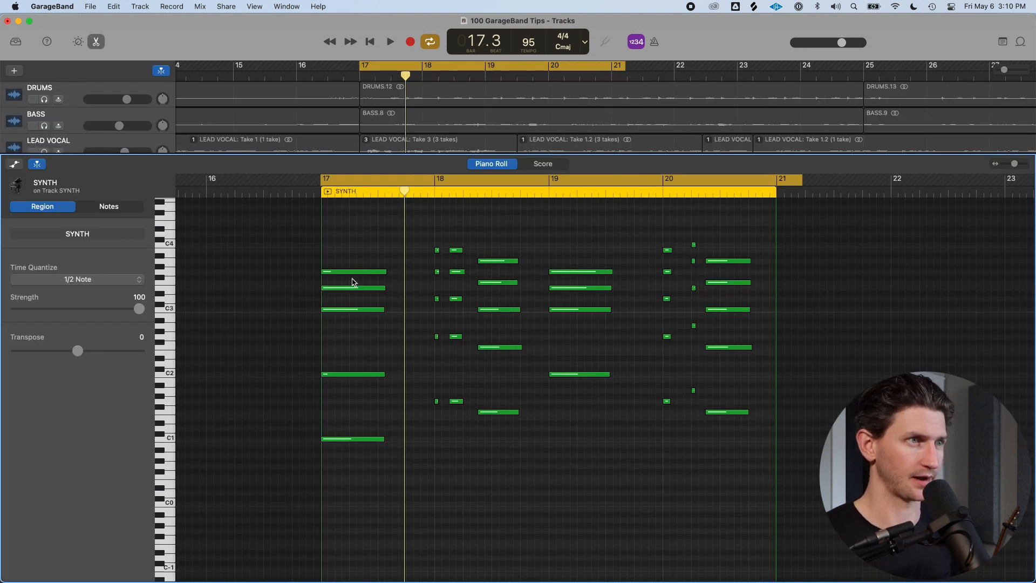
Play back the SYNTH region briefly and toggle cycling off and back on
key("space")
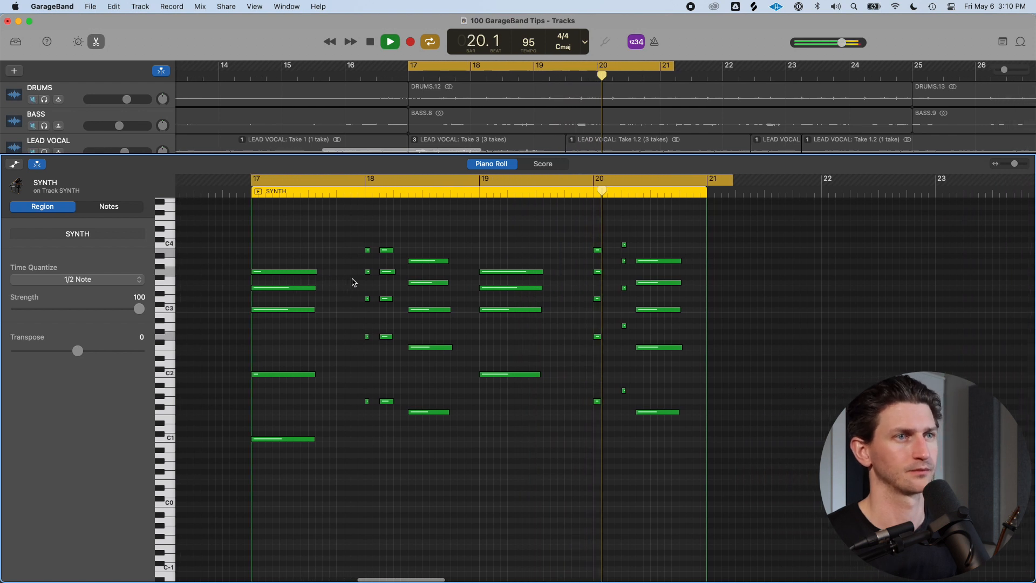
key("space")
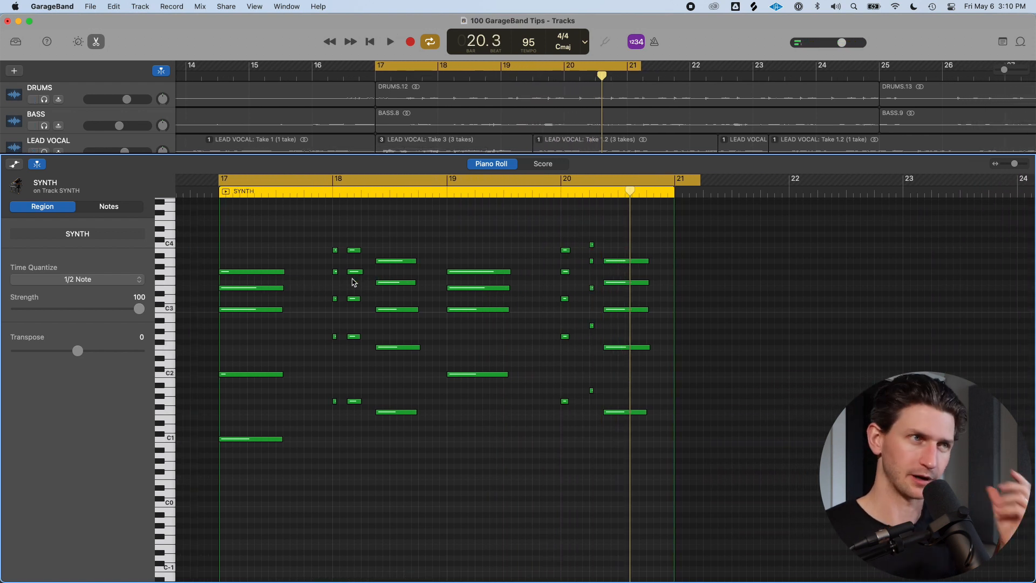
key("c")
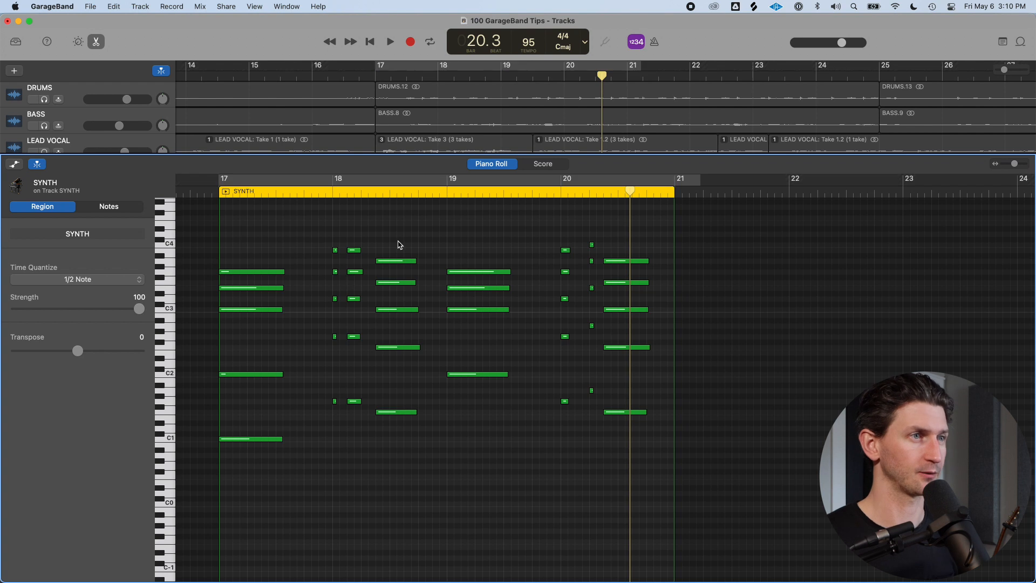
left_click(238, 180)
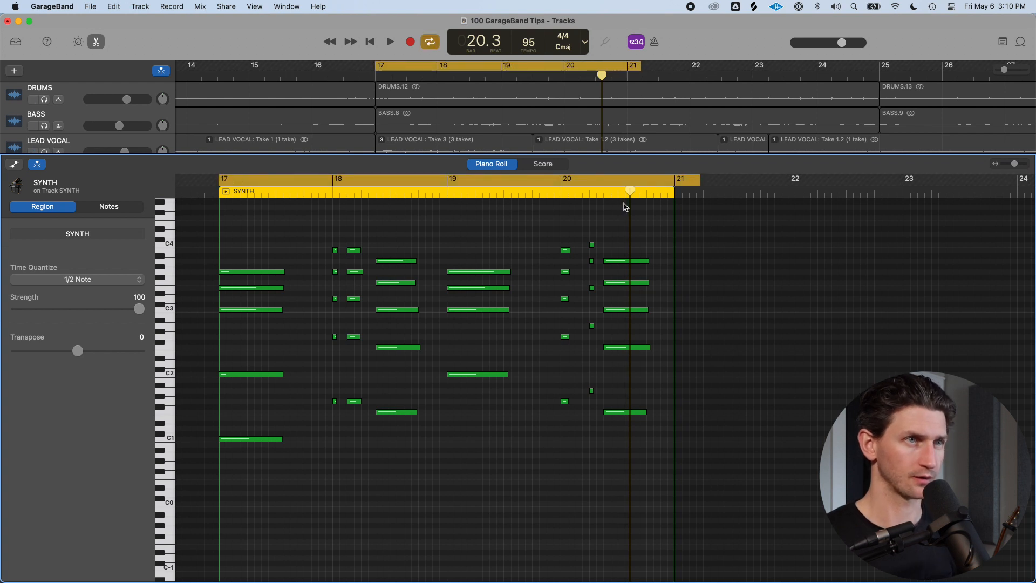
Show the Piano Roll automation lane and switch its controller from Note Velocity to Sustain
scroll(469, 297, "left", 3)
scroll(255, 335, "down", 2)
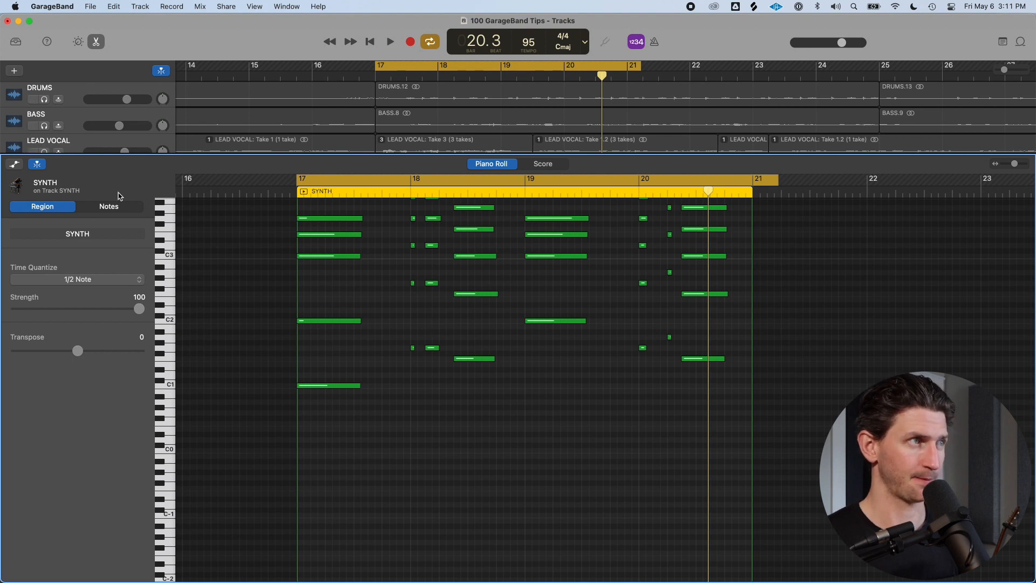
left_click(15, 165)
left_click(15, 165)
left_click(15, 165)
left_click(15, 165)
left_click(15, 165)
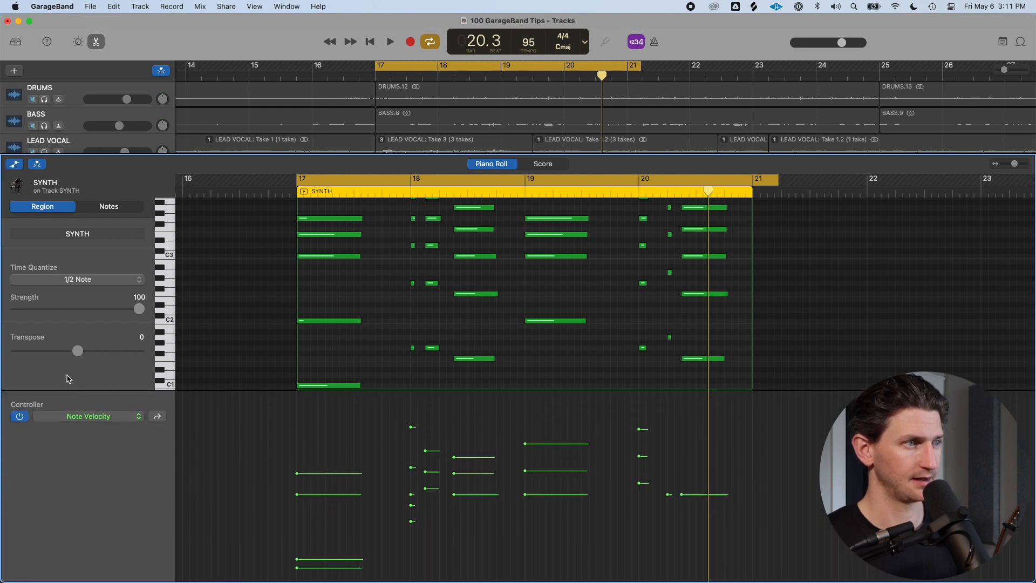
left_click(122, 422)
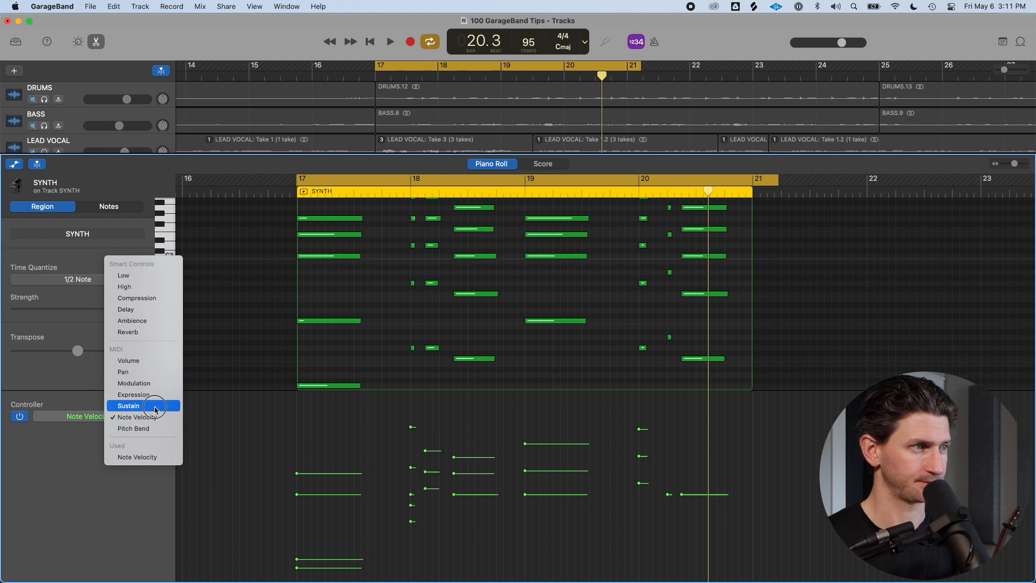
left_click(155, 410)
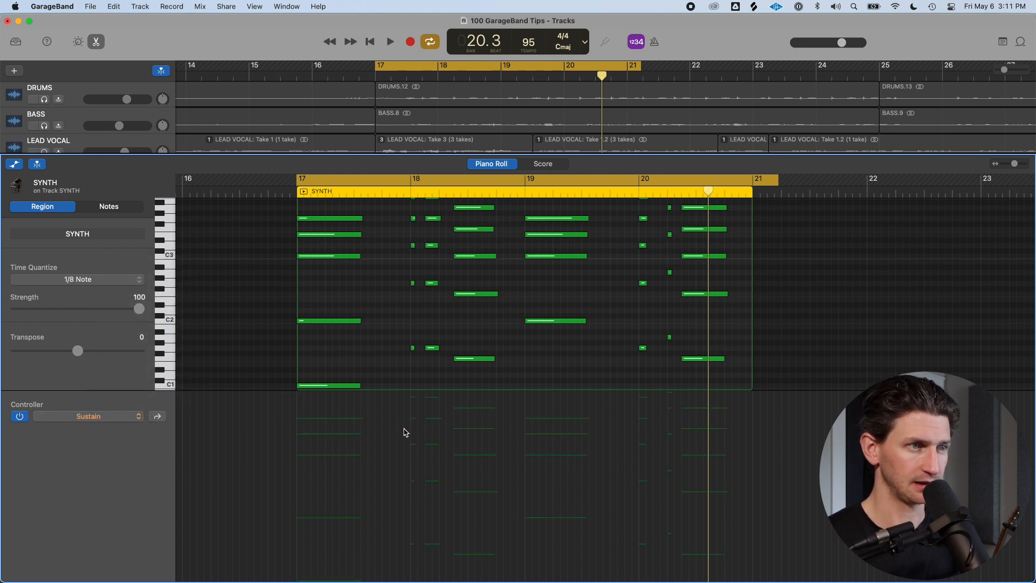
Draw Sustain automation that is on from bar 17, drops off just before bar 18 and comes back on after it
left_click_drag(404, 429, 394, 376)
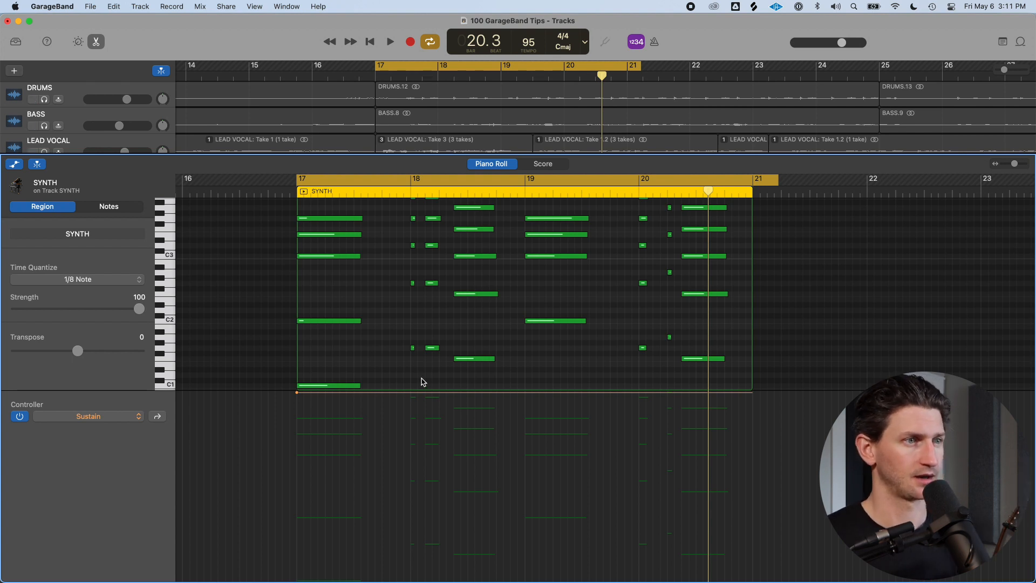
left_click_drag(415, 393, 410, 582)
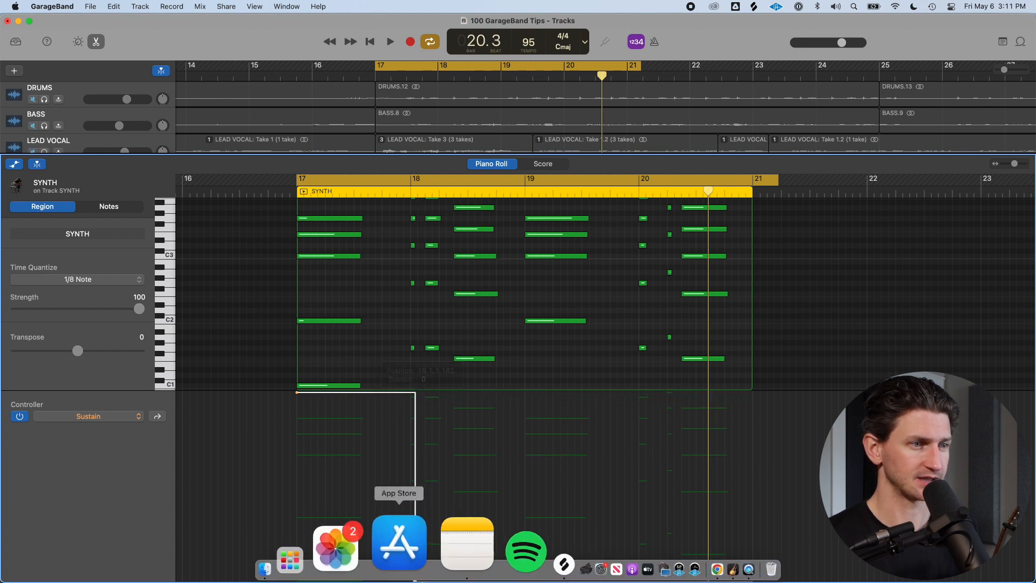
scroll(335, 231, "down", 2)
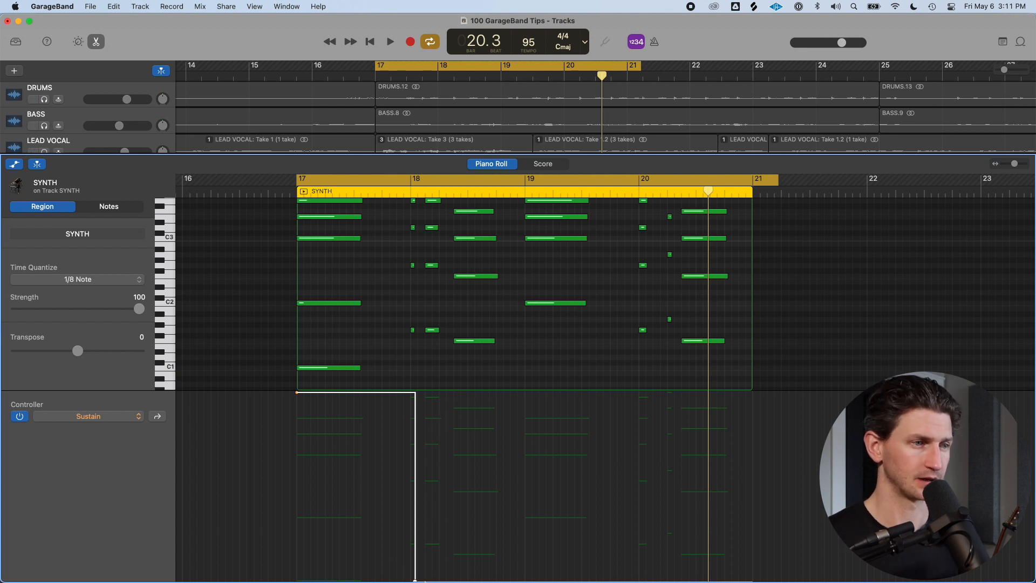
scroll(443, 457, "down", 3)
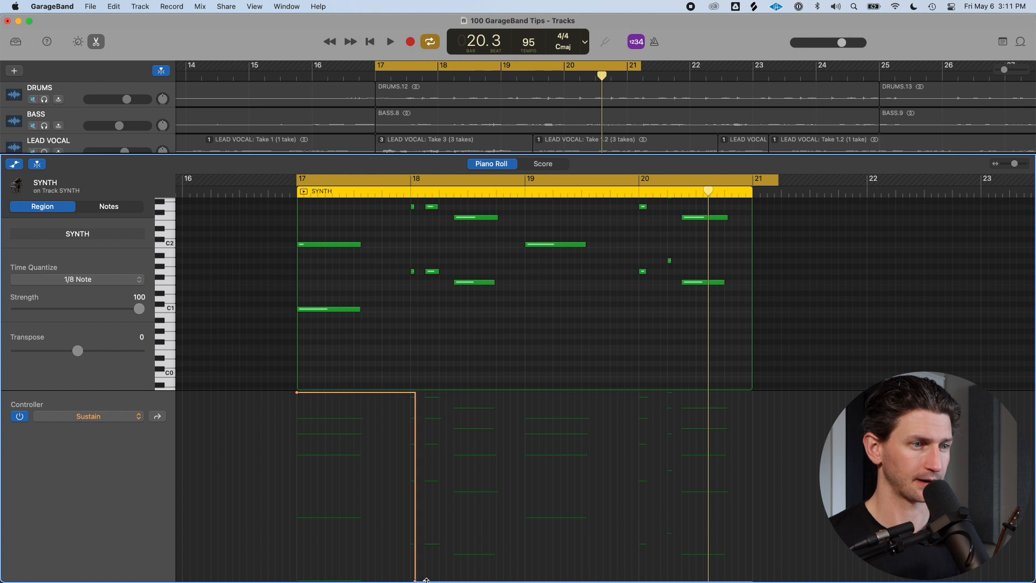
left_click_drag(425, 552, 480, 406)
left_click(458, 396)
Play back the SYNTH region with the new sustain automation
key("space")
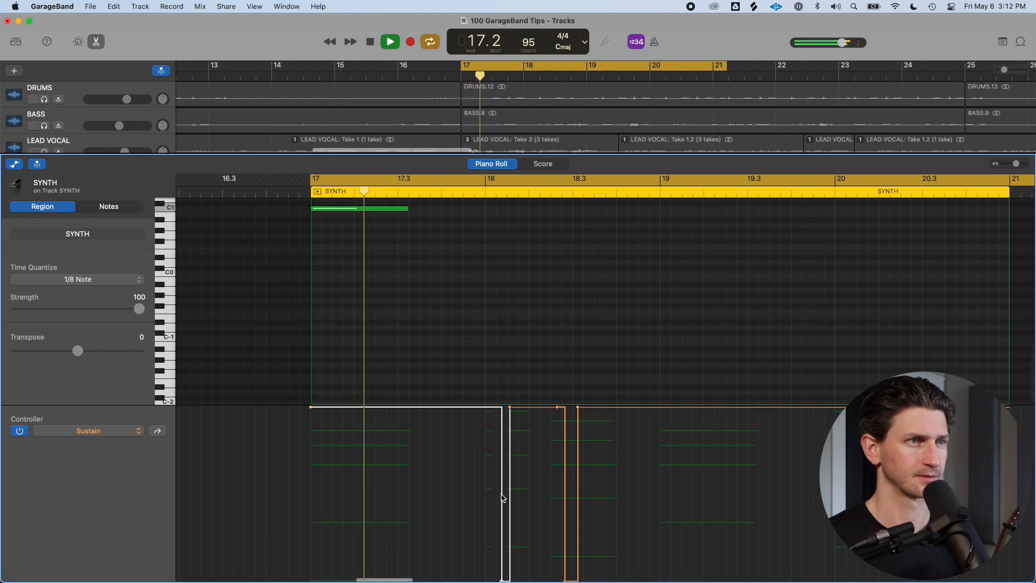
key("super+Left")
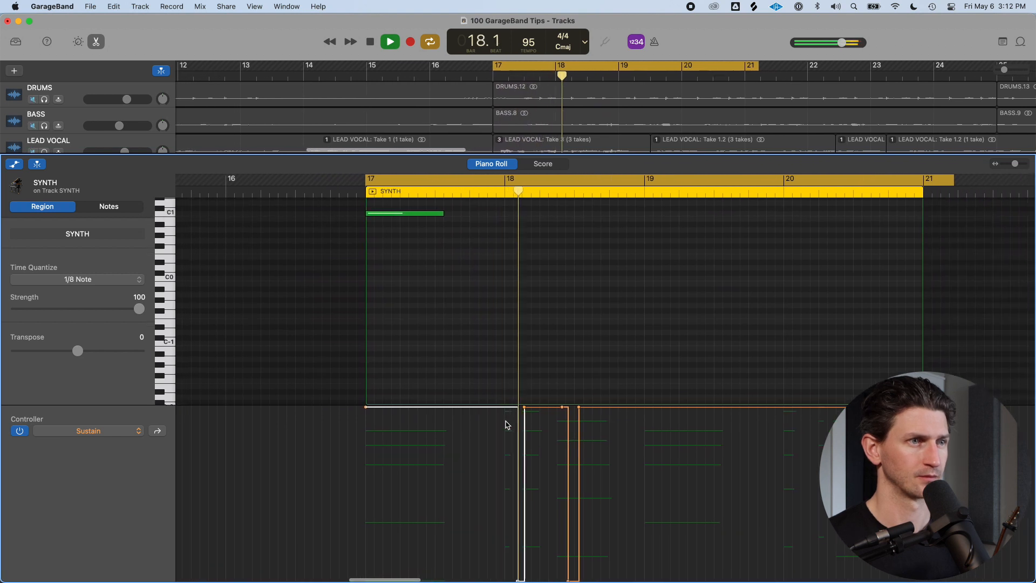
scroll(557, 352, "down", 5)
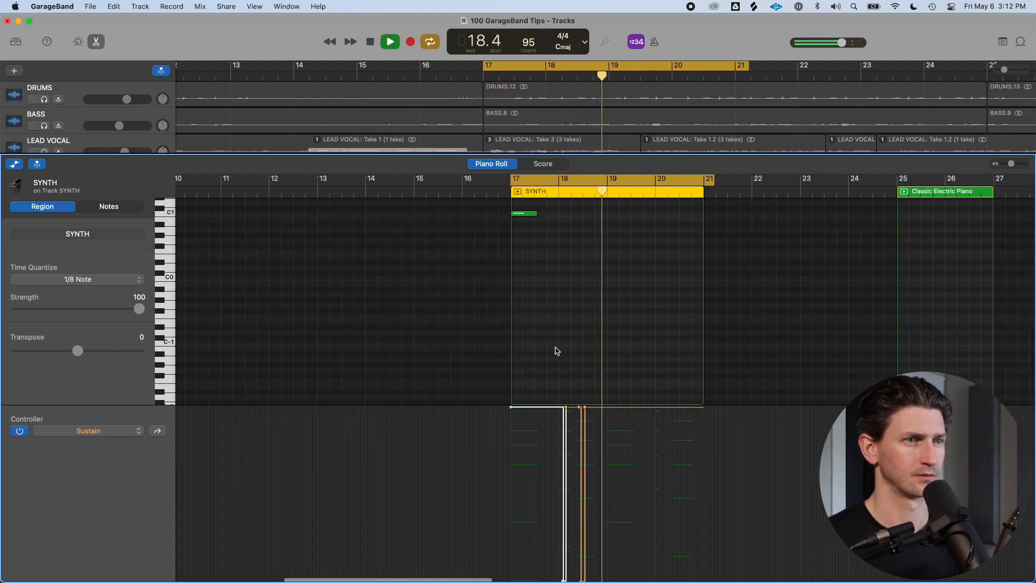
scroll(558, 352, "up", 5)
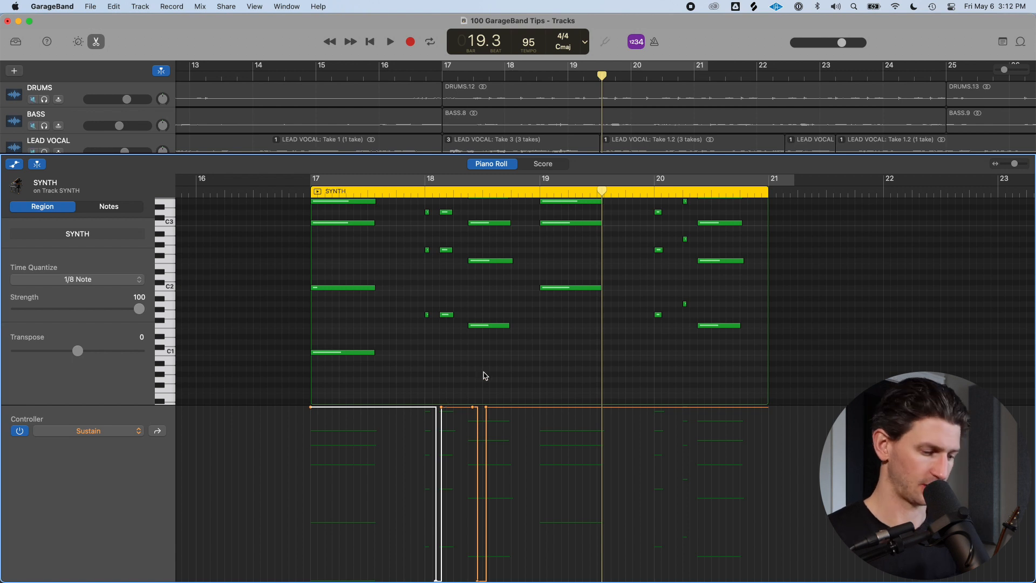
Hide the automation lane and adjust the velocities of two notes in the bar 17 chord
key("a")
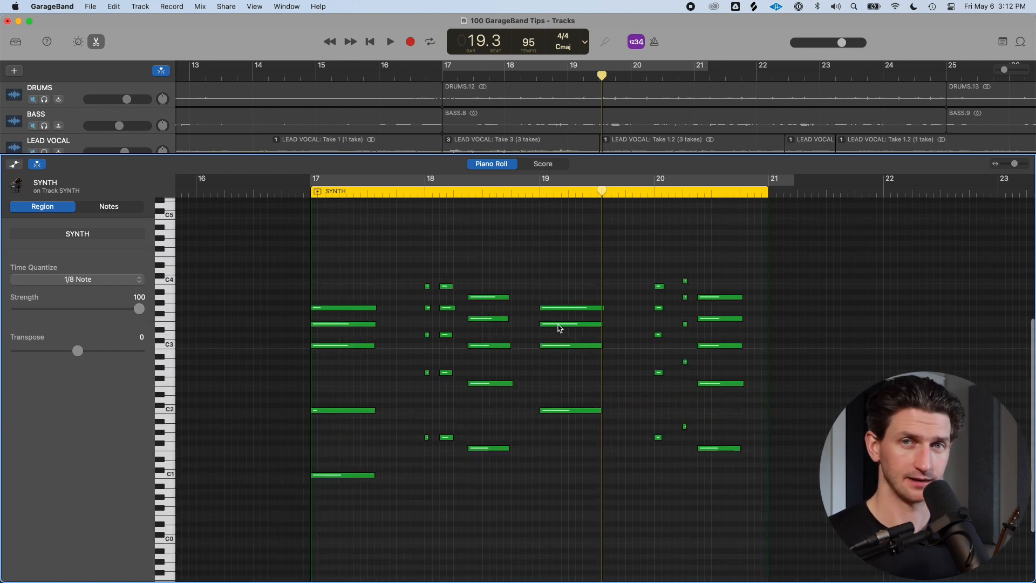
left_click(325, 308)
left_click_drag(32, 288, 81, 286)
left_click(357, 324)
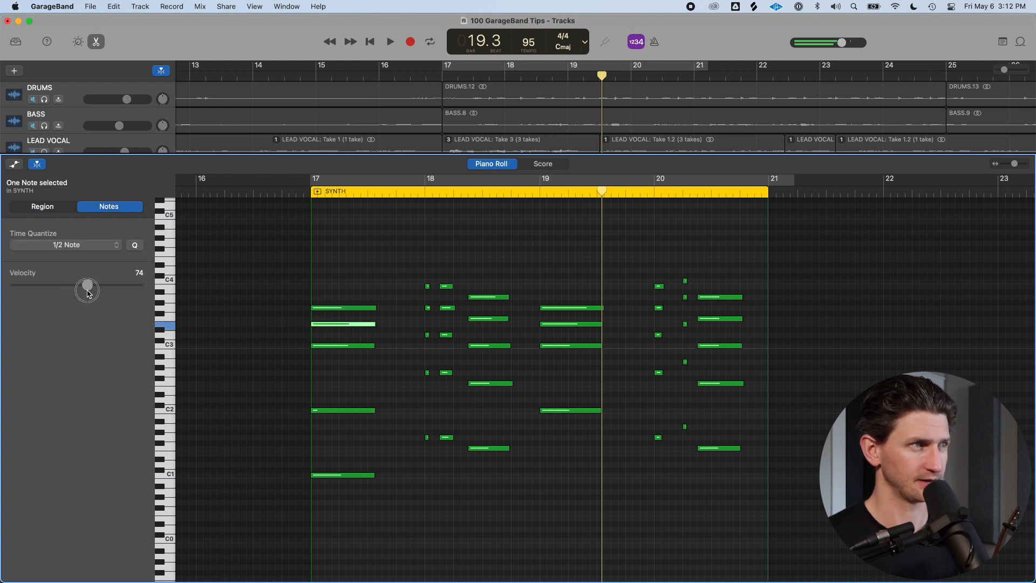
left_click(356, 346)
mouse_move(92, 288)
left_mouse_down()
mouse_move(72, 287)
mouse_move(93, 286)
left_mouse_up()
Turn cycling on, audition the region, and lower the velocity of the C2 note in bar 17 to 63
left_click(354, 410)
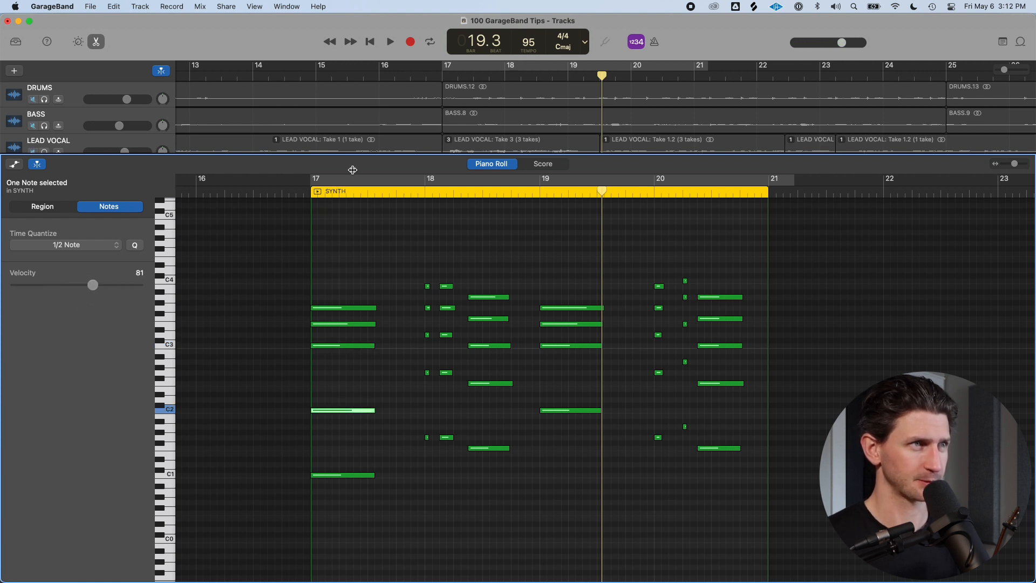
key("c")
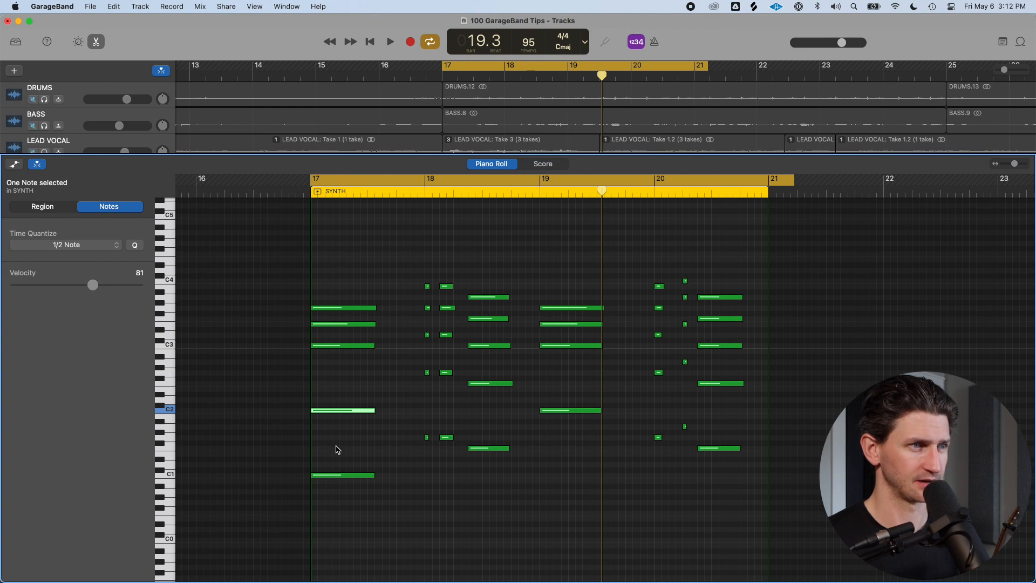
key("space")
left_click(92, 285)
key("space")
left_click(389, 402)
left_click(378, 411)
left_click_drag(93, 288, 75, 286)
key("space")
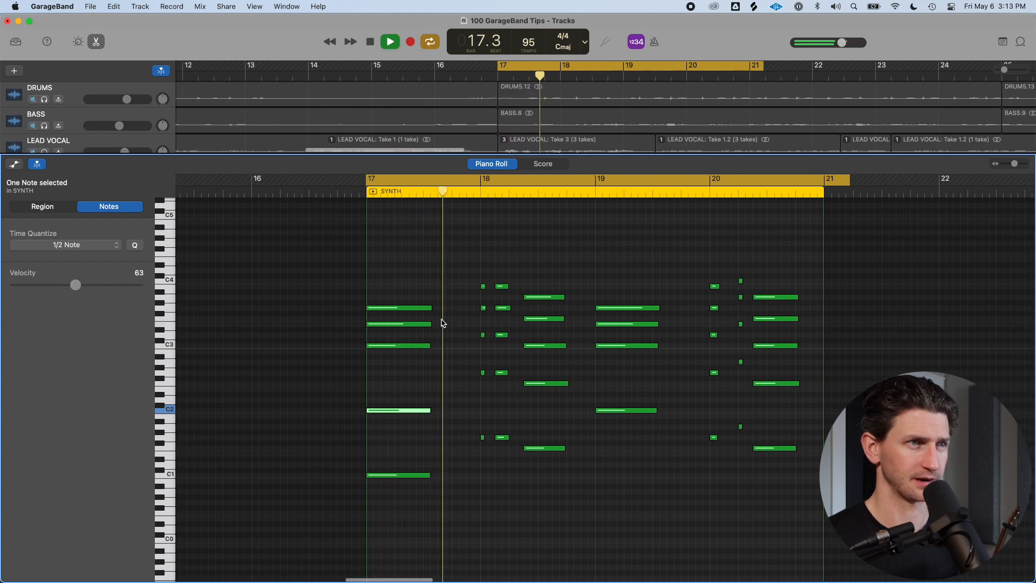
Delete the five short notes at bar 18 and stretch the following chord to begin on the bar 18 downbeat, then play it
key("super+Right")
key("space")
left_click_drag(505, 263, 519, 458)
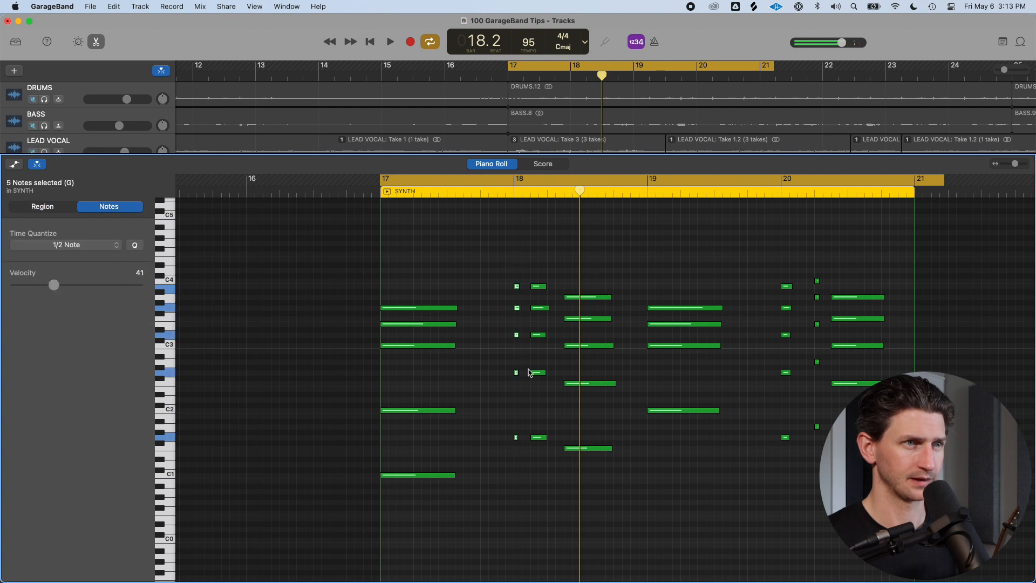
key("Delete")
left_click_drag(546, 260, 513, 470)
left_click_drag(540, 288, 564, 292)
key("space")
scroll(569, 297, "down", 3)
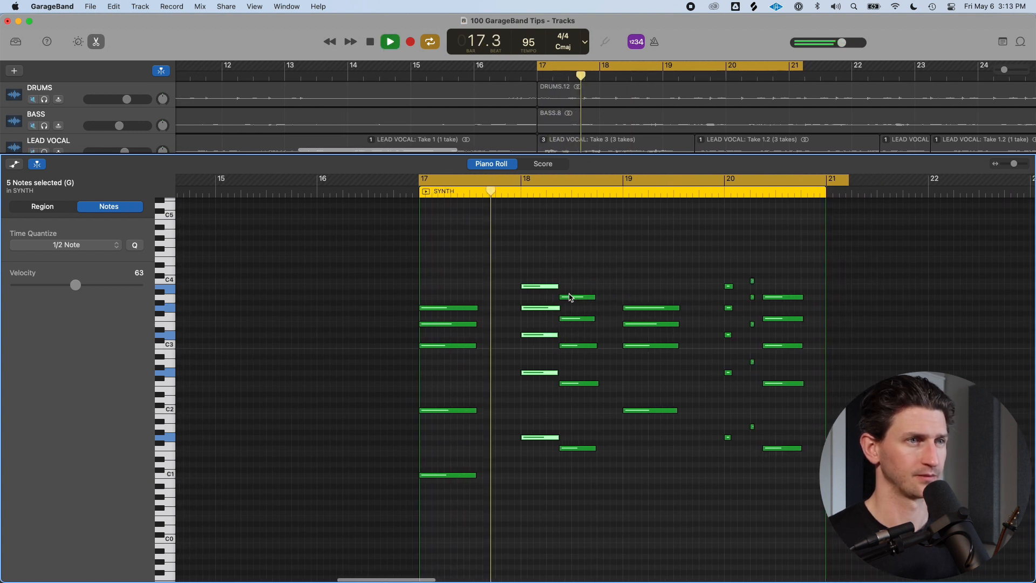
scroll(569, 297, "down", 4)
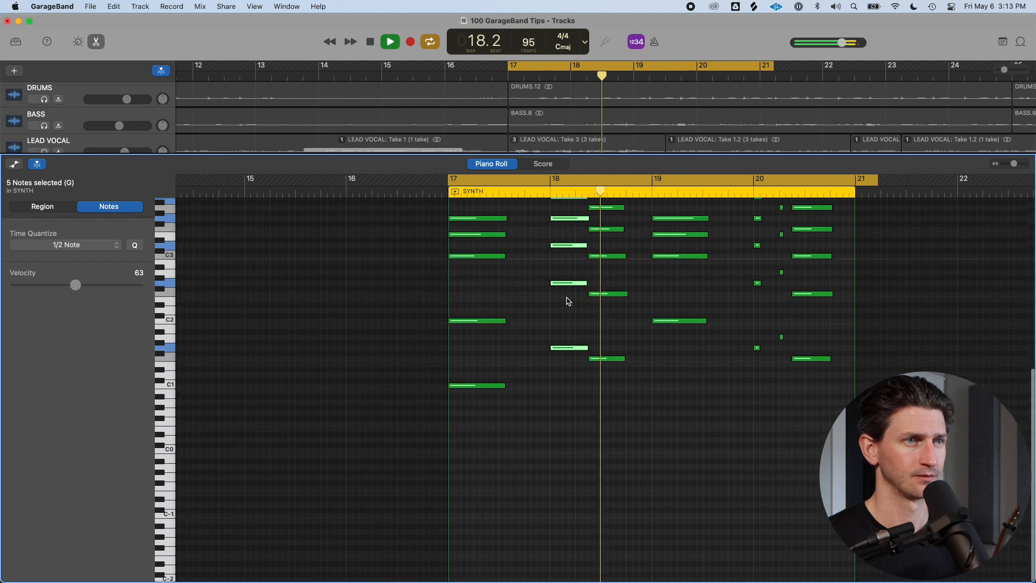
key("space")
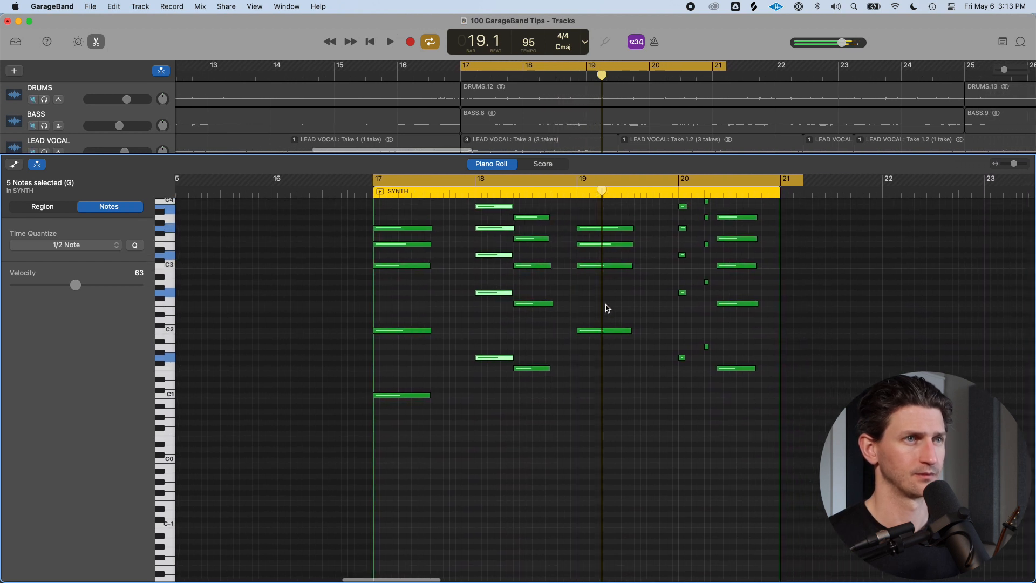
Adjust the velocity of a low note in the bar 18 chord
scroll(606, 308, "up", 3)
left_click(494, 415)
left_click_drag(76, 284, 76, 287)
left_click(504, 245)
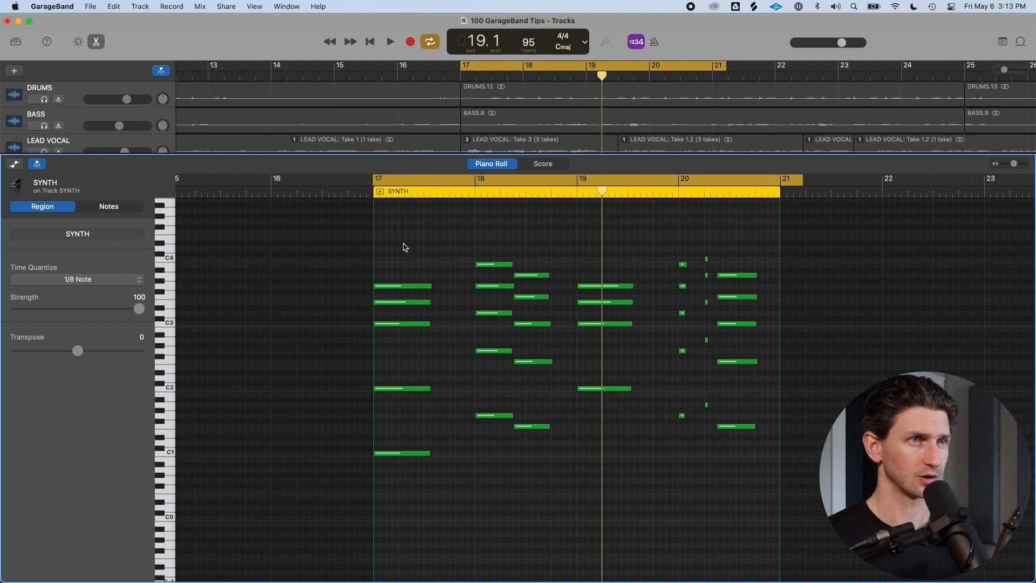
Nudge each note of the bar 17 chord a few ticks later to humanize its timing
scroll(395, 279, "up", 10)
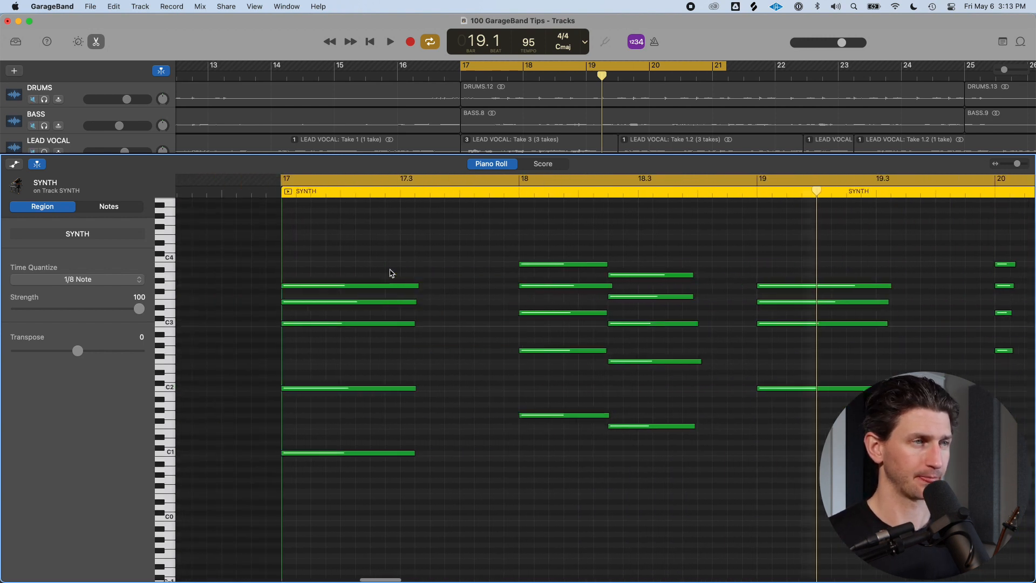
key("Return")
scroll(331, 211, "up", 10)
left_click(330, 254)
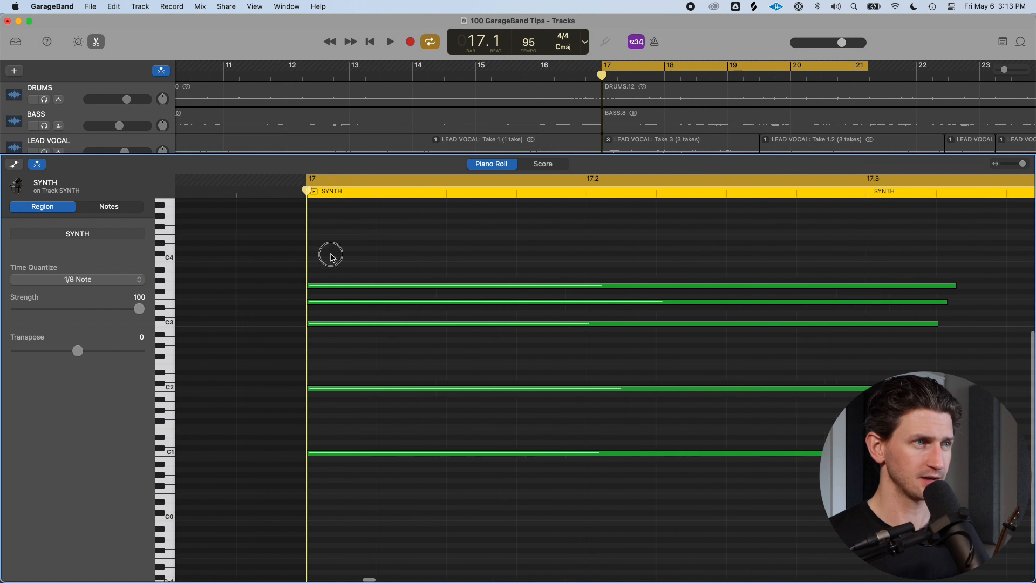
left_click_drag(327, 285, 332, 285)
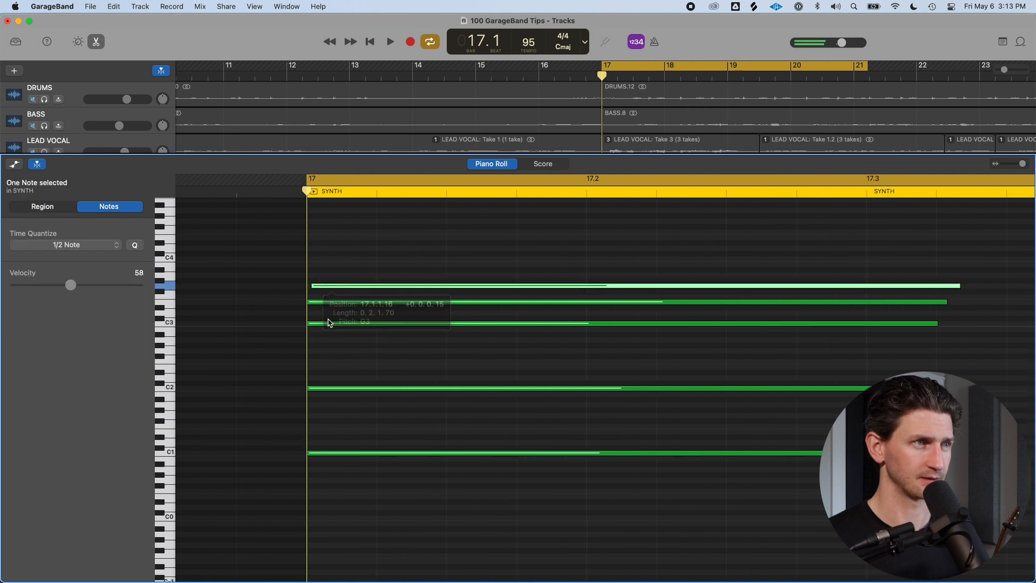
left_click(332, 323)
left_click_drag(332, 325, 336, 323)
left_click(319, 387)
left_click_drag(321, 390, 326, 388)
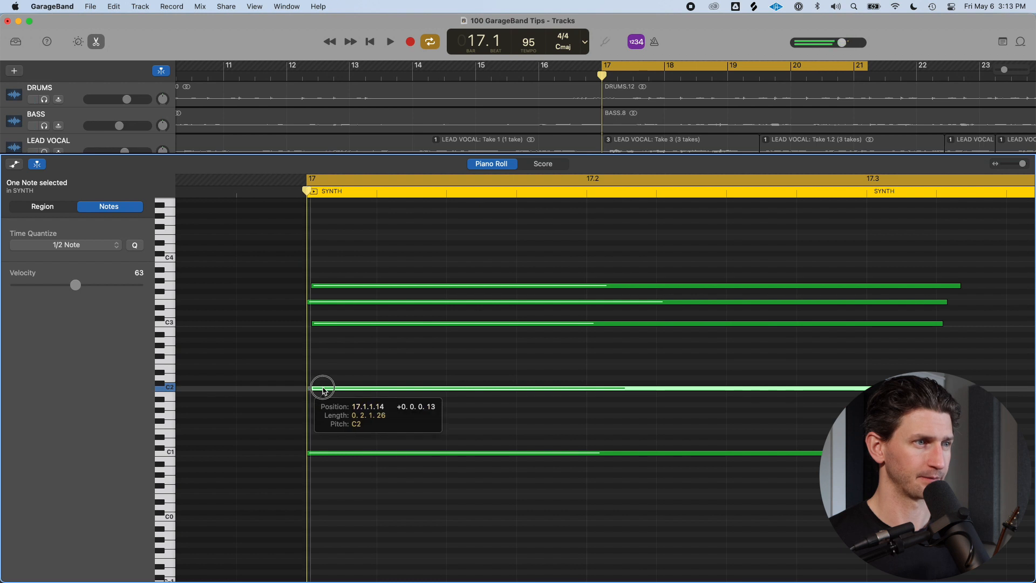
left_click(318, 453)
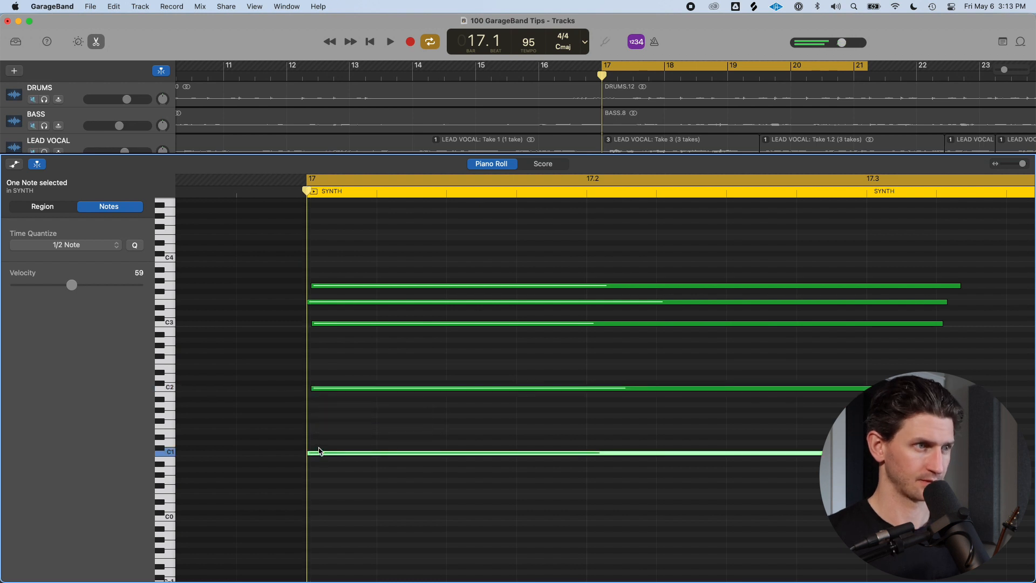
left_click_drag(324, 452, 331, 455)
Turn cycling off and nudge two notes of the bar 18 chord slightly later
key("super+Left")
key("super+Left")
left_click(754, 190)
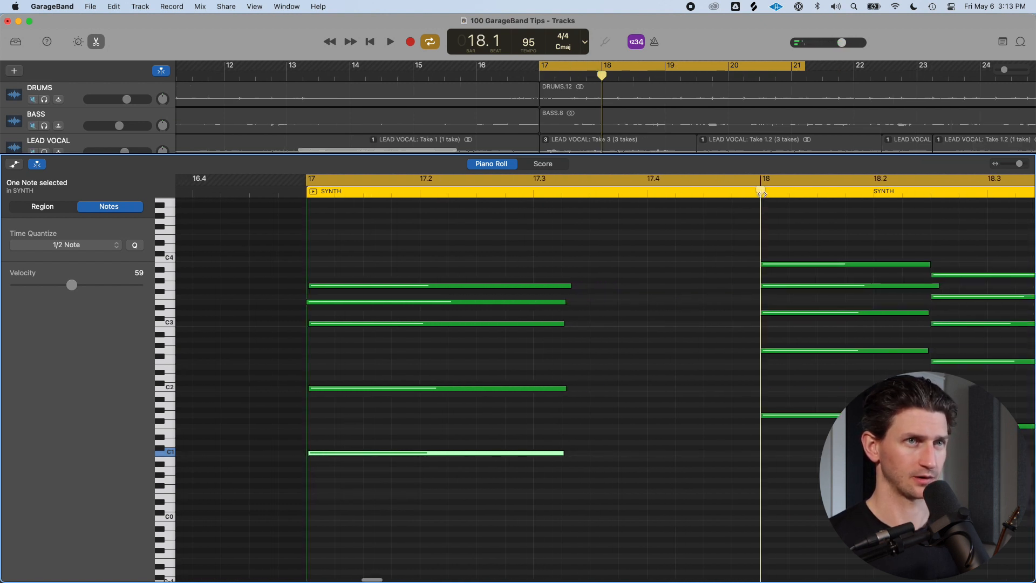
key("c")
left_click(781, 290)
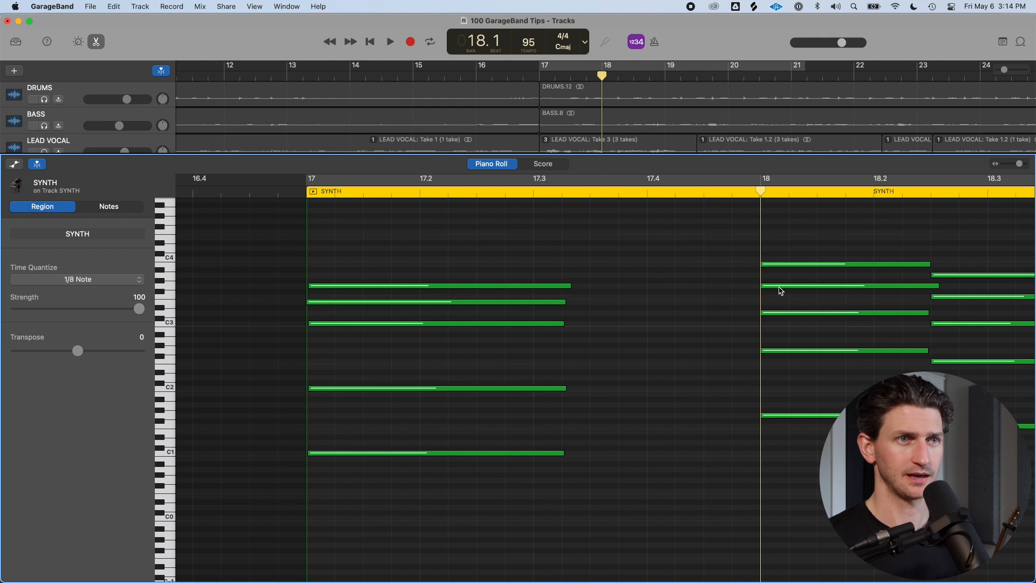
key("super+Right")
scroll(682, 279, "right", 5)
left_click_drag(517, 289, 522, 290)
left_click_drag(529, 416, 533, 417)
key("super+Left")
key("super+Left")
key("super+Left")
key("super+Left")
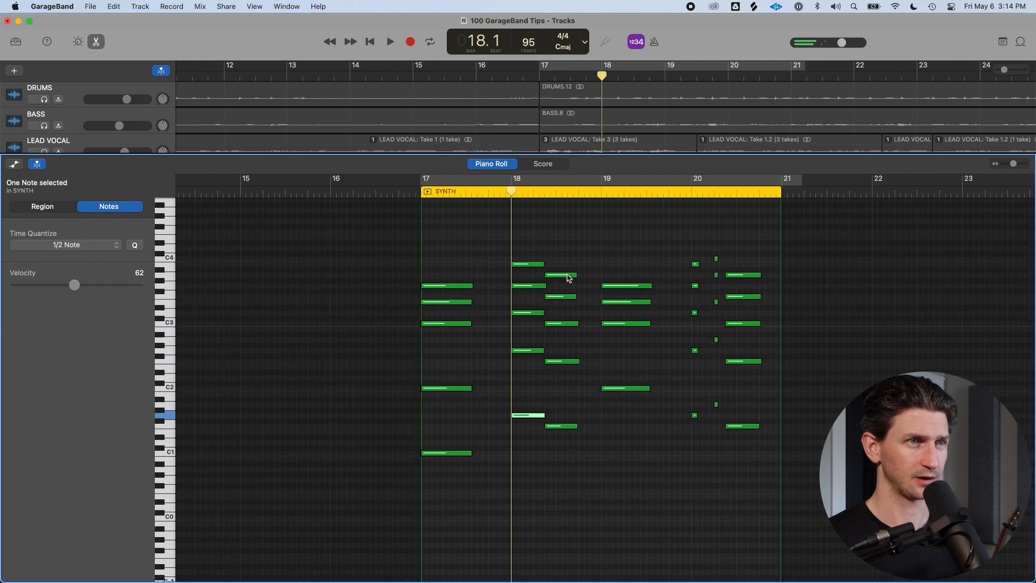
Nudge the remaining notes of the bar 18 chord slightly later so their starts are staggered
scroll(568, 279, "up", 3)
scroll(513, 296, "down", 3)
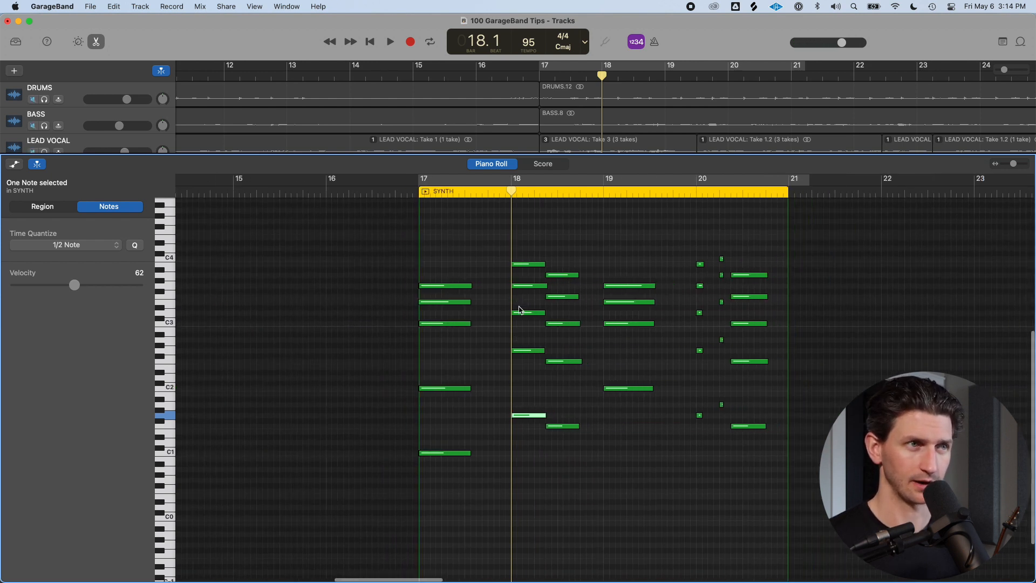
key("super+Right")
key("super+Right")
key("super+Right")
key("super+Right")
key("super+Right")
key("super+Right")
key("super+Right")
key("super+Right")
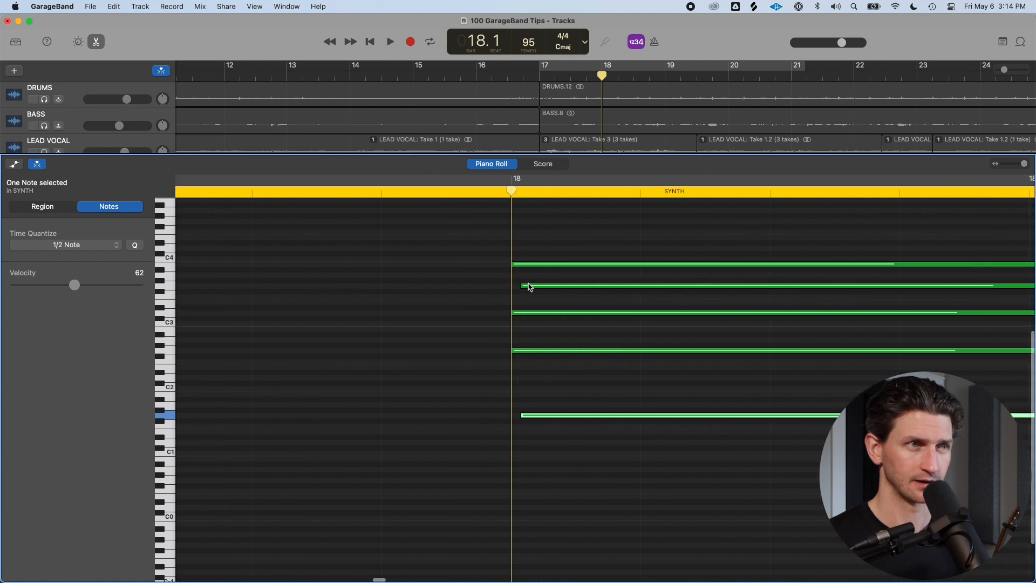
left_click(527, 264)
left_click(529, 286)
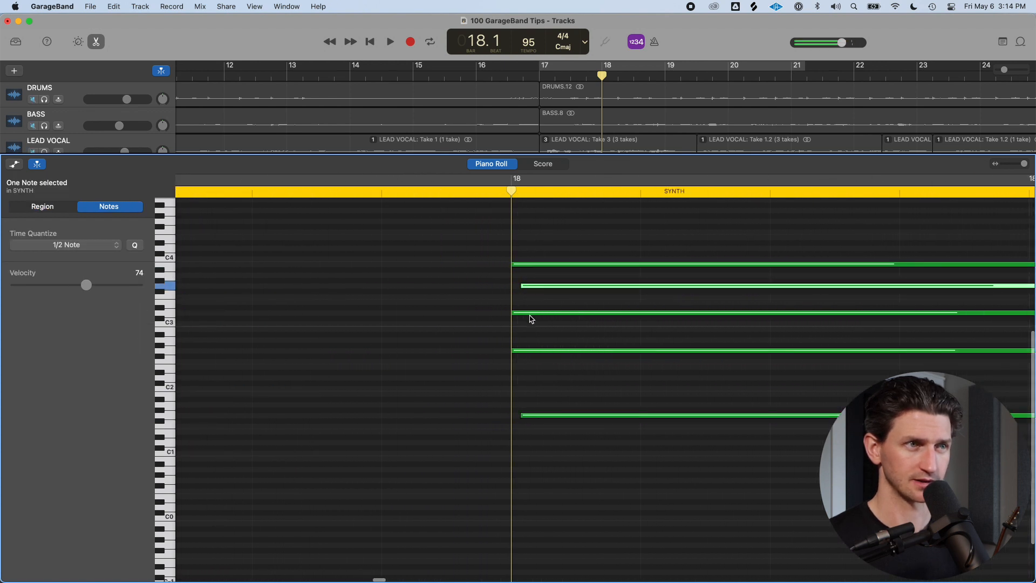
left_click_drag(530, 354, 534, 350)
left_click(531, 313)
left_click_drag(531, 313, 536, 313)
left_click(531, 266)
left_click_drag(531, 269, 534, 270)
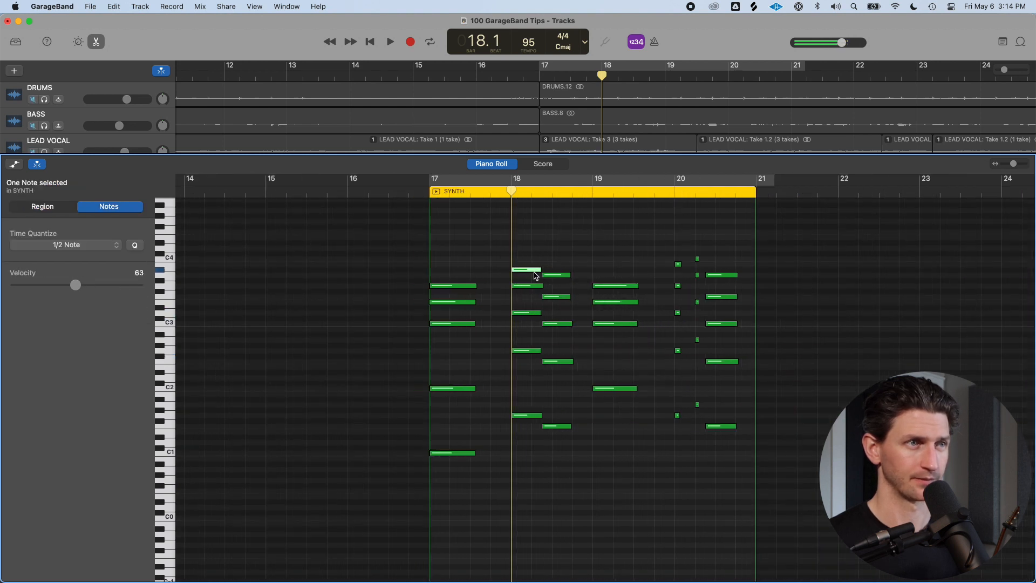
Turn cycling on and set a cycle range over bar 18, then briefly play it
scroll(455, 263, "up", 2)
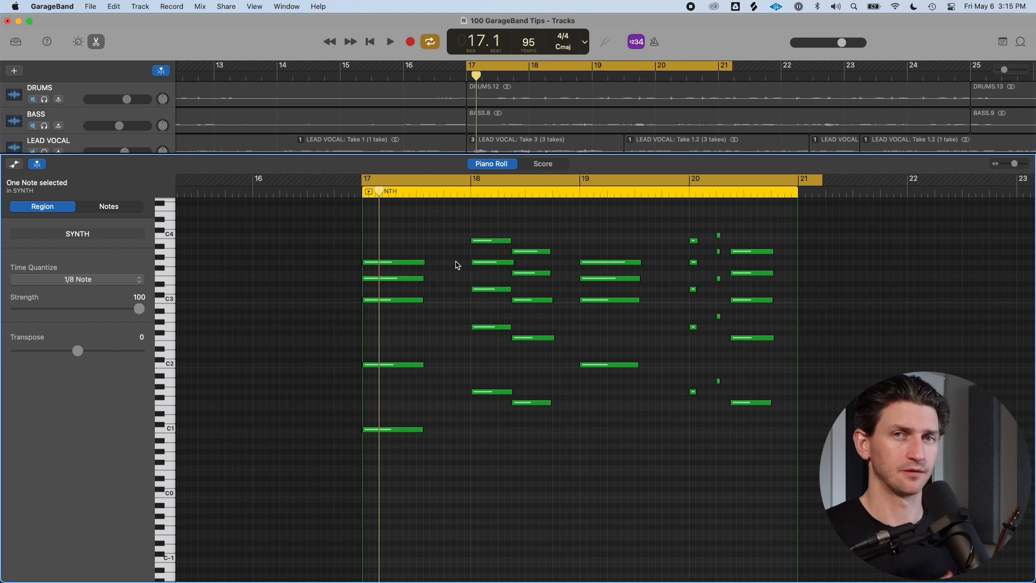
scroll(448, 262, "up", 4)
key("c")
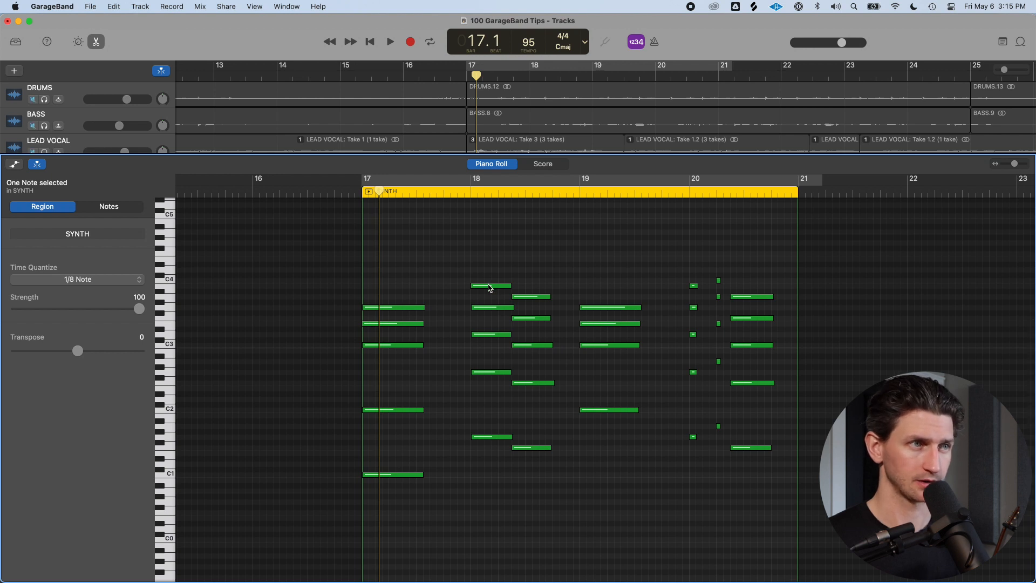
left_click(488, 286)
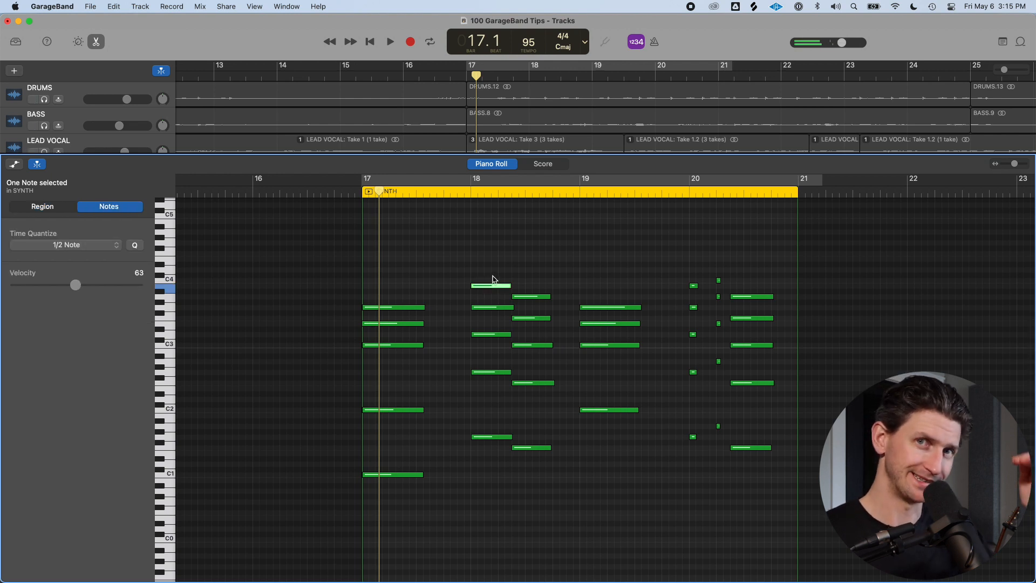
left_click(471, 182)
left_click_drag(472, 181, 605, 181)
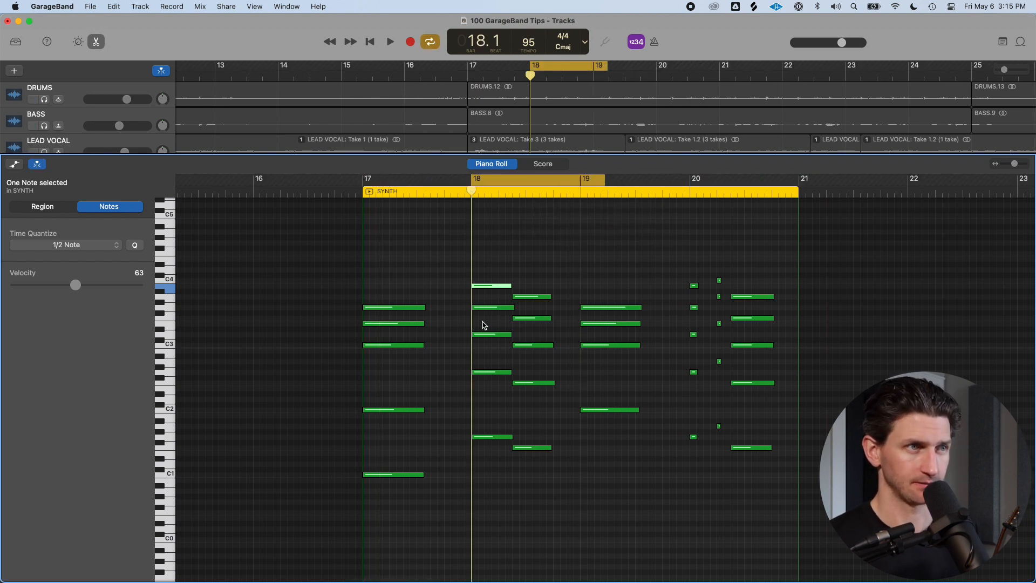
key("space")
key("space")
Set the cycle range from bar 17 to about three-quarters through bar 19 and play the edited passage
key("c")
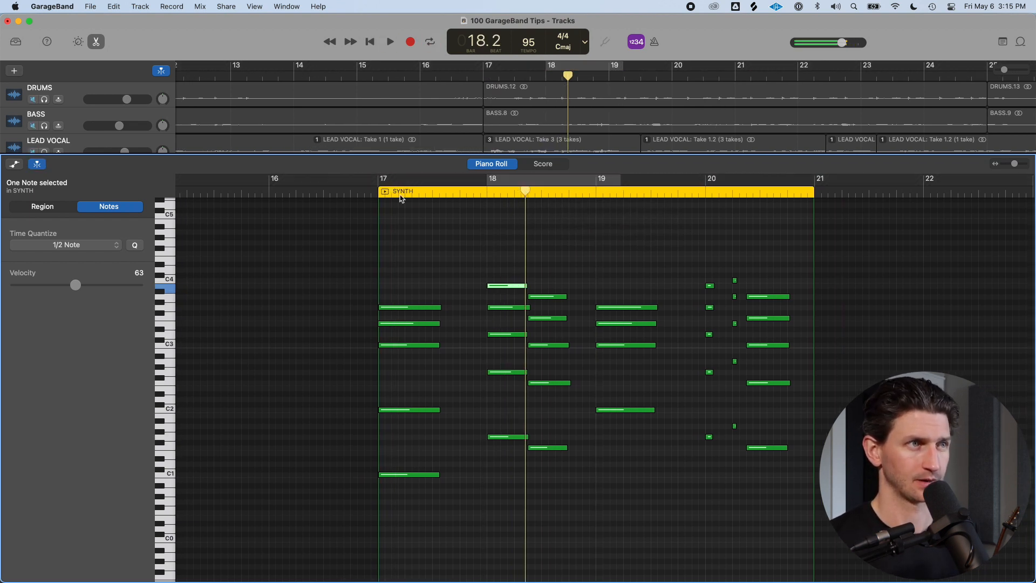
left_click_drag(379, 181, 672, 182)
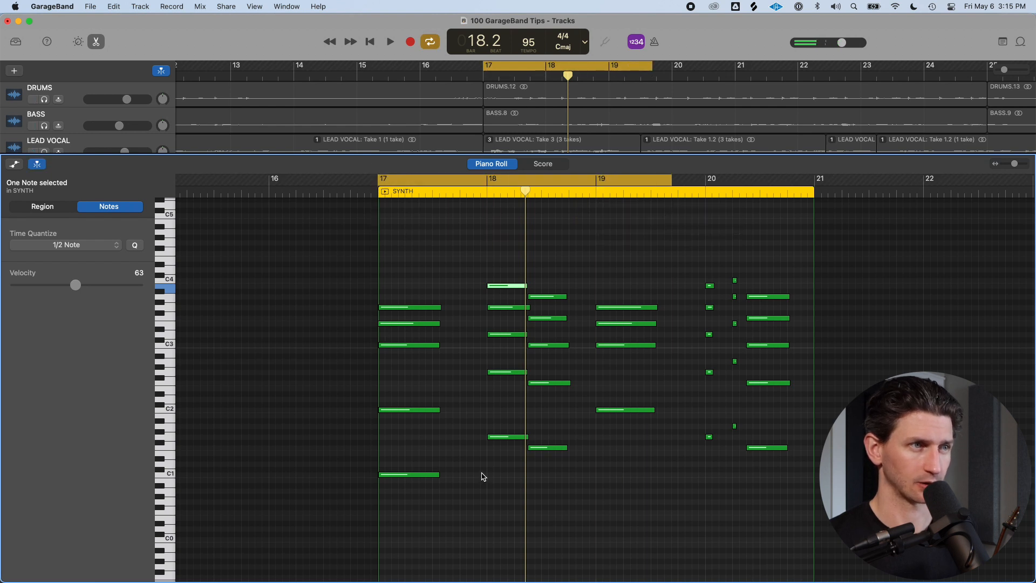
key("space")
scroll(484, 433, "left", 3)
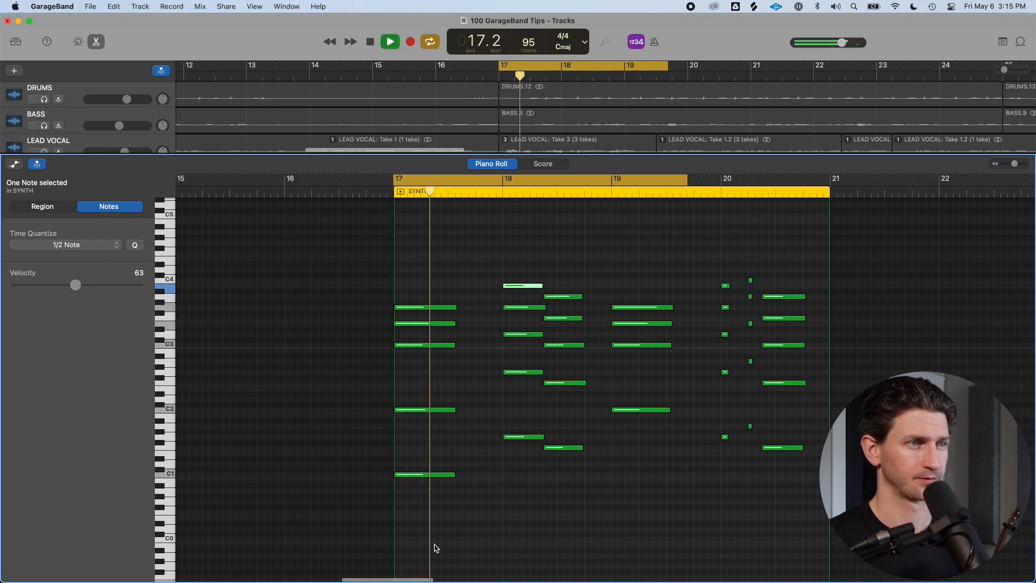
scroll(463, 455, "left", 1)
key("space")
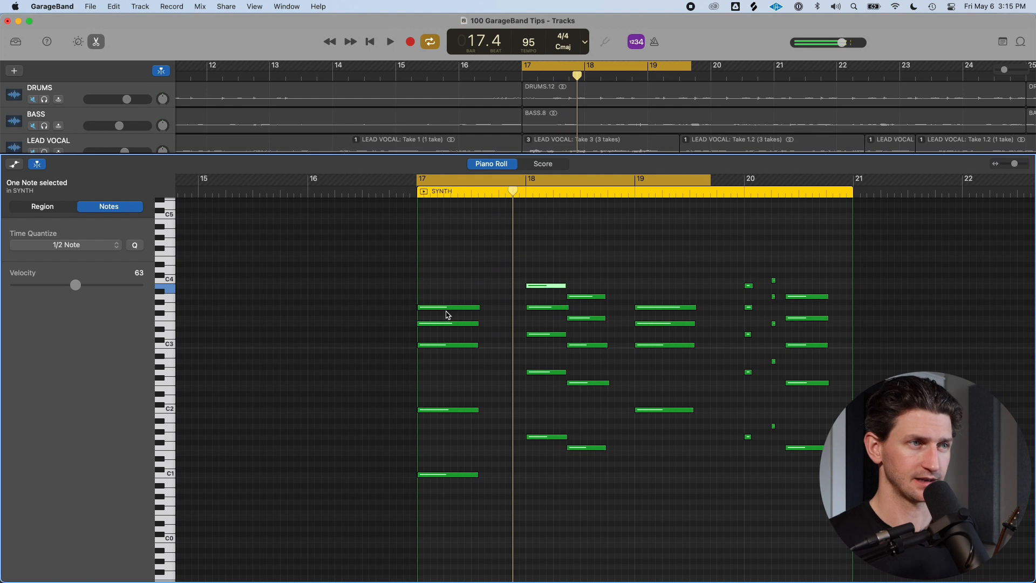
Transpose the top note of the bar 17 chord down an octave and back up several times
left_click(449, 307)
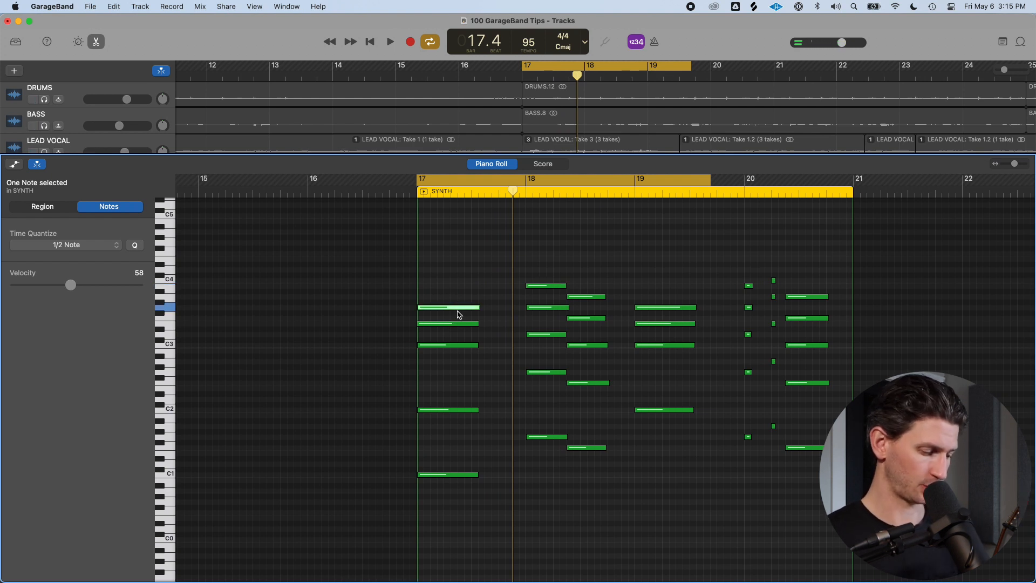
key("alt+shift+Down")
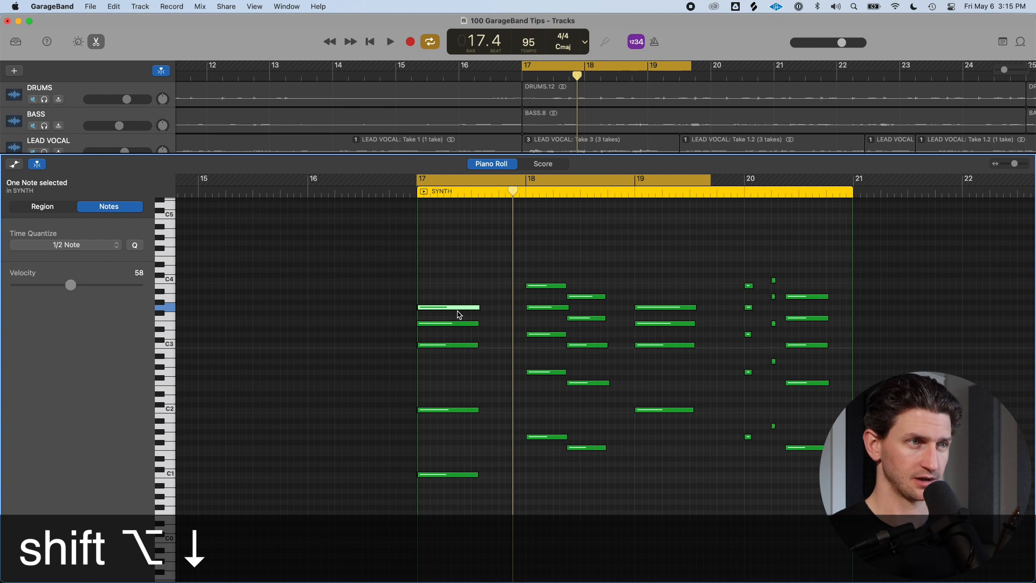
key("alt+shift+Down")
key("alt+shift+Up")
key("alt+shift+Down")
key("alt+shift+Up")
key("alt+shift+Down")
key("alt+shift+Up")
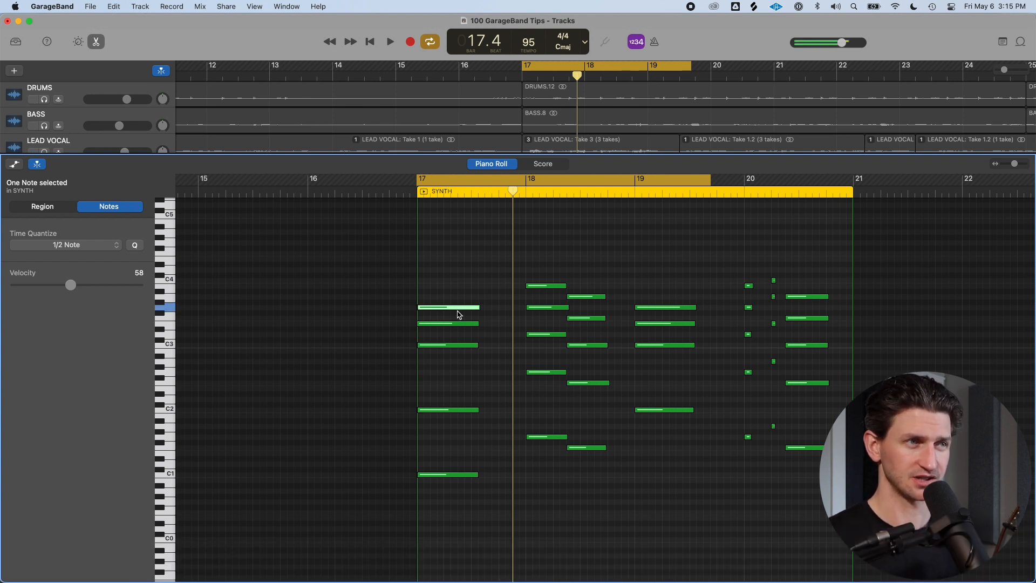
key("alt+shift+Down")
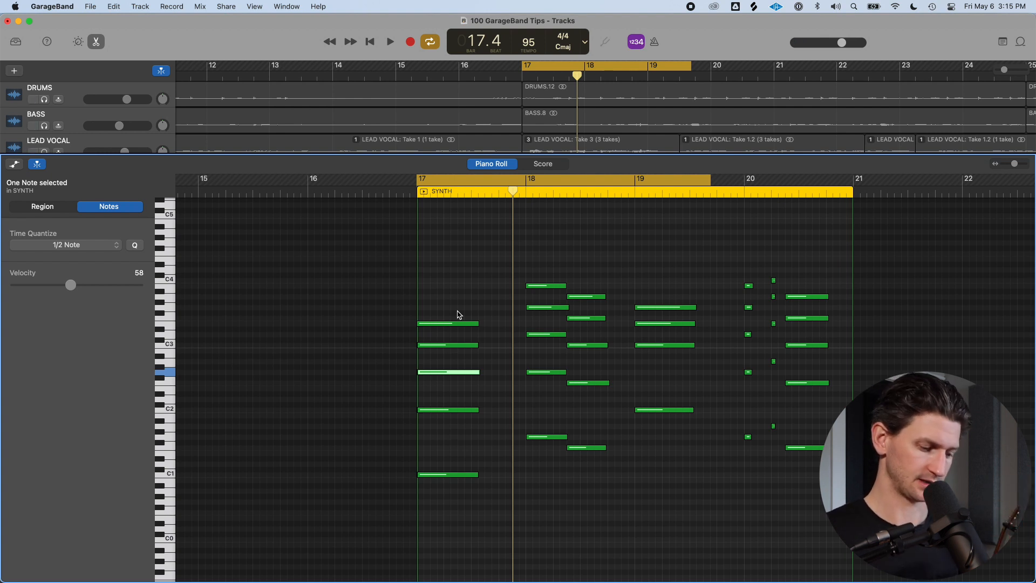
key("shift+alt+Up")
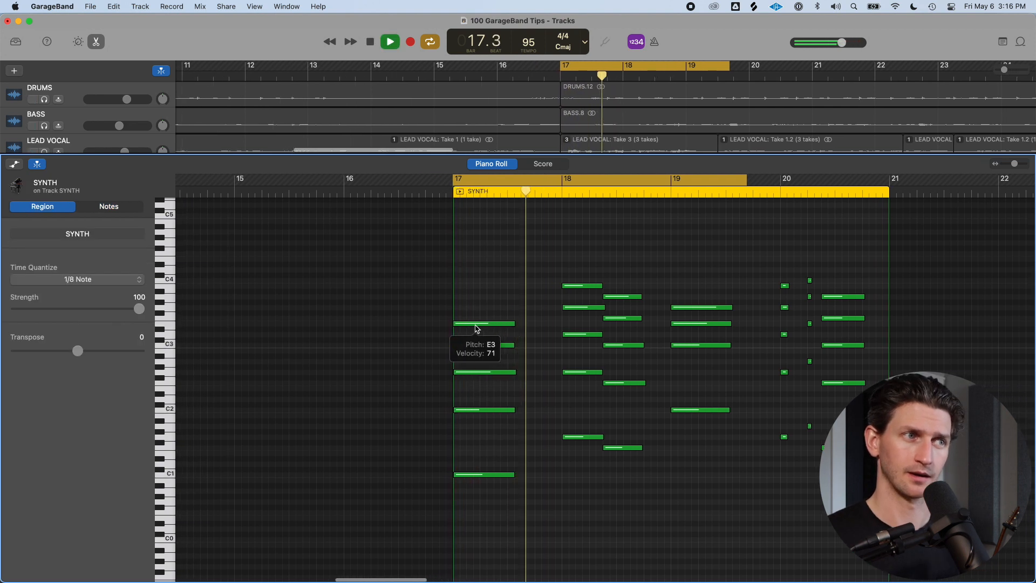
Move the top note of the bar 17 chord down an octave and play the passage back
key("space")
left_click(483, 324)
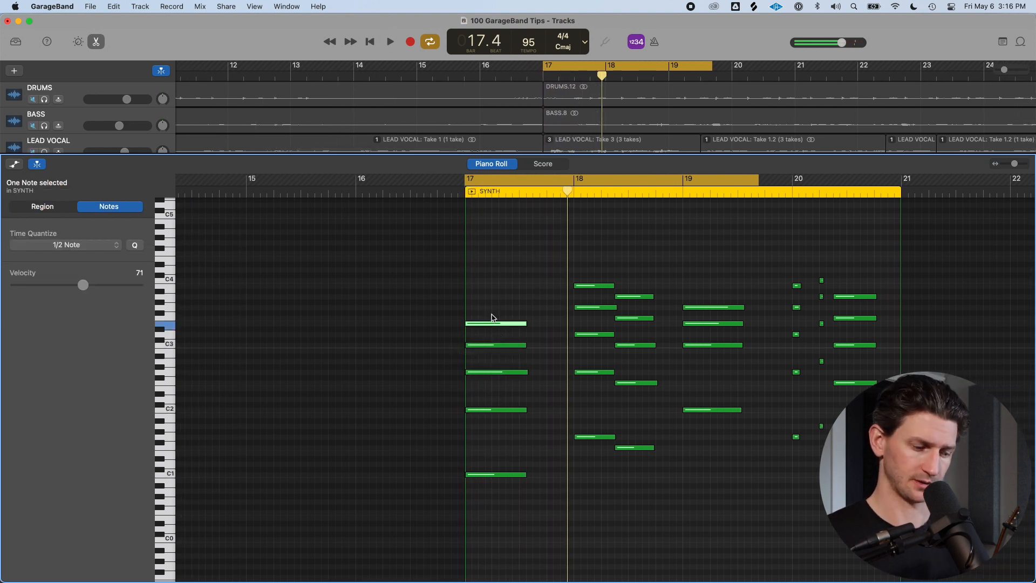
key("shift+alt+Down")
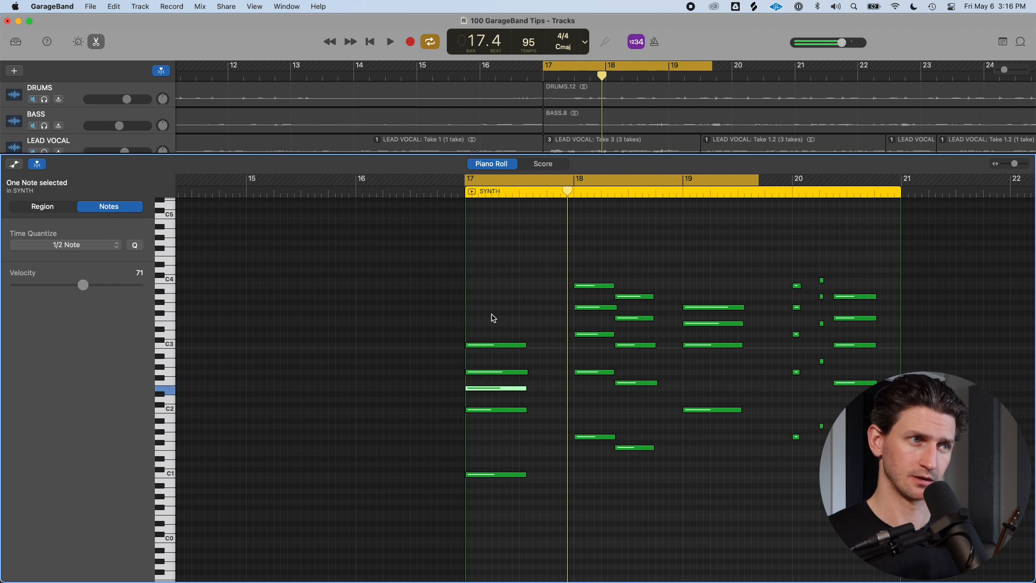
key("space")
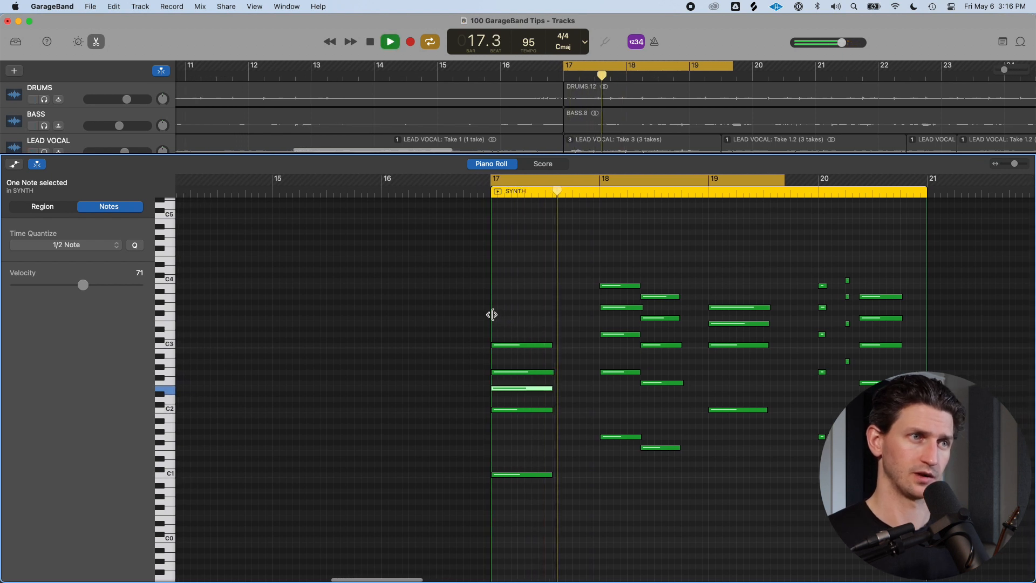
key("space")
Select the two highest notes of the second bar 18 chord and transpose them down an octave
left_click(625, 272)
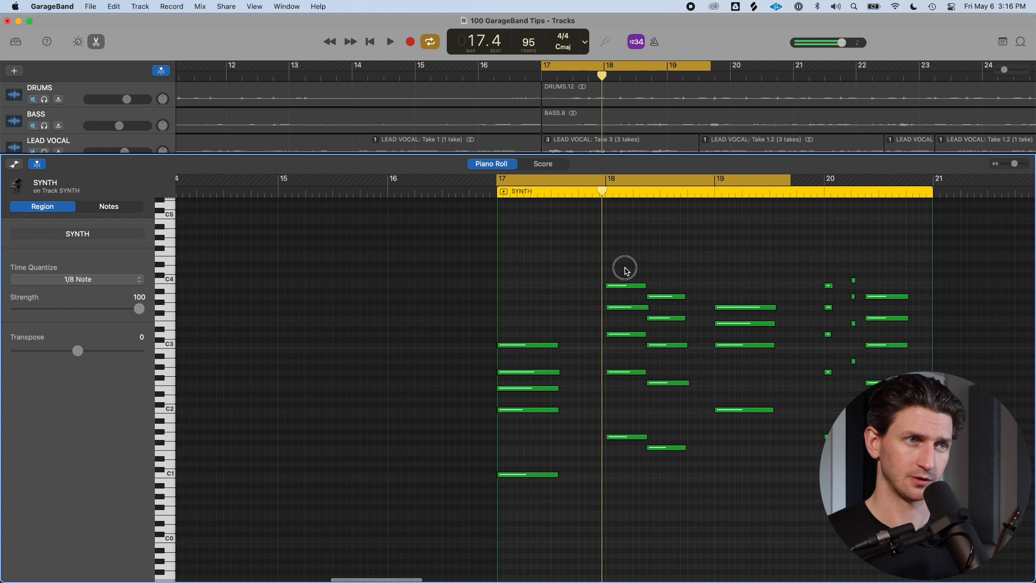
left_click_drag(636, 273, 675, 299)
key("shift+alt+Down")
left_click(668, 327)
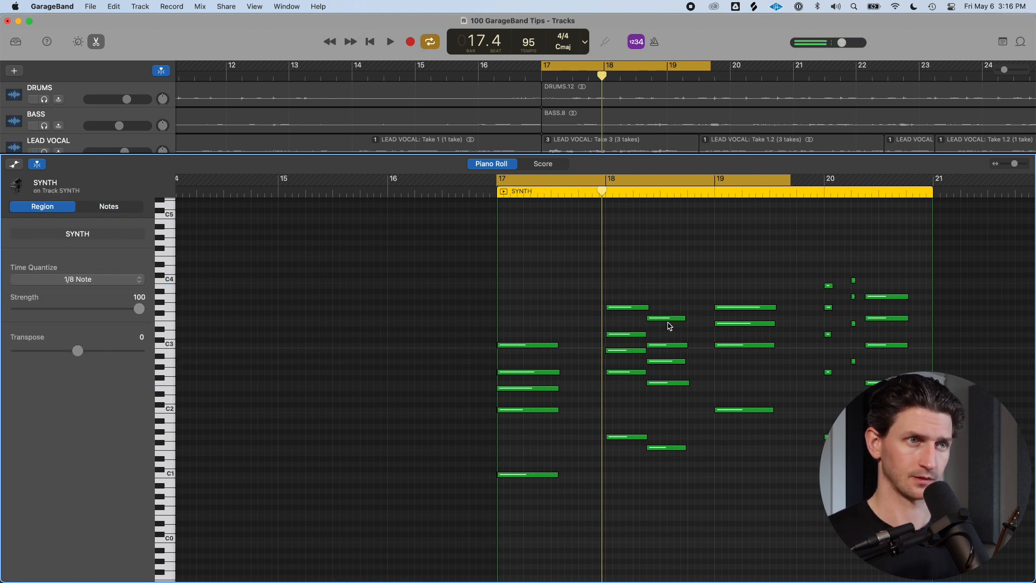
Lower the velocity of the top note in bar 19 to 59 and play the passage
left_click(729, 308)
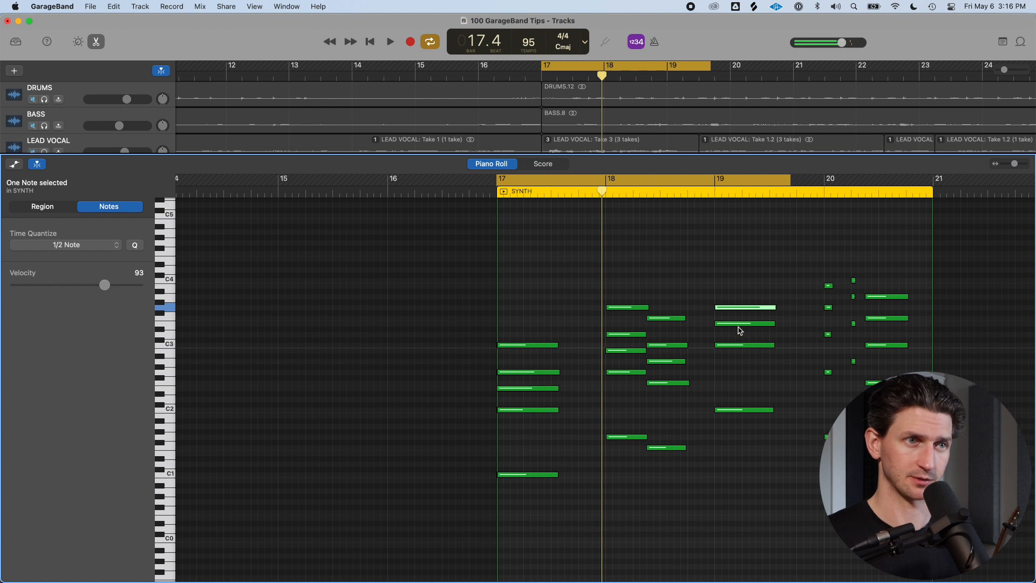
left_click_drag(102, 285, 69, 284)
key("space")
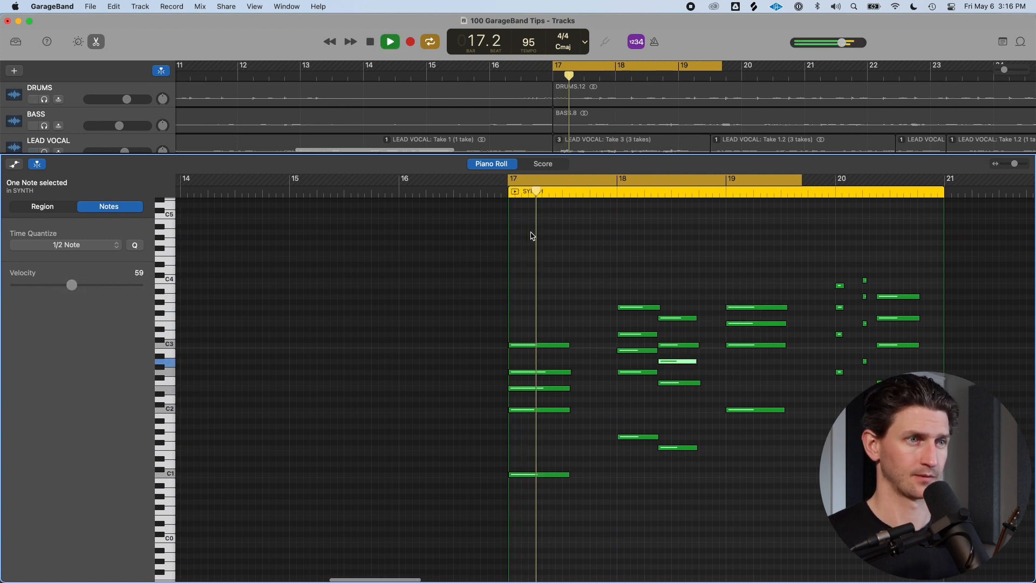
Add a new low note in bar 19, place it at C1 an octave below, and lengthen it slightly
scroll(531, 235, "down", 3)
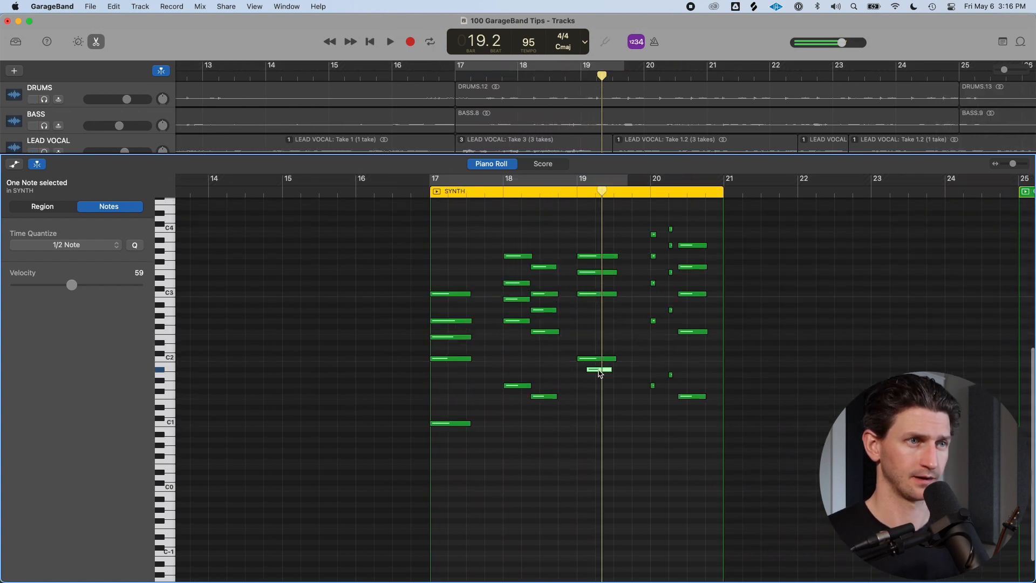
left_click_drag(600, 370, 590, 370)
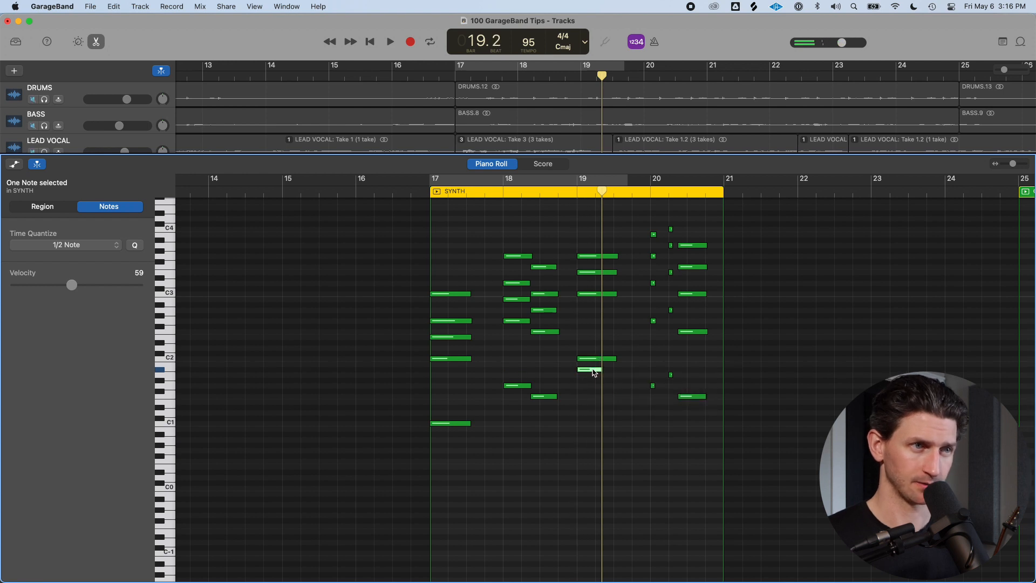
left_click(593, 371)
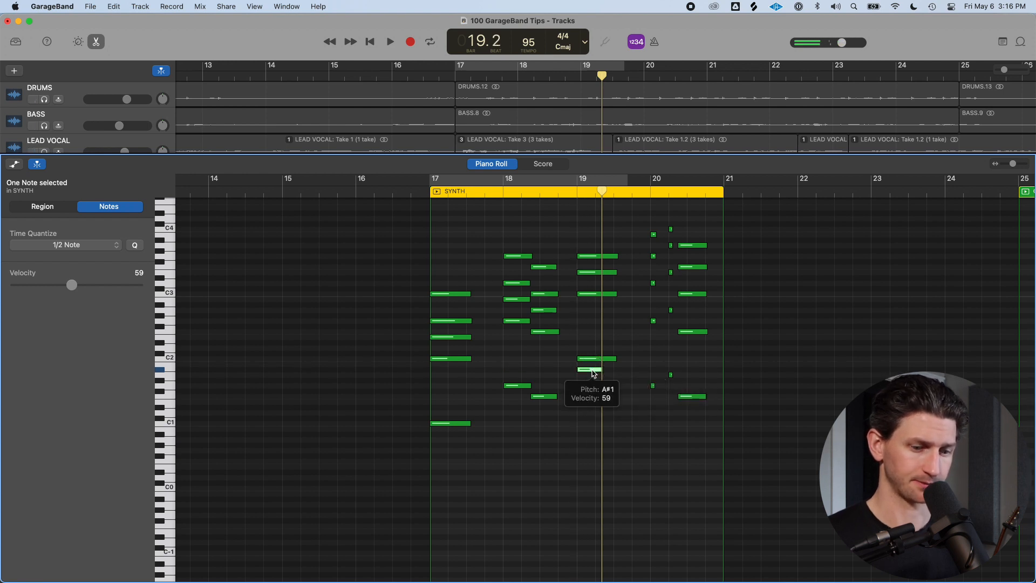
key("Delete")
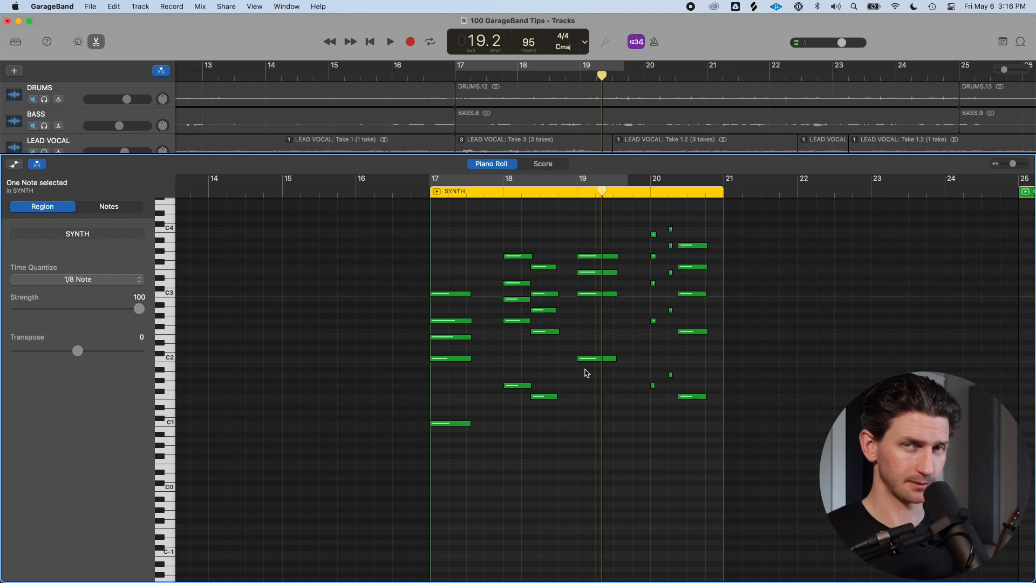
key("super")
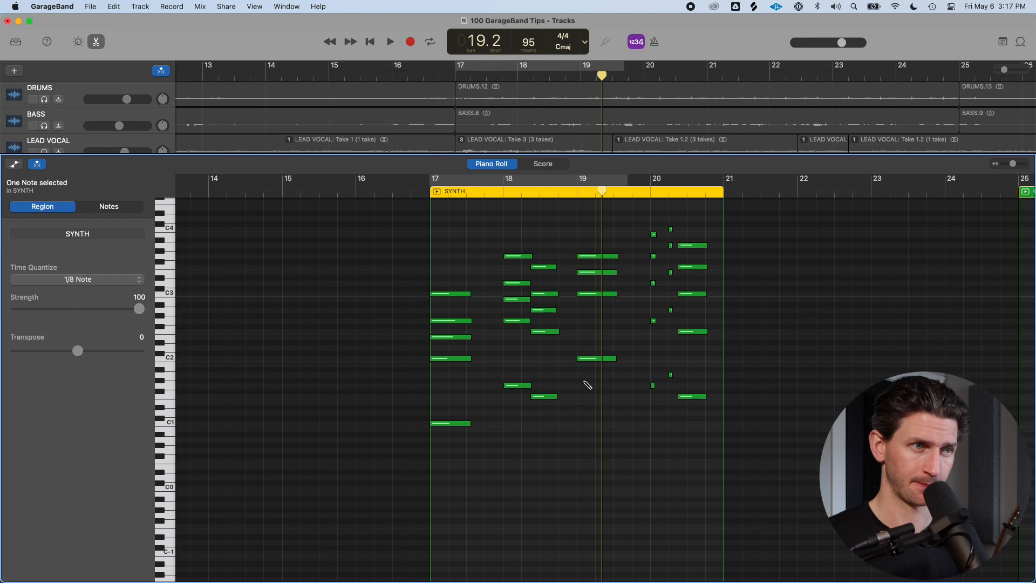
left_click(584, 380)
left_click(604, 380)
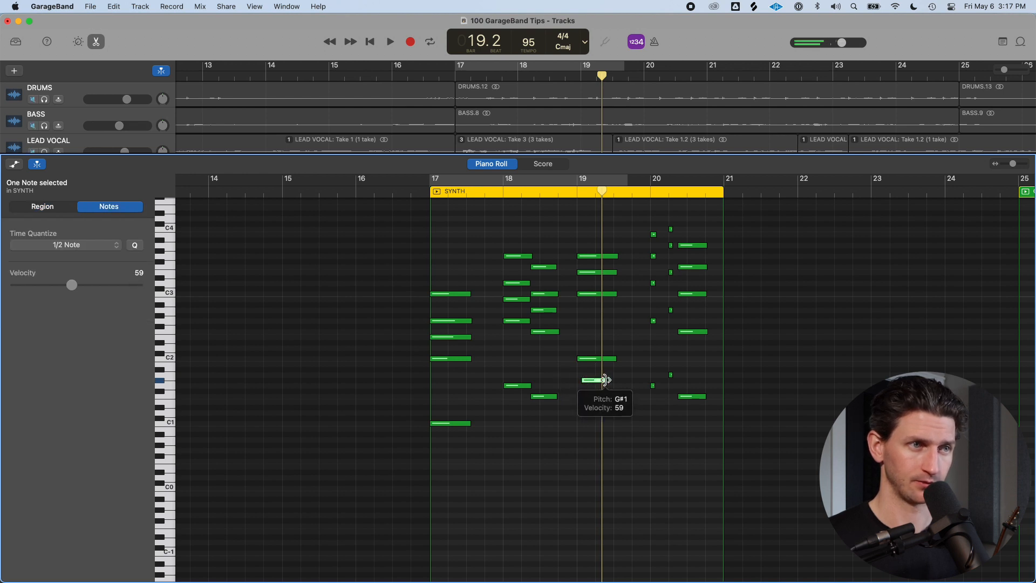
left_click_drag(605, 380, 615, 360)
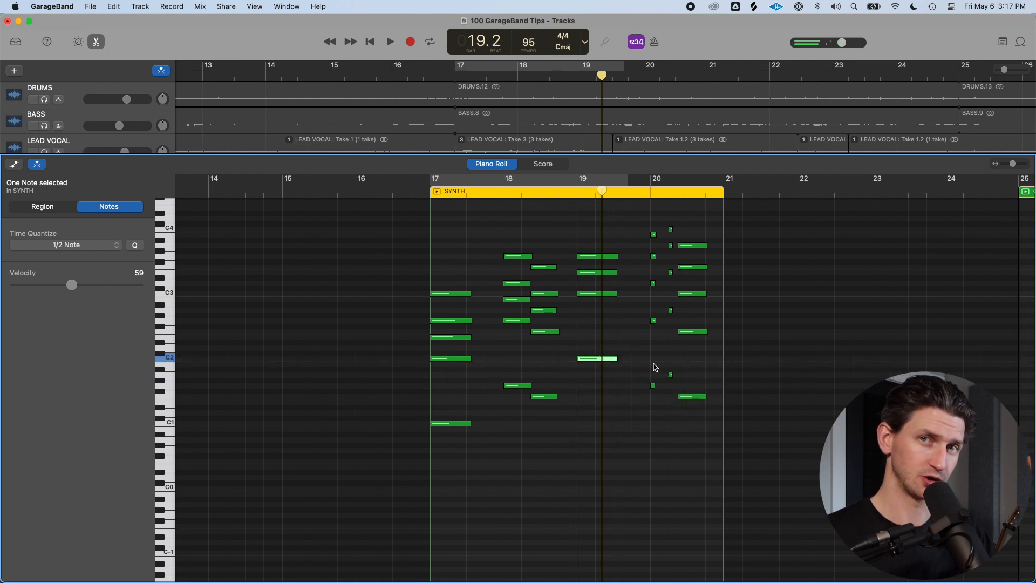
key("alt+shift+Down")
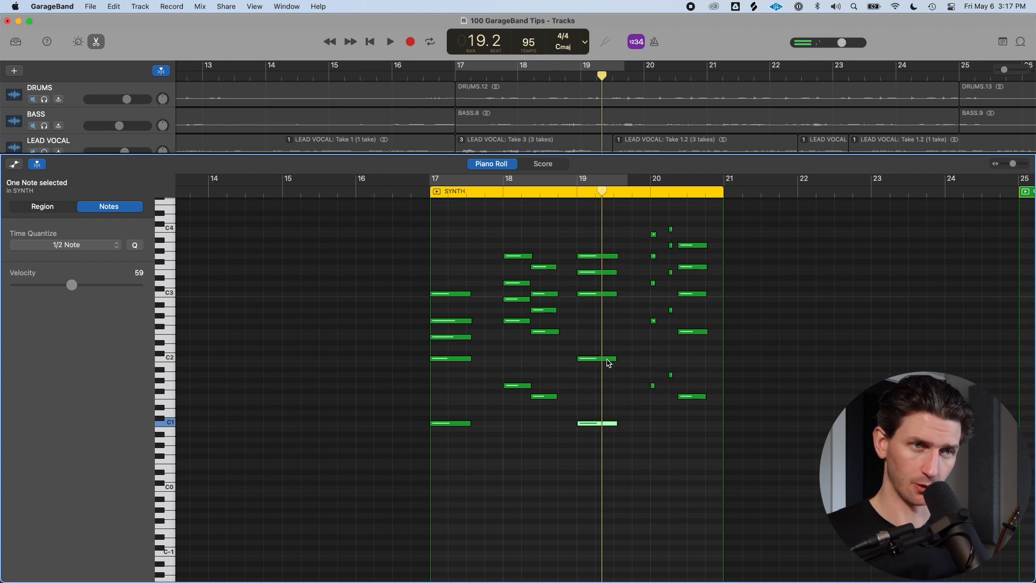
left_click_drag(613, 422, 622, 423)
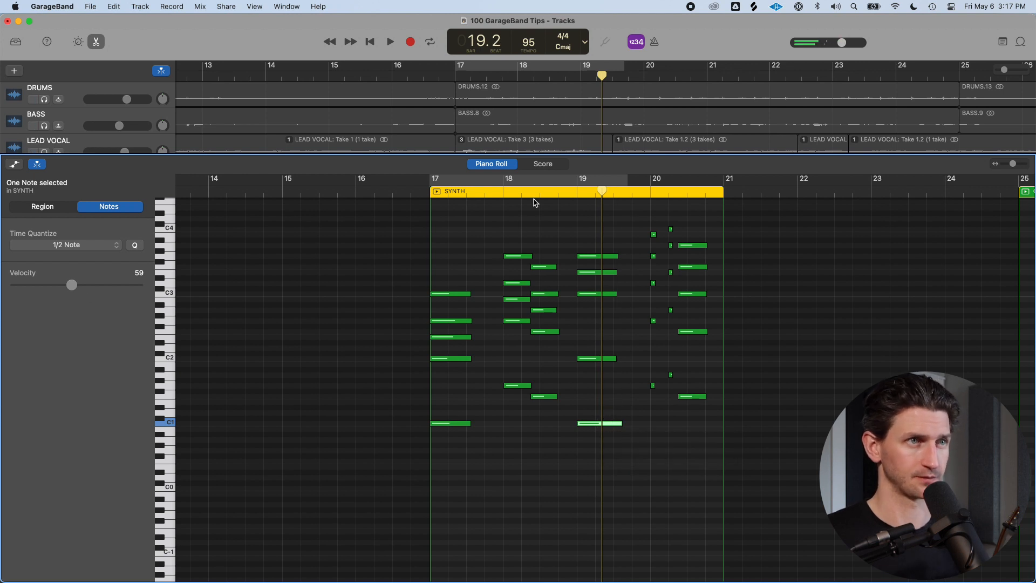
Set the cycle range from bar 19 to about the third beat of bar 20 and play it
left_click(572, 191)
left_click_drag(578, 178, 701, 184)
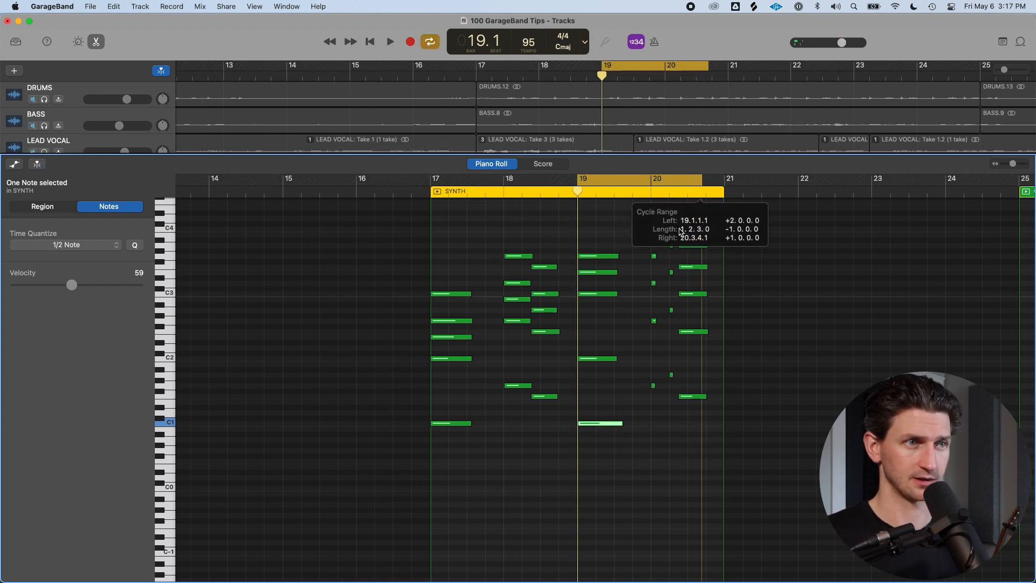
left_click(601, 432)
key("space")
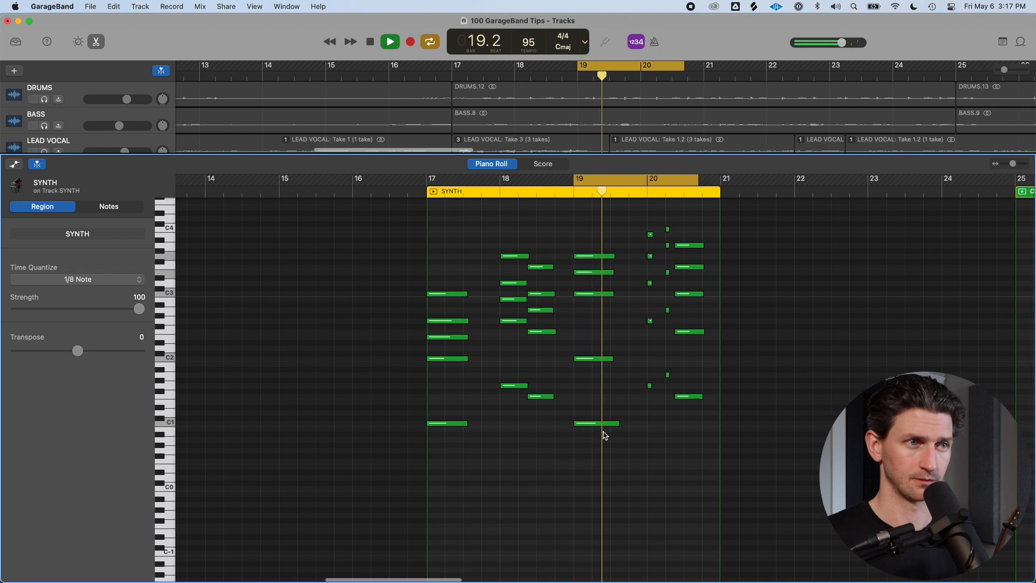
Delete the new low C1 note in bar 19 to compare, then undo the deletion
left_click(593, 423)
key("Delete")
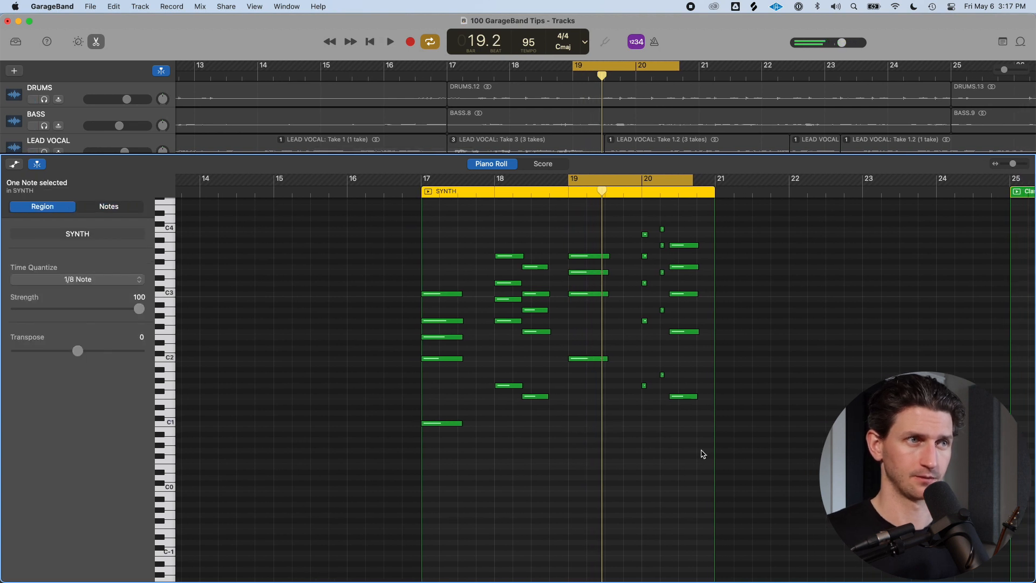
key("space")
key("super+z")
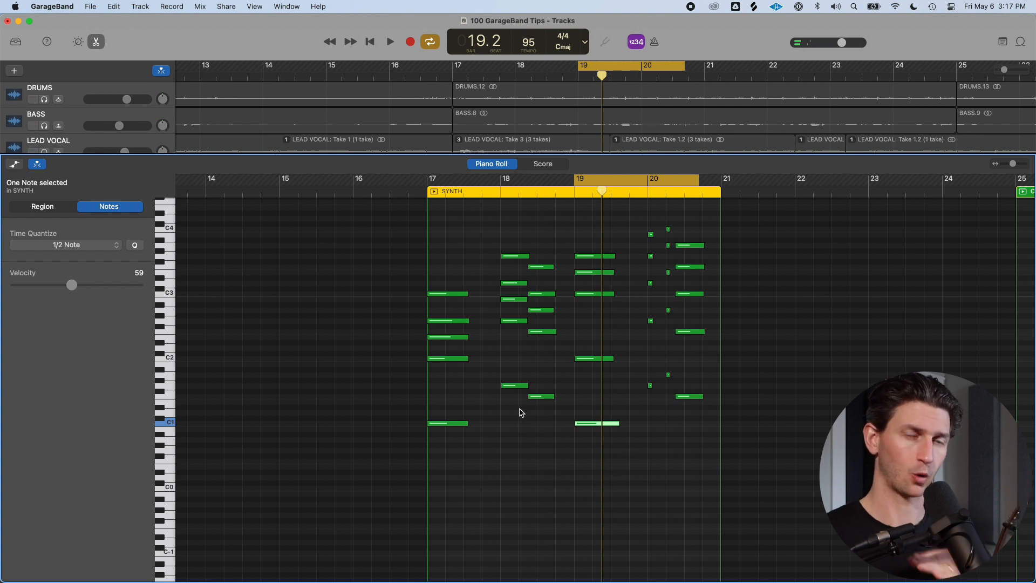
Extend the cycle range from bar 17 to about bar 22 and play it back
left_click_drag(423, 181, 809, 183)
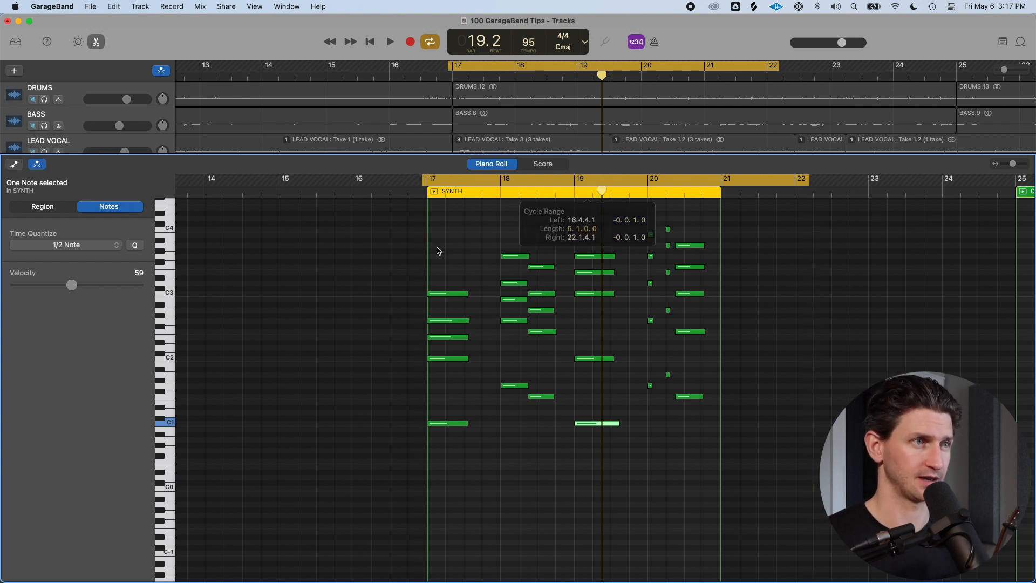
key("space")
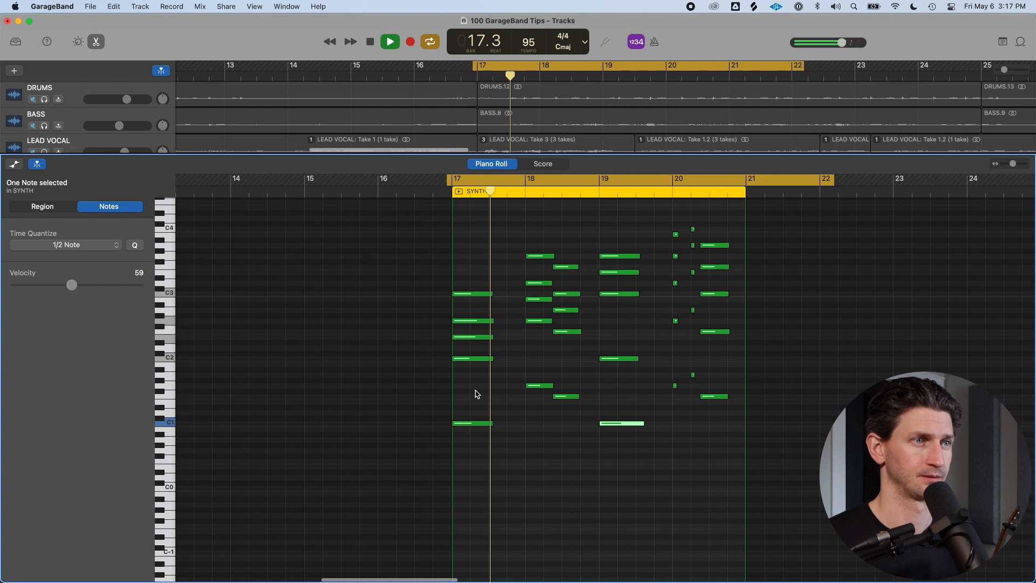
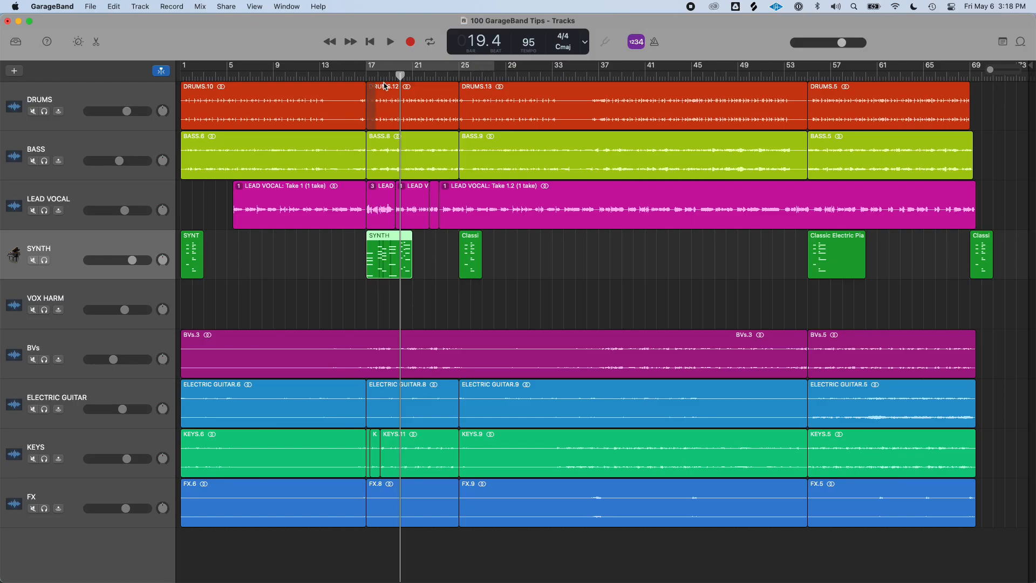
Show the arrangement track above the tracks
left_click(140, 6)
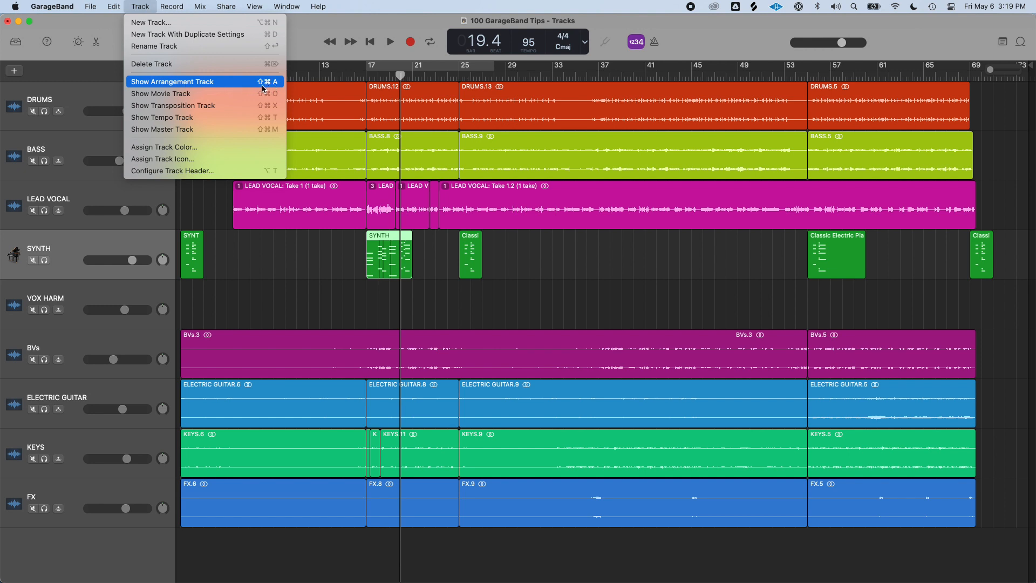
key("shift+super+a")
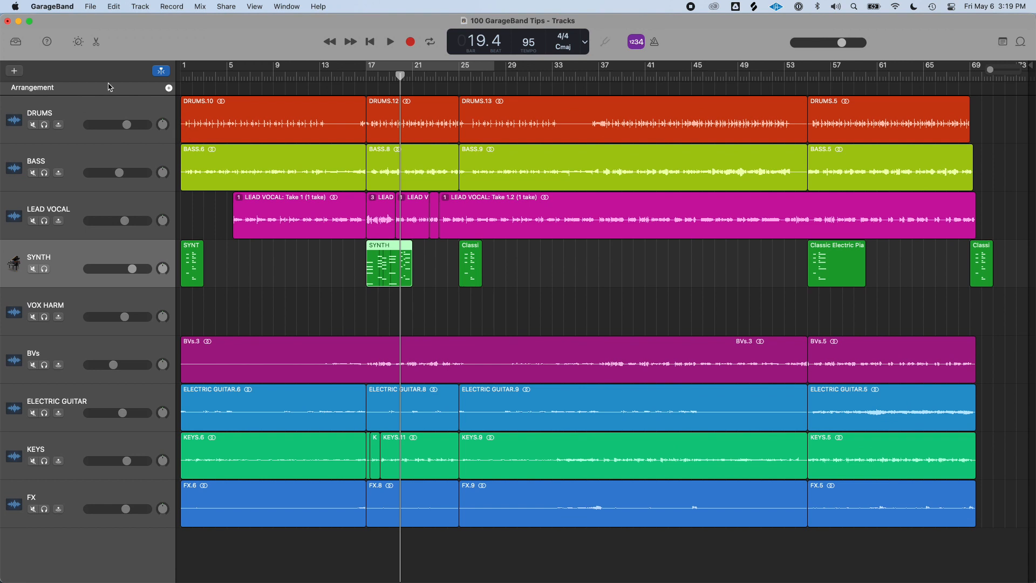
Add three arrangement markers to the arrangement track
left_click(216, 93)
key("Return")
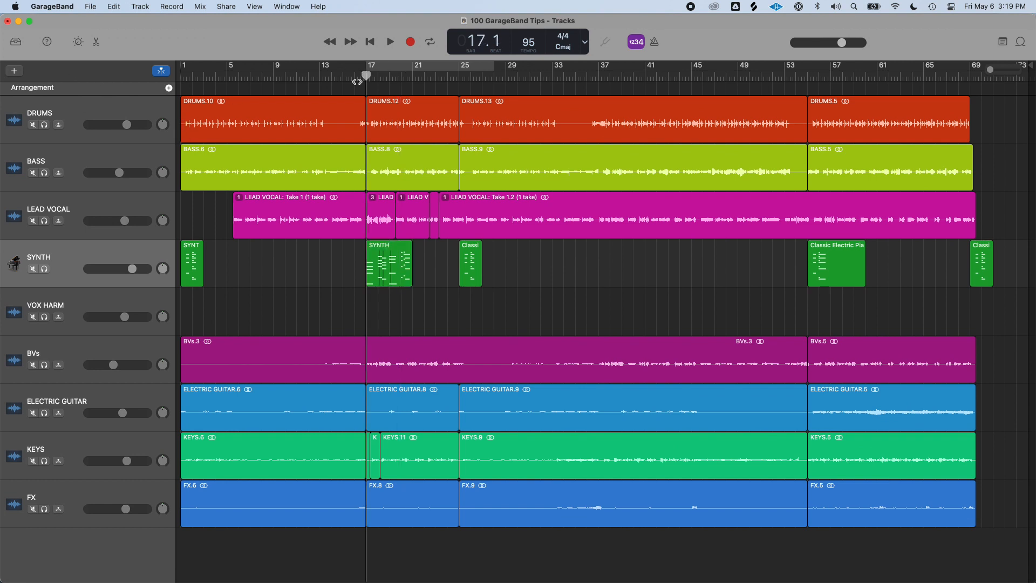
left_click_drag(367, 77, 447, 103)
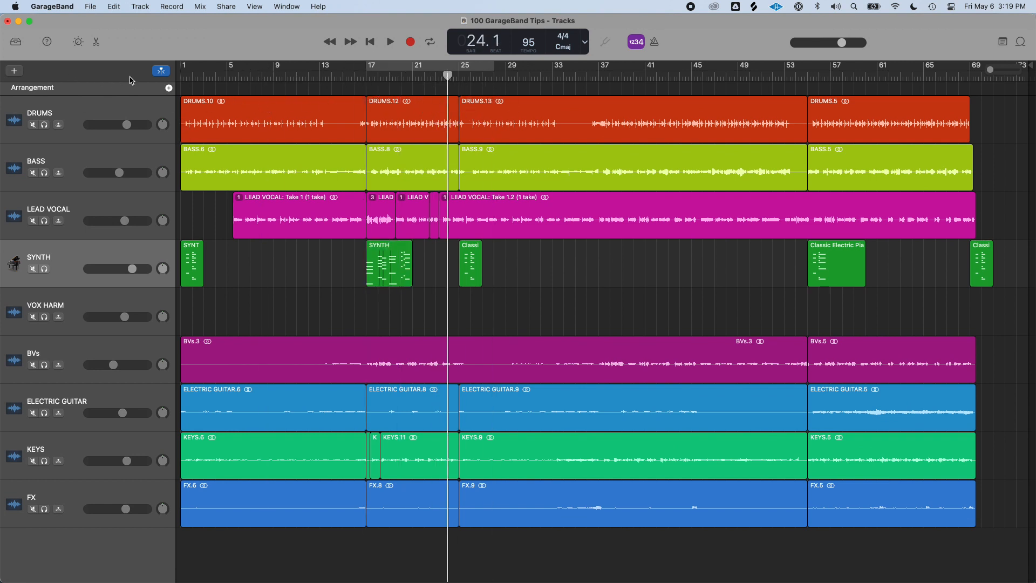
left_click(169, 89)
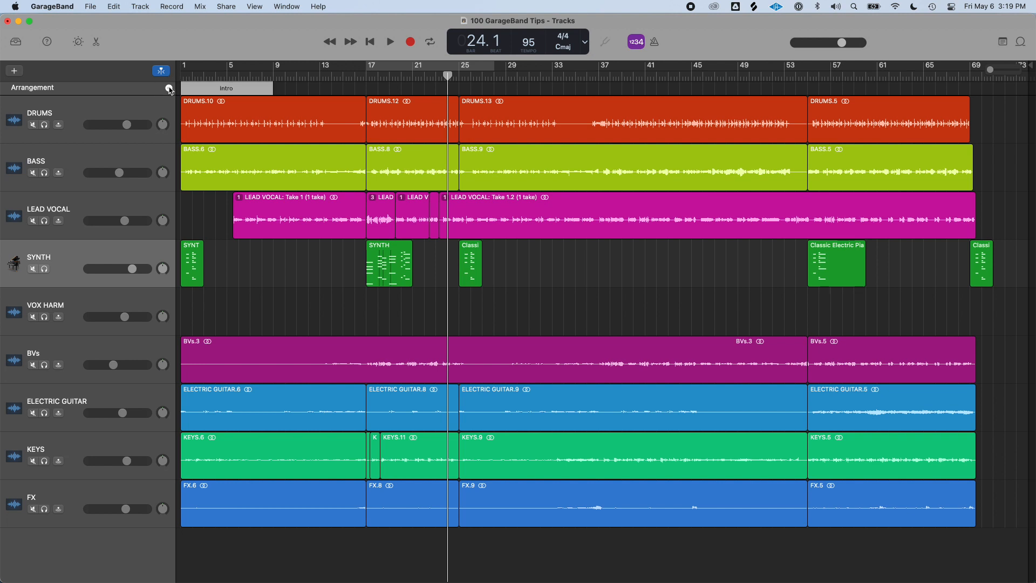
left_click(169, 88)
left_click(169, 89)
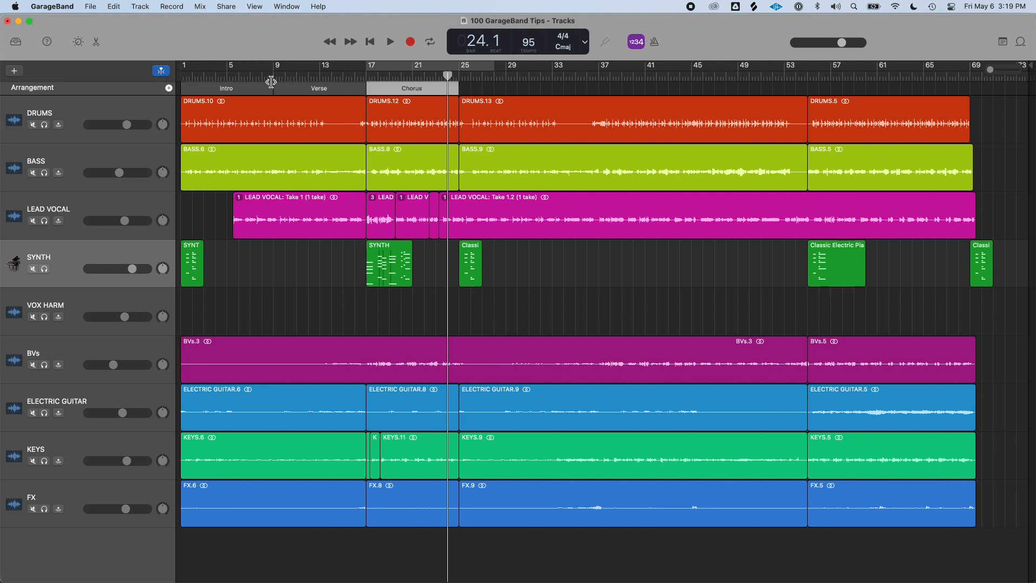
Shorten the Intro marker so it ends at bar 5
left_click(232, 89)
left_click(221, 88)
left_click_drag(273, 88, 233, 94)
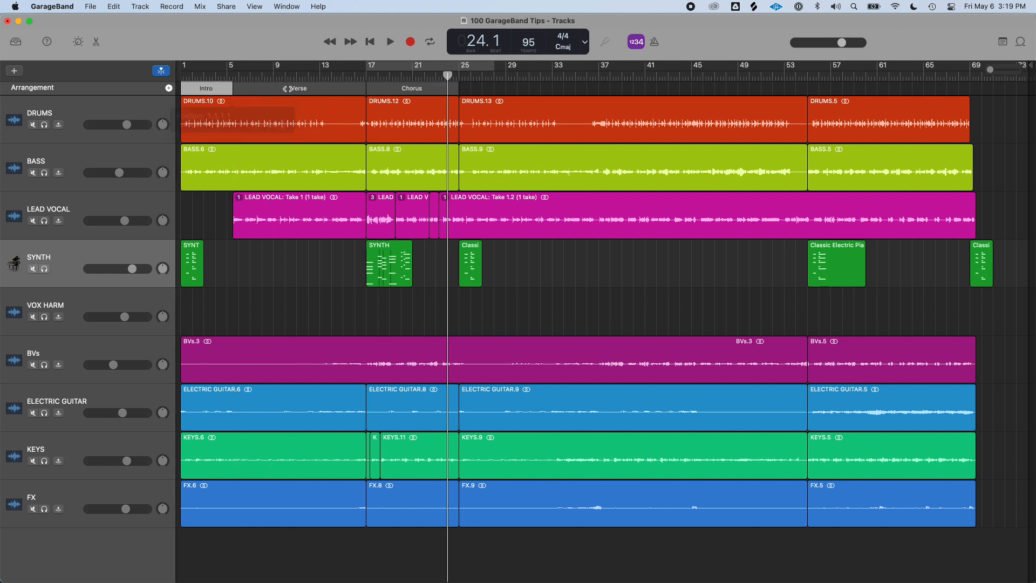
Lay out the remaining sections: Pre Chorus, Chorus, Verse, Pre Chorus, Chorus, Bridge and Final Chorus
left_click(289, 90)
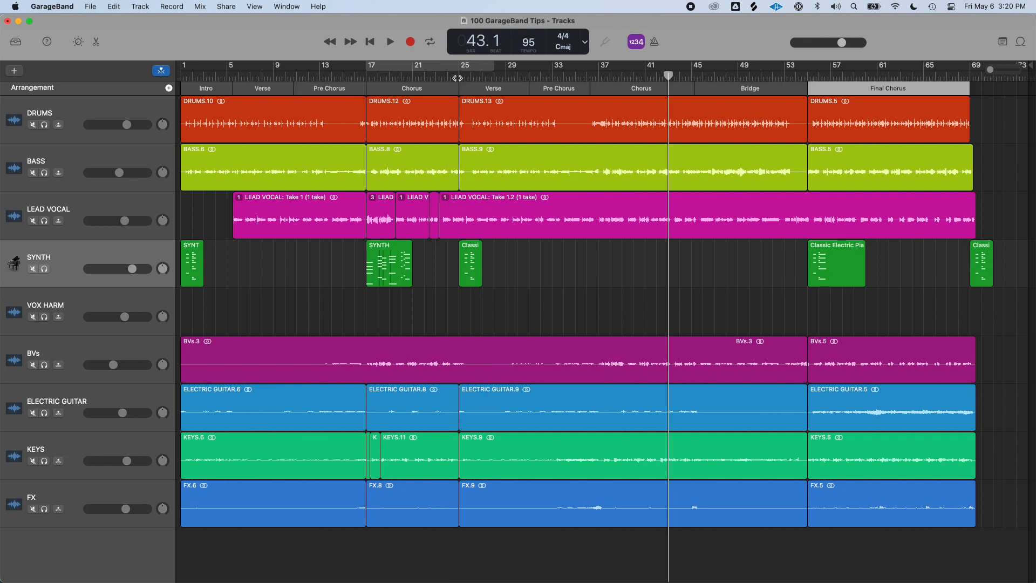
left_click(457, 77)
left_click(435, 84)
left_click(346, 84)
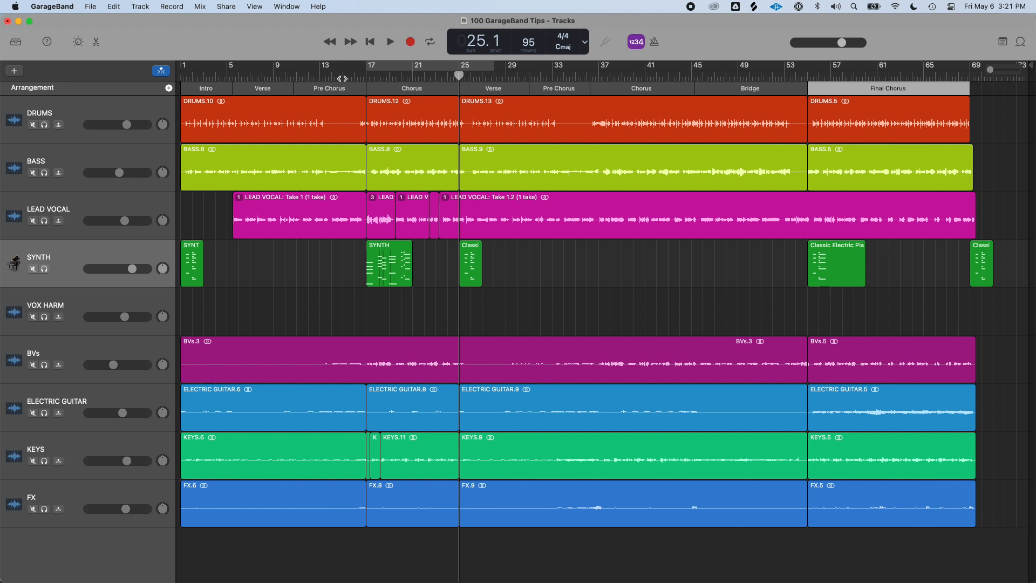
Hide and show the arrangement track again
key("shift+super+a")
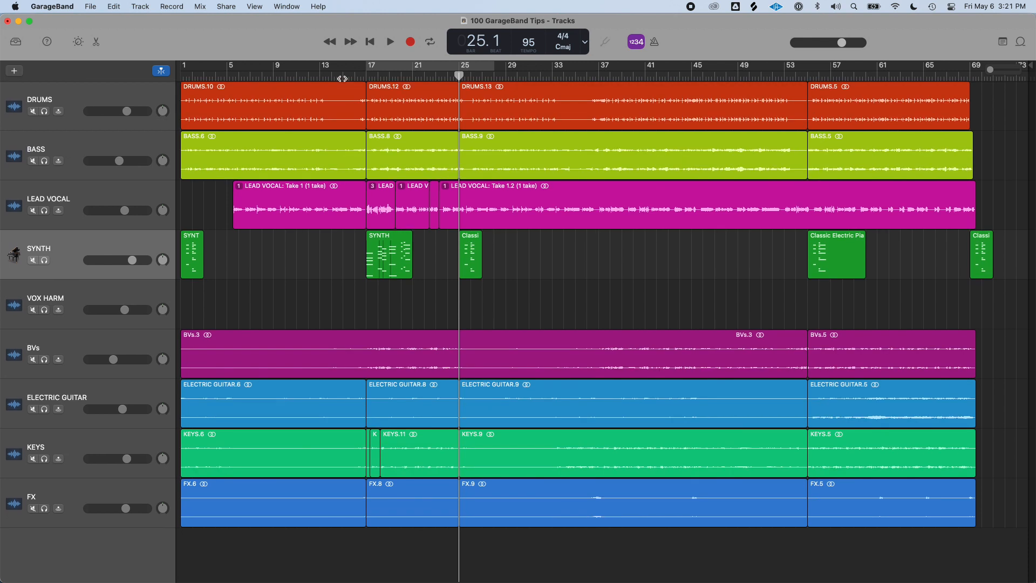
key("shift+super+a")
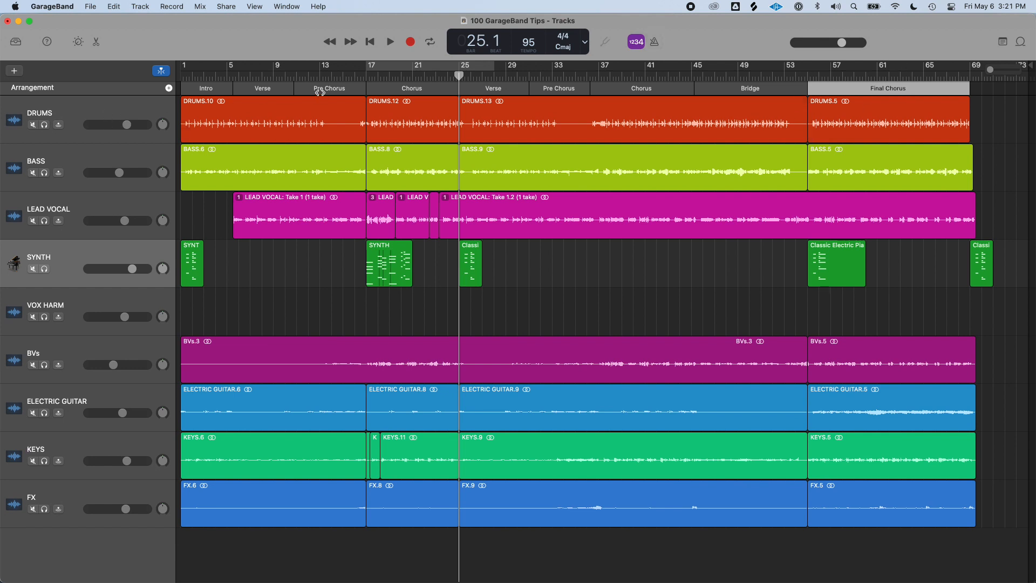
Inspect the name choices offered for the Verse marker
left_click(204, 89)
left_click(266, 91)
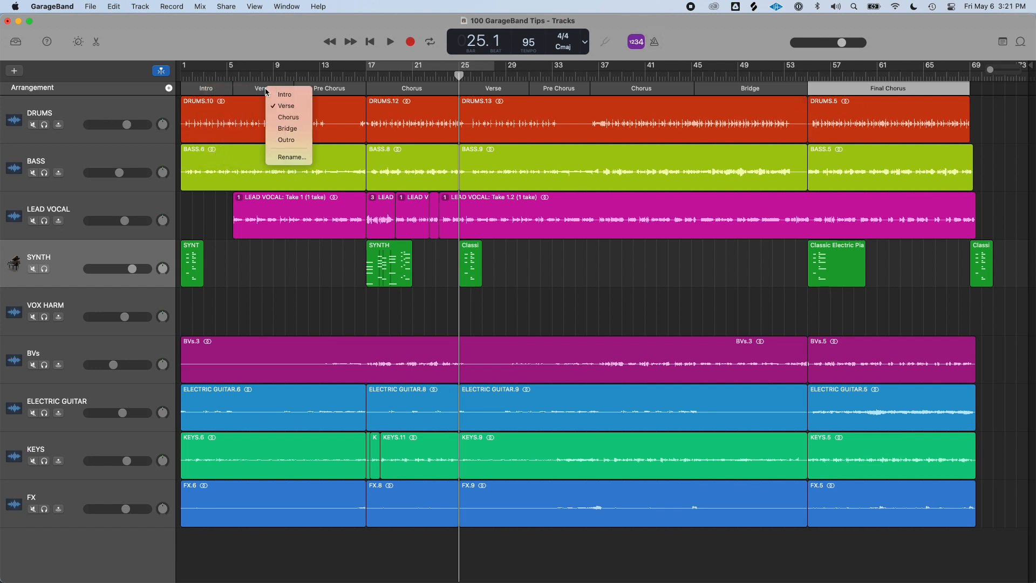
left_click(270, 54)
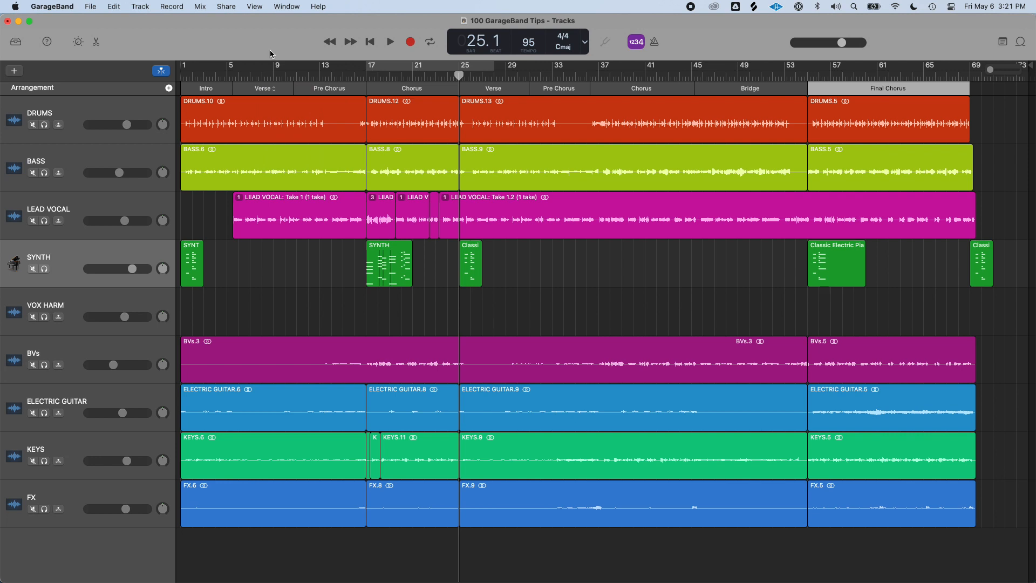
Color the Chorus and Final Chorus markers dark teal
key("alt+c")
left_click_drag(583, 300, 560, 180)
left_click(794, 126)
left_click(830, 85)
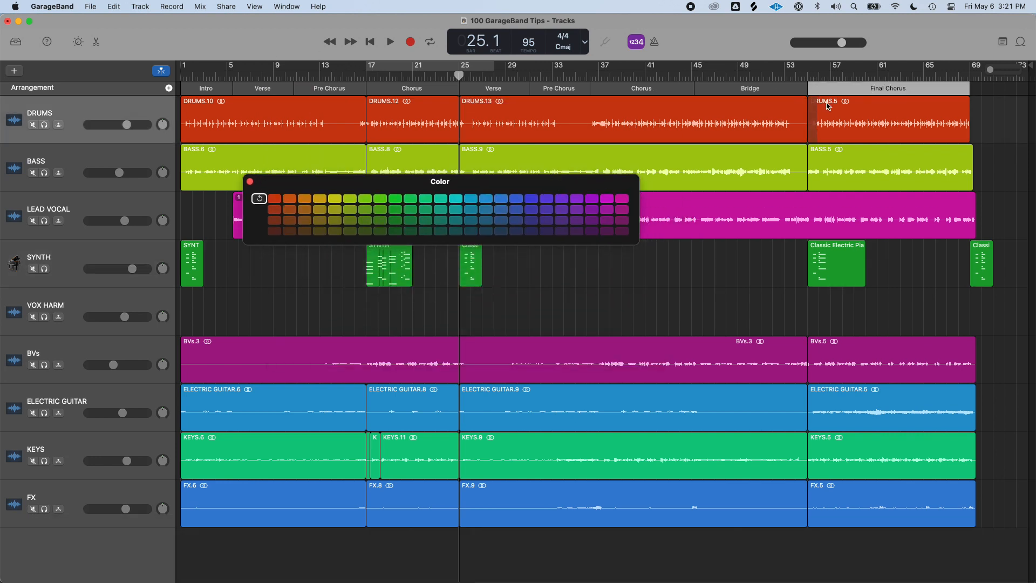
left_click(470, 231)
Color the Verse and Bridge markers yellow and the Pre Chorus markers purple, then close the color palette
left_click(275, 89)
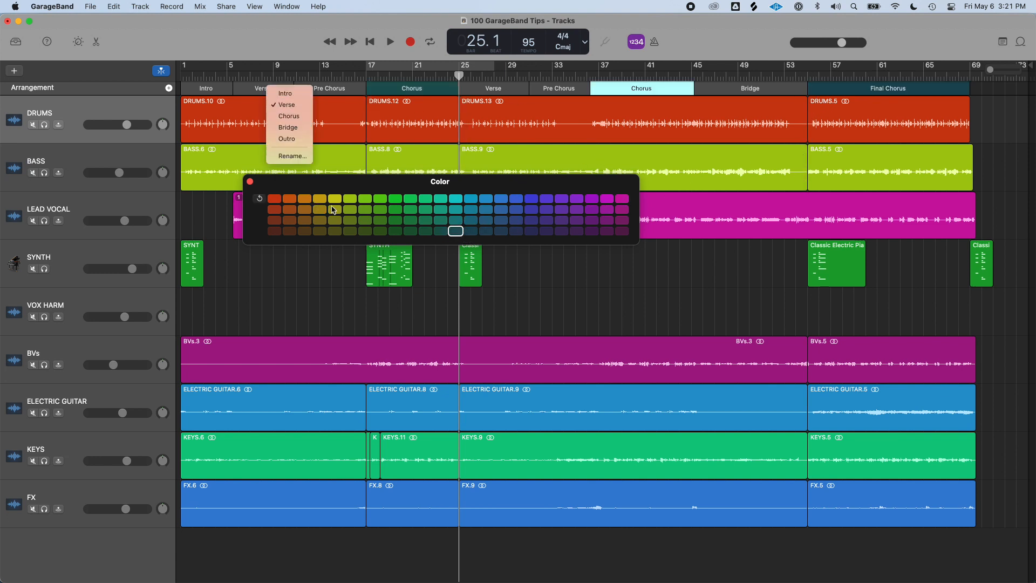
left_click(335, 197)
left_click(335, 197)
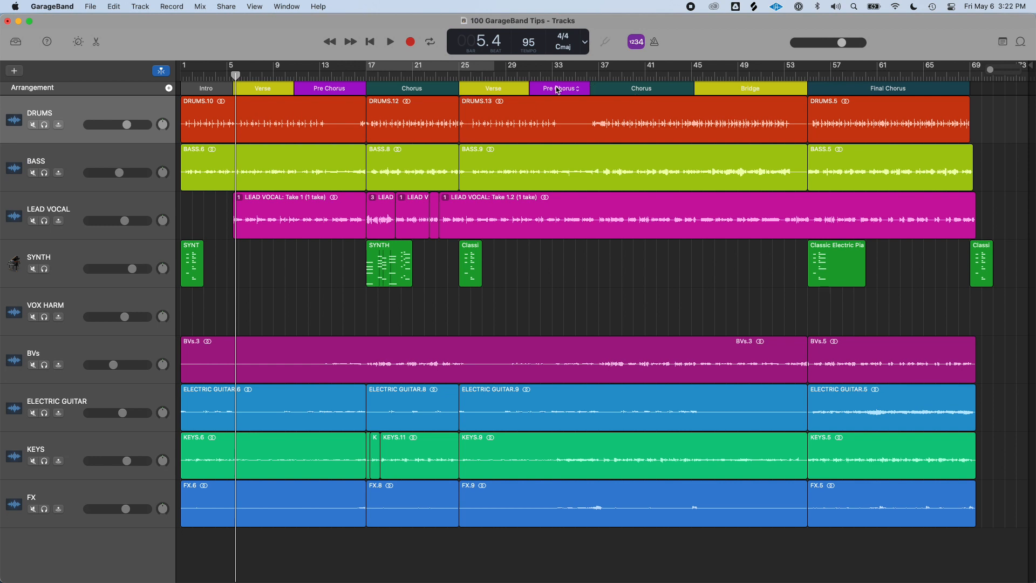
key("alt+c")
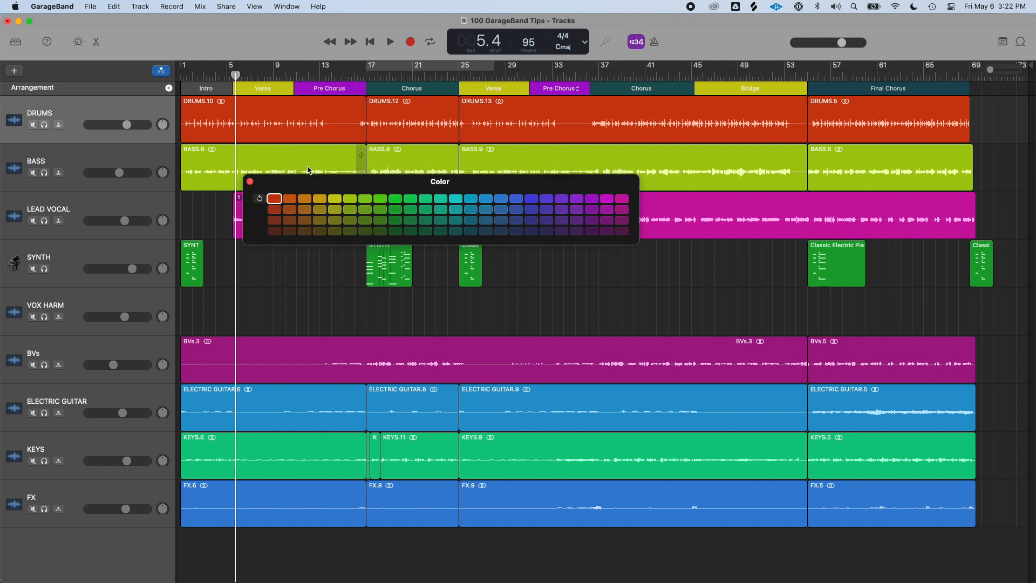
left_click_drag(326, 183, 395, 160)
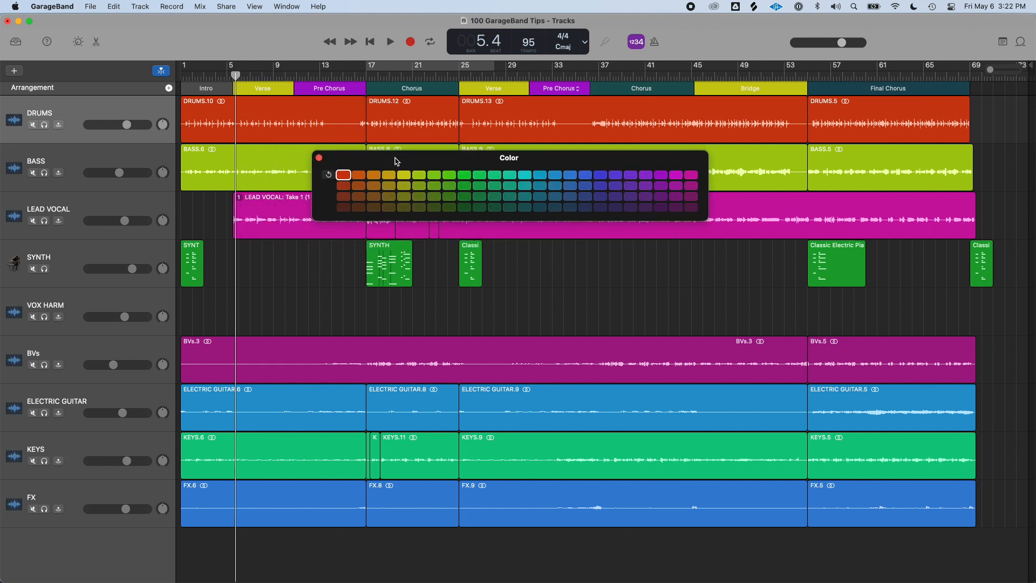
key("alt+c")
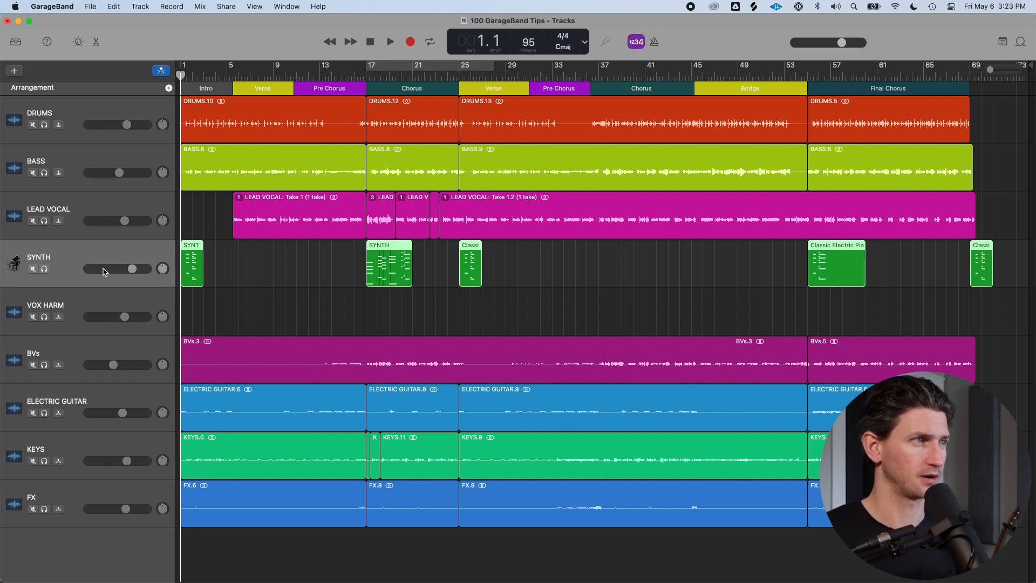
Mute the SYNTH track and play the intro zoomed in to audition the arrangement
key("m")
key("cmd+Right")
key("space")
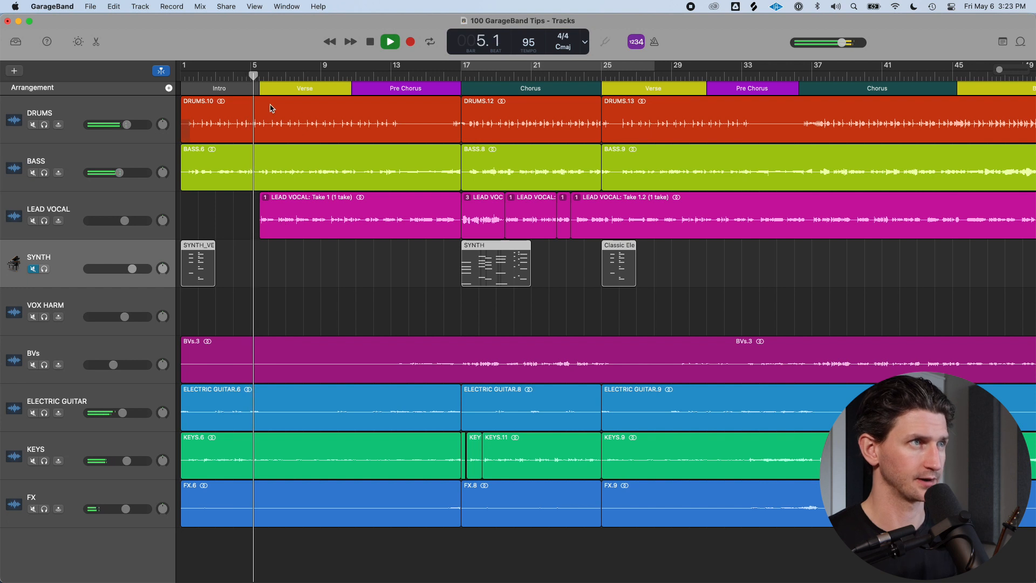
key("space")
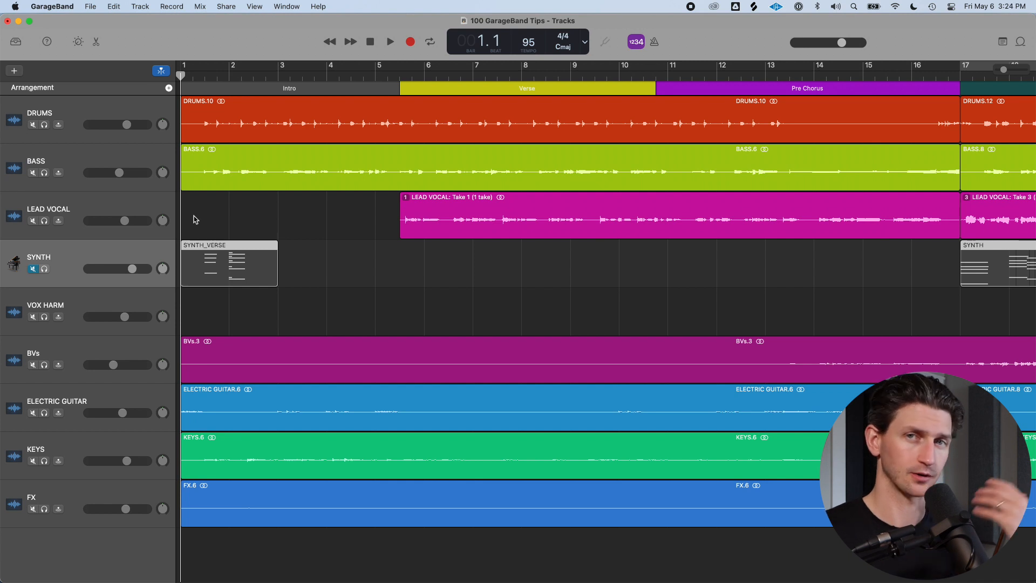
key("space")
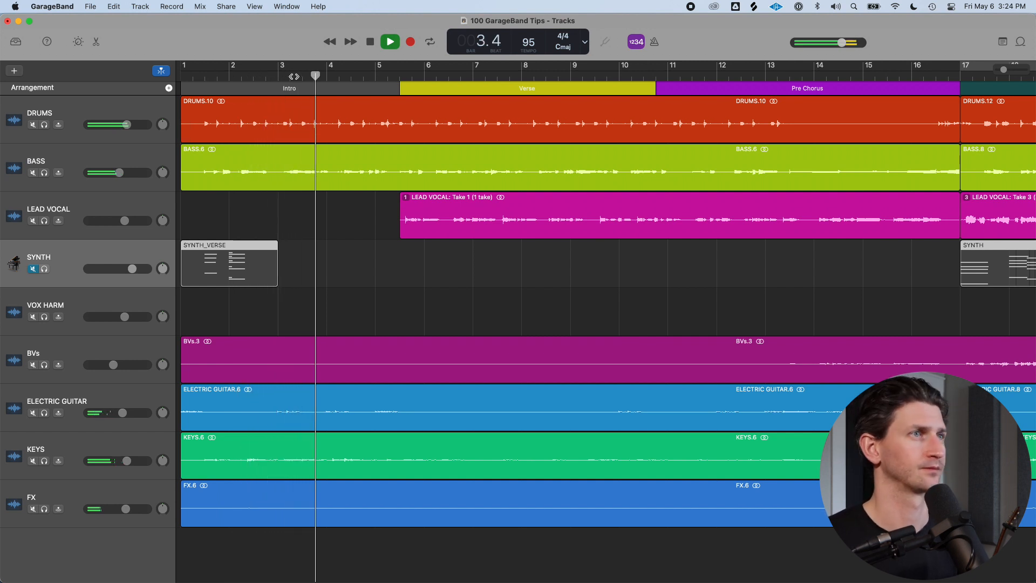
key("cmd+Left")
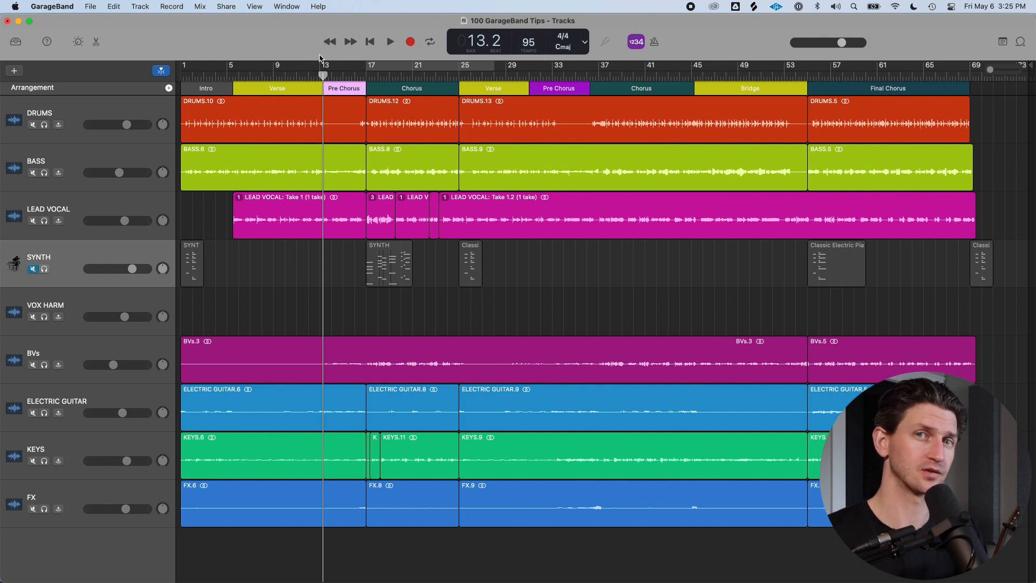
Play the song from the end of the first Verse through the Pre Chorus into the Chorus
left_click_drag(318, 76, 310, 78)
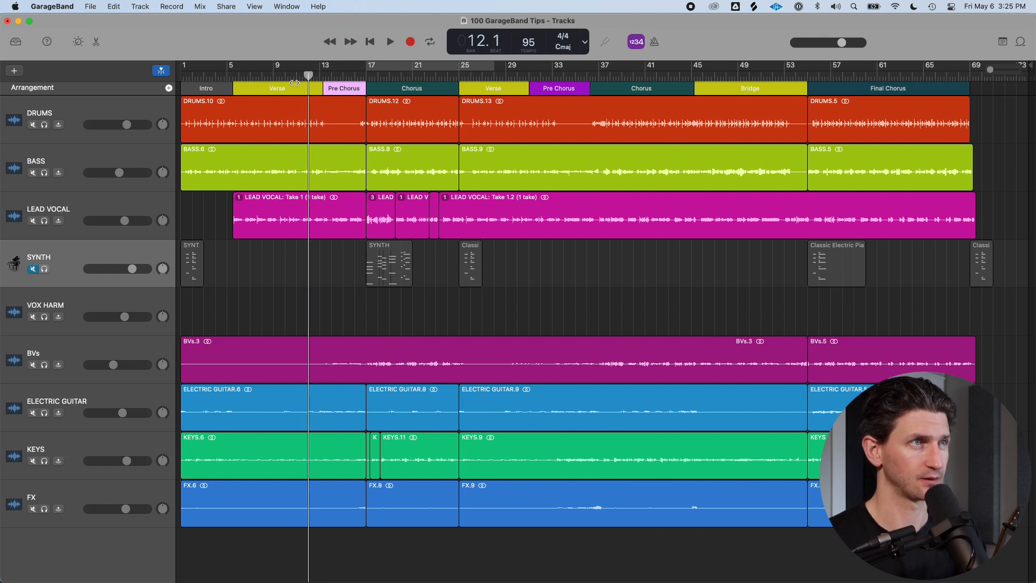
left_click(343, 76)
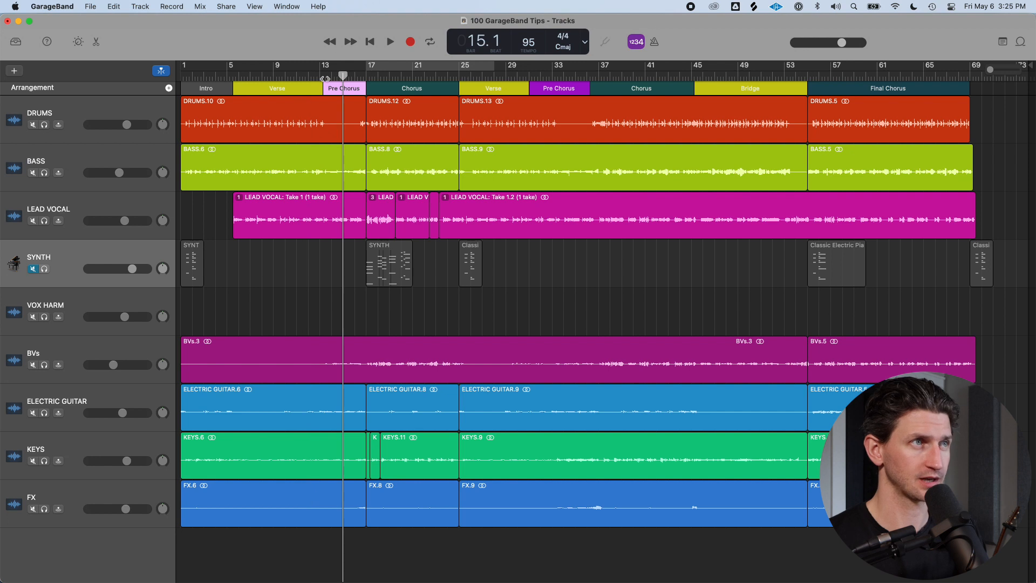
left_click(322, 76)
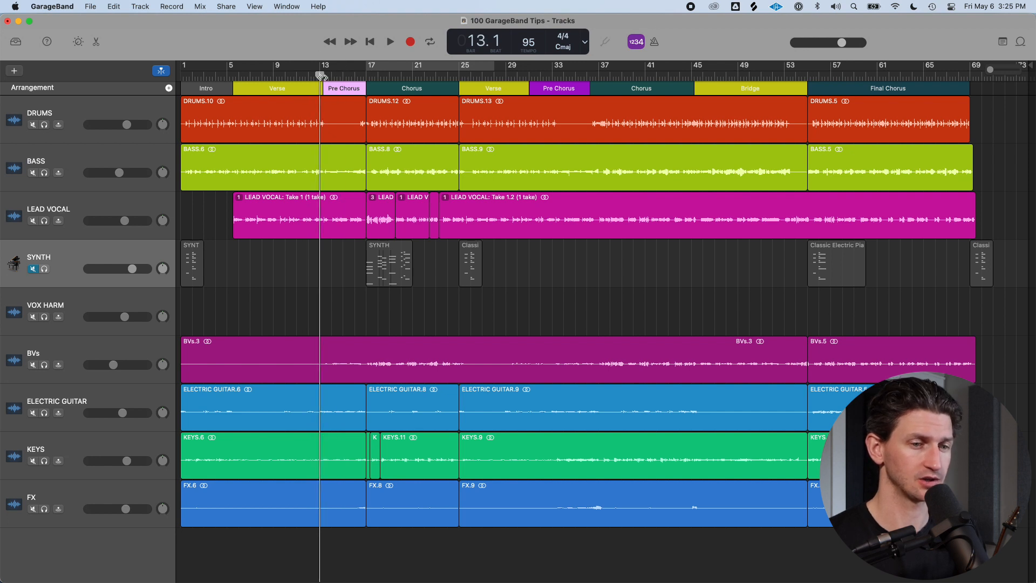
left_click(414, 77)
left_click(309, 75)
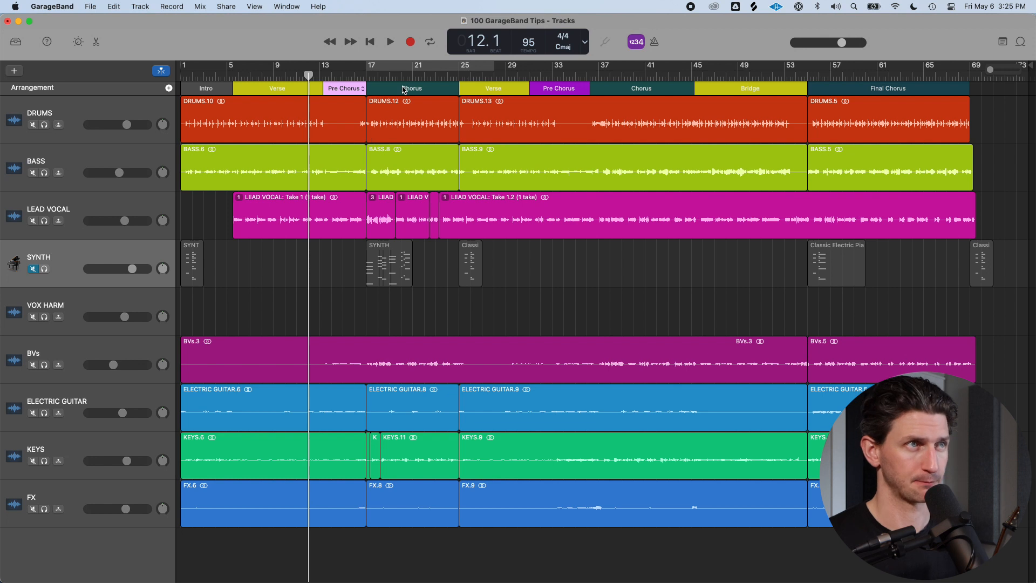
key("space")
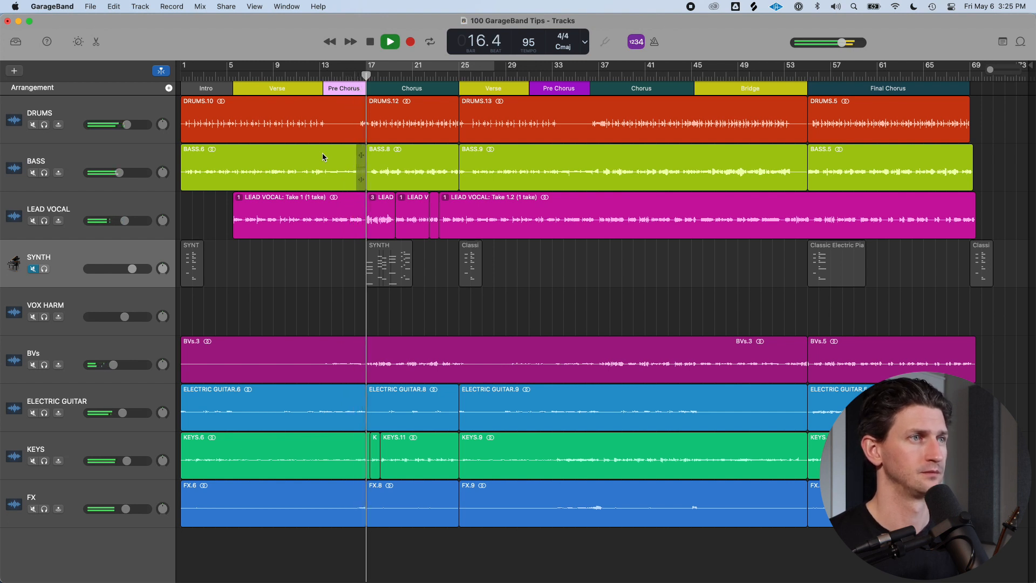
key("space")
Switch the chorus lead vocal region to Take 1.3 and play it back
left_click(376, 208)
left_click(373, 199)
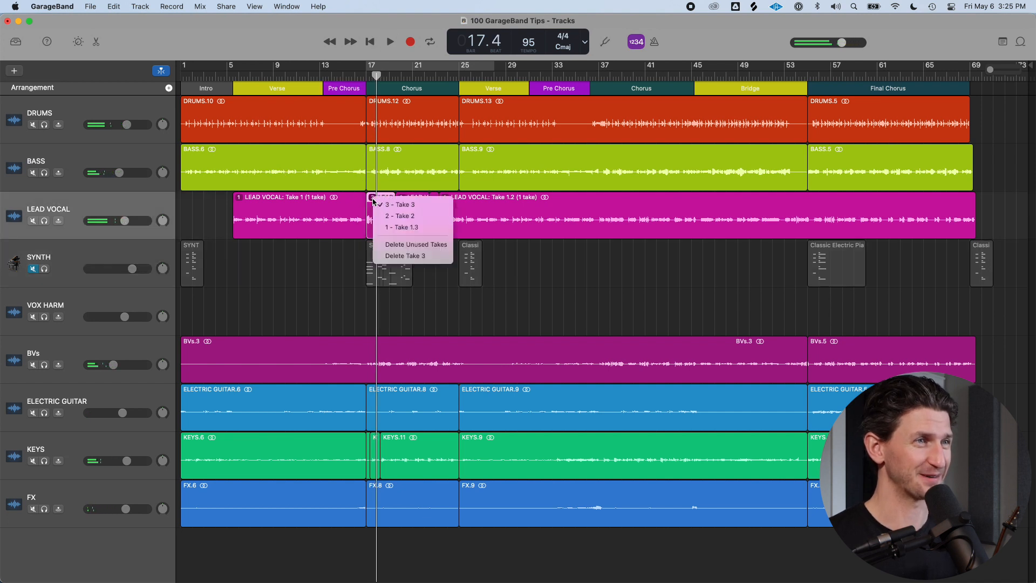
left_click(437, 228)
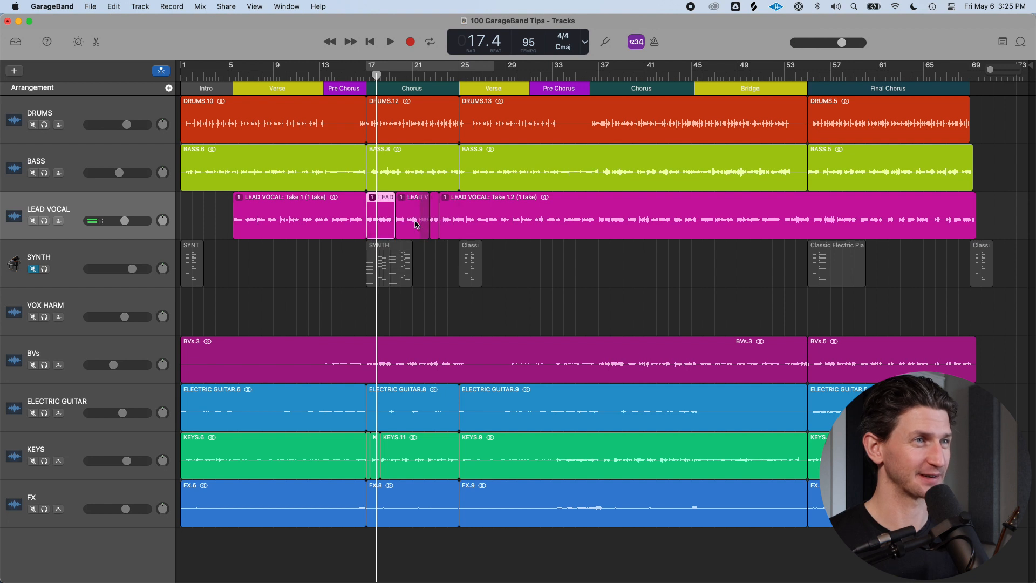
left_click(367, 79)
key("space")
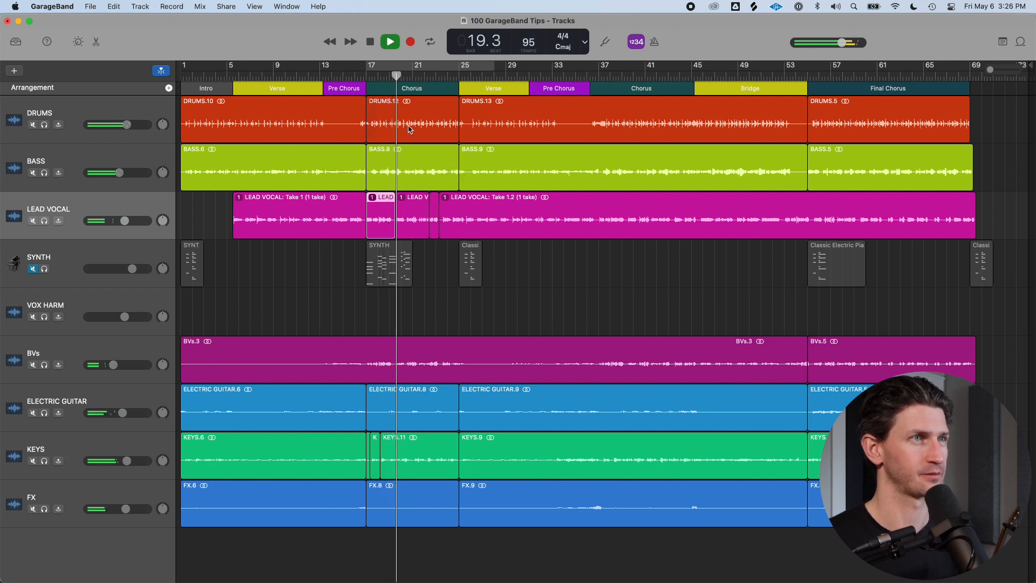
key("space")
Resize the second Pre Chorus marker to span roughly bars 33 to 37
left_click(460, 76)
left_click_drag(529, 91, 558, 90)
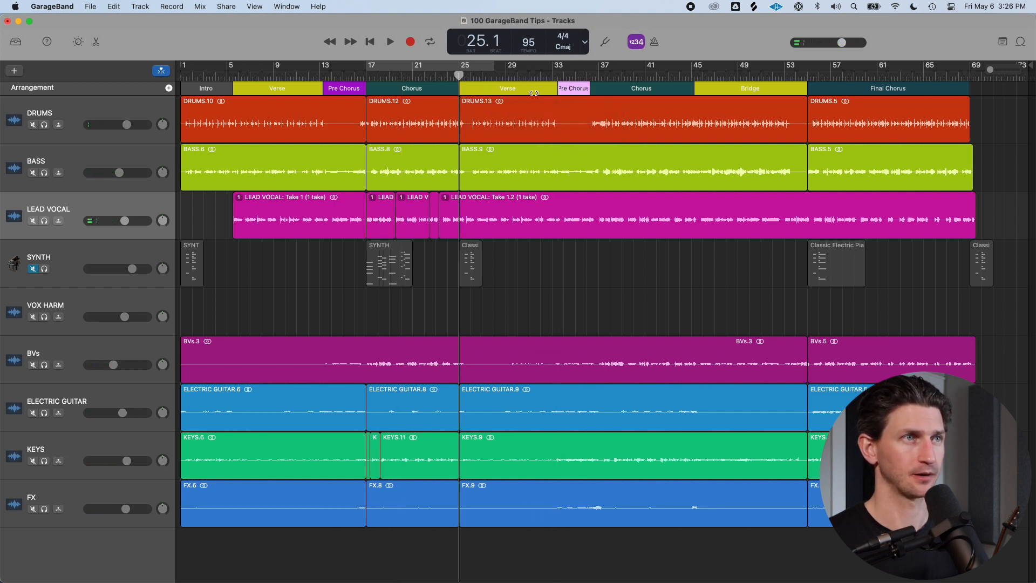
left_click(594, 91)
left_click(594, 90)
left_click(593, 88)
left_click(583, 92)
scroll(629, 92, "up", 3)
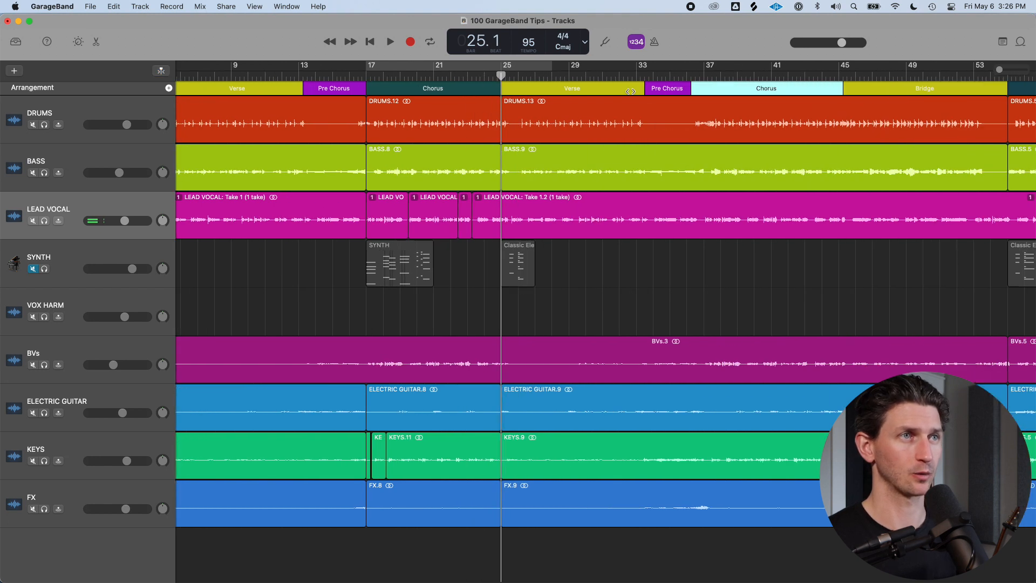
left_click_drag(690, 92, 706, 92)
scroll(372, 87, "down", 3)
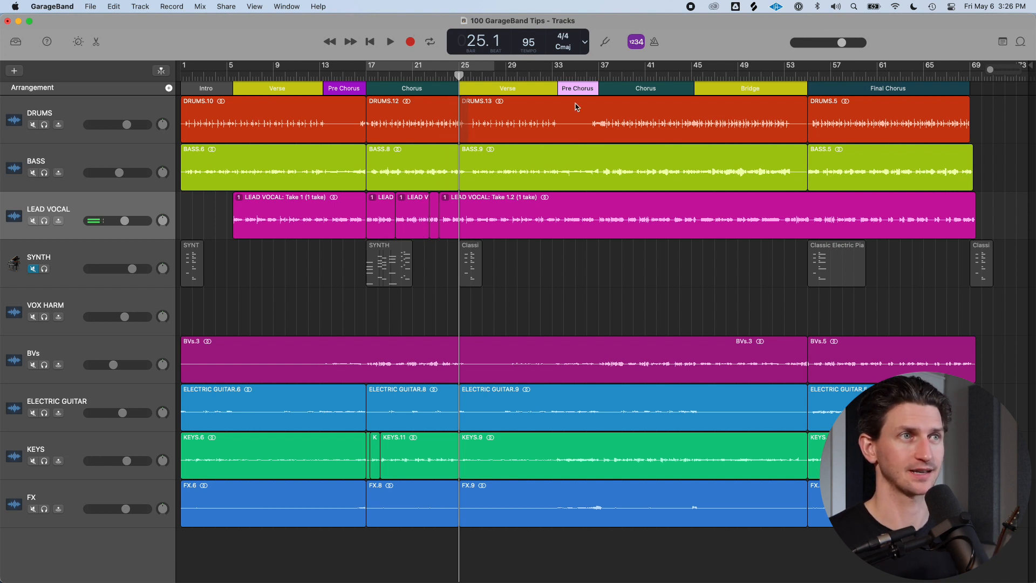
Play back the second Verse into the Pre Chorus, then select the Bridge marker
left_click(536, 80)
left_click(587, 80)
key("space")
key("space")
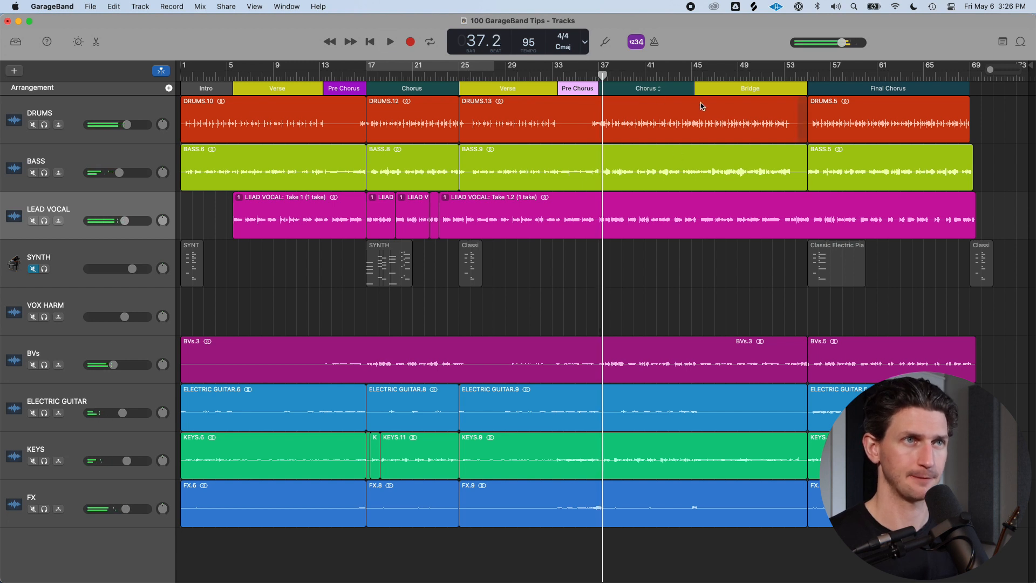
left_click(700, 90)
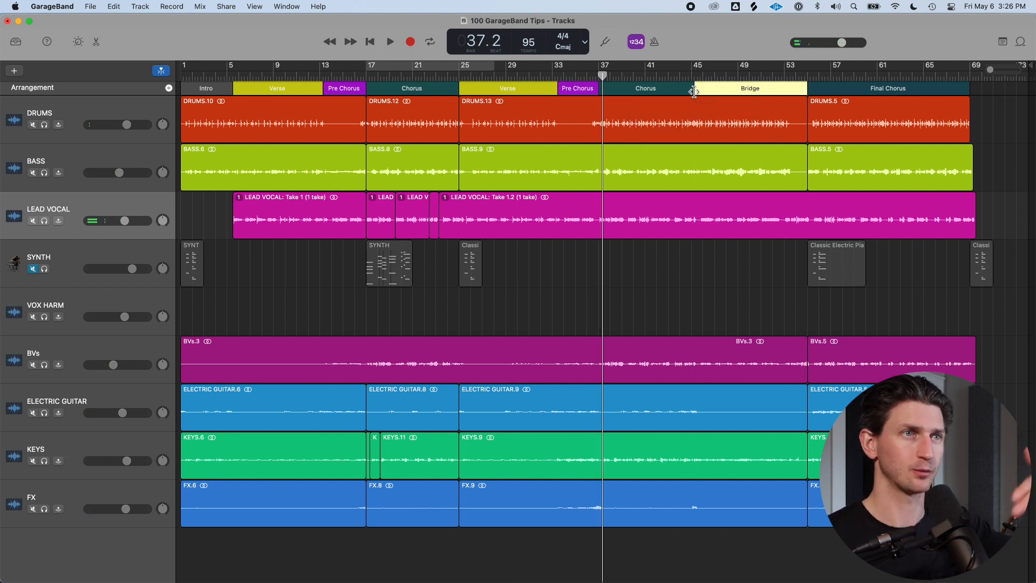
Play back from the start of the Bridge, then select the second Chorus marker and play through it into the Bridge
left_click(692, 76)
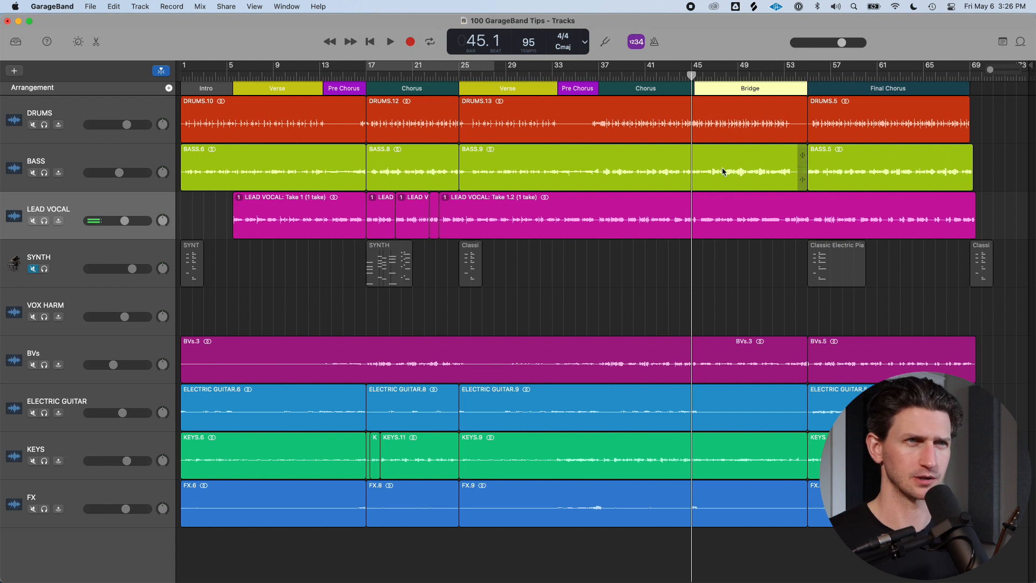
key("space")
scroll(715, 169, "up", 3)
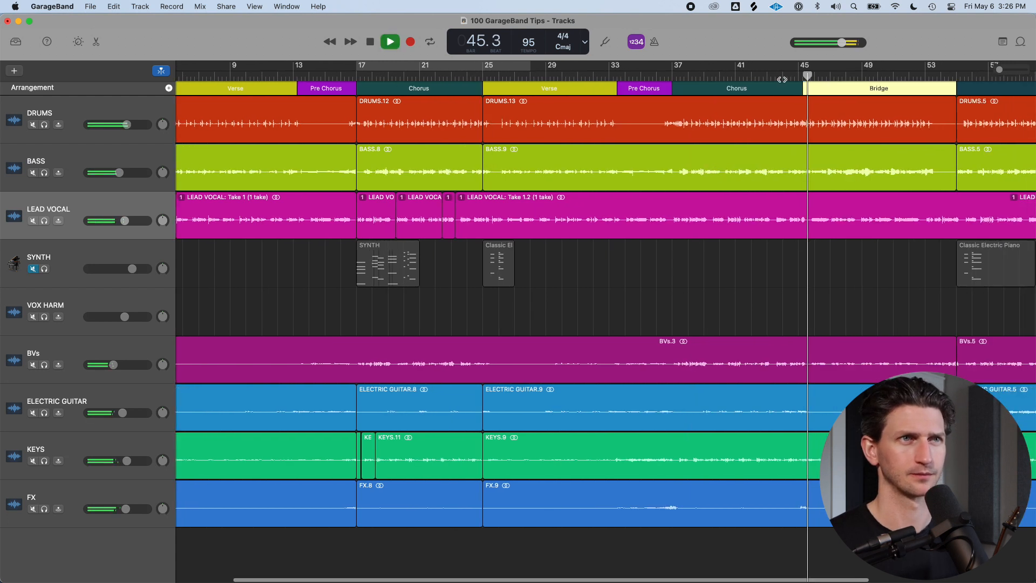
key("space")
left_click(798, 90)
left_click(791, 76)
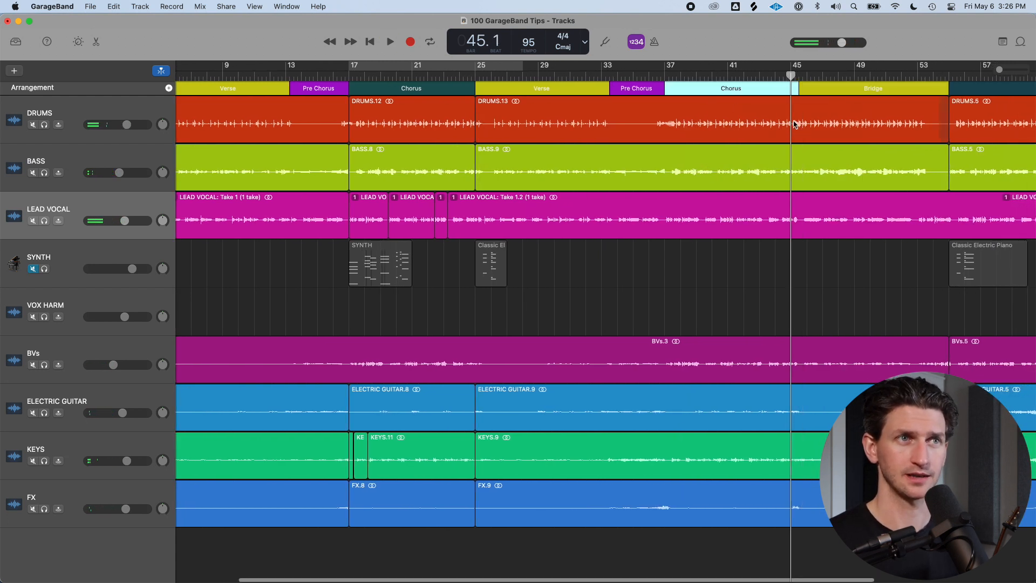
scroll(810, 107, "down", 3)
key("space")
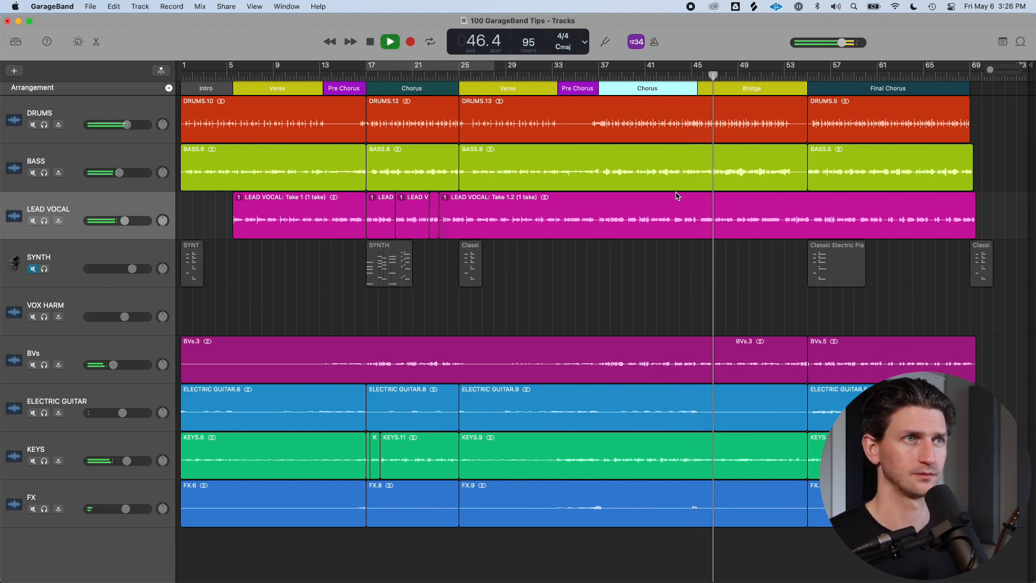
key("space")
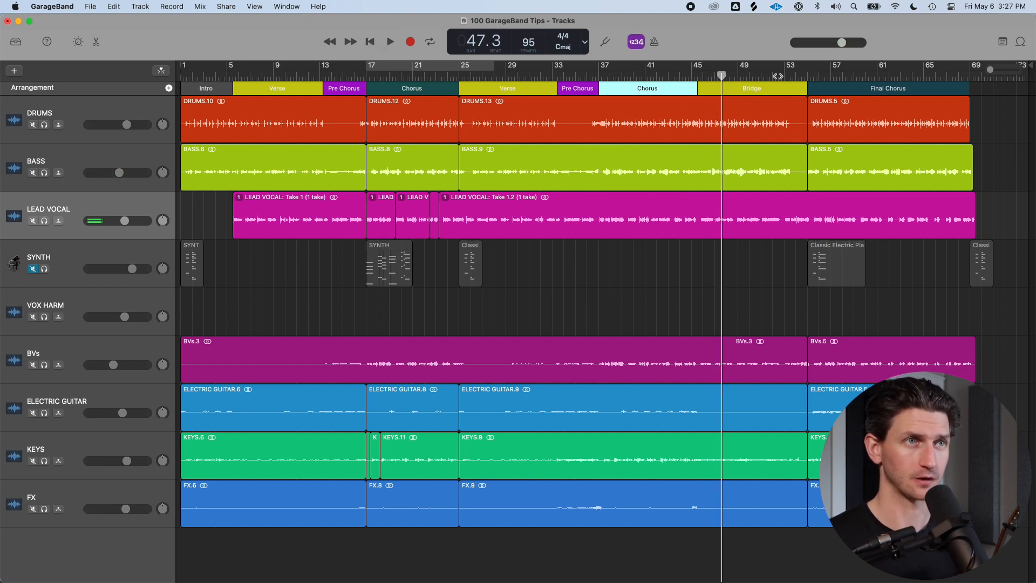
Jump the playhead through the Bridge into the Final Chorus, then back to the first Chorus at bar 17
left_click(749, 75)
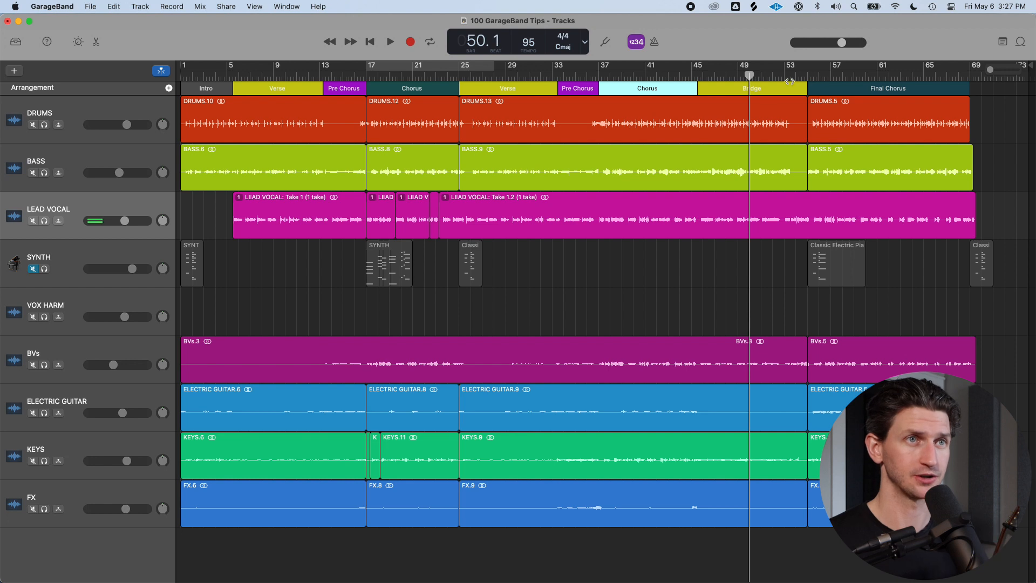
left_click(818, 75)
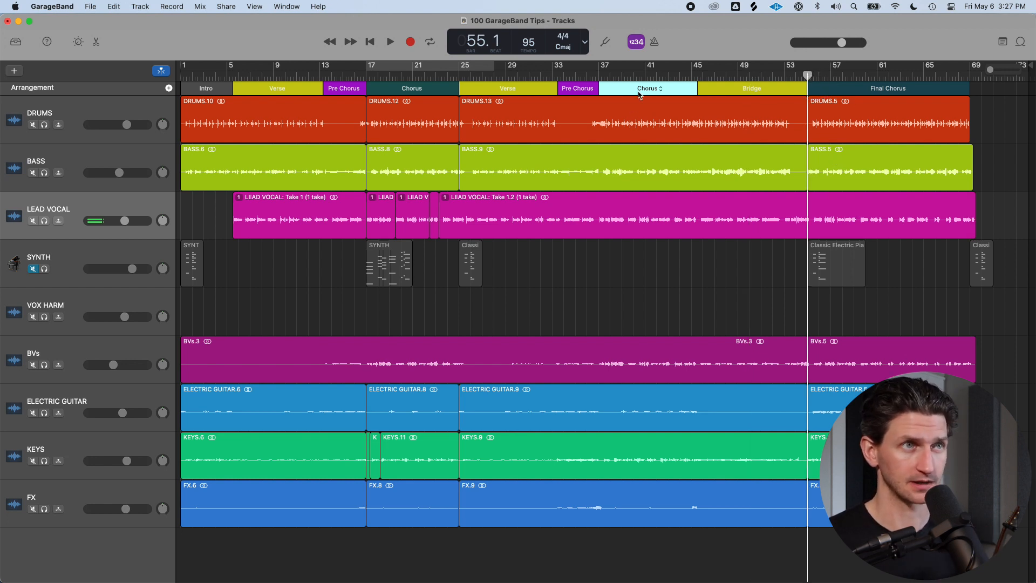
left_click(422, 88)
left_click(400, 78)
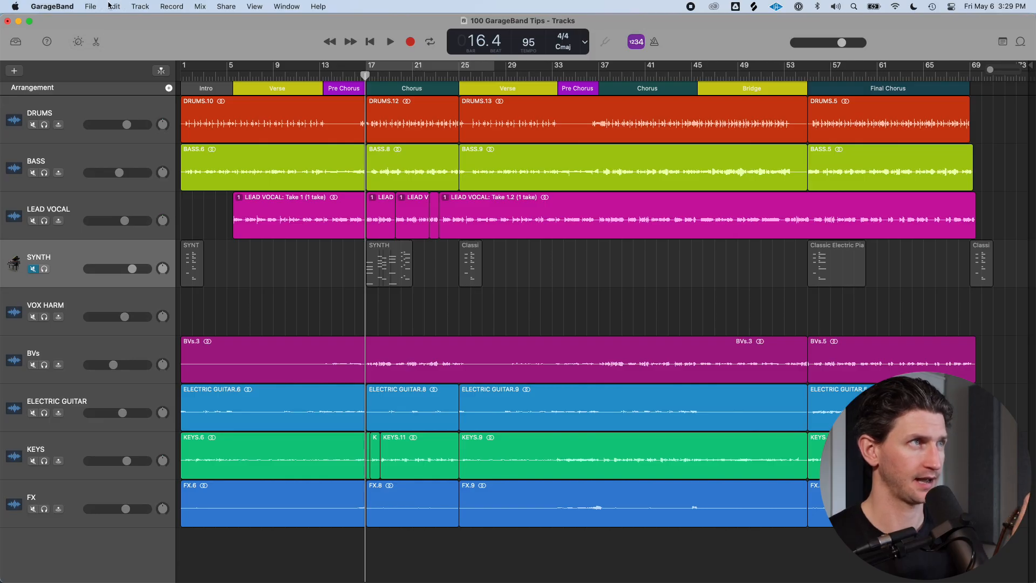
Try moving the SYNTH region with Alignment Guides switched off, undoing the move
left_click(115, 6)
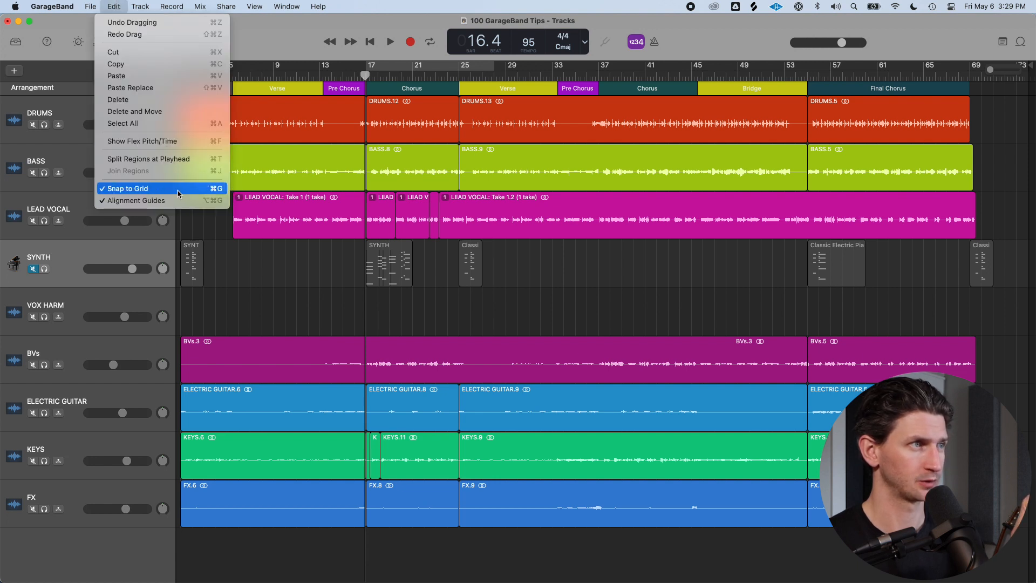
left_click(152, 201)
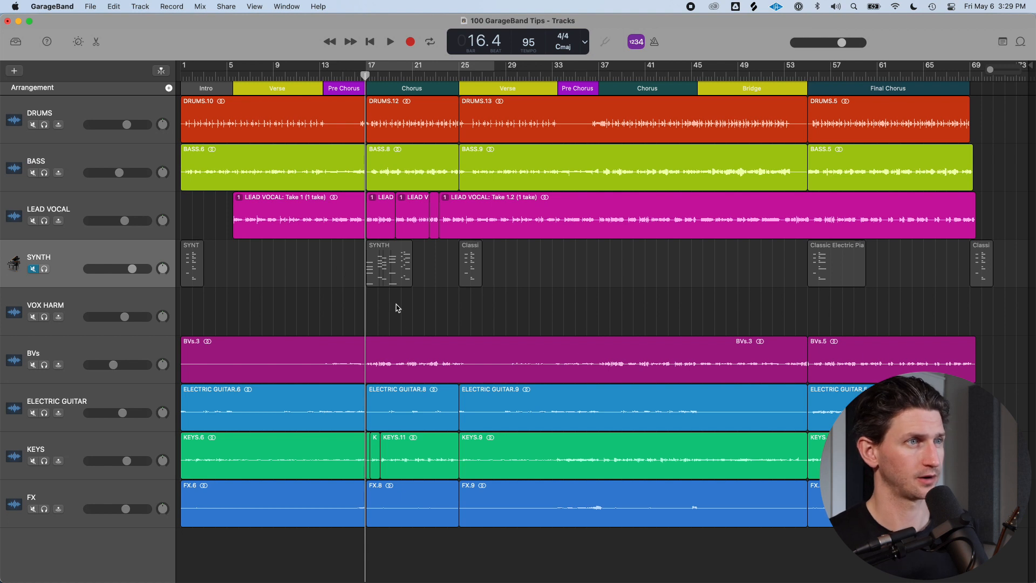
scroll(371, 171, "up", 2)
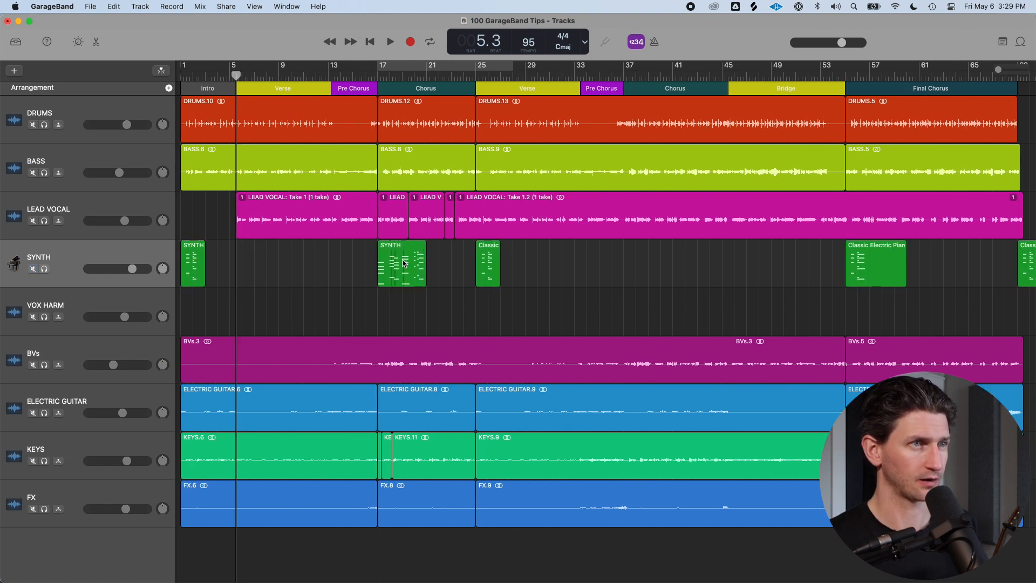
key("a")
left_click_drag(404, 262, 453, 263)
key("c")
key("c")
key("super+z")
key("a")
left_click(469, 266)
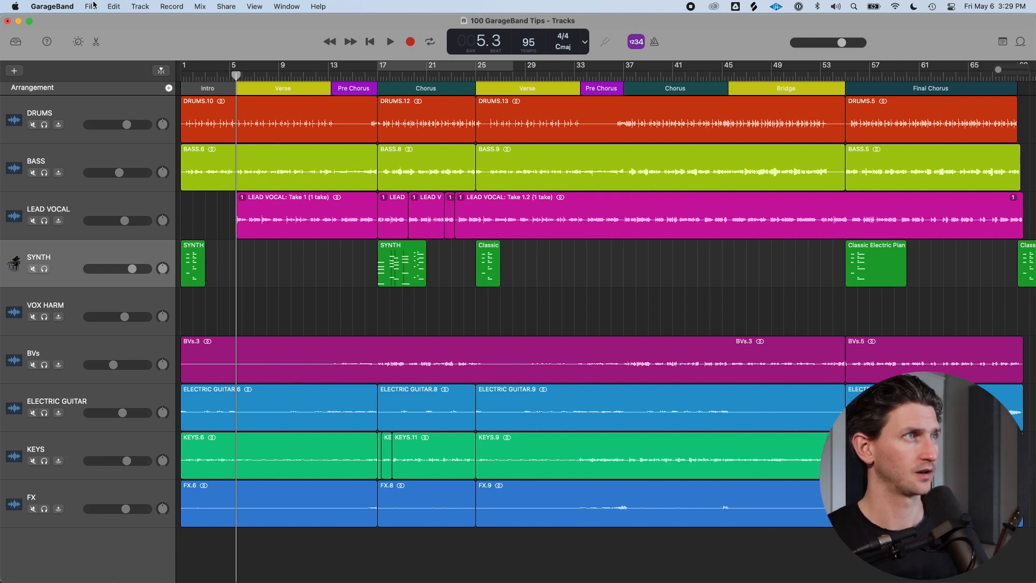
Turn Alignment Guides back on and move the SYNTH region to start at bar 21
left_click(112, 6)
left_click(158, 205)
left_click_drag(416, 271, 454, 272)
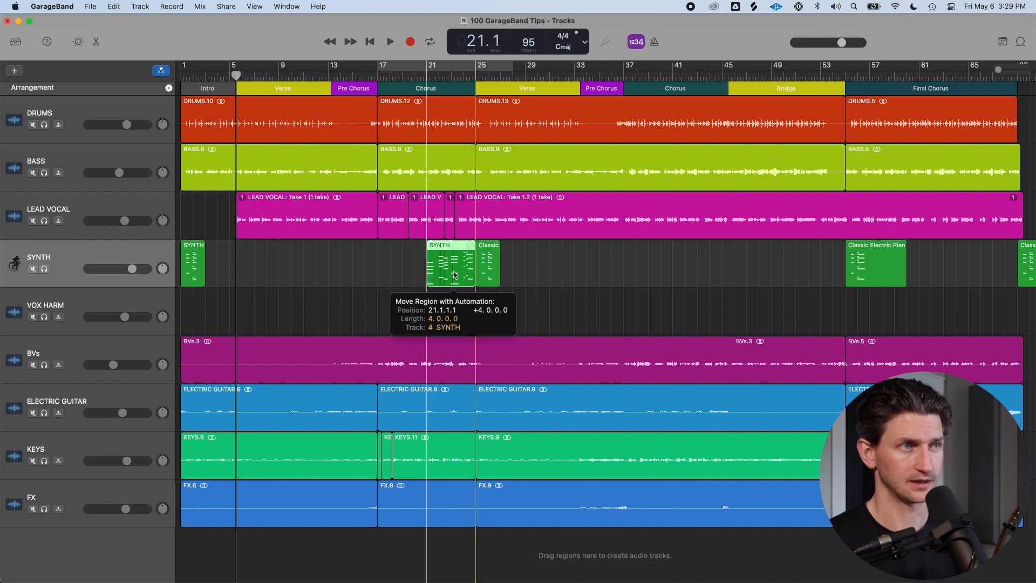
left_click(483, 260)
mouse_move(456, 265)
left_mouse_down()
mouse_move(437, 273)
mouse_move(461, 274)
left_mouse_up()
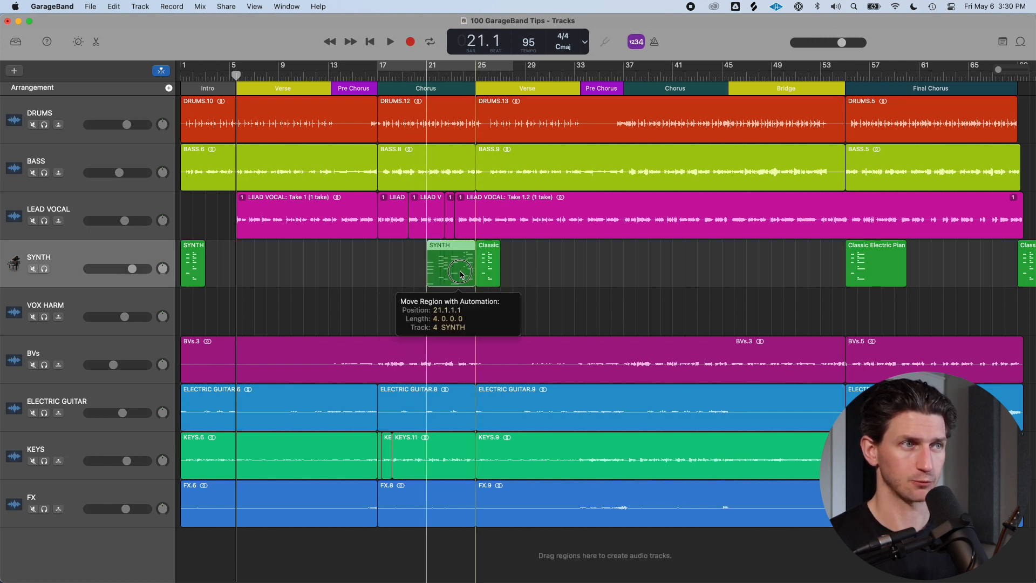
left_click_drag(461, 274, 460, 274)
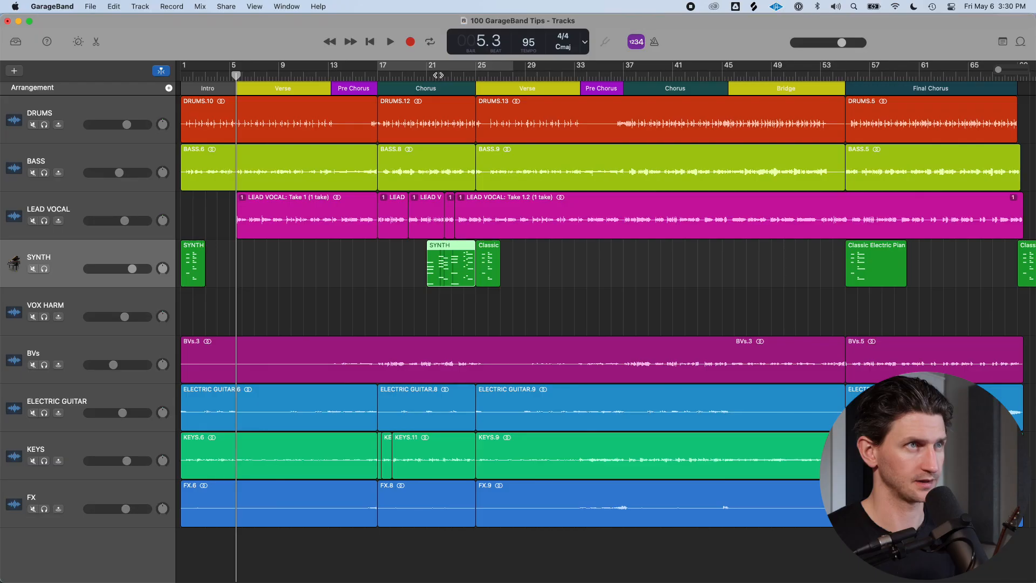
Rename the SYNTH region at bar 21 to PIANO
left_click(440, 125)
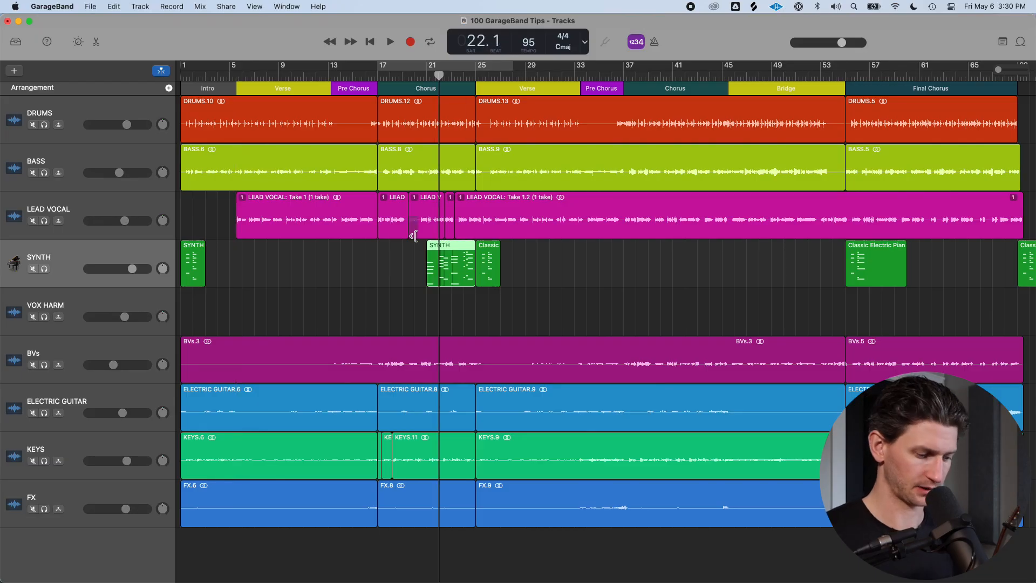
key("shift+n")
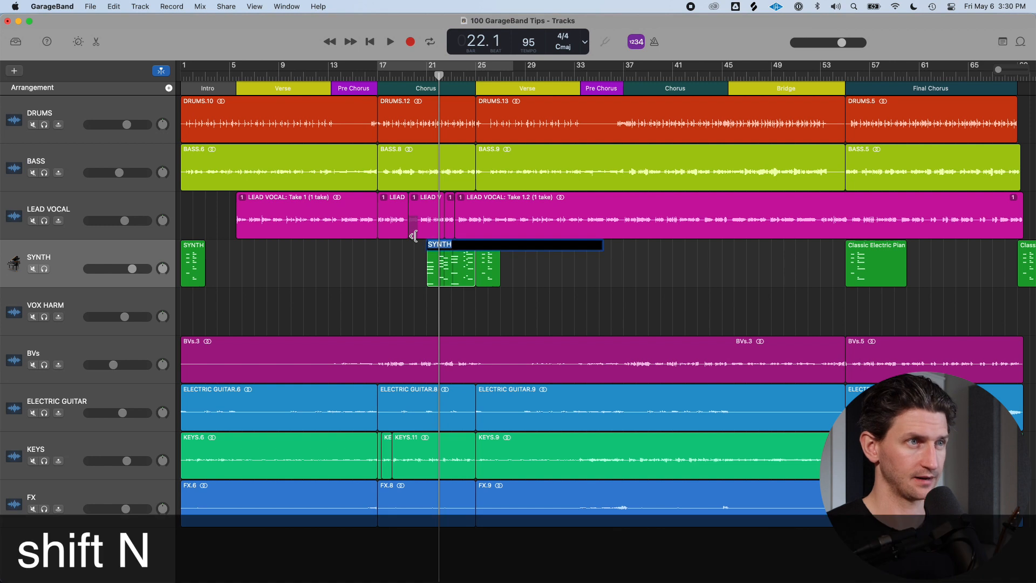
type("PIANO")
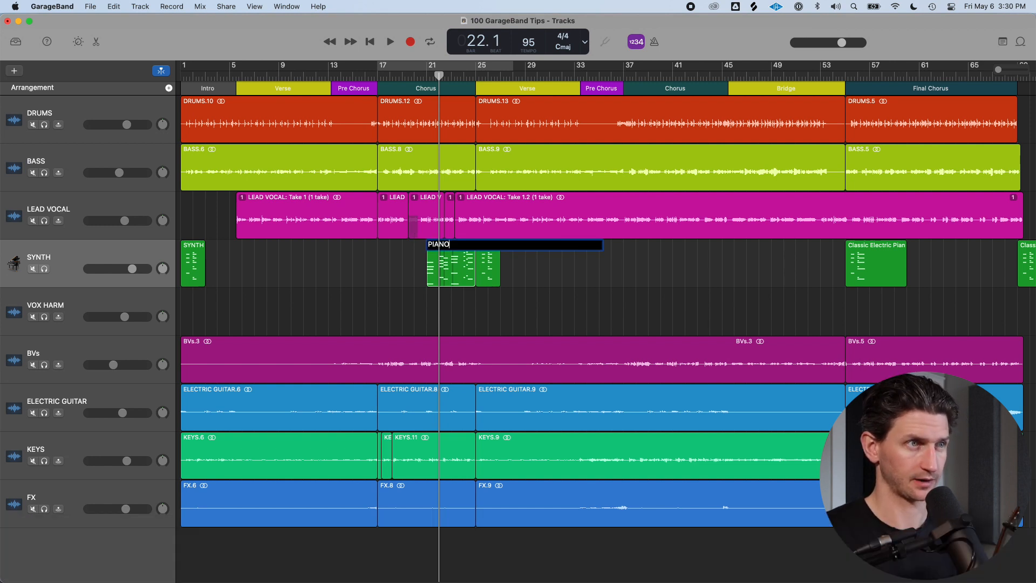
key("Return")
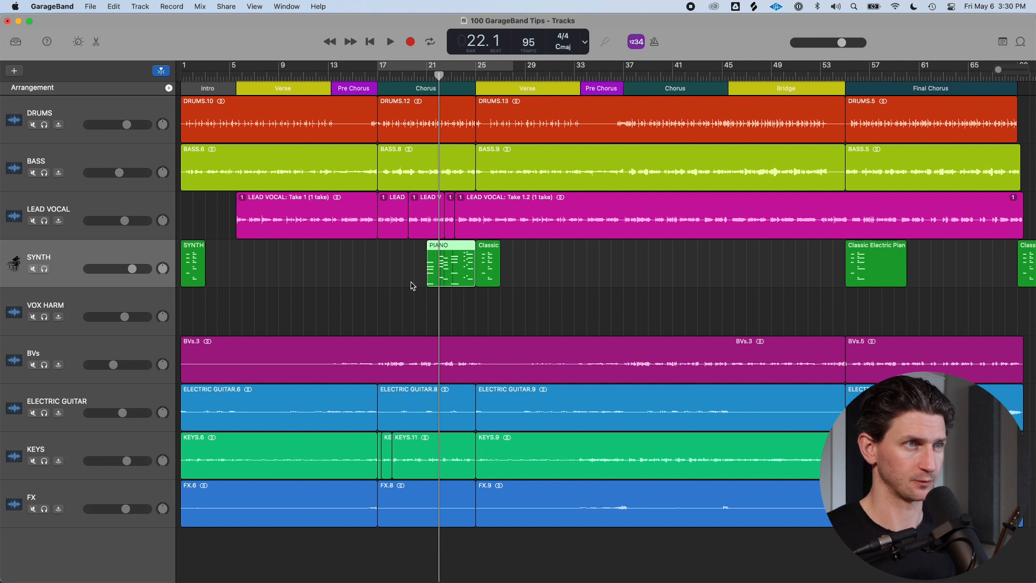
Open the PIANO region in the Piano Roll, try deleting a marquee selection of notes, and close the editor
double_click(449, 264)
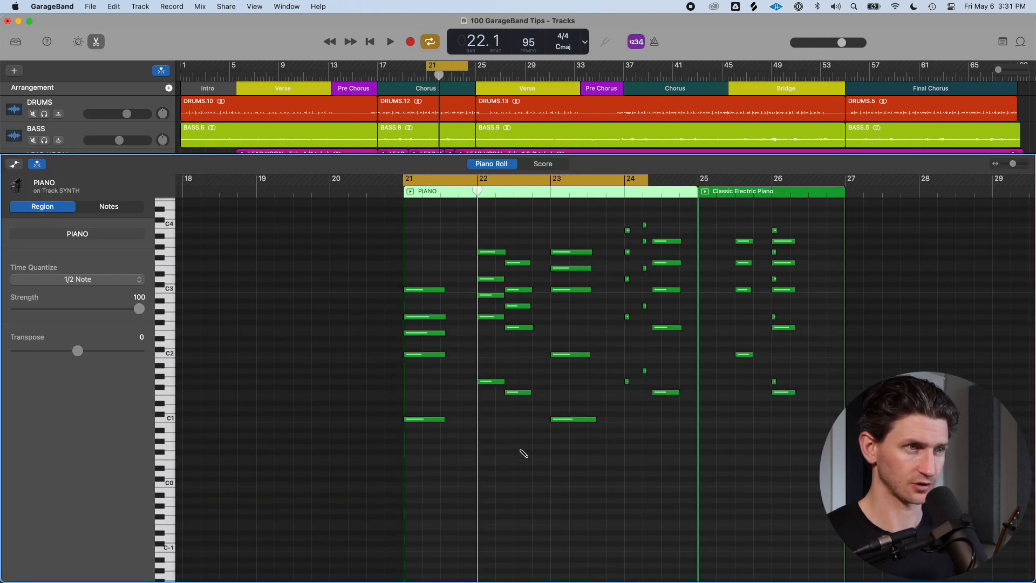
left_click(427, 467, "super")
left_click(433, 452, "super")
left_click(433, 490, "super")
left_click(442, 522, "super")
left_click(489, 526, "super")
left_click_drag(459, 425, 539, 550)
key("Delete")
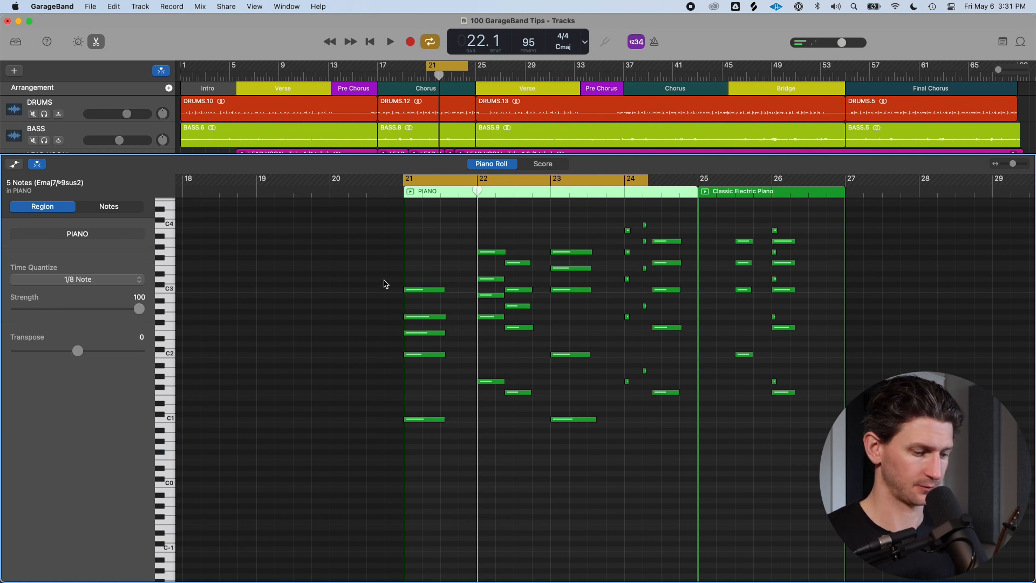
key("e")
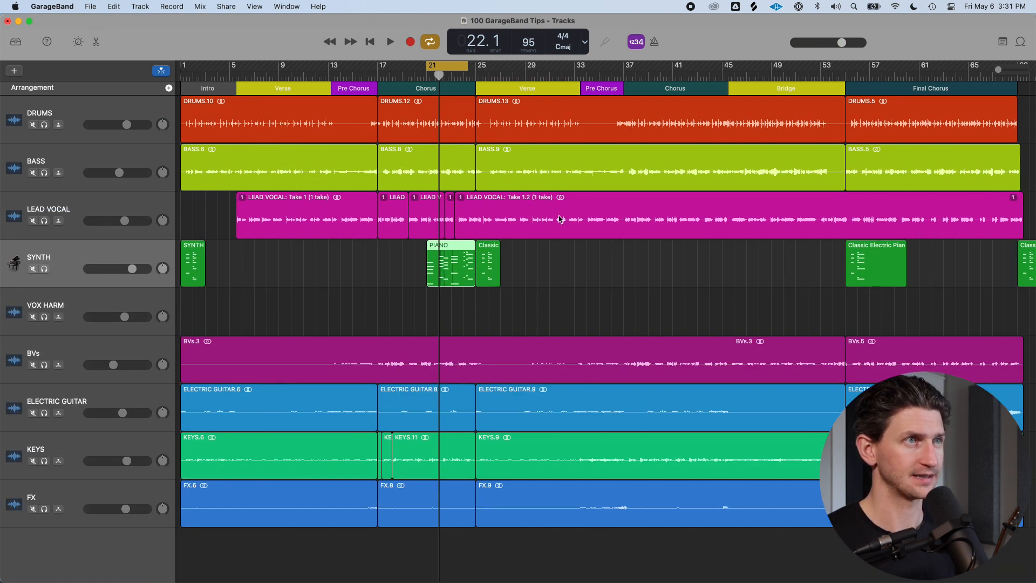
Set the cycle range to bars 17–25 and add a new audio track and a new Drummer track
left_click_drag(370, 66, 476, 66)
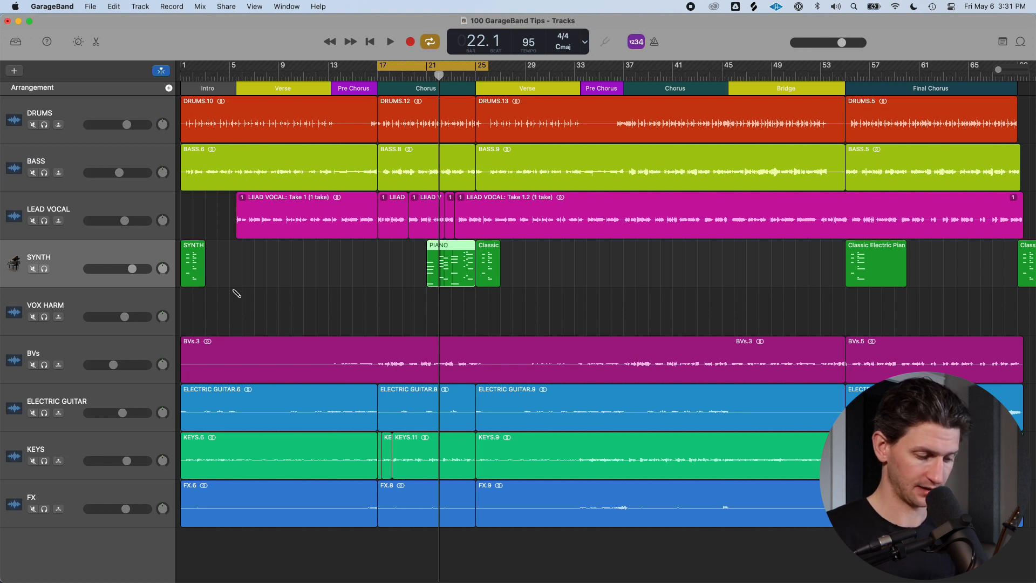
key("alt+super+a")
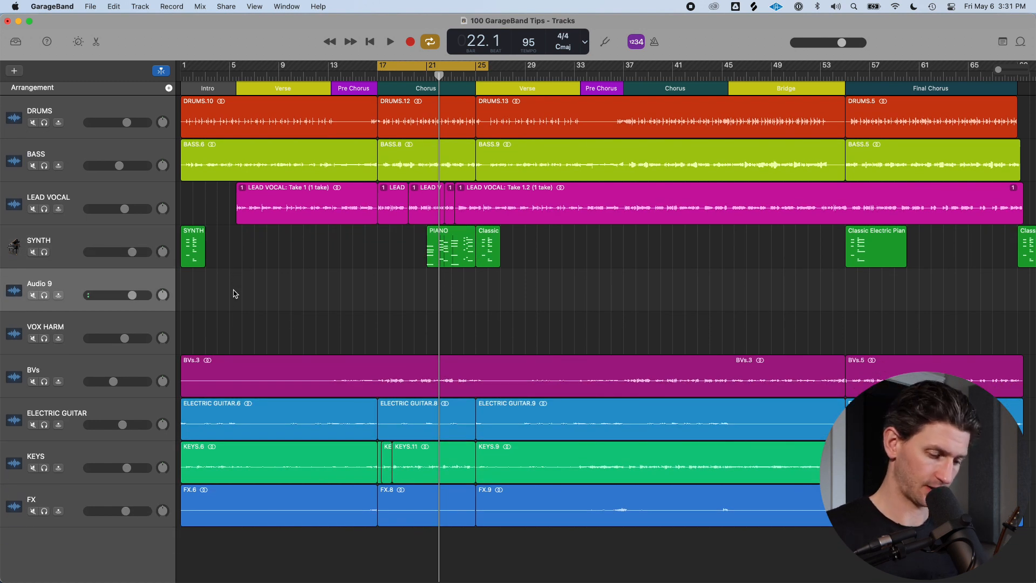
key("alt+super+u")
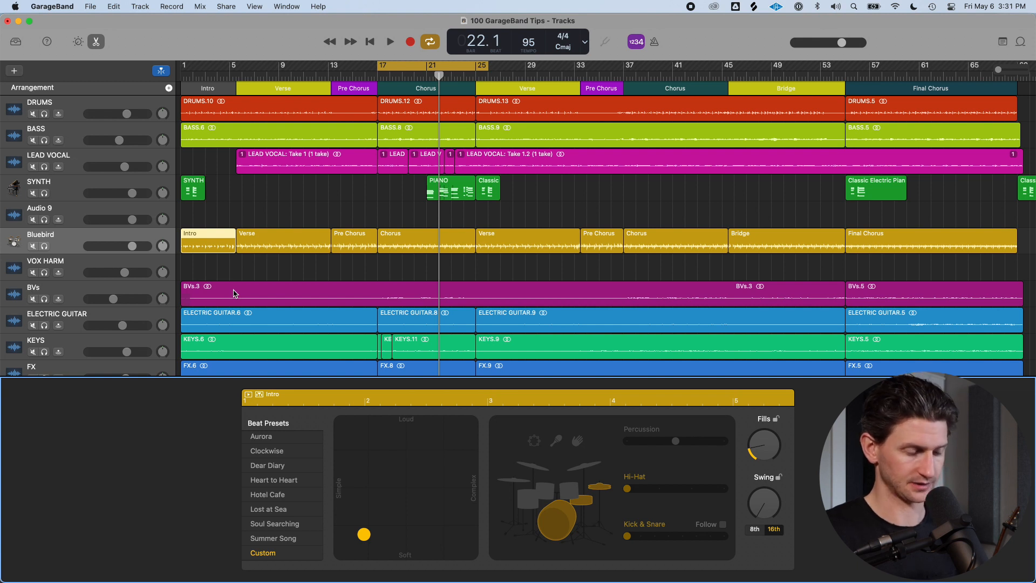
Add a new software instrument track and delete all regions from the new Drummer track
key("alt+super+s")
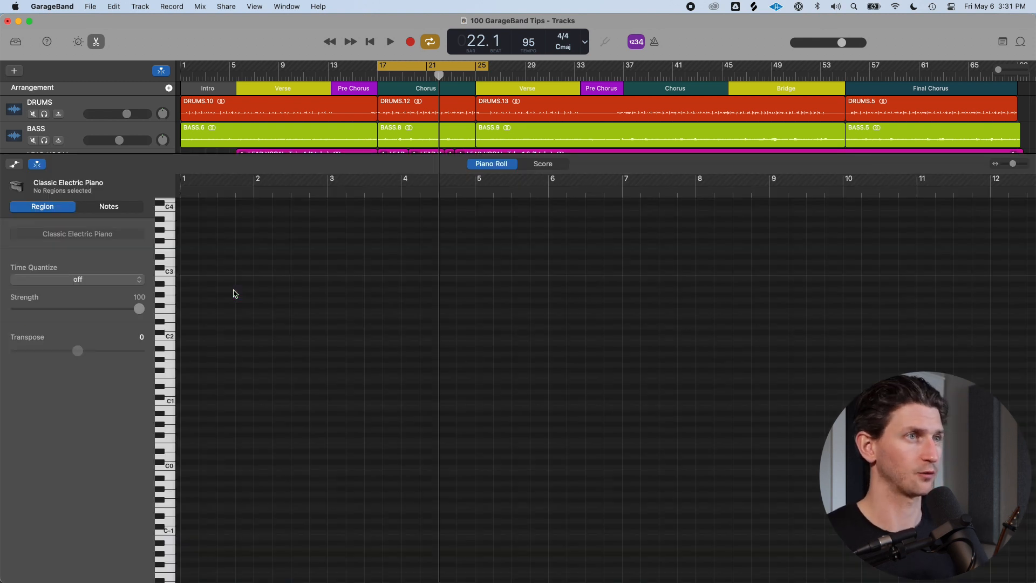
key("e")
left_click(189, 300)
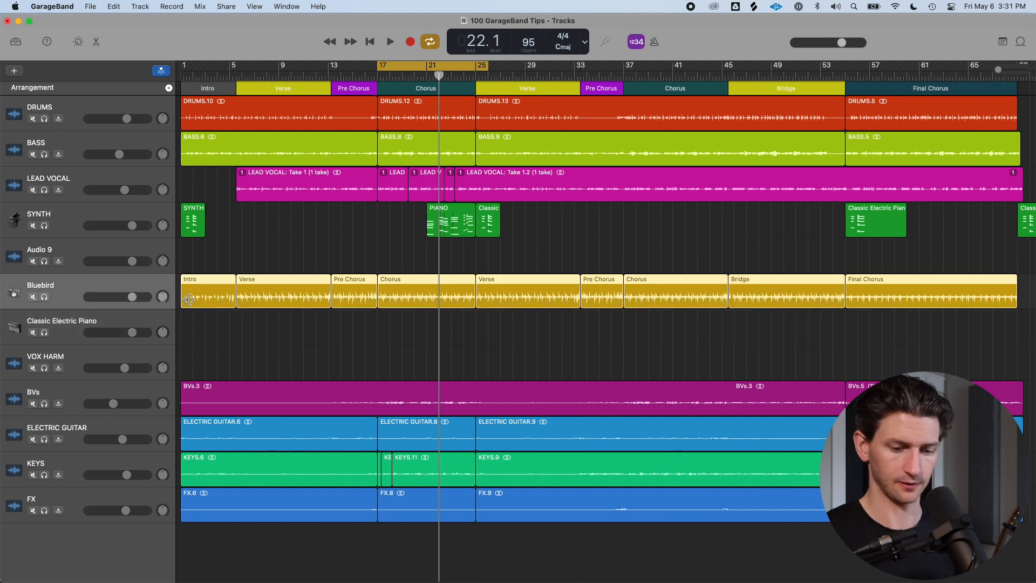
key("Delete")
Draw regions across bars 17–25 on the Classic Electric Piano track and the Bluebird Drummer track with the Pencil tool
key("super")
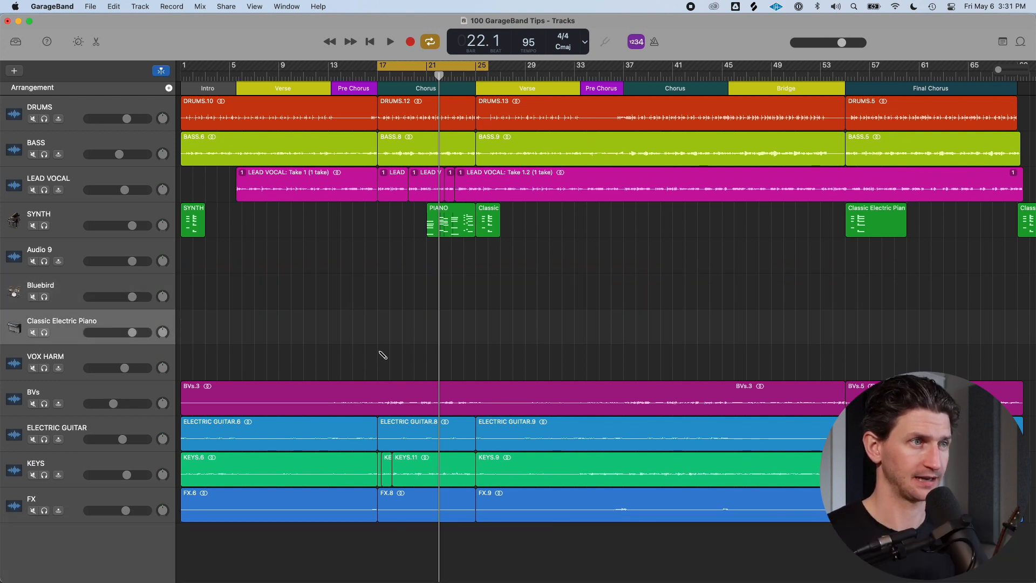
left_click(384, 339, "super")
left_click_drag(389, 338, 474, 339)
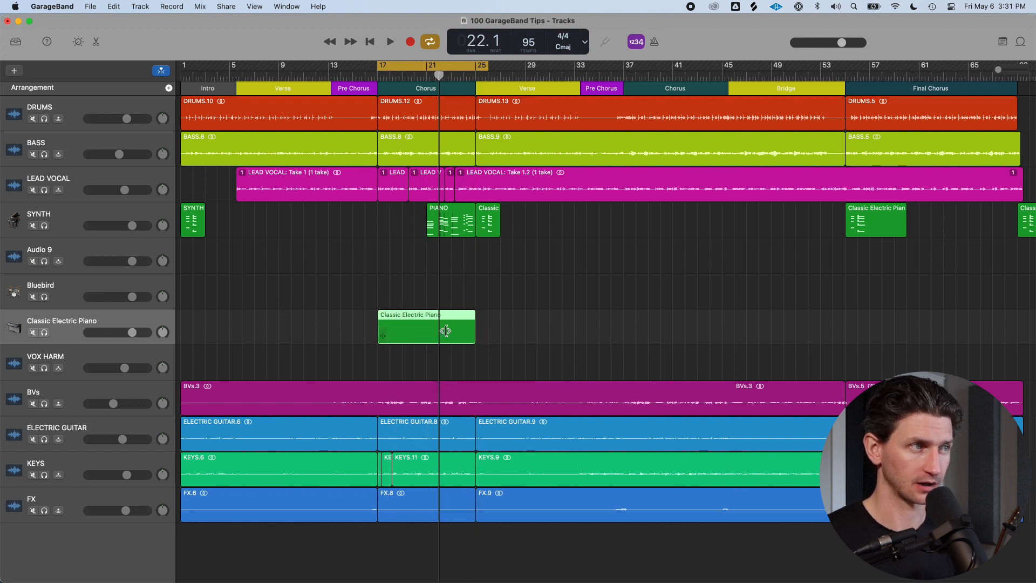
left_click(92, 285)
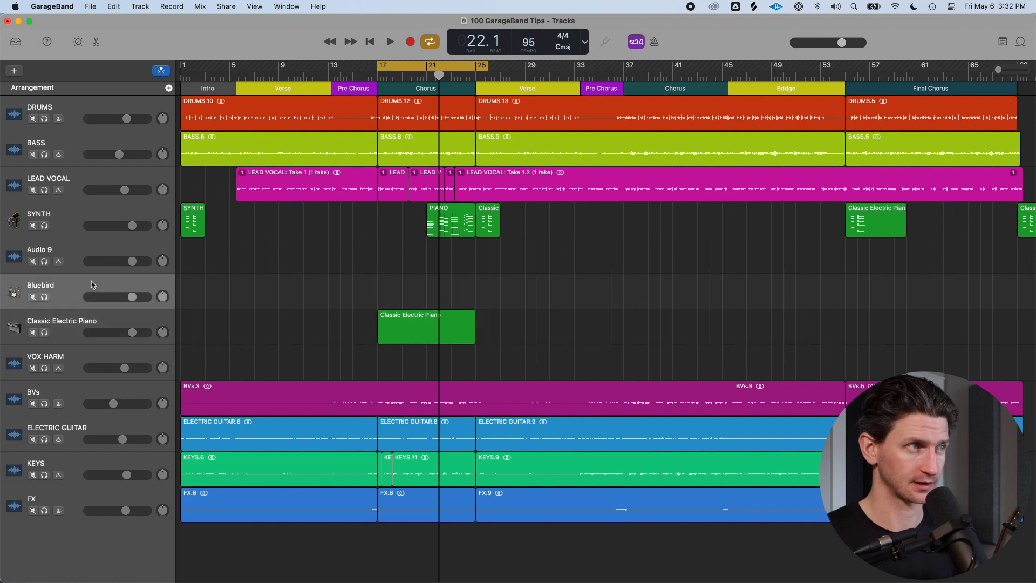
left_click(387, 294, "super")
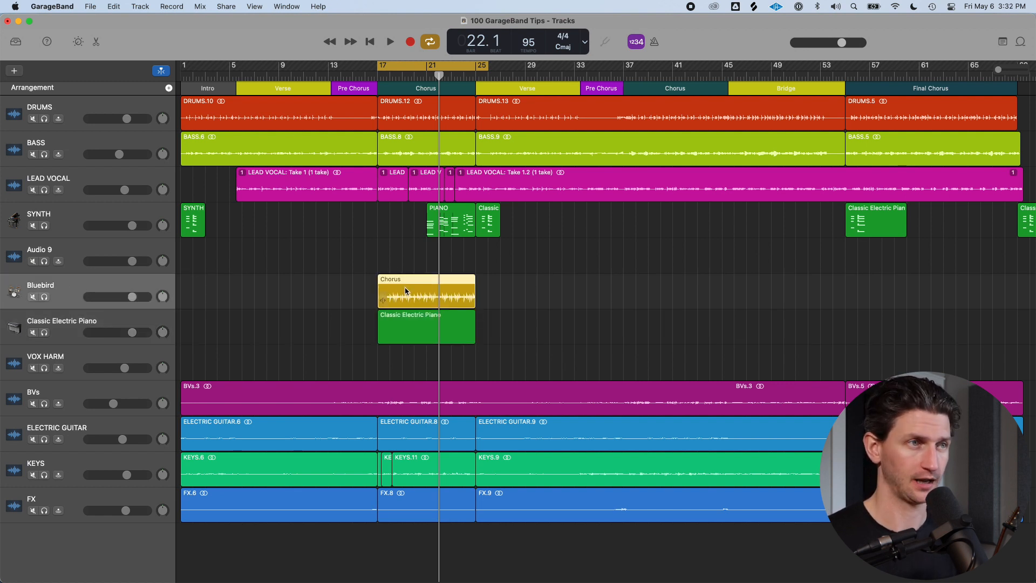
Try drawing a region on the empty Audio 9 track with the Pencil tool, dismissing the file dialog each time
left_click(331, 262)
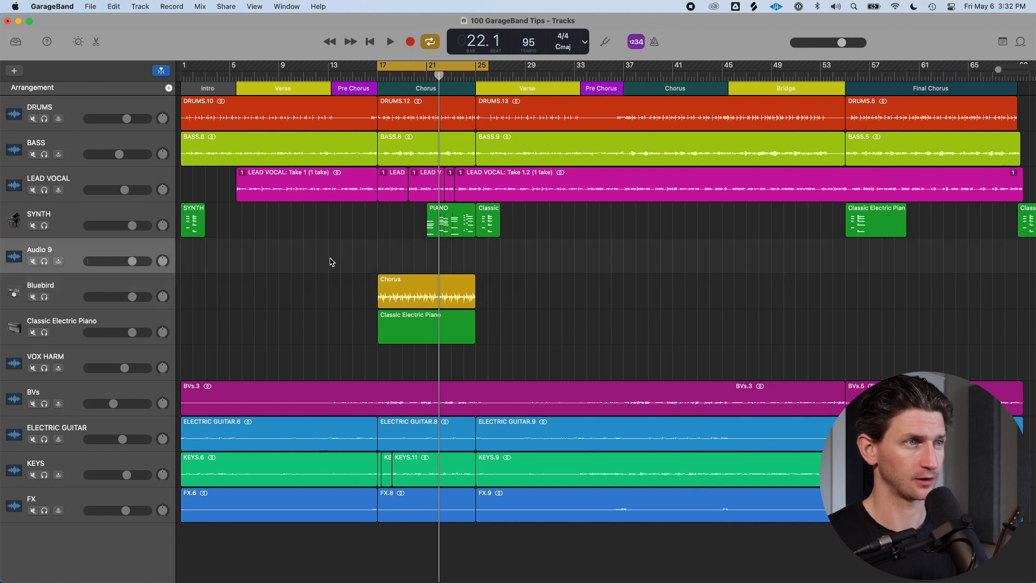
left_click(389, 260, "super")
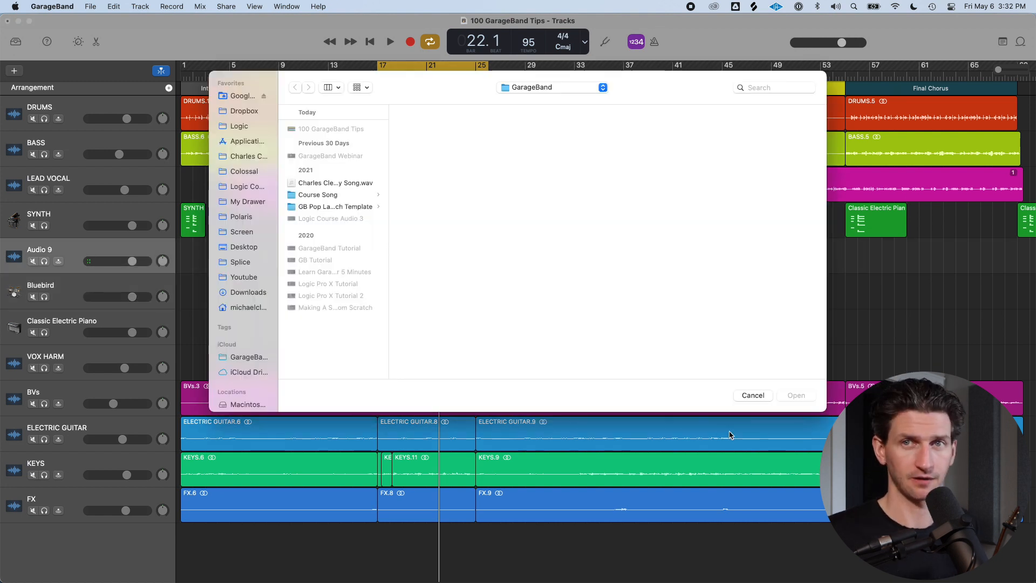
left_click(753, 395)
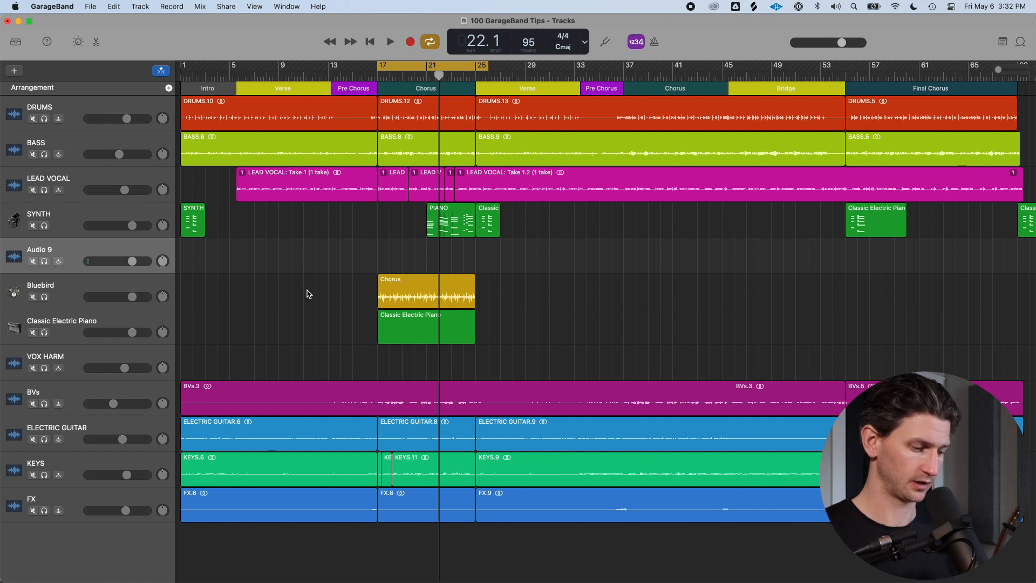
left_click(388, 257, "super")
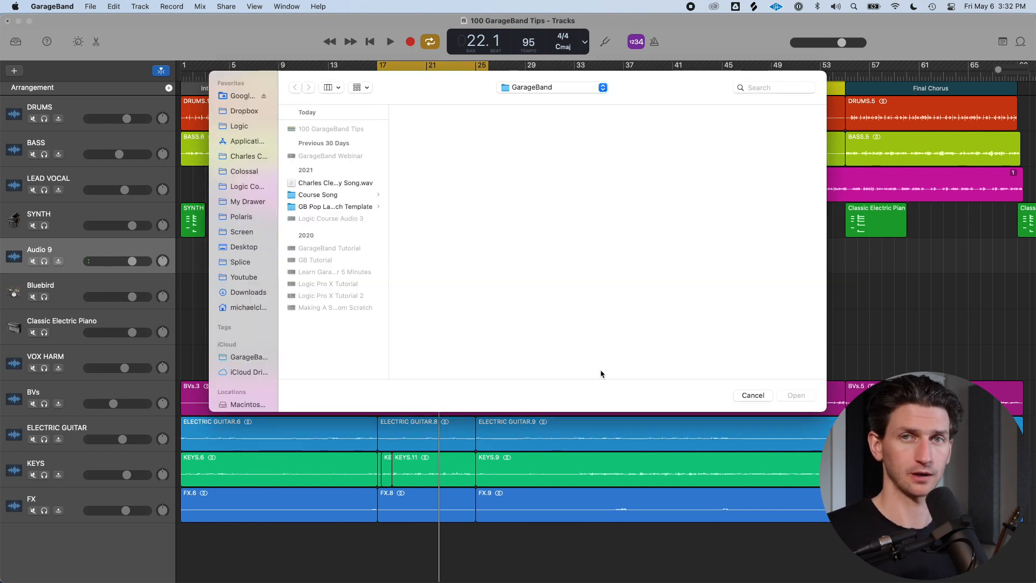
left_click(752, 395)
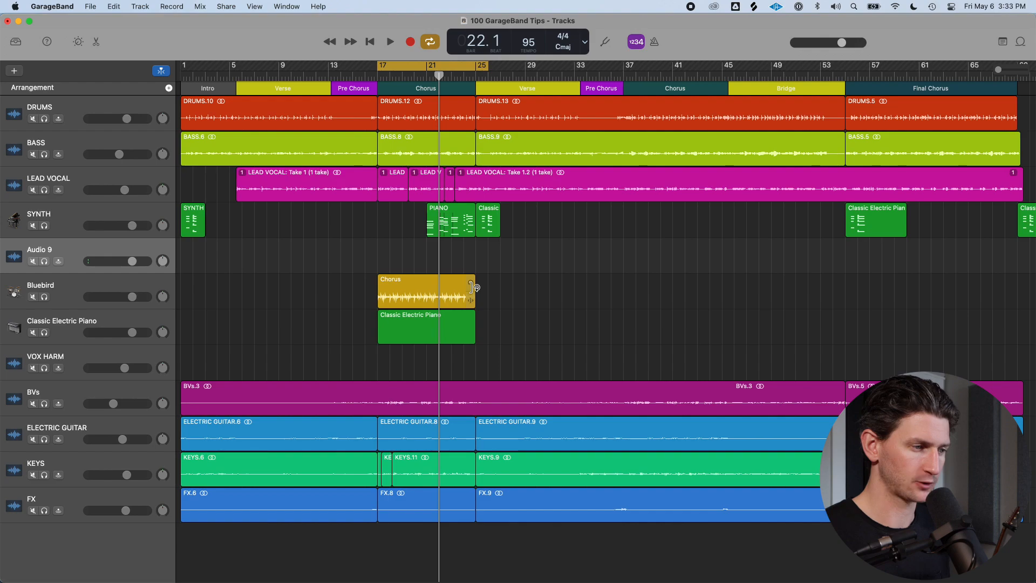
Undo the last four actions to remove the drawn regions and the newly added tracks
left_click(456, 229)
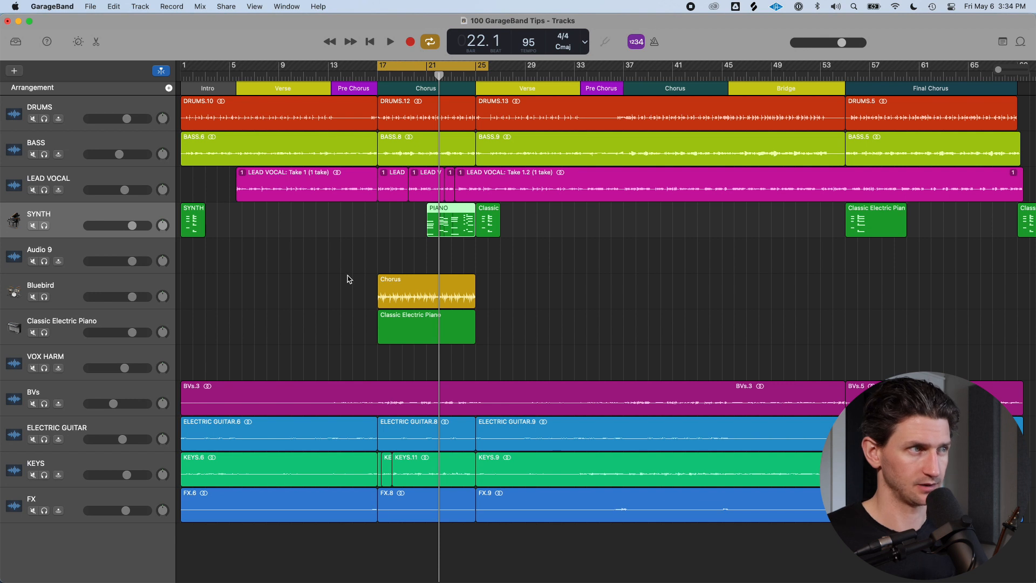
key("super+z")
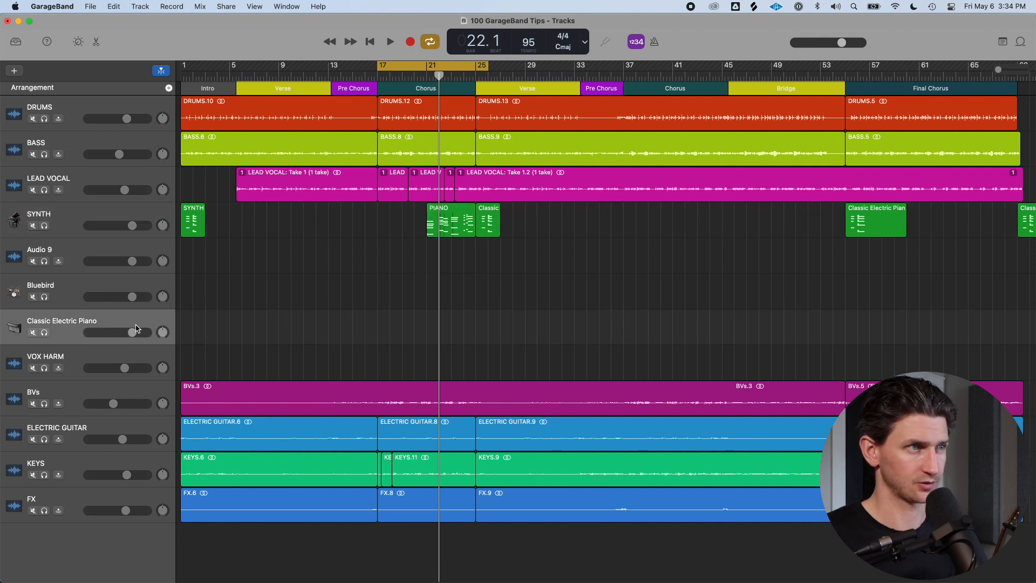
key("super+z")
key("super+z")
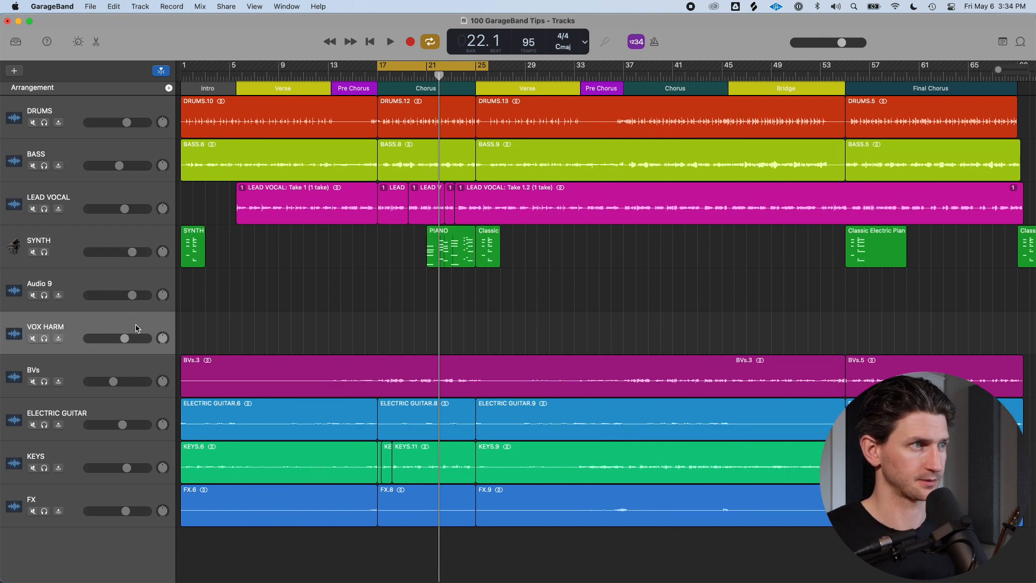
key("super+z")
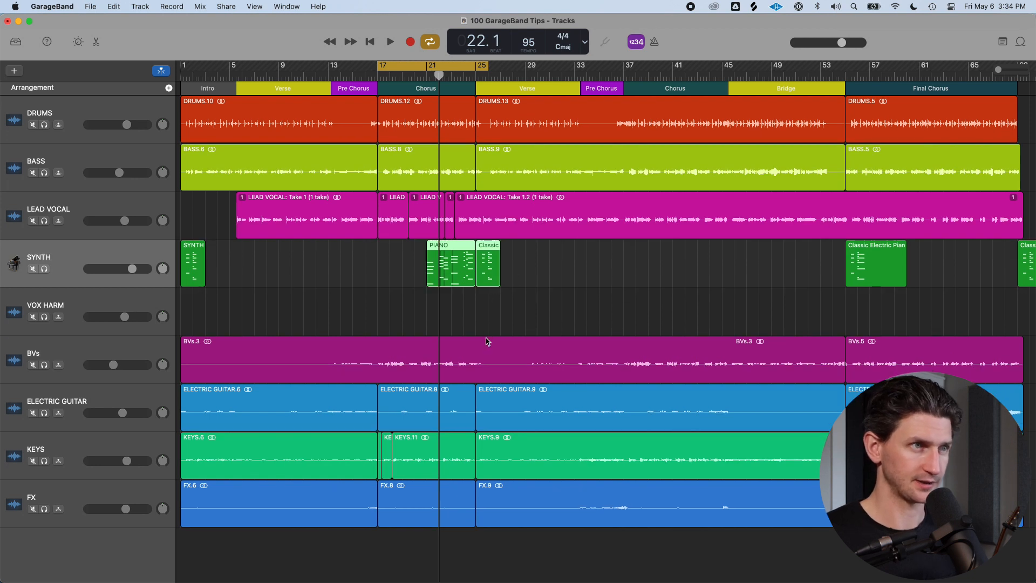
Open the PIANO region on the SYNTH track in the Piano Roll twice, closing the editor each time
key("super+Right")
key("super+Right")
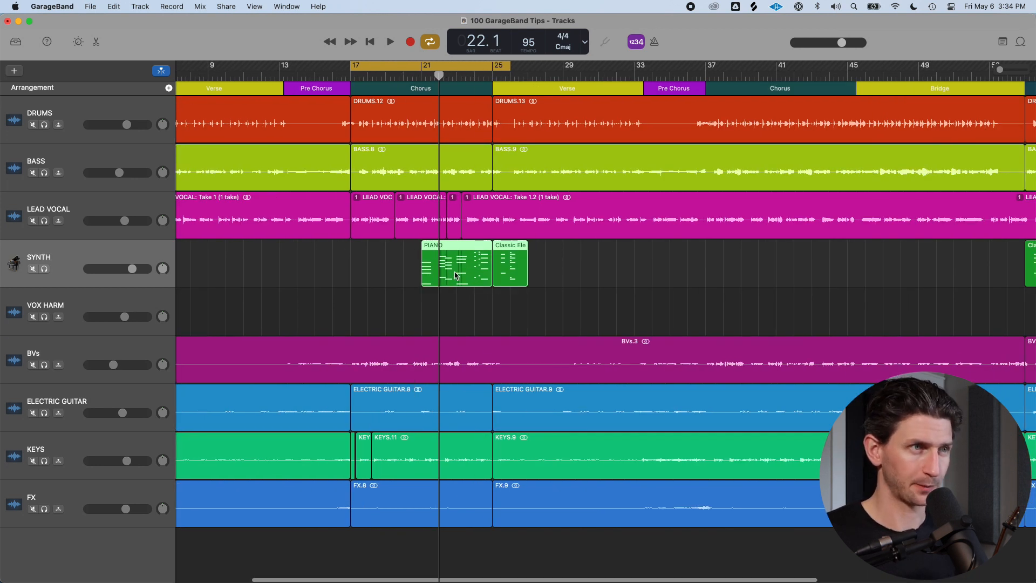
double_click(481, 249)
left_click_drag(557, 341, 548, 558)
left_click(547, 558)
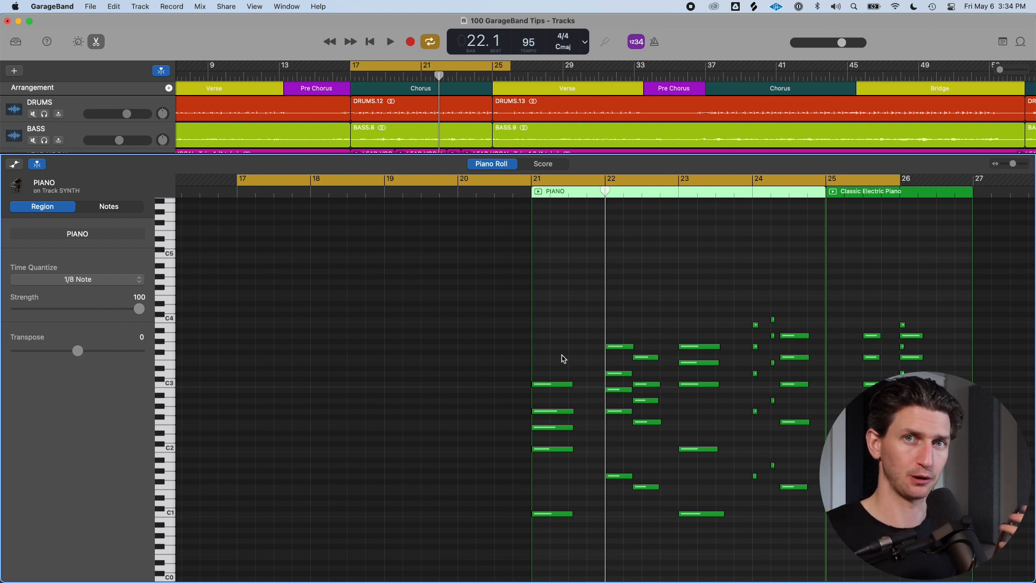
key("e")
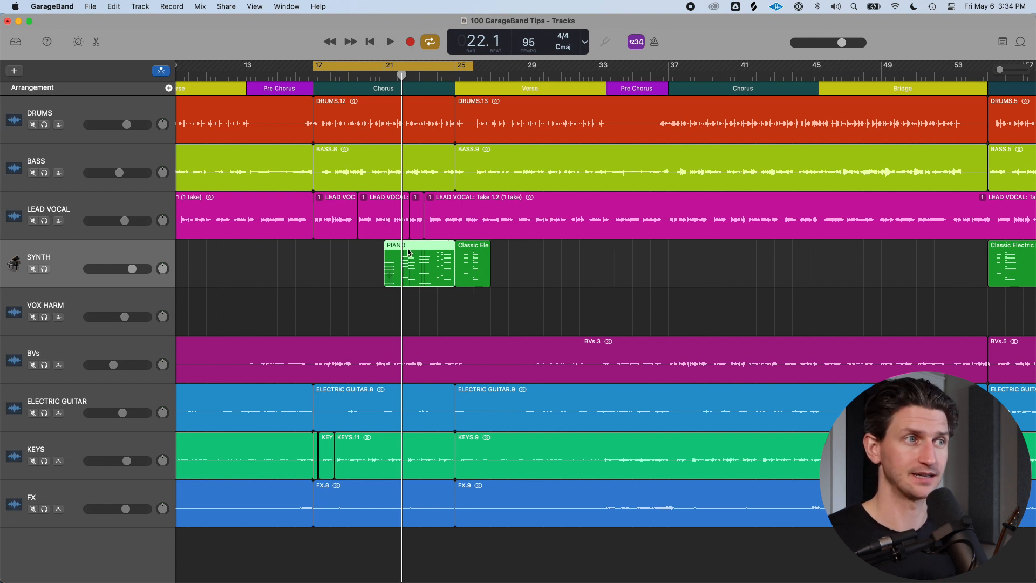
scroll(409, 249, "left", 3)
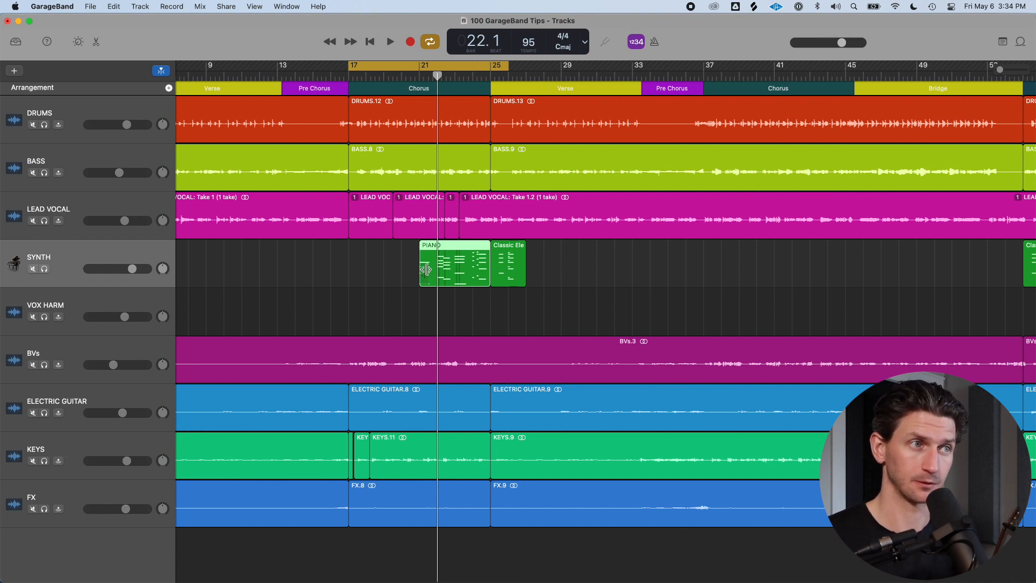
double_click(456, 284)
scroll(670, 426, "right", 3)
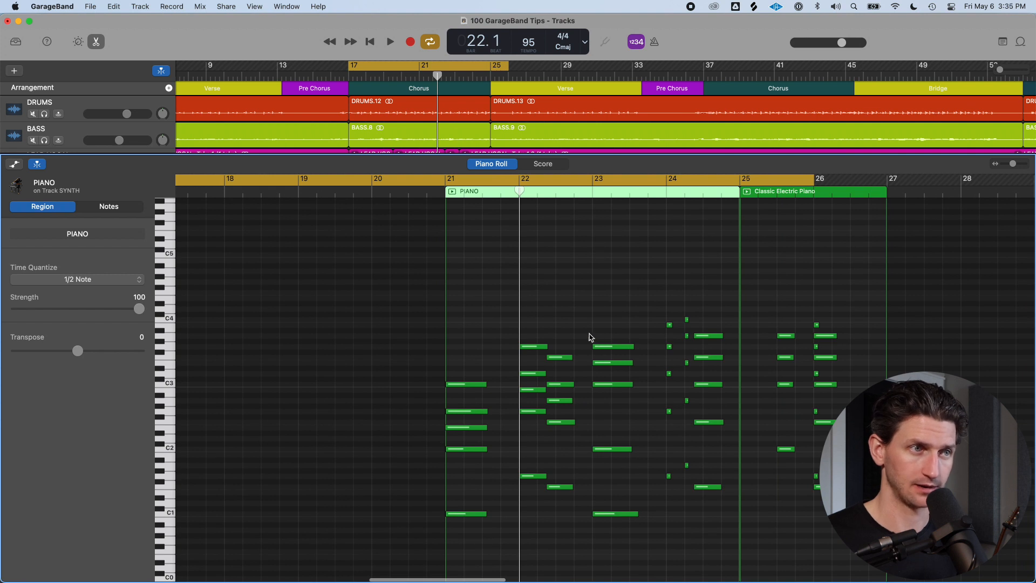
key("e")
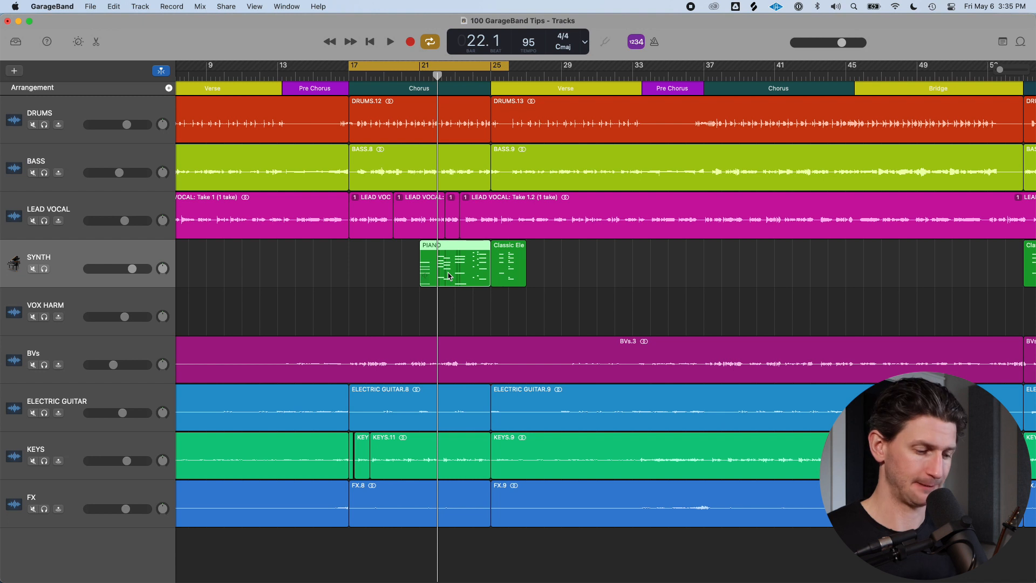
Move the PIANO region to start at bar 17 and solo the SYNTH track
left_click_drag(448, 258, 377, 258)
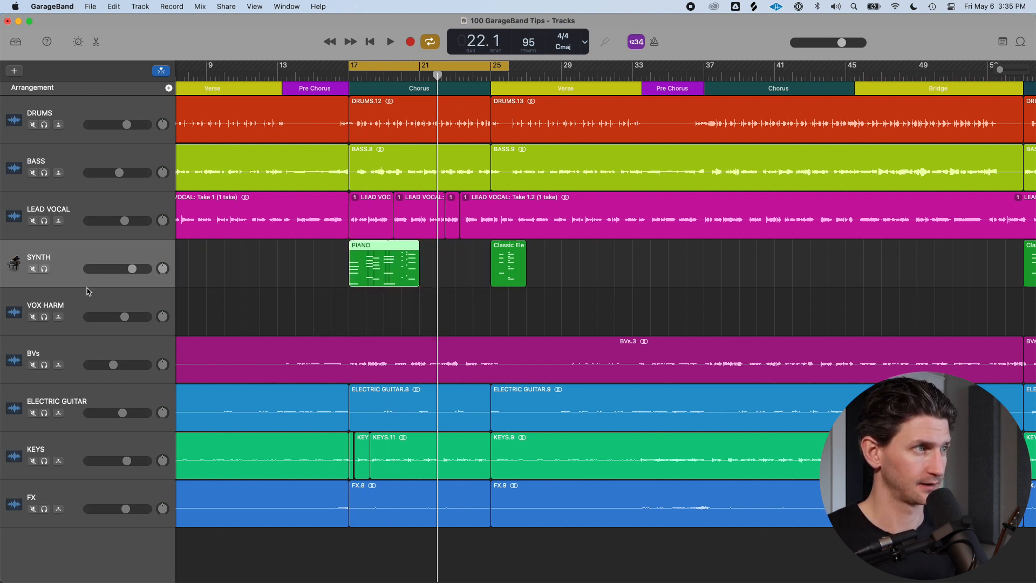
key("s")
left_click(87, 260)
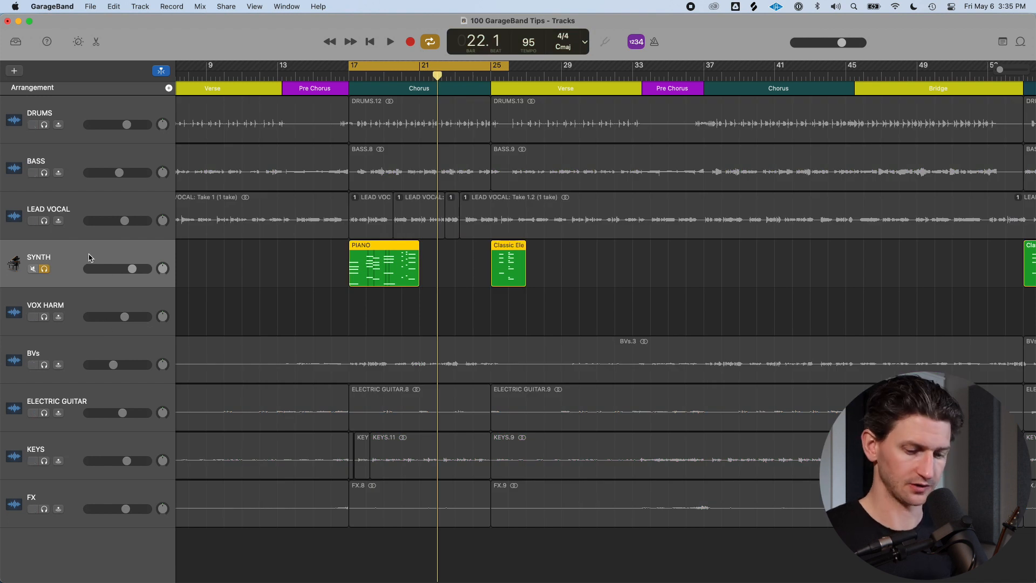
Rename the SYNTH track to PIANO
double_click(89, 257)
type("PIANO")
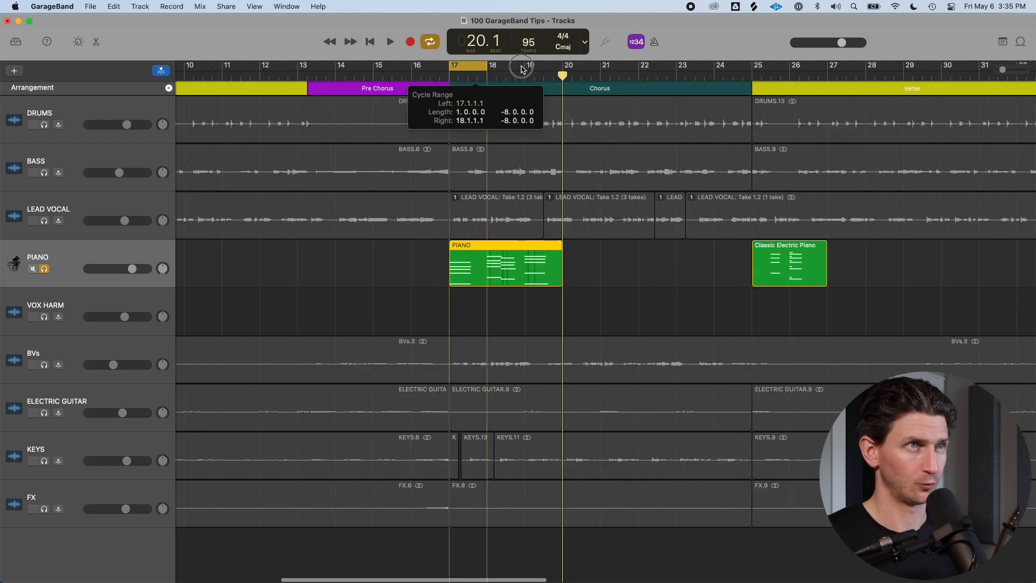
left_click_drag(532, 69, 563, 69)
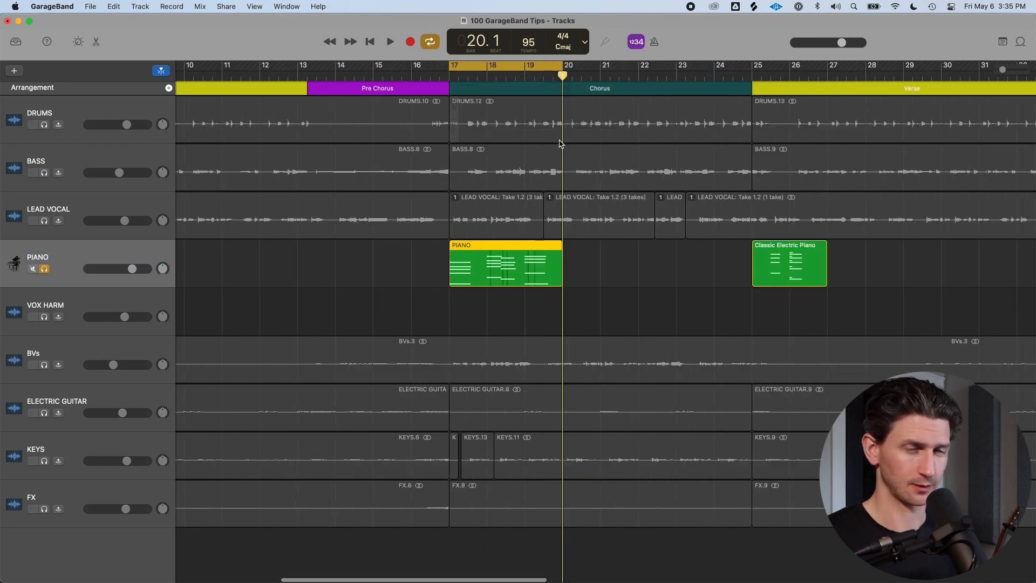
scroll(536, 294, "up", 5)
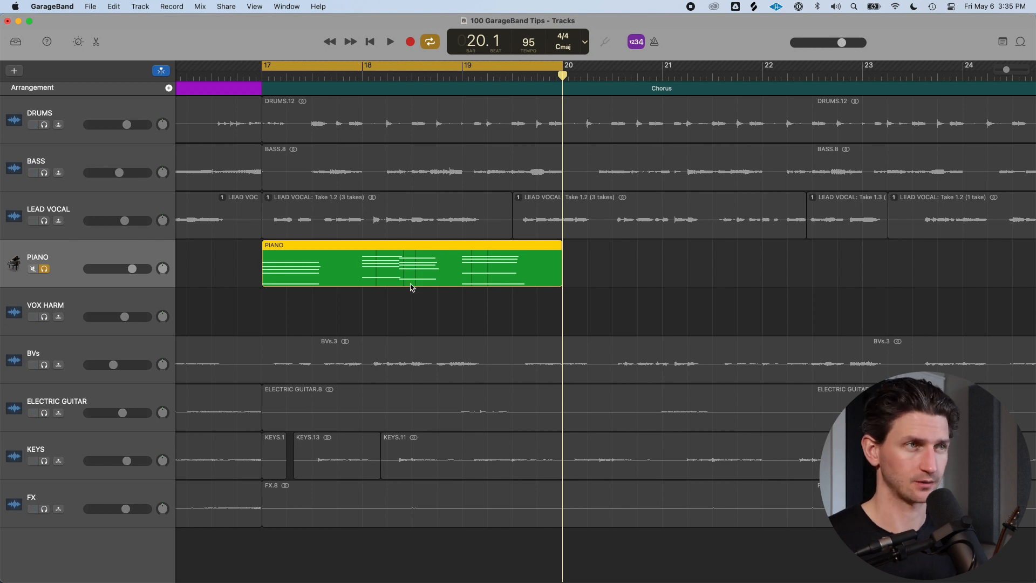
Select the PIANO region and duplicate the PIANO track
left_click(415, 318)
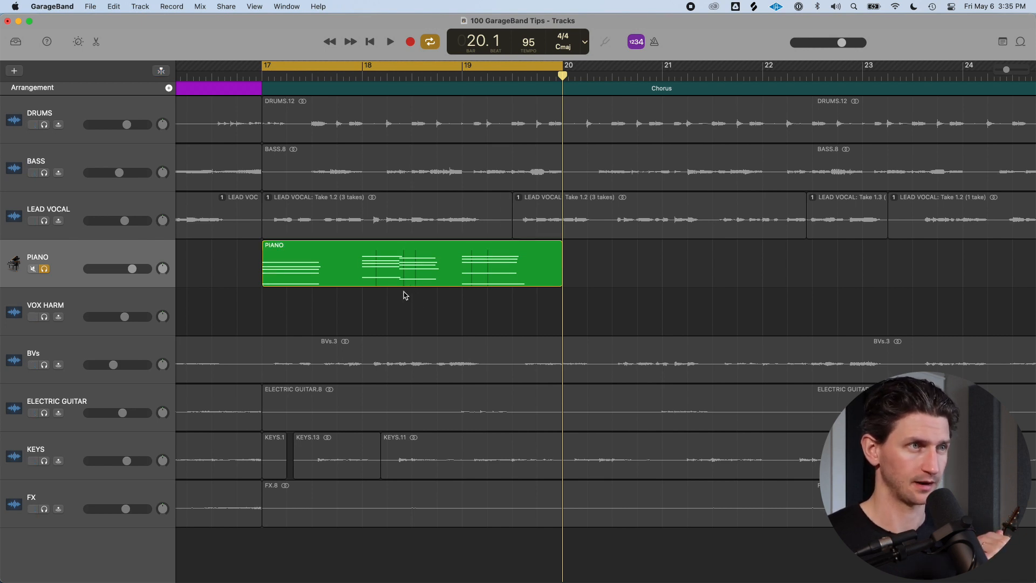
left_click(323, 269)
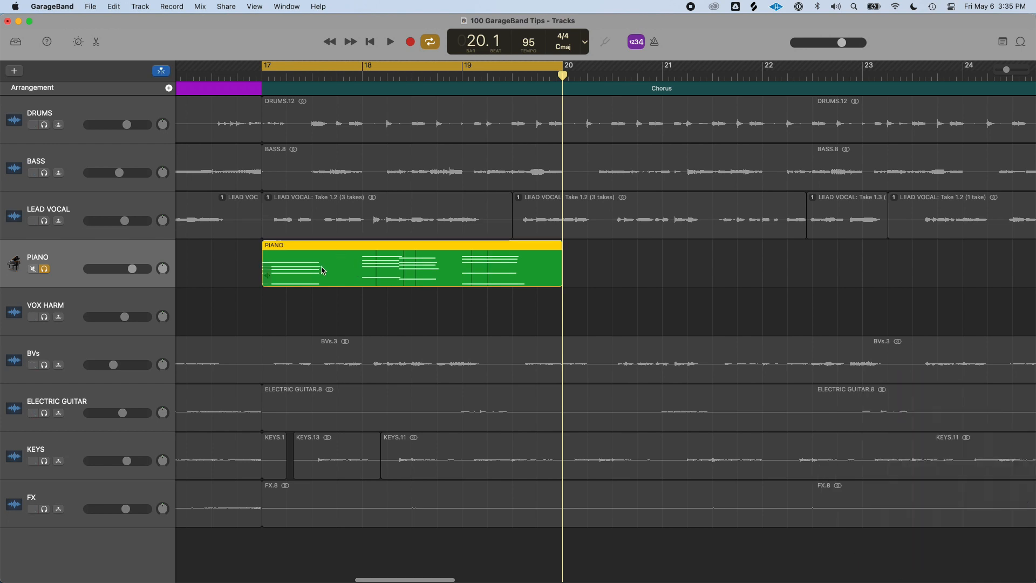
key("super+Left")
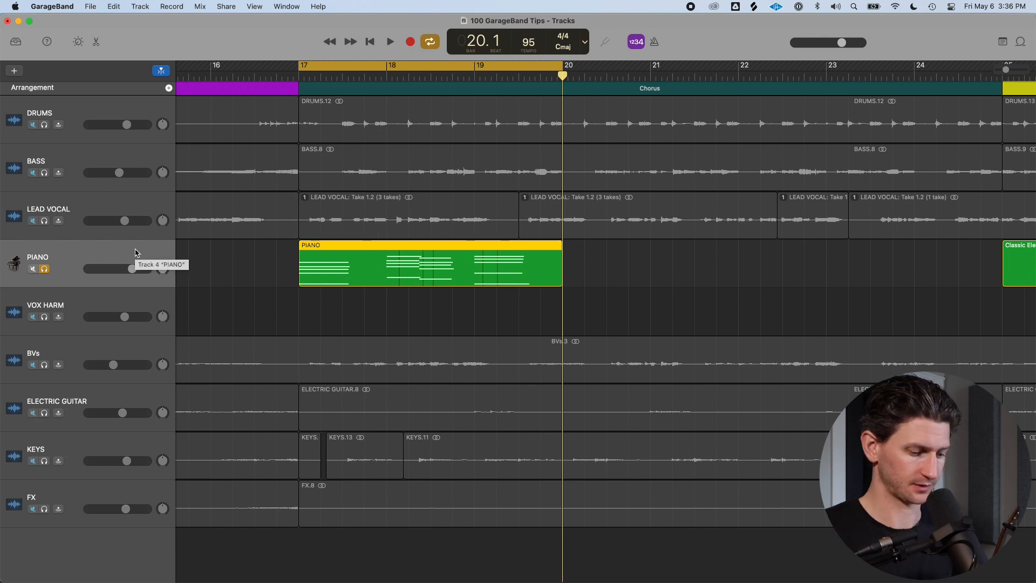
key("super+d")
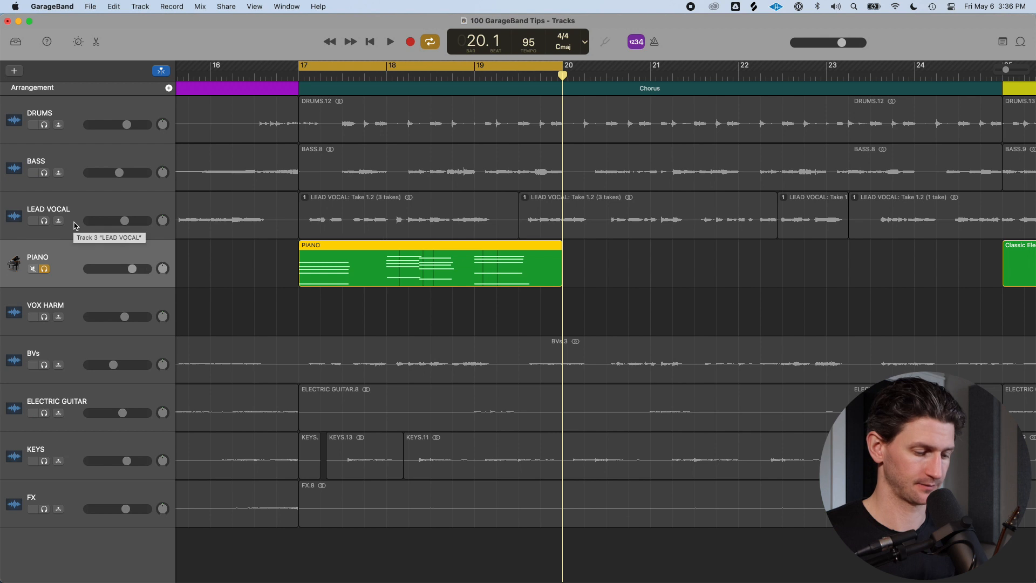
key("super+d")
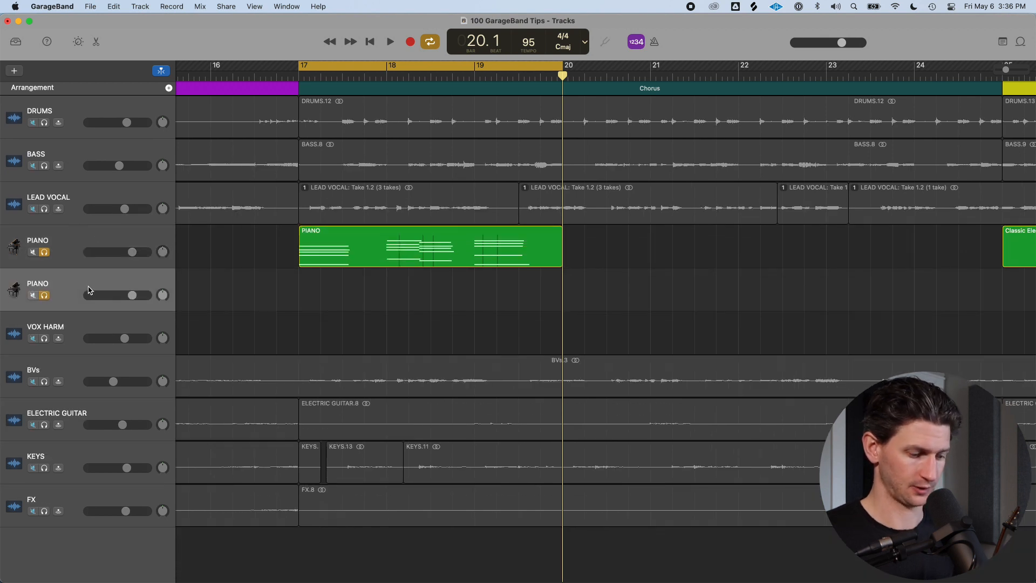
Rename the duplicated track to SYNTH PAD
key("shift+Return")
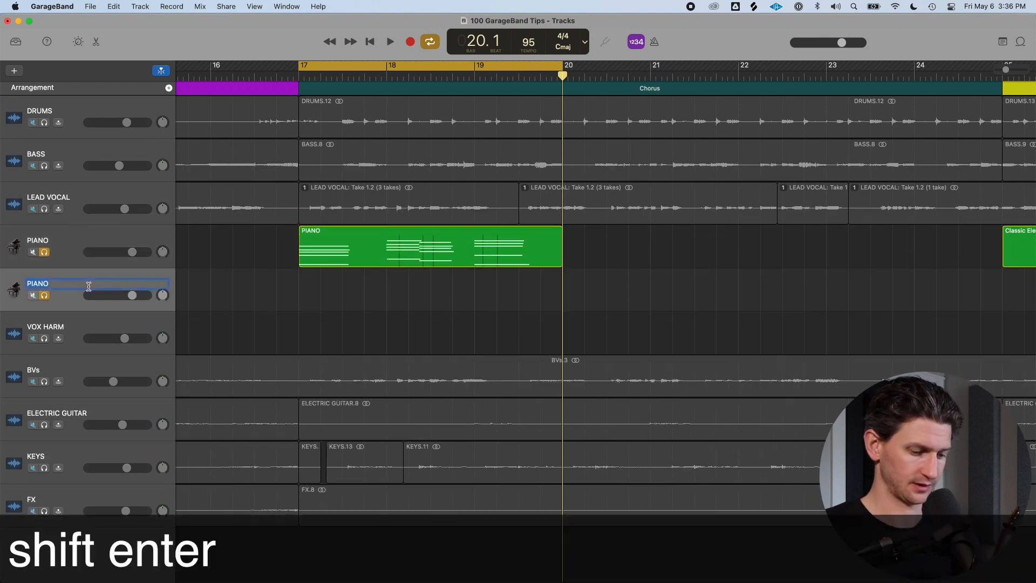
type("SYNT")
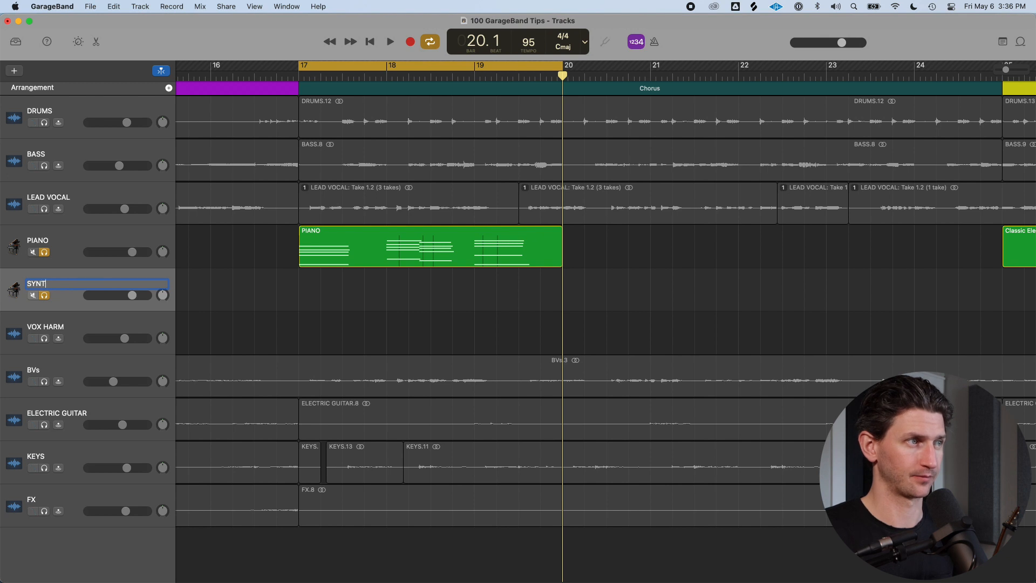
type("H PAD")
key("Return")
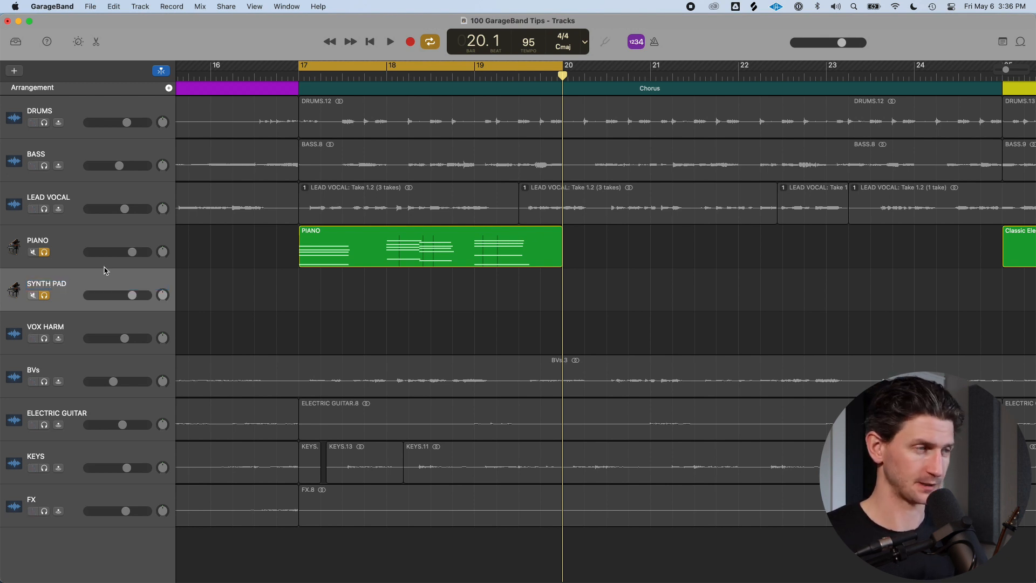
Assign a sound from the Synthesizer Pad category in the Library to the SYNTH PAD track
key("y")
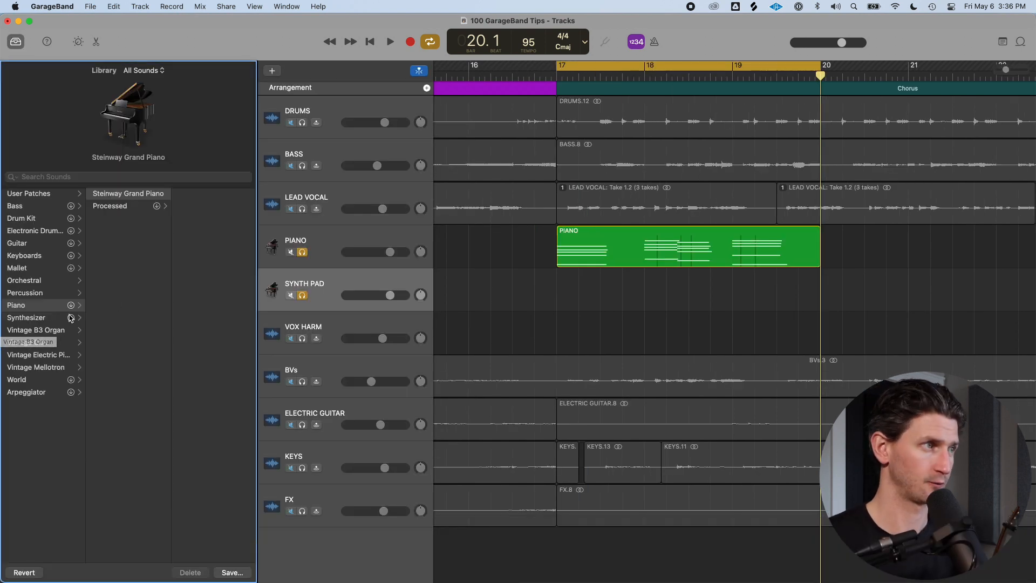
left_click(48, 319)
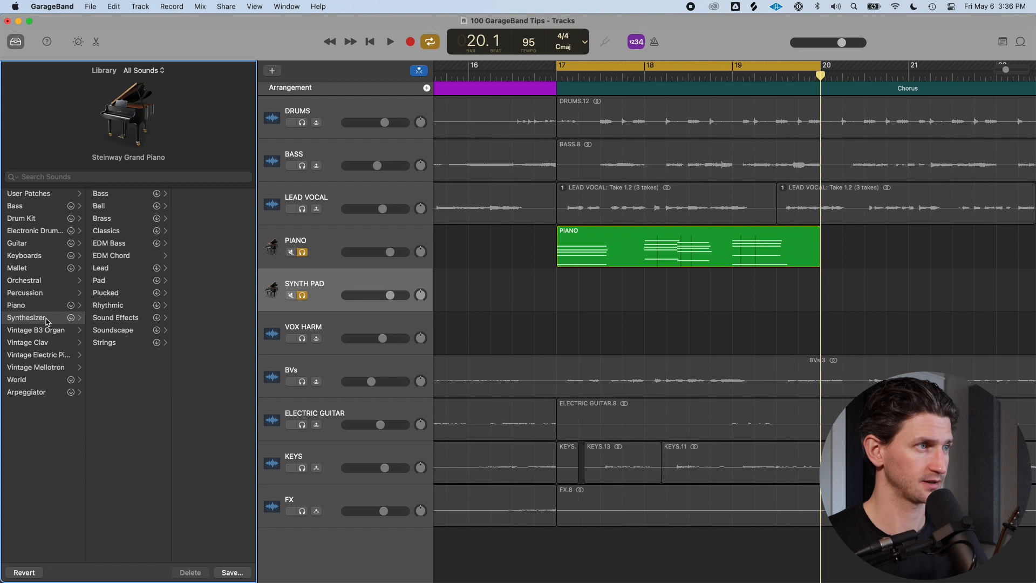
left_click(100, 280)
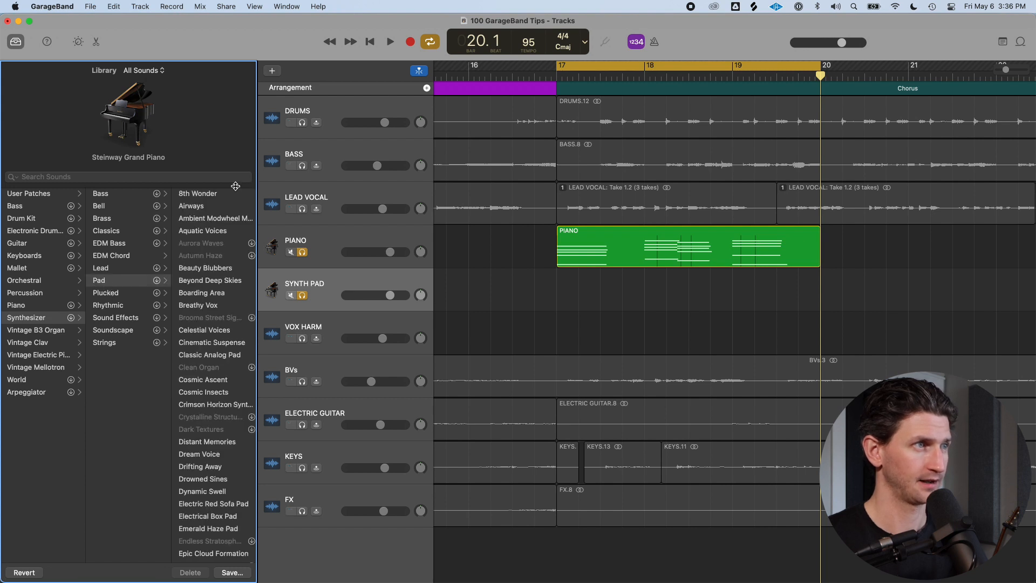
key("y")
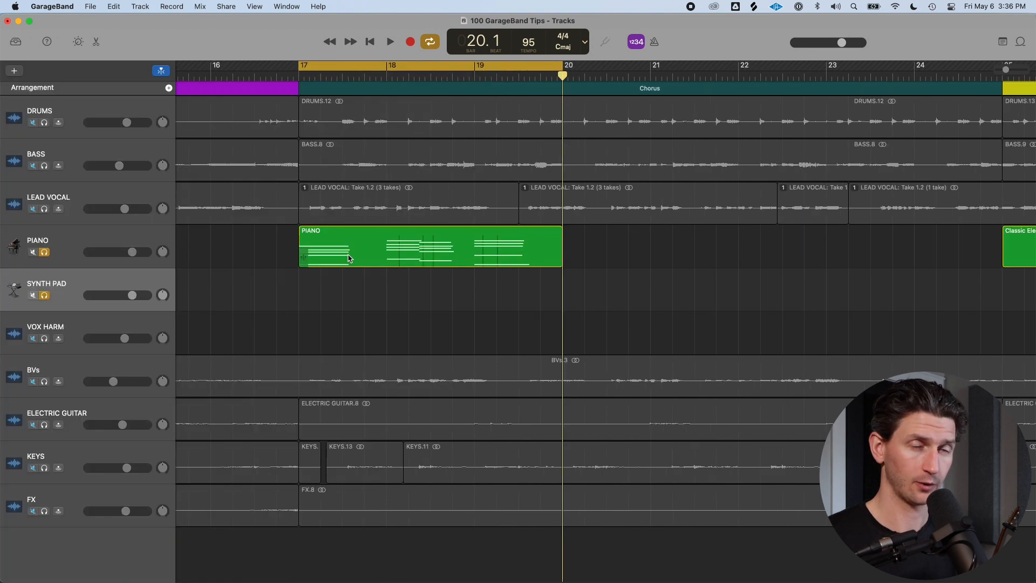
Copy the PIANO region onto the SYNTH PAD track at bar 17 and turn off the cycle range
left_click(376, 248)
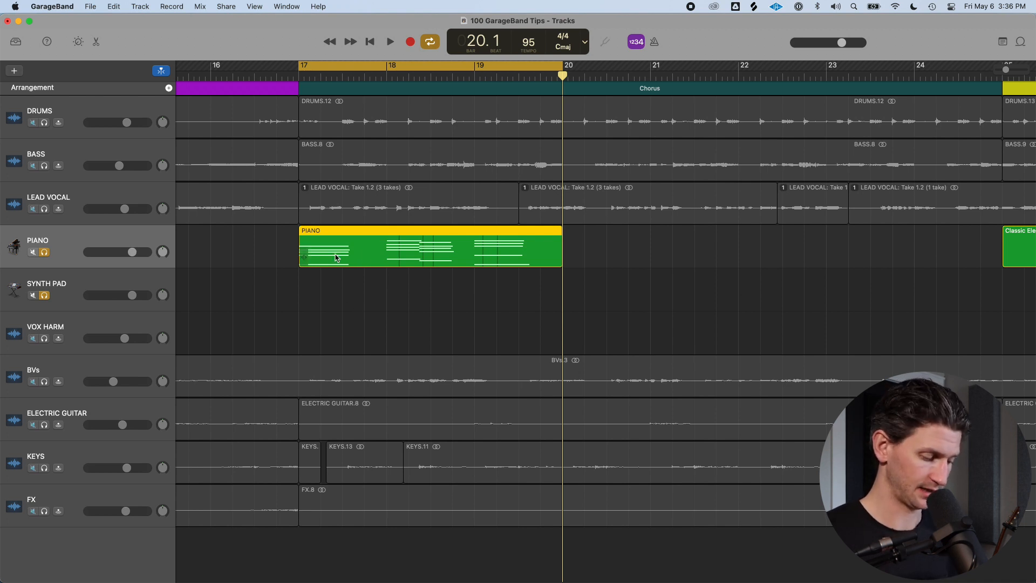
left_click_drag(371, 264, 376, 294)
key("c")
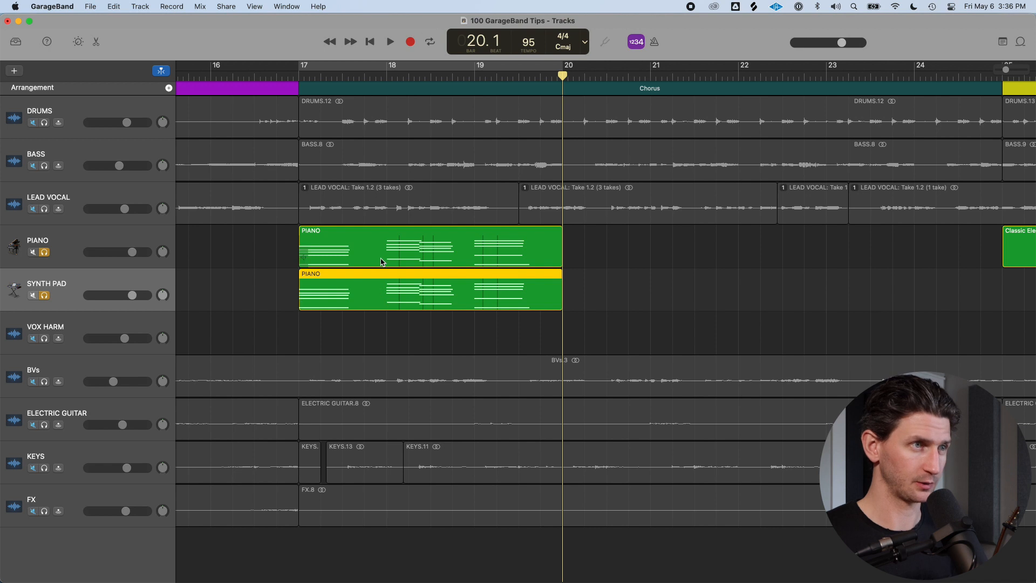
Copy the PIANO region to start at bar 20 on the PIANO track
left_click(382, 259)
left_click_drag(382, 259, 622, 270)
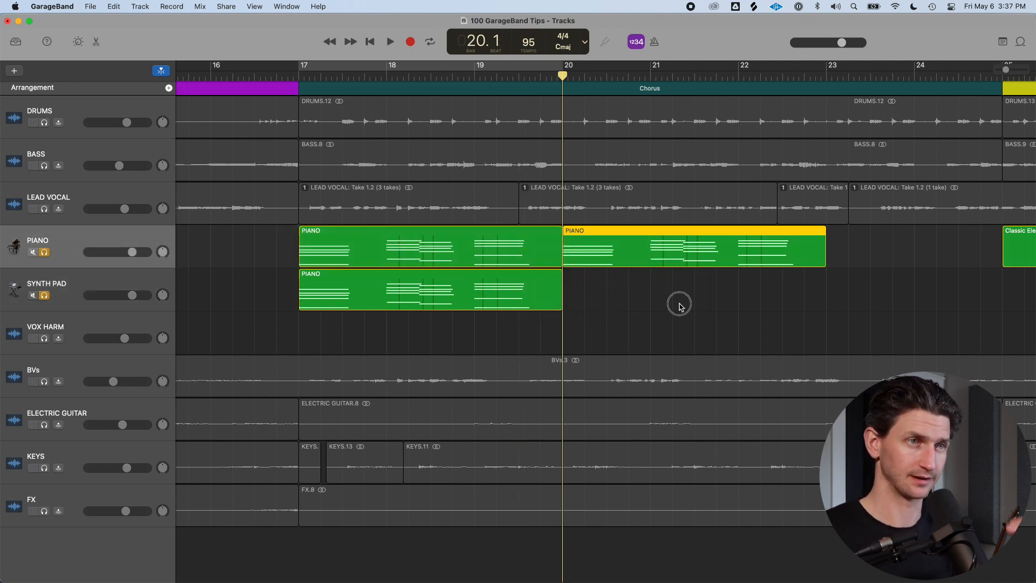
Delete the PIANO region copy at bar 20 and rename the SYNTH PAD track's region to SYNTH
key("Delete")
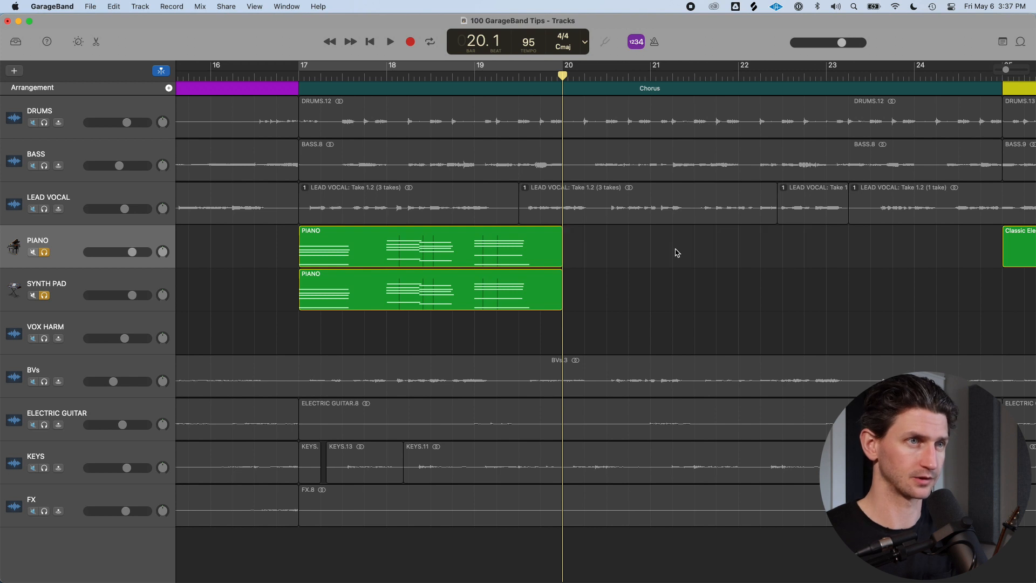
left_click(405, 306)
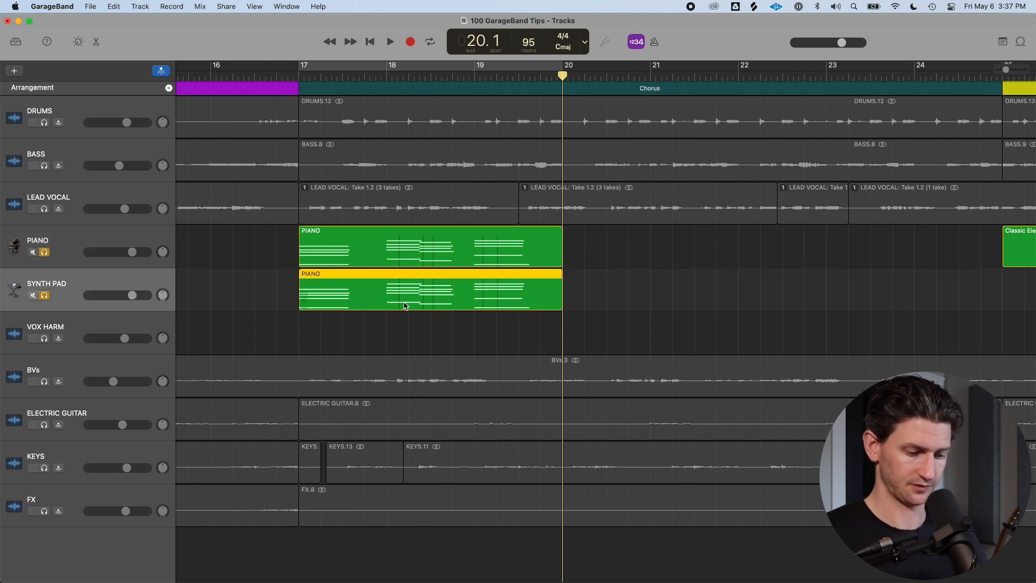
key("shift+n")
type("Y")
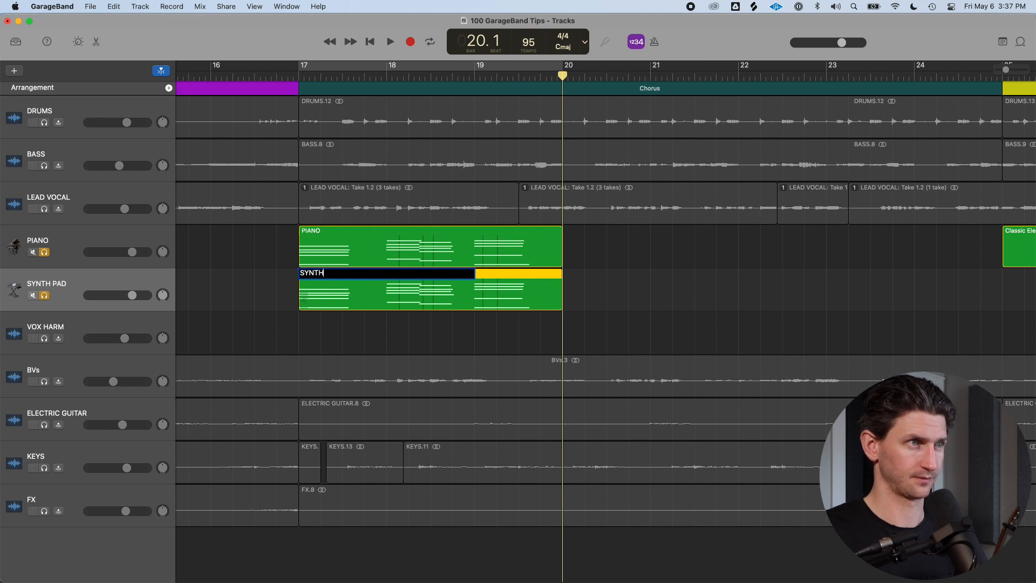
type("NTH")
key("Return")
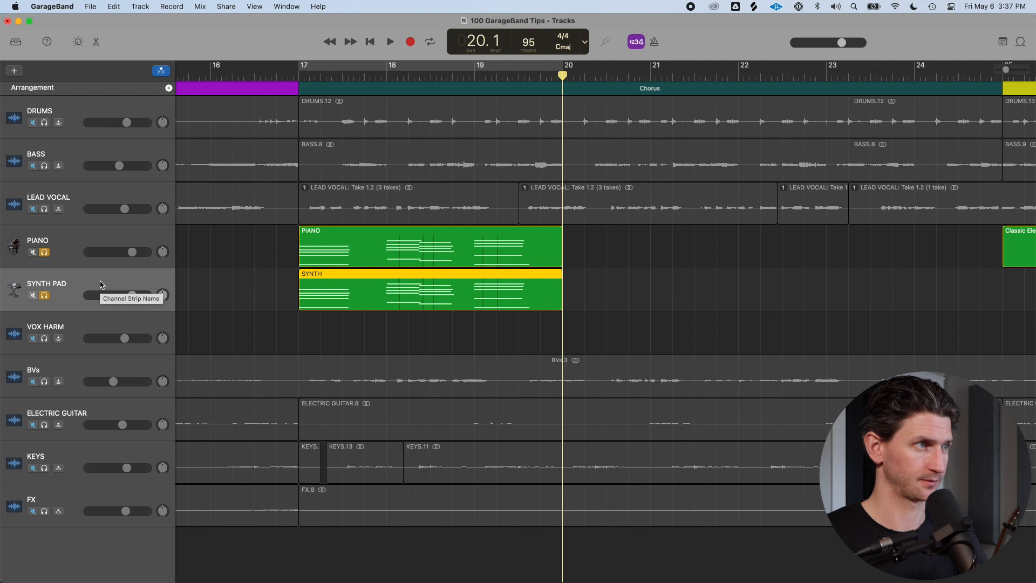
Audition Synthesizer Pad sounds on the SYNTH PAD track and choose Airways
key("y")
left_click(36, 318)
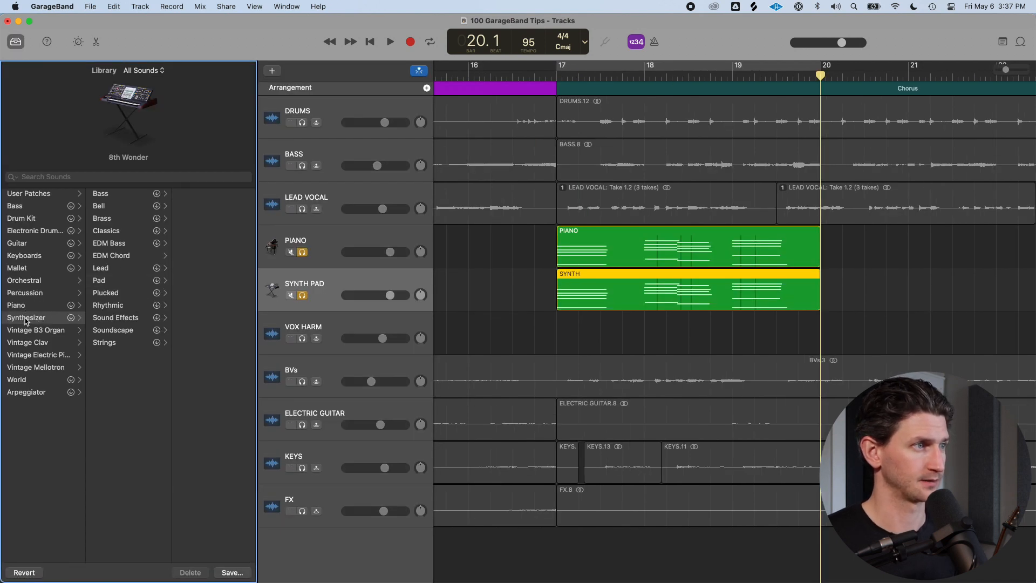
left_click(104, 280)
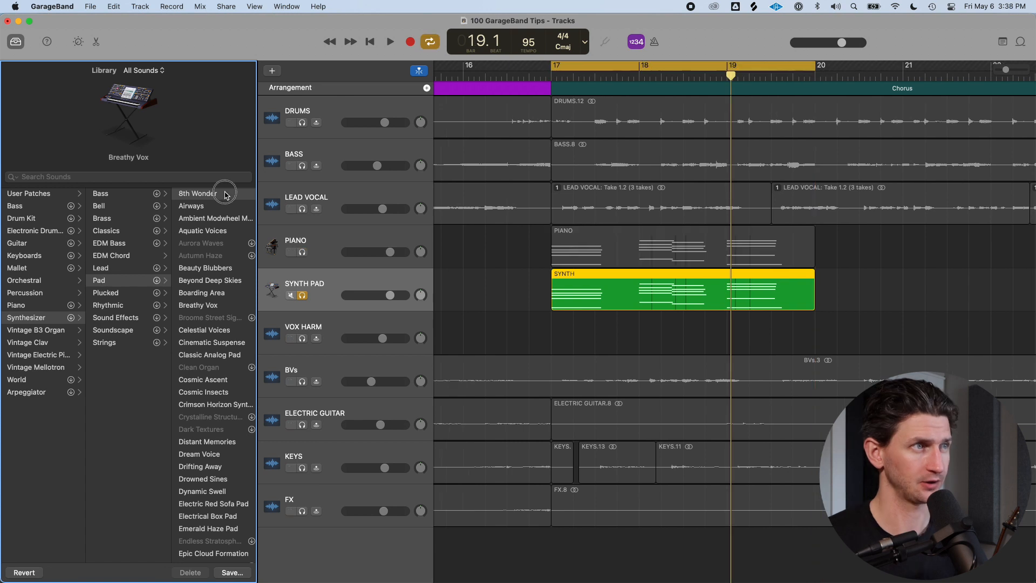
left_click(220, 194)
left_click(221, 205)
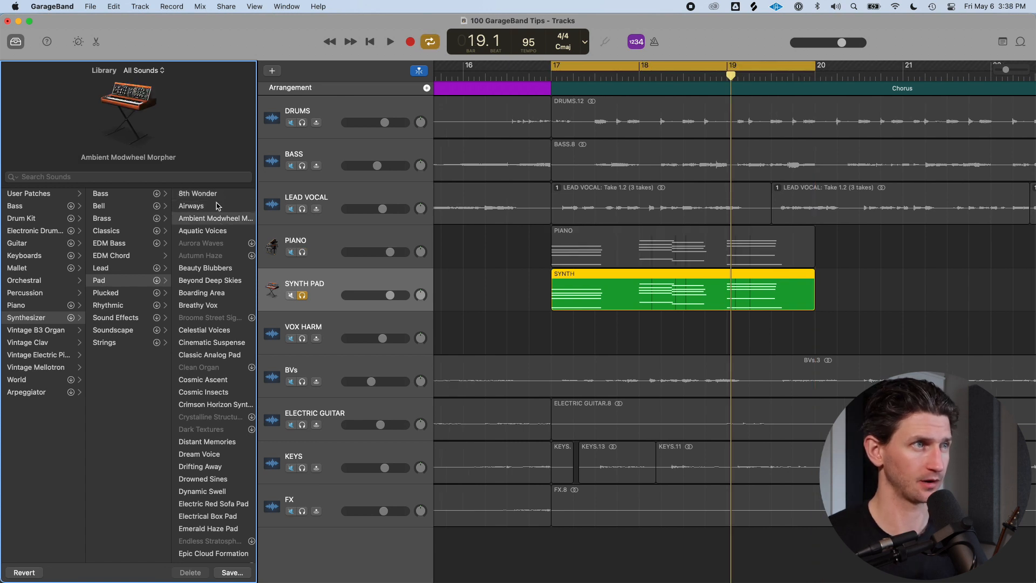
left_click(215, 193)
left_click(199, 181)
left_click(205, 193)
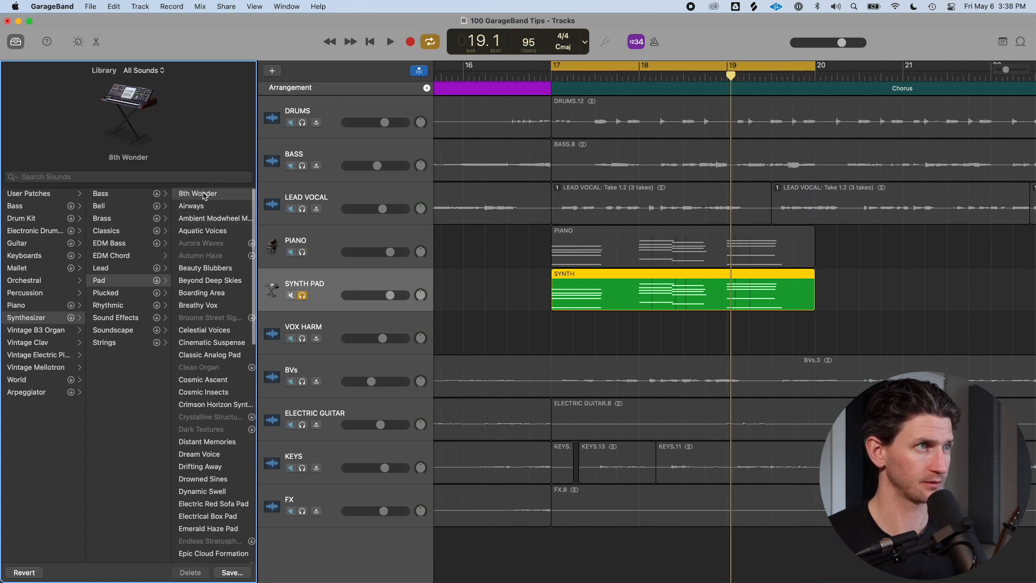
key("space")
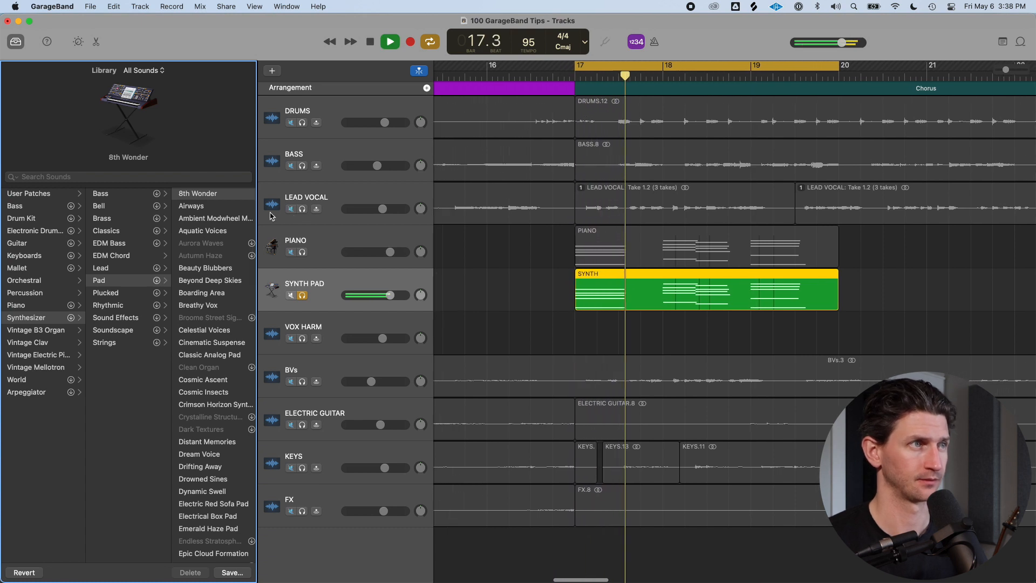
key("space")
left_click(209, 207)
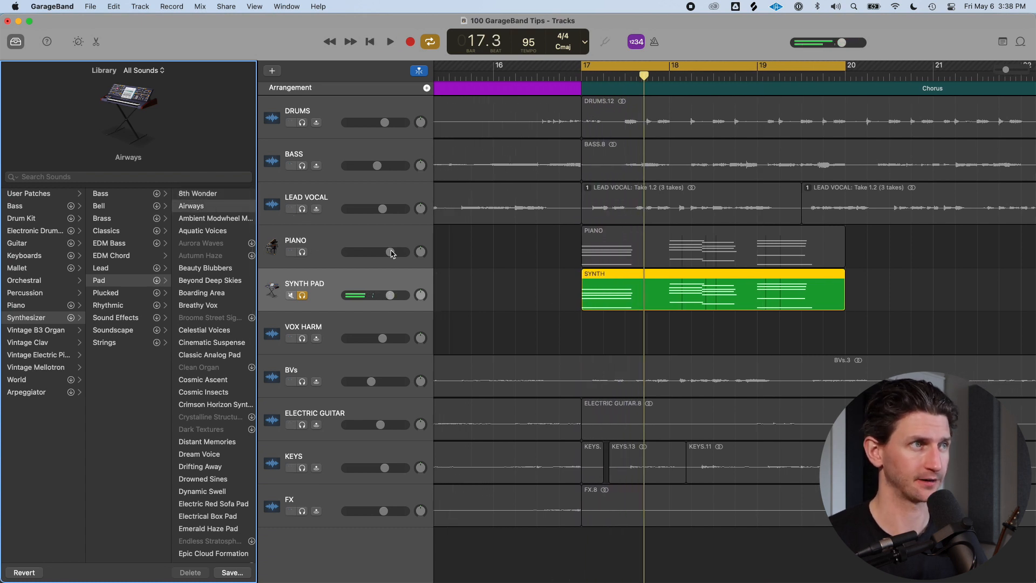
key("space")
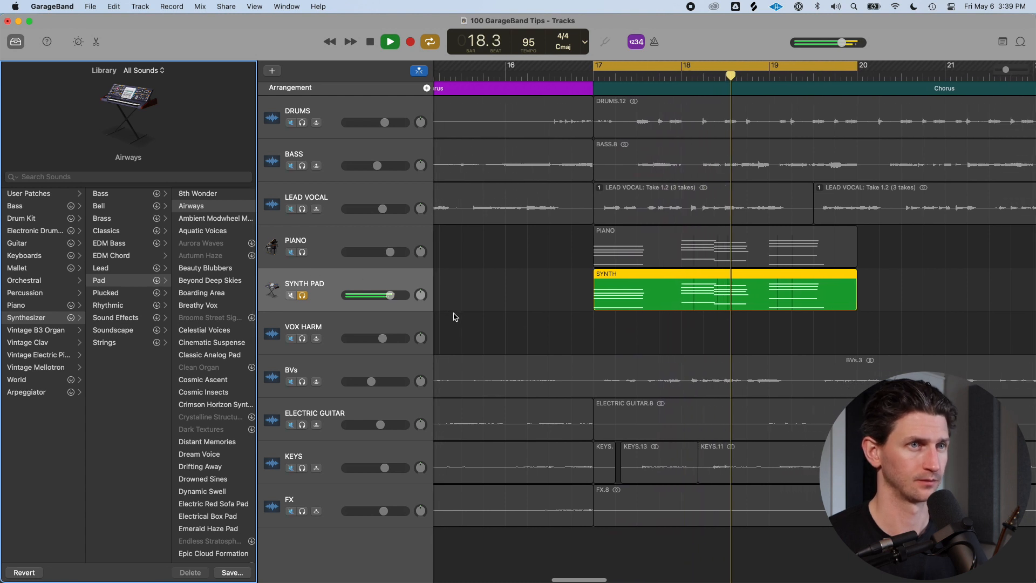
key("space")
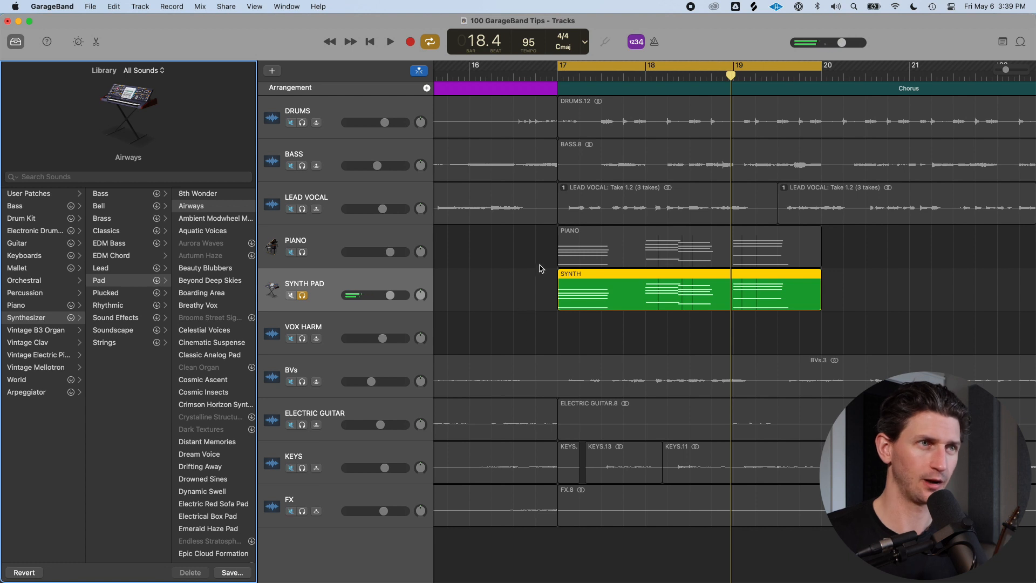
Transpose the SYNTH region up 12 semitones and play it back
left_click(562, 253)
left_click(402, 285)
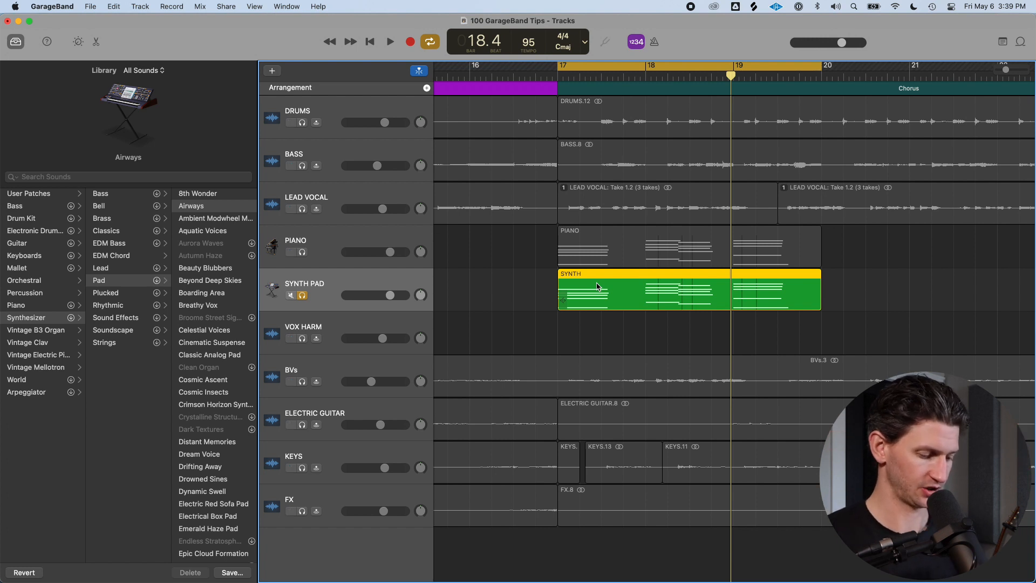
key("shift+alt+Up")
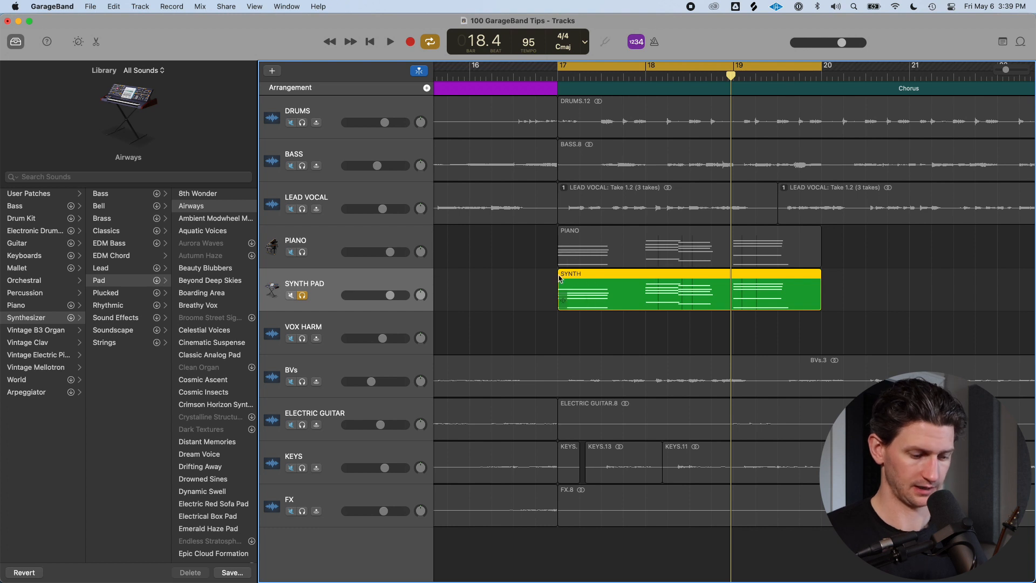
key("shift+alt+Up")
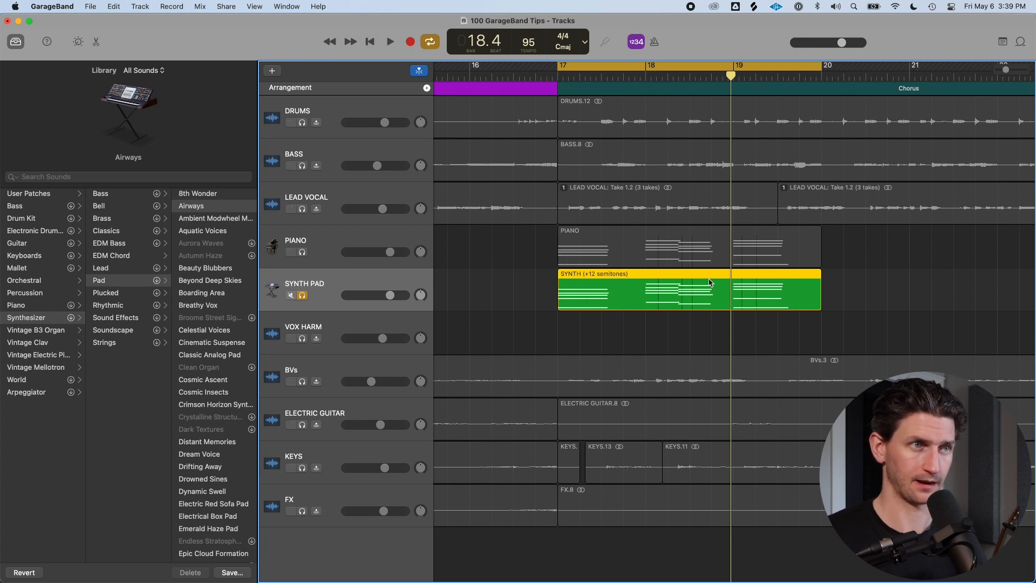
key("space")
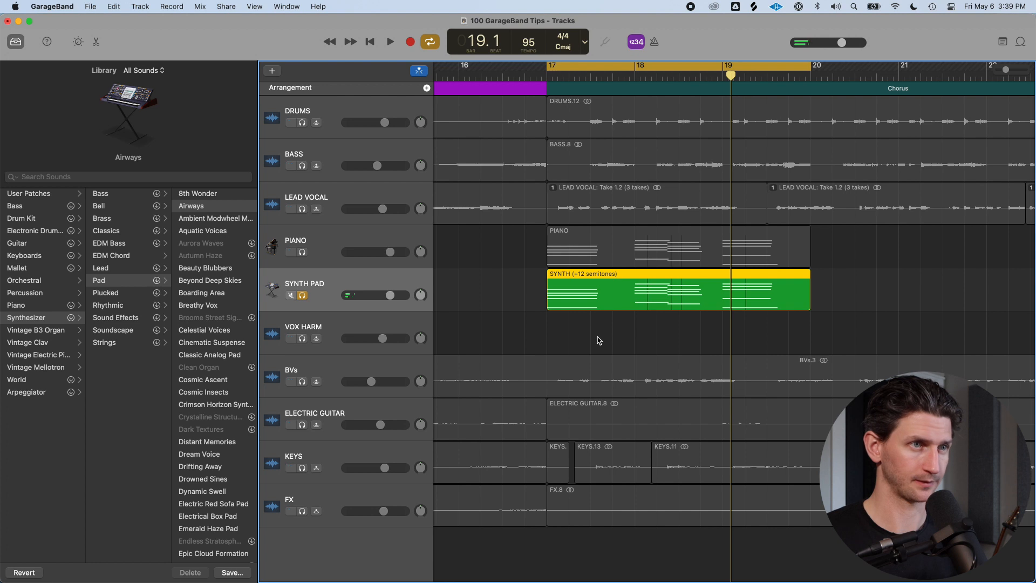
Delete the sustain controller data from the SYNTH region in the Piano Roll
key("e")
scroll(652, 355, "right", 3)
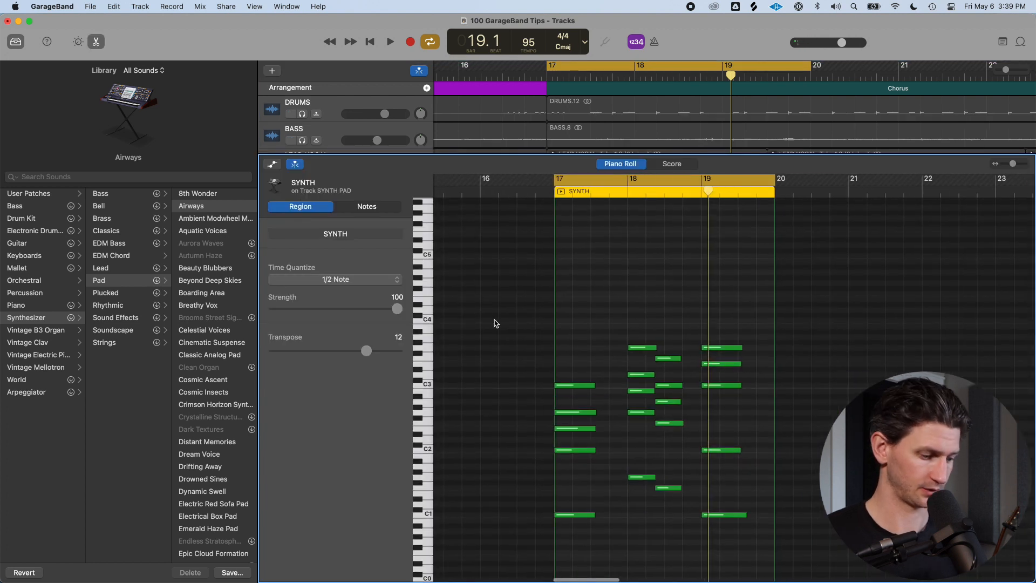
key("a")
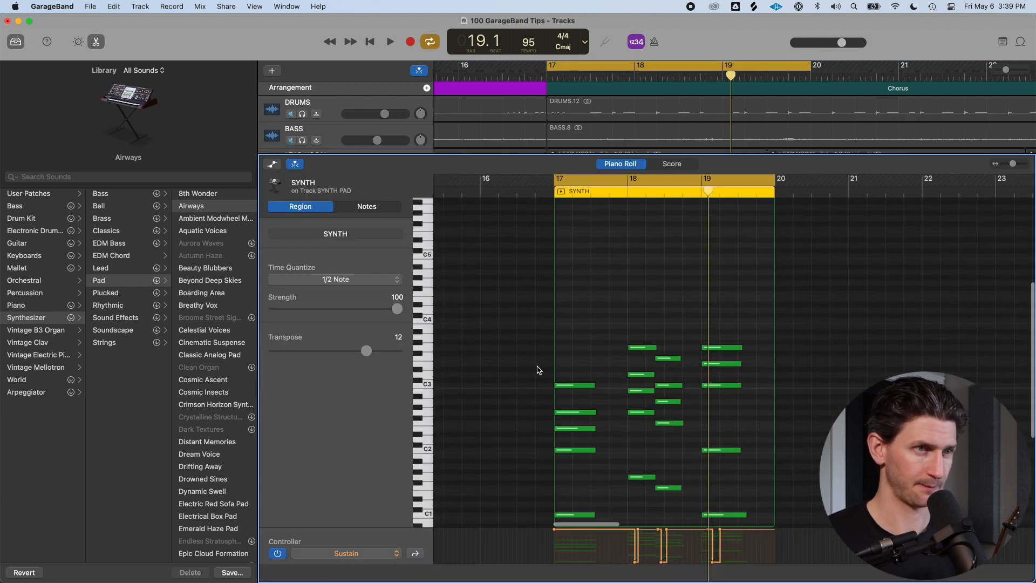
left_click_drag(468, 430, 828, 454)
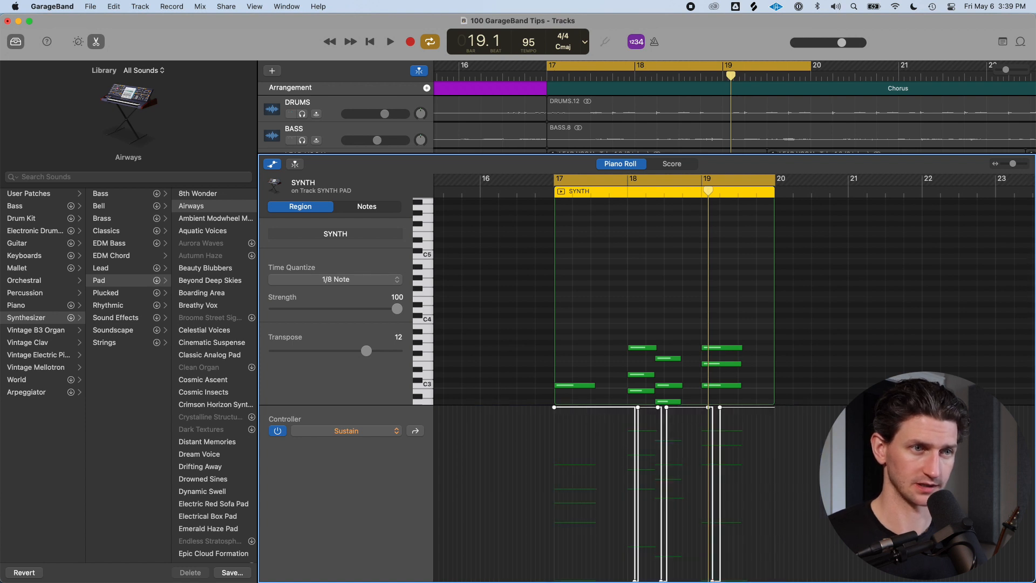
key("Delete")
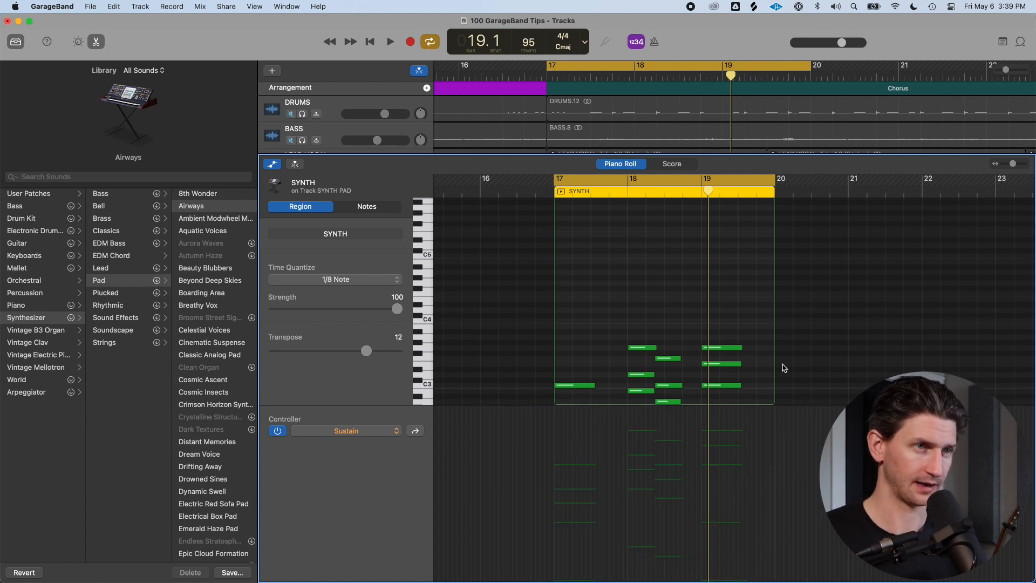
key("e")
Lower the SYNTH PAD track's volume and solo the PIANO track while playing both back
key("space")
mouse_move(387, 295)
left_mouse_down()
mouse_move(368, 294)
mouse_move(377, 296)
left_mouse_up()
left_click(302, 252)
key("space")
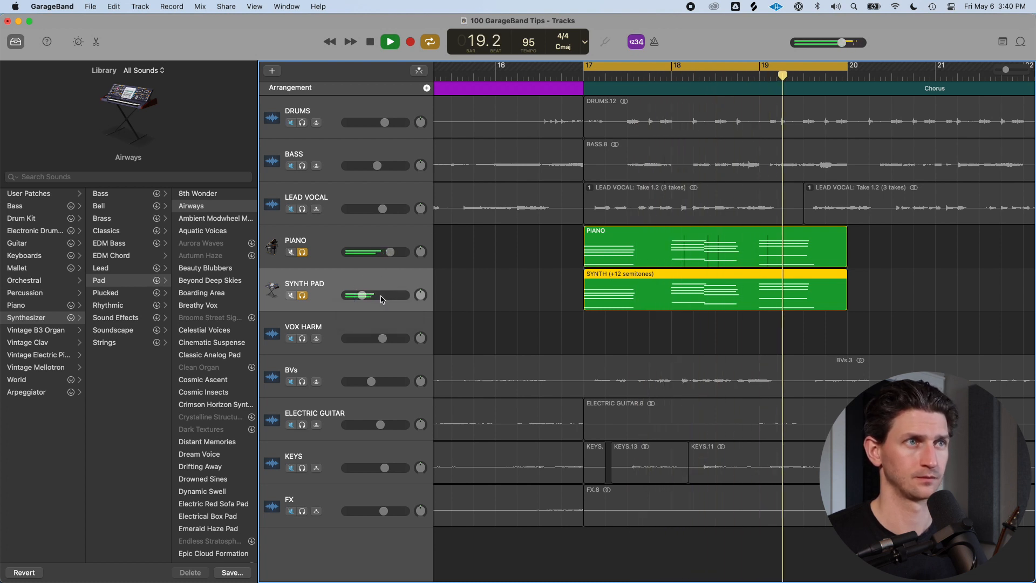
key("space")
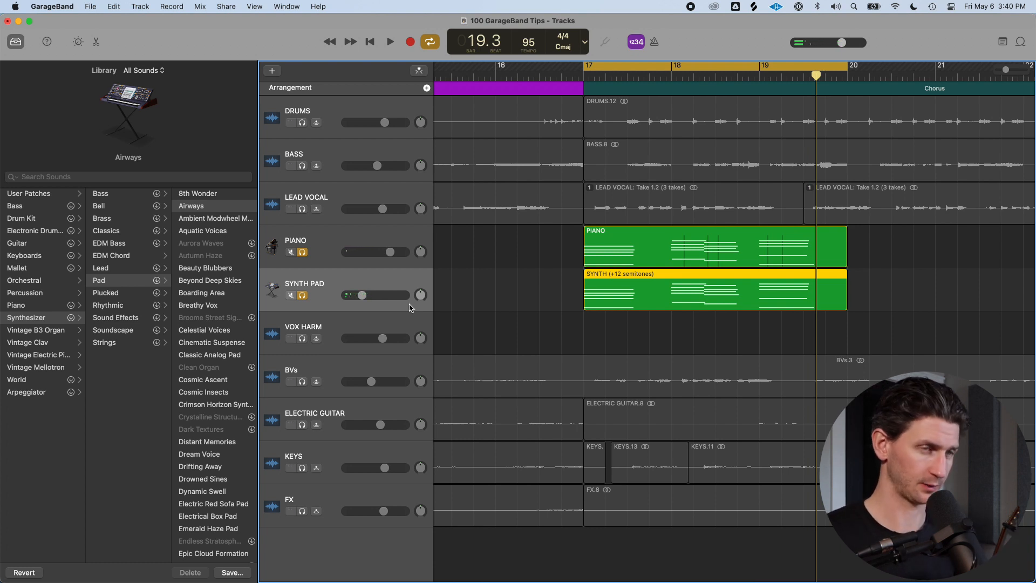
Delete the SYNTH PAD track
scroll(663, 294, "down", 5)
scroll(684, 290, "right", 3)
key("y")
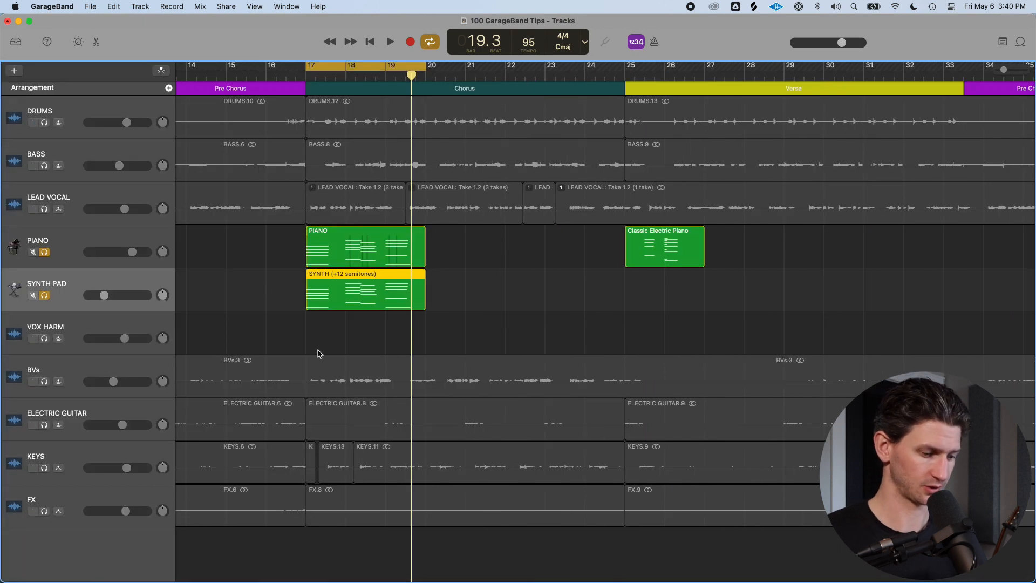
key("super+BackSpace")
key("Return")
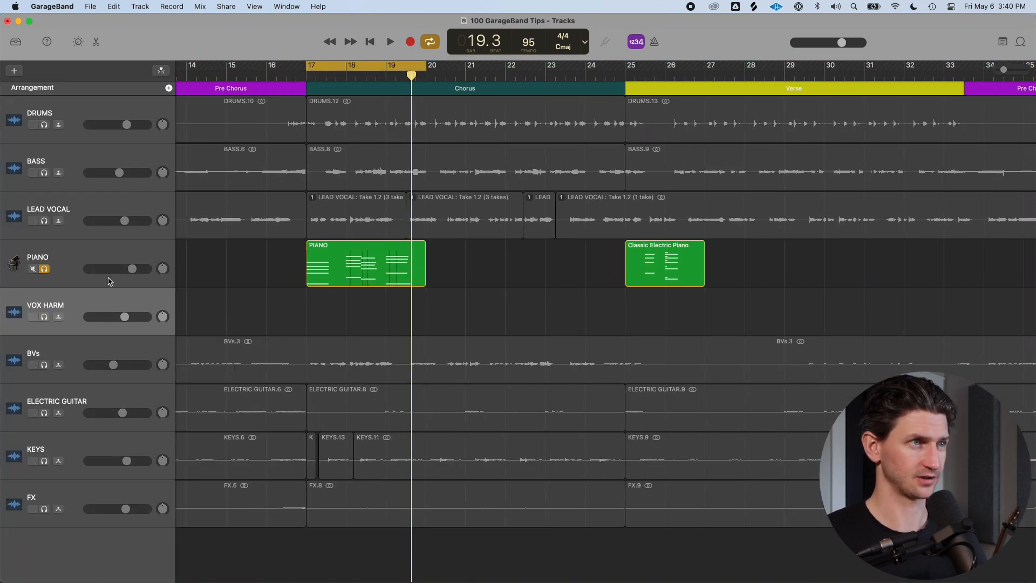
Duplicate the PIANO track and copy the PIANO region onto the new track
left_click(131, 264)
scroll(157, 261, "left", 3)
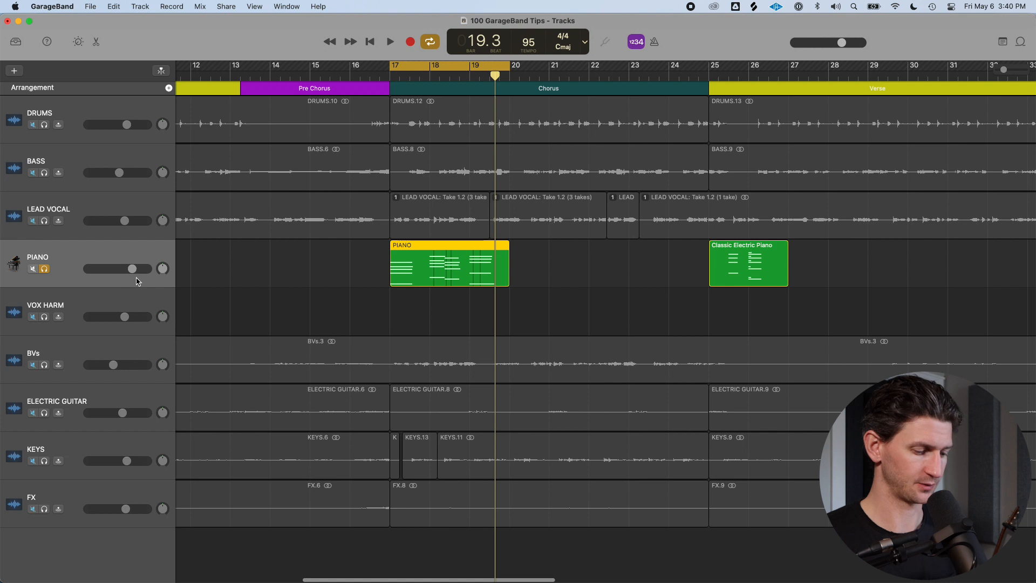
key("super+d")
left_click_drag(429, 255, 427, 283)
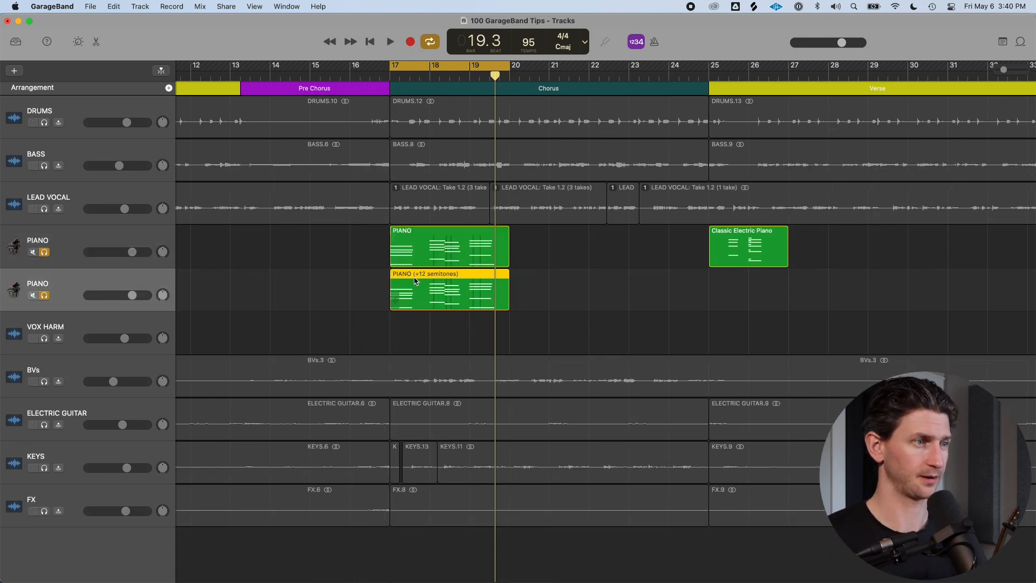
Assign the Aquatic Voices synth pad sound to the duplicated track and lower its volume
key("y")
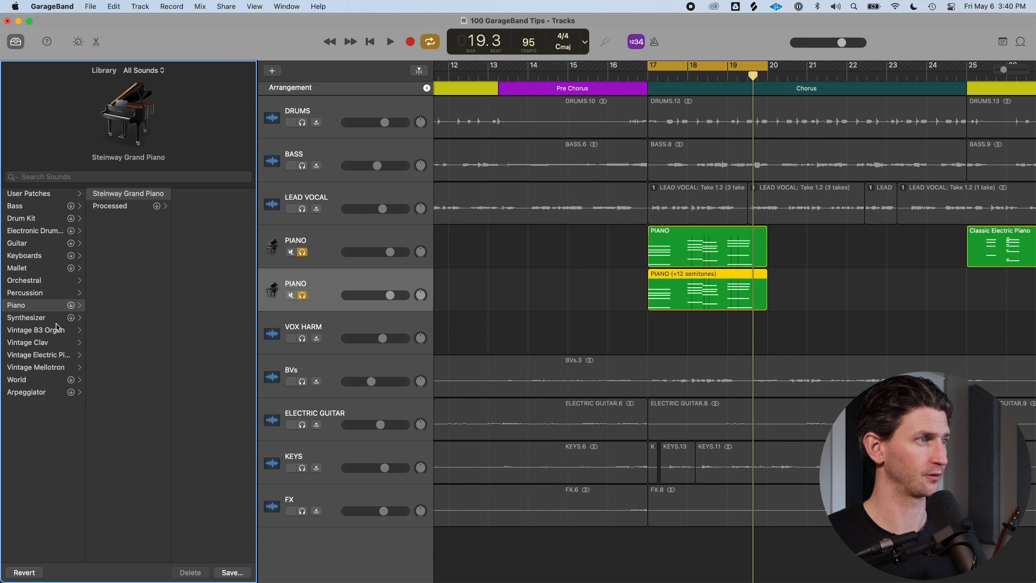
left_click(32, 317)
left_click(108, 280)
left_click(203, 230)
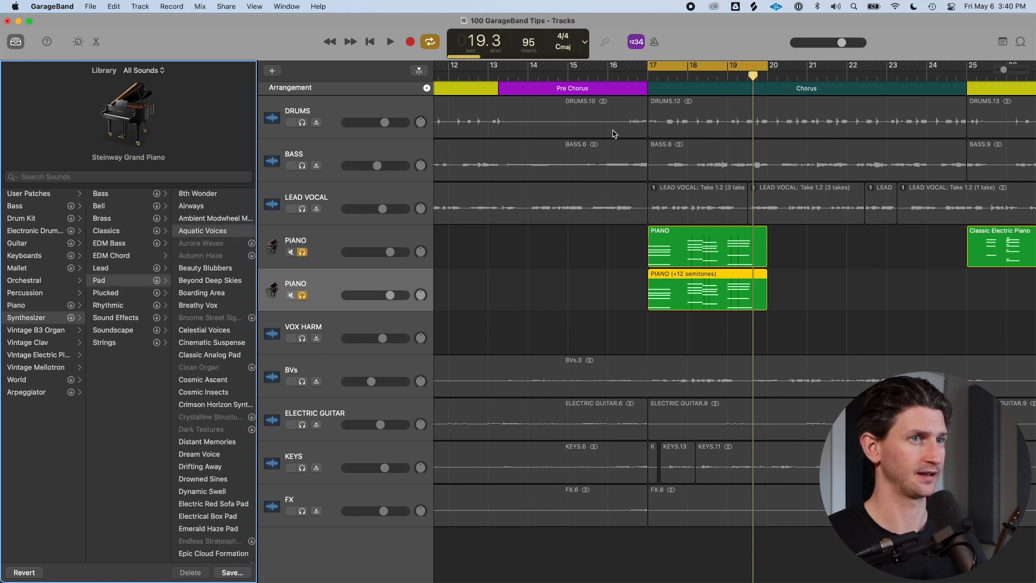
key("space")
left_click_drag(390, 295, 371, 295)
key("space")
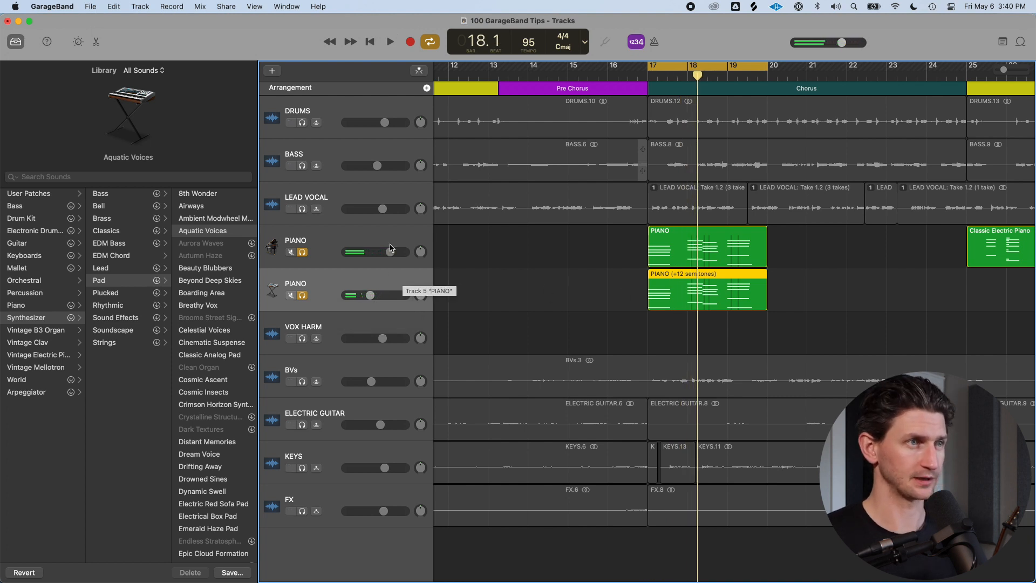
Delete the duplicated PIANO track
key("y")
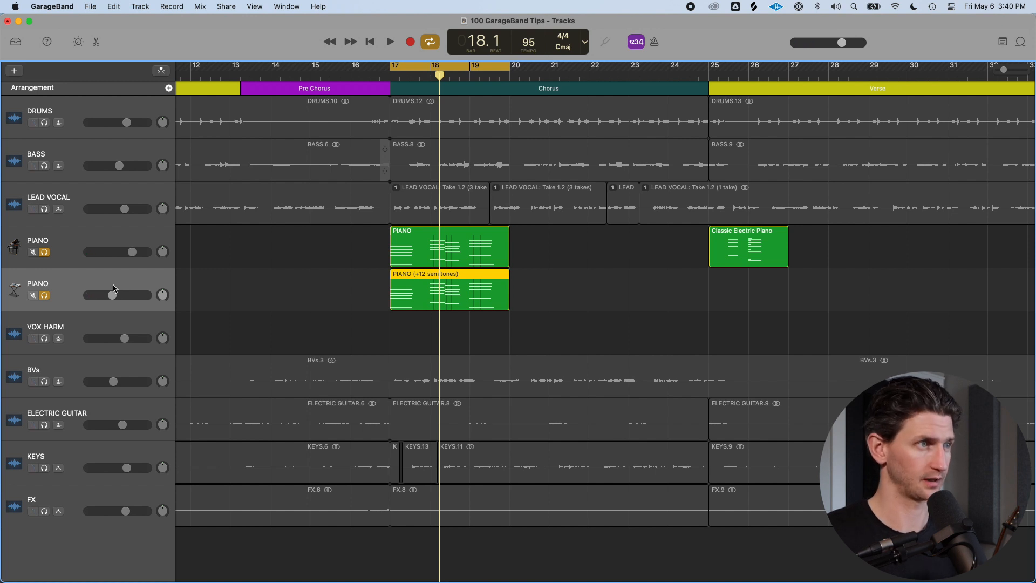
key("super+BackSpace")
key("Return")
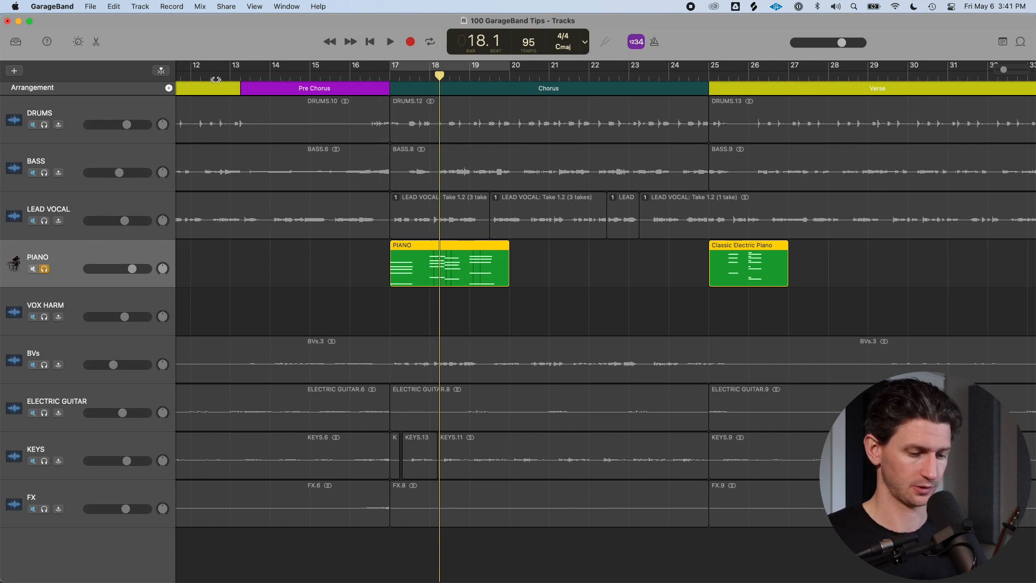
Open Smart Controls for the PIANO track and enable the arpeggiator
left_click(79, 42)
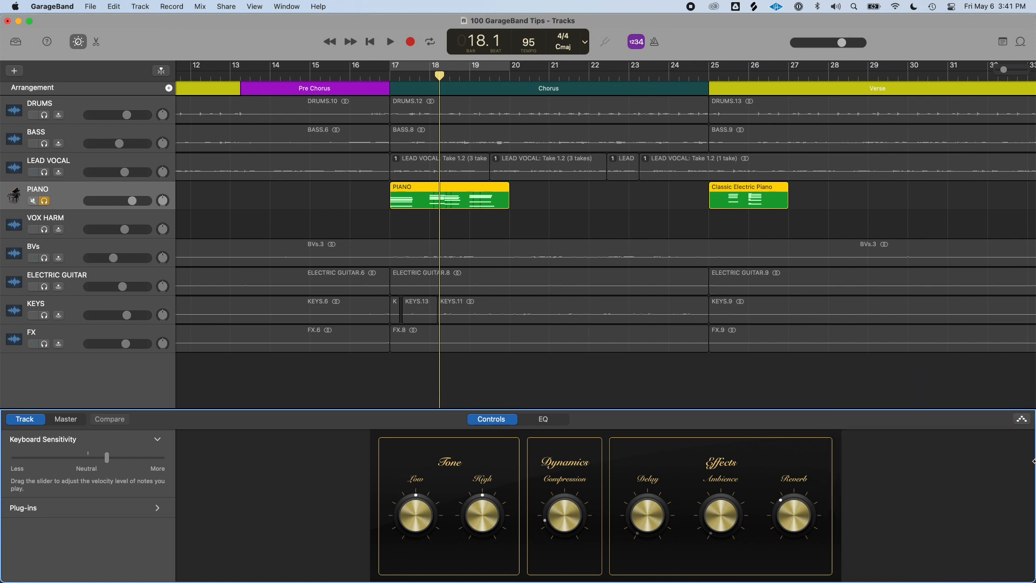
left_click(1022, 420)
left_click(1014, 421)
left_click(1021, 421)
left_click(1022, 421)
left_click(1023, 421)
left_click(1010, 421)
Browse the arpeggiator presets and set the arpeggiator rate to 1/8
scroll(974, 484, "down", 5)
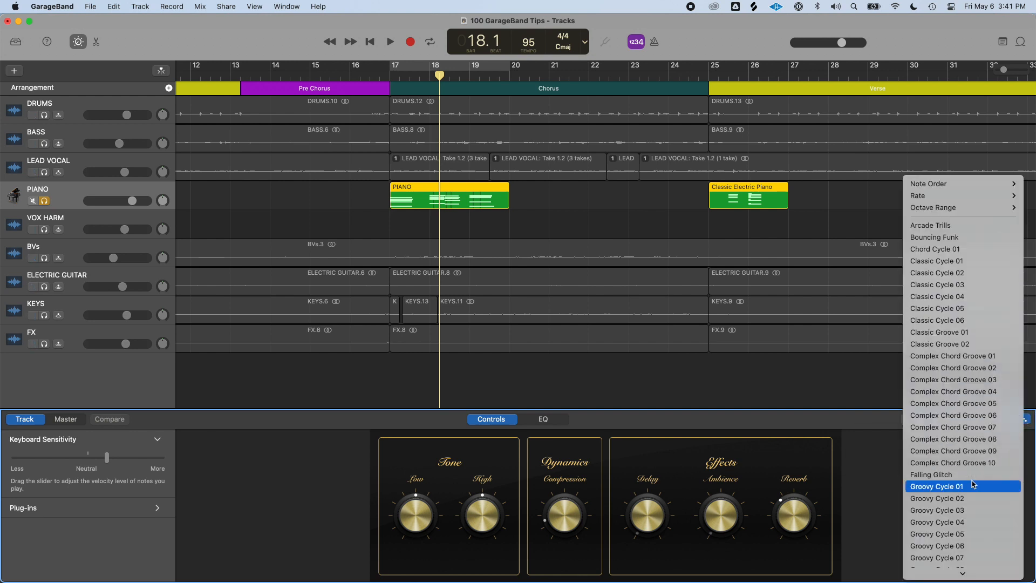
scroll(974, 484, "down", 10)
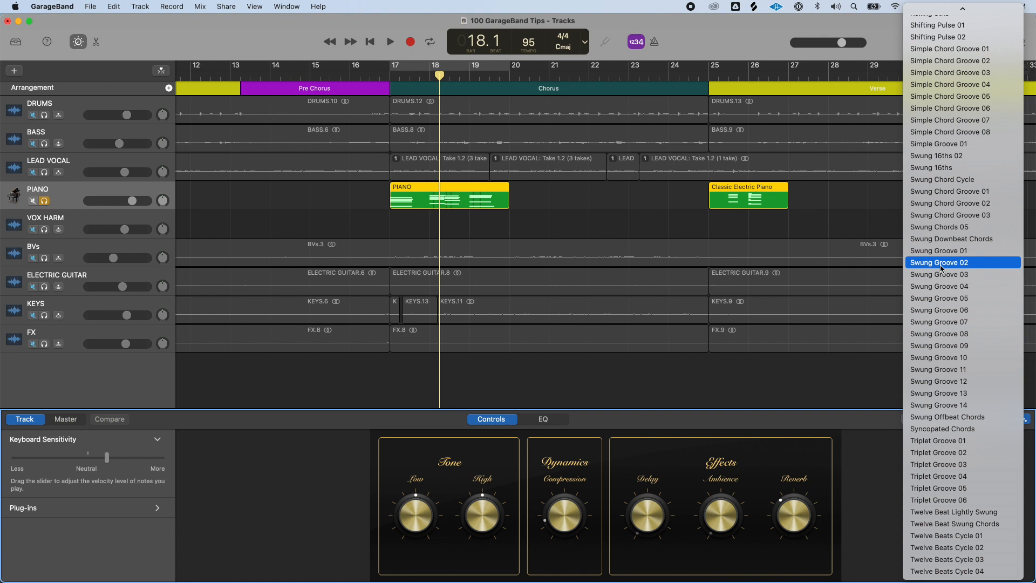
scroll(940, 268, "up", 15)
left_click(942, 268)
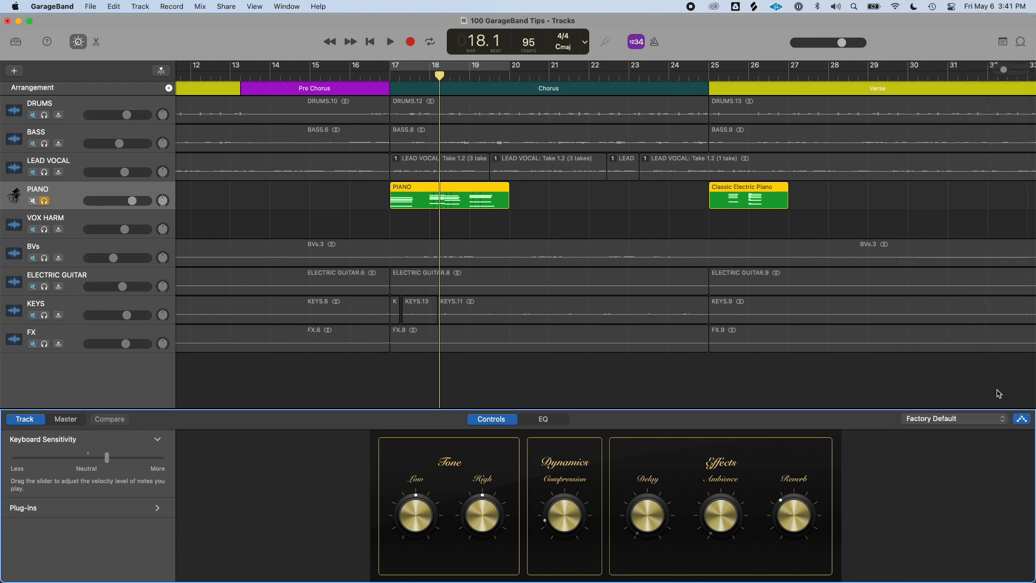
left_click(970, 423)
scroll(970, 429, "down", 5)
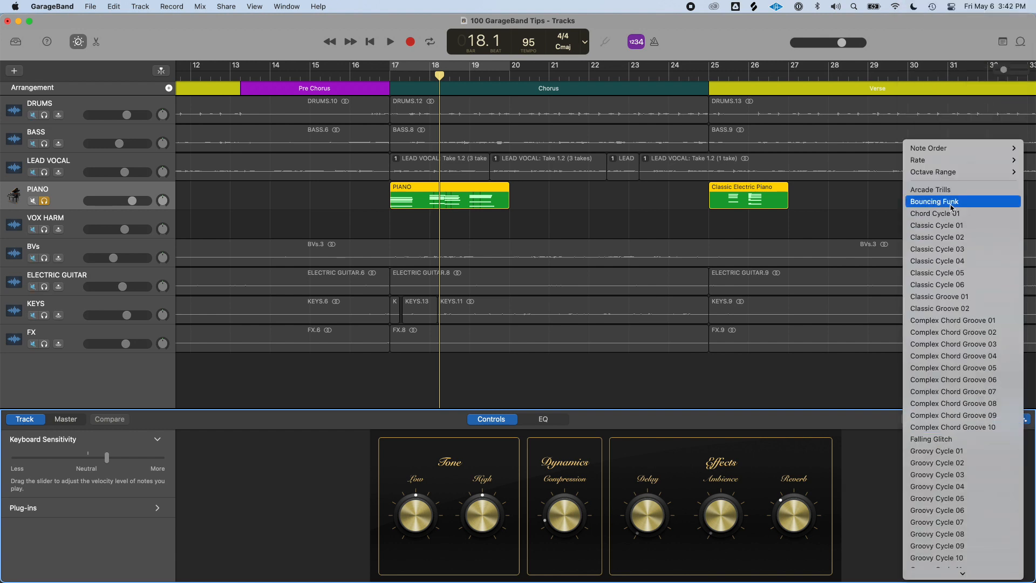
mouse_move(951, 167)
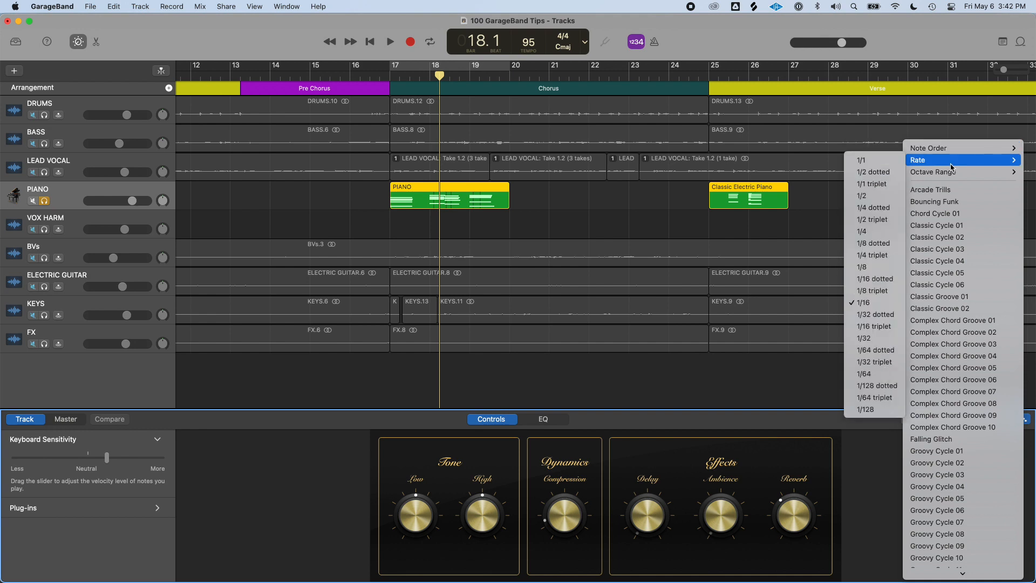
left_click(871, 268)
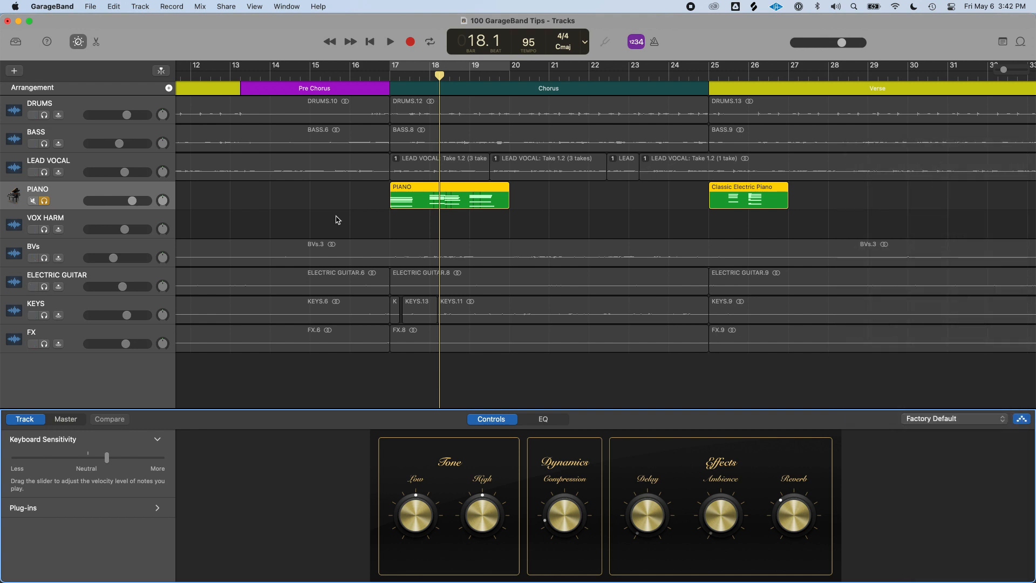
Turn on cycle mode and play back the chorus to hear the arpeggiated piano
key("c")
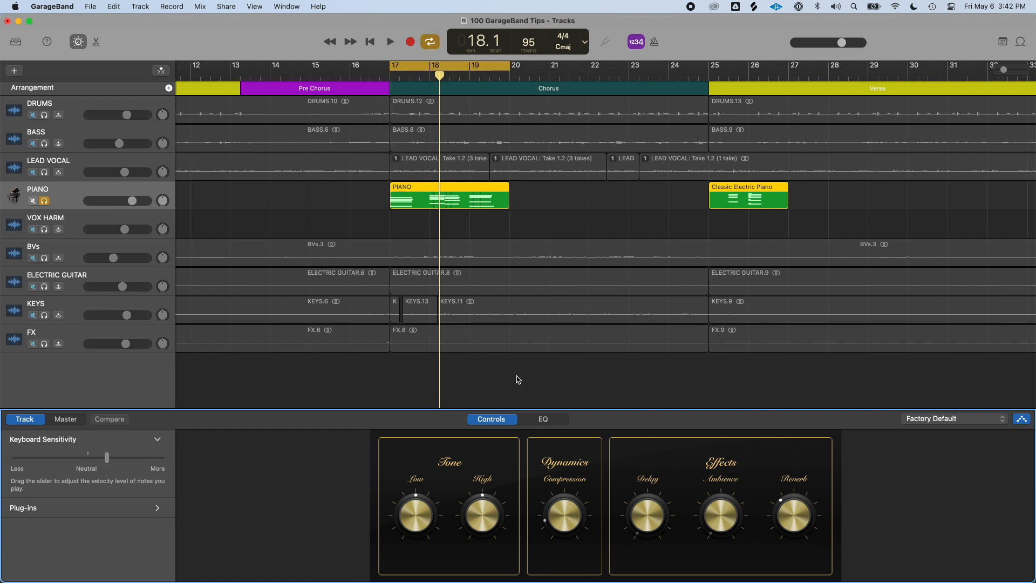
key("space")
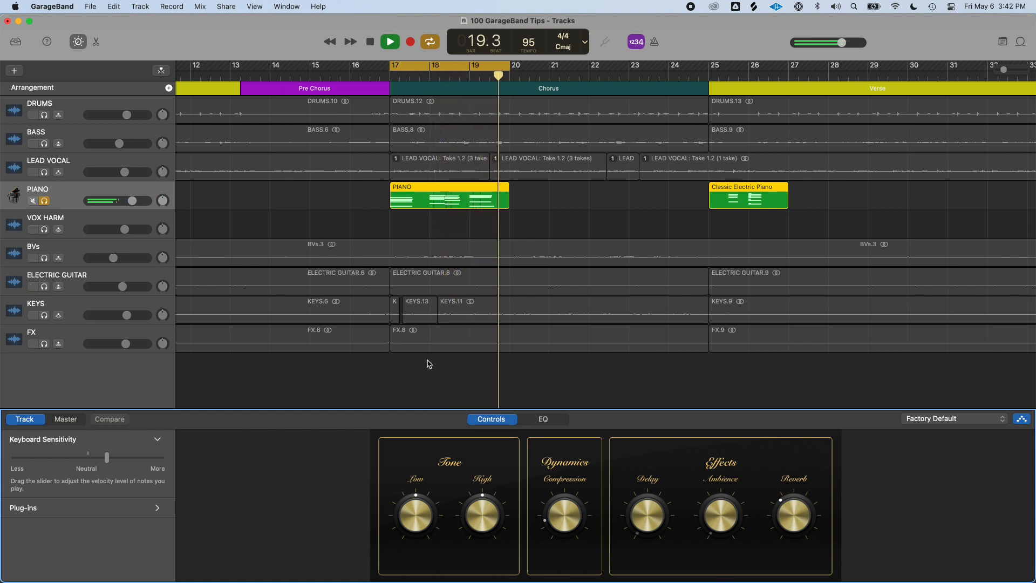
key("space")
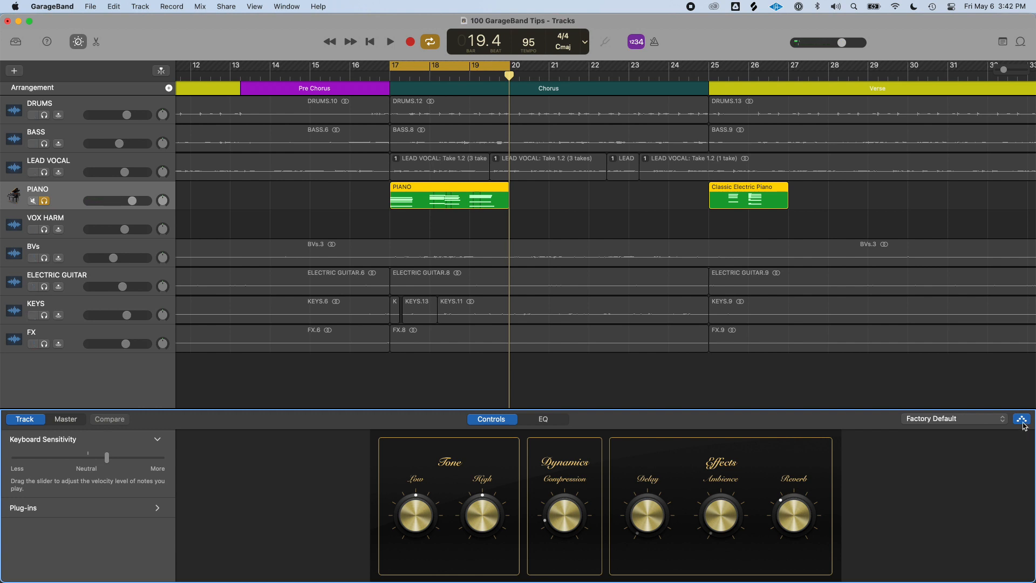
Apply the Arcade Trills arpeggiator preset to the PIANO track
left_click(1001, 420)
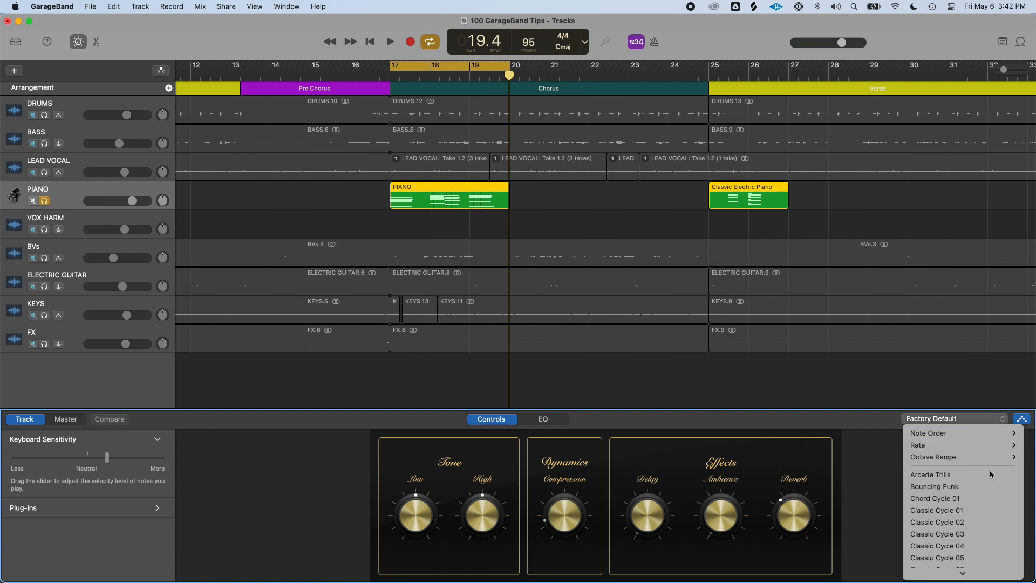
scroll(959, 488, "down", 5)
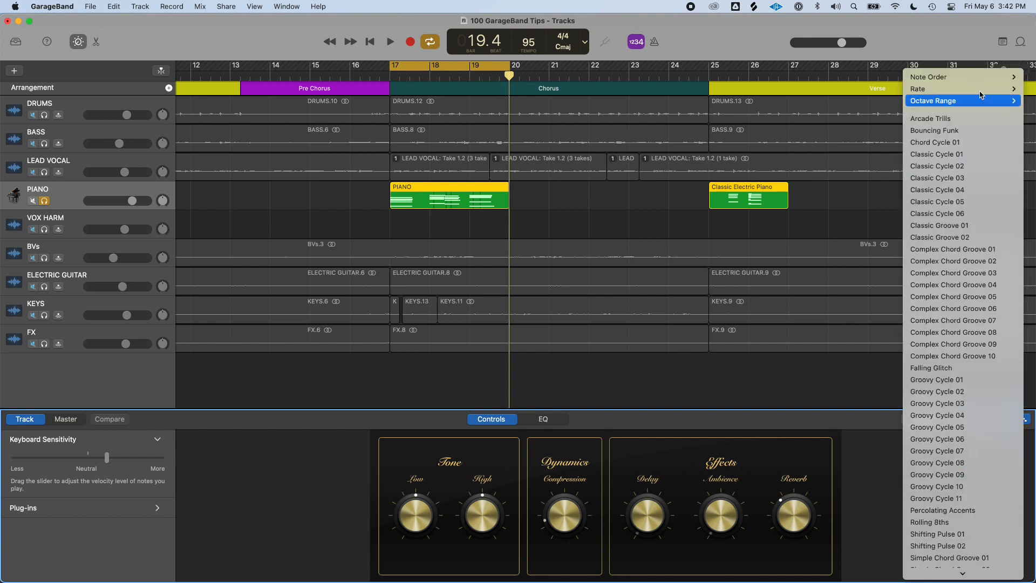
left_click(948, 119)
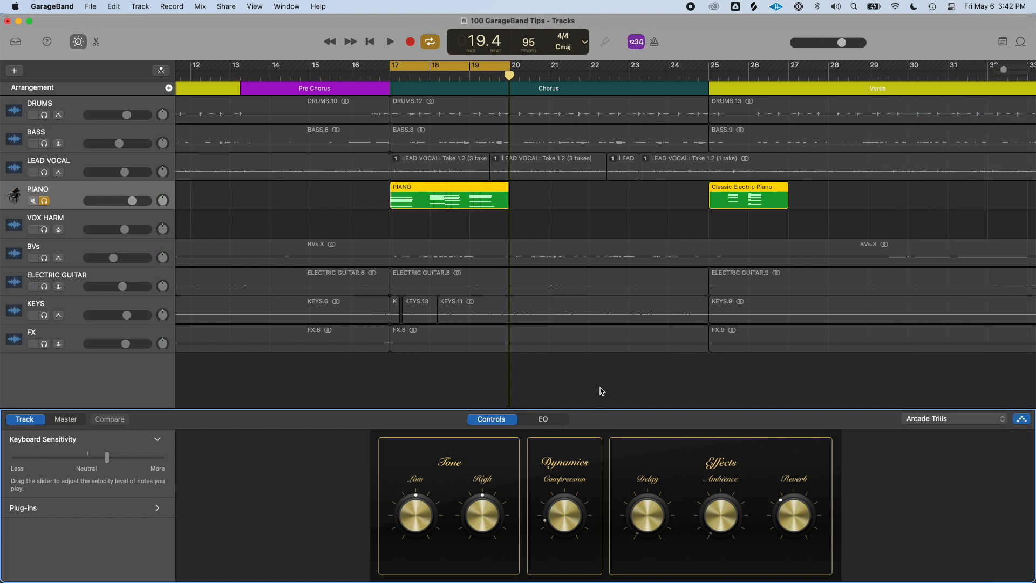
Play back the chorus and switch the arpeggiator preset to Bouncing Funk
key("space")
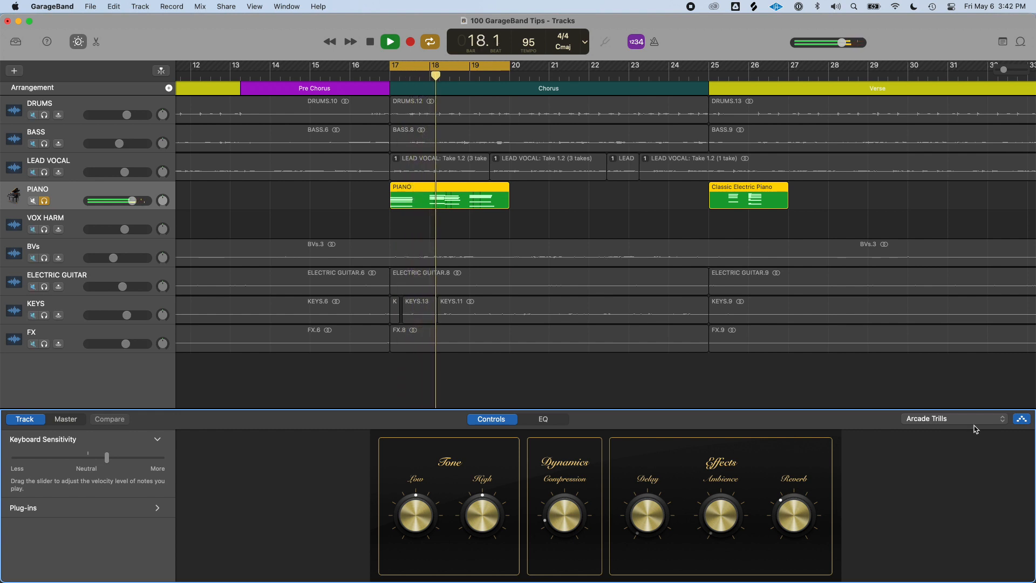
key("space")
left_click(982, 419)
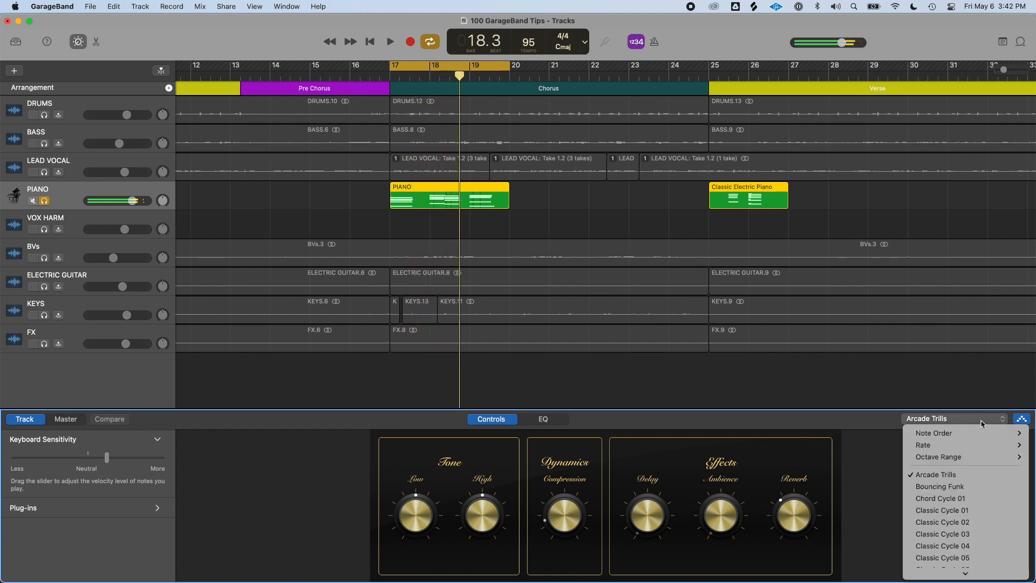
left_click(971, 487)
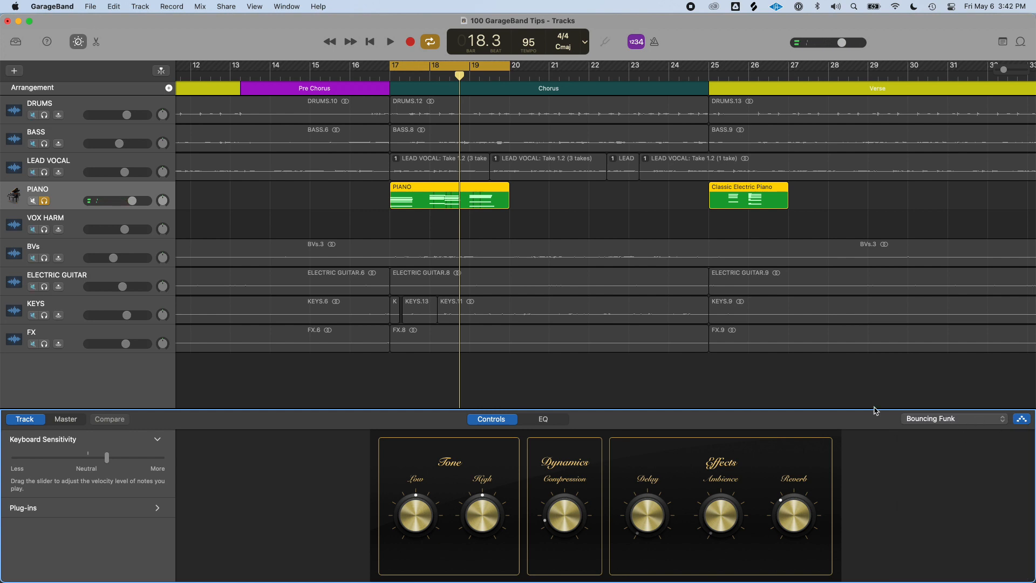
Open the PIANO region in the Piano Roll to examine its notes, then close the editor
left_click(446, 208)
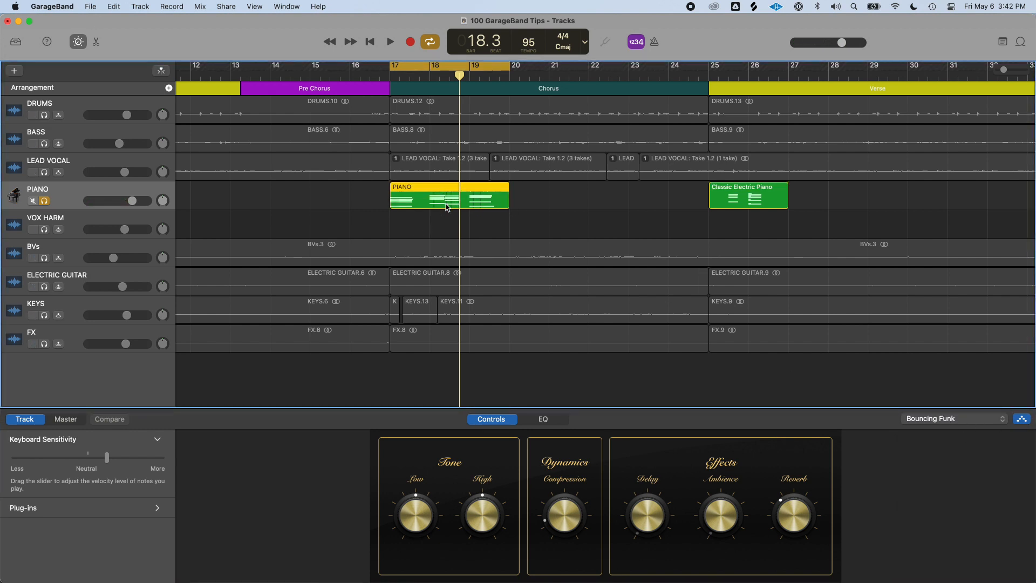
double_click(447, 208)
key("super+Right")
key("super+Right")
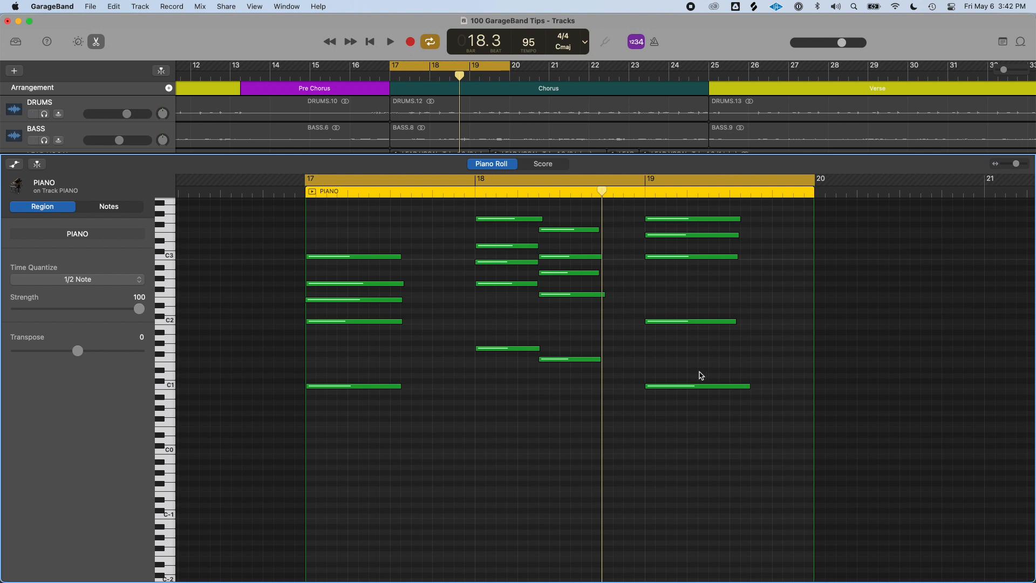
key("e")
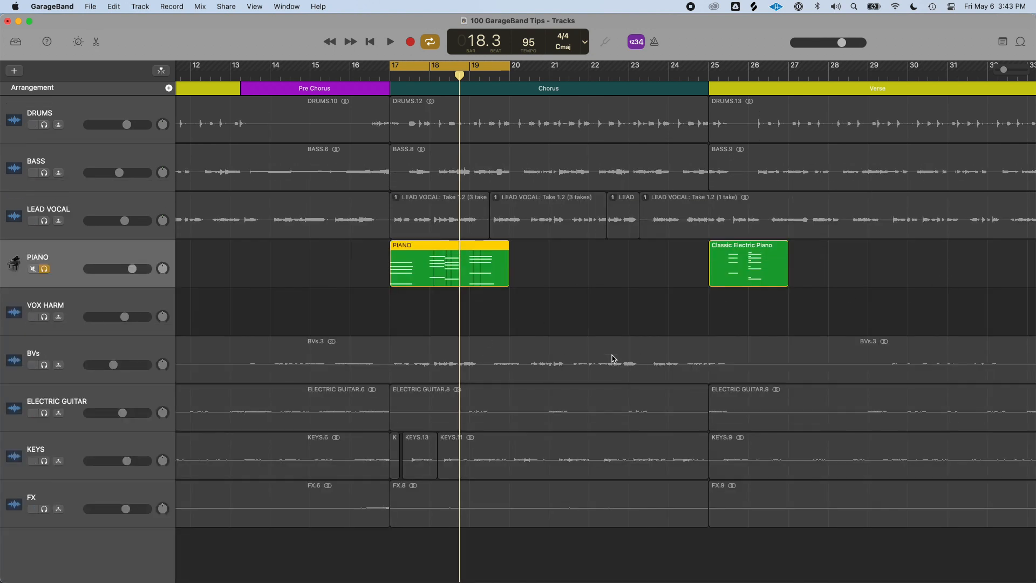
Assign a sound from the Synthesizer Plucked category to the PIANO track
key("b")
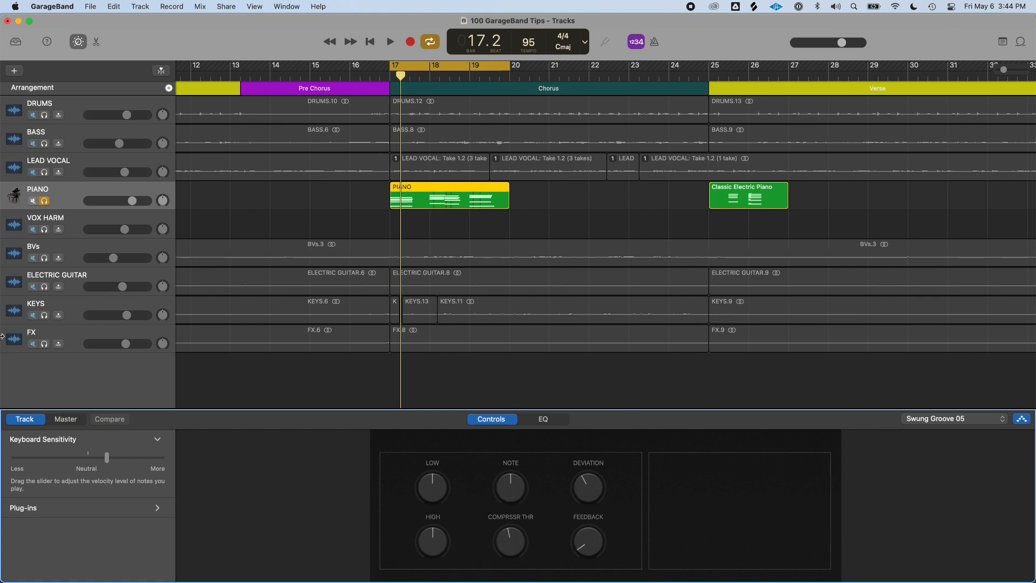
key("y")
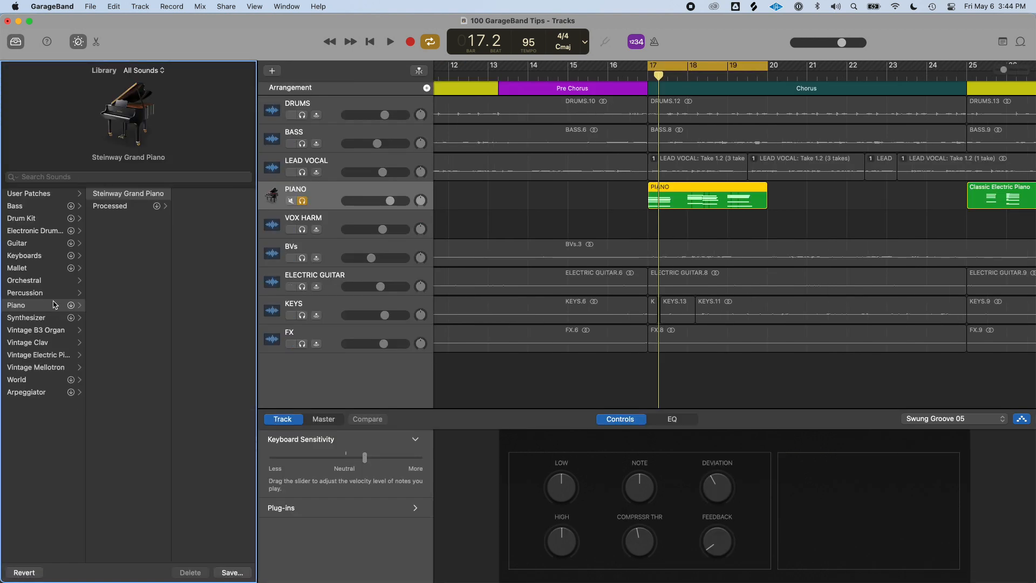
left_click(32, 318)
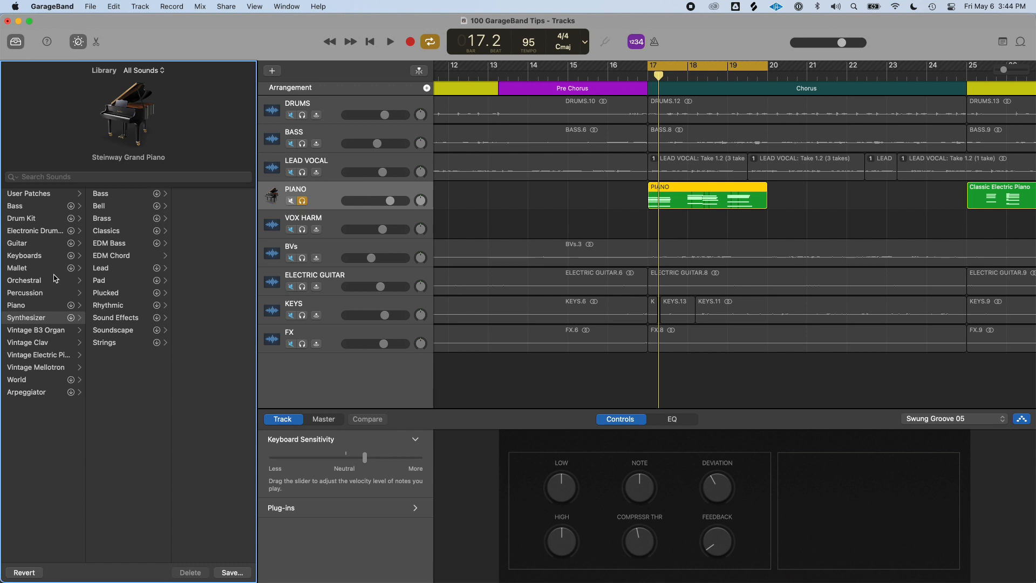
left_click(105, 292)
left_click(226, 247)
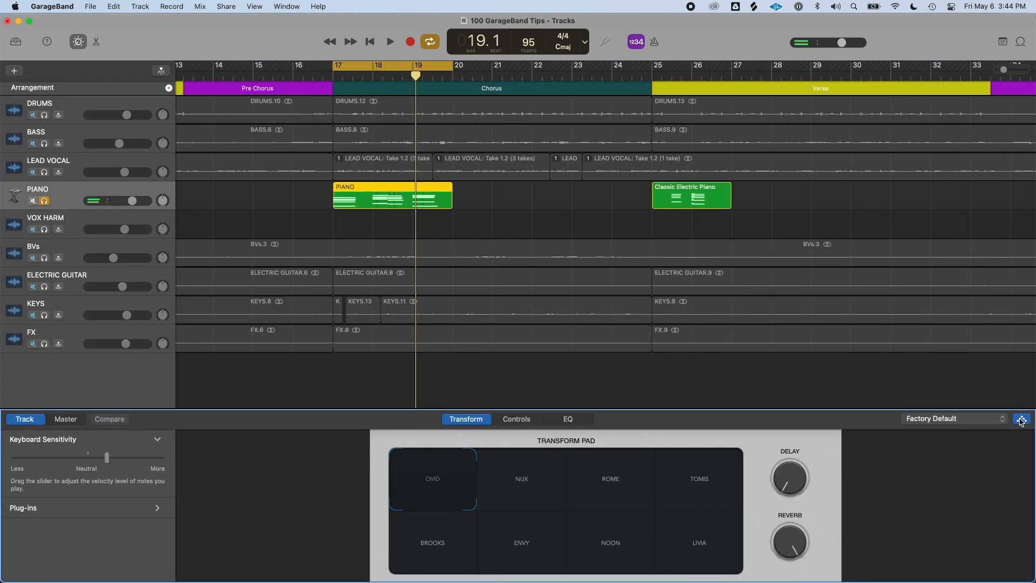
Set the arpeggiator note order to Up
left_click(993, 420)
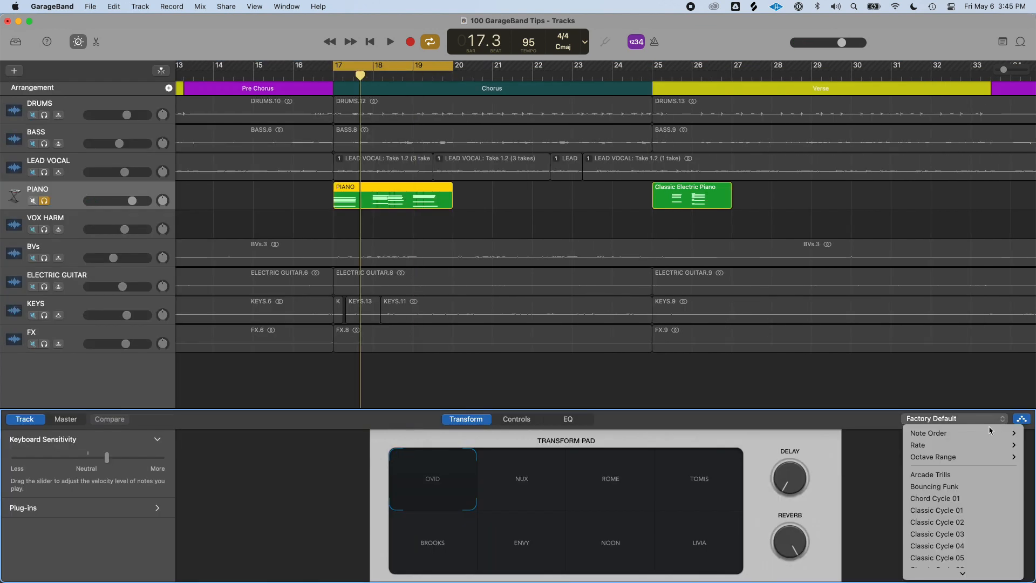
mouse_move(988, 433)
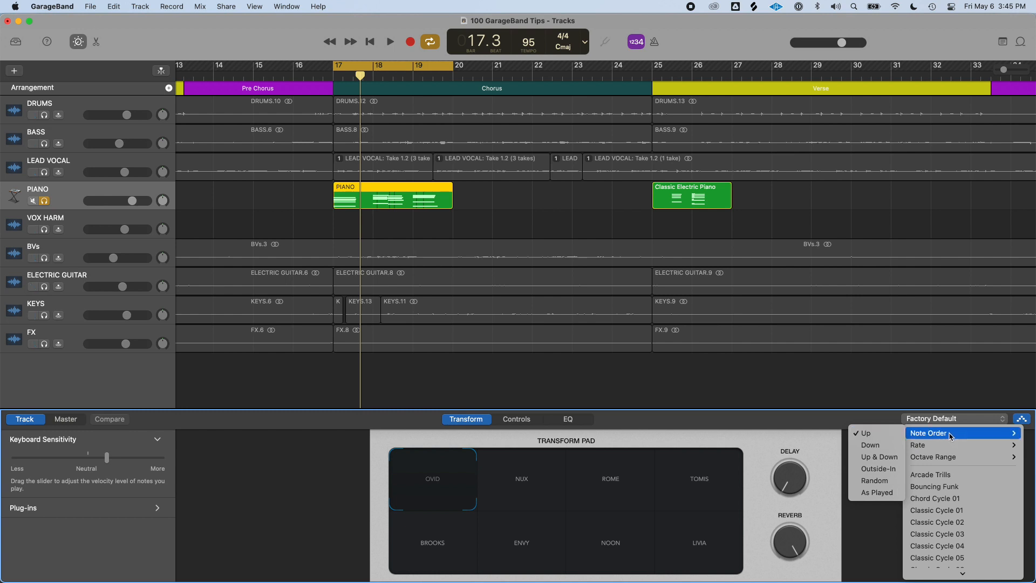
left_click(879, 435)
Set the arpeggiator rate to 1/8 and choose an octave range
left_click(1022, 419)
mouse_move(939, 445)
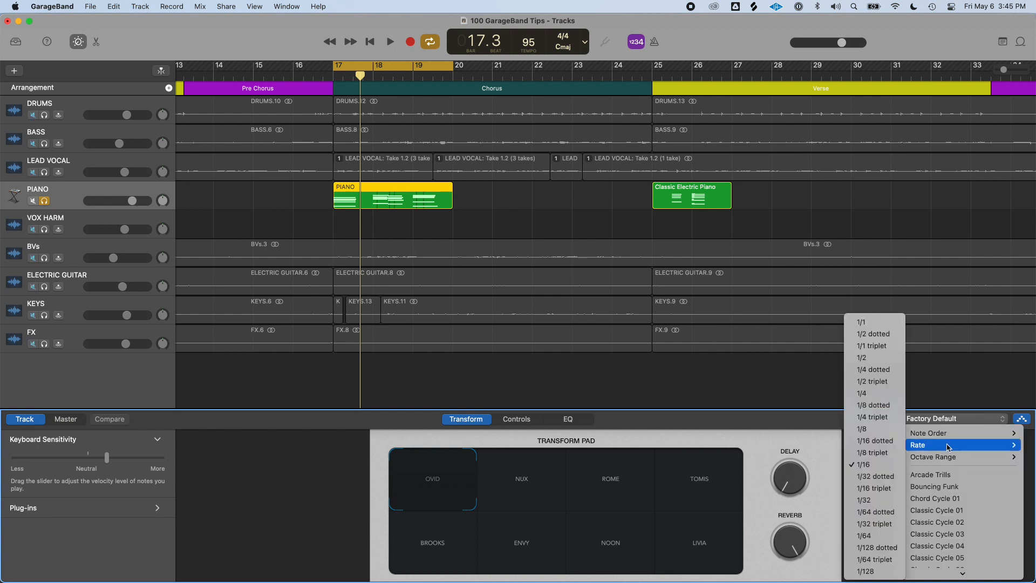
left_click(871, 434)
left_click(952, 420)
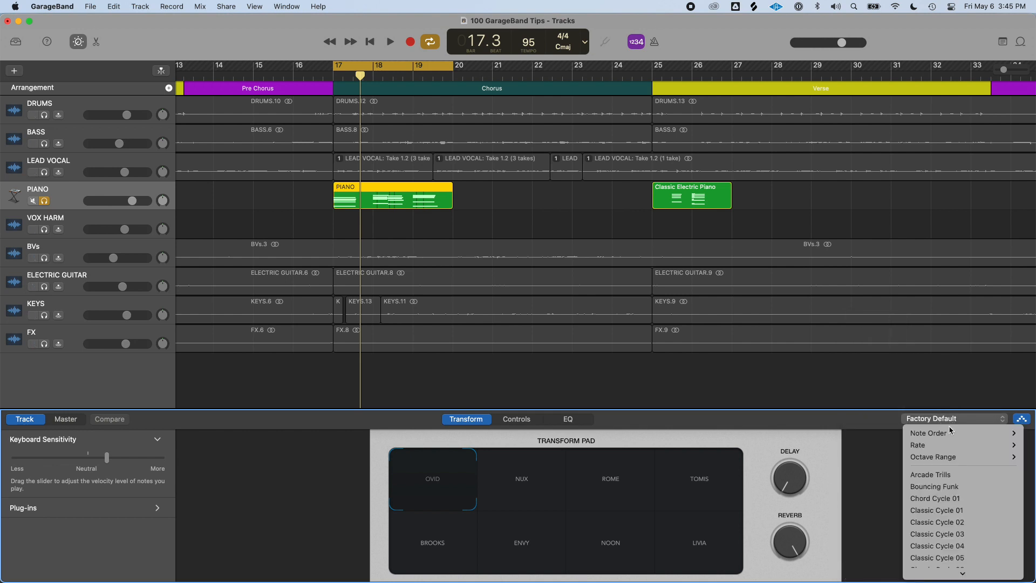
mouse_move(951, 459)
left_click(889, 457)
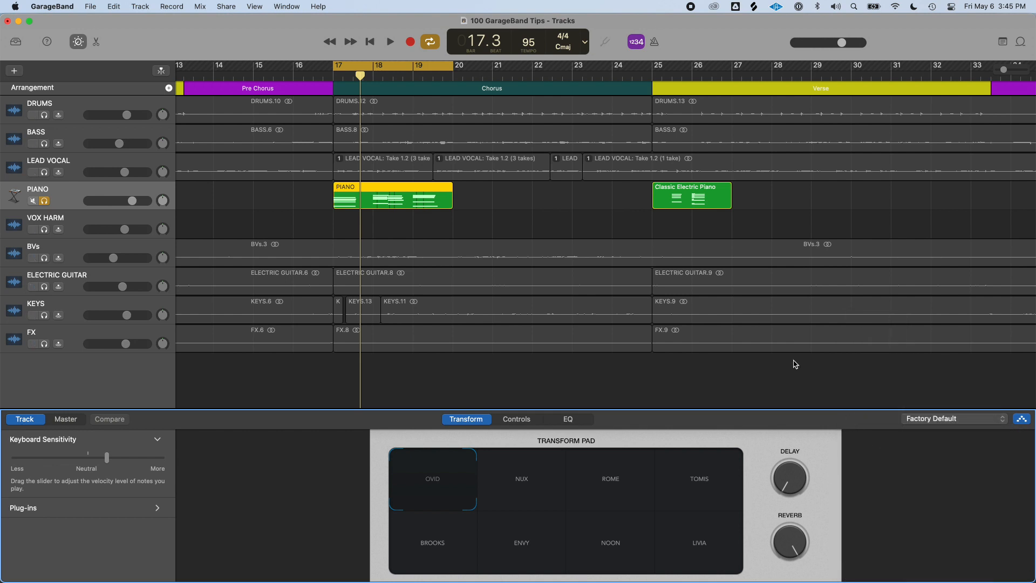
Play the chorus and change the arpeggiator rate to 1/16
key("space")
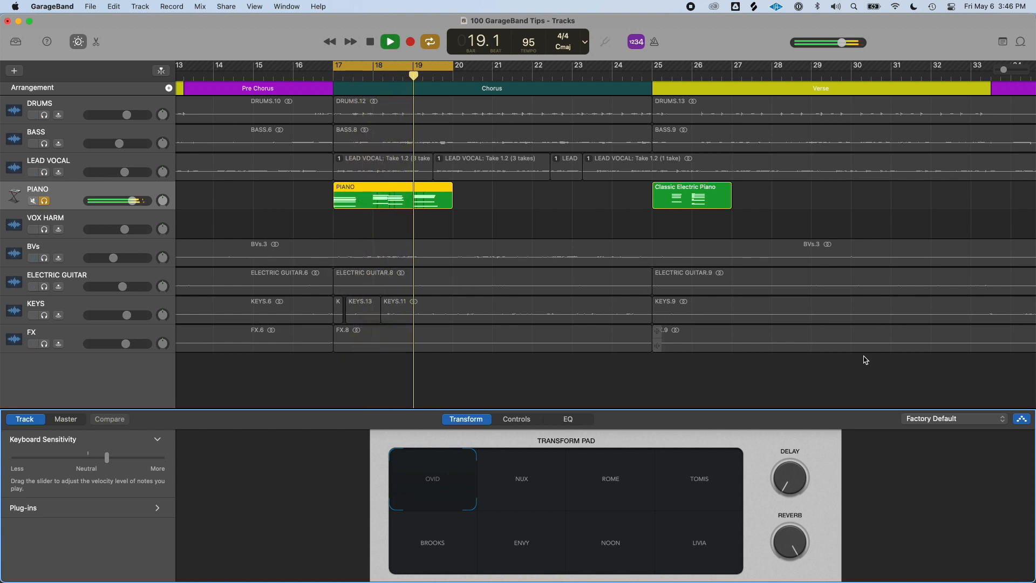
left_click(974, 421)
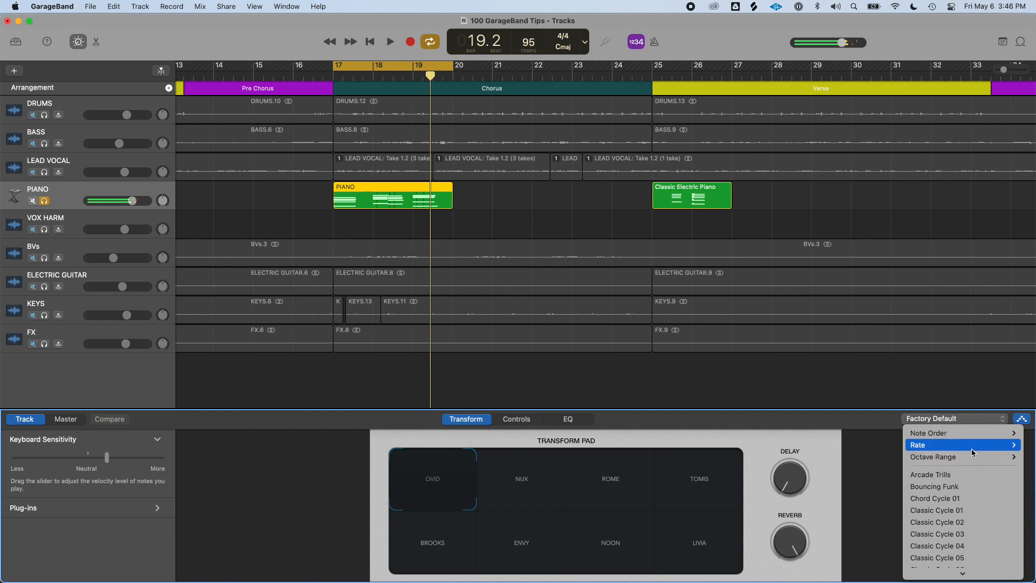
mouse_move(928, 444)
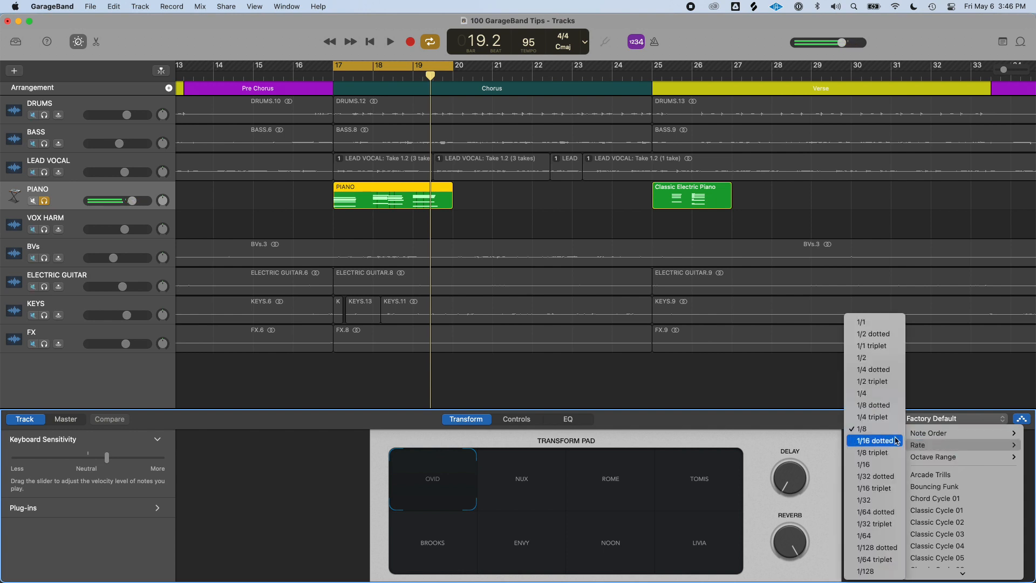
left_click(883, 465)
Lower the PIANO track's volume slightly during playback, then stop playback
key("space")
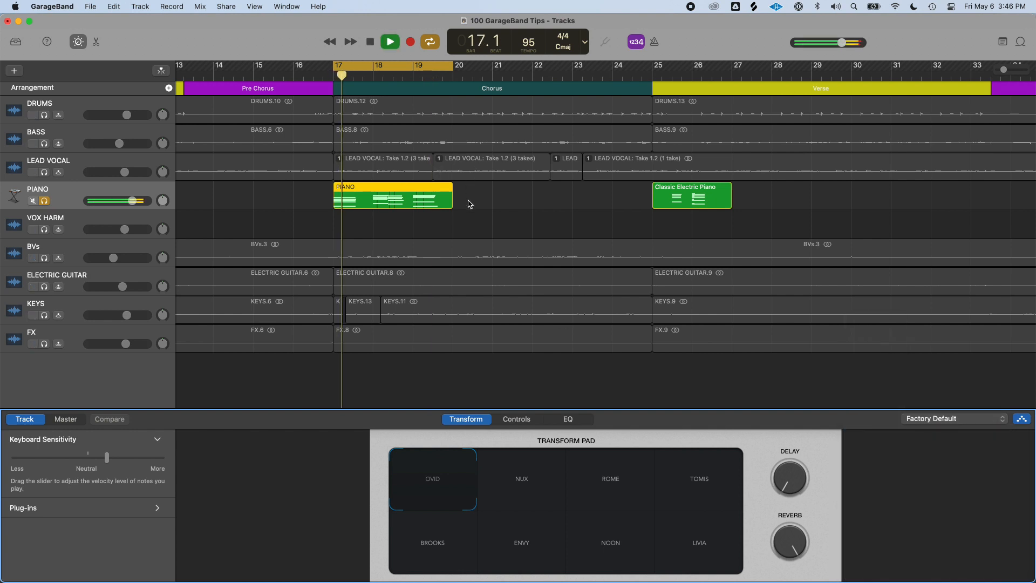
left_click_drag(132, 200, 122, 201)
key("space")
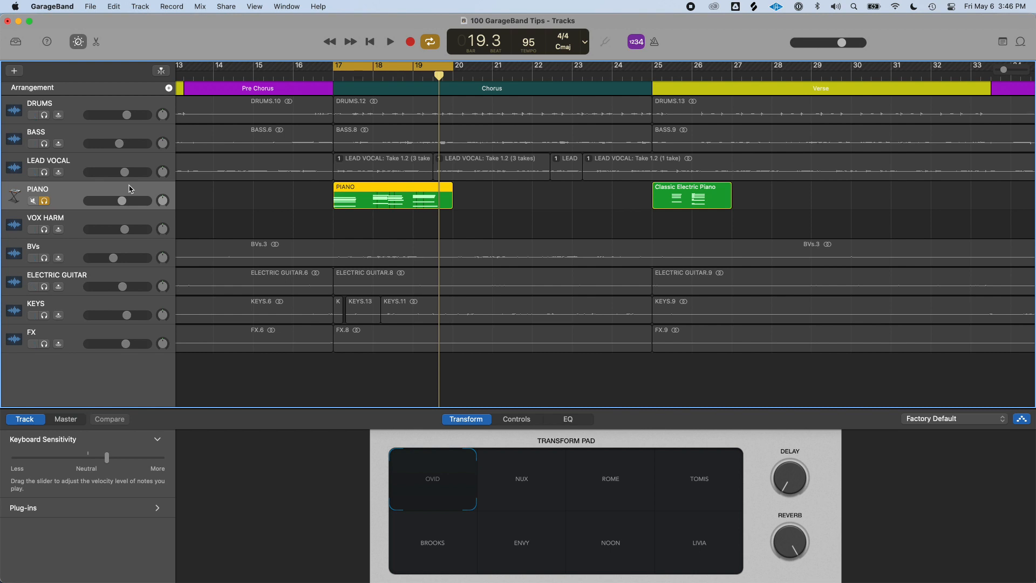
Add a Drummer track, play it back, and open its Drummer editor
key("alt+super+u")
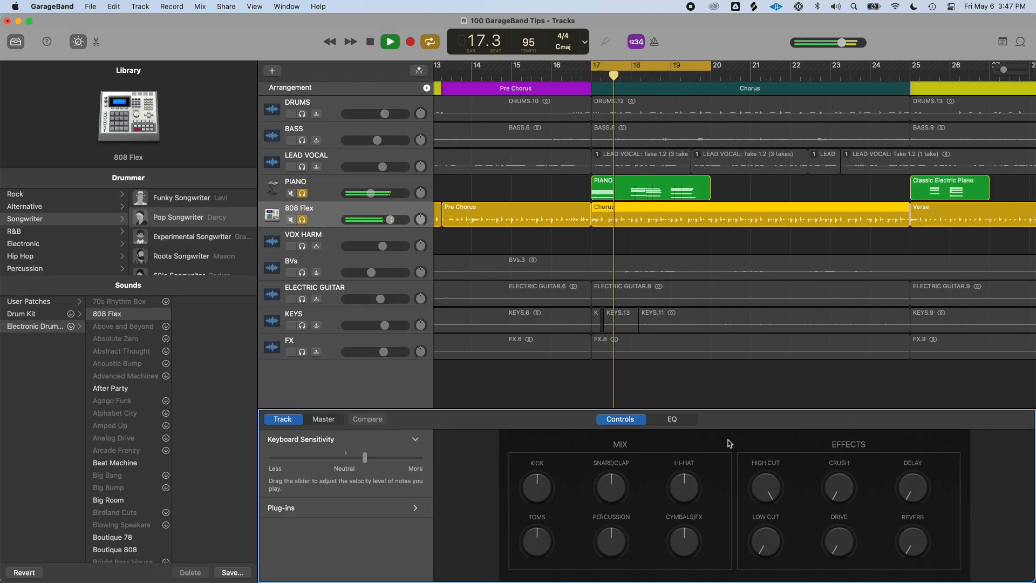
key("space")
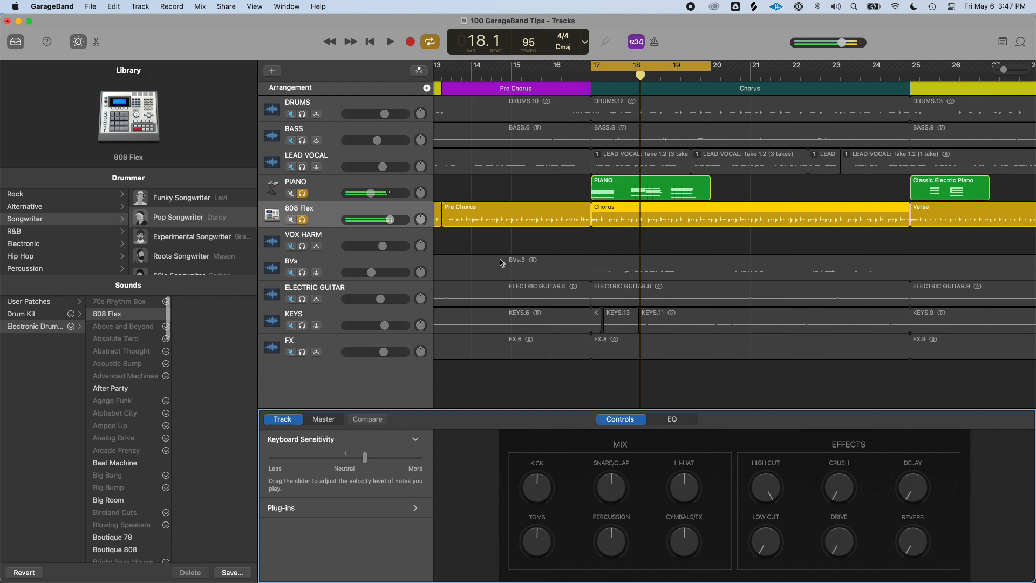
key("e")
key("y")
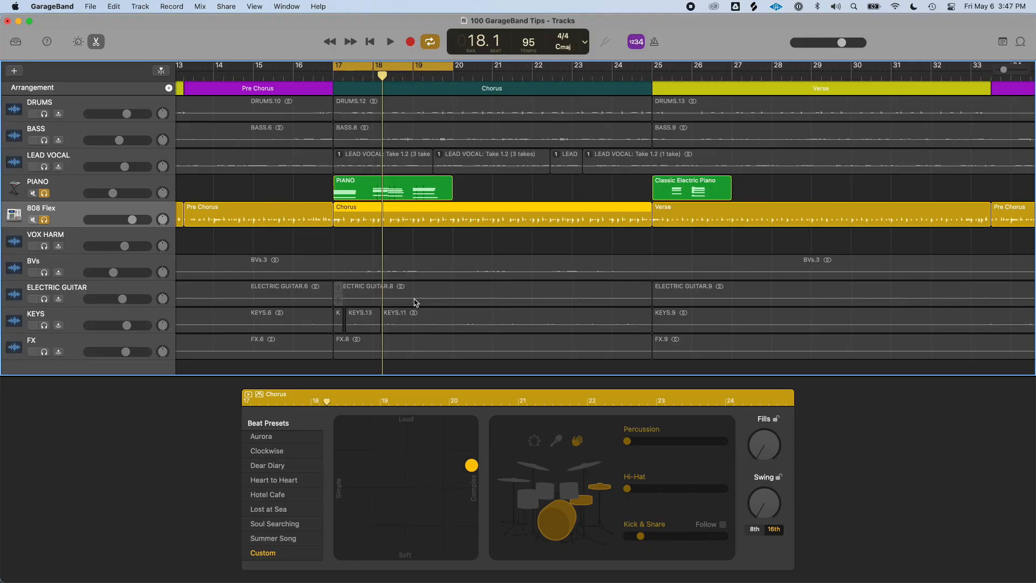
Open the PIANO chorus region and browse the arpeggiator preset list in its Smart Controls
double_click(432, 188)
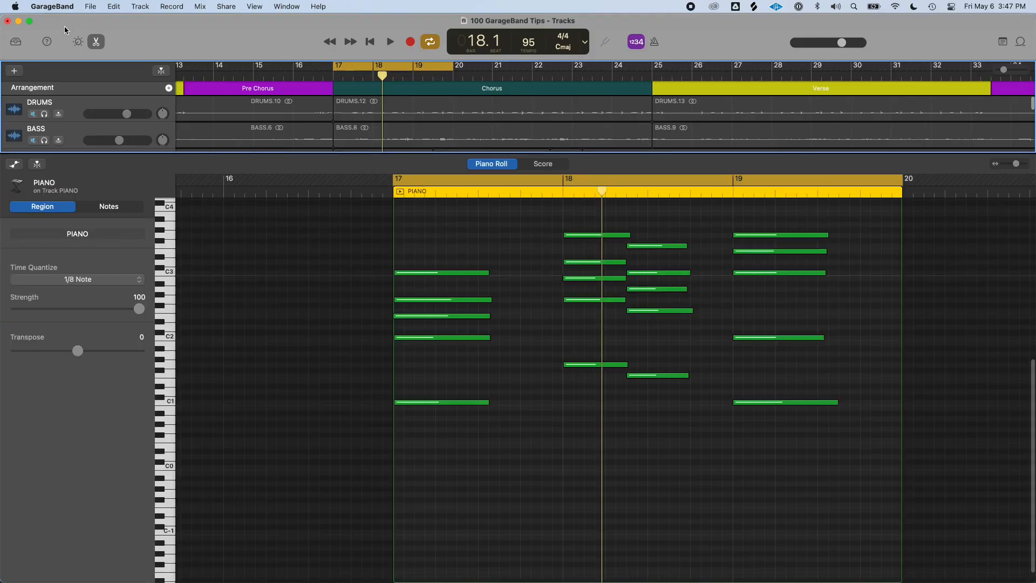
left_click(78, 41)
left_click(1021, 419)
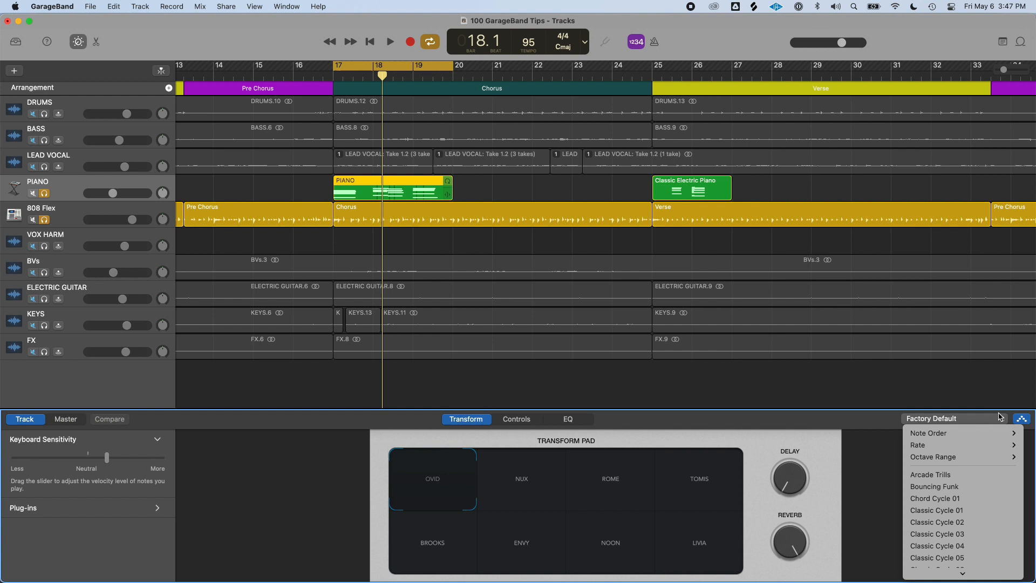
mouse_move(926, 450)
scroll(952, 455, "down", 15)
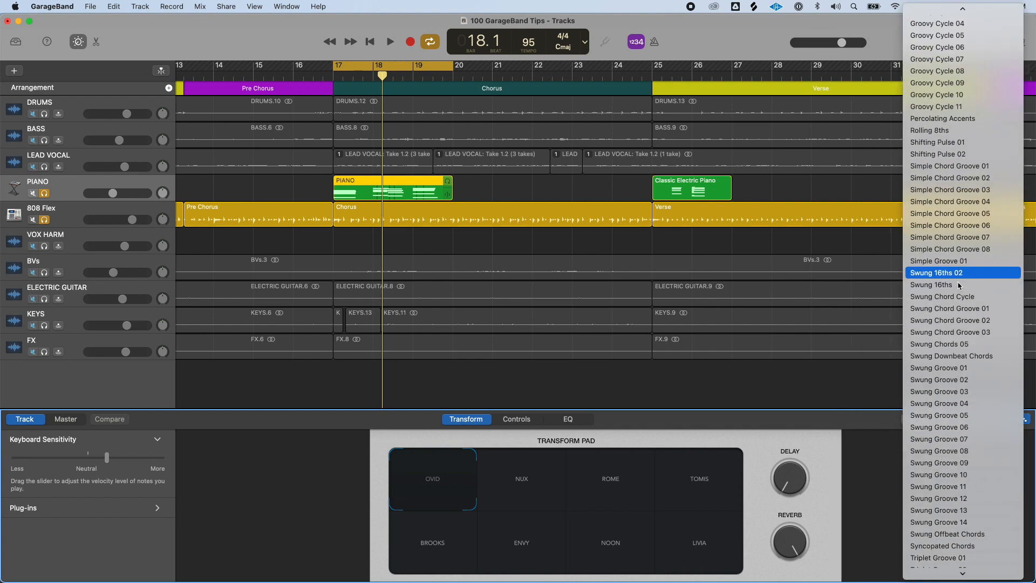
scroll(960, 500, "up", 12)
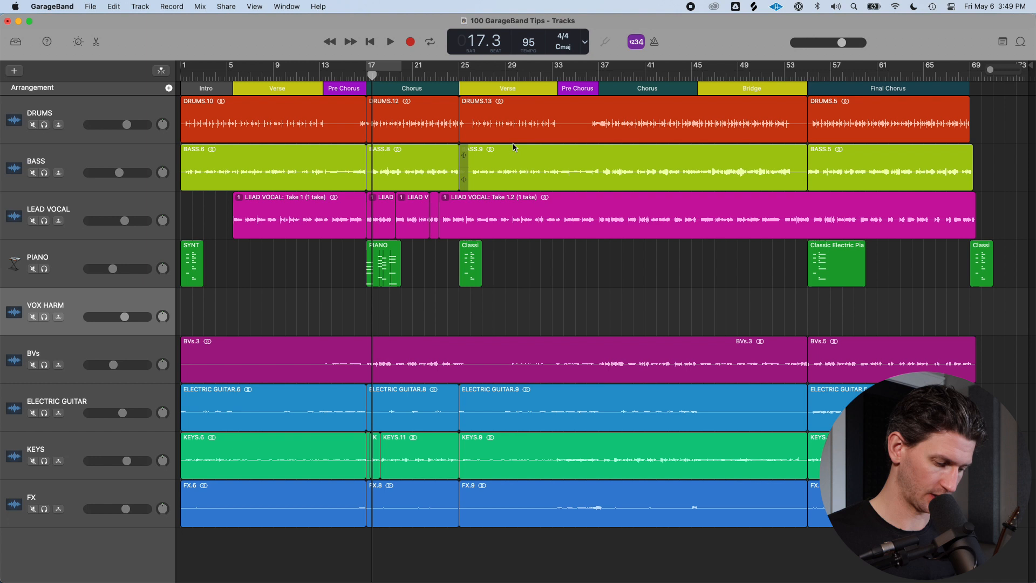
Add a Drummer track and delete all of its regions except the one under the Chorus section
key("alt+super+u")
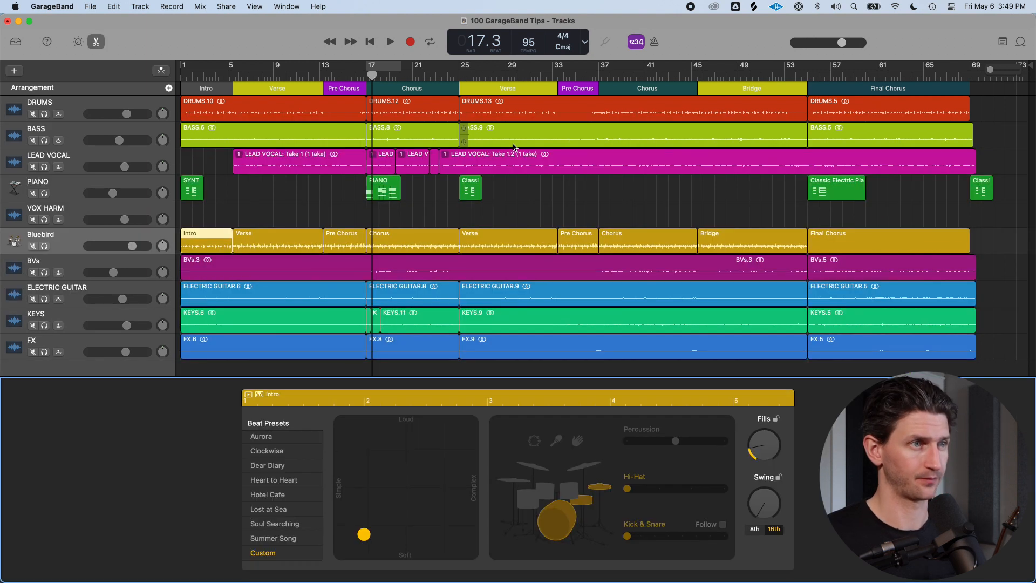
double_click(92, 233)
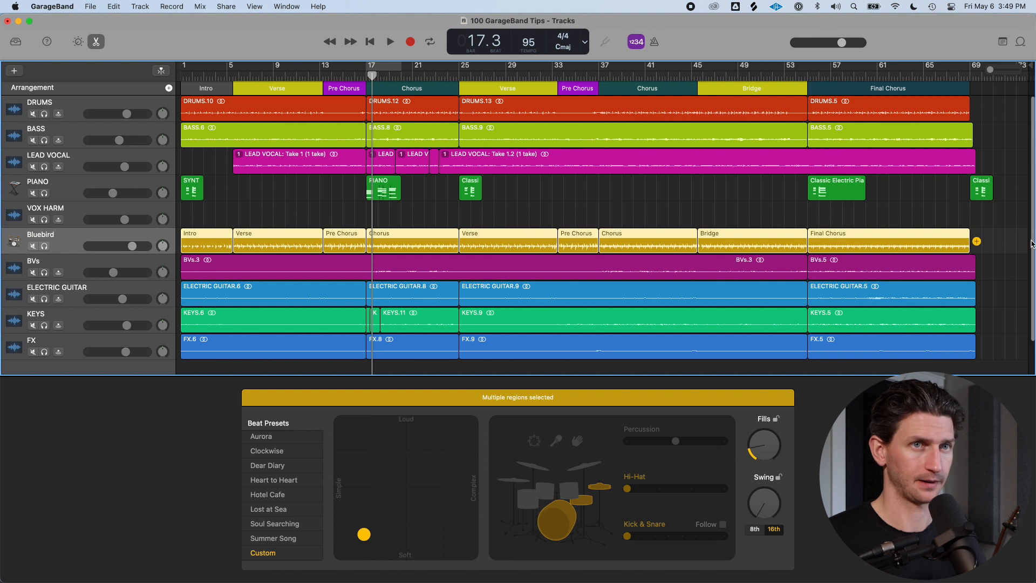
left_click(1010, 239)
left_click(486, 247)
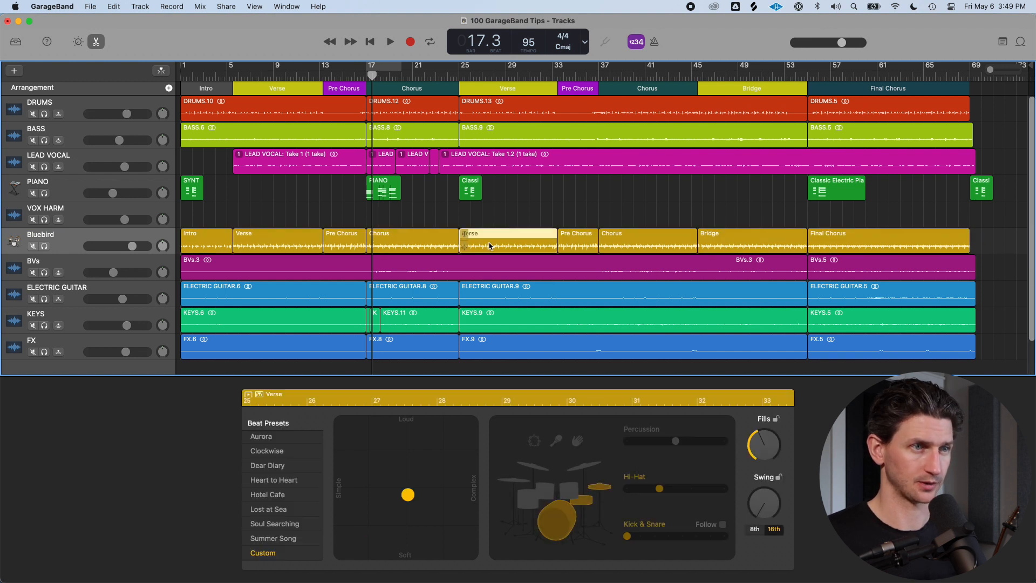
key("Delete")
left_click_drag(514, 245, 862, 238)
key("Delete")
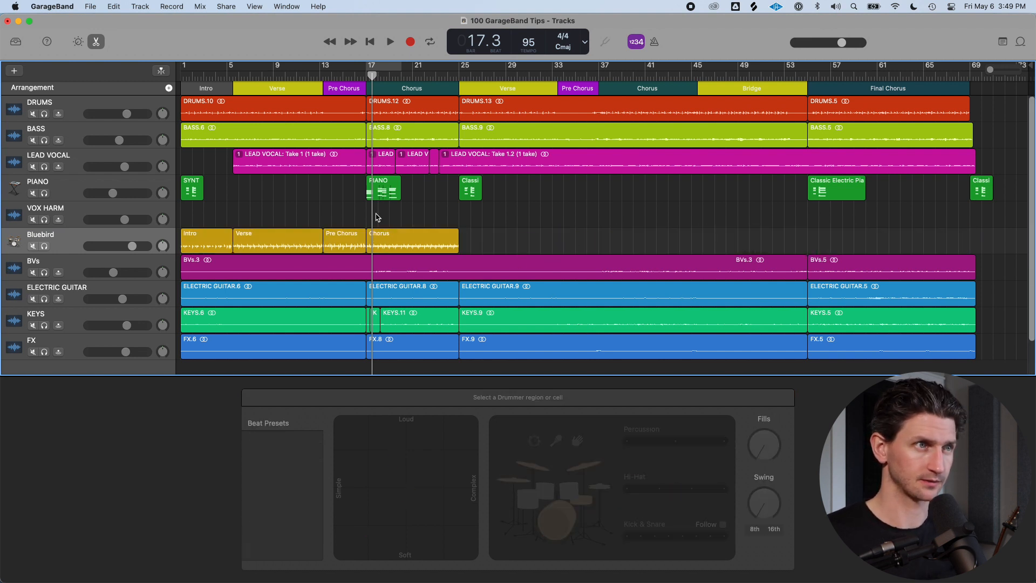
left_click_drag(199, 224, 335, 238)
key("Delete")
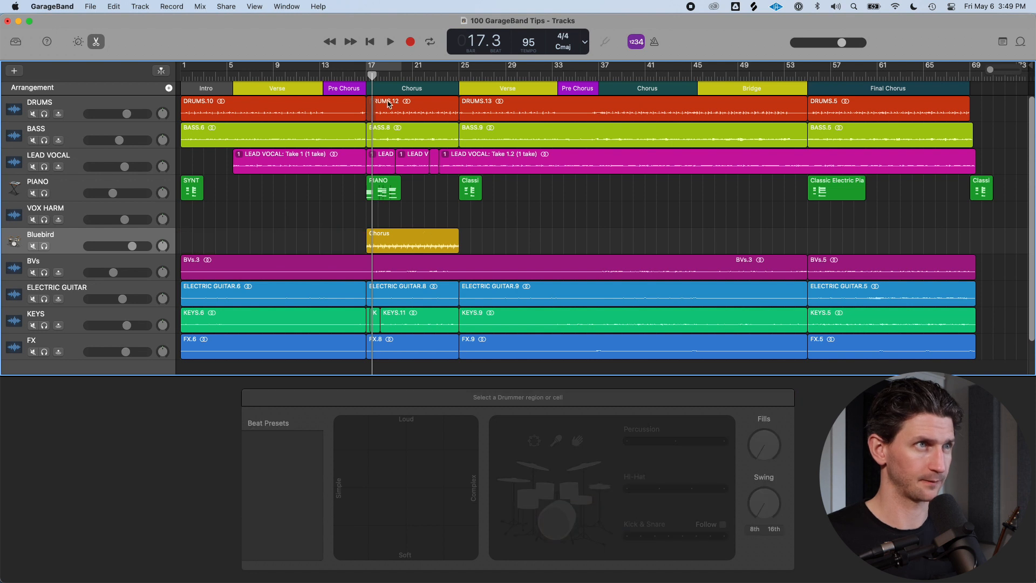
Solo the Drummer track and set the cycle range to its chorus region
key("s")
left_click(393, 246)
key("u")
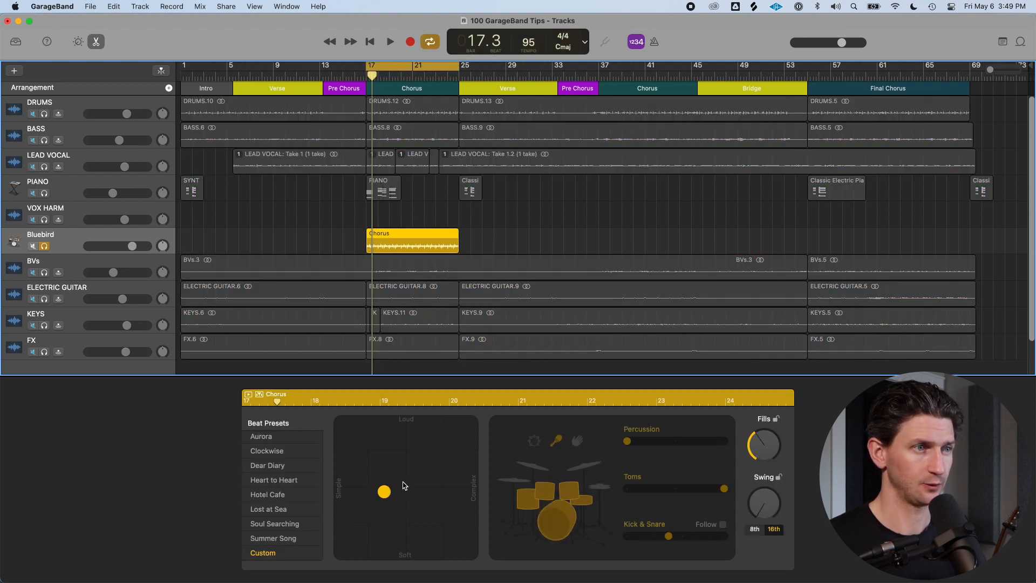
Nudge the drummer's pattern puck slightly toward Loud, start playback, and close the Drummer editor
left_click_drag(405, 486, 411, 473)
key("space")
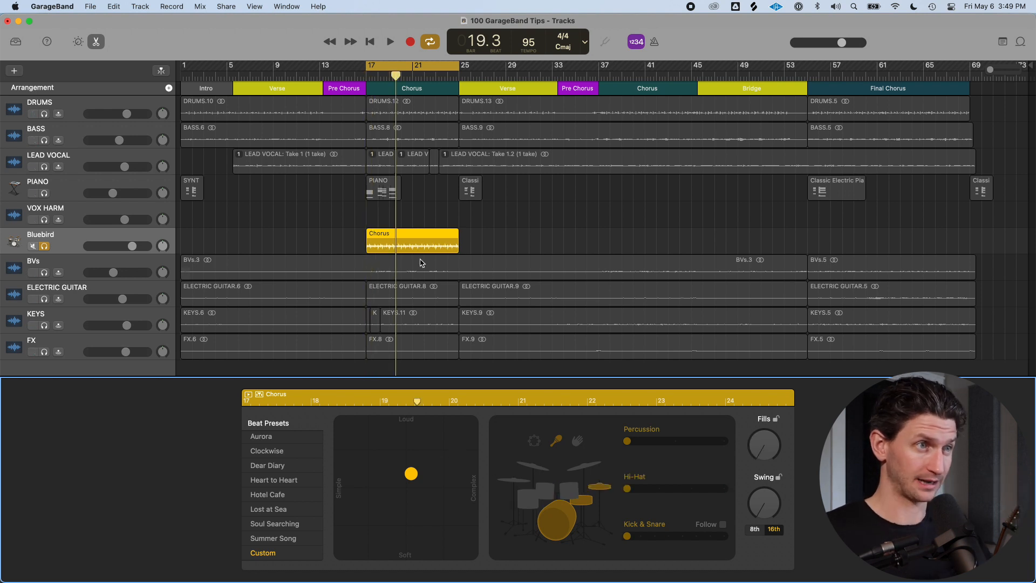
key("e")
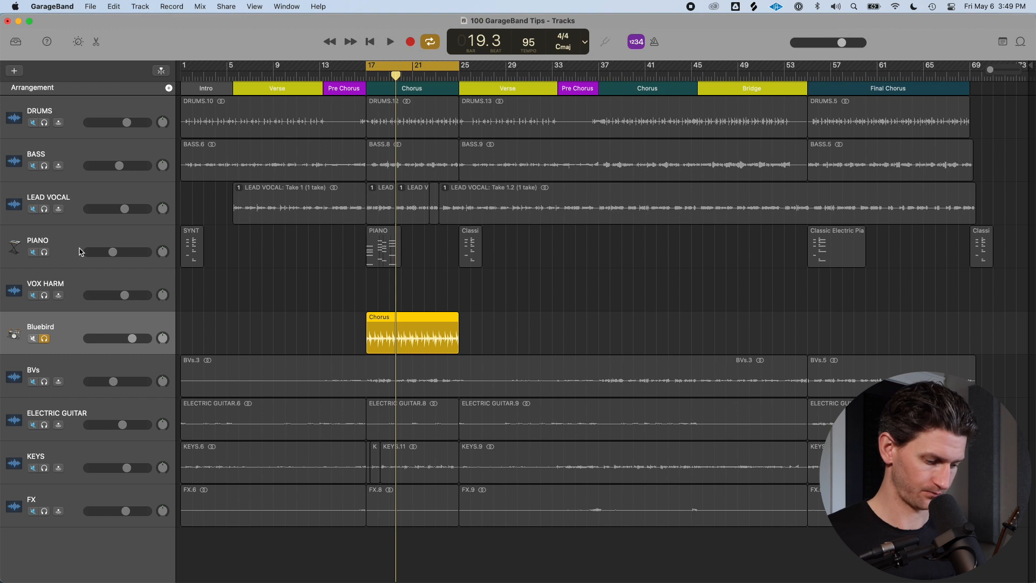
Create a new software instrument track
key("alt+super+s")
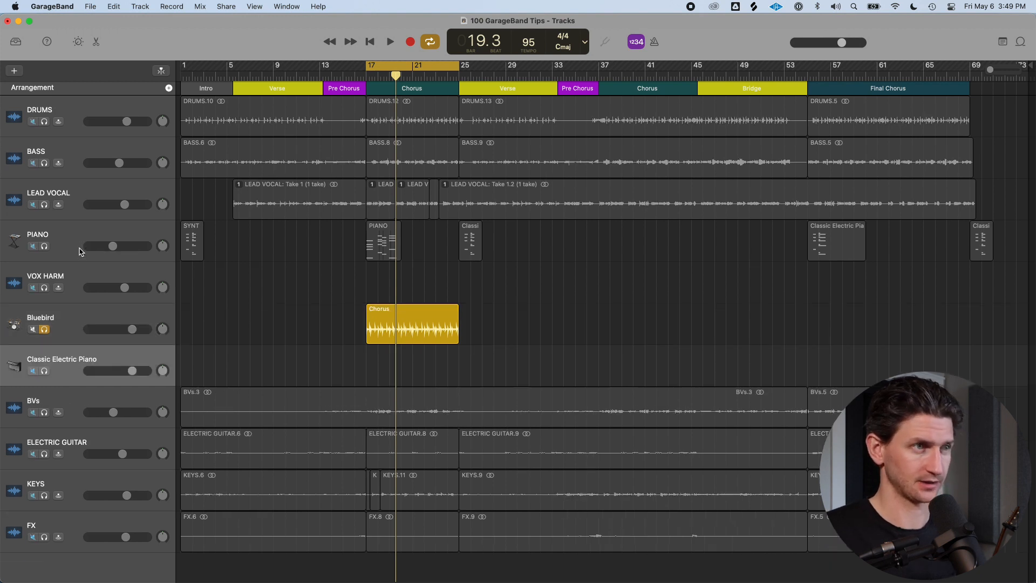
left_click(140, 7)
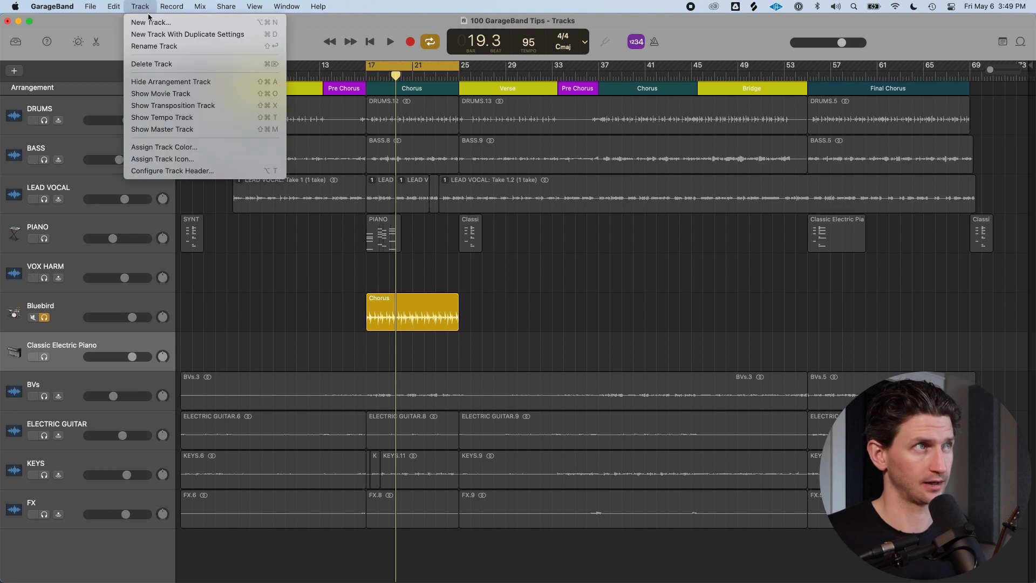
left_click(148, 21)
left_click(364, 241)
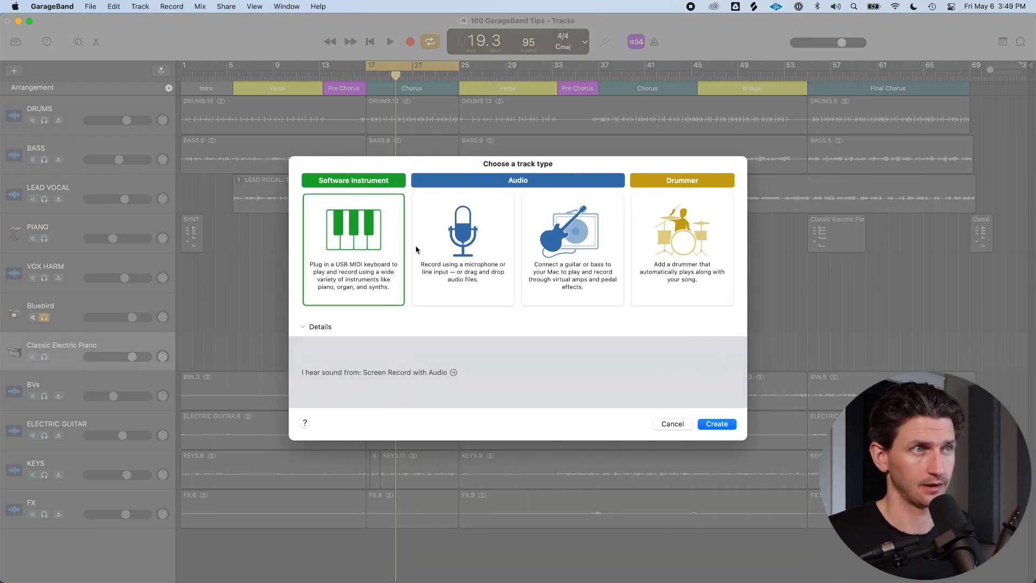
left_click(673, 424)
Load the Bluebird drum kit sound from the Drum Kit library onto the new instrument track
double_click(105, 347)
key("Return")
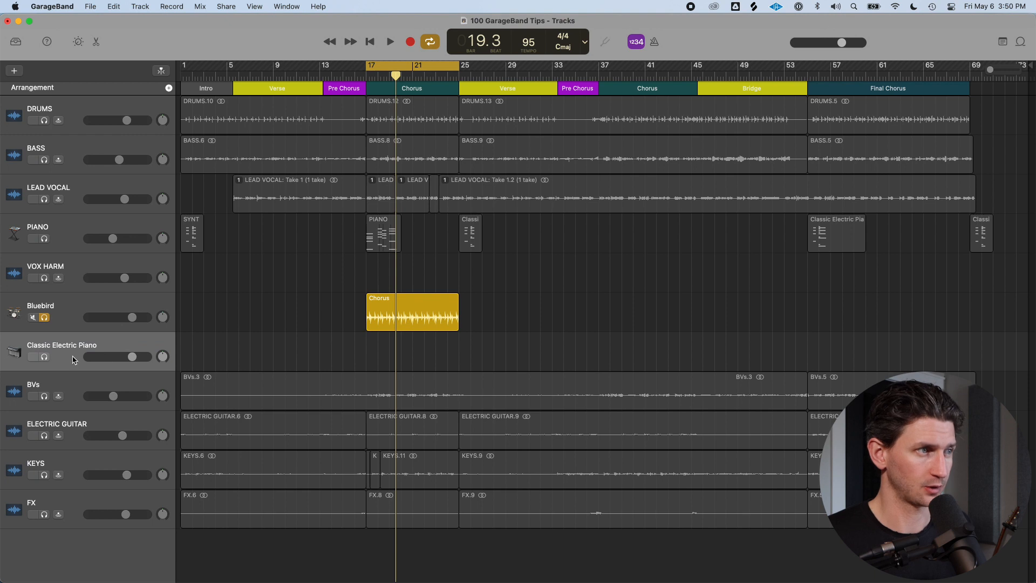
left_click(16, 42)
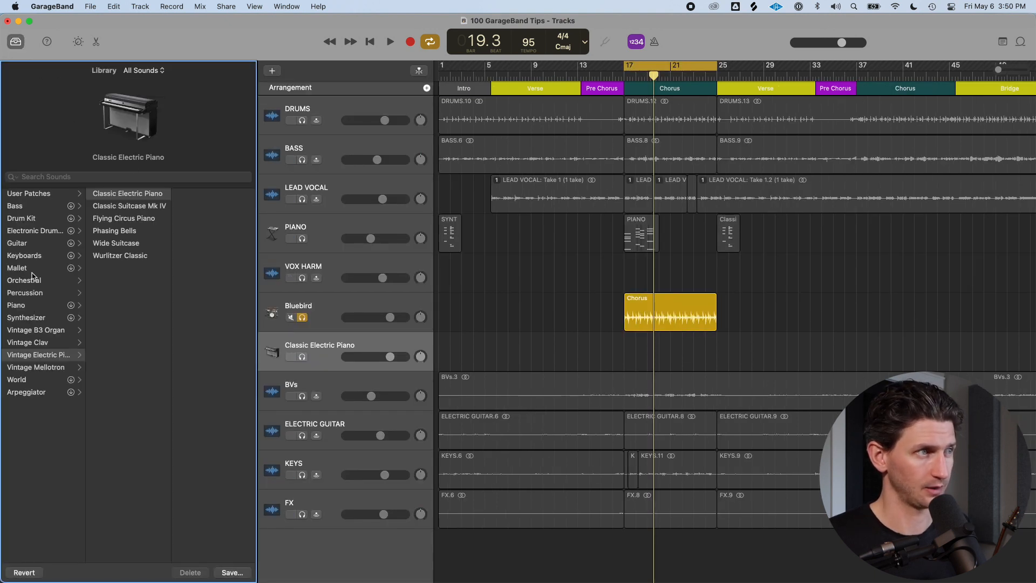
left_click(21, 219)
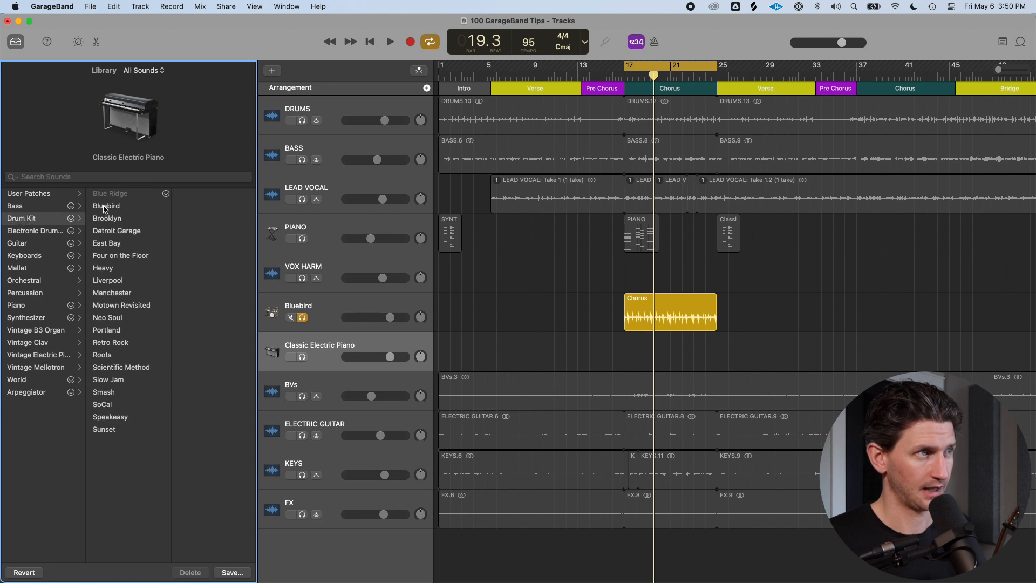
left_click(105, 207)
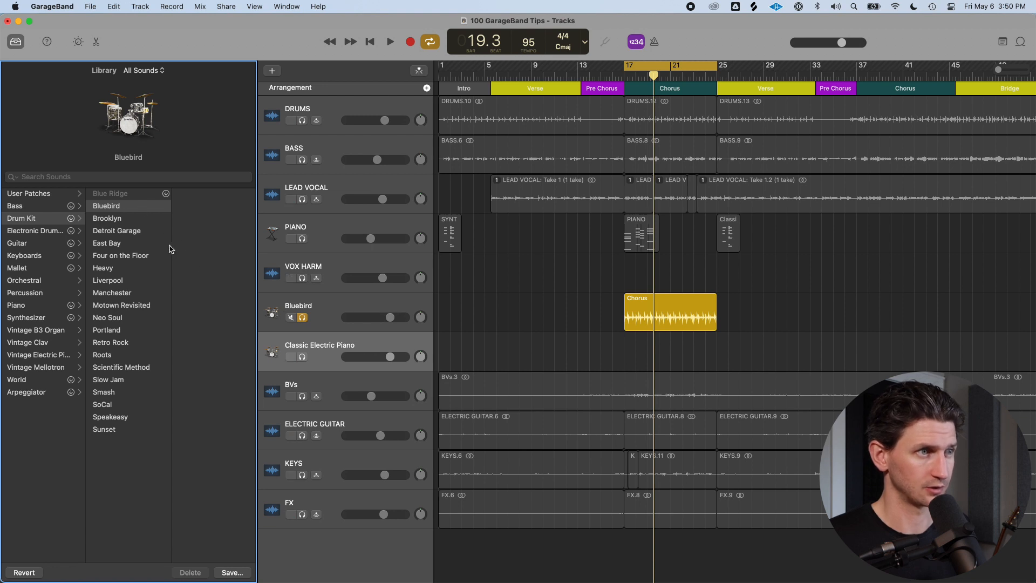
Rename the new drum kit track BLUEBIRD
left_click(402, 344)
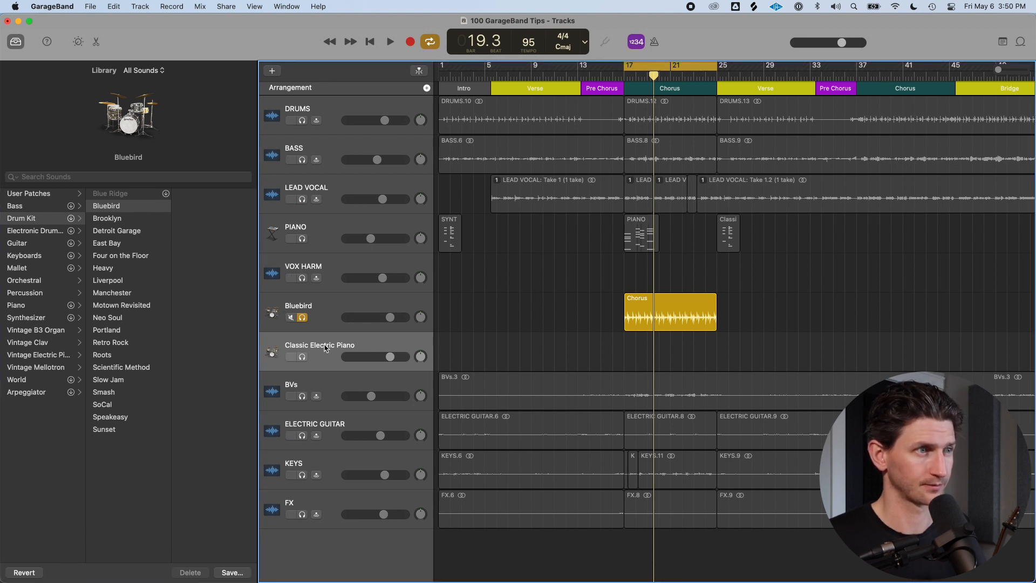
key("b")
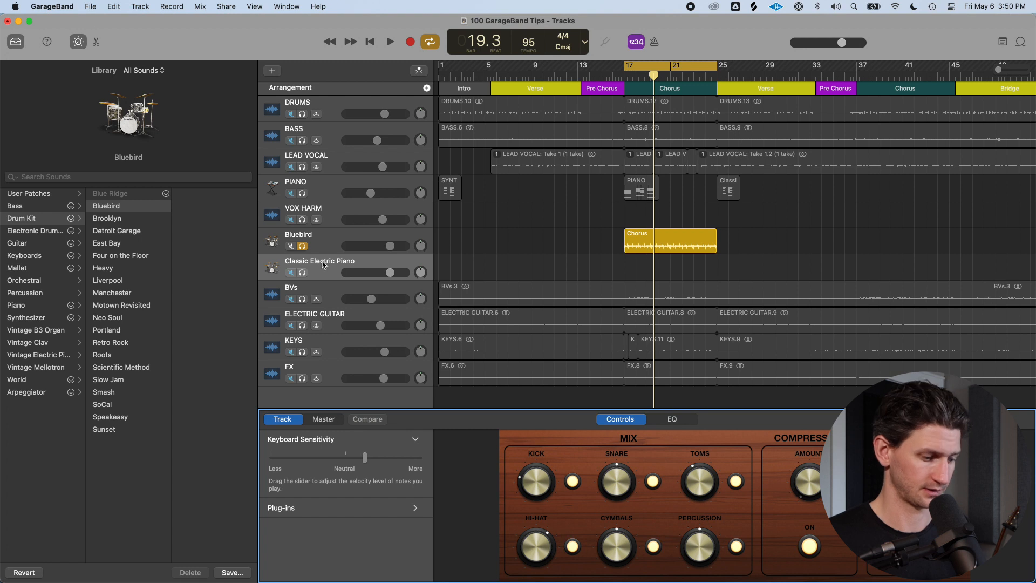
double_click(323, 263)
type("BL")
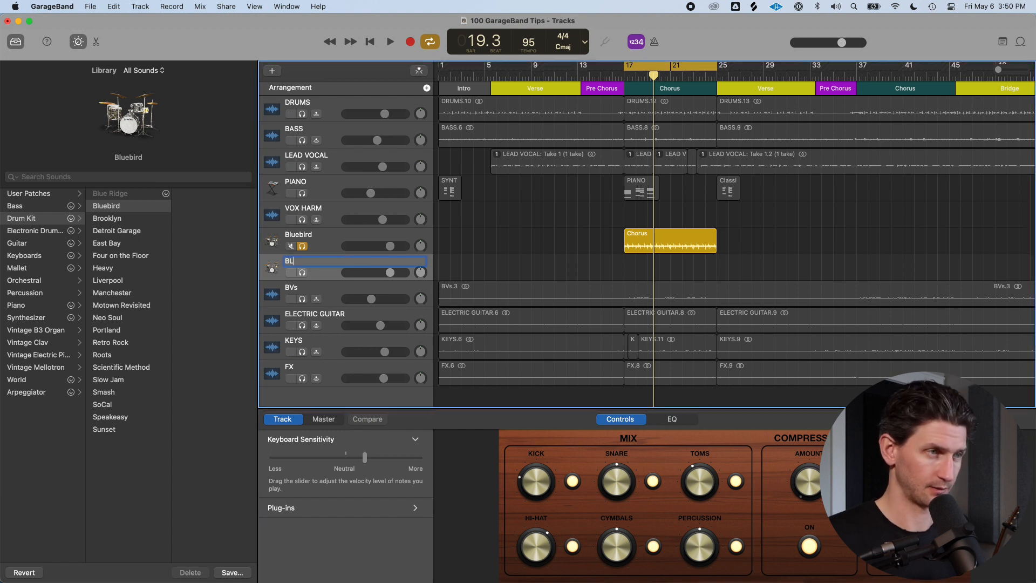
type("UEB")
type("IRD")
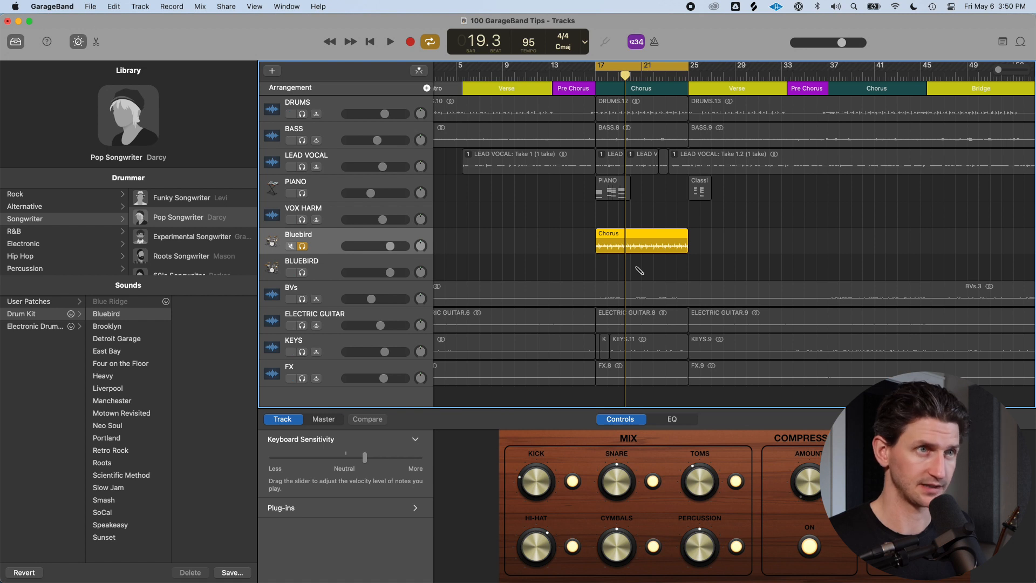
type("c")
Copy the chorus drummer region onto the BLUEBIRD track as a MIDI region
left_click(593, 74)
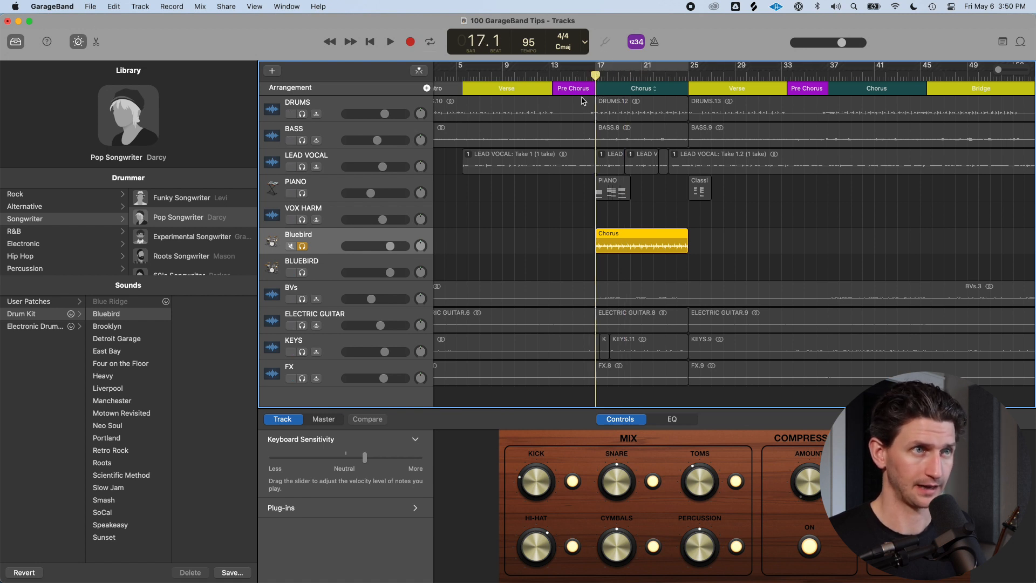
left_click(378, 262)
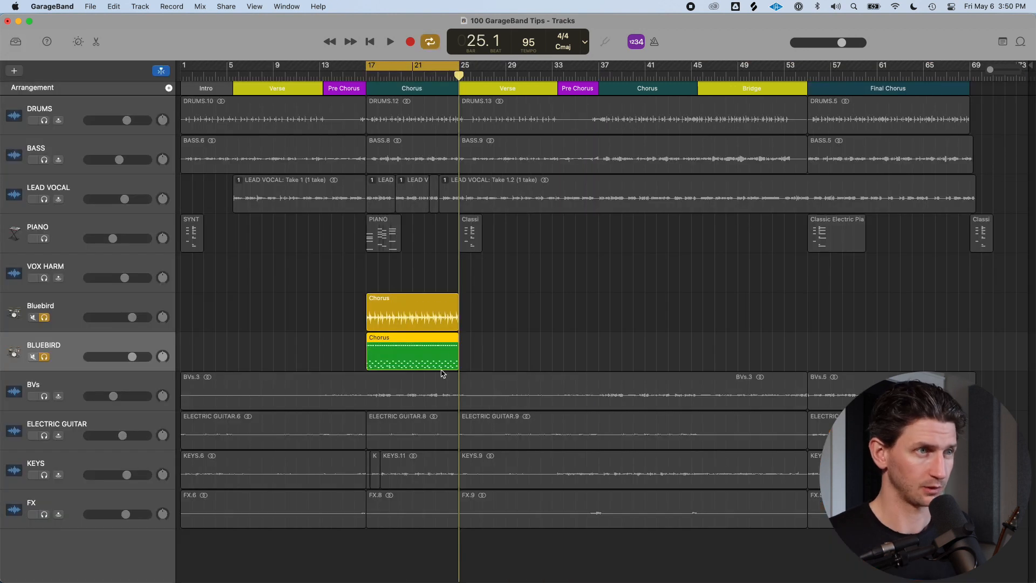
Solo the original Bluebird drummer track and play the chorus for comparison
left_click(393, 305)
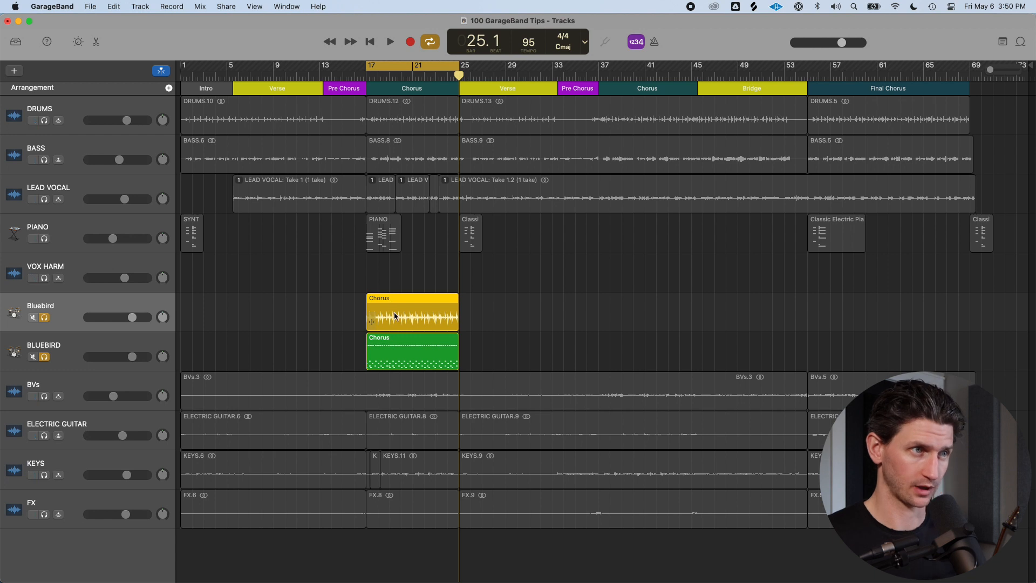
left_click(424, 341)
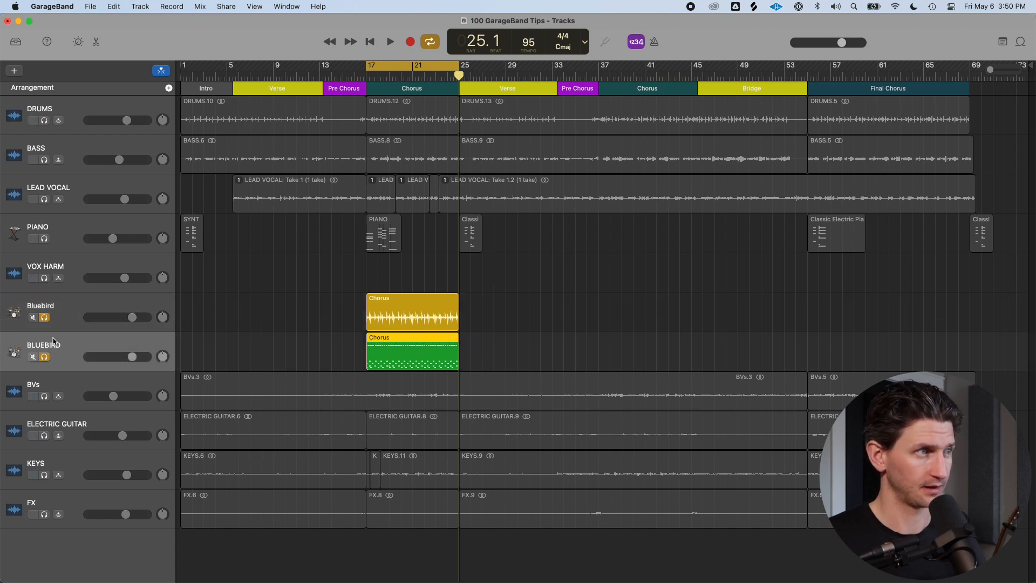
left_click(44, 317)
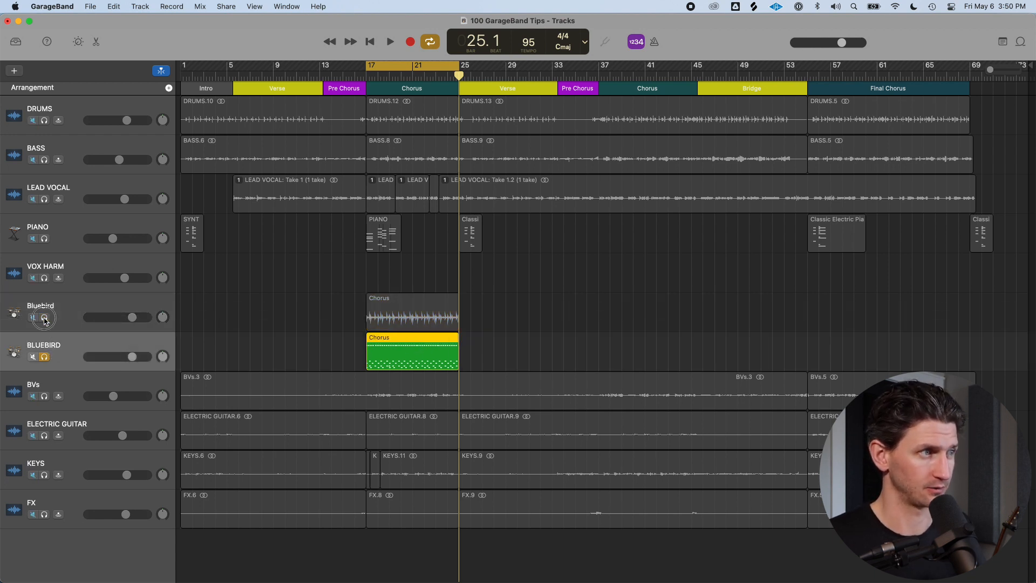
left_click(45, 356)
left_click(45, 317)
left_click(83, 301)
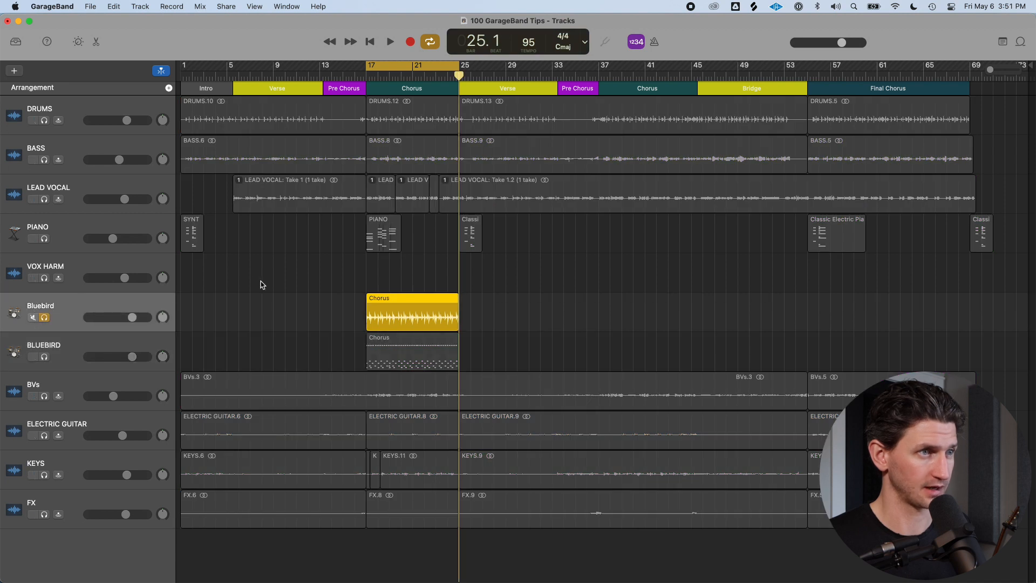
key("space")
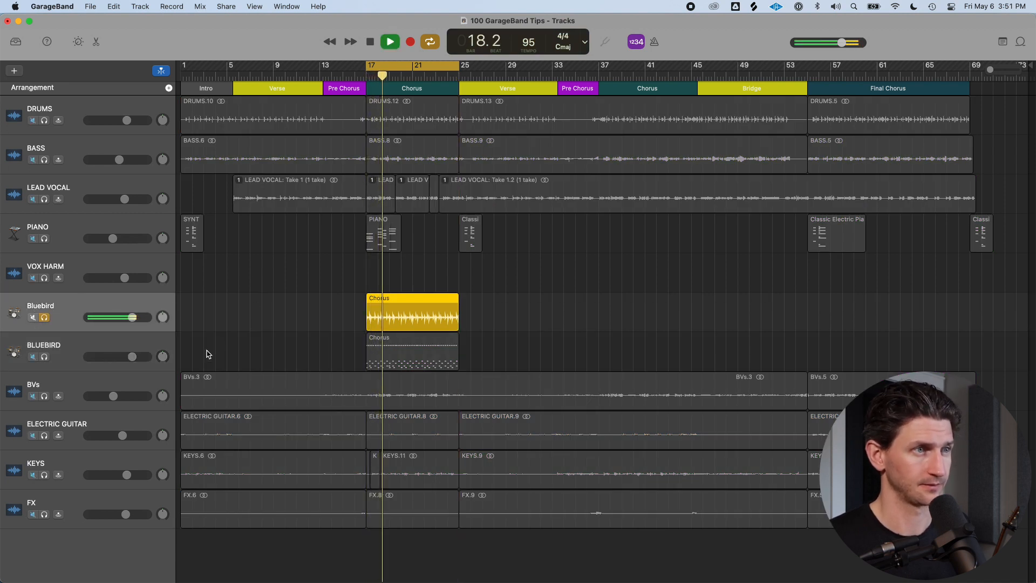
key("space")
Solo the BLUEBIRD MIDI track instead and play its chorus back
left_click(44, 356)
left_click(44, 318)
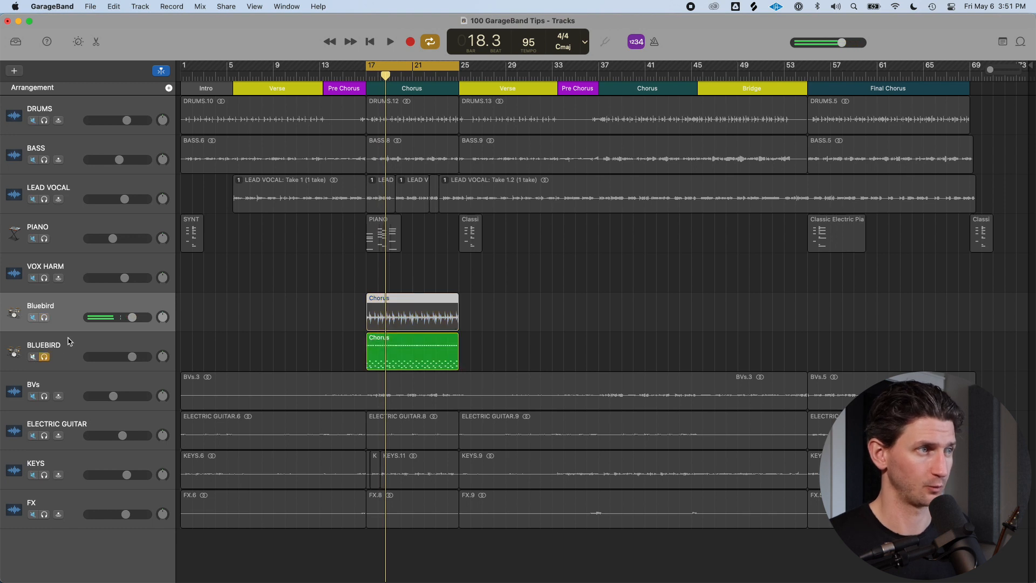
key("space")
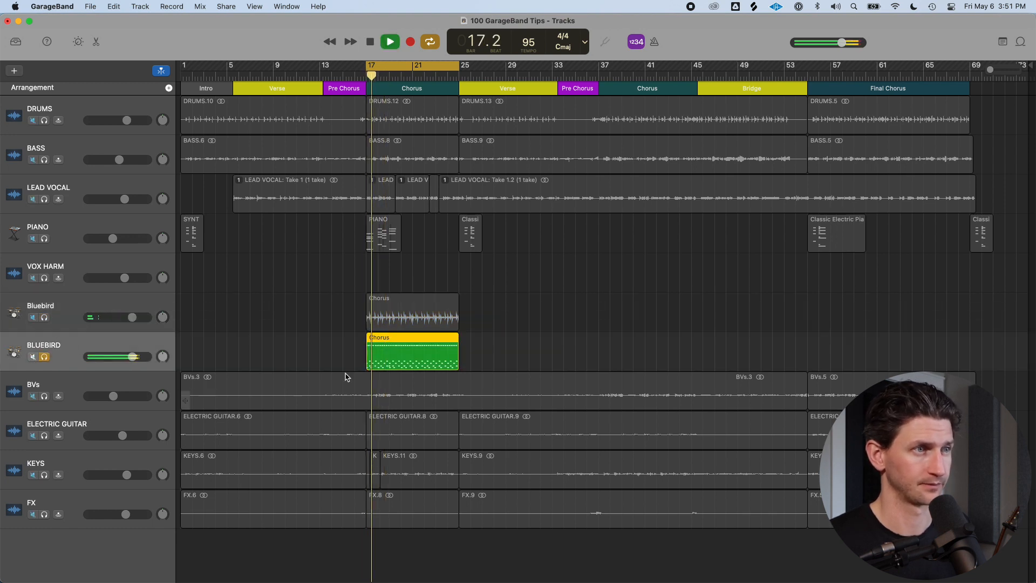
key("space")
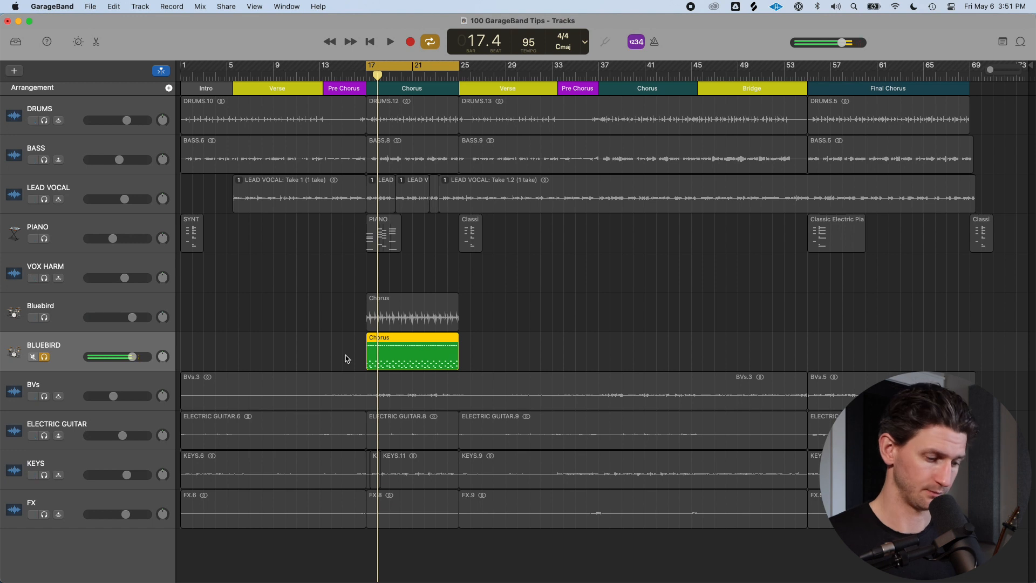
Open the BLUEBIRD chorus MIDI region in the Piano Roll editor
left_click(518, 355)
left_click(387, 360)
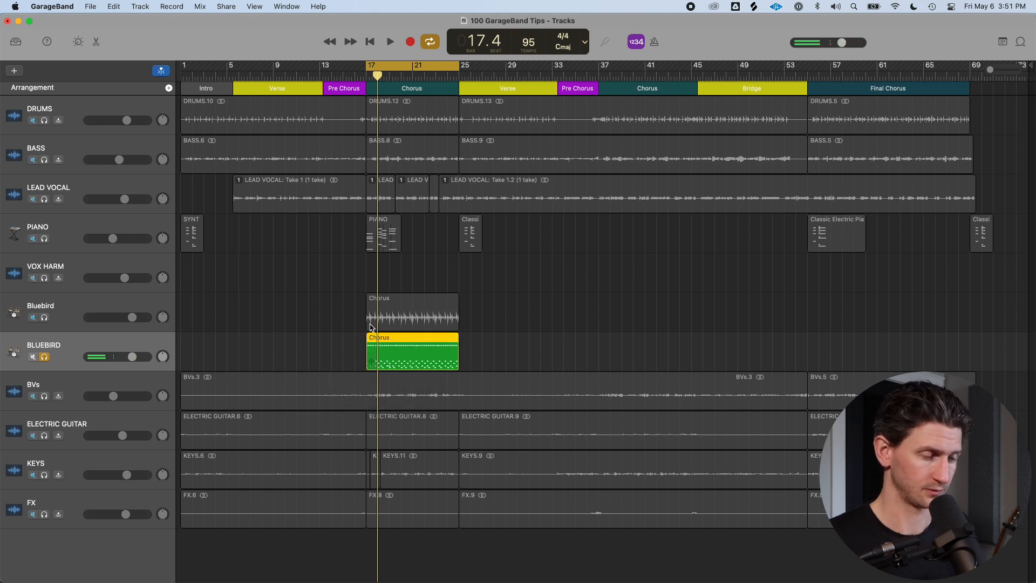
key("e")
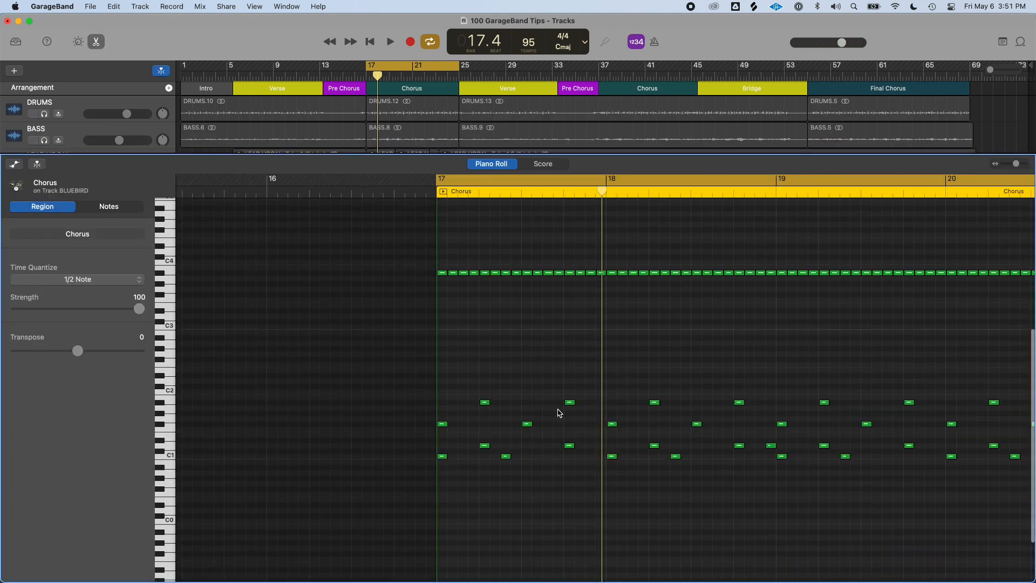
Select the row of hi-hat notes in the chorus region and lower their velocity
scroll(600, 400, "right", 4)
left_click(404, 299)
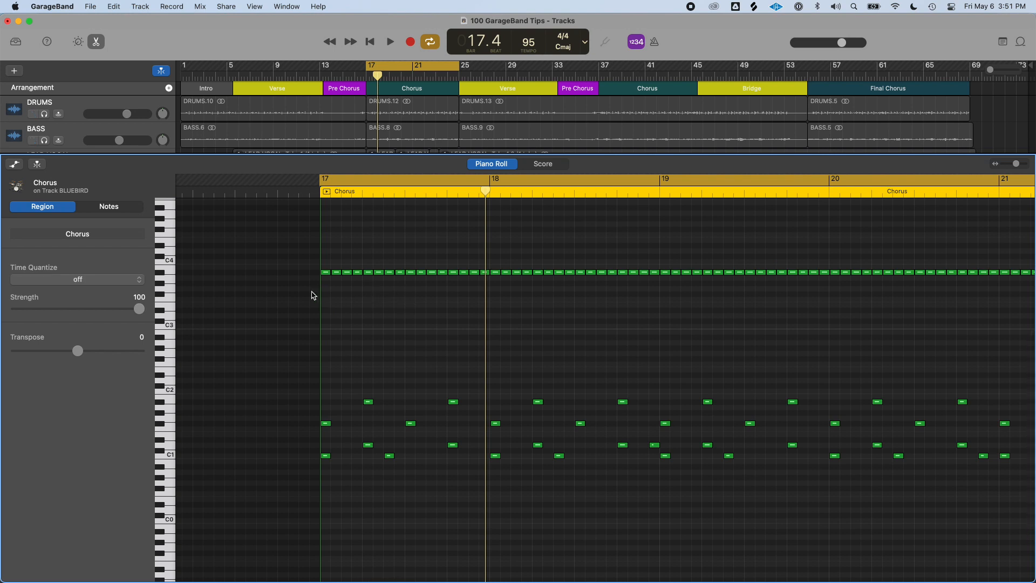
left_click(326, 273)
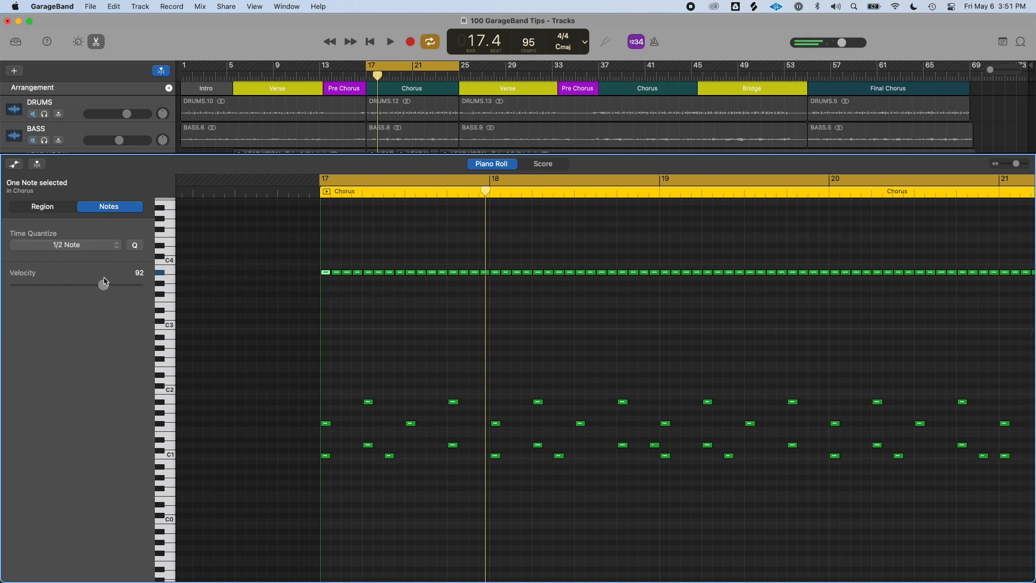
key("super+Left")
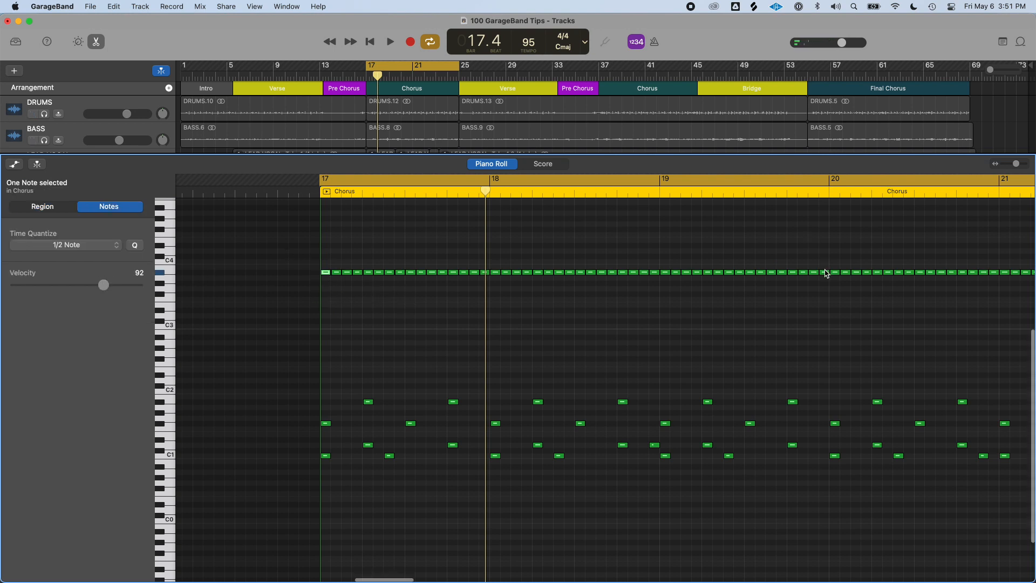
left_click_drag(840, 313, 383, 248)
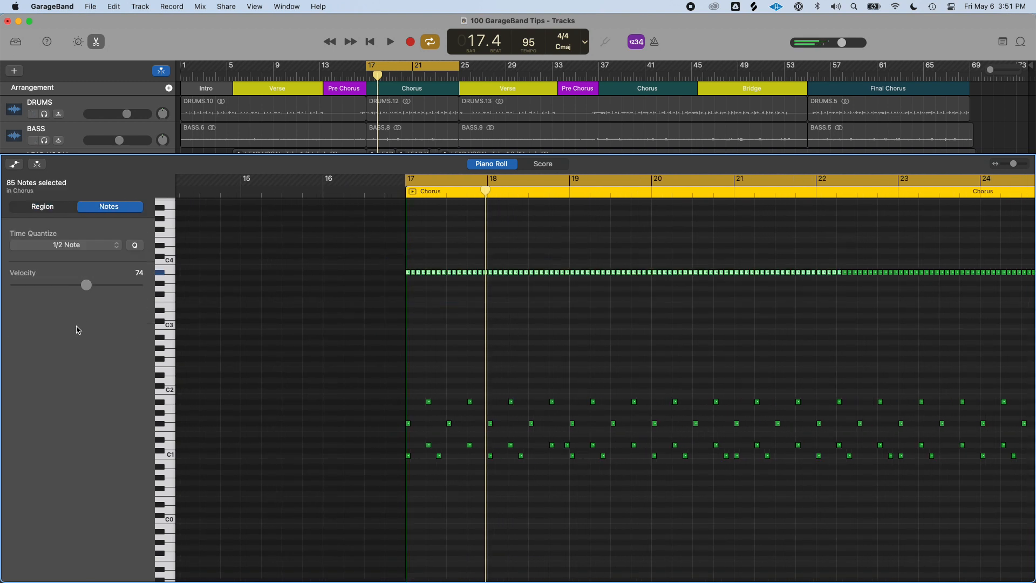
left_click_drag(83, 284, 60, 284)
Audition individual notes in the chorus region to identify each drum row, then close the editor
left_click_drag(415, 383, 904, 420)
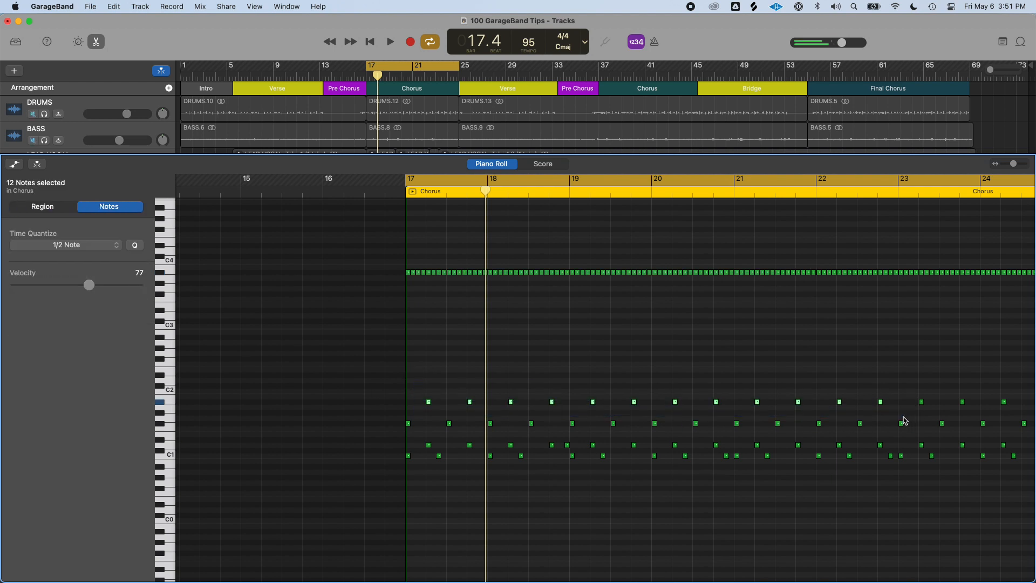
left_click(419, 331)
left_click(449, 424)
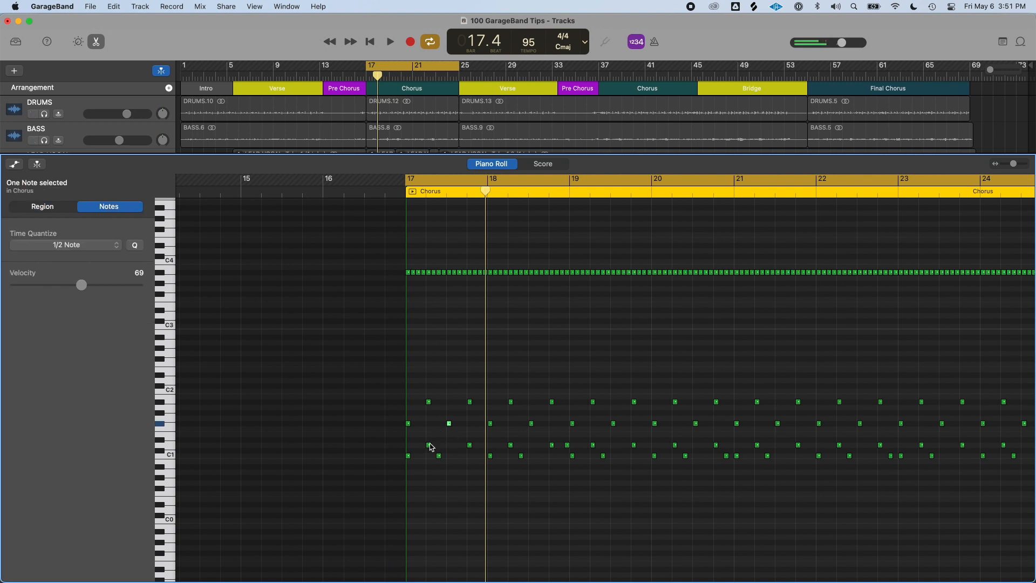
left_click(429, 445)
scroll(484, 422, "up", 5)
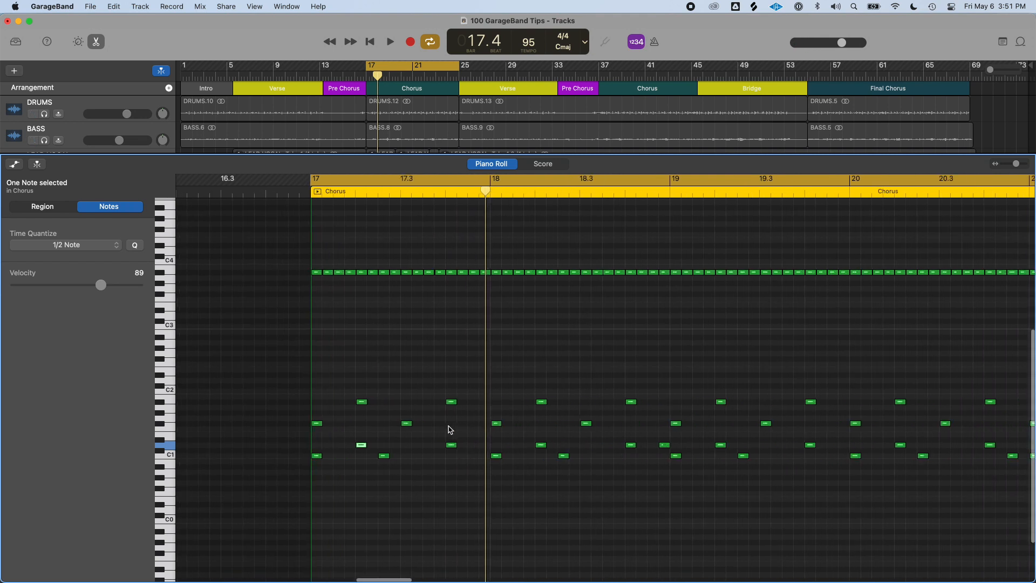
scroll(431, 448, "left", 3)
left_click_drag(397, 448, 398, 448)
scroll(408, 410, "down", 1)
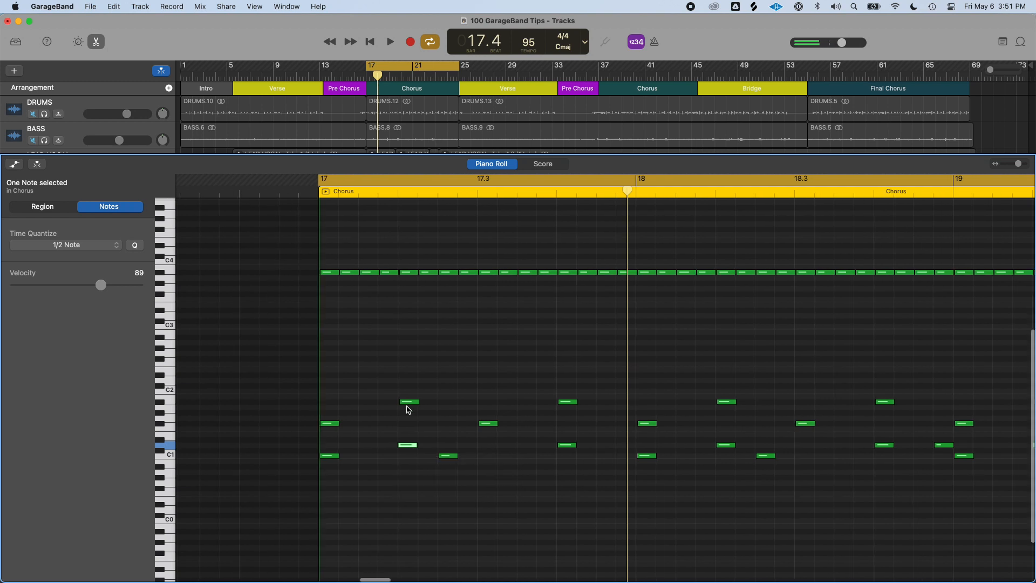
key("e")
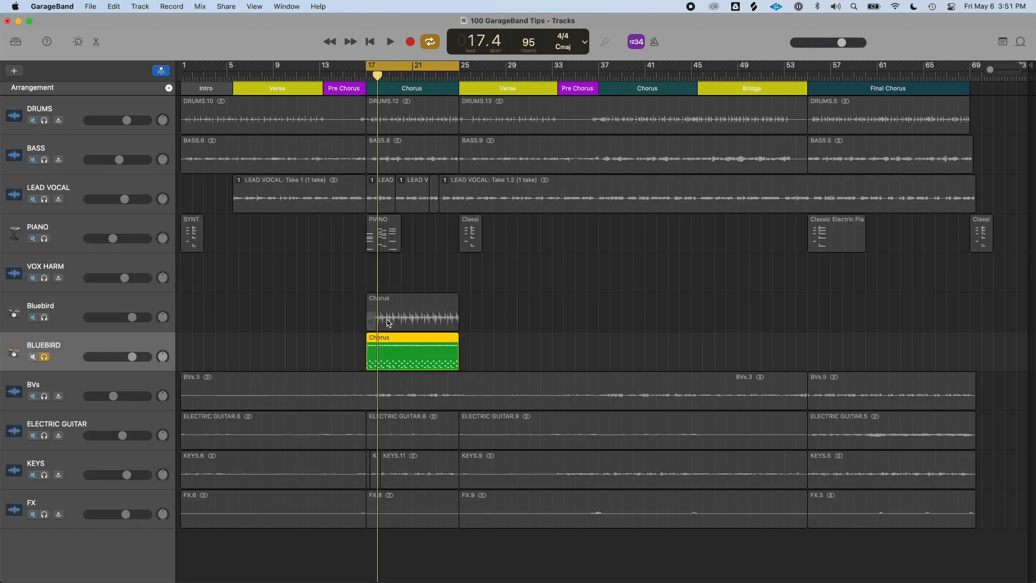
Open the Library and try the Liverpool and Neo Soul kits on the BLUEBIRD track during playback
left_click(14, 47)
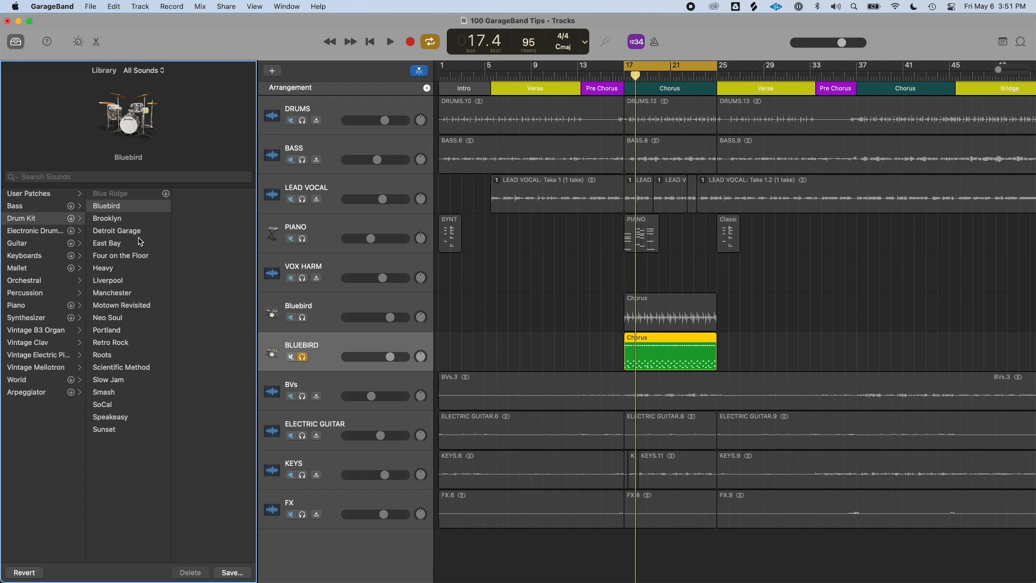
left_click(115, 280)
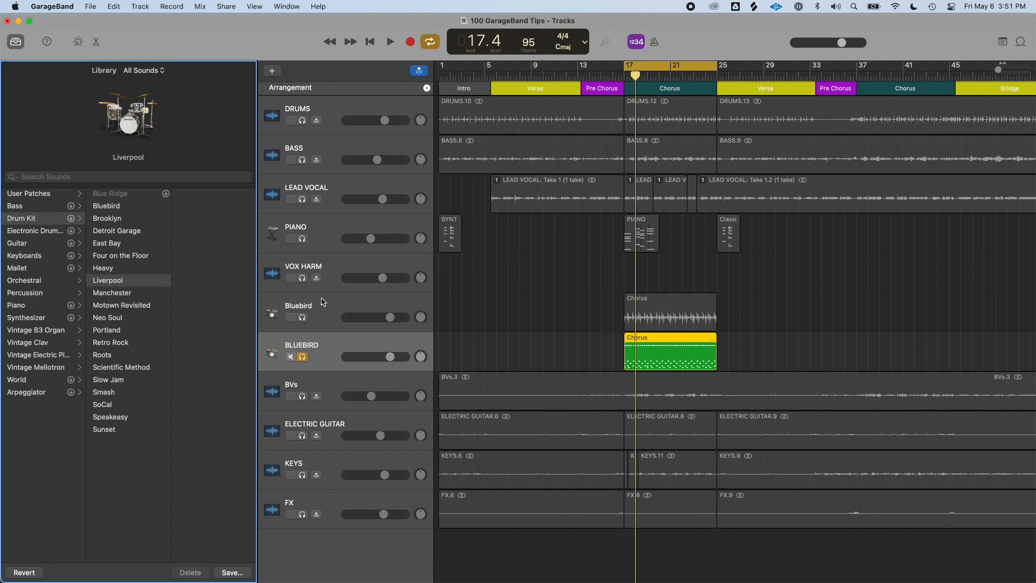
key("space")
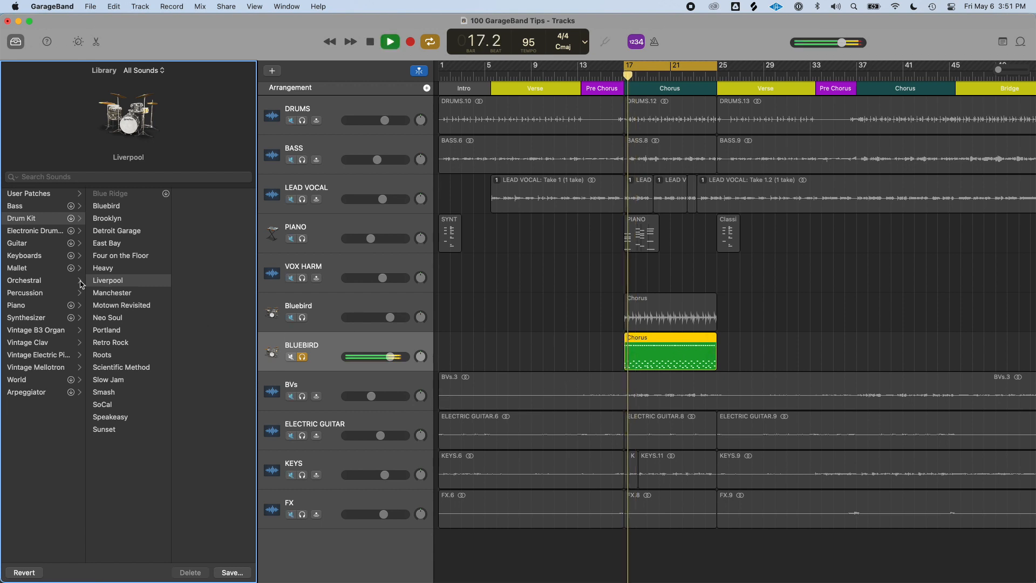
left_click(134, 320)
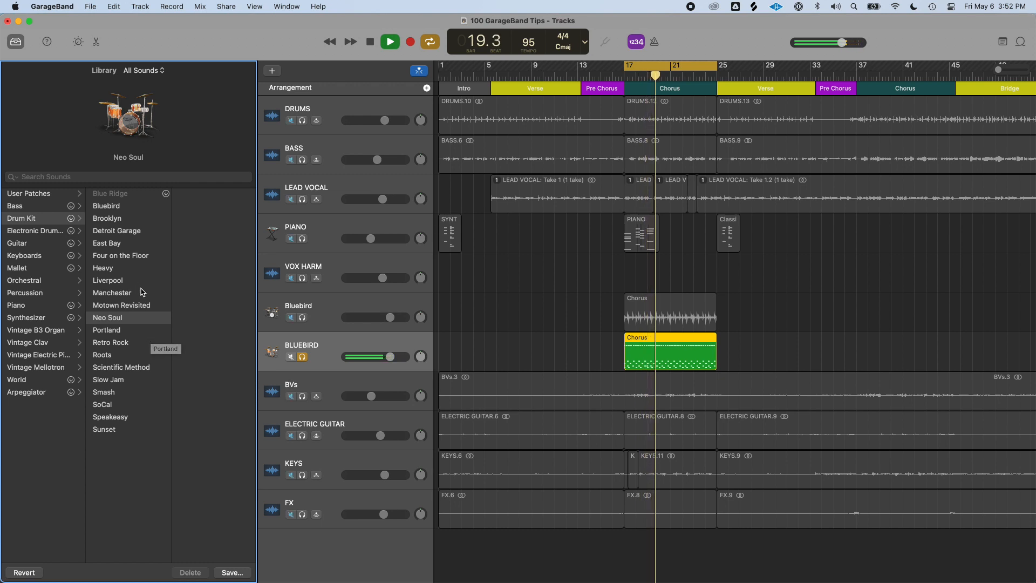
key("space")
Try the 808 Flex and Big Room electronic kits on the BLUEBIRD track
left_click(49, 232)
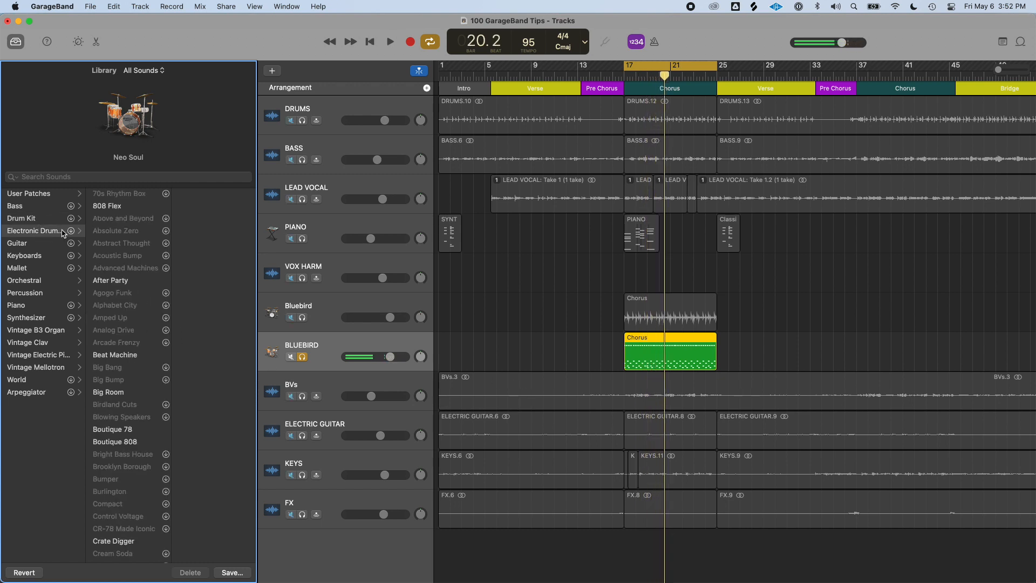
left_click(125, 207)
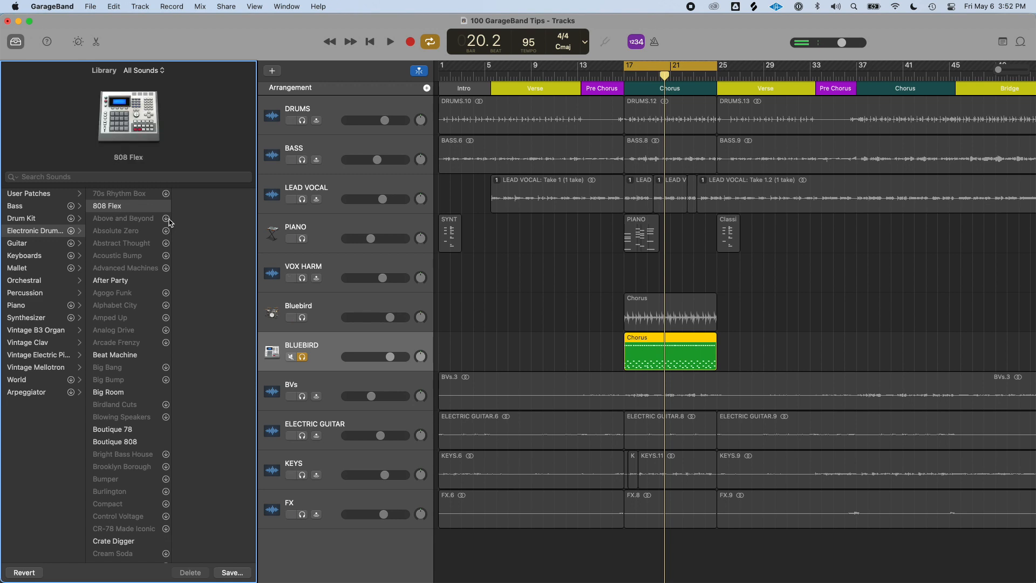
key("space")
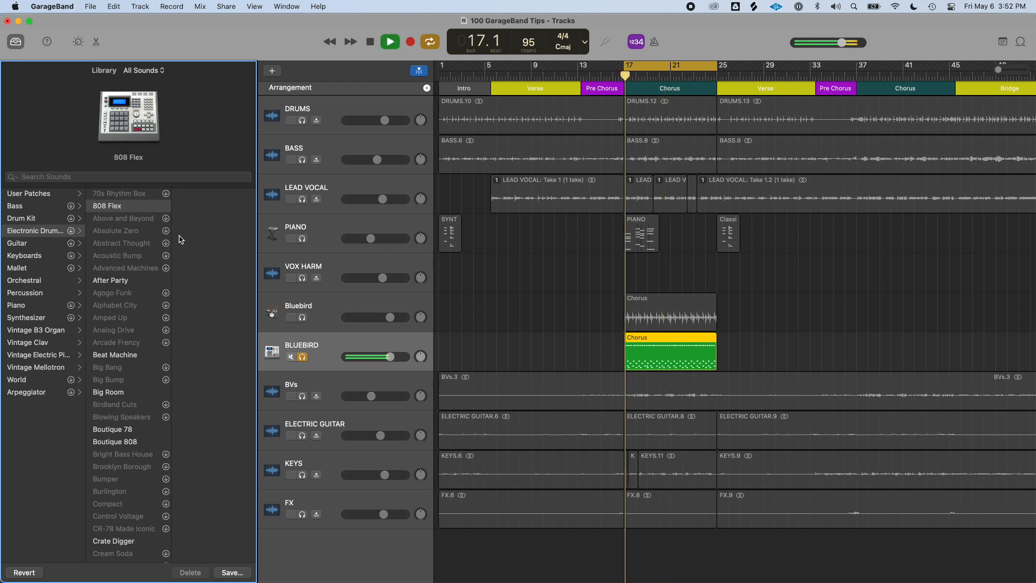
left_click(135, 397)
left_click(47, 218)
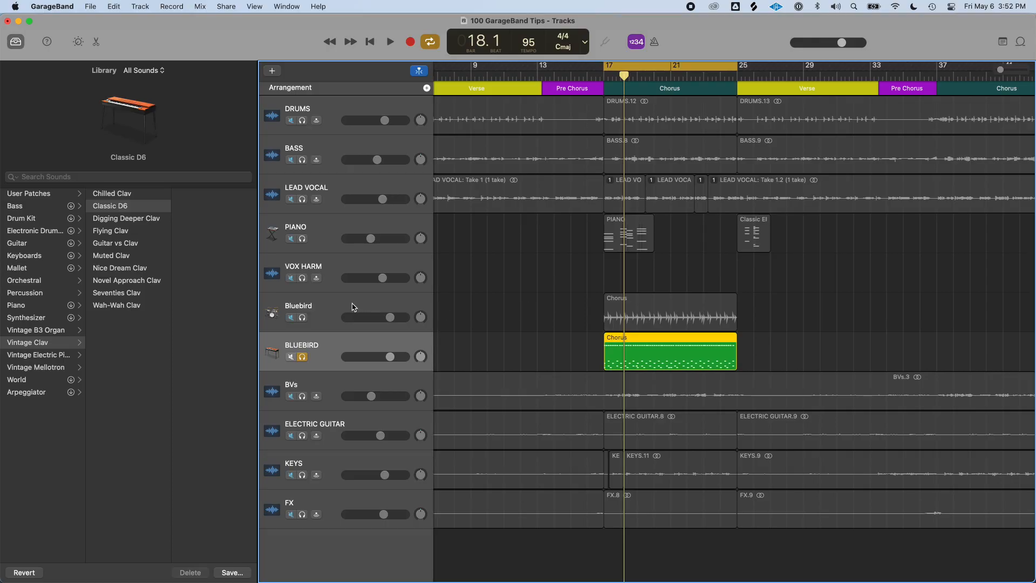
left_click(325, 313)
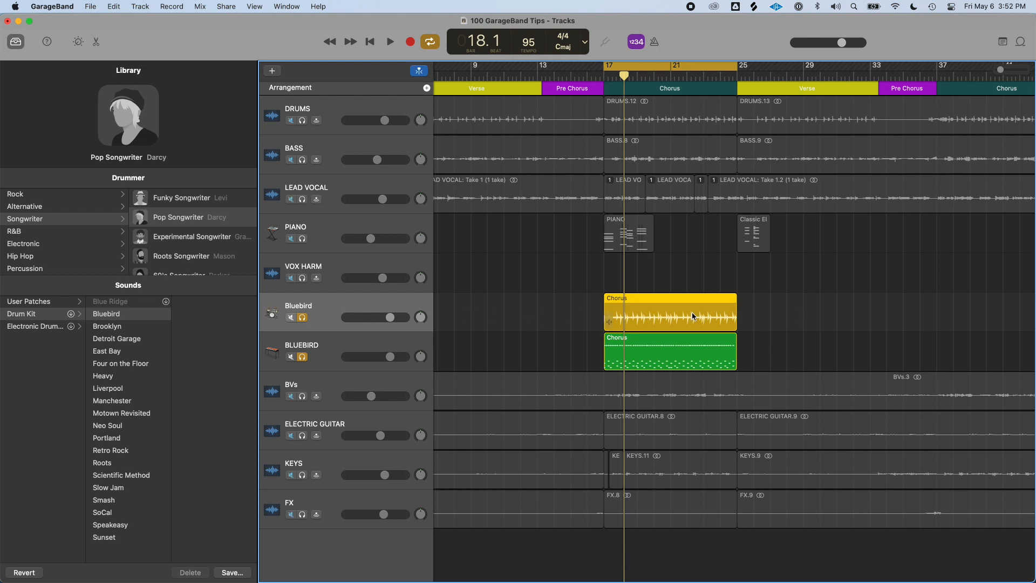
left_click(671, 352)
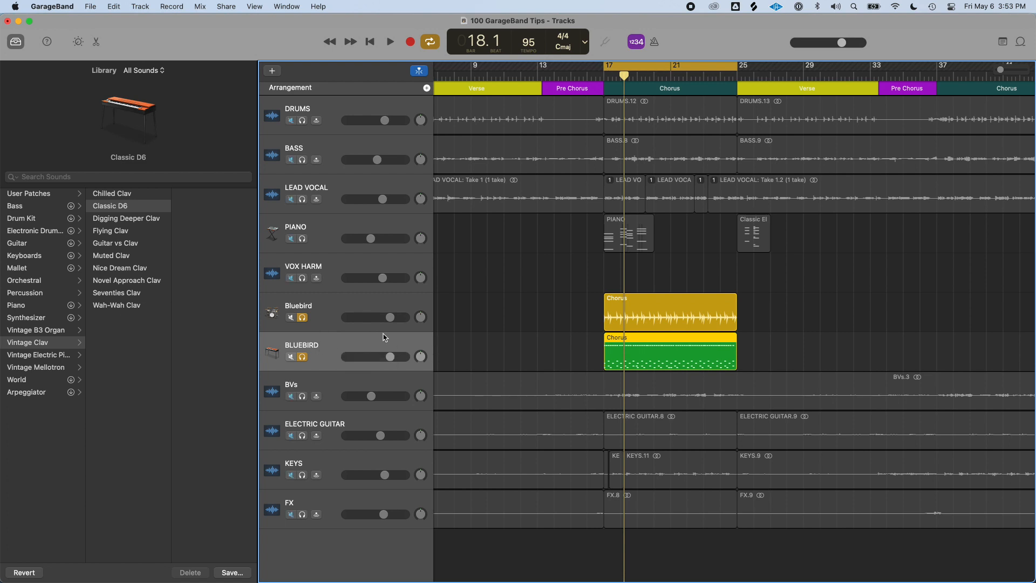
Set the BLUEBIRD track's drum kit back to Neo Soul
left_click(32, 221)
left_click(128, 208)
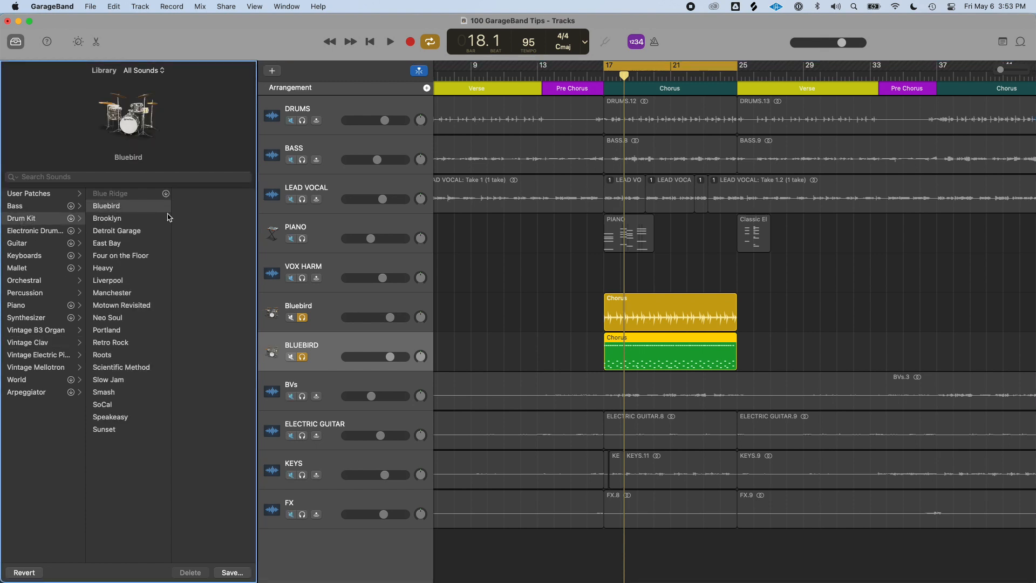
left_click(124, 319)
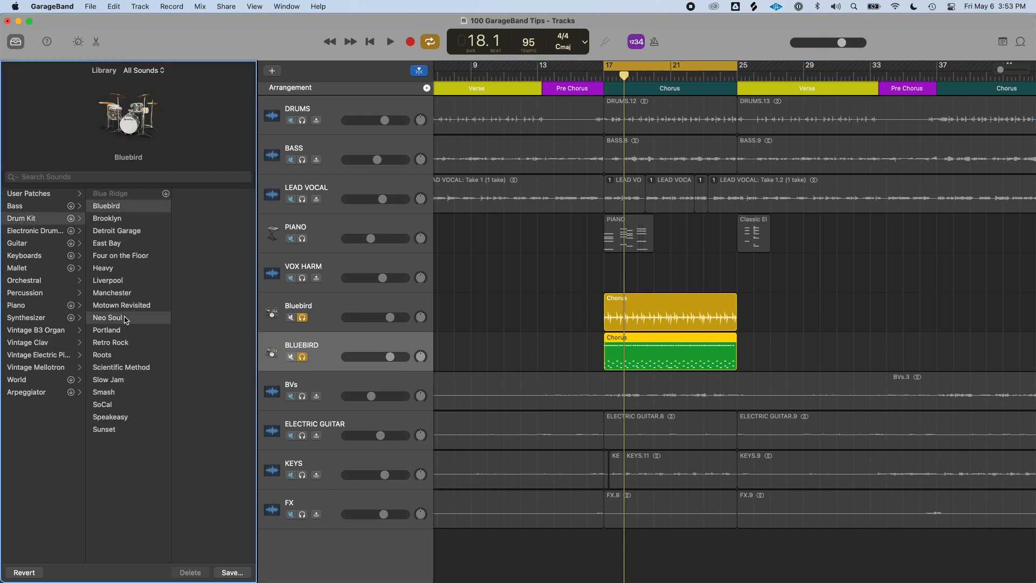
left_click(357, 344)
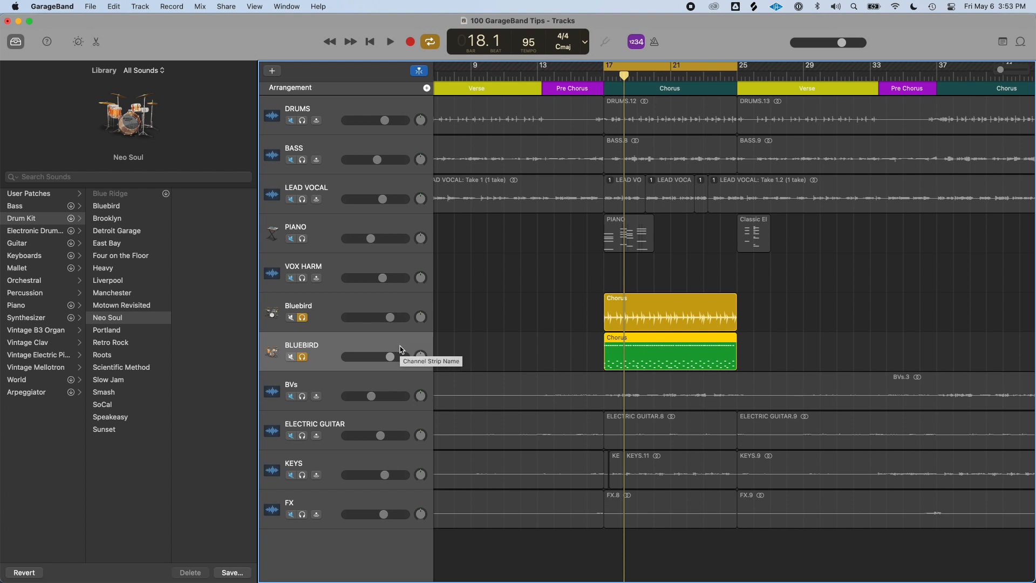
Duplicate the BLUEBIRD track twice and rename the original track KICK
key("super+d")
key("super+d")
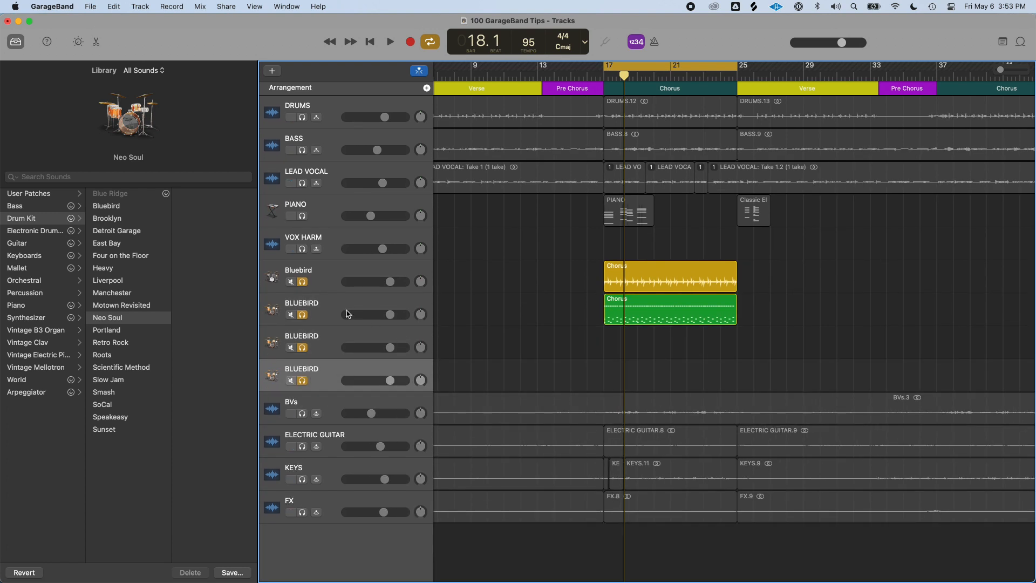
double_click(307, 303)
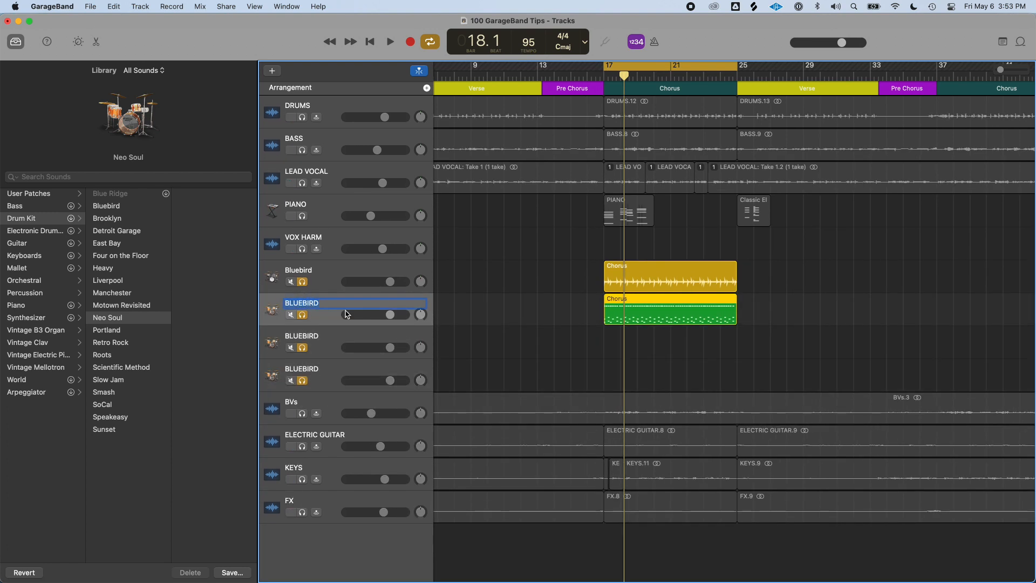
type("KICK")
key("Return")
Rename the two duplicated tracks SNARE and HATS
key("Down")
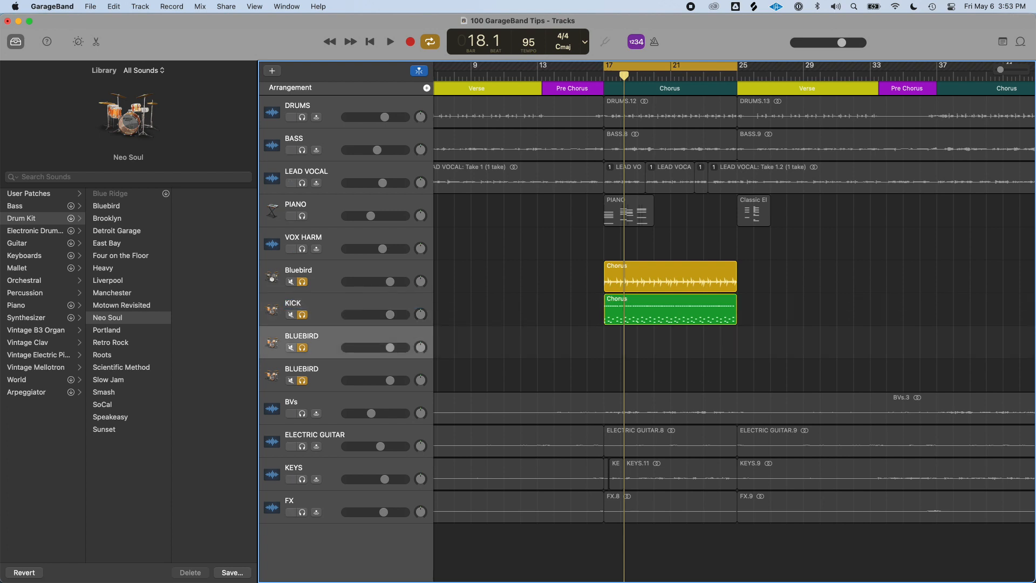
type("SNARE")
key("Return")
key("Down")
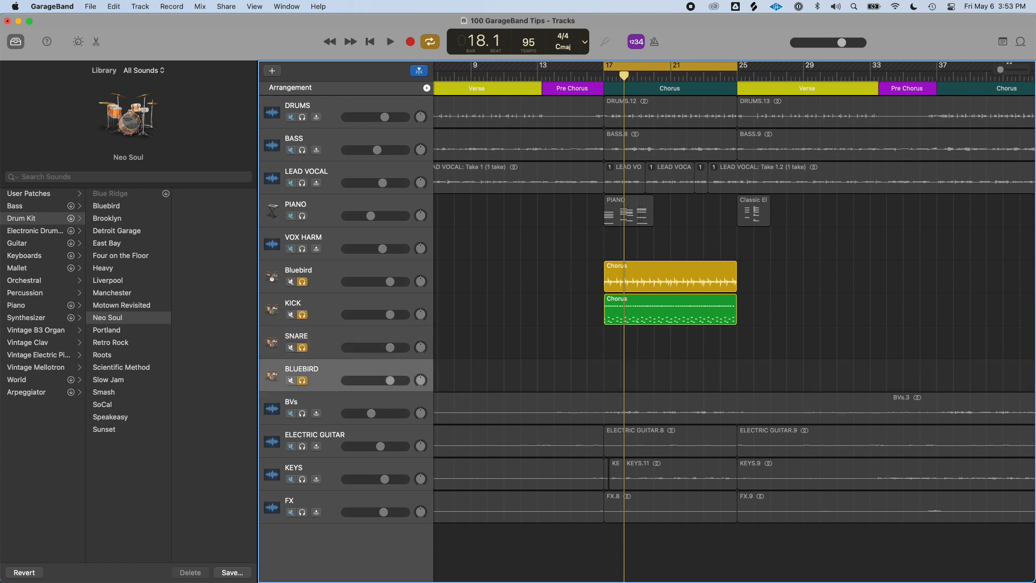
type("HATS")
Open the KICK track's chorus region in the Piano Roll and delete every note except the kick drum row
left_click(632, 313)
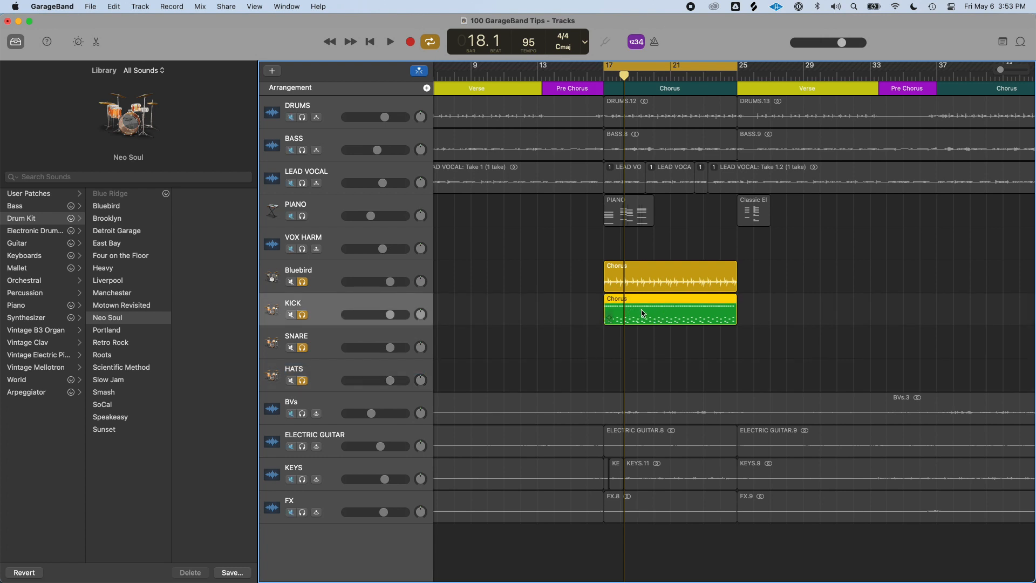
double_click(642, 314)
scroll(629, 383, "down", 5)
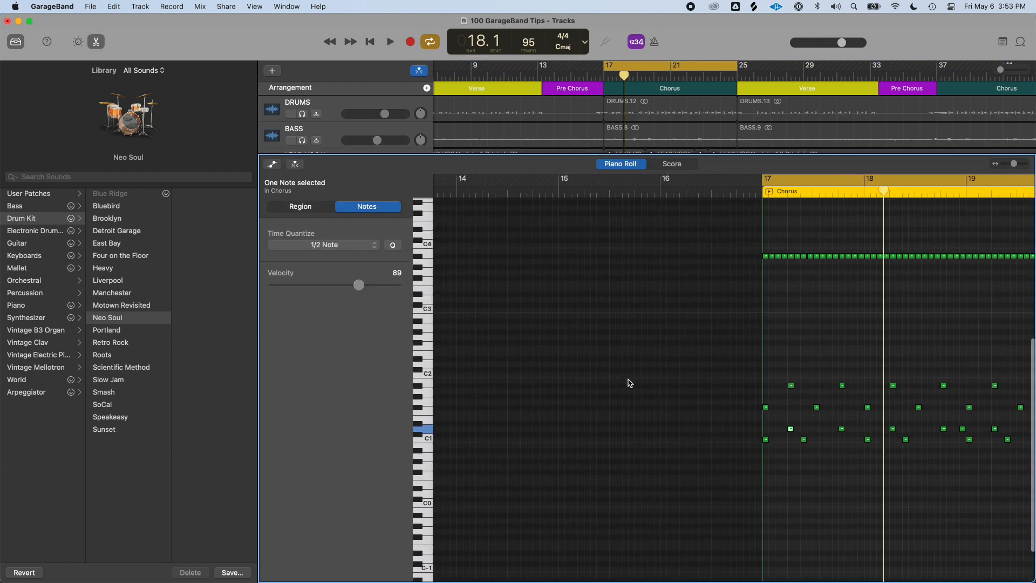
scroll(721, 386, "right", 5)
left_click(502, 468)
left_click(523, 439)
left_click(523, 407)
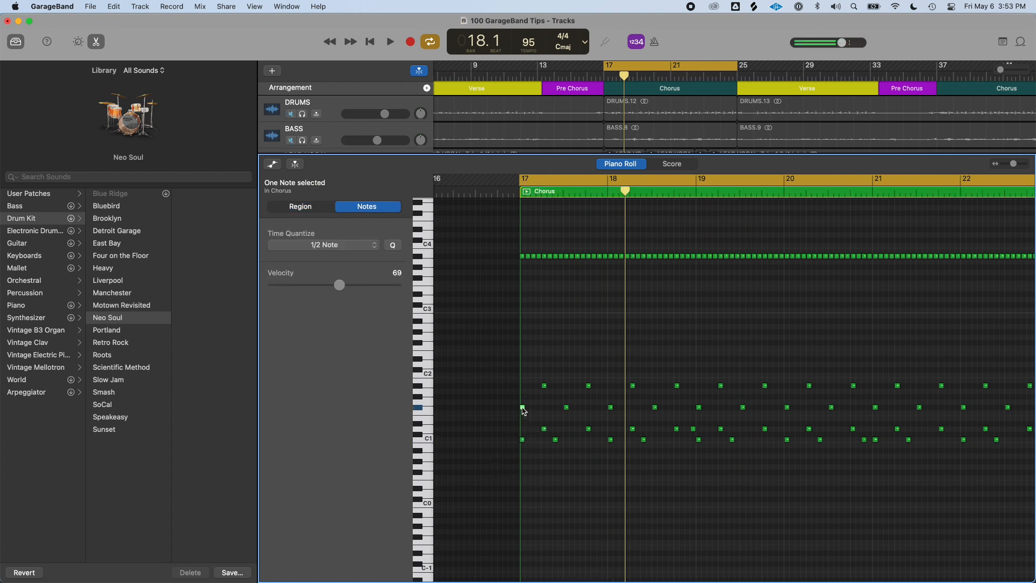
left_click(522, 439)
key("super+Left")
scroll(526, 448, "right", 3)
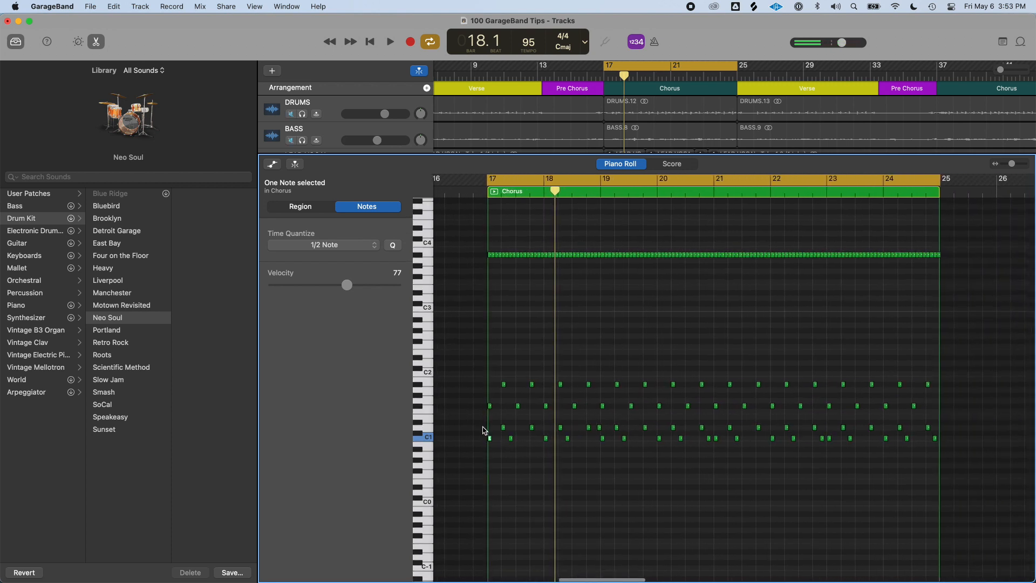
left_click_drag(494, 430, 948, 233)
left_click_drag(979, 433, 478, 241)
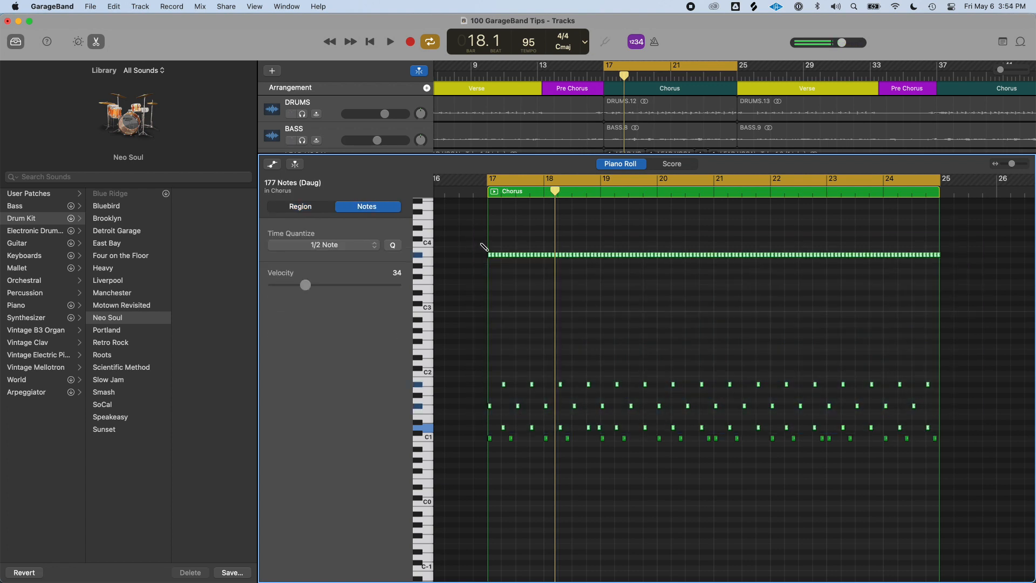
key("Delete")
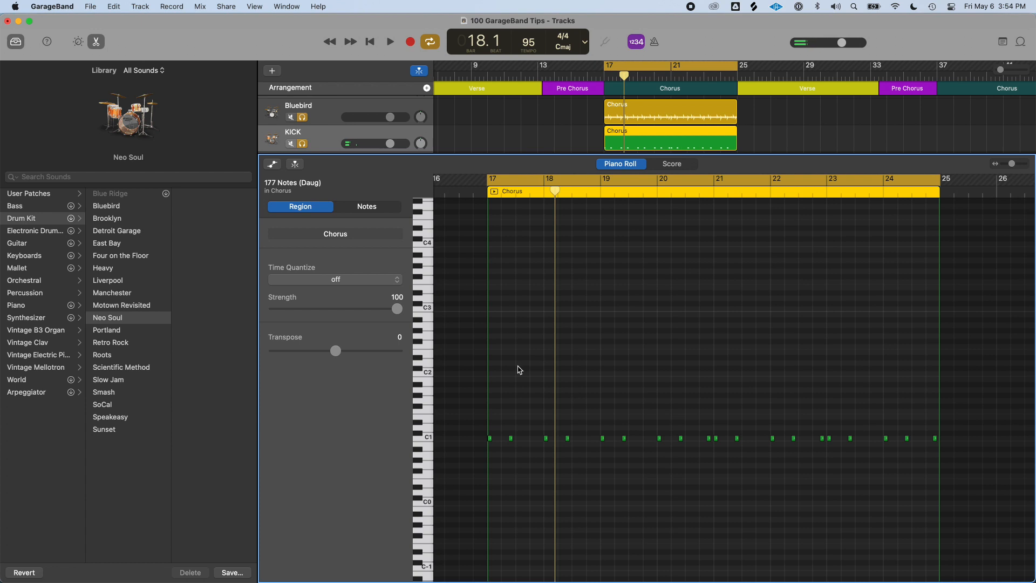
Close the editor, unsolo the Bluebird drummer track and play back the KICK track's chorus
key("e")
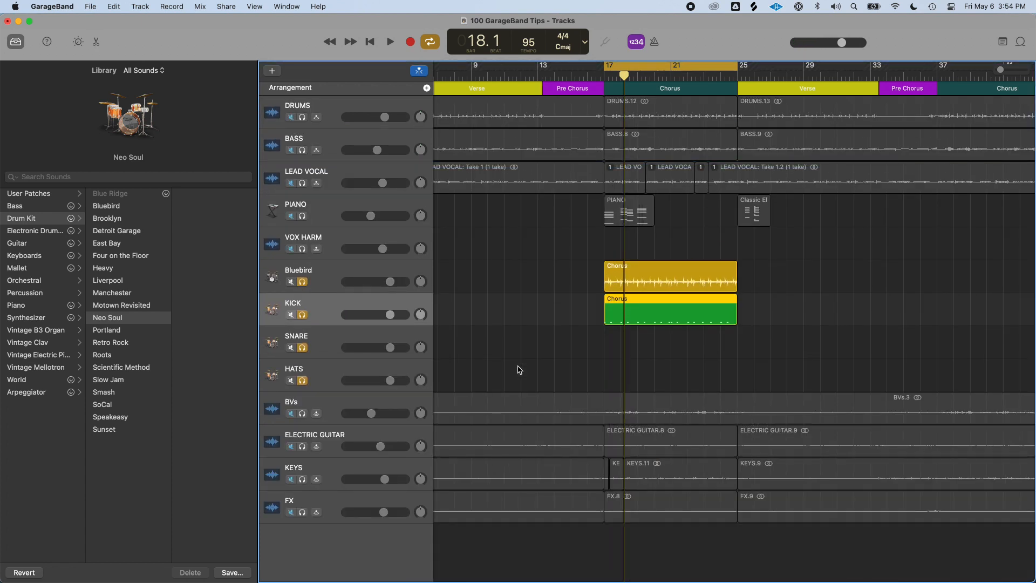
left_click(302, 281)
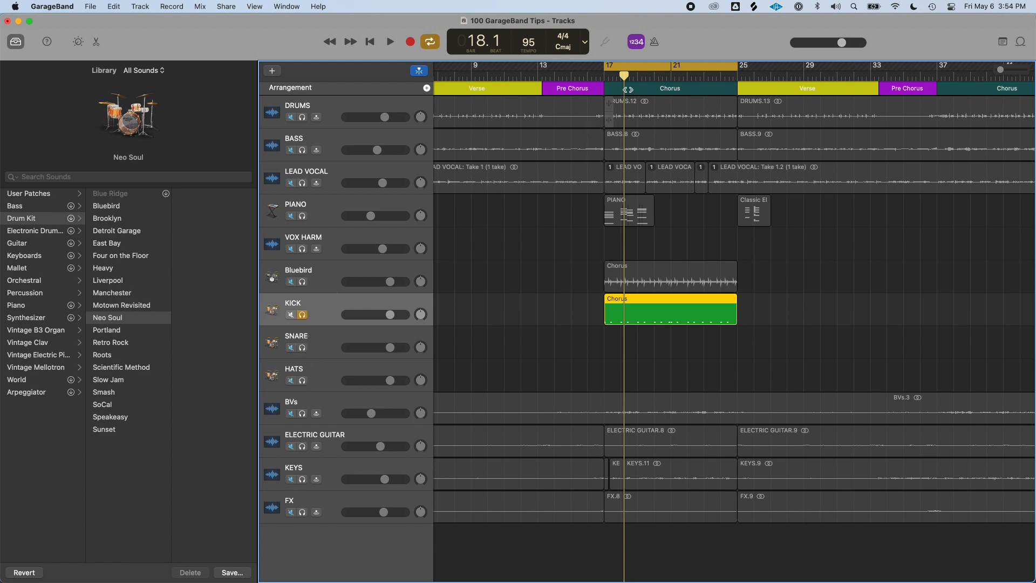
key("space")
scroll(661, 346, "up", 1)
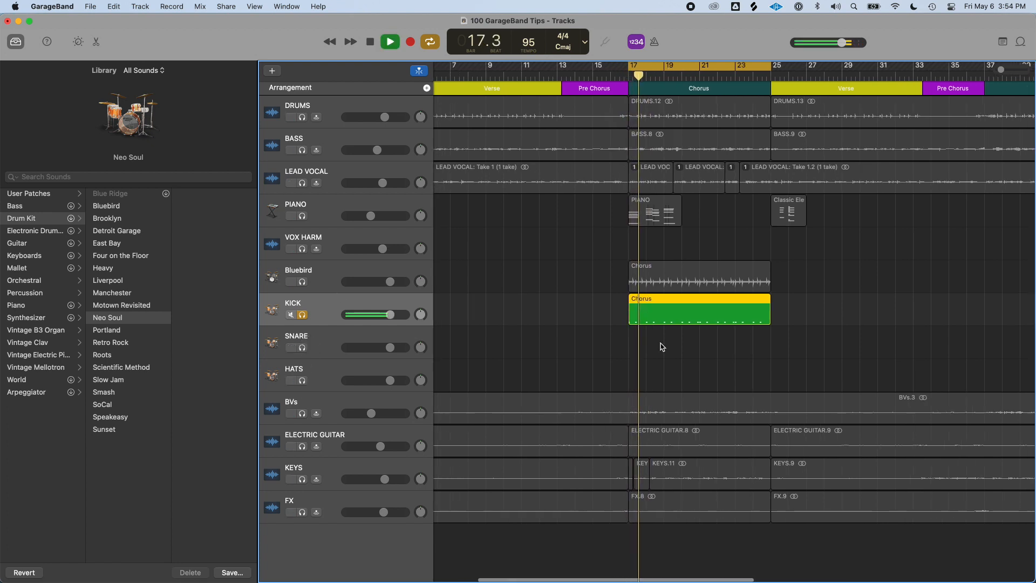
Stop playback and add regions covering the chorus, bars 17 to 25, on the SNARE and HATS tracks
scroll(658, 348, "right", 2)
key("space")
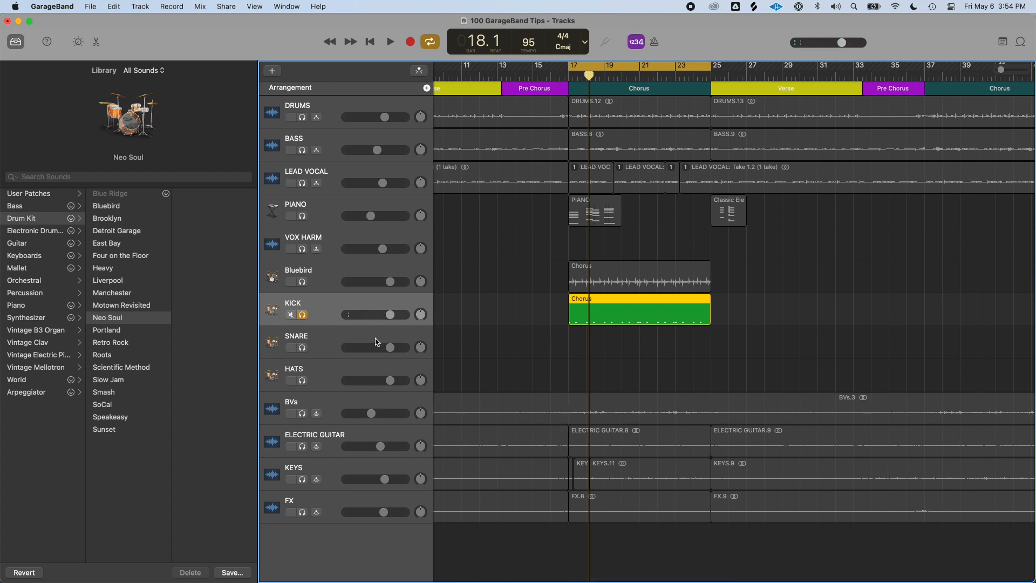
left_click(581, 349, "super")
left_click_drag(587, 352, 710, 360)
left_click(302, 348)
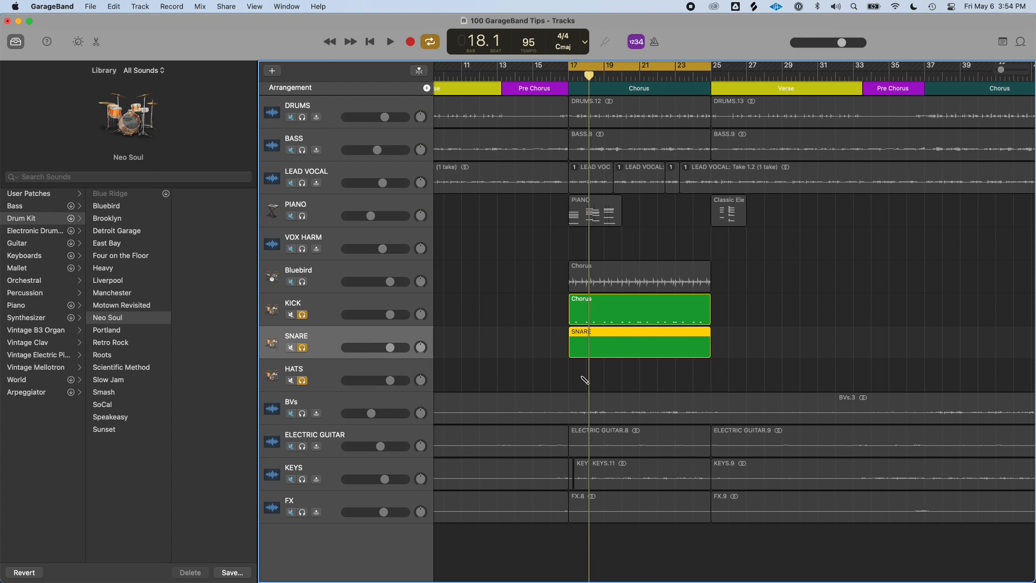
left_click(577, 379, "super")
left_click_drag(586, 379, 705, 386)
left_click(585, 345)
left_click(570, 80)
key("c")
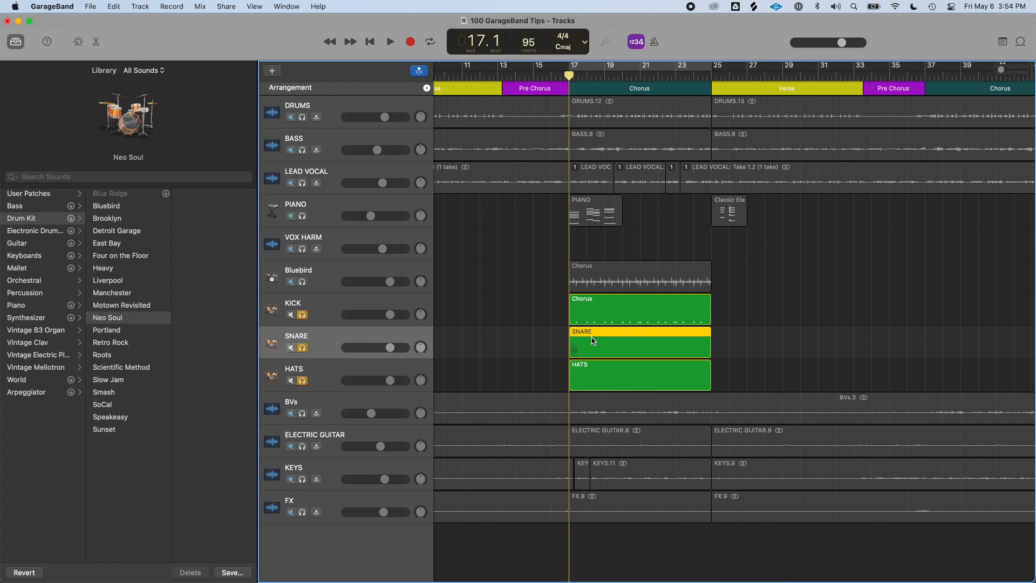
Open the SNARE track's chorus region in the Piano Roll and delete the upper row of hi-hat notes
double_click(593, 344)
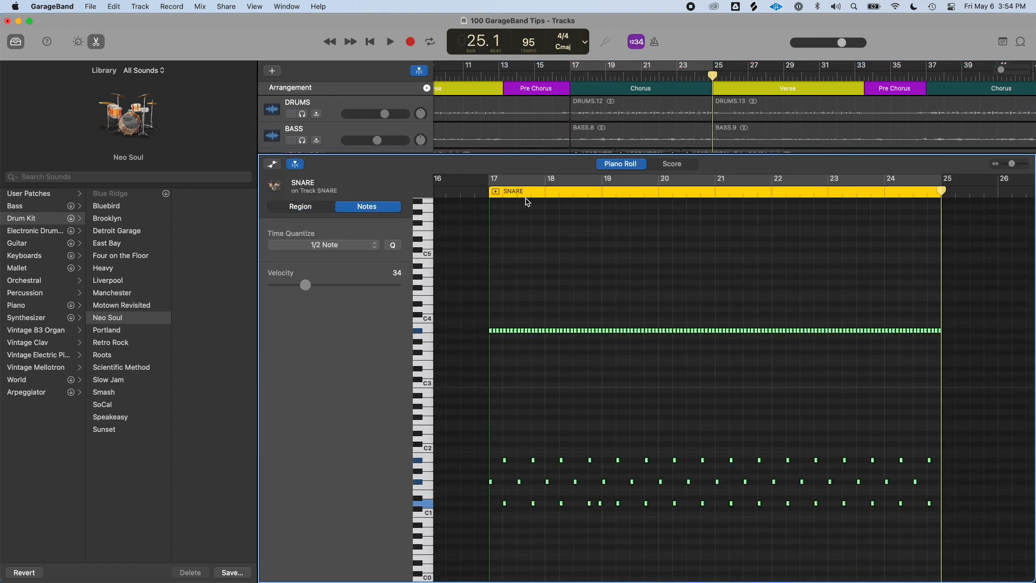
left_click(533, 343)
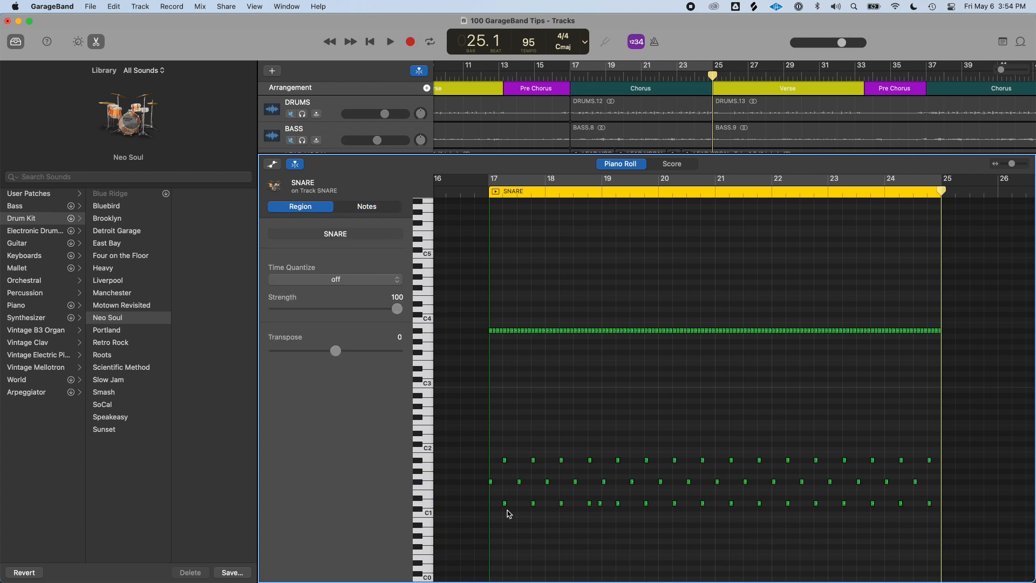
left_click(504, 503)
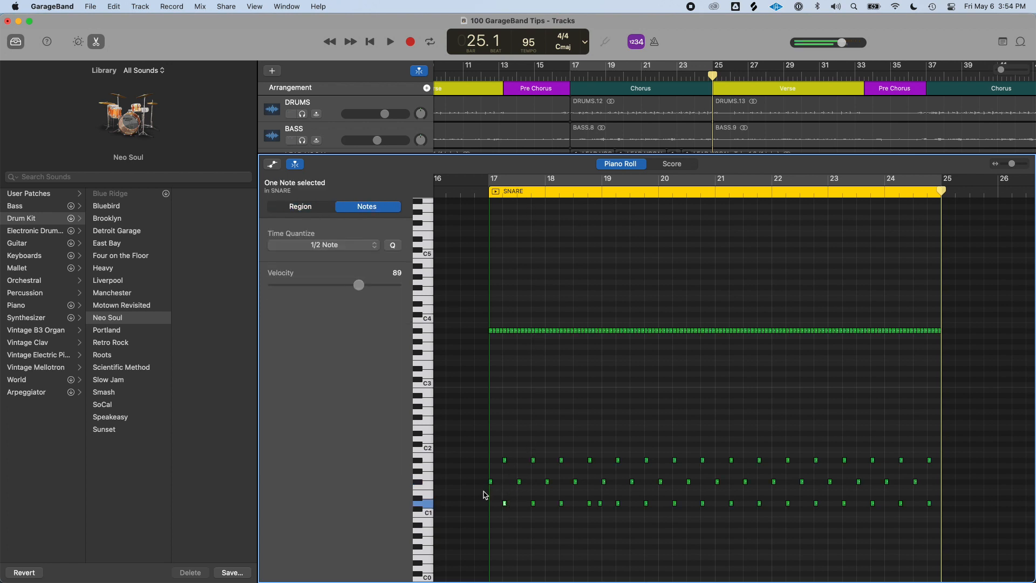
left_click_drag(984, 489, 456, 327)
left_click(830, 369)
left_click(926, 366)
left_click_drag(978, 377, 507, 277)
key("Delete")
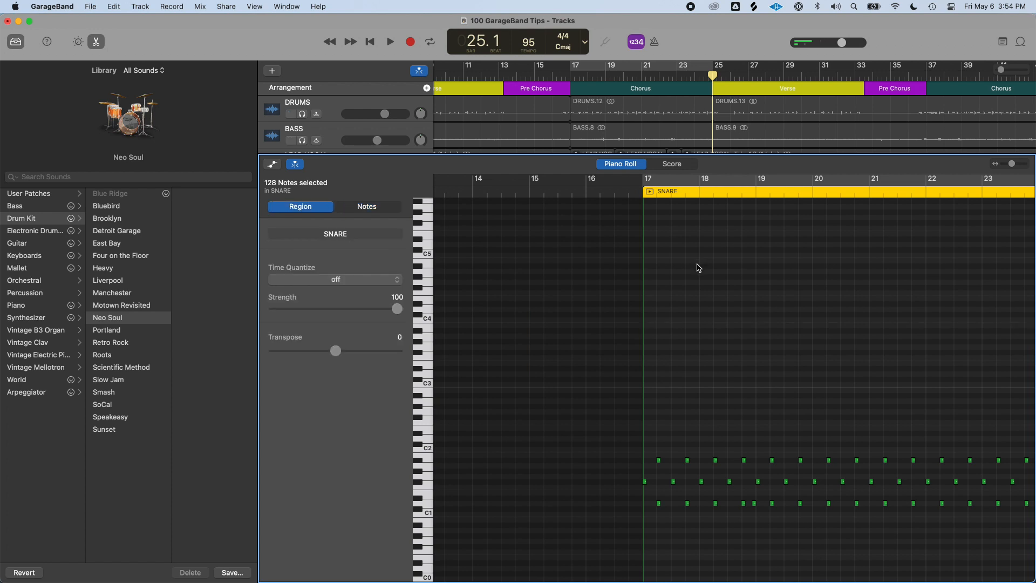
Close the editor and paste the hi-hat notes into the HATS track's chorus region for bars 17 to 25
key("e")
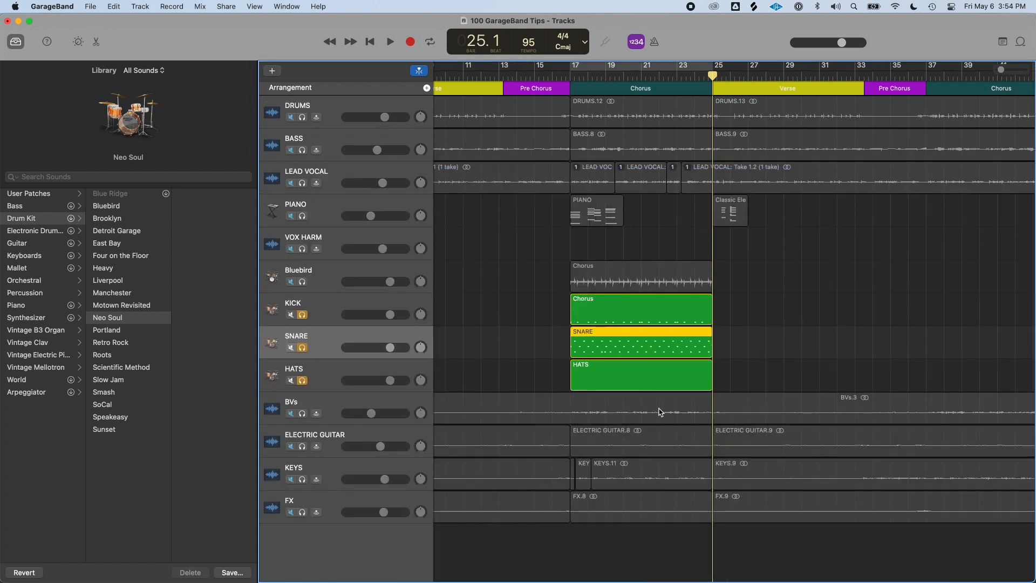
left_click(613, 374)
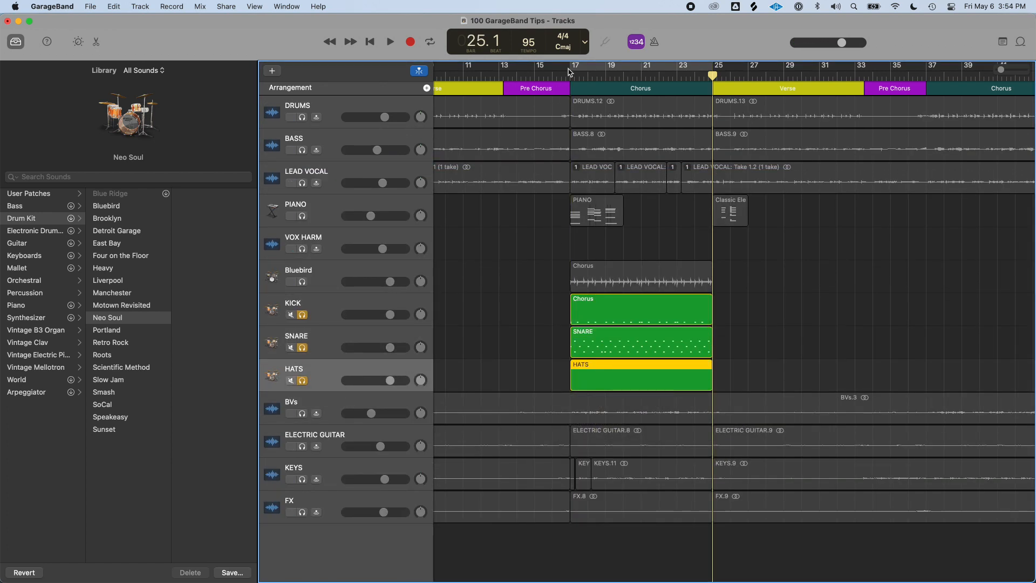
double_click(591, 386)
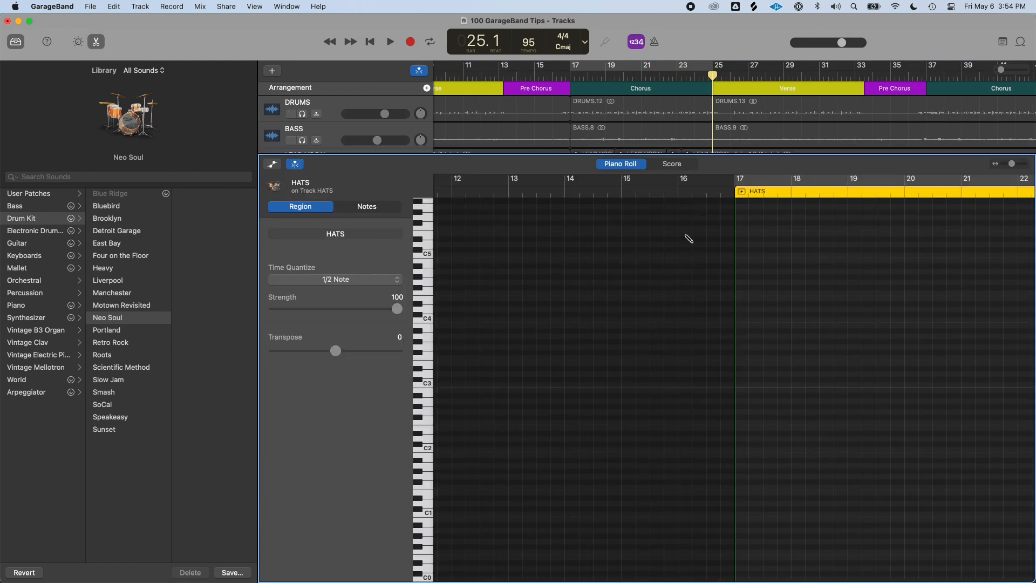
key("super+v")
key("e")
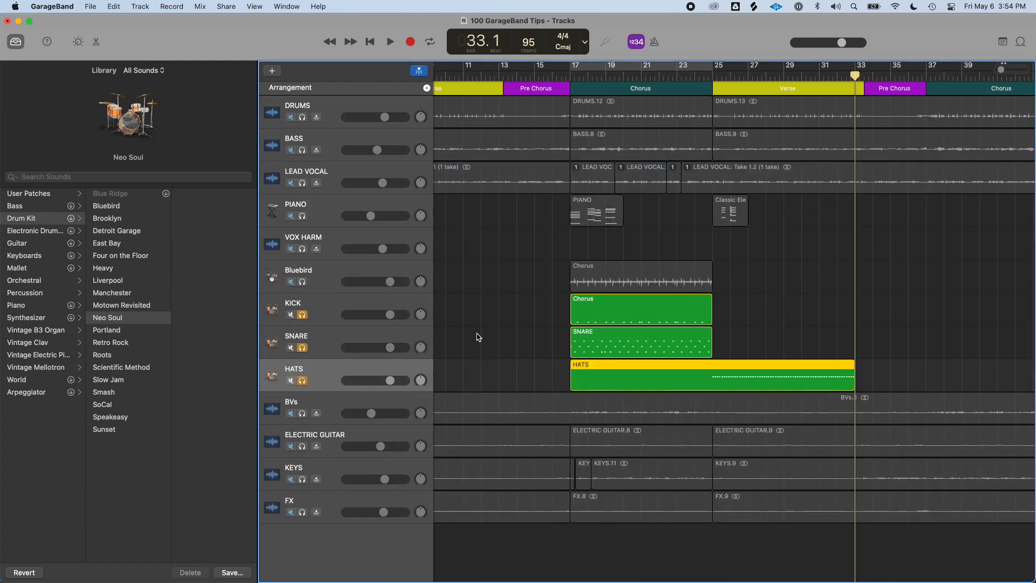
scroll(712, 389, "right", 1)
scroll(711, 385, "right", 1)
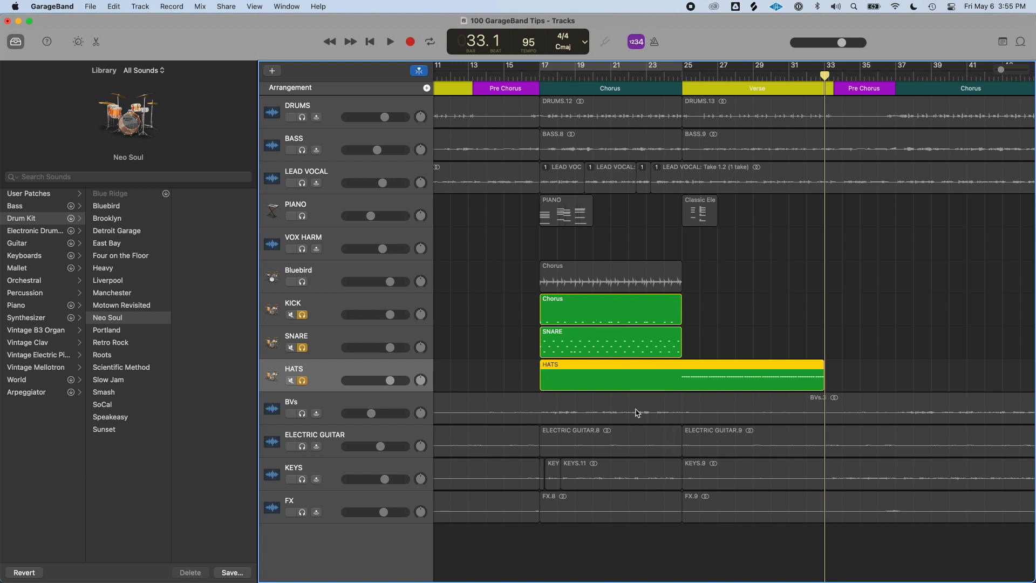
left_click_drag(543, 386, 568, 383)
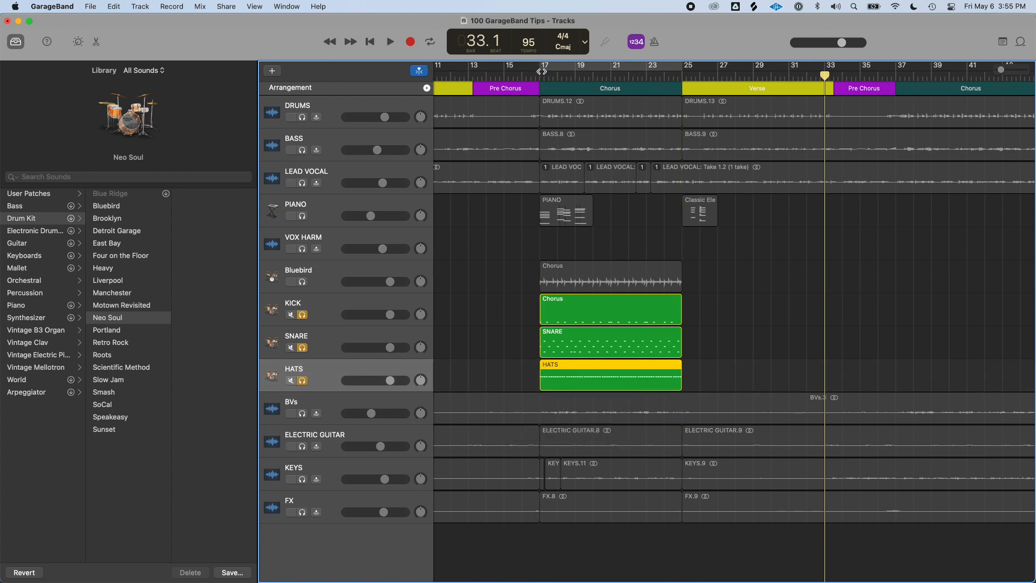
Turn the chorus cycle back on, solo only the HATS track and play back the chorus
left_click(542, 72)
left_click(324, 301)
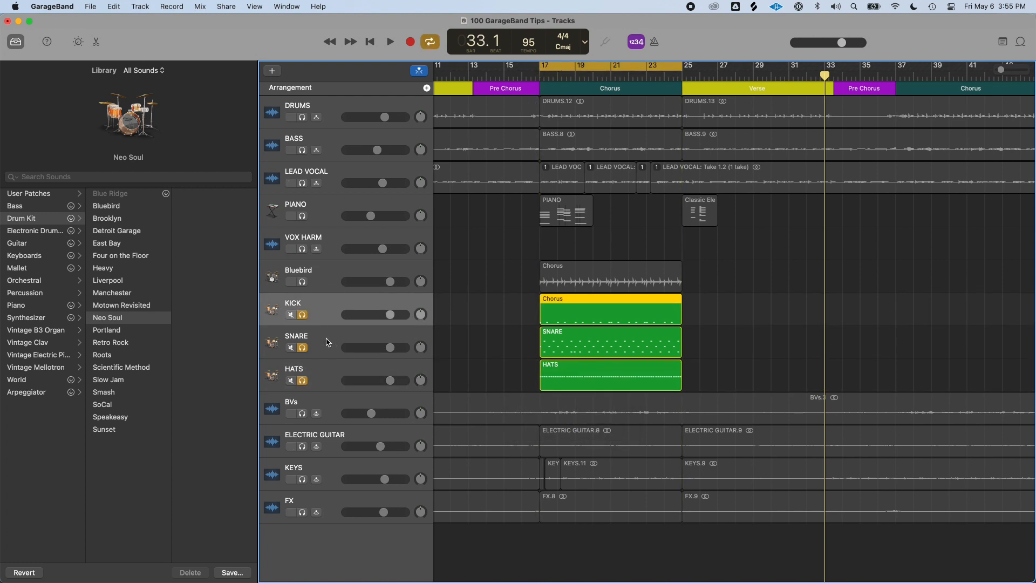
left_click(328, 341)
left_click(320, 374)
left_click(302, 347)
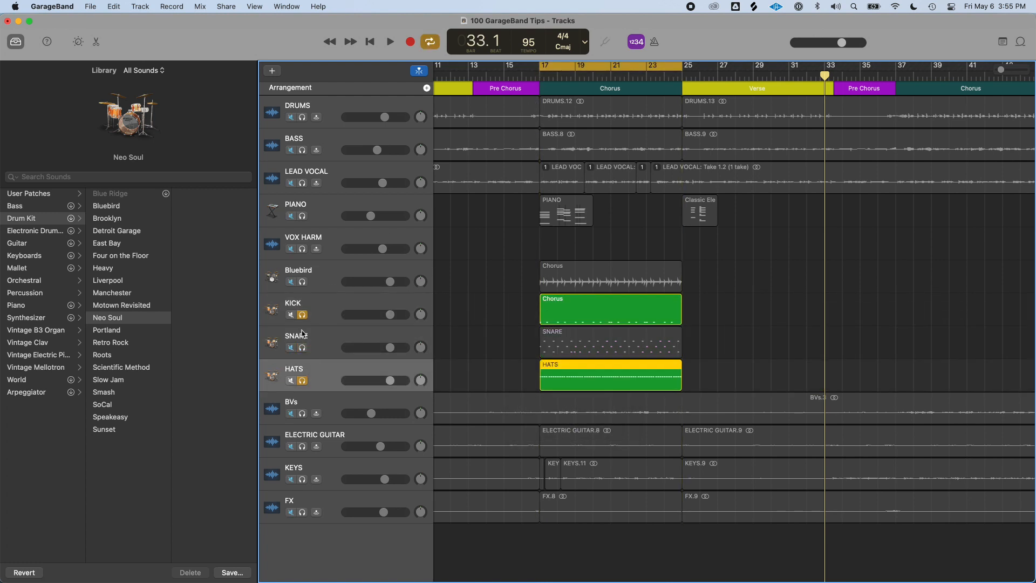
left_click(302, 314)
key("c")
key("c")
key("space")
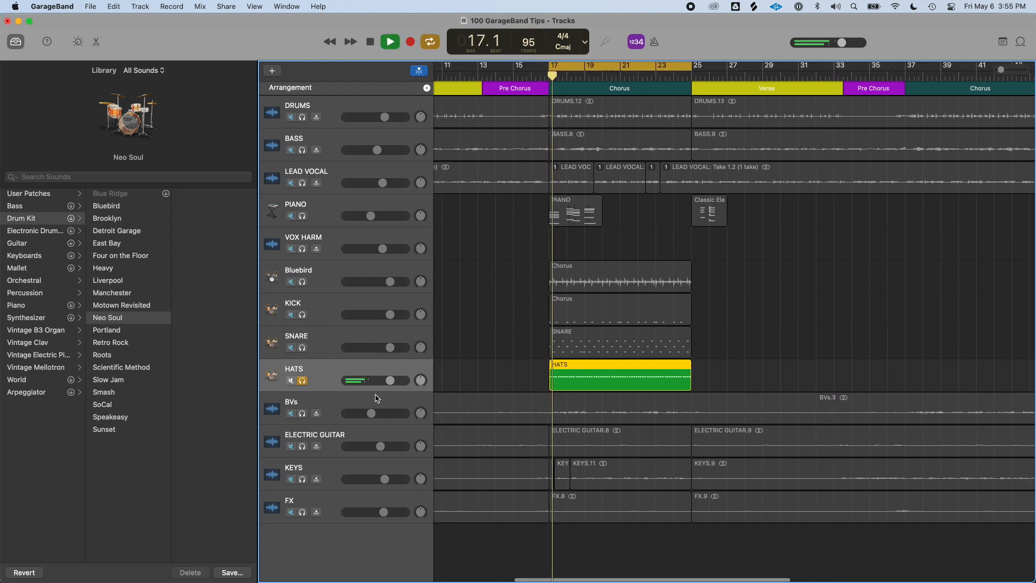
Lower the HATS track volume to about -0.4 dB and solo the SNARE track alongside it
left_click_drag(390, 381, 384, 348)
left_click(303, 348)
left_click_drag(407, 382, 397, 382)
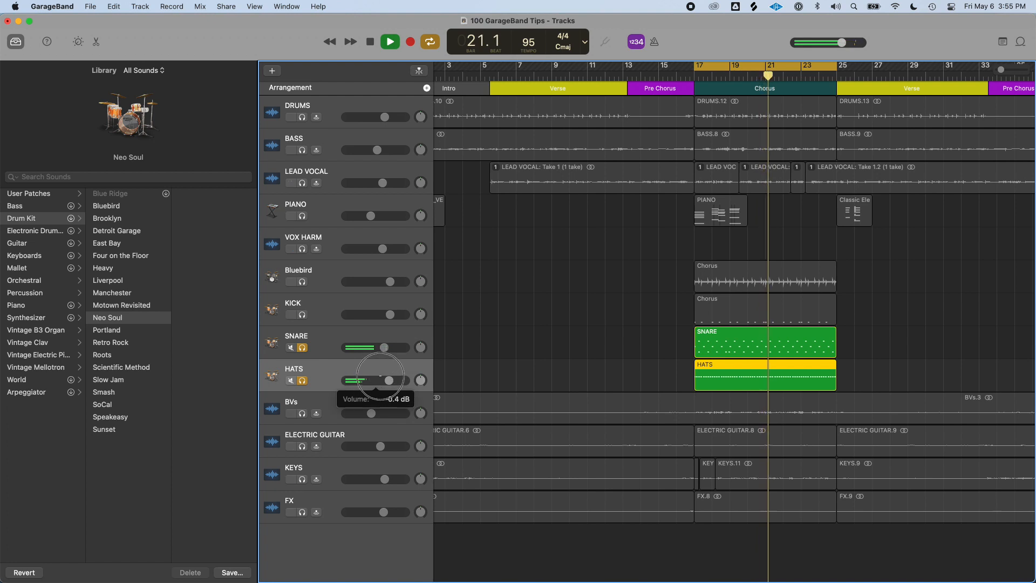
Solo the KICK track as well, nudge its volume slightly and stop playback
left_click(304, 315)
mouse_move(402, 314)
left_mouse_down()
mouse_move(383, 315)
mouse_move(421, 316)
mouse_move(404, 312)
left_mouse_up()
key("space")
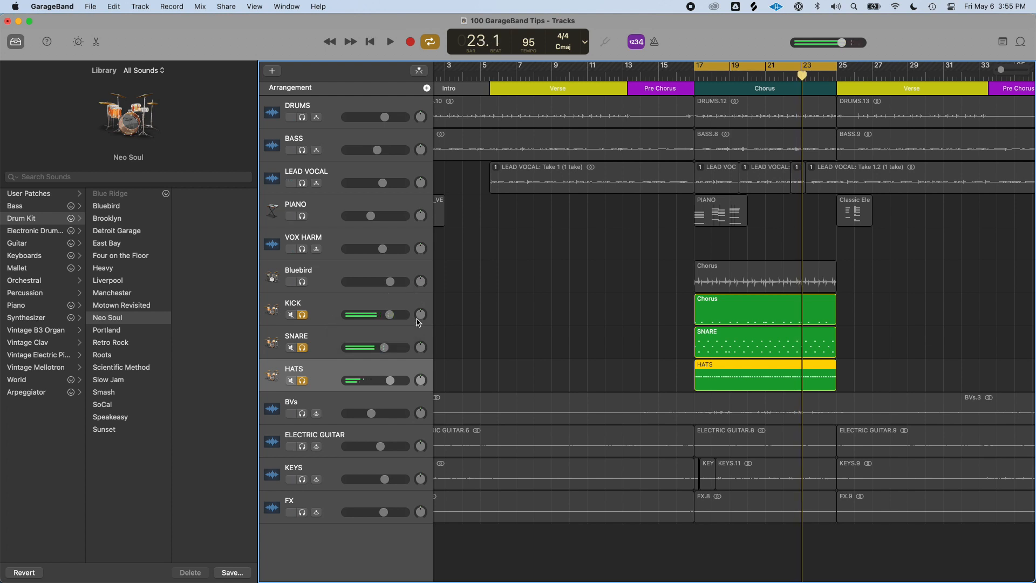
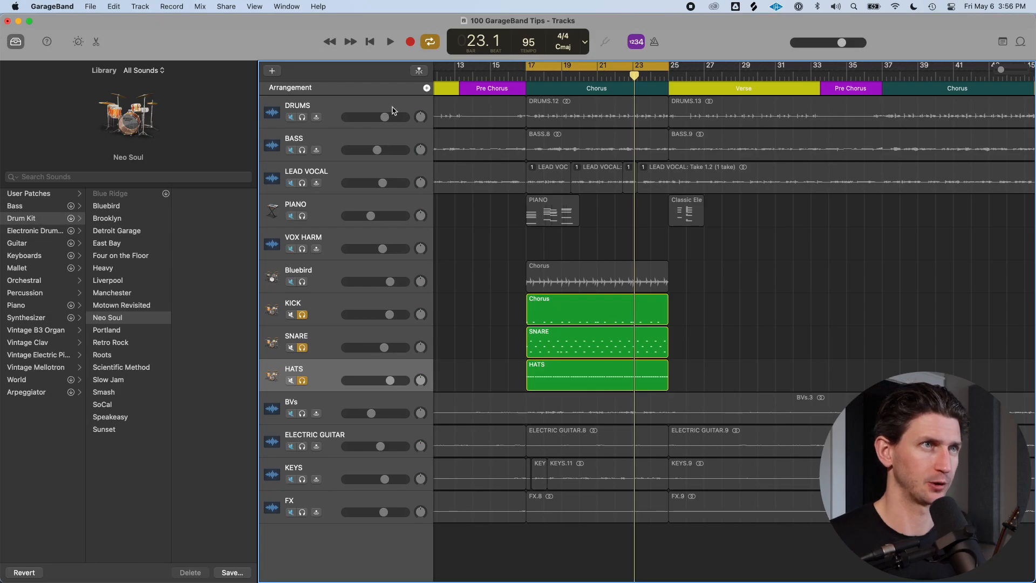
Turn off the cycle, then solo and select the PIANO track
key("c")
left_click(378, 192)
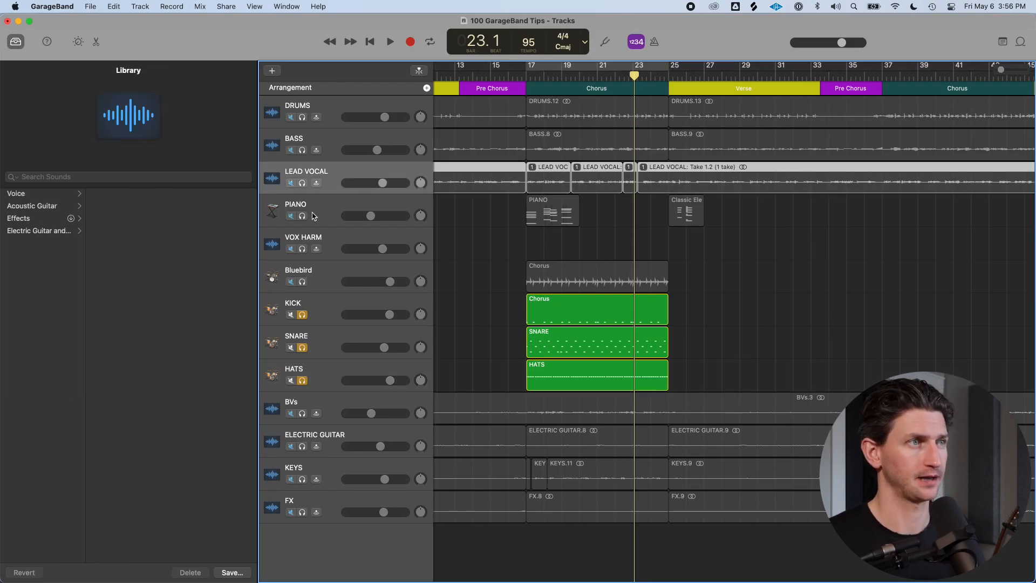
left_click(304, 216)
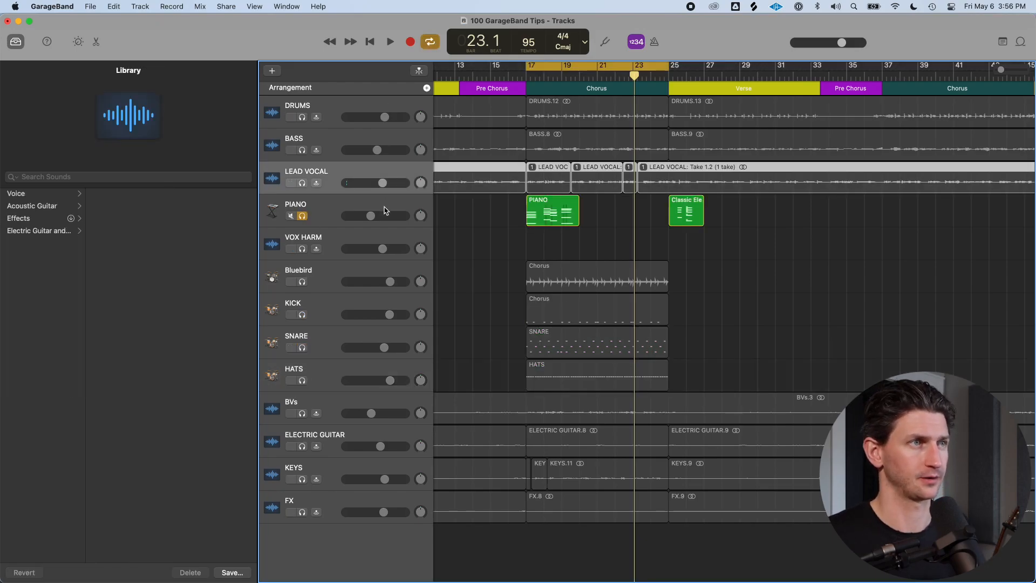
left_click(384, 209)
scroll(378, 208, "right", 3)
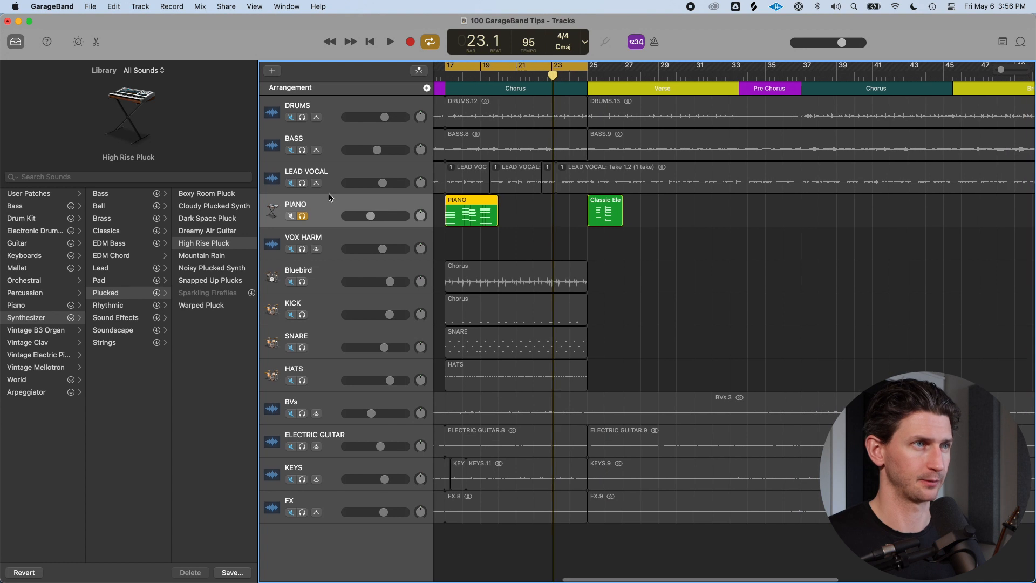
Play back the soloed PIANO part at the chorus and stop it
key("space")
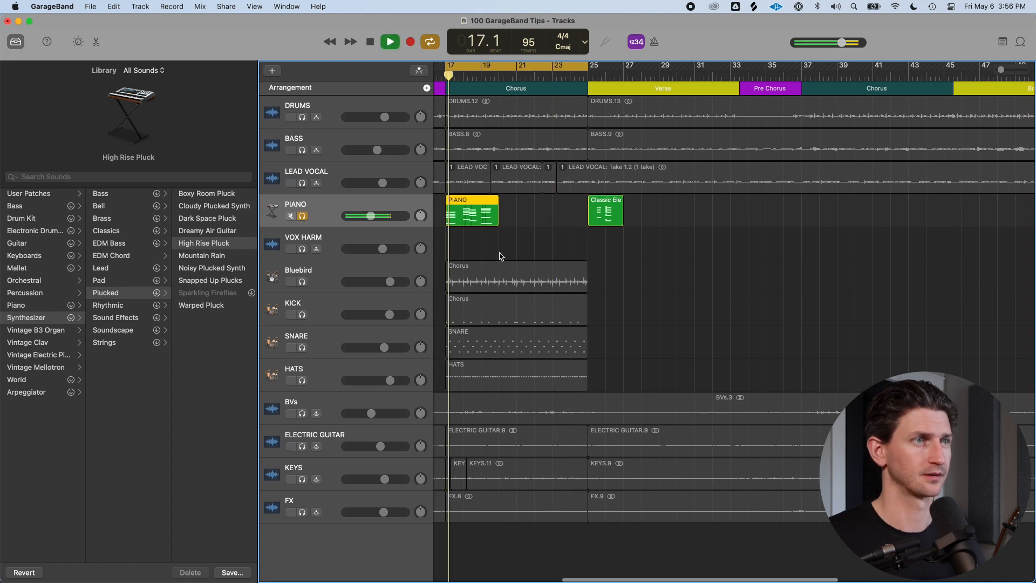
key("super+Right")
key("space")
scroll(499, 256, "left", 3)
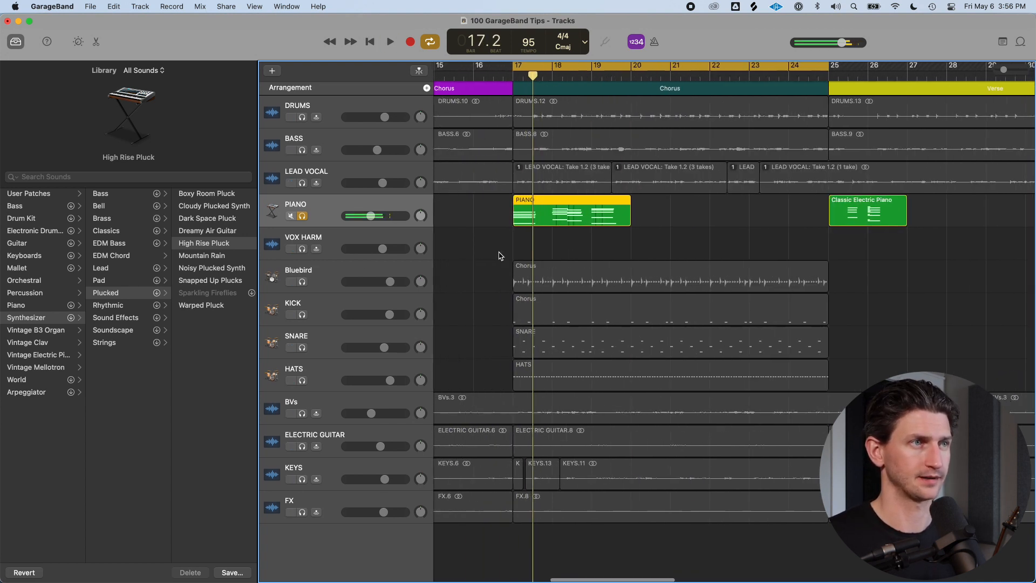
Step back and forth through the neighbouring Plucked synth patches around High Rise Pluck for the PIANO track
left_click(215, 244)
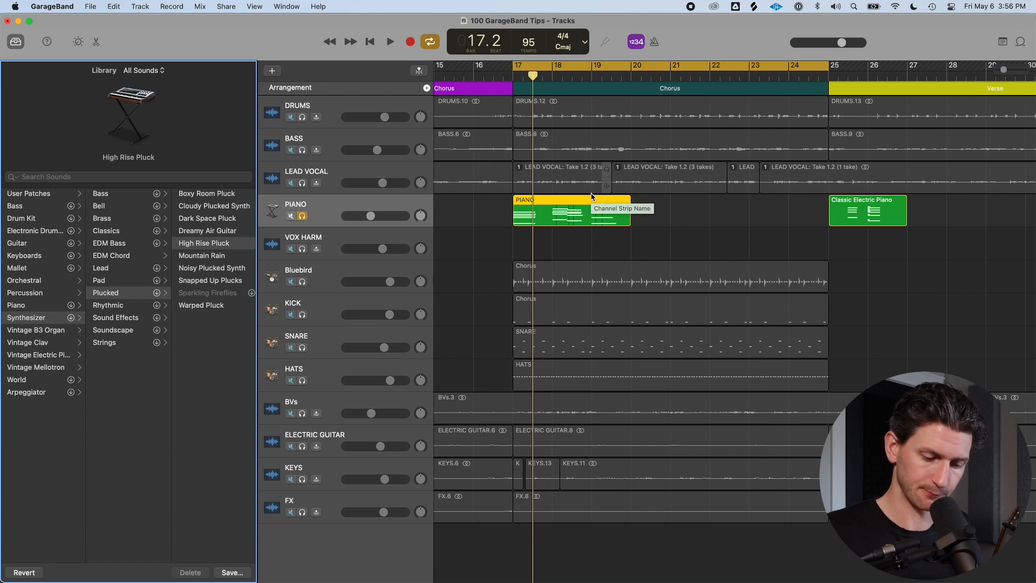
key("braceleft")
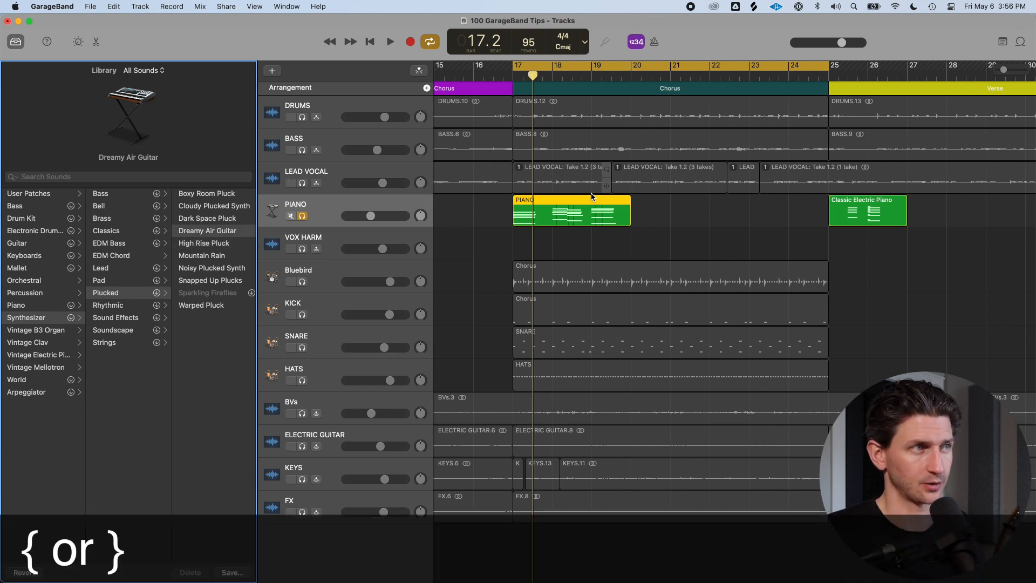
key("braceleft")
key("braceleft")
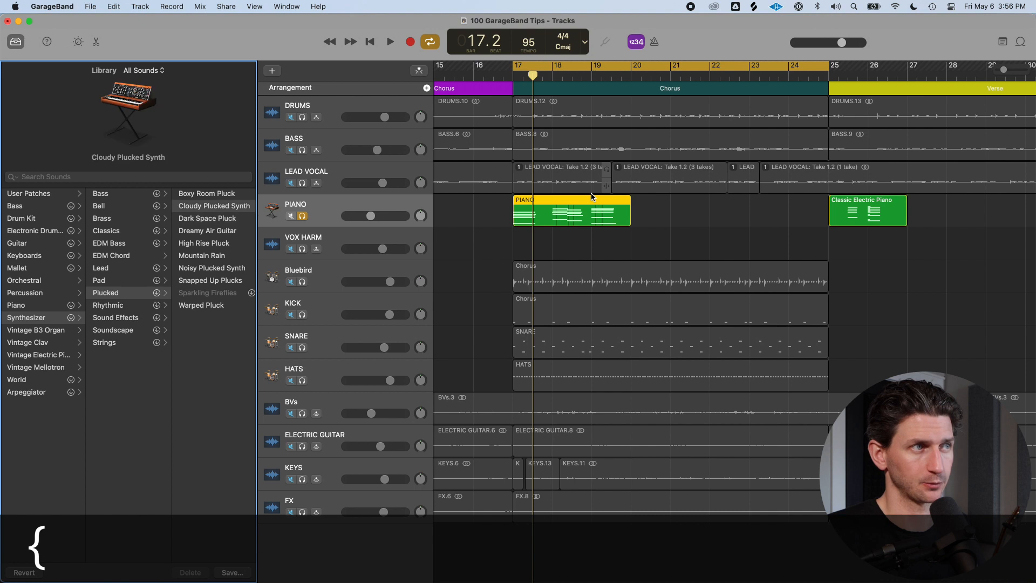
key("braceleft")
key("braceright")
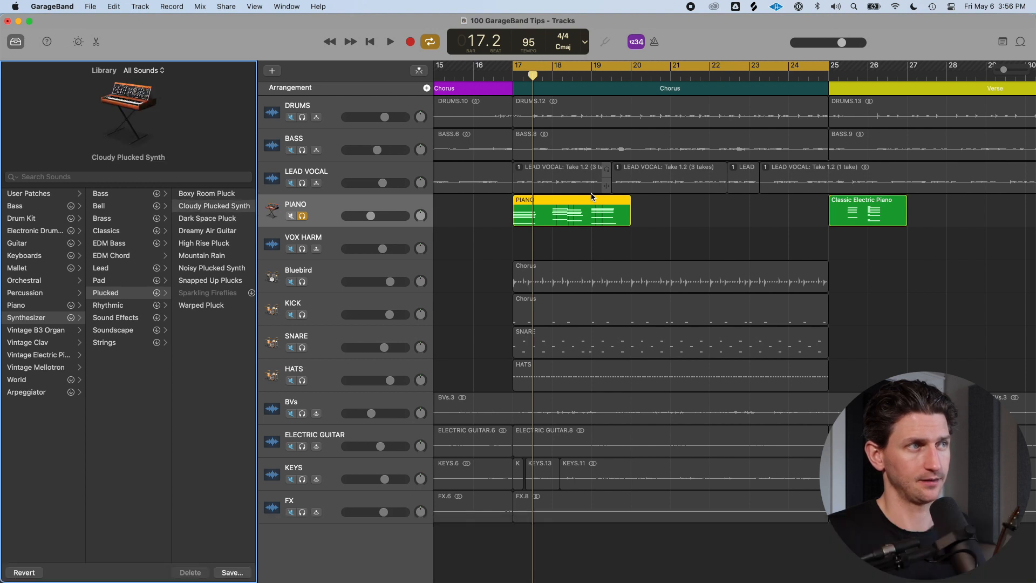
key("braceright")
key("braceright")
key("braceright")
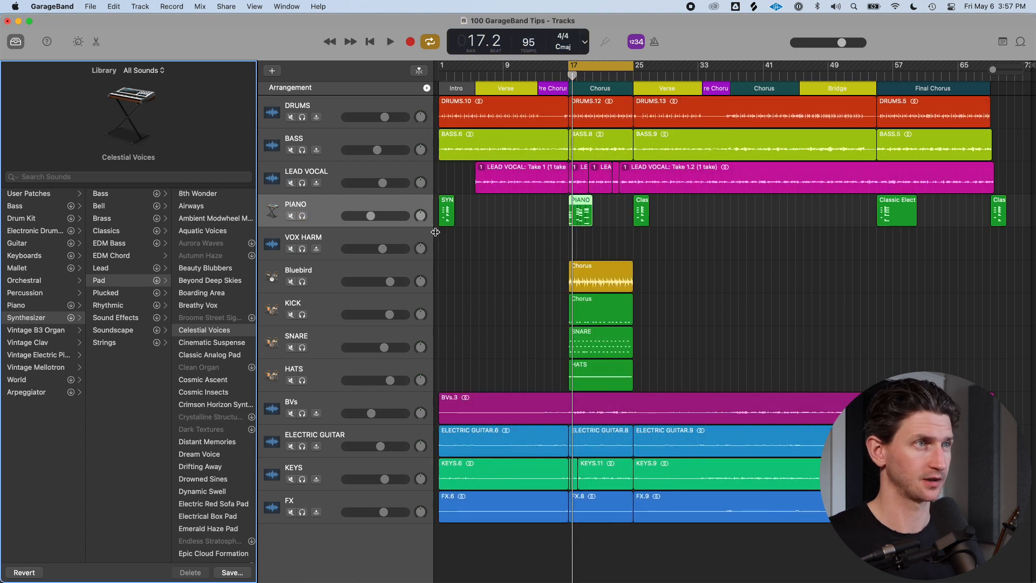
Close the Library, open the Loop Browser and switch it to the Descriptors filters
key("y")
key("c")
key("super+Right")
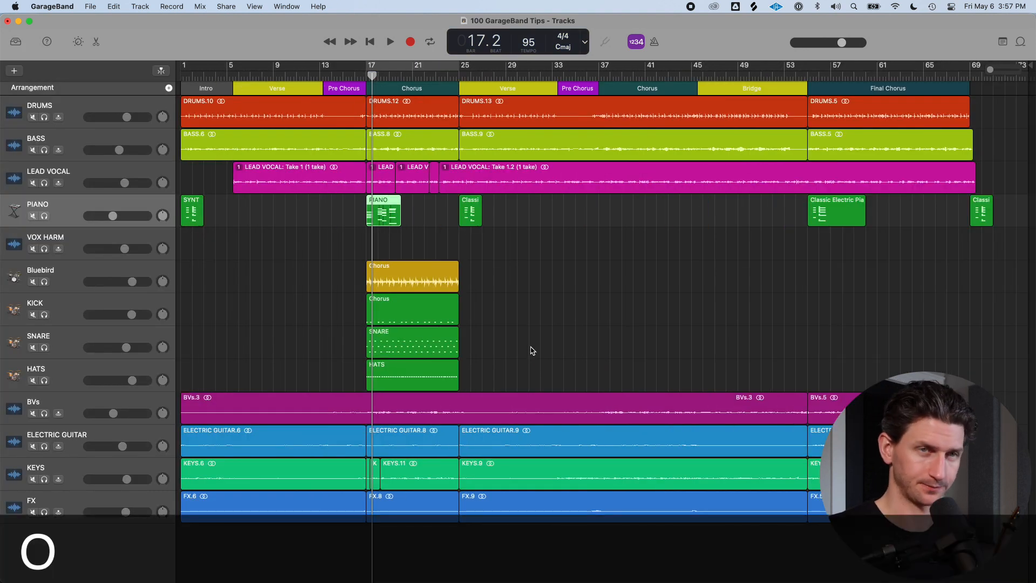
key("o")
left_click(869, 100)
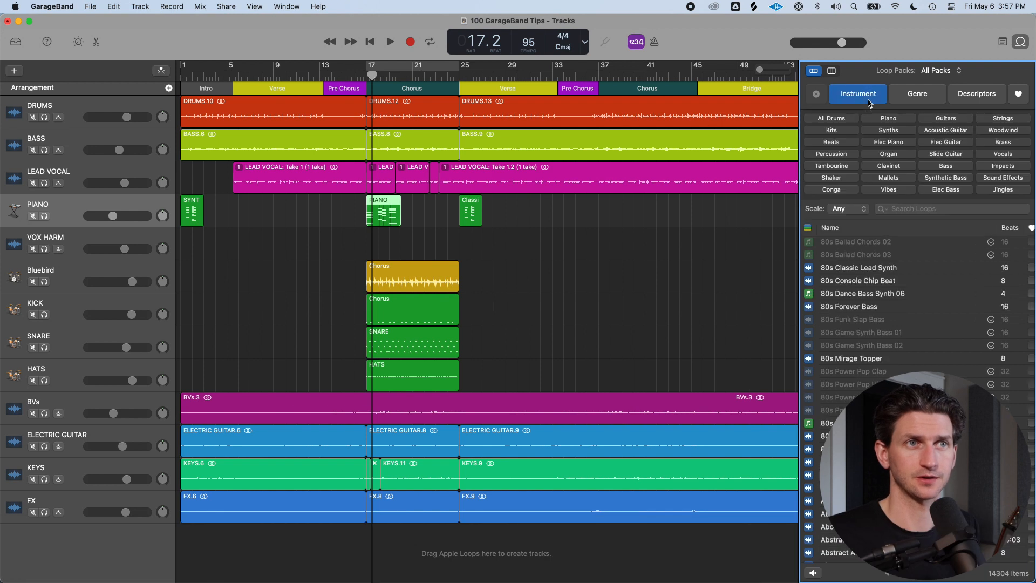
left_click(918, 94)
left_click(993, 102)
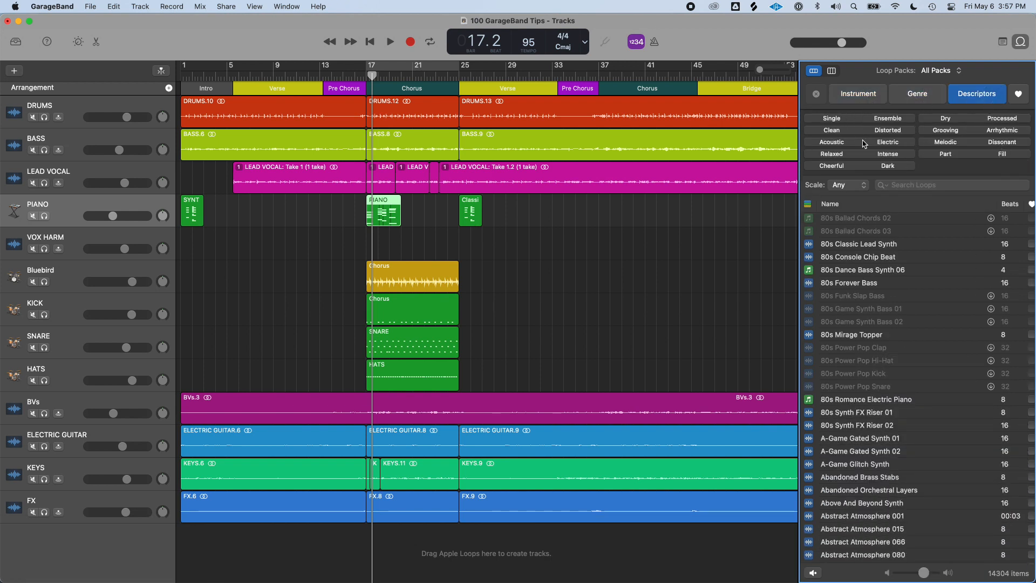
Keep the loop scale filter on Any and add the 16mm Film Electric Piano loop at bar 17 as a new track
left_click(846, 185)
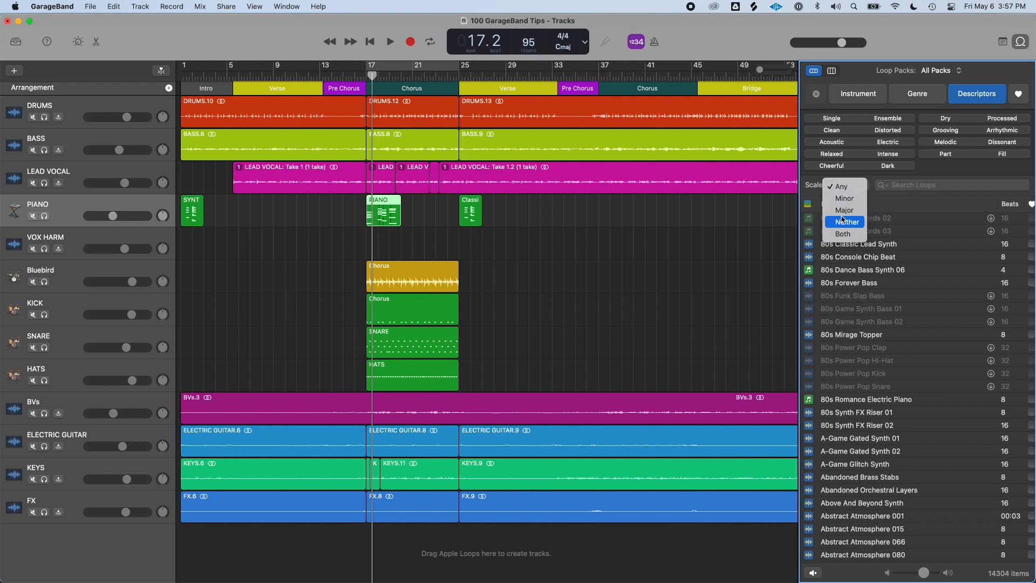
left_click(840, 186)
left_click(920, 186)
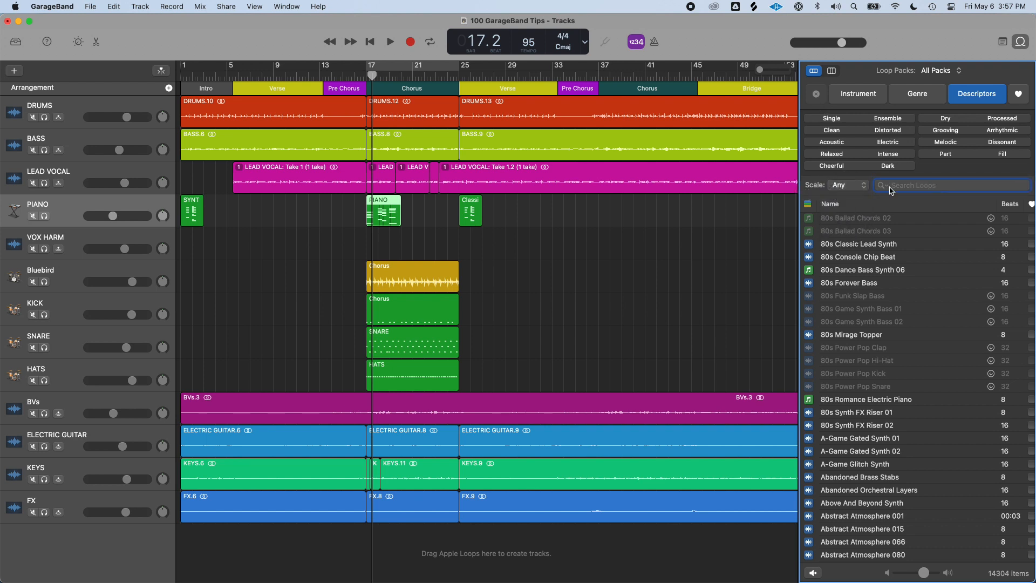
scroll(901, 270, "up", 10)
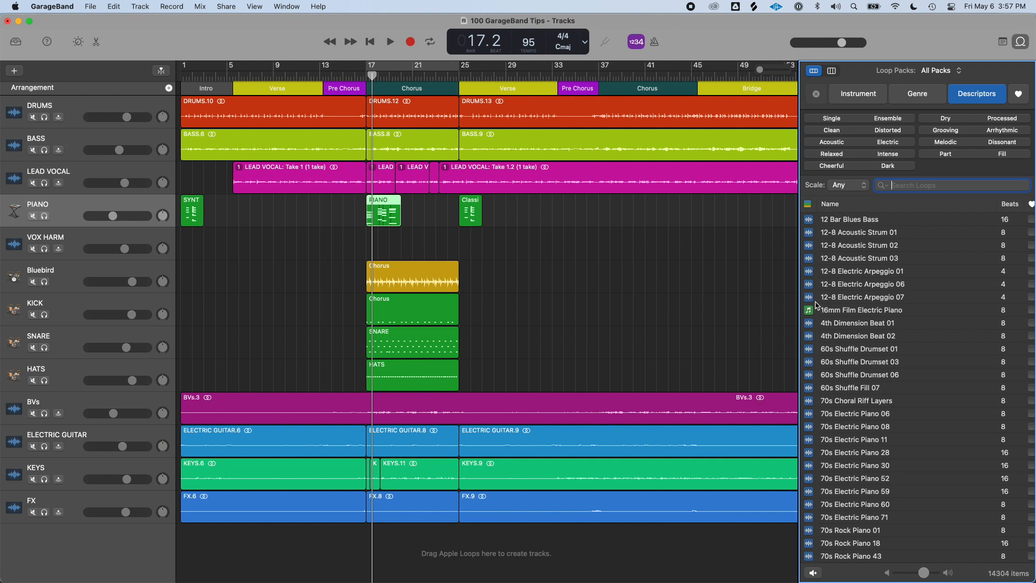
scroll(834, 317, "down", 3)
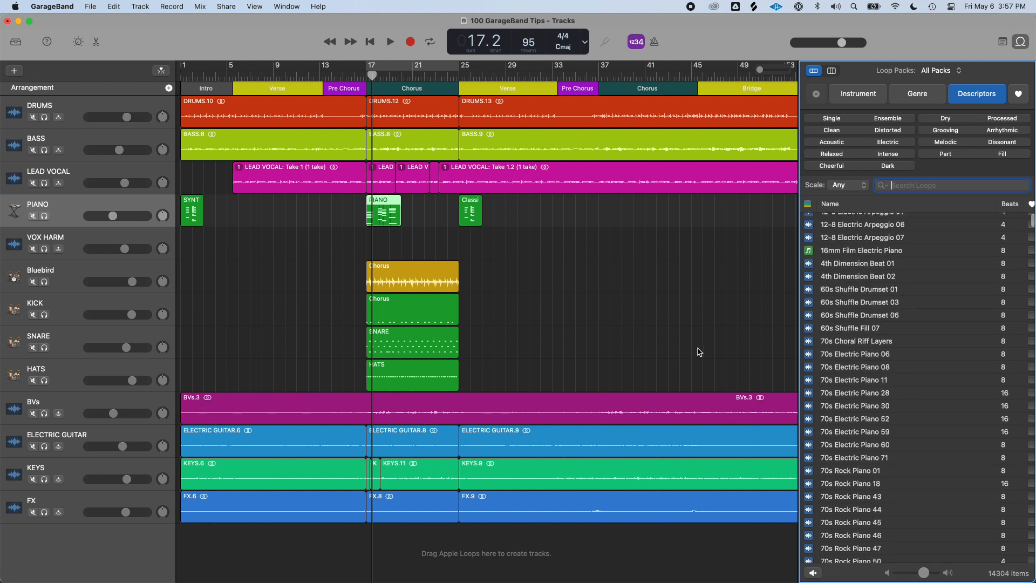
scroll(862, 281, "up", 3)
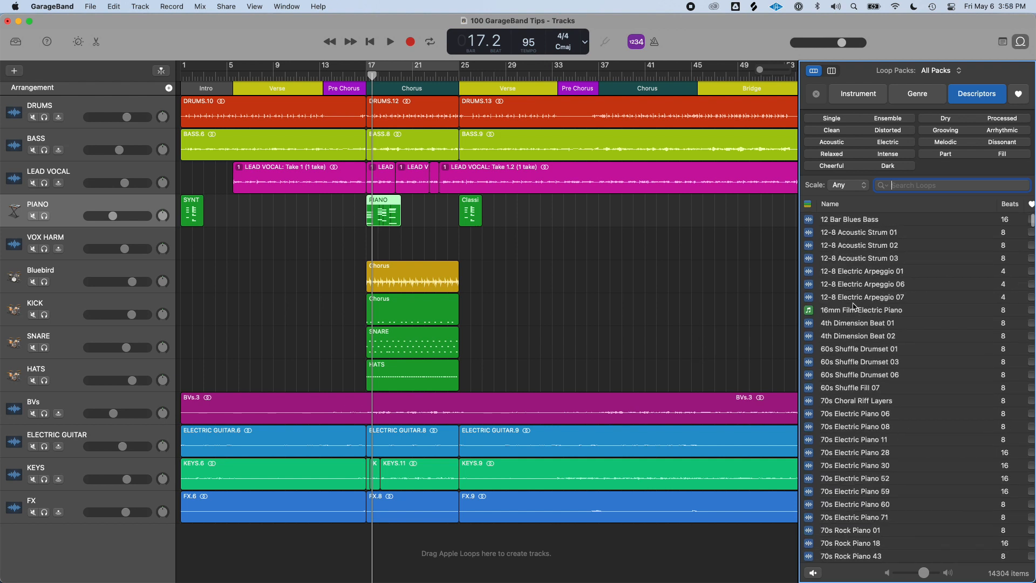
left_click_drag(857, 315, 375, 525)
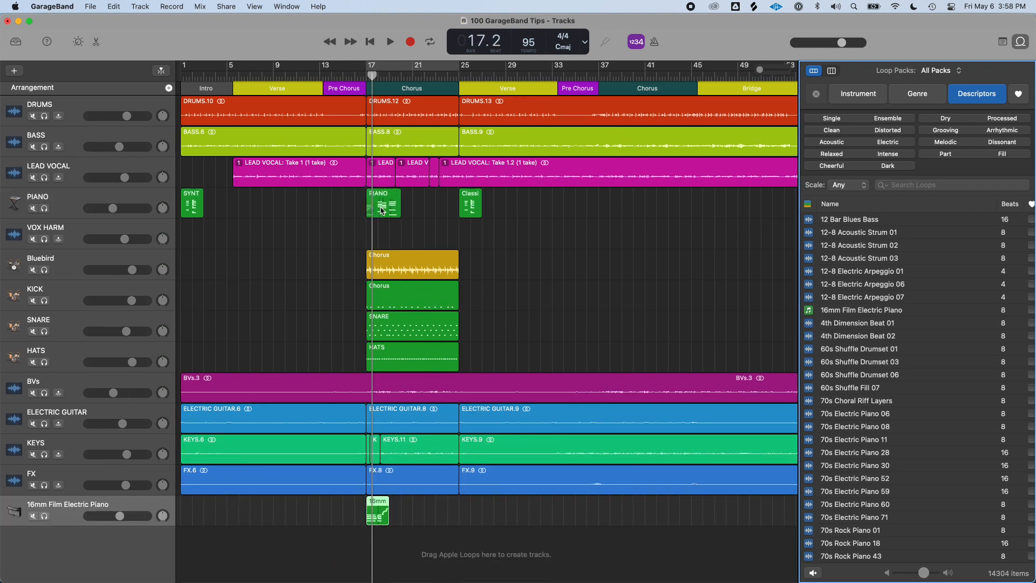
Solo the 16mm Film Electric Piano track and turn the chorus cycle back on
left_click(45, 515)
key("super+Right")
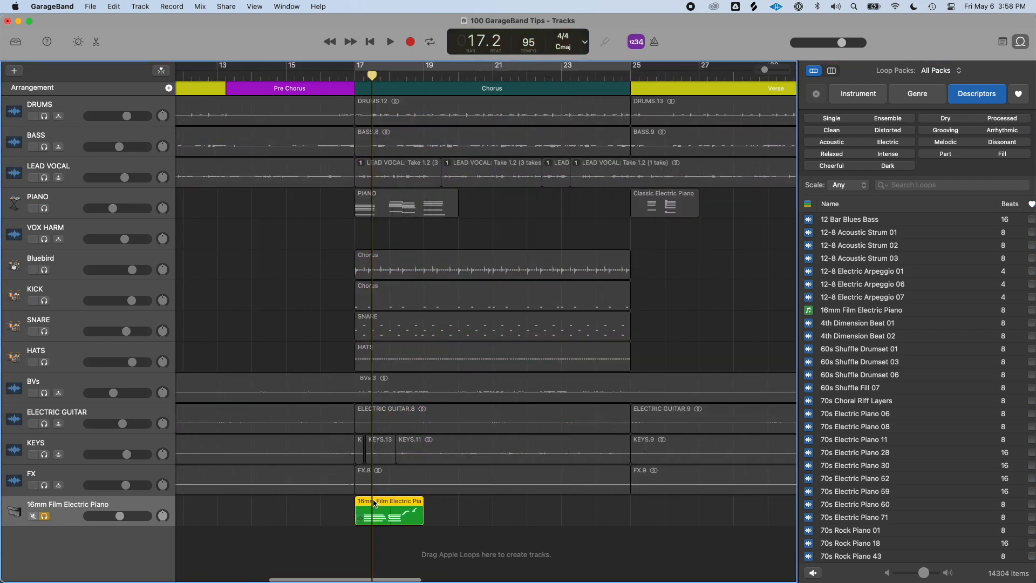
key("c")
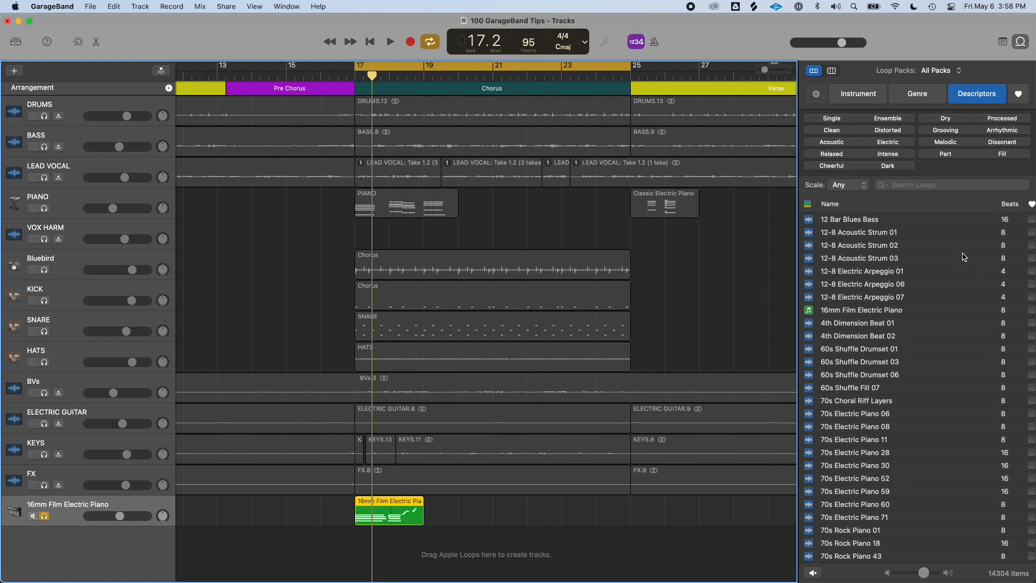
scroll(859, 305, "down", 10)
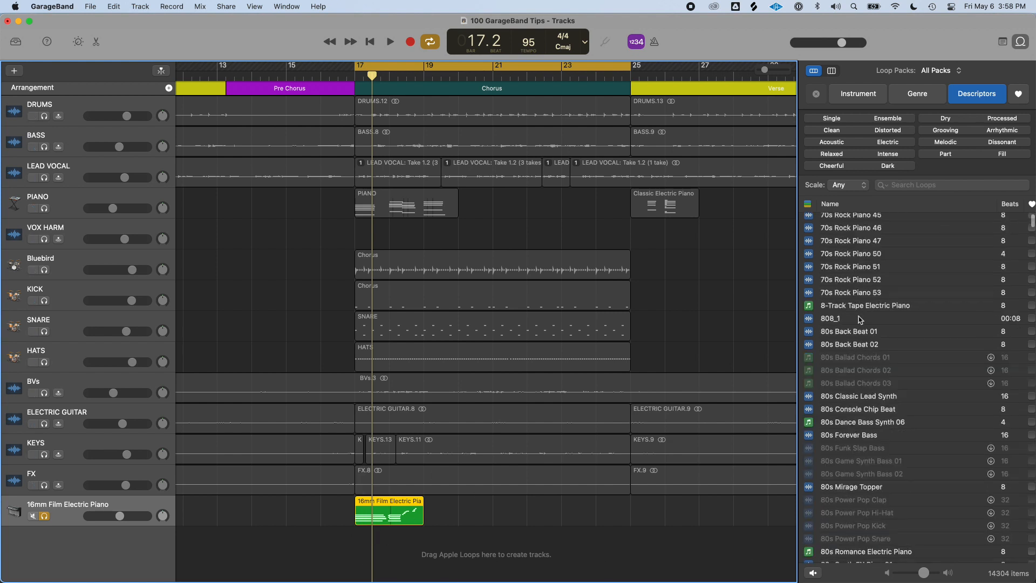
Add the 8-Track Tape Electric Piano and 80s Dance Bass Synth 06 loops at bar 17 as new tracks
left_click_drag(863, 306, 362, 545)
scroll(849, 326, "down", 3)
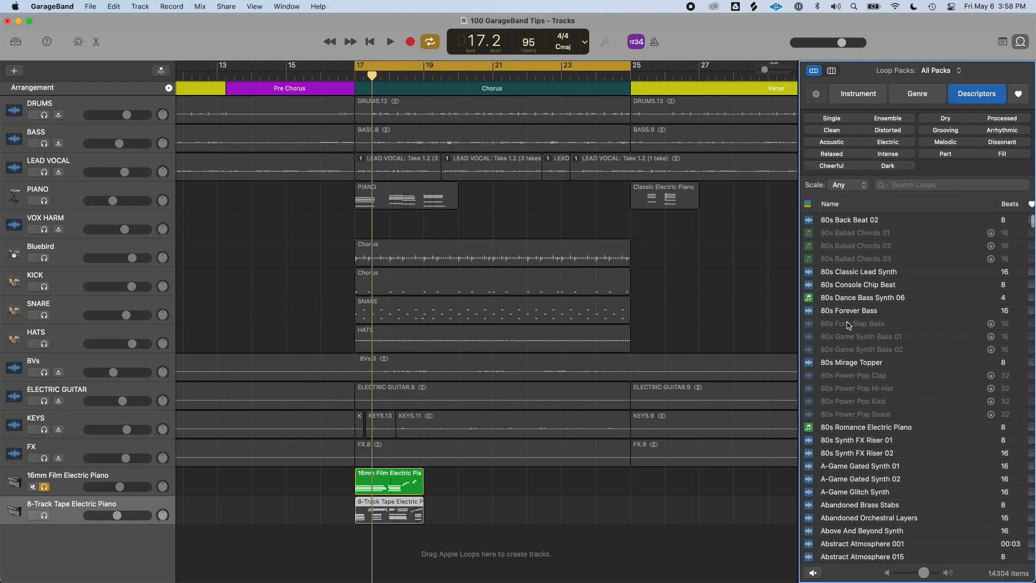
left_click_drag(856, 301, 289, 541)
Solo the 8-Track Tape Electric Piano track instead and play back its loop
left_click(45, 492)
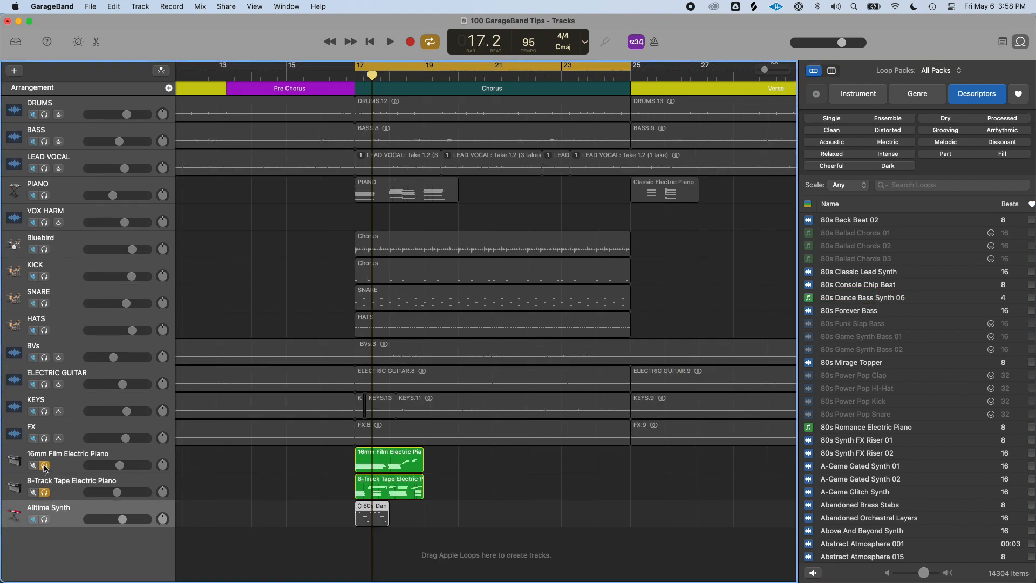
left_click(78, 478)
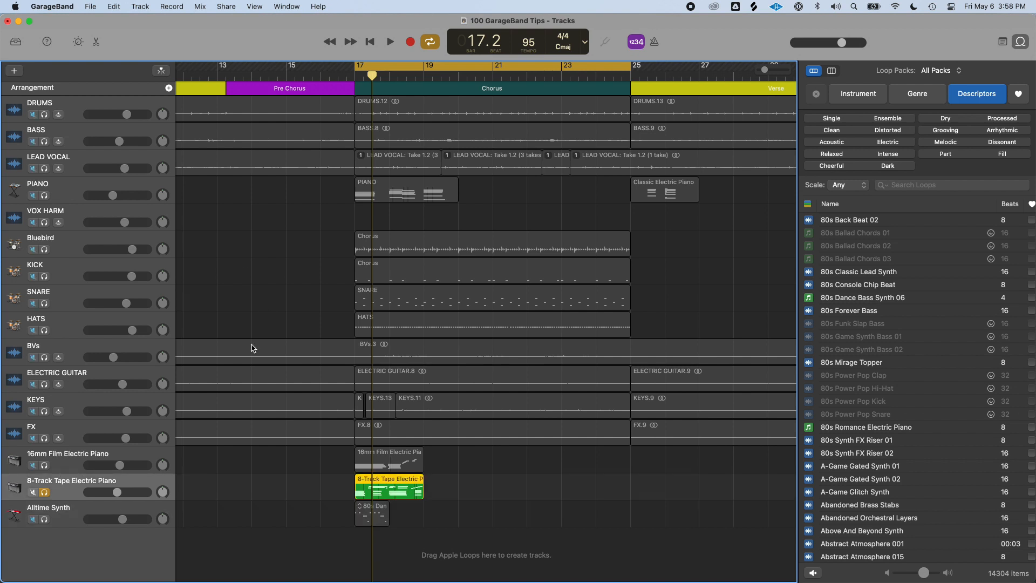
key("space")
key("super+Right")
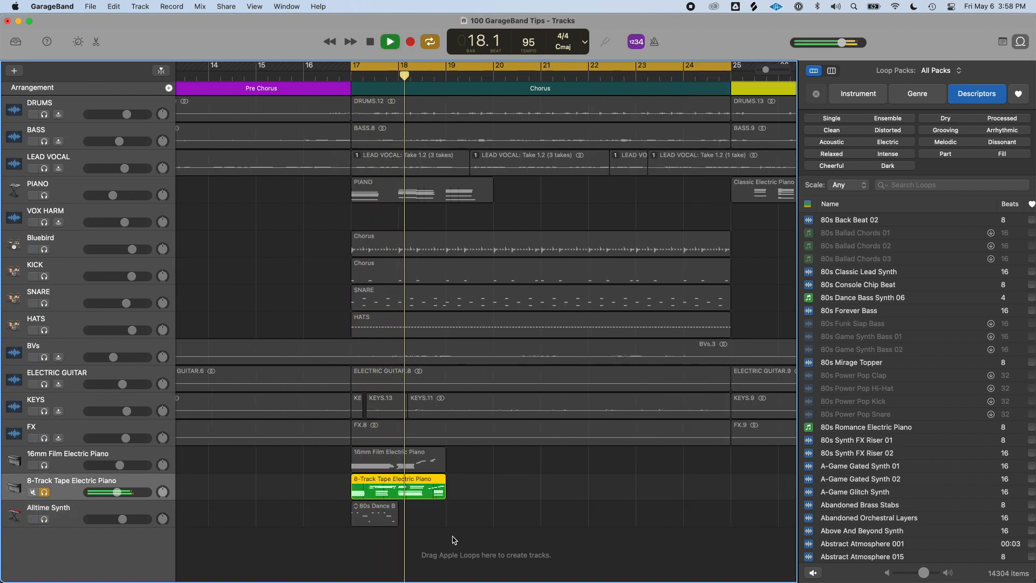
key("space")
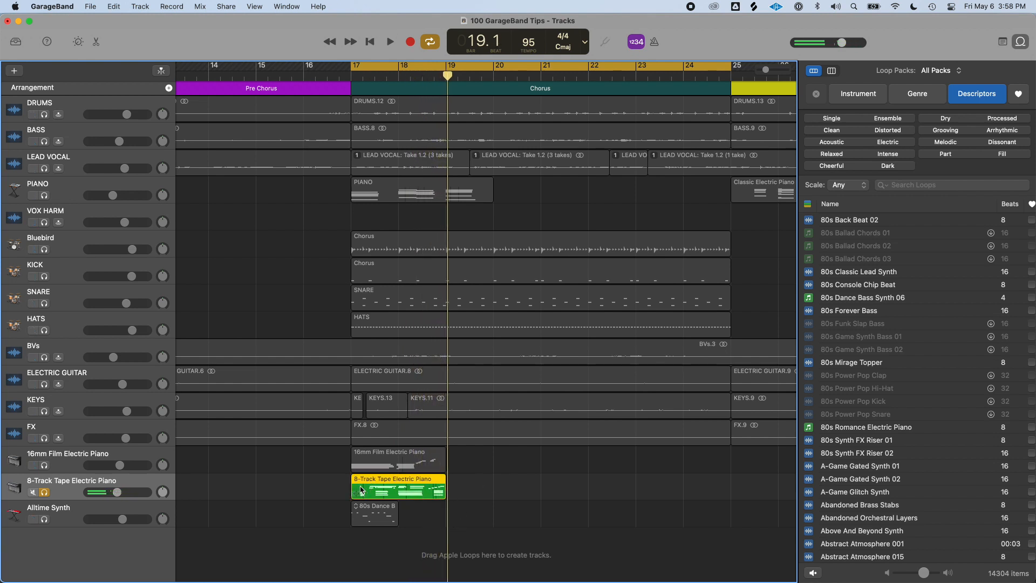
Open the 8-Track Tape Electric Piano region in the Piano Roll and play it back
double_click(399, 492)
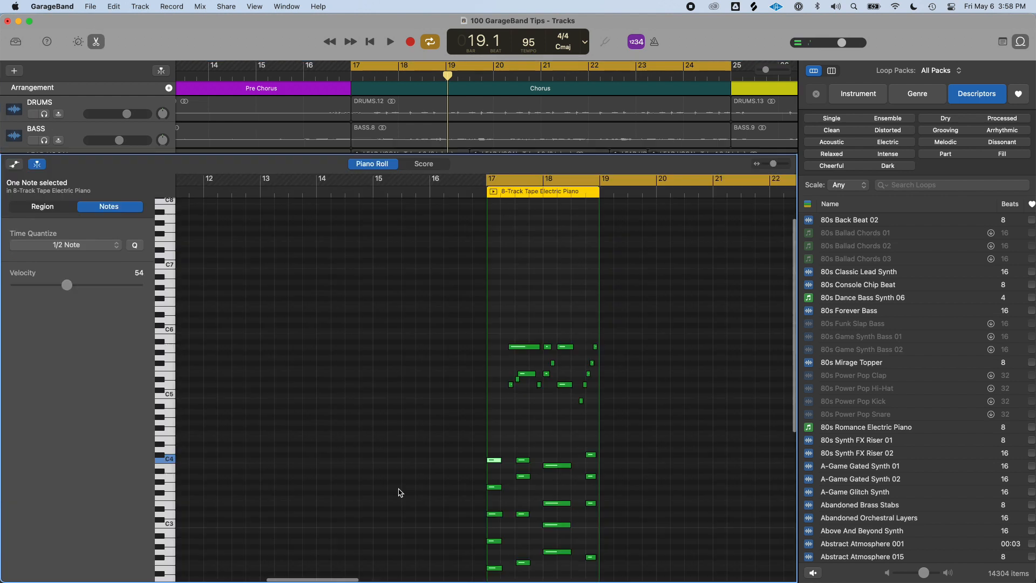
scroll(554, 405, "down", 5)
scroll(614, 416, "right", 4)
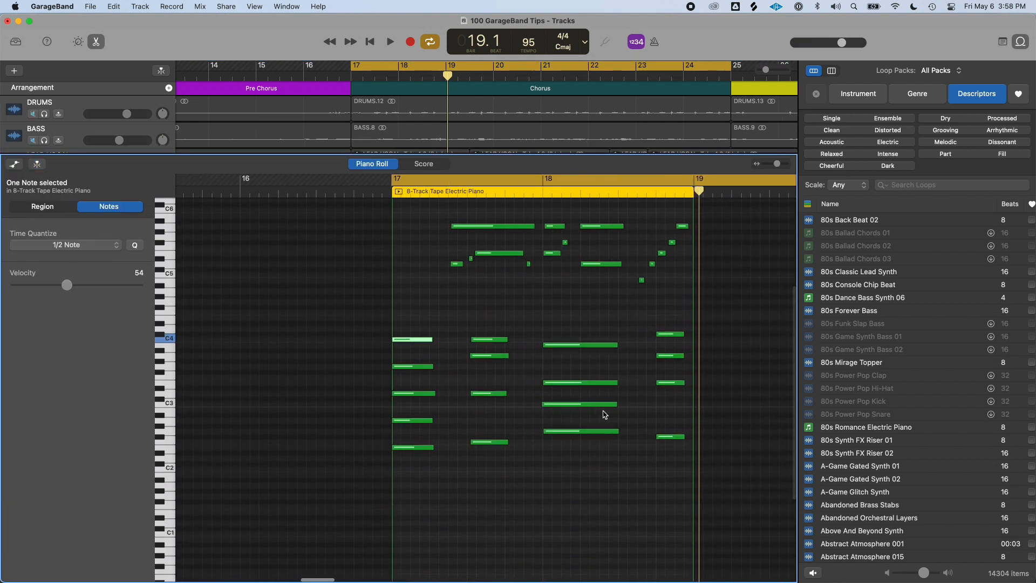
left_click(410, 304)
key("space")
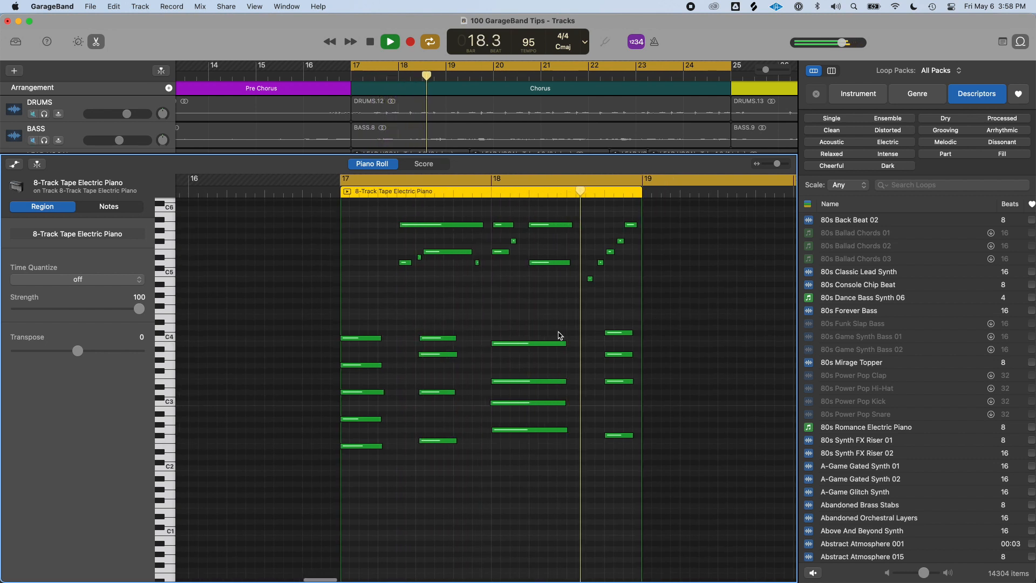
scroll(583, 301, "up", 3)
key("space")
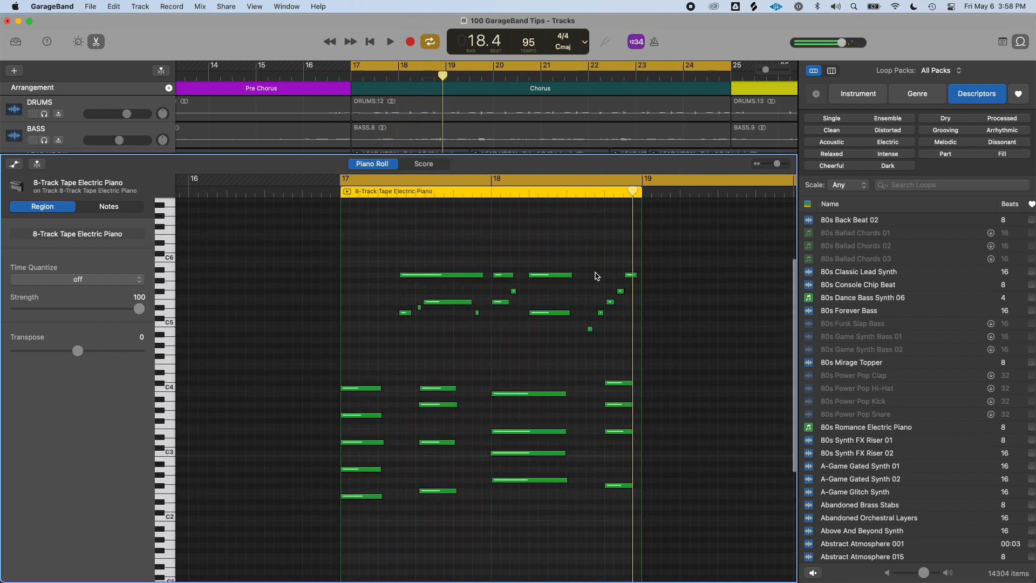
Delete the group of high notes near the end of the 8-Track Tape Electric Piano region and play it
left_click_drag(582, 257, 646, 351)
key("Delete")
key("space")
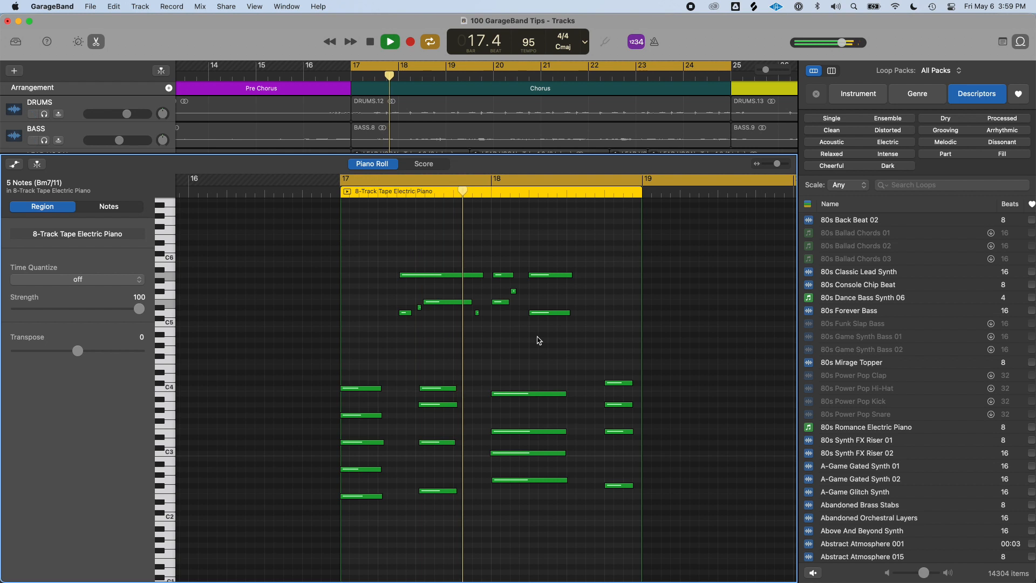
Delete four short high notes one by one in the first half of the region and play it
key("space")
left_click(404, 309)
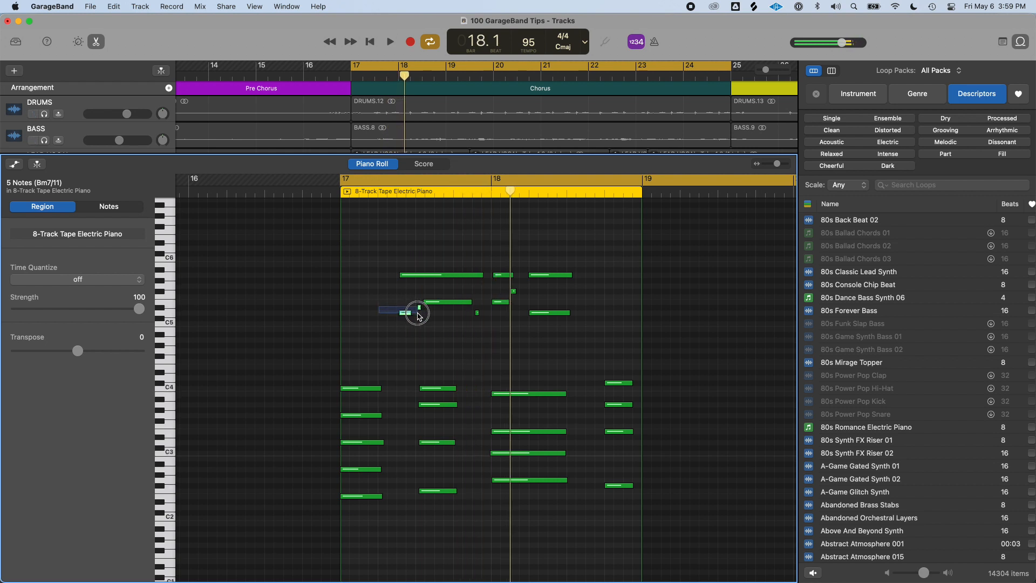
key("Delete")
left_click(477, 313)
key("Delete")
left_click(420, 307)
key("Delete")
left_click(513, 291)
key("Delete")
key("space")
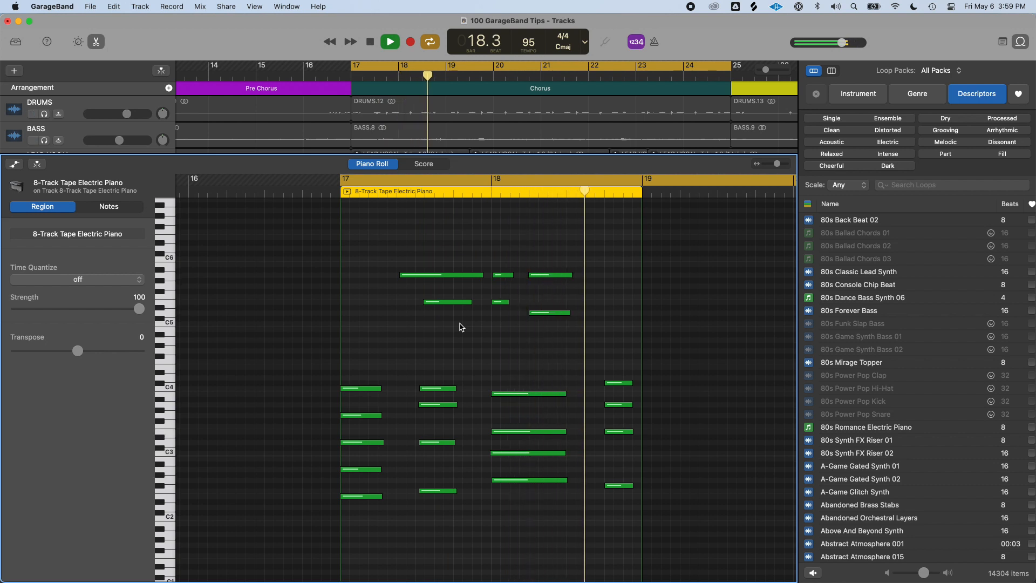
Delete all remaining high notes above C4, play the region back and close the editor
key("space")
left_click_drag(602, 347, 382, 256)
key("Delete")
key("space")
scroll(472, 326, "down", 3)
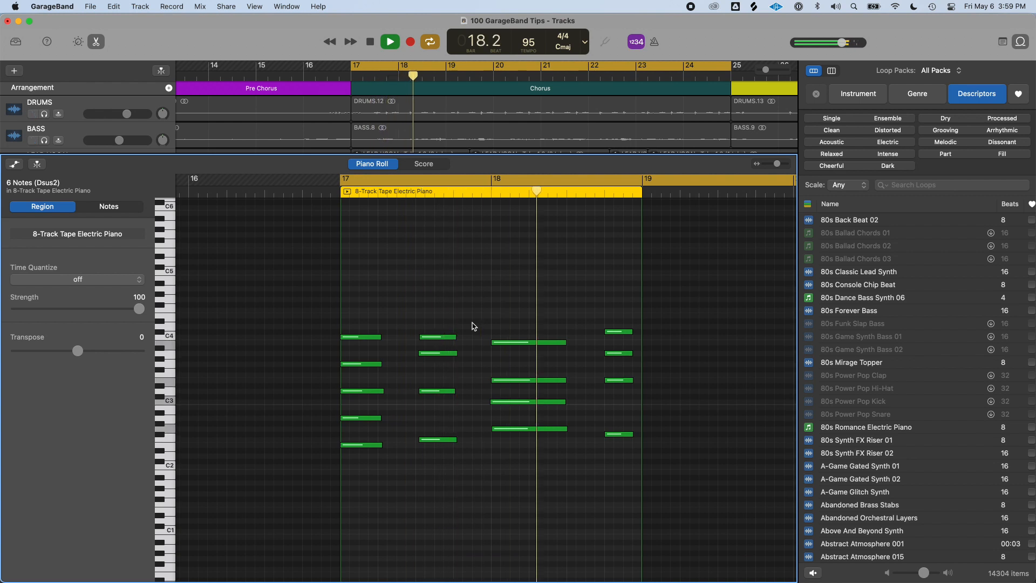
key("space")
key("e")
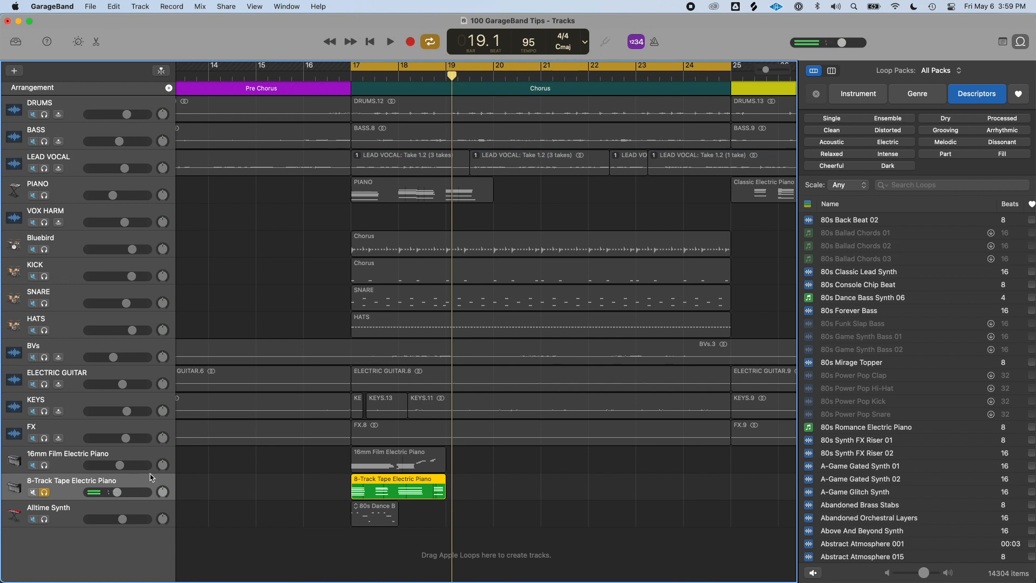
Audition the Muted Clav and Seventies Clav patches from Vintage Clav on the 8-Track Tape Electric Piano track, playing each
key("y")
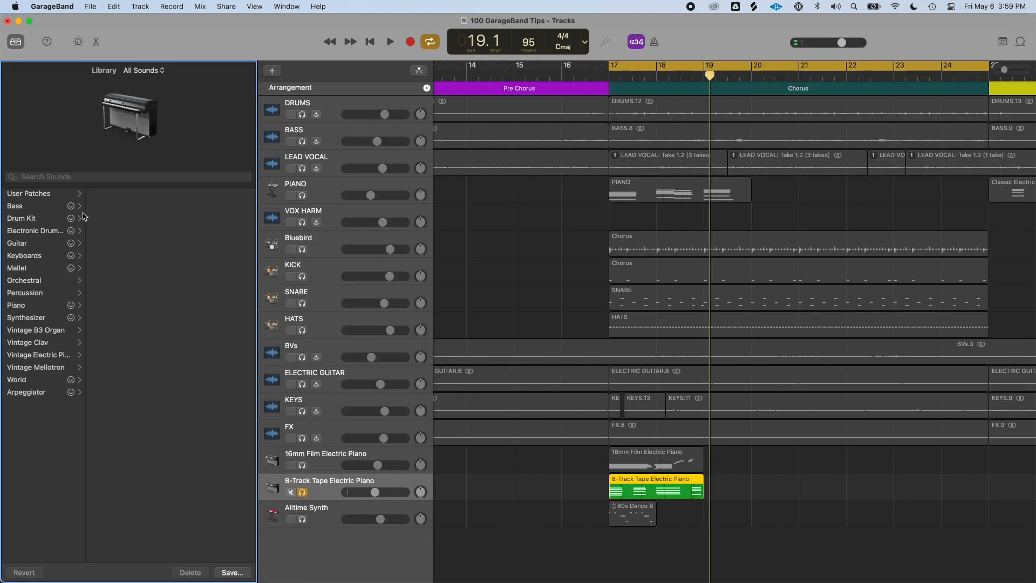
left_click(51, 343)
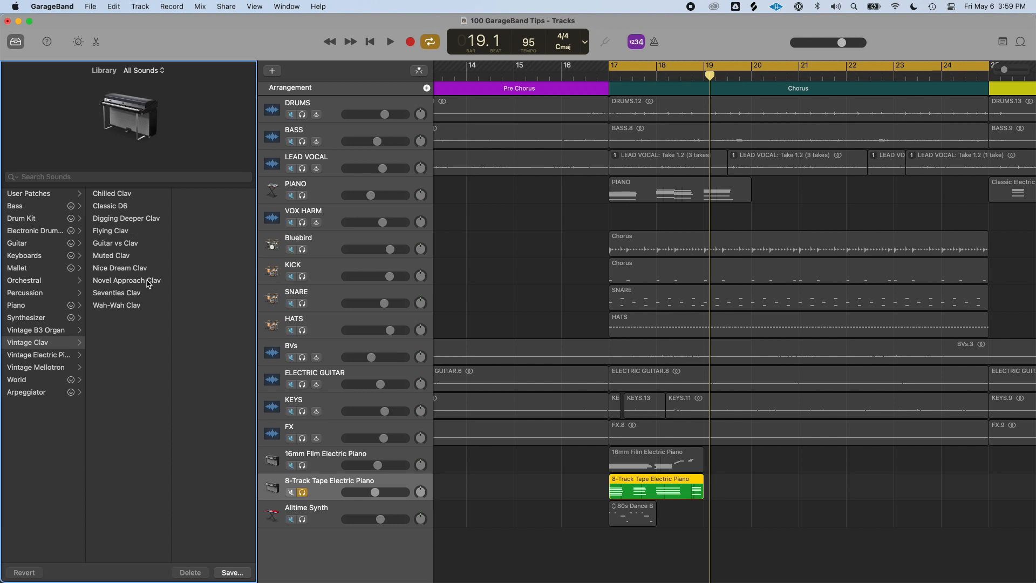
left_click(144, 257)
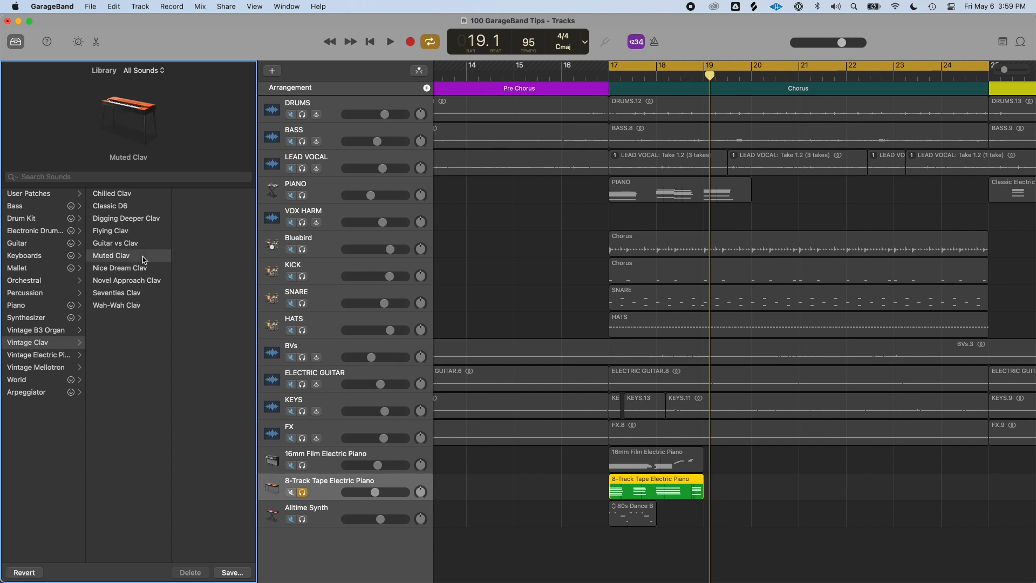
key("space")
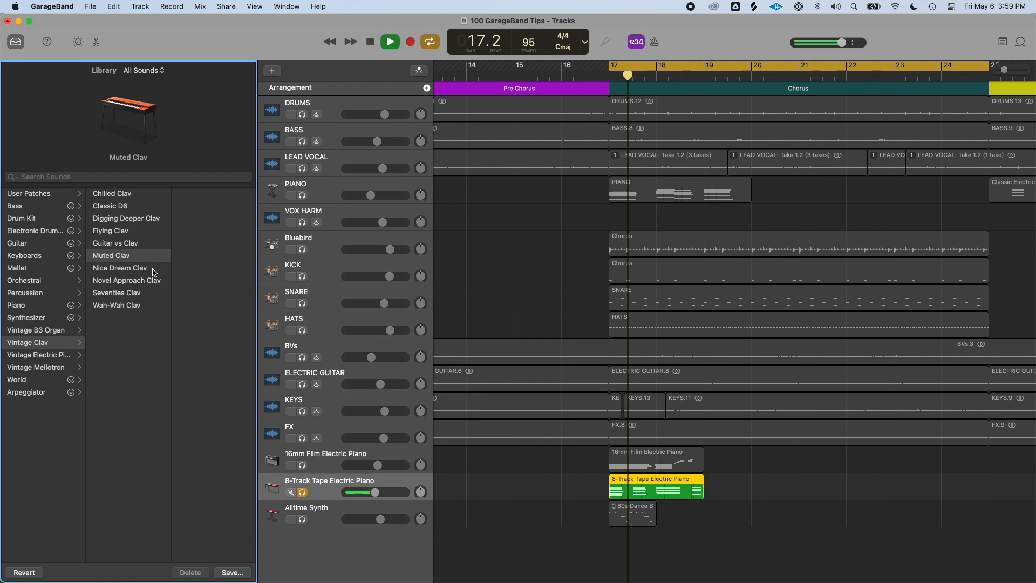
key("space")
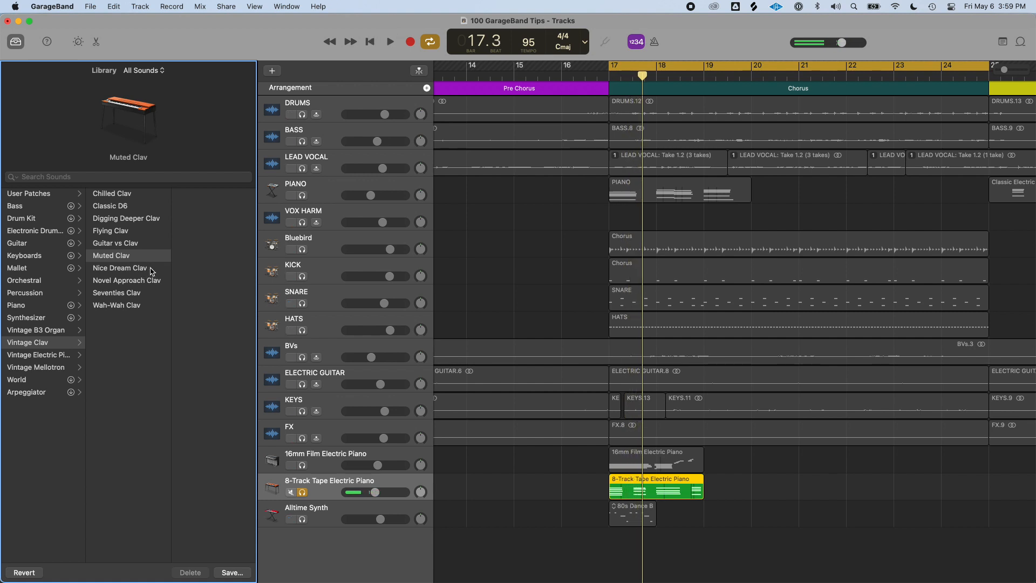
left_click(145, 295)
key("space")
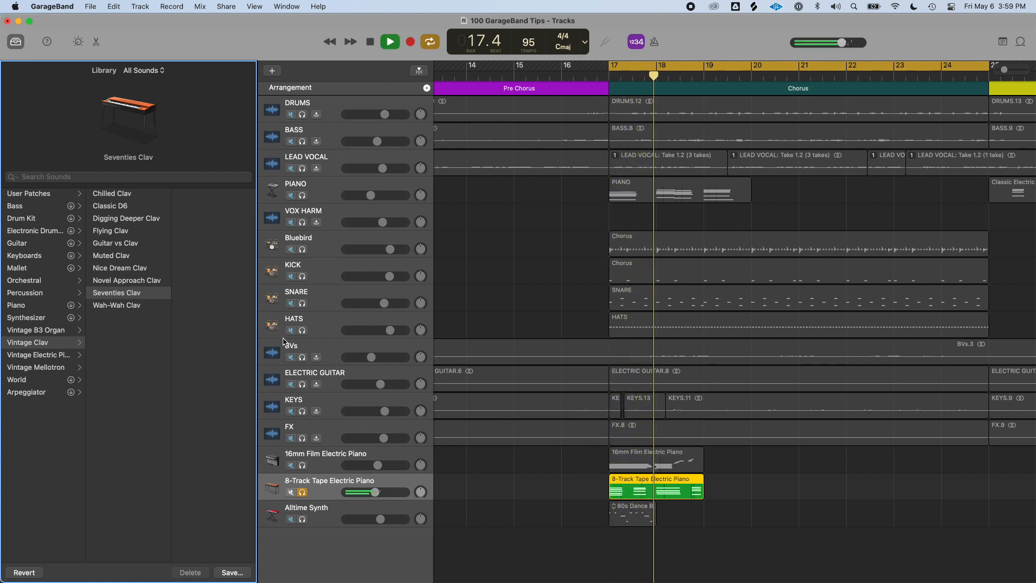
key("space")
Add the Aidan - Chorus drummer loop from the loop browser as a new track starting at bar 17
key("super+Left")
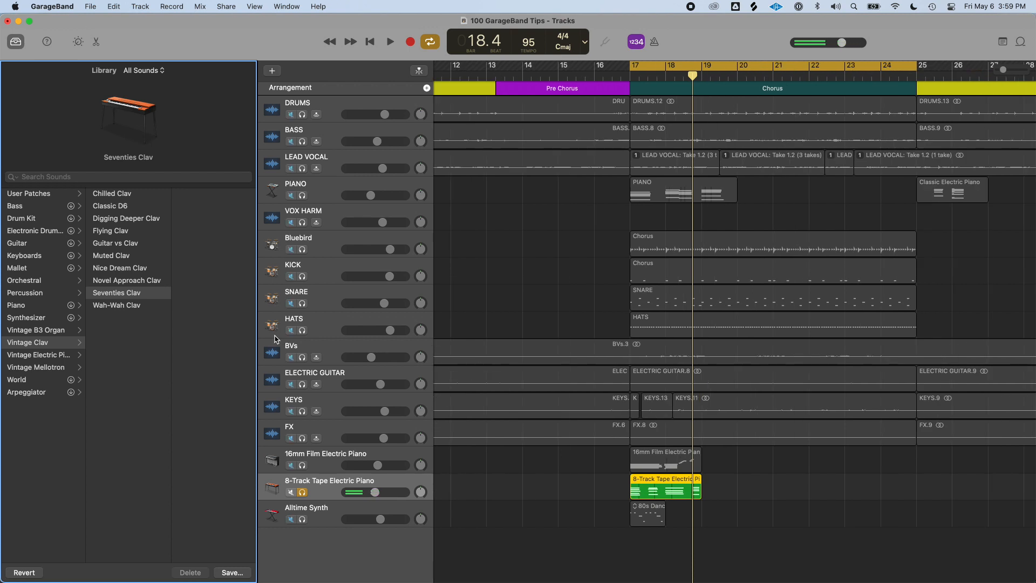
scroll(606, 529, "down", 2)
scroll(633, 508, "right", 5)
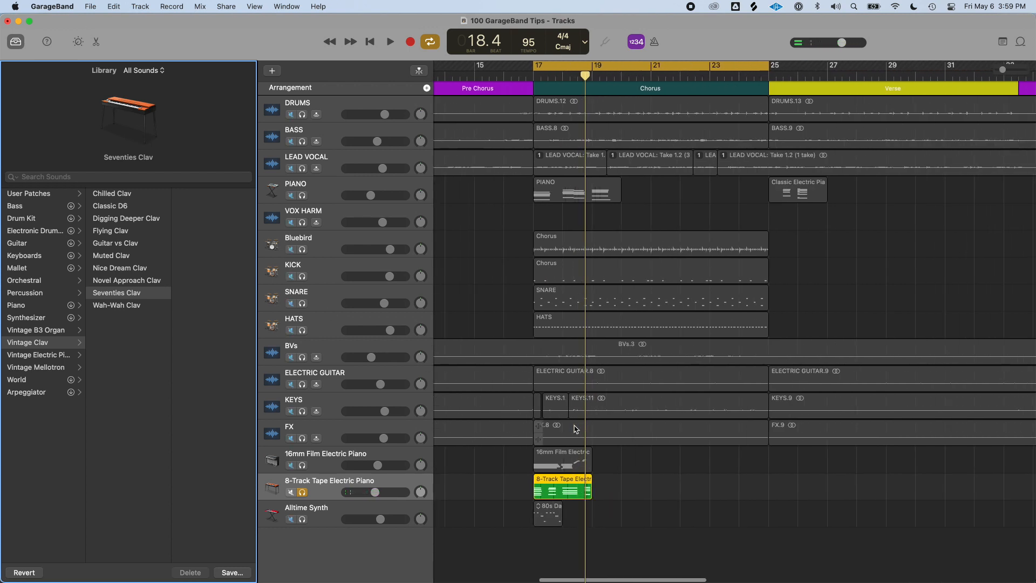
key("y")
key("y")
key("y")
key("o")
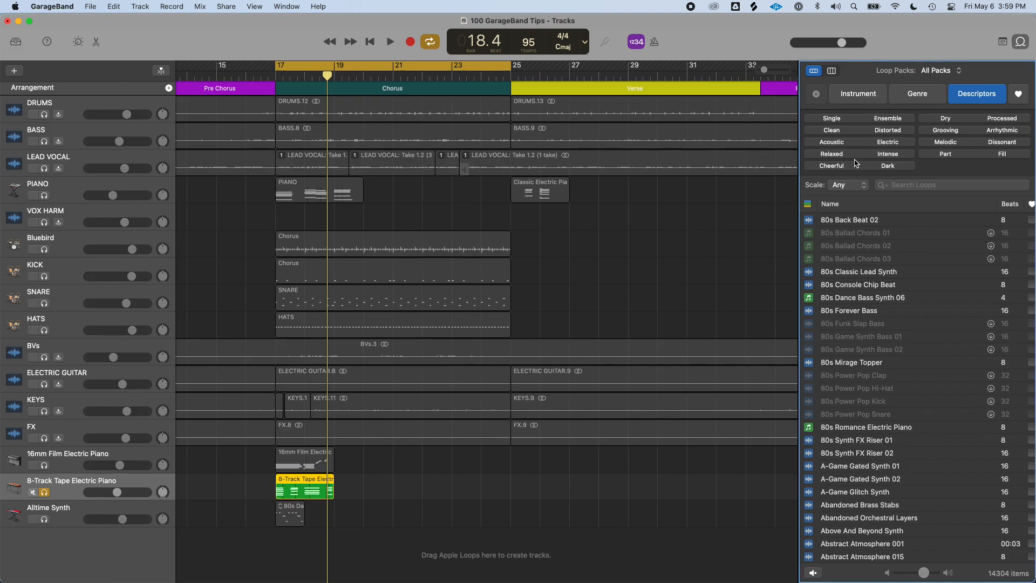
scroll(917, 351, "down", 10)
left_click_drag(845, 351, 276, 545)
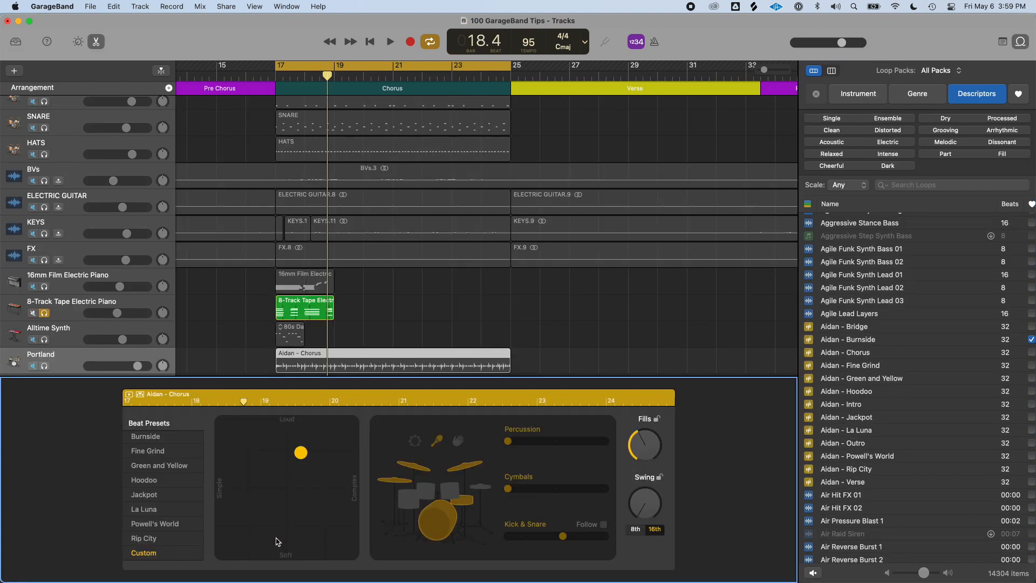
Move the drummer's puck slightly toward Soft and solo the Portland drummer track
left_click_drag(305, 450, 303, 472)
scroll(328, 316, "down", 2)
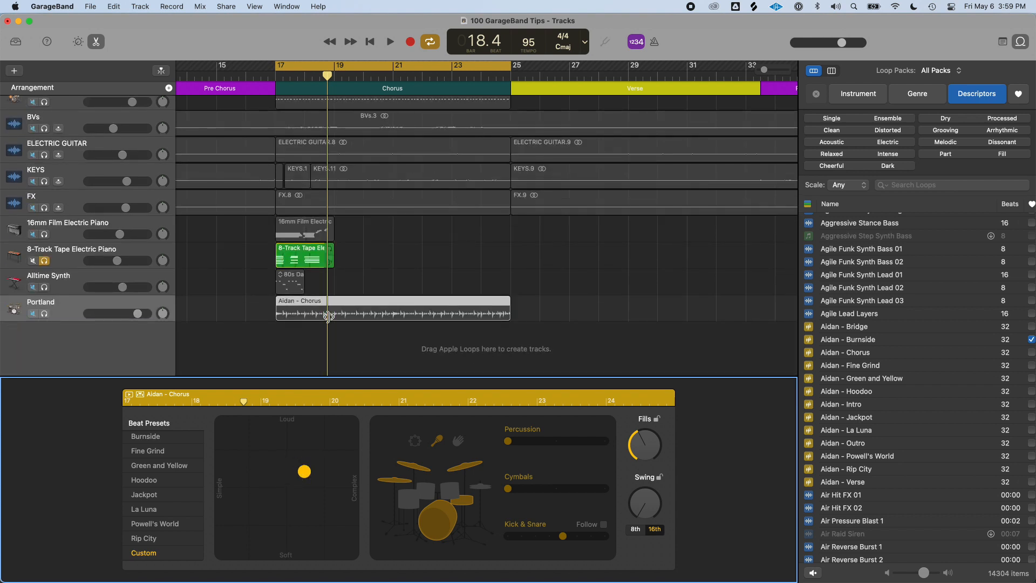
left_click(48, 318)
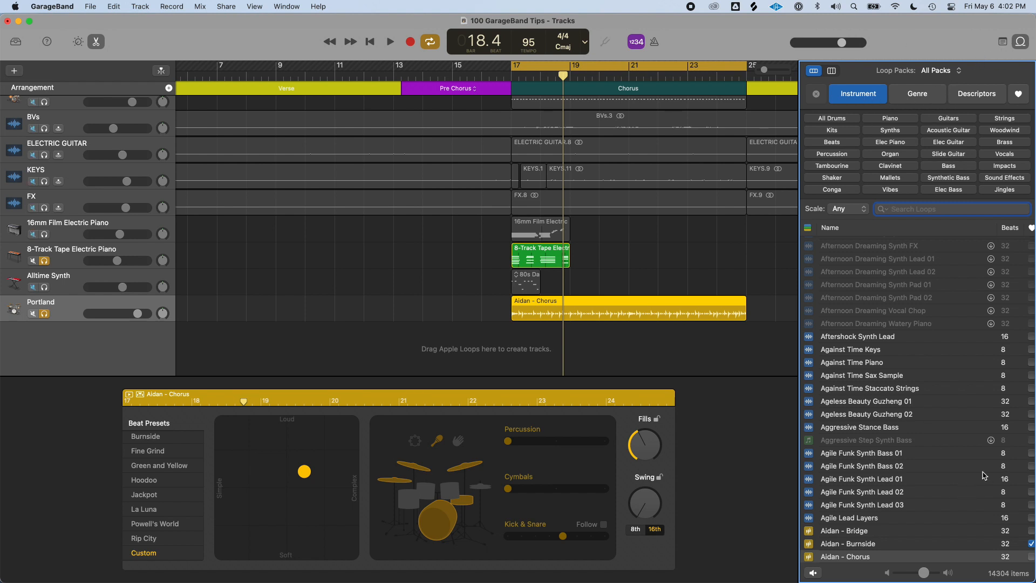
Filter the loop browser by the Ultimate 808s loop pack, then switch back to All Packs
left_click(817, 95)
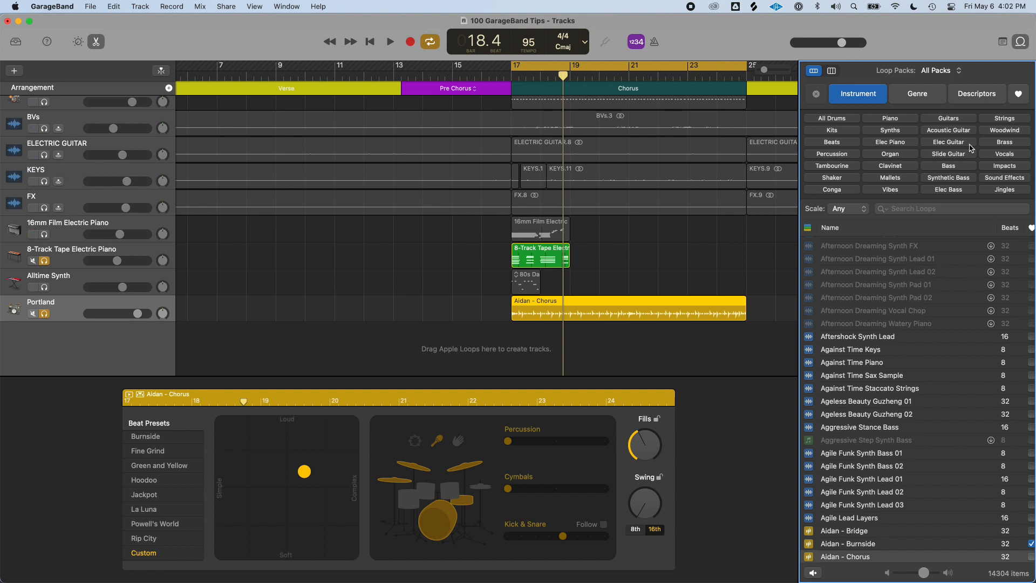
left_click(947, 74)
scroll(952, 125, "down", 2)
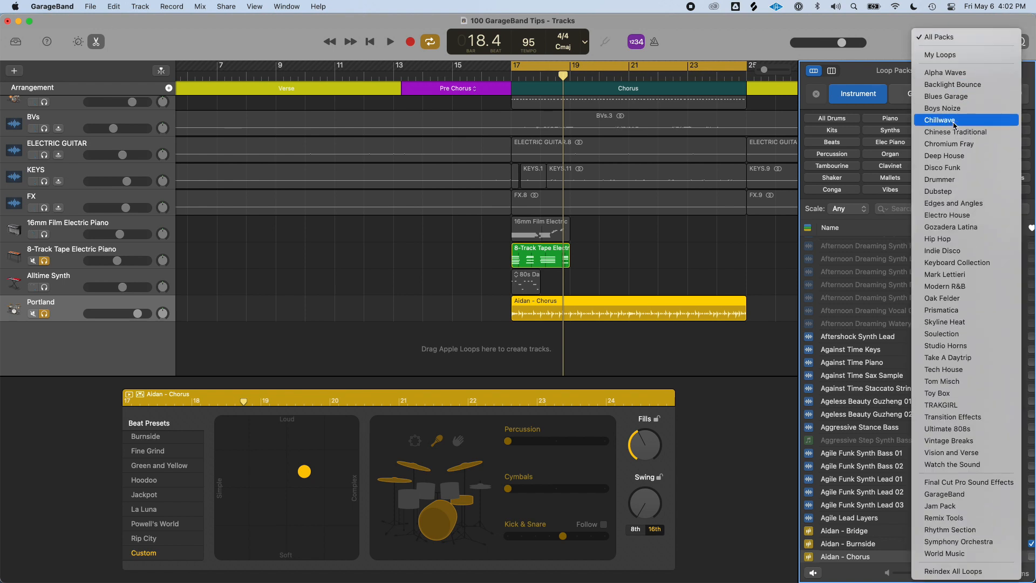
left_click(983, 431)
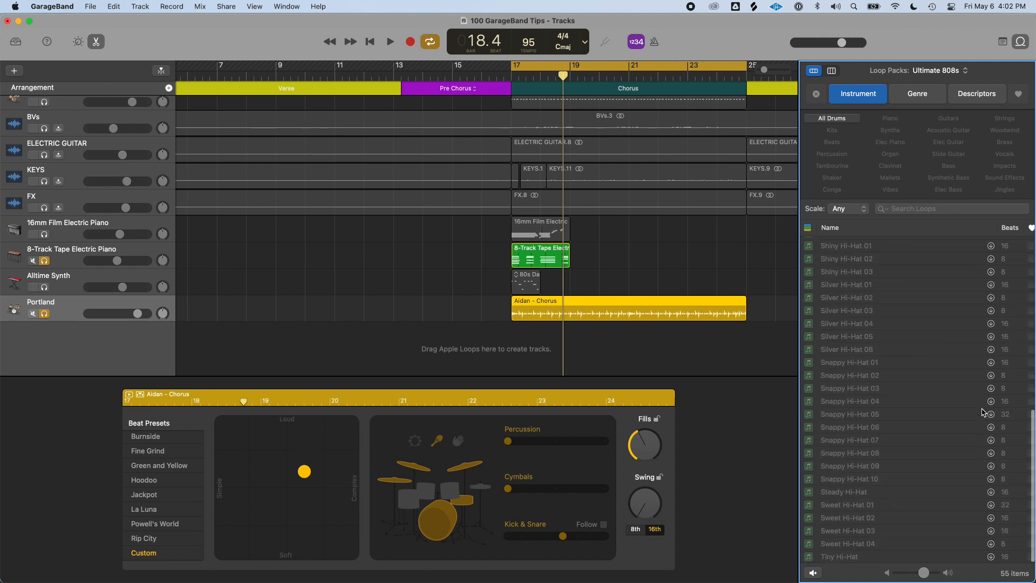
left_click(937, 70)
left_click(939, 59)
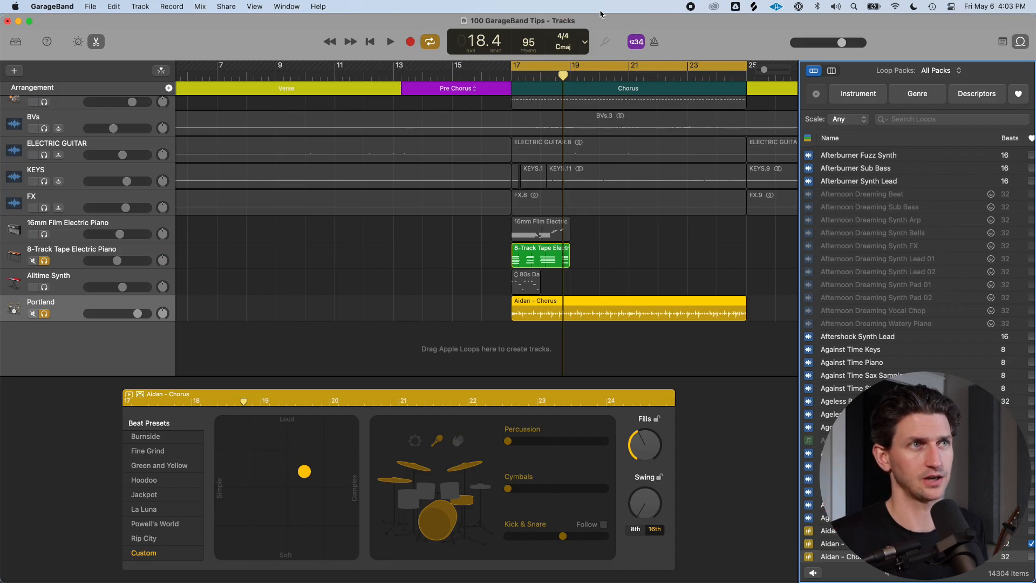
scroll(565, 105, "down", 5)
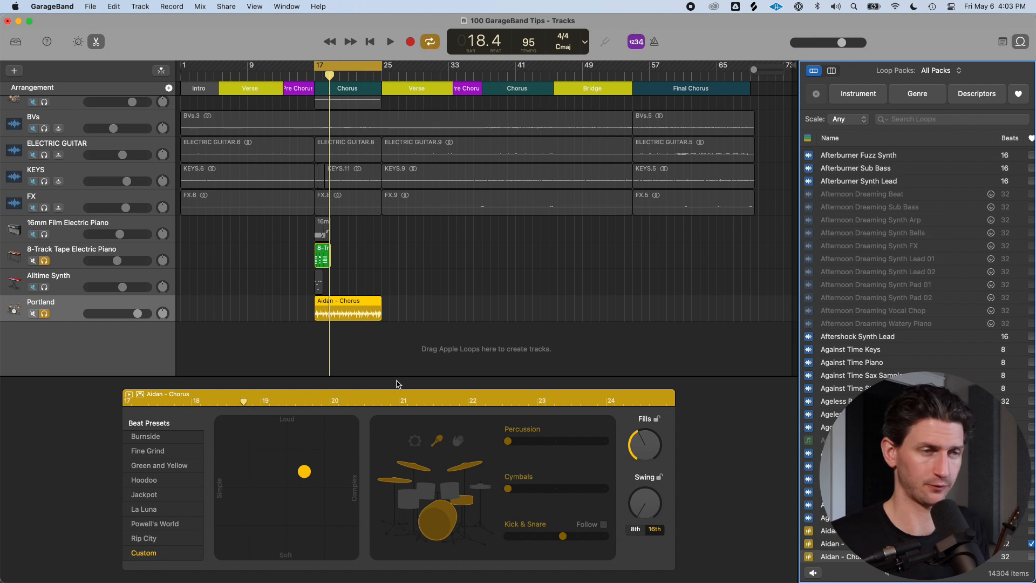
Enable Filter for more relevant results in the Loops preferences and close the window
key("super+comma")
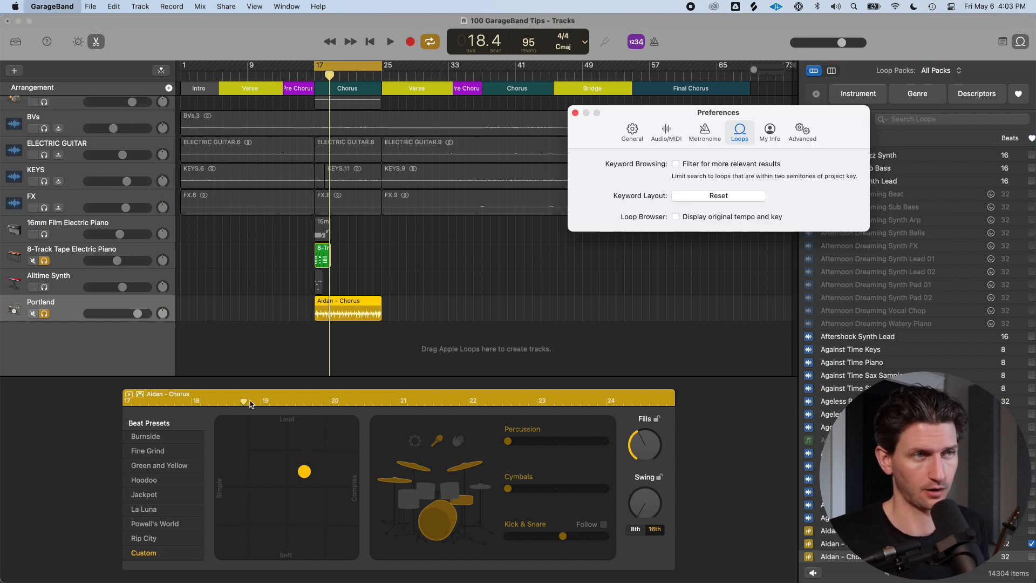
left_click_drag(820, 115, 496, 186)
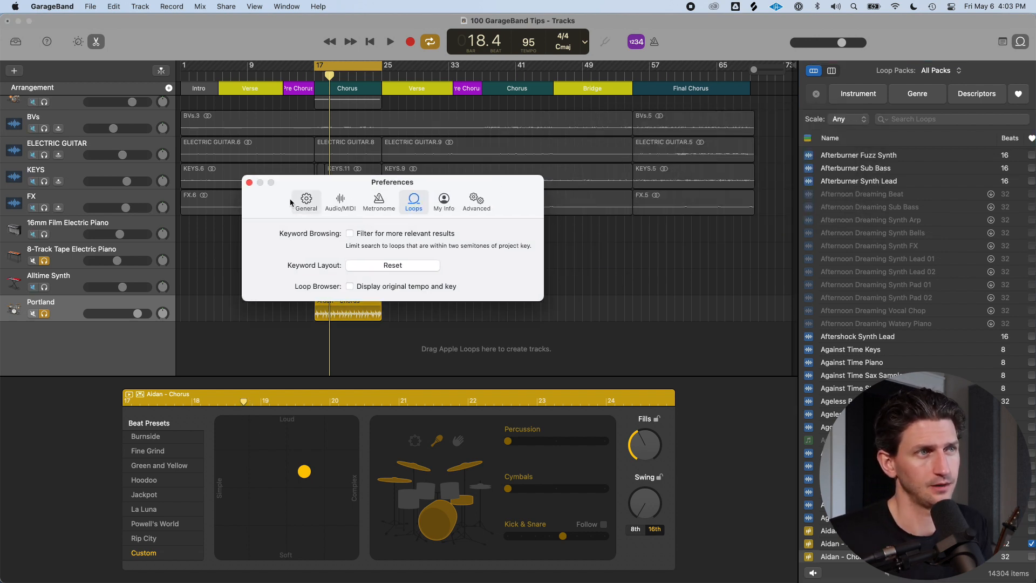
left_click(350, 234)
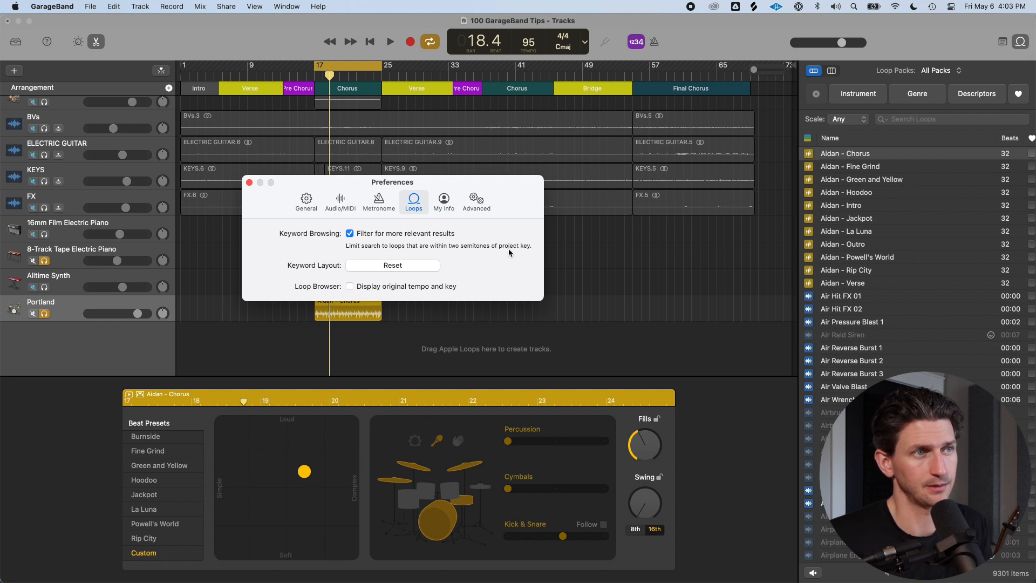
key("super+w")
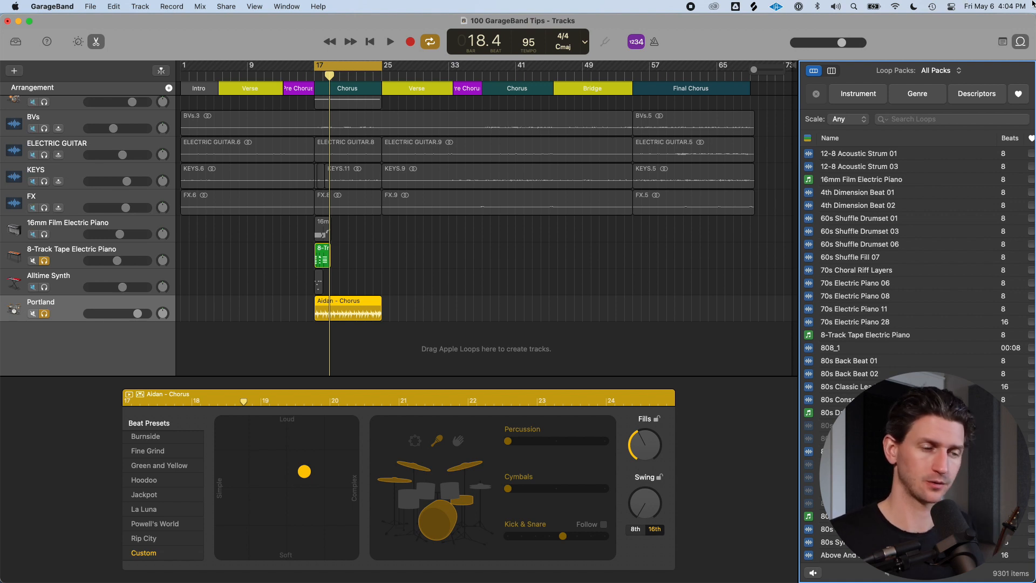
Disable Filter for more relevant results and toggle Display original tempo and key in the Loops preferences
key("super+comma")
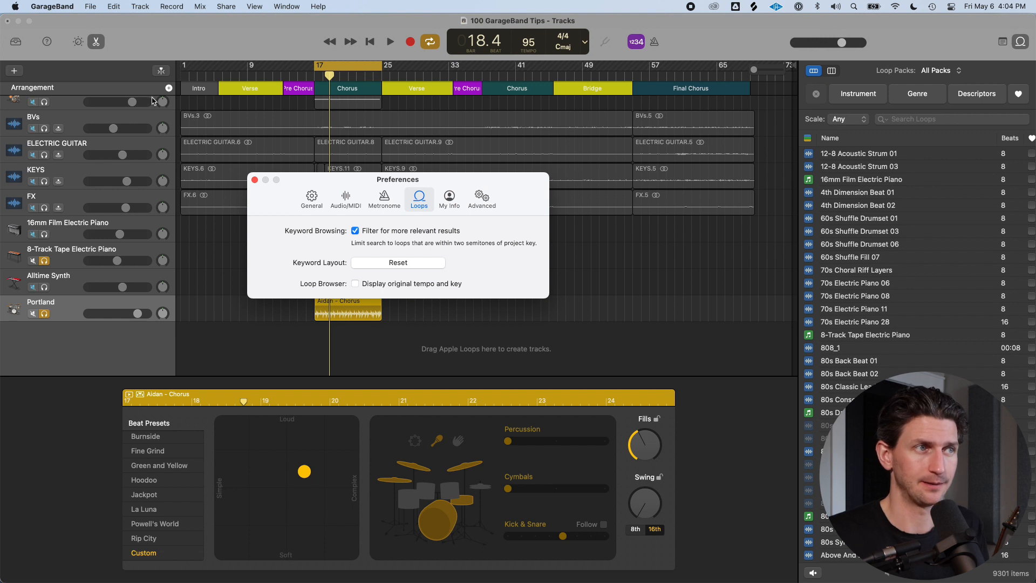
left_click(355, 231)
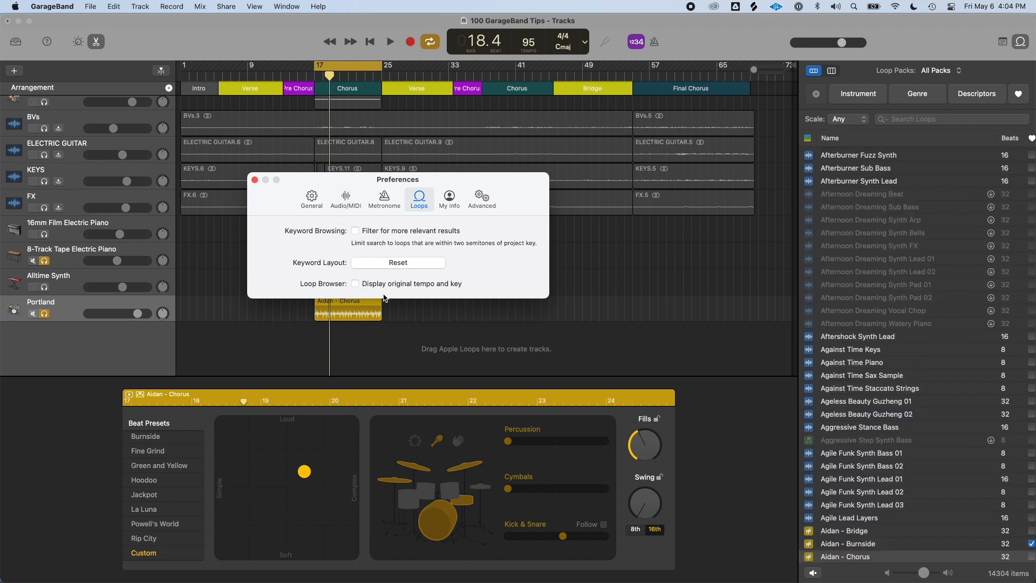
left_click(355, 283)
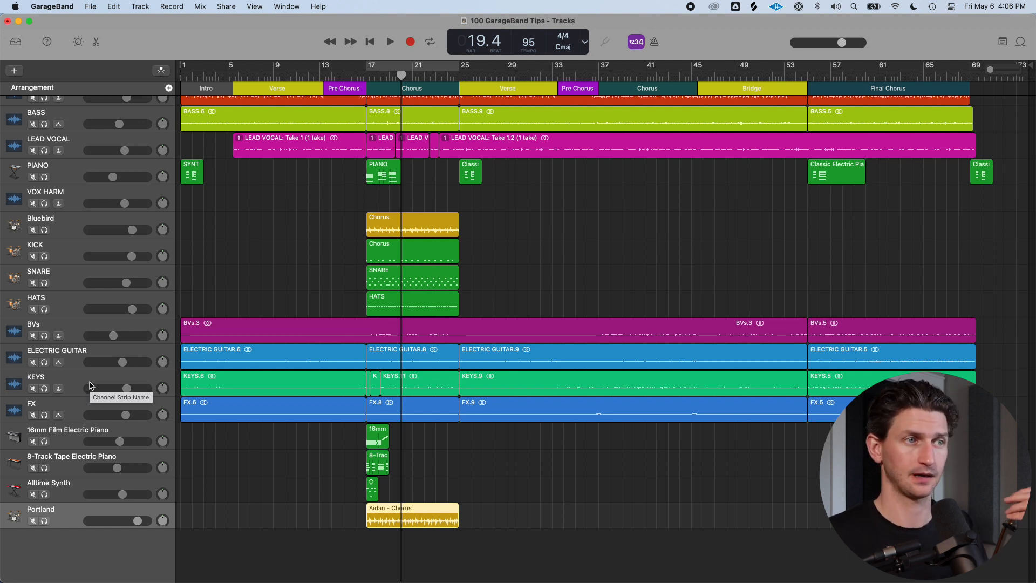
Select and solo the KEYS track and place the playhead at bar 17
left_click(114, 386)
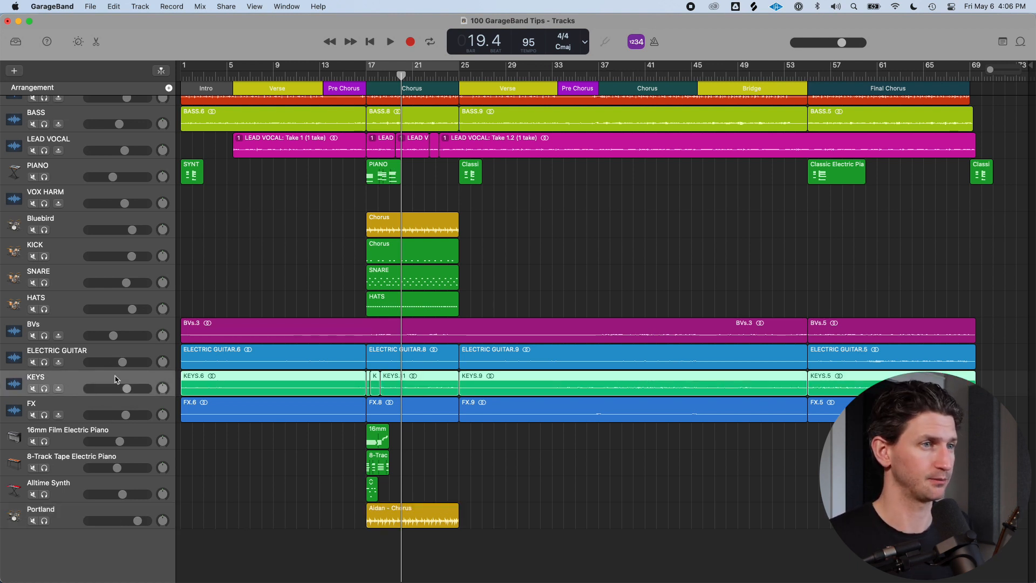
key("super+Right")
key("super+Right")
key("super+Right")
key("super+Right")
key("super+Left")
key("super+Left")
scroll(291, 308, "right", 5)
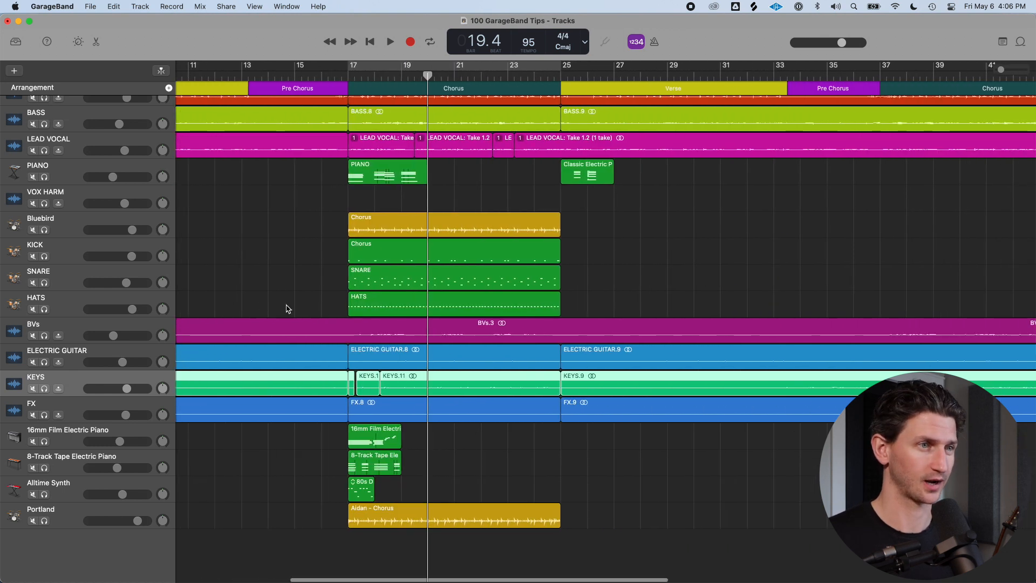
left_click(45, 388)
left_click(366, 77)
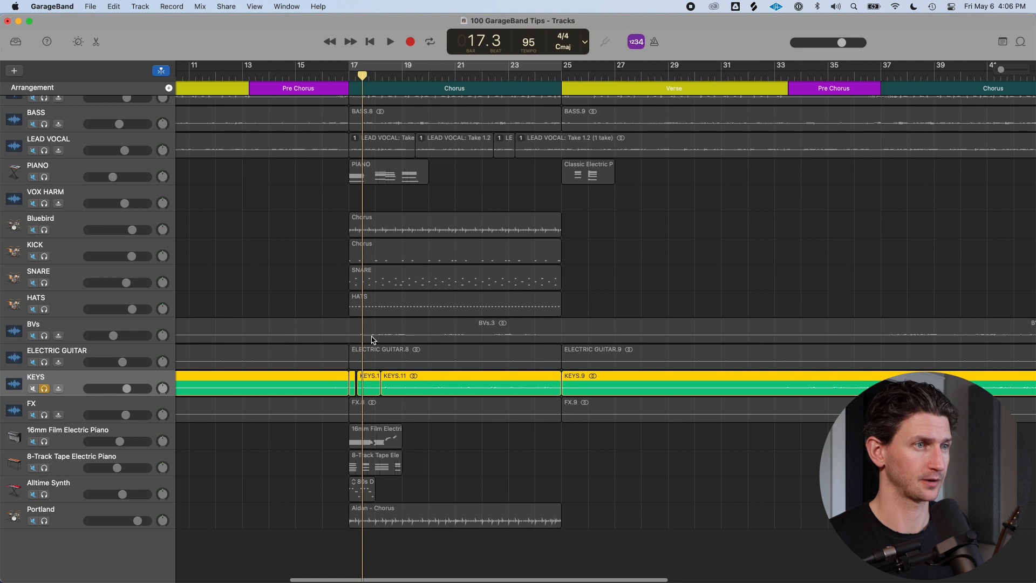
Select the KEYS.11 region in the chorus and play it back
key("super+Right")
key("super+Right")
key("super+Right")
scroll(564, 425, "right", 5)
left_click(439, 384)
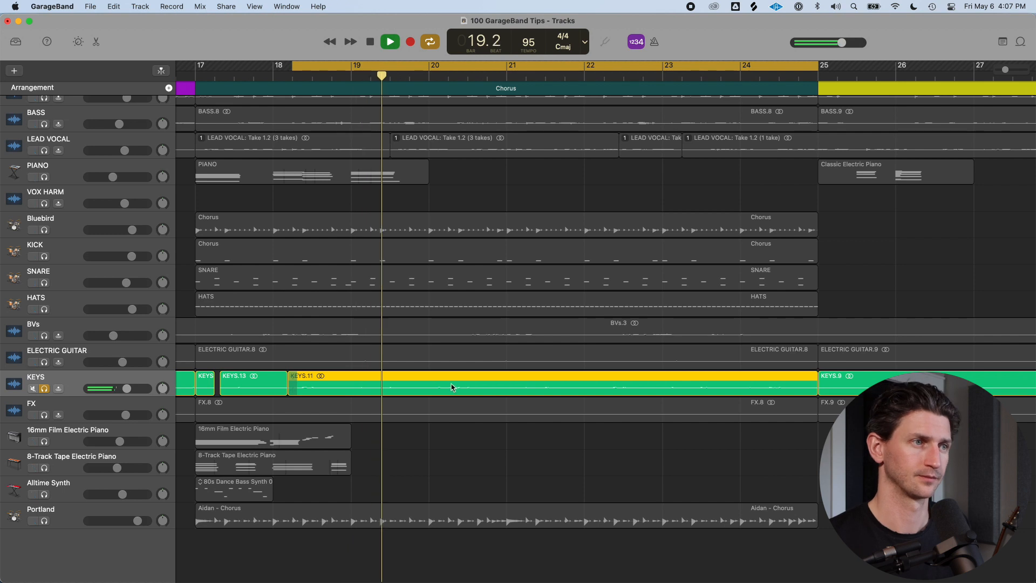
key("space")
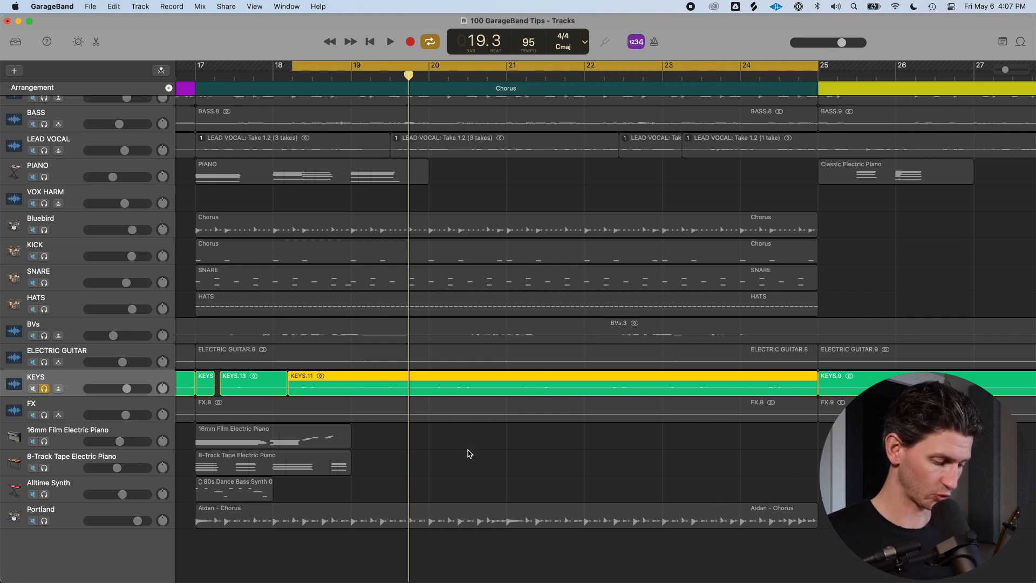
key("ctrl+shift+o")
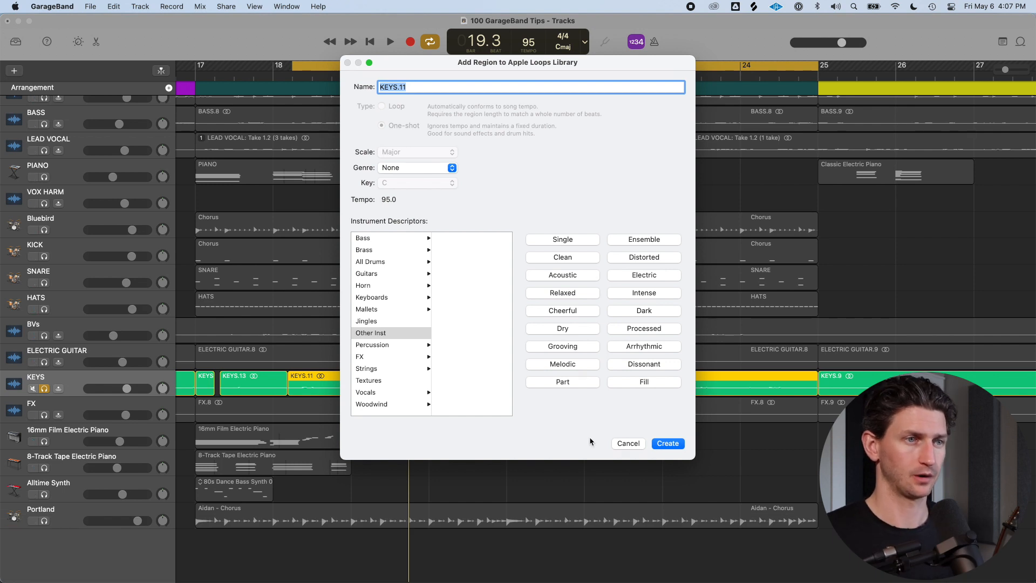
left_click(626, 444)
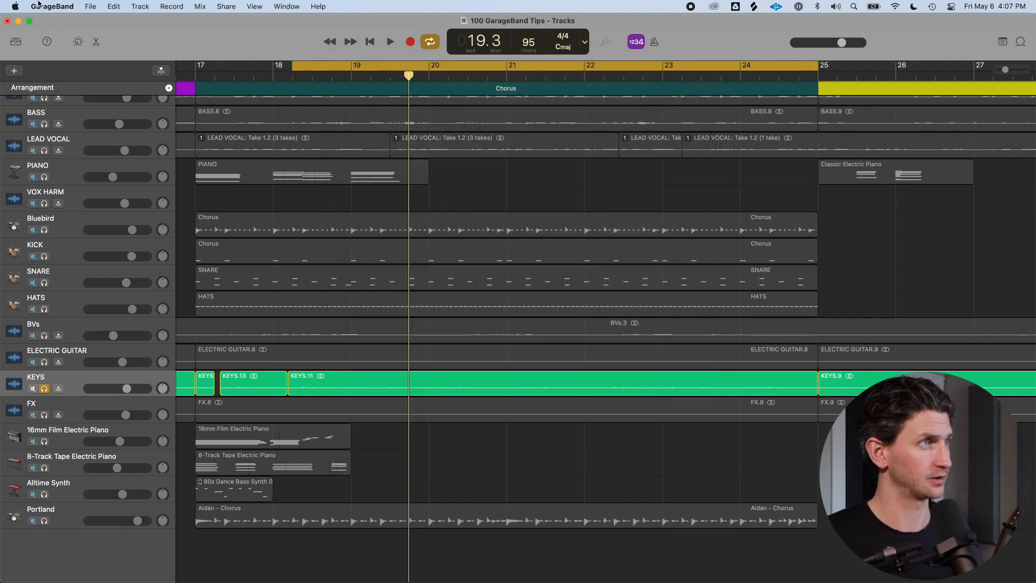
left_click(87, 6)
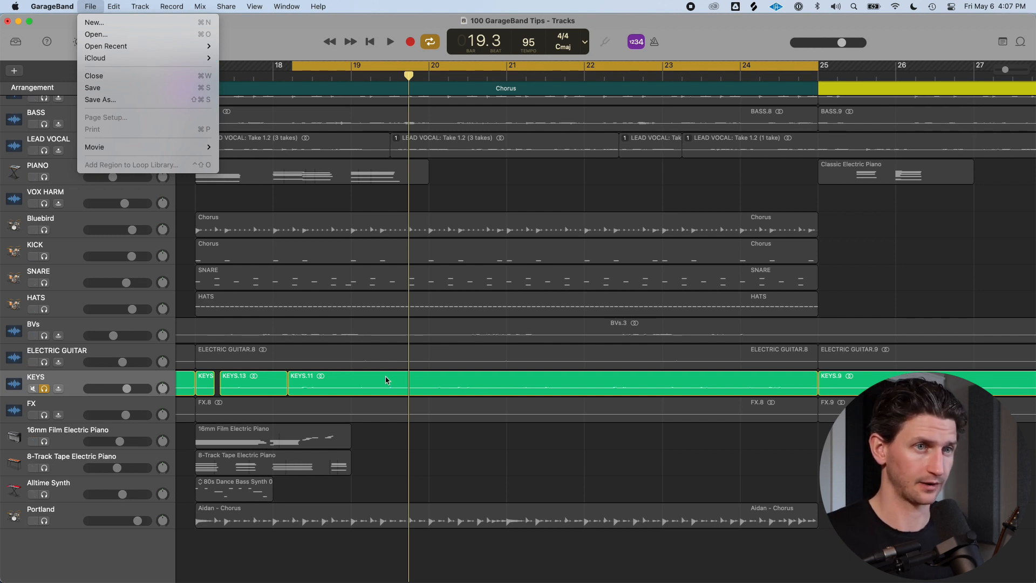
left_click(426, 421)
Add the selected KEYS.11 region to the Apple Loops library under the name KEYS SYNTH THING
left_click(424, 385)
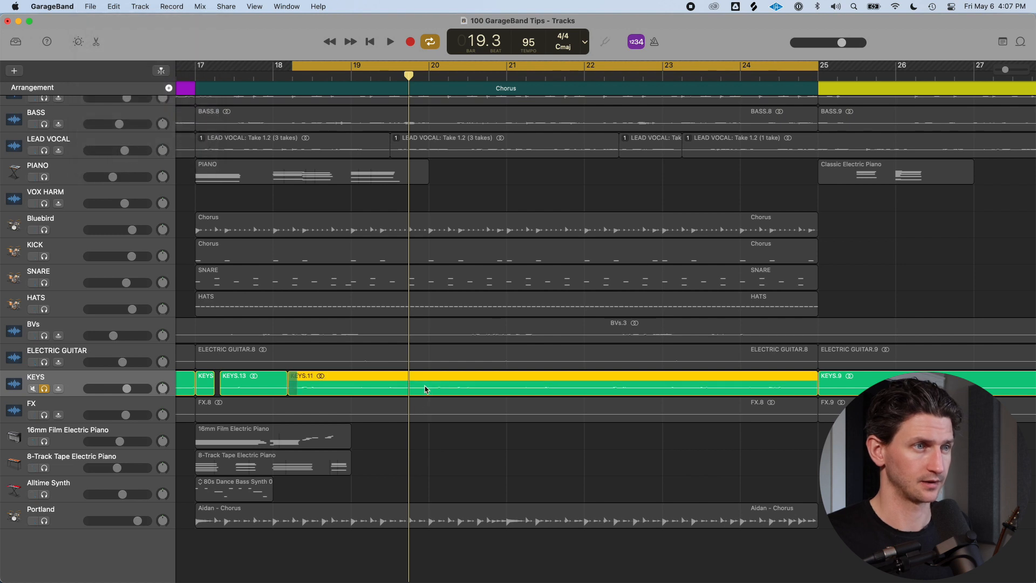
left_click(91, 6)
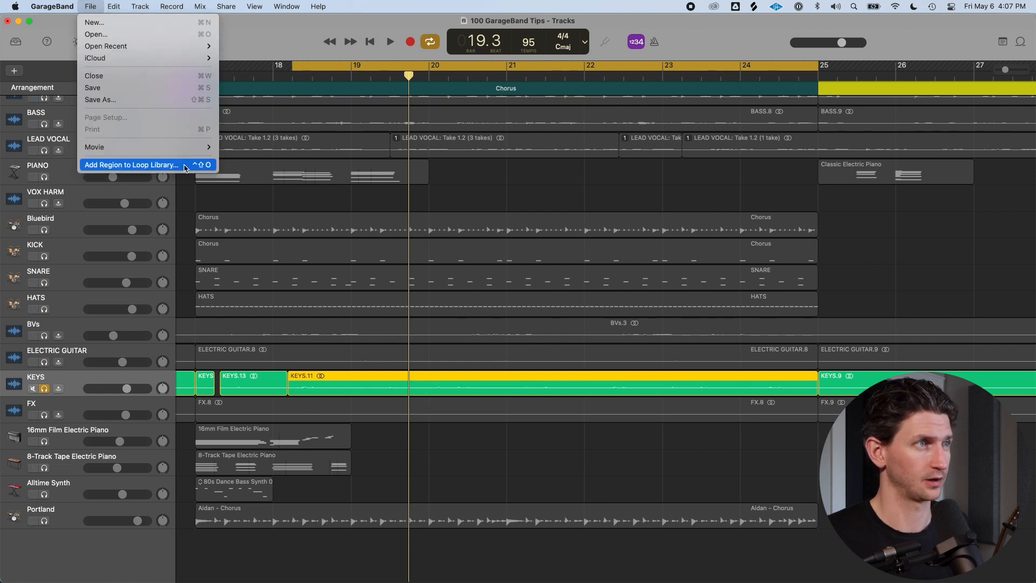
left_click(201, 165)
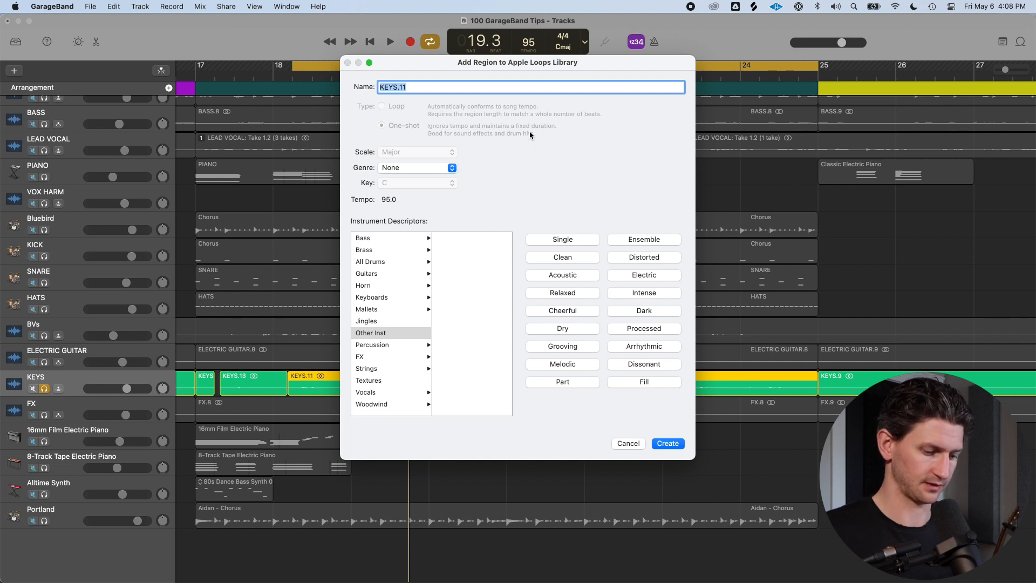
type("KEYS SY")
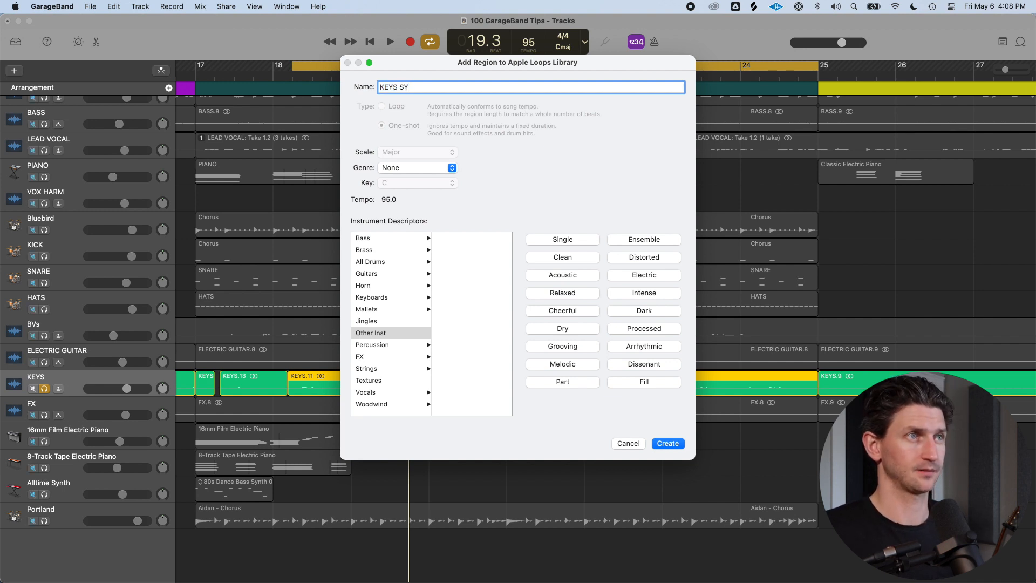
type("NTH THING")
Tag the new loop with the Keyboards > Synths instrument and the Cheerful descriptor, then create it
left_click(371, 297)
left_click(451, 297)
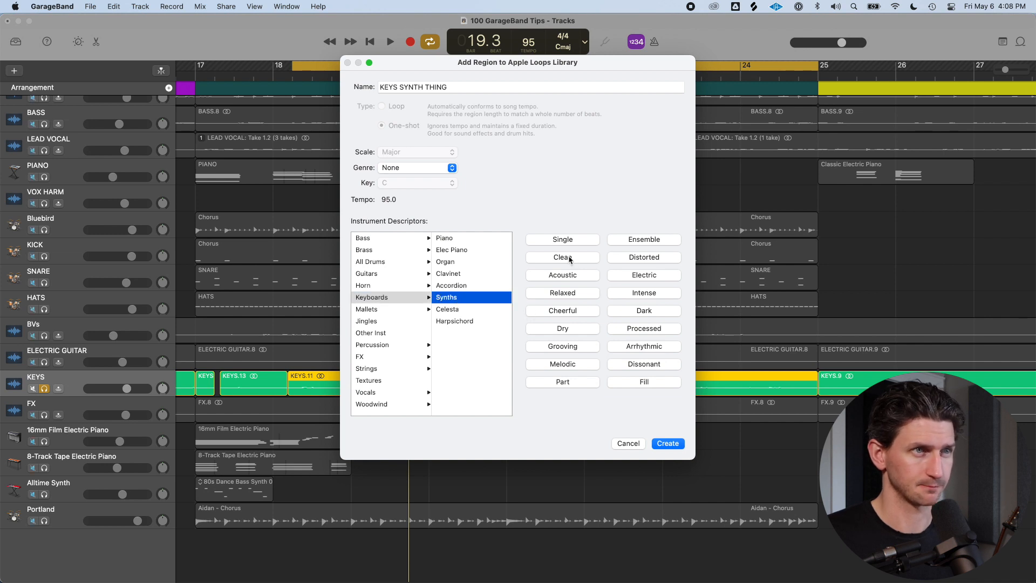
left_click(571, 311)
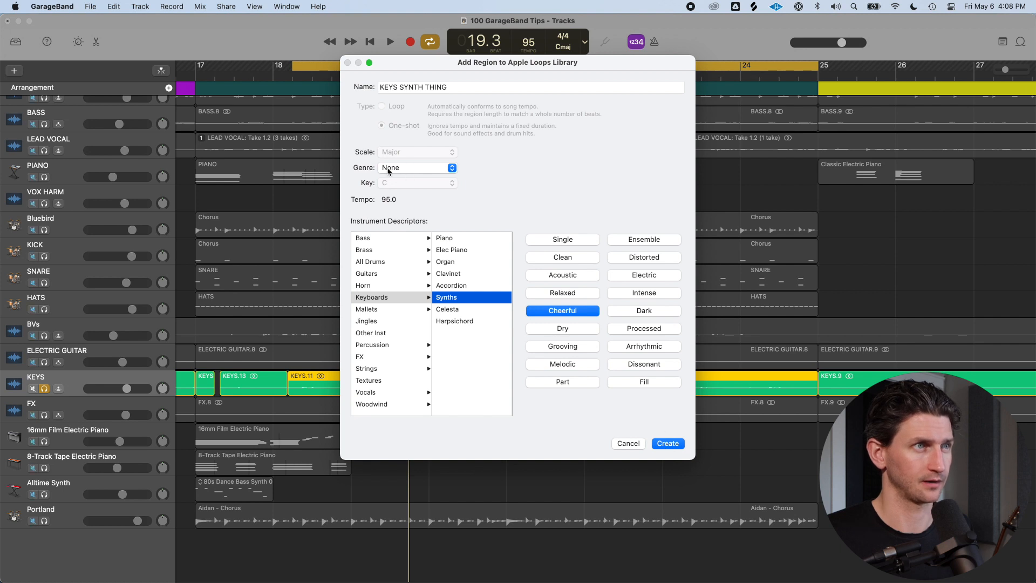
left_click(667, 444)
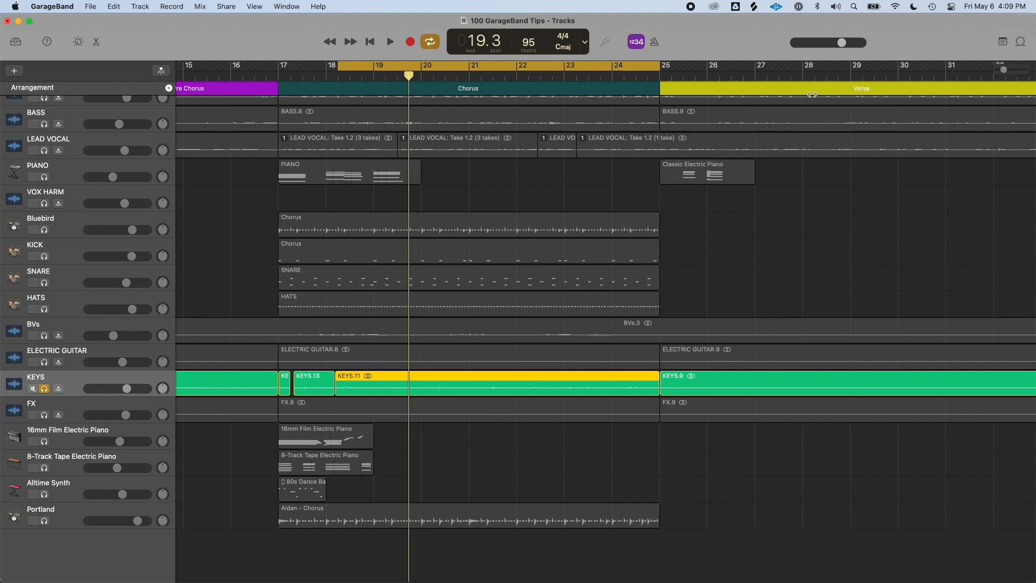
Open the loop browser, show only My Loops, and drag KEYS SYNTH THING into the arrangement to create a track
key("o")
left_click(965, 94)
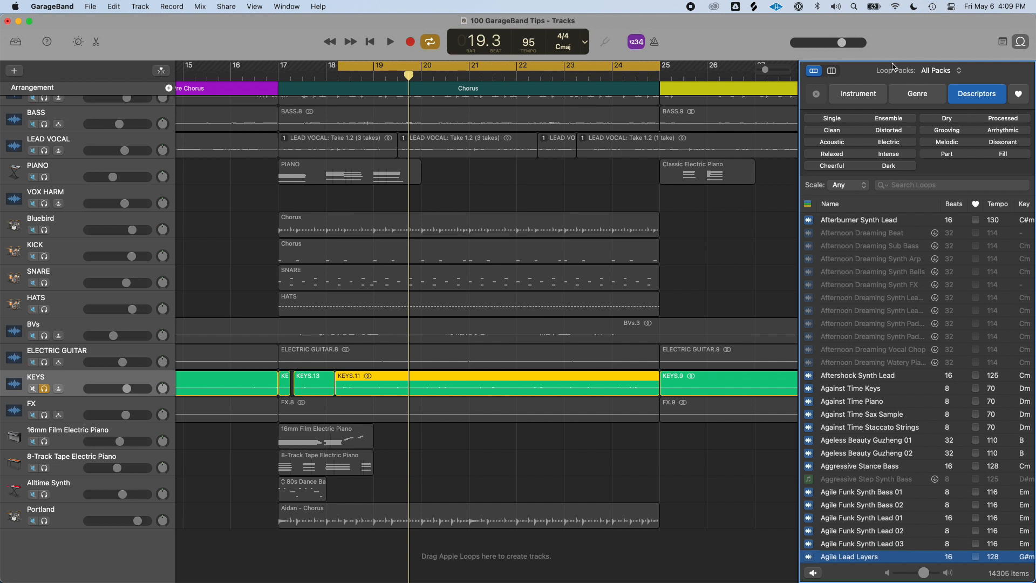
left_click(957, 72)
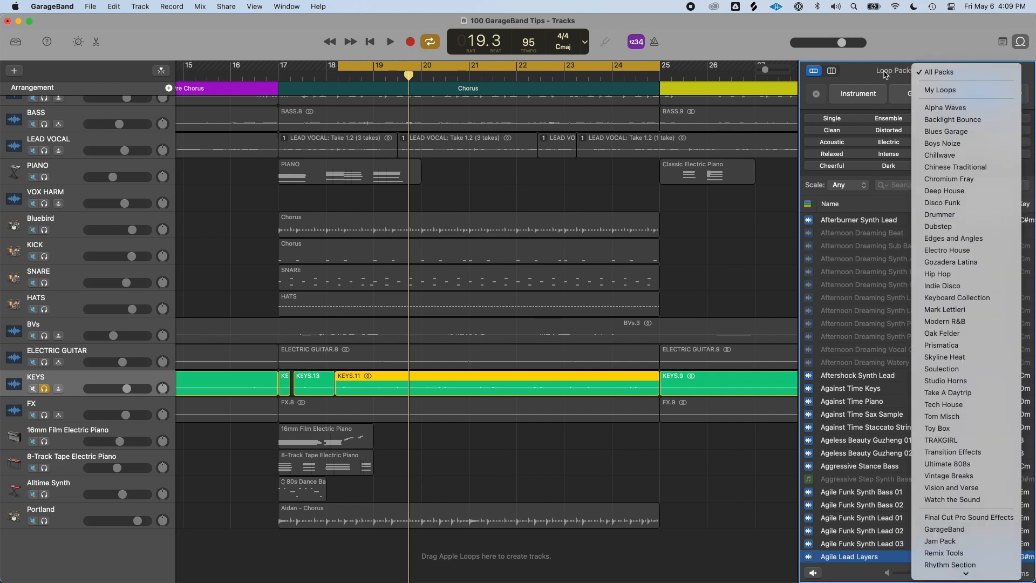
left_click(955, 88)
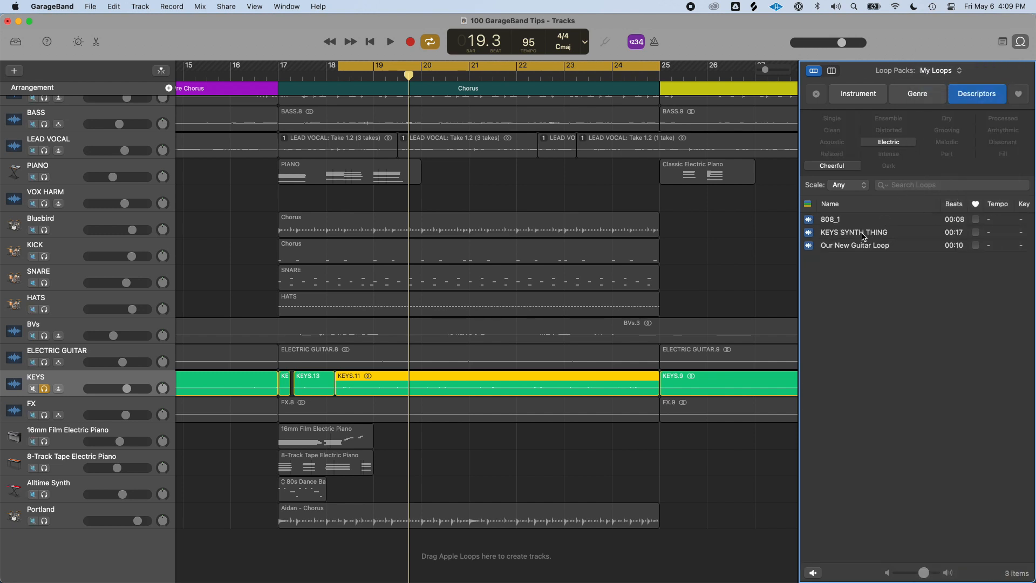
left_click_drag(859, 233, 307, 536)
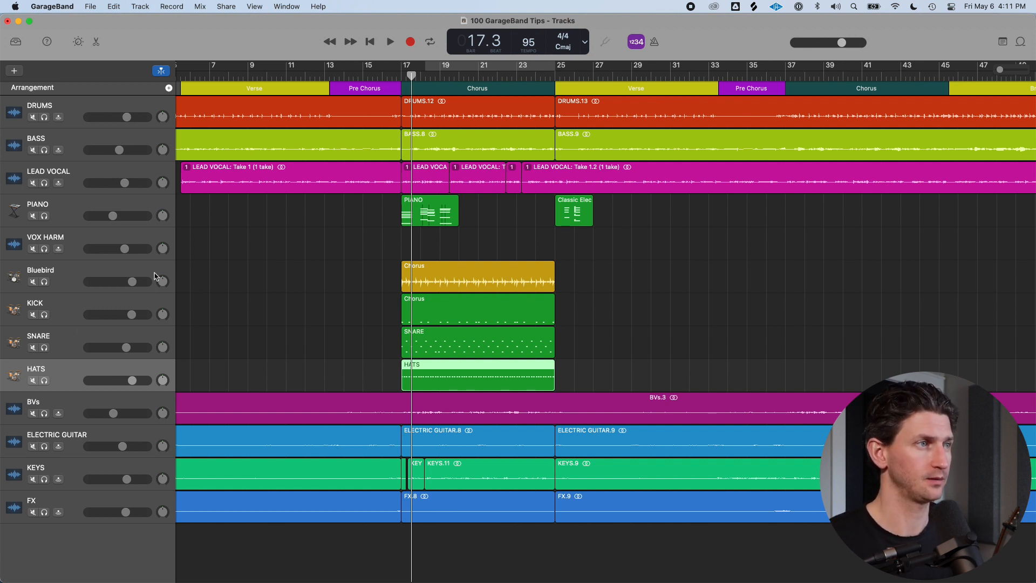
Delete the HATS, SNARE, KICK and Bluebird tracks from the project
key("super+BackSpace")
key("Return")
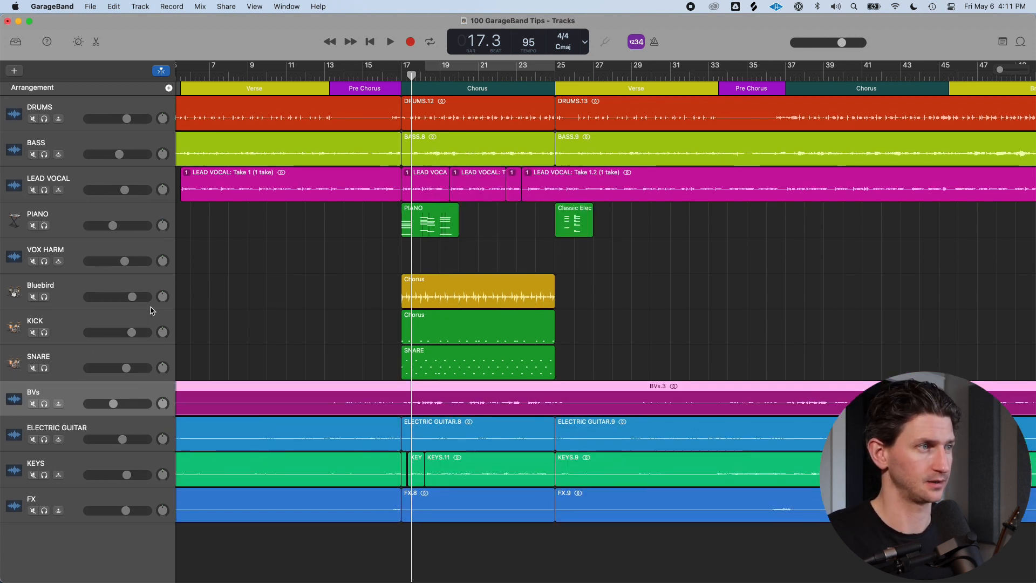
left_click(129, 357)
key("super+BackSpace")
key("Return")
key("super+BackSpace")
key("Return")
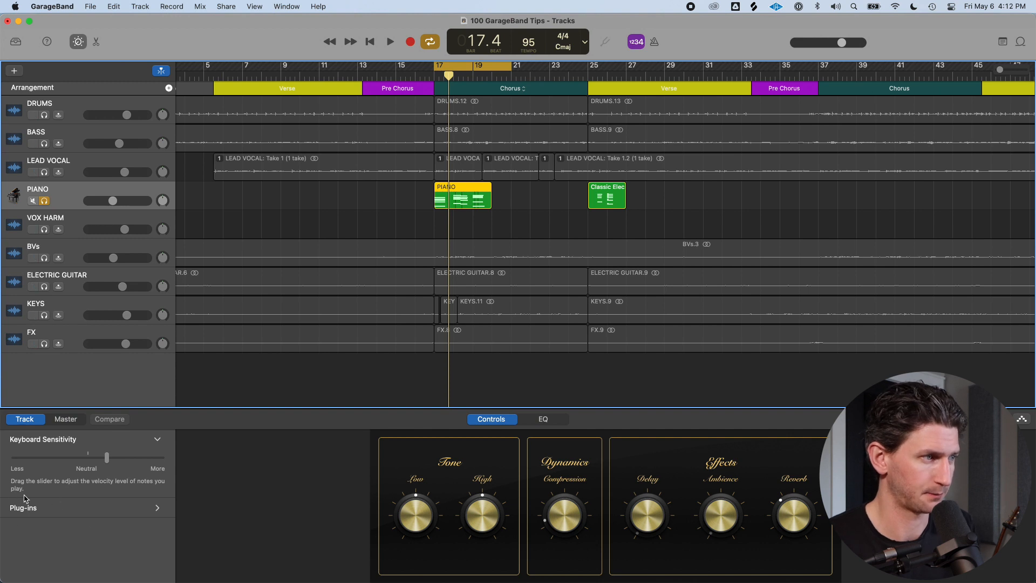
Expand the PIANO track's Plug-ins section and add a Modulation > Tremolo plug-in
left_click(158, 509)
left_click_drag(395, 415, 399, 216)
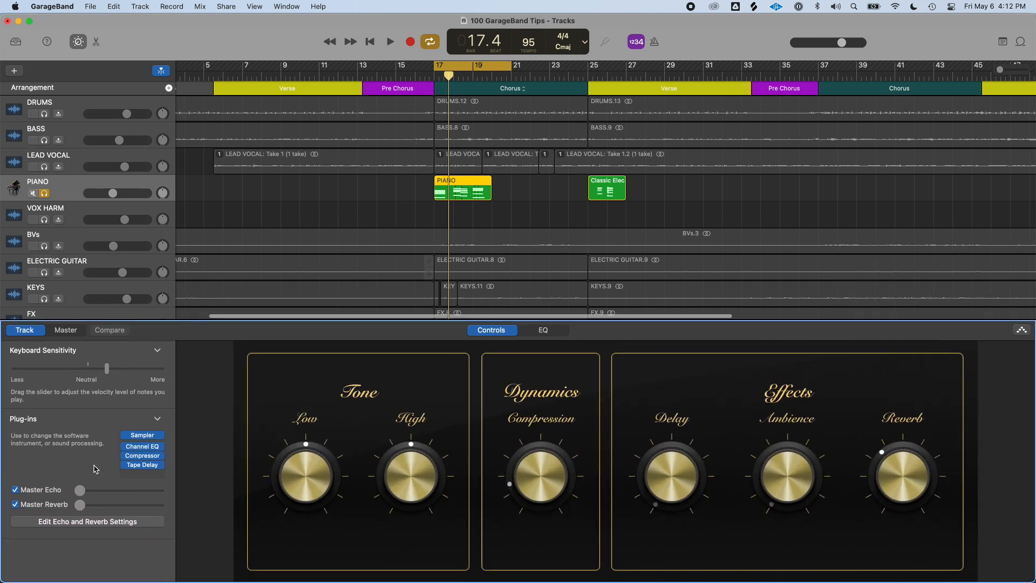
mouse_move(160, 449)
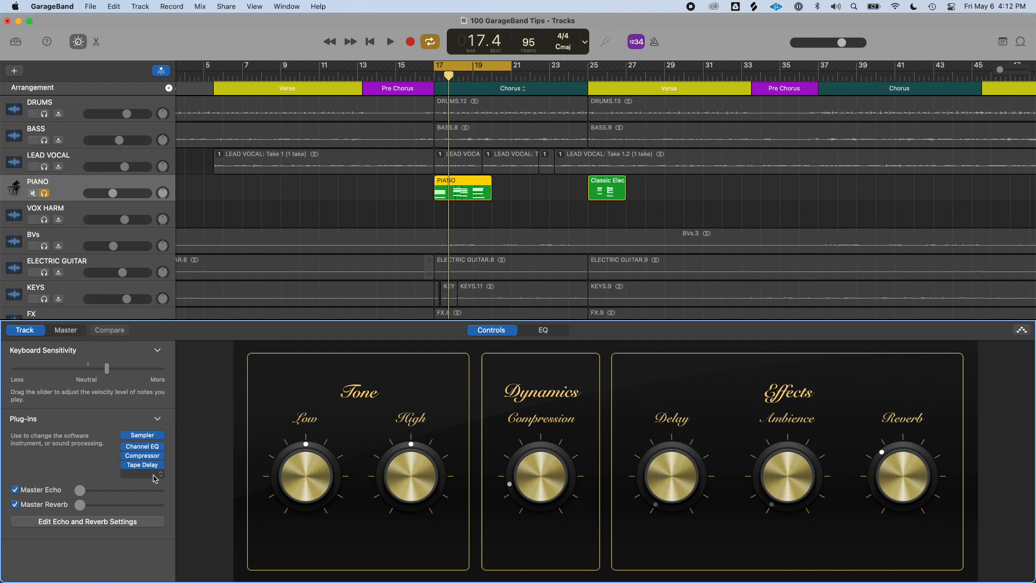
left_click(155, 478)
mouse_move(160, 487)
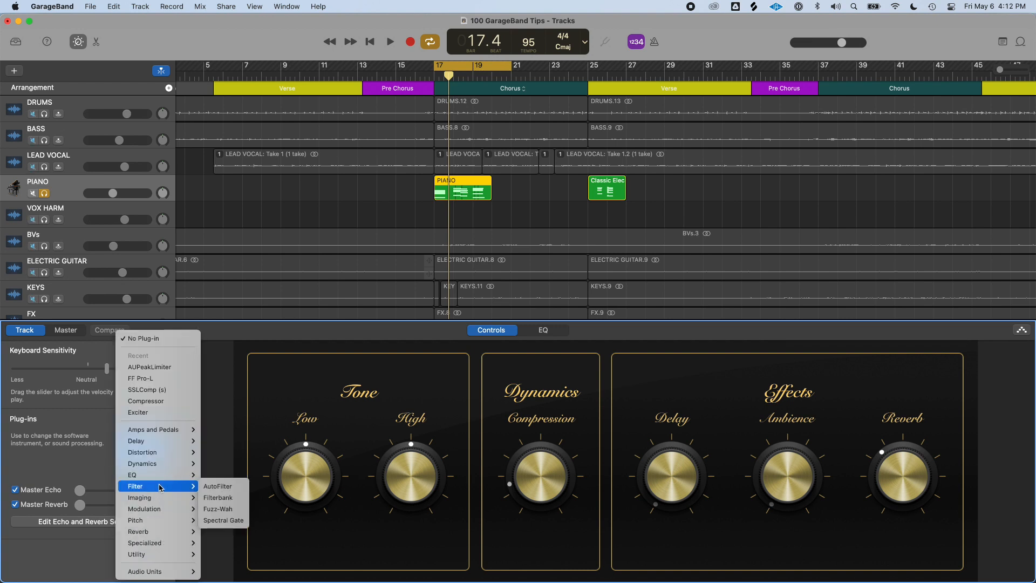
mouse_move(166, 512)
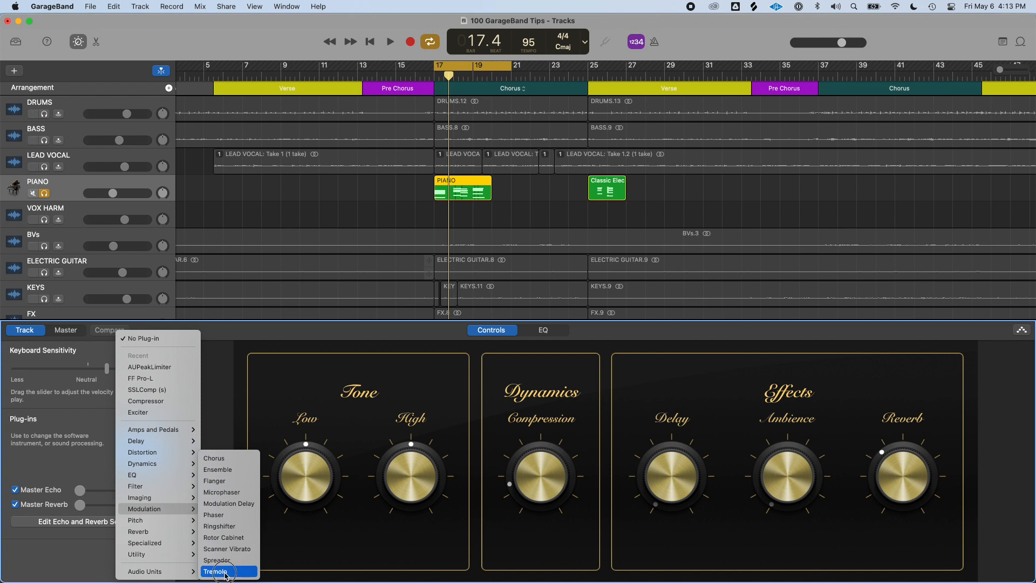
left_click(225, 572)
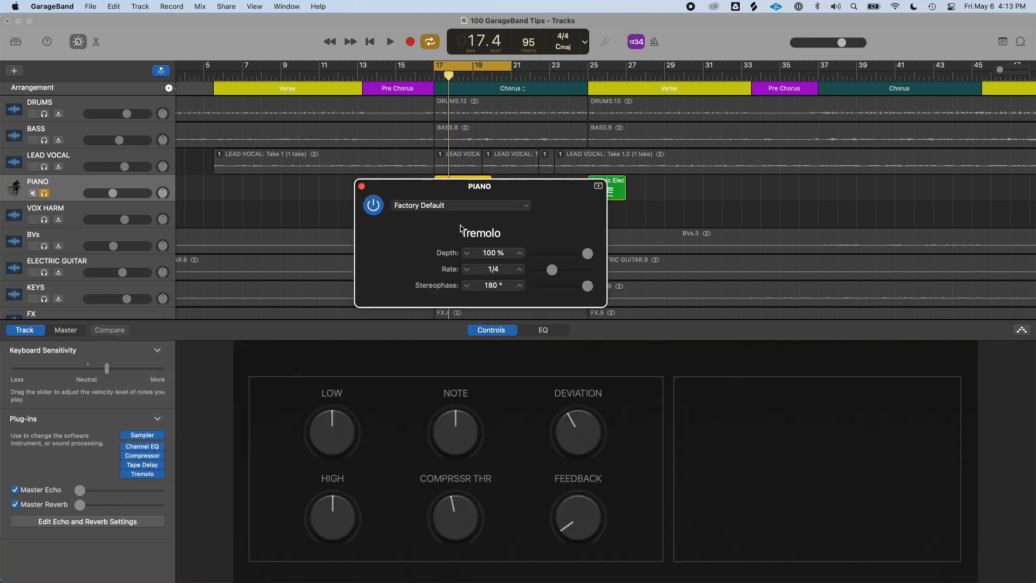
Play the song and set the Tremolo rate to 1/16t
key("space")
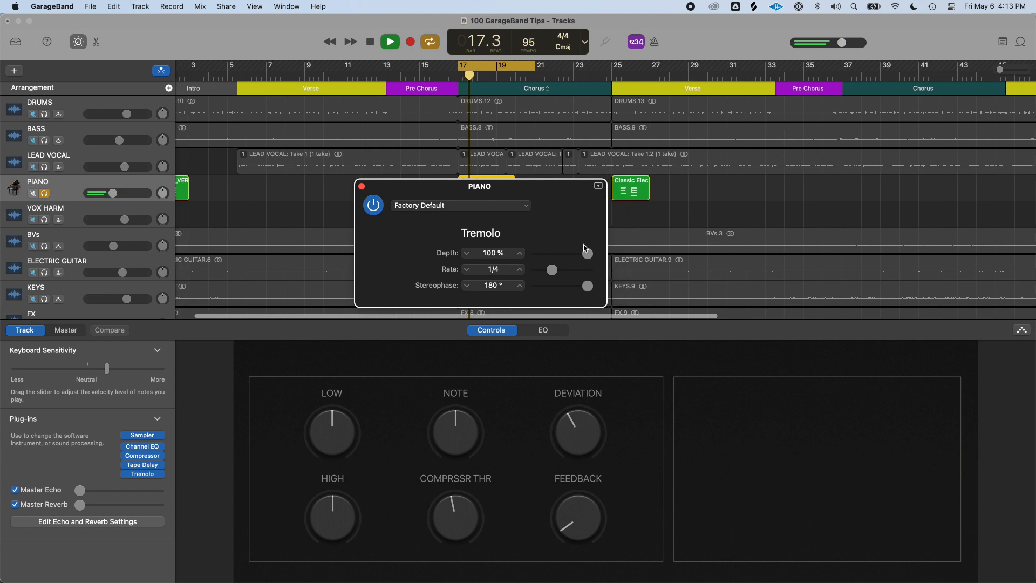
left_click_drag(551, 269, 558, 274)
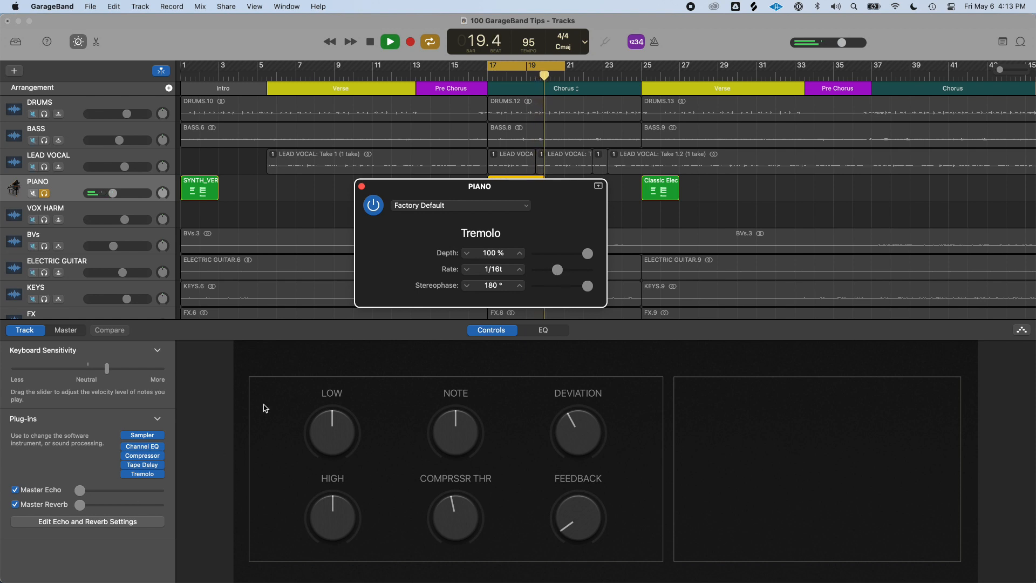
key("space")
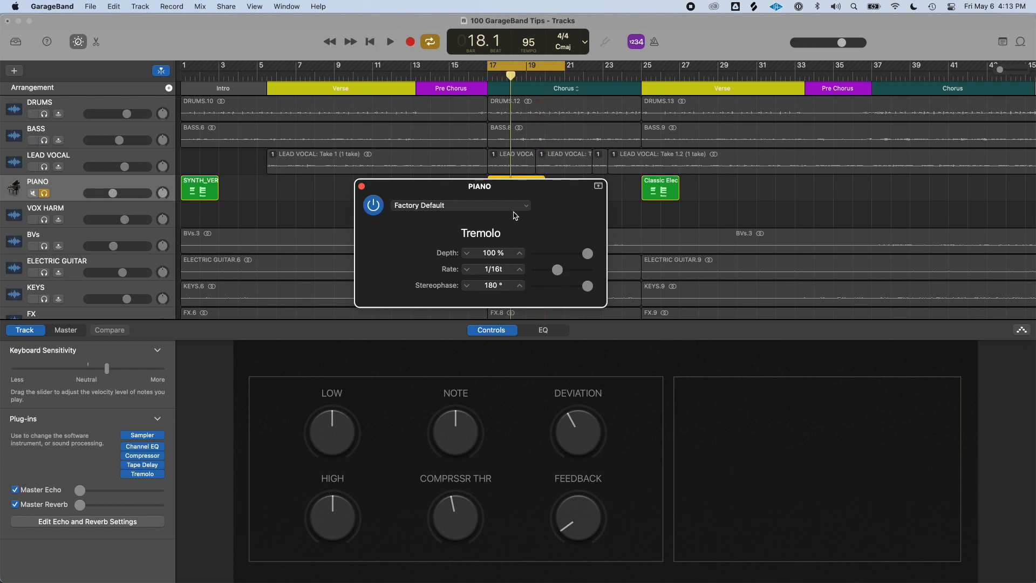
Load the Mono Tremolo preset, then bypass the Tremolo plug-in
left_click(512, 208)
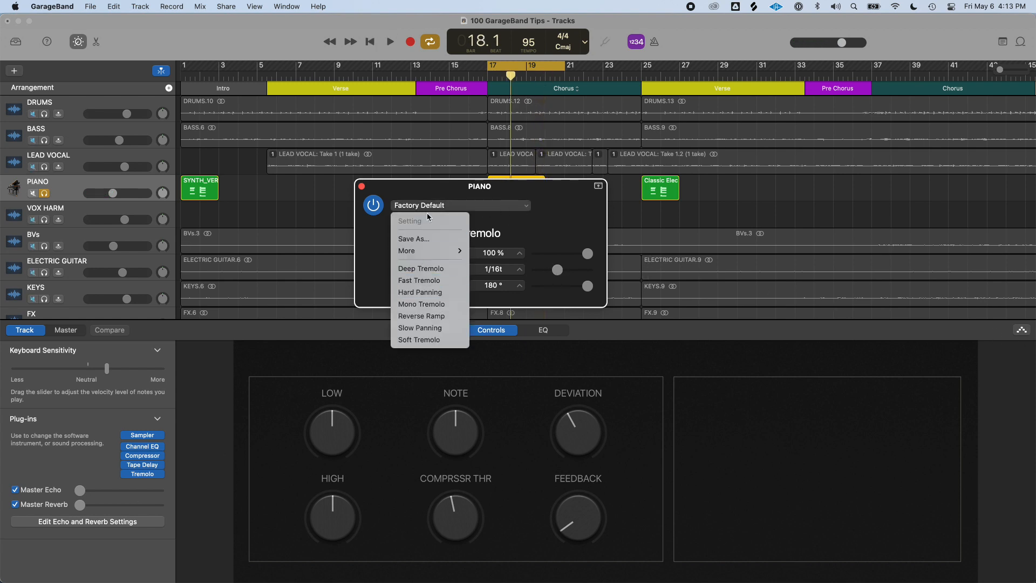
left_click(507, 220)
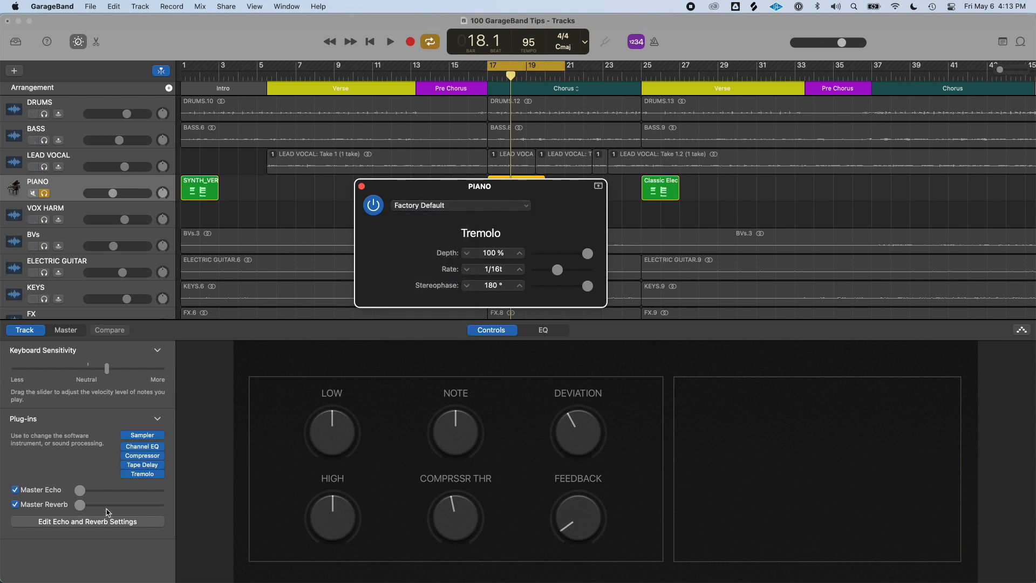
left_click(453, 205)
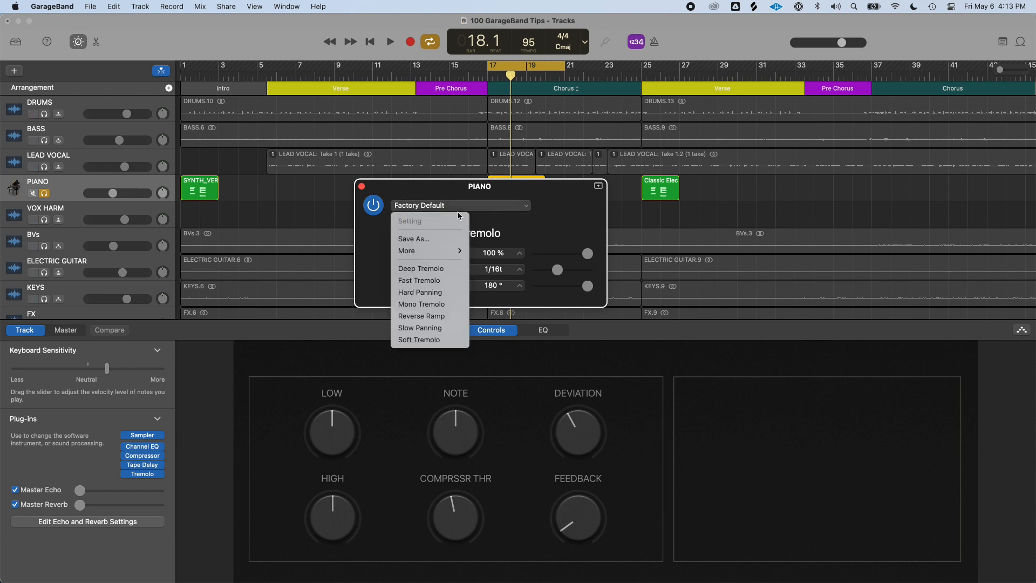
left_click(427, 285)
left_click(126, 475)
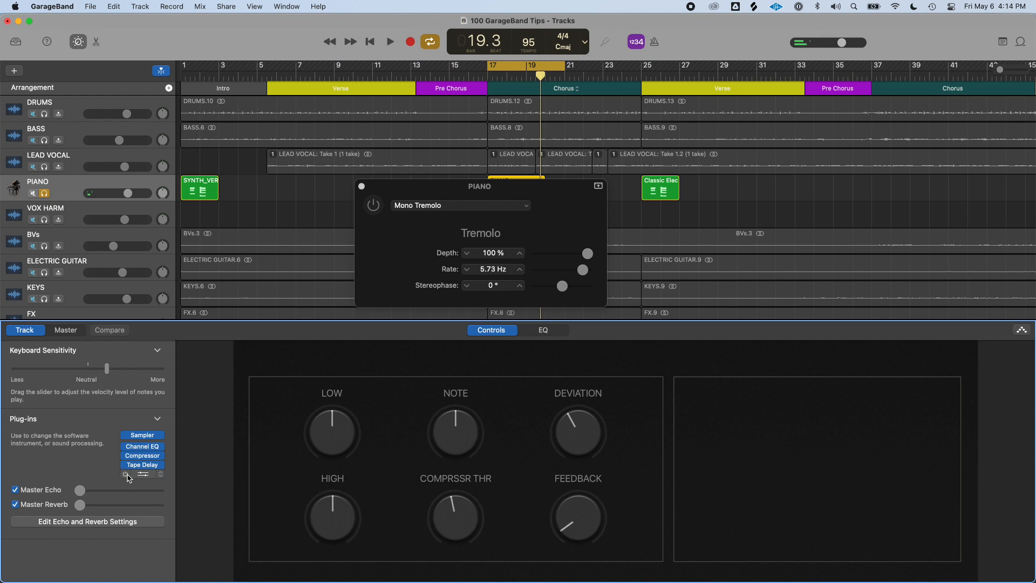
Add a Modulation Delay plug-in to the PIANO track's next empty slot
left_click(156, 482)
mouse_move(157, 483)
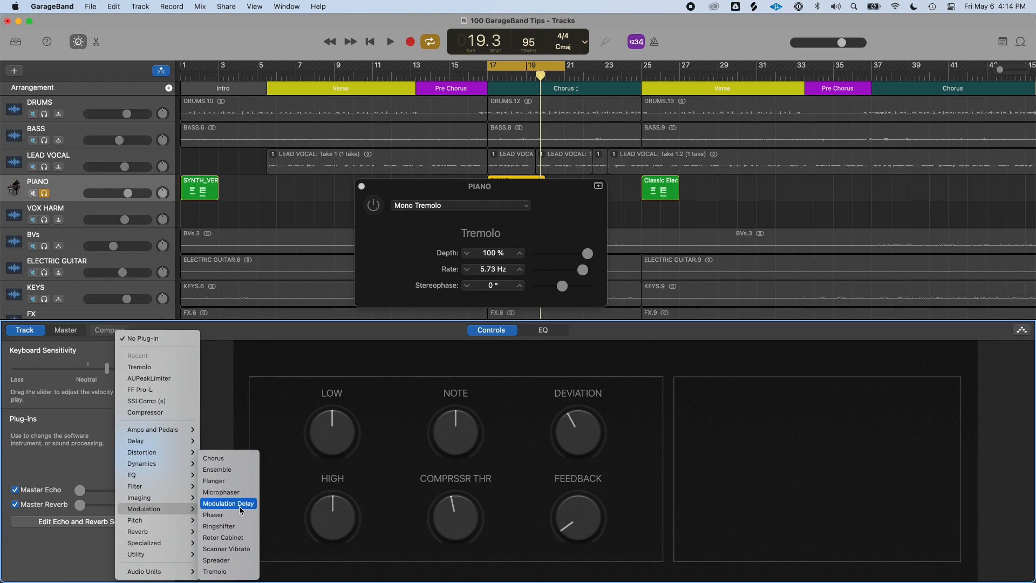
left_click(237, 504)
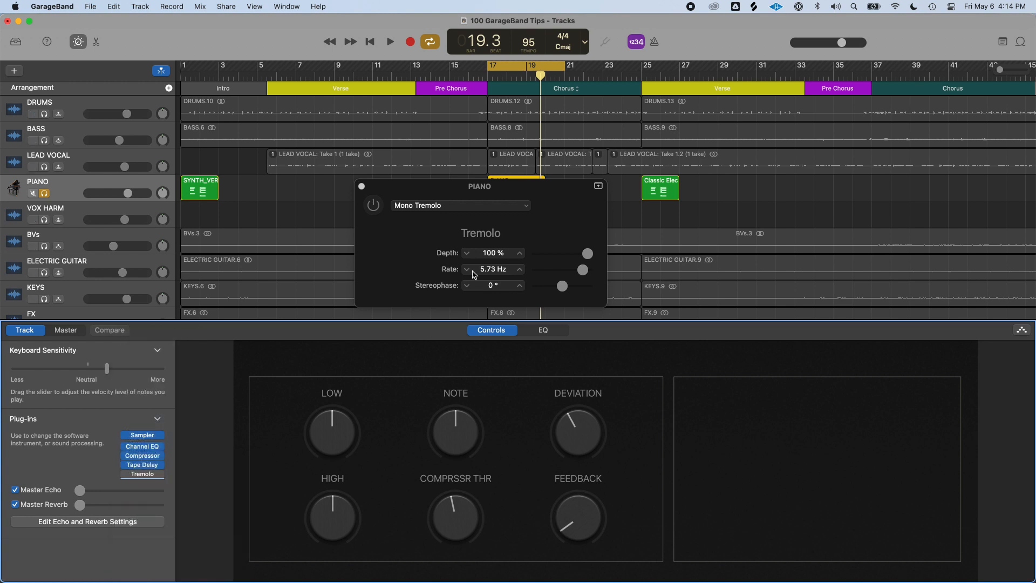
Load the Super Chorus preset on Modulation Delay, play it back and nudge the PIANO track volume up slightly
left_click(518, 205)
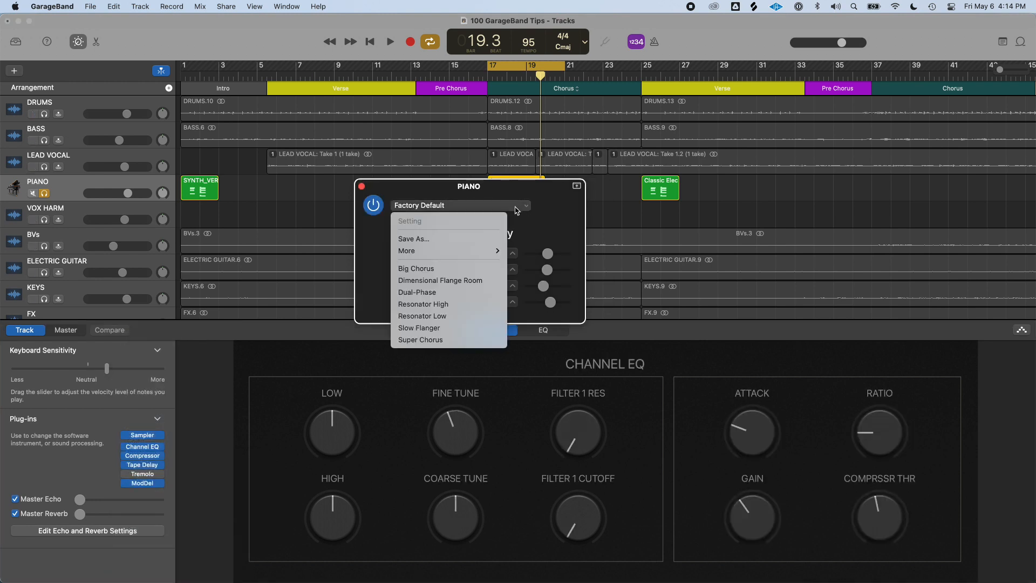
left_click(429, 340)
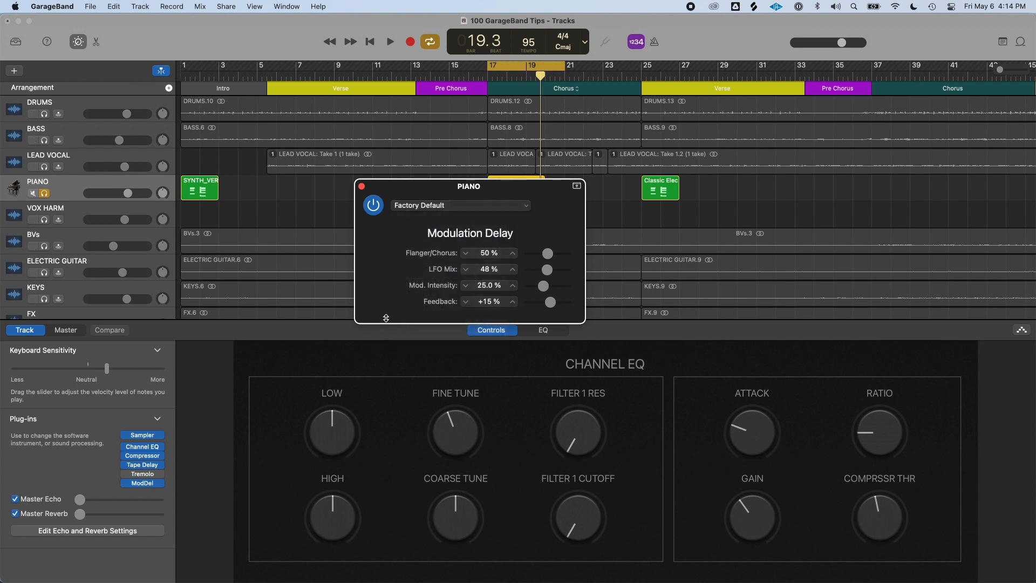
key("space")
left_click_drag(127, 194, 133, 193)
mouse_move(123, 474)
key("space")
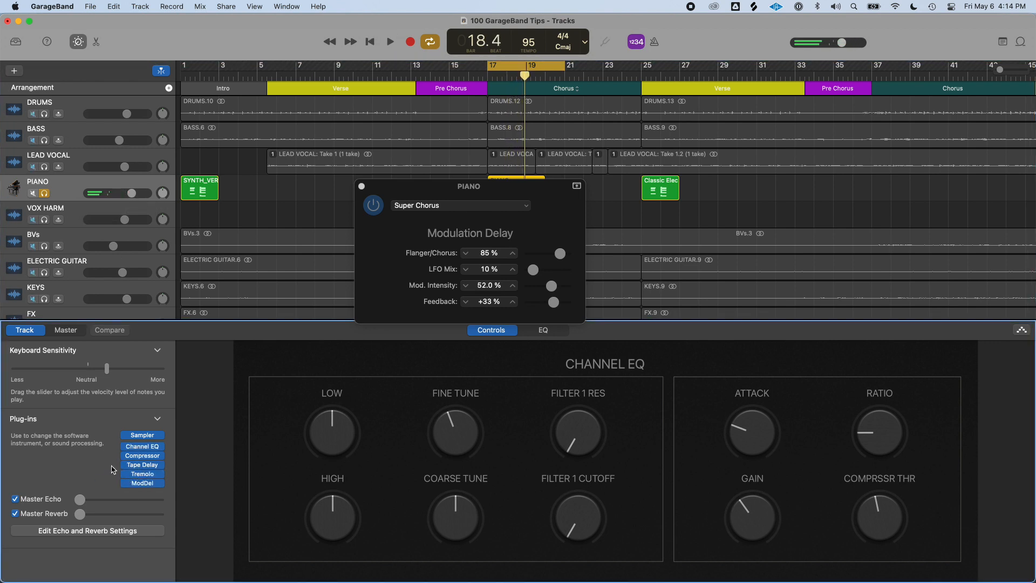
key("space")
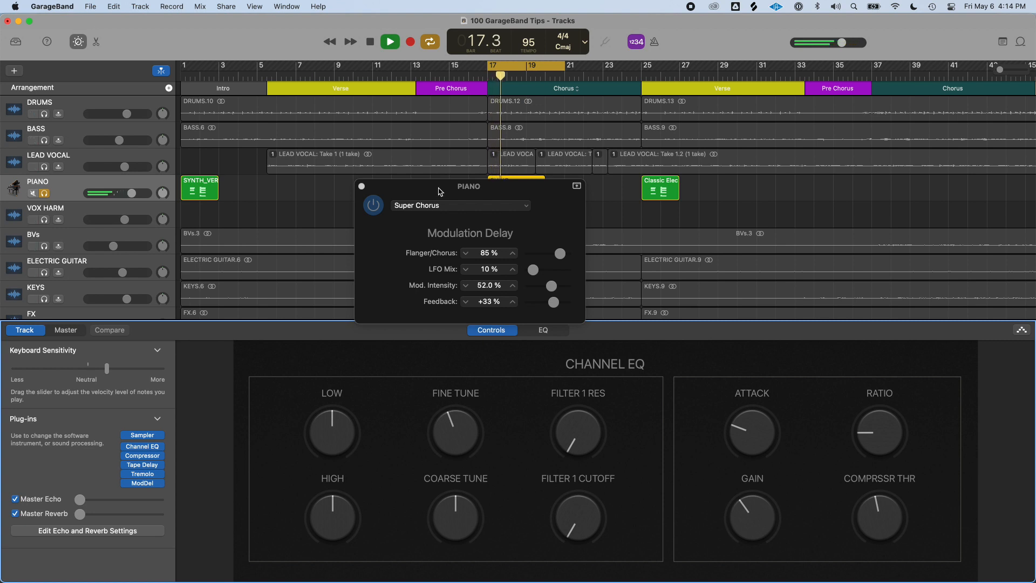
key("space")
Add an AutoFilter plug-in, load its Pulse Gate Sync Filter preset and play the song
left_click(153, 487)
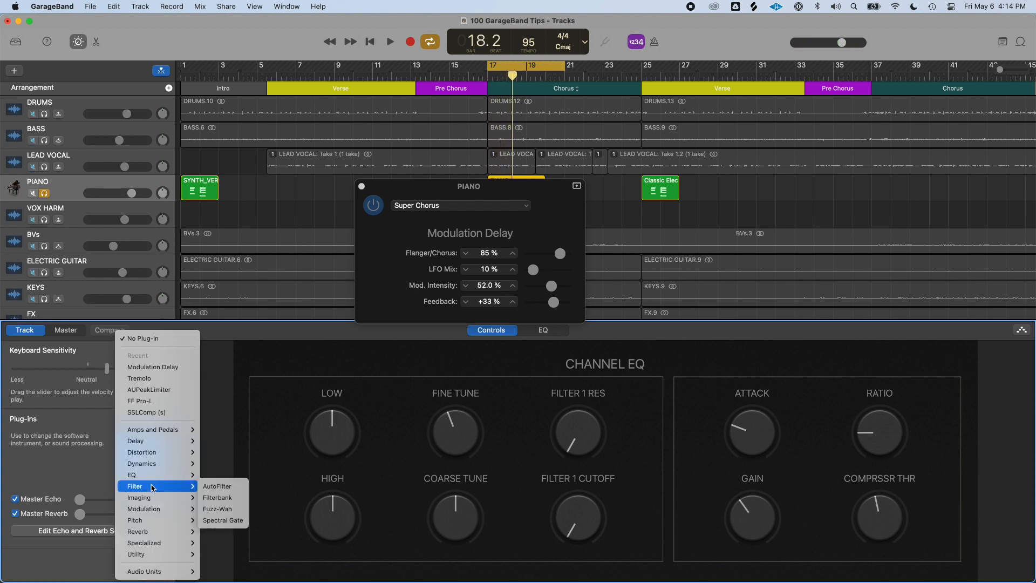
left_click(221, 486)
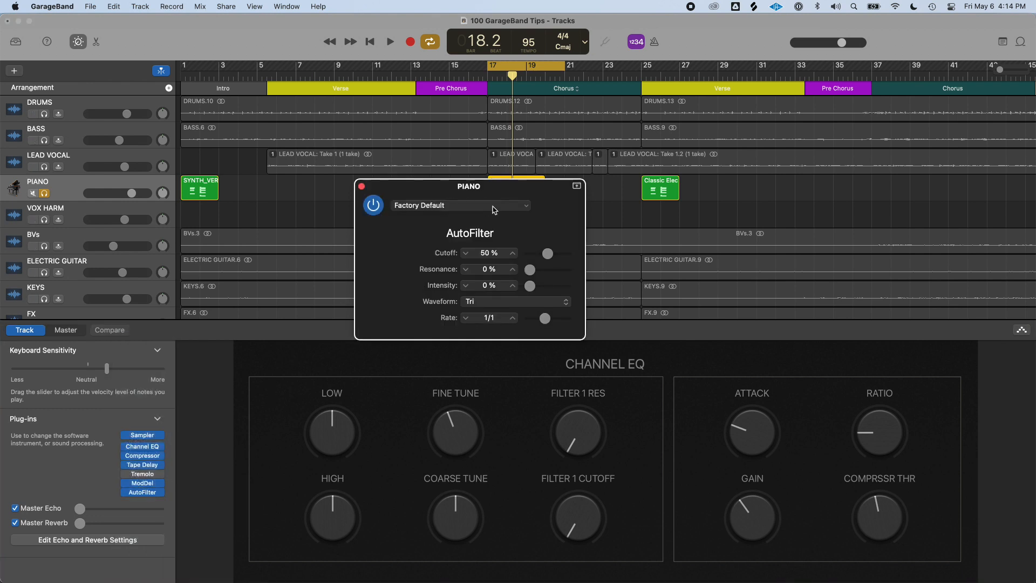
left_click(449, 204)
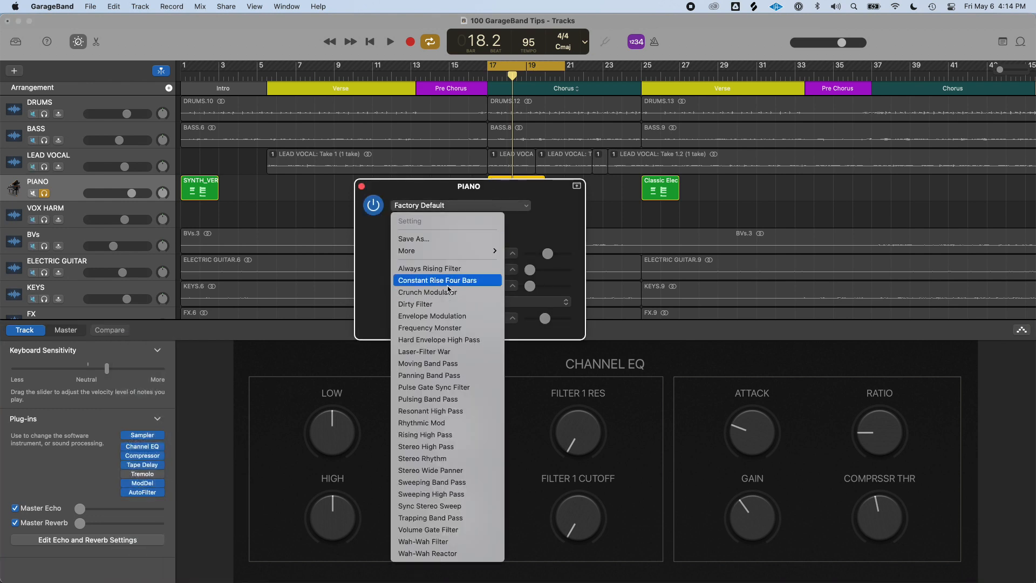
left_click(437, 386)
key("space")
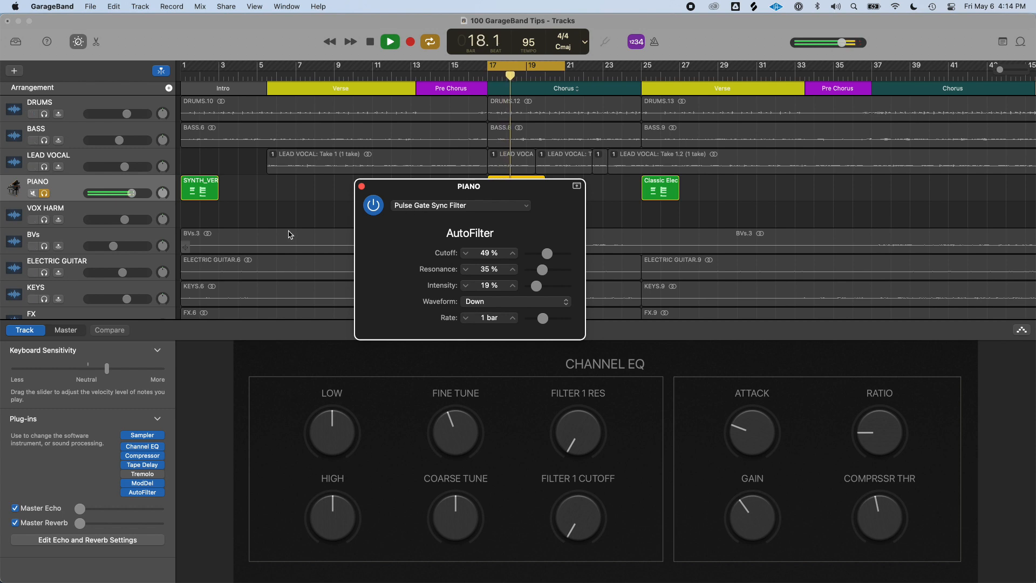
Load the Pulsing Band Pass preset on AutoFilter, then switch it to the Crunch Modulator preset
left_click(519, 207)
left_click(462, 400)
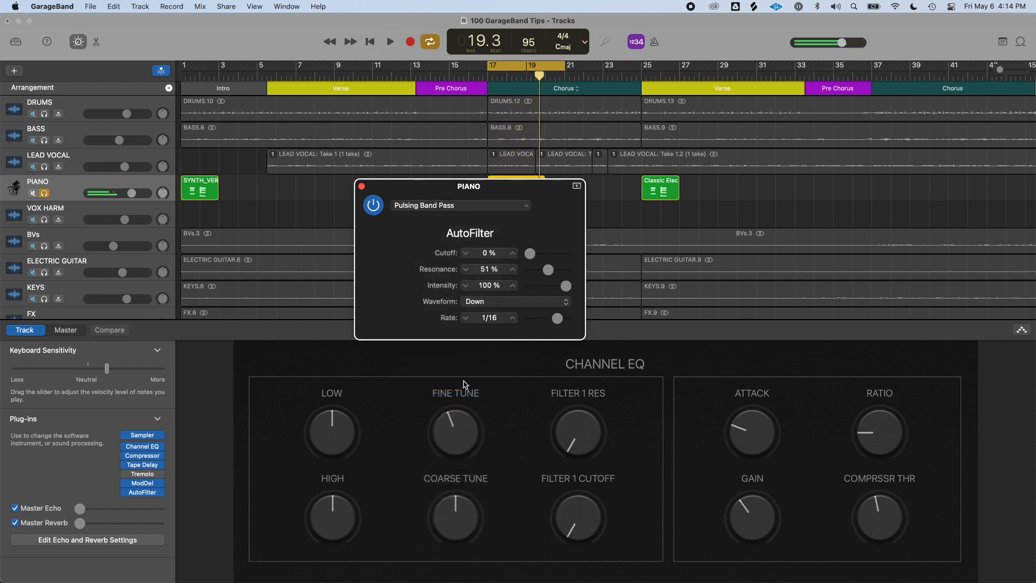
left_click(511, 210)
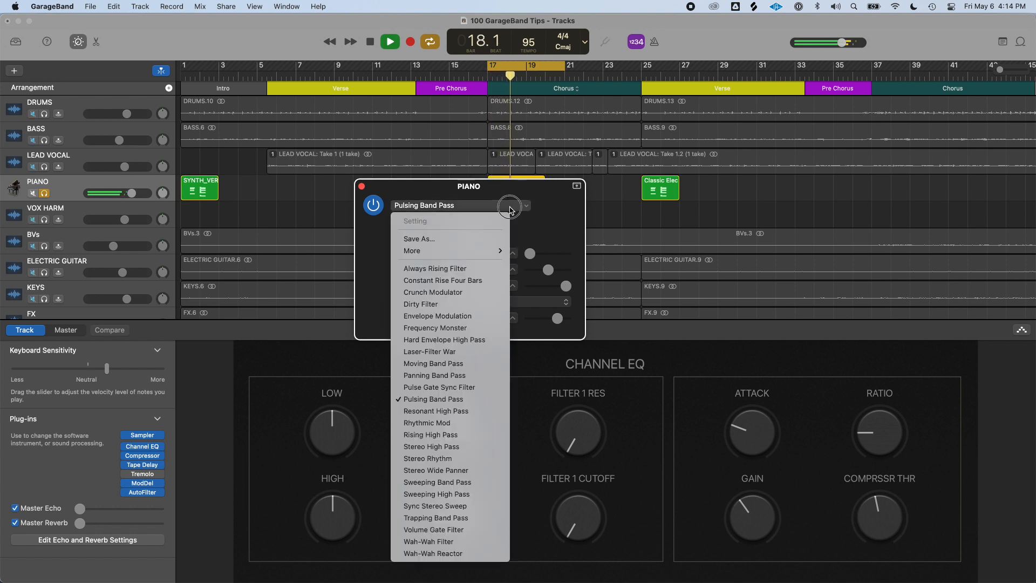
left_click(474, 292)
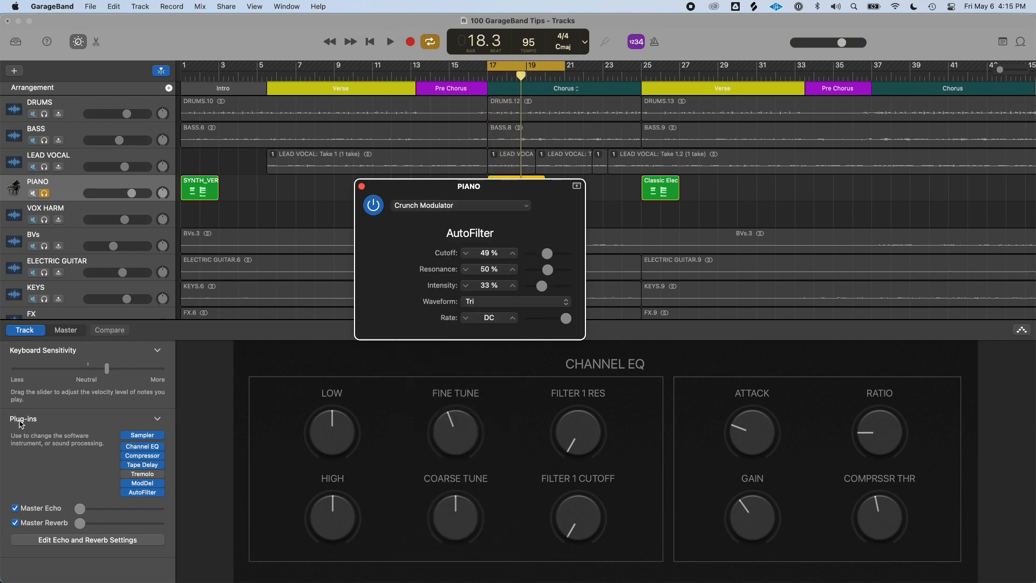
left_click(157, 500)
mouse_move(151, 467)
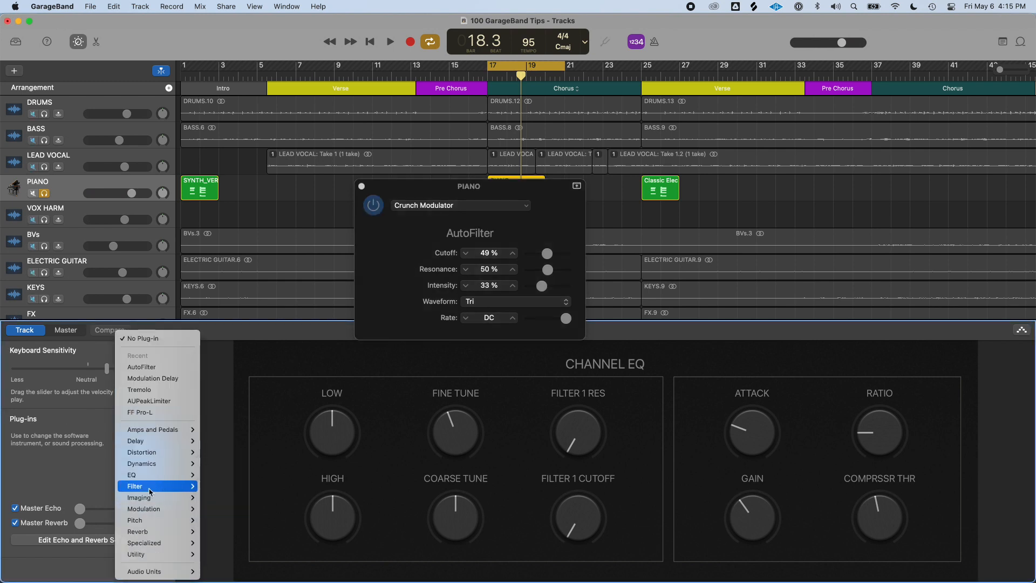
mouse_move(154, 509)
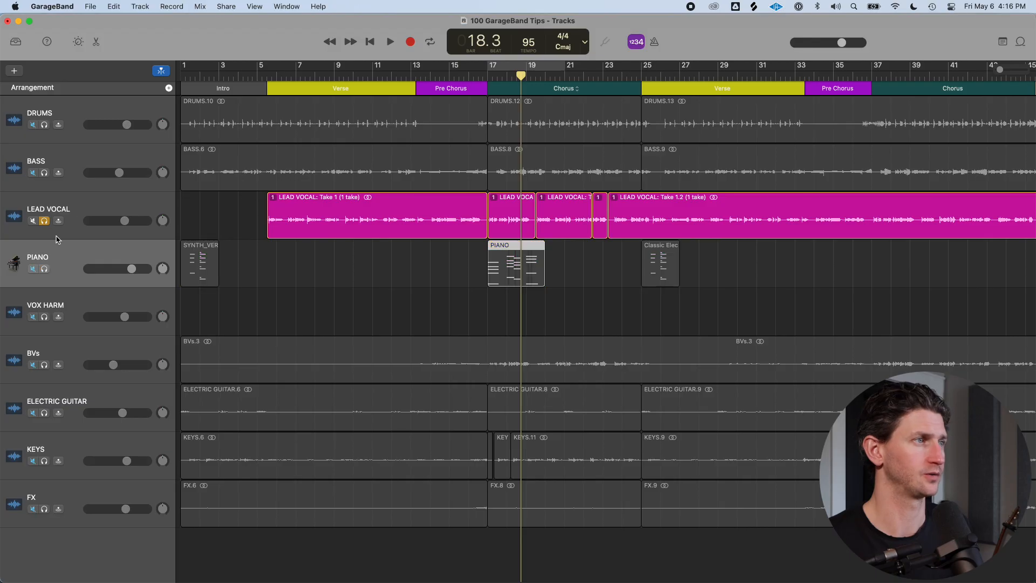
Select the LEAD VOCAL track and play back the chorus
left_click(102, 205)
key("space")
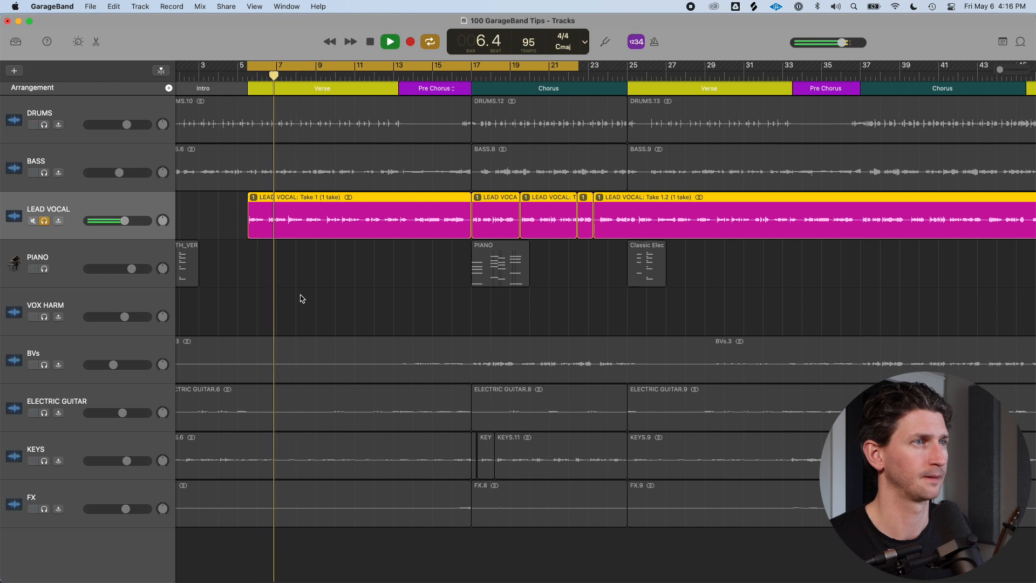
key("space")
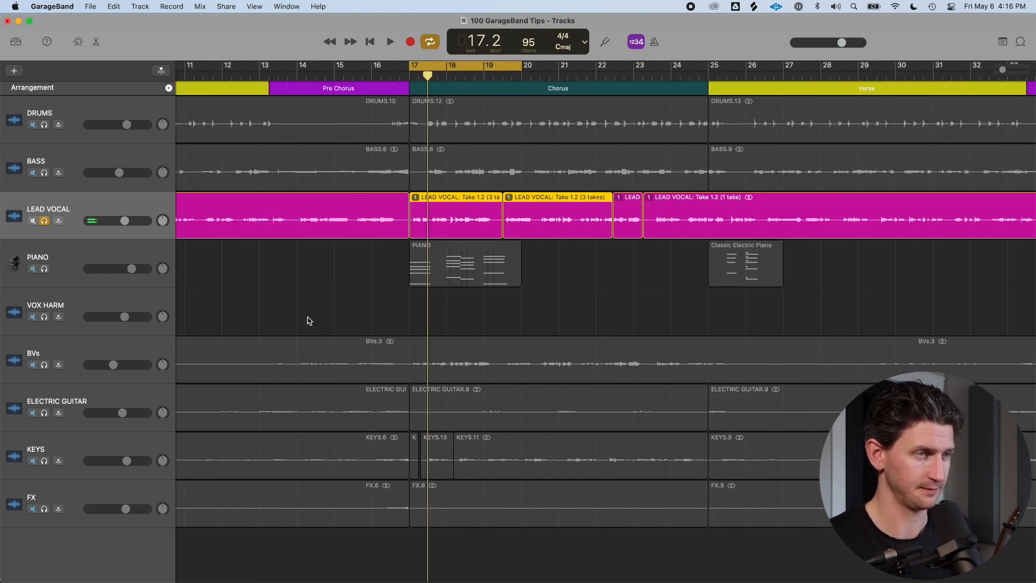
Open the LEAD VOCAL editor, set Pitch Correction to 100 and audition the vocal
key("e")
left_click_drag(25, 252, 147, 260)
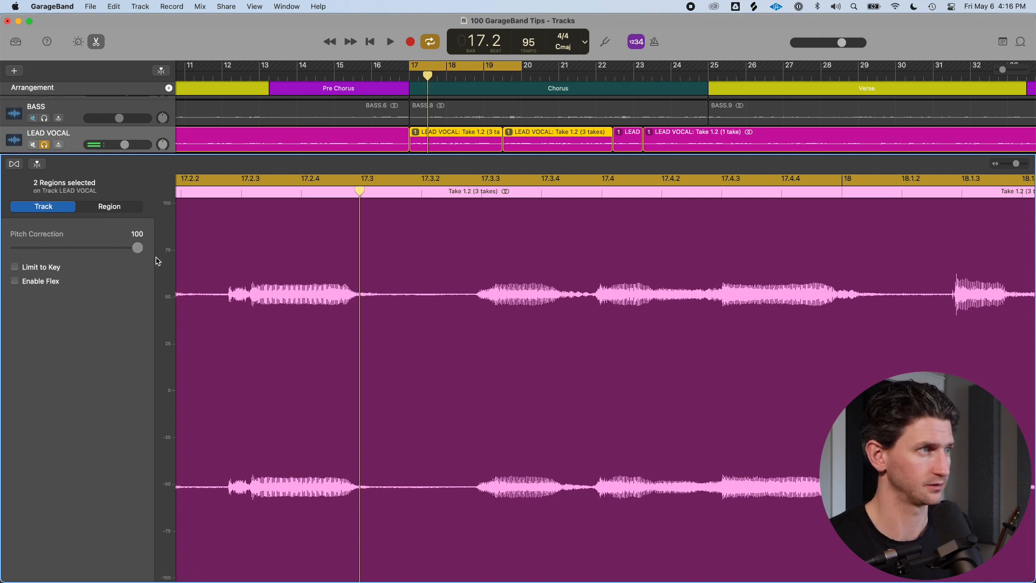
key("space")
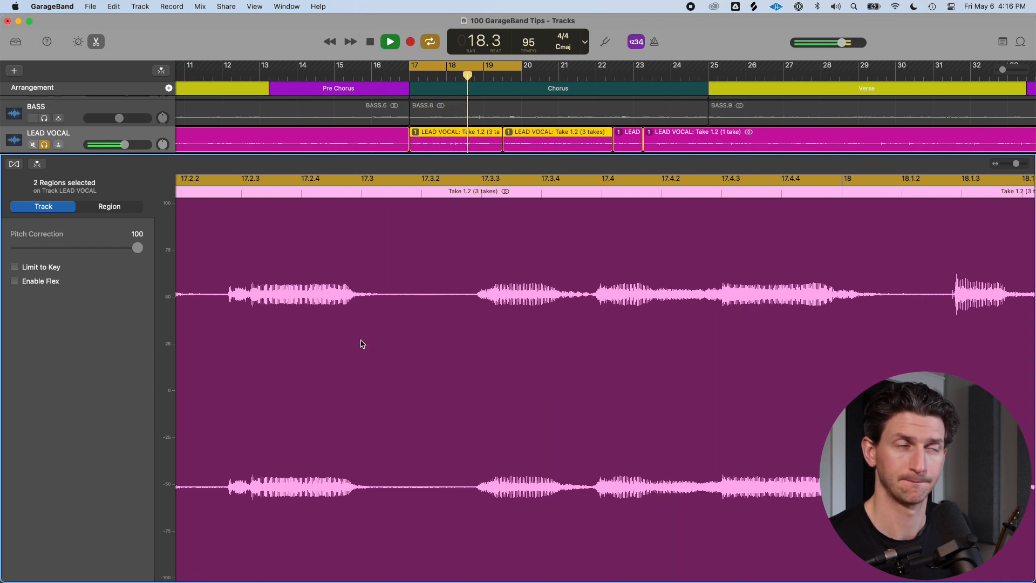
key("space")
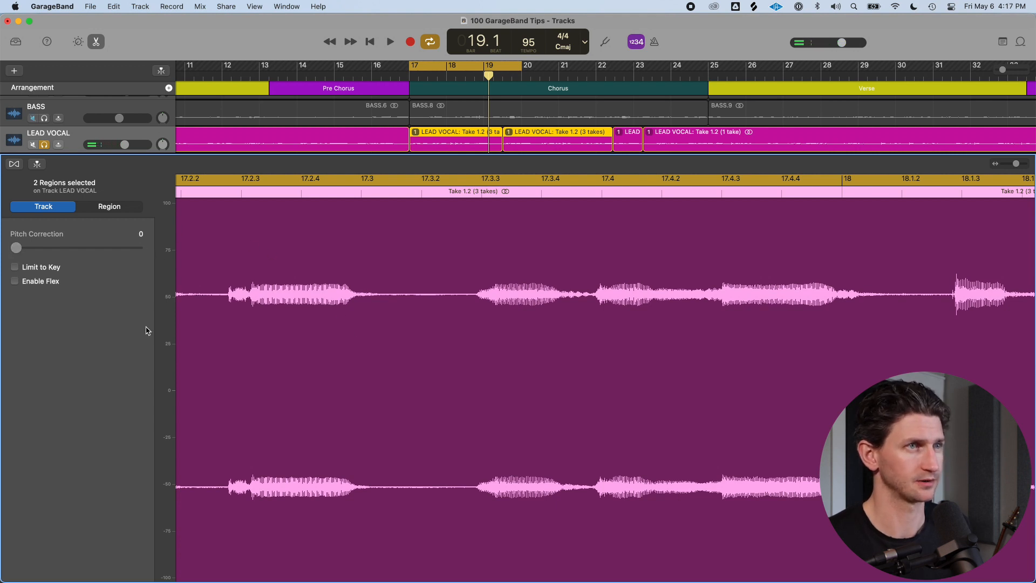
Set Pitch Correction to 100 again with Limit to Key enabled and play the vocal
key("space")
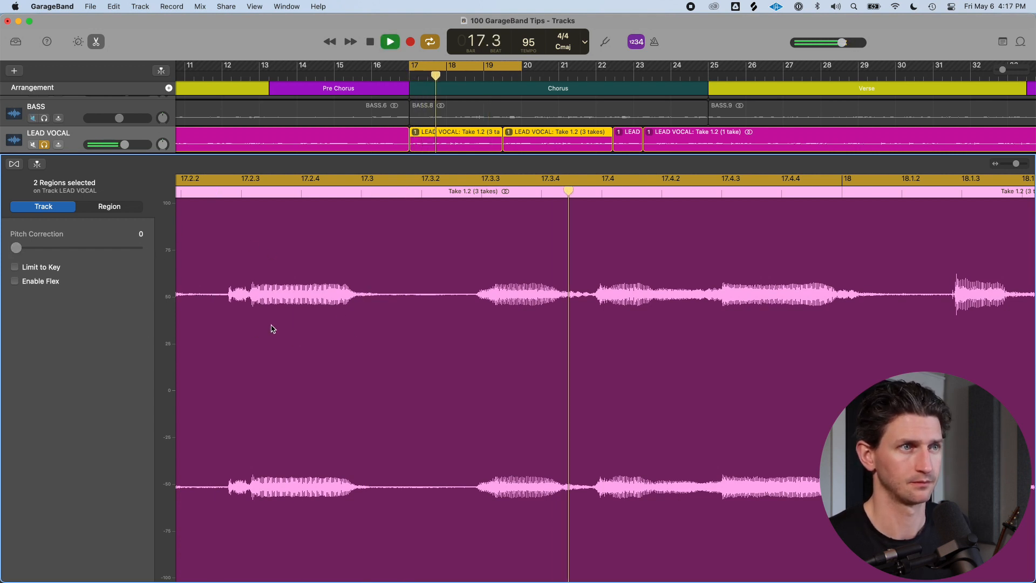
key("space")
left_click_drag(20, 249, 157, 258)
key("space")
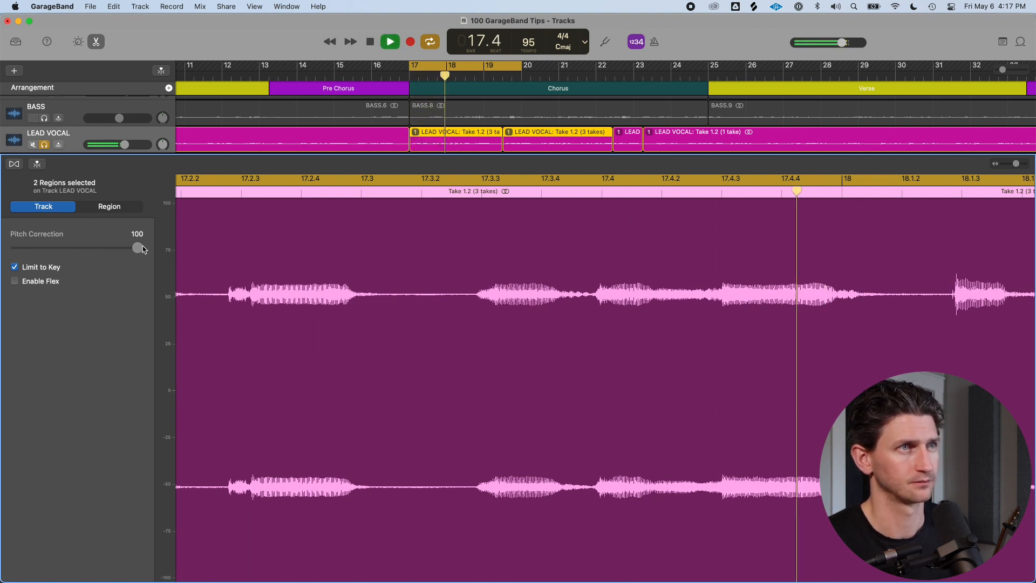
Lower Pitch Correction to a moderate amount and stop playback
left_click_drag(138, 248, 91, 251)
key("space")
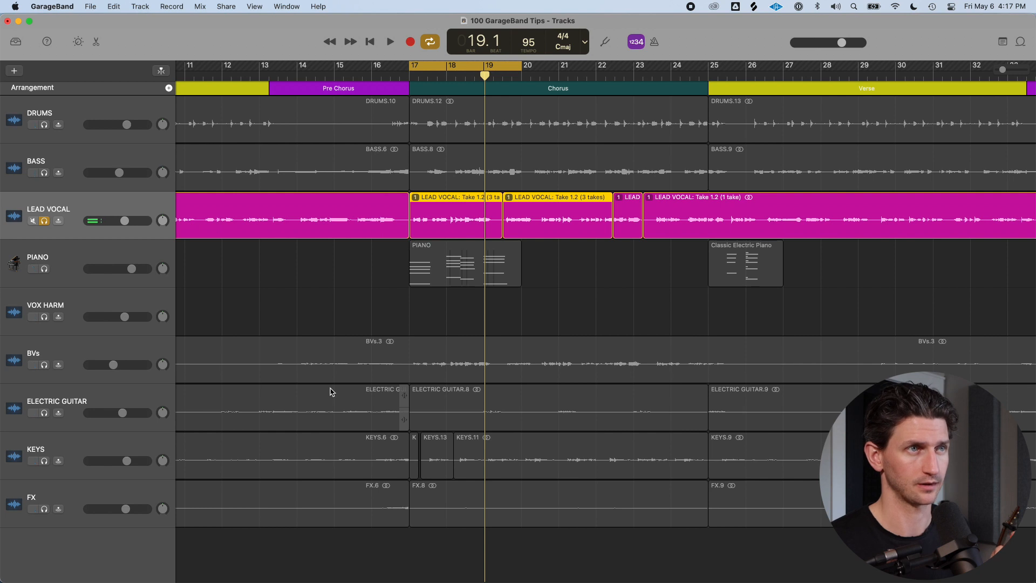
Turn off cycling, select the DRUMS track and add a Noise Gate plug-in to its next empty slot
key("c")
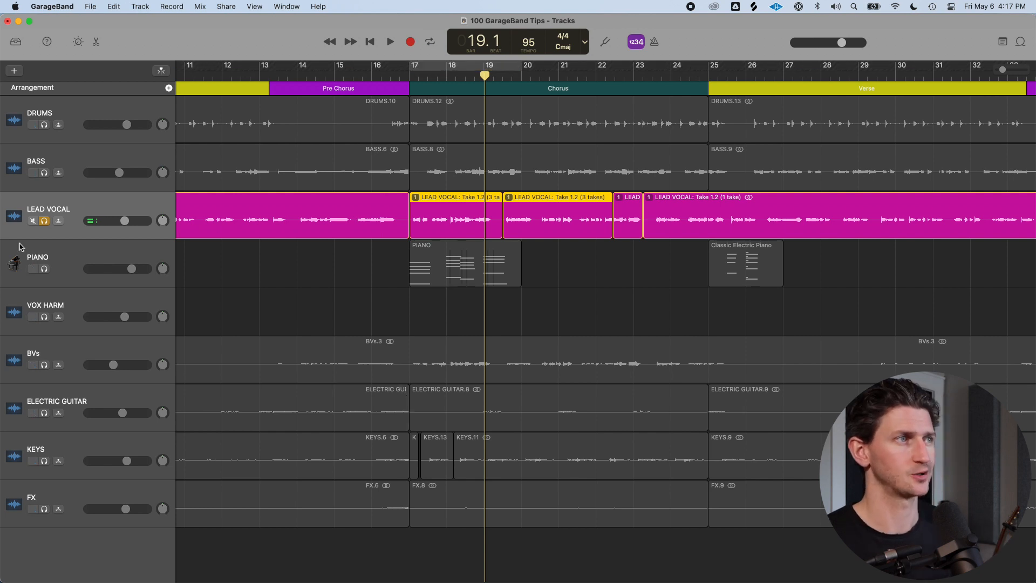
left_click(47, 221)
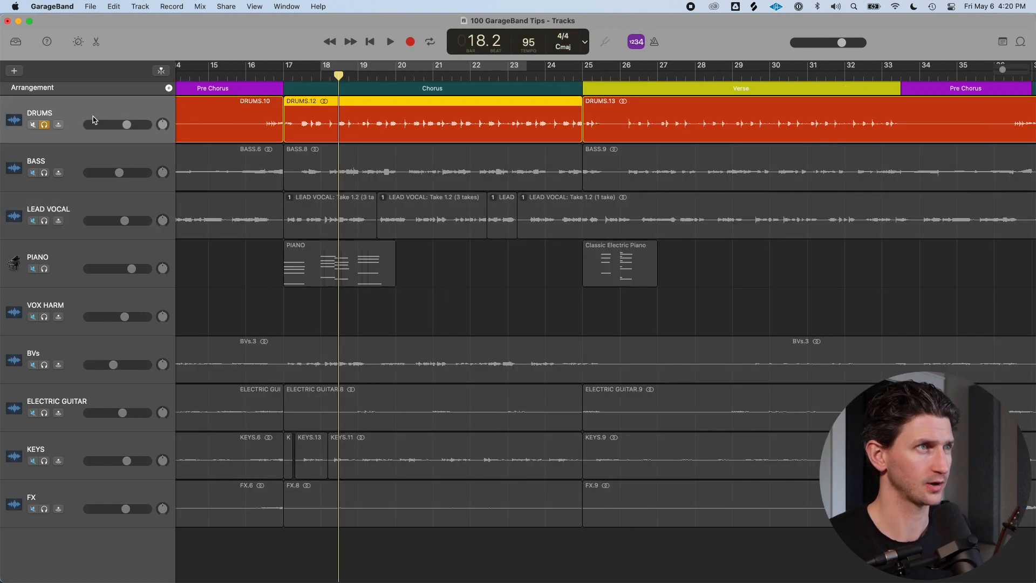
left_click(93, 120)
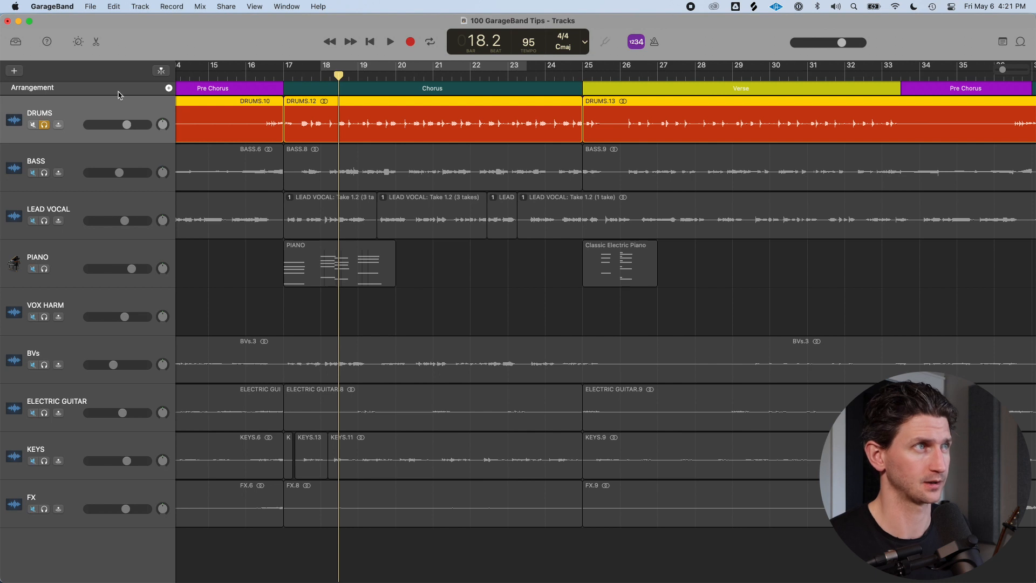
key("b")
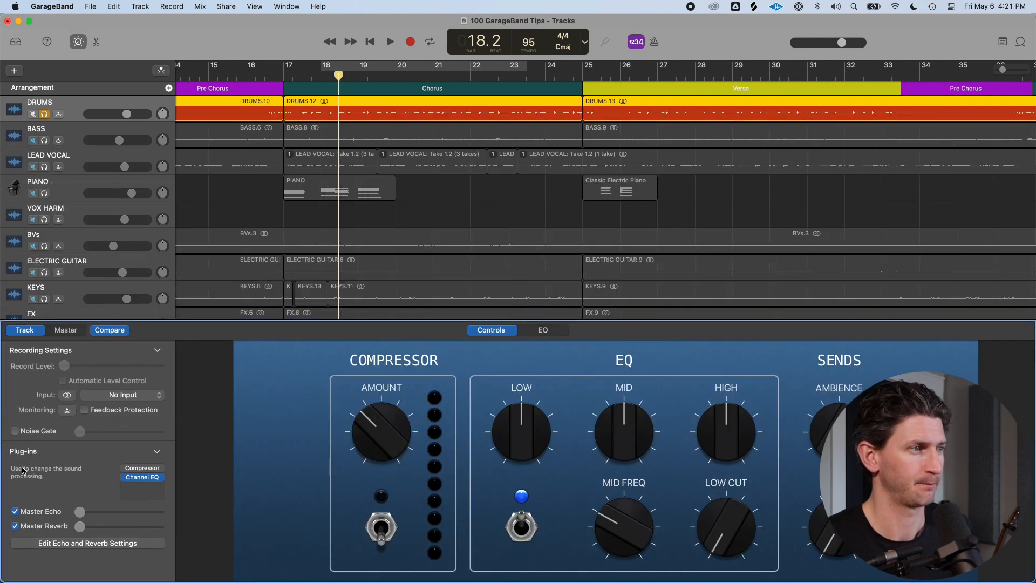
left_click(158, 452)
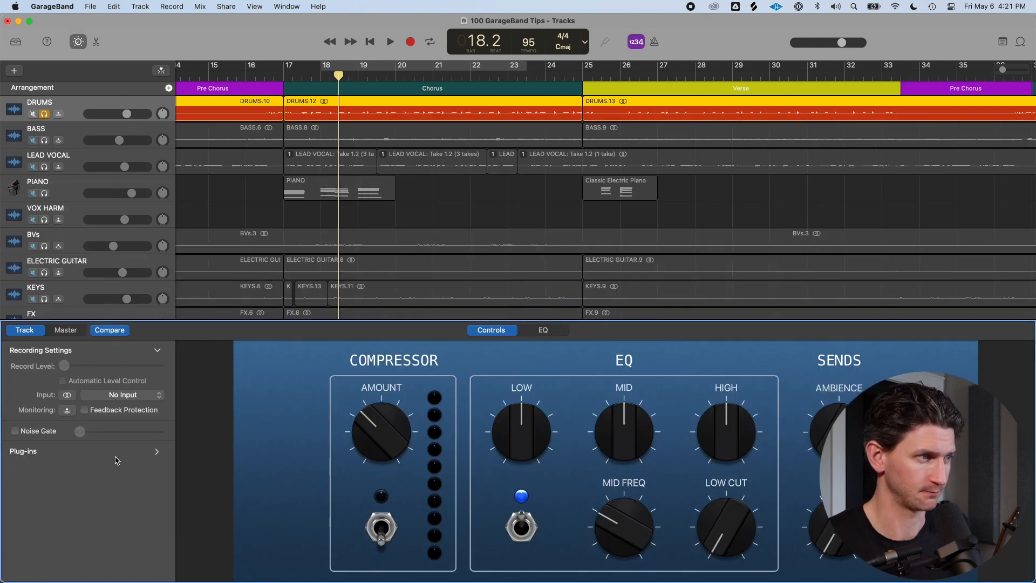
left_click(157, 453)
left_click(151, 495)
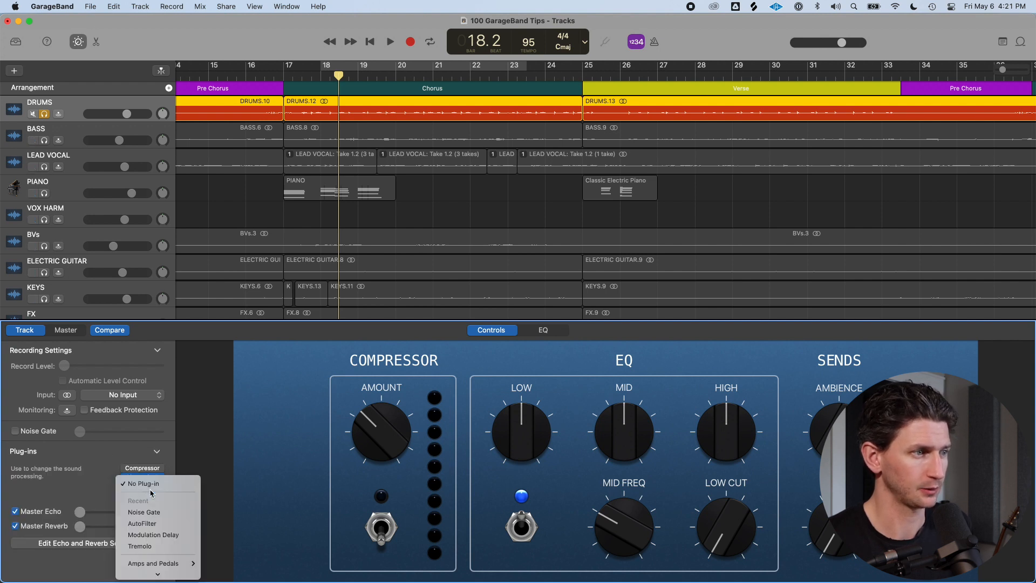
mouse_move(140, 467)
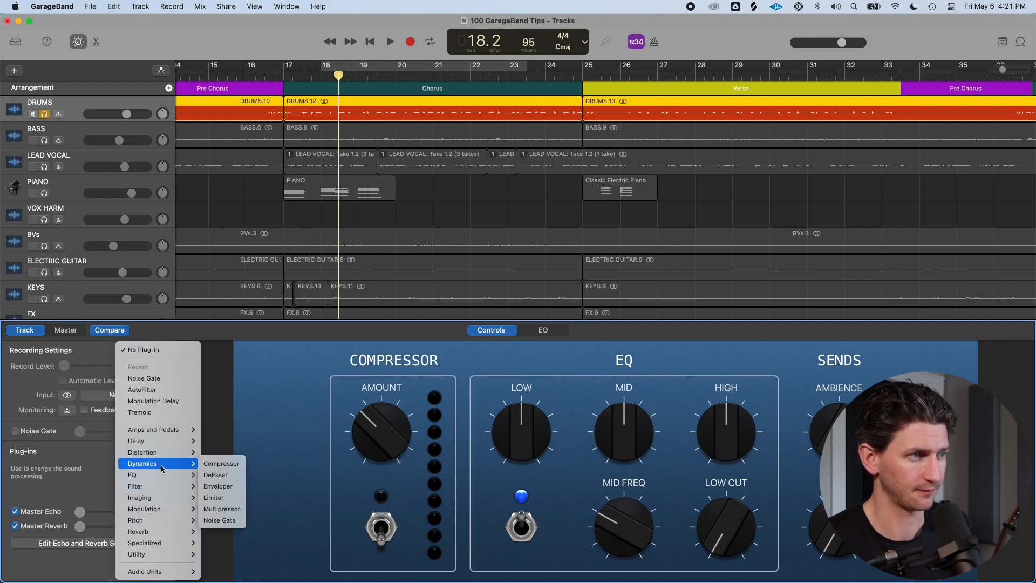
left_click(240, 520)
Set a cycle range over bars 18 to 22, set the Noise Gate threshold to -100 dB and play
left_click_drag(322, 70, 507, 71)
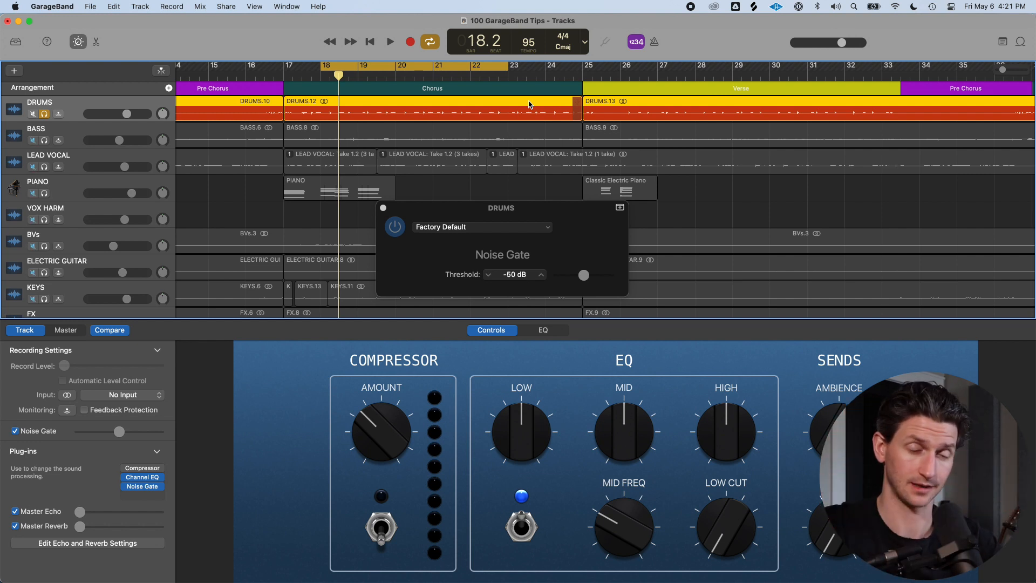
left_click_drag(583, 275, 463, 282)
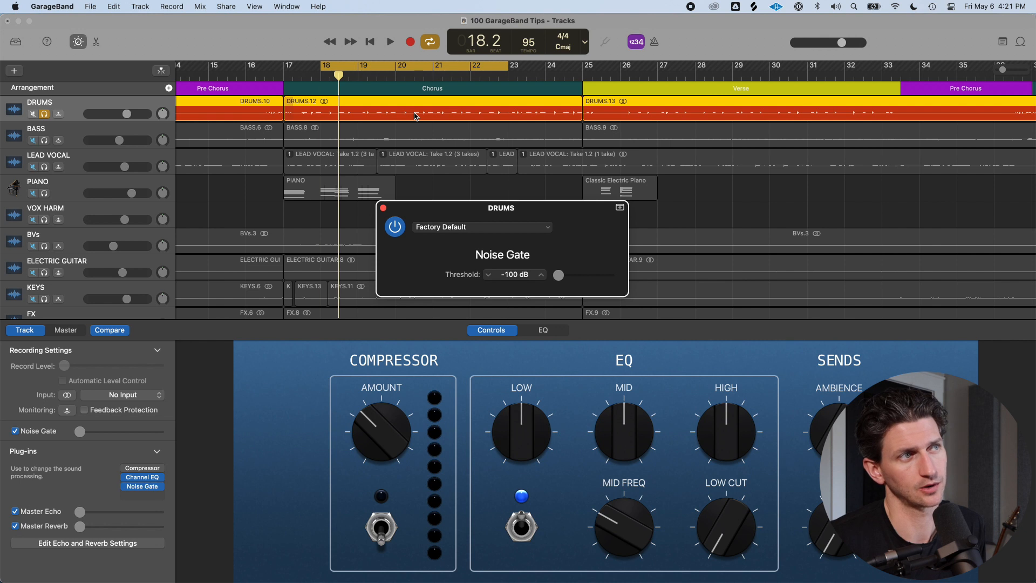
key("space")
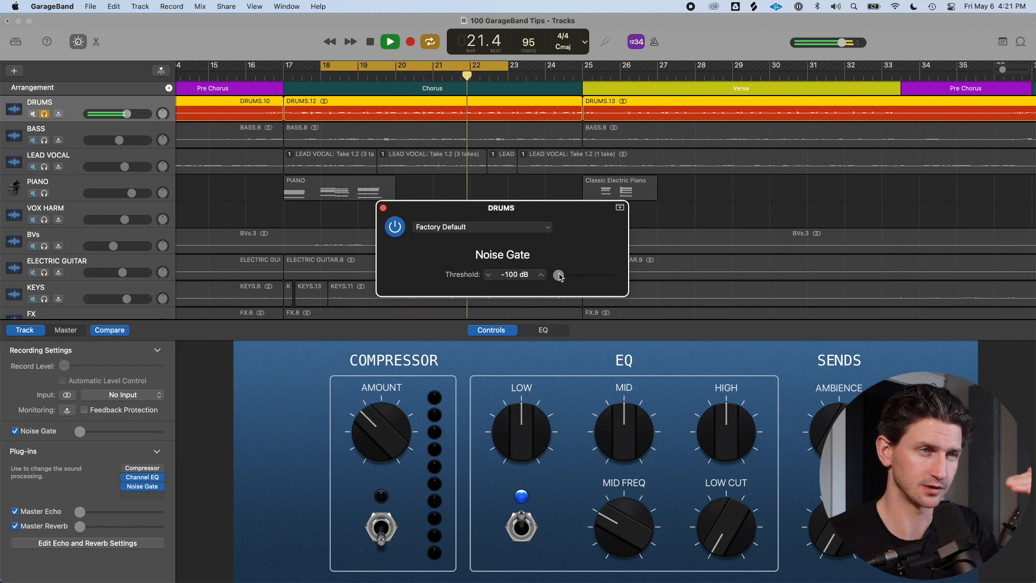
Raise the Noise Gate threshold to -22 dB, toggle its bypass to compare, and stop playback
left_click_drag(560, 276, 598, 281)
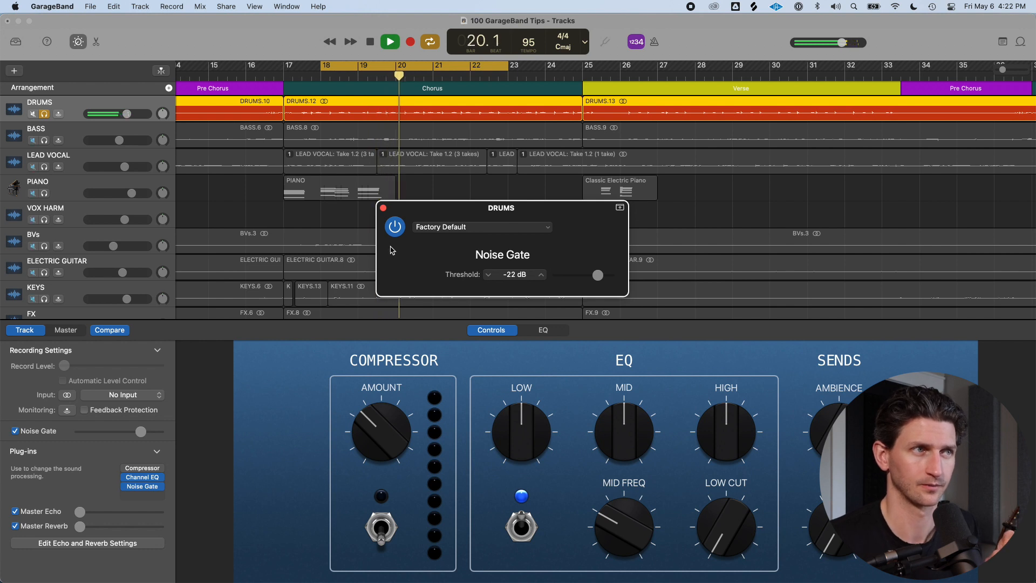
left_click(396, 230)
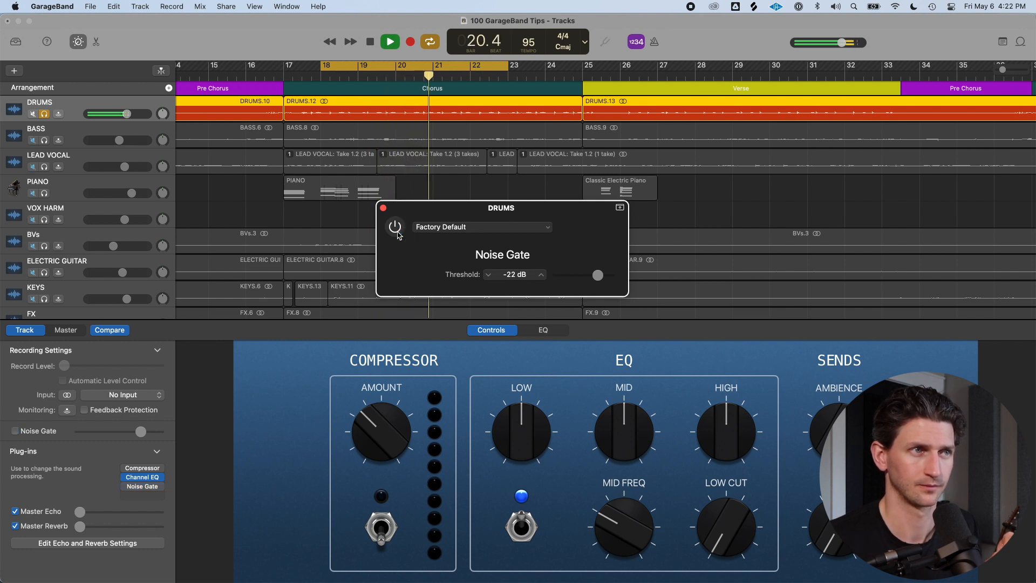
left_click(397, 232)
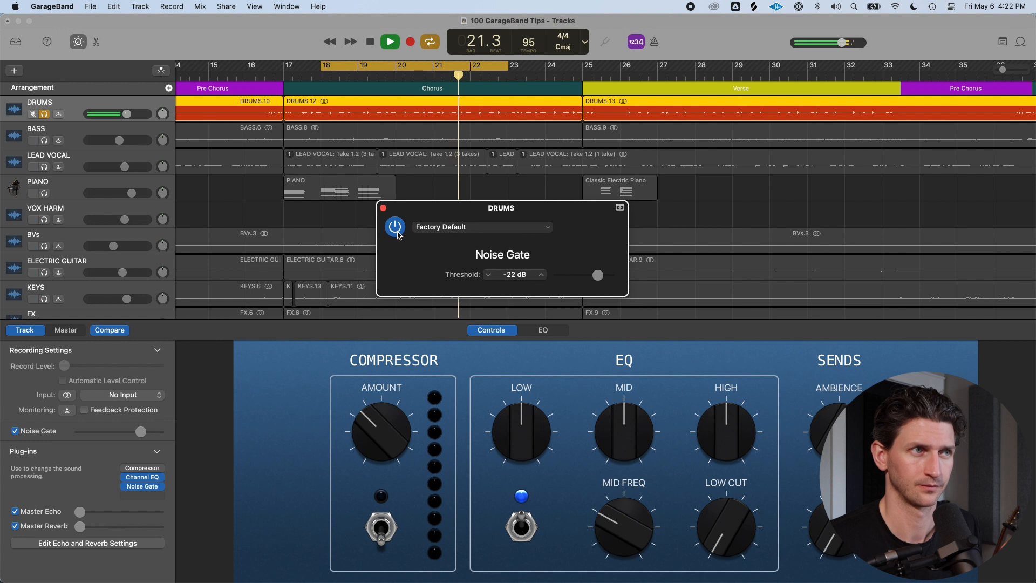
left_click(398, 233)
key("space")
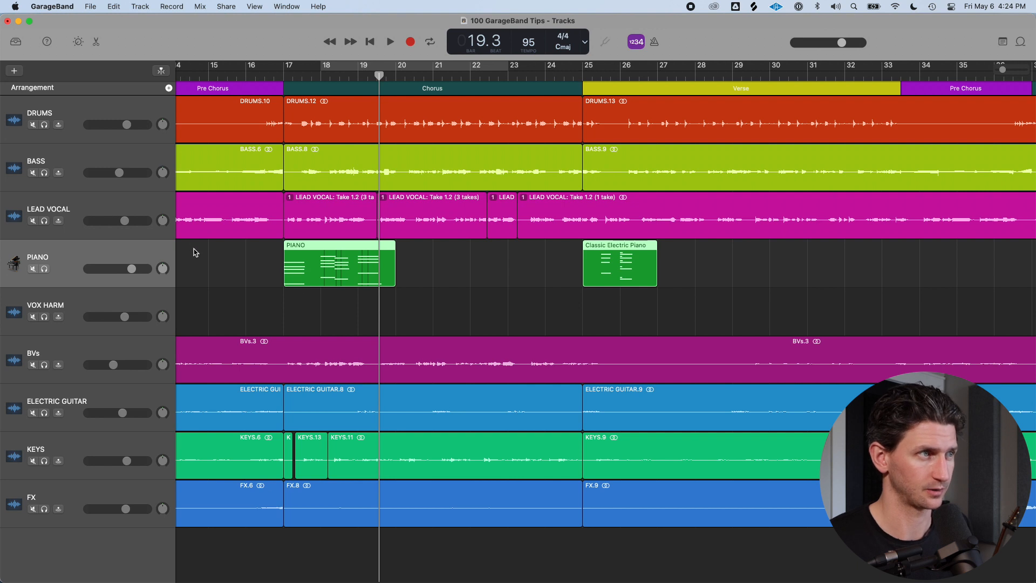
Show track automation and choose Volume as the PIANO track's automation parameter
key("a")
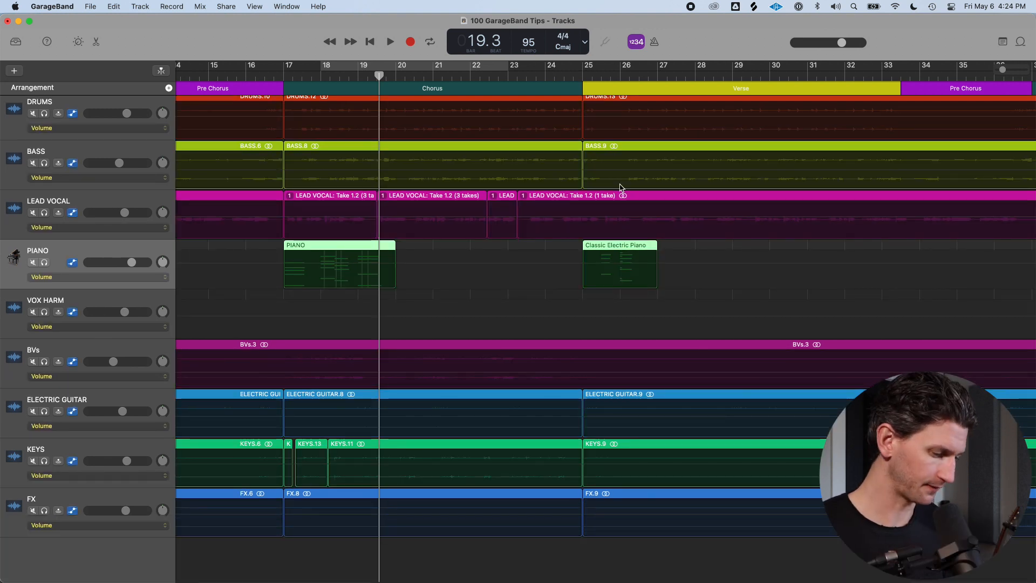
key("a")
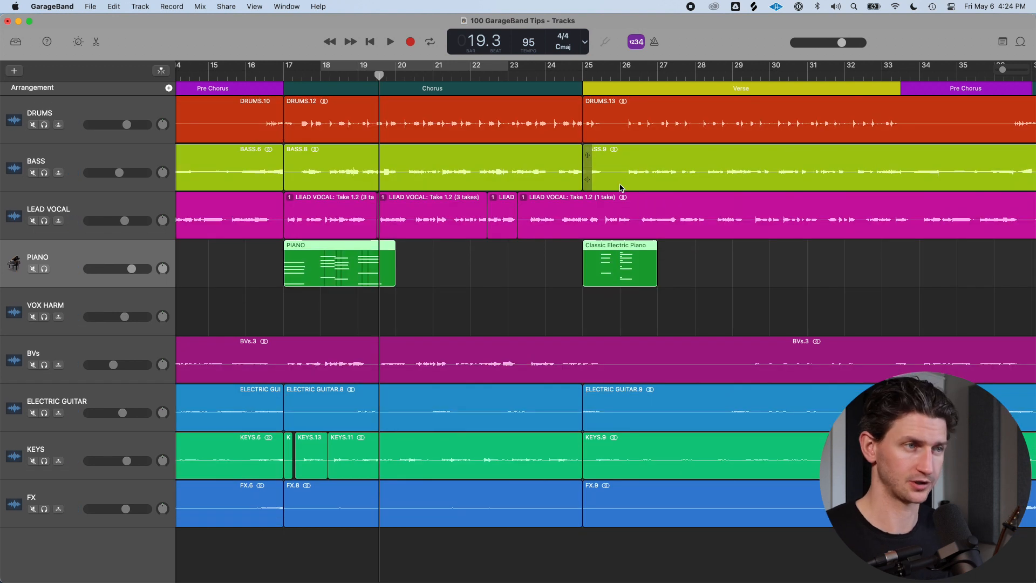
key("a")
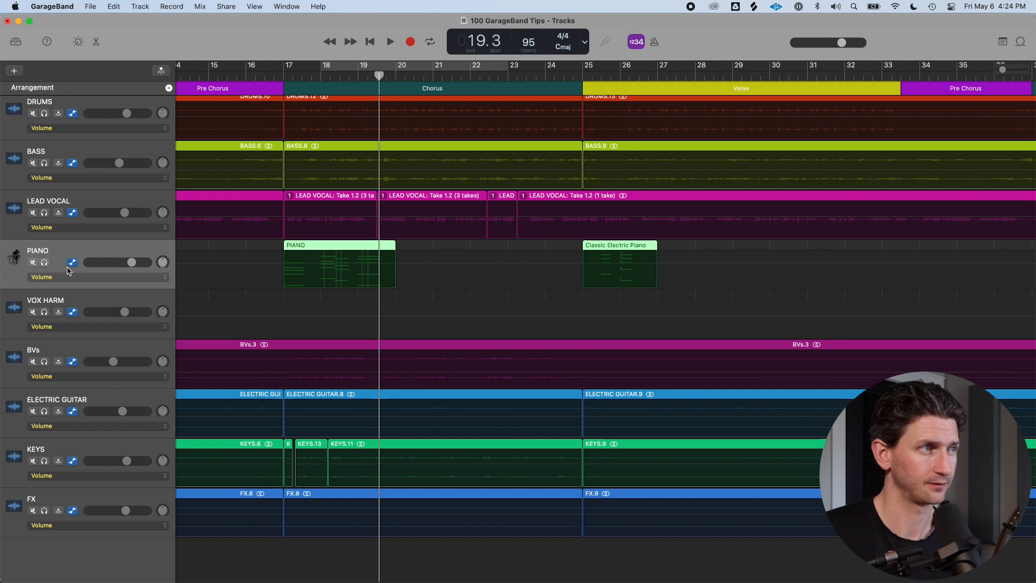
left_click(161, 278)
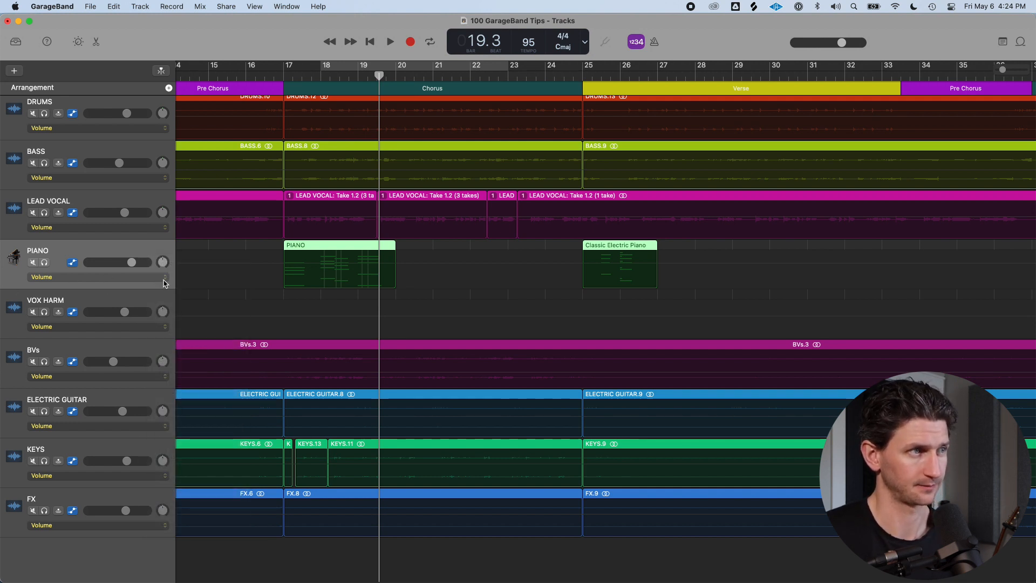
left_click(165, 281)
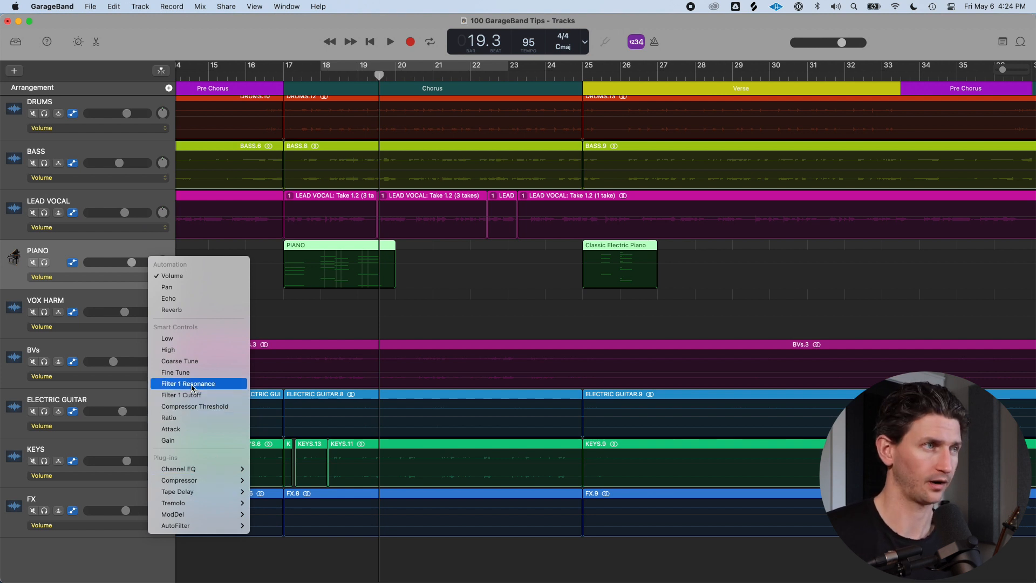
left_click(185, 277)
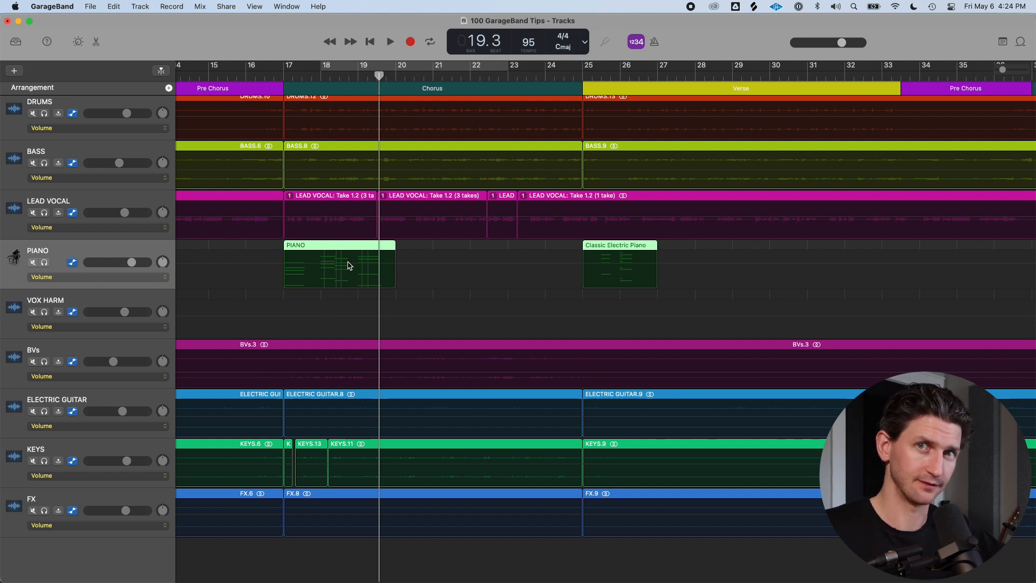
Enable automation and lower the PIANO track's volume automation line near bar 19
left_click(282, 71)
left_click(388, 75)
left_click(394, 76)
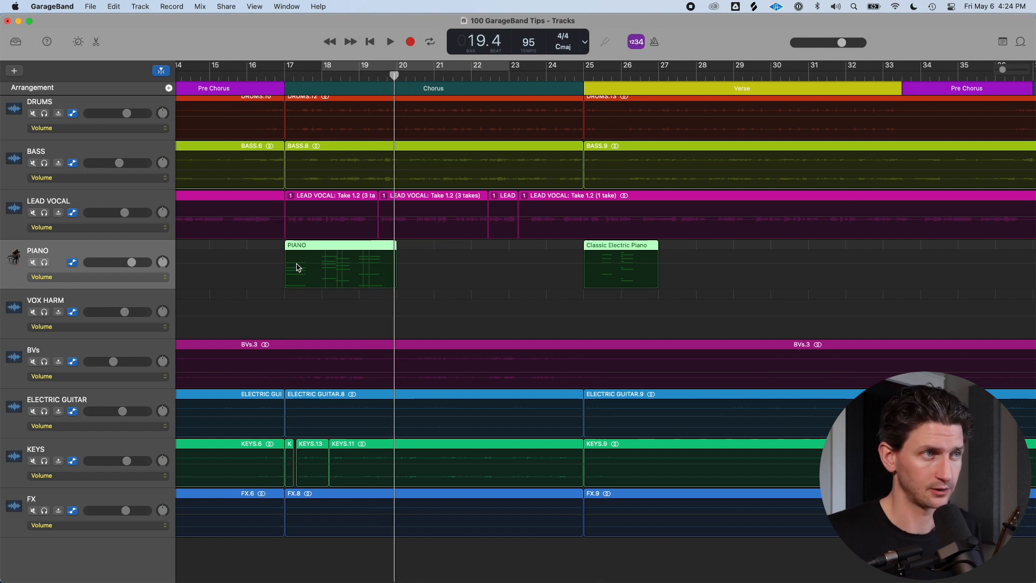
key("a")
left_click_drag(376, 262, 334, 278)
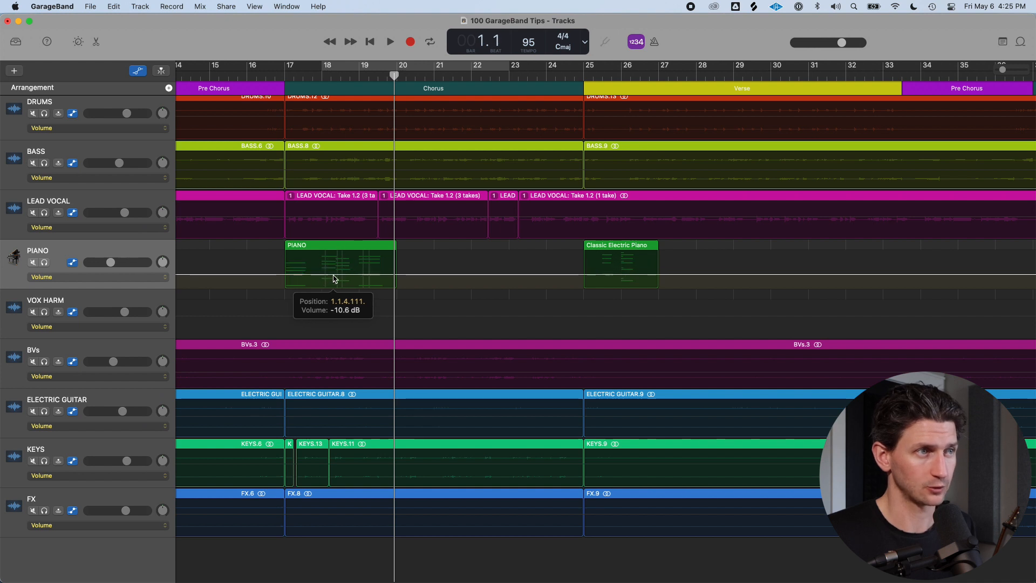
Add volume points at bar 17 and near bar 20 on the PIANO track, raising the second to create a fade-in ramp
left_click(284, 275)
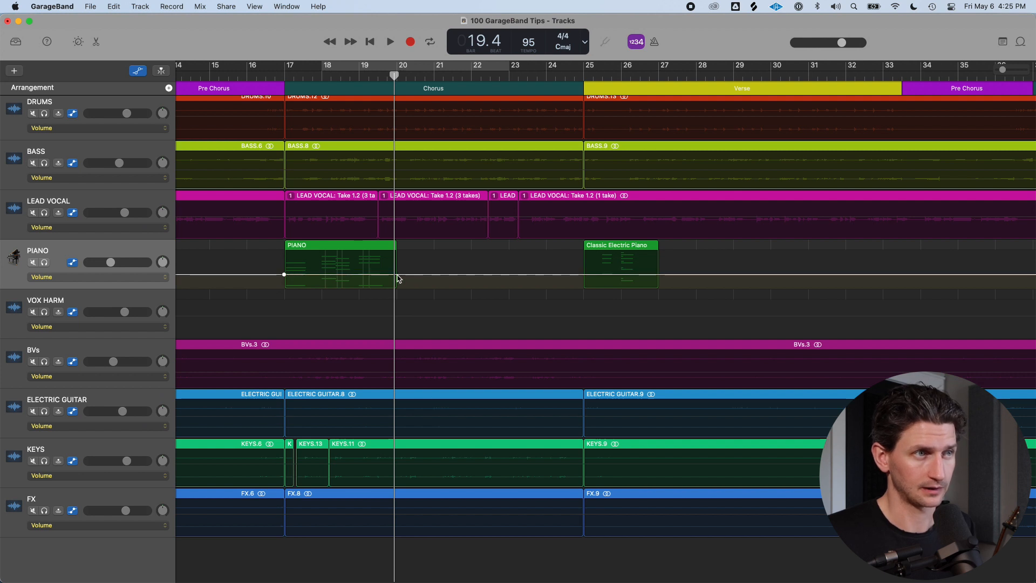
left_click_drag(398, 275, 380, 257)
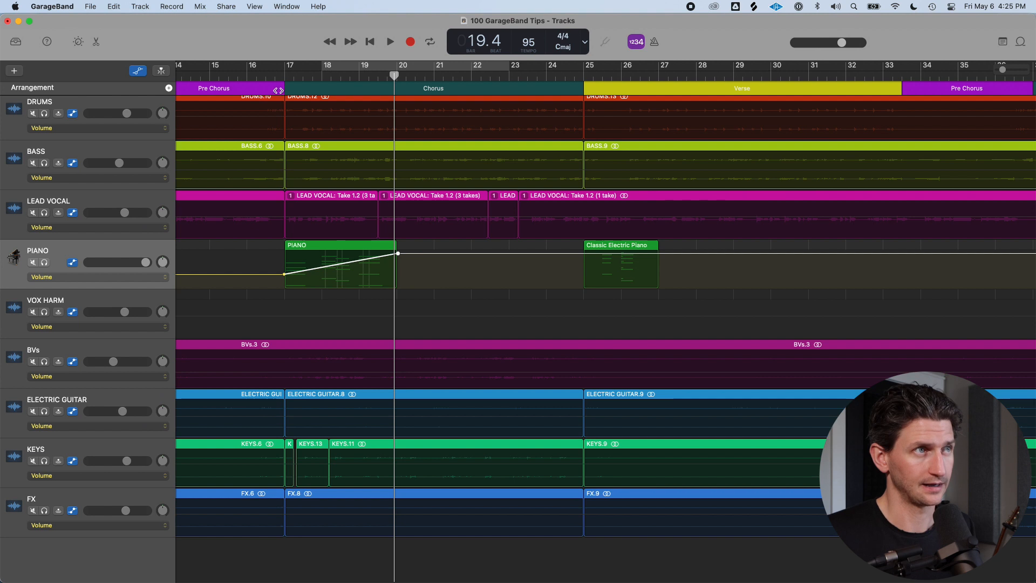
Solo the PIANO track and play the ramp from bar 17
left_click(285, 71)
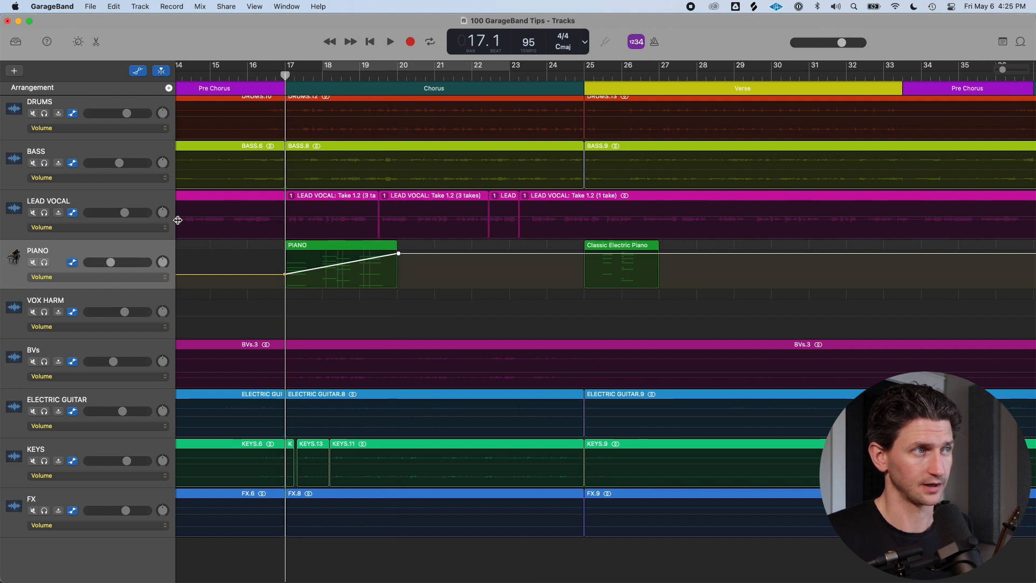
left_click(47, 263)
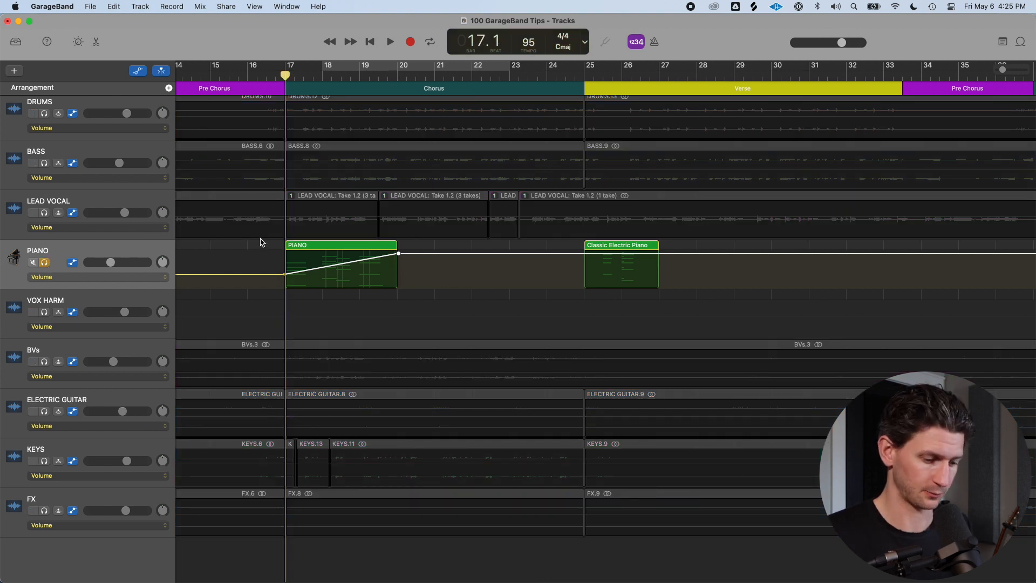
key("space")
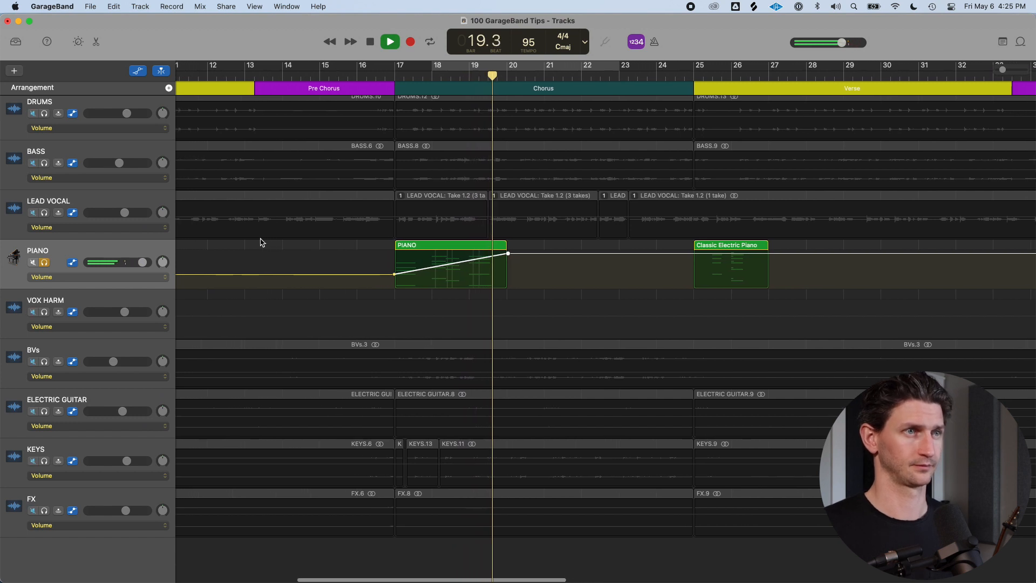
key("space")
Add a peak point around bar 18.5 and pull the volume back down at the end of the PIANO region
left_click(477, 263)
left_click_drag(476, 263, 531, 274)
left_click_drag(418, 274, 418, 277)
Select the PIANO track and open the Library
left_click(140, 248)
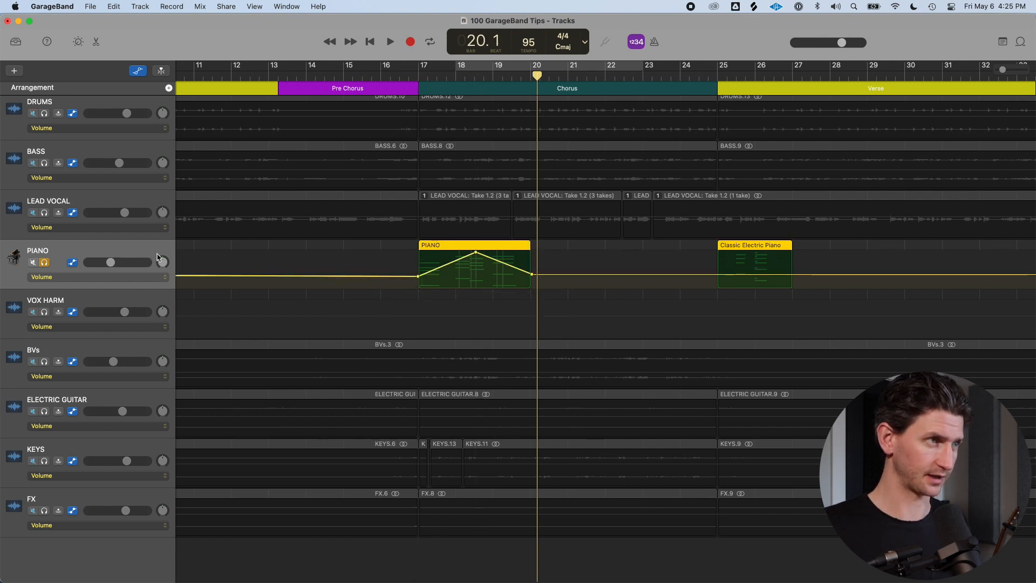
key("y")
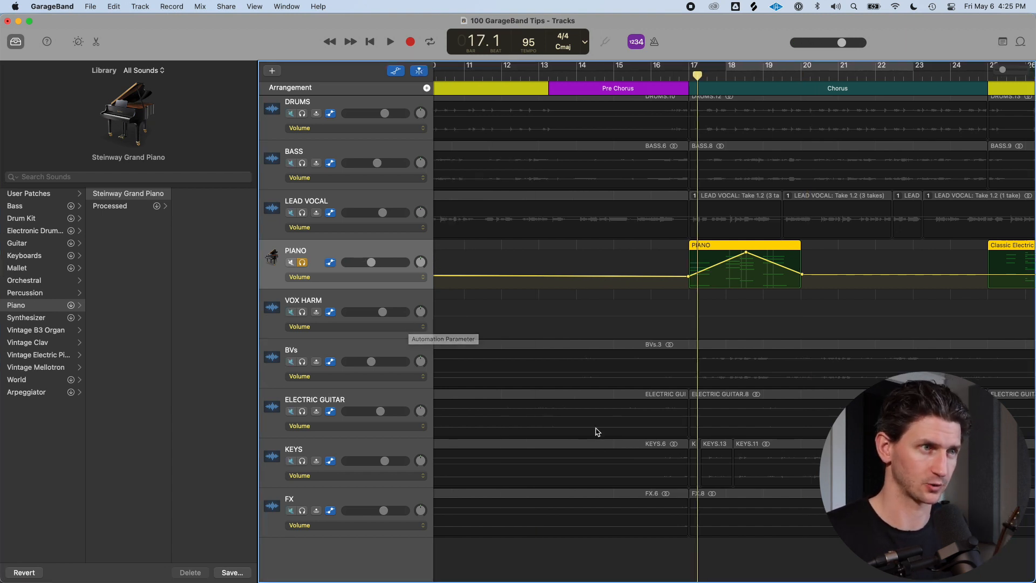
key("b")
left_click(384, 484)
key("b")
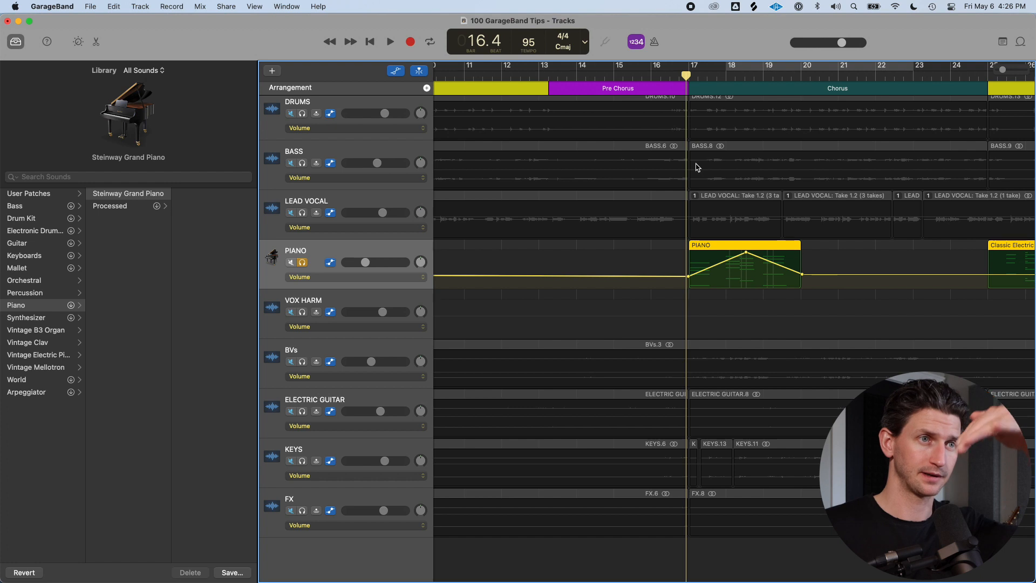
Play back the PIANO volume automation from about bar 16
key("space")
scroll(696, 167, "left", 1)
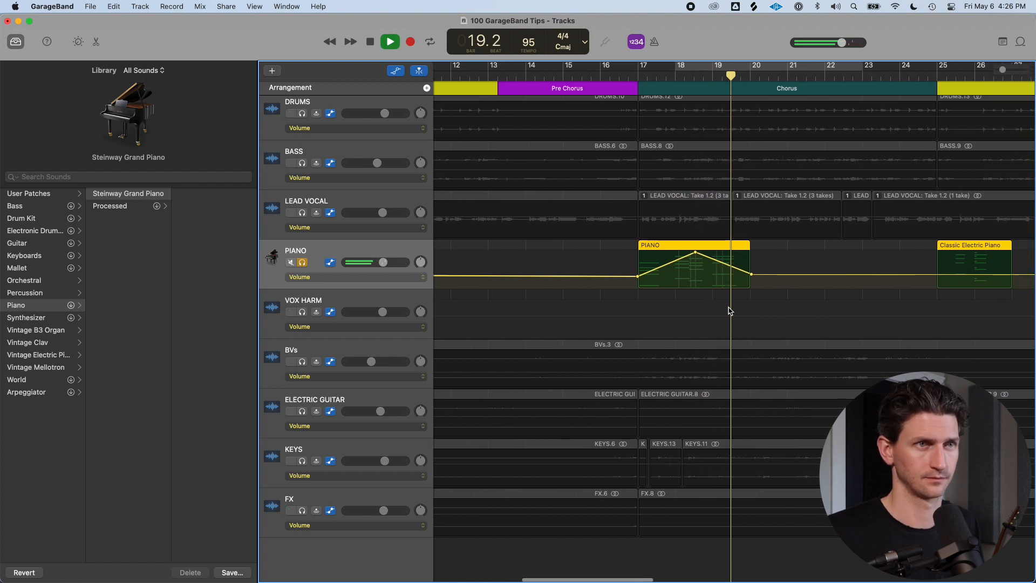
key("space")
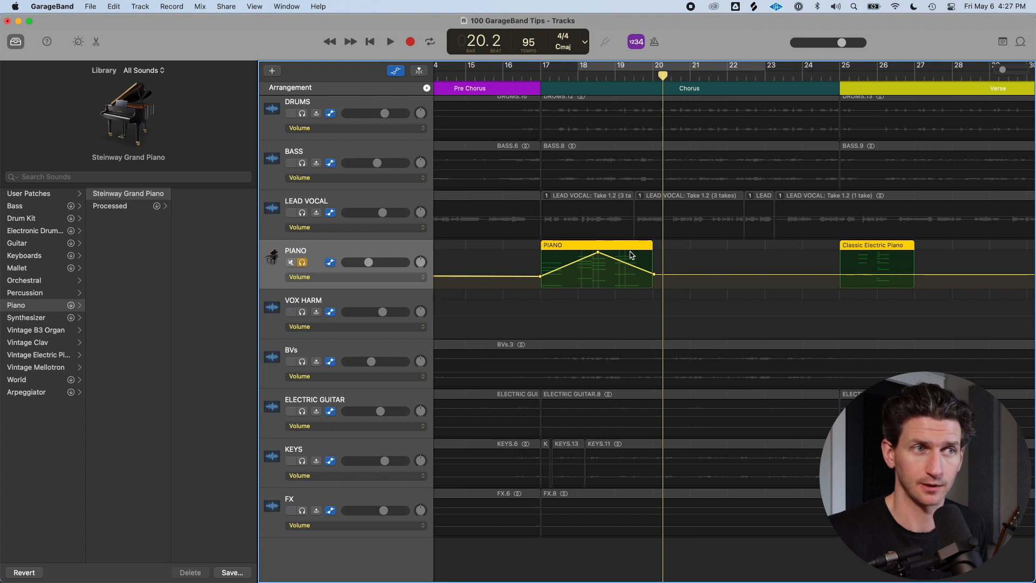
Switch the PIANO track's automation parameter to Pan
left_click(414, 280)
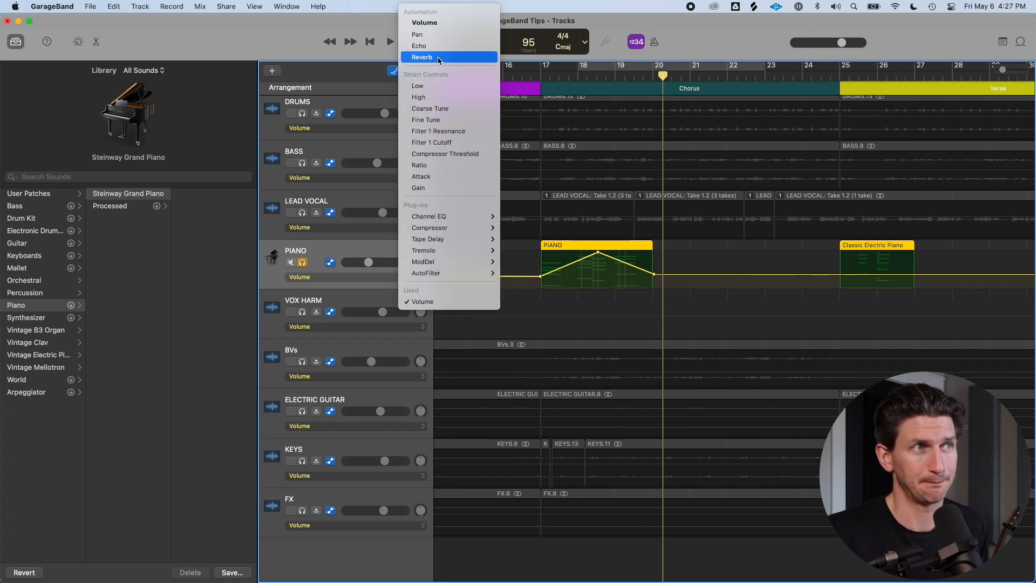
left_click(424, 36)
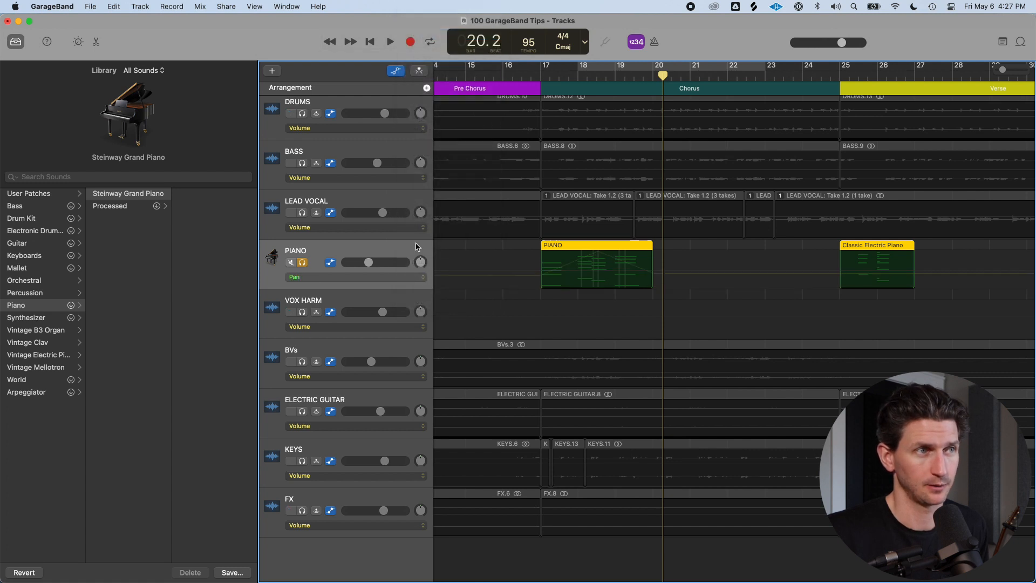
mouse_move(421, 263)
left_mouse_down()
mouse_move(416, 282)
mouse_move(423, 238)
mouse_move(433, 294)
mouse_move(436, 233)
mouse_move(423, 284)
mouse_move(432, 216)
mouse_move(443, 268)
mouse_move(426, 265)
left_mouse_up()
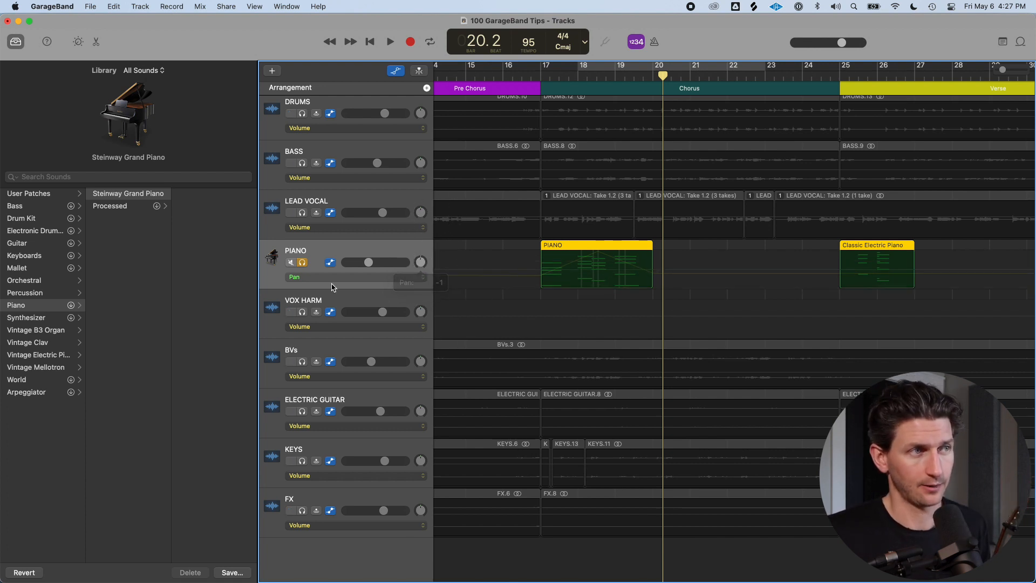
Add pan points at bar 17 and around bar 18.5 on the PIANO track, raising the second point
left_click(588, 276)
left_click(541, 269)
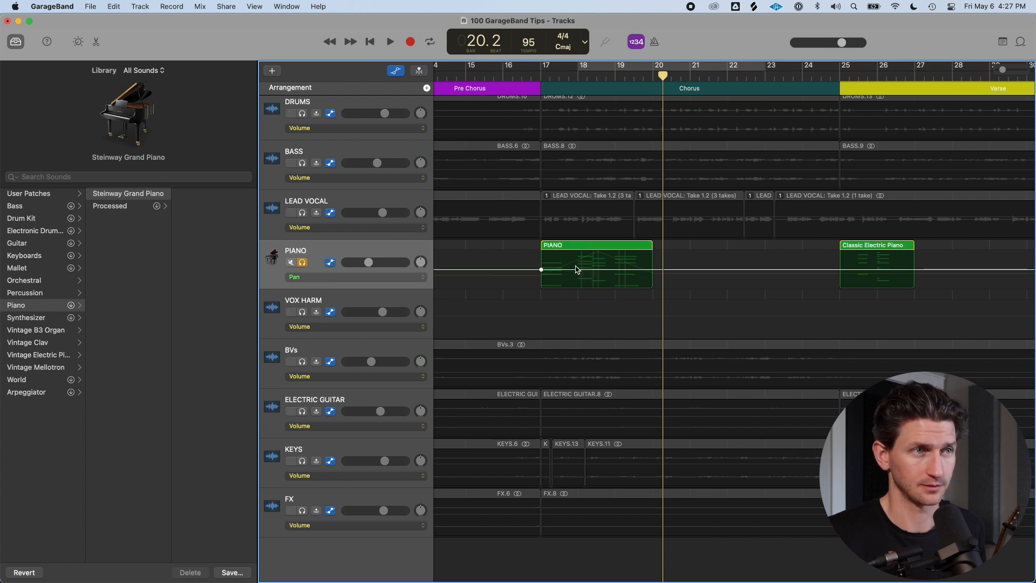
left_click(597, 269)
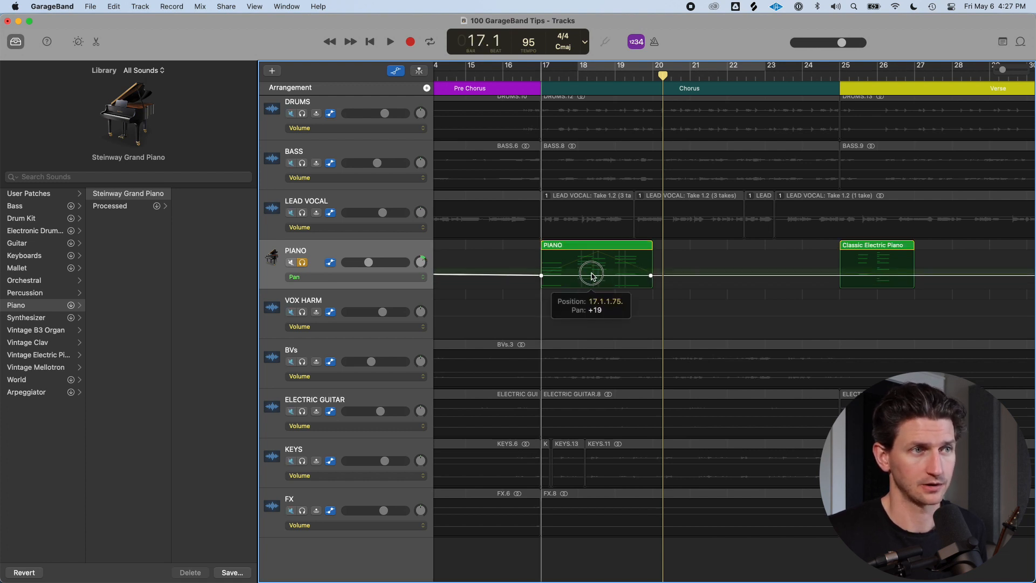
mouse_move(596, 270)
left_mouse_down()
mouse_move(596, 240)
mouse_move(597, 252)
left_mouse_up()
Pull the pan point at the end of the PIANO region down to the lowest value
left_click(592, 87)
left_click_drag(592, 88, 597, 88)
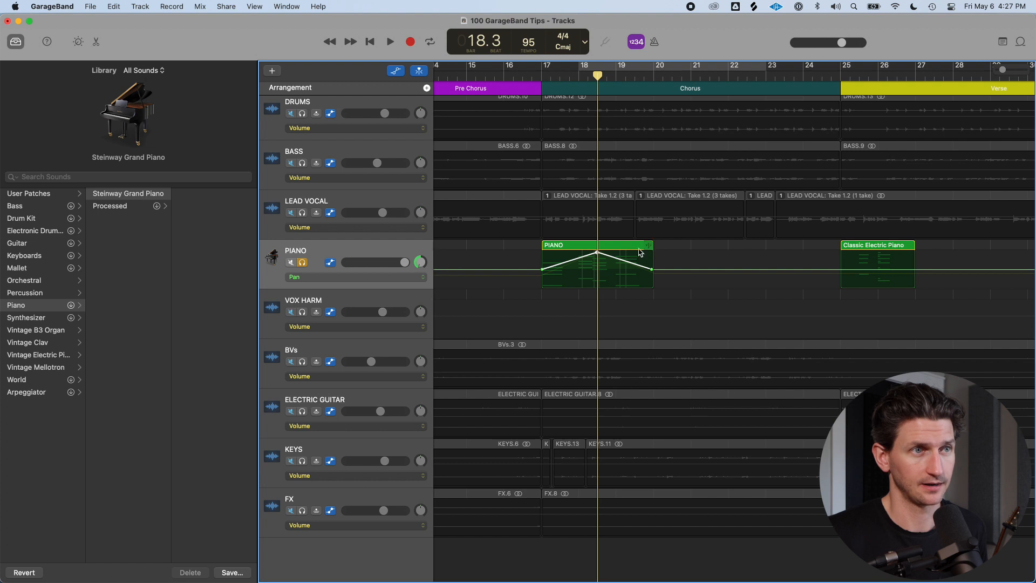
left_click_drag(652, 272, 625, 297)
Play the pan automation from about bar 16 and stop
left_click(533, 75)
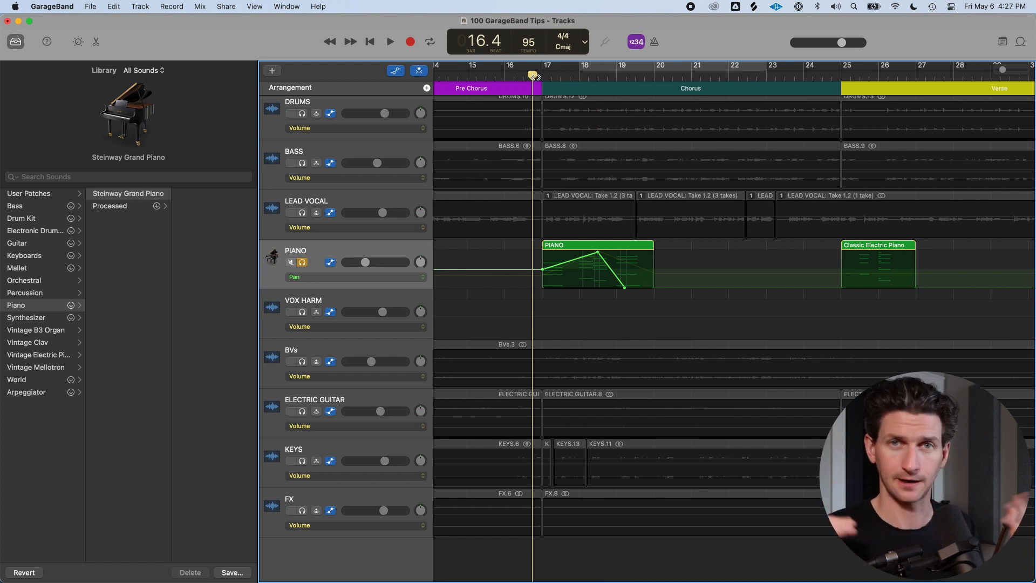
key("space")
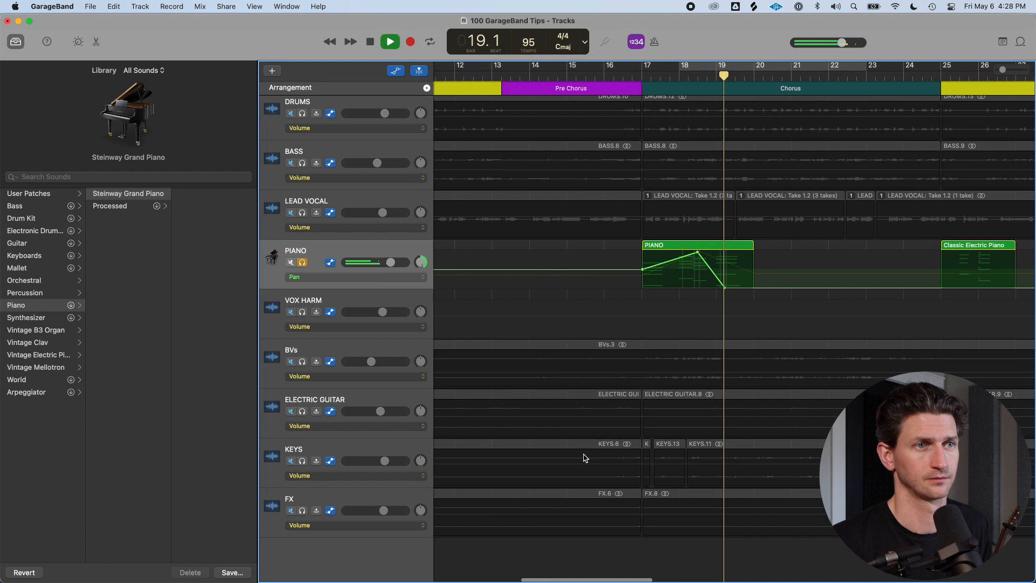
key("space")
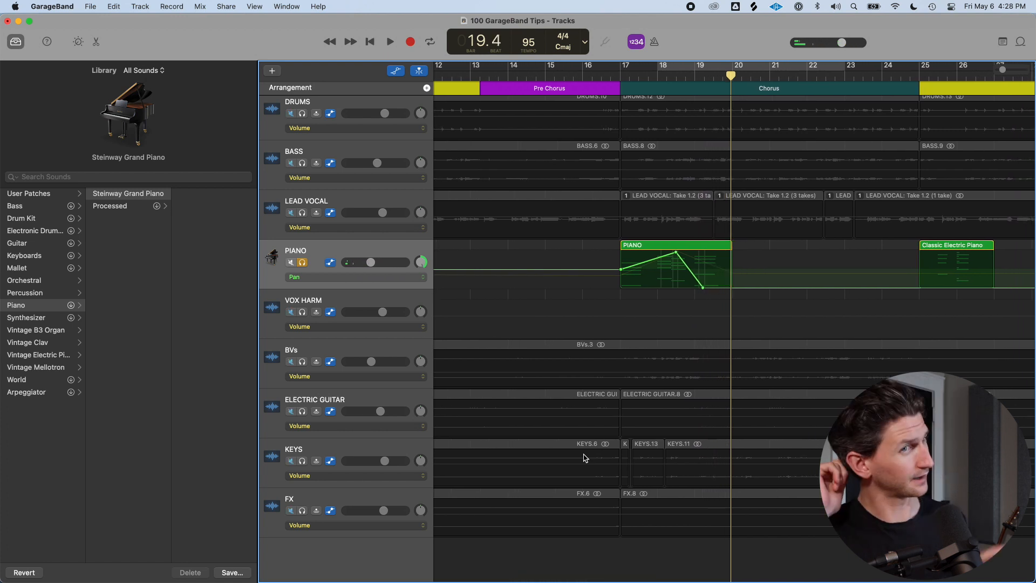
scroll(585, 457, "right", 3)
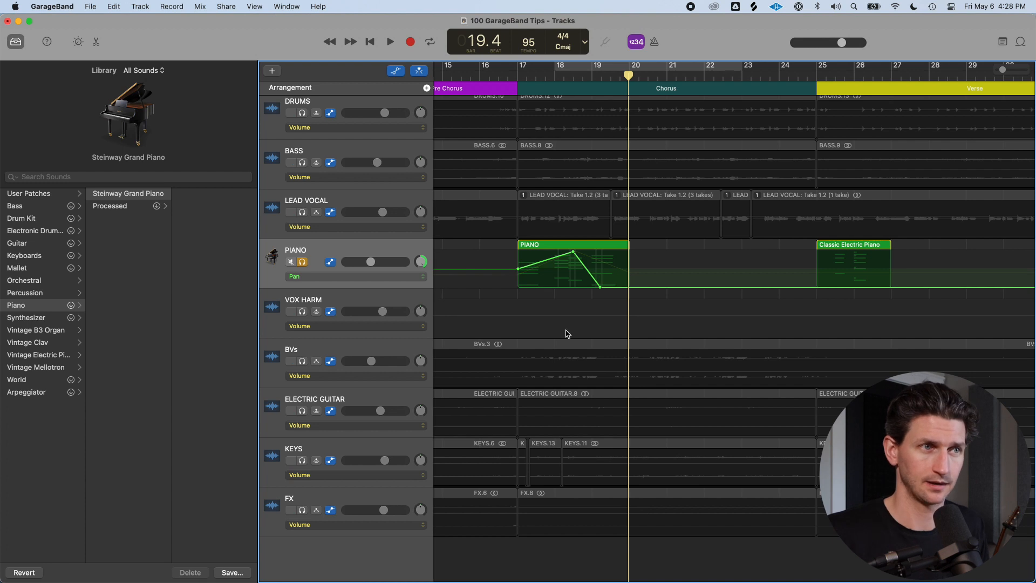
Raise the pan point at the end of the PIANO region slightly
left_click_drag(599, 285, 594, 275)
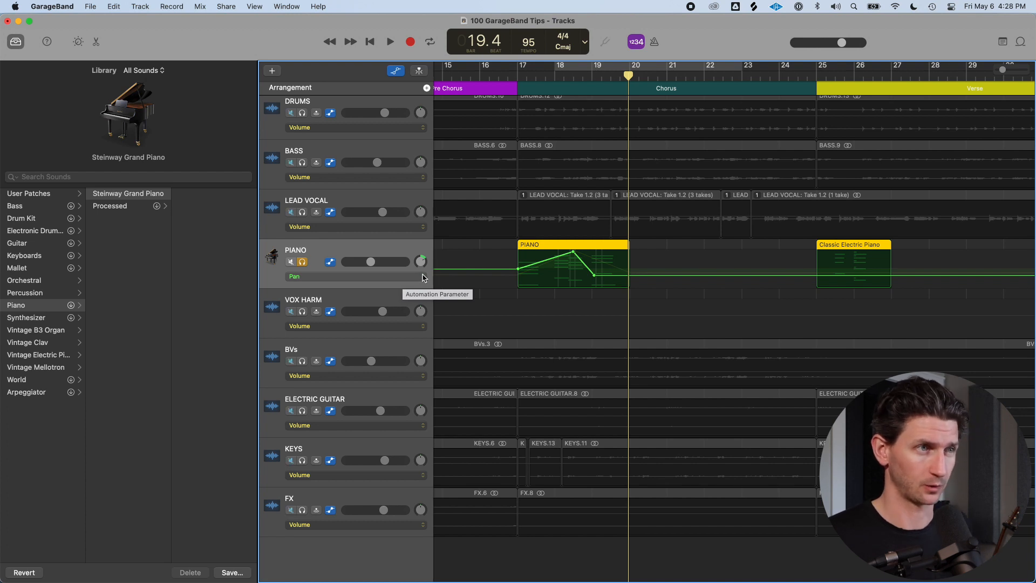
left_click(423, 278)
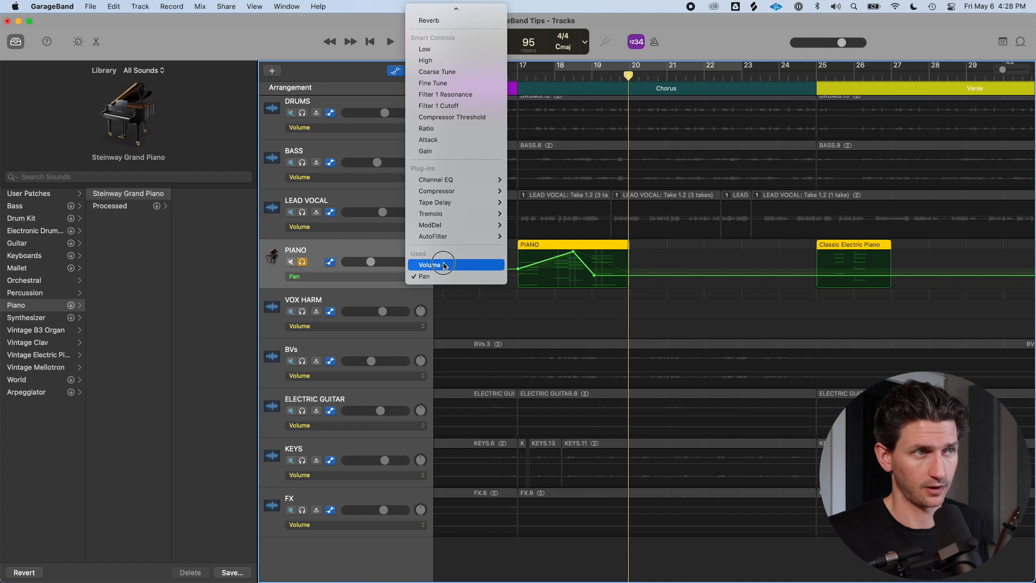
left_click(444, 265)
left_click(406, 276)
left_click(432, 283)
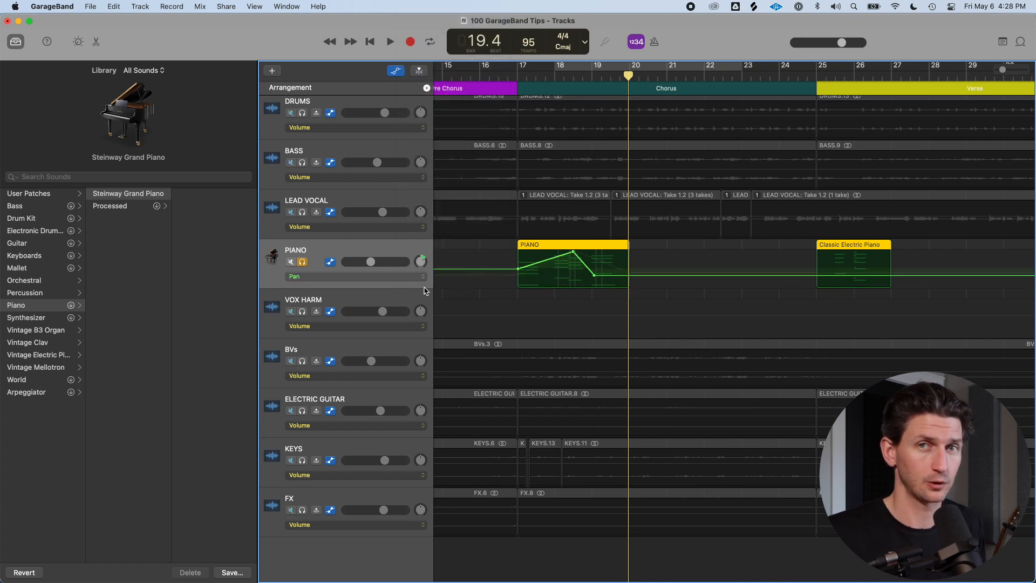
Delete all automation on the PIANO track
right_click(391, 250)
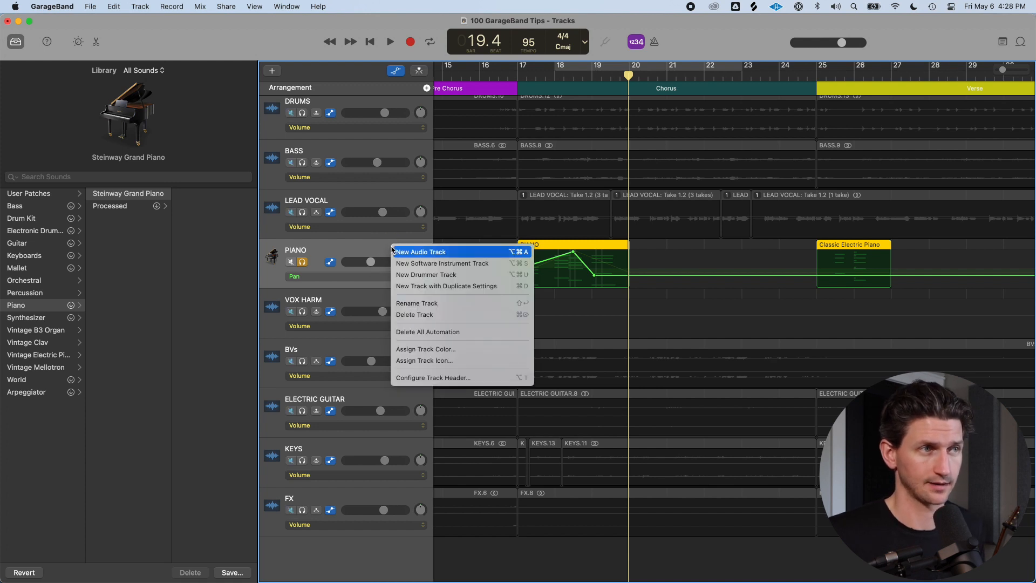
left_click(461, 332)
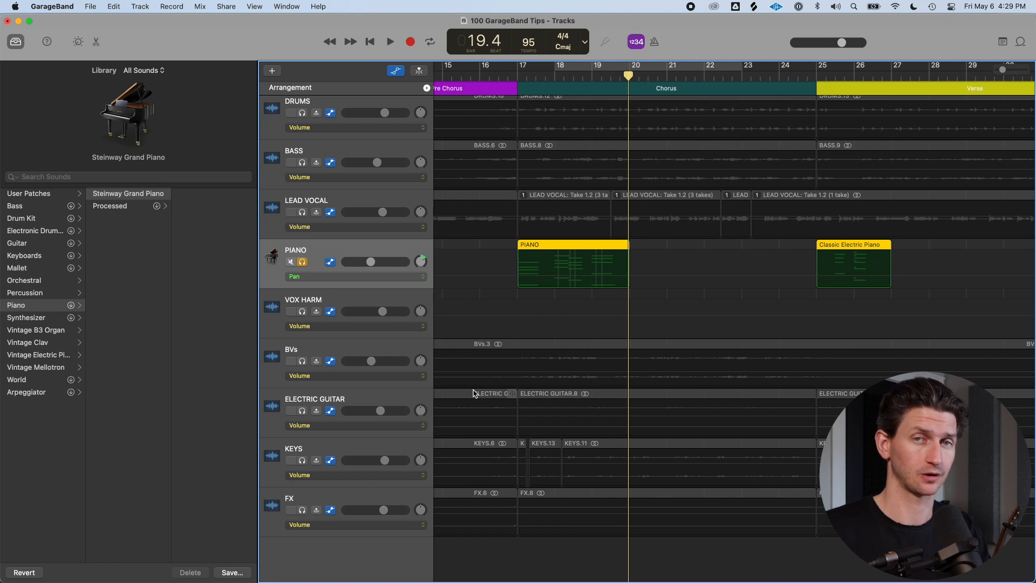
Hide the automation lanes and zoom out to show the whole arrangement
key("a")
key("super+Left")
key("super+Left")
key("super+Left")
key("super+Left")
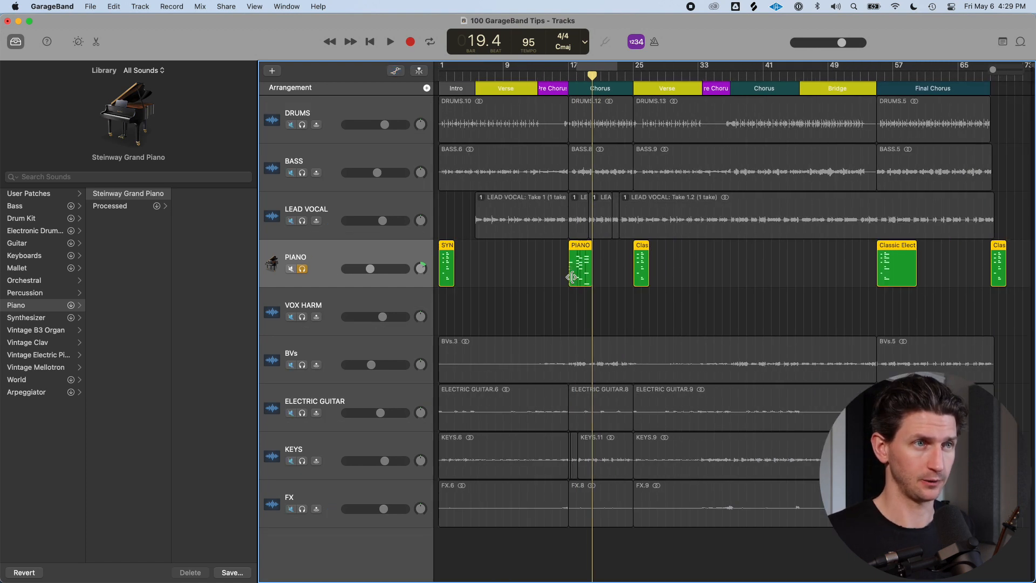
Copy the PIANO region from bar 17 to bar 37
left_click(616, 265)
left_click(583, 274)
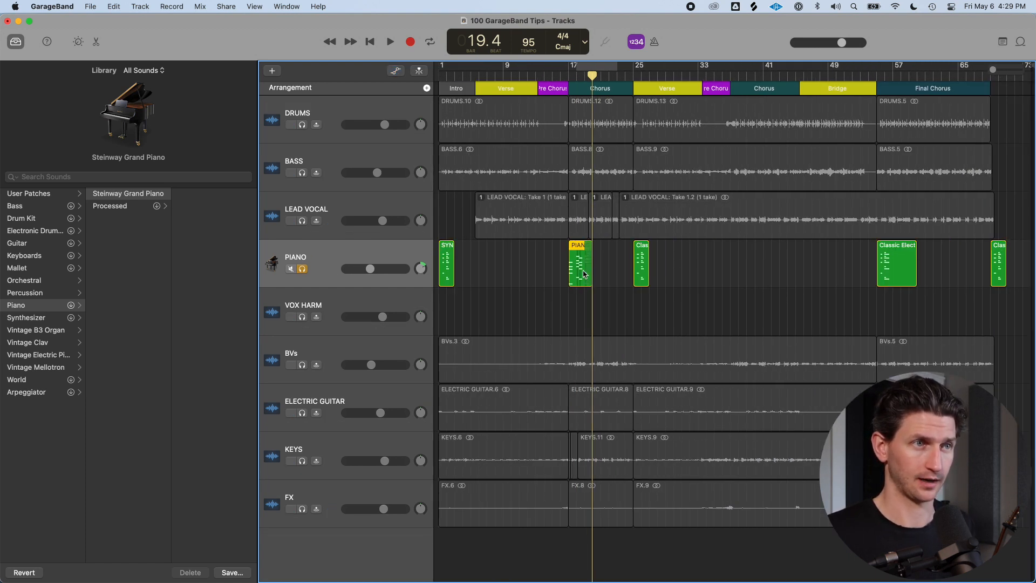
left_click(725, 90)
left_click(726, 89)
key("space")
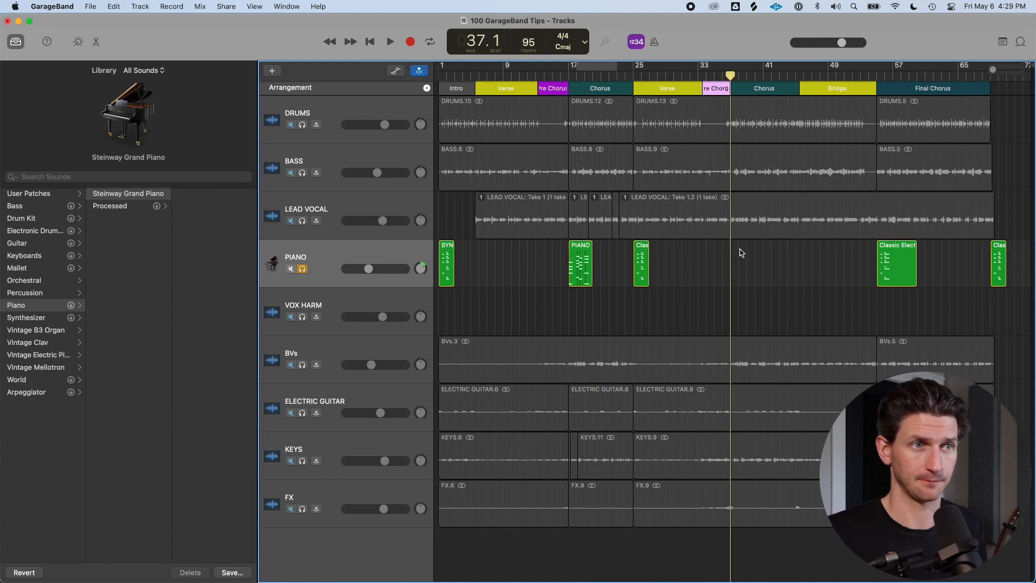
left_click(582, 260)
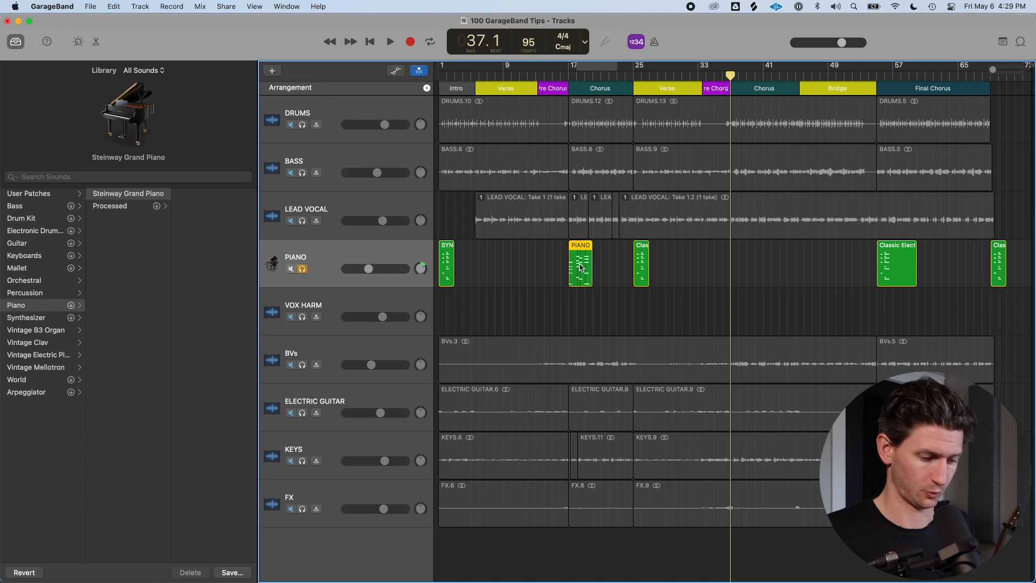
left_click_drag(579, 269, 739, 269)
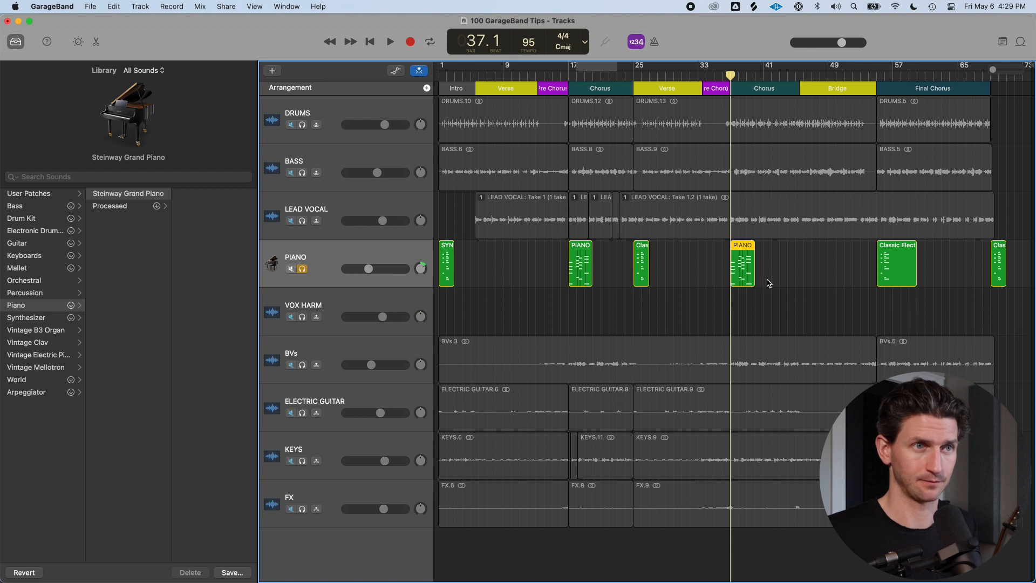
Show automation and compare the PIANO track's Volume and Pan lanes at both regions
key("a")
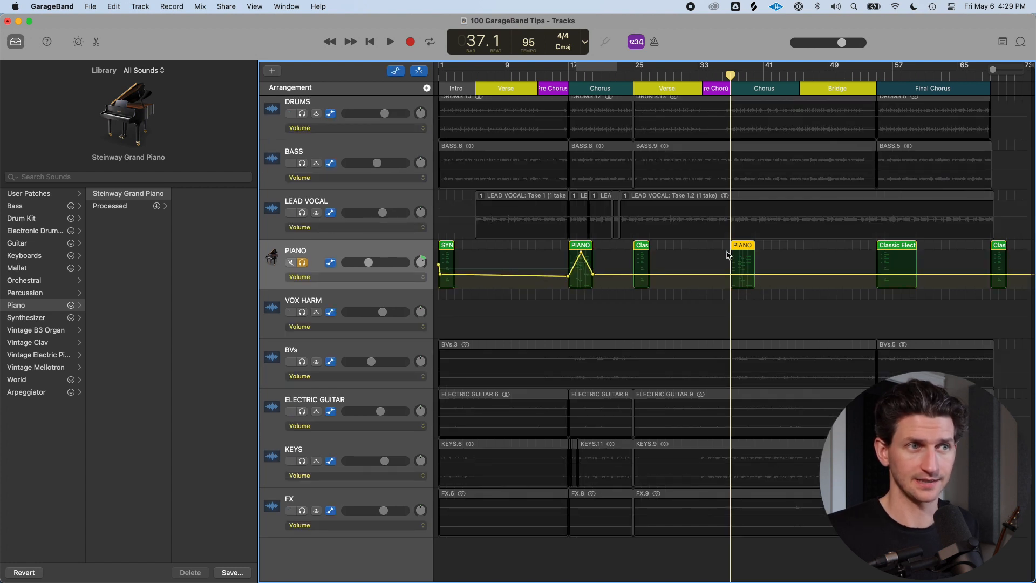
left_click(423, 277)
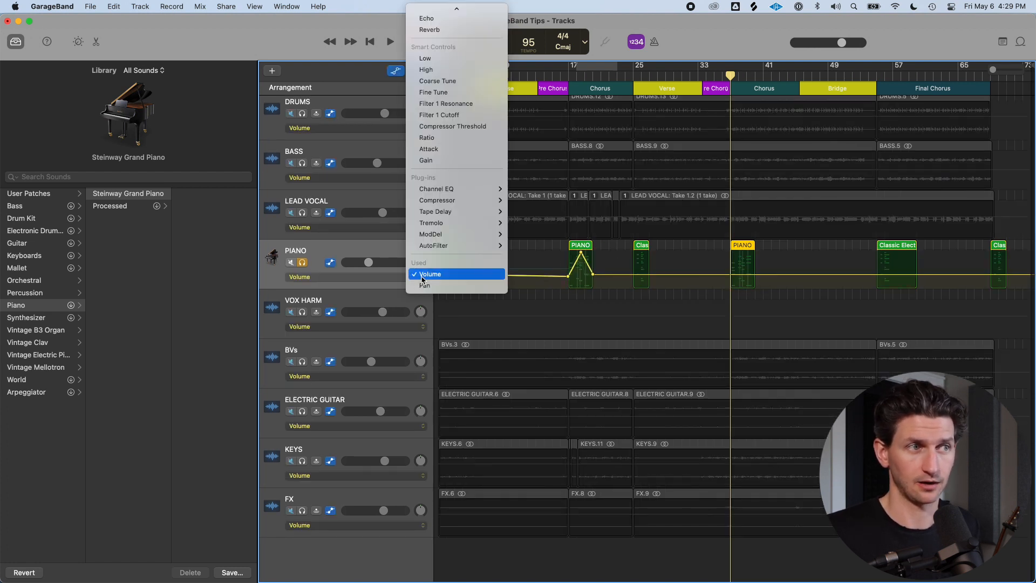
left_click(426, 283)
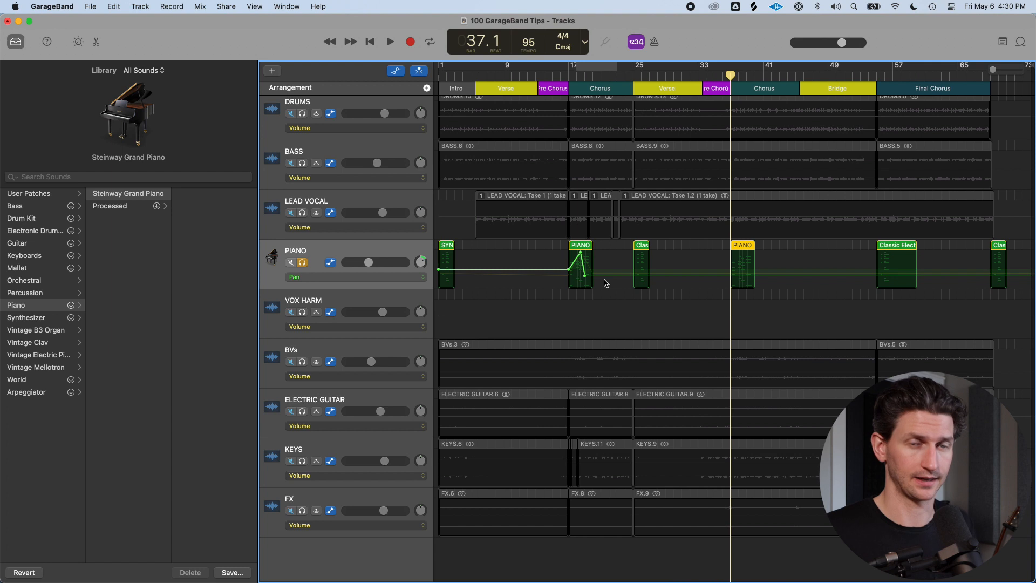
Hide automation and delete the copied PIANO region at bar 37
key("a")
key("Delete")
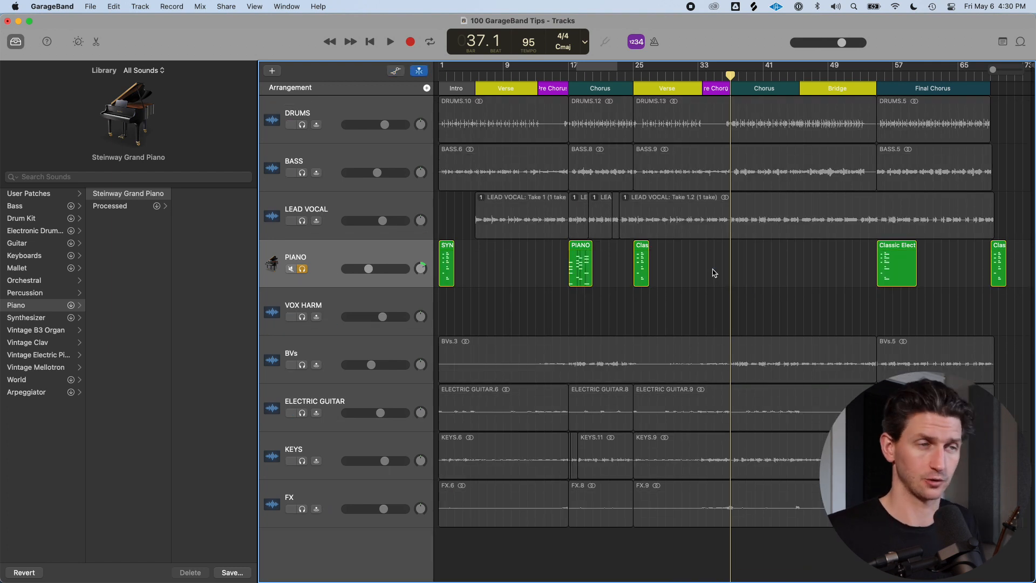
Enable moving track automation with regions and copy the PIANO region from bar 17 to bar 37
left_click(201, 5)
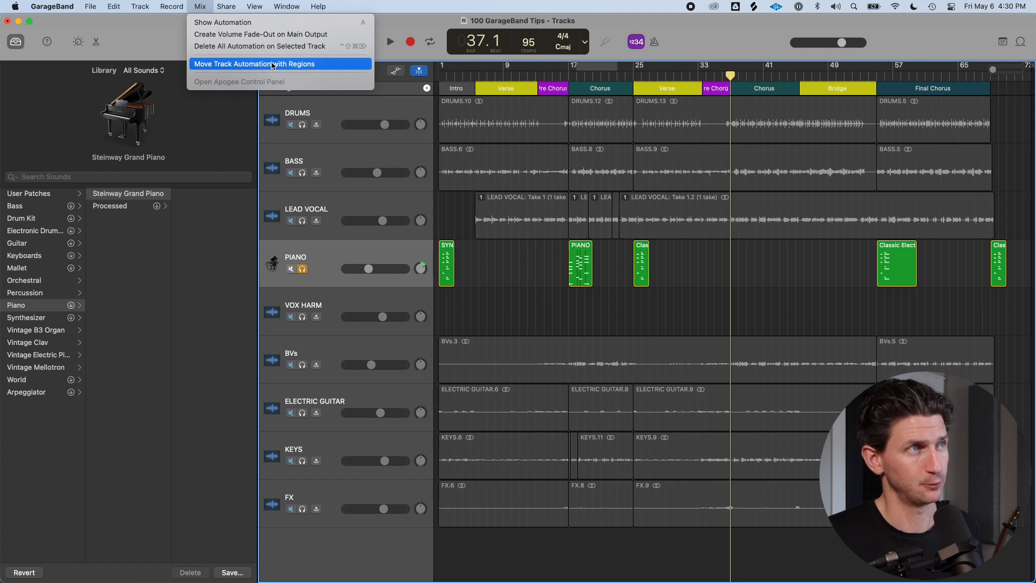
left_click(330, 65)
left_click(577, 265)
left_click_drag(577, 265, 747, 268)
Show automation and compare the PIANO track's Pan and Volume lanes across both regions
key("a")
left_click(775, 257)
key("super+z")
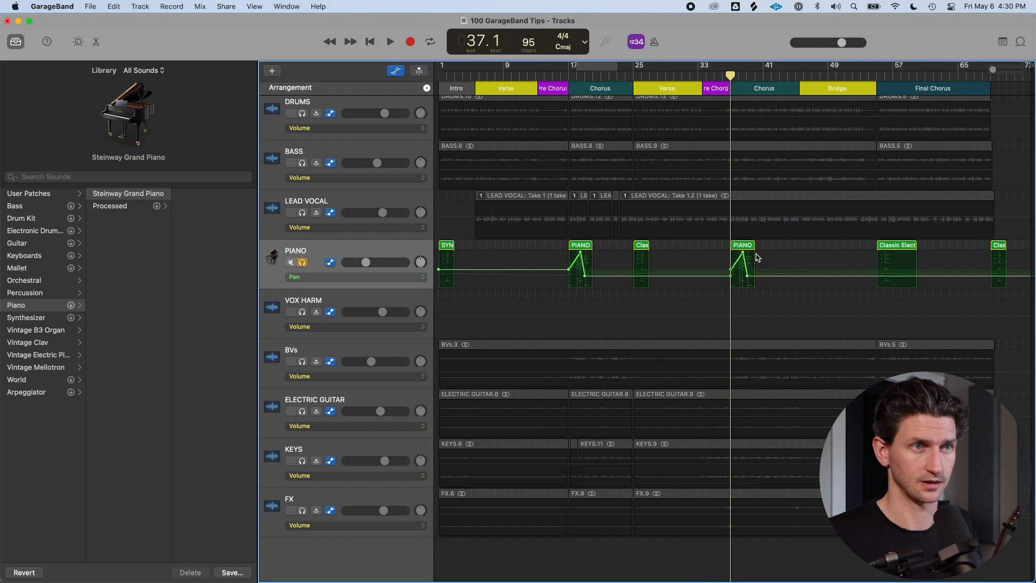
left_click(412, 280)
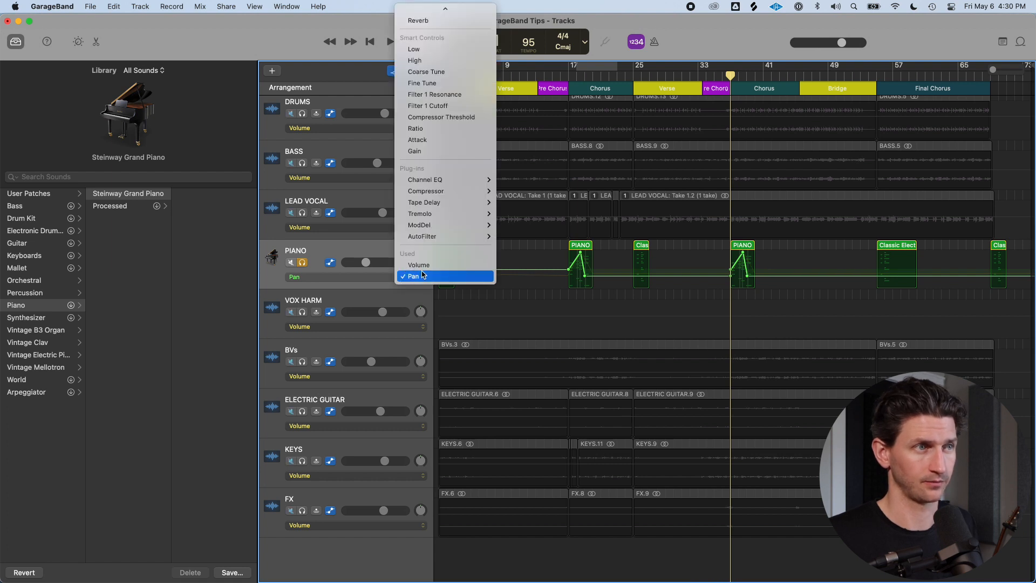
left_click(419, 265)
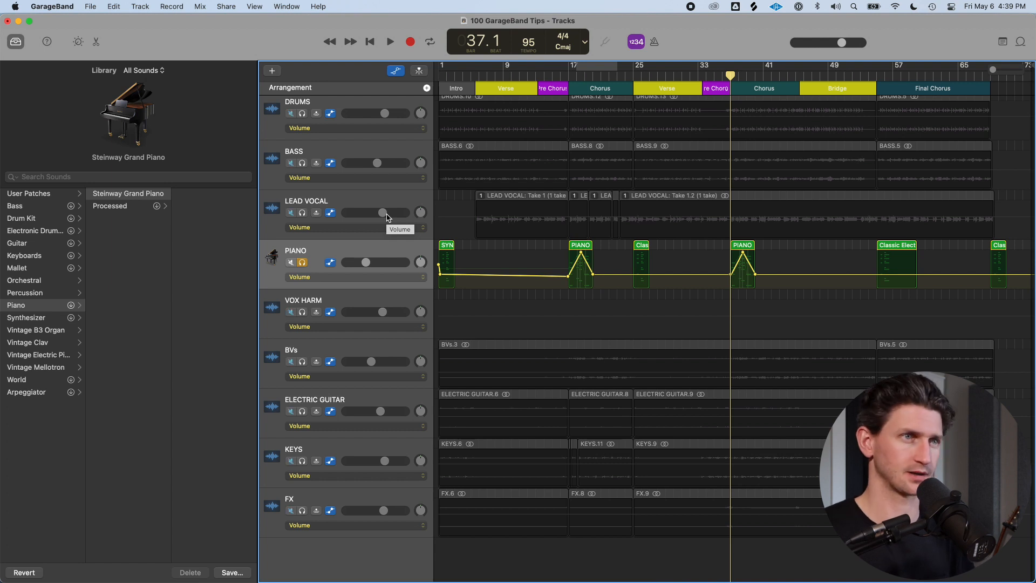
Hide automation and the library, zoom in, and open the PIANO region at bar 17 in the Piano Roll
key("a")
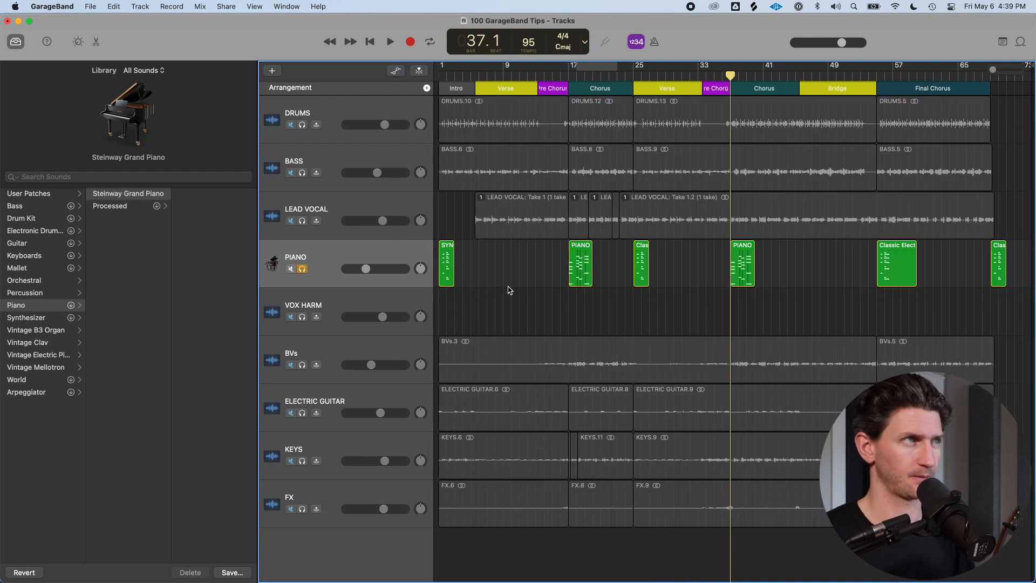
key("y")
left_click(319, 264)
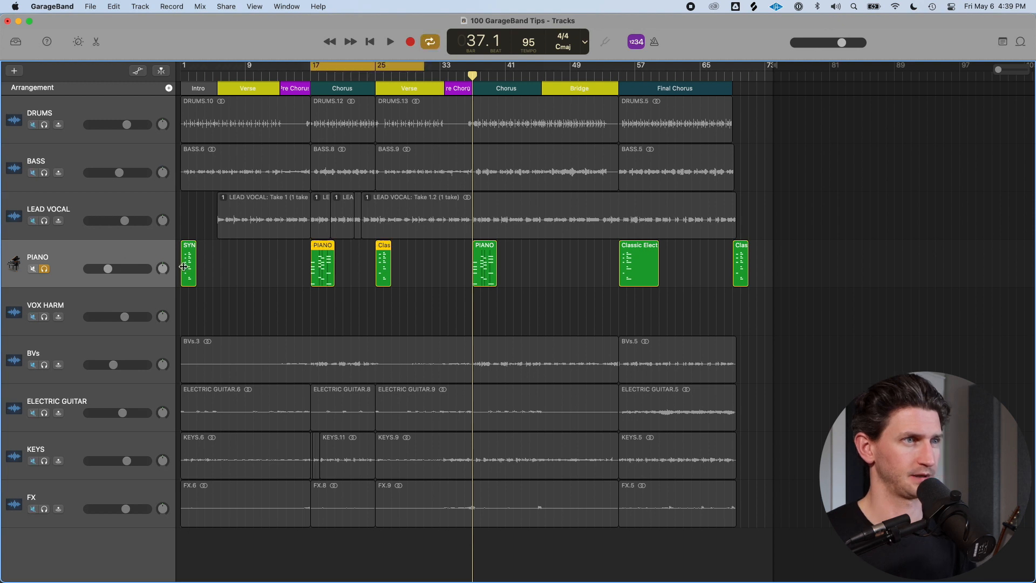
scroll(303, 274, "up", 5)
left_click(433, 295)
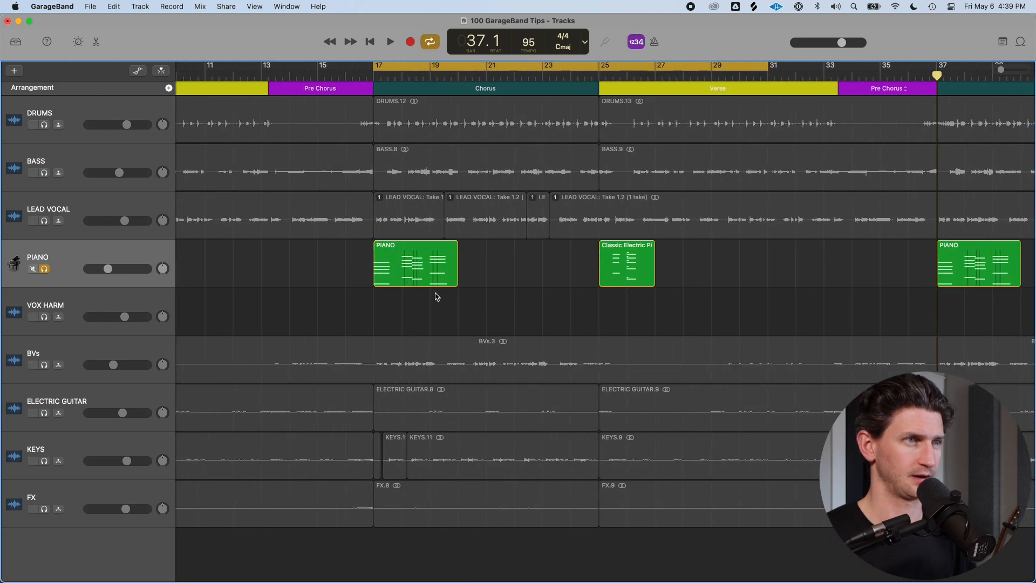
left_click(431, 274)
double_click(431, 274)
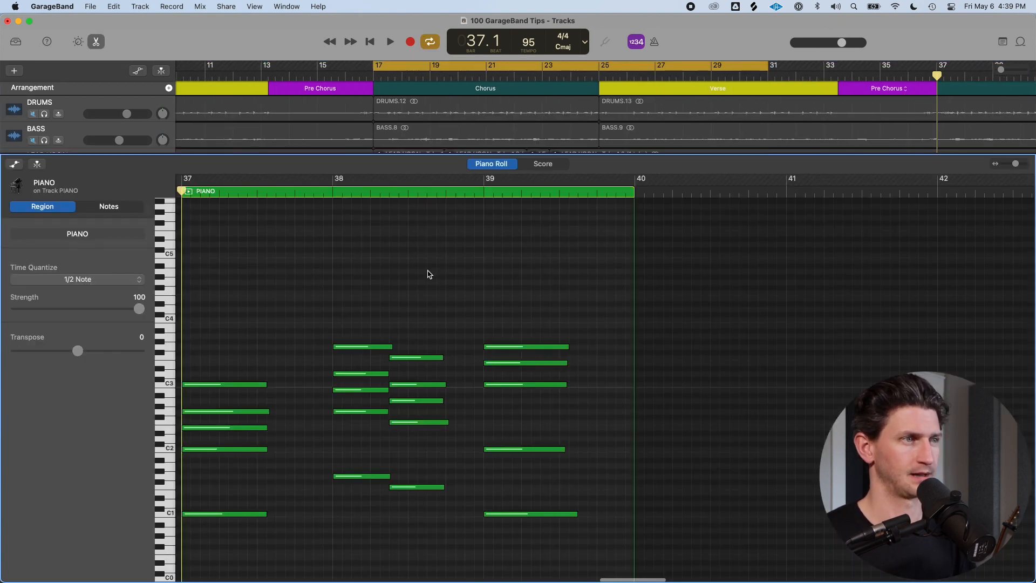
Show the Piano Roll's MIDI controller lane and switch it from Sustain to Pitch Bend
key("a")
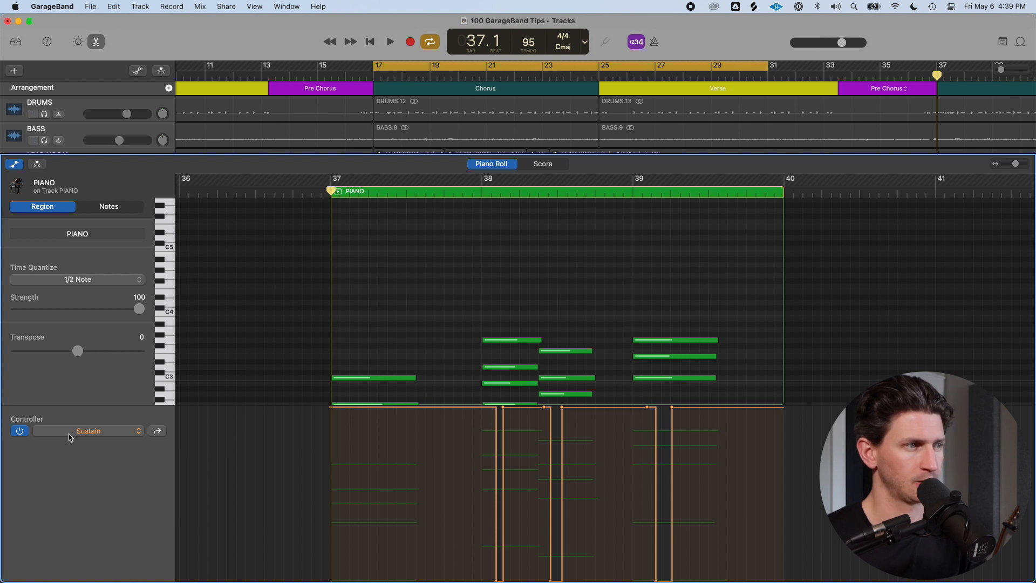
left_click(139, 431)
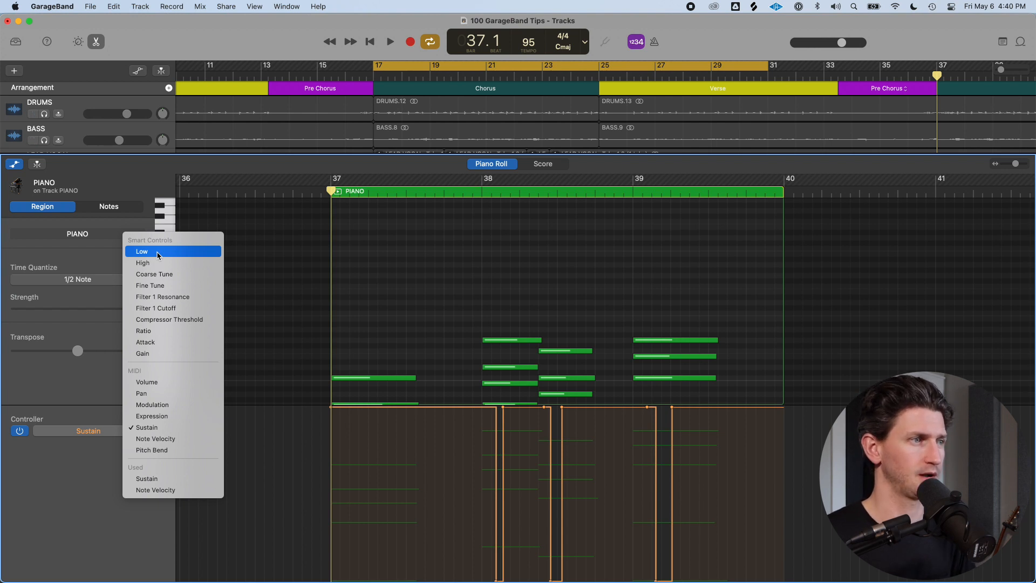
left_click(159, 450)
left_click(393, 449)
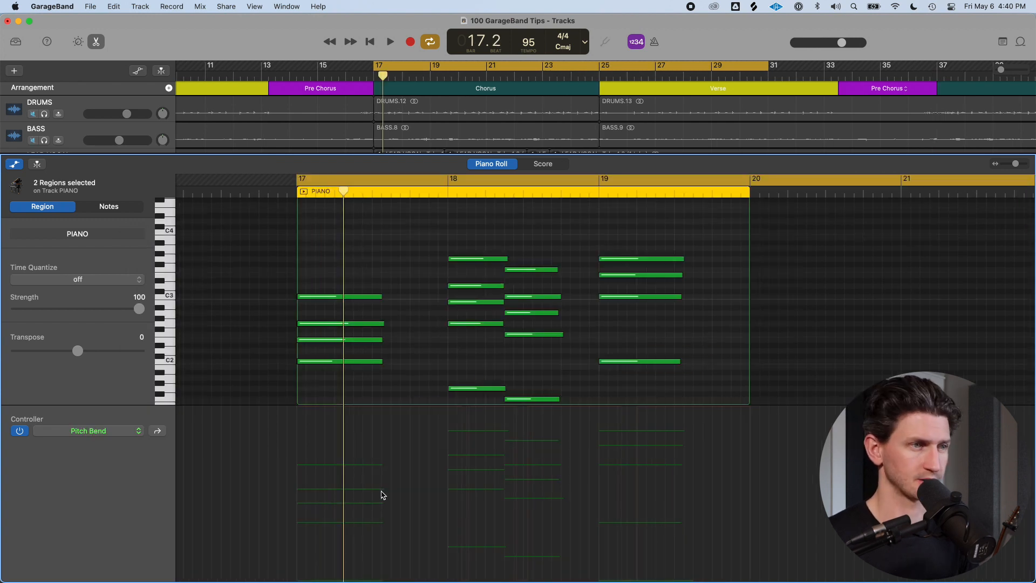
Draw a pitch bend curve with several points across the PIANO region and play it back
left_click(382, 491)
mouse_move(382, 478)
left_mouse_down()
mouse_move(381, 435)
mouse_move(382, 498)
left_mouse_up()
left_click_drag(451, 499, 548, 444)
left_click(494, 451)
key("space")
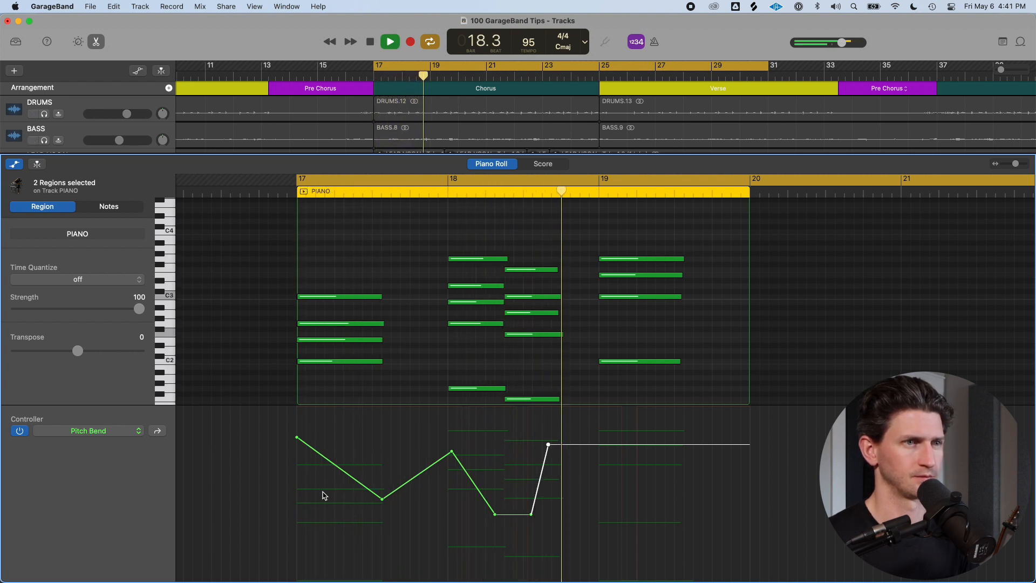
key("space")
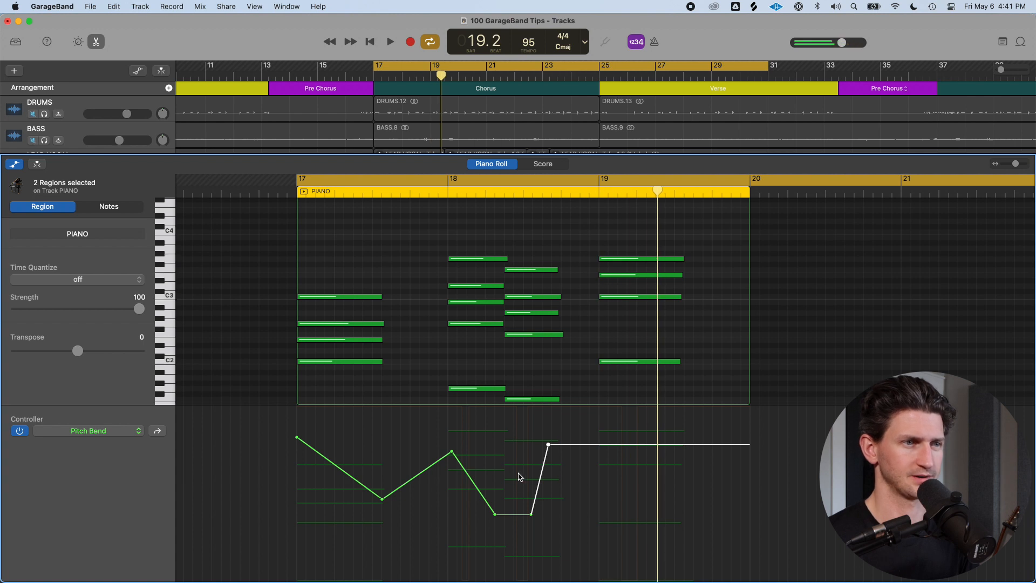
Raise the start of the pitch bend curve and select all of its points
left_click_drag(296, 437, 298, 409)
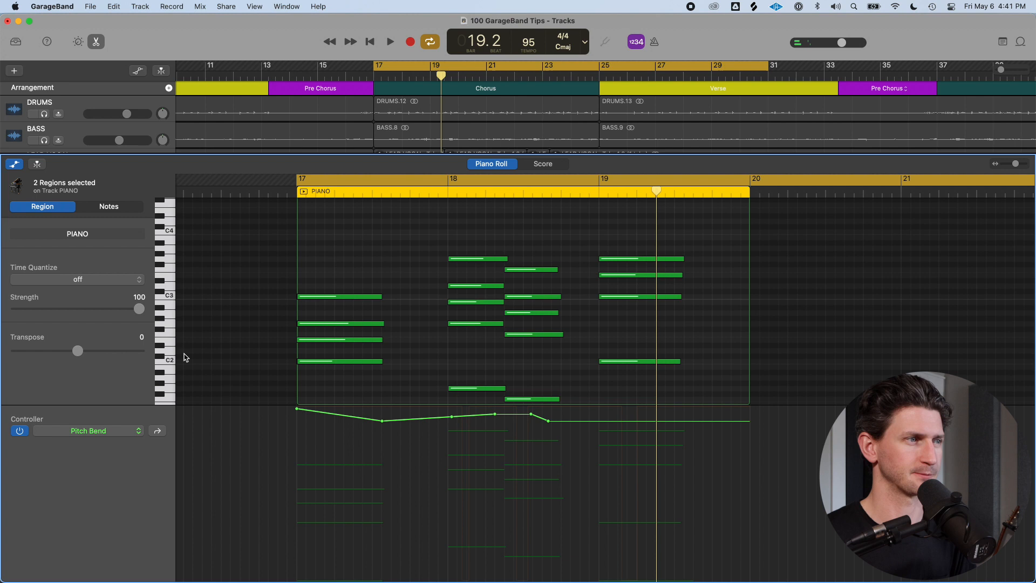
left_click(135, 436)
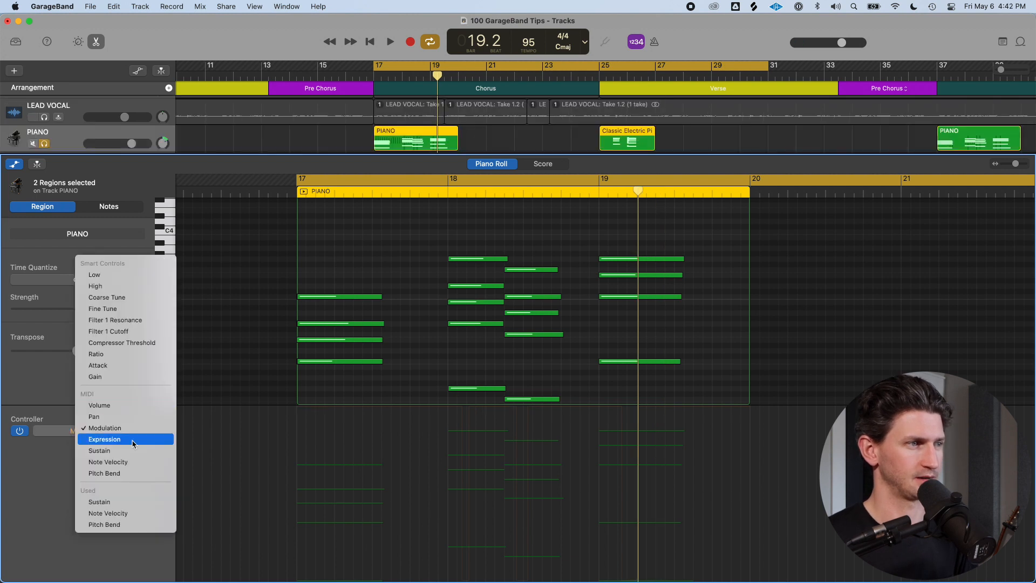
left_click(149, 478)
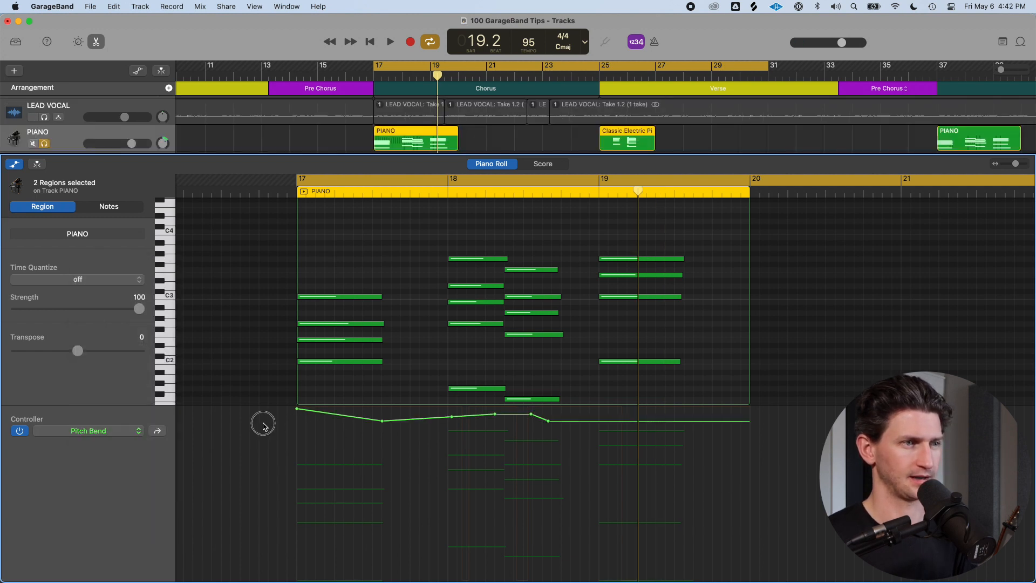
left_click_drag(581, 456, 266, 405)
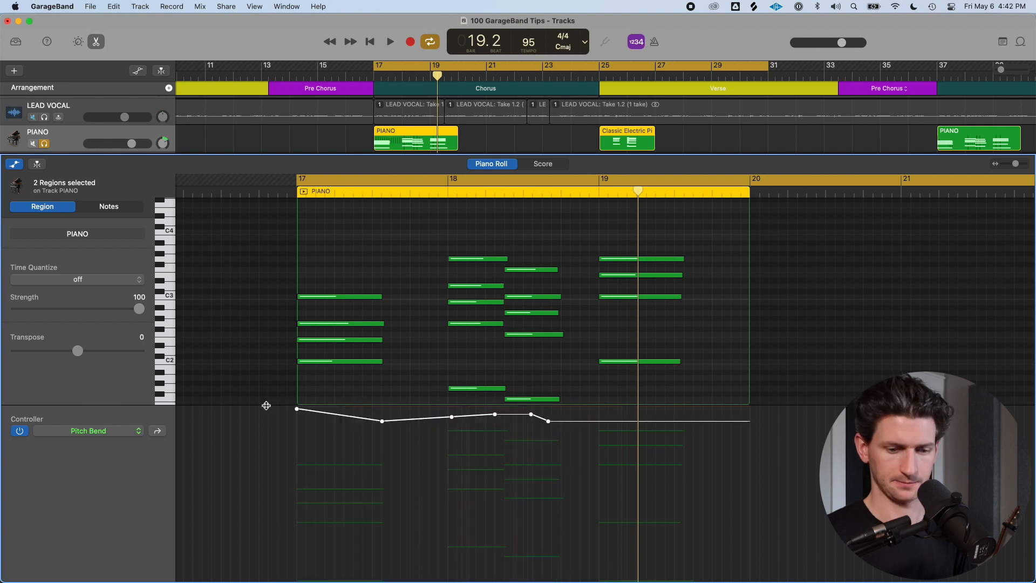
Switch the controller lane to Note Velocity and lower the velocities of notes at bars 17 and 18
left_click(129, 430)
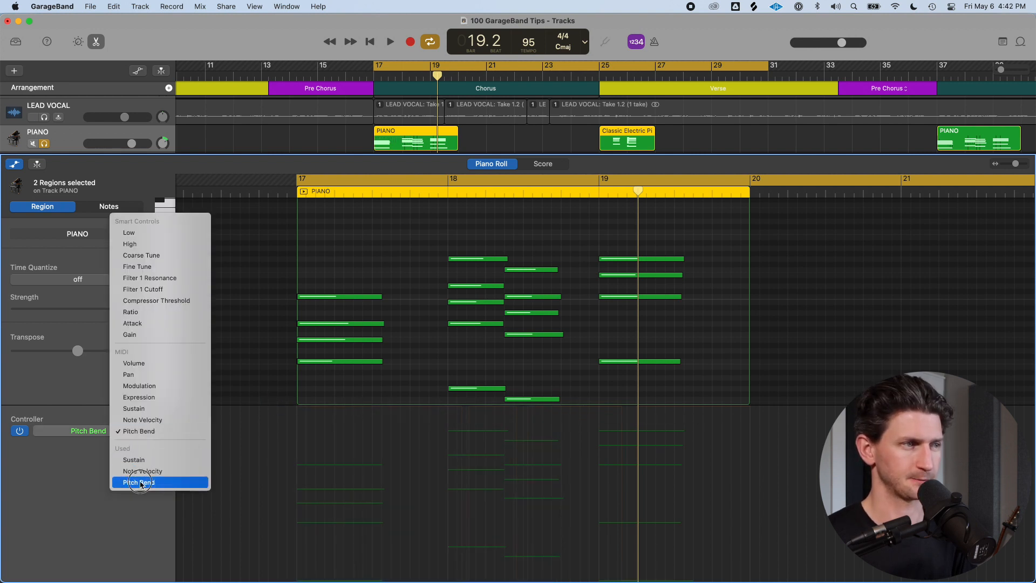
left_click(156, 471)
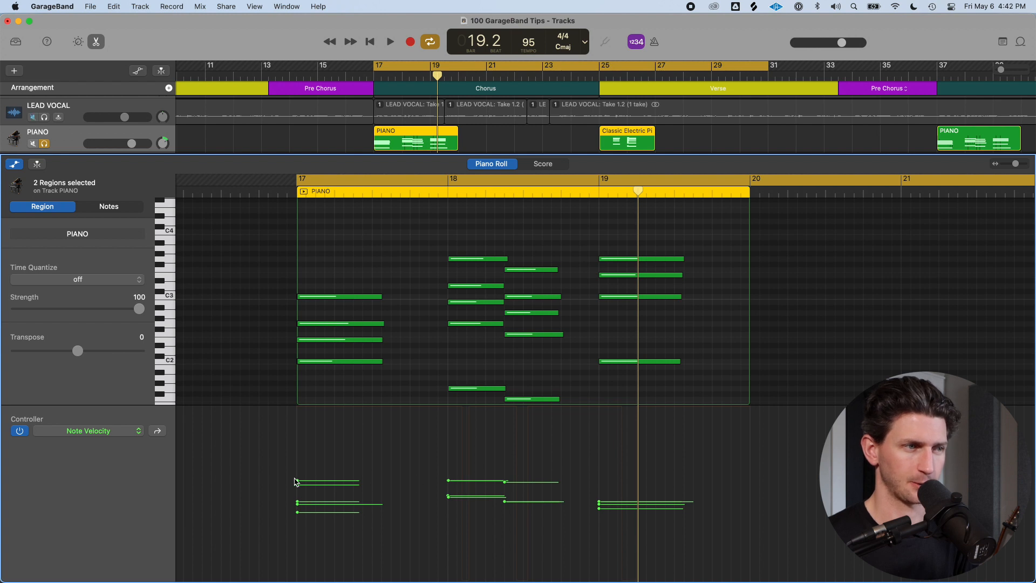
left_click_drag(448, 480, 447, 484)
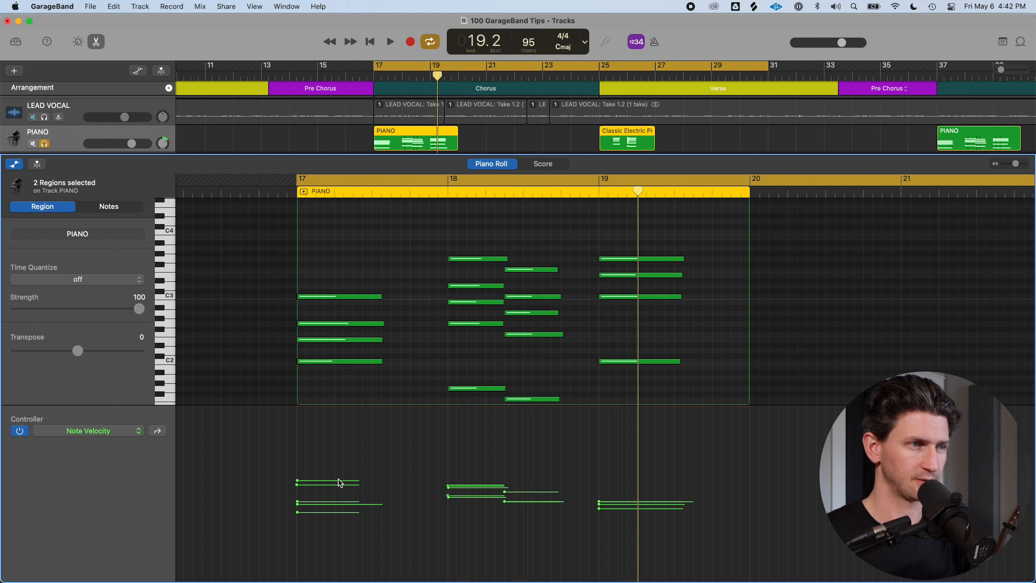
left_click_drag(298, 479, 301, 508)
Play back the PIANO region to hear the velocity changes
key("space")
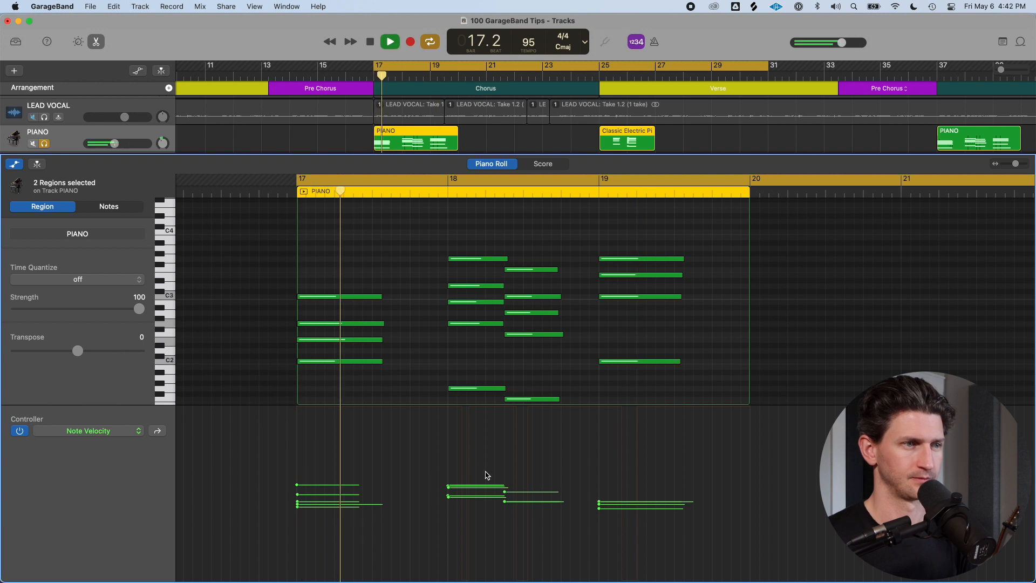
scroll(481, 481, "down", 3)
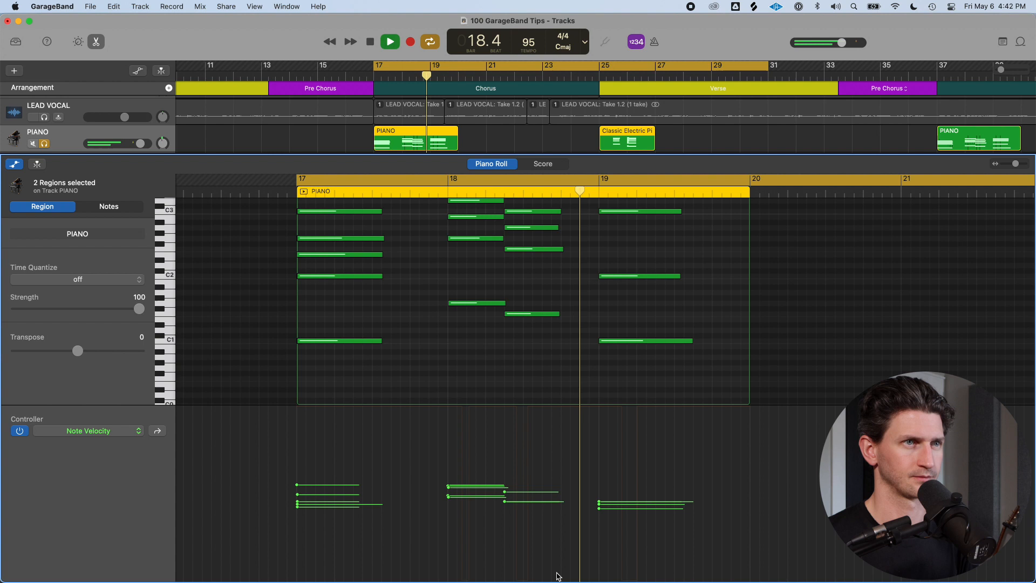
key("space")
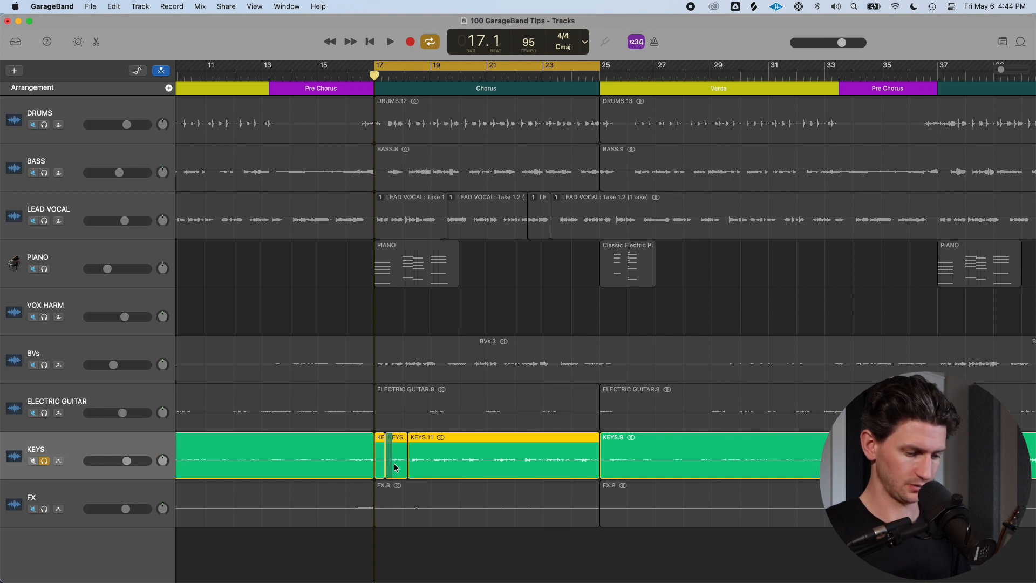
Join the selected KEYS regions at bar 17 into one region, creating a new audio file
key("super+j")
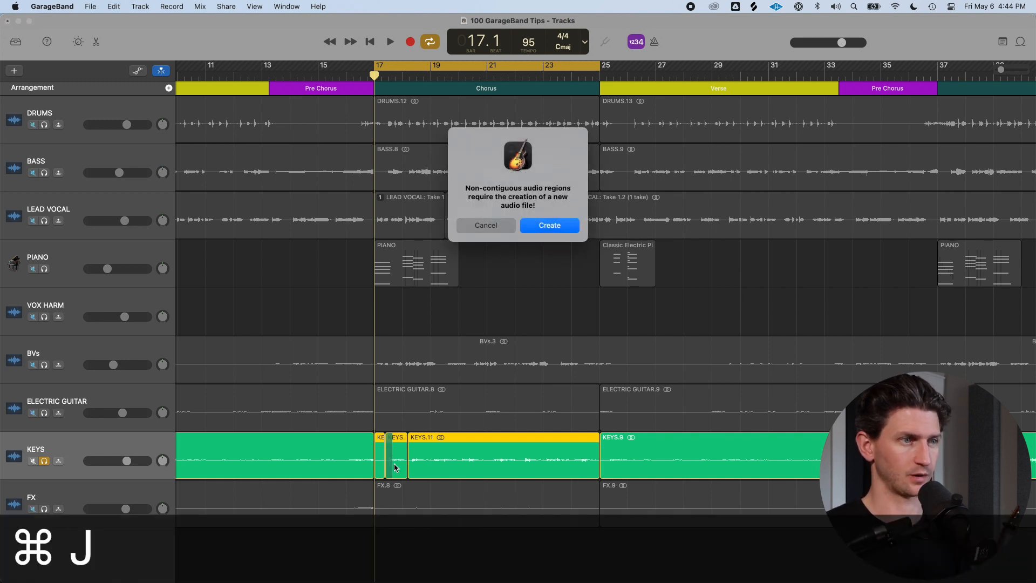
key("Return")
scroll(394, 467, "left", 5)
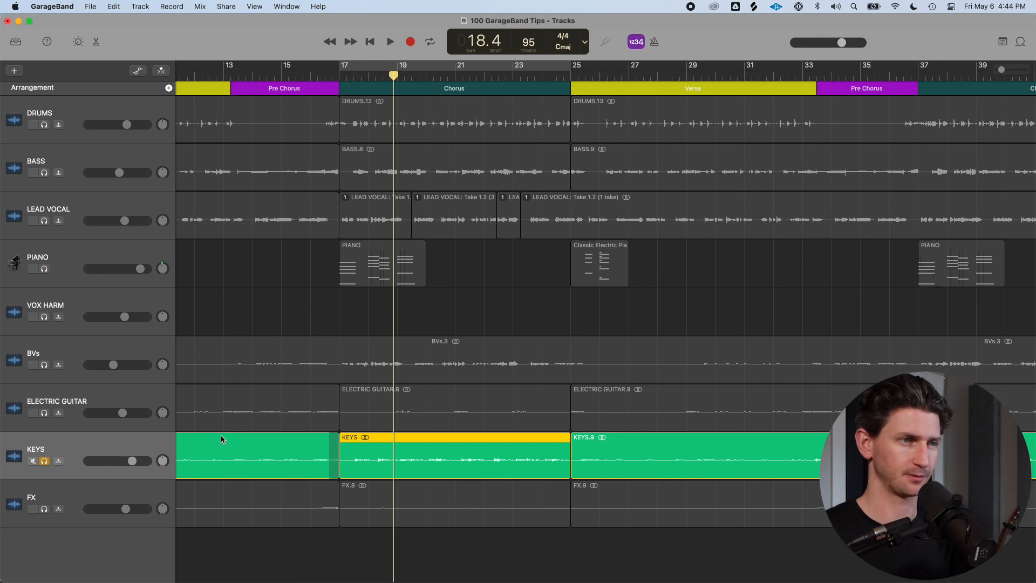
Turn on Reverse Playback for the joined KEYS region in the audio editor and play it in a cycle
key("e")
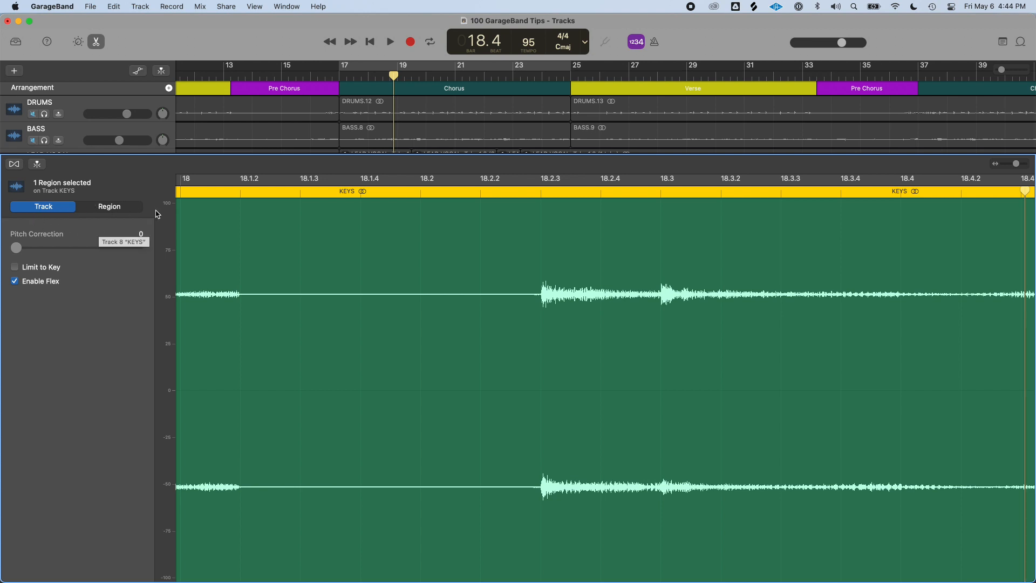
left_click(106, 211)
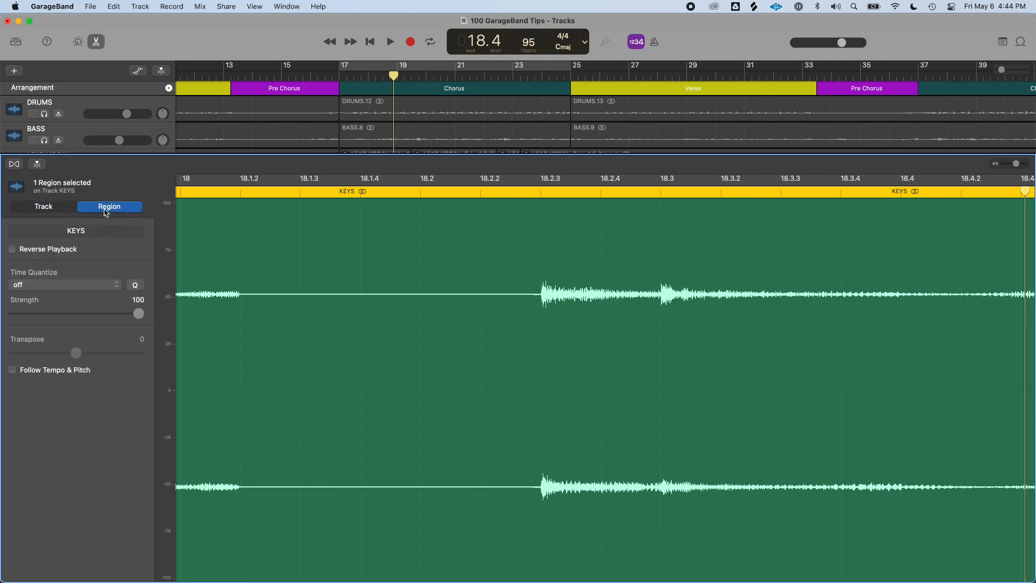
left_click(12, 250)
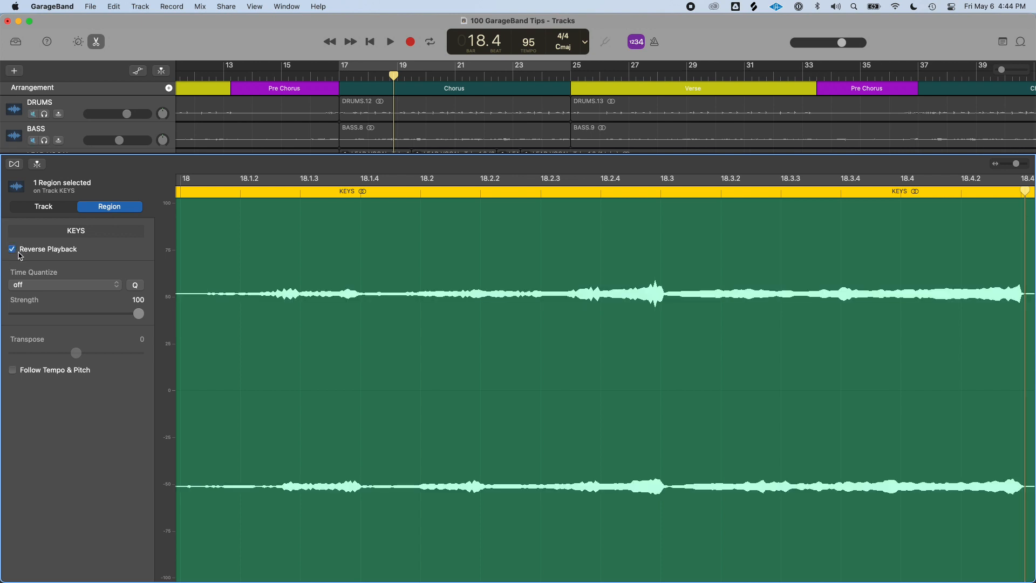
key("c")
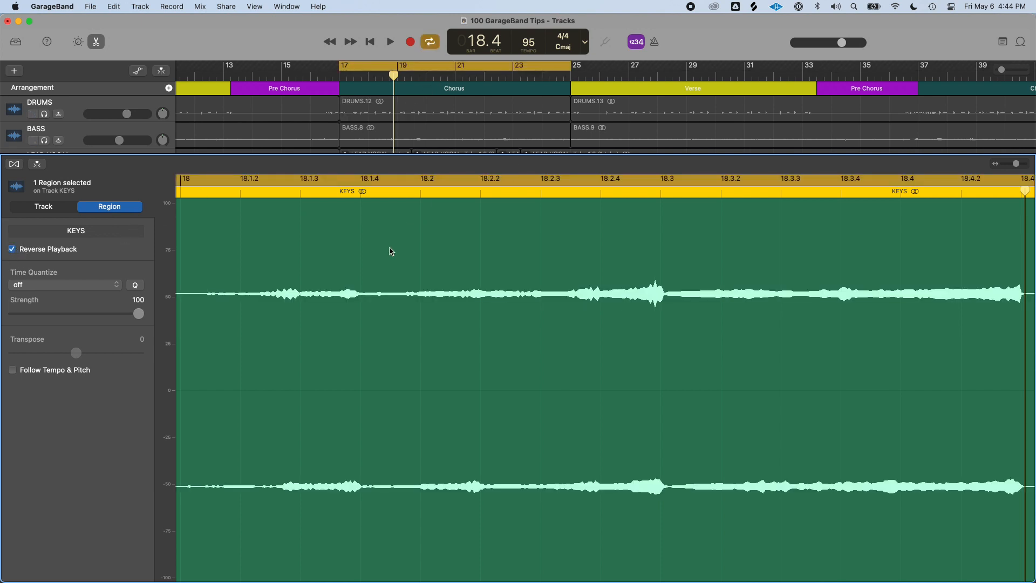
key("space")
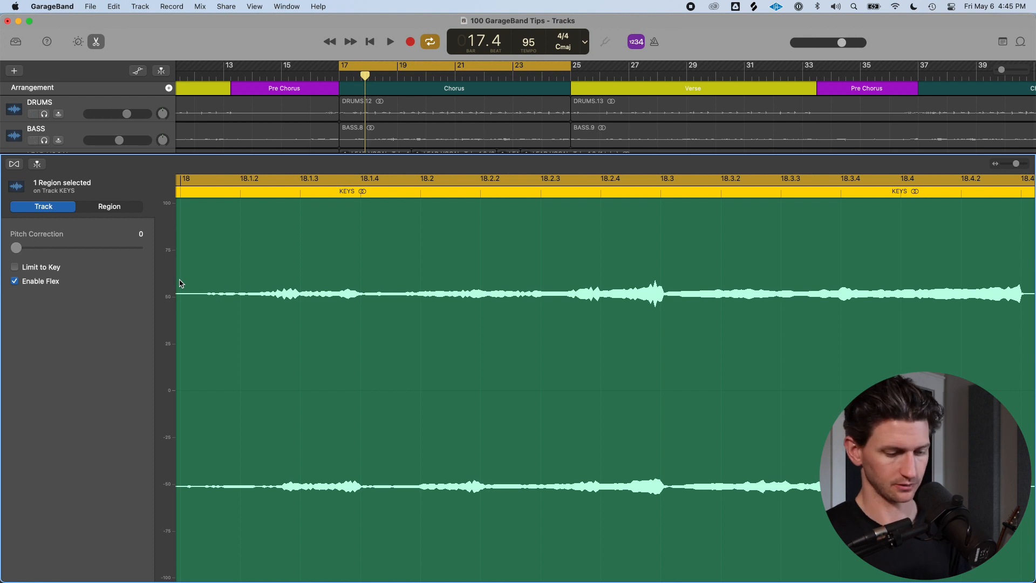
Open the smart controls for the KEYS track and add the Space Designer reverb plug-in
key("b")
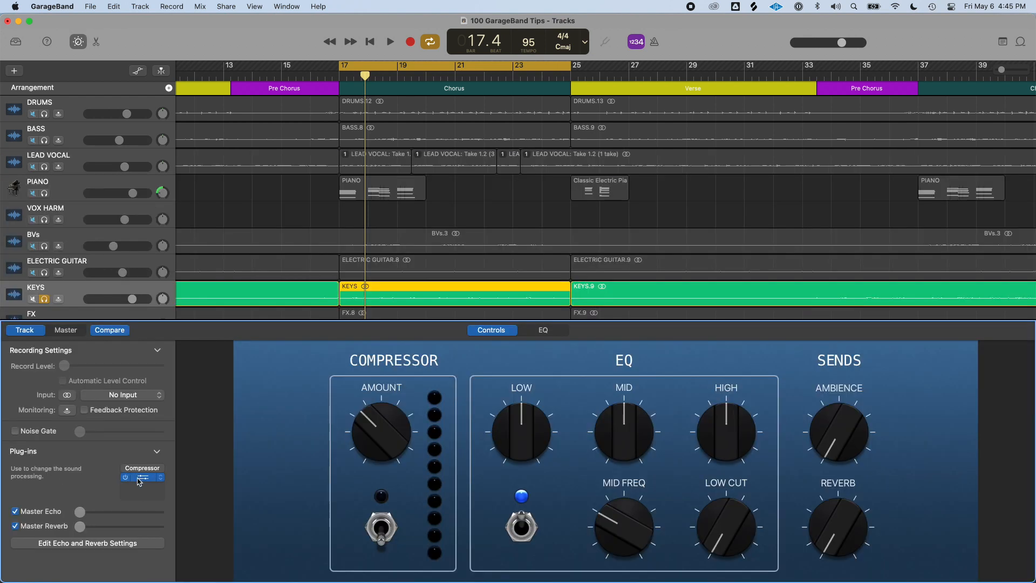
left_click(151, 488)
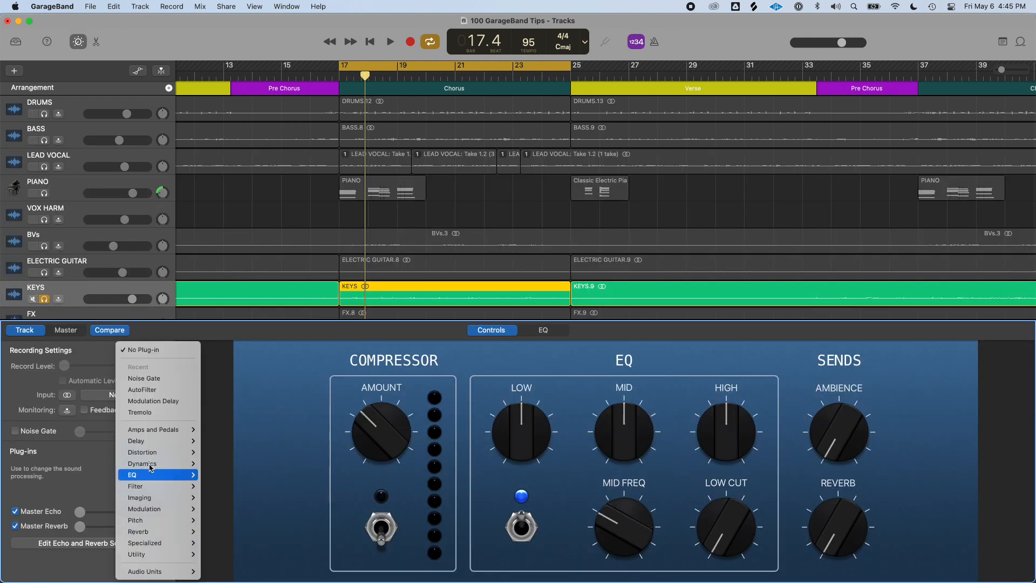
mouse_move(156, 531)
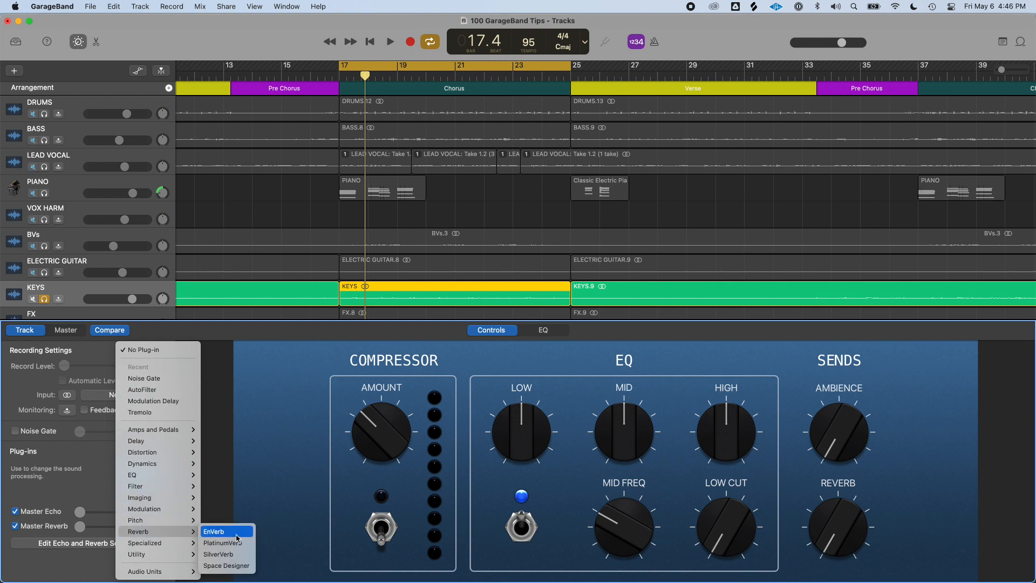
left_click(227, 565)
left_click_drag(563, 227, 510, 166)
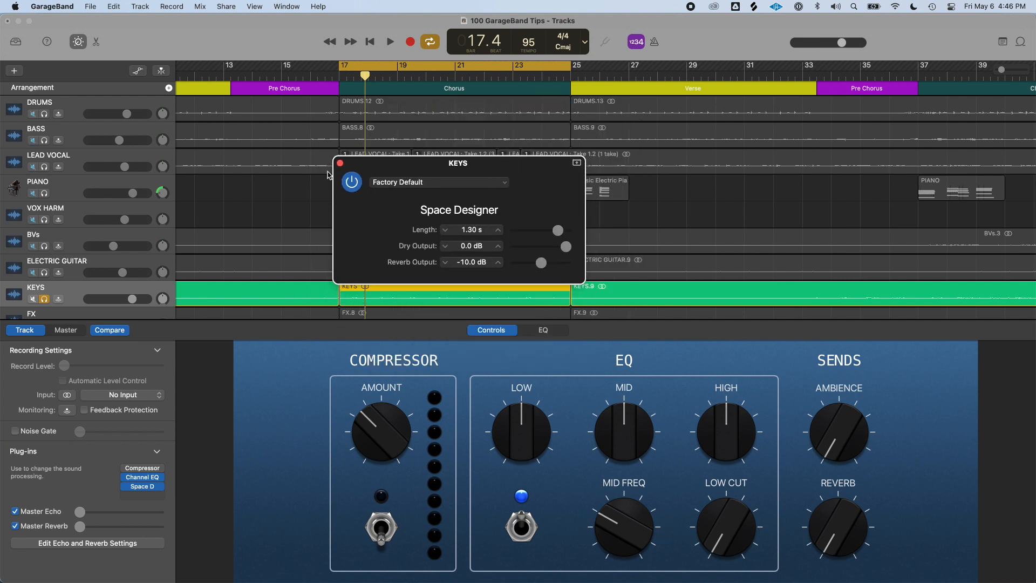
Load the 06.6s Big Old Church preset from Large Spaces > Indoor Spaces in Space Designer
left_click(506, 184)
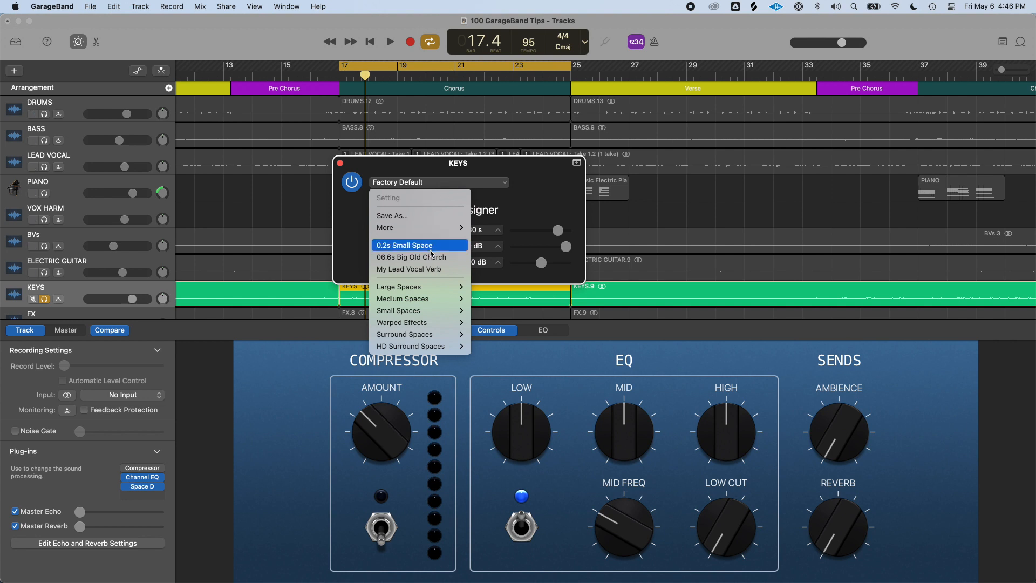
mouse_move(432, 289)
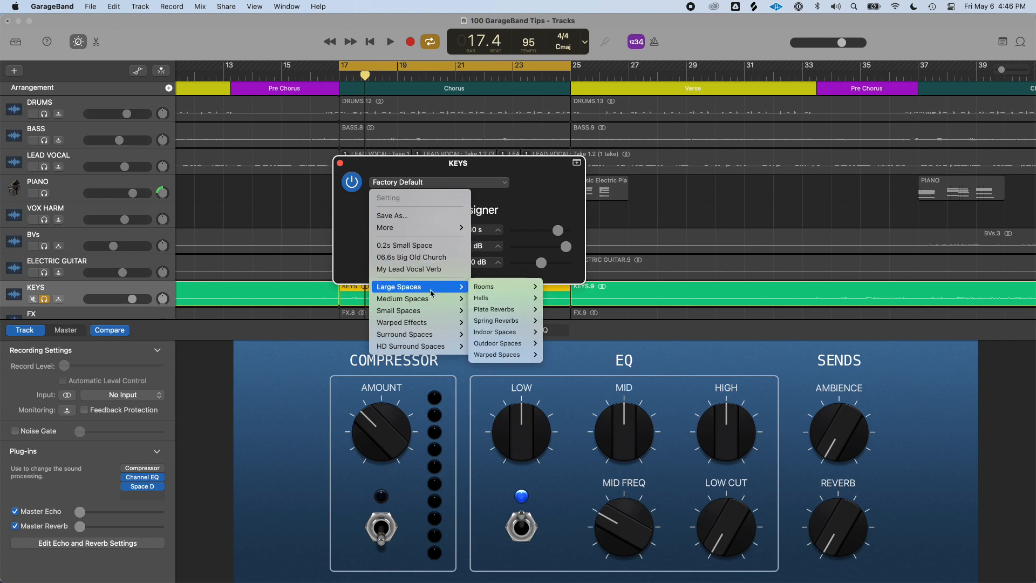
mouse_move(506, 346)
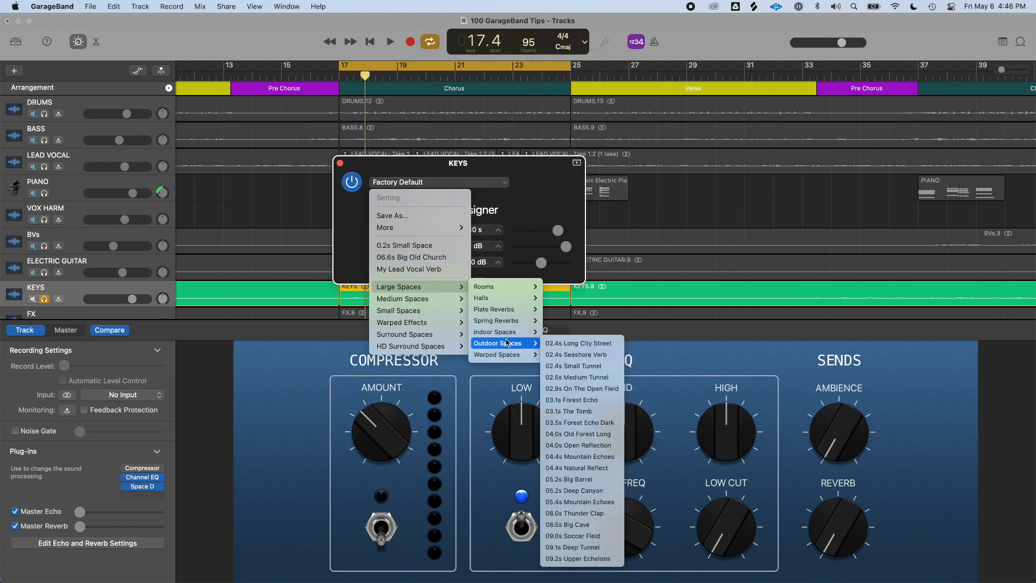
mouse_move(541, 337)
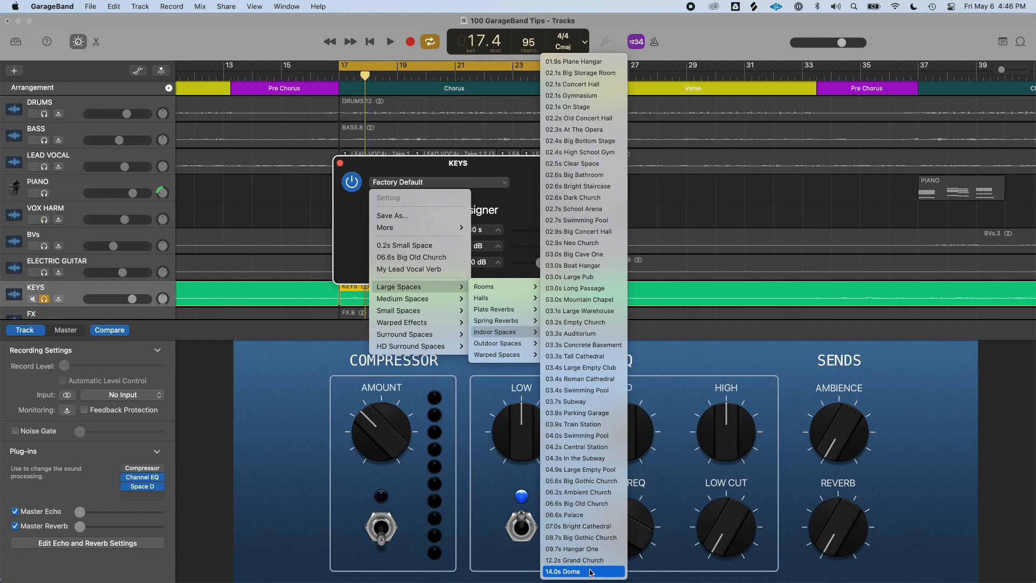
left_click(582, 503)
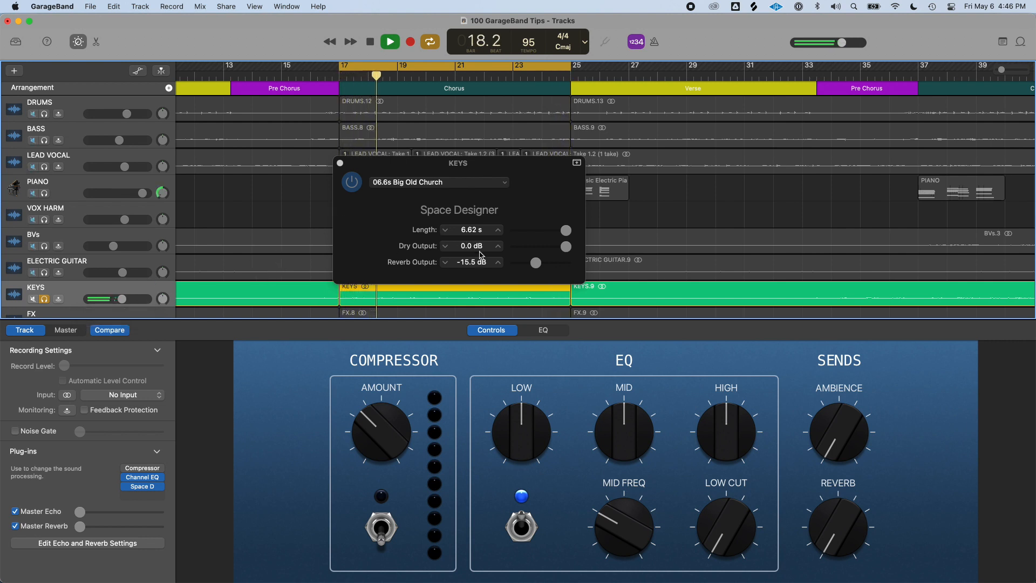
Set Space Designer's dry output to -25.0 dB and reverb output to -9.8 dB during playback
left_click(525, 249)
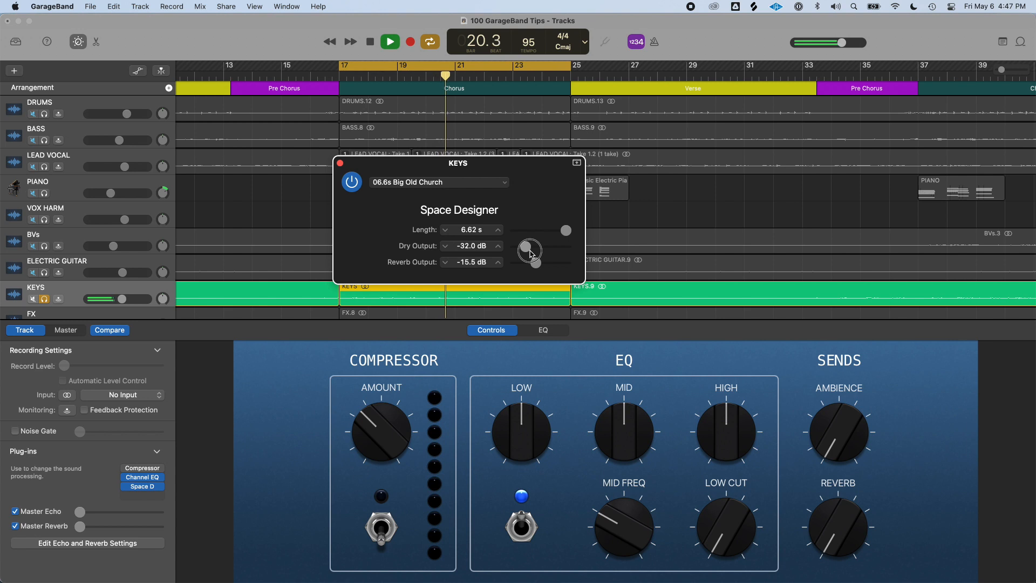
mouse_move(532, 253)
left_mouse_down()
mouse_move(543, 267)
mouse_move(528, 251)
left_mouse_up()
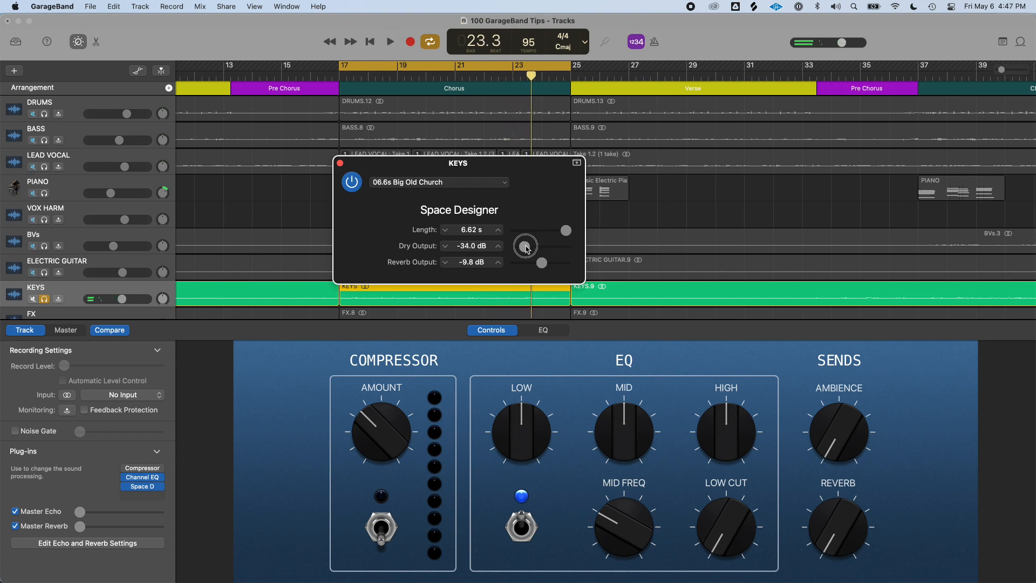
left_click_drag(527, 248, 538, 249)
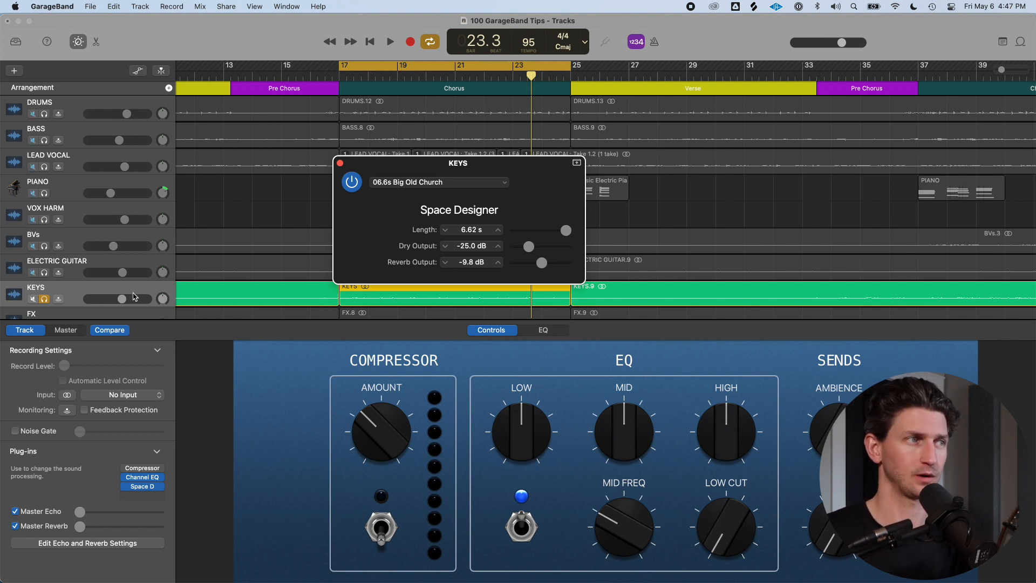
Raise the KEYS track volume and play it while lowering Space Designer's dry output to -42.0 dB
left_click_drag(126, 305, 138, 305)
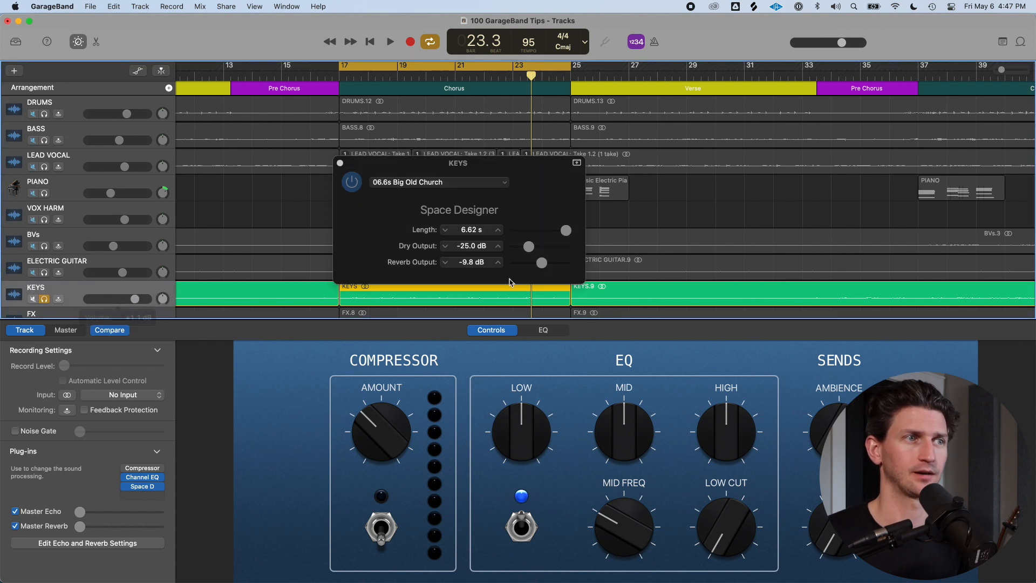
key("space")
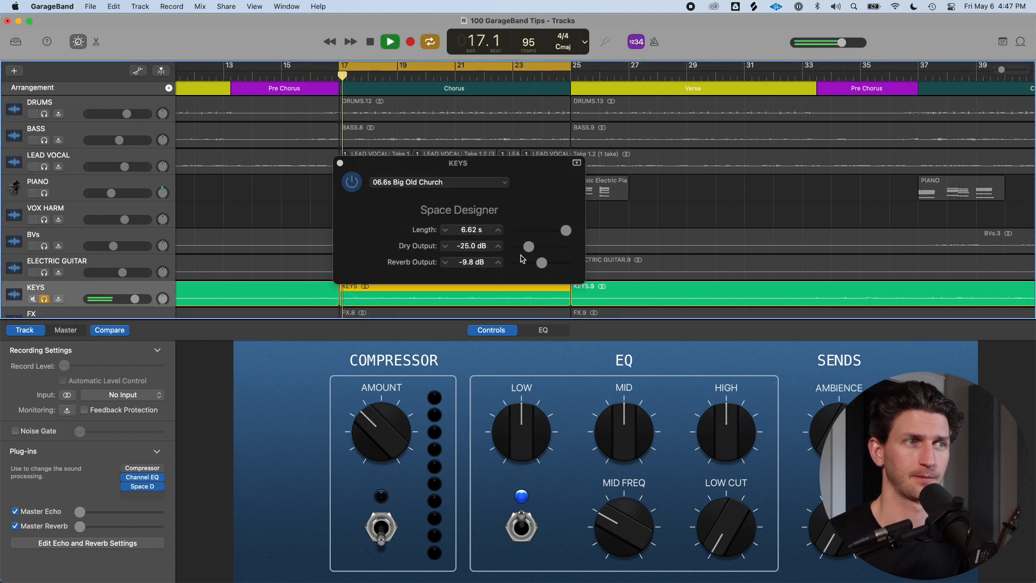
left_click_drag(542, 262, 547, 266)
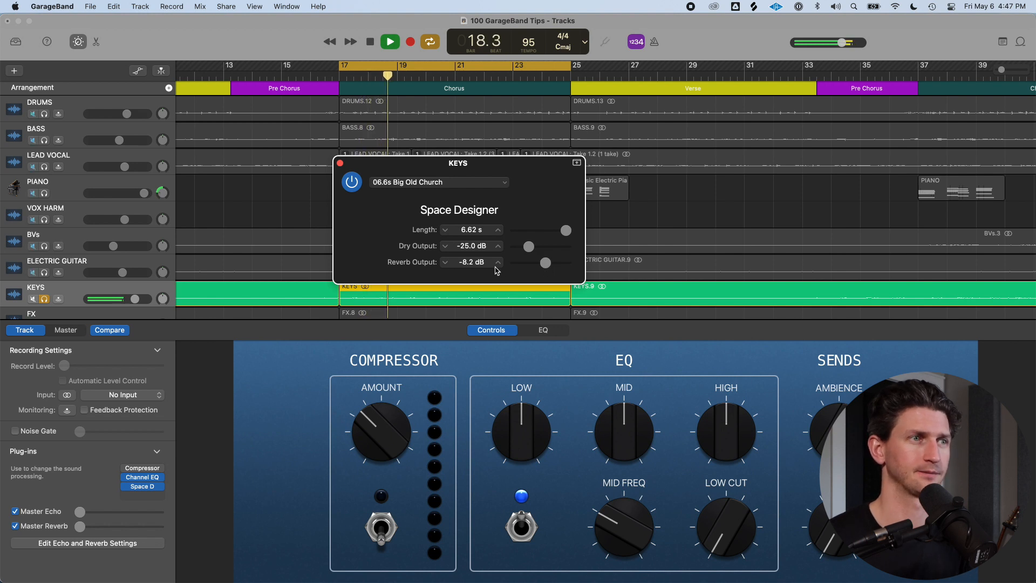
left_click_drag(528, 246, 542, 271)
key("space")
Add a Tremolo plug-in from the Modulation category to the KEYS track and play it back
left_click(151, 496)
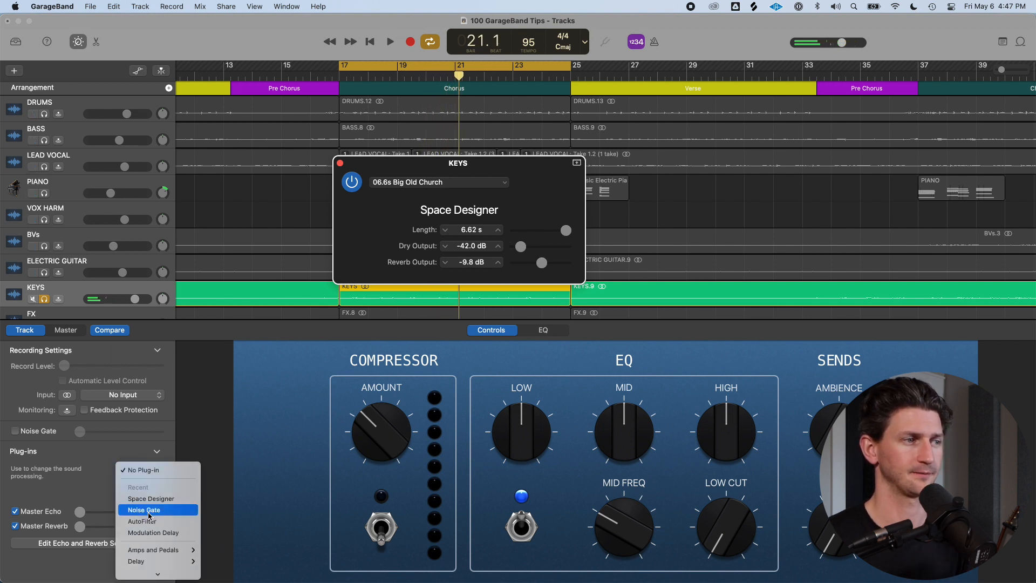
mouse_move(158, 512)
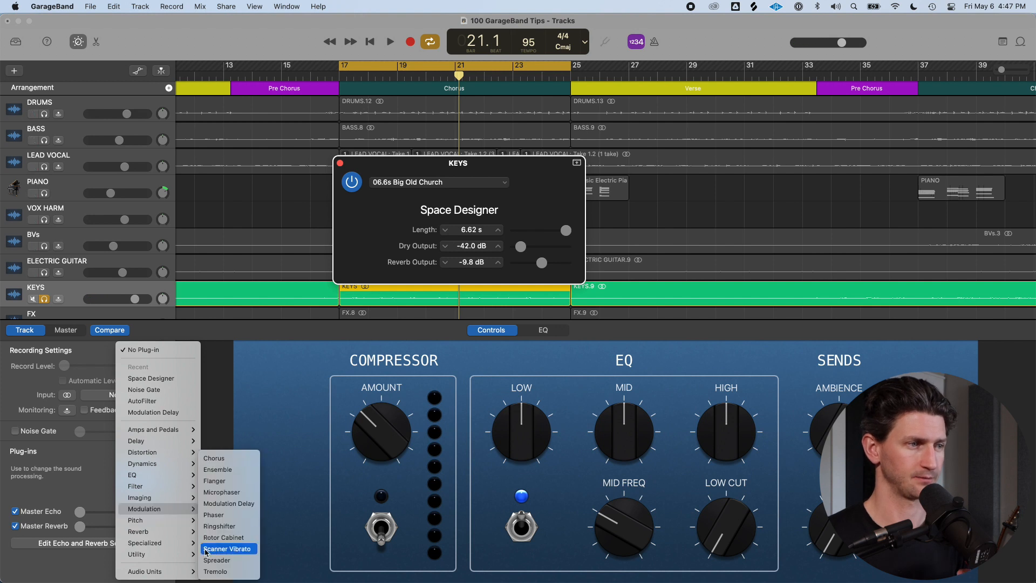
left_click(214, 572)
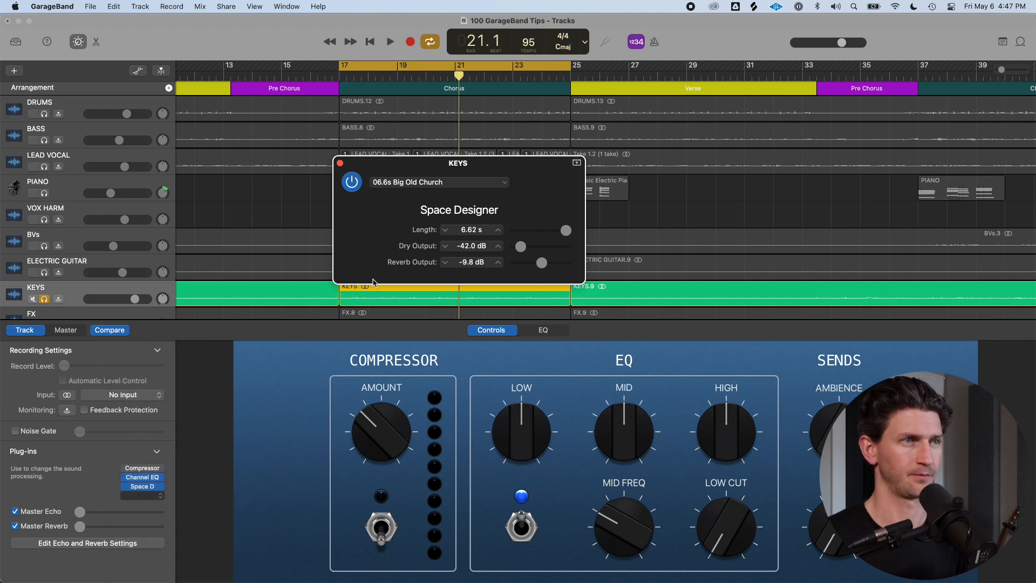
key("space")
left_click_drag(517, 251, 516, 250)
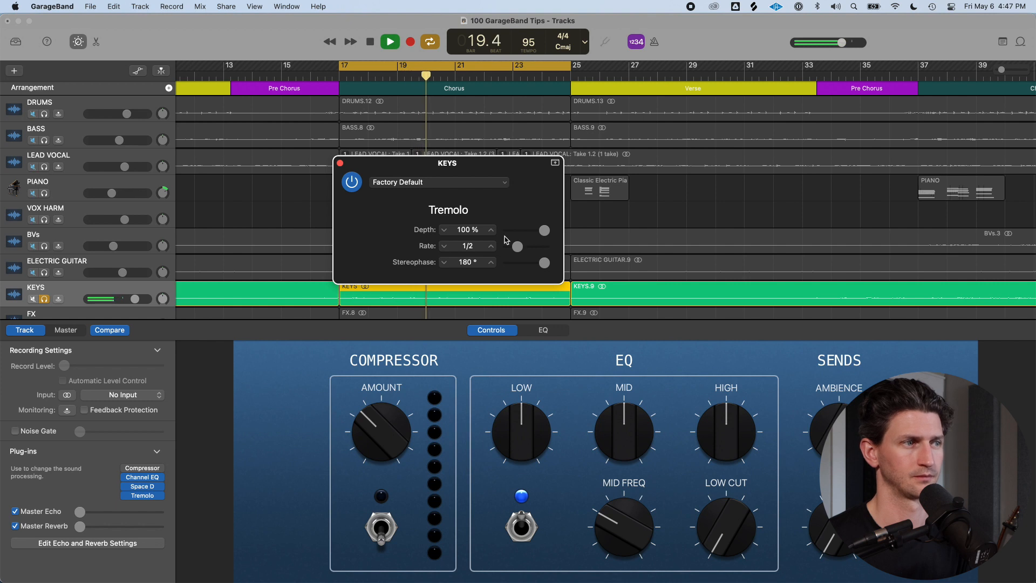
key("space")
Add a Chorus plug-in to the KEYS track and set its Mix to 91%
left_click(155, 504)
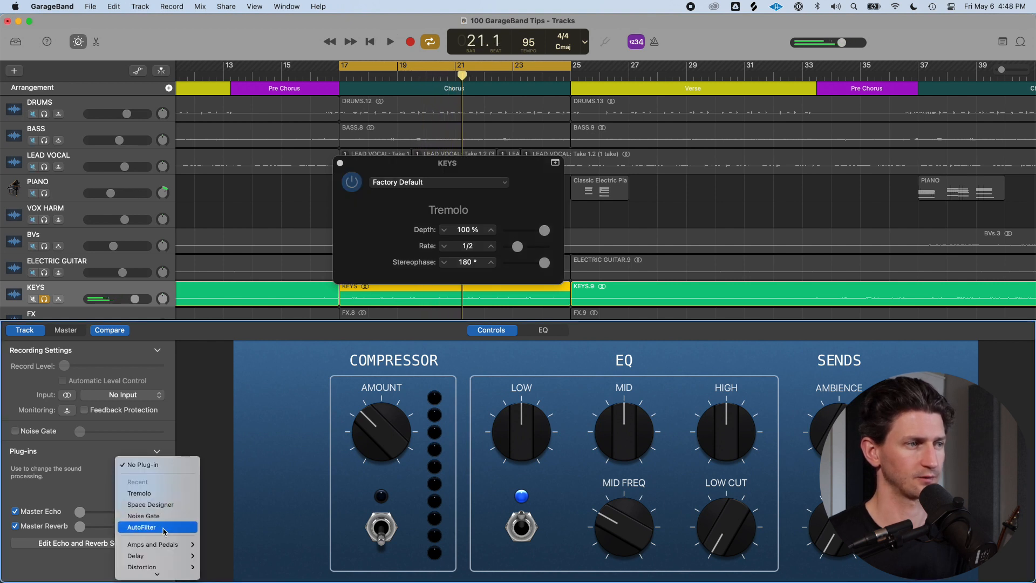
mouse_move(168, 533)
mouse_move(168, 514)
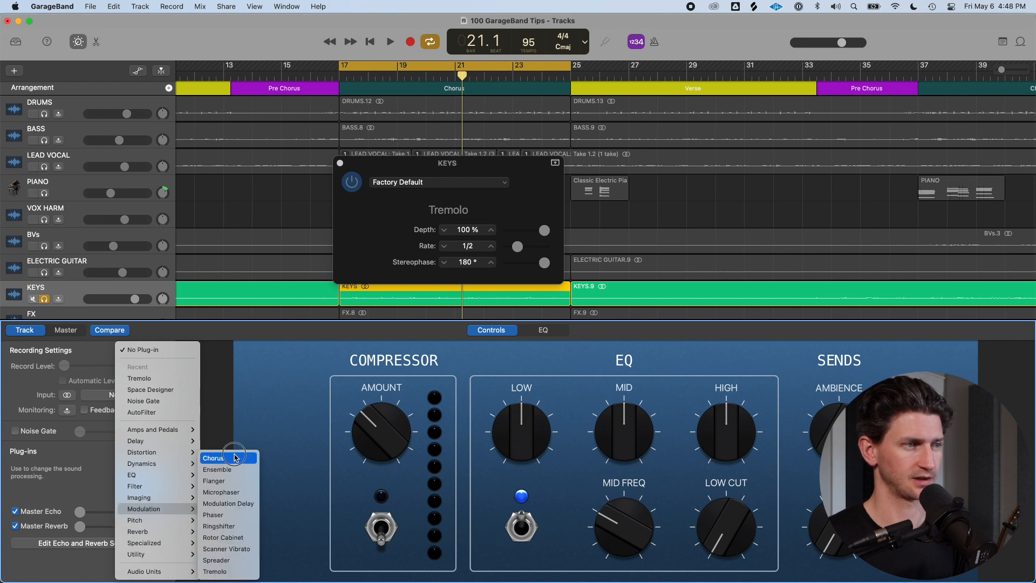
left_click(233, 459)
key("space")
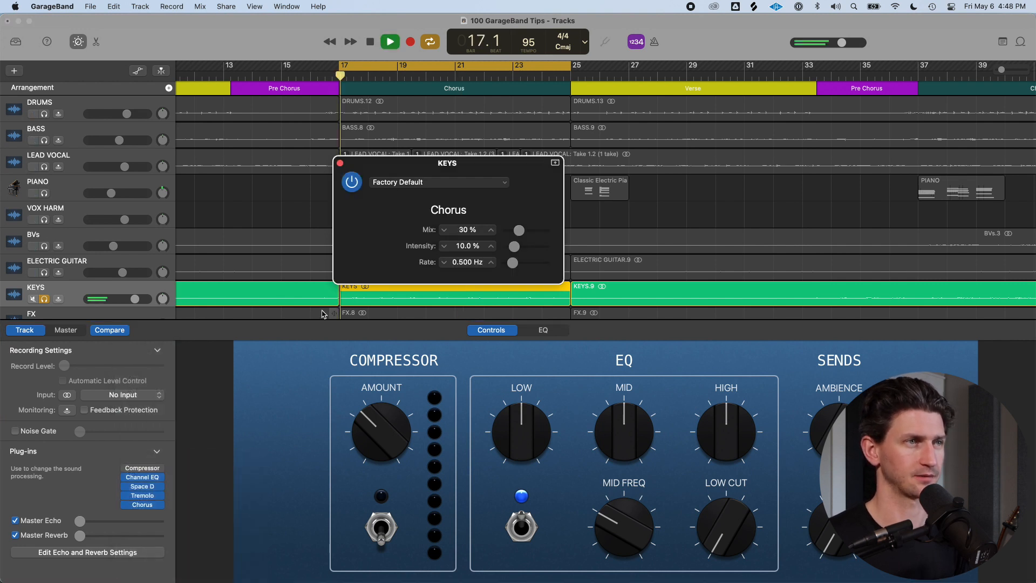
left_click_drag(518, 238, 543, 238)
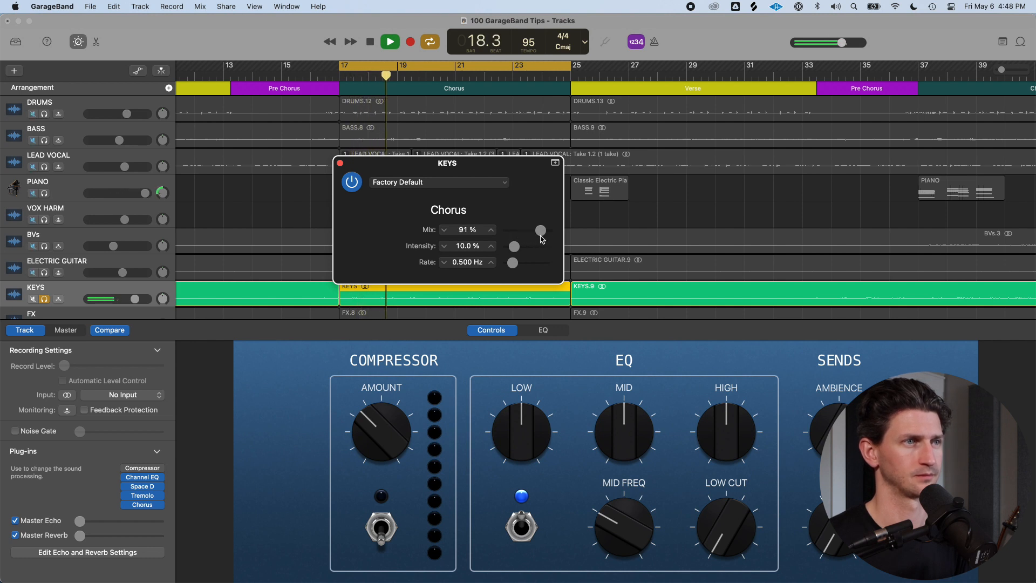
Add a Phaser plug-in to the KEYS track and set its Feedback to 19%
mouse_move(151, 506)
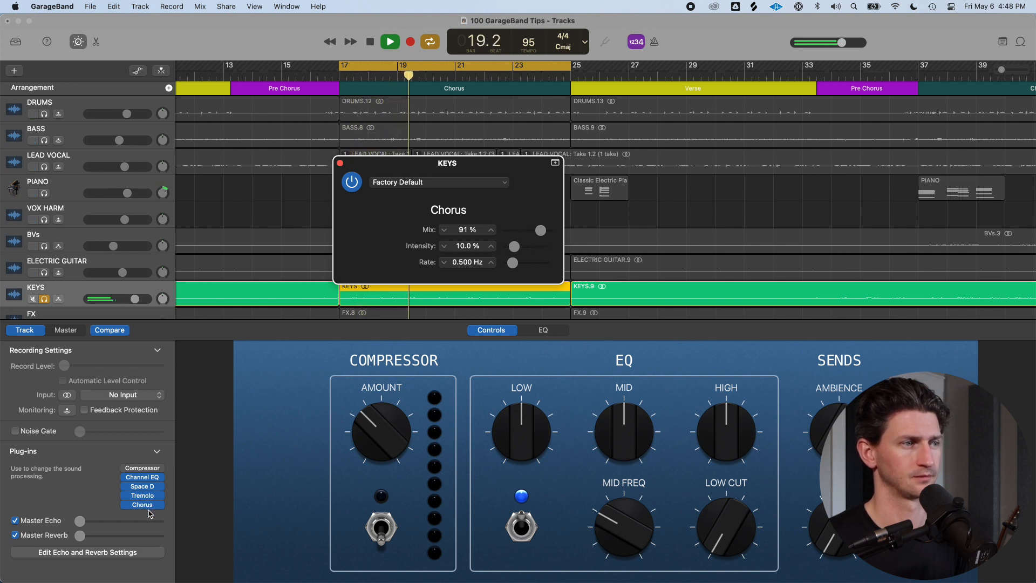
left_click(150, 505)
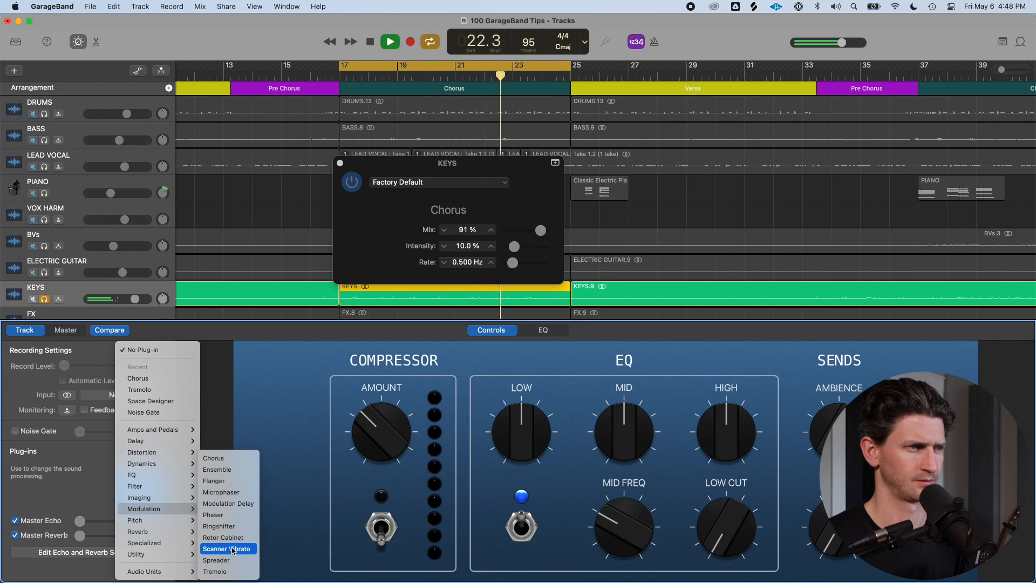
left_click(231, 517)
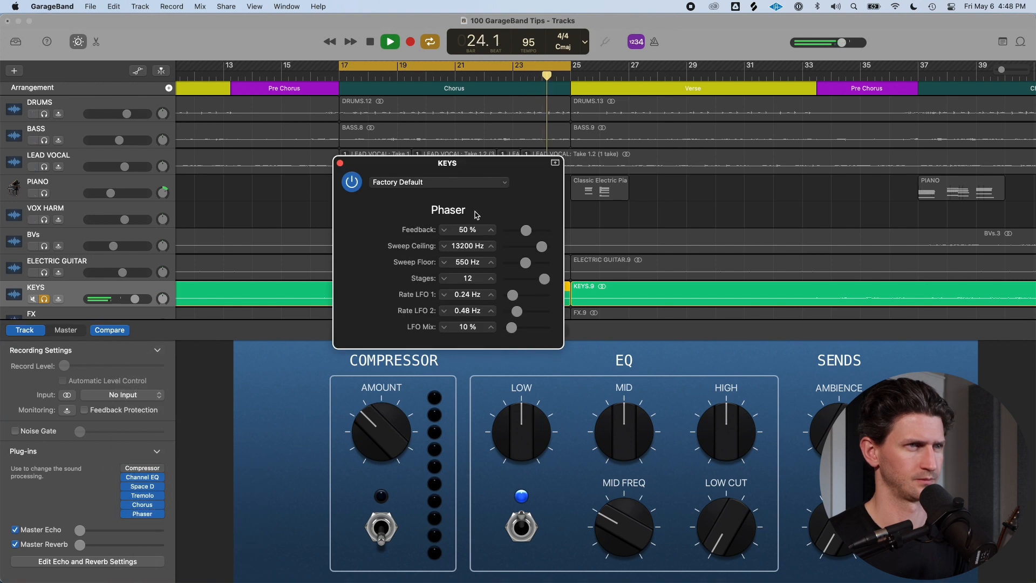
mouse_move(526, 231)
left_mouse_down()
mouse_move(543, 231)
mouse_move(513, 232)
left_mouse_up()
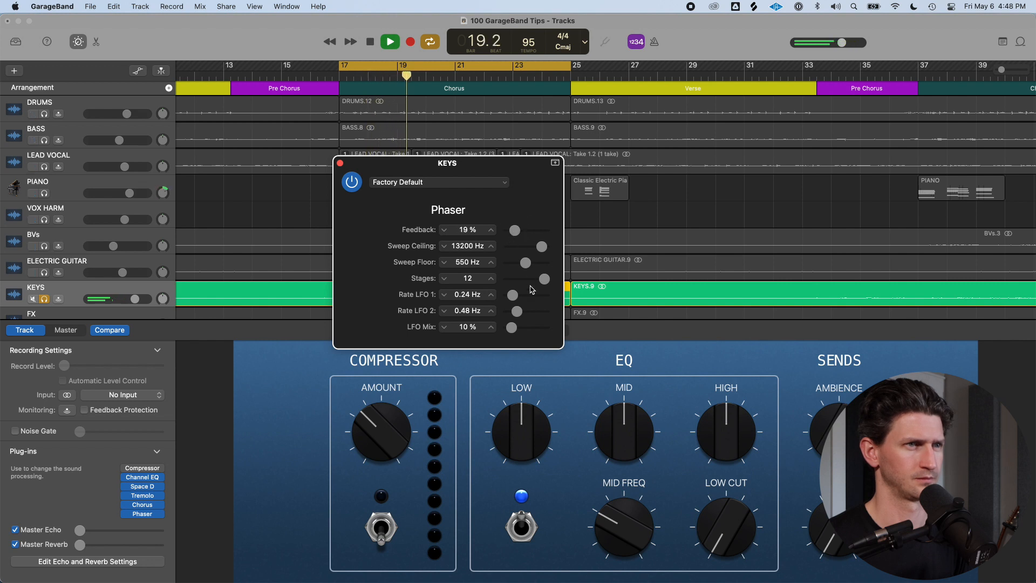
Reopen the Tremolo plug-in, set its rate to 1 bar and lower its depth
left_click(151, 497)
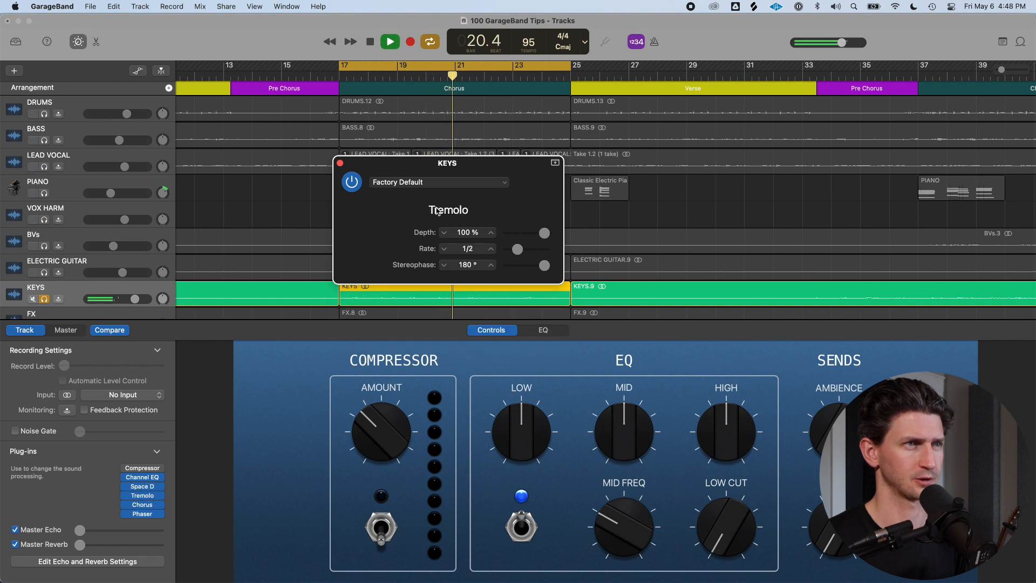
left_click_drag(515, 253, 516, 253)
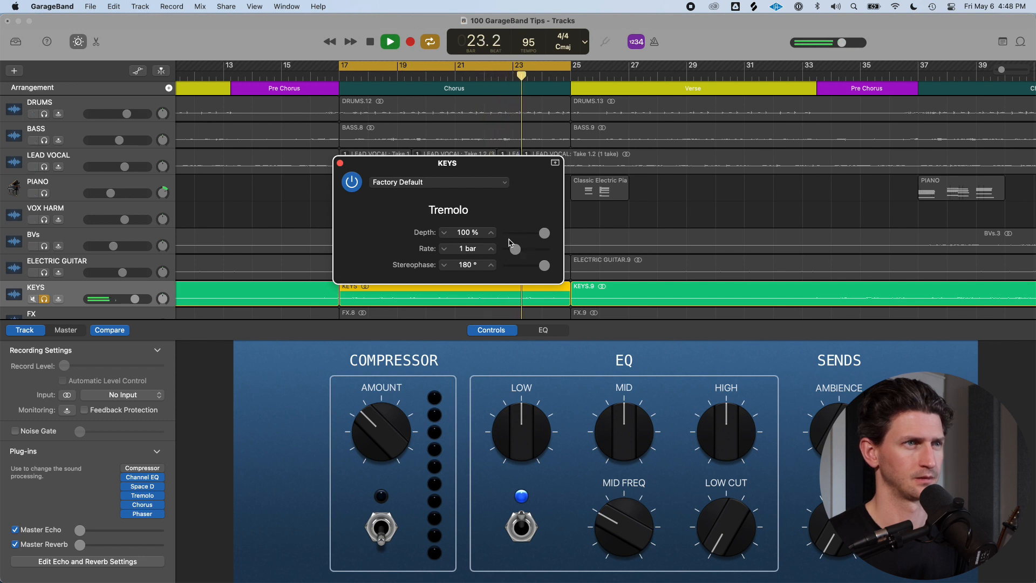
left_click_drag(544, 233, 527, 237)
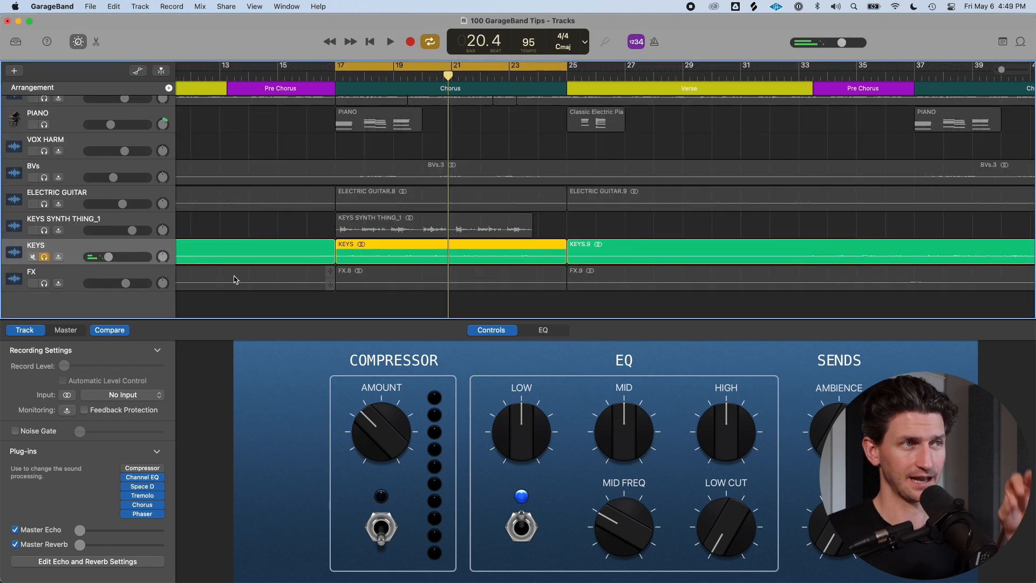
Lower the KEYS track volume and briefly solo the KEYS SYNTH THING_1 track before reselecting KEYS
left_click_drag(109, 256, 101, 260)
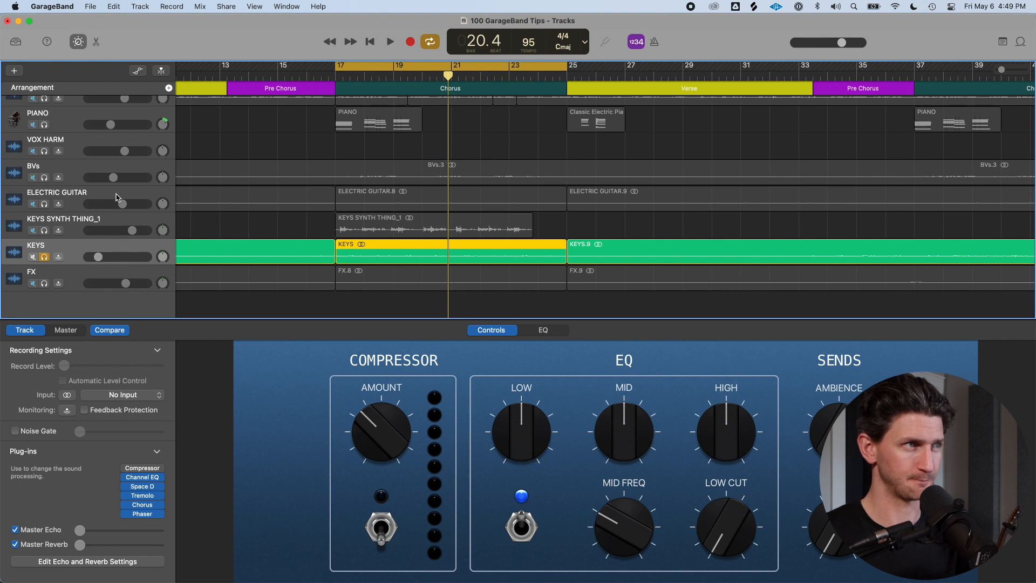
left_click(45, 231)
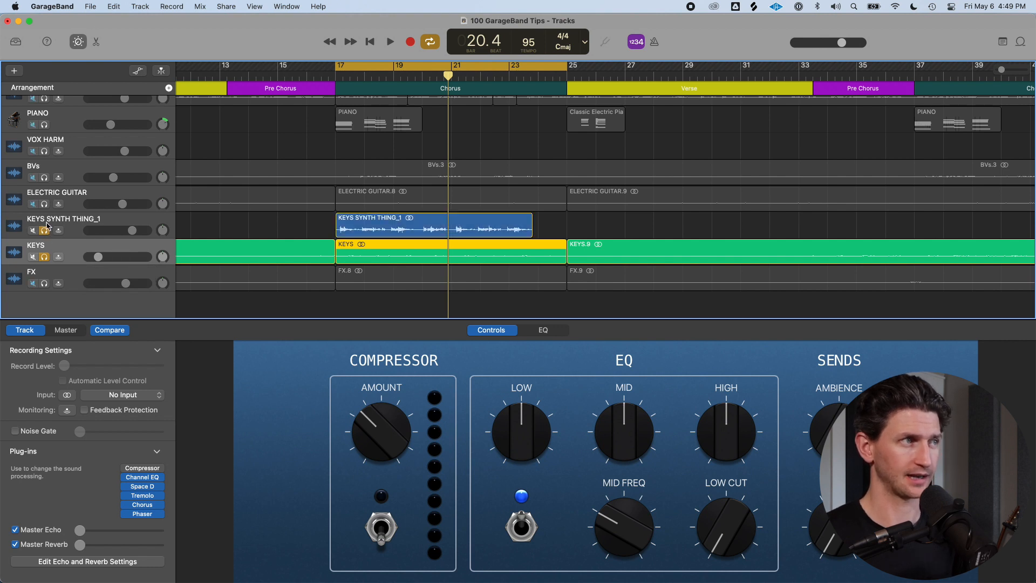
left_click(45, 230)
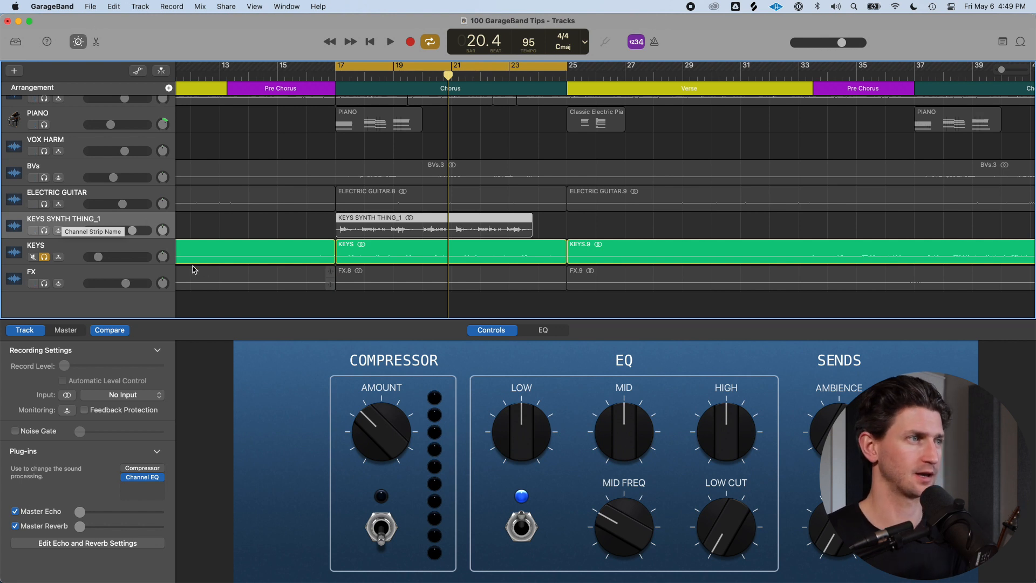
left_click(155, 245)
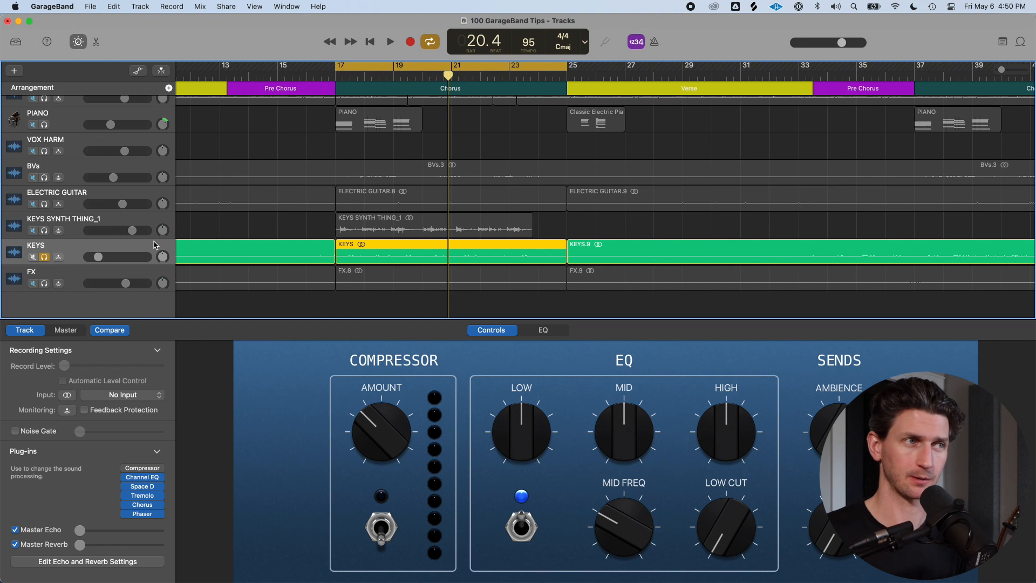
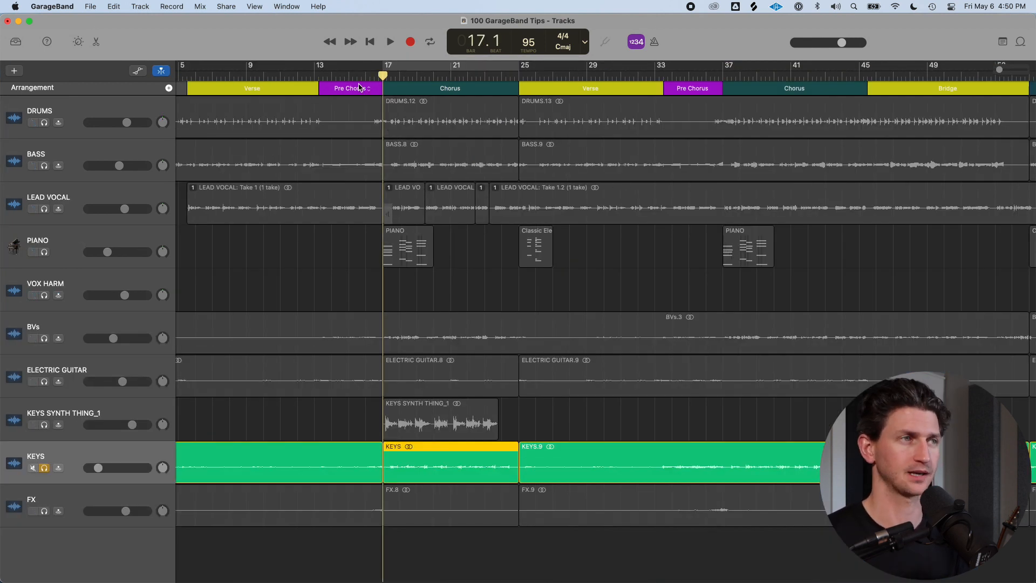
Create a new Software Instrument track and load the Bluebird drum kit patch
left_click(142, 6)
left_click(150, 20)
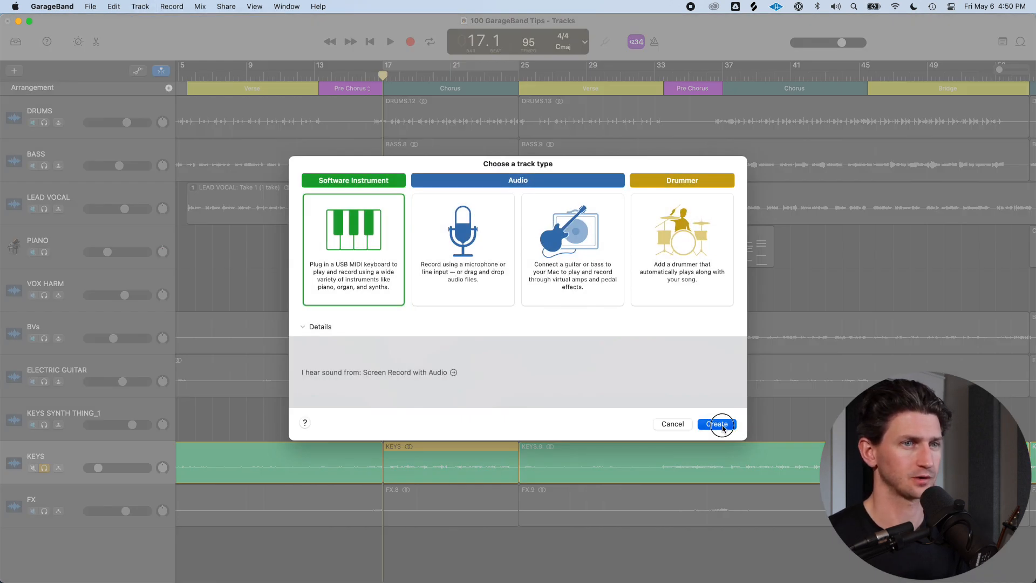
left_click(701, 425)
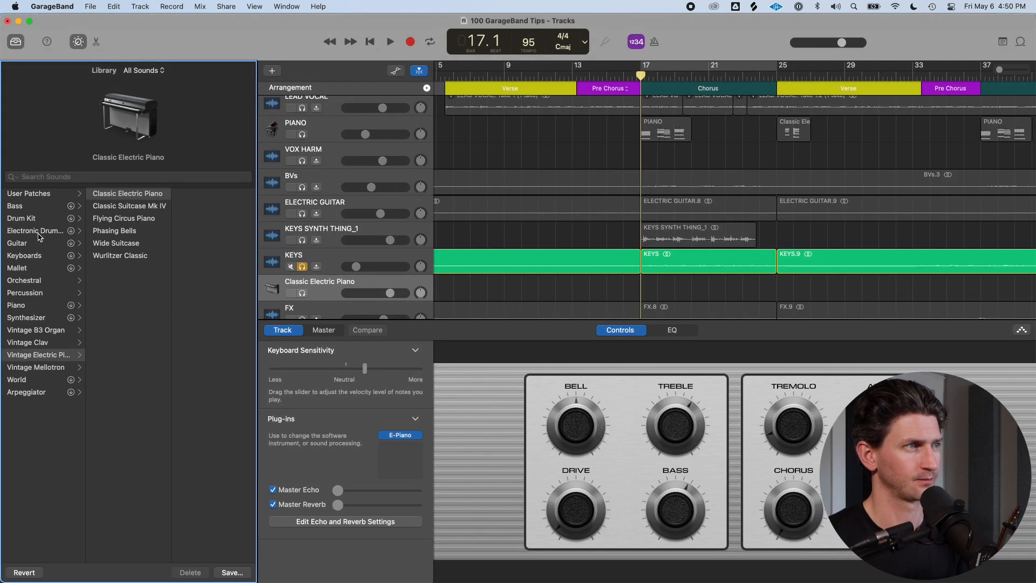
left_click(37, 219)
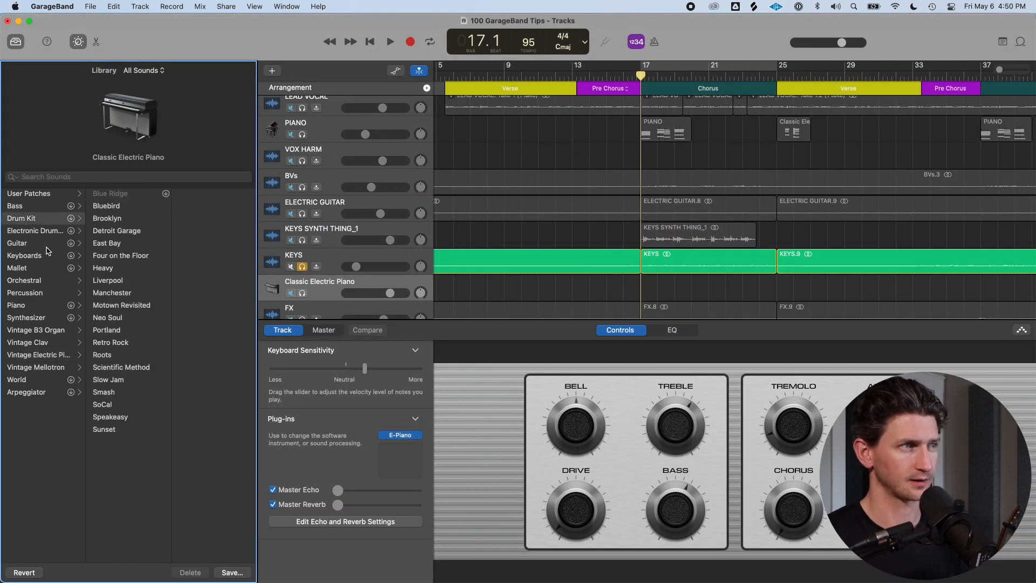
left_click(121, 207)
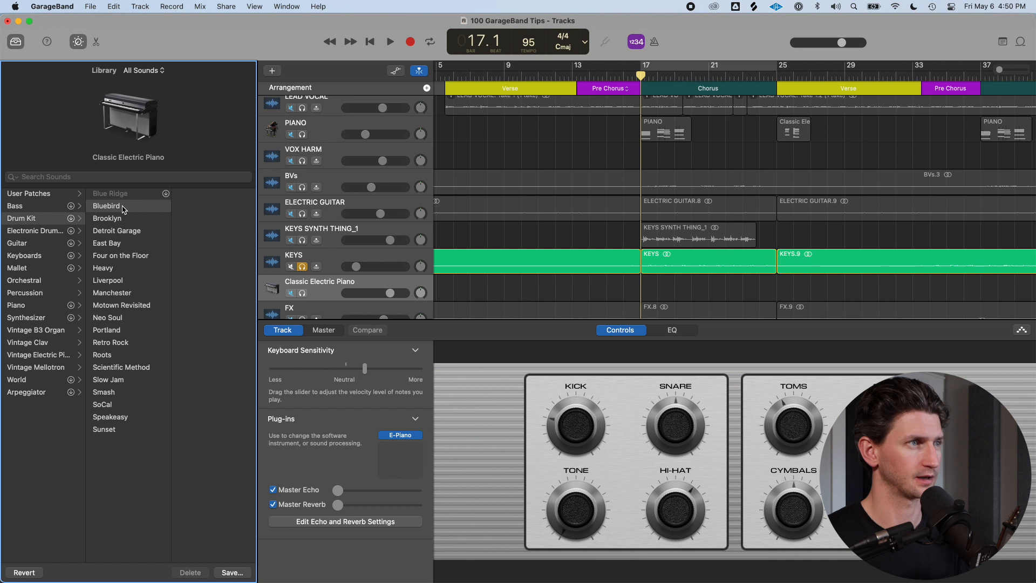
Draw an empty MIDI region on the Bluebird track across the chorus and open it in the Piano Roll
left_click(655, 291, "super")
left_click_drag(657, 291, 773, 293)
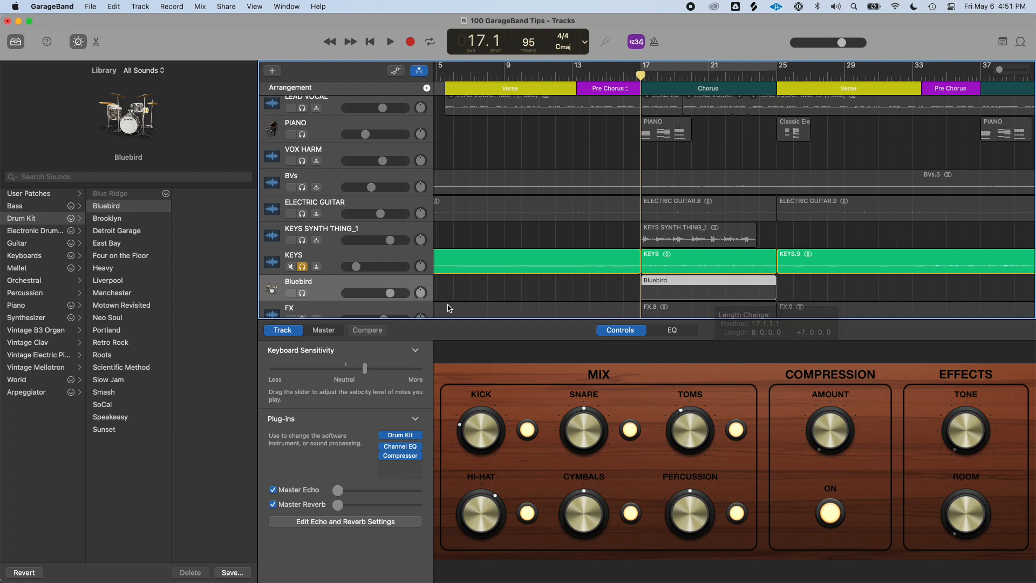
left_click(303, 294)
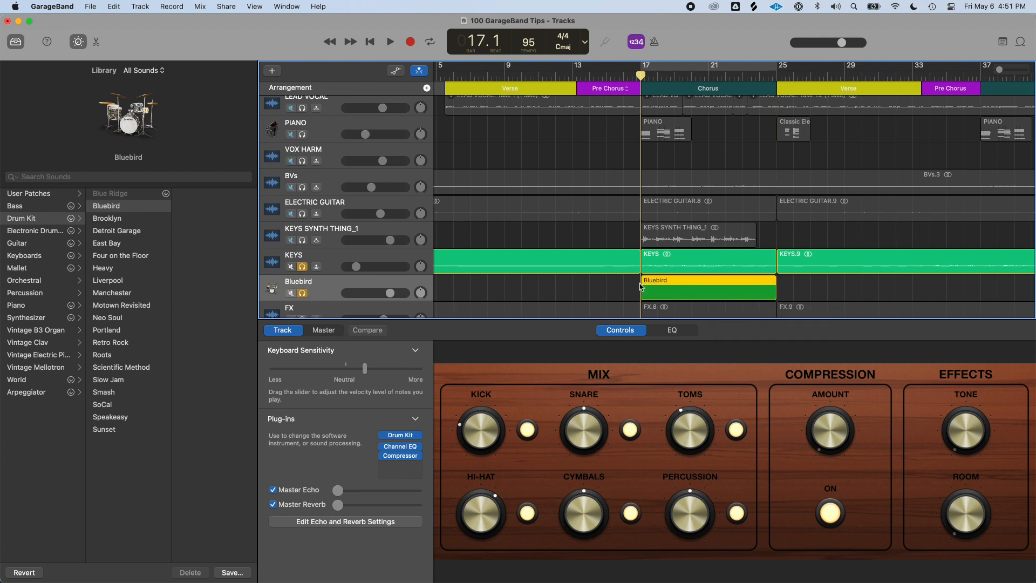
double_click(665, 291)
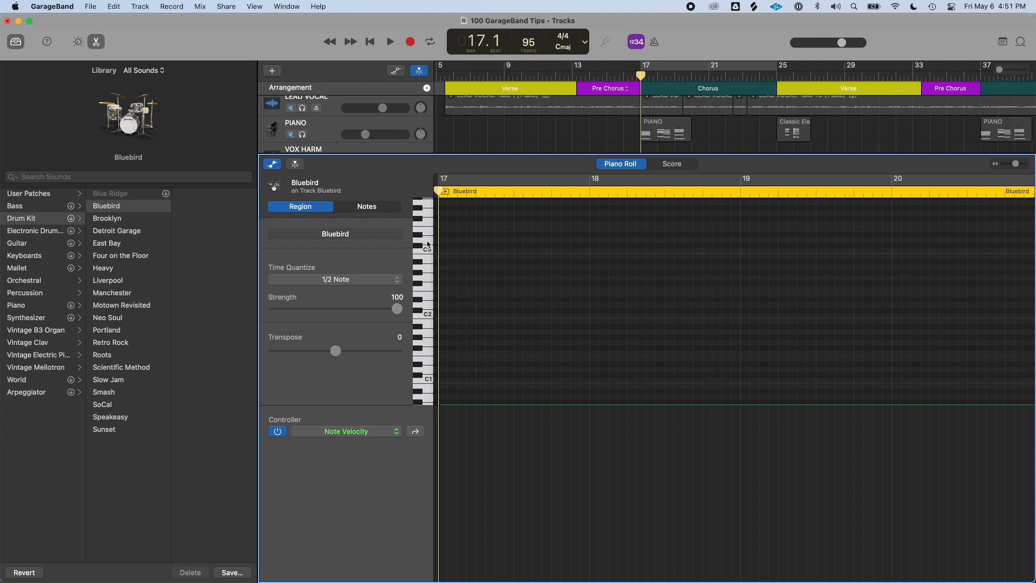
Draw a single note at C1 about three beats long in the Bluebird region
key("a")
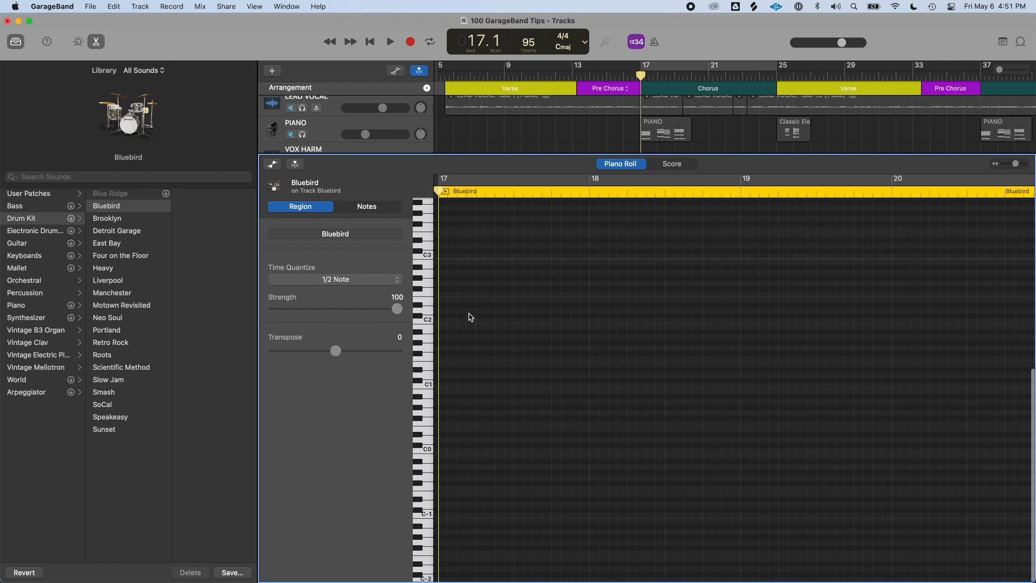
left_click(463, 385)
left_click_drag(462, 387, 507, 386)
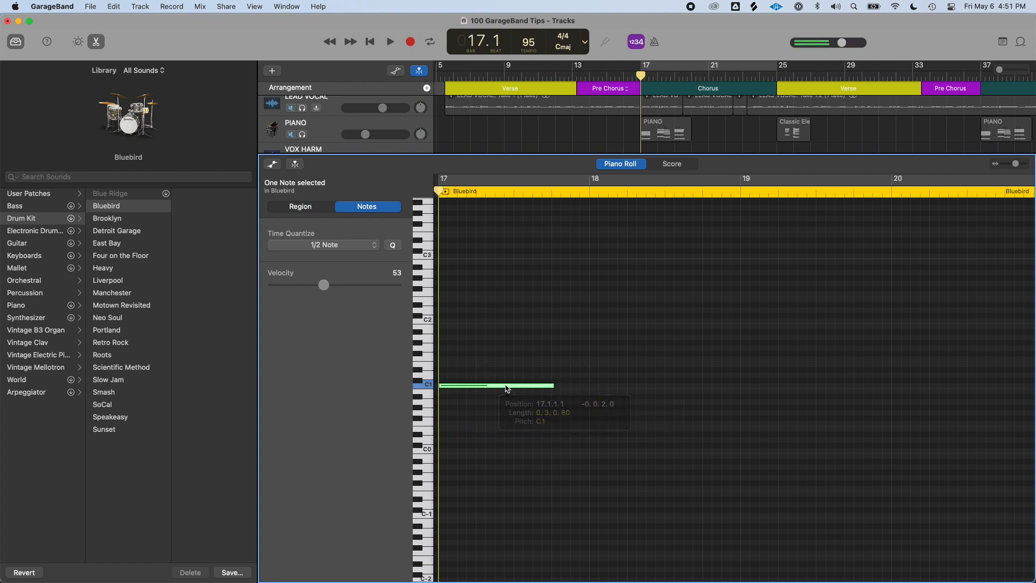
scroll(507, 390, "right", 20)
scroll(515, 383, "left", 20)
Move the note up in pitch and set its velocity to 93
left_click_drag(523, 391, 527, 339)
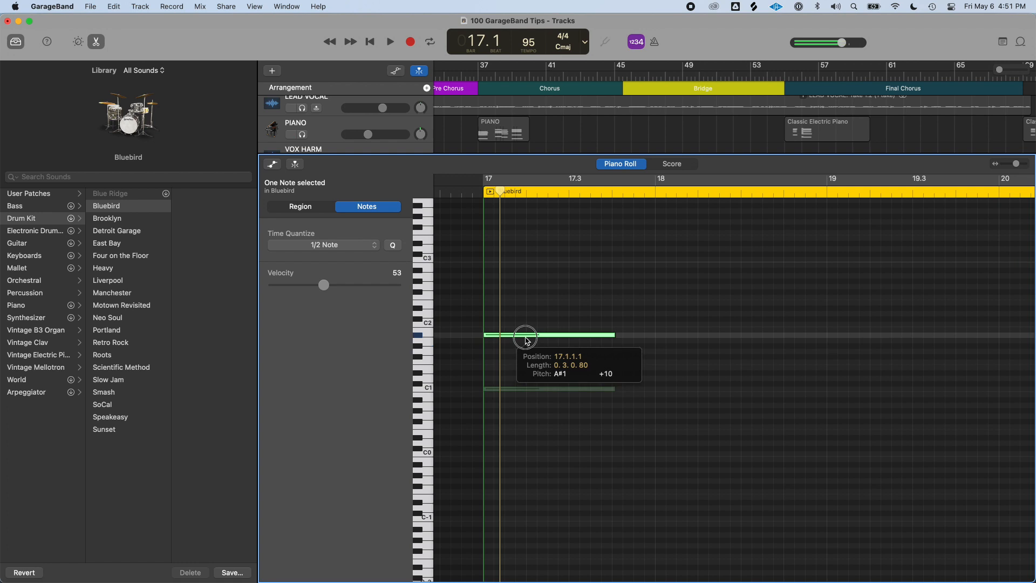
left_click_drag(527, 339, 523, 280)
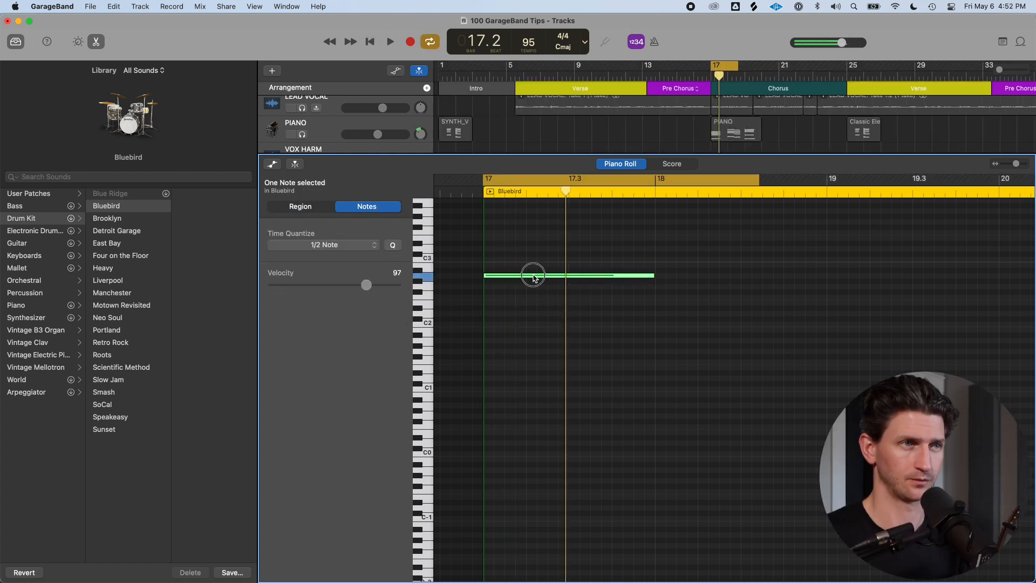
left_click(529, 275)
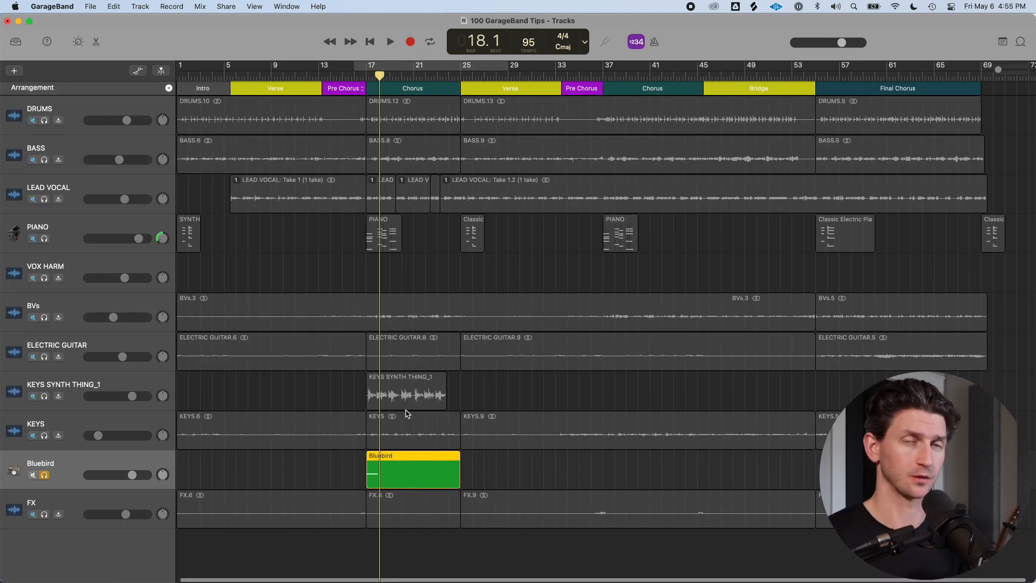
Bring the Bluebird audio file from the Downloads folder into the project as a new audio track at bar 17
key("super+Right")
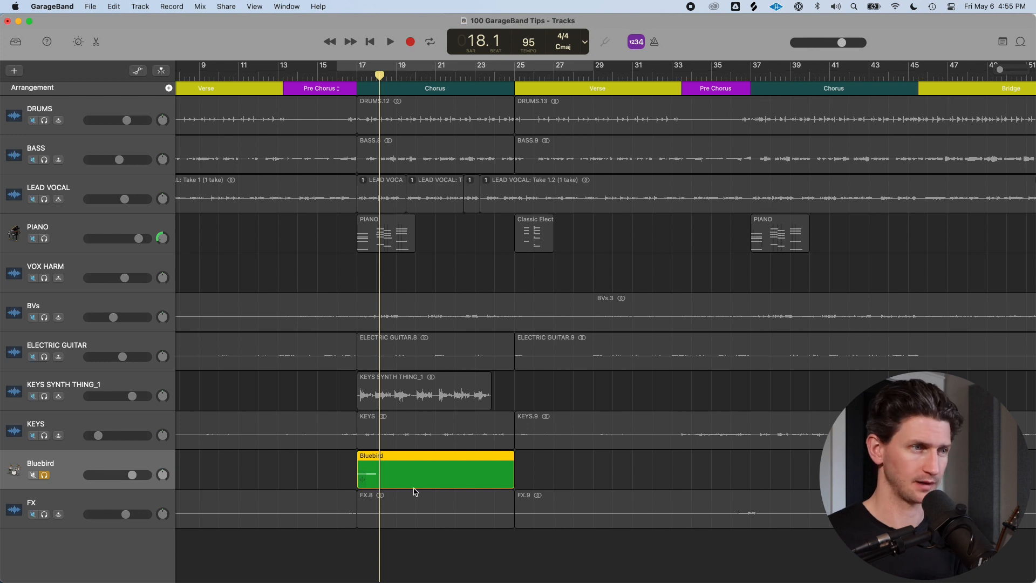
key("super+Tab")
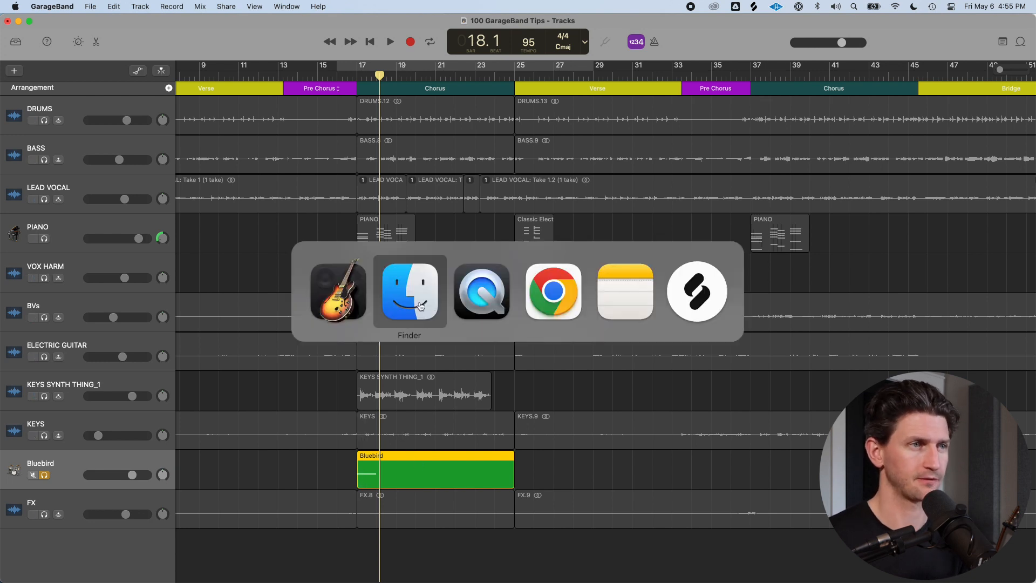
left_click_drag(361, 73, 720, 75)
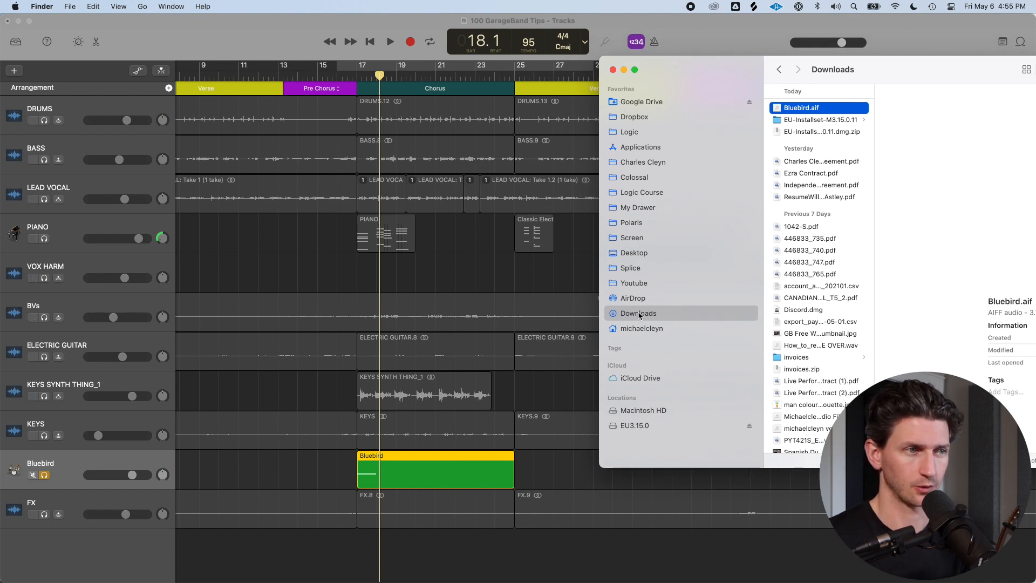
left_click(546, 474)
left_click(456, 475)
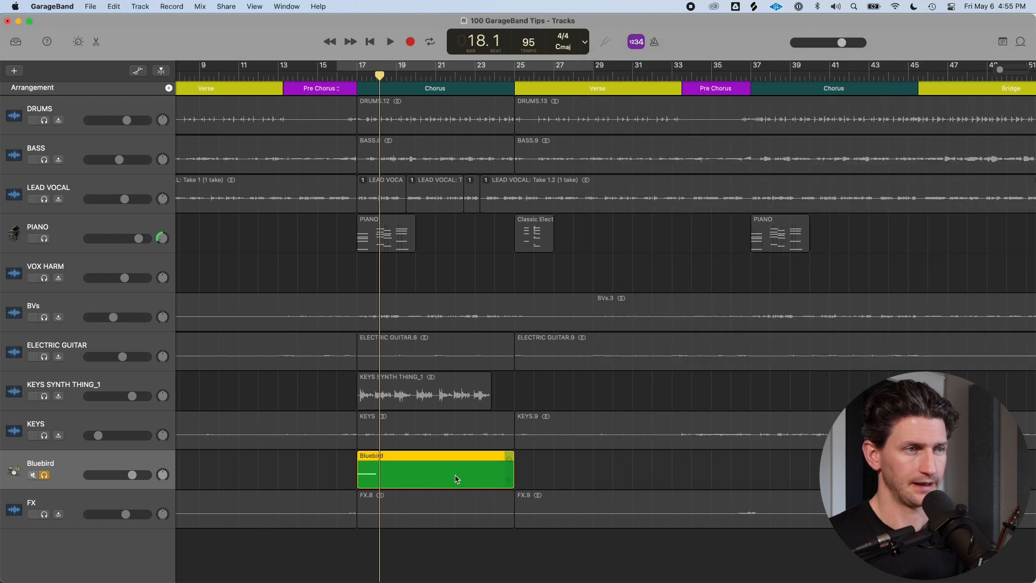
key("super+Tab")
left_click_drag(385, 478, 639, 313)
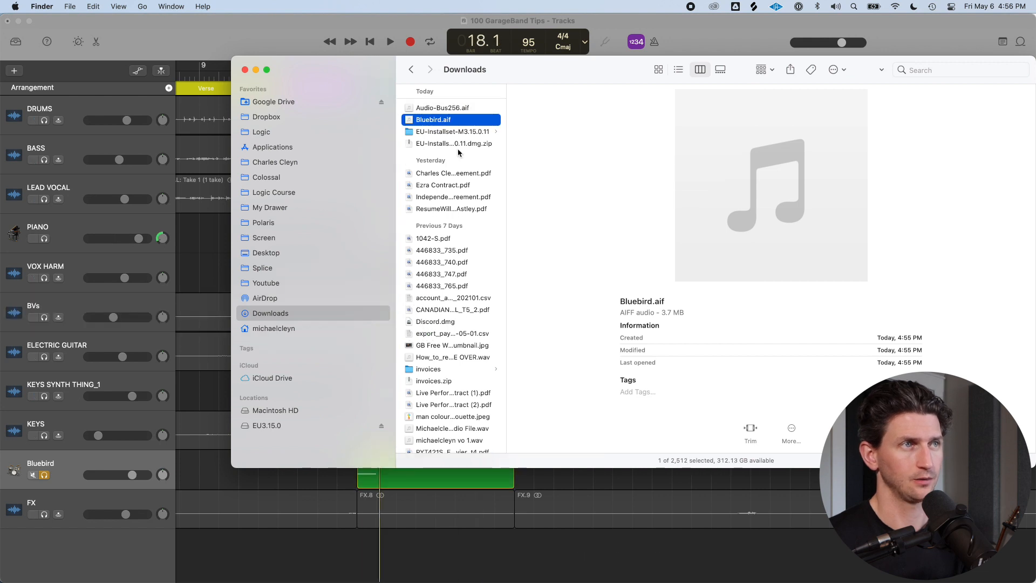
left_click(453, 107)
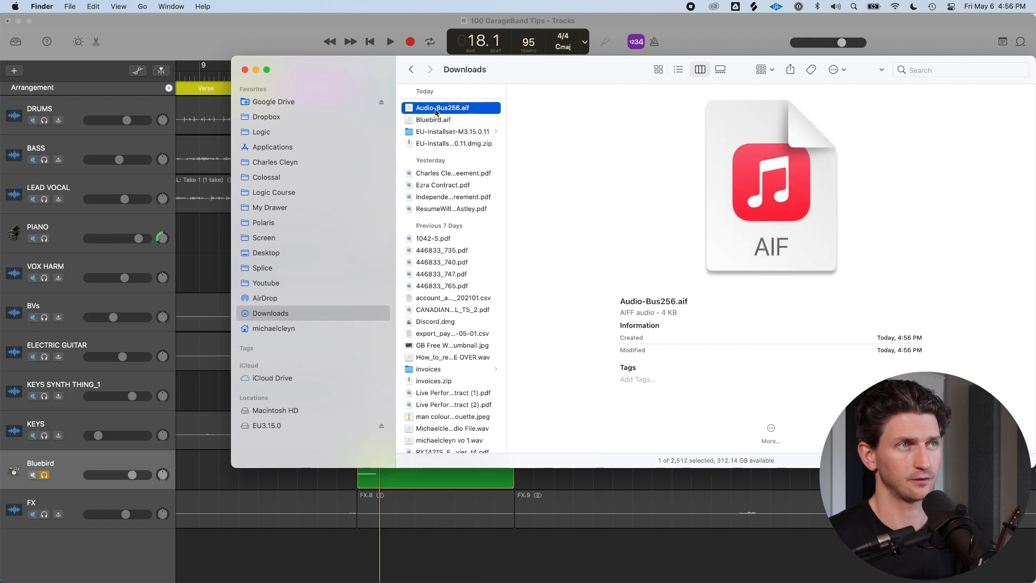
left_click_drag(430, 110, 359, 551)
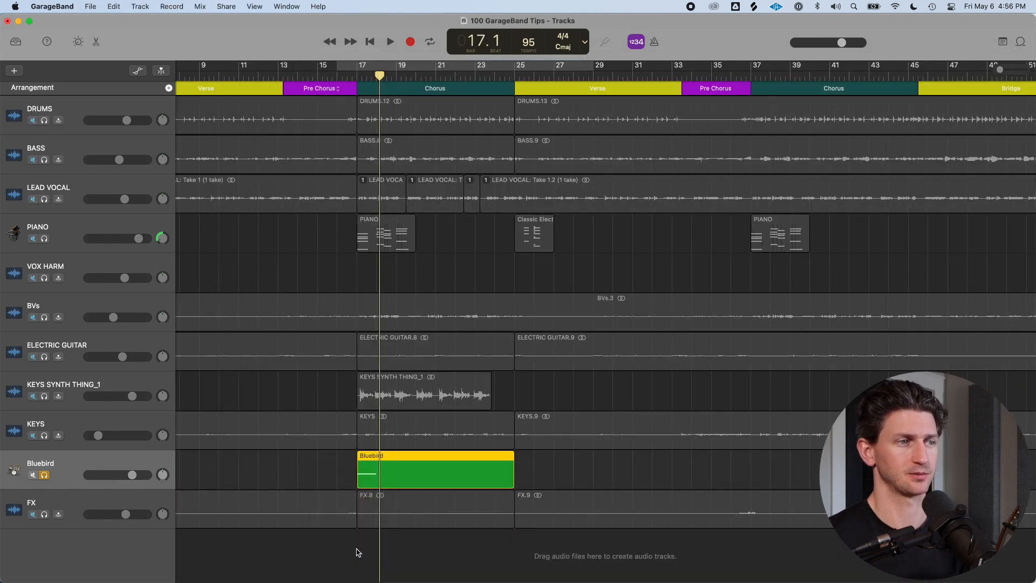
Move the Bluebird 2 track above the Bluebird track, solo it and play back the chorus
left_click(46, 442)
left_click_drag(81, 498, 64, 444)
left_click(45, 440)
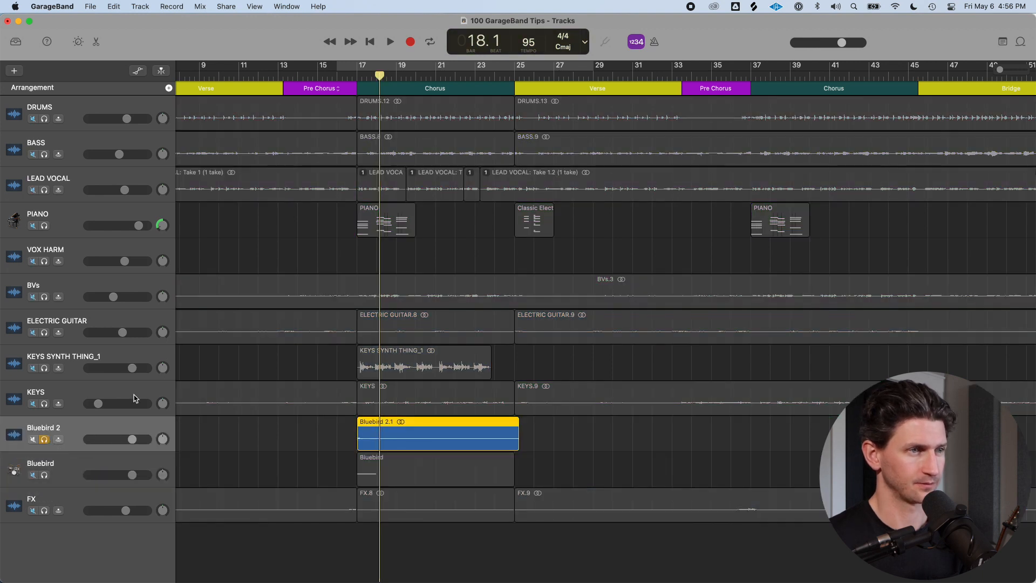
left_click(357, 77)
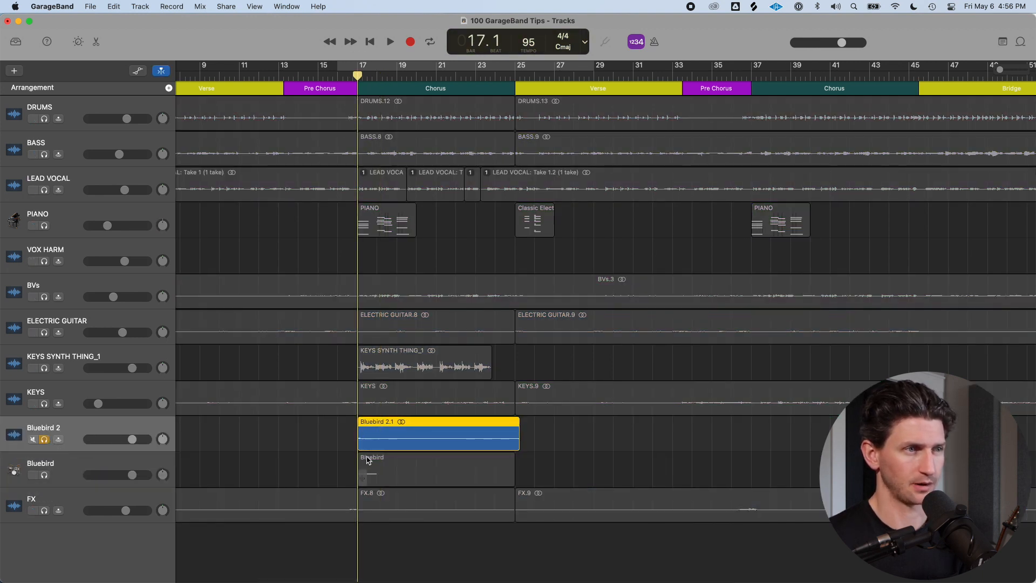
key("space")
scroll(376, 457, "up", 1)
scroll(385, 463, "up", 1)
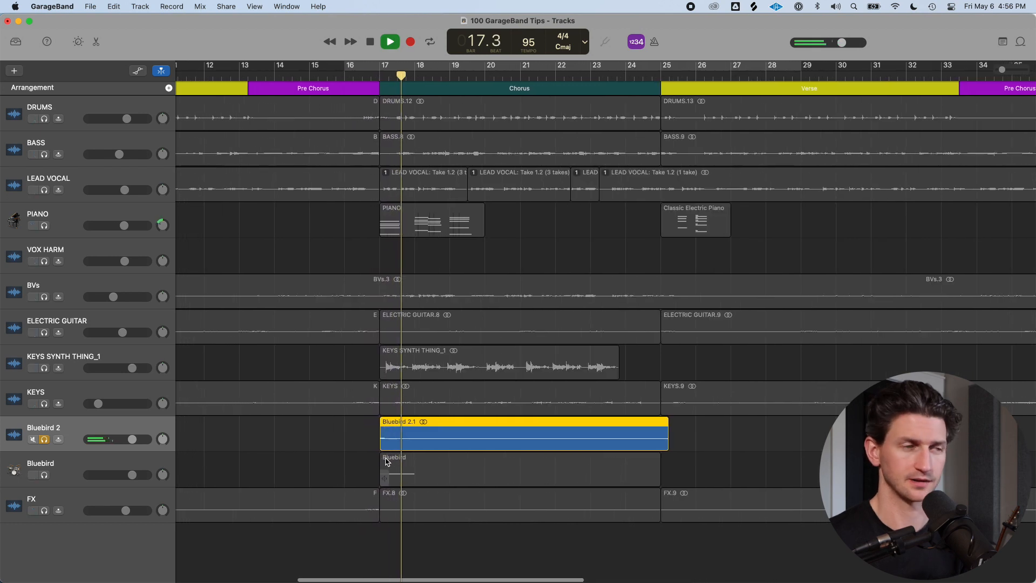
key("space")
scroll(399, 437, "left", 1)
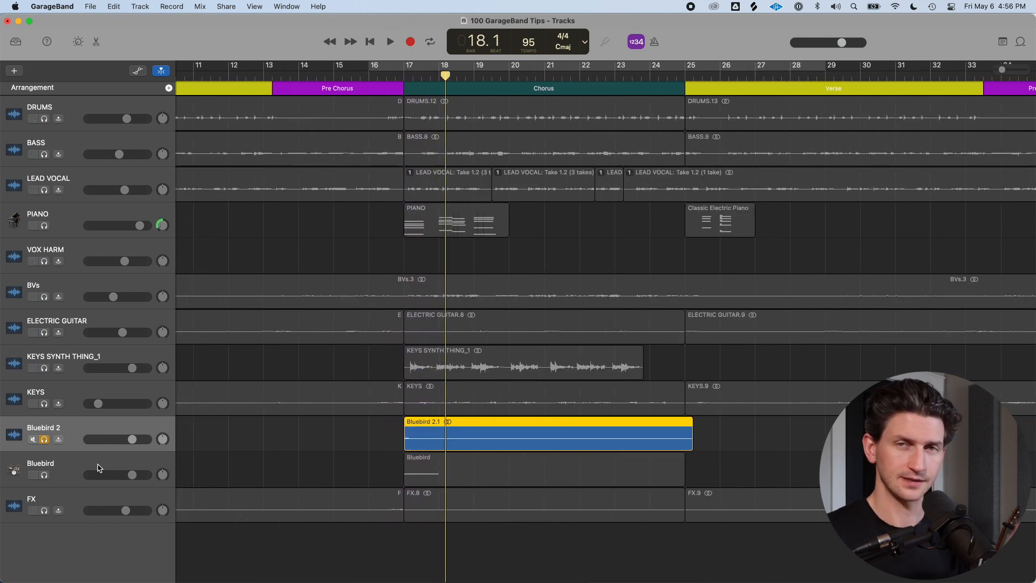
Enable Reverse Playback on the Bluebird 2.1 audio region
left_click(131, 439)
left_click(110, 426)
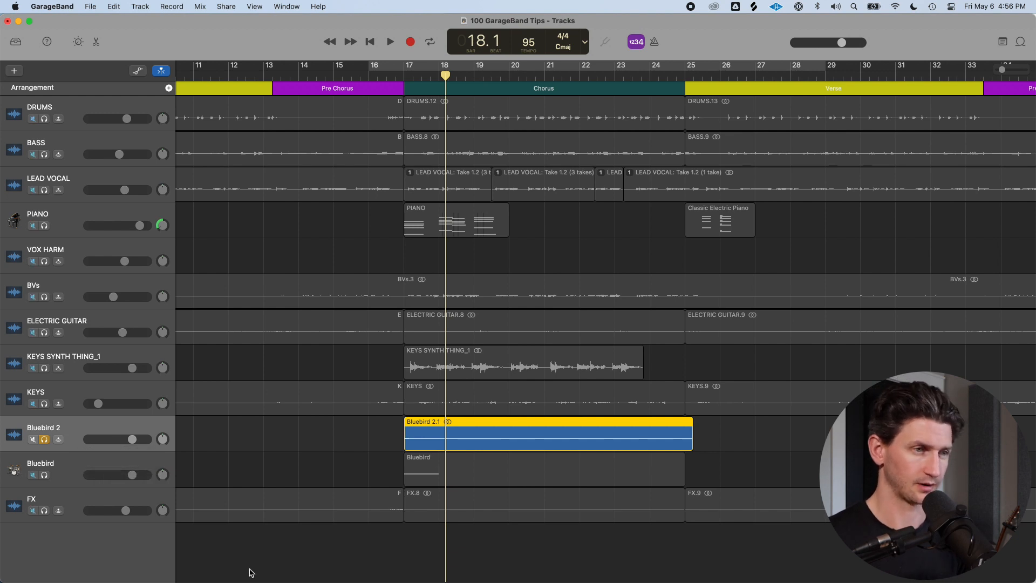
key("e")
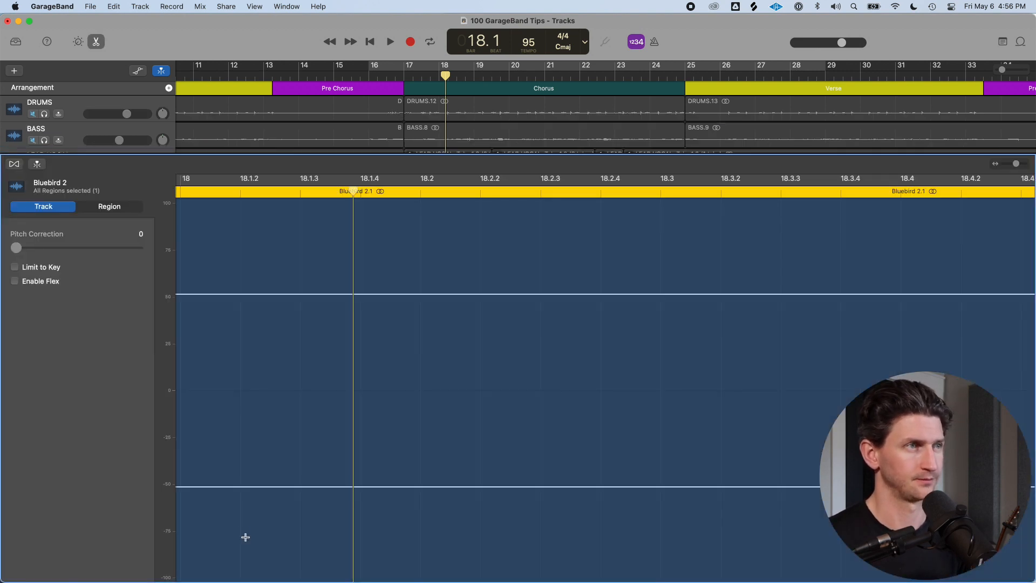
left_click(93, 213)
left_click(12, 249)
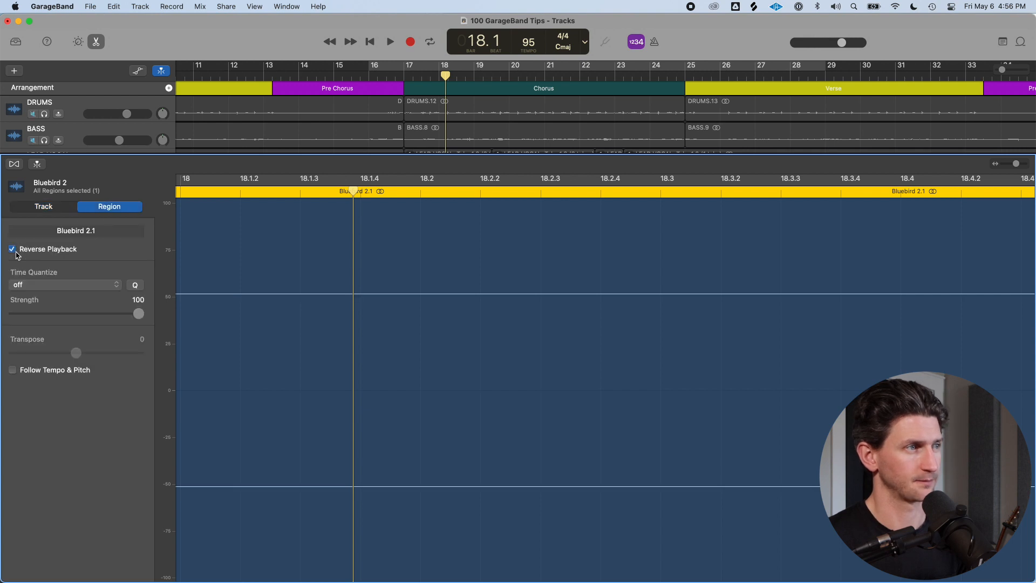
Play back the chorus and raise the Bluebird 2 track volume to +1.7 dB
left_click_drag(651, 77, 641, 77)
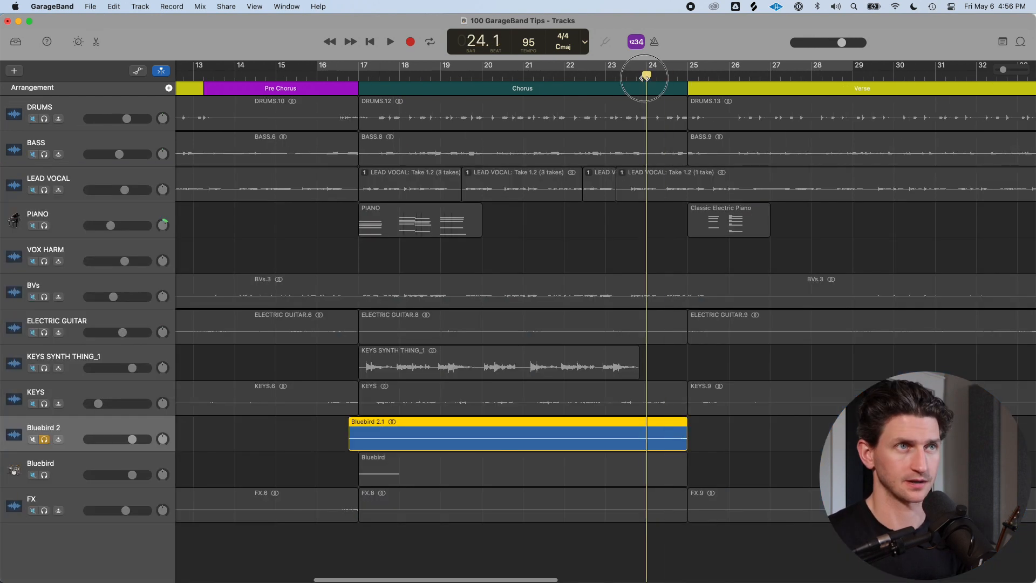
key("space")
left_click_drag(132, 439, 136, 439)
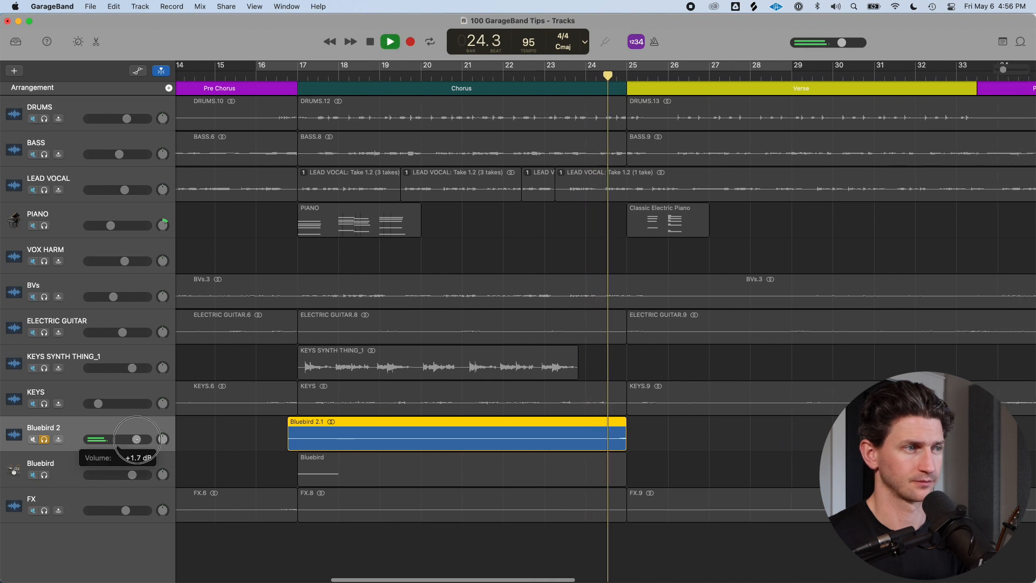
key("space")
left_click(566, 77)
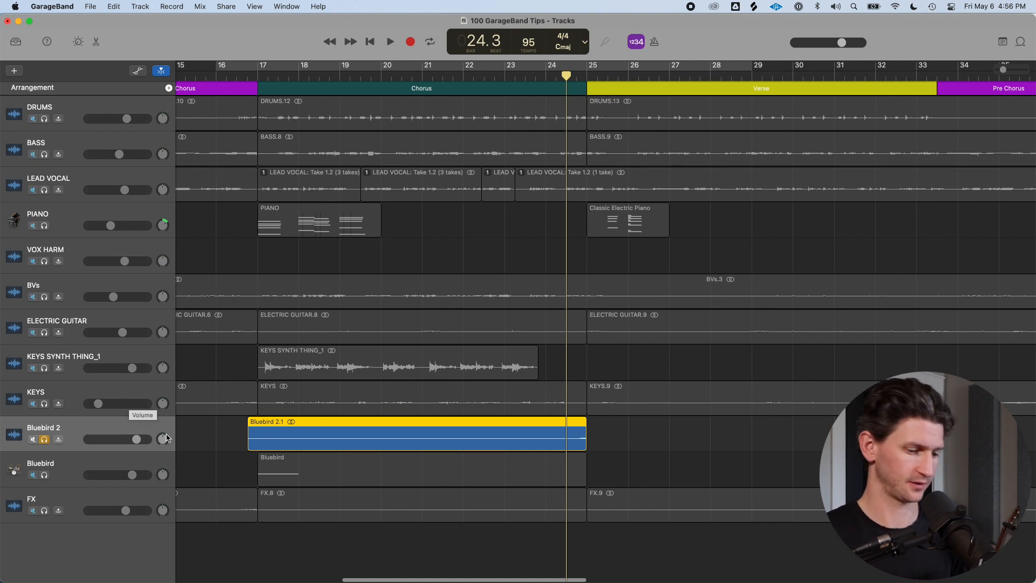
Turn up the Reverb send for the Bluebird 2 track while listening to playback
key("b")
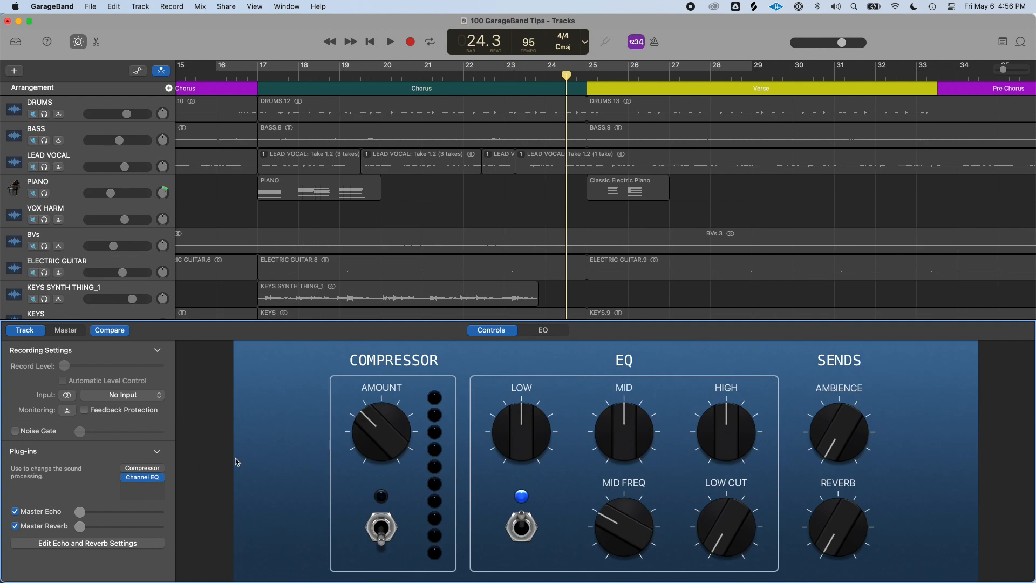
left_click_drag(835, 540, 871, 417)
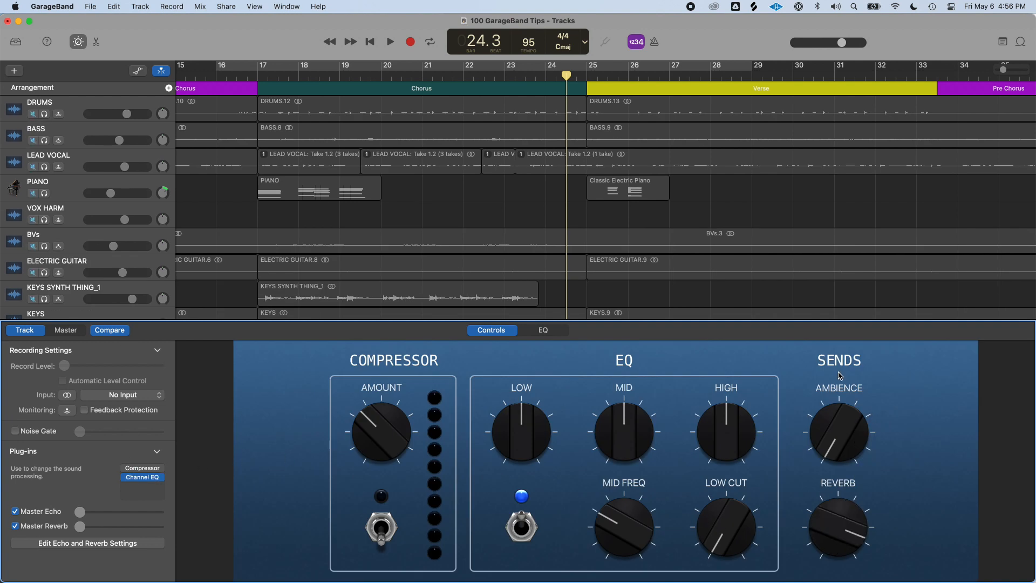
key("space")
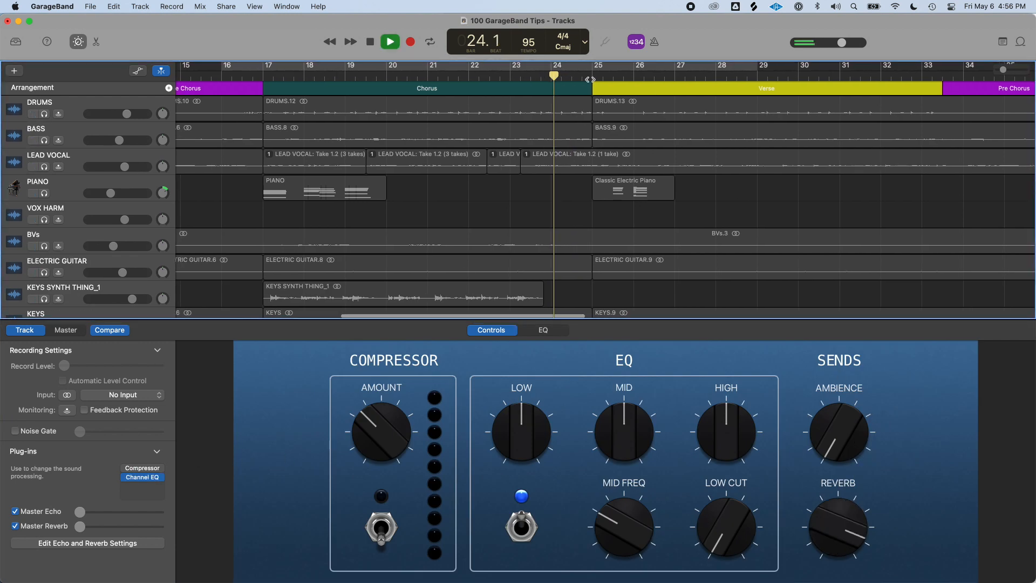
left_click_drag(837, 508, 839, 494)
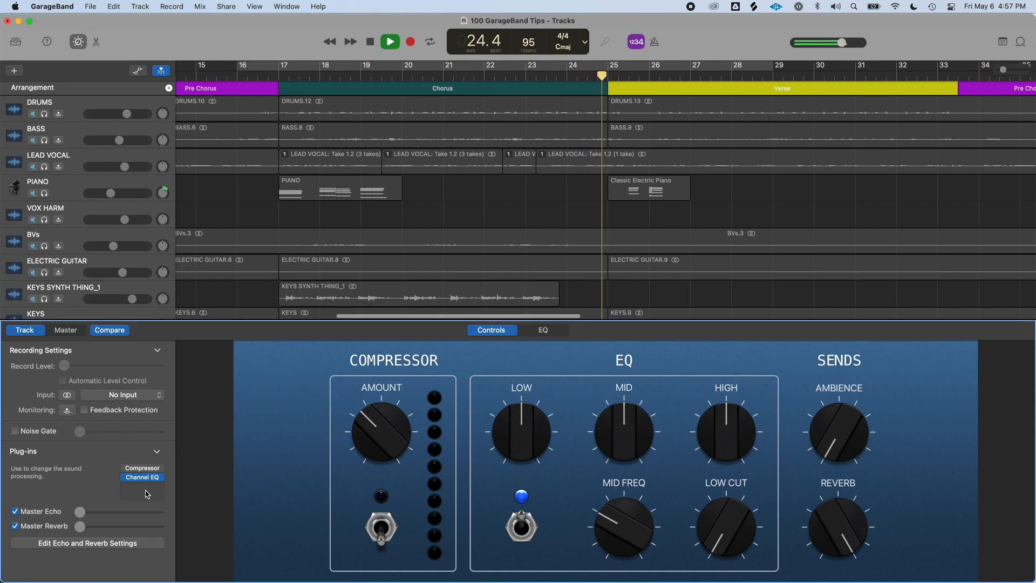
key("space")
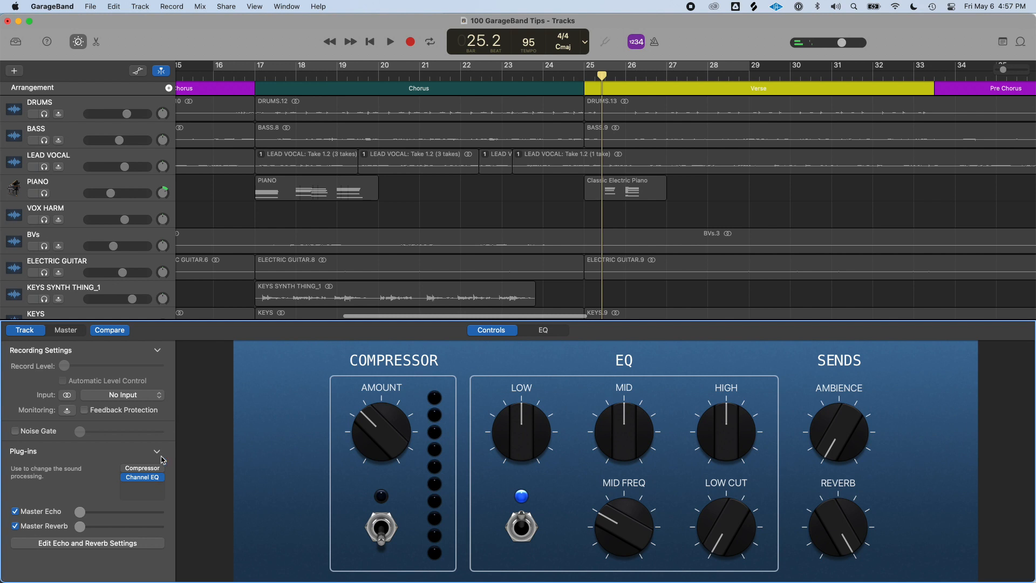
Add a Space Designer reverb plug-in to the Bluebird 2 track
left_click(157, 493)
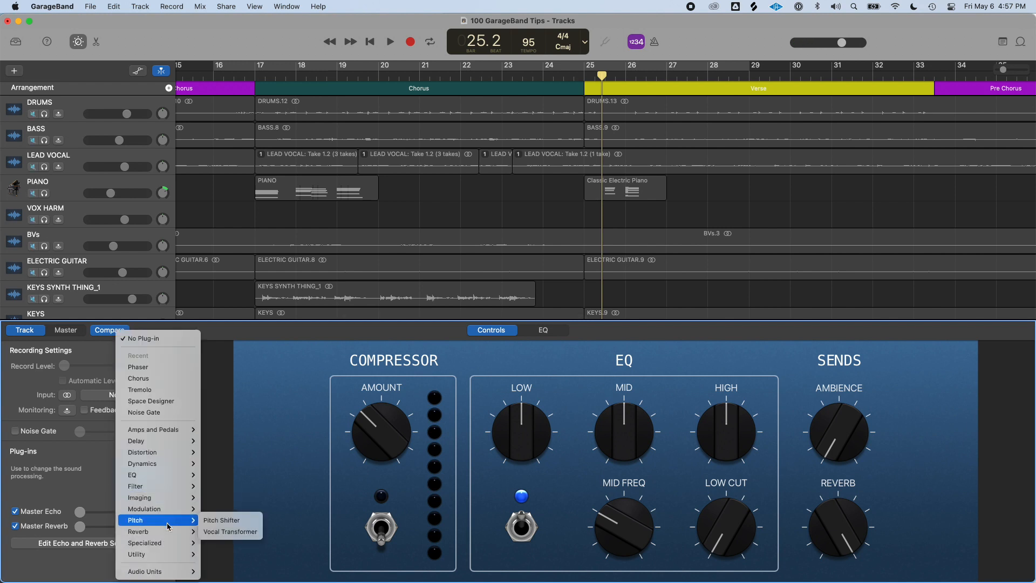
mouse_move(165, 534)
left_click(226, 565)
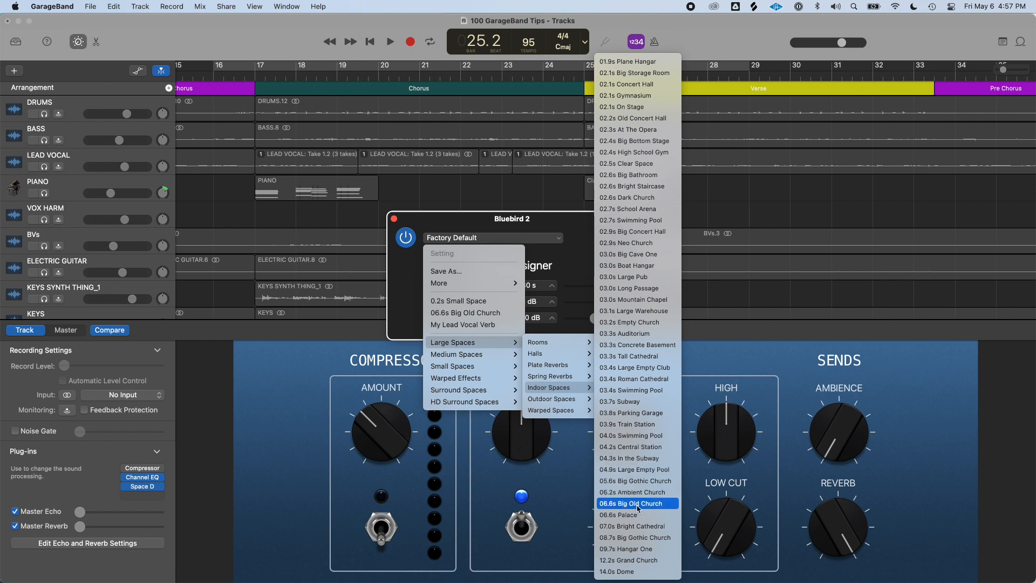
Load the 06.8s Big Old Church reverb preset in Space Designer and play the song to hear it
left_click(630, 503)
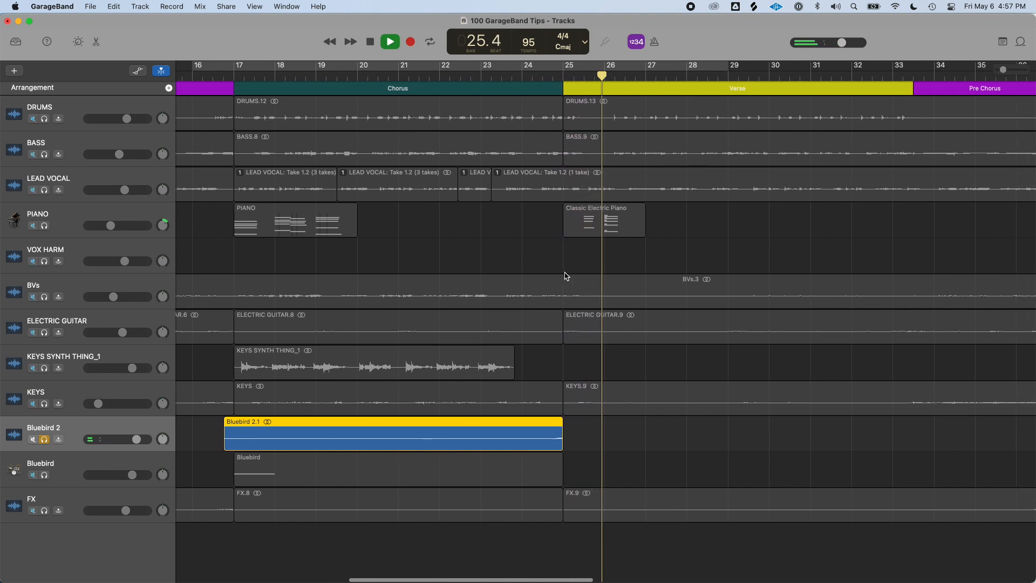
key("space")
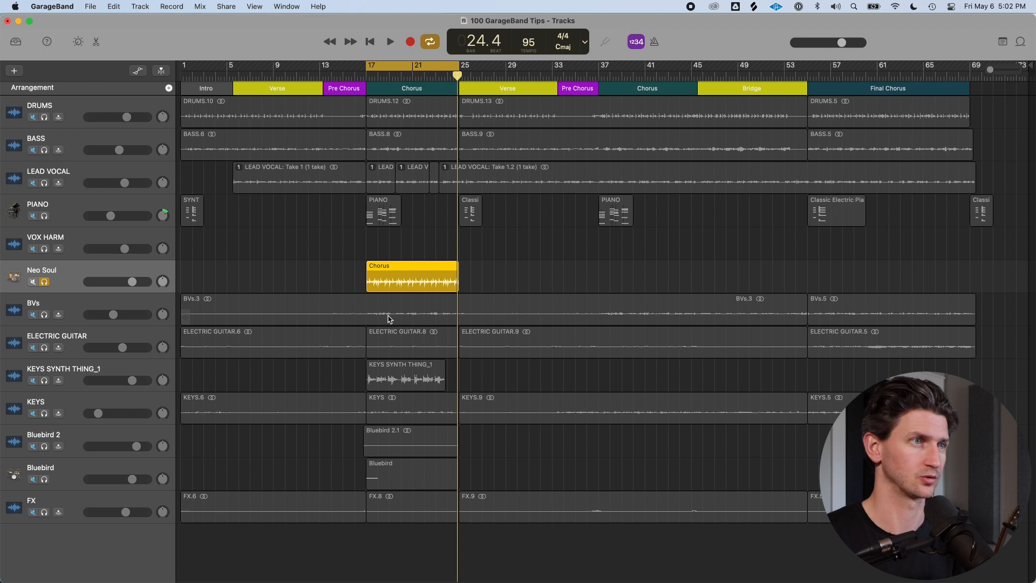
Play the Neo Soul drummer chorus and nudge the Neo Soul track volume slightly higher
key("space")
key("super+Right")
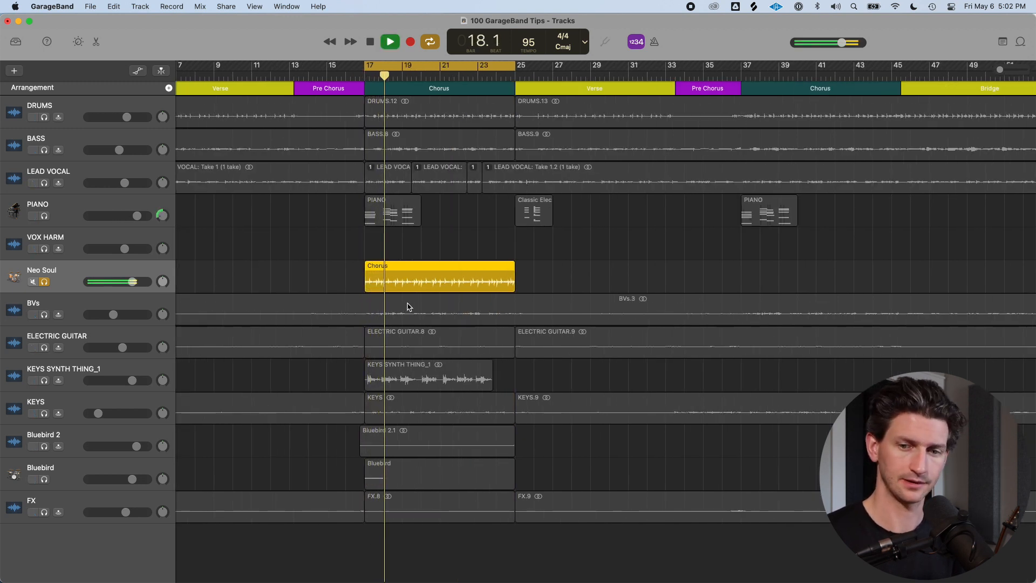
left_click_drag(131, 281, 135, 282)
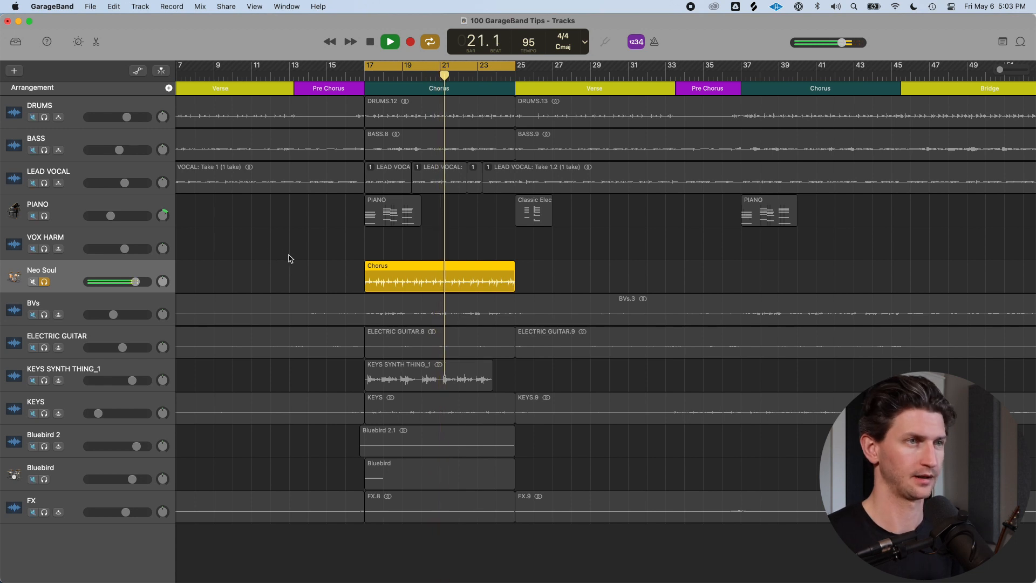
Open the Drummer editor and add the hi-hat to the Neo Soul pattern while listening
key("e")
key("space")
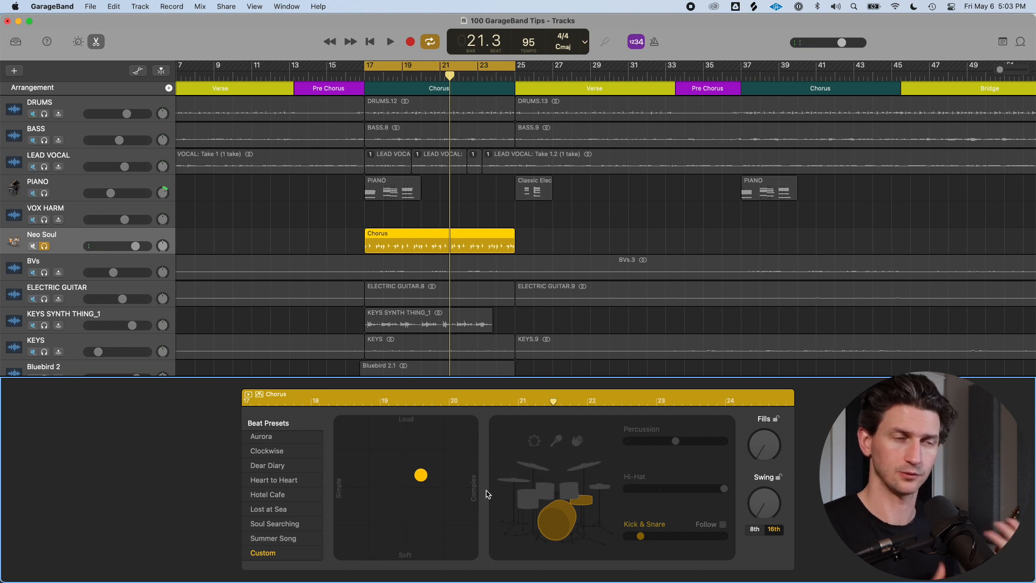
key("space")
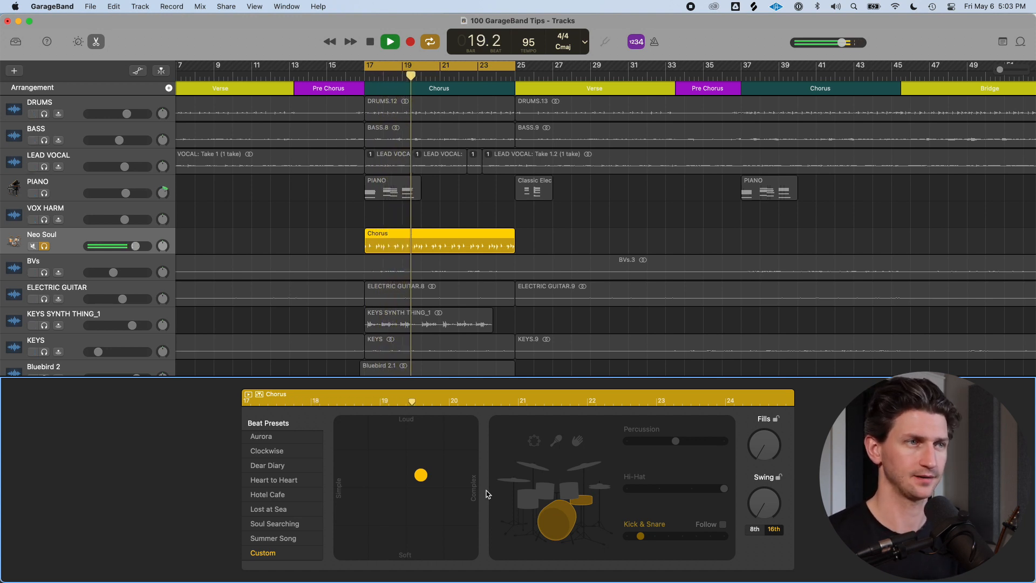
left_click(600, 488)
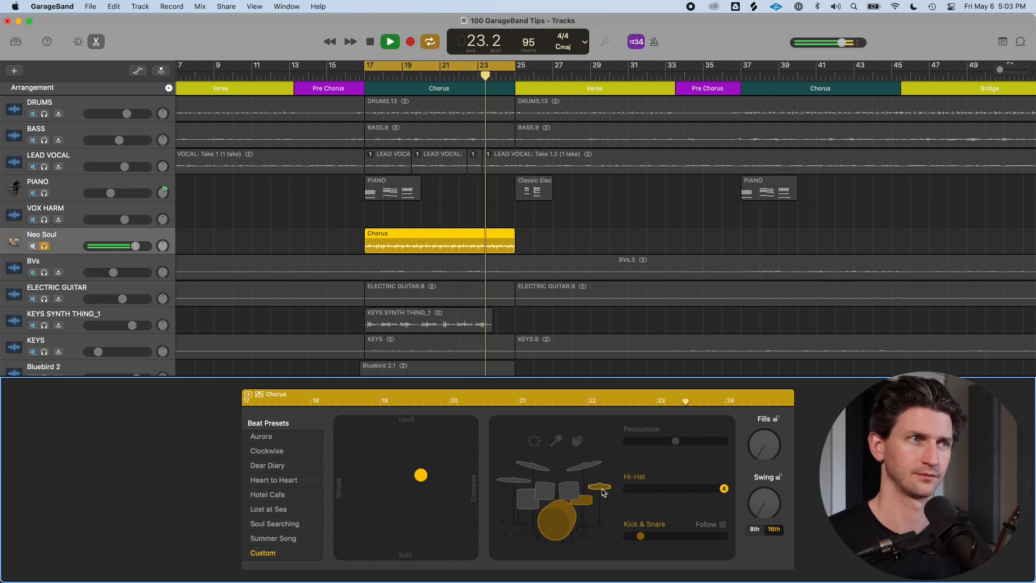
key("space")
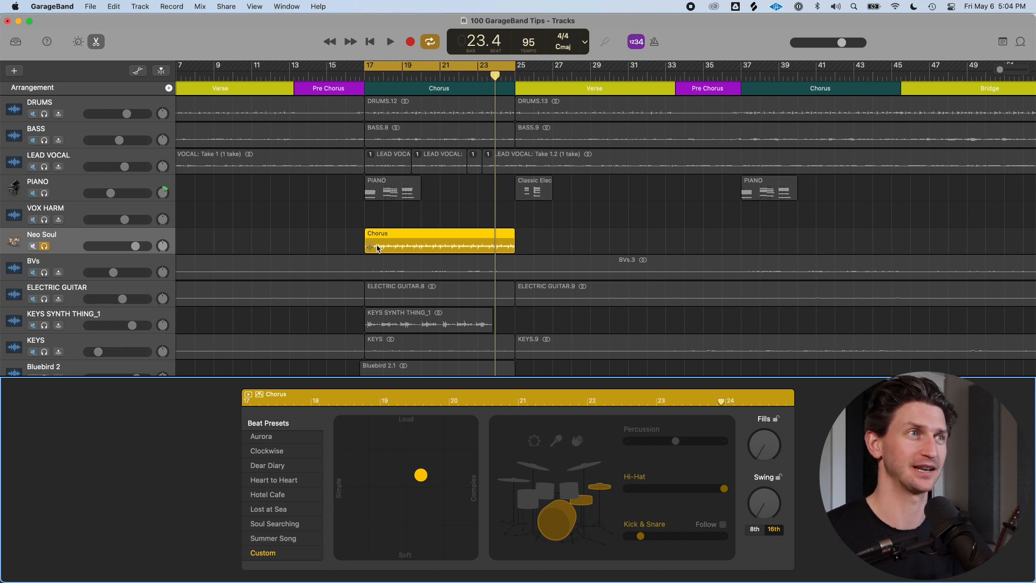
Zoom the arrangement in on the Chorus region and scroll along the timeline
key("z")
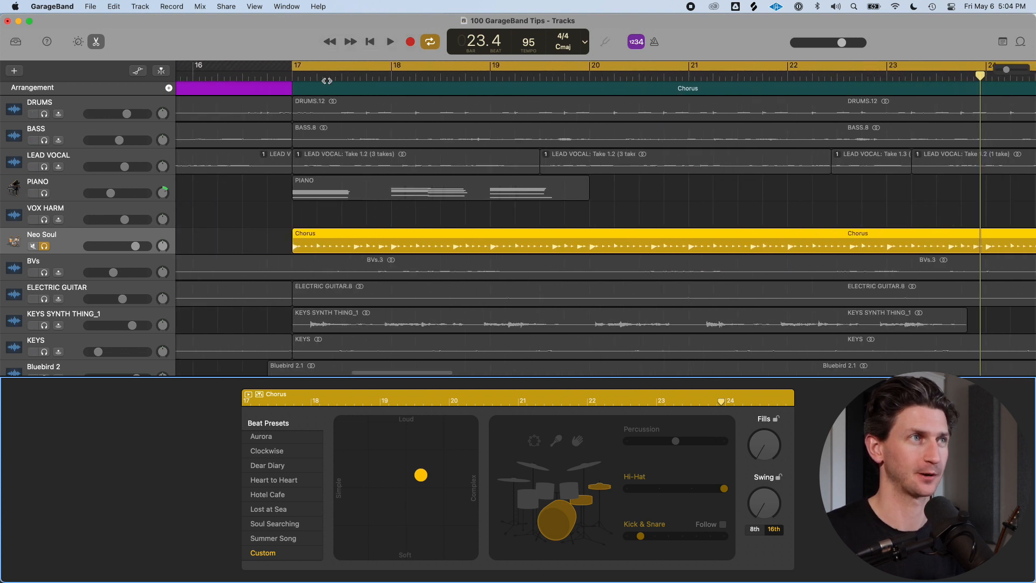
left_click_drag(294, 69, 391, 69)
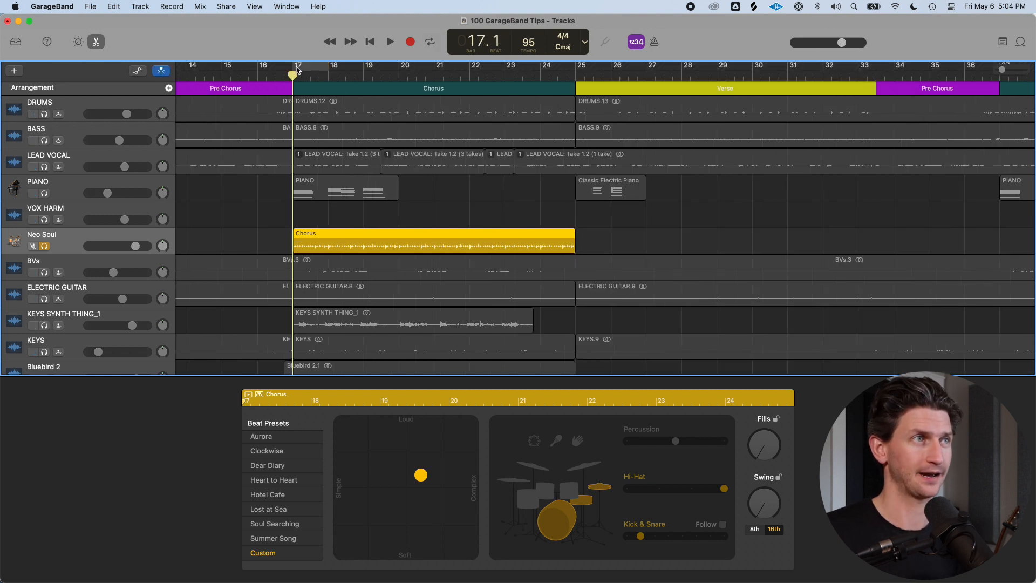
left_click_drag(296, 68, 575, 69)
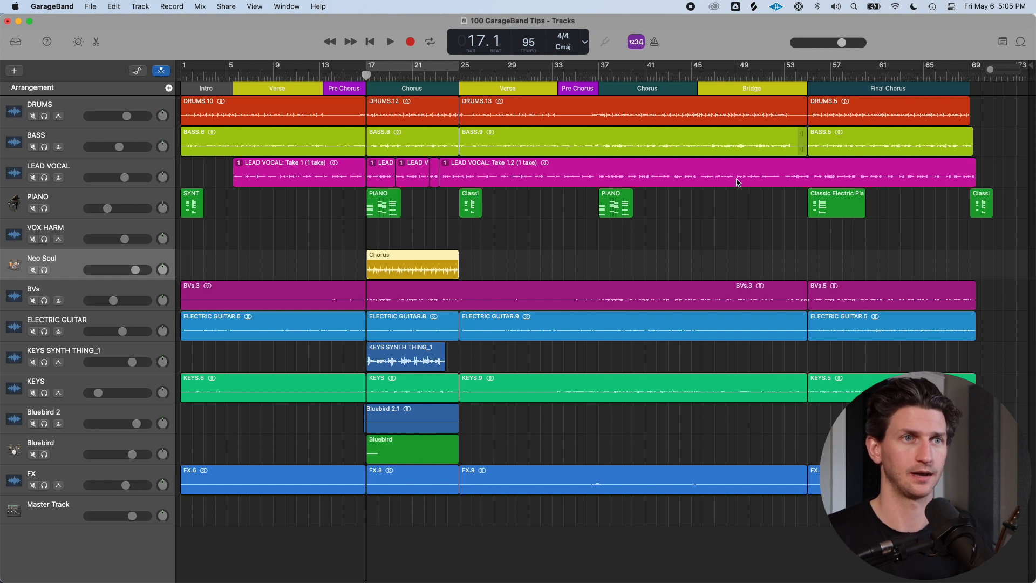
Delete the last Classic Electric Piano region at the end of the song
left_click(981, 204)
key("Delete")
Create a volume fade-out on the main output at the end of the song
left_click(942, 81)
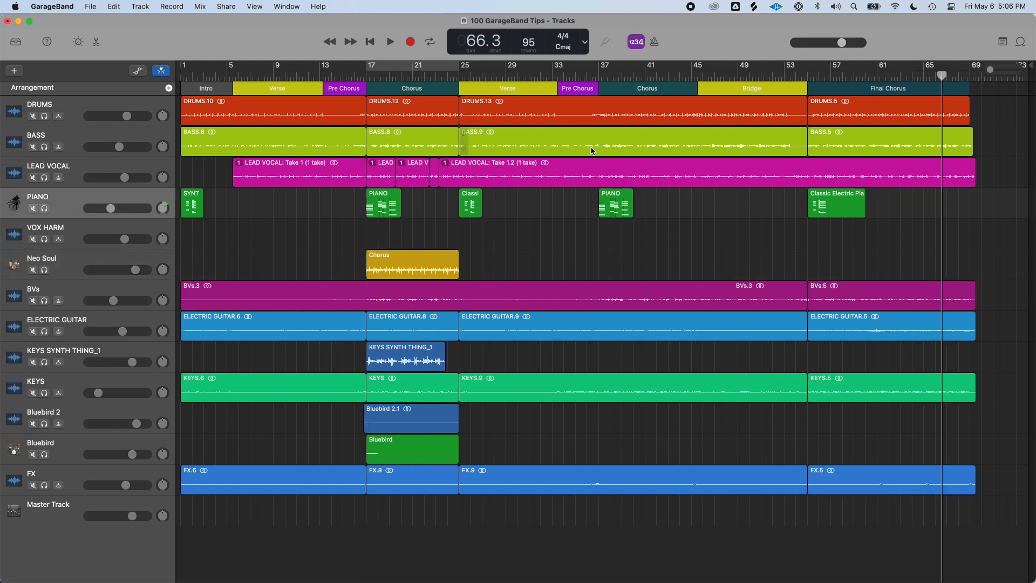
left_click(199, 6)
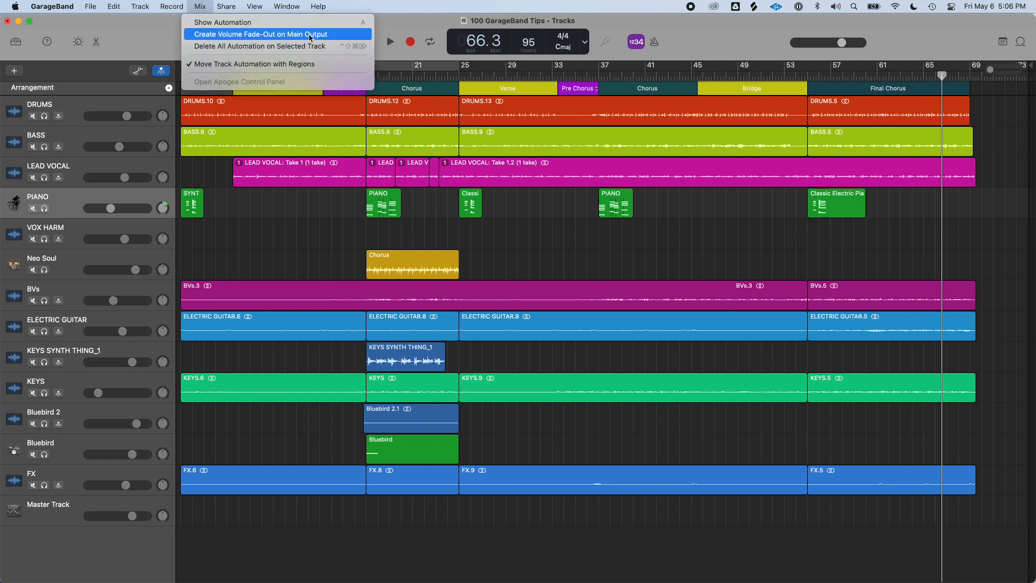
left_click(327, 36)
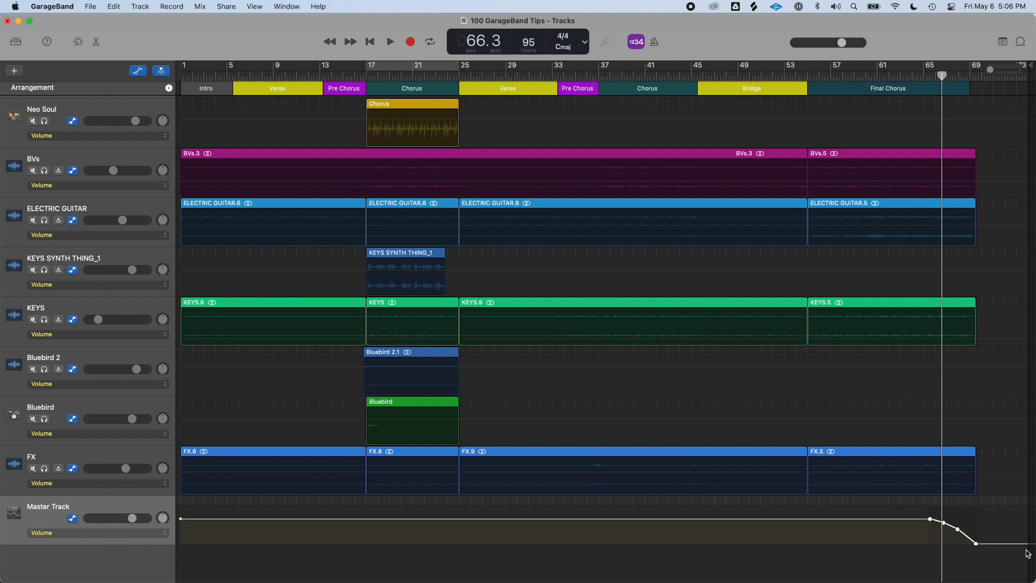
Play back the song's ending to hear the volume fade-out
left_click(927, 74)
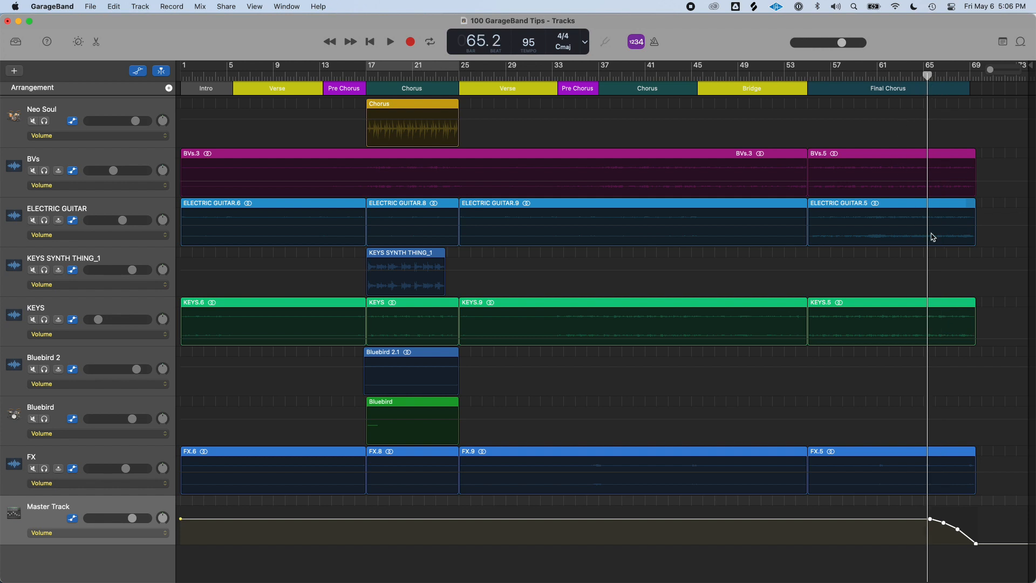
left_click(911, 76)
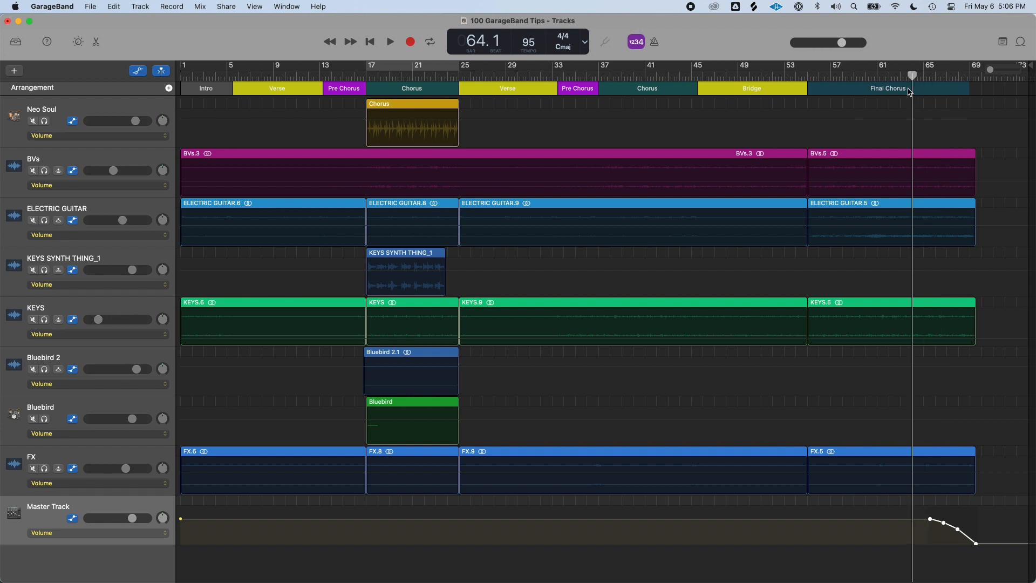
key("space")
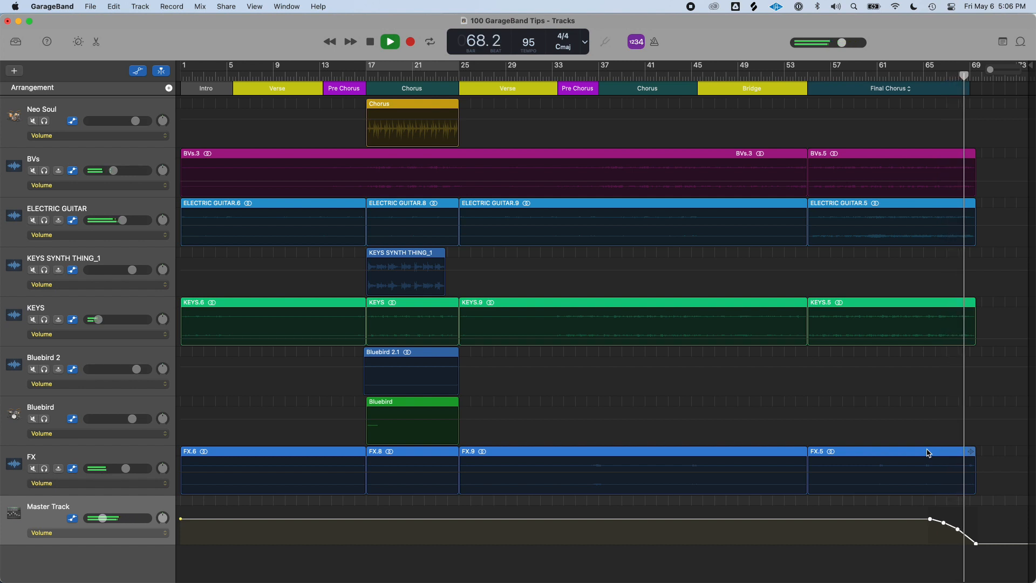
key("space")
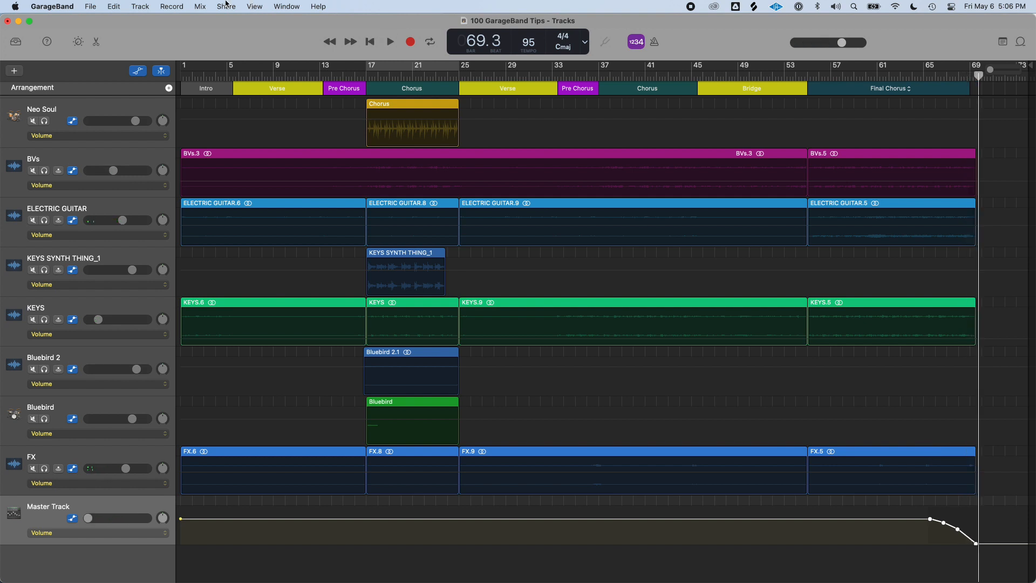
left_click(199, 6)
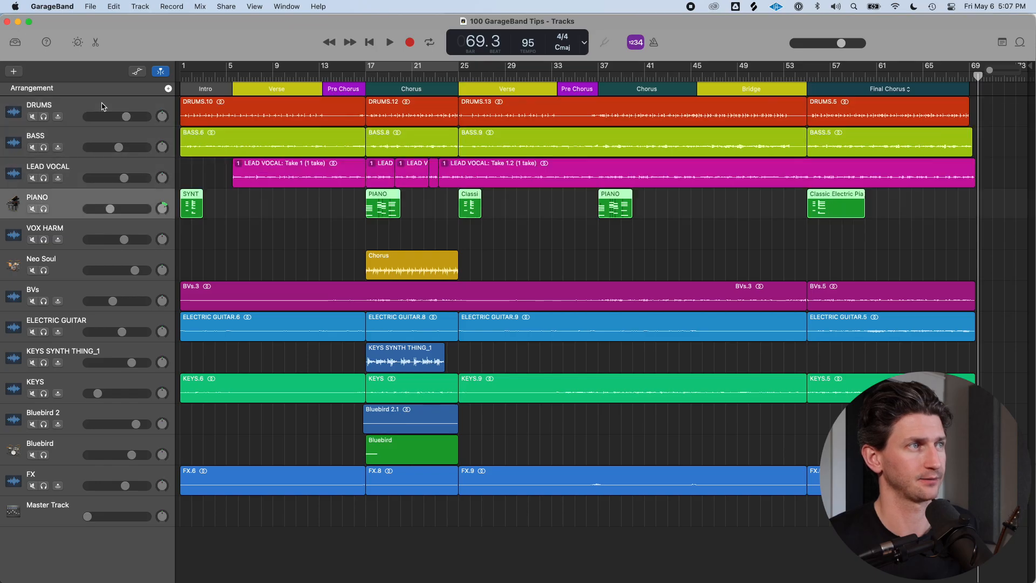
Select the DRUMS track and toggle its Mute, Solo and Input Monitoring header buttons
key("Down")
key("Down")
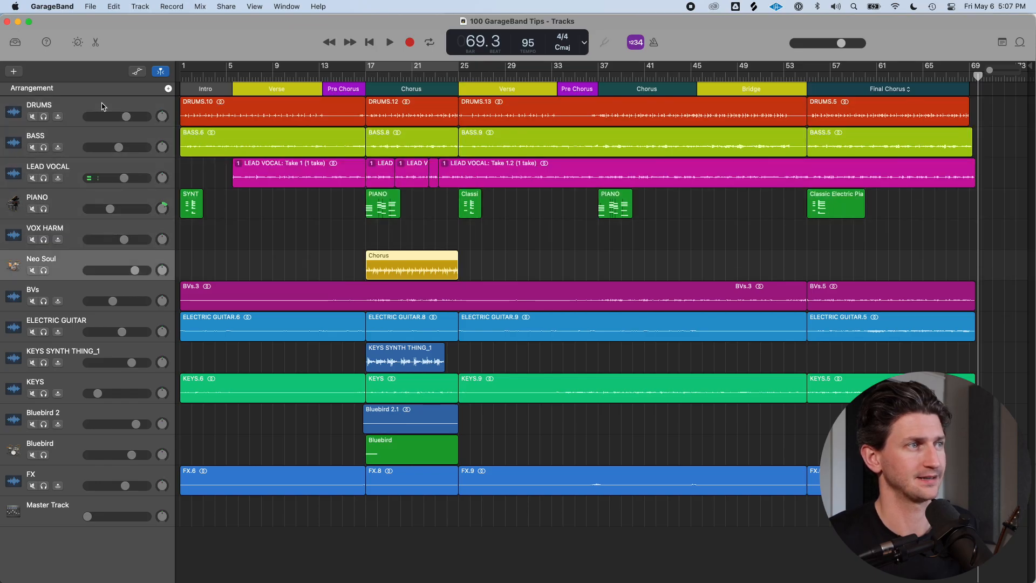
key("Up")
key("Up")
key("Up")
key("Up")
key("Up")
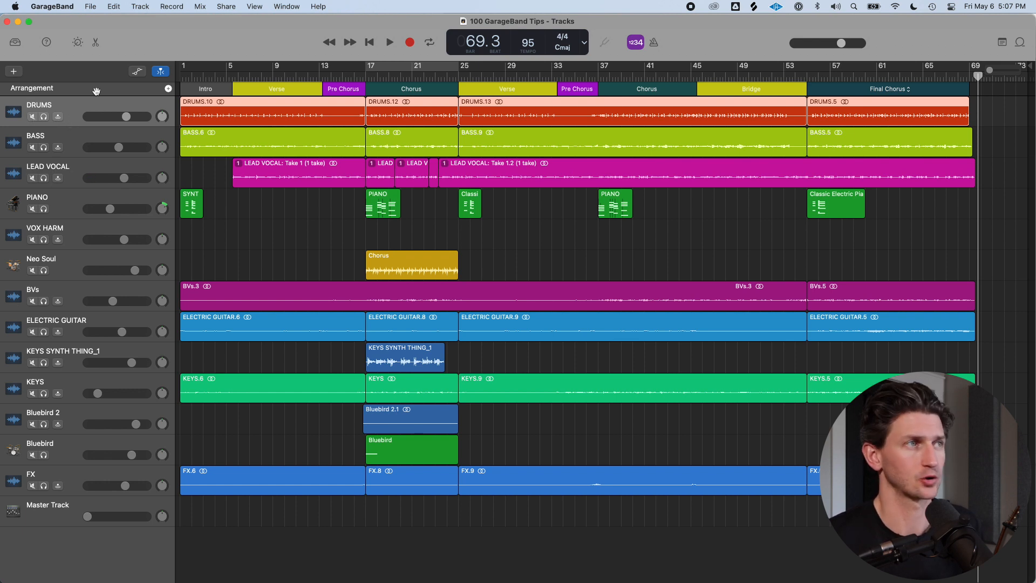
left_click(34, 118)
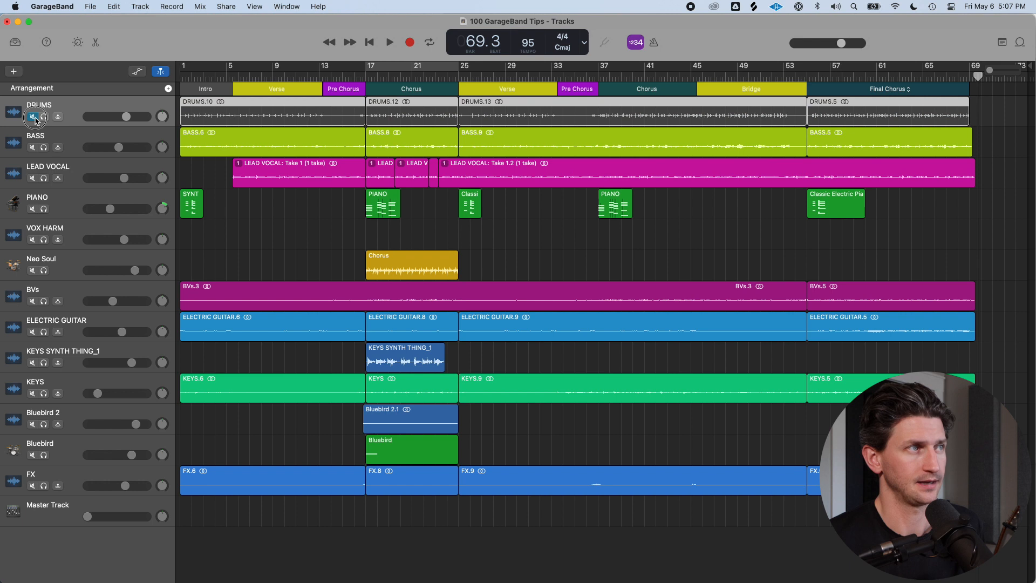
left_click(33, 117)
left_click(44, 118)
left_click(44, 117)
left_click(58, 118)
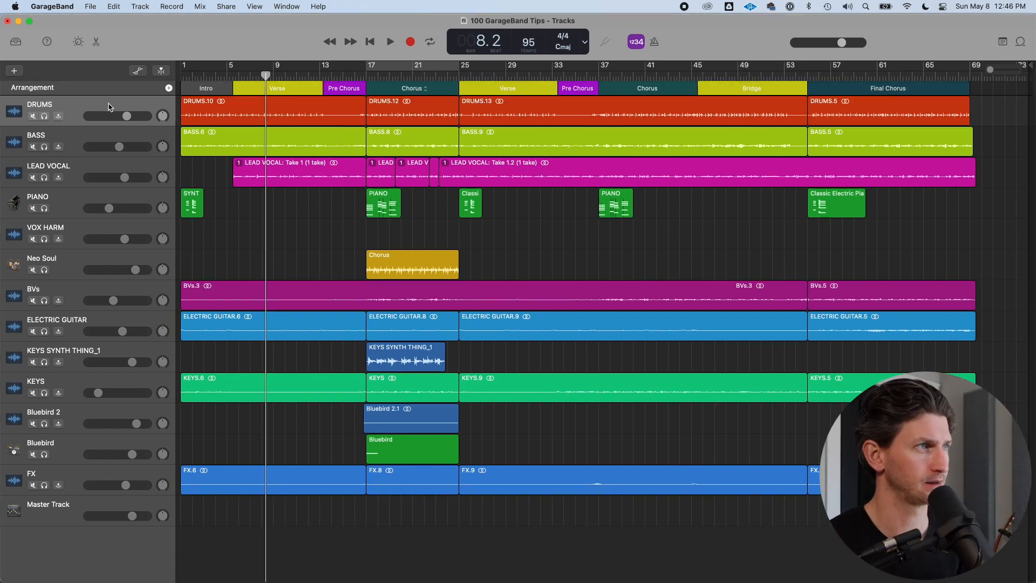
Open Configure Track Header and turn off the Mute, Solo and Input Monitoring buttons
right_click(118, 105)
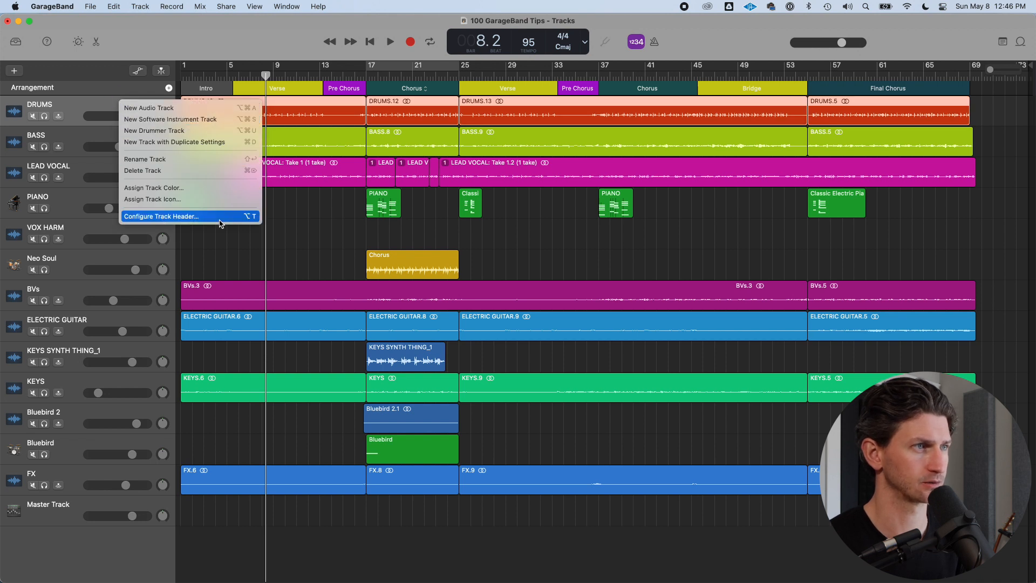
left_click(98, 105)
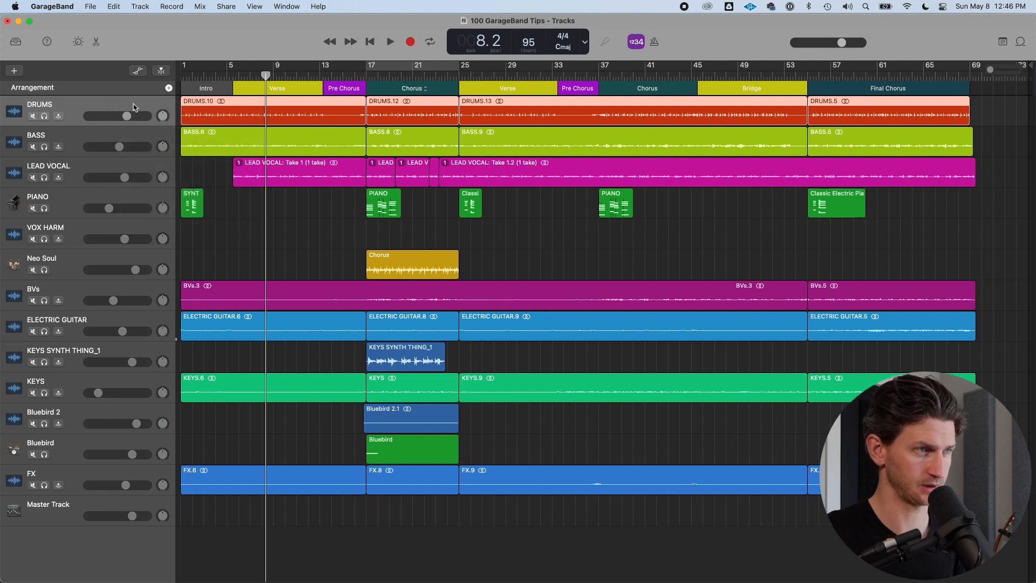
key("alt+t")
left_click(214, 251)
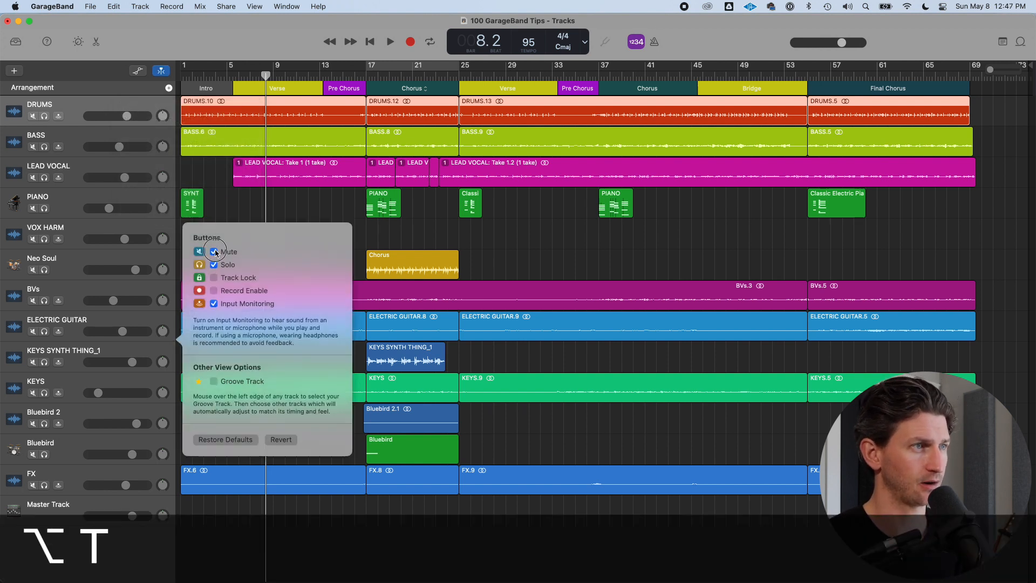
left_click(202, 264)
left_click(190, 303)
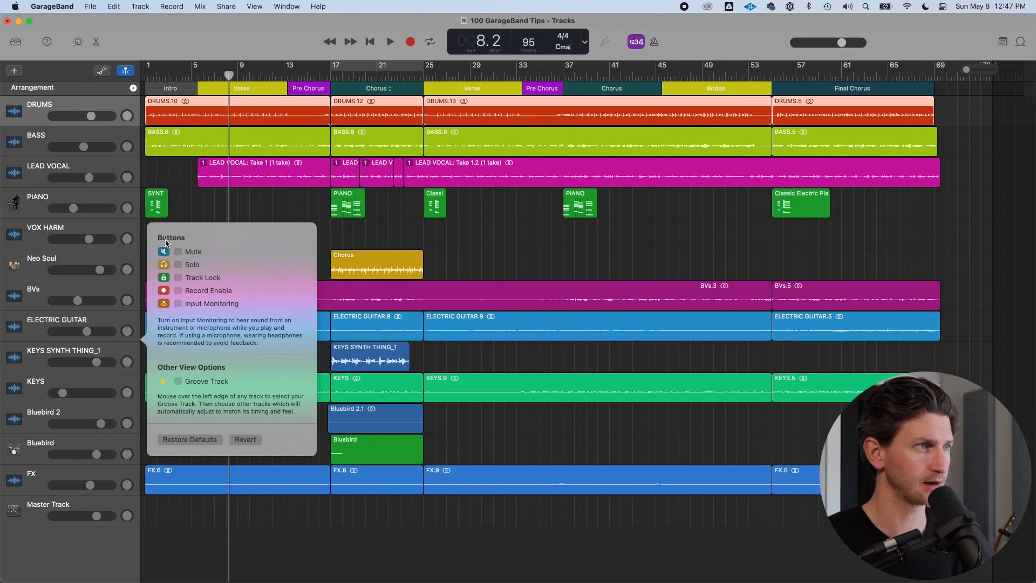
Show the Mute, Solo, Input Monitoring, Track Lock and Record Enable buttons in the track headers
left_click(178, 251)
left_click(190, 264)
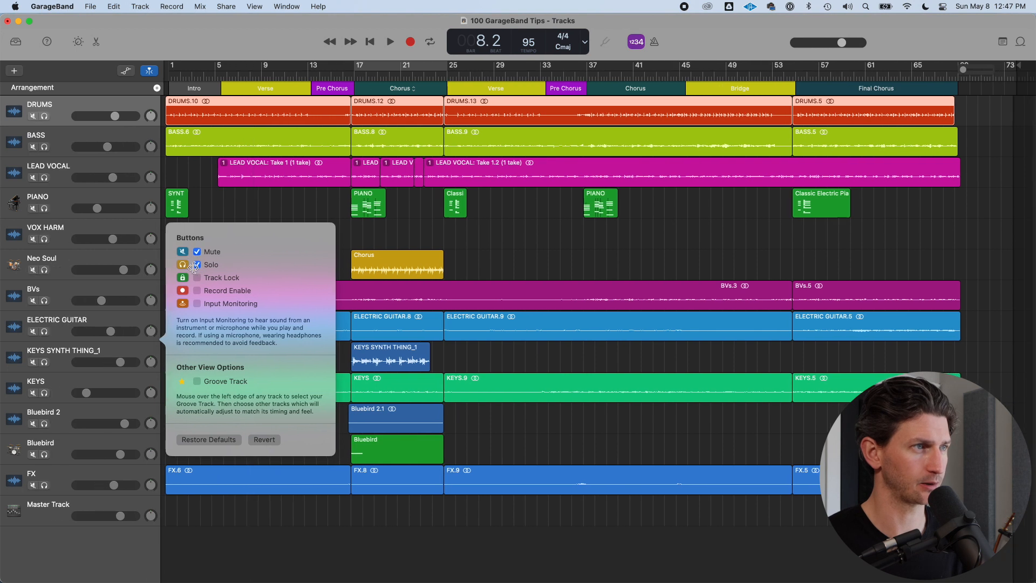
left_click(202, 303)
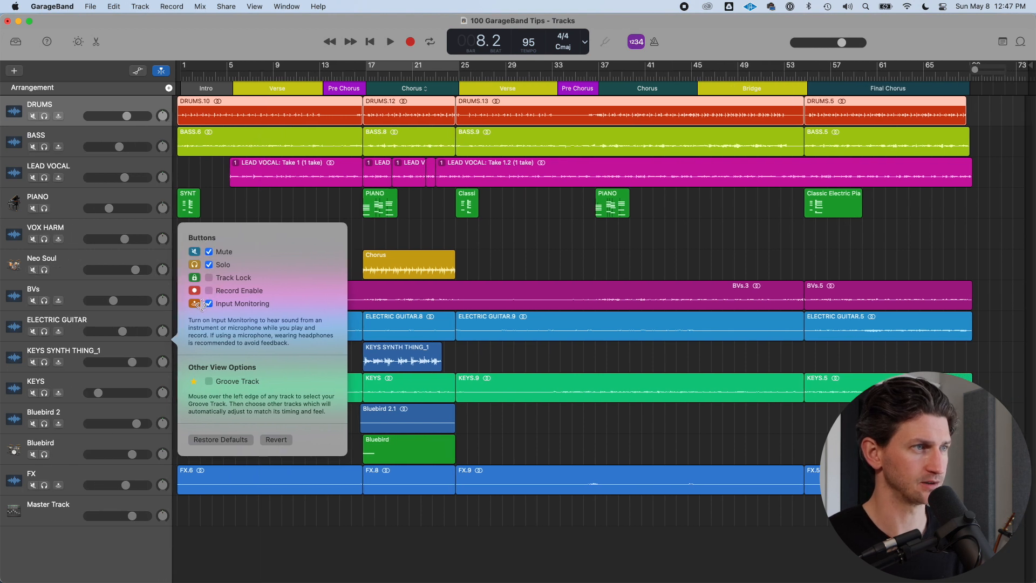
left_click(214, 277)
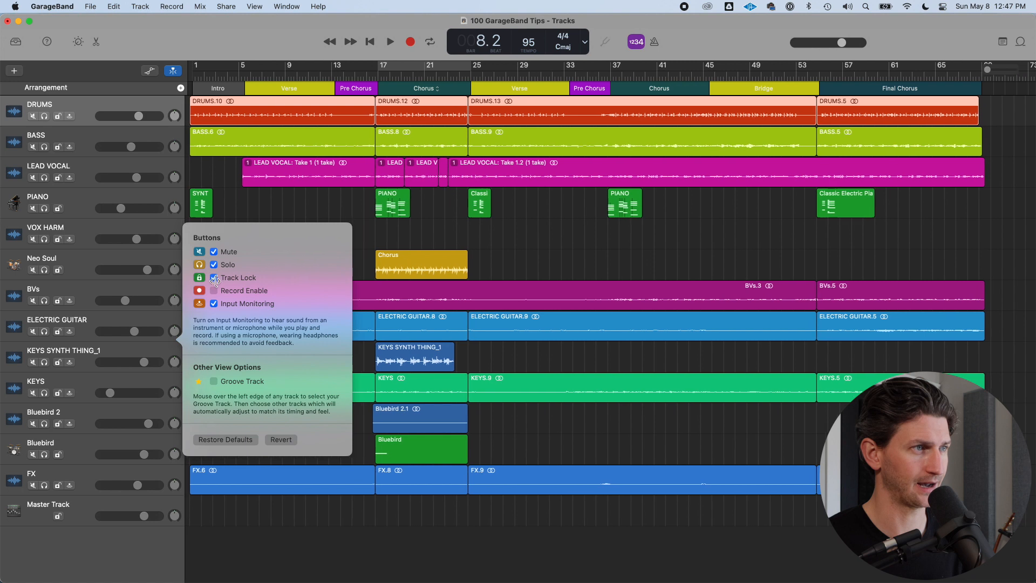
left_click(214, 290)
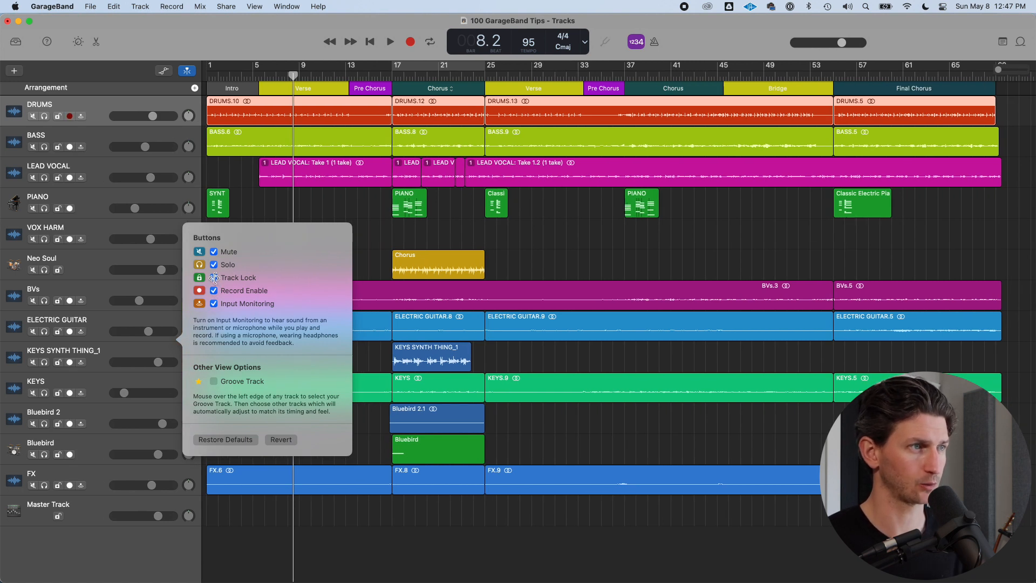
Lock the DRUMS track and try to edit one of its regions
left_click(154, 107)
left_click(58, 116)
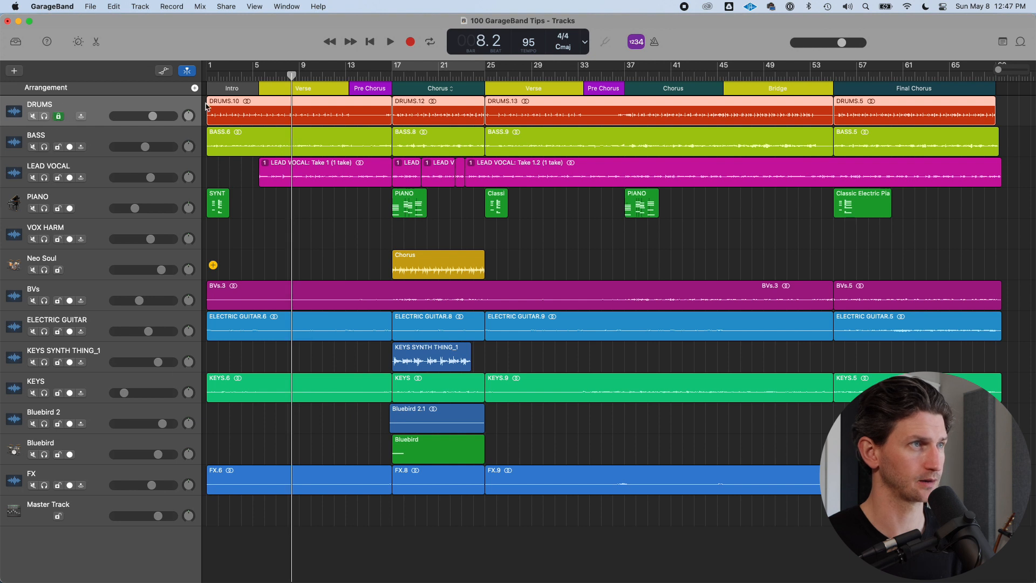
left_click(383, 111)
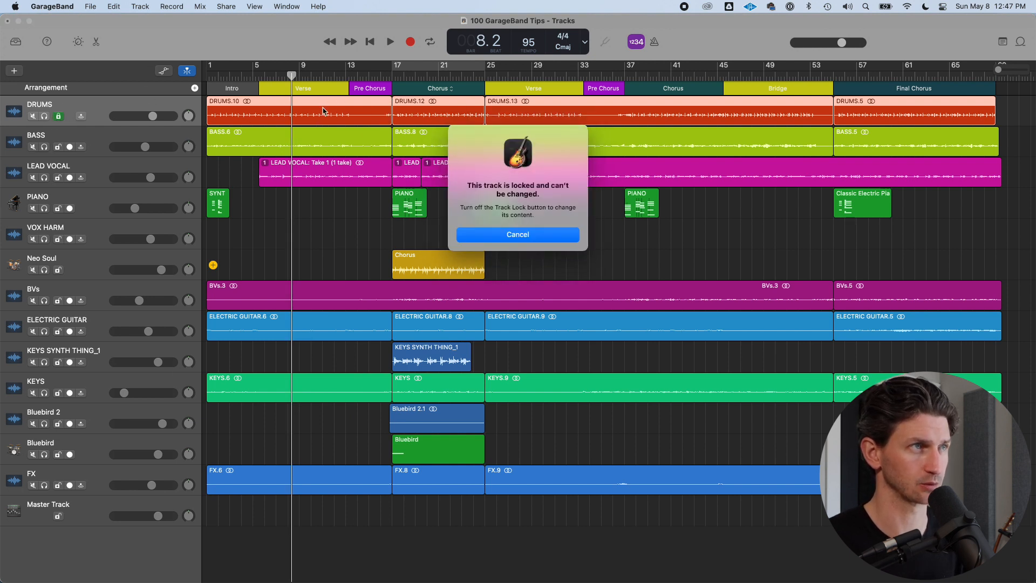
left_click(539, 237)
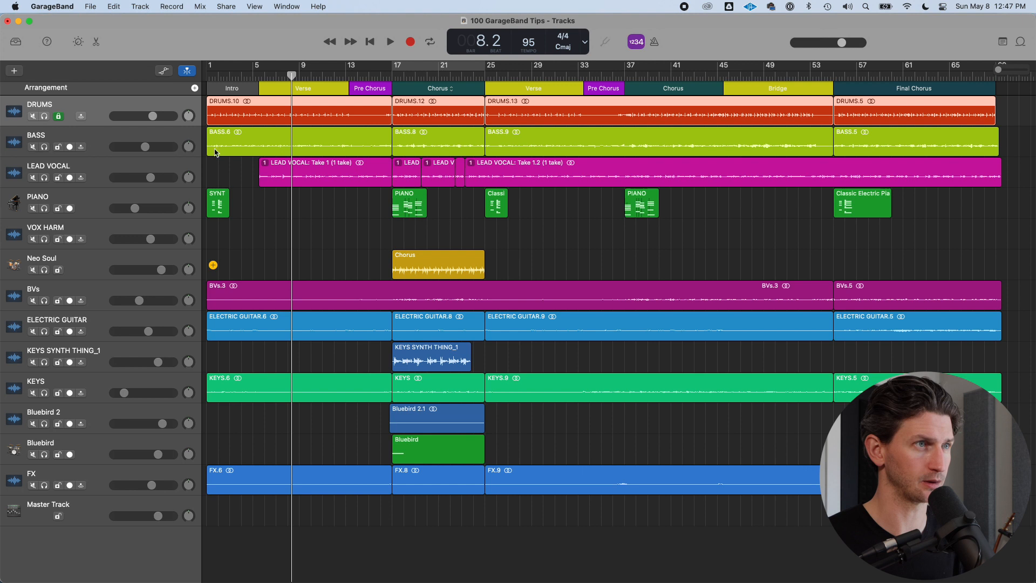
Move the PIANO track's chorus region earlier to about bar 13
left_click_drag(409, 199, 355, 199)
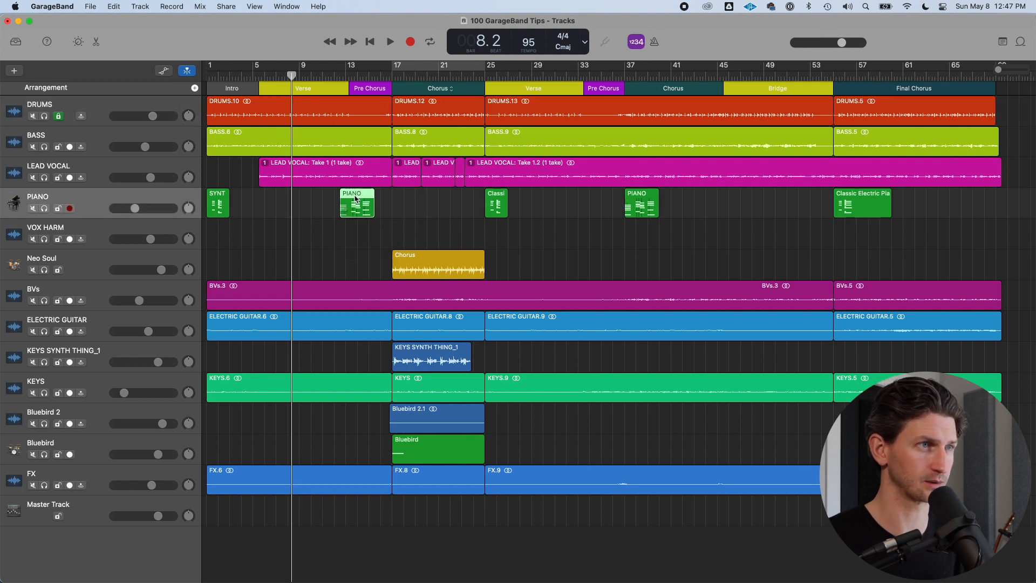
Undo the PIANO region move and select the DRUMS track, dismissing its track context menu
key("super+z")
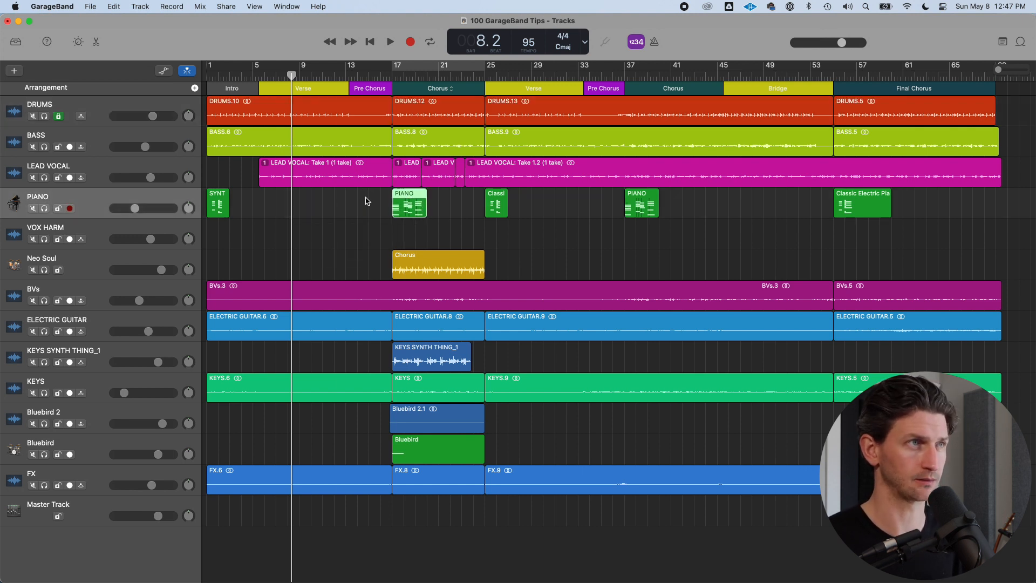
left_click(95, 117)
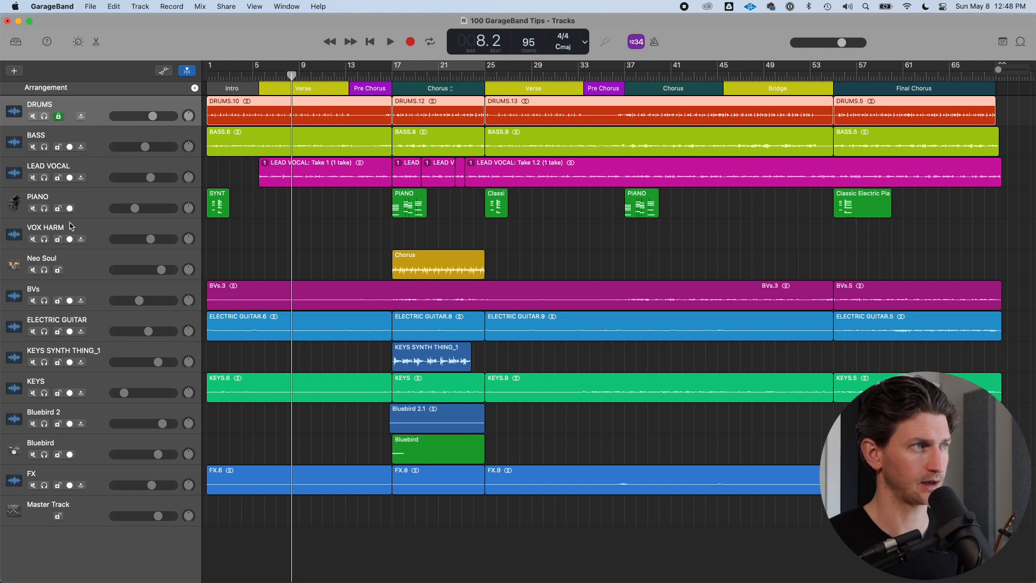
right_click(96, 112)
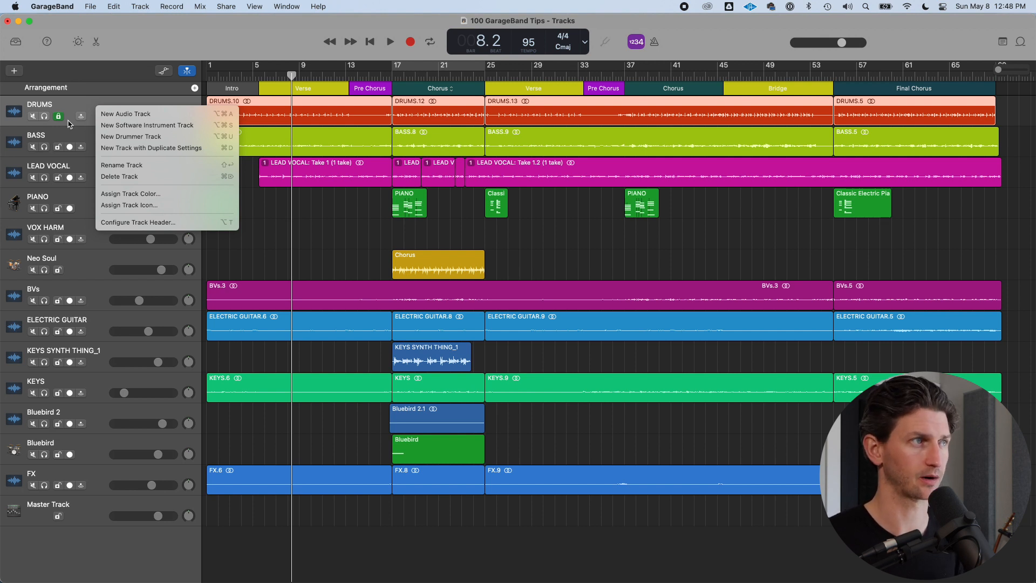
left_click(83, 168)
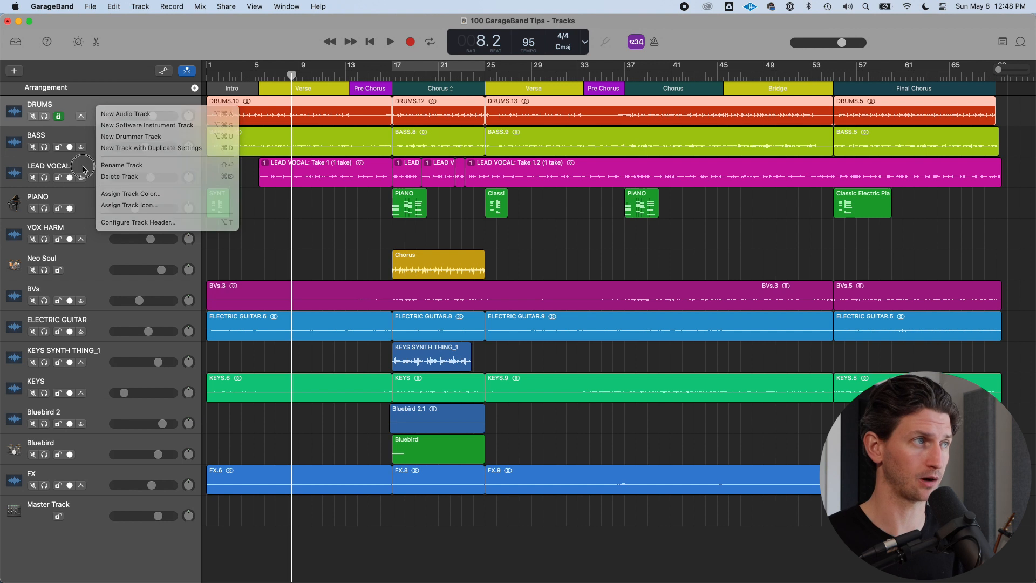
Try to record-enable the VOX HARM track
left_click(90, 230)
left_click(70, 239)
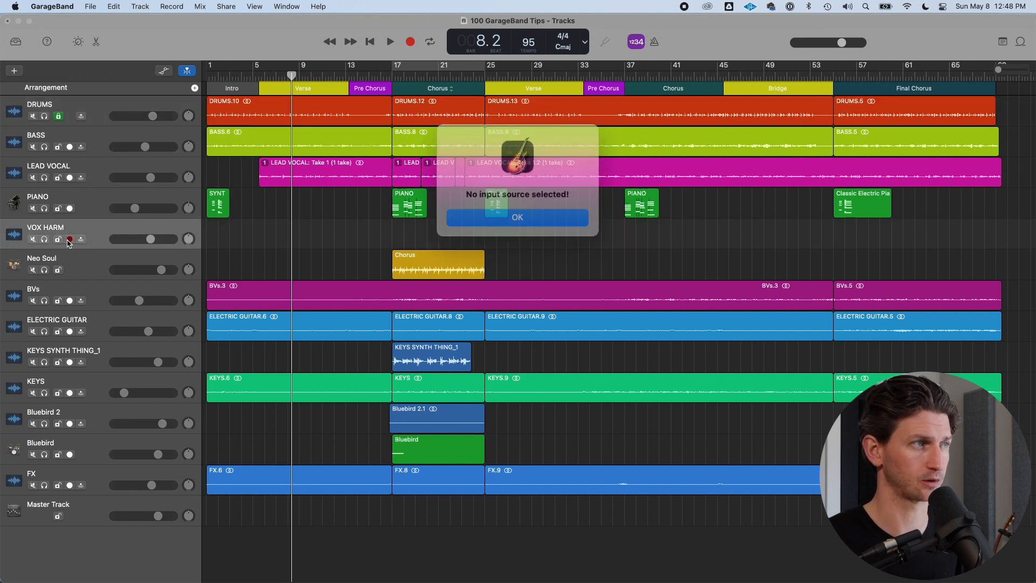
key("Return")
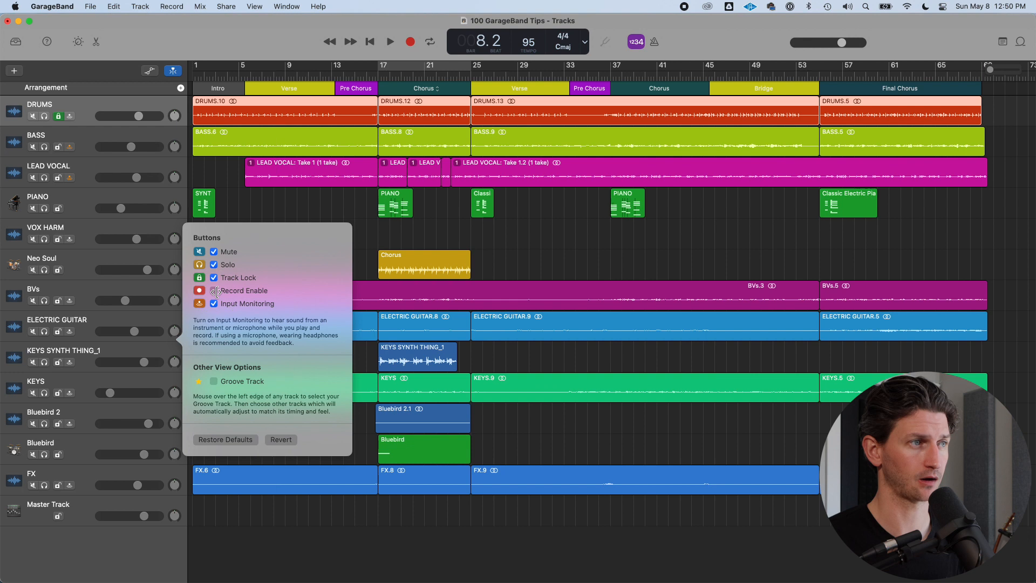
Lock all tracks with one sweep across their Track Lock buttons, then unlock them with another sweep
left_click_drag(193, 374, 292, 373)
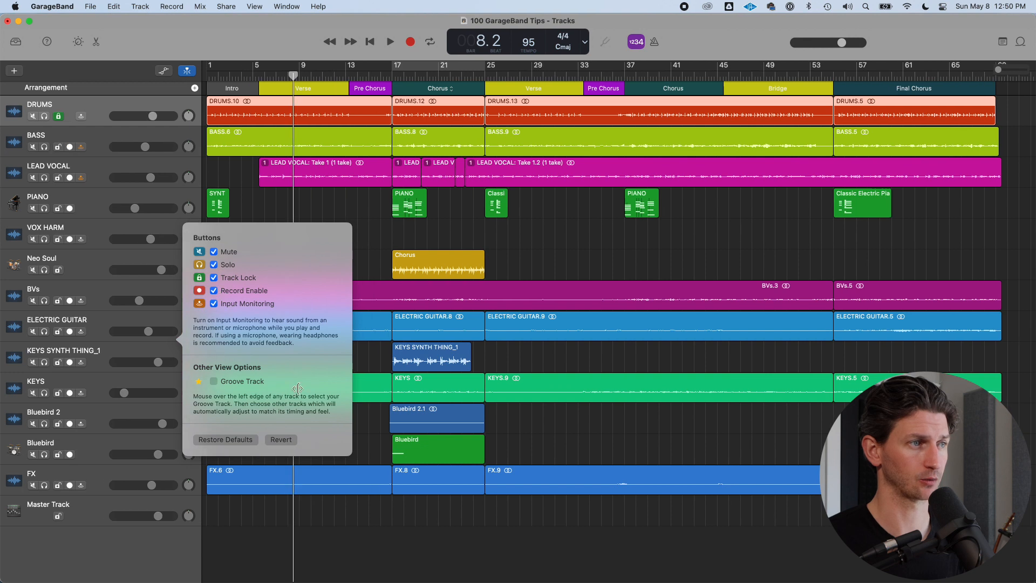
left_click(120, 102)
left_click_drag(60, 124, 69, 532)
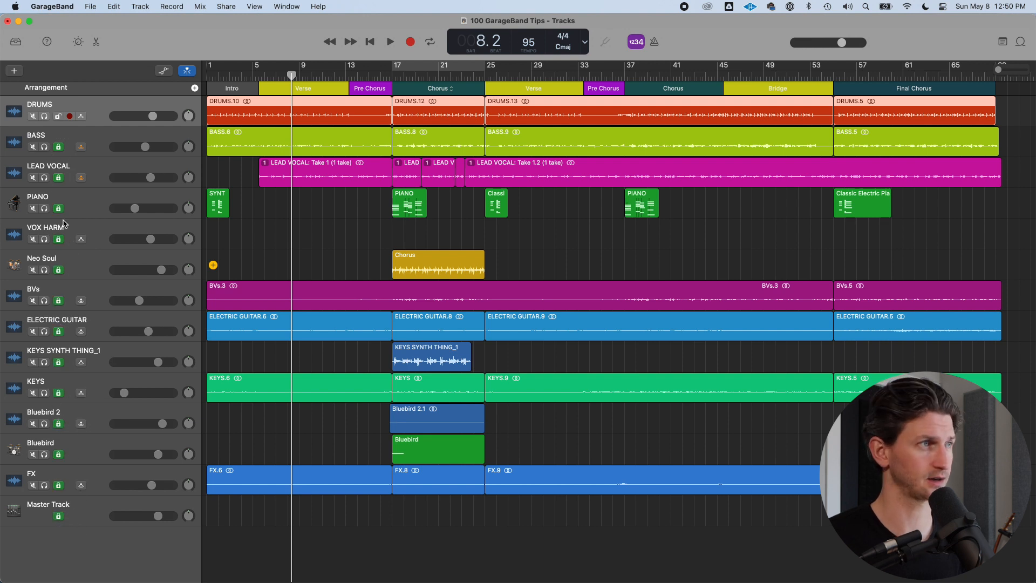
left_click_drag(59, 147, 62, 518)
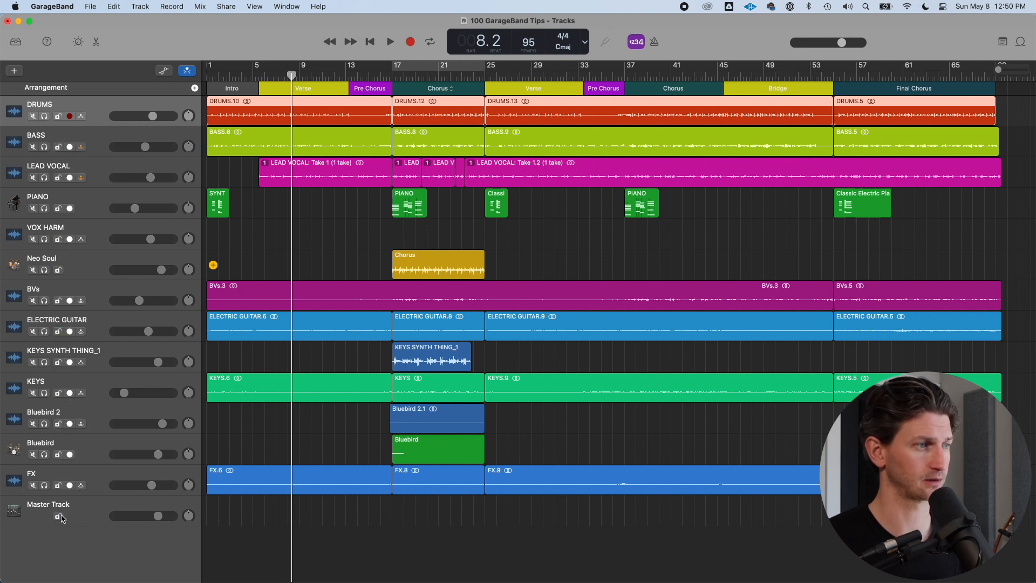
Try to record-enable the BASS track
left_click(70, 147)
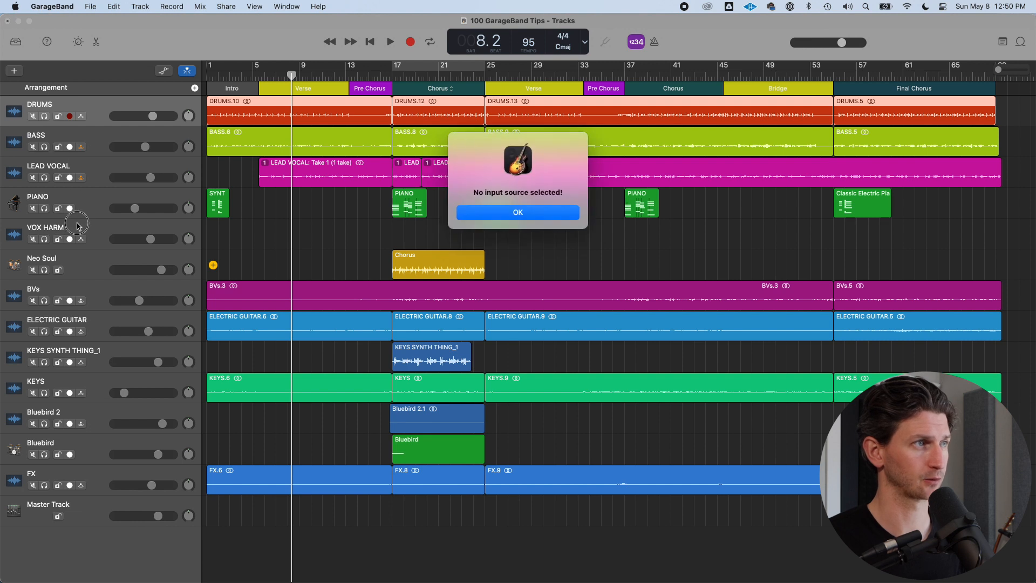
left_click(510, 215)
Turn off Input Monitoring on all tracks in one sweep, then turn it on for the DRUMS track
left_click_drag(81, 117, 84, 521)
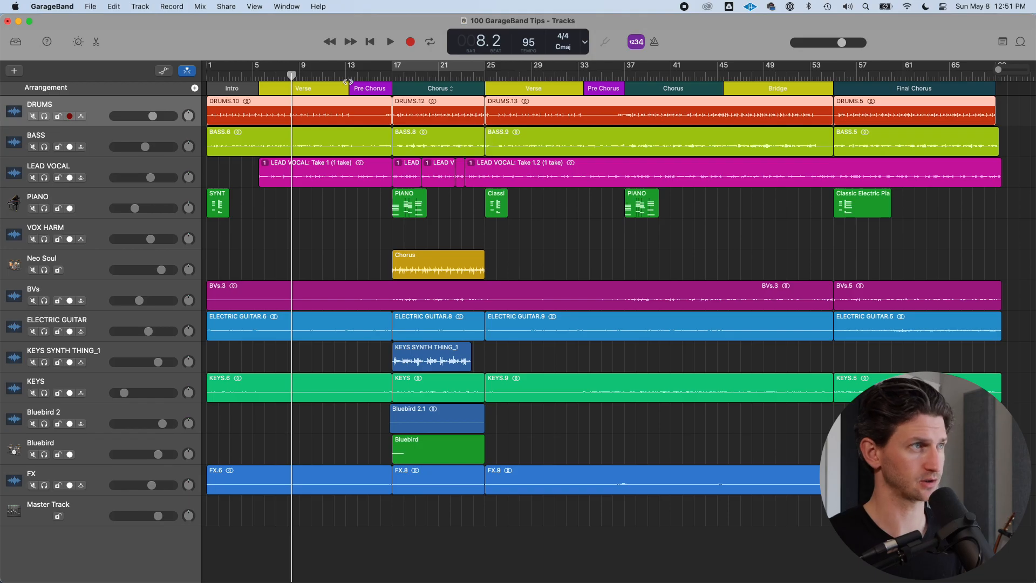
key("ctrl+i")
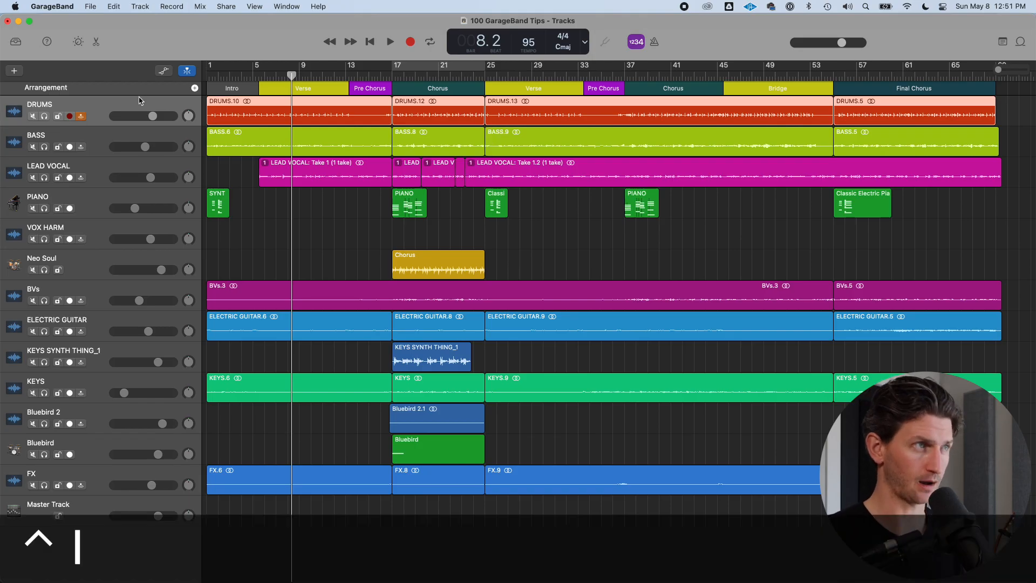
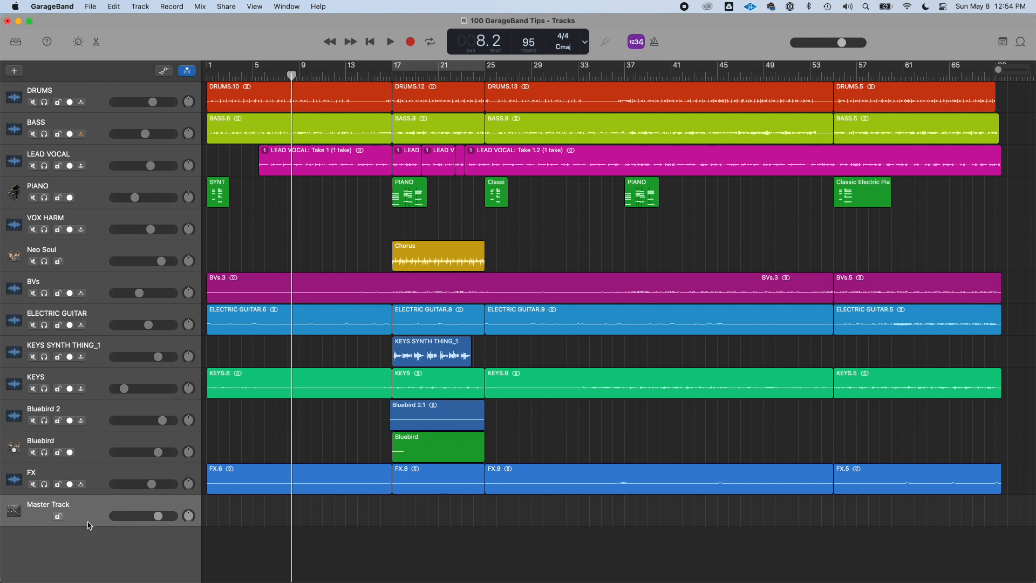
Toggle the Master Track's visibility with its shortcut and select the Master Track
left_click(142, 6)
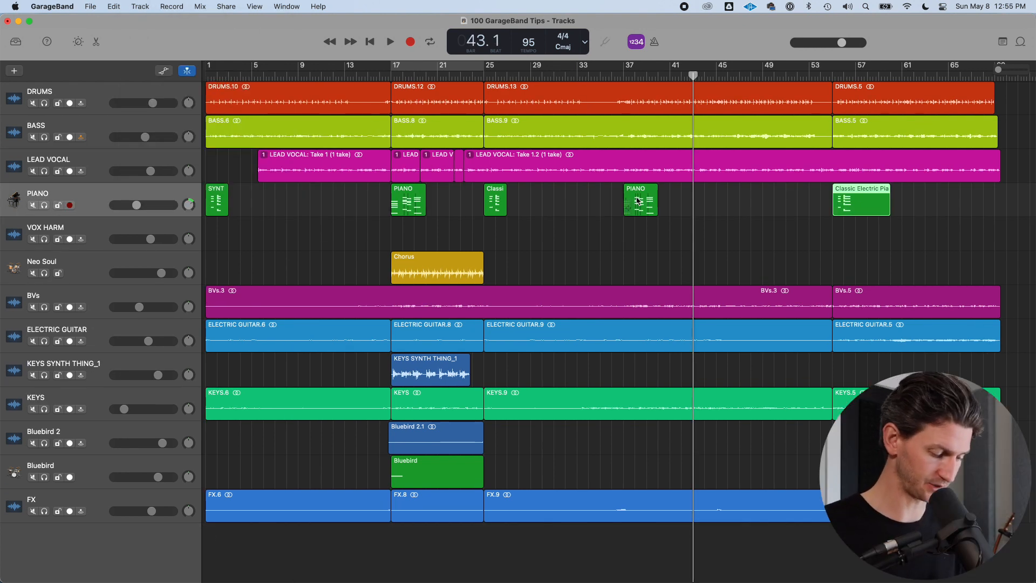
key("super+shift+m")
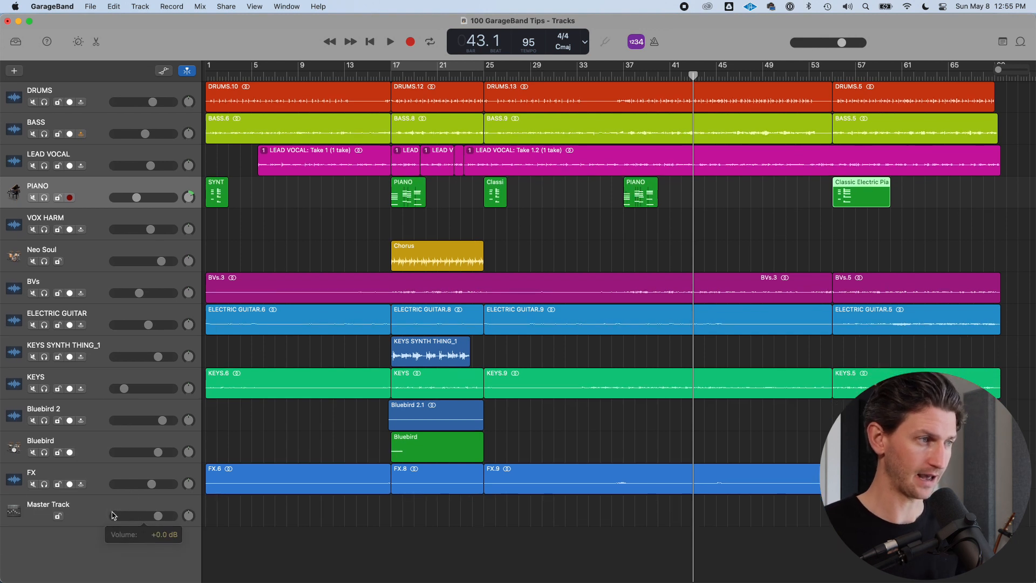
left_click(88, 513)
left_click(158, 516)
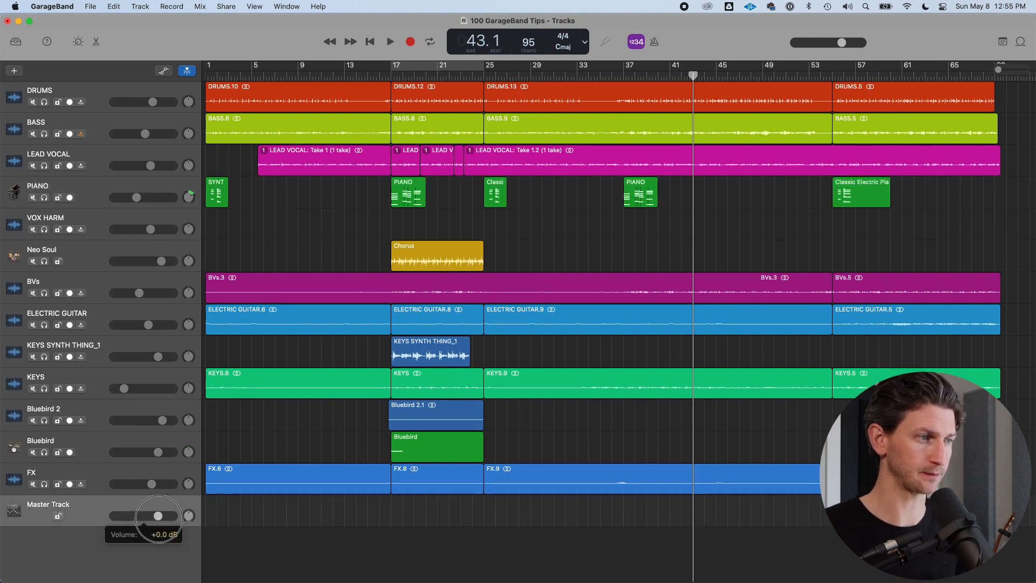
Step the track selection down from DRUMS through LEAD VOCAL to FX, then select the Master Track
left_click(134, 92)
key("Down")
key("Down")
key("Down")
key("Down")
key("Down")
key("Down")
key("Down")
key("Down")
key("Down")
key("Down")
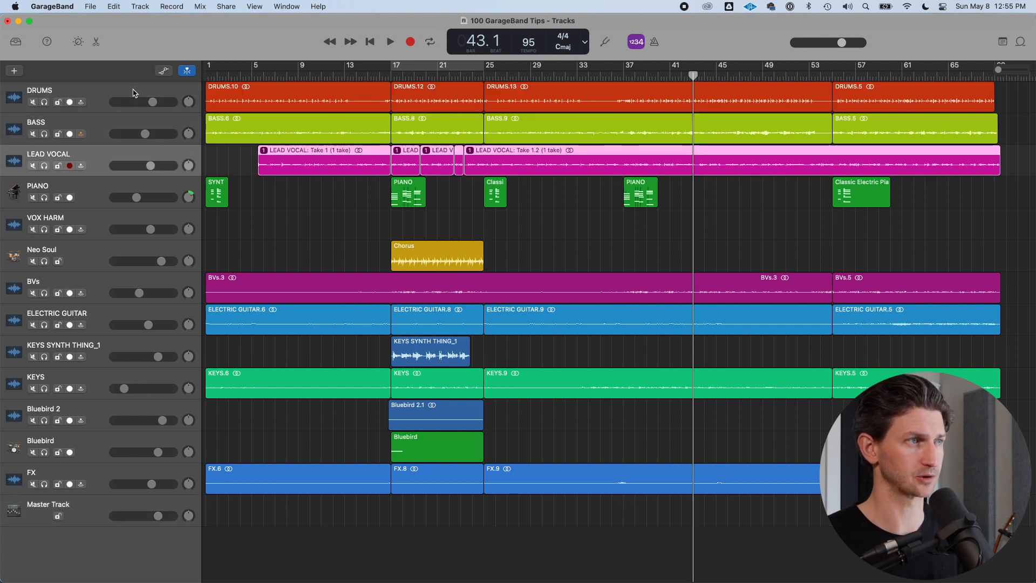
key("Down")
key("Down")
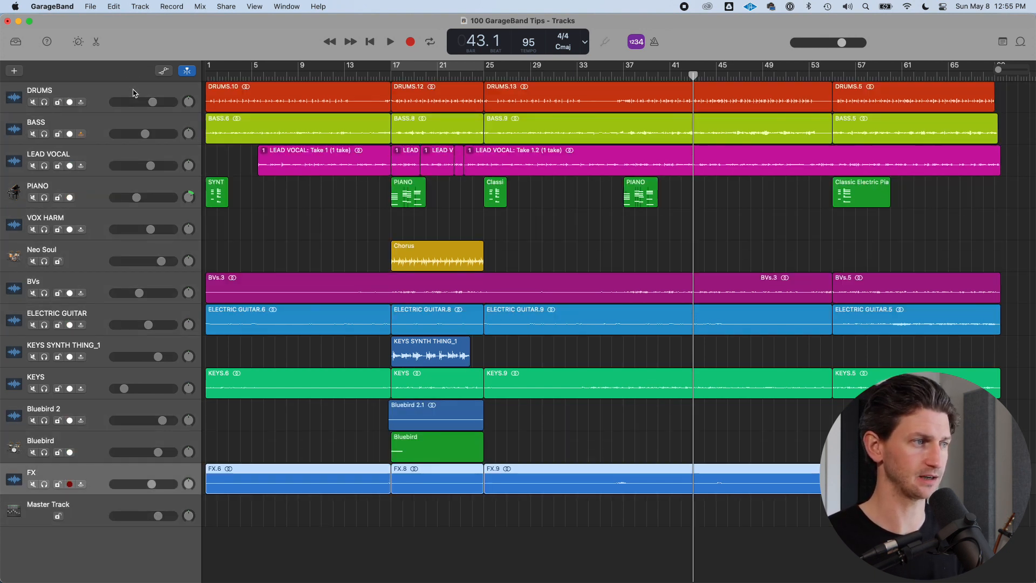
left_click(98, 510)
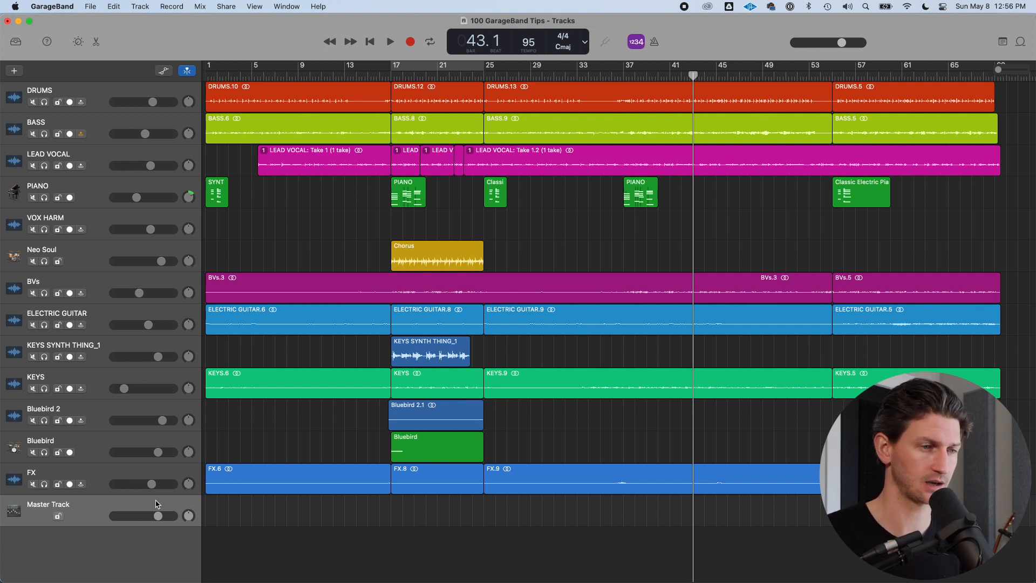
Select the BASS track, move the playhead to about bar 42, and start and stop playback
left_click(776, 129)
left_click(718, 221)
left_click_drag(688, 75, 682, 78)
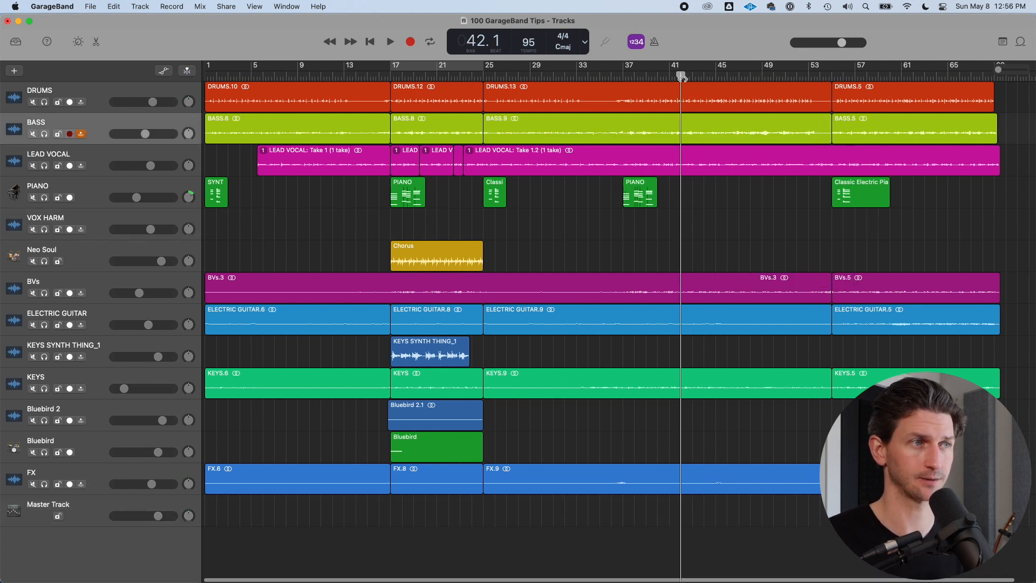
key("space")
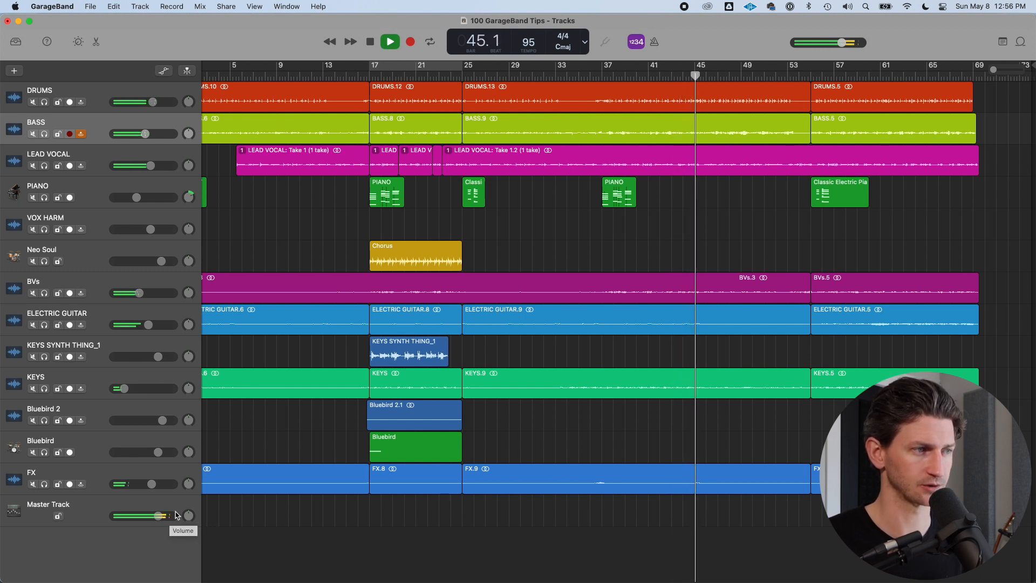
key("space")
Raise the master Limiter's Gain to +17.9 dB while the song plays, then close the plug-in window
key("b")
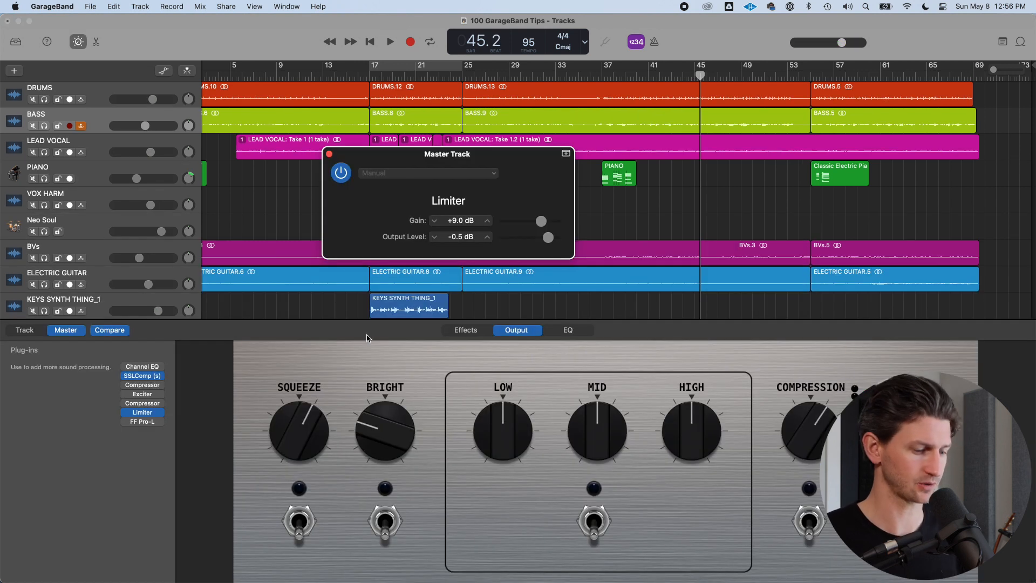
key("b")
left_click(160, 515)
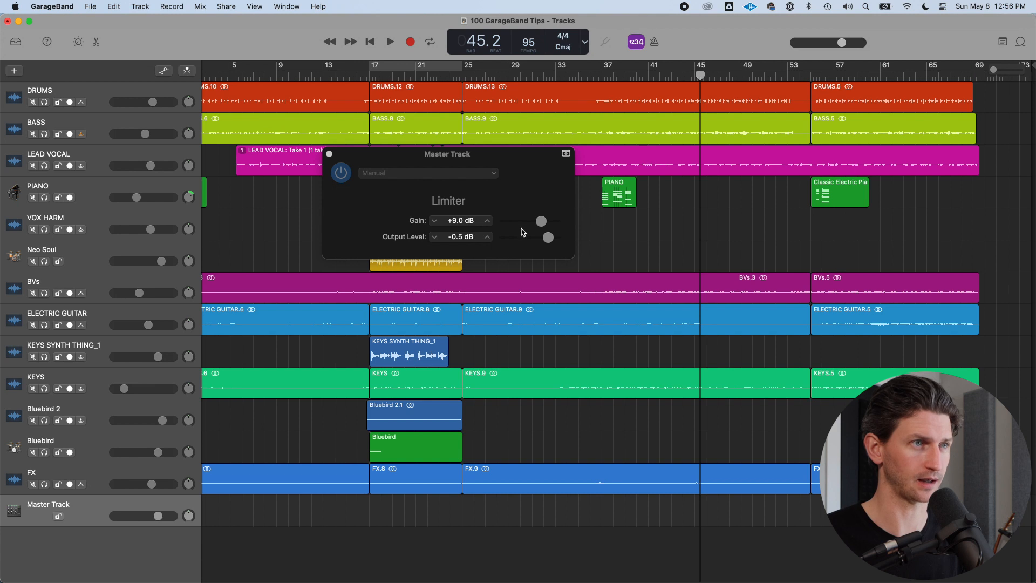
left_click(539, 222)
key("space")
left_click_drag(541, 224, 547, 227)
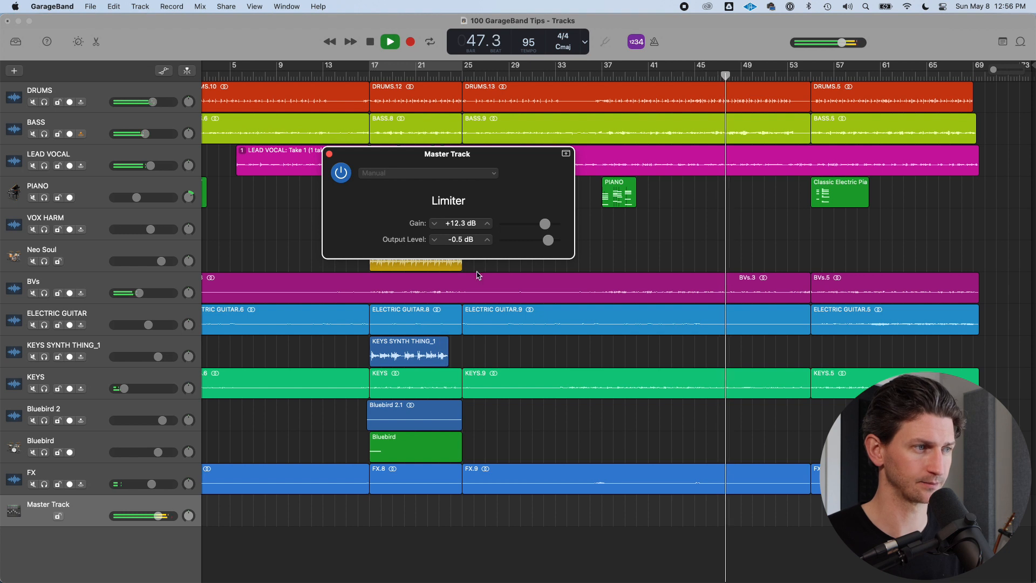
left_click_drag(546, 227, 554, 232)
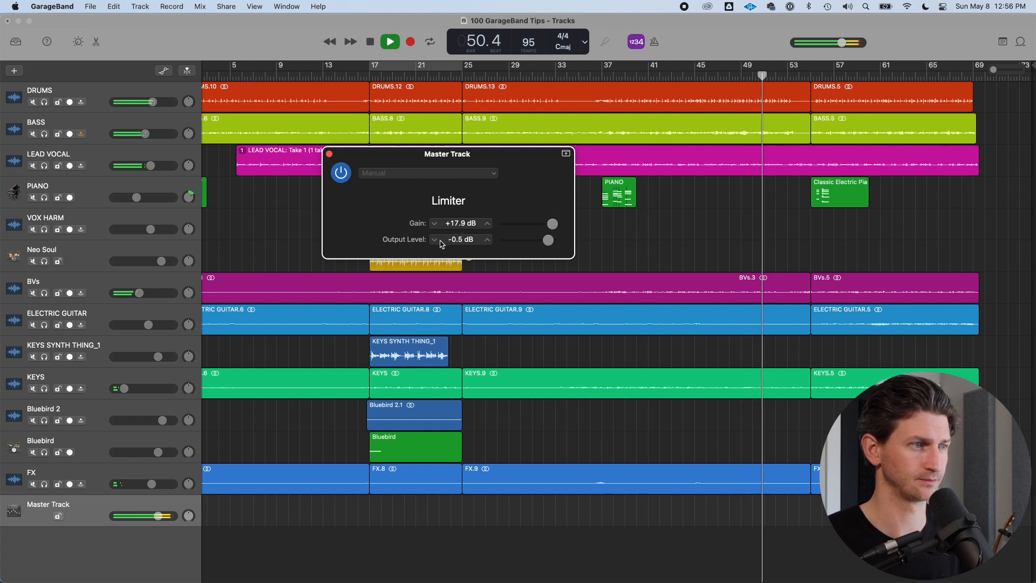
key("space")
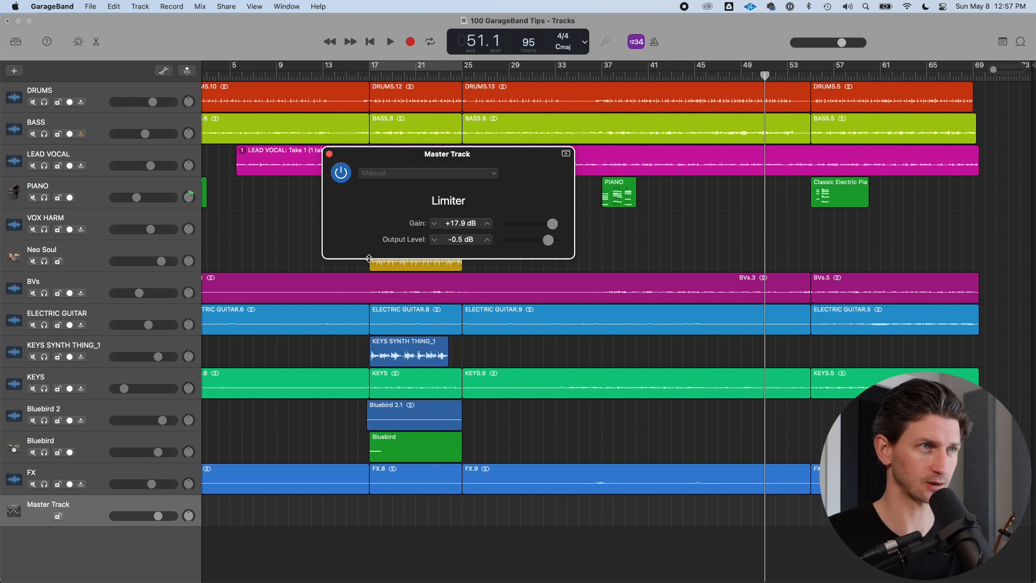
left_click(330, 154)
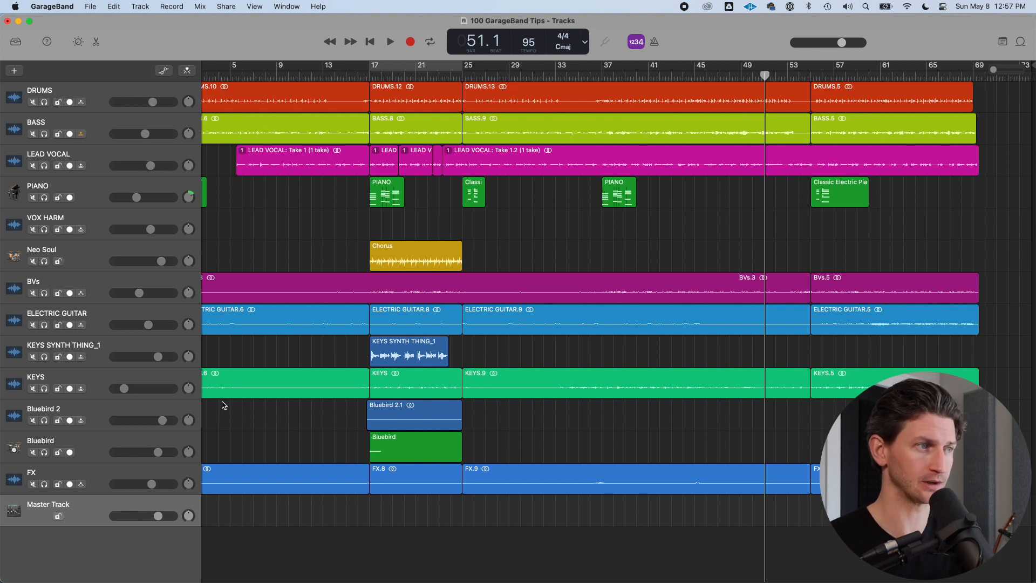
Move the playhead back to about bar 42 and select the DRUMS track
left_click(177, 476)
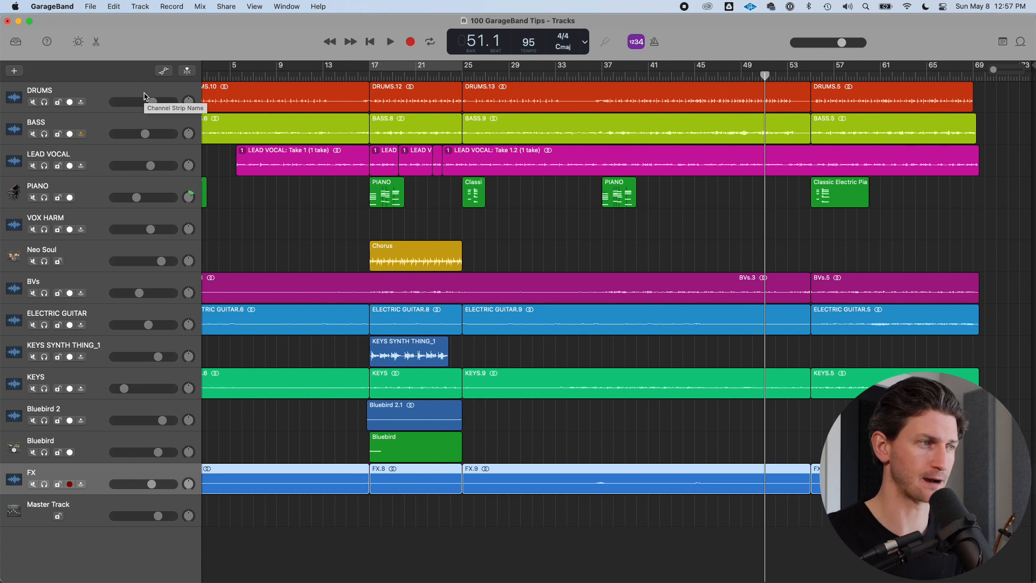
left_click(145, 508)
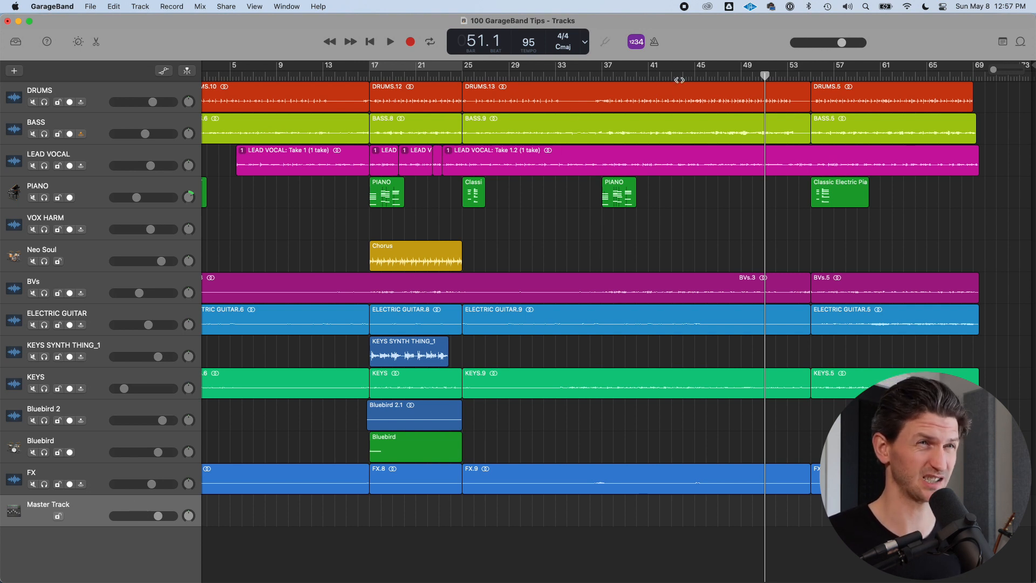
left_click(661, 76)
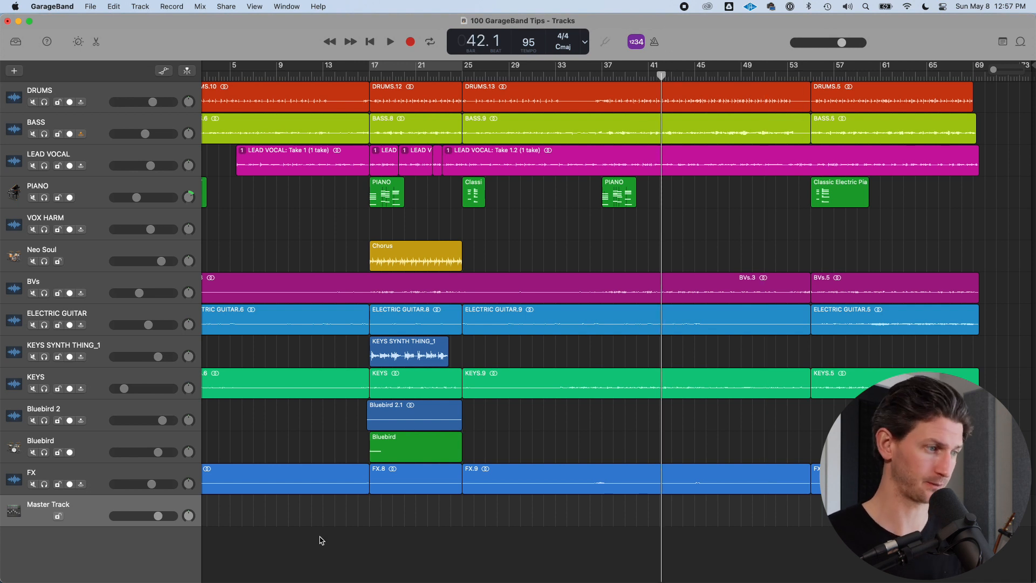
key("Up")
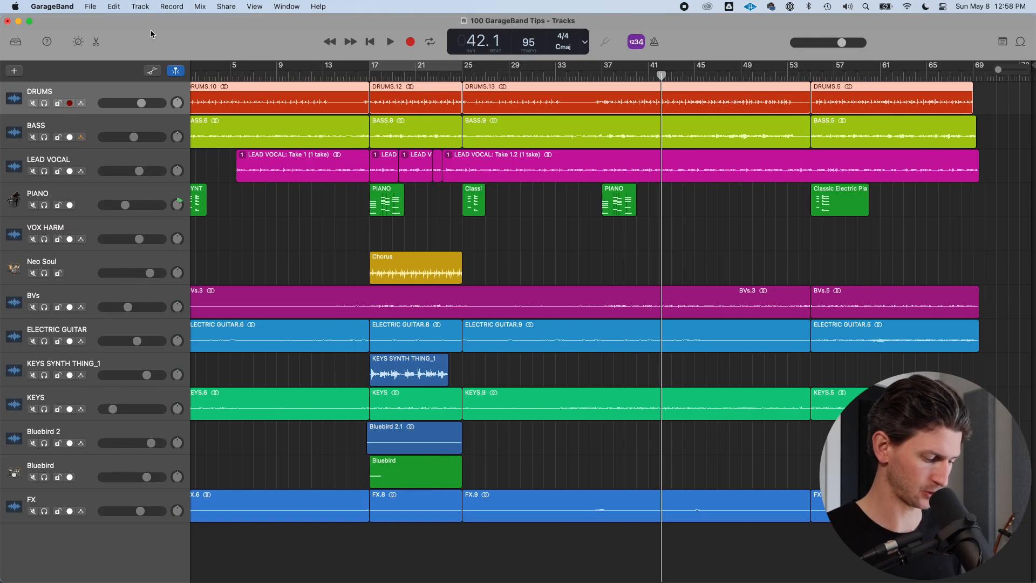
Enable the Groove Track option in the track header configuration, making DRUMS the groove track
key("alt+t")
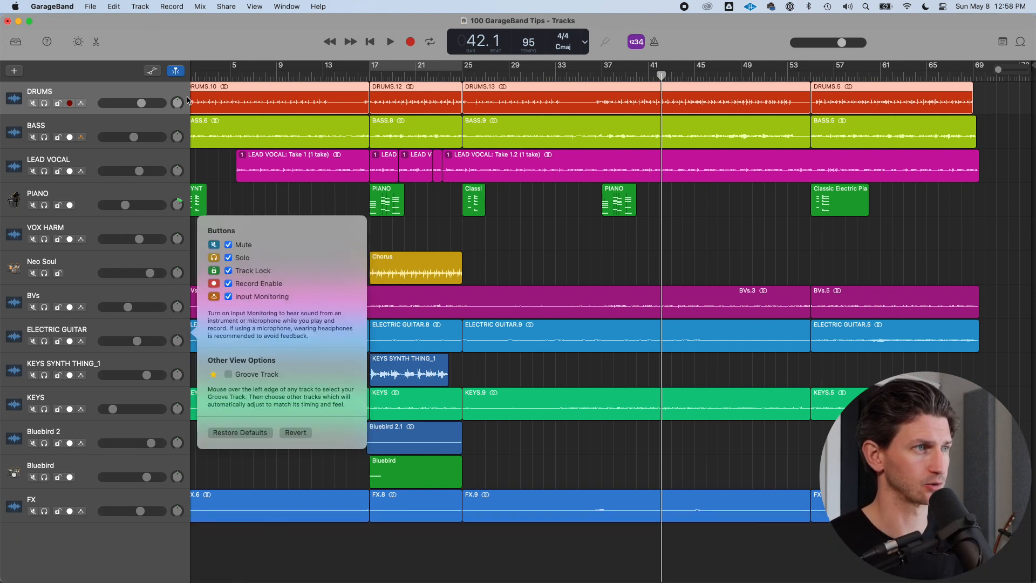
left_click(229, 374)
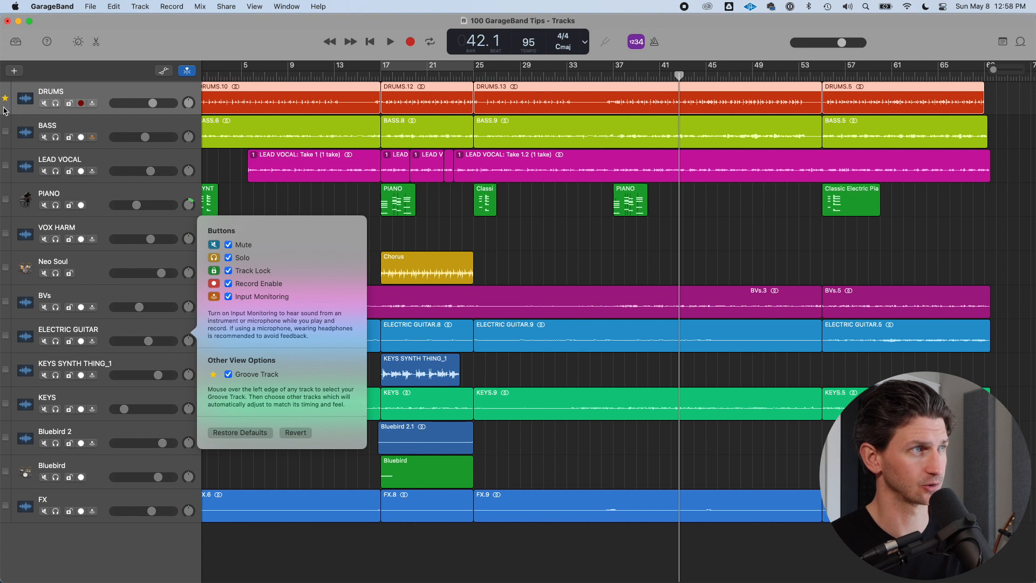
left_click(139, 93)
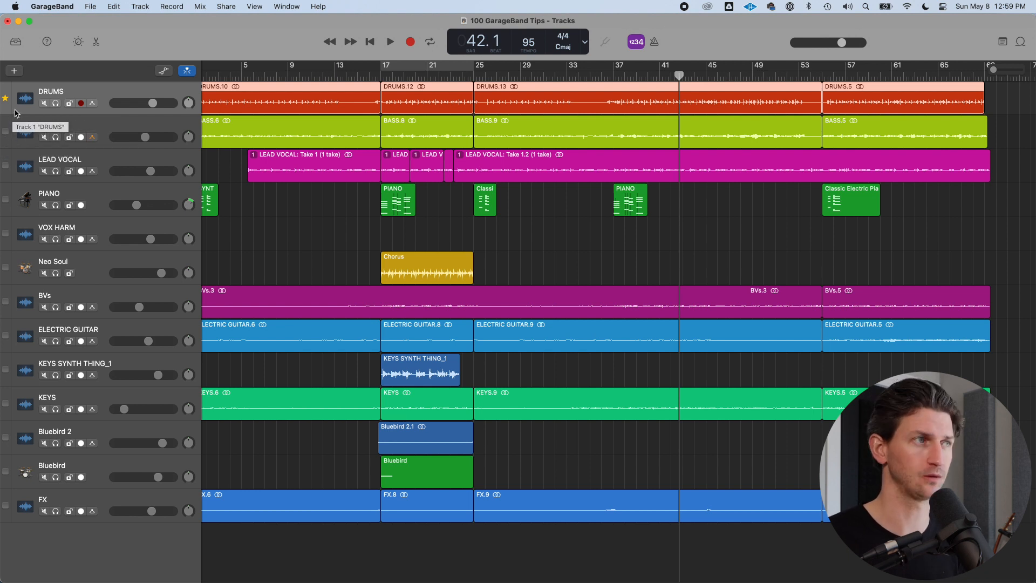
Toggle BASS, ELECTRIC GUITAR and KEYS to follow the DRUMS groove, then disable Groove Track in the header configuration
left_click(6, 131)
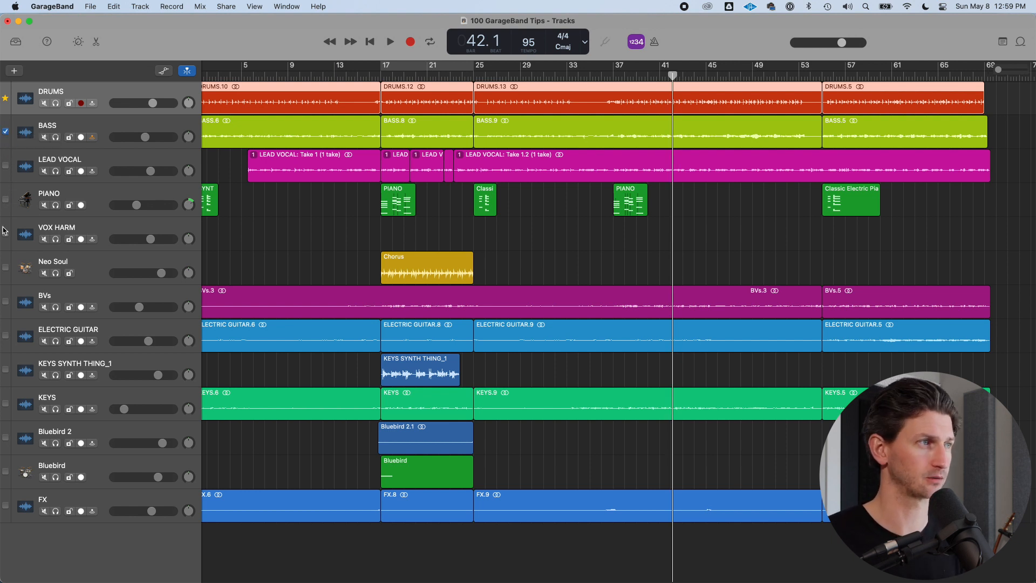
left_click(6, 338)
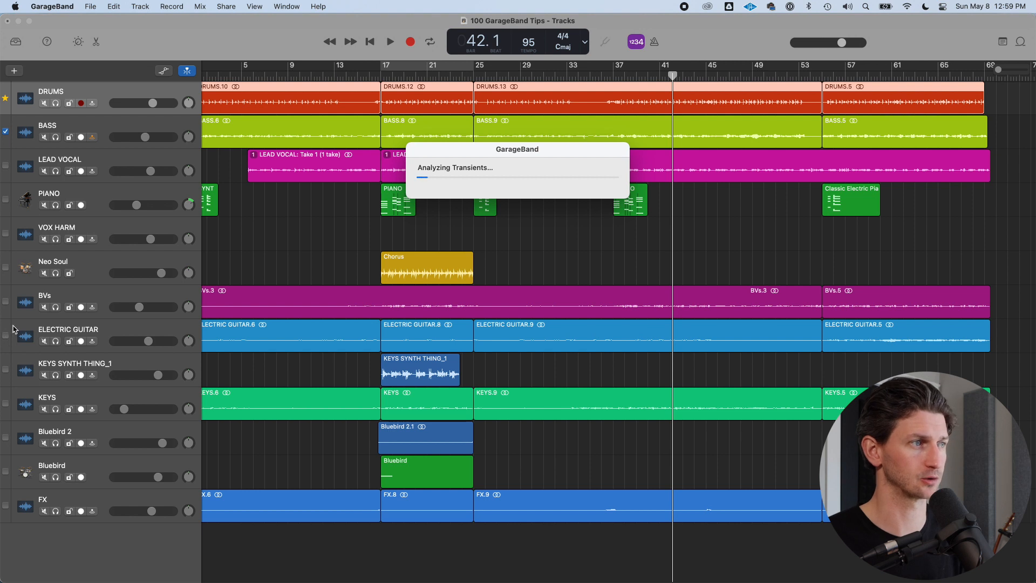
left_click(7, 405)
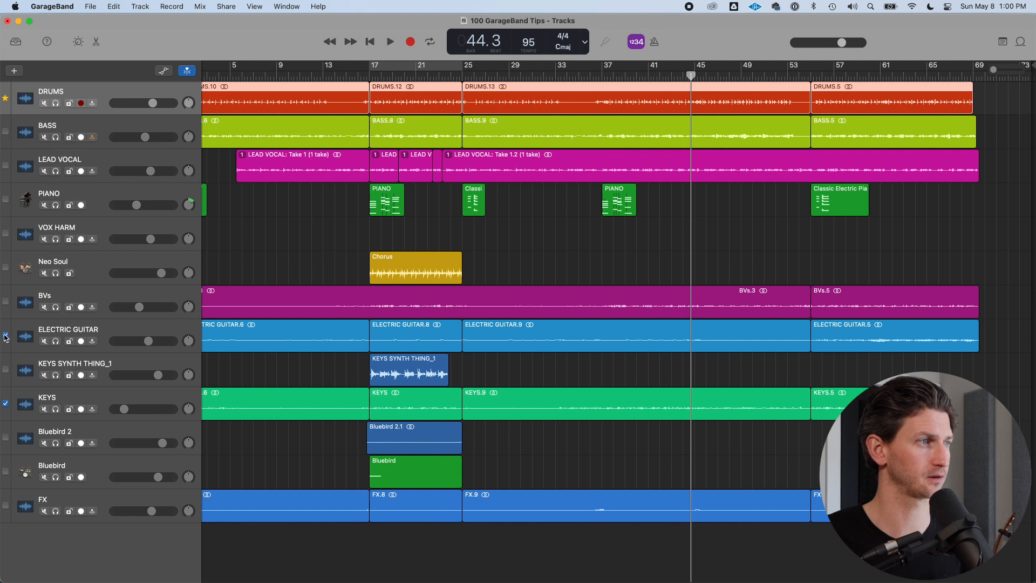
left_click(6, 403)
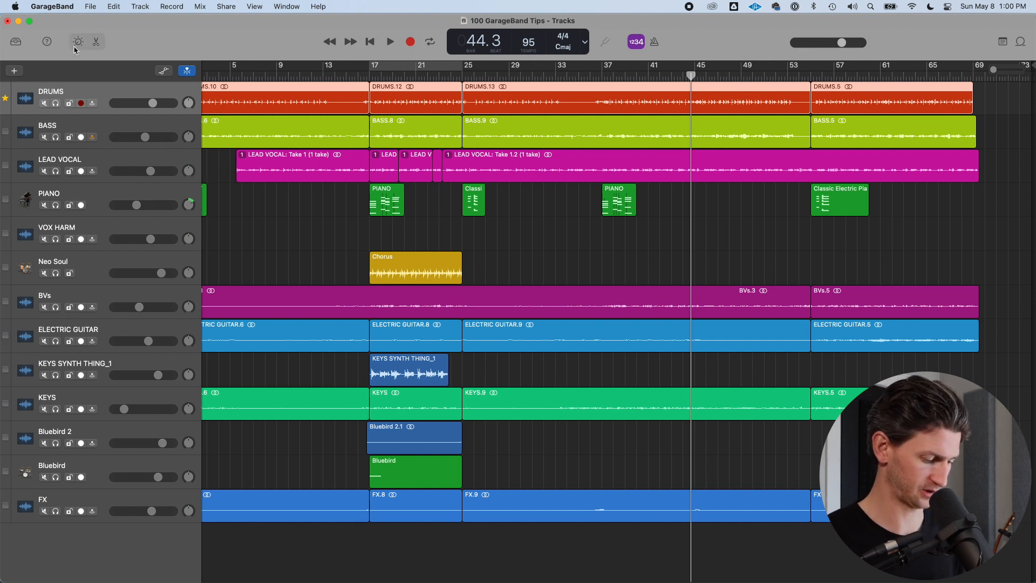
key("alt+t")
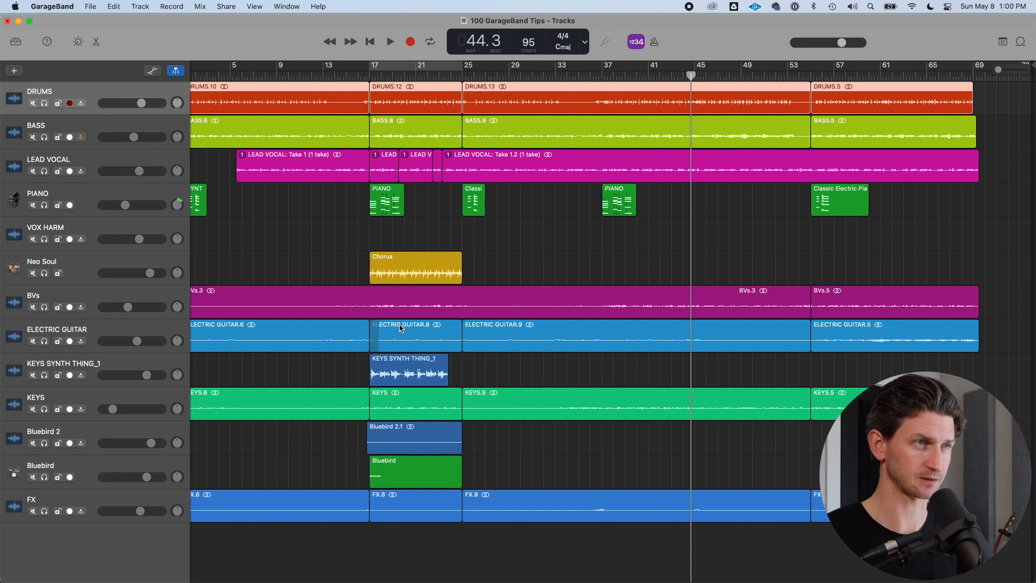
Open the Musical Typing window, move it over the tracks, and toggle it closed and open again
key("cmd+k")
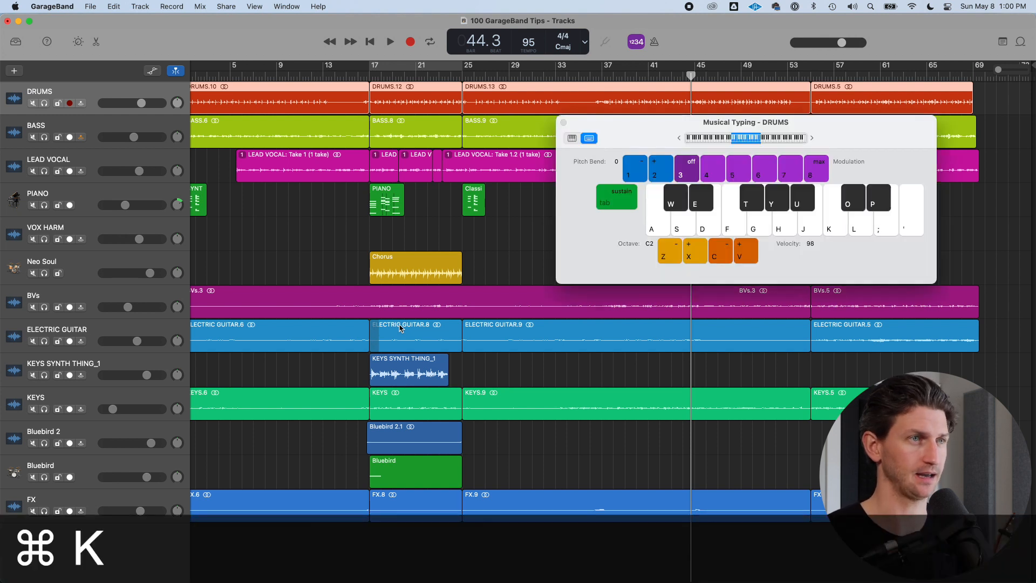
left_click_drag(859, 135, 538, 183)
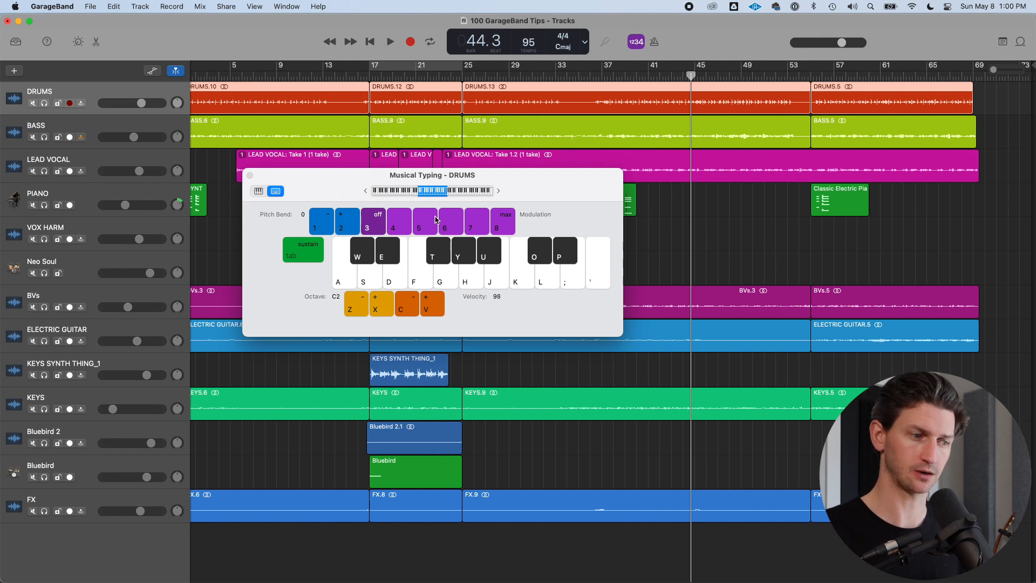
left_click_drag(550, 193, 580, 211)
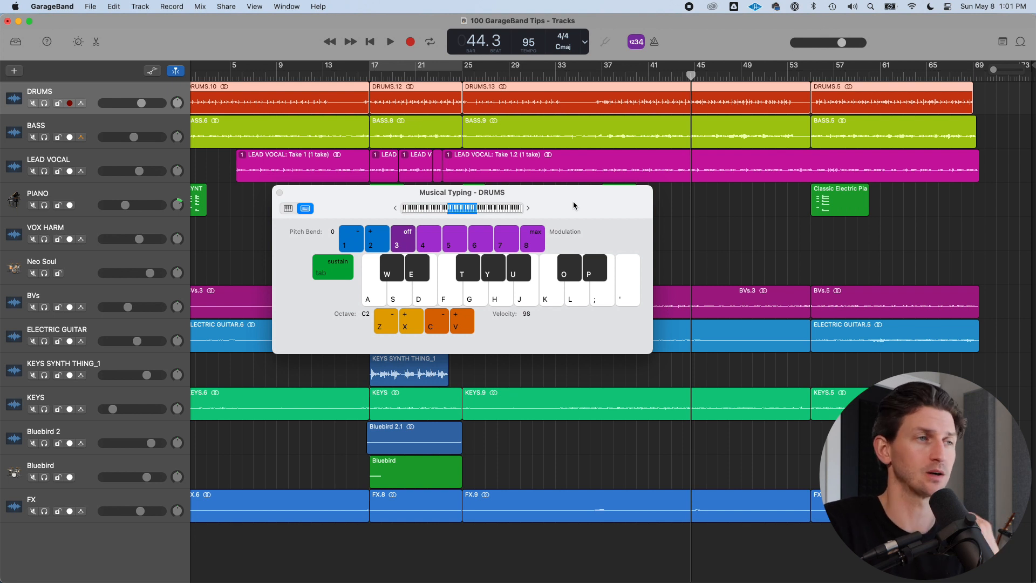
key("super+k")
key("super+k")
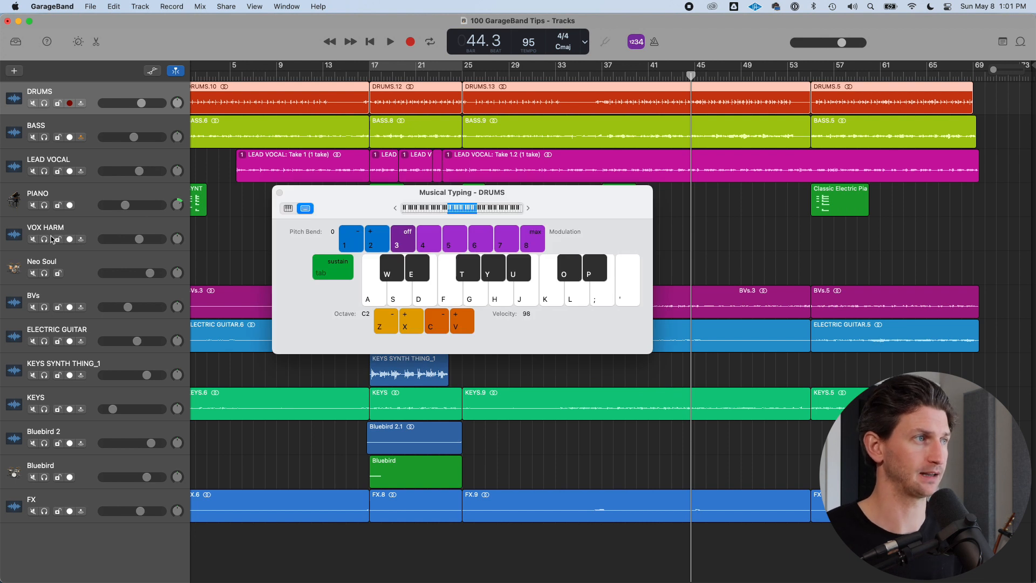
Select the PIANO track, play a melody on the Musical Typing keys, and switch off the metronome
left_click(85, 198)
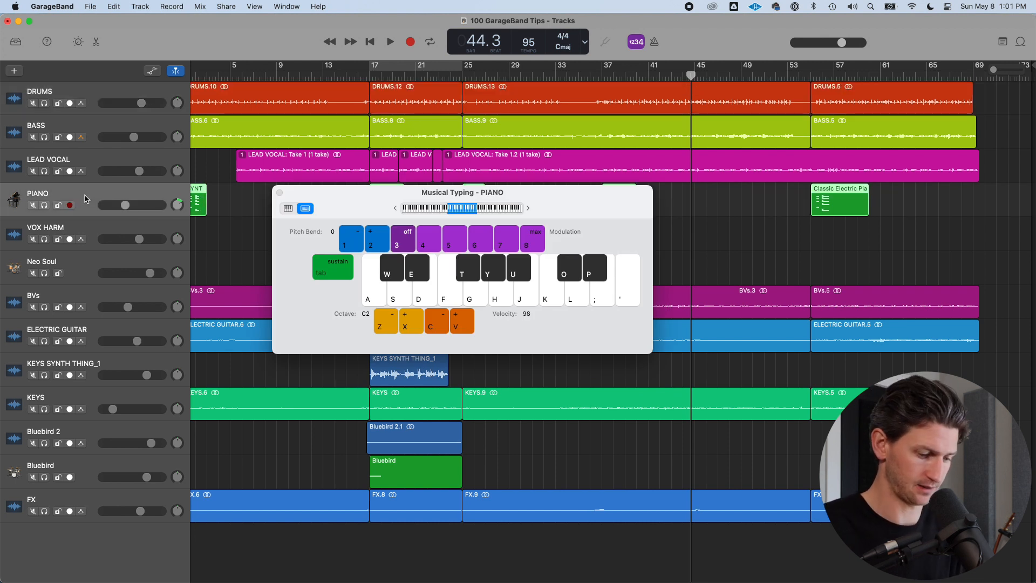
key("f")
key("j")
key("l")
key("h")
key("k")
key("f")
key("k")
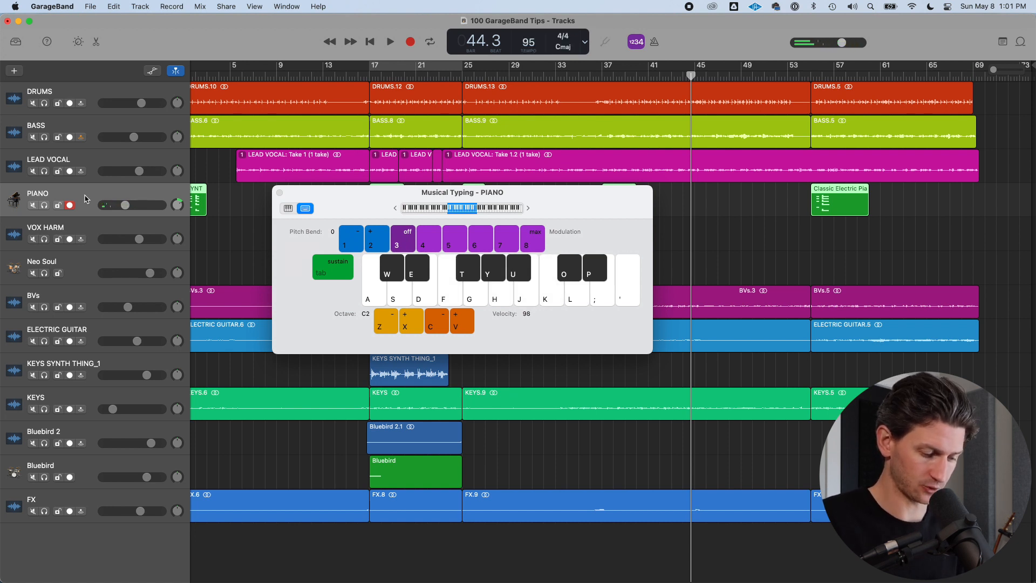
key("f")
key("h")
key("k")
key("f")
key("k")
key("l")
key("g")
key("j")
key("f")
key("k")
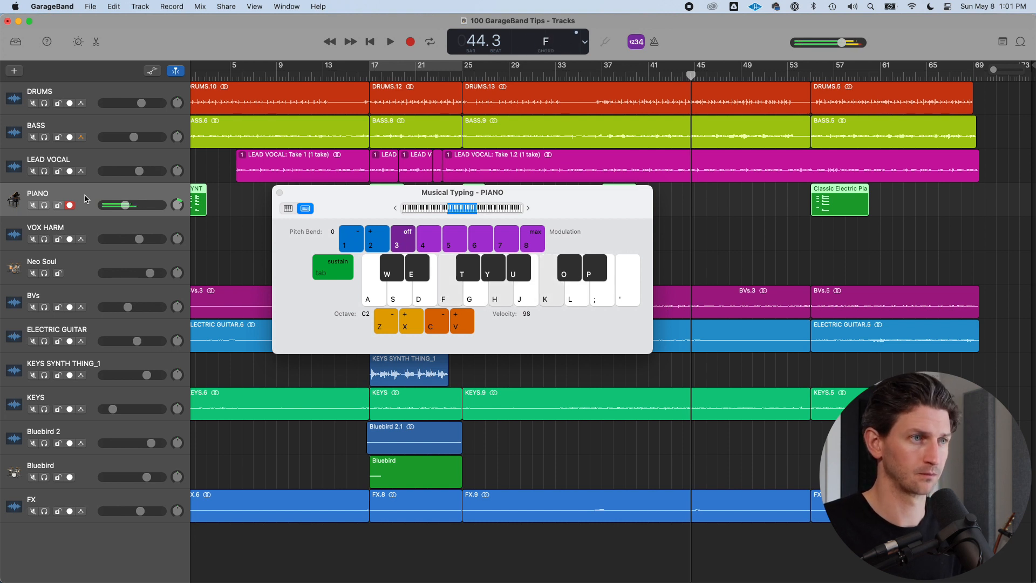
key("d")
key("g")
key("j")
key("d")
key("j")
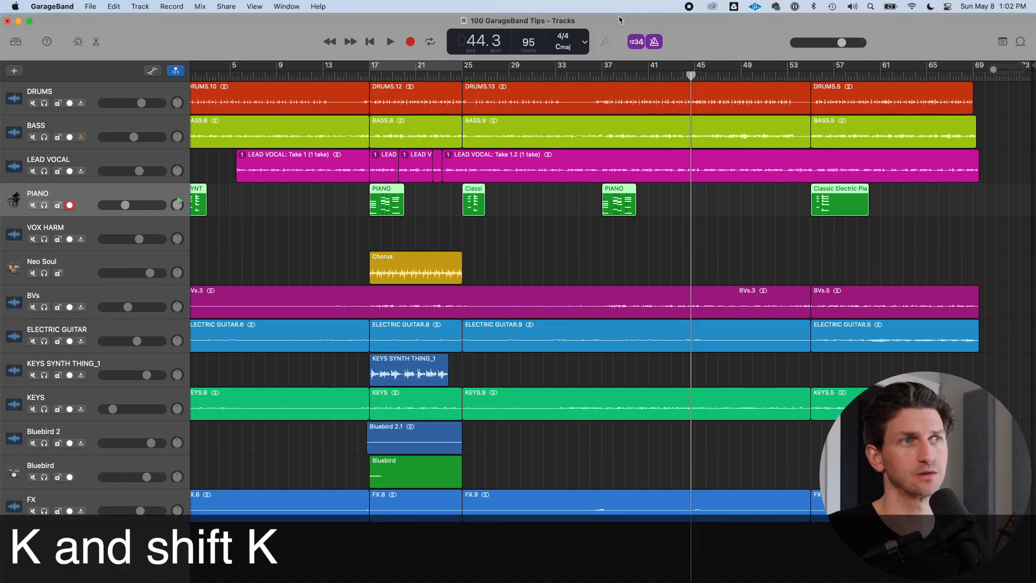
left_click(659, 44)
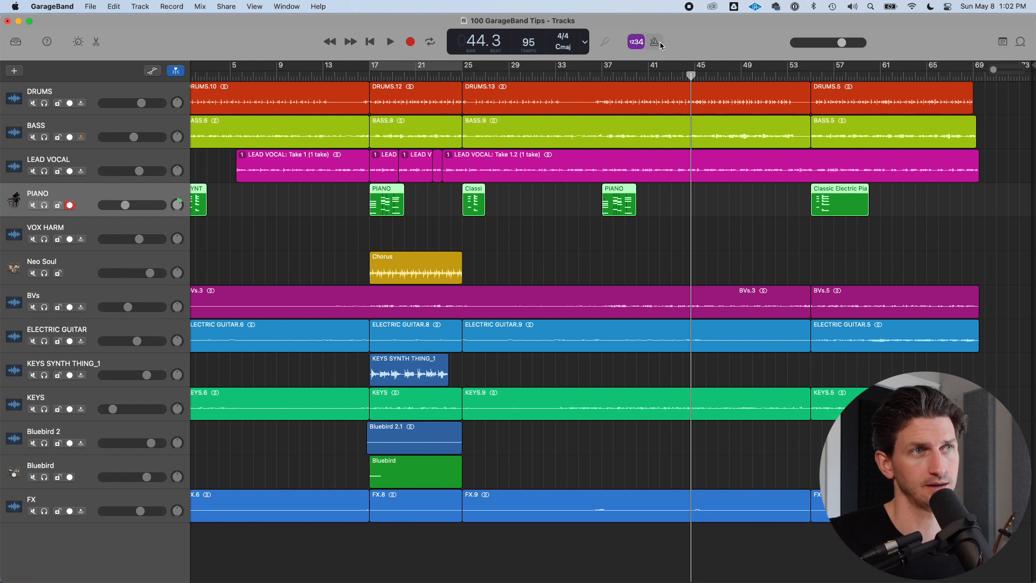
Toggle the count-in on and off and switch the metronome off and back on
left_click(655, 42)
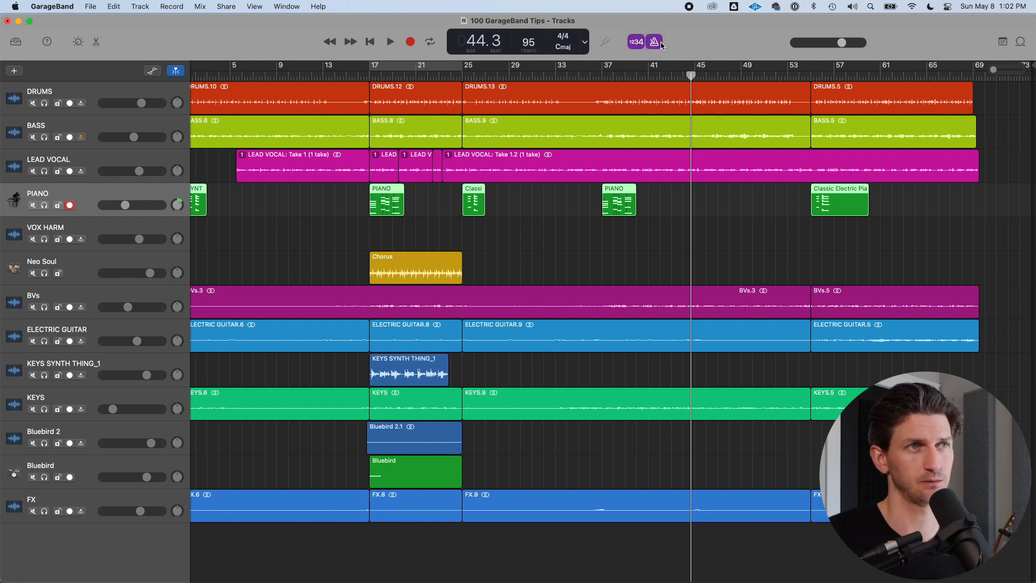
left_click(659, 43)
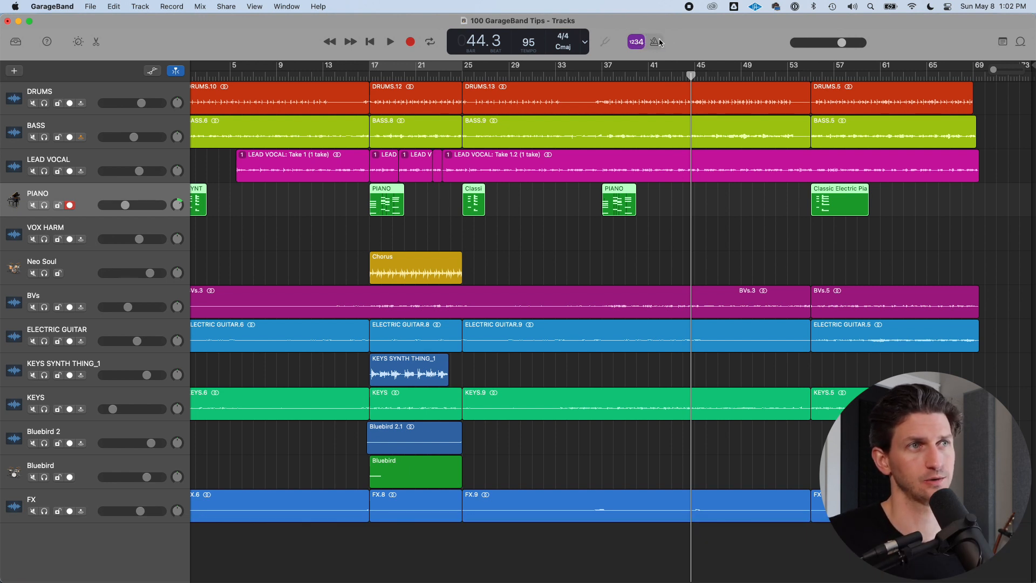
left_click(637, 44)
left_click(637, 42)
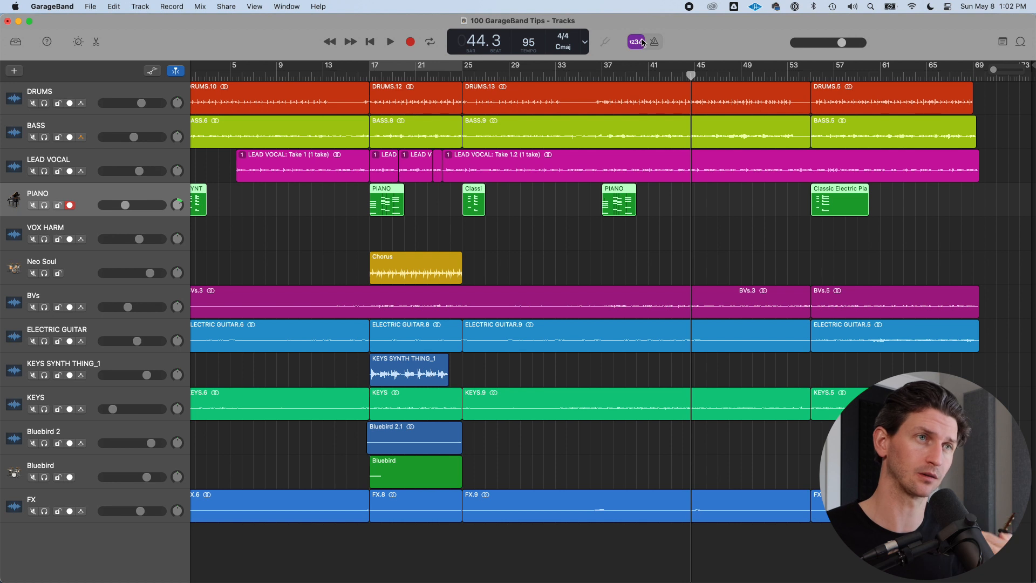
Set the metronome count-in length to 2 Bars, then switch the metronome off
right_click(641, 41)
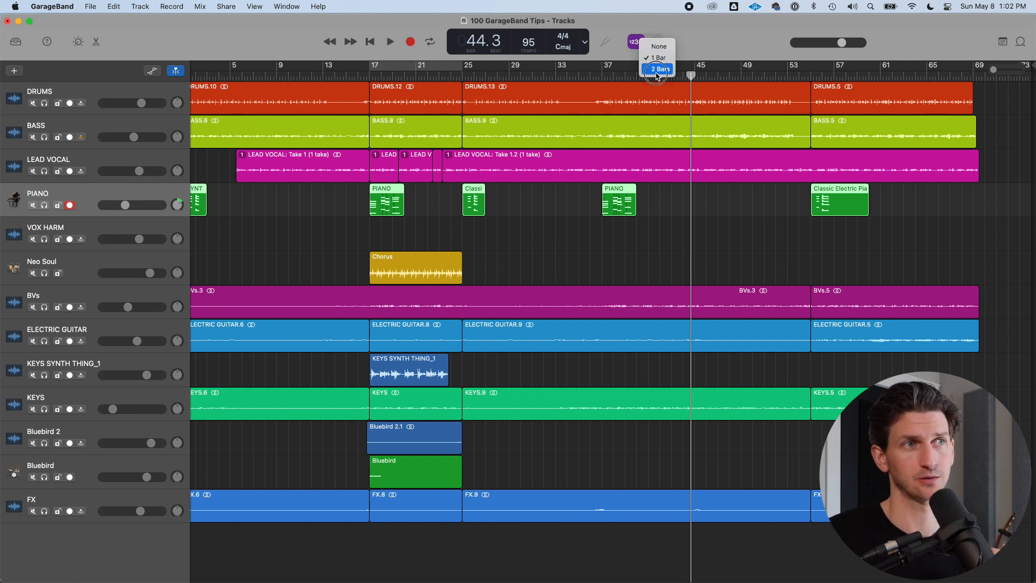
left_click(657, 70)
left_click(640, 46)
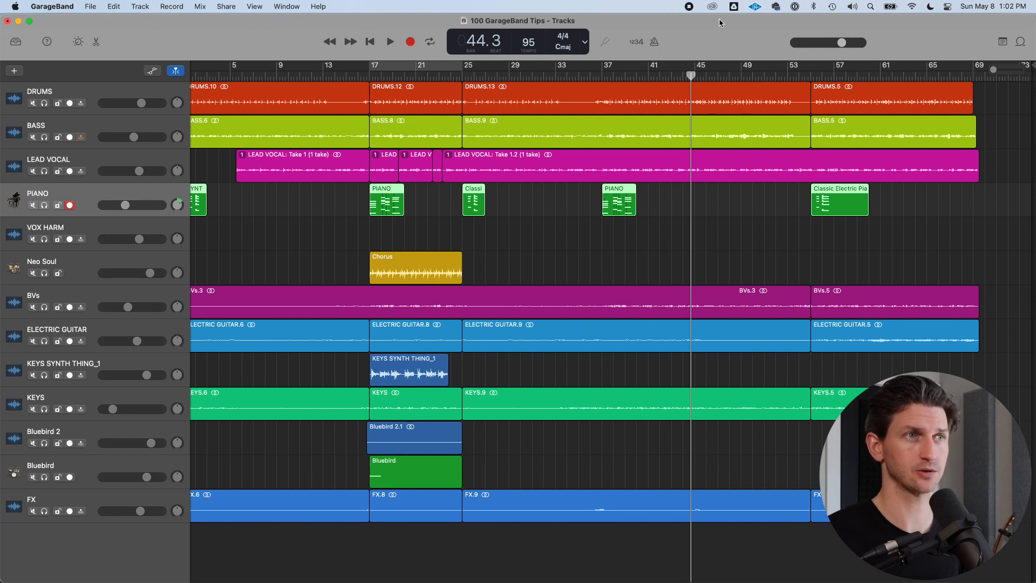
Toggle count-in and metronome with keyboard shortcuts while starting and stopping playback
key("shift+k")
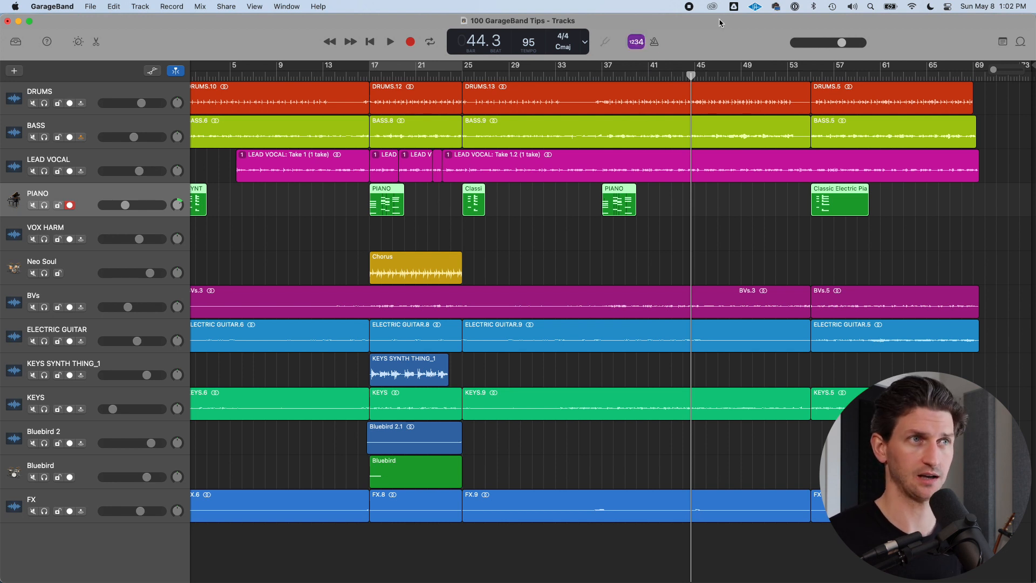
key("k")
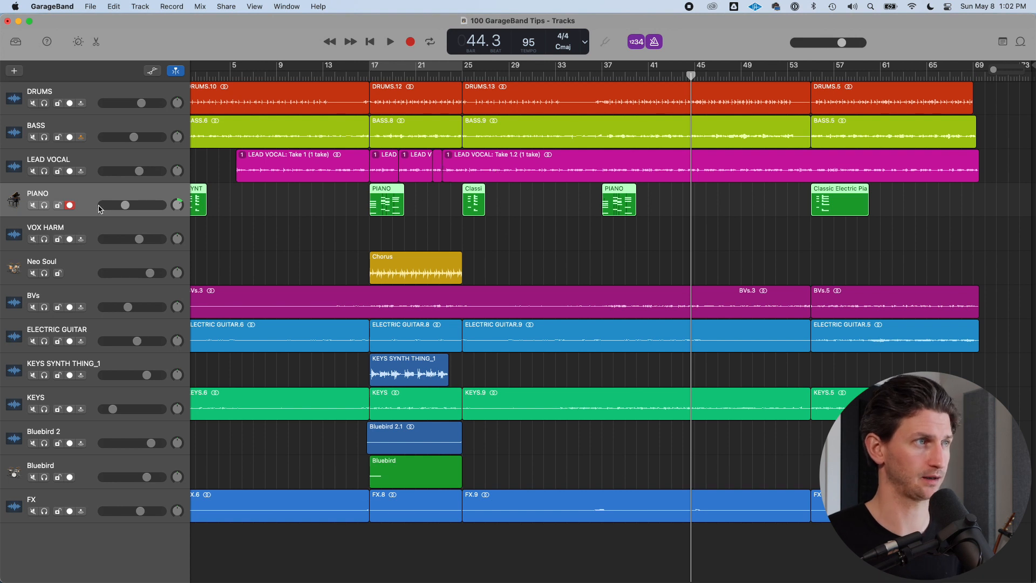
key("space")
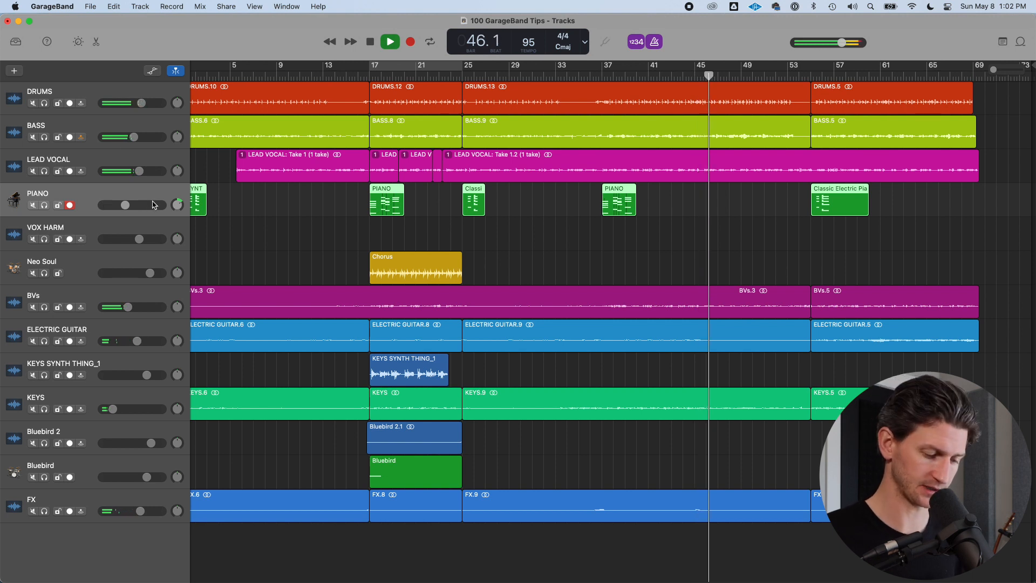
key("k")
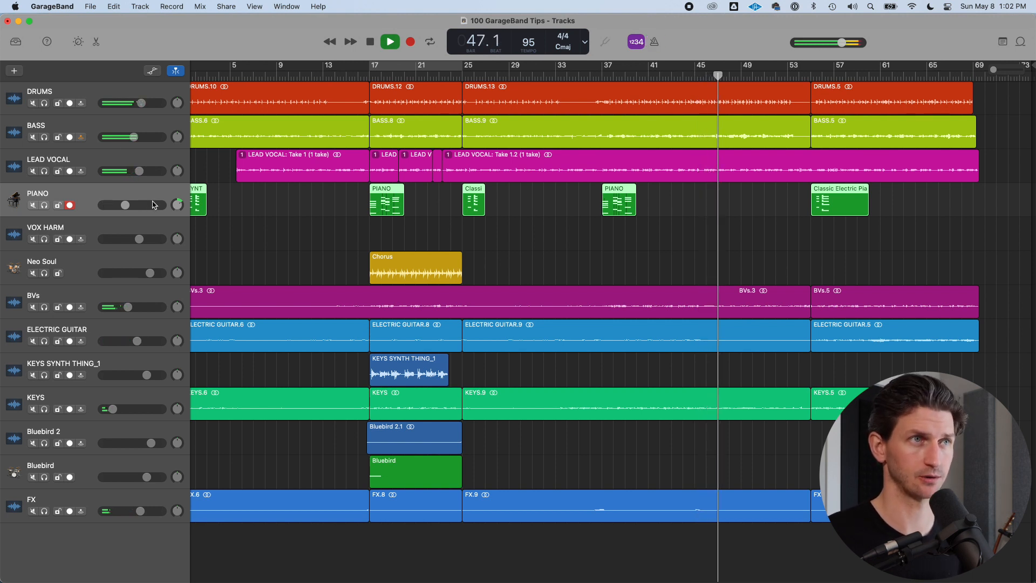
key("k")
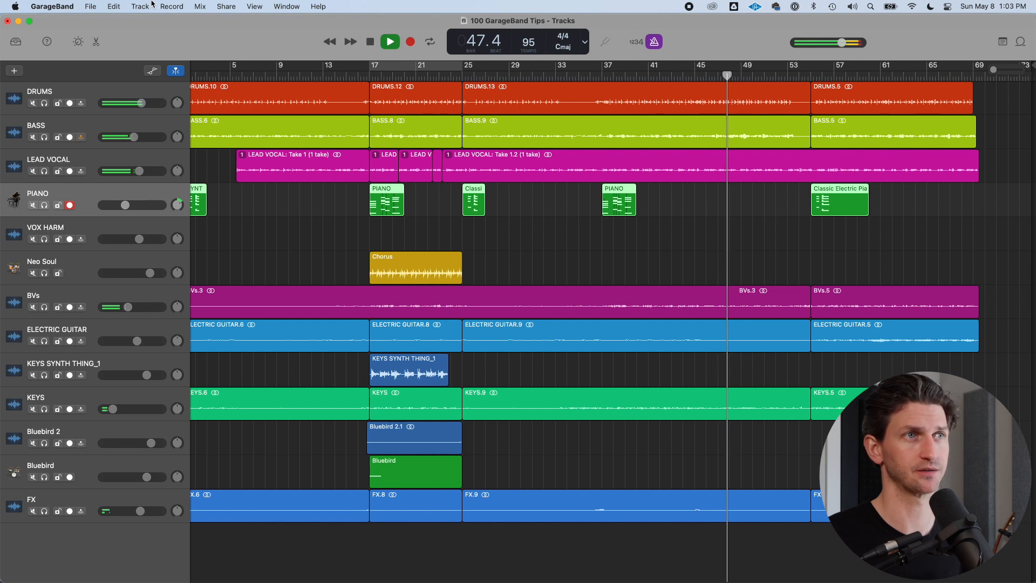
key("shift+k")
key("space")
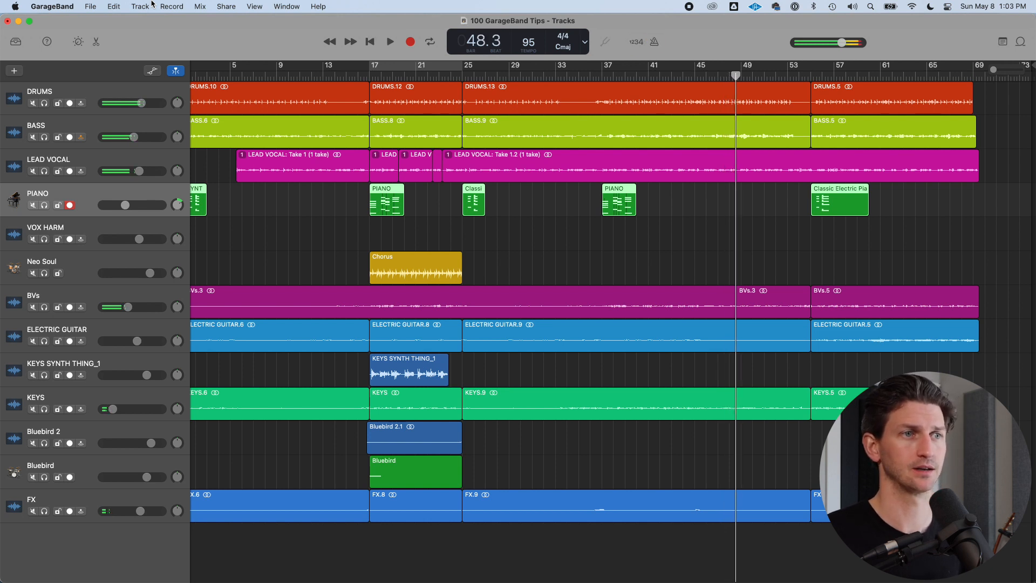
Move the playhead to bar 29 and toggle the metronome repeatedly until both metronome and count-in are on
key("k")
left_click(509, 77)
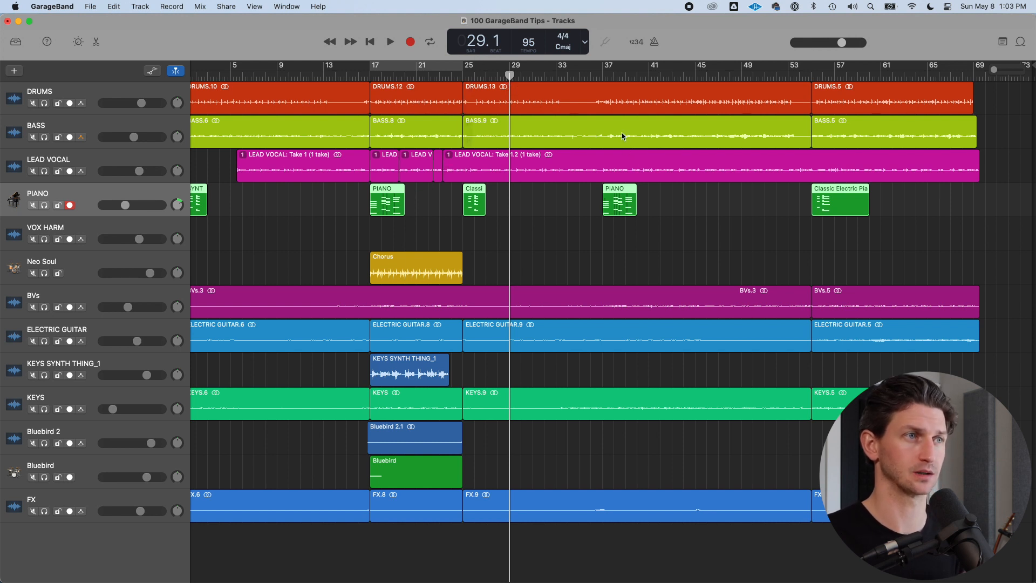
key("k")
key("k")
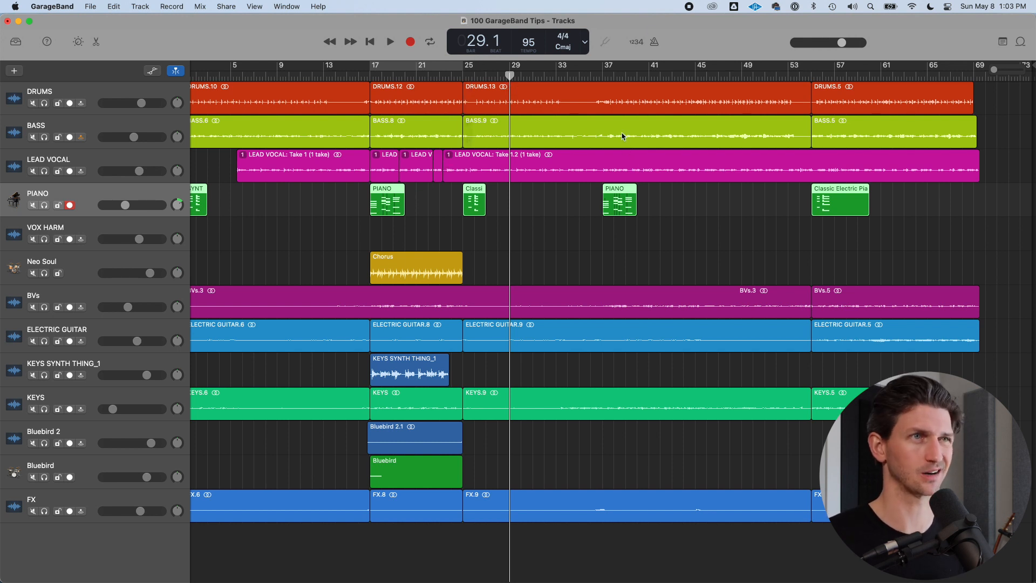
key("k")
key("k")
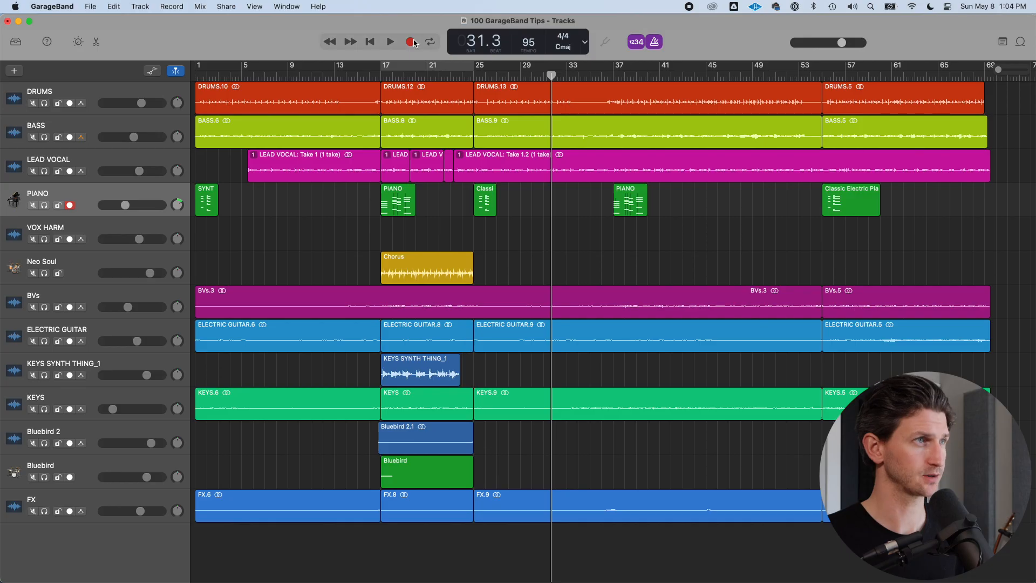
Create a new track with duplicate settings of the PIANO track
left_click(142, 6)
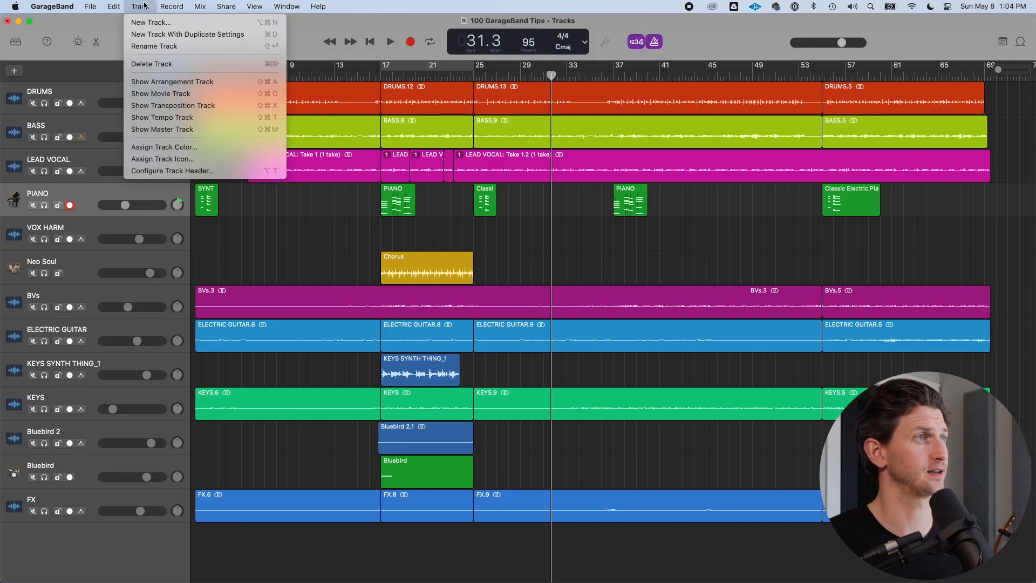
left_click(143, 6)
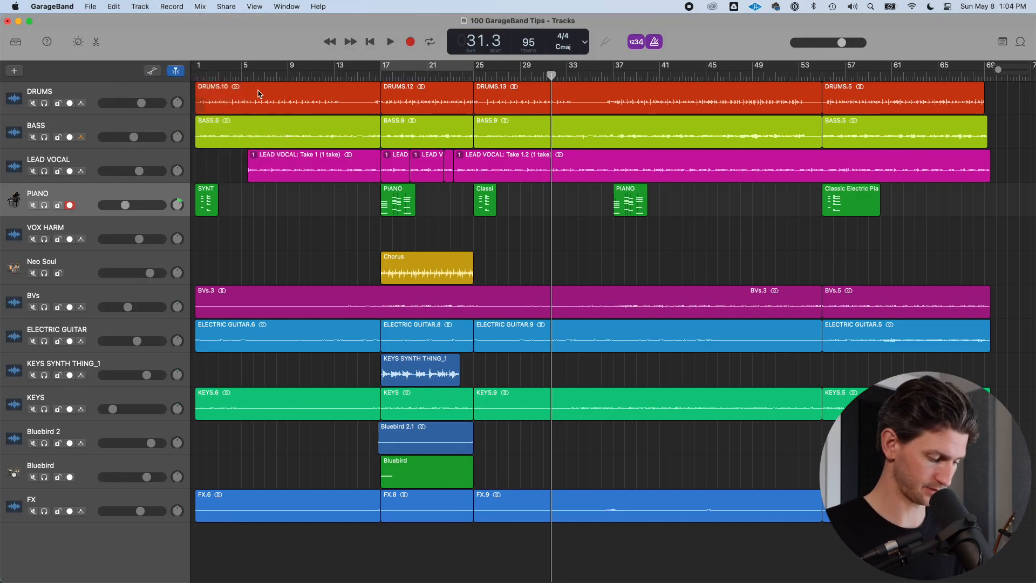
key("alt+shift+s")
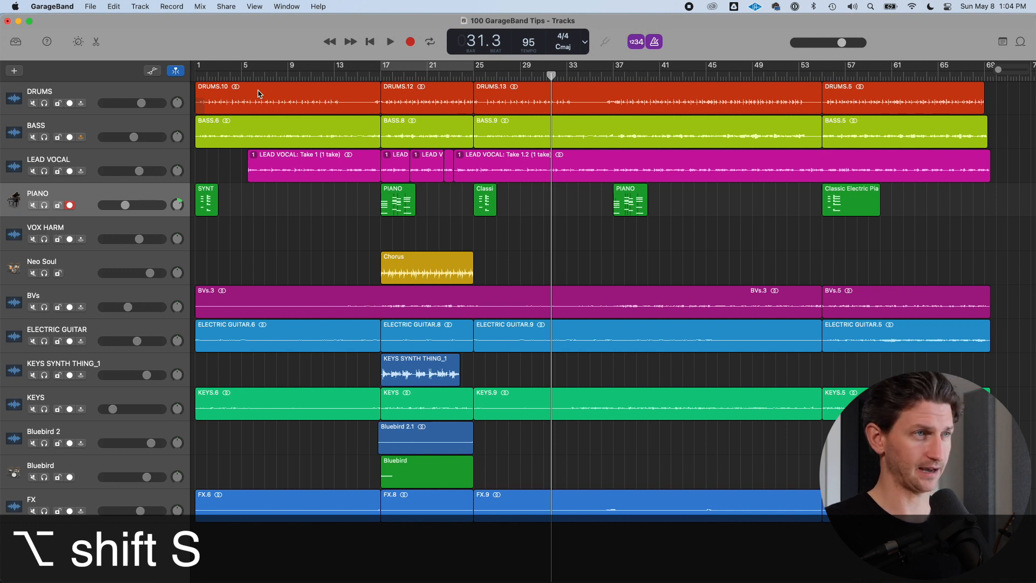
Change the new track's sound to Liverpool Bass from the Library's Bass category, then close the Library
key("y")
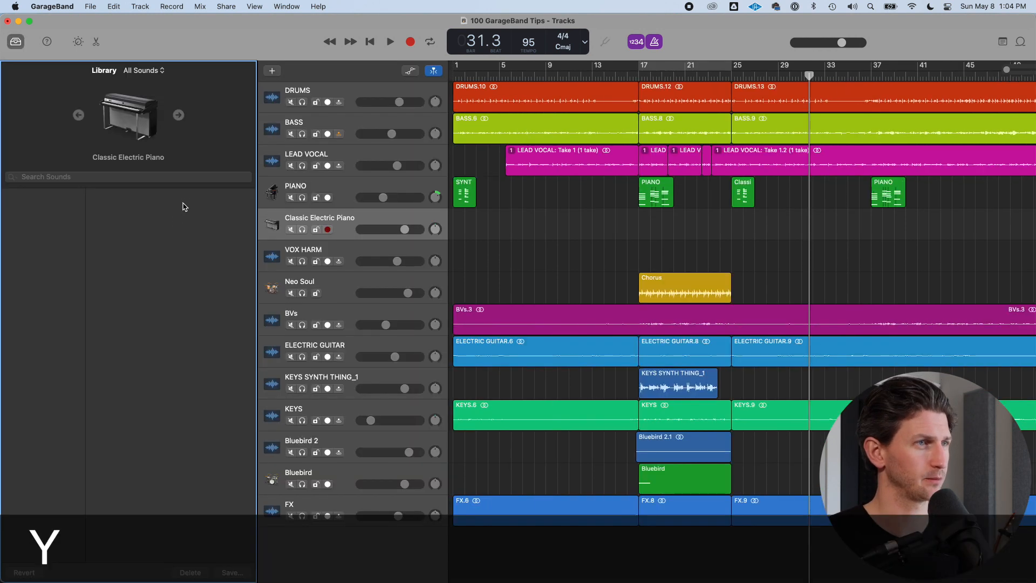
left_click(50, 206)
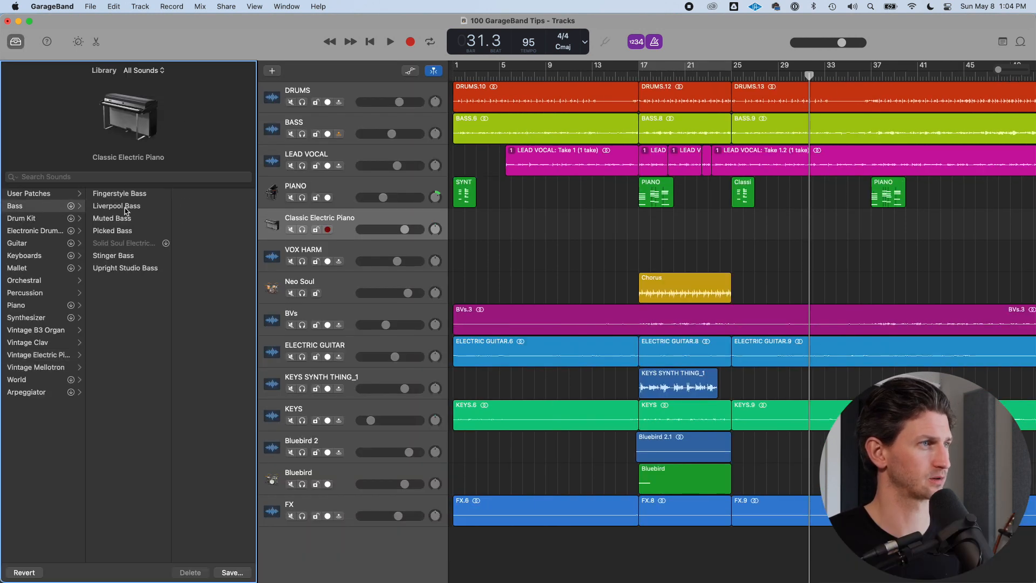
left_click(132, 209)
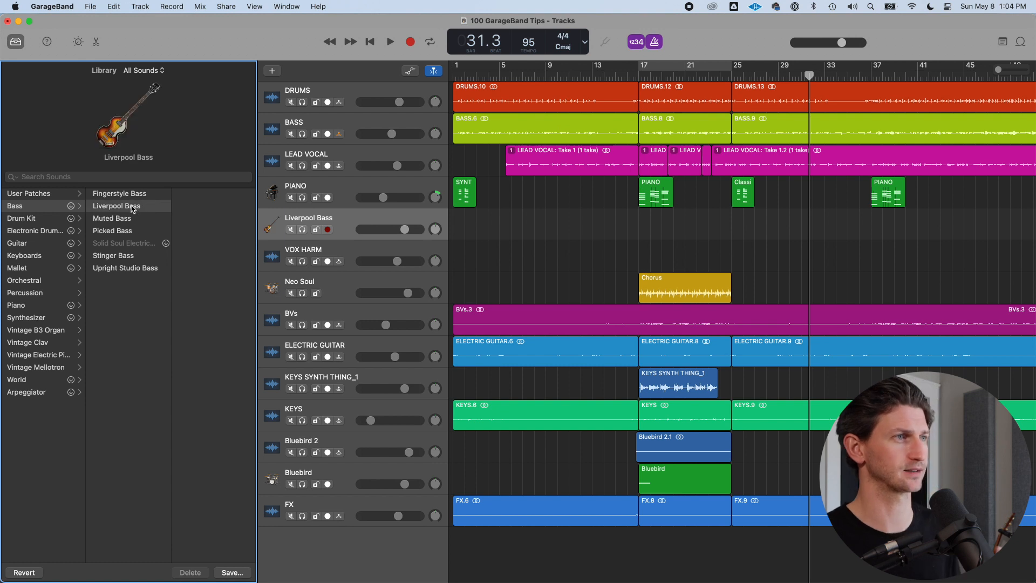
key("y")
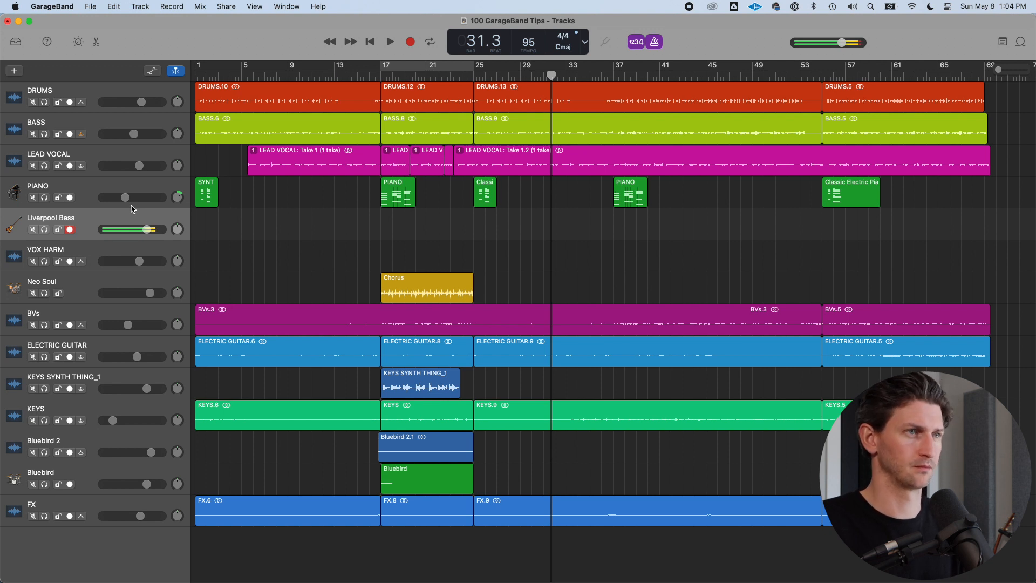
Turn on cycle, solo the BASS track, and narrow the track header column
key("c")
left_click(45, 134)
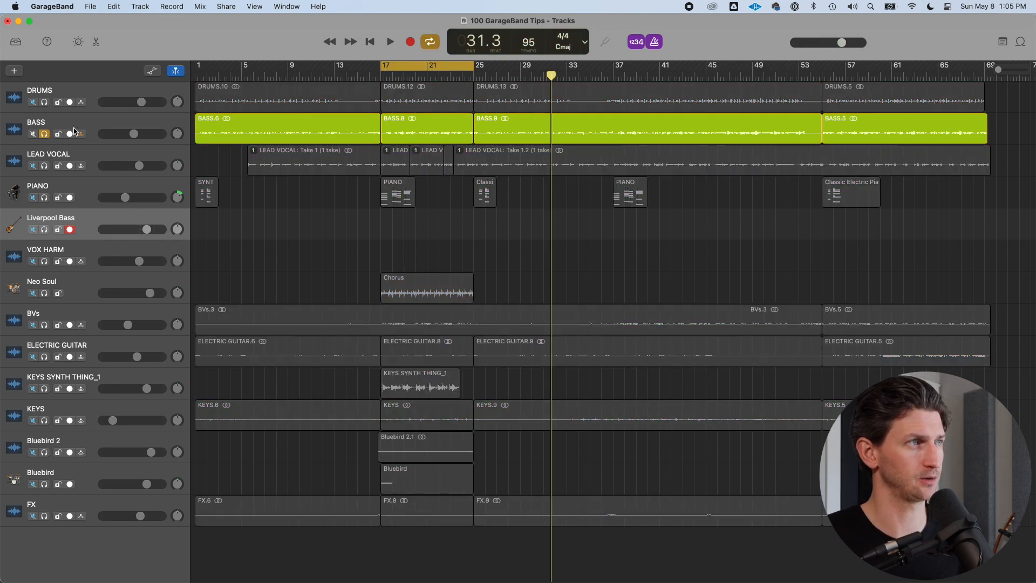
left_click(100, 124)
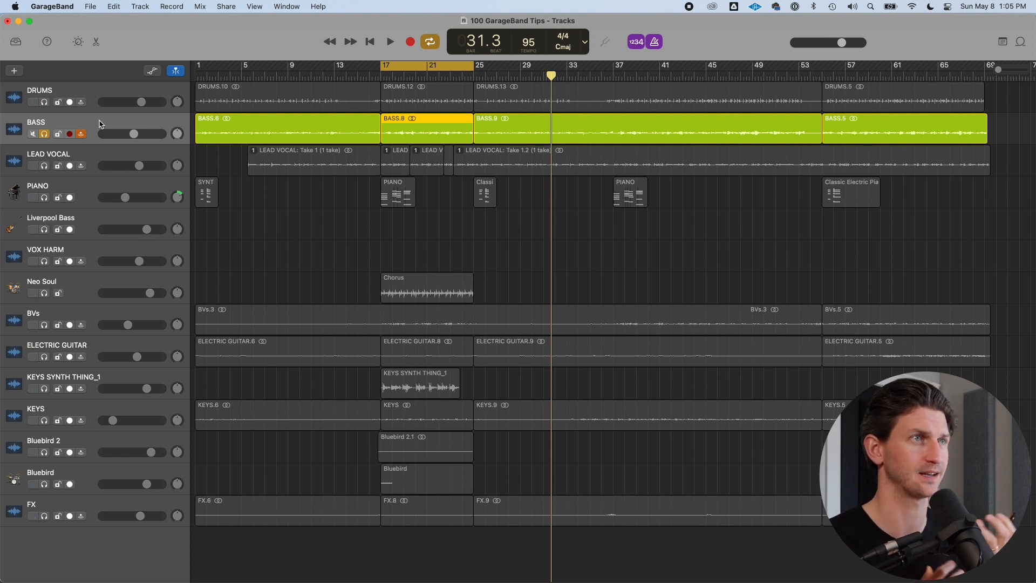
left_click_drag(190, 326, 165, 327)
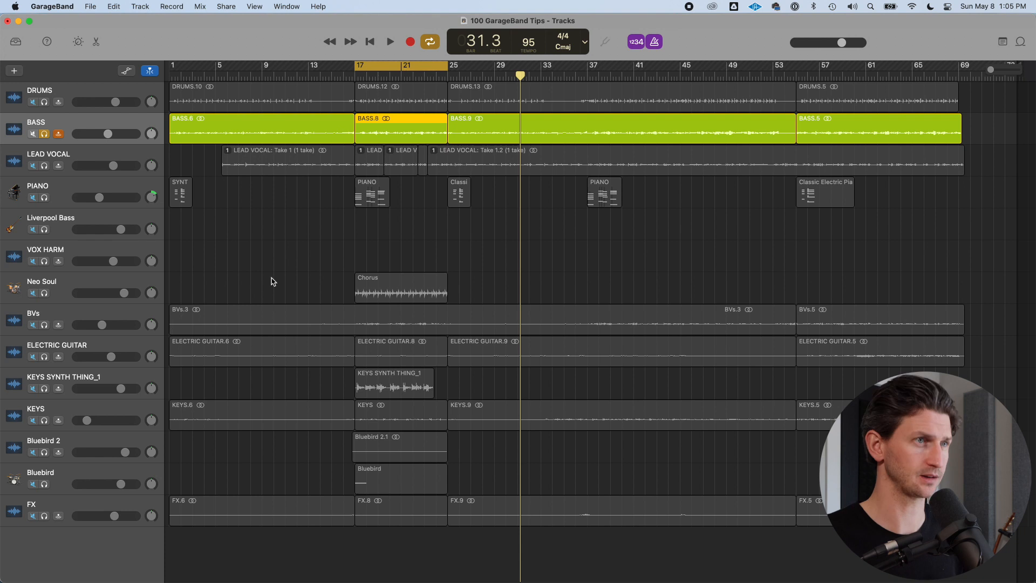
Play the cycled section with the metronome toggled, stop playback, and turn cycle off
key("space")
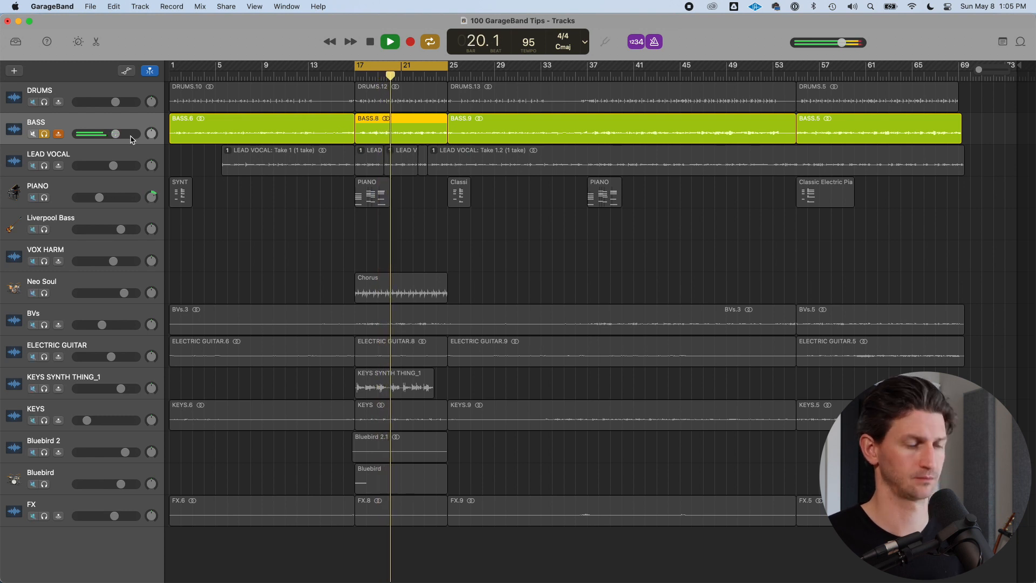
key("k")
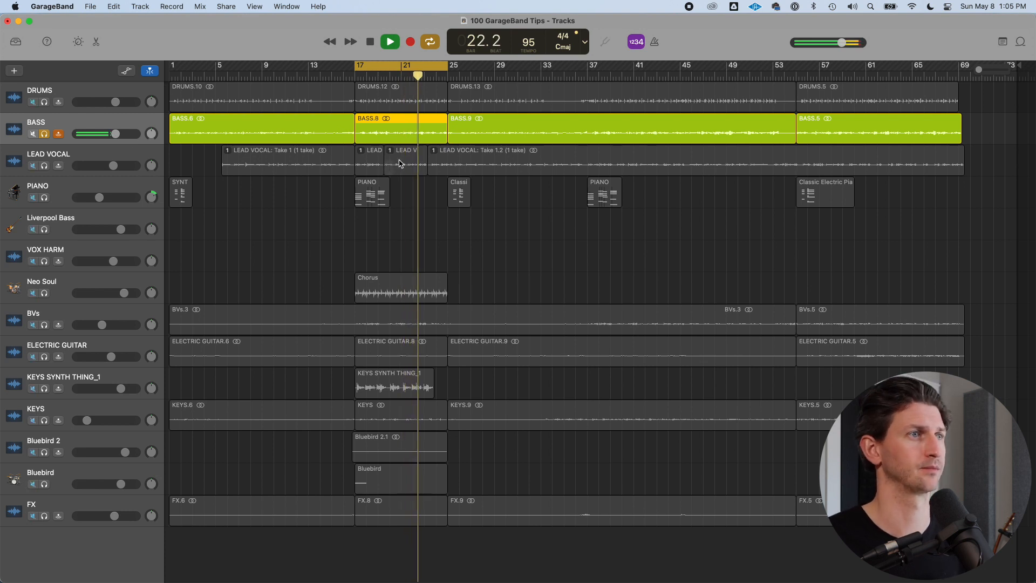
key("space")
key("c")
Select the Liverpool Bass track and unsolo the BASS track
left_click(134, 205)
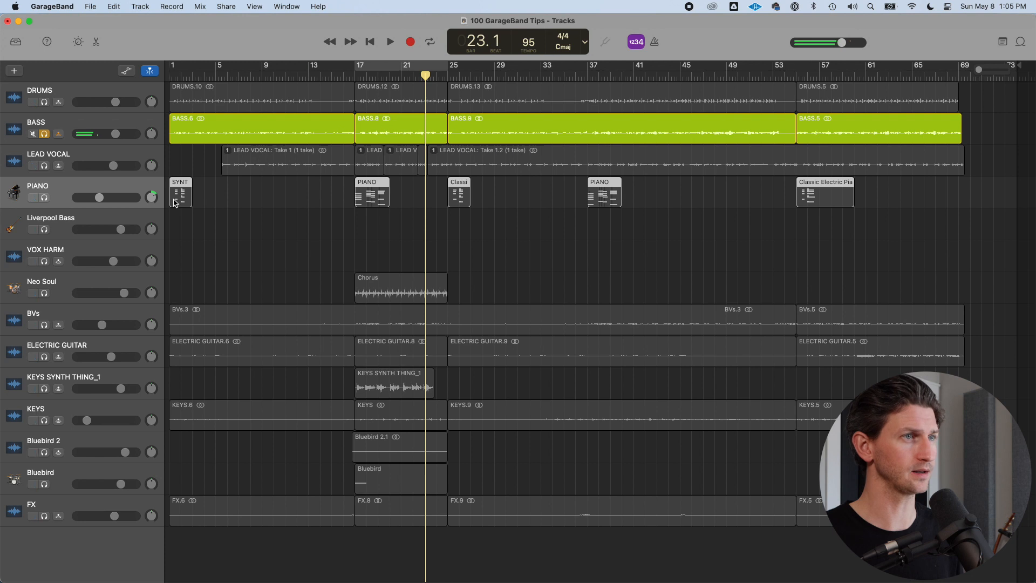
left_click(134, 215)
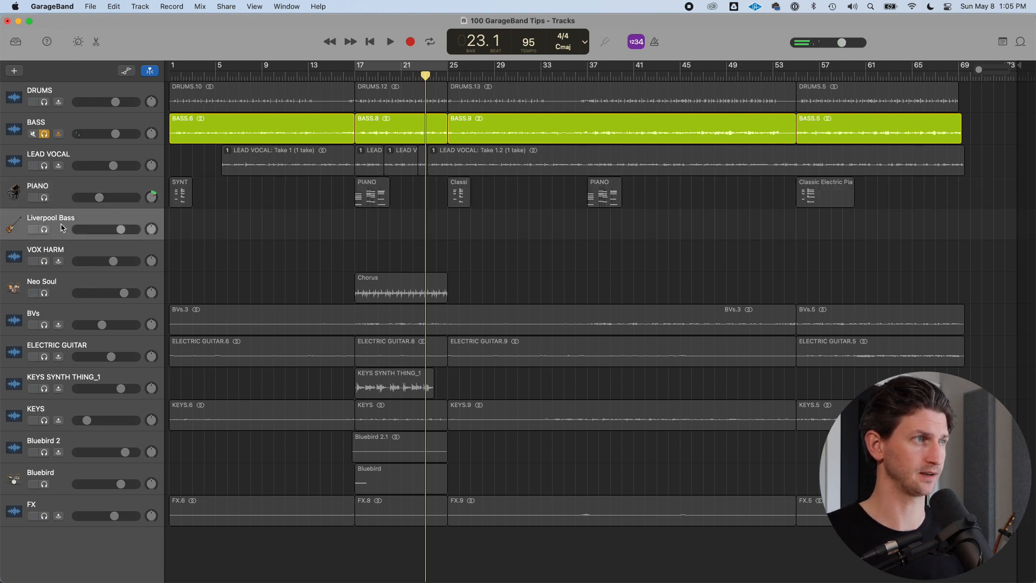
left_click(46, 134)
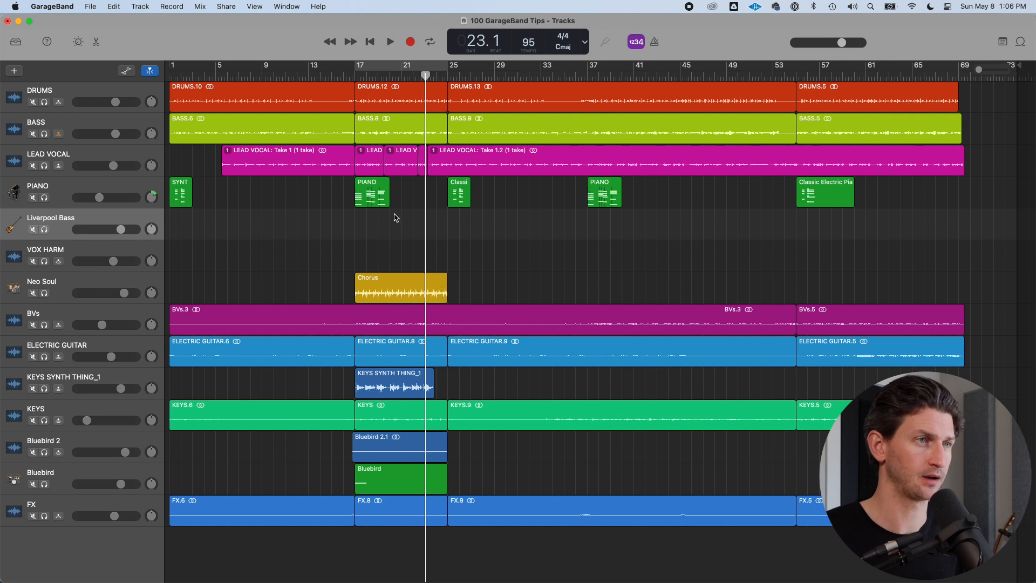
Open Musical Typing over the tracks for Liverpool Bass and lower the octave to C1
key("super+k")
left_click_drag(598, 213, 701, 119)
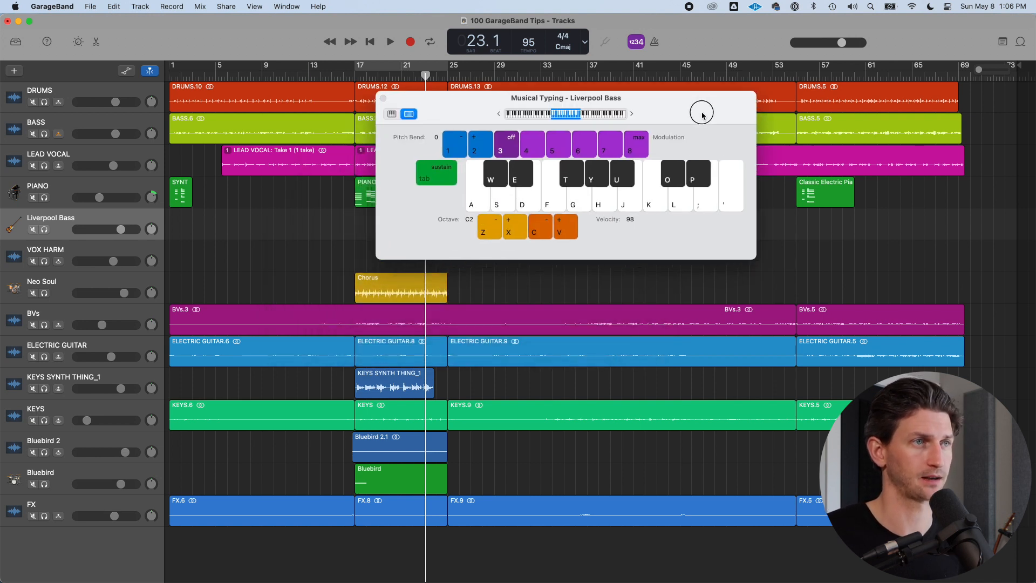
left_click(586, 203)
key("z")
Play a bass line on the Musical Typing keys
left_click(545, 118)
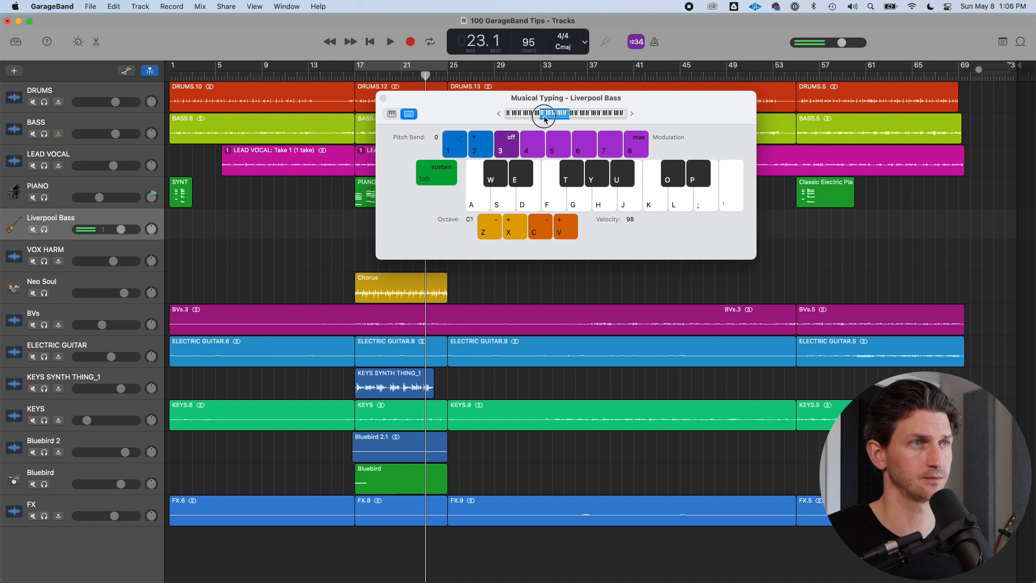
left_click(605, 202)
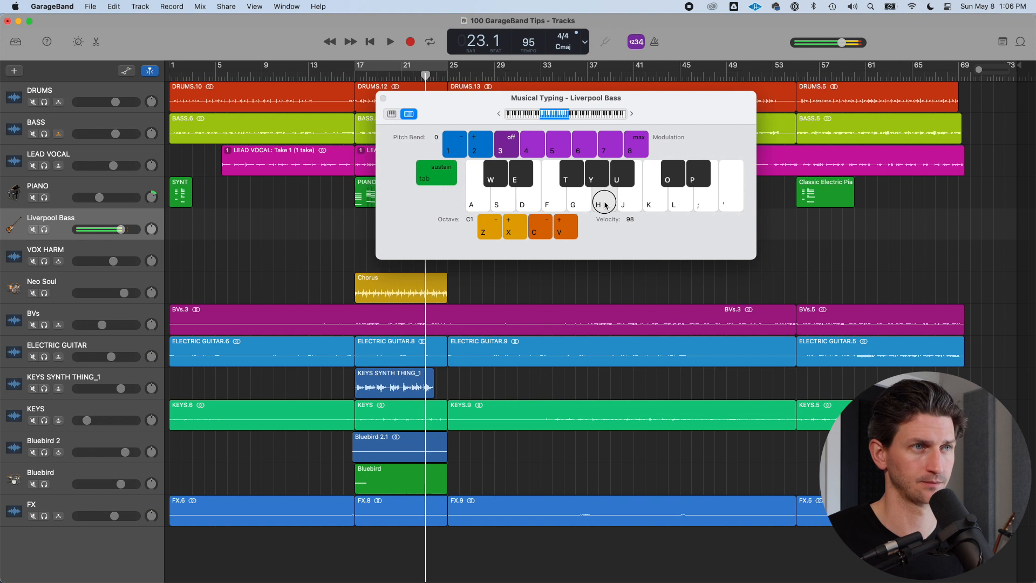
left_click(580, 200)
left_click(555, 204)
left_click(662, 208)
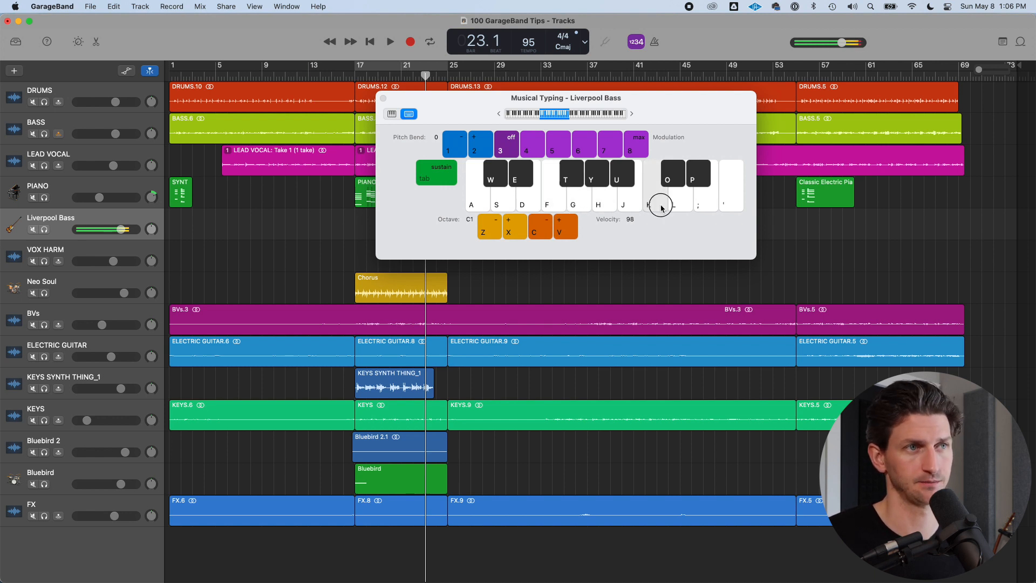
left_click(602, 205)
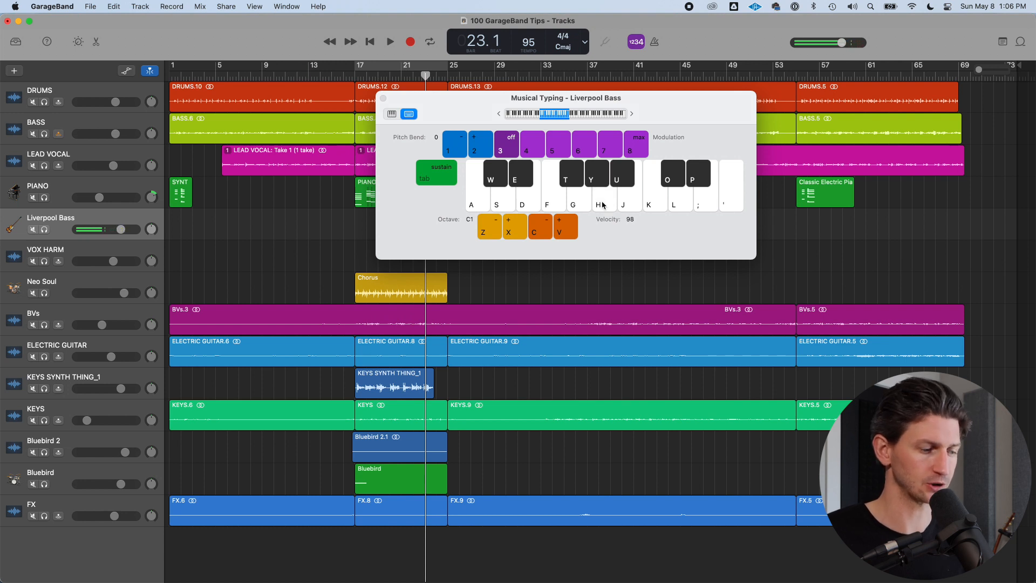
left_click(602, 206)
key("g")
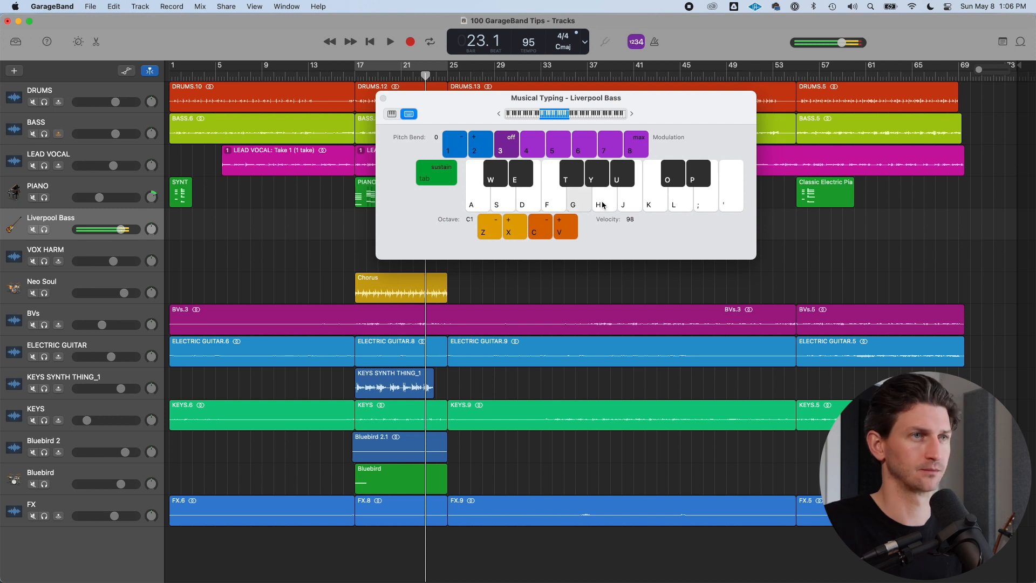
Continue playing bass notes for Liverpool Bass on the Musical Typing keys
key("f")
key("apostrophe")
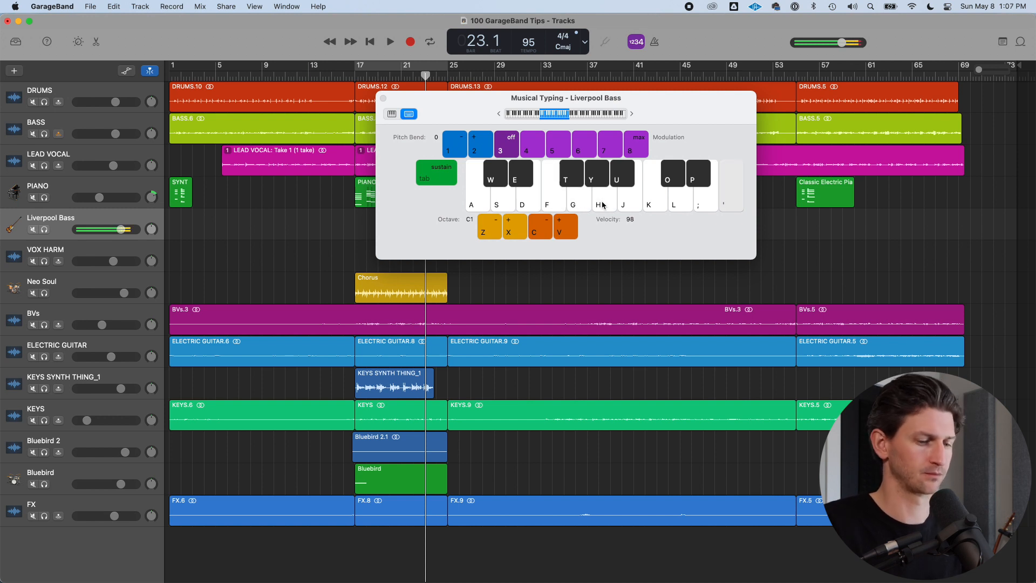
key("k")
key("h")
key("g")
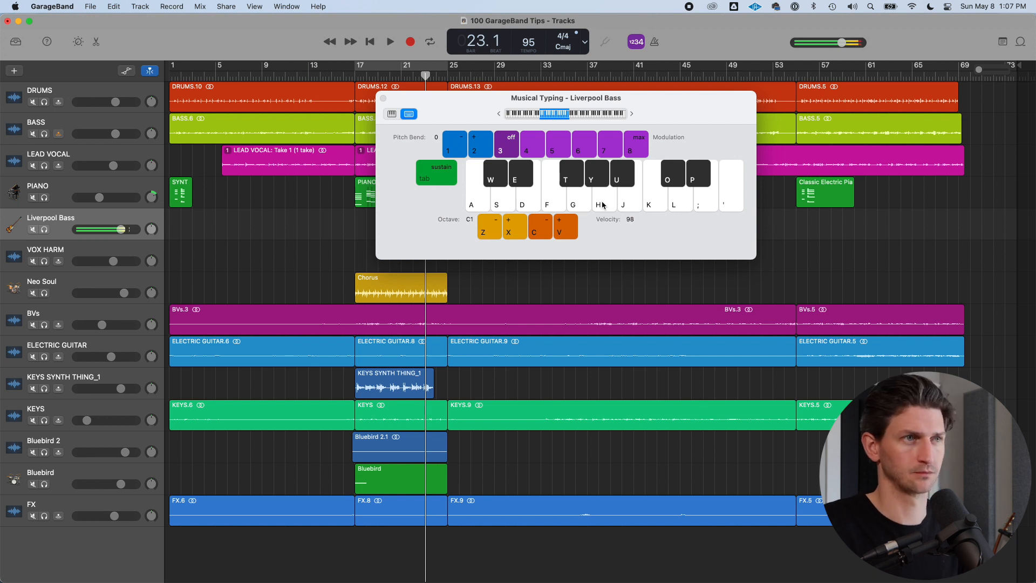
key("f")
key("k")
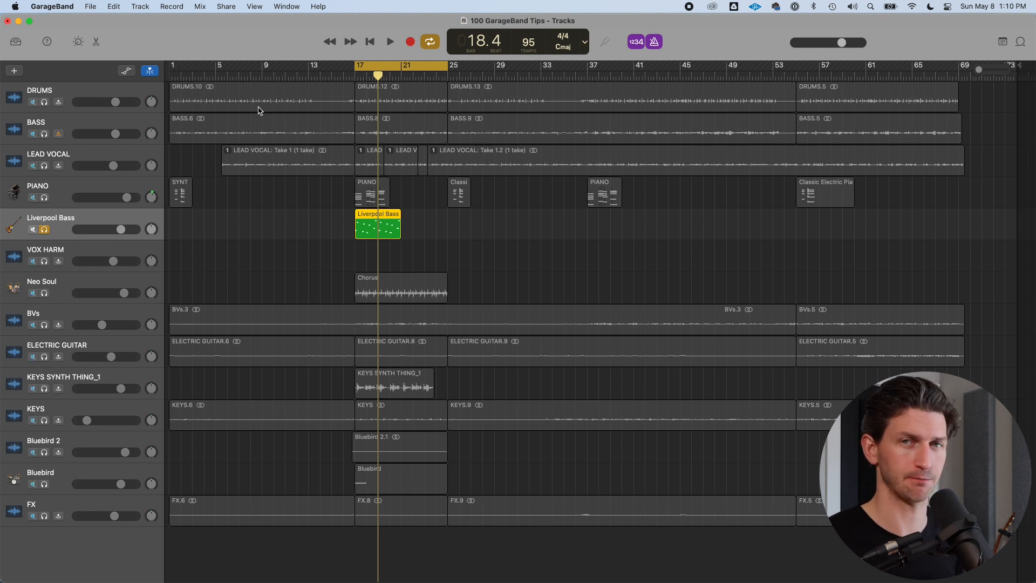
Turn cycle off and unsolo the Liverpool Bass track
key("c")
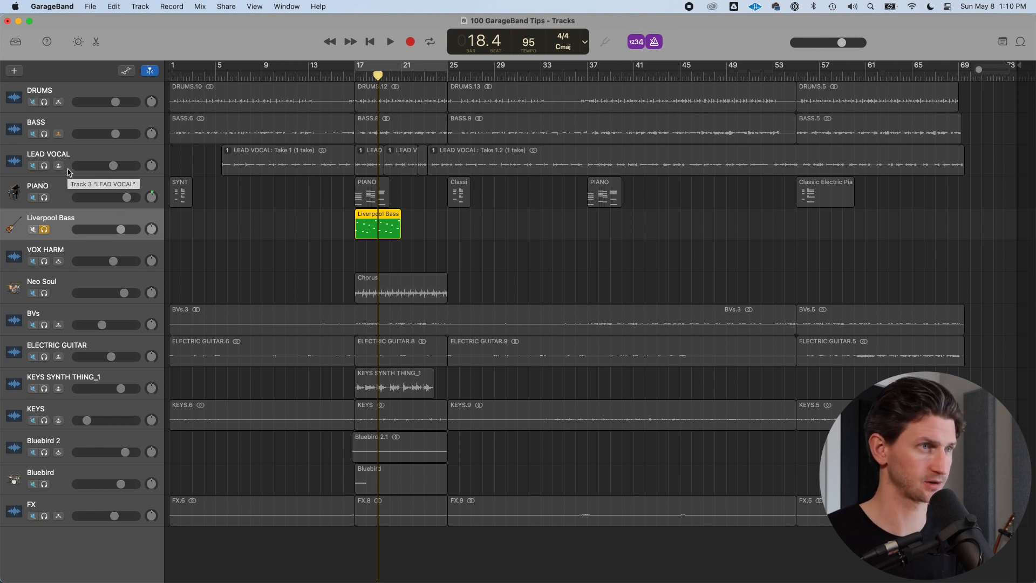
key("s")
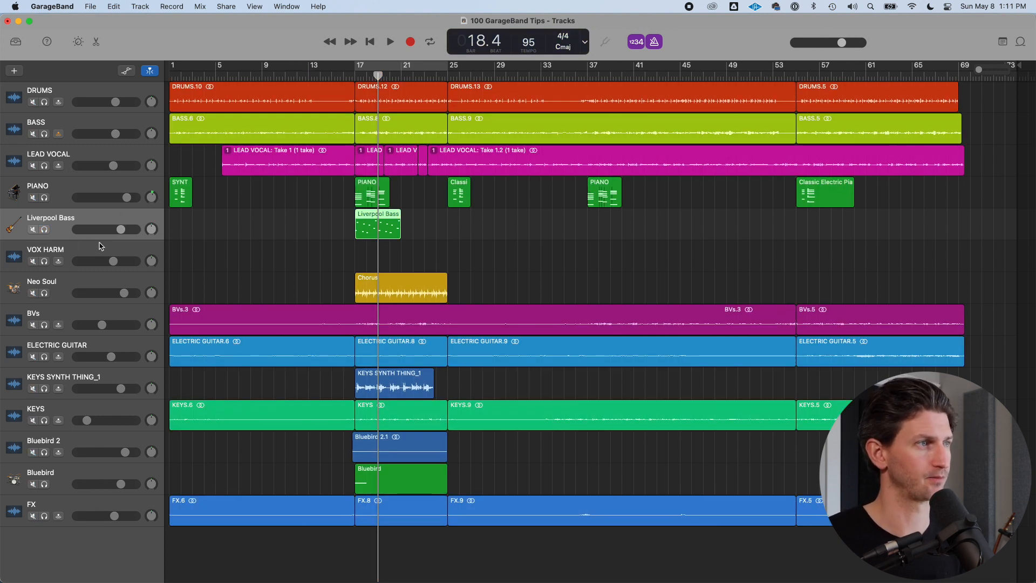
Select the ELECTRIC GUITAR track and add a Pedalboard plug-in below Channel EQ in its Smart Controls
left_click(114, 349)
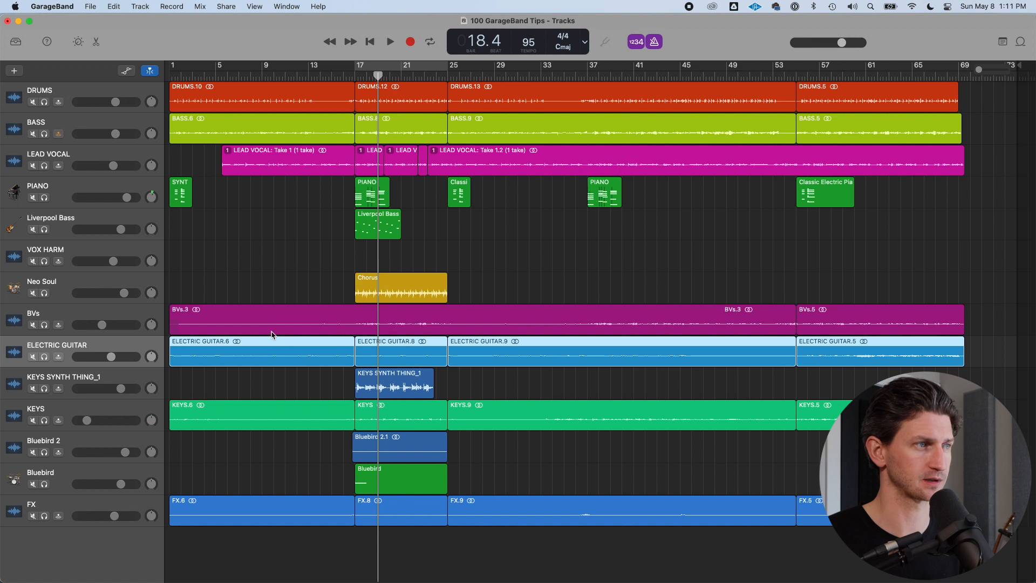
key("b")
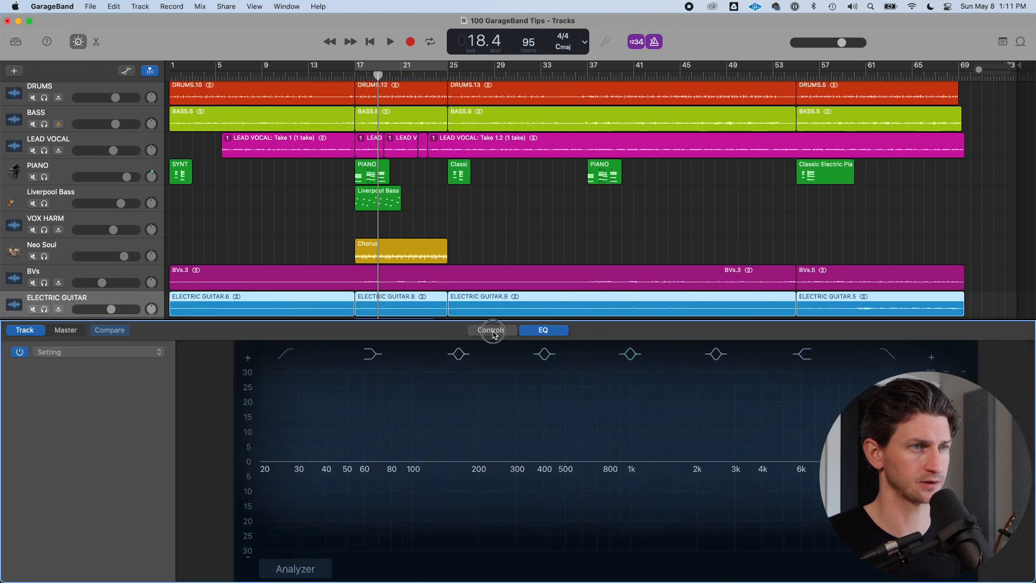
left_click(492, 333)
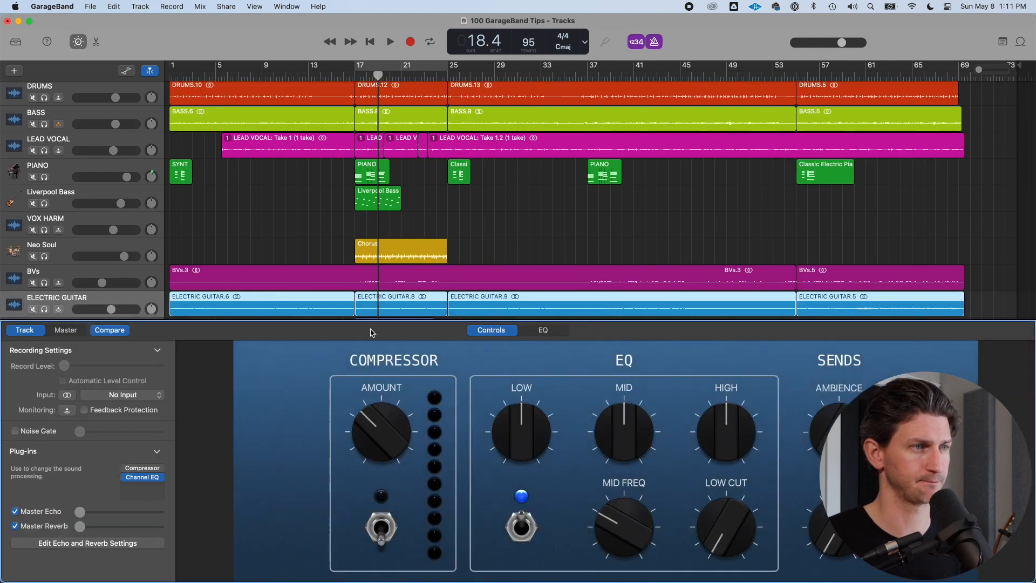
left_click(161, 488)
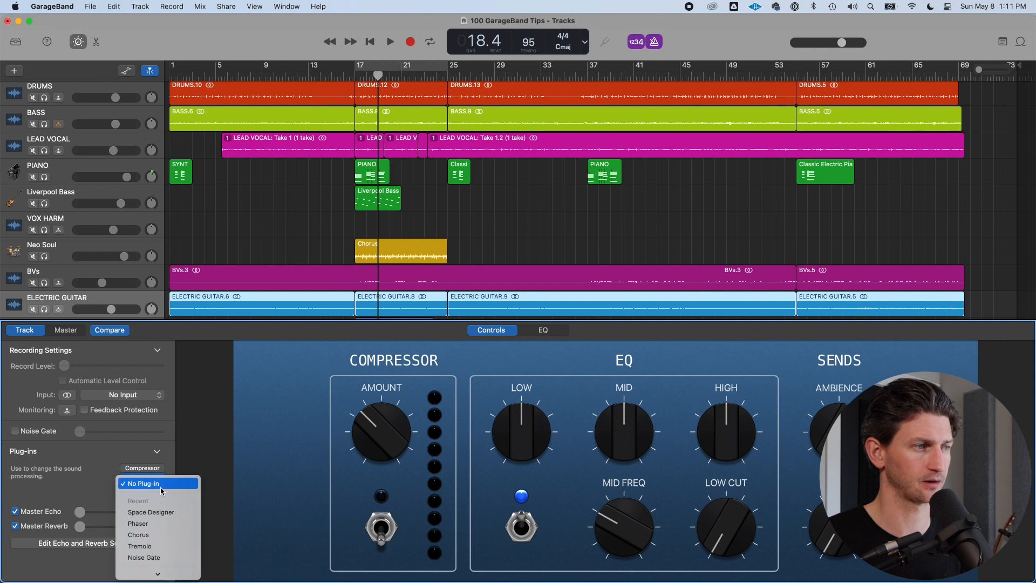
mouse_move(153, 431)
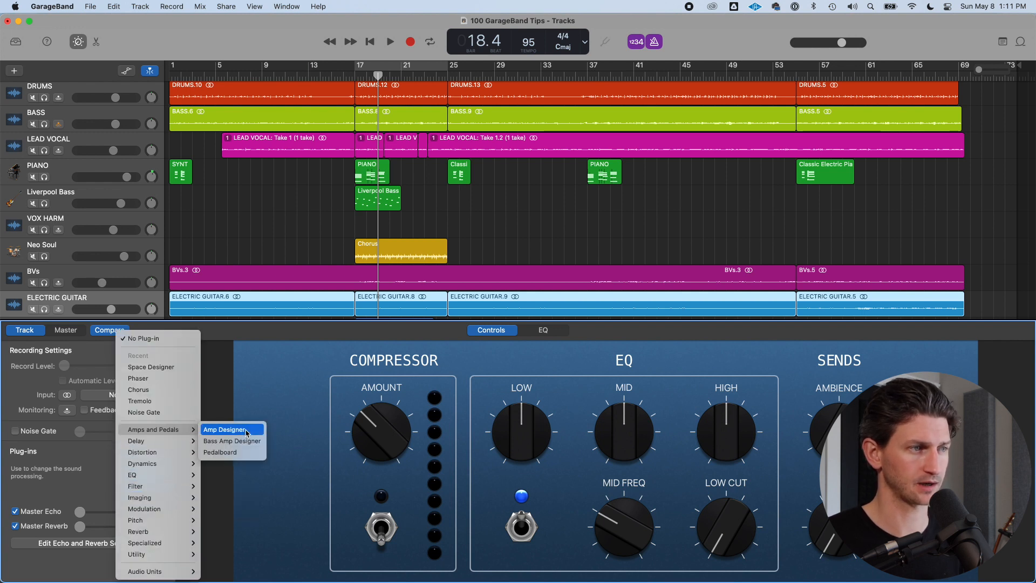
left_click(222, 452)
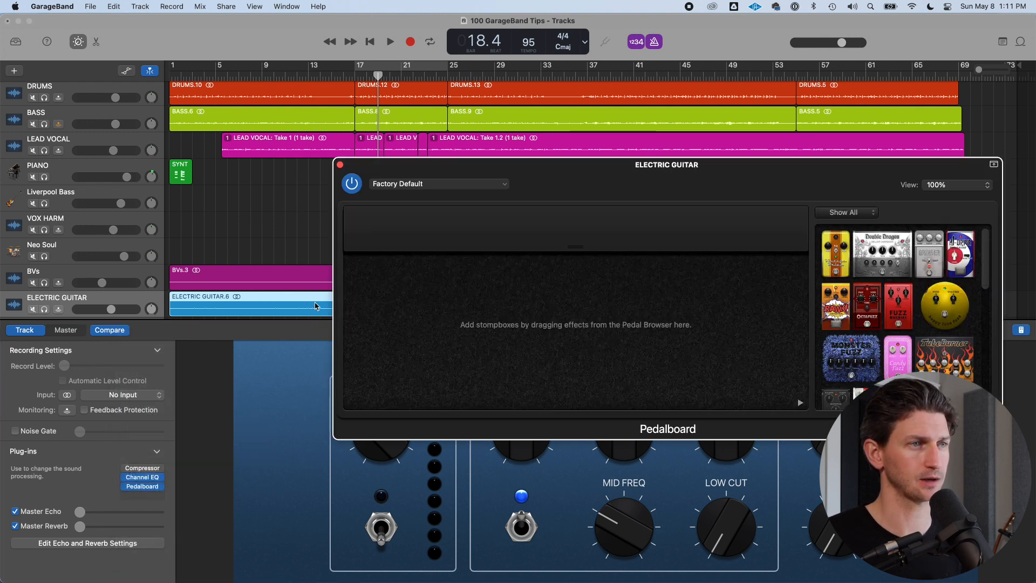
Filter the pedal browser to Distortion and add the Vintage Drive pedal to the pedalboard
left_click_drag(767, 186, 629, 97)
scroll(759, 262, "down", 5)
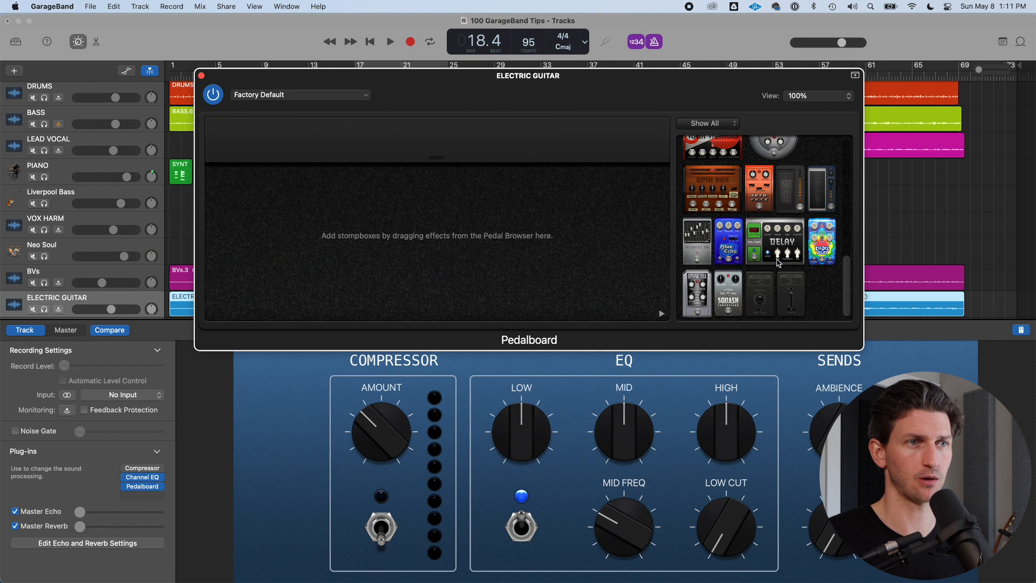
scroll(758, 262, "up", 3)
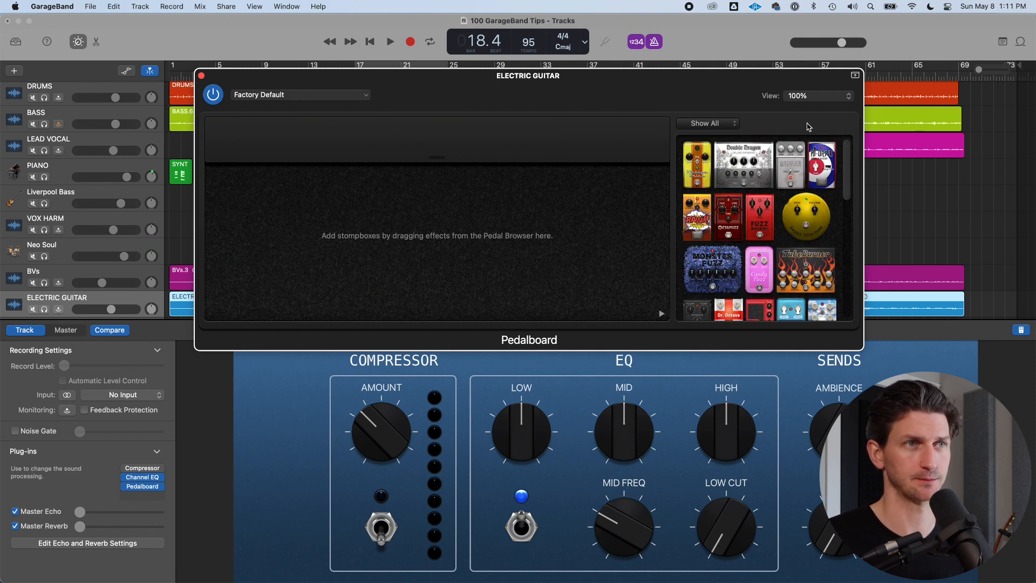
left_click(704, 124)
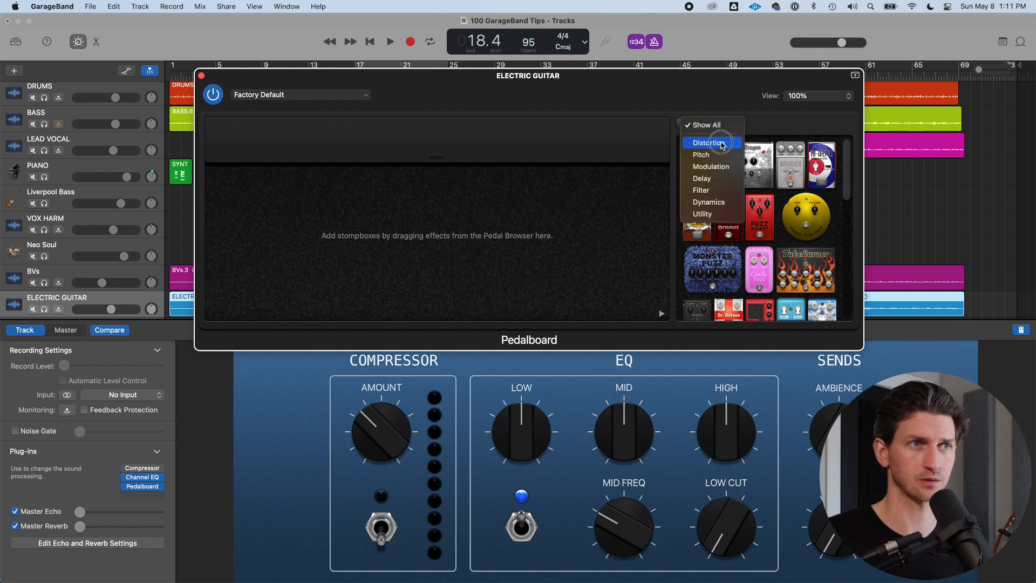
left_click(722, 144)
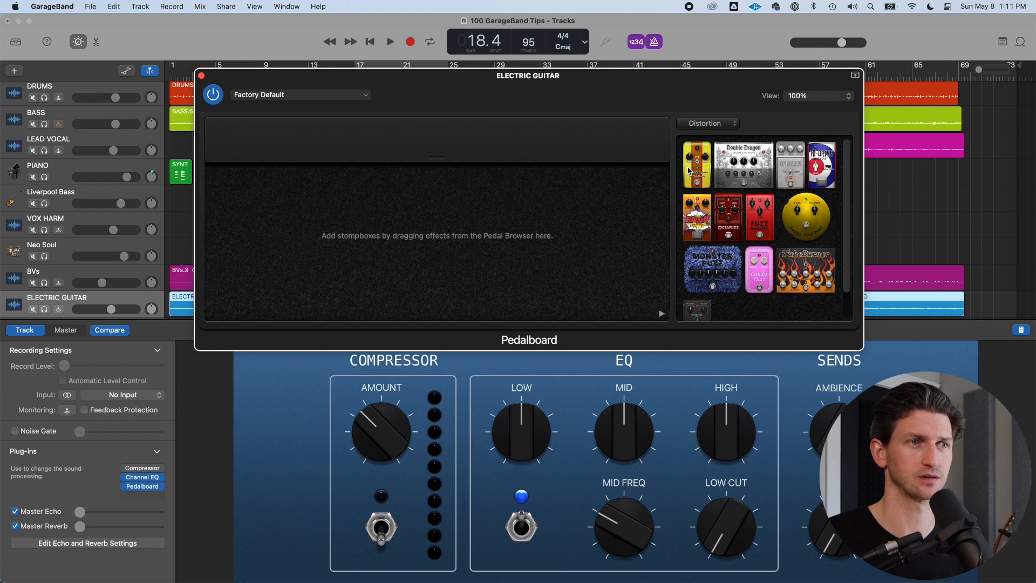
mouse_move(688, 168)
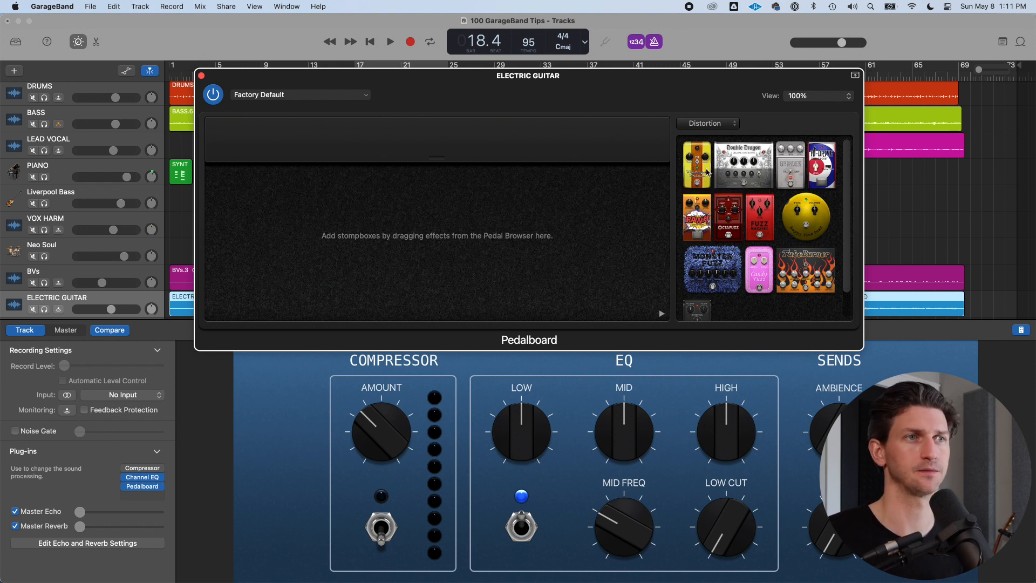
left_click_drag(697, 169, 446, 282)
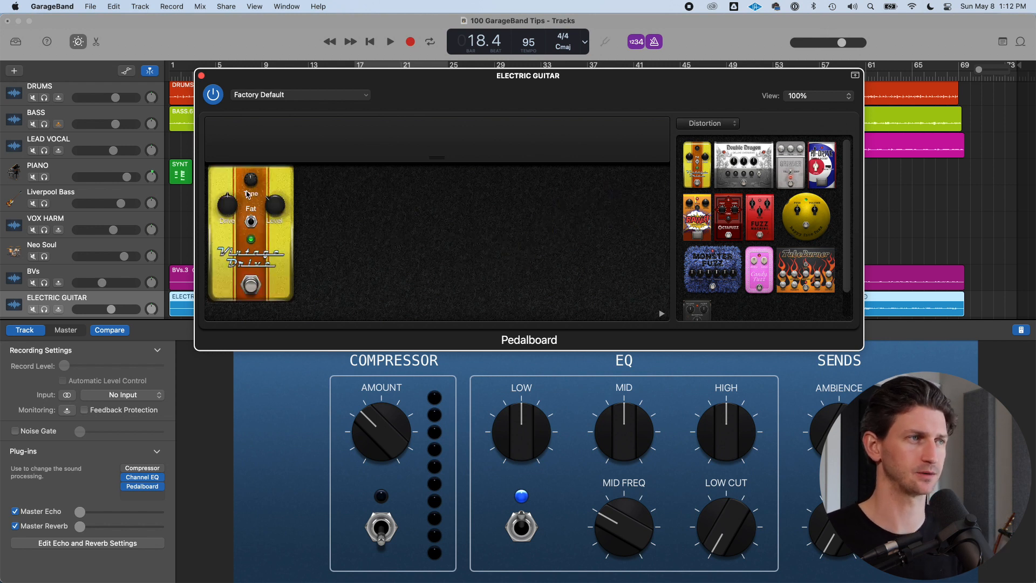
Add a Tube Burner pedal beside the Vintage Drive and delete it again
left_click_drag(790, 165, 454, 227)
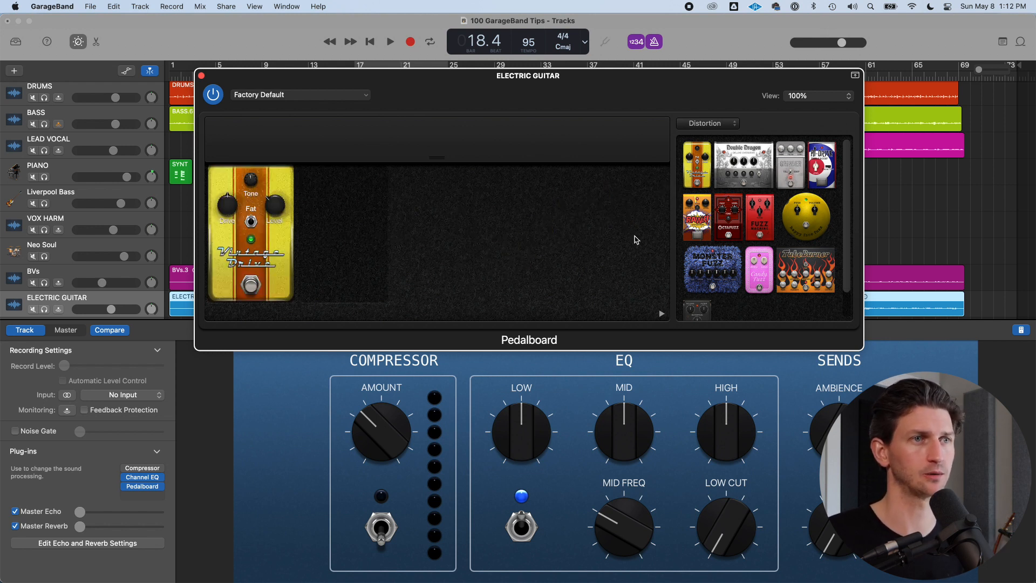
left_click_drag(796, 267, 585, 241)
left_click(333, 223)
key("Delete")
left_click(453, 229)
left_click(423, 230)
key("Delete")
left_click(455, 175)
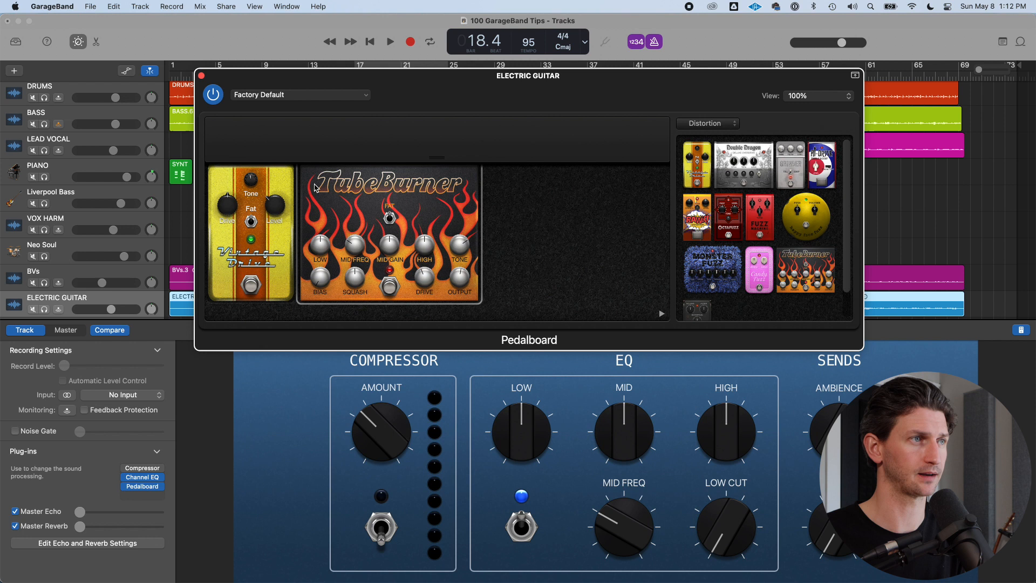
key("Delete")
Solo the ELECTRIC GUITAR track, play it with cycle on, and adjust a Vintage Drive knob
left_click(45, 311)
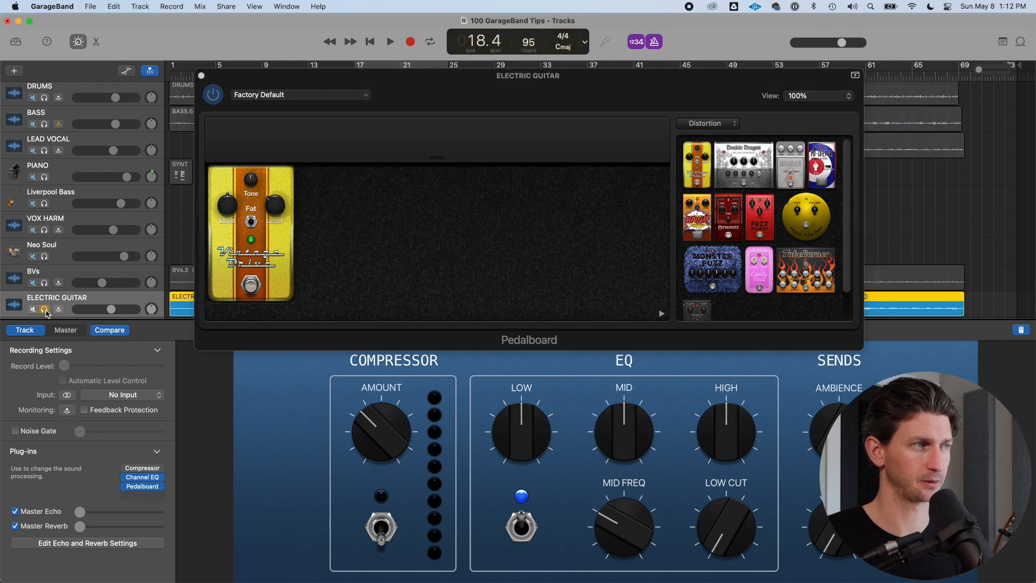
key("space")
left_click_drag(553, 92, 751, 112)
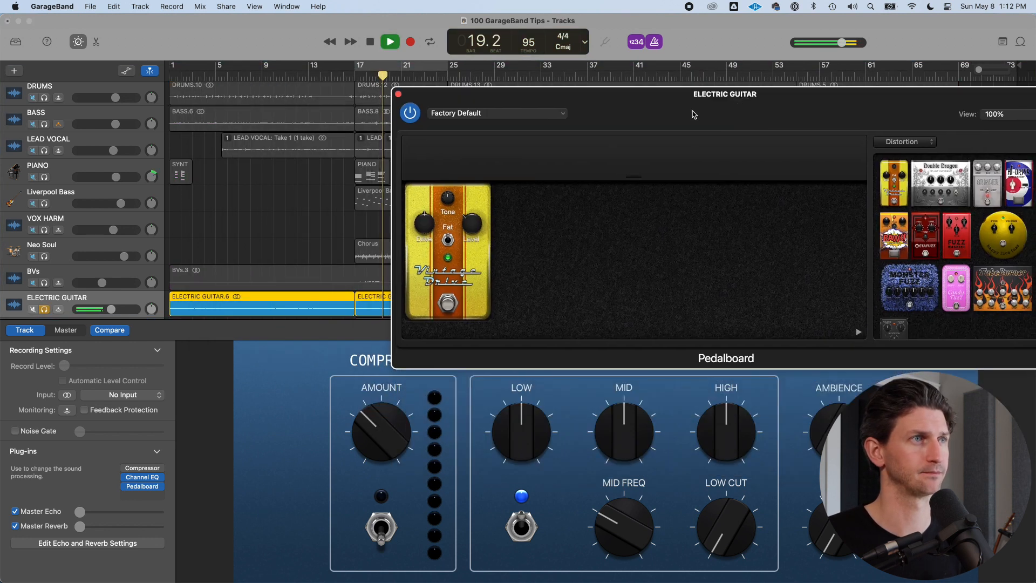
key("c")
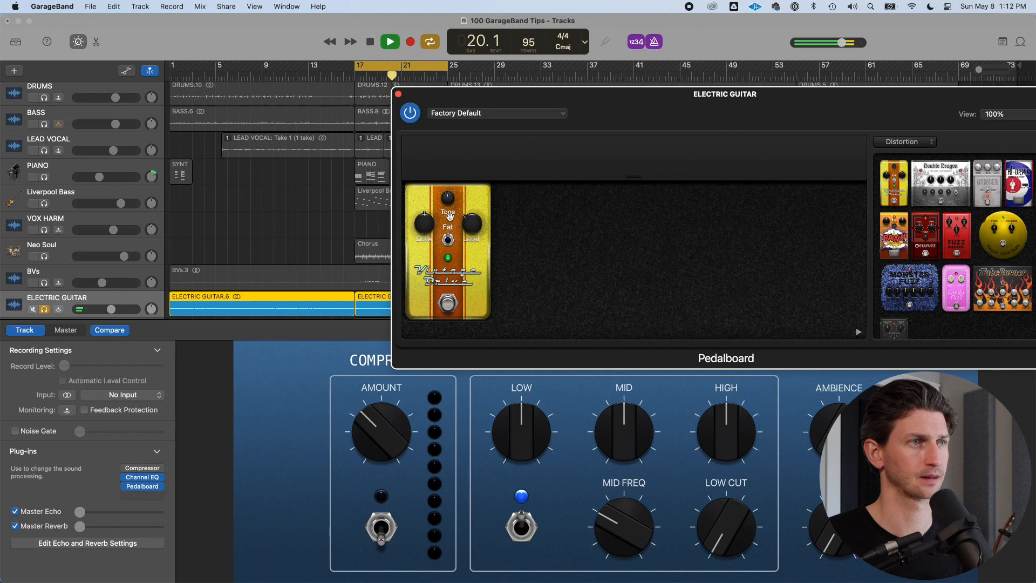
left_click_drag(467, 223, 459, 208)
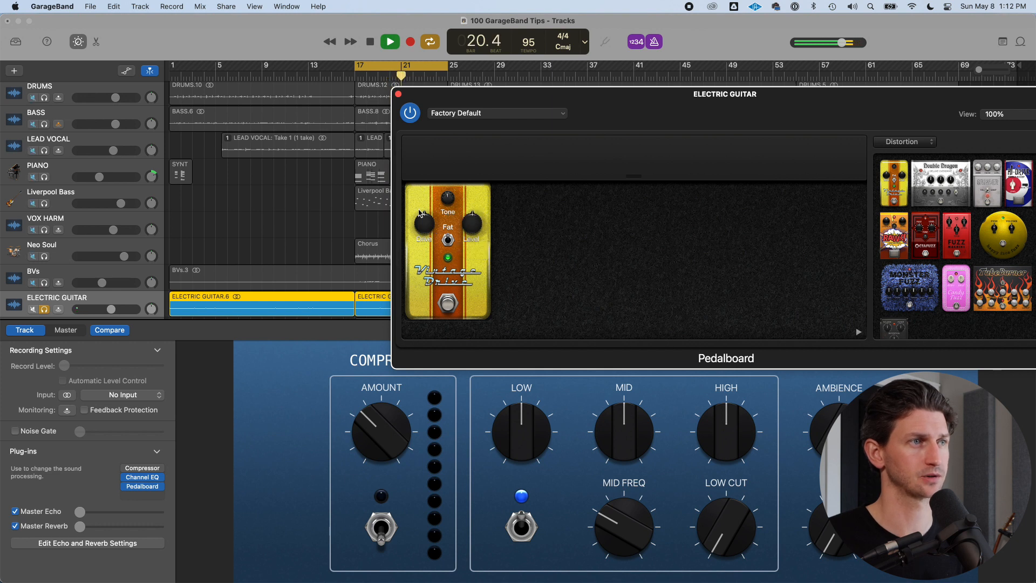
key("space")
key("space")
Compare the cycled guitar with the Vintage Drive bypassed and engaged, and raise the track's volume
key("c")
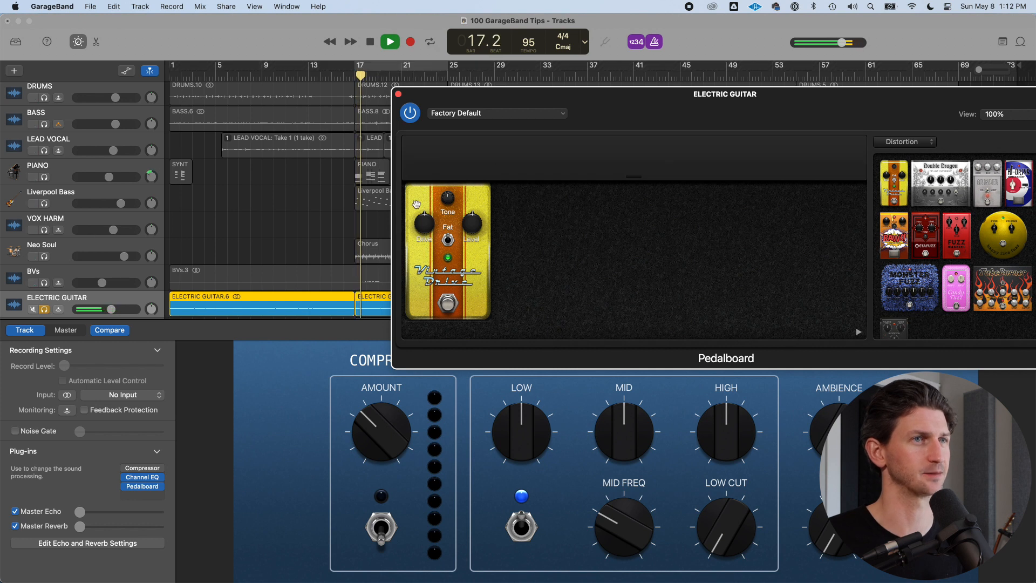
key("c")
key("space")
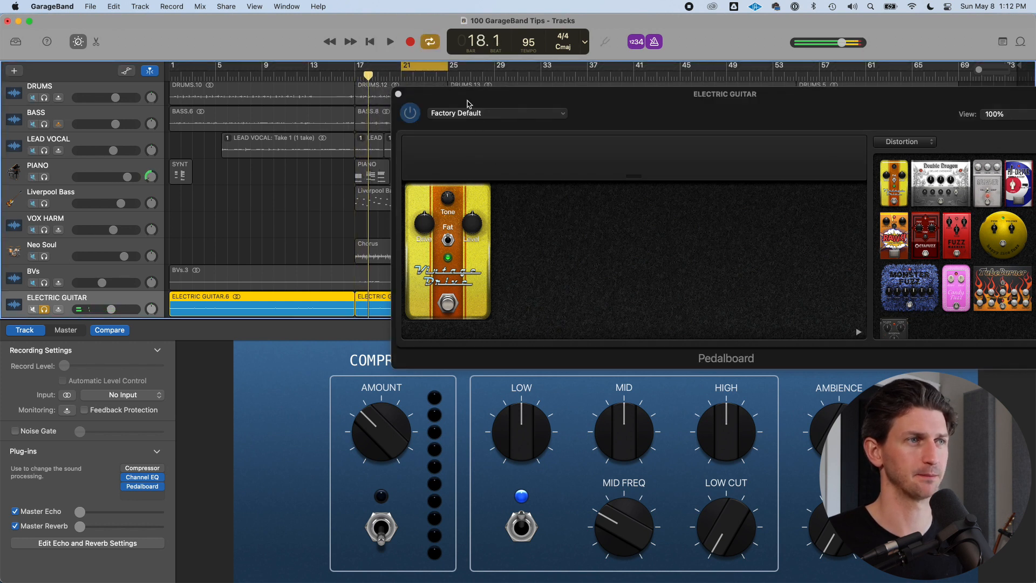
key("space")
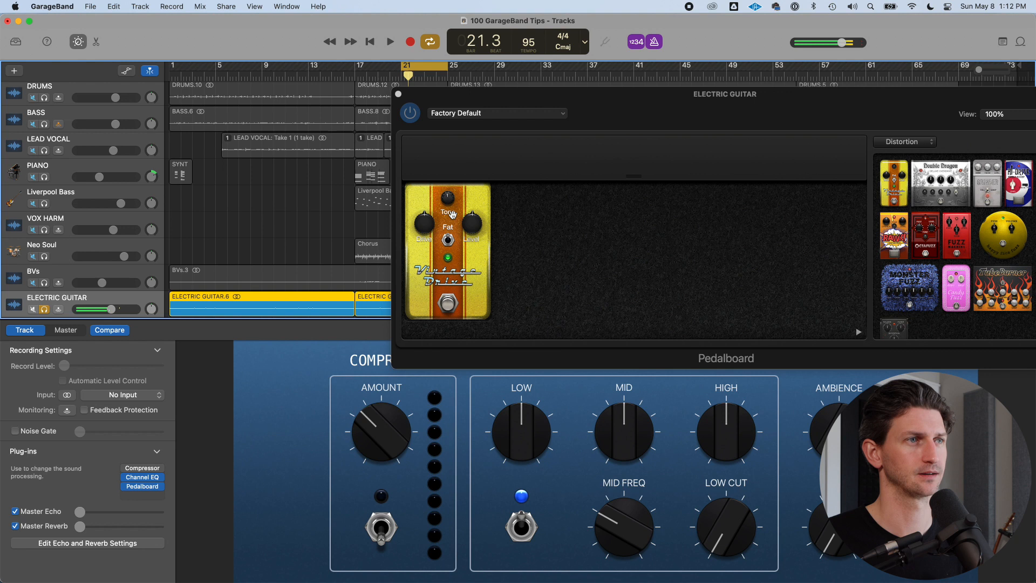
left_click(447, 305)
key("space")
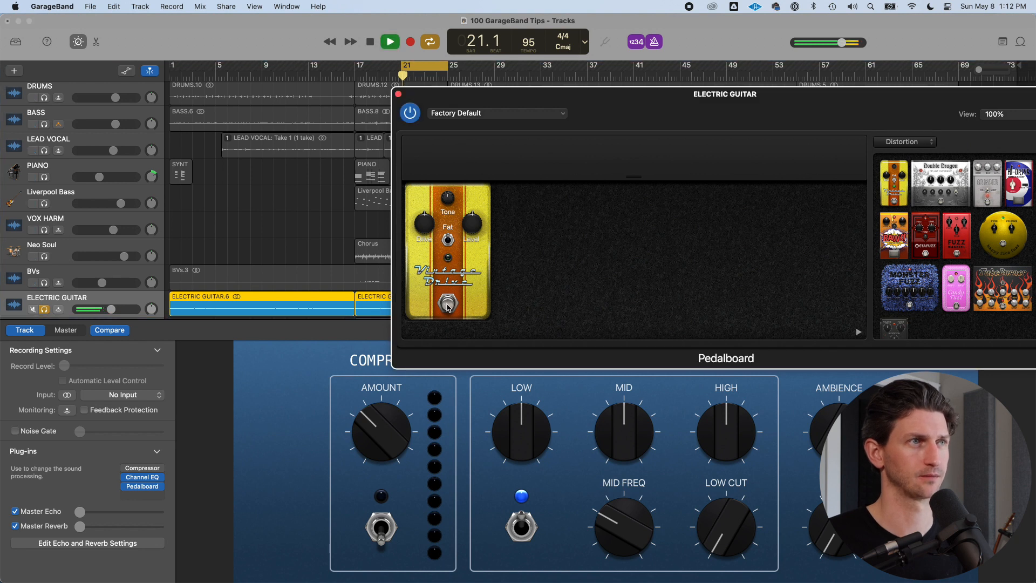
left_click_drag(107, 314, 127, 314)
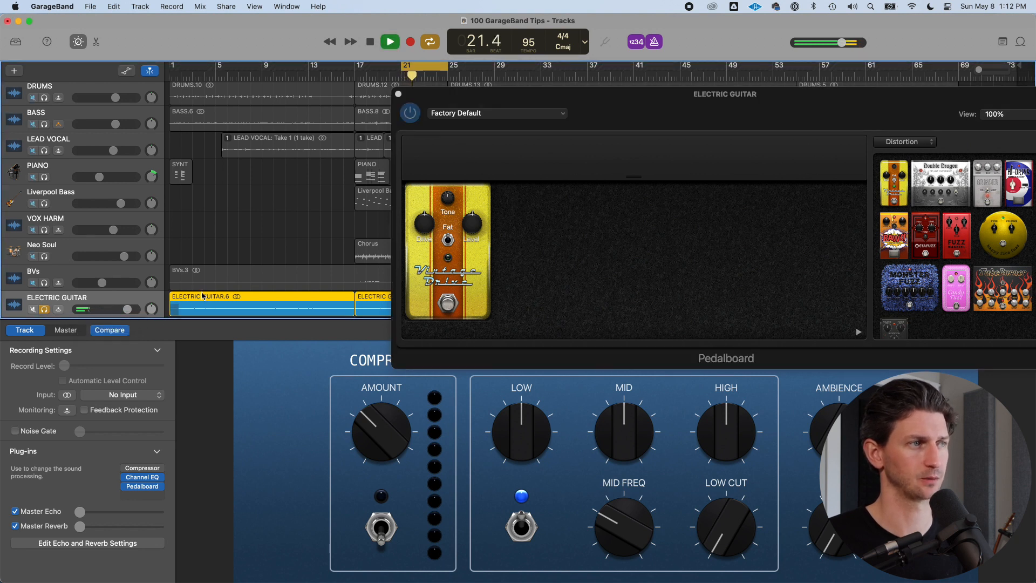
key("space")
left_click(447, 306)
key("space")
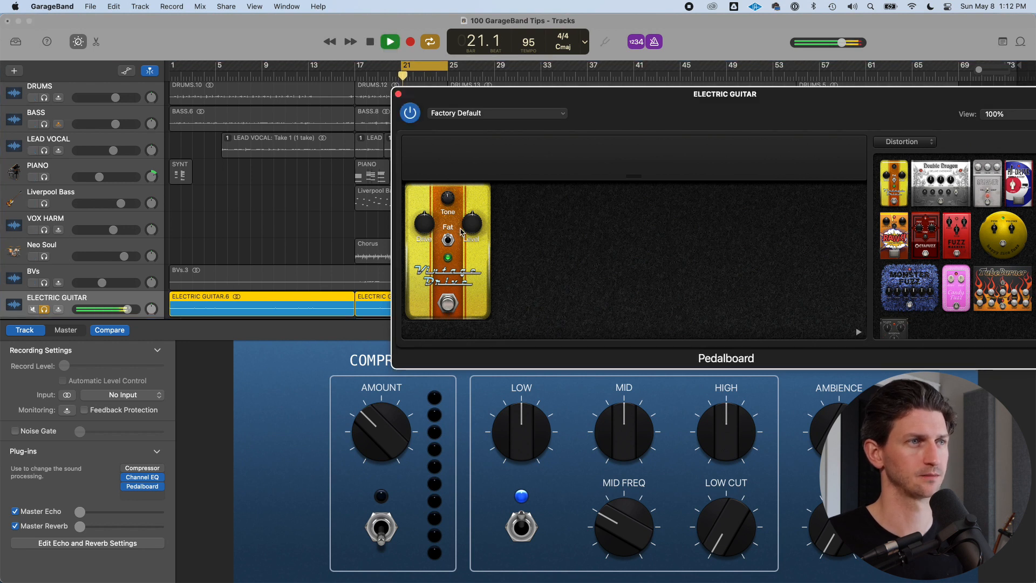
Turn down the Vintage Drive's right knob, stop playback and unsolo the ELECTRIC GUITAR track
left_click_drag(471, 224, 422, 233)
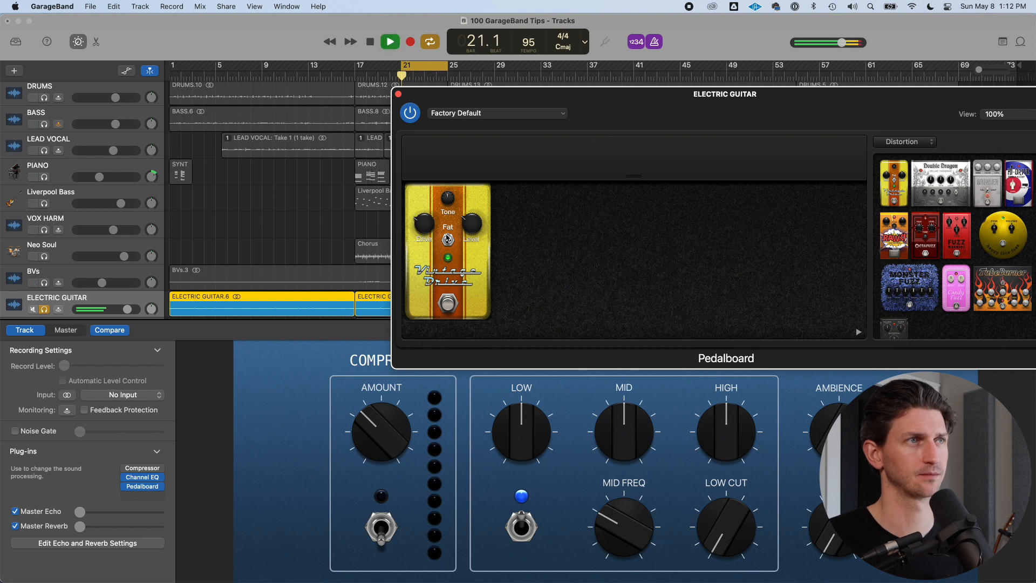
key("space")
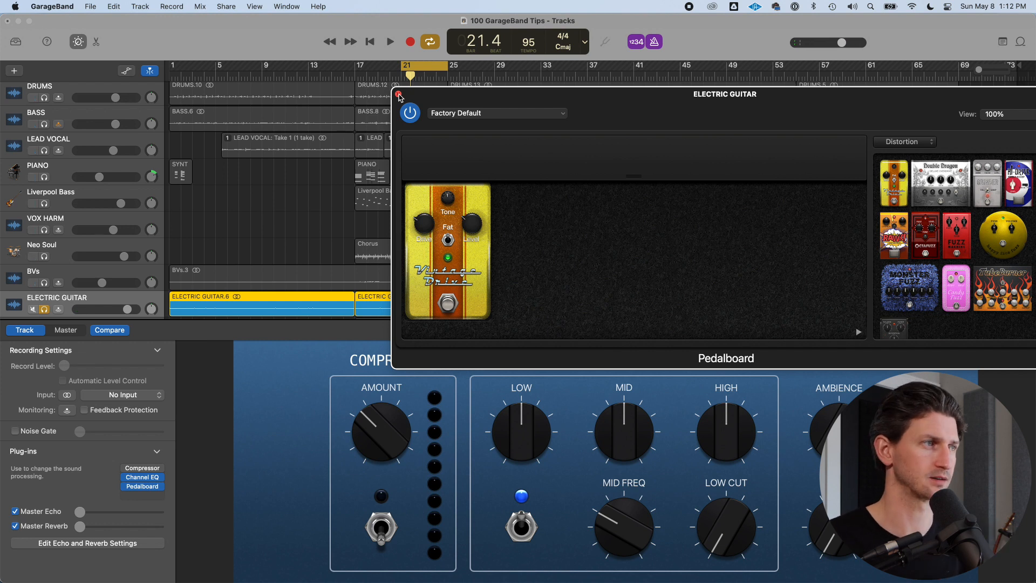
left_click(45, 310)
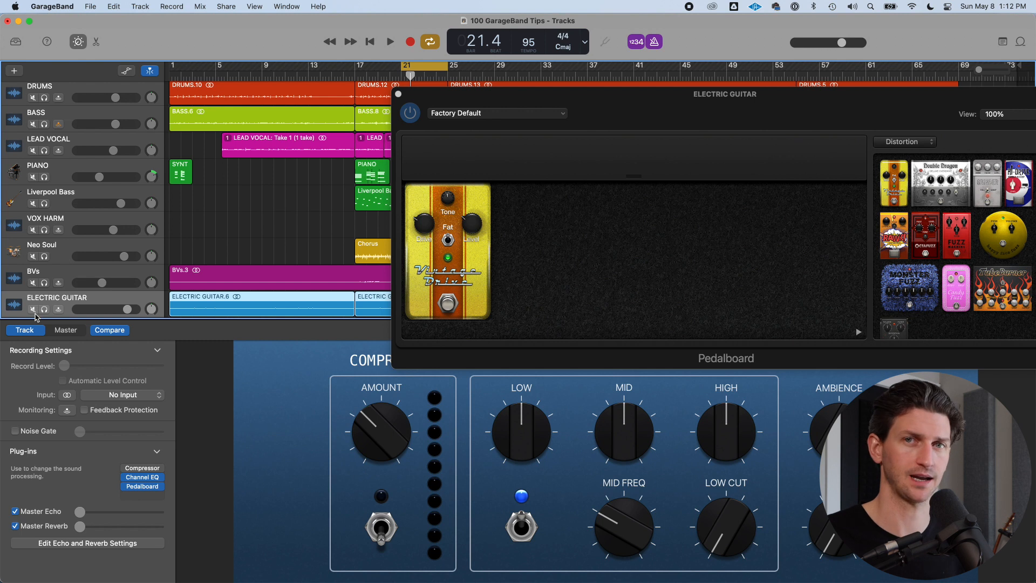
left_click(44, 309)
left_click(45, 309)
left_click(45, 309)
left_click(45, 309)
Delete the Vintage Drive pedal from the pedalboard
left_click(469, 255)
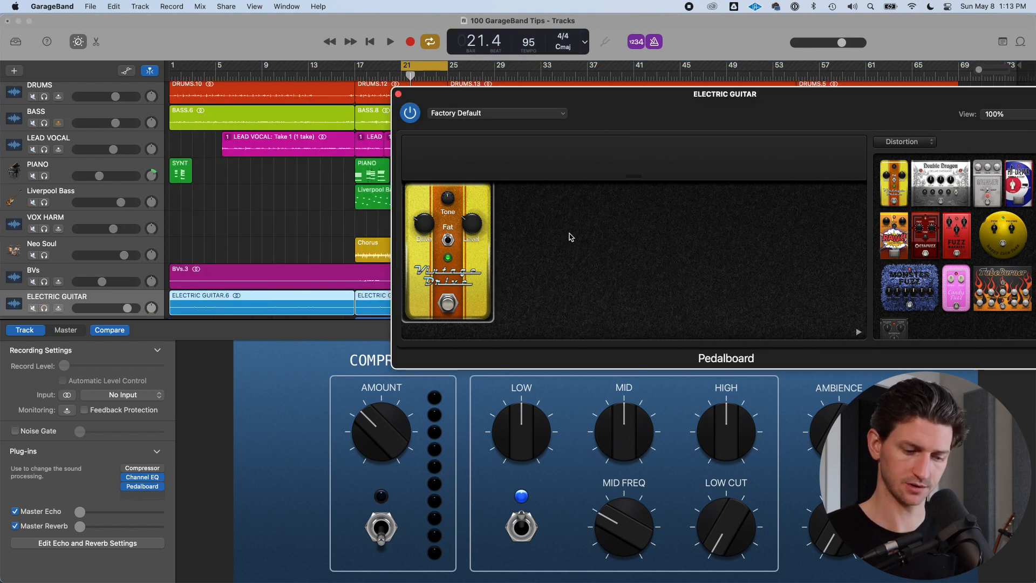
key("BackSpace")
left_click_drag(834, 99, 541, 70)
Set the pedal browser category back to Show All
left_click(618, 112)
left_click(624, 118)
left_click(624, 115)
left_click(621, 124)
left_click(621, 112)
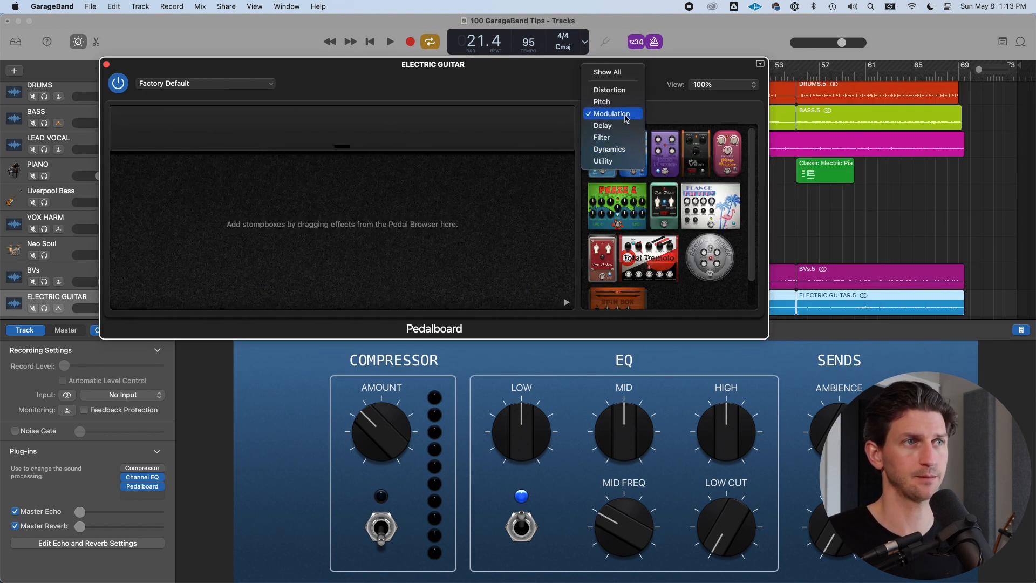
left_click(624, 95)
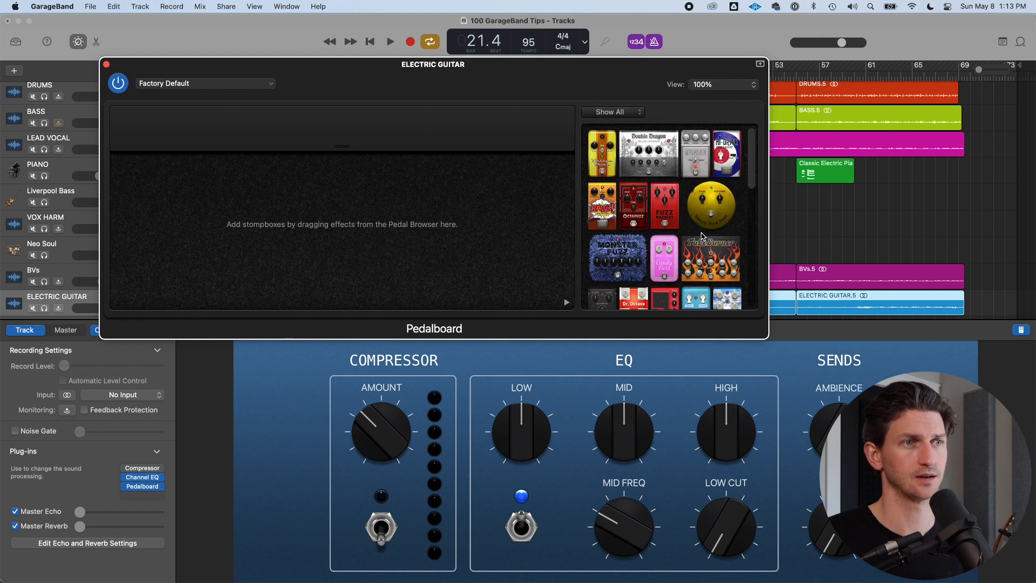
Close the Pedalboard window and browse the plug-in slot's Amps and Pedals choices without picking one
left_click(106, 64)
mouse_move(151, 489)
left_click(163, 489)
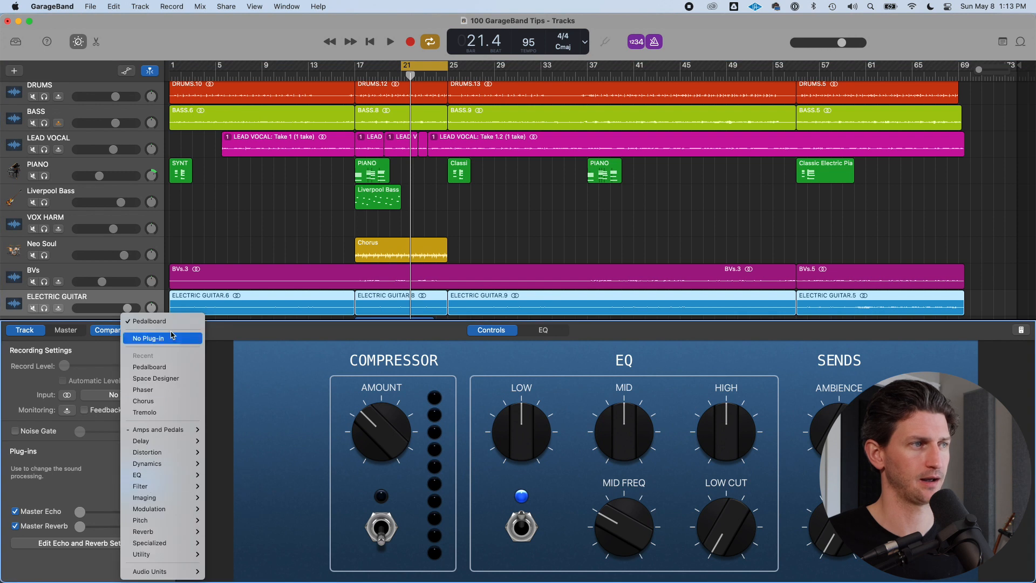
mouse_move(164, 447)
mouse_move(173, 430)
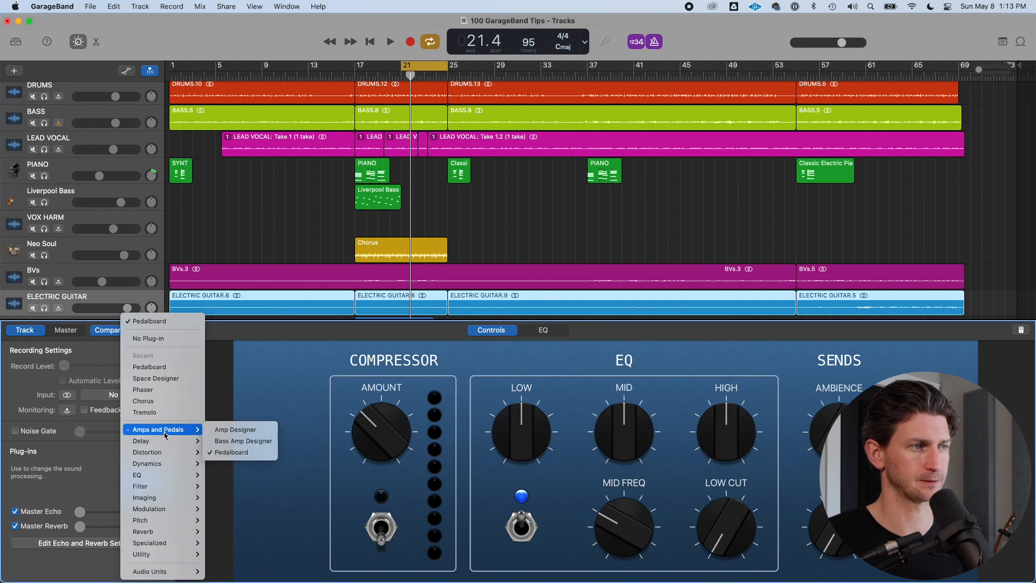
left_click(88, 463)
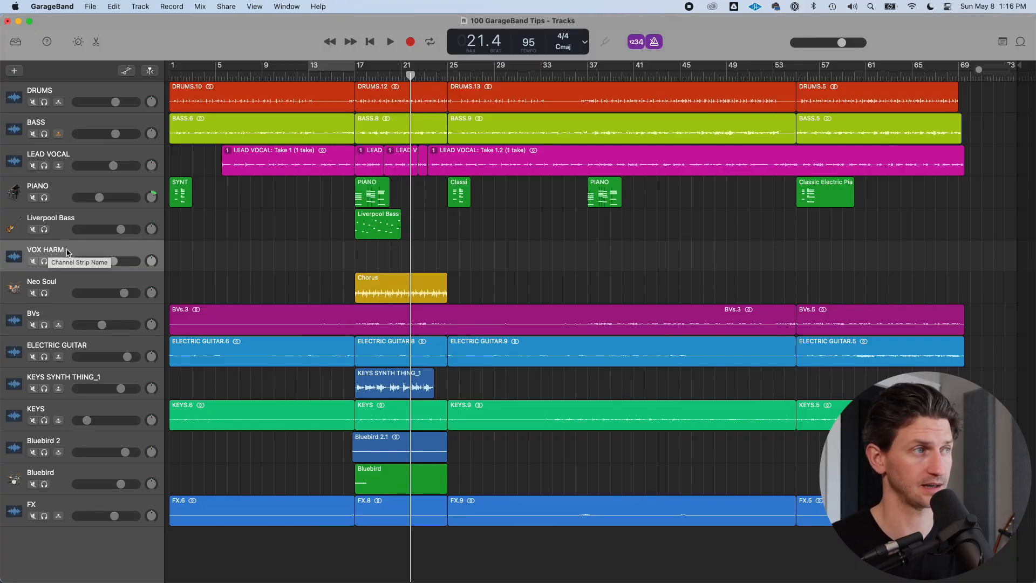
Solo the VOX HARM track, show the Master Track and select it
left_click(44, 261)
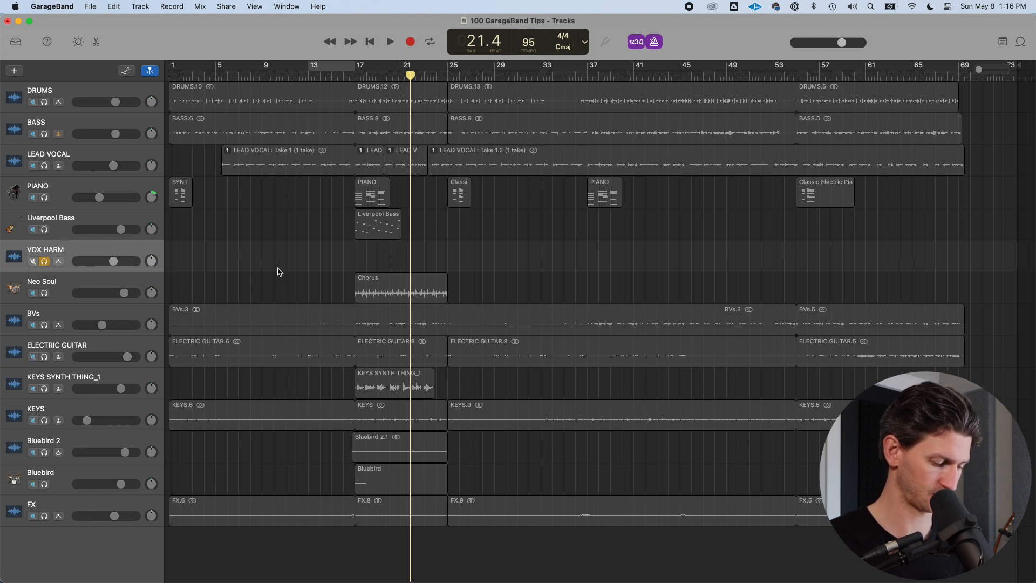
key("super+shift+m")
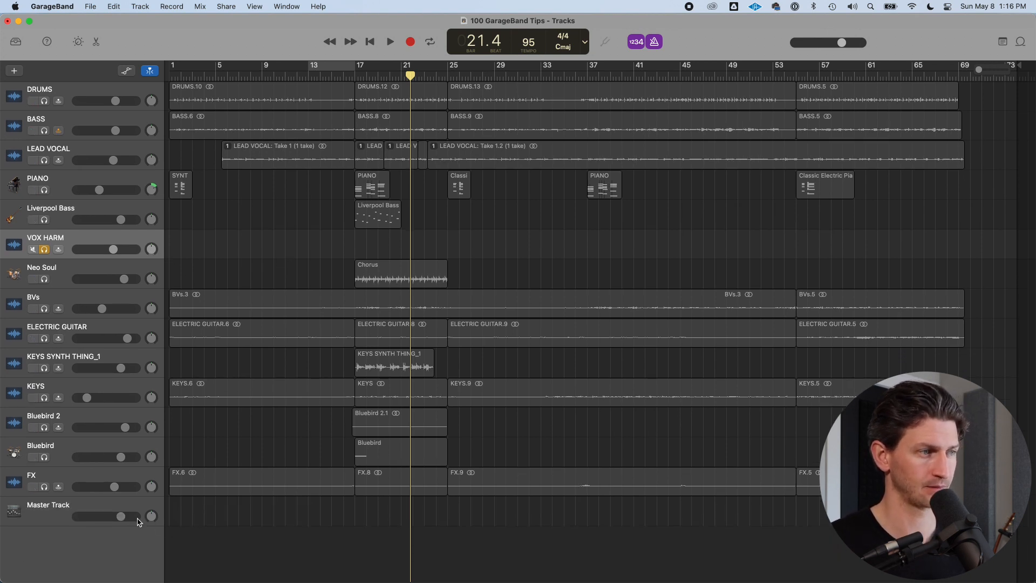
left_click(116, 509)
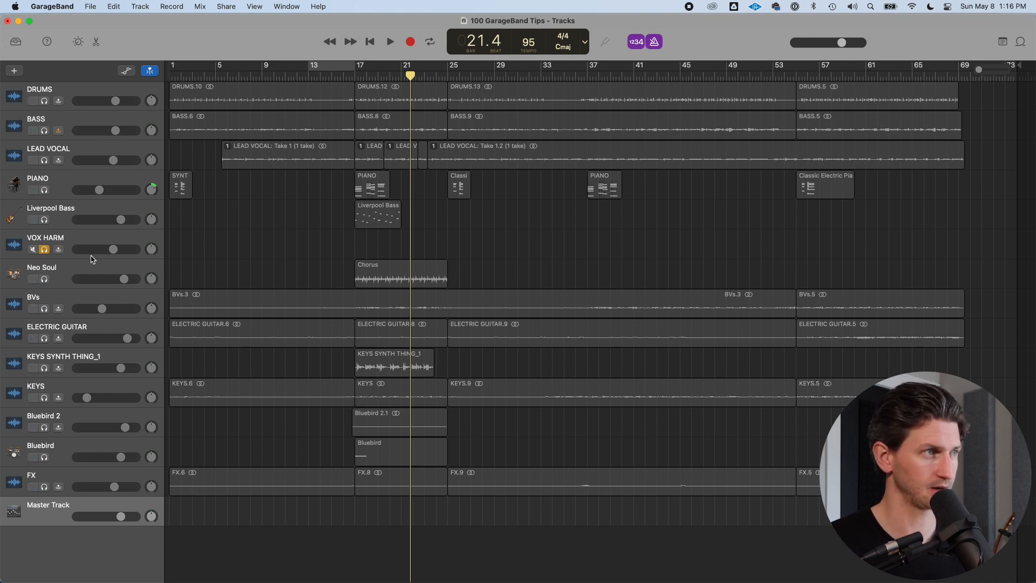
Move the solo from VOX HARM to the LEAD VOCAL track
left_click(97, 244)
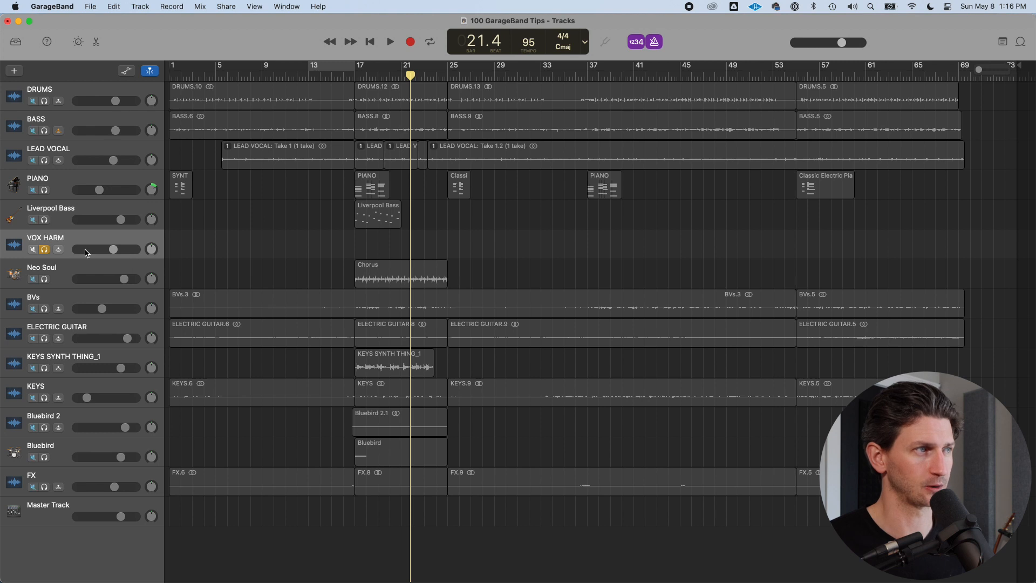
left_click(62, 274)
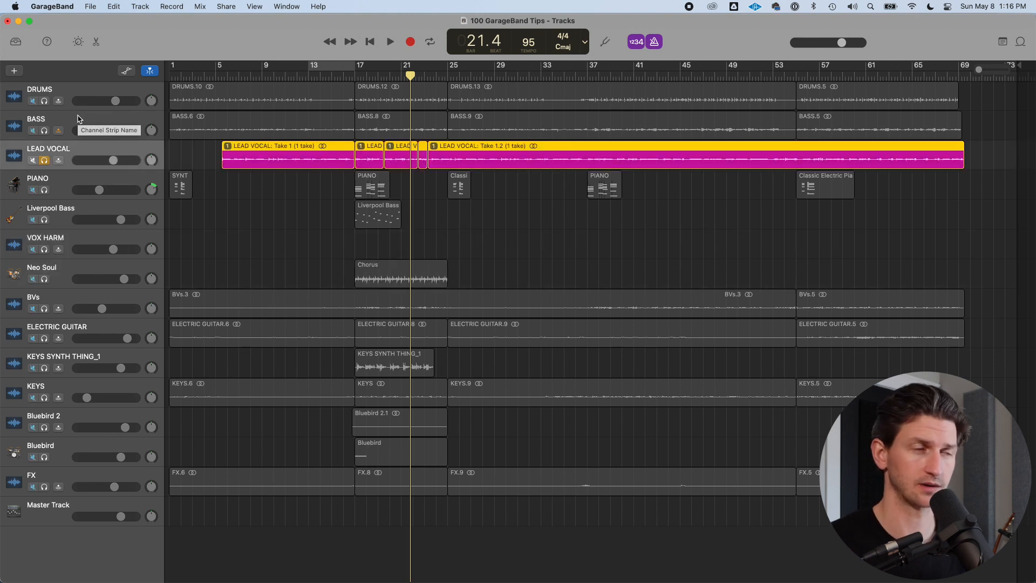
Set a cycle region over bars 13 to 17 and play it back briefly
left_click(311, 70)
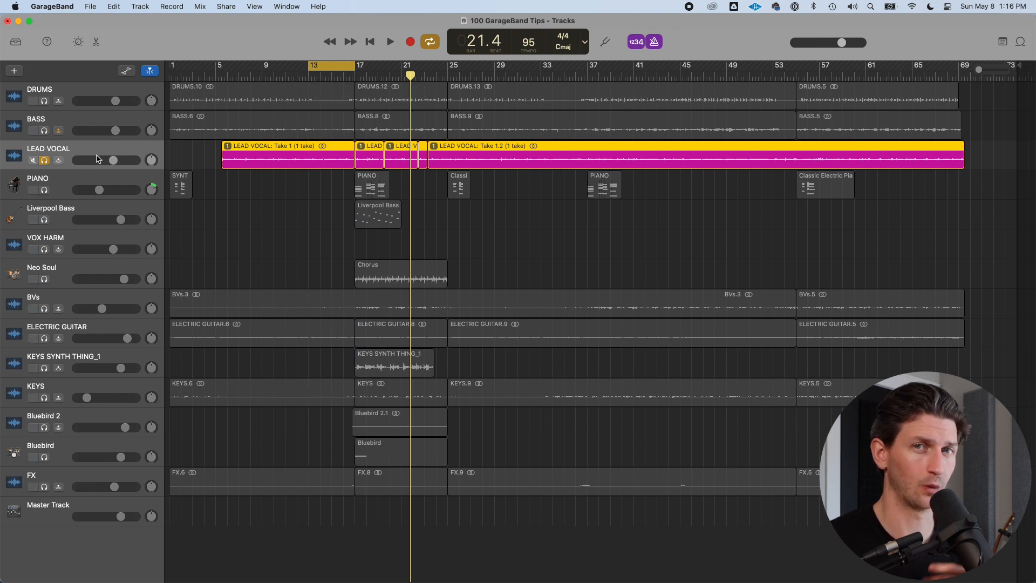
key("space")
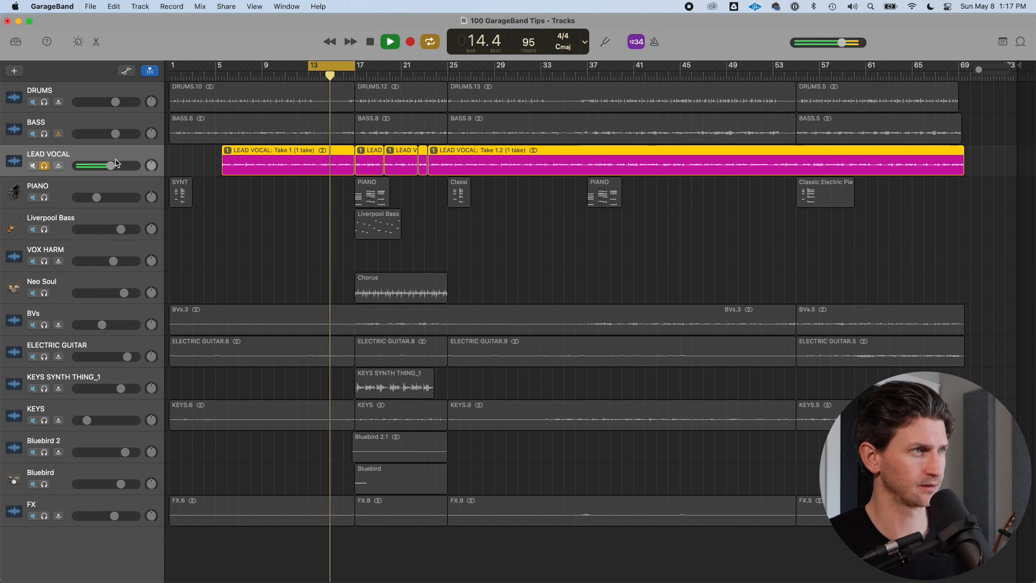
key("space")
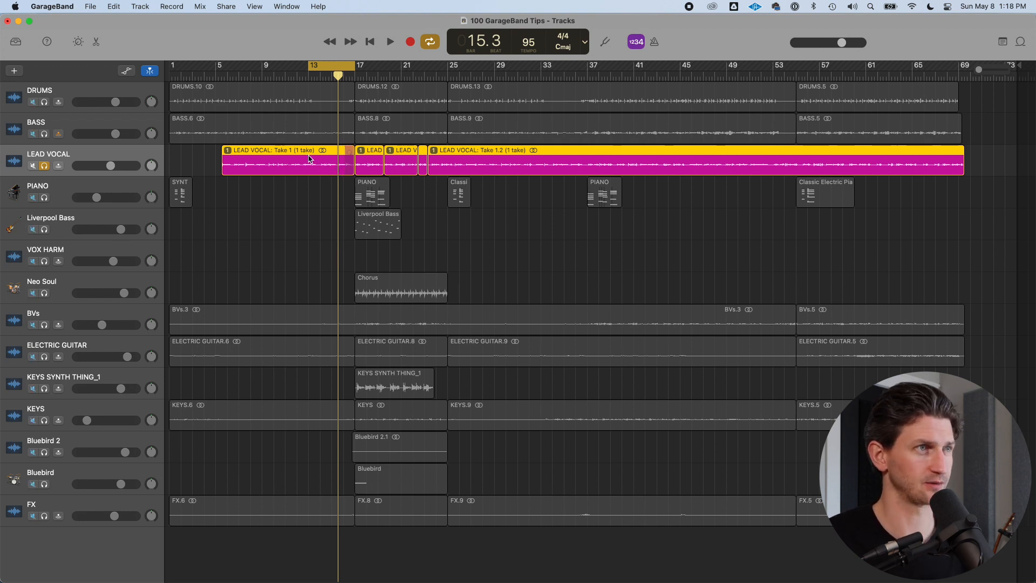
Zoom in and out around the playhead, then set the cycle region to bars 17 to 25
key("super+Right")
key("super+Right")
key("super+Right")
key("super+Right")
key("super+Right")
key("super+Right")
key("super+Right")
key("super+Right")
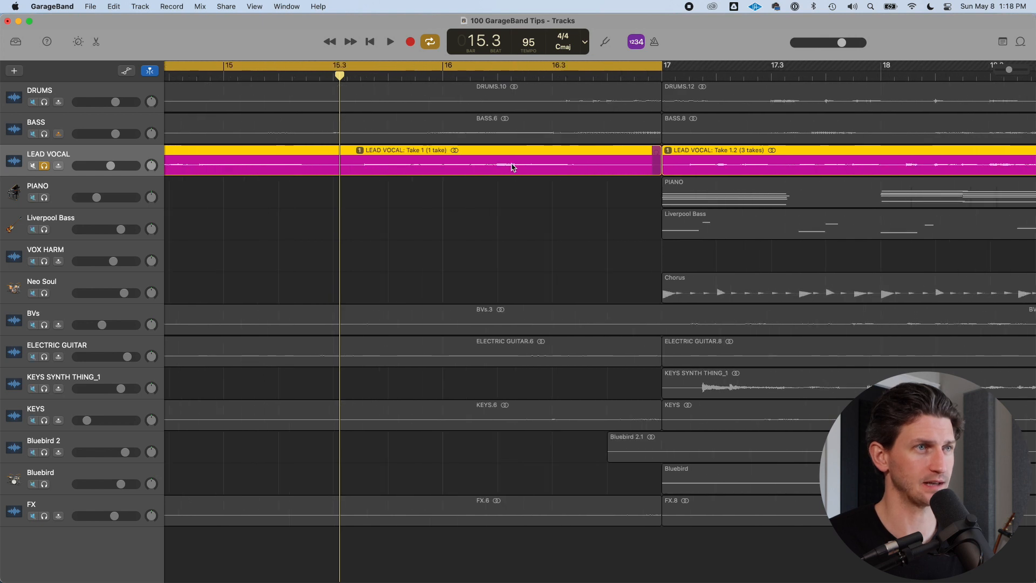
key("super+Left")
key("super+Left")
key("super+Left")
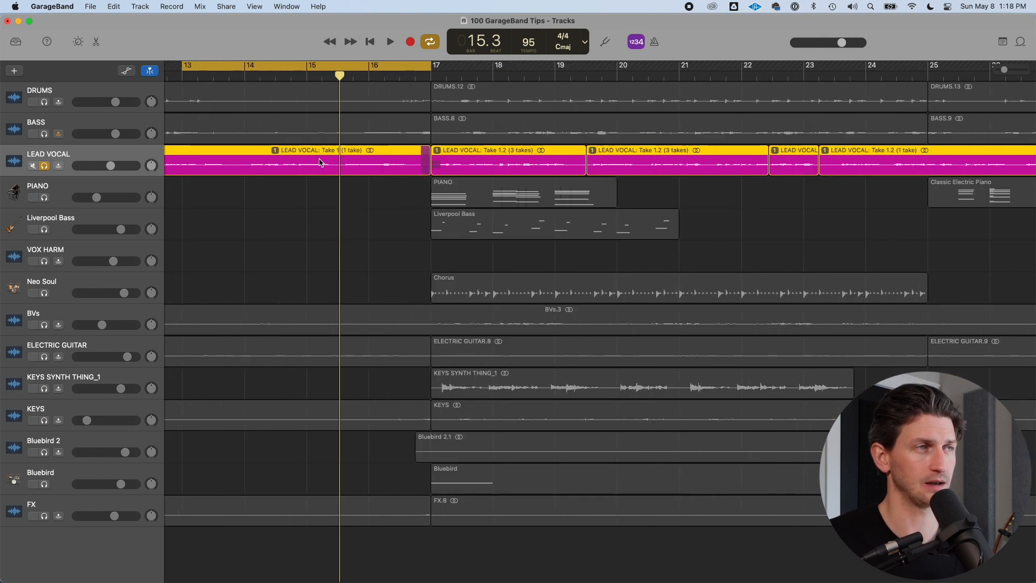
key("super+Right")
key("super+Right")
key("super+Right")
key("super+Right")
key("super+Right")
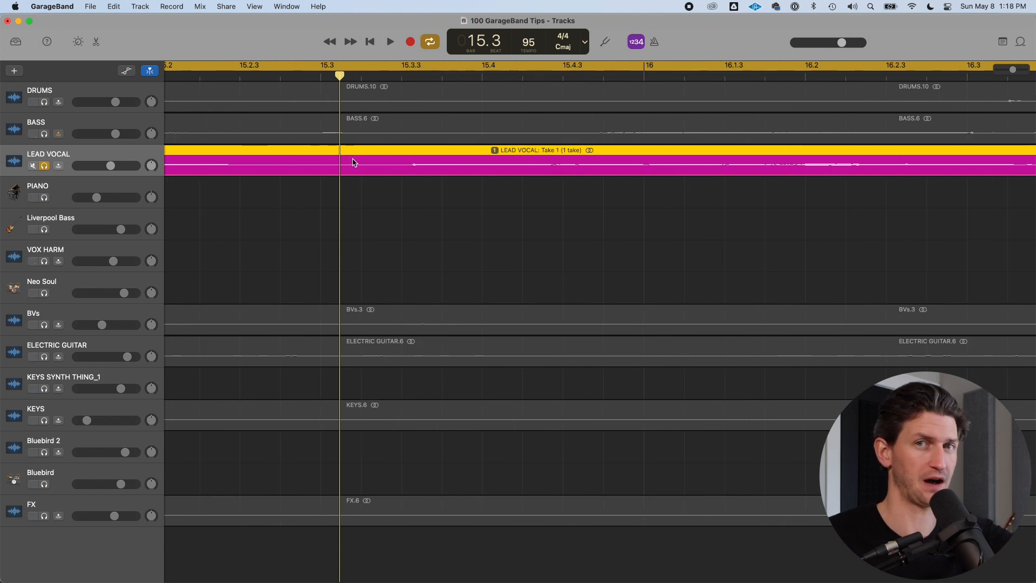
key("z")
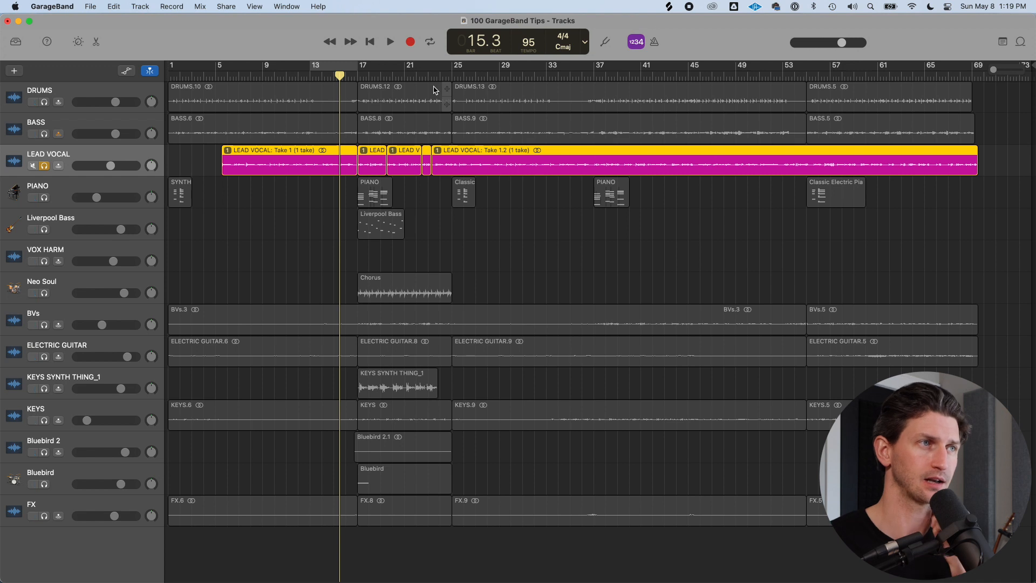
left_click_drag(359, 72, 448, 72)
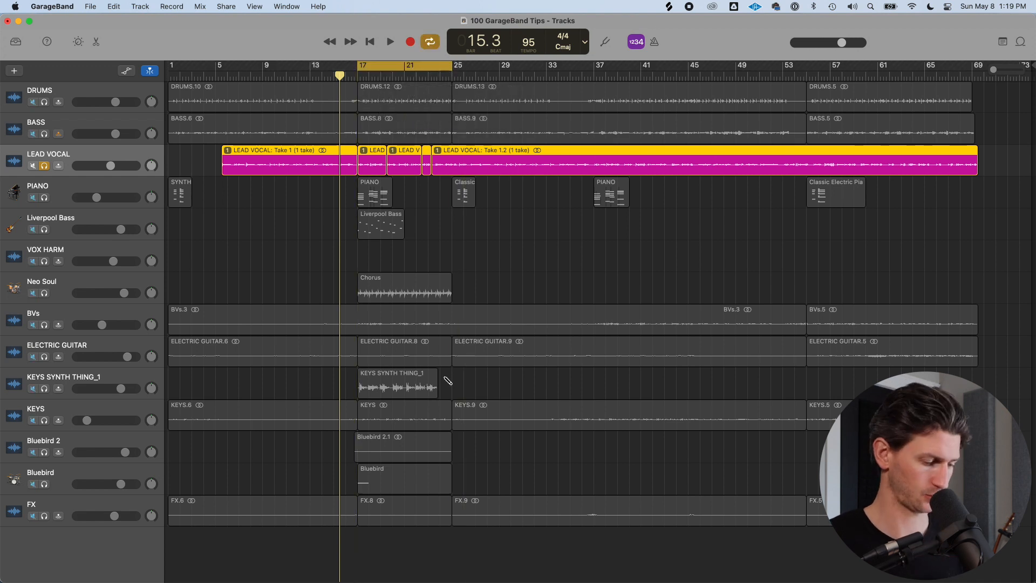
Switch to Splice and search its sample library for kick
key("super+Tab")
key("super+Tab")
left_click_drag(502, 24, 564, 76)
left_click(365, 69)
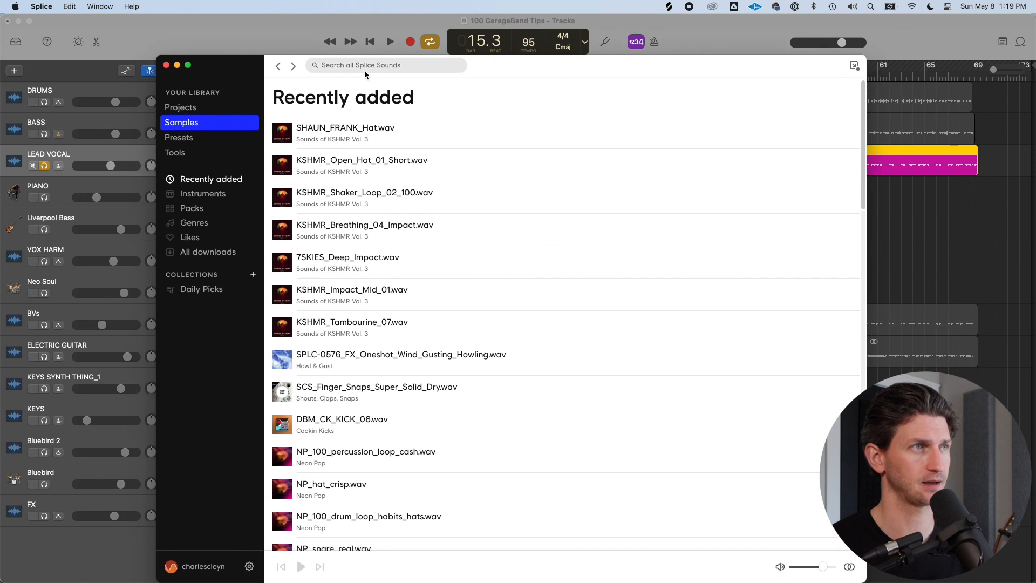
type("kick")
left_click_drag(706, 72, 874, 36)
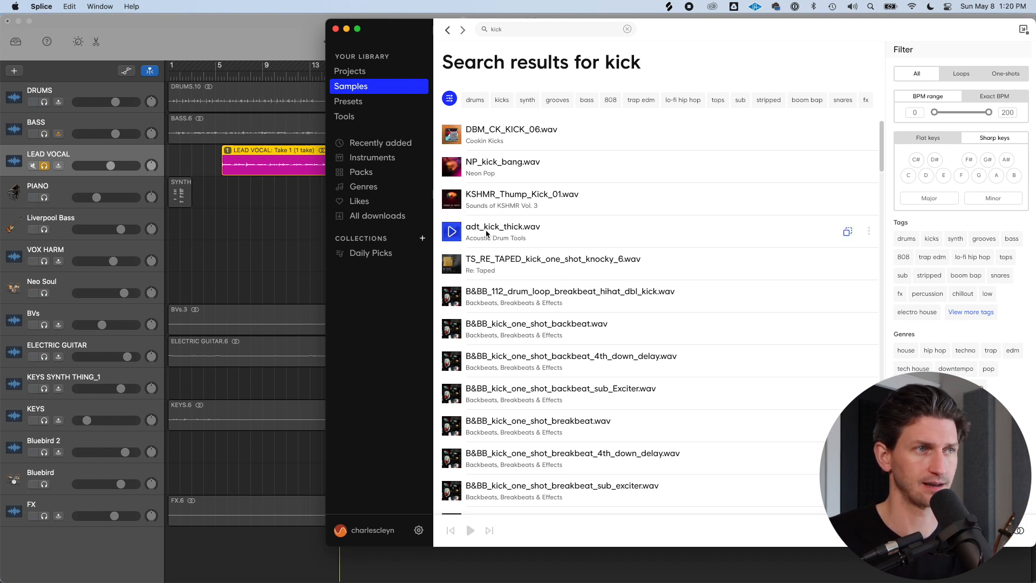
Preview several kick samples from the search results
left_click(457, 235)
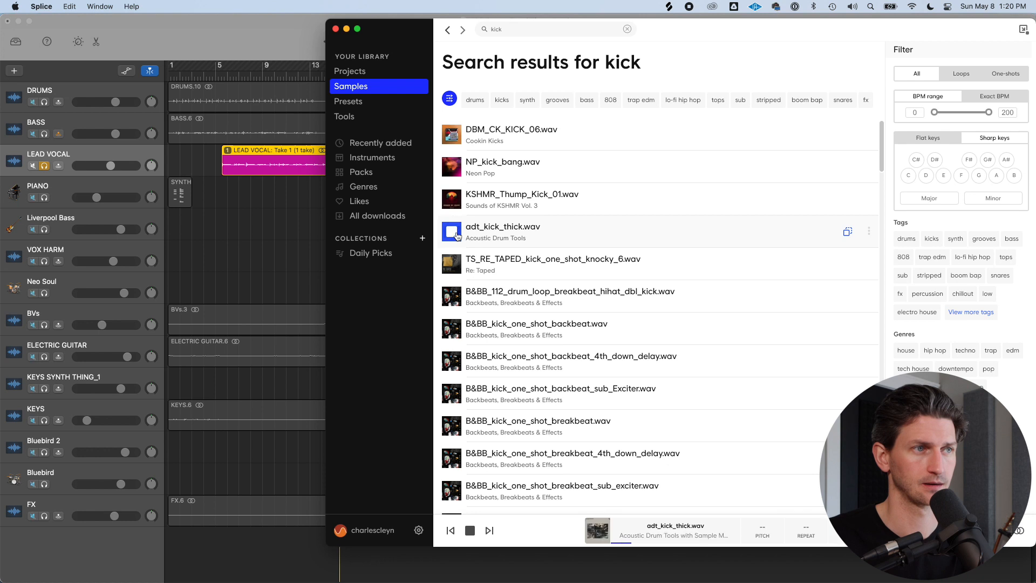
left_click(452, 235)
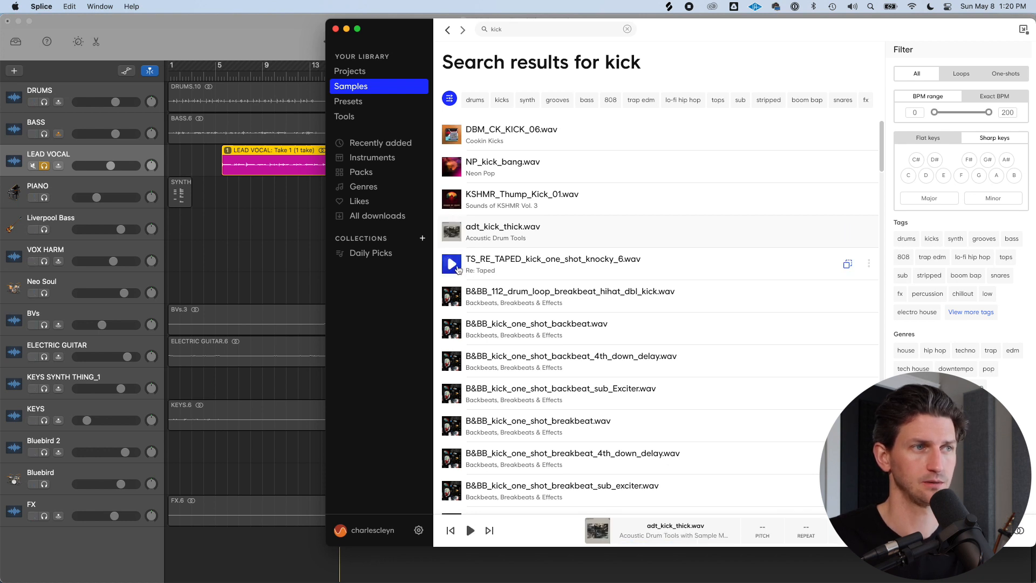
left_click(457, 266)
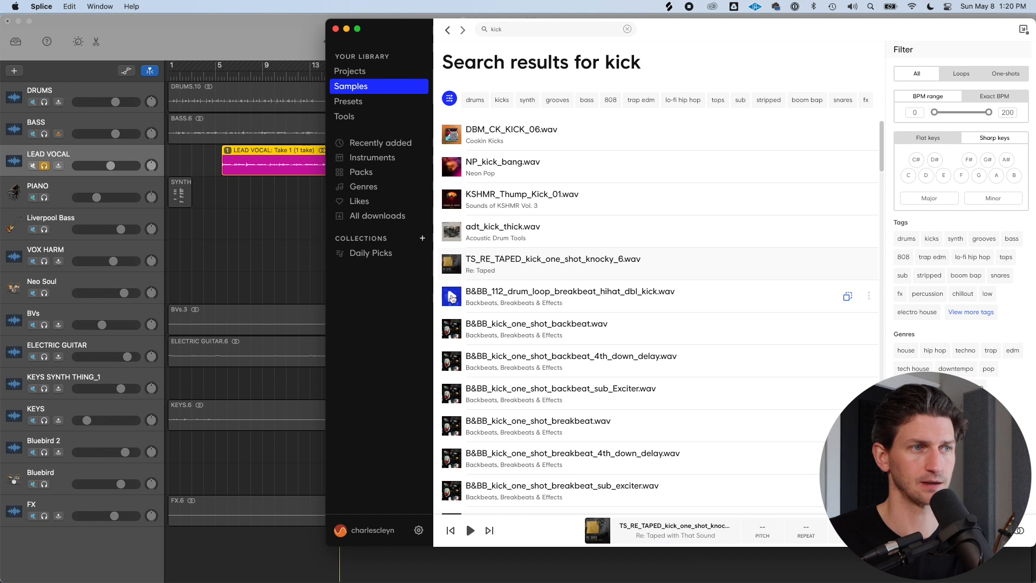
left_click(452, 297)
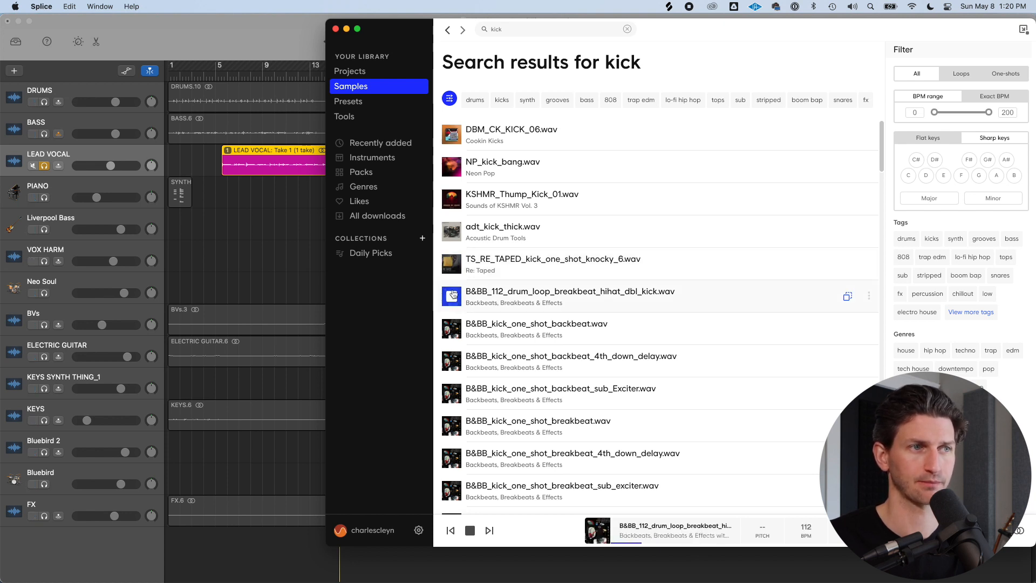
left_click(453, 294)
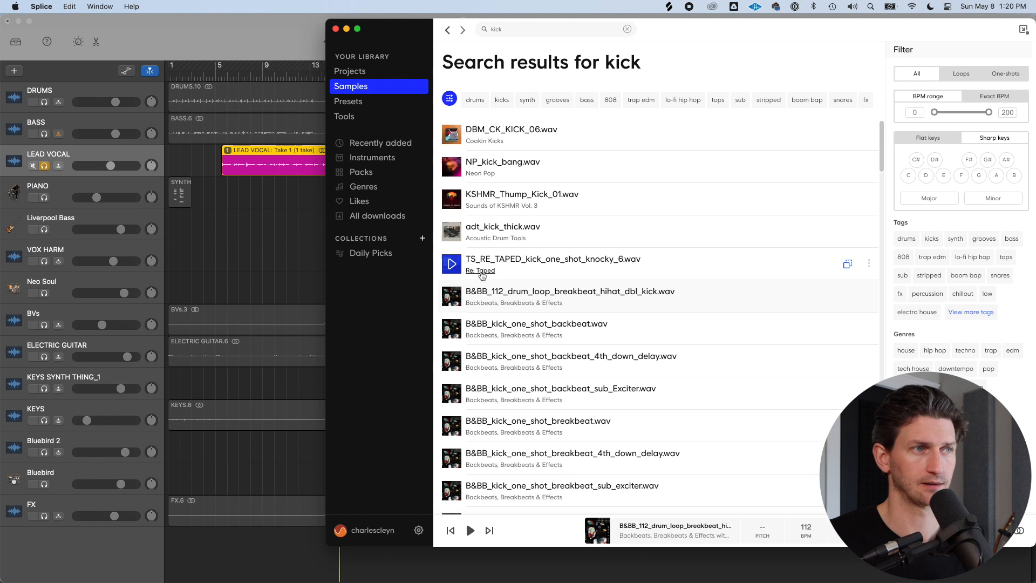
Drag the TS_RE_TAPED_kick_one_shot_knocky_6 and B&BB_112_drum_loop_breakbeat_hihat_dbl_kick samples into the project as new tracks
left_click_drag(696, 261, 206, 546)
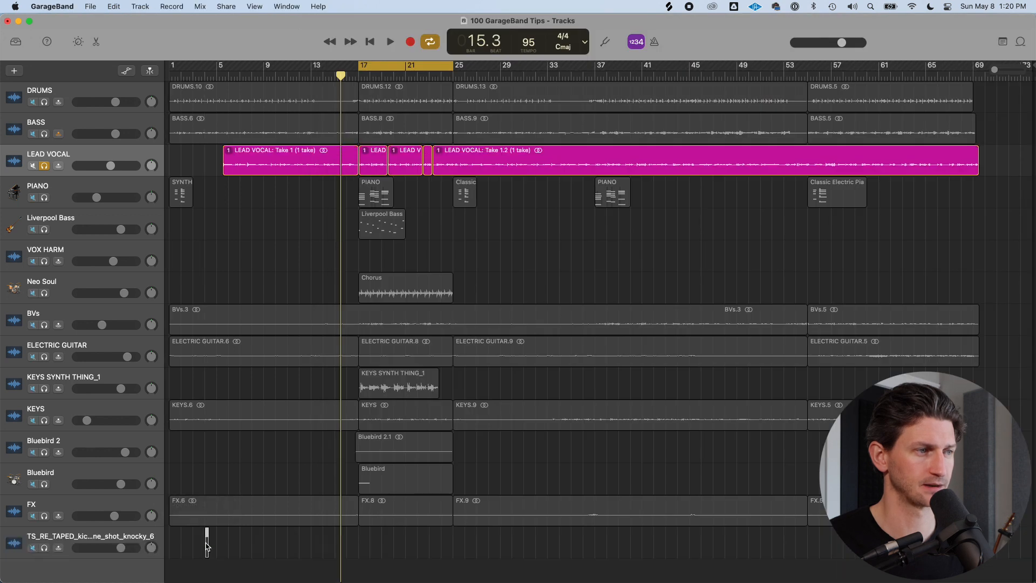
key("super+Tab")
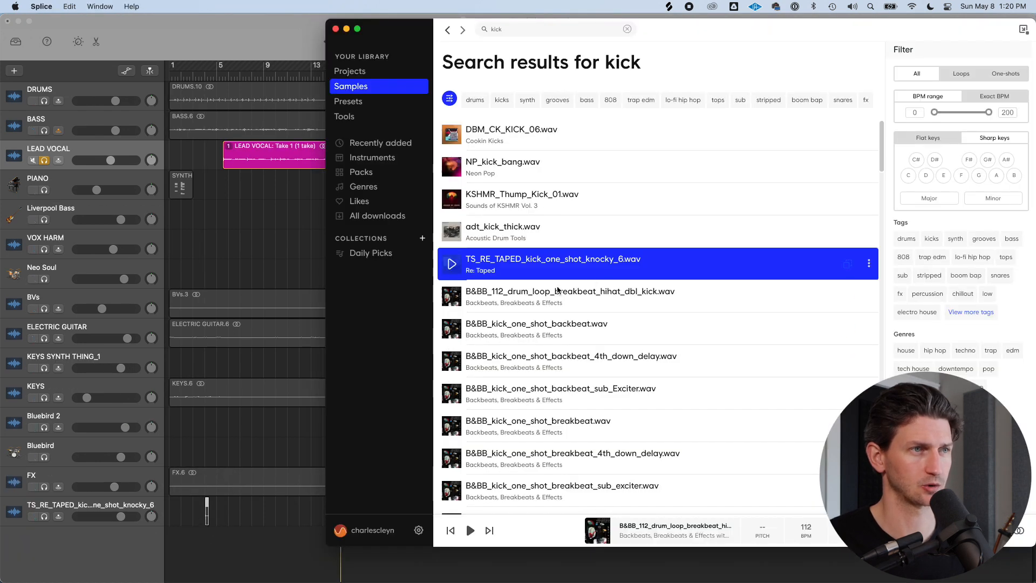
left_click_drag(602, 297, 214, 534)
left_click(235, 473)
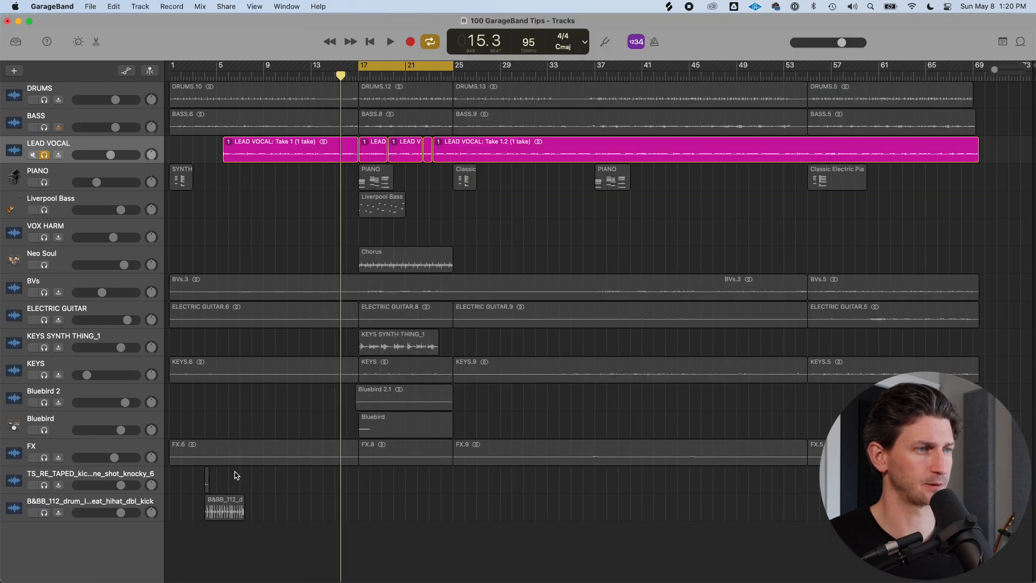
Solo both new sample tracks and unsolo the LEAD VOCAL track
left_click(67, 480)
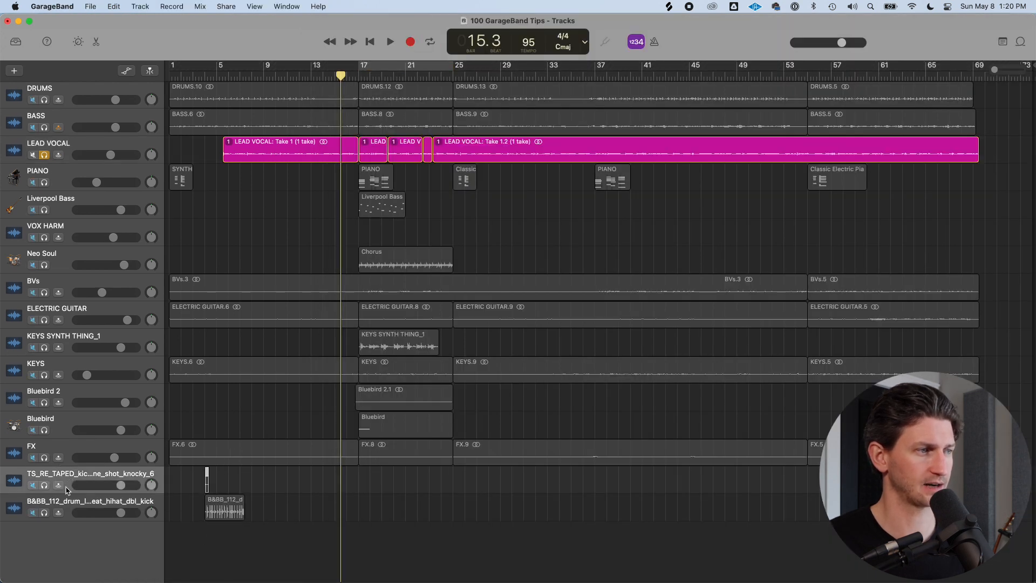
left_click(46, 486)
left_click(45, 512)
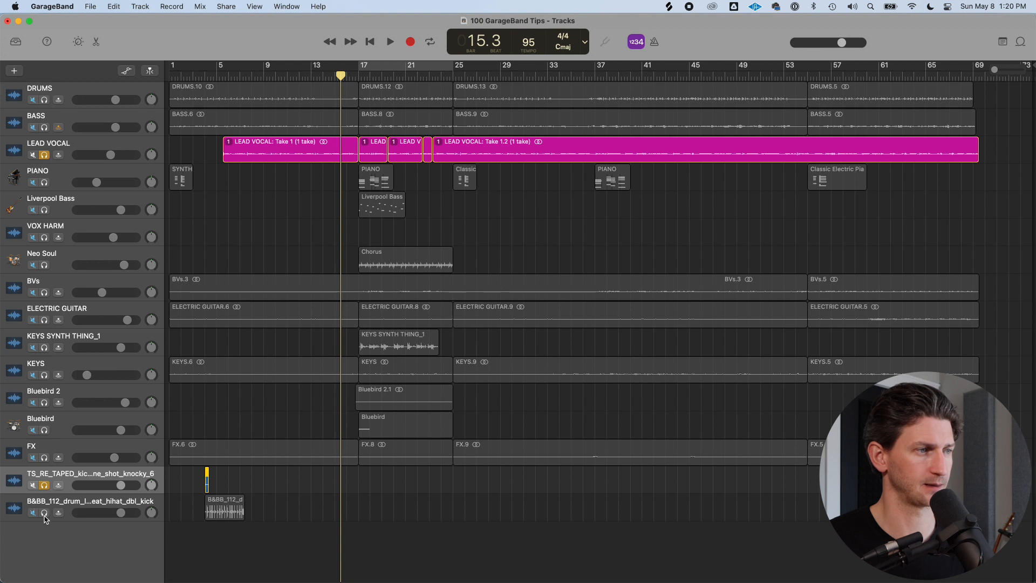
left_click(44, 155)
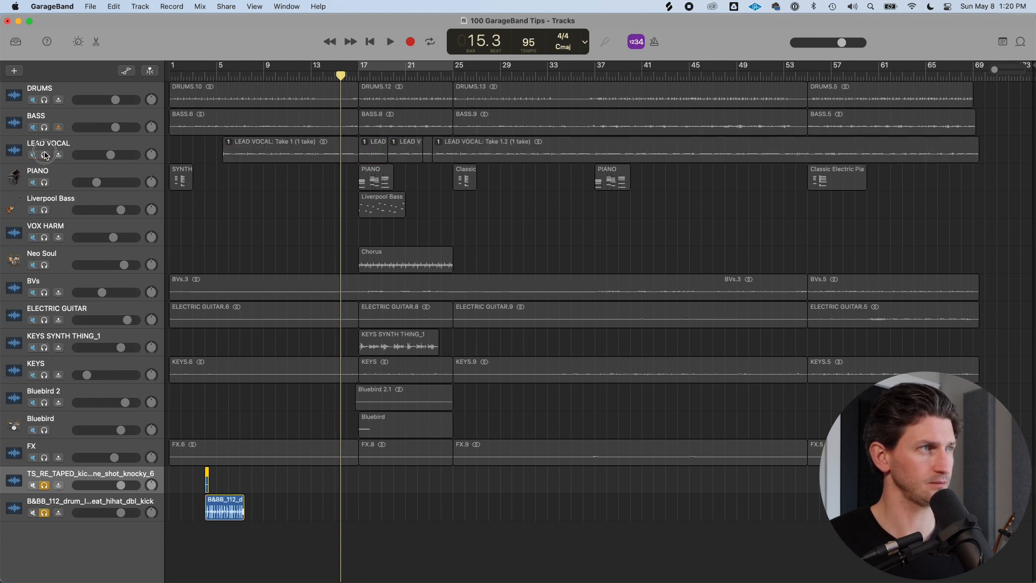
Move the new sample regions to start at bar 17
left_click(217, 76)
left_click_drag(299, 526, 394, 501)
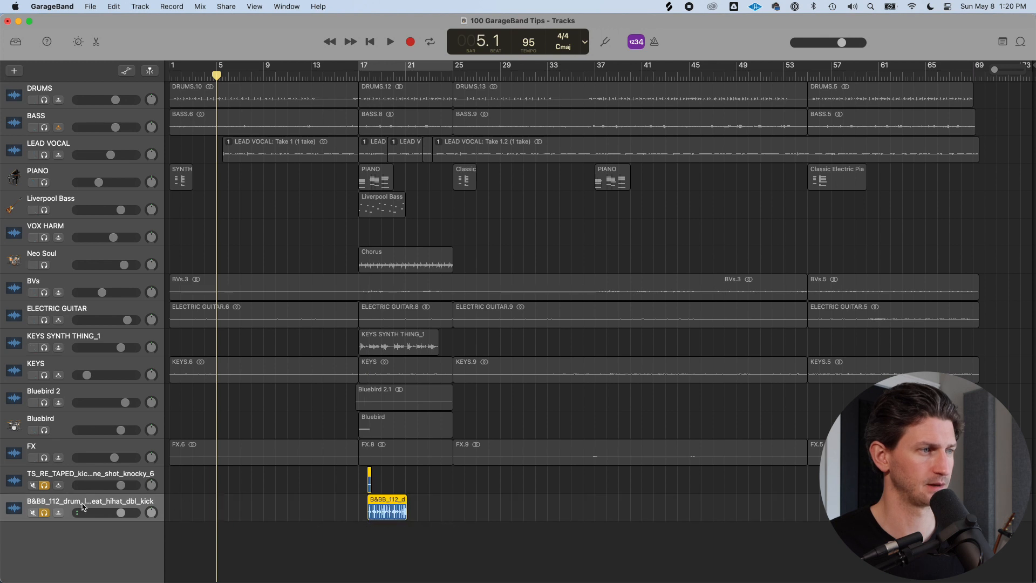
Move the two sample tracks to the top of the track list and unsolo the drum loop track
left_click(107, 465)
left_click(116, 471)
left_click_drag(117, 473, 124, 92)
left_click_drag(133, 506, 132, 121)
left_click(361, 67)
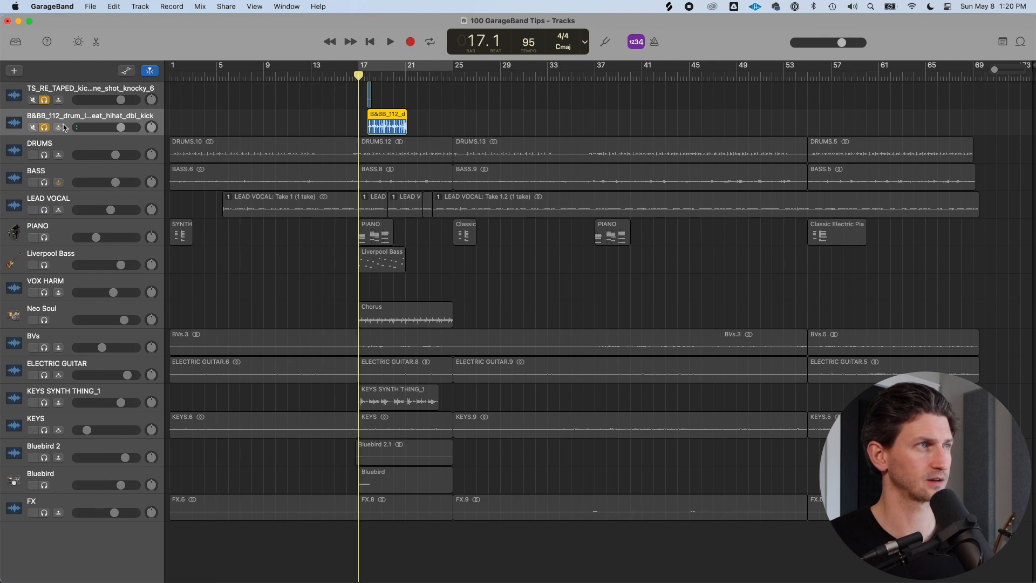
left_click(45, 128)
left_click(84, 89)
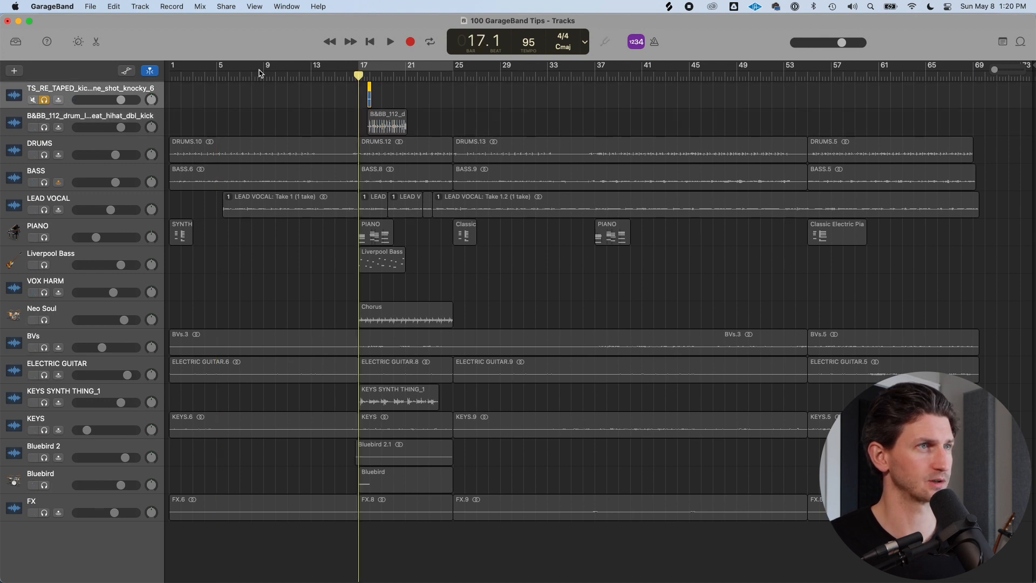
Zoom in, align the kick one-shot region exactly to bar 17 and play from just before it
scroll(398, 100, "up", 5)
left_click_drag(371, 100, 304, 98)
scroll(324, 100, "up", 8)
left_click(244, 74)
key("space")
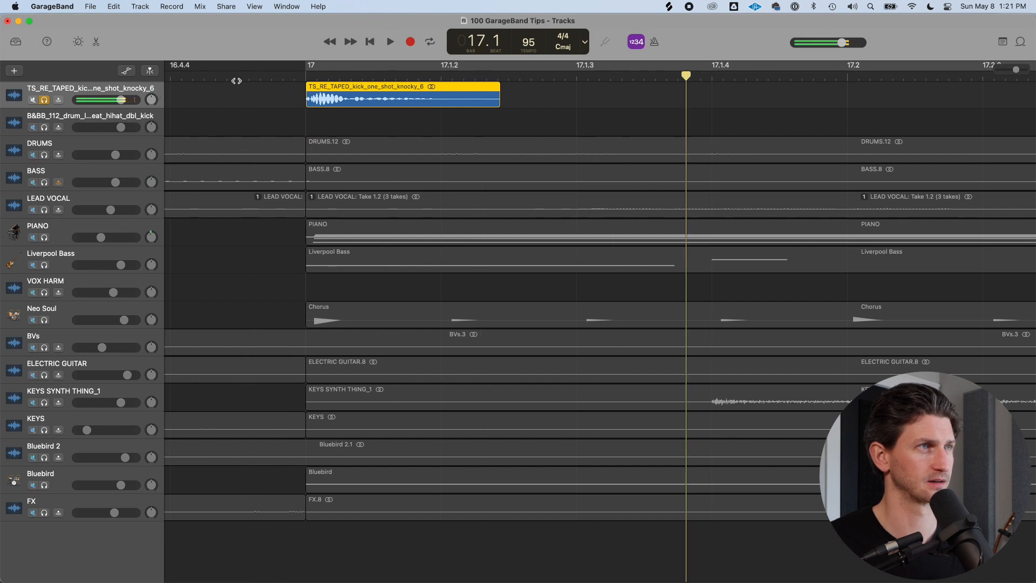
Duplicate the kick one-shot region several times to build a kick pattern across bars 17 and 18
scroll(185, 76, "down", 5)
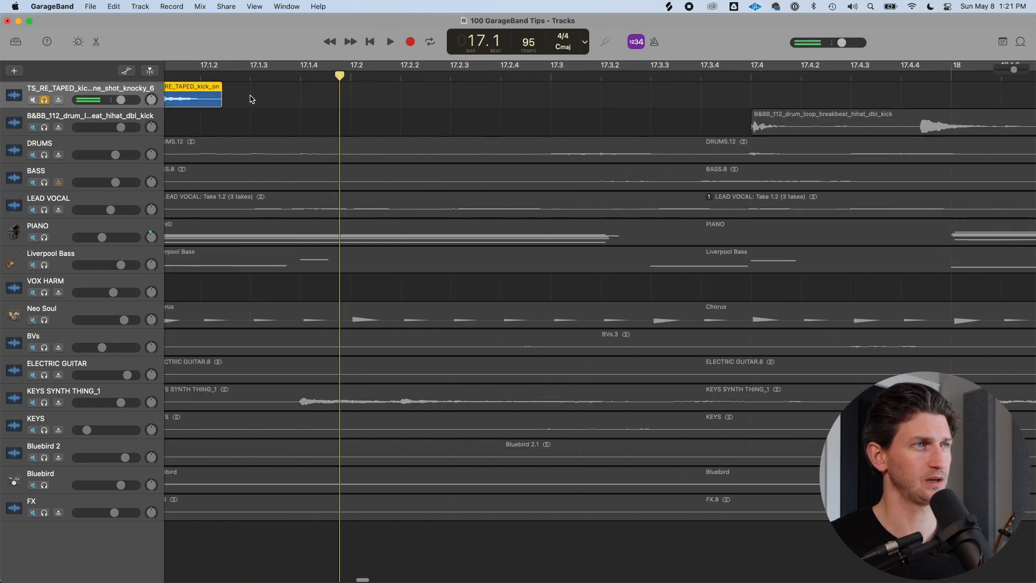
scroll(252, 100, "left", 5)
left_click(449, 119)
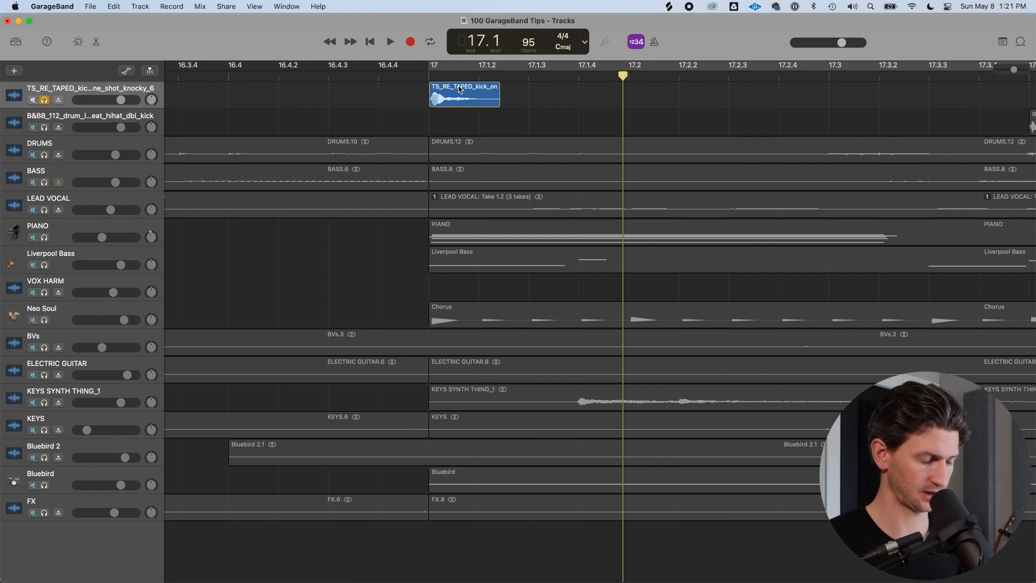
left_click_drag(457, 85, 660, 102)
scroll(658, 103, "down", 5)
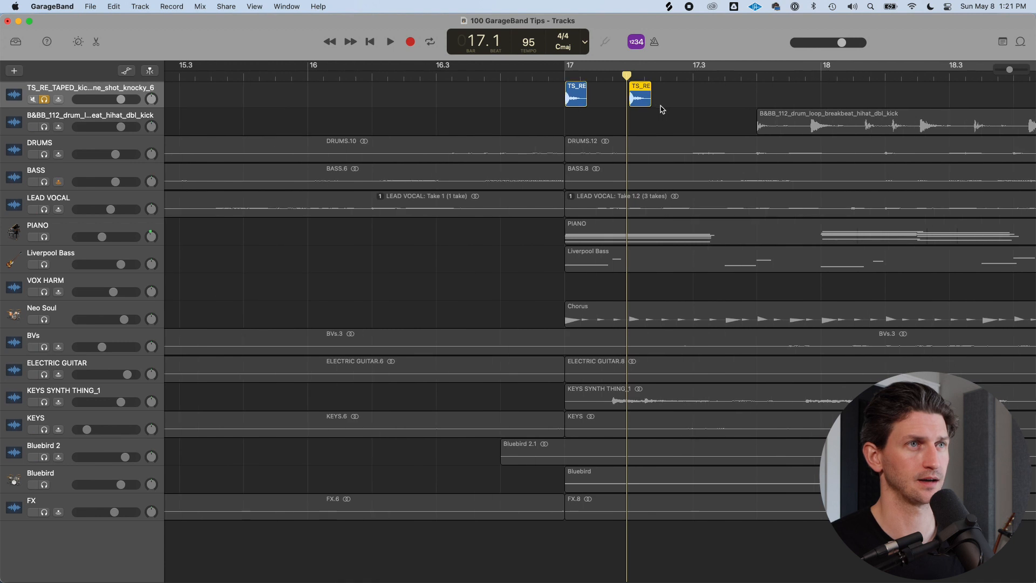
left_click_drag(463, 93, 646, 99)
scroll(643, 108, "down", 3)
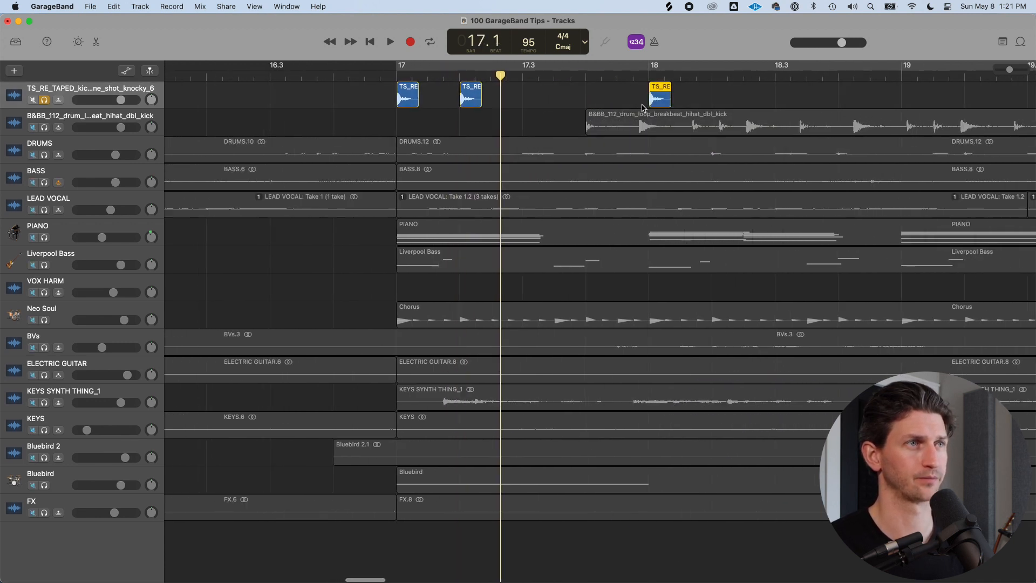
scroll(642, 109, "right", 5)
mouse_move(486, 99)
left_mouse_down()
mouse_move(532, 95)
mouse_move(486, 99)
left_mouse_up()
left_click_drag(495, 100, 662, 100)
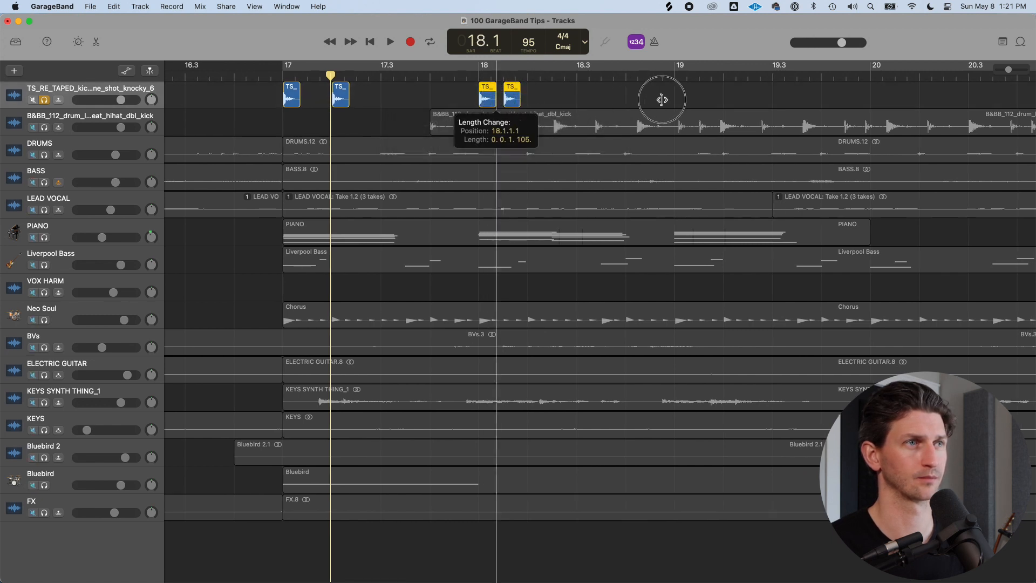
left_click_drag(486, 100, 584, 96)
Turn on cycle mode and play the new kick pattern section
key("super+Left")
key("c")
scroll(563, 95, "right", 3)
key("space")
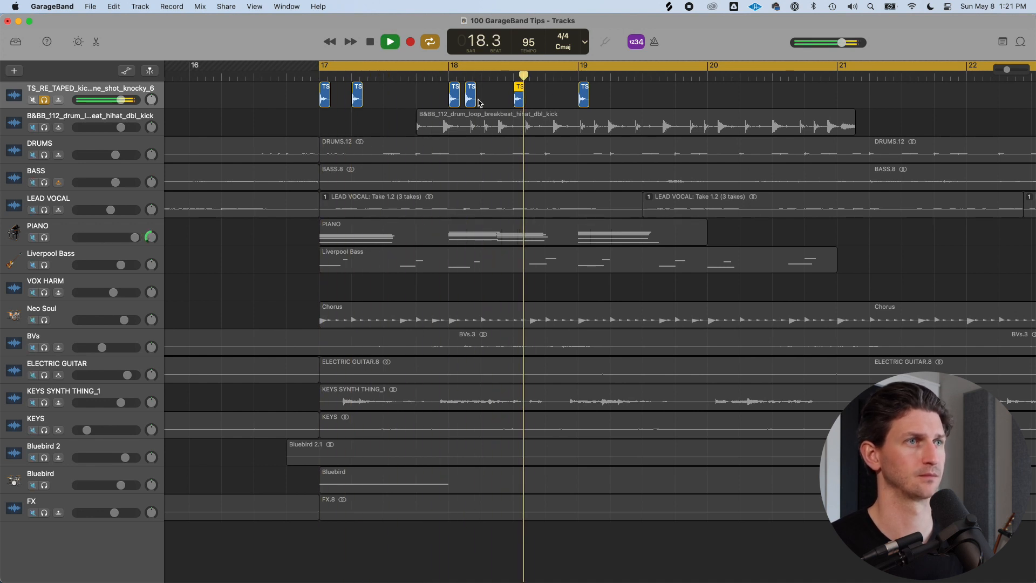
key("space")
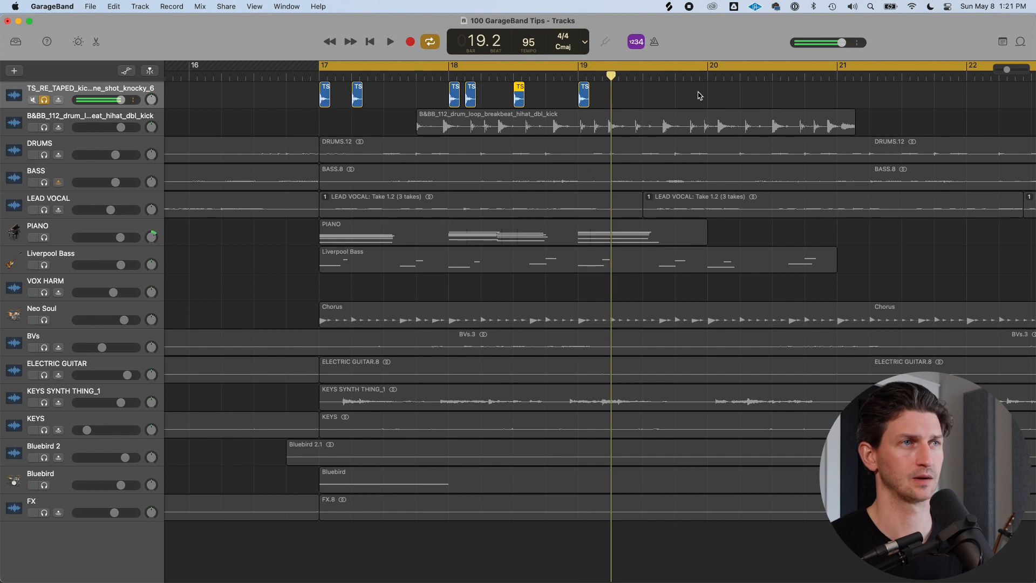
Copy the kick pattern forward so it repeats through bars 19 to 22
left_click_drag(645, 93, 711, 91)
scroll(701, 102, "down", 5)
scroll(648, 104, "right", 2)
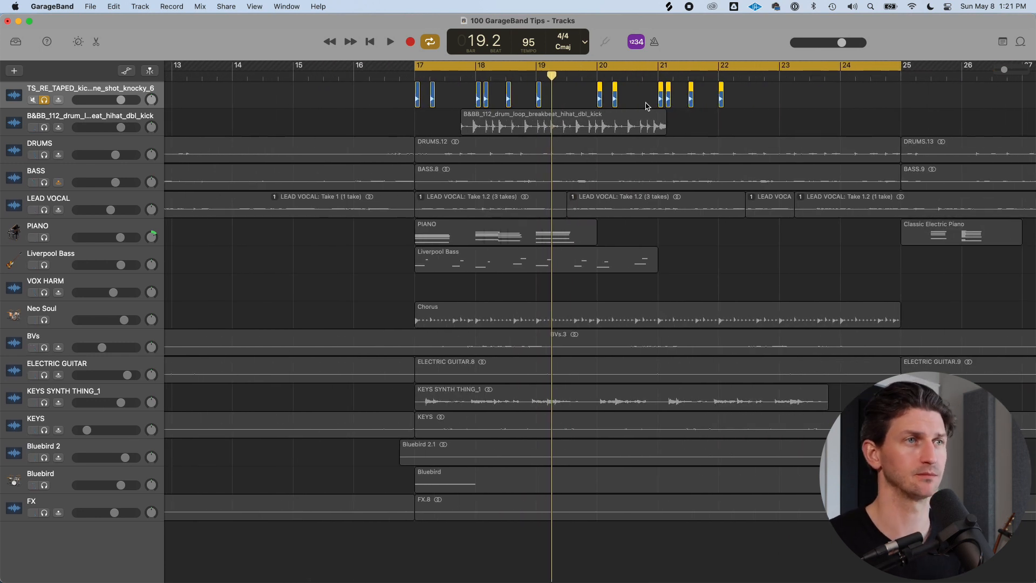
scroll(647, 105, "right", 4)
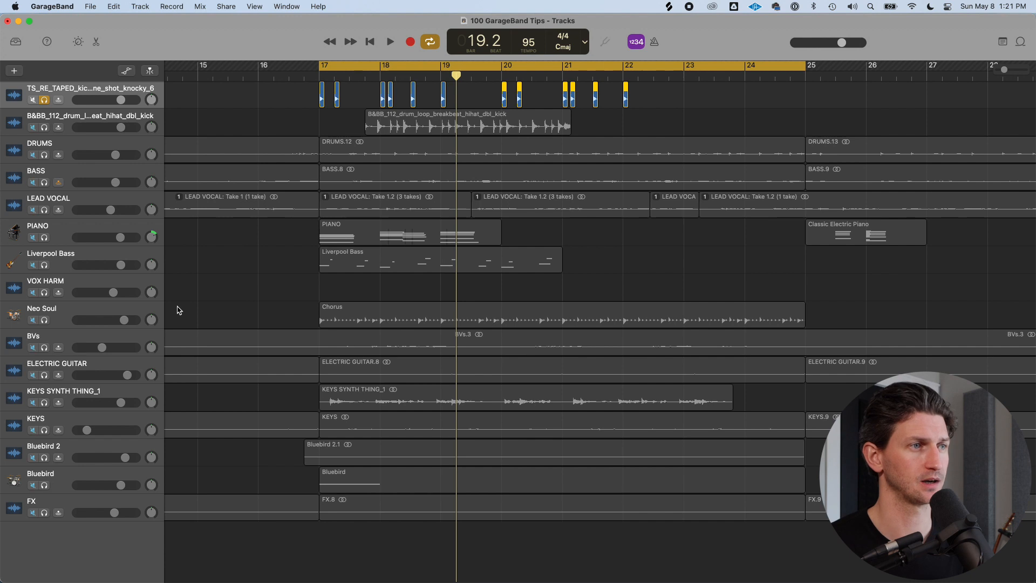
Solo the Neo Soul track on its own, play the section, then unsolo it
left_click(45, 318)
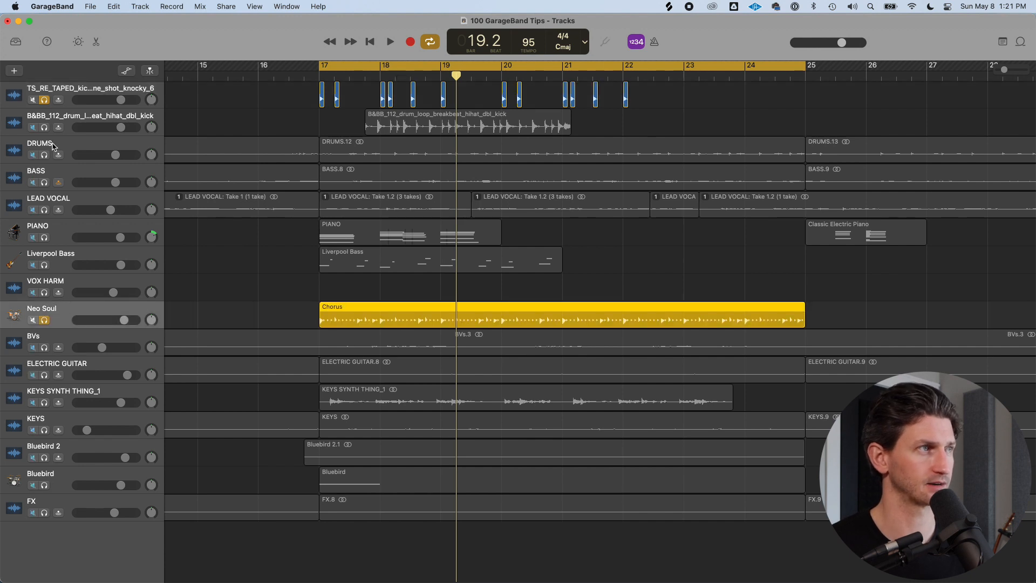
left_click(45, 101)
key("space")
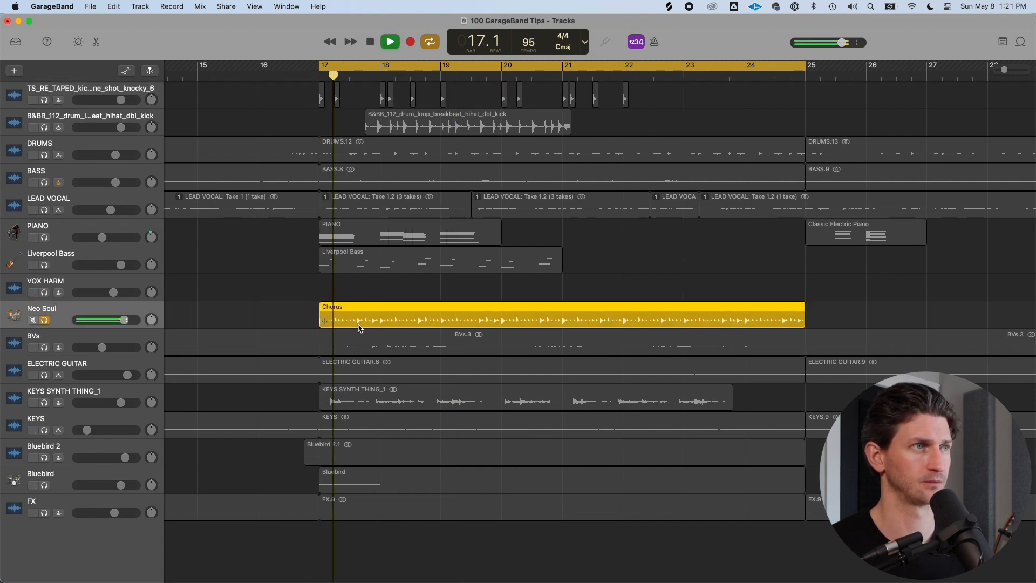
key("space")
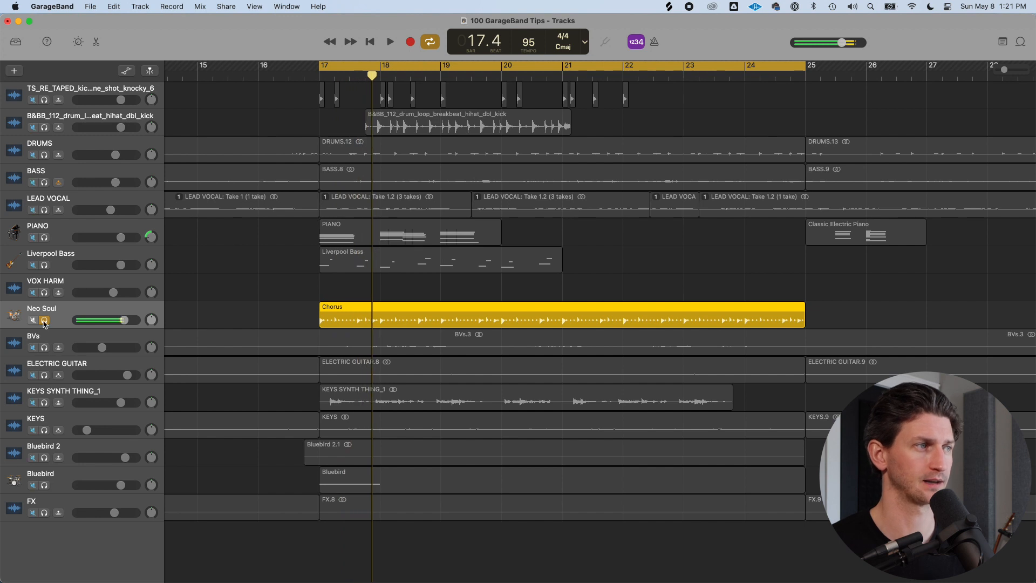
left_click(45, 320)
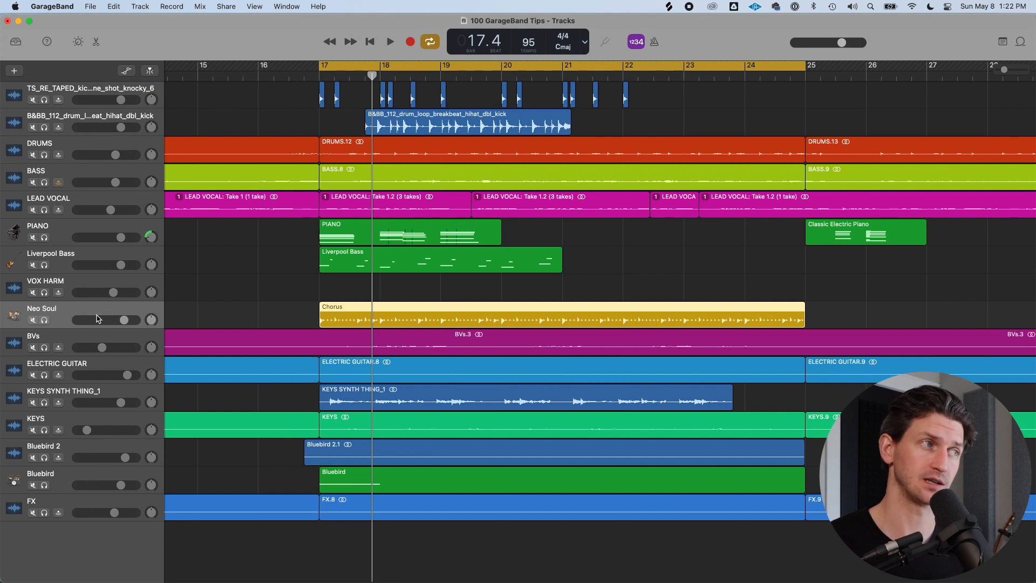
Play the full arrangement from bar 17 to hear the kicks in the mix
left_click(264, 97)
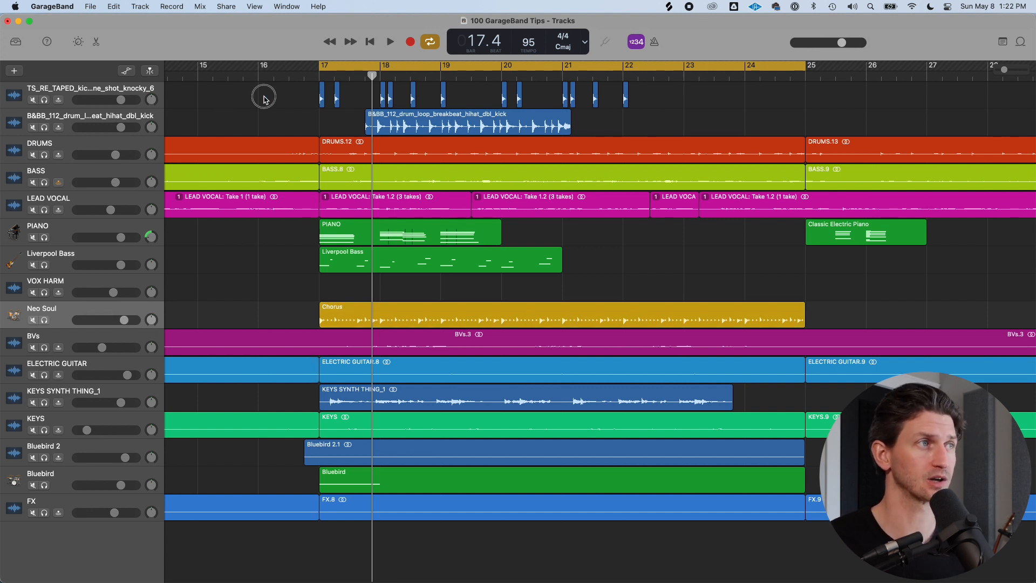
left_click(119, 86)
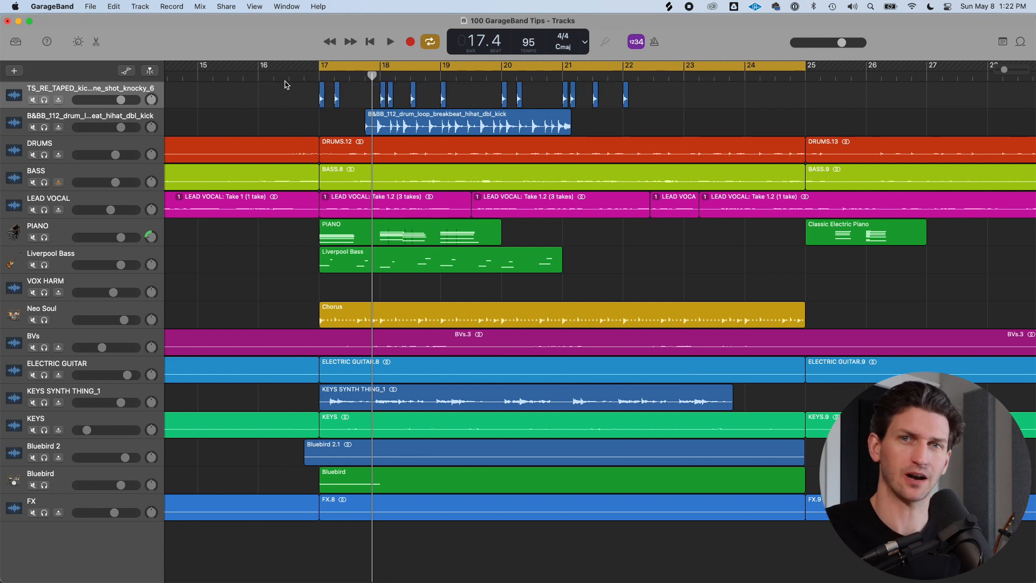
left_click(45, 100)
key("space")
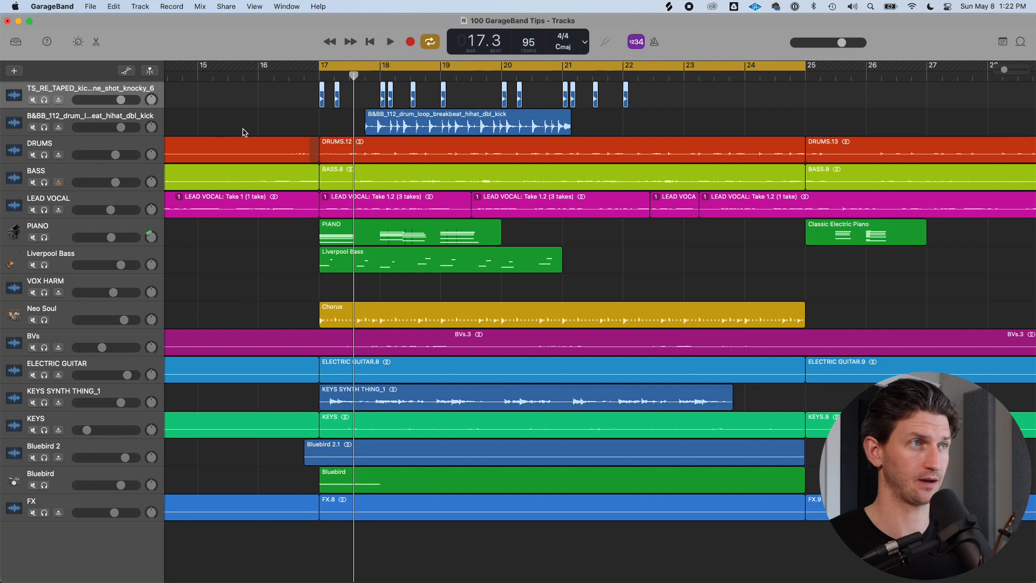
Solo the drum loop track, move its region to start at bar 17, and play it
left_click(44, 128)
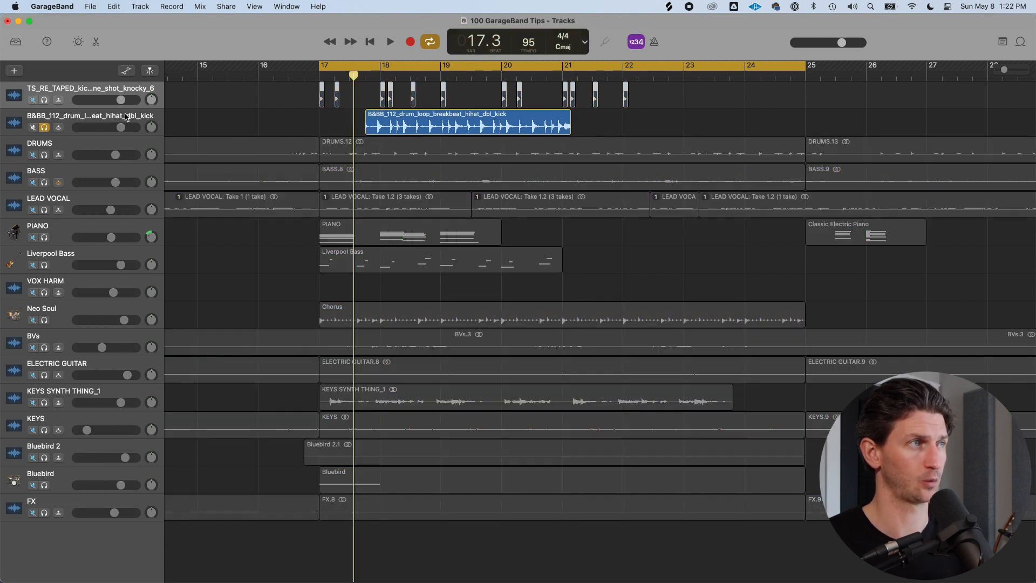
left_click_drag(400, 119, 355, 119)
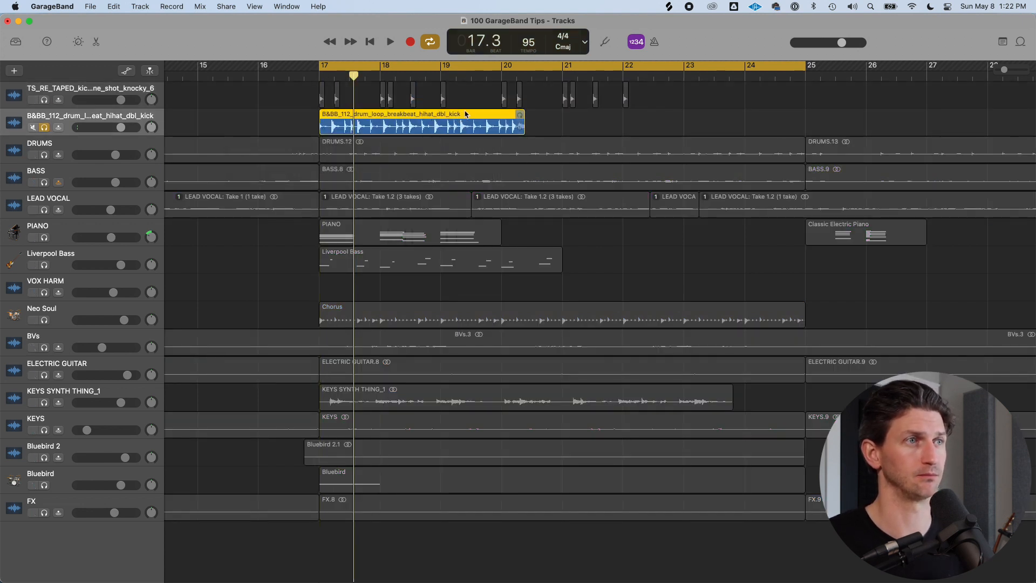
key("space")
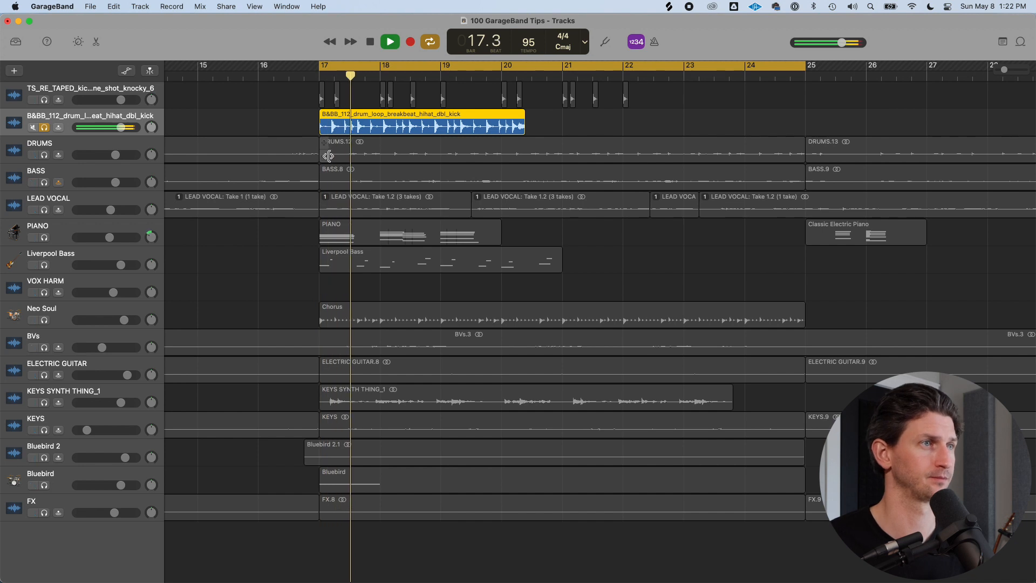
key("space")
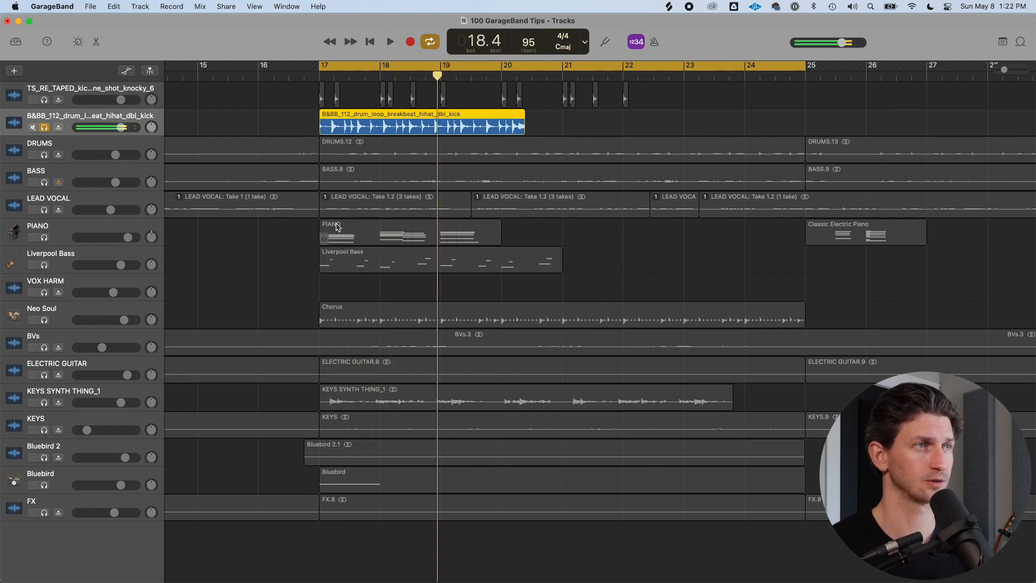
Unsolo the drum loop track and try to lengthen the drum loop region
left_click(290, 123)
key("s")
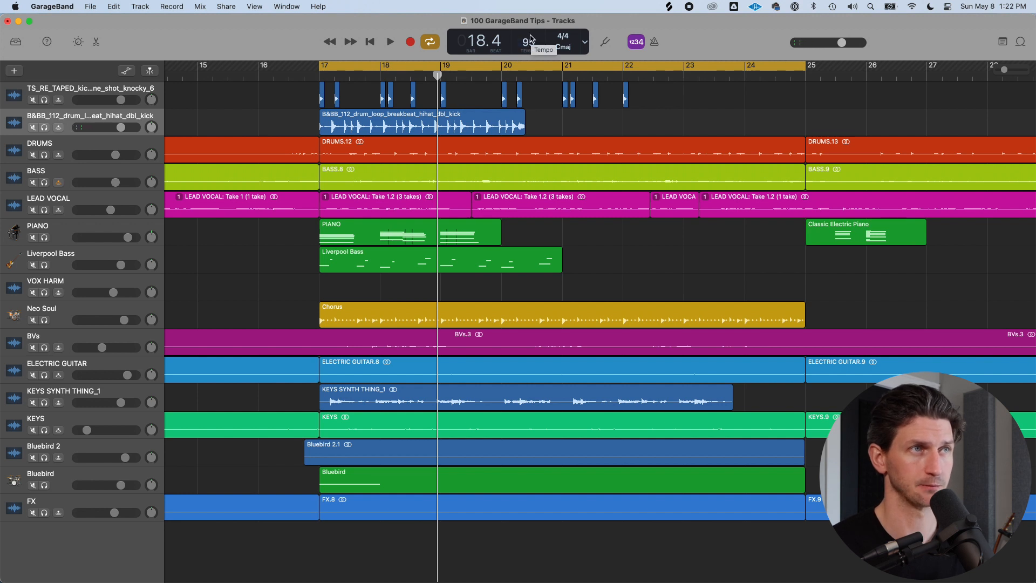
left_click(397, 126)
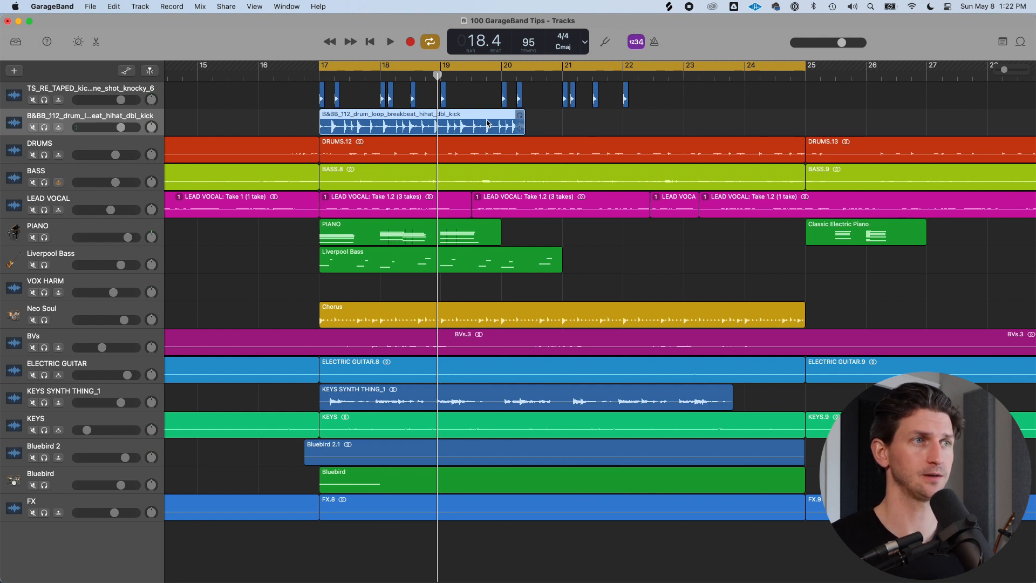
left_click_drag(521, 131, 569, 124)
left_click(560, 124)
left_click(437, 127)
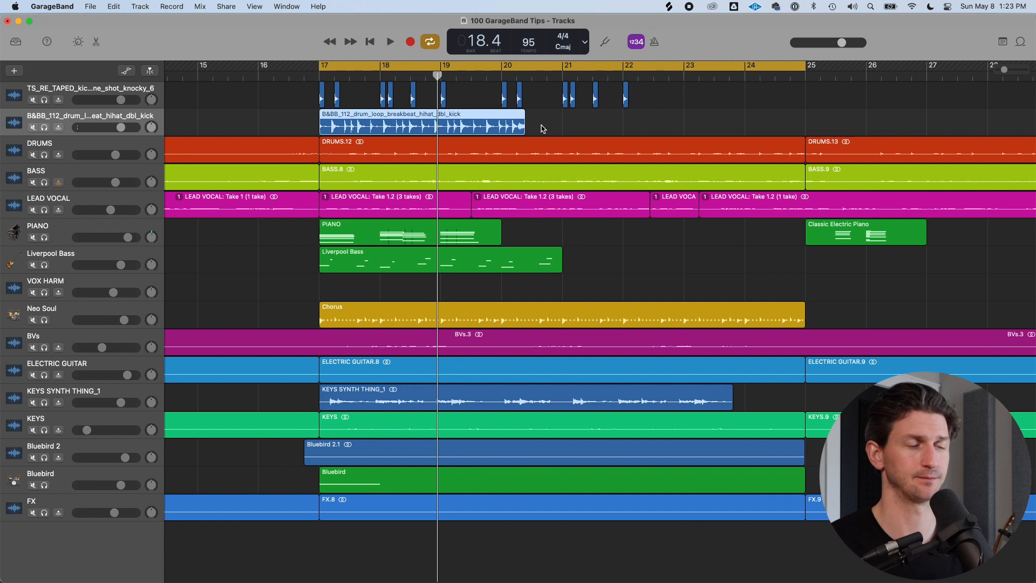
Turn off cycle mode, solo the drum loop track, and play it from bar 17 zoomed in
left_click(233, 124)
key("c")
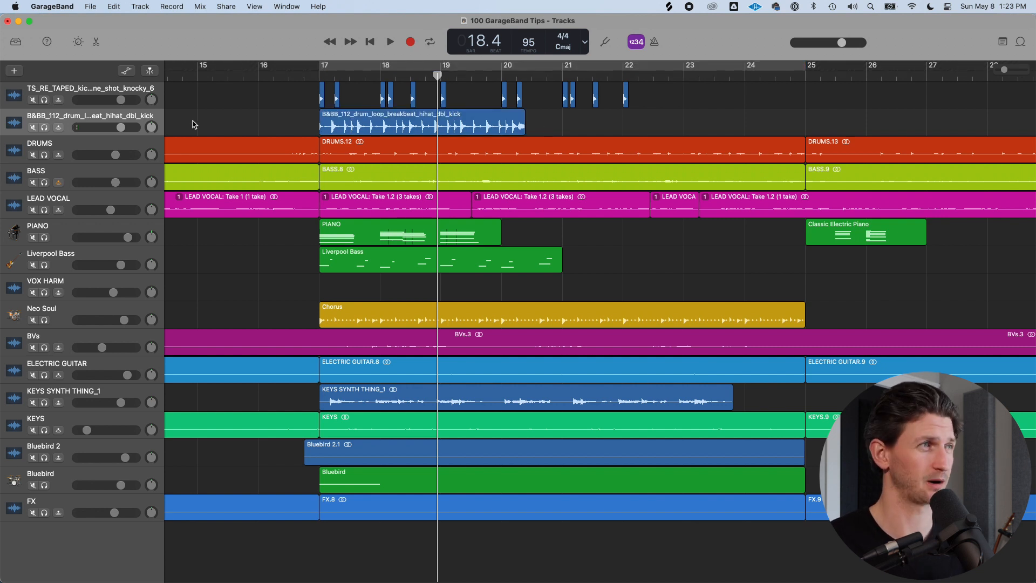
left_click(44, 127)
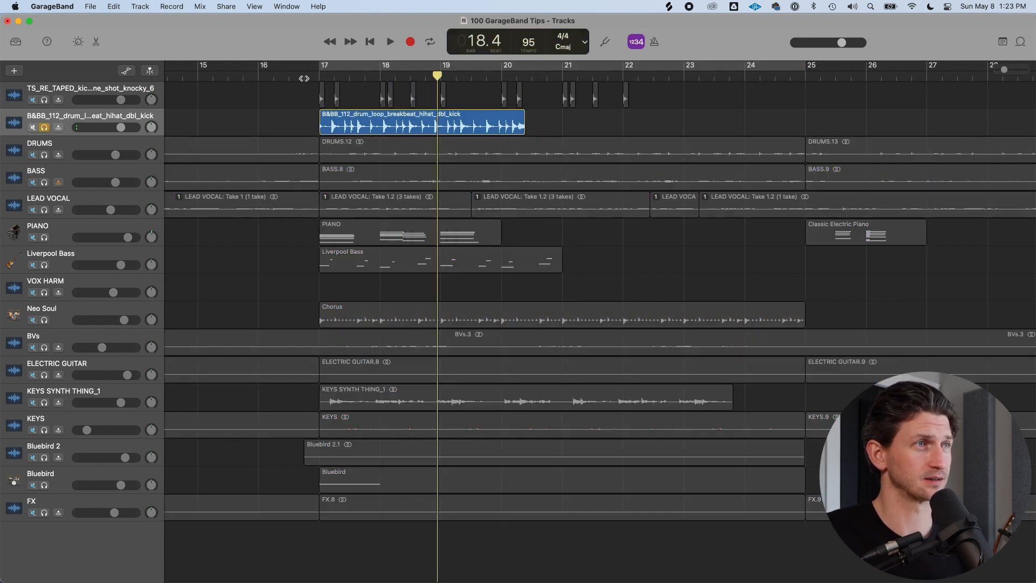
left_click(323, 76)
scroll(346, 120, "up", 3)
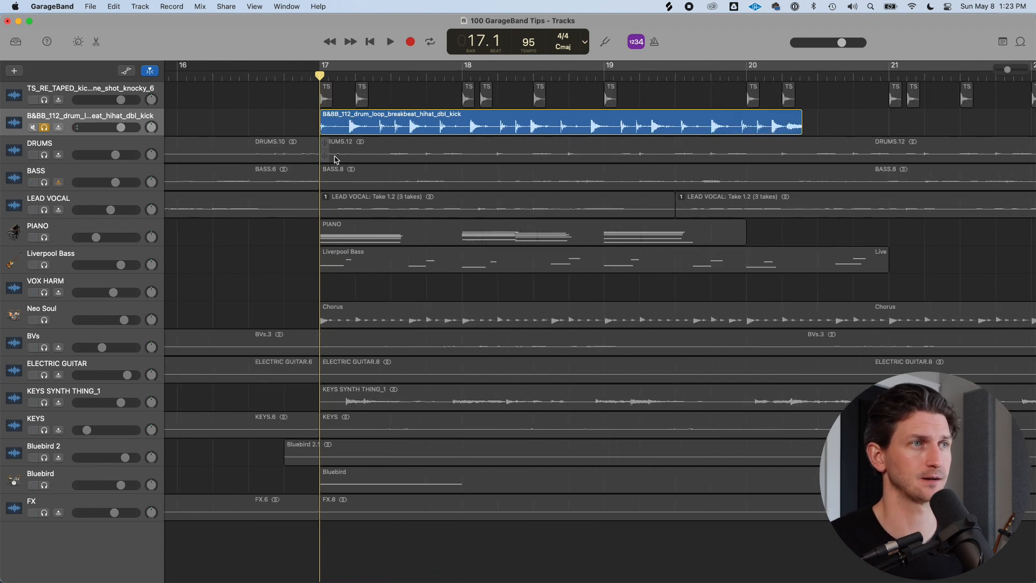
key("space")
scroll(377, 135, "left", 3)
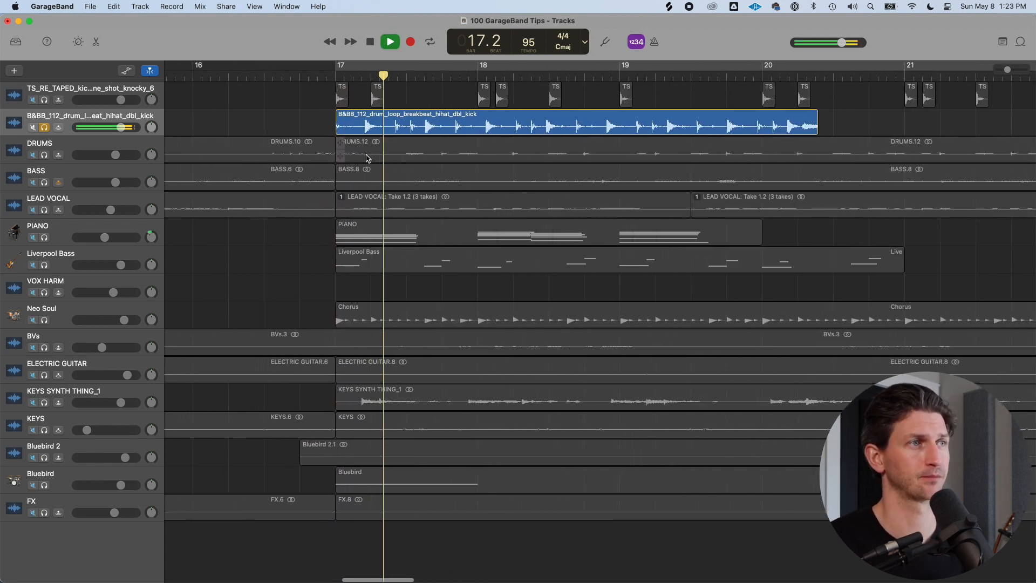
key("space")
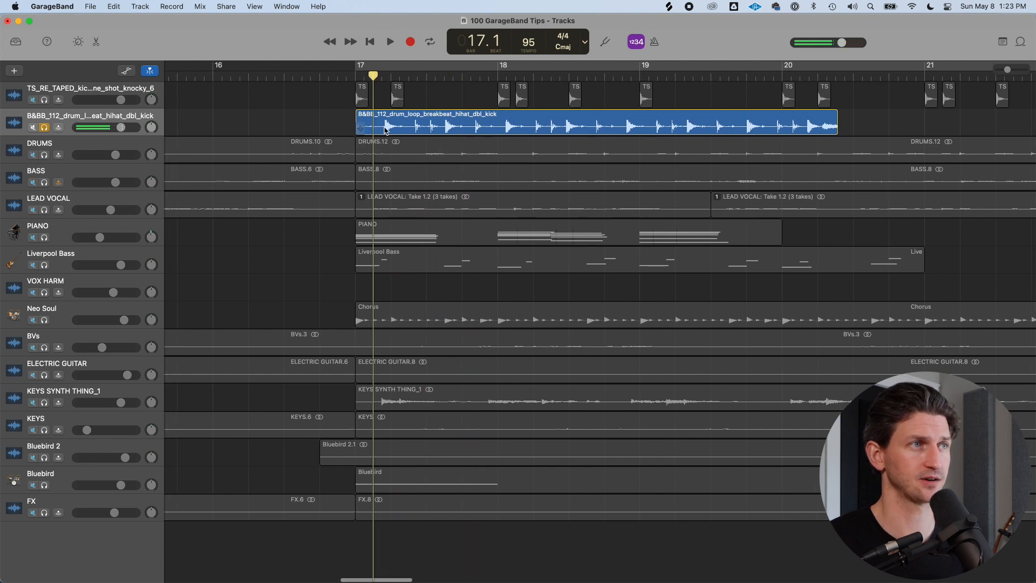
scroll(402, 139, "left", 1)
key("space")
key("space")
Split the drum loop at two points and delete the other pieces, keeping one kick hit slice
left_click(415, 131)
left_click(395, 76)
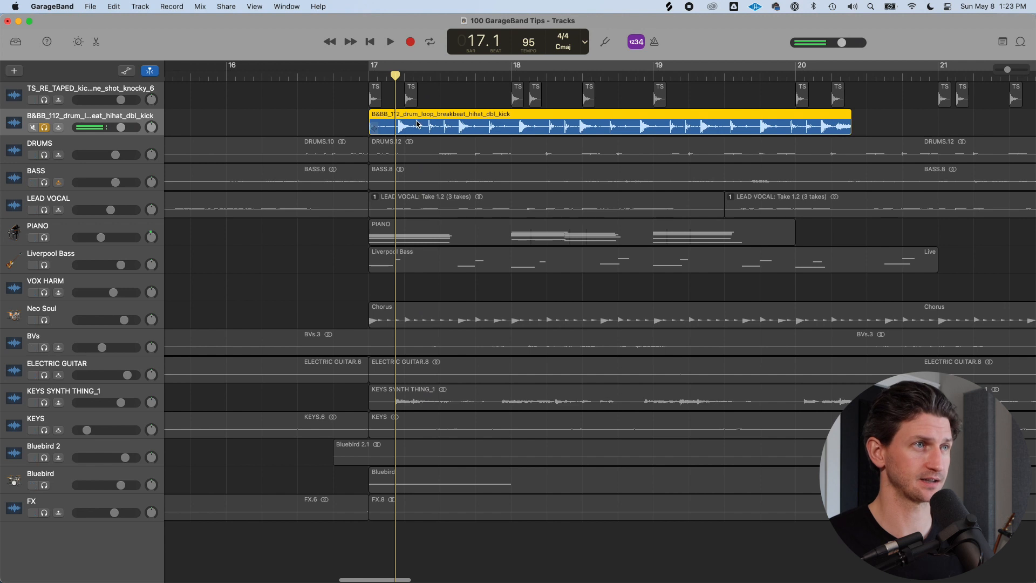
key("super+t")
left_click_drag(396, 76, 424, 90)
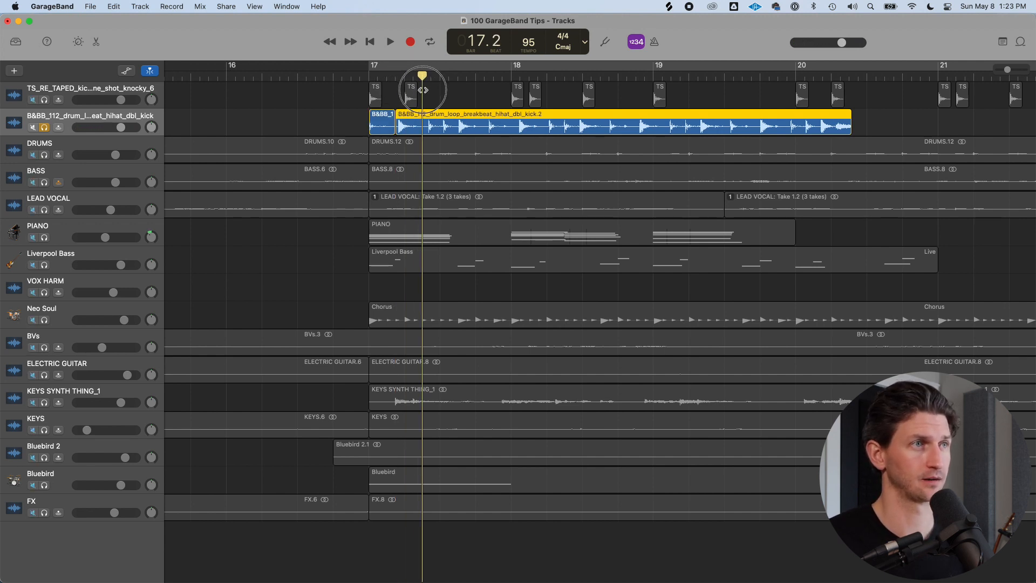
key("super+t")
left_click(425, 129)
key("Delete")
left_click(384, 129)
key("Delete")
left_click(385, 77)
key("space")
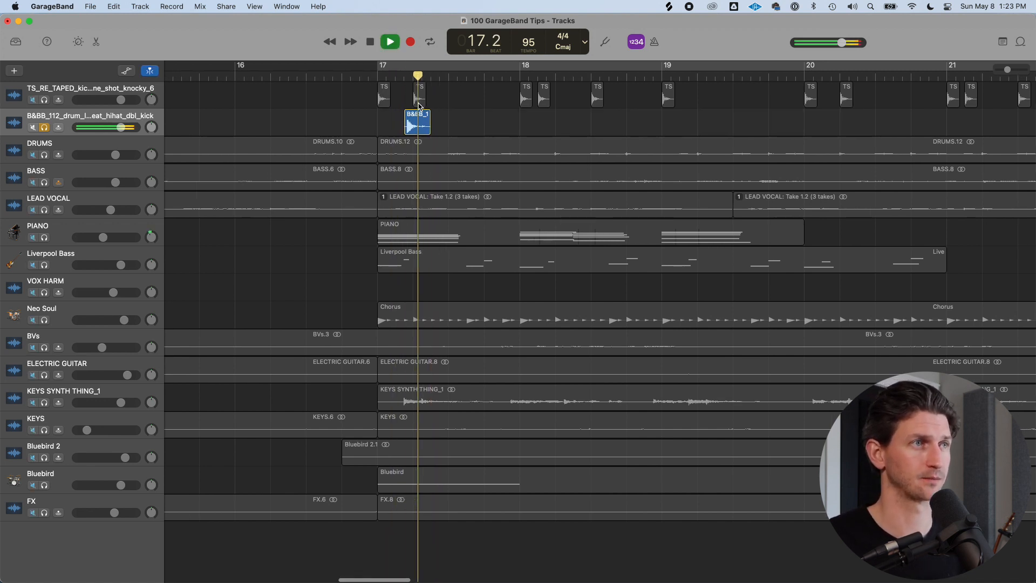
key("space")
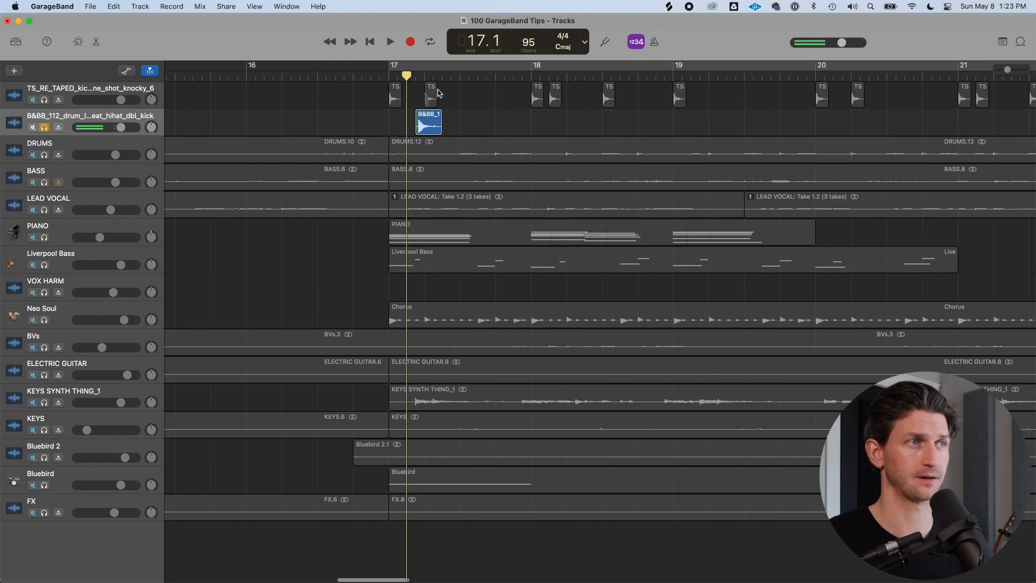
Zoom in and play the kick slice against the one-shot kicks
key("super+Right")
key("super+Right")
key("space")
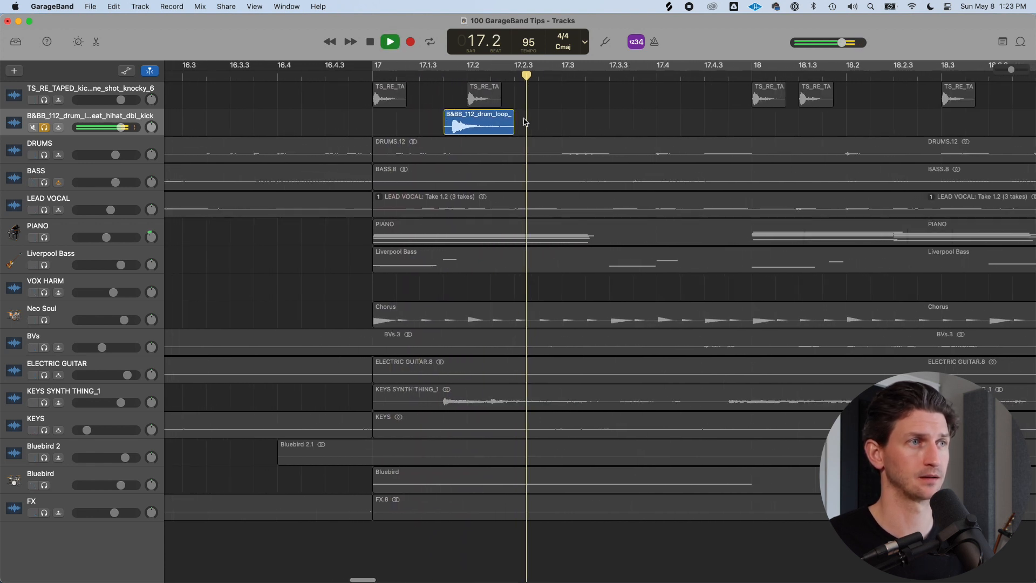
key("space")
left_click(489, 74)
left_click(435, 65)
key("space")
Split the kick slice at the playhead, move the new piece to about beat 17.3.3, and play it back
left_click(504, 76)
left_click(508, 121)
key("super+t")
left_click(516, 128)
left_click_drag(516, 128, 636, 128)
left_click(447, 73)
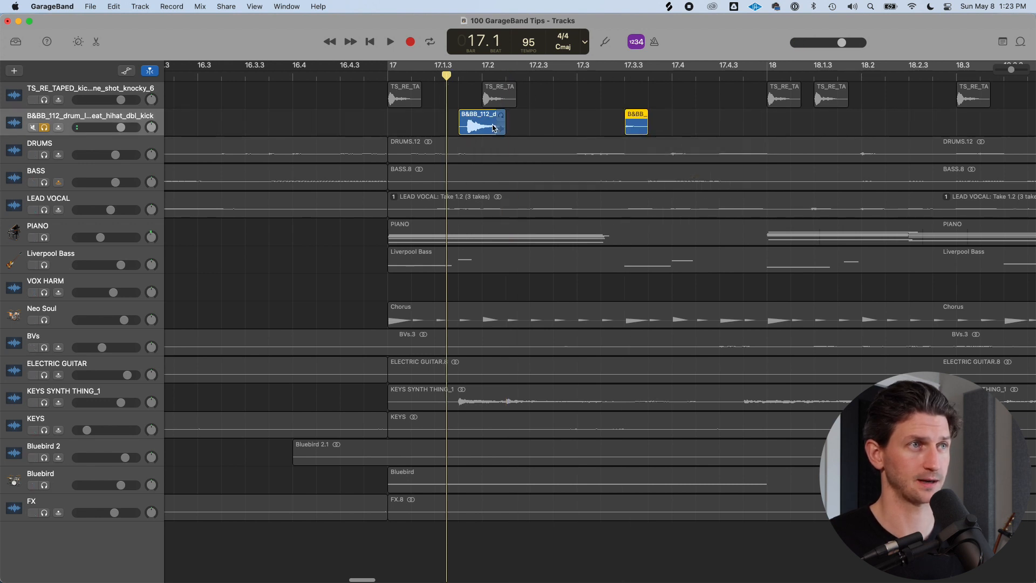
key("space")
key("space")
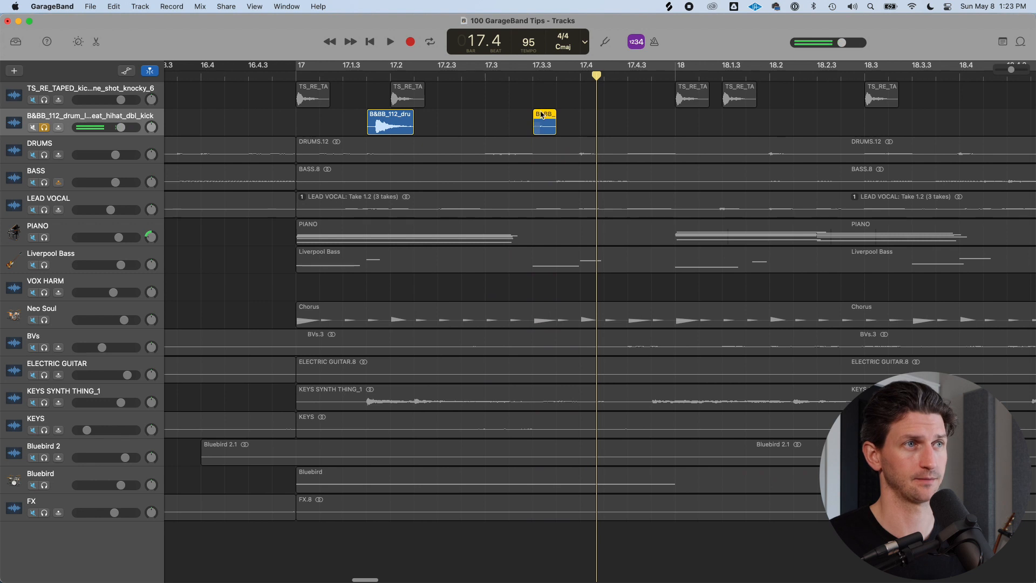
Create a new track from the drum loop track and name it Hi Hat
left_click(114, 116)
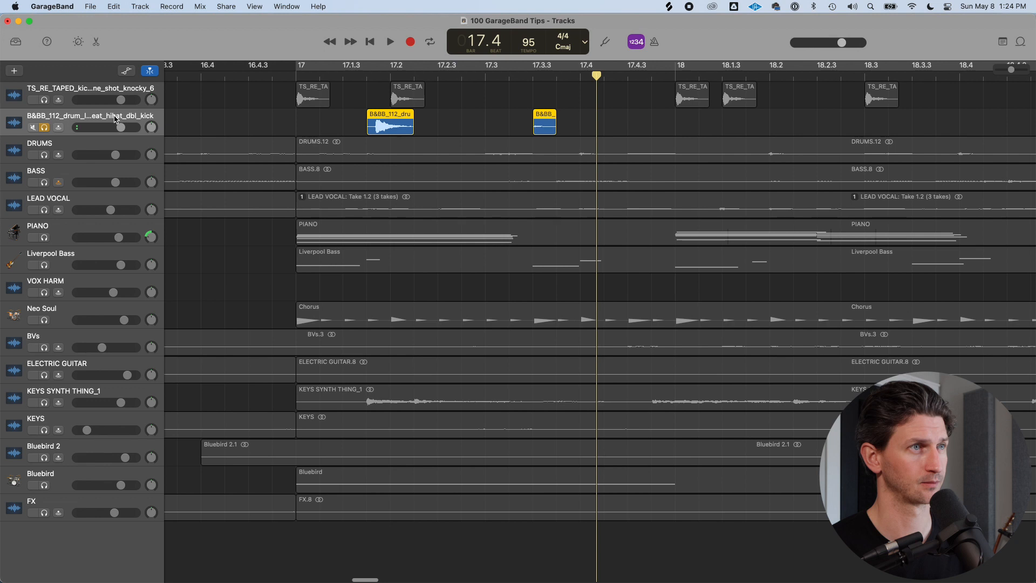
key("alt+super+a")
double_click(49, 142)
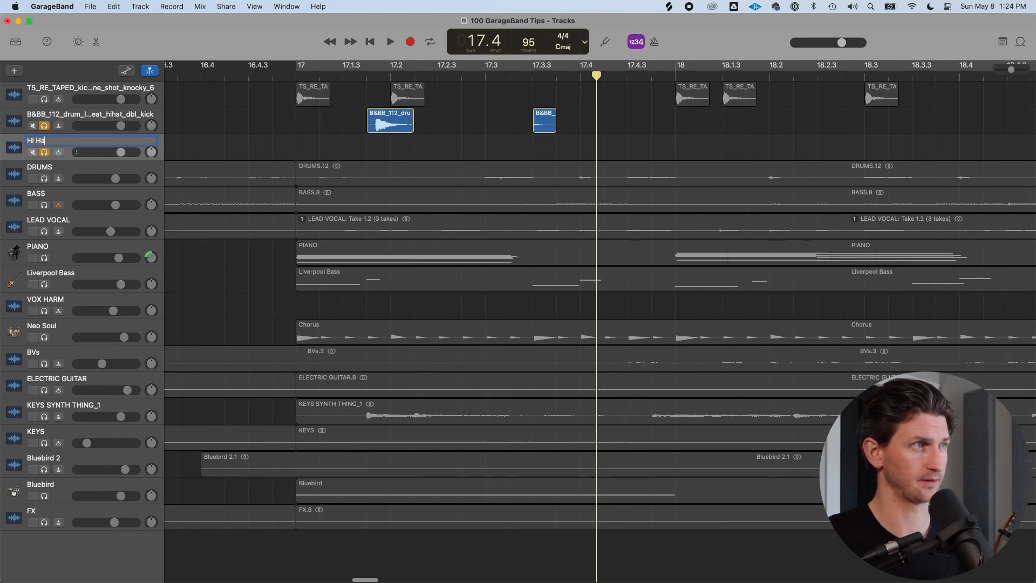
Rename the drum loop track to Snare and the one-shot kick track to Kick
double_click(67, 119)
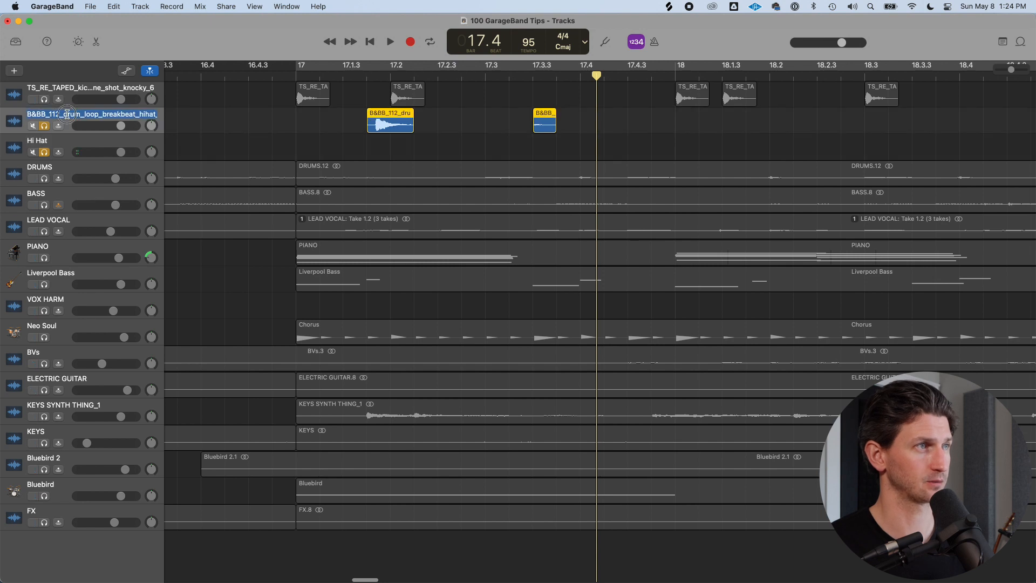
type("Snare")
key("Return")
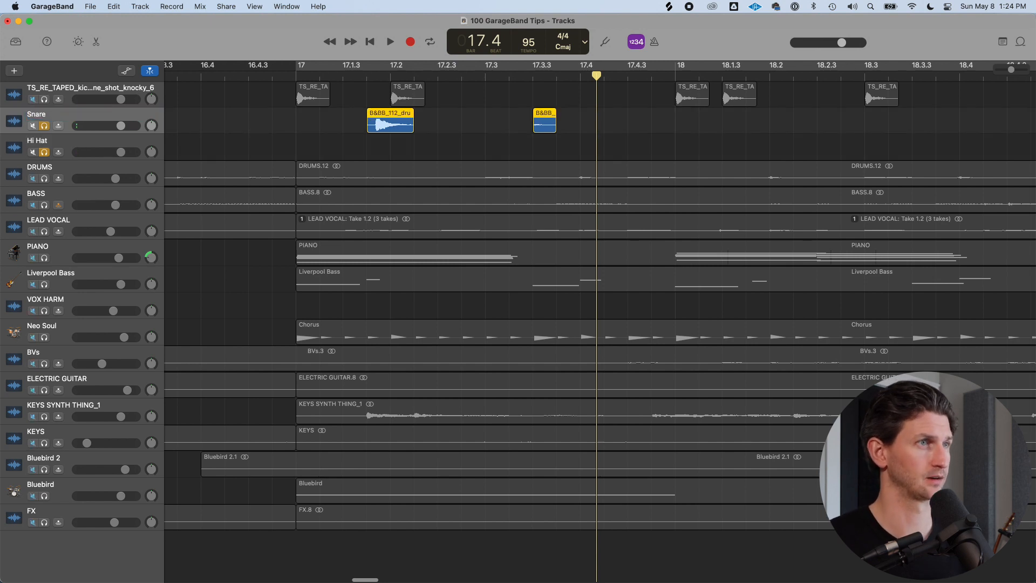
left_click(126, 94)
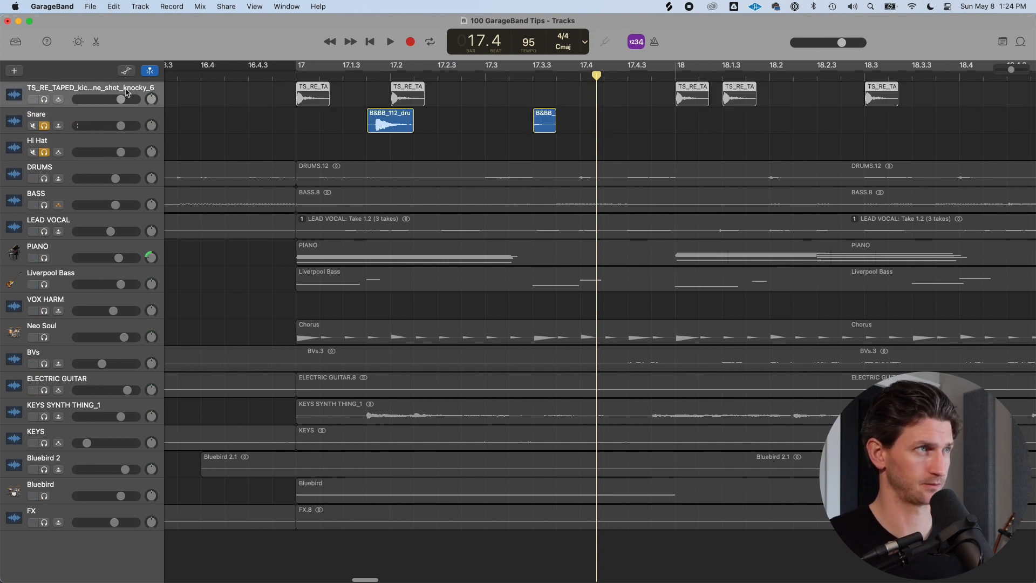
double_click(125, 91)
type("Ki")
key("Return")
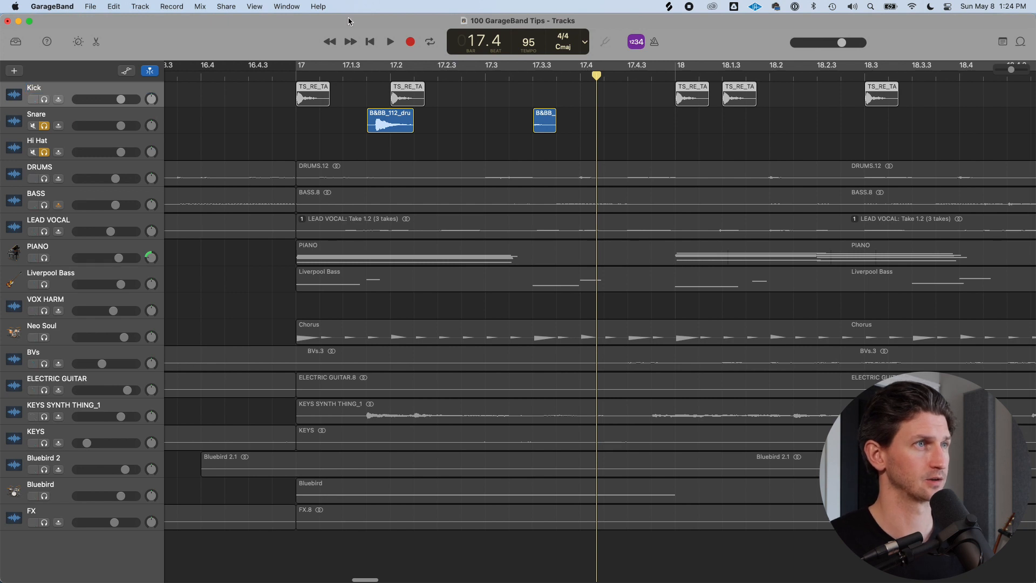
Set a cycle region spanning bar 17
left_click_drag(301, 72, 675, 71)
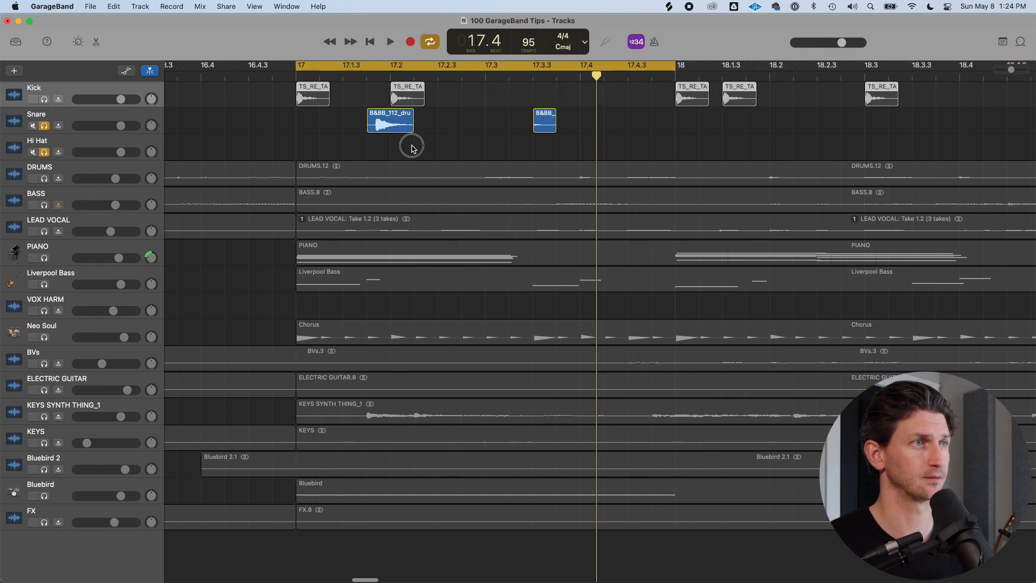
scroll(565, 125, "down", 5)
scroll(565, 117, "right", 3)
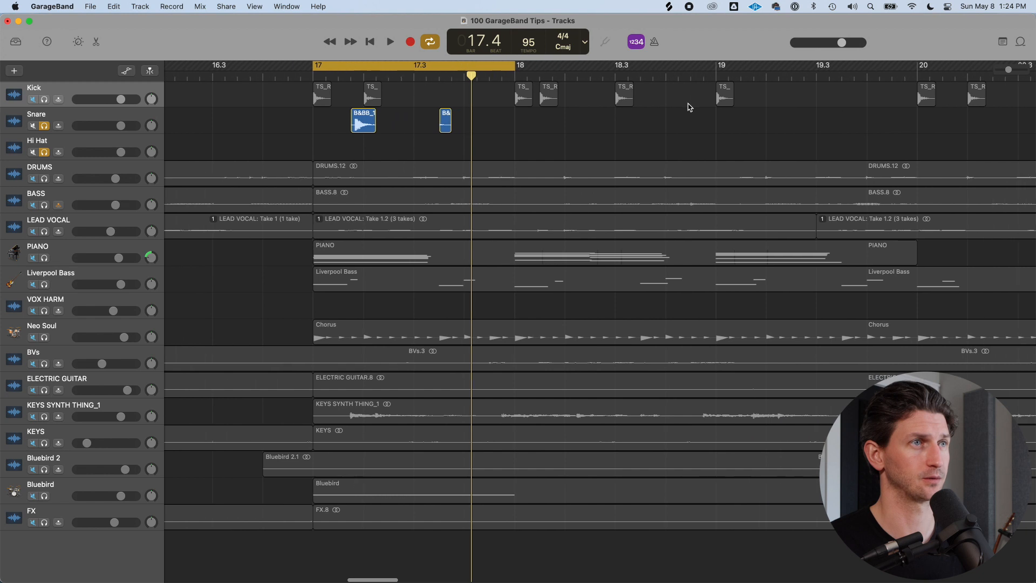
scroll(545, 115, "down", 2)
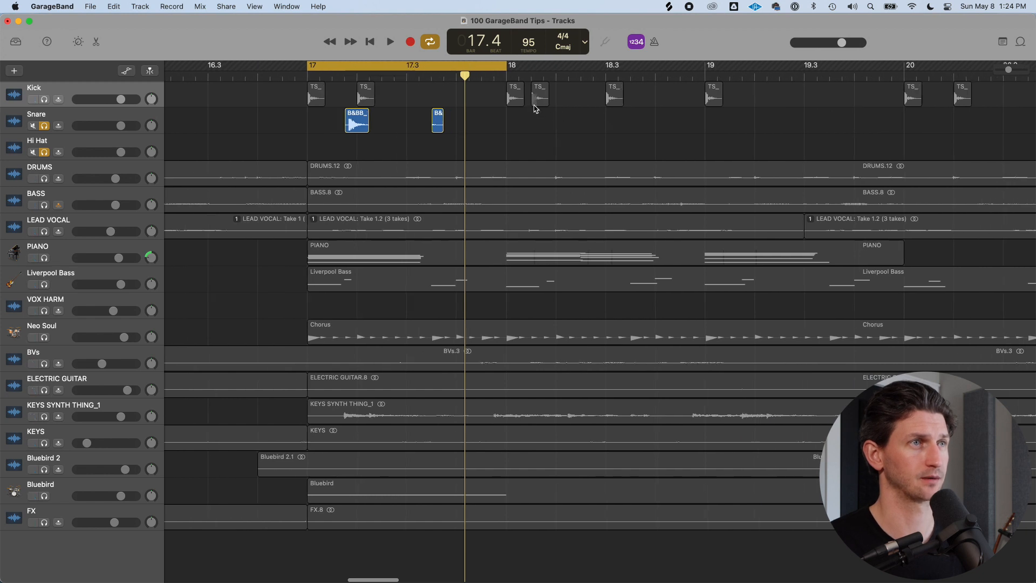
key("super+Left")
scroll(470, 112, "right", 3)
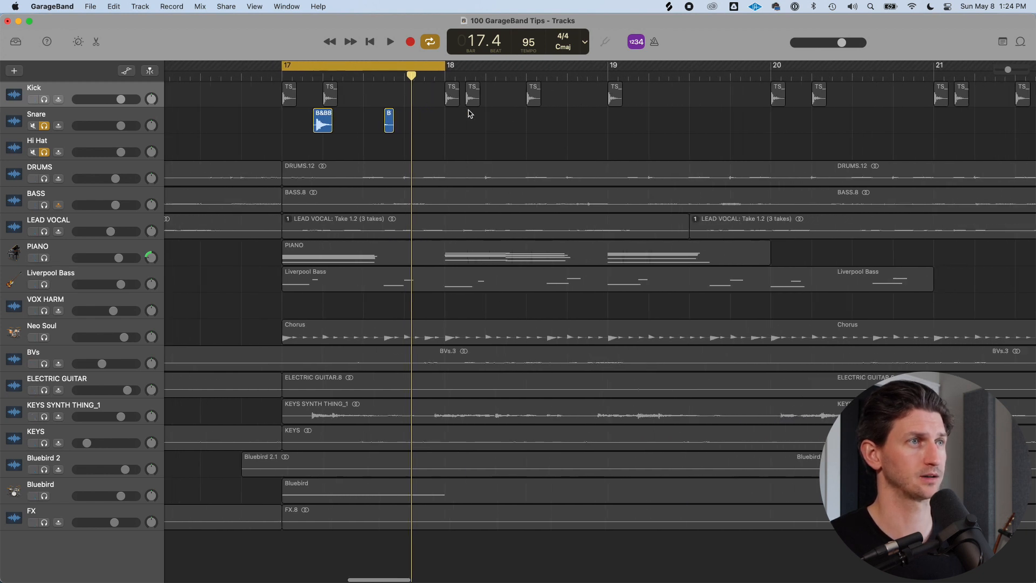
key("a")
Move the hi-hat slice onto the Hi Hat track at bar 17, move the snare slice to about 17.2.4, and play it
left_click_drag(365, 123, 266, 154)
left_click_drag(301, 121, 350, 121)
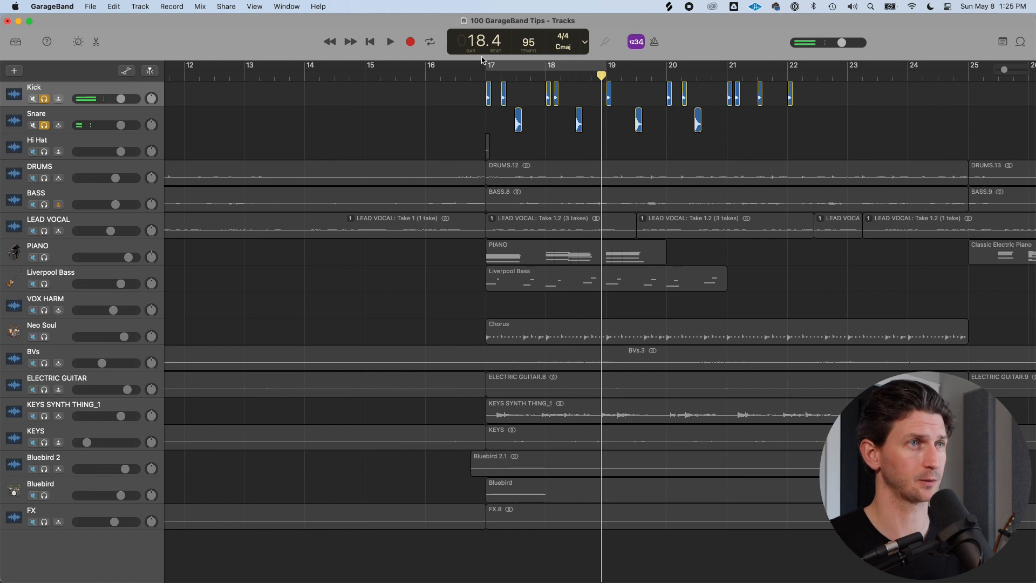
key("space")
Turn off cycle mode and play the chorus from bar 17 with the snare slice repeated in each bar
key("space")
key("c")
left_click(548, 67)
left_click(487, 74)
key("space")
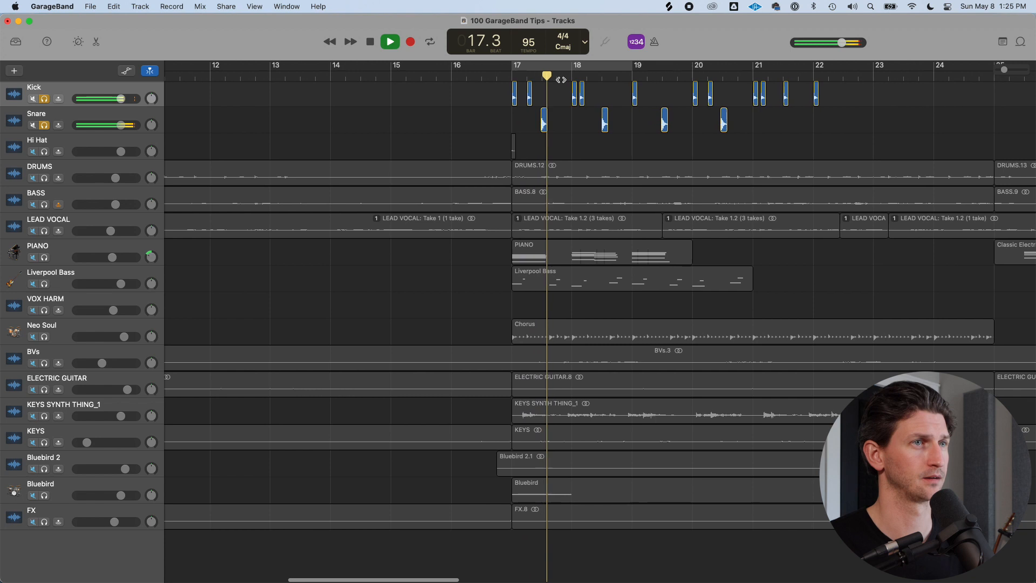
Split the snare slice at beat 17.3 and delete the part before the split
key("super+Right")
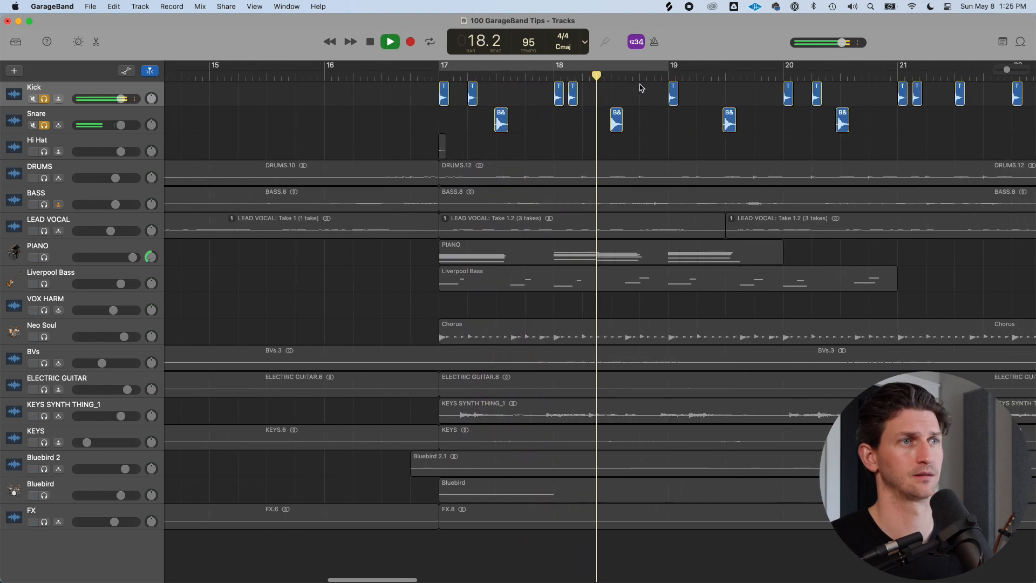
key("space")
left_click(452, 76)
key("super+Right")
key("super+Right")
key("super+Right")
key("super+Right")
key("super+Right")
key("super+Right")
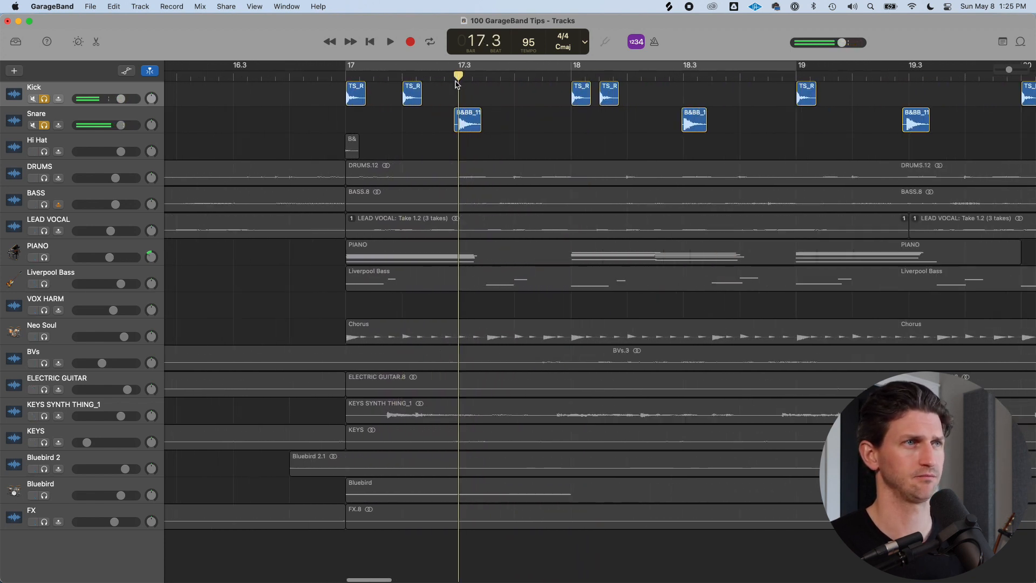
left_click(476, 129)
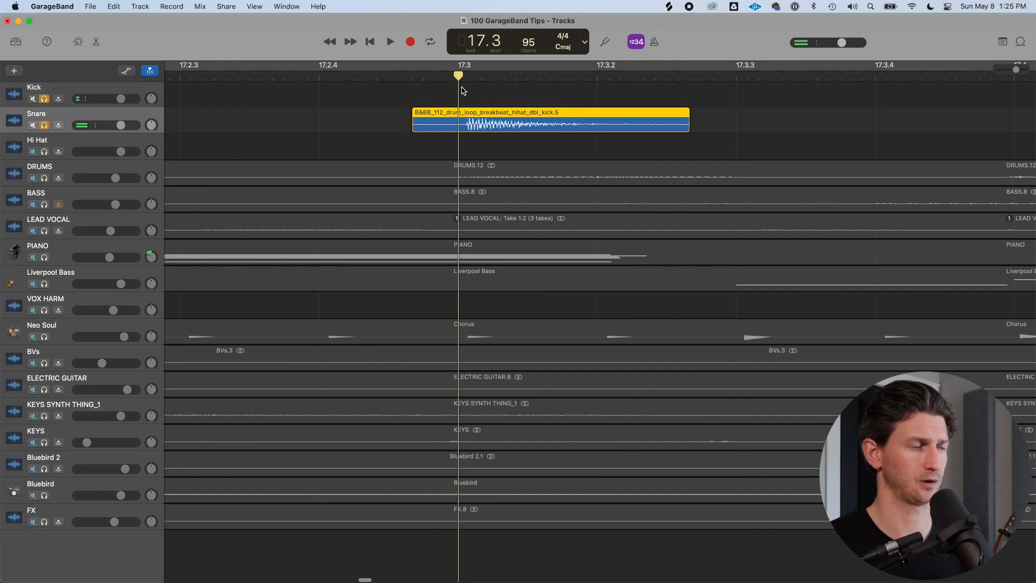
left_click_drag(489, 125, 482, 129)
key("super+t")
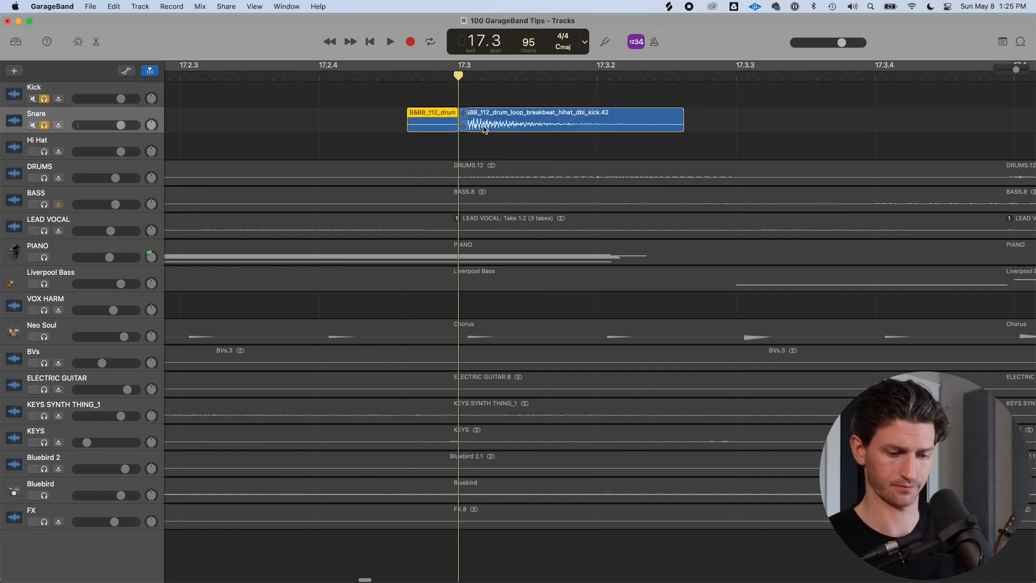
key("Delete")
Shorten the end of the snare slice and play the section from bar 17
left_click_drag(682, 127, 613, 125)
scroll(613, 130, "down", 10)
scroll(445, 117, "down", 1)
left_click(379, 76)
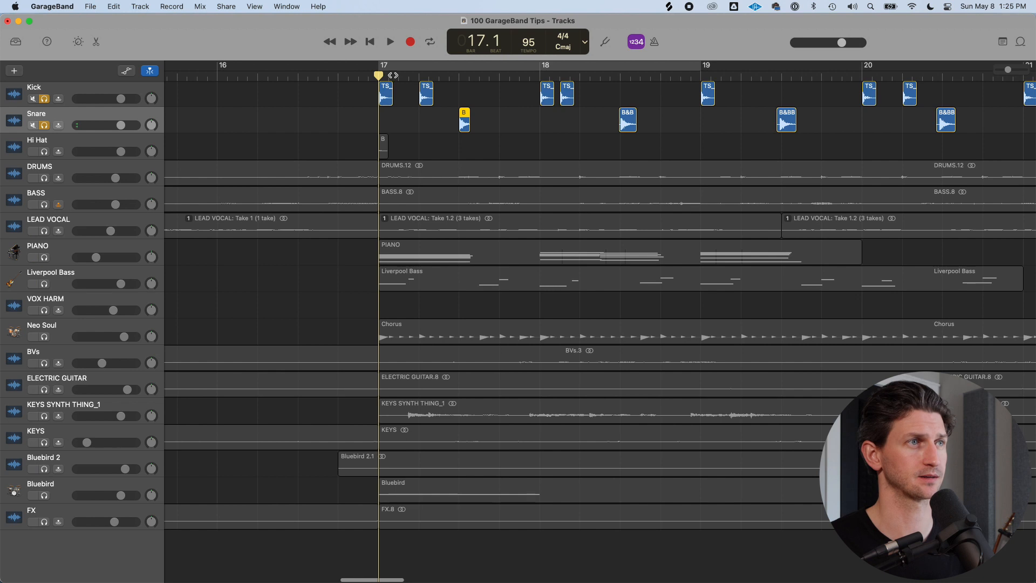
key("space")
scroll(399, 78, "left", 3)
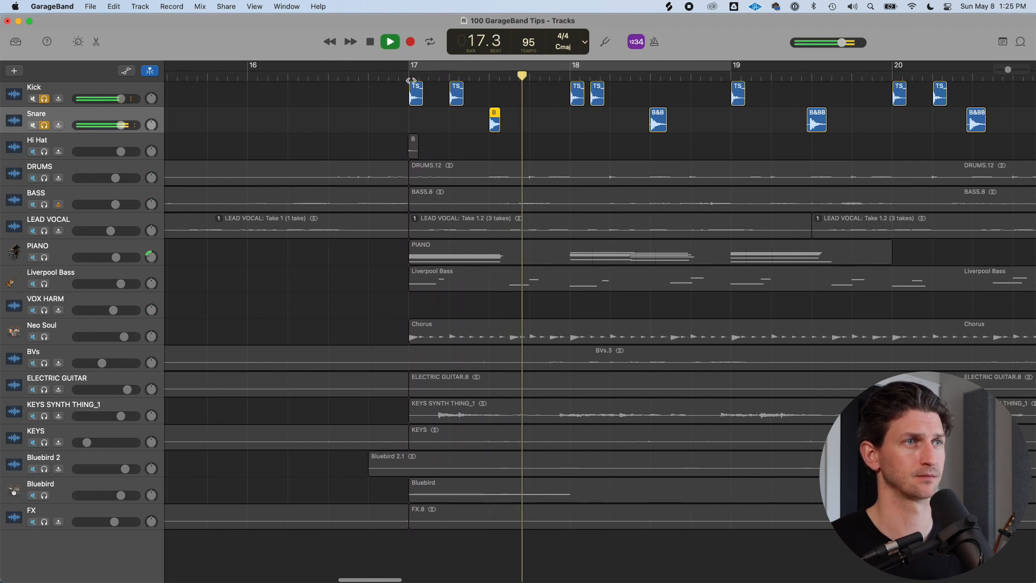
key("space")
Delete the other snare copies and copy the trimmed snare slice to beat 3 of bars 18 and 19
left_click_drag(577, 126, 951, 119)
key("Delete")
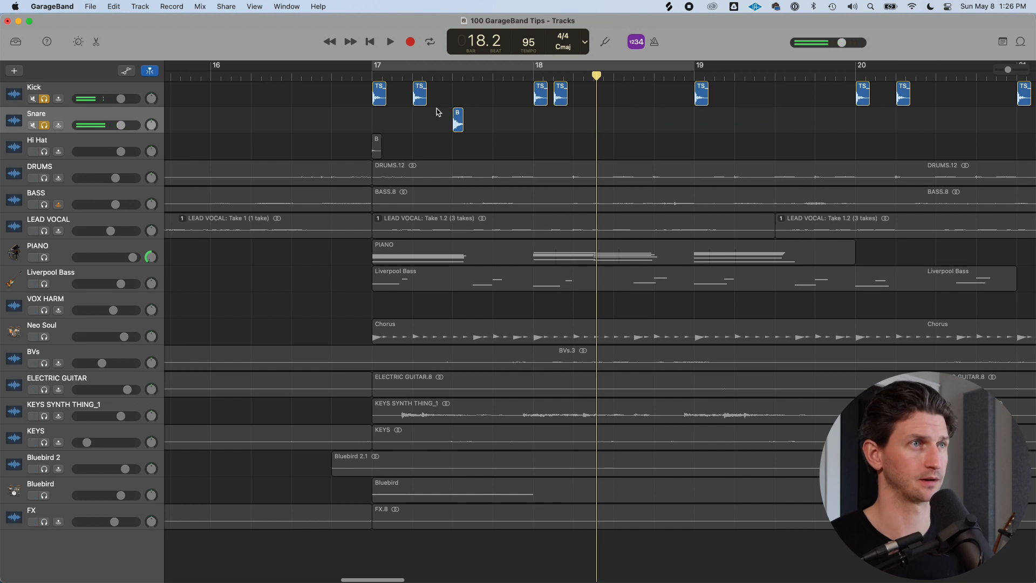
left_click_drag(456, 119, 618, 121)
left_click_drag(618, 121, 778, 127)
left_click(372, 76)
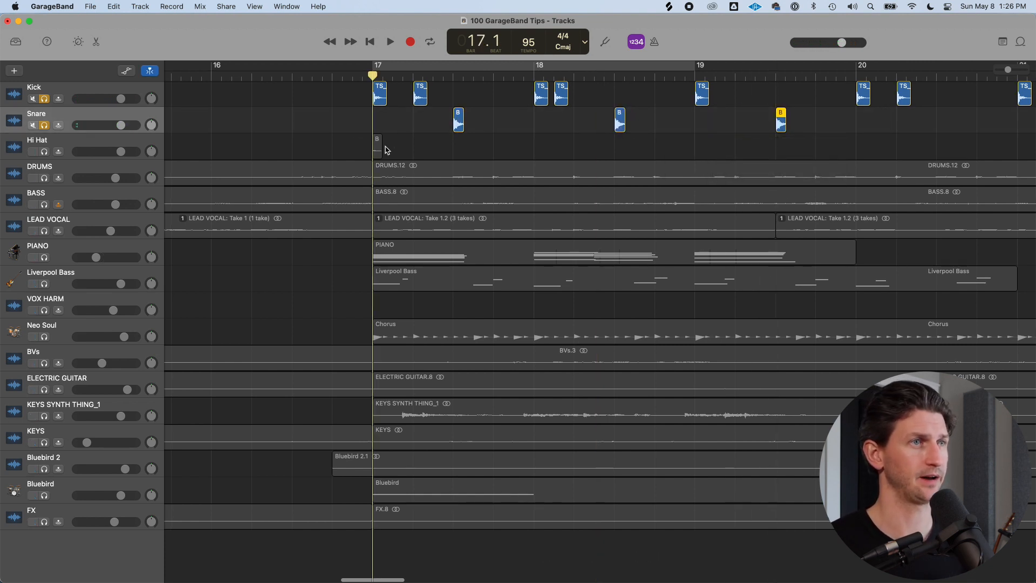
Solo the Hi Hat track together with the Kick and Snare tracks
key("super+Right")
left_click(417, 123)
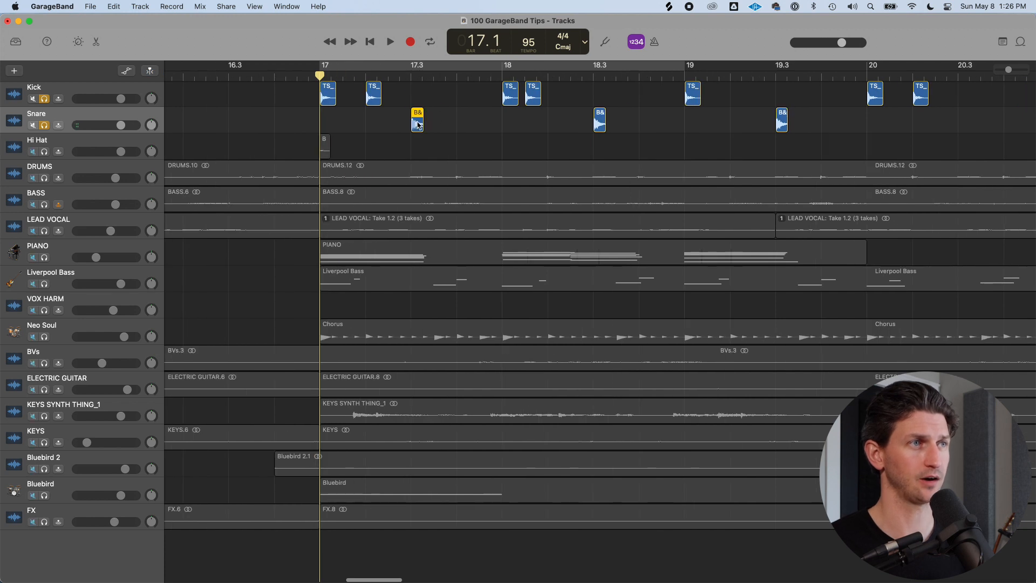
scroll(504, 153, "left", 3)
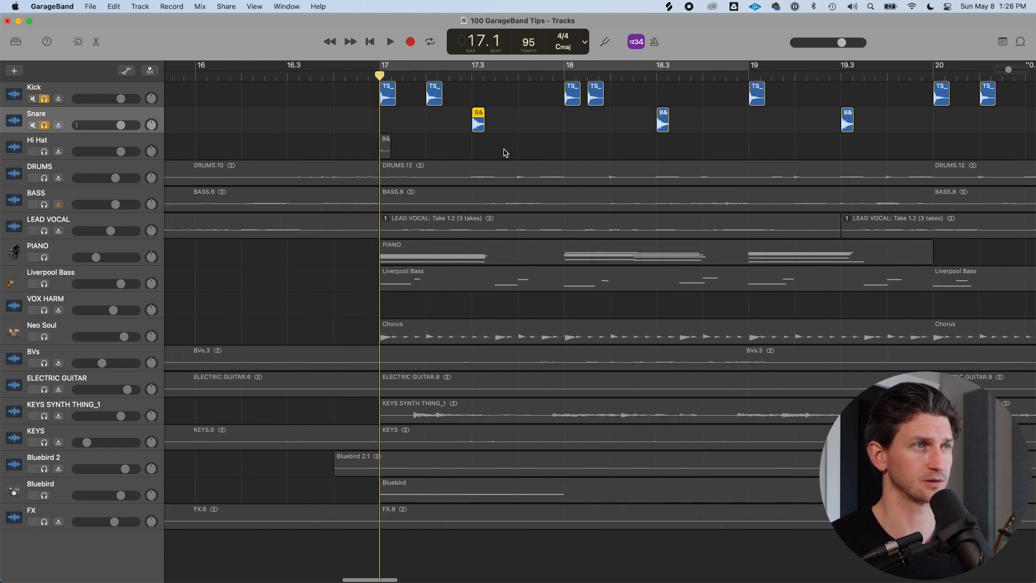
key("super+Right")
left_click(44, 151)
key("super+Right")
key("super+Right")
key("super+Right")
key("super+Right")
key("super+Right")
key("super+Right")
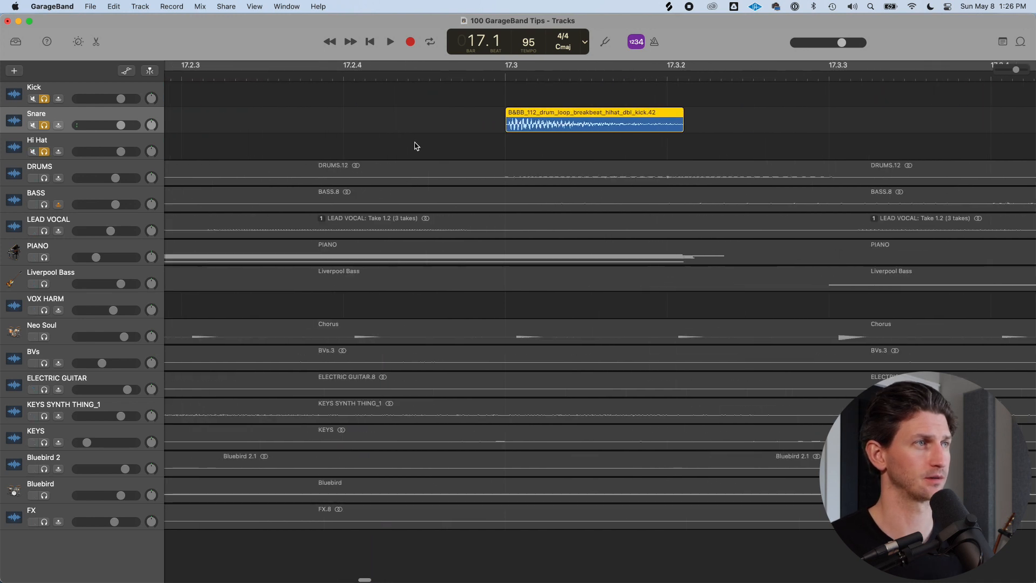
Play the layered kick, snare and hi-hat pattern across bars 17 to 20
scroll(378, 141, "left", 20)
scroll(319, 100, "right", 1)
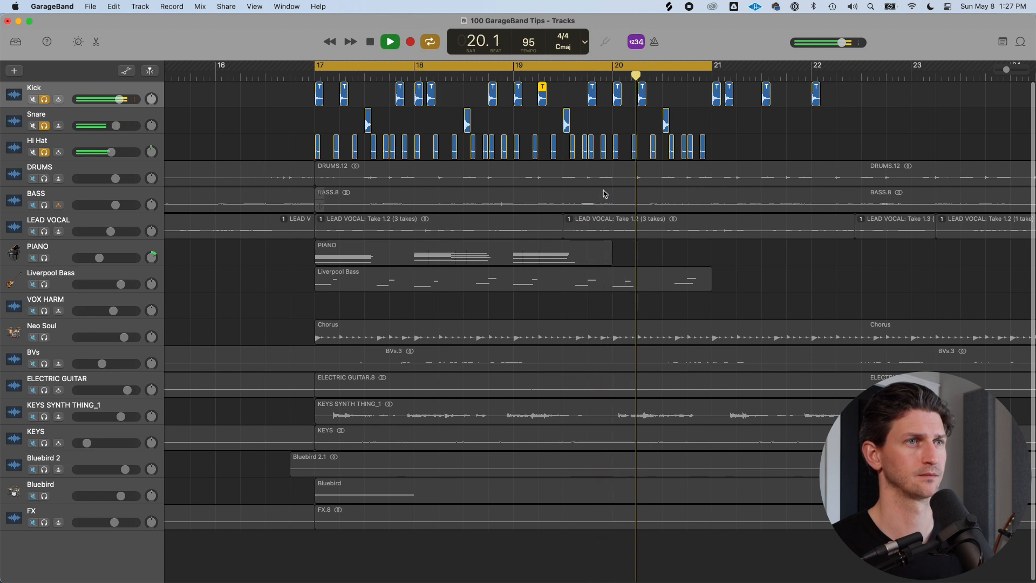
key("space")
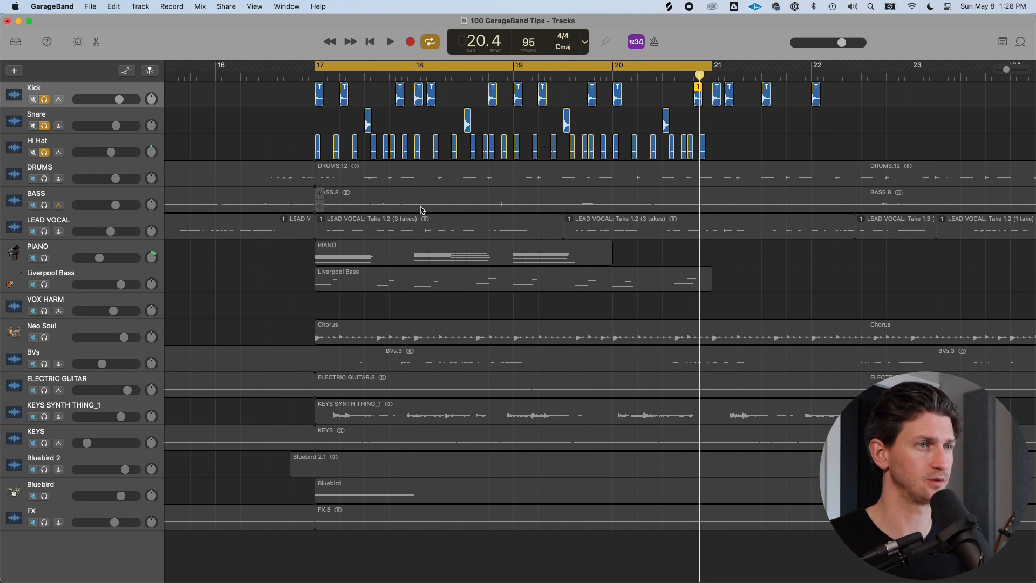
Solo the Liverpool Bass track and play the chorus from bar 17
key("super+Tab")
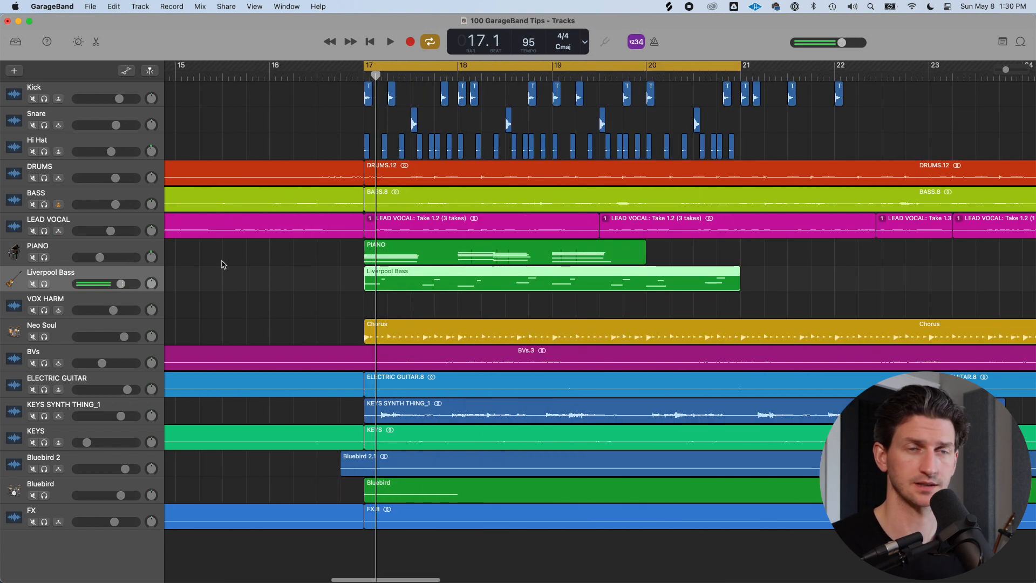
left_click(44, 284)
key("space")
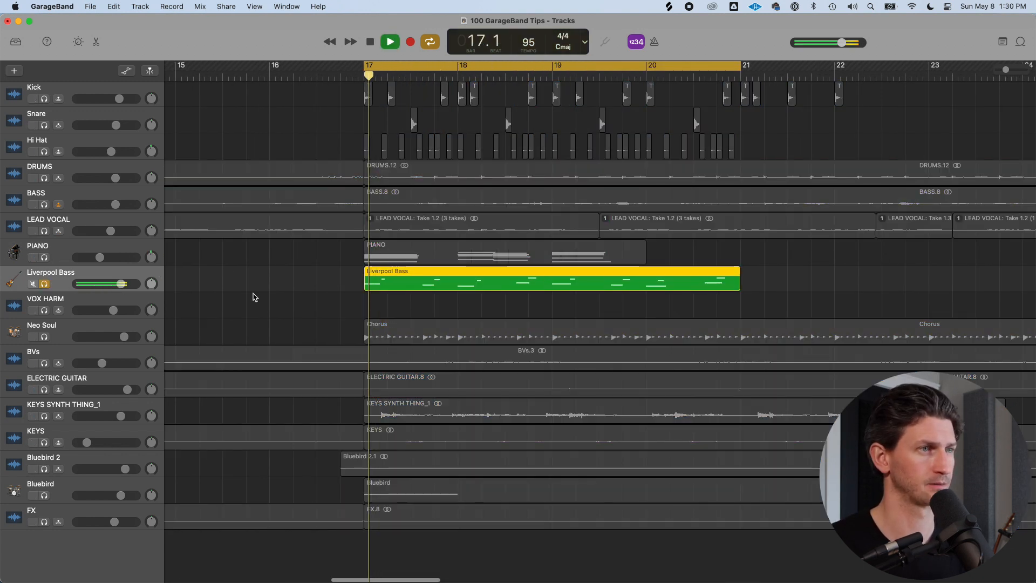
Transpose the Liverpool Bass region up to +10 semitones and back down in semitone steps
key("super+Right")
key("space")
scroll(473, 283, "down", 1)
scroll(473, 284, "right", 1)
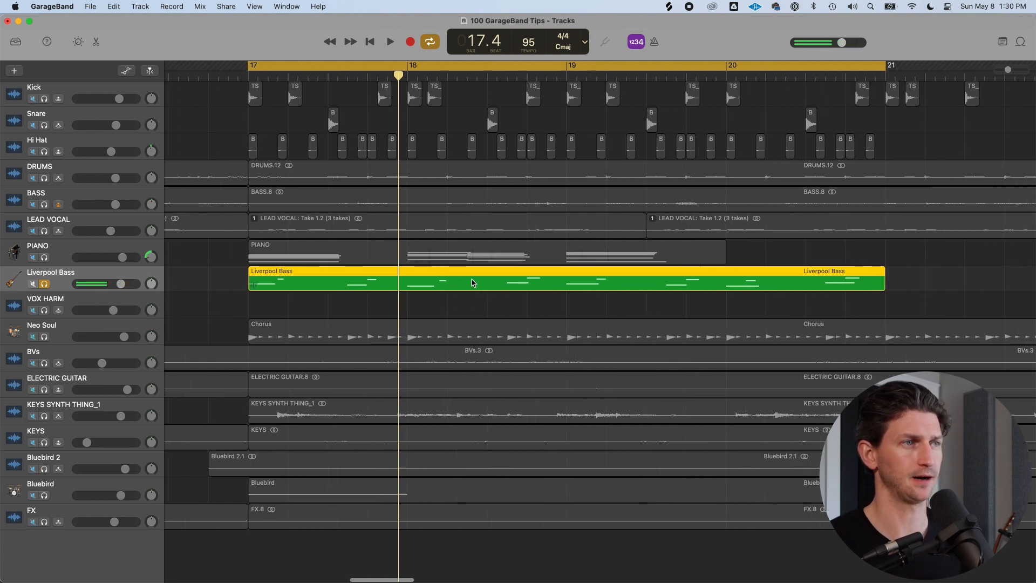
key("alt+Up")
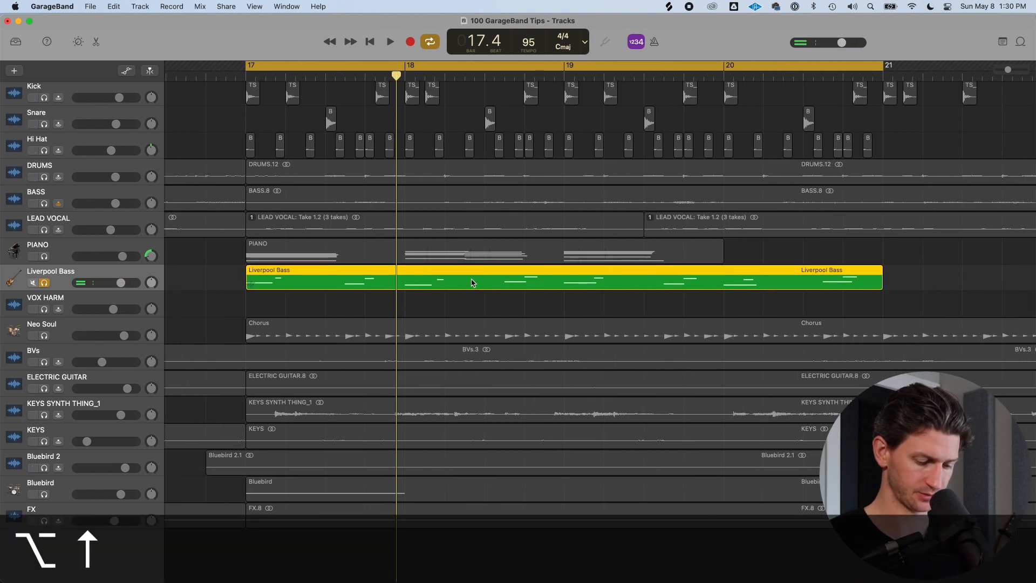
key("alt+Up")
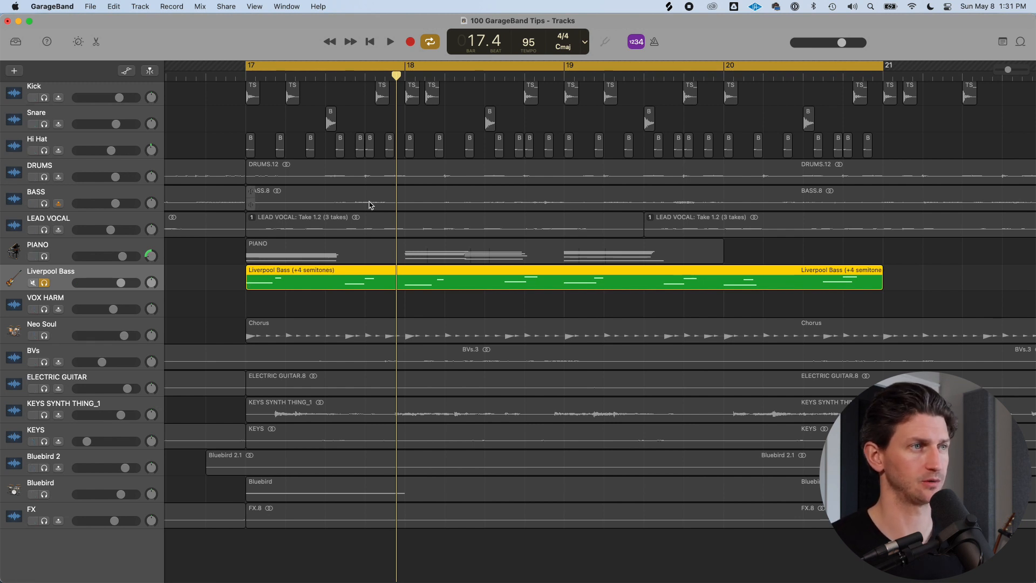
key("alt+Up")
key("alt+Up")
key("alt+Up")
key("alt+Up")
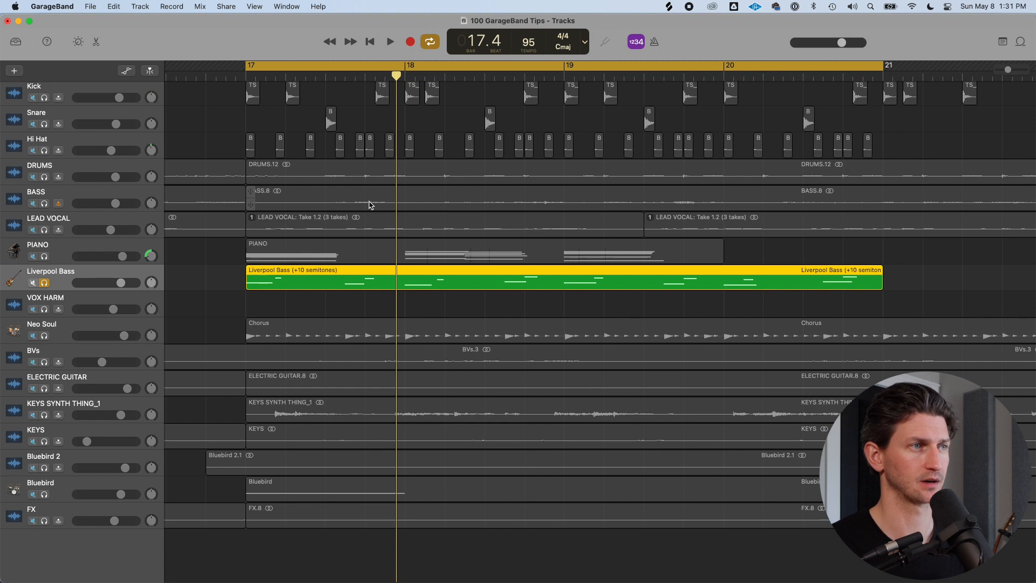
key("alt+Down")
key("alt+Down")
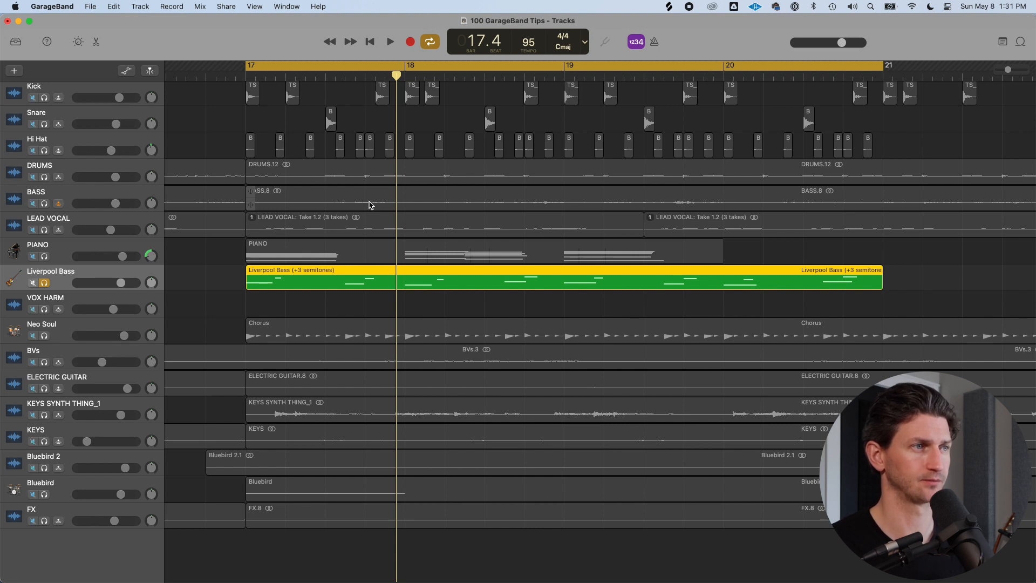
key("alt+Down")
Shift the Liverpool Bass region by octaves to +12 semitones and play it
key("shift+alt+Up")
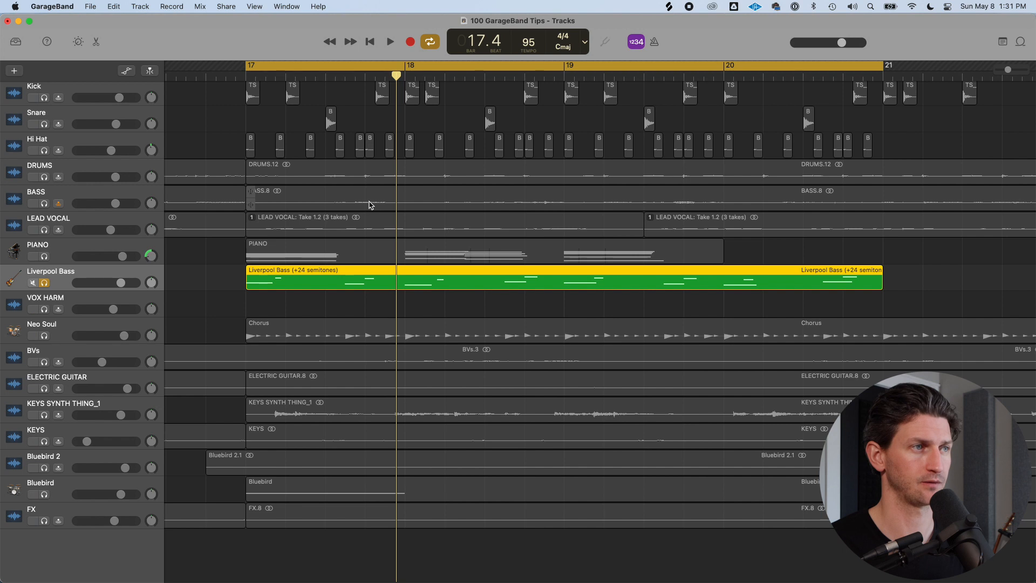
key("shift+alt+Down")
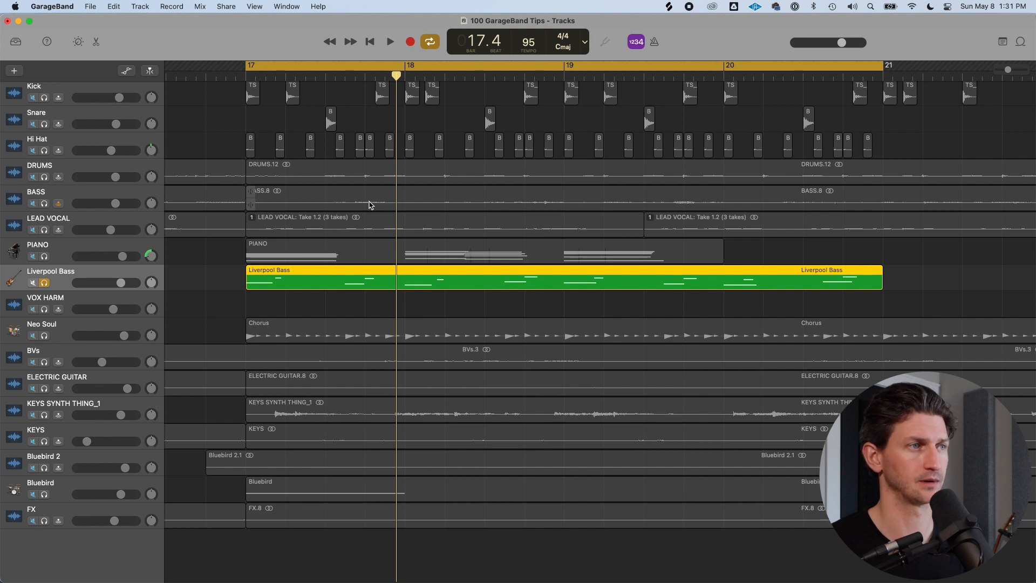
key("shift+alt+Down")
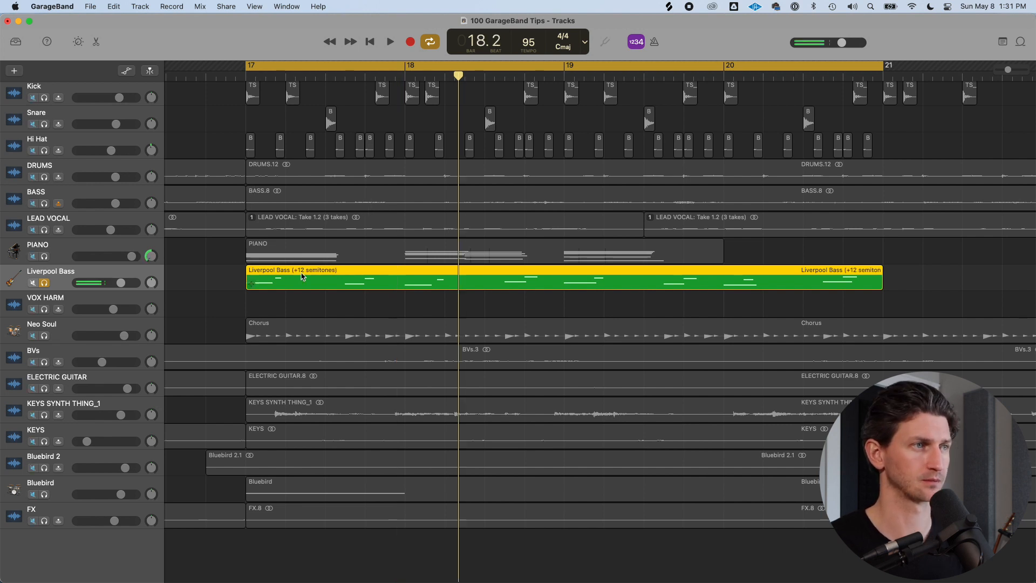
key("space")
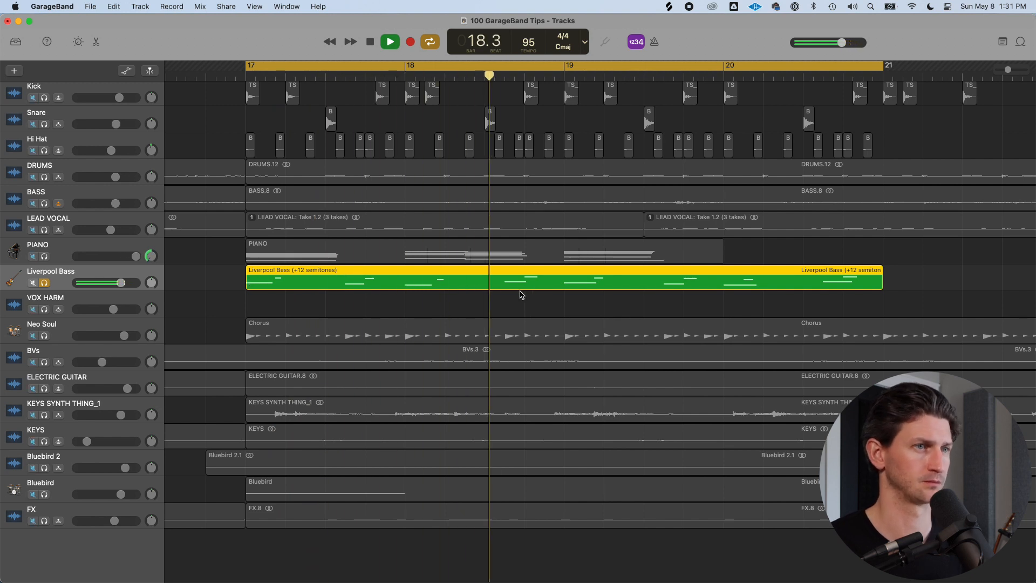
Stop playback and transpose the Liverpool Bass region down an octave back to its original pitch
key("space")
key("shift+alt+Down")
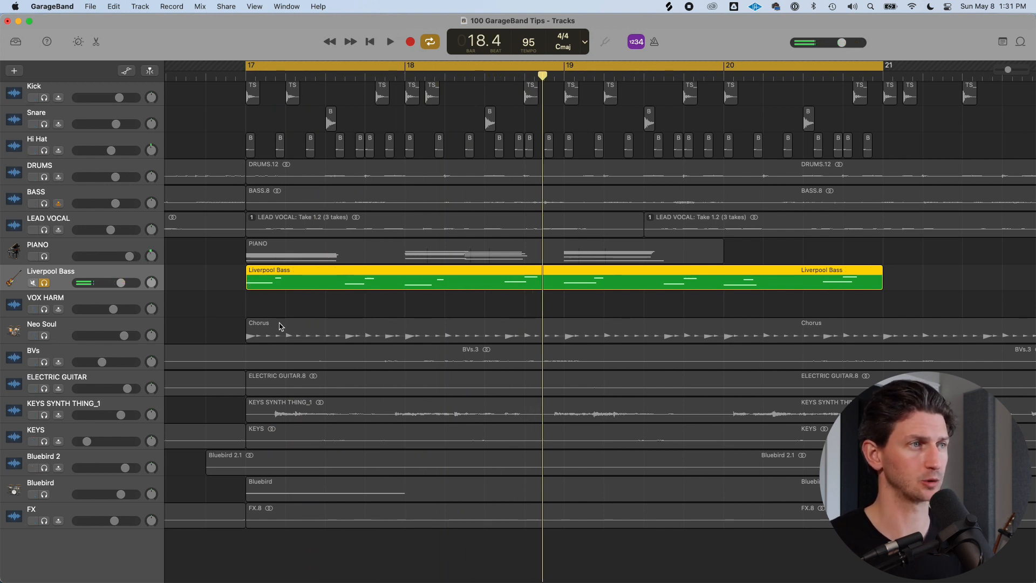
Solo the PIANO track instead of Liverpool Bass and play the chorus briefly
left_click(45, 256)
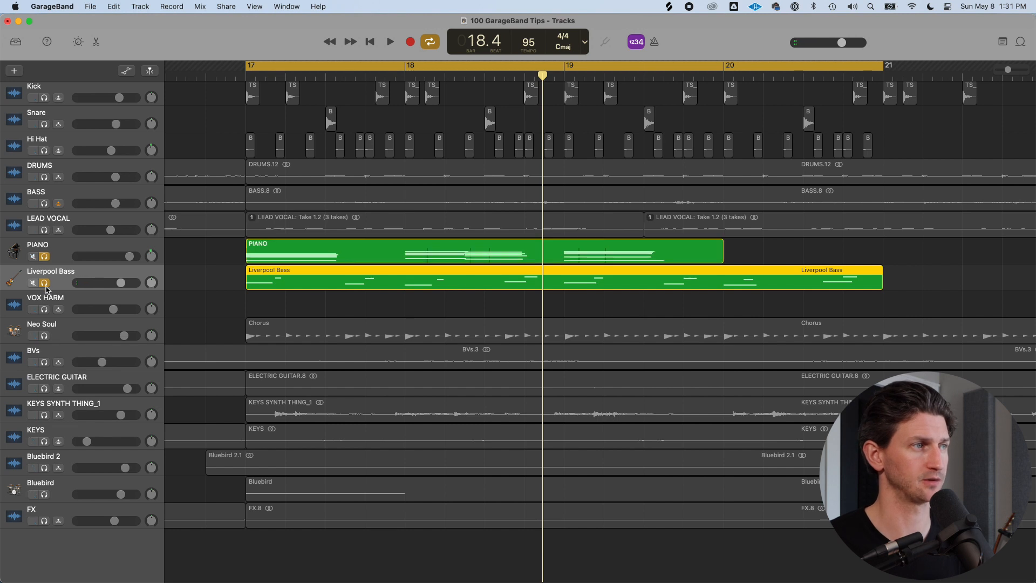
left_click(44, 283)
left_click(76, 257)
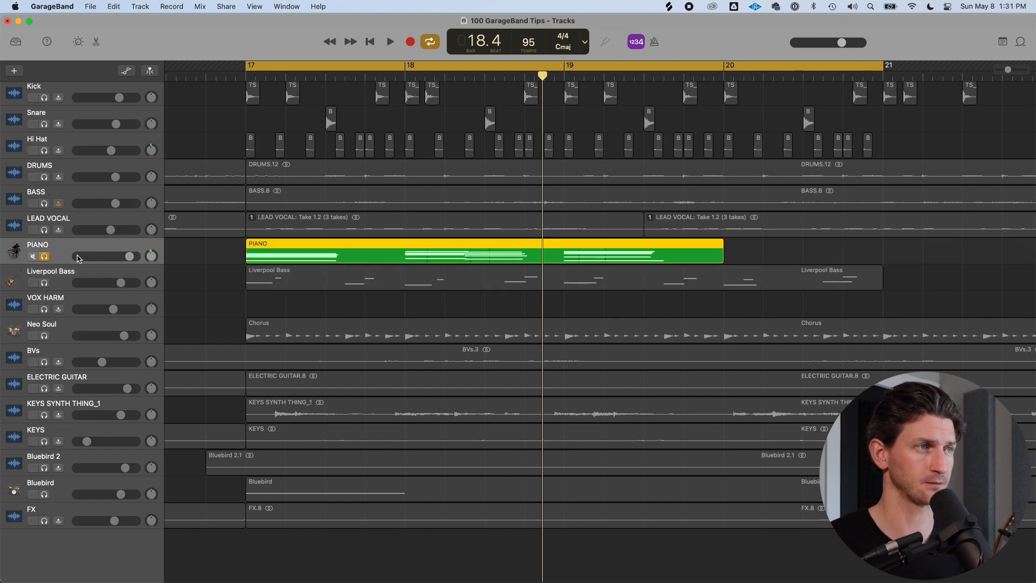
key("space")
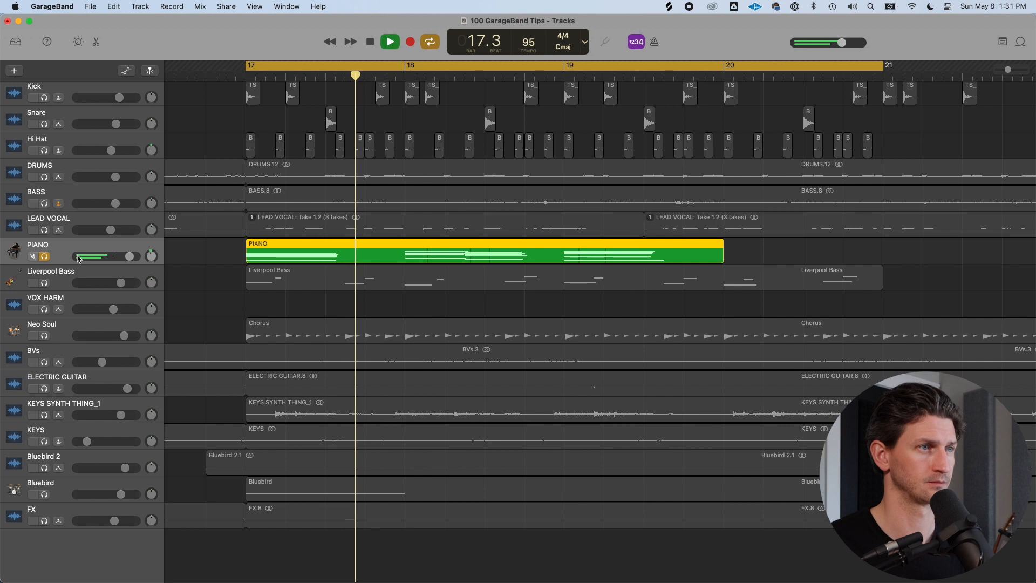
key("space")
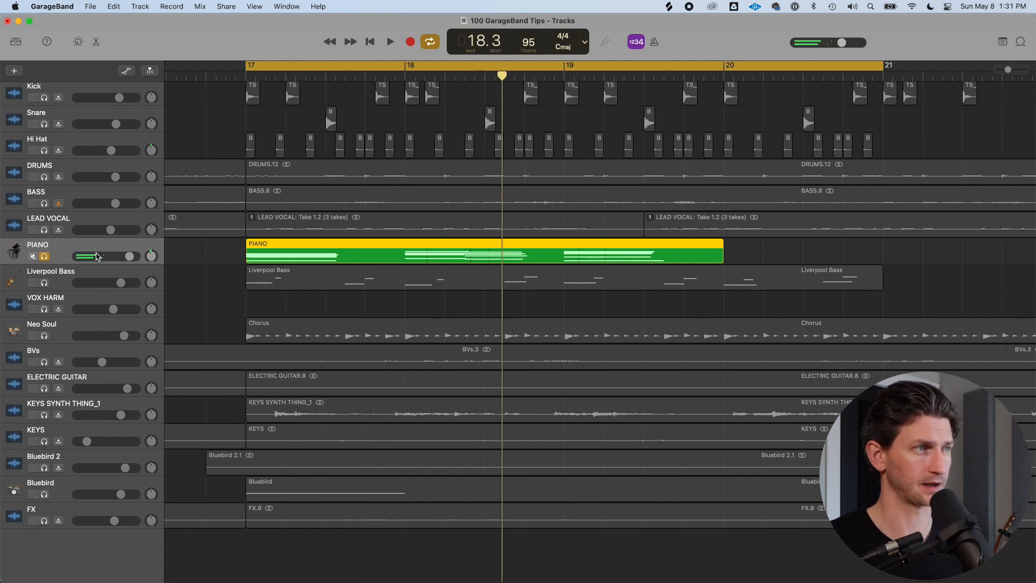
Duplicate the PIANO track and copy the chorus piano region onto the new track
key("super+d")
left_click_drag(305, 261, 305, 287)
left_click(211, 280)
left_click(297, 283)
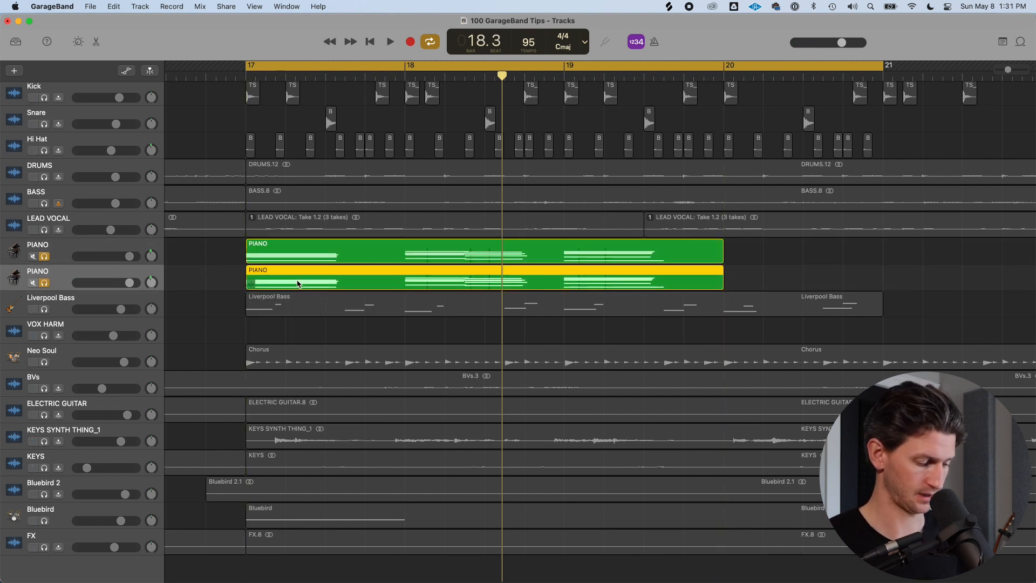
Transpose the copied piano region up 12 semitones and lower the duplicate track's volume while playing it back
key("alt+shift+Up")
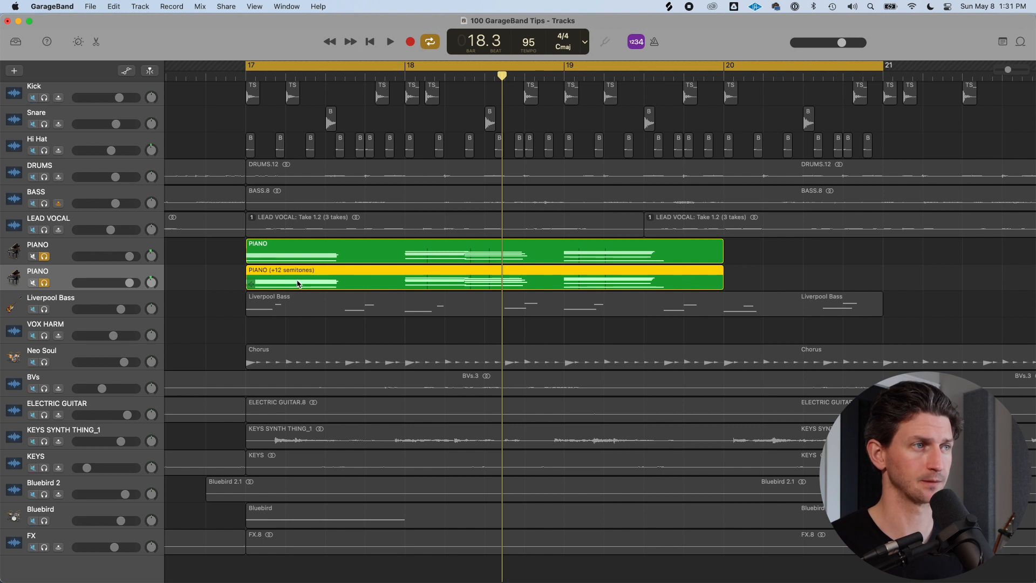
left_click(66, 256)
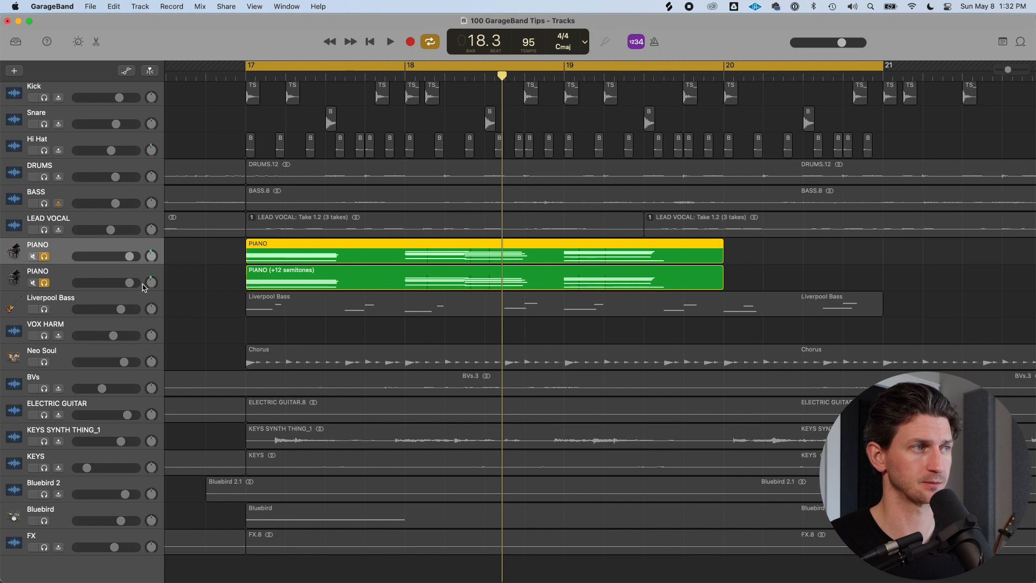
left_click_drag(130, 282, 108, 282)
left_click(124, 279)
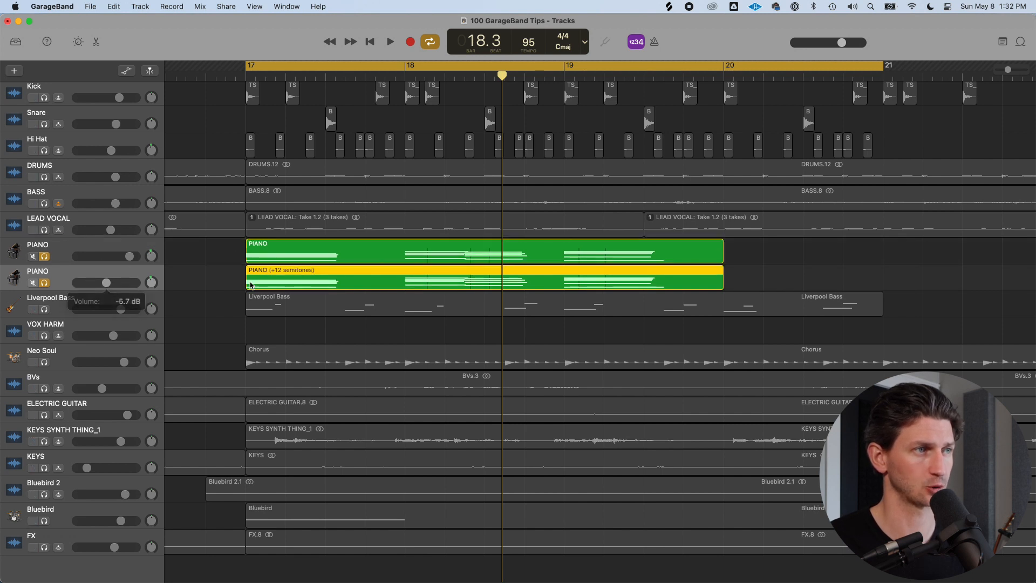
key("space")
left_click_drag(113, 283, 139, 285)
key("space")
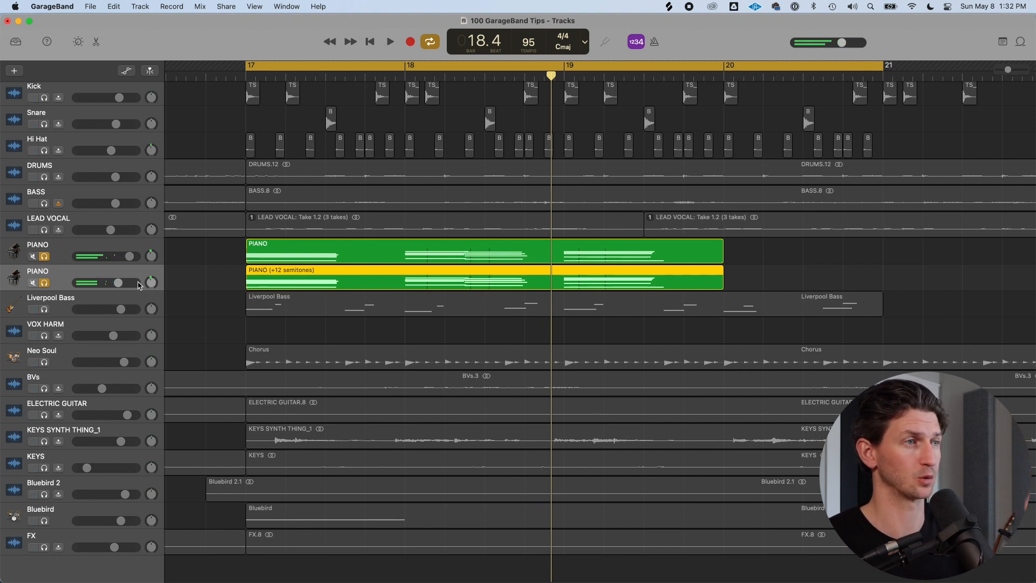
left_click(280, 245)
left_click(277, 268)
left_click(279, 247)
left_click(276, 266)
left_click(275, 247)
left_click(279, 278)
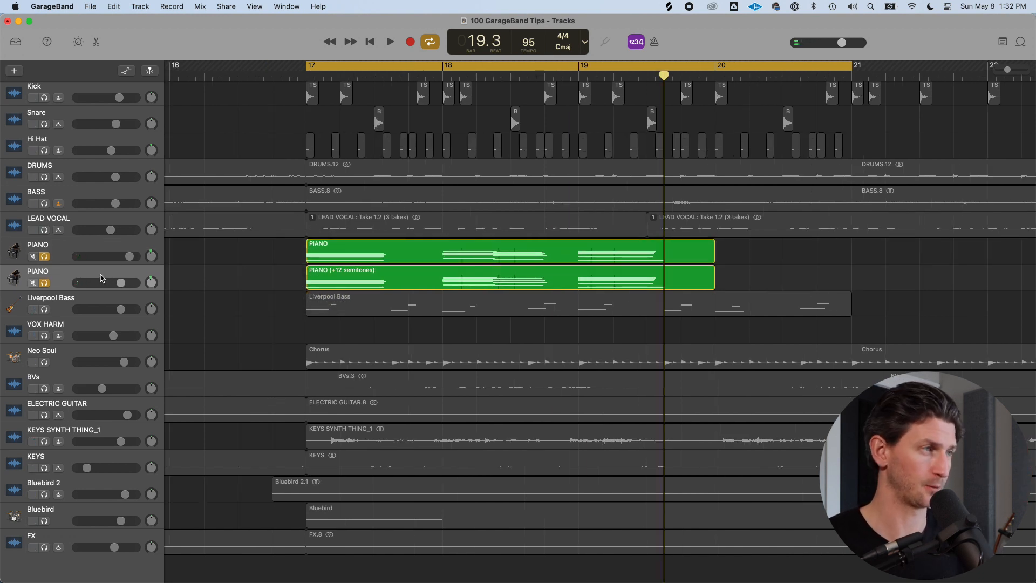
key("y")
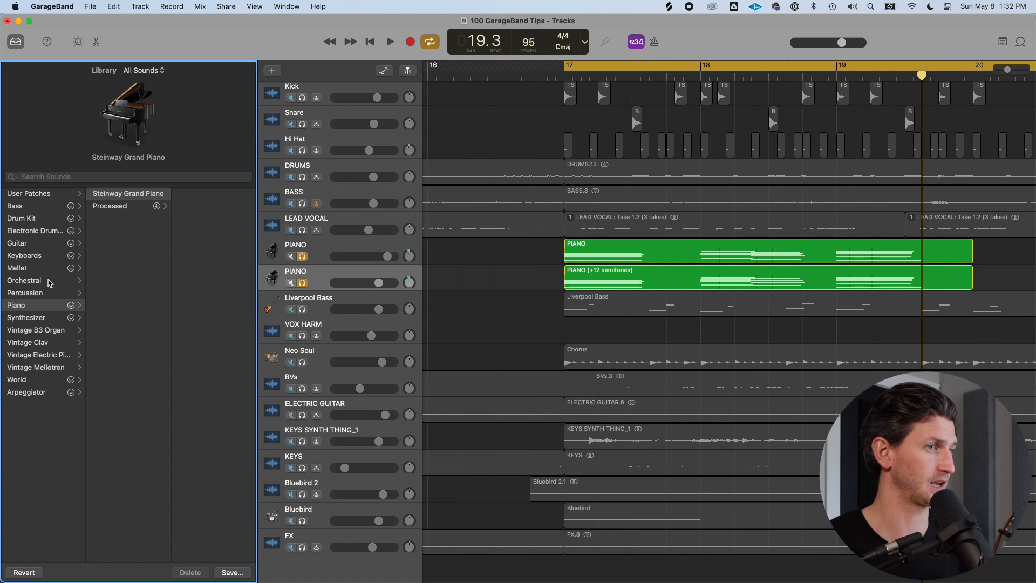
key("y")
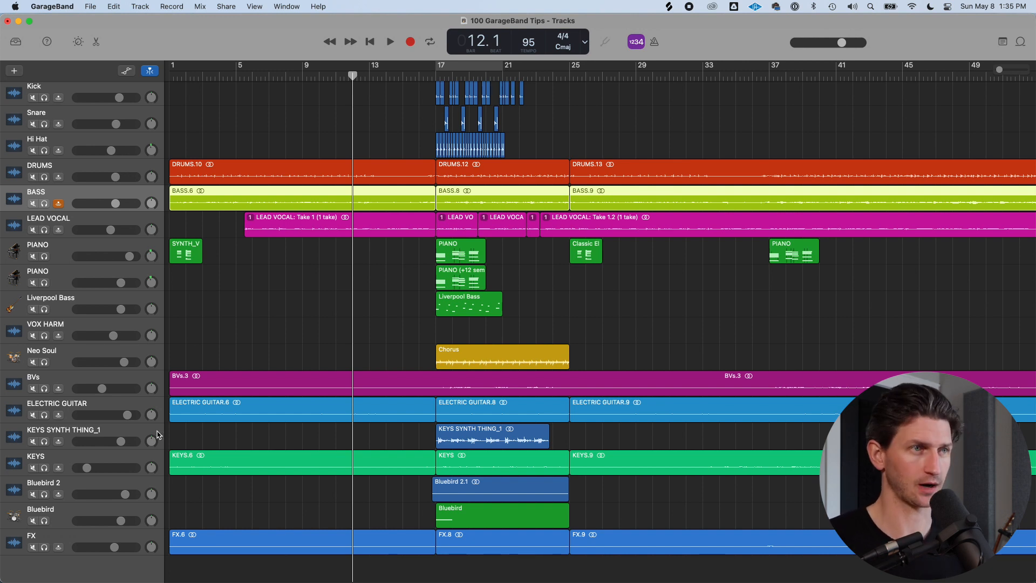
Open the master track's Output smart controls and load a Limiter plug-in from the Dynamics category
key("b")
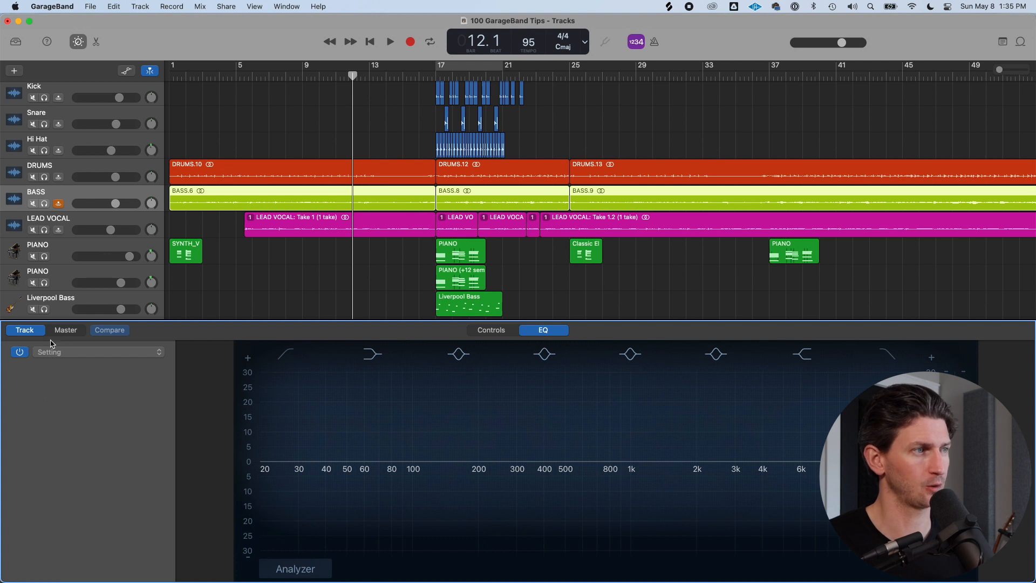
left_click(64, 330)
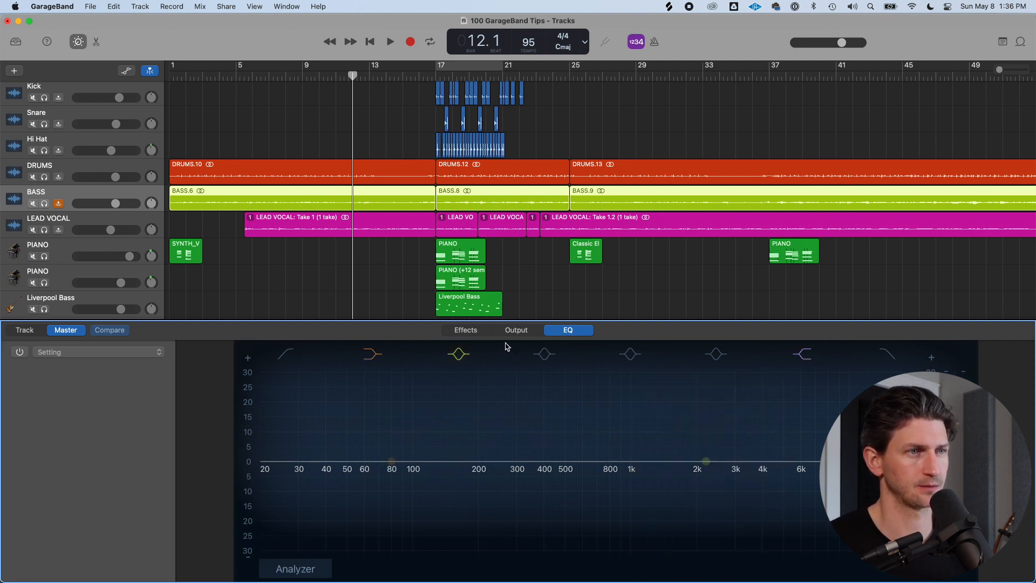
left_click(517, 330)
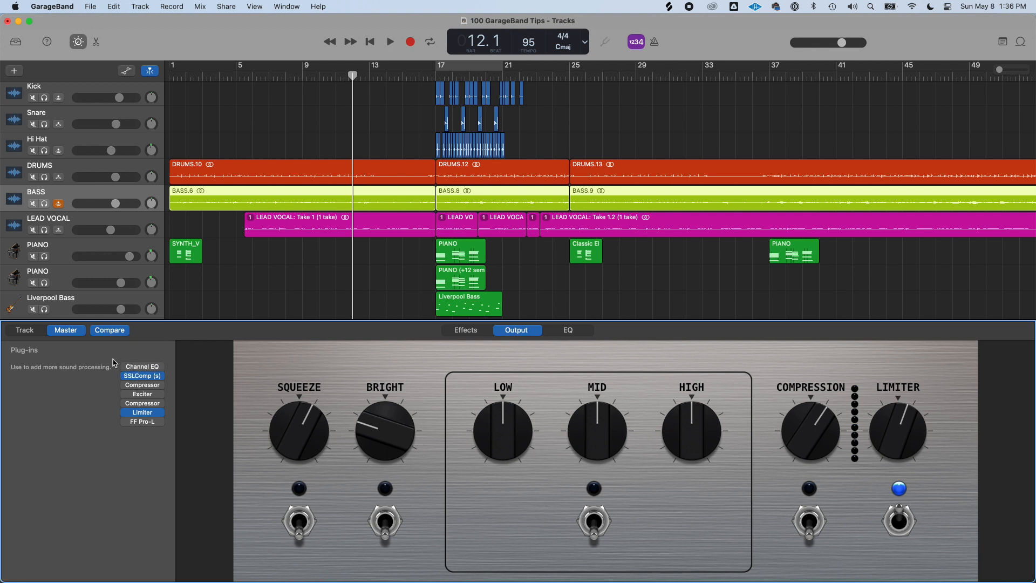
mouse_move(143, 414)
left_click(153, 428)
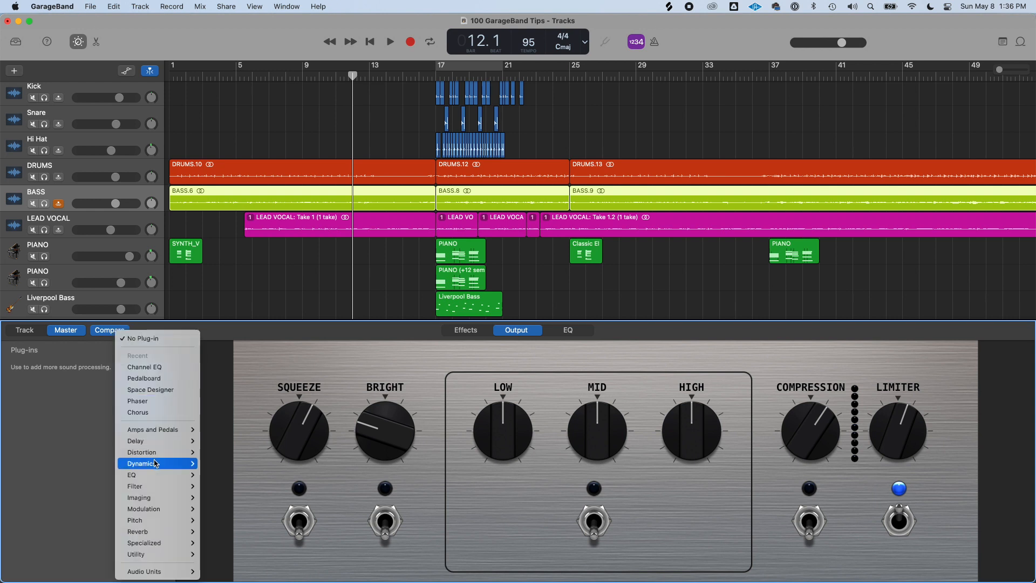
mouse_move(156, 466)
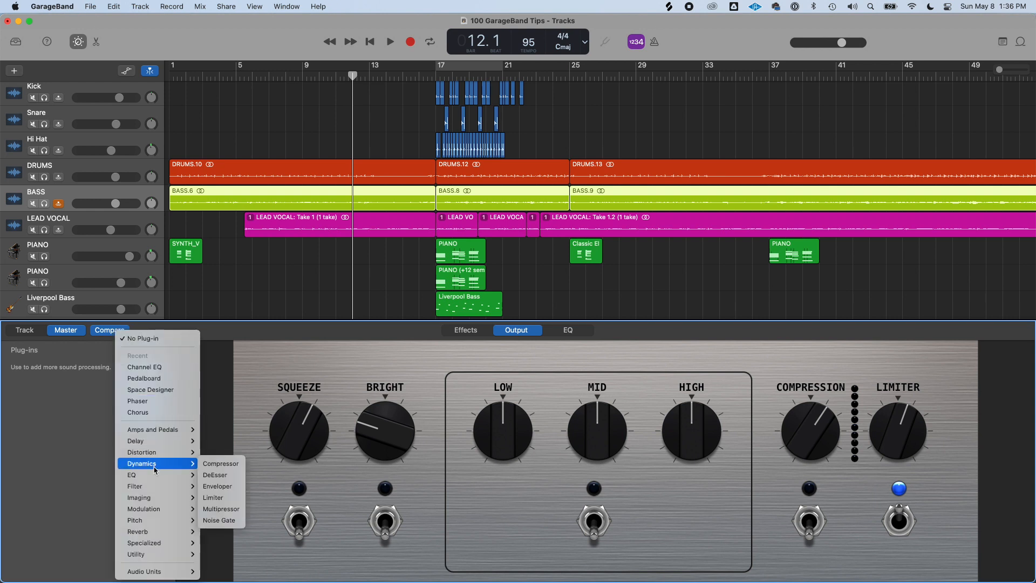
left_click(221, 497)
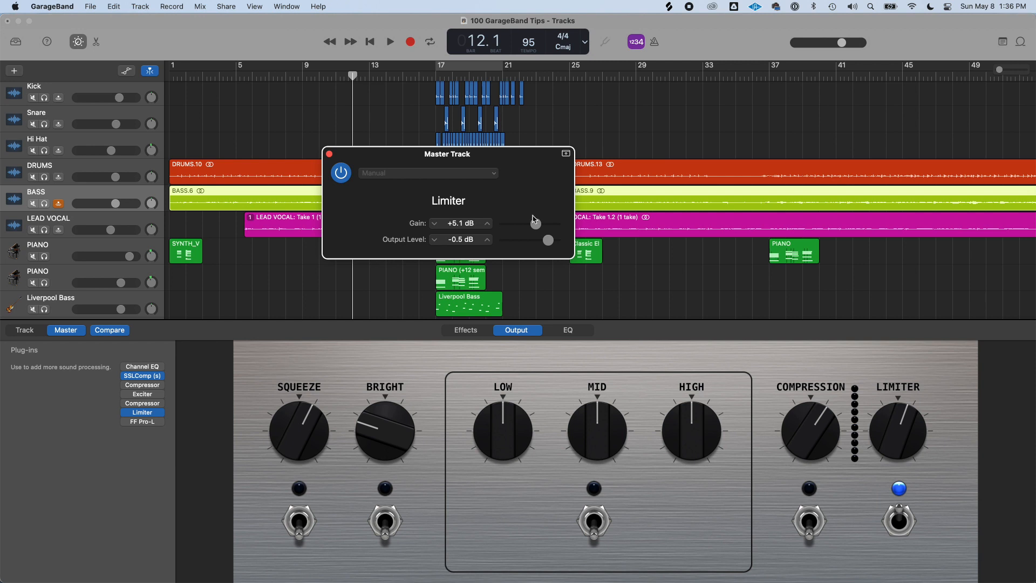
Set the Limiter's Gain to 0 dB and its Output Level to -0.2 dB
double_click(458, 222)
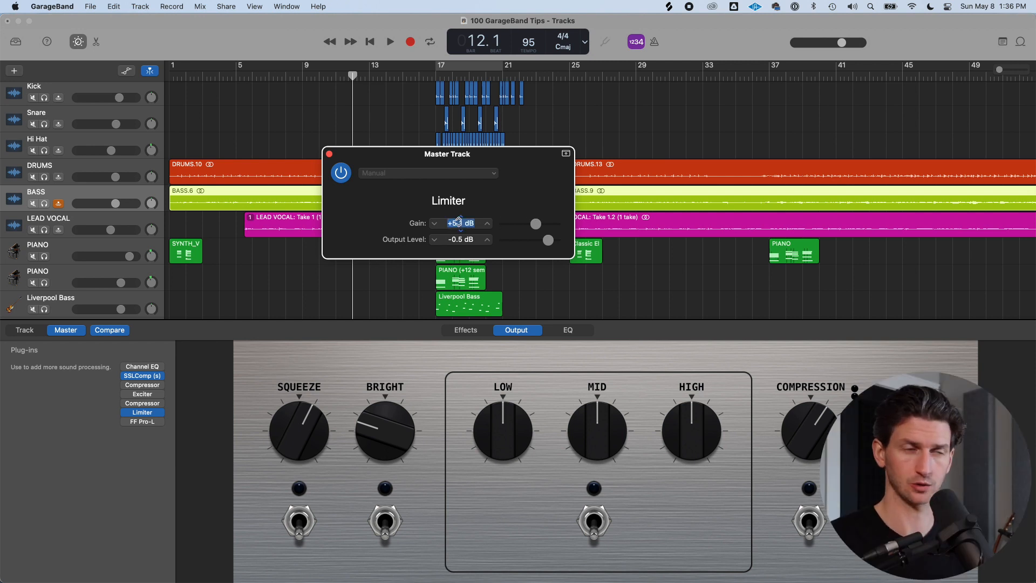
type("0")
key("Return")
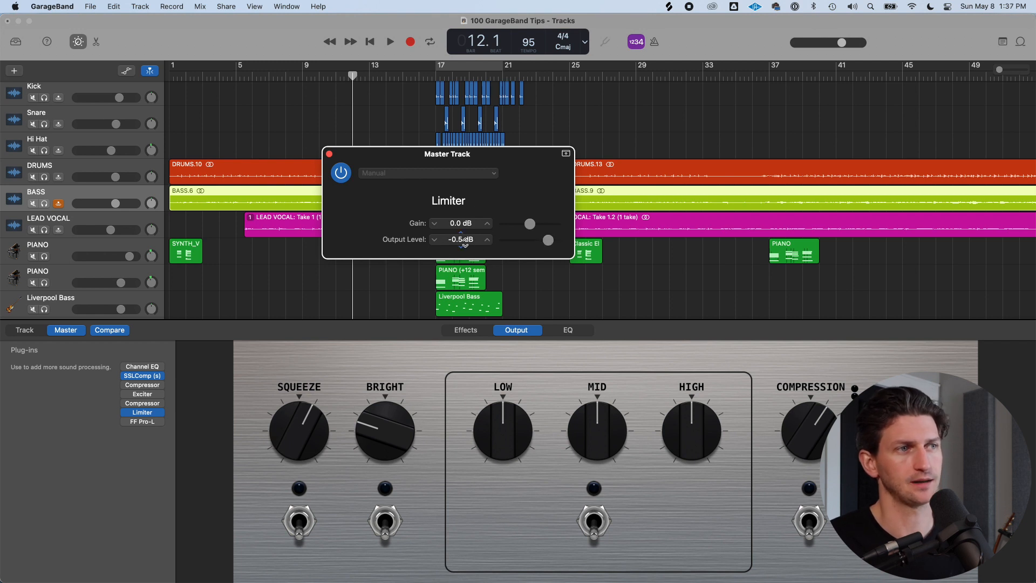
left_click_drag(549, 241, 551, 241)
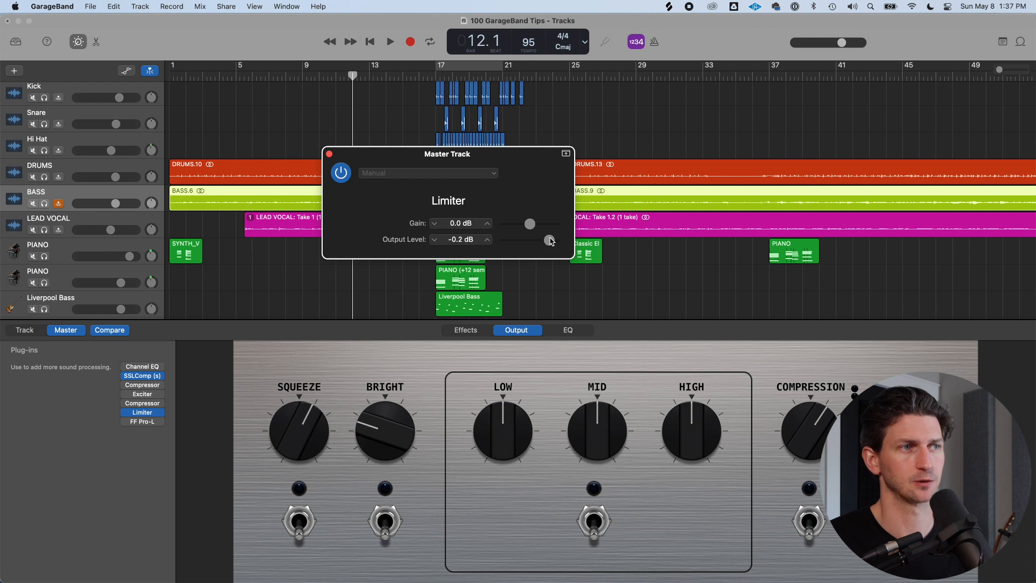
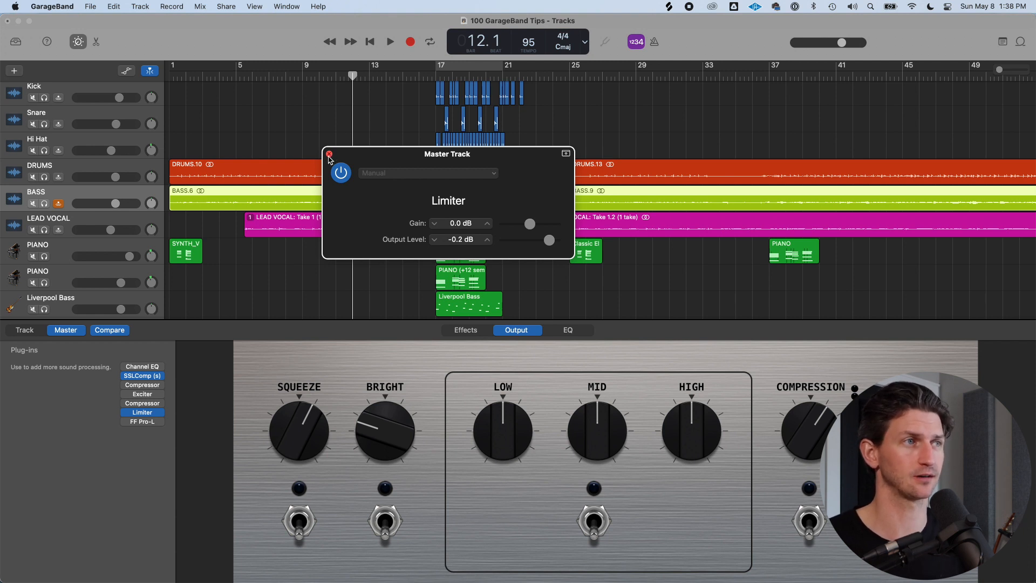
Close the Master Track Limiter window and toggle the Smart Controls panel back open
left_click(330, 154)
key("e")
key("e")
key("b")
key("b")
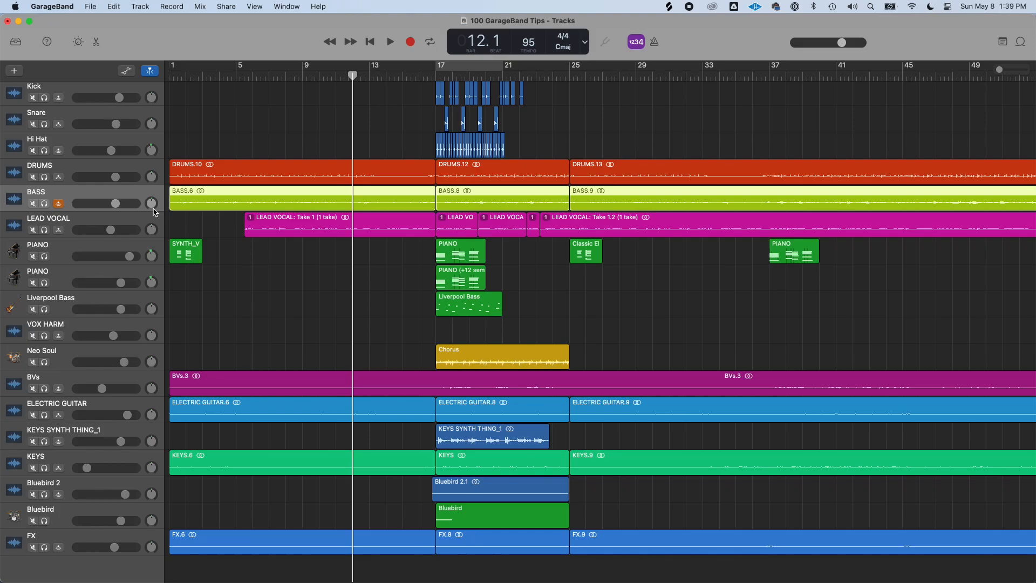
key("b")
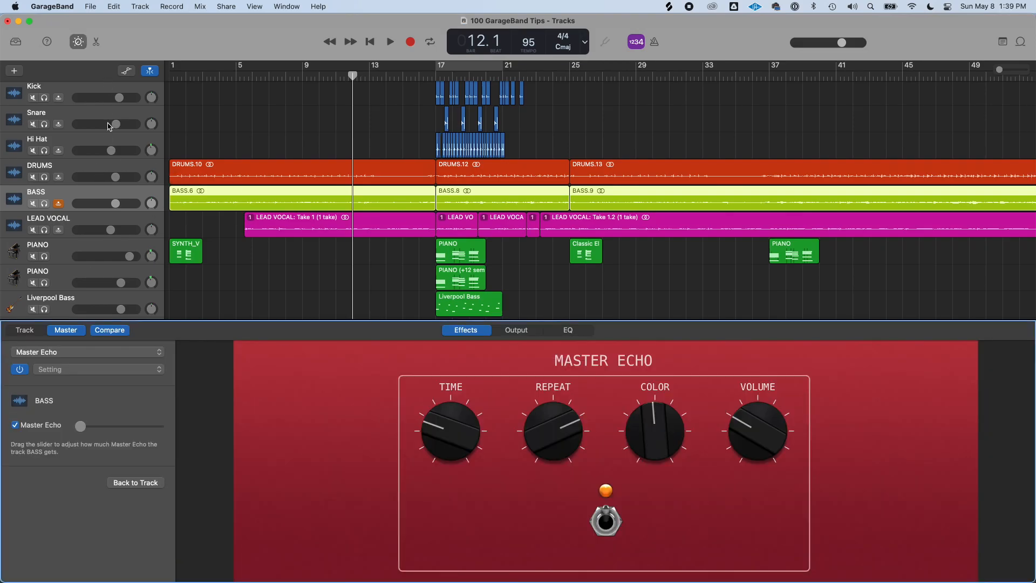
Select the Kick track and step through the tracks while watching the Master Echo controls
left_click(108, 89)
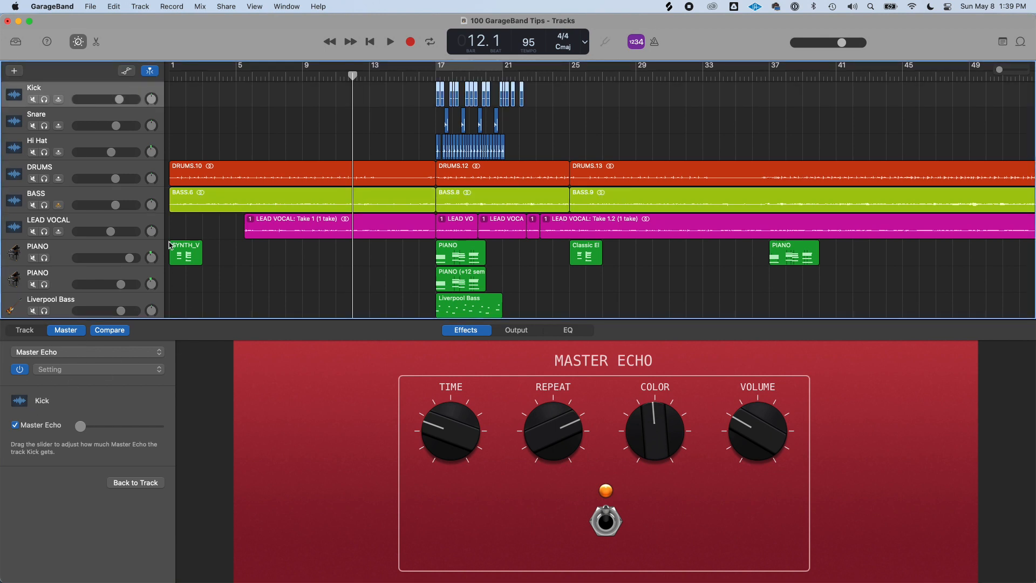
key("Down")
key("Down")
key("Down")
key("Down")
key("Down")
key("Down")
key("Down")
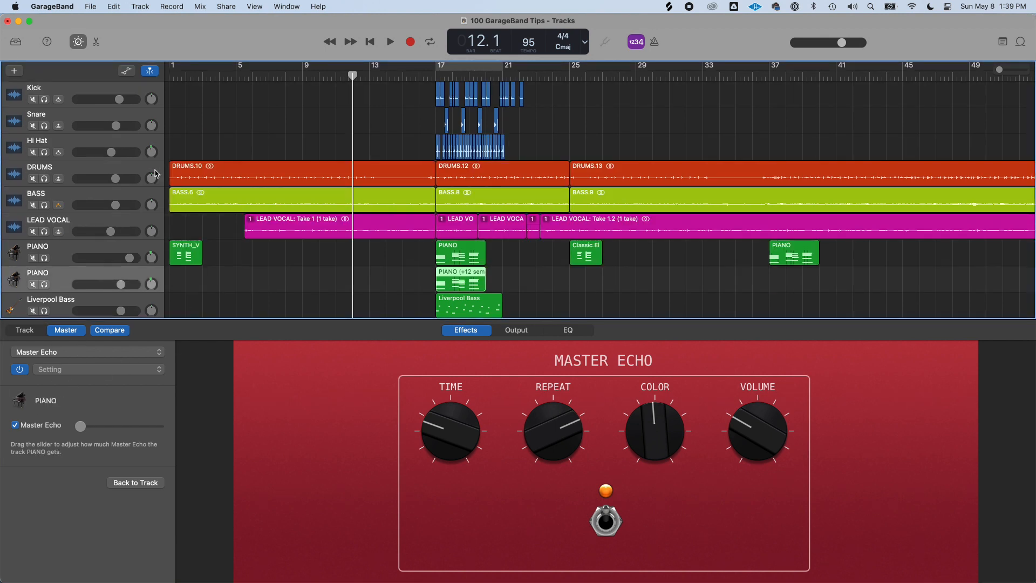
key("Up")
key("Up")
key("Up")
key("Up")
key("Up")
key("Up")
key("Up")
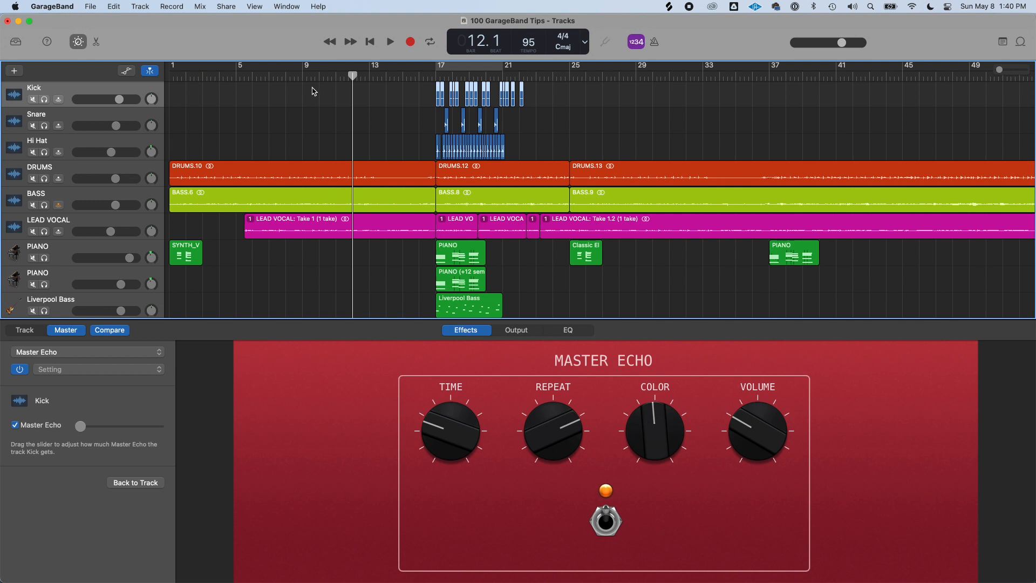
Switch the Smart Controls back and forth between the Track and Master views to compare them
left_click(25, 330)
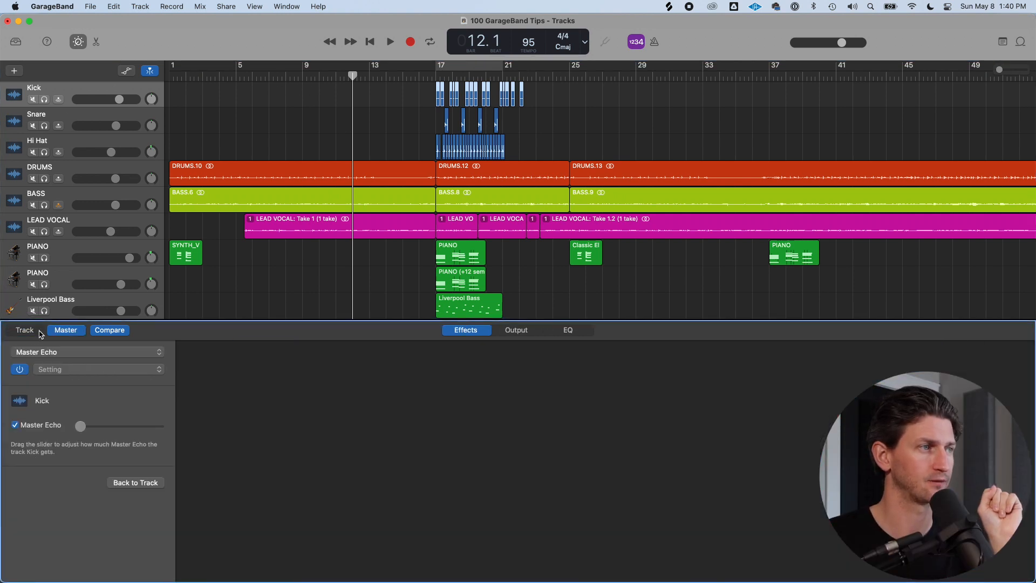
left_click(52, 332)
left_click(31, 331)
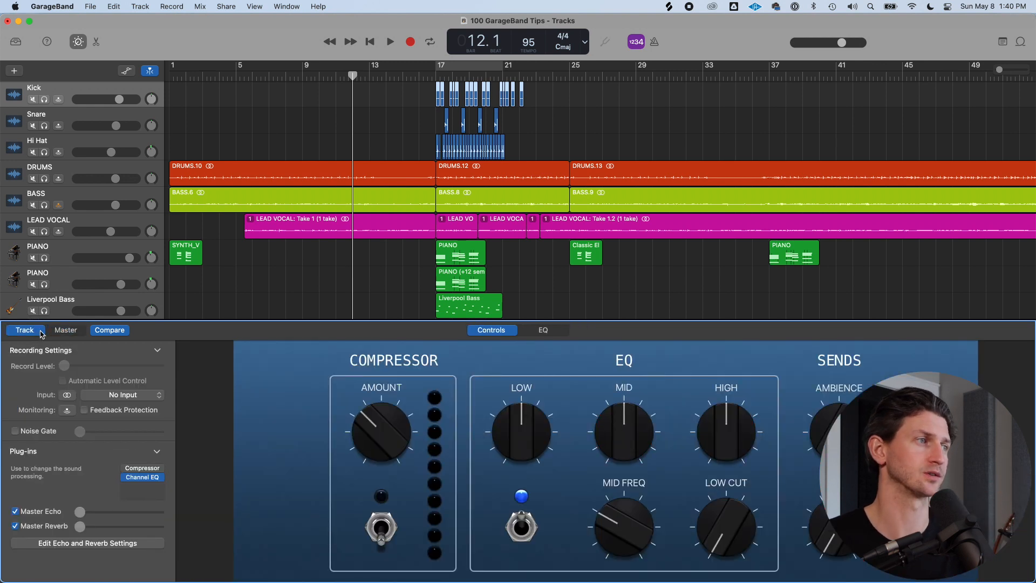
left_click(66, 329)
left_click(22, 330)
left_click(48, 331)
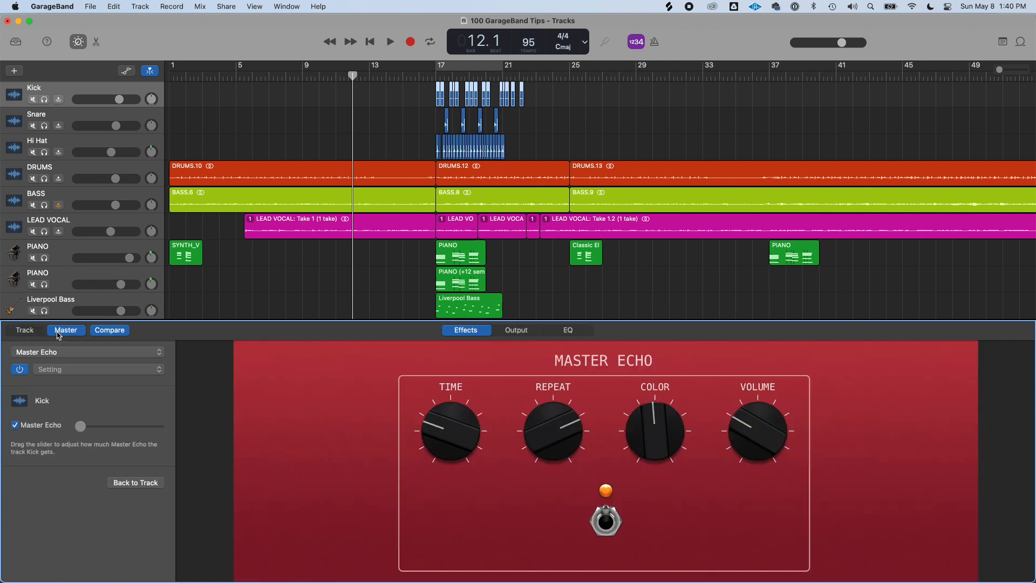
left_click(43, 332)
left_click(53, 331)
left_click(37, 332)
left_click(58, 332)
left_click(39, 331)
left_click(59, 331)
left_click(31, 329)
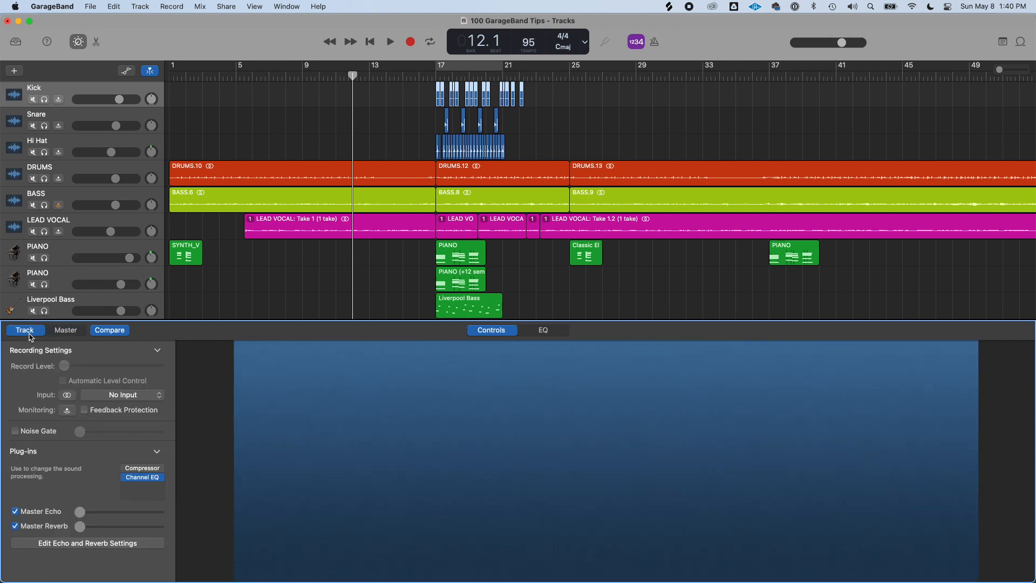
left_click(58, 331)
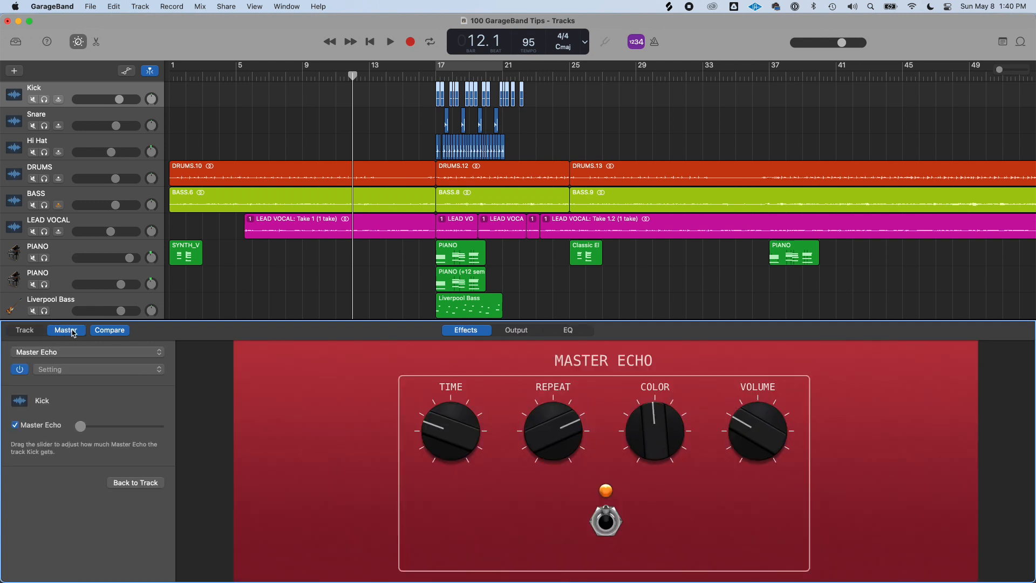
left_click(27, 330)
Select tracks down to LEAD VOCAL, comparing its Track and Master Smart Controls views
left_click(71, 119)
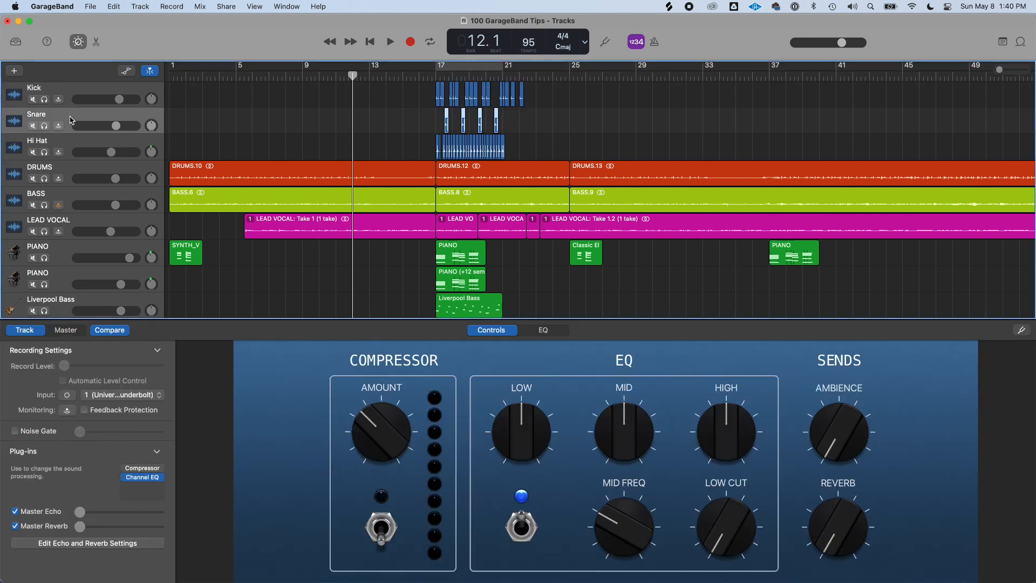
left_click(85, 156)
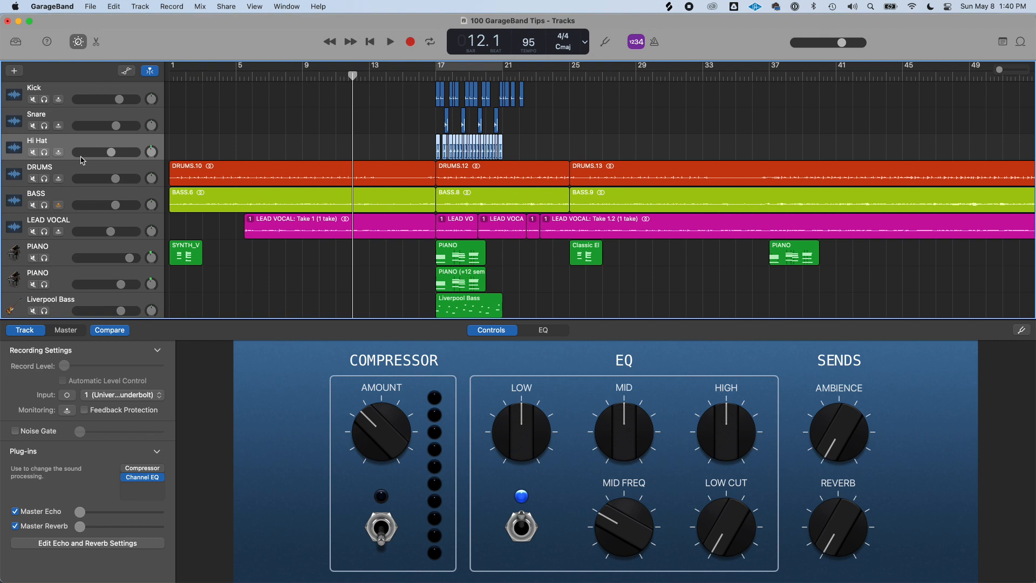
key("Down")
key("Down")
key("Down")
left_click(66, 330)
left_click(26, 331)
left_click(65, 330)
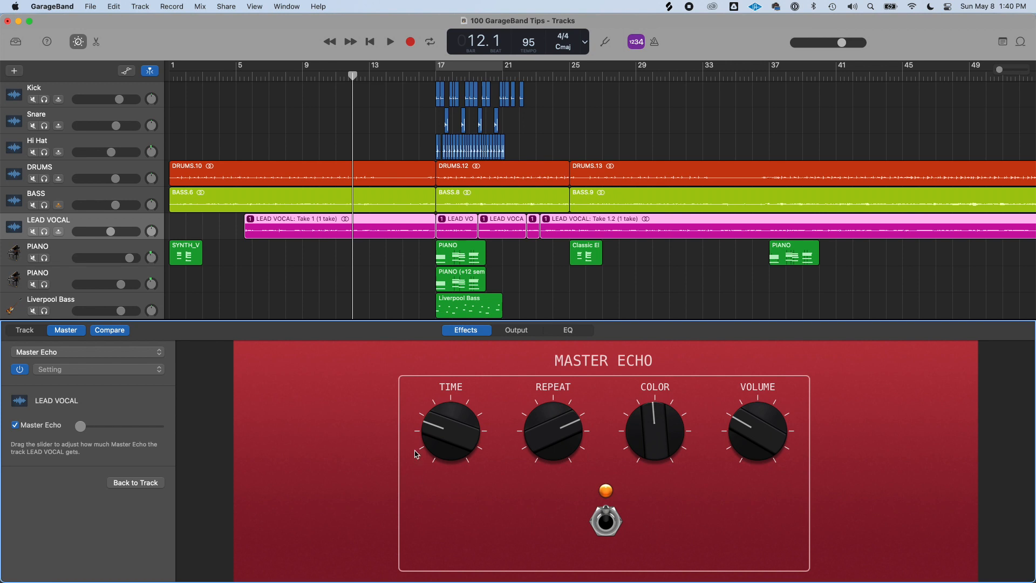
left_click(27, 331)
left_click(64, 331)
left_click(27, 331)
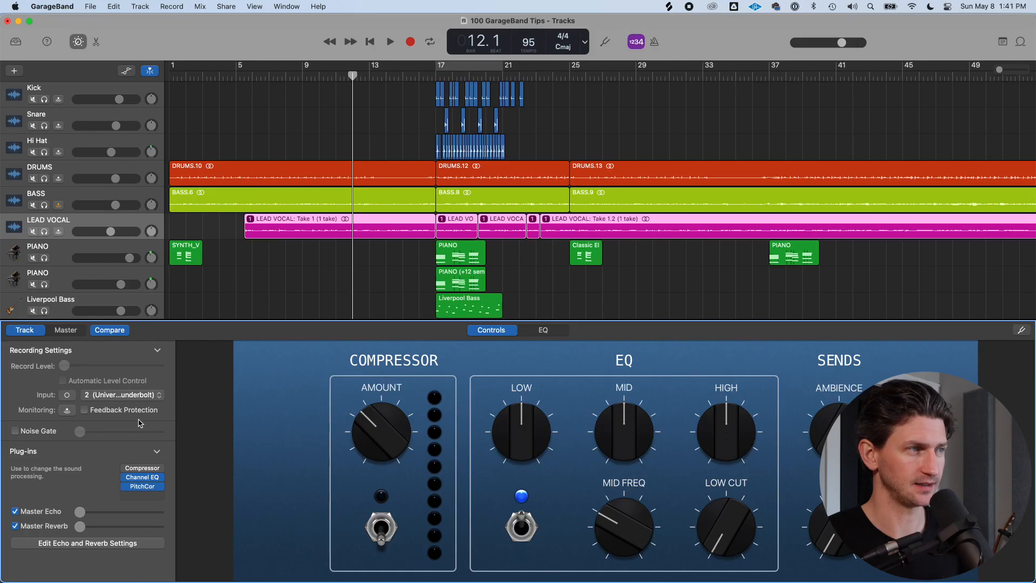
Select the DRUMS track and view the Master Reverb controls and its preset list
left_click(76, 174)
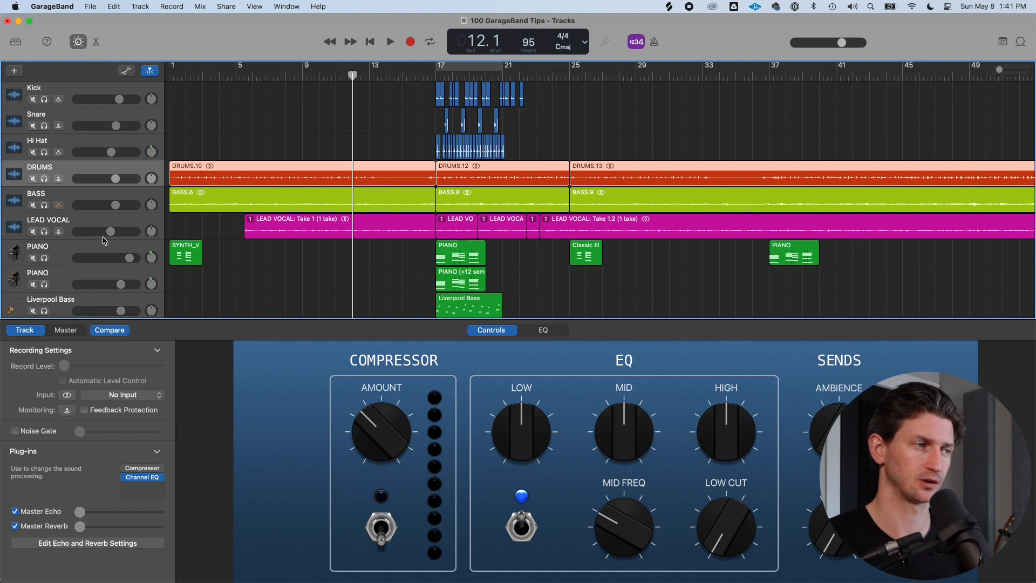
left_click(66, 331)
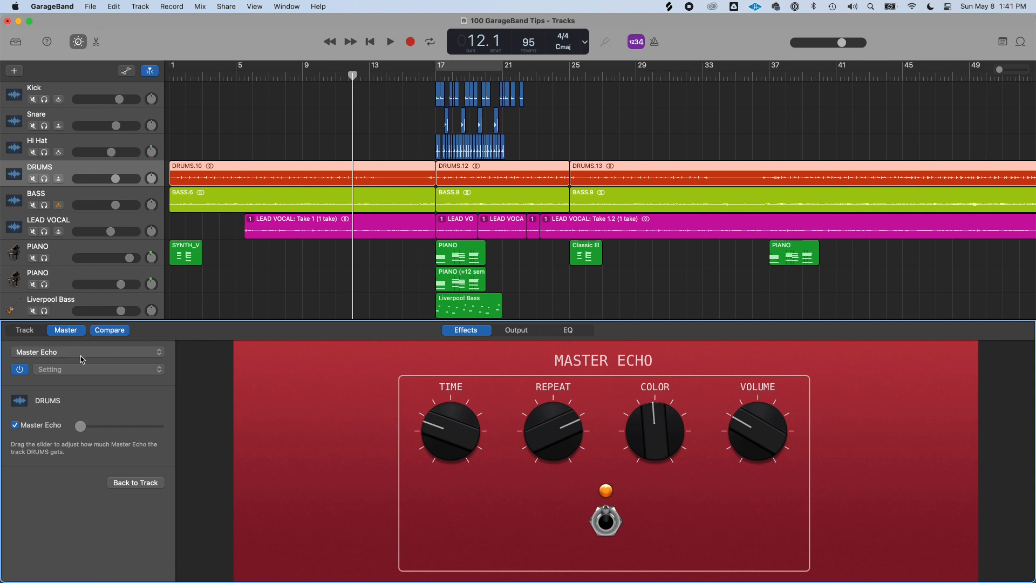
left_click(158, 357)
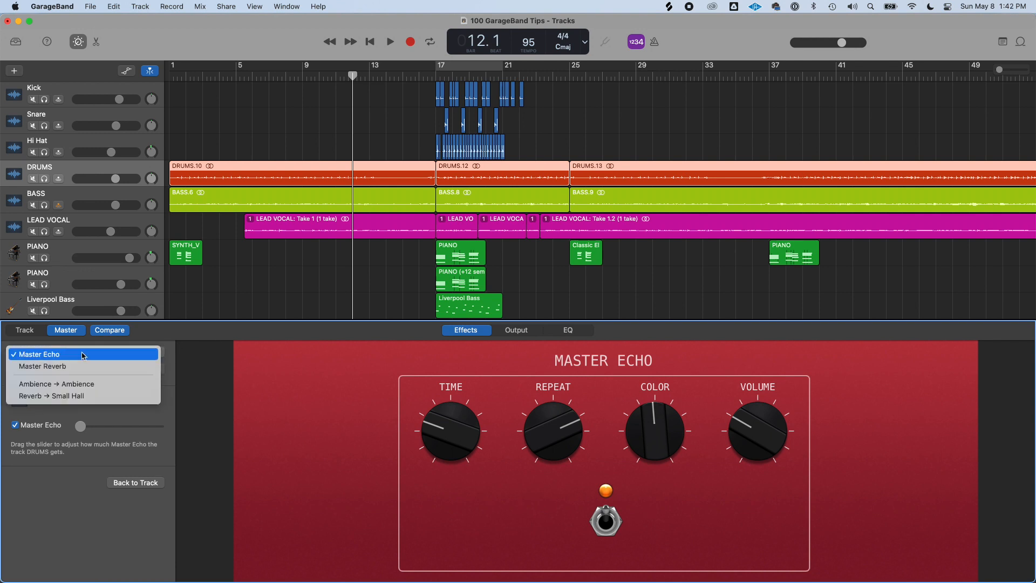
left_click(145, 357)
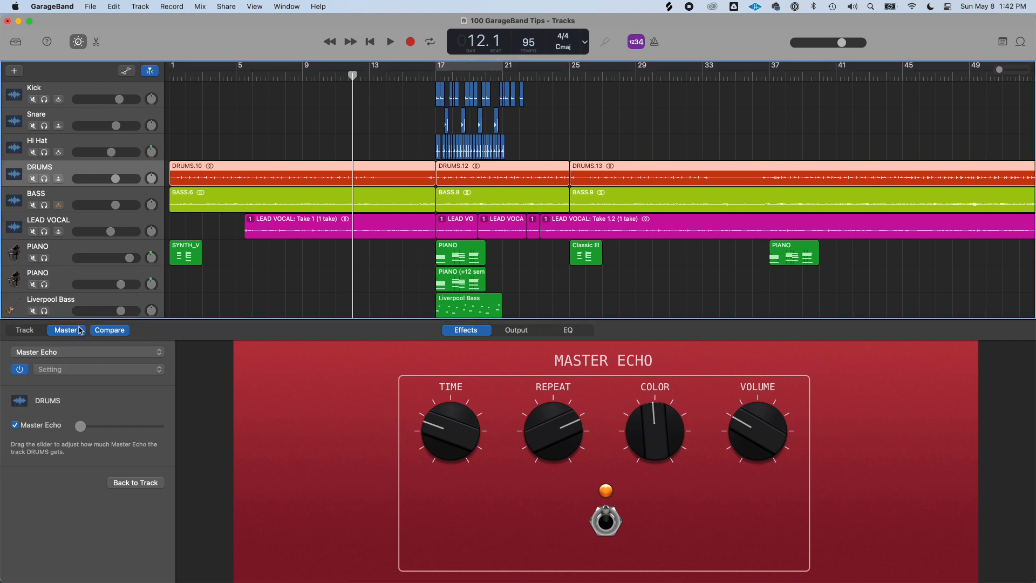
left_click(122, 354)
left_click(70, 366)
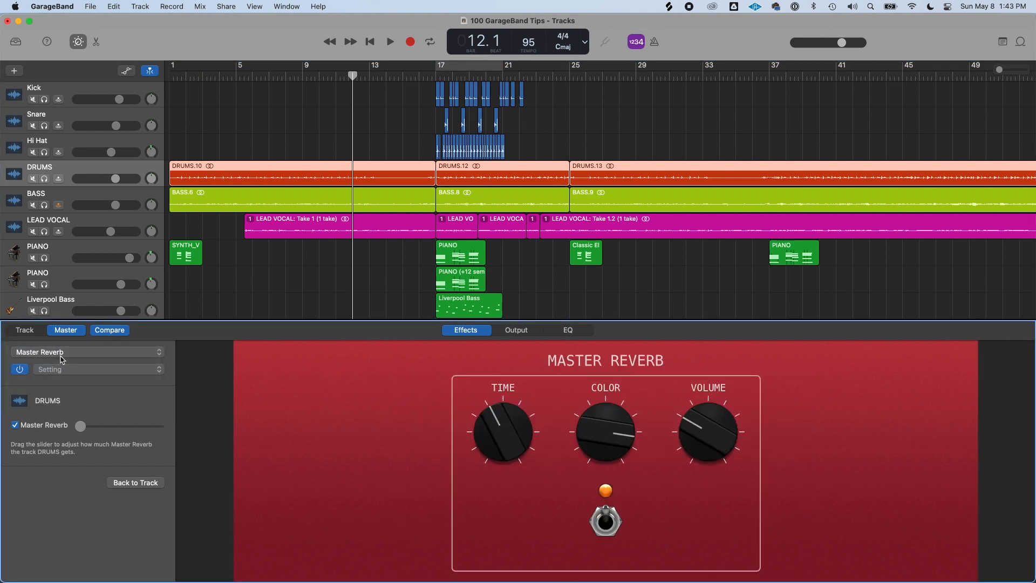
left_click(161, 369)
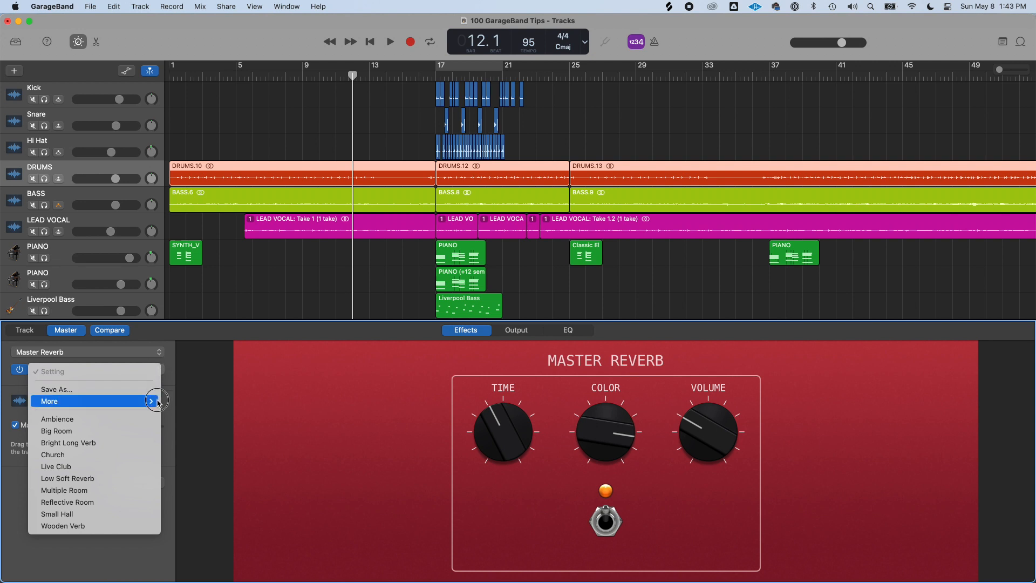
left_click(168, 357)
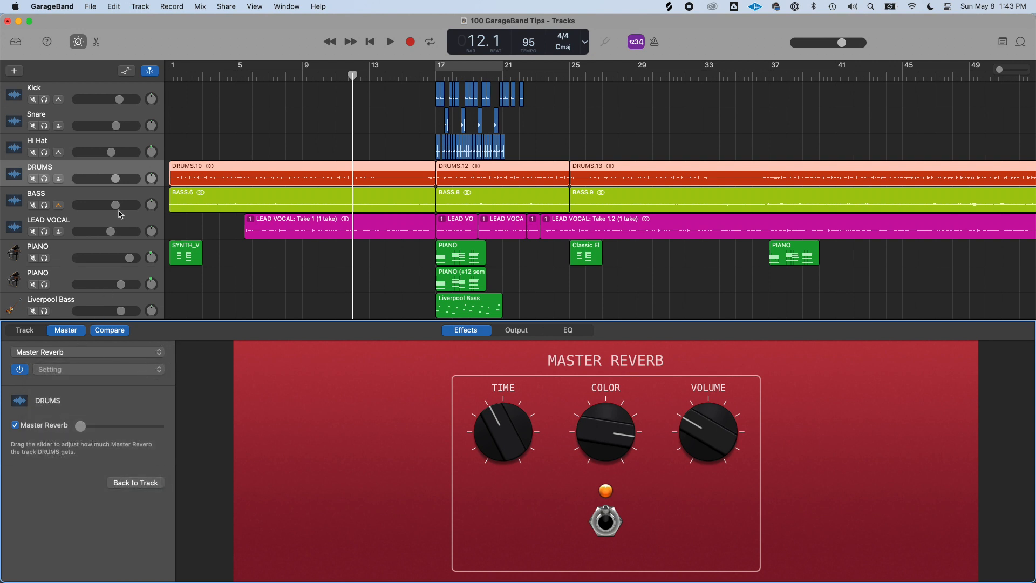
Solo the LEAD VOCAL track and set the Master Reverb preset to Church
left_click(45, 232)
left_click(20, 226)
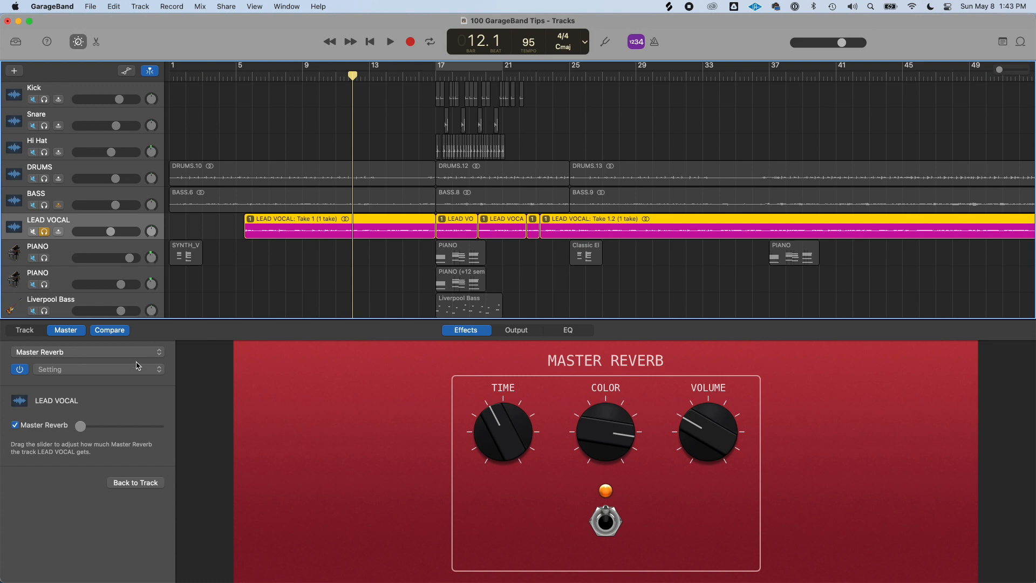
left_click(91, 371)
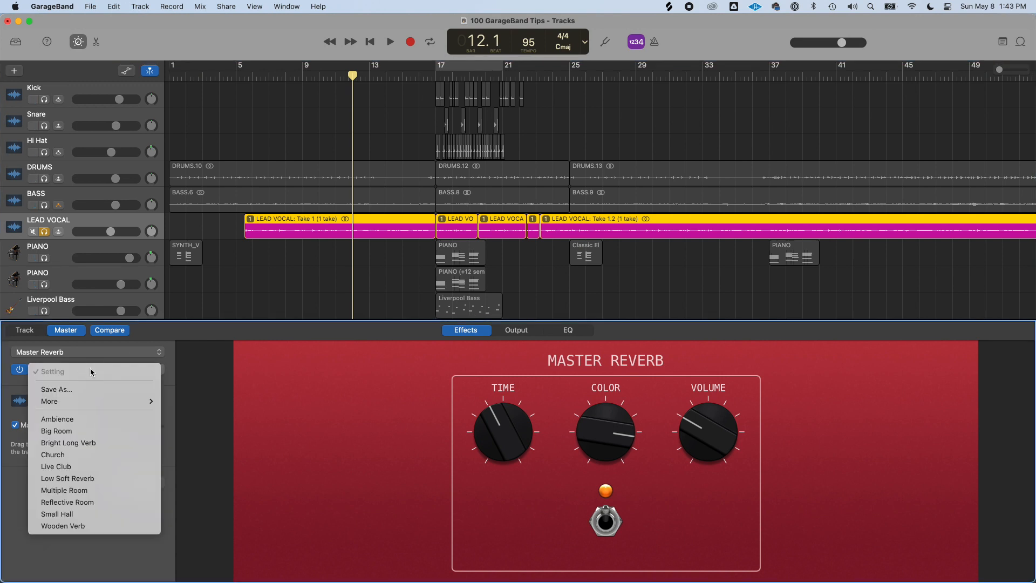
left_click(103, 456)
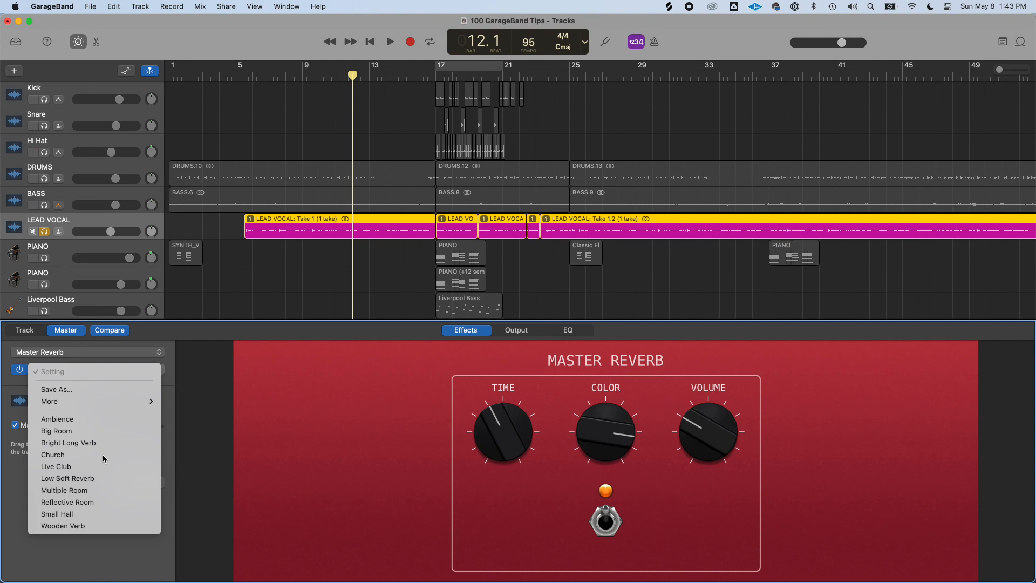
Switch to the Master Echo effect and apply the 1\16 Note Slap preset
left_click(91, 356)
left_click(28, 346)
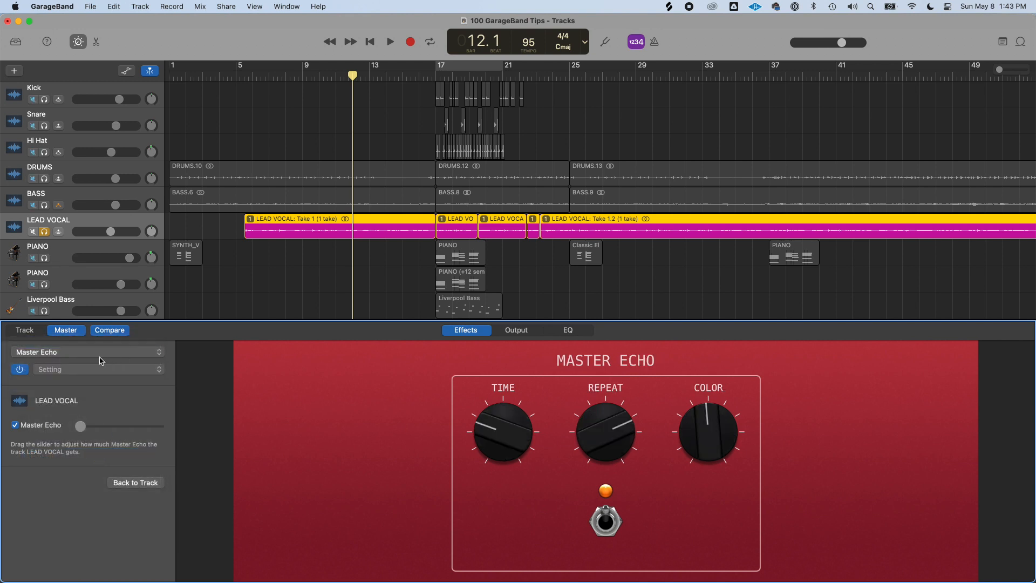
left_click(95, 370)
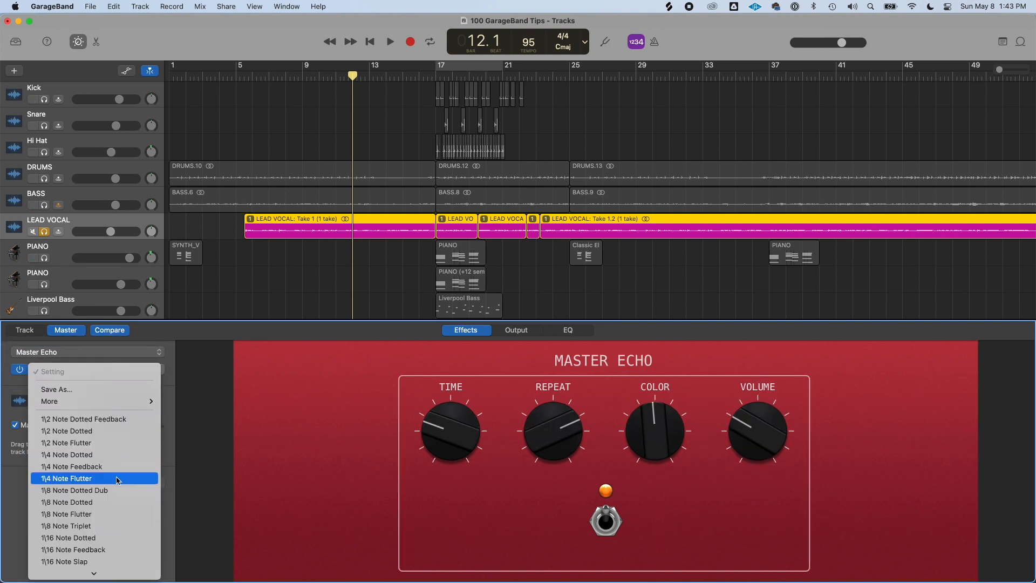
scroll(112, 493, "down", 1)
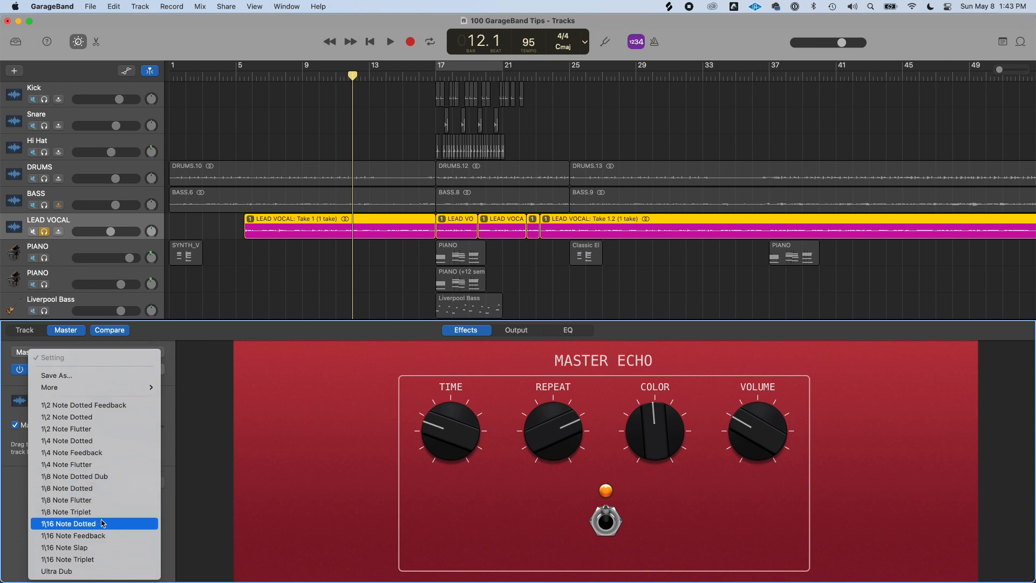
left_click(59, 551)
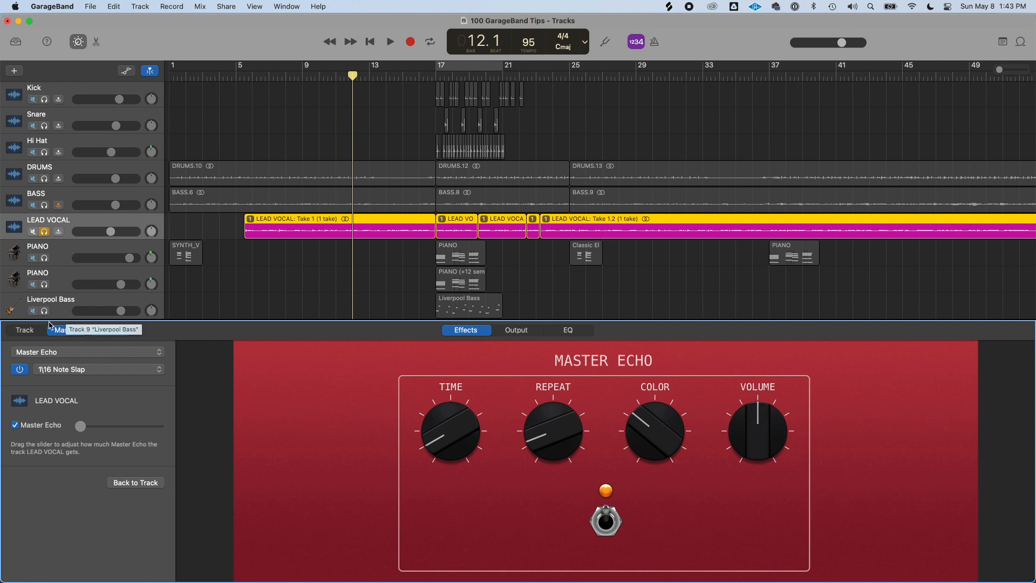
Return to the Track view and nudge the LEAD VOCAL's Master Echo and Master Reverb send sliders
left_click(30, 333)
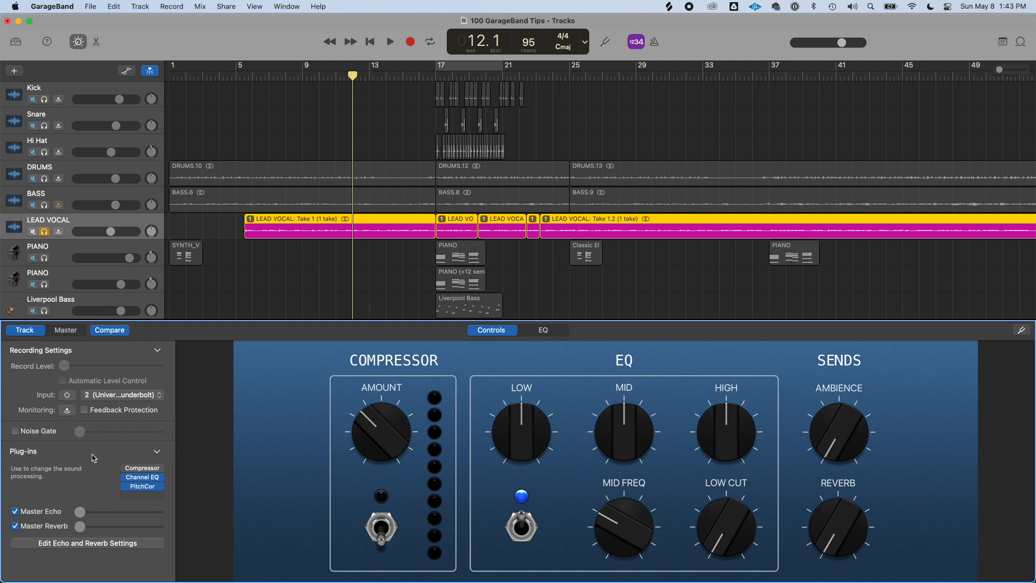
mouse_move(80, 516)
left_mouse_down()
mouse_move(159, 518)
mouse_move(71, 514)
left_mouse_up()
mouse_move(78, 513)
left_mouse_down()
mouse_move(136, 513)
mouse_move(61, 518)
left_mouse_up()
mouse_move(80, 527)
left_mouse_down()
mouse_move(156, 529)
mouse_move(39, 526)
mouse_move(79, 531)
mouse_move(64, 530)
left_mouse_up()
mouse_move(80, 531)
left_mouse_down()
mouse_move(170, 532)
mouse_move(50, 530)
mouse_move(74, 538)
left_mouse_up()
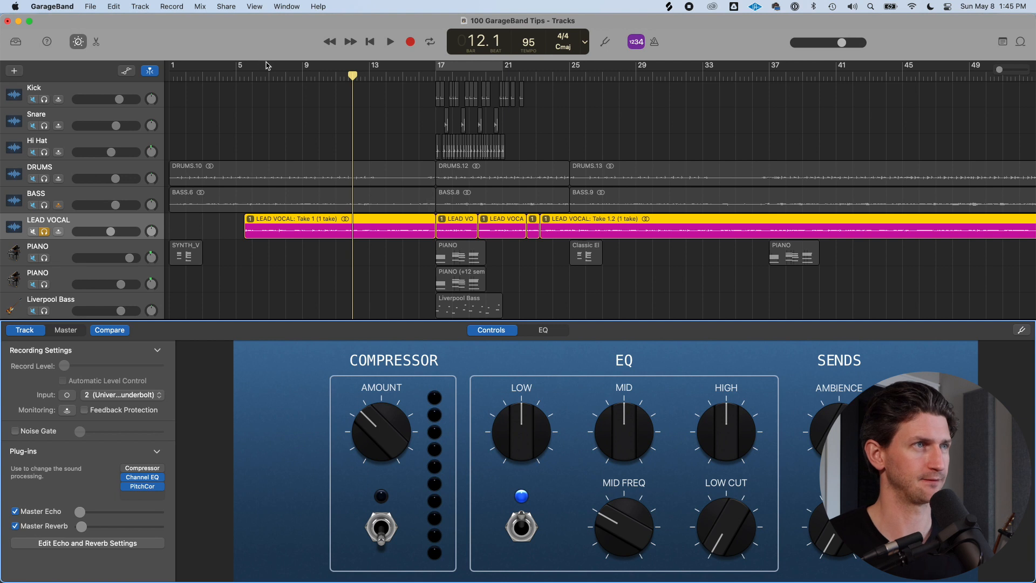
Start playback from around bar 7 and sweep the Master Reverb send from full down to minimum
left_click(244, 72)
key("space")
left_click_drag(80, 526, 174, 526)
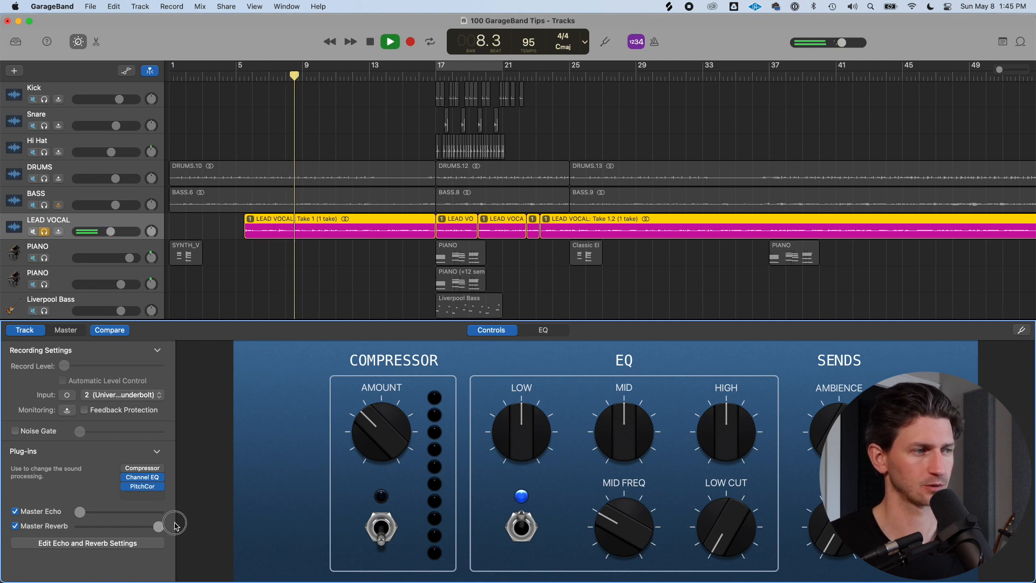
left_click_drag(174, 524, 2, 539)
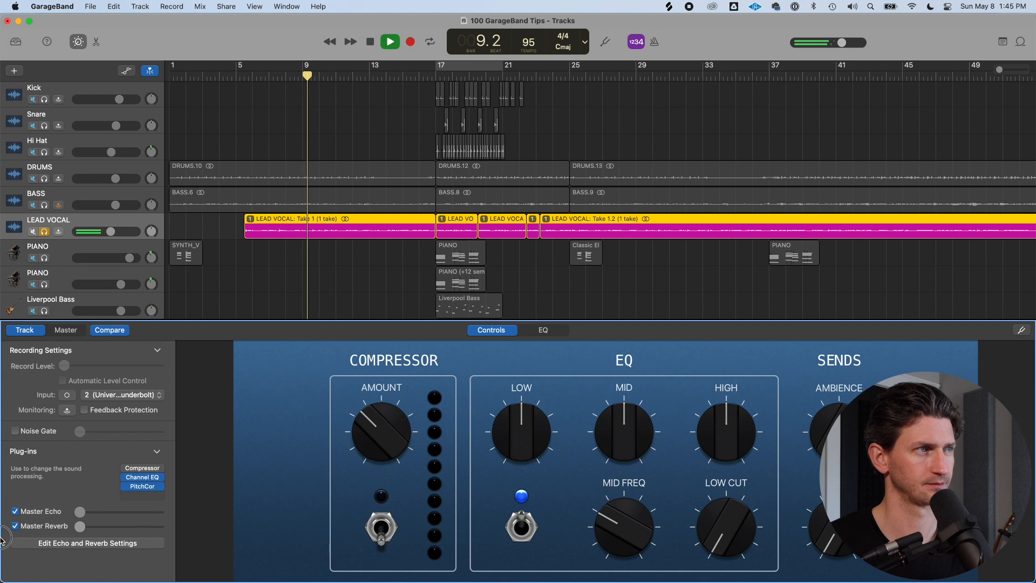
Set the LEAD VOCAL volume to -1.6 dB and a low Master Reverb send, stopping playback
left_click_drag(111, 231, 117, 231)
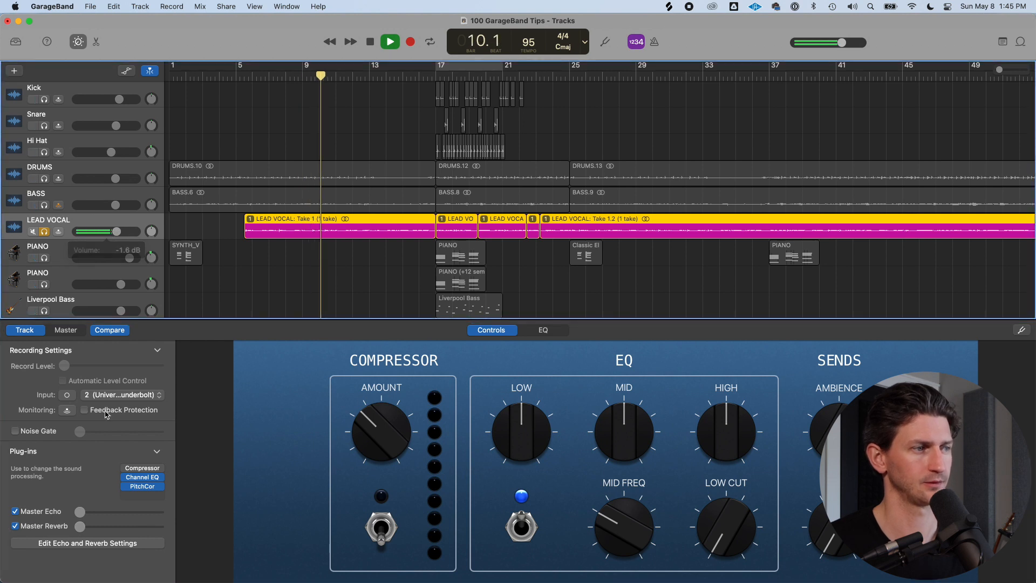
mouse_move(80, 526)
left_mouse_down()
mouse_move(205, 520)
mouse_move(75, 523)
mouse_move(81, 514)
mouse_move(228, 507)
mouse_move(83, 506)
mouse_move(88, 530)
left_mouse_up()
key("space")
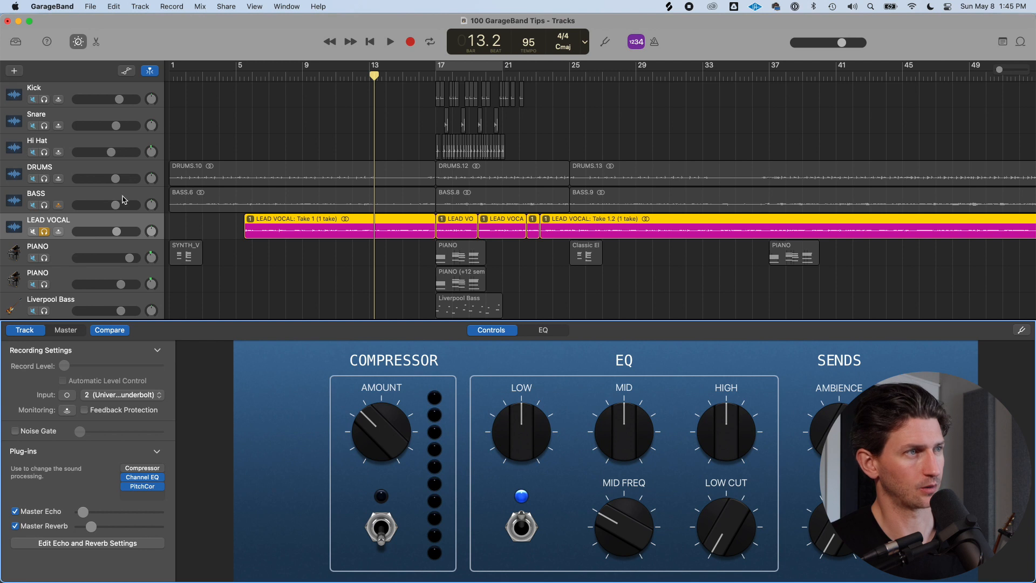
Select the BASS track
left_click(101, 201)
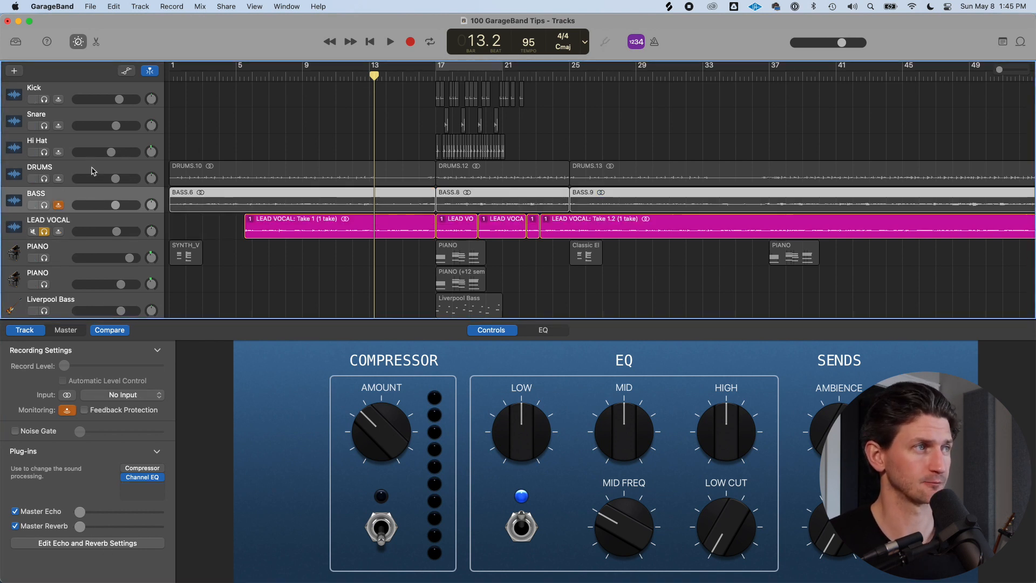
Select and solo the ELECTRIC GUITAR track
left_click(74, 170)
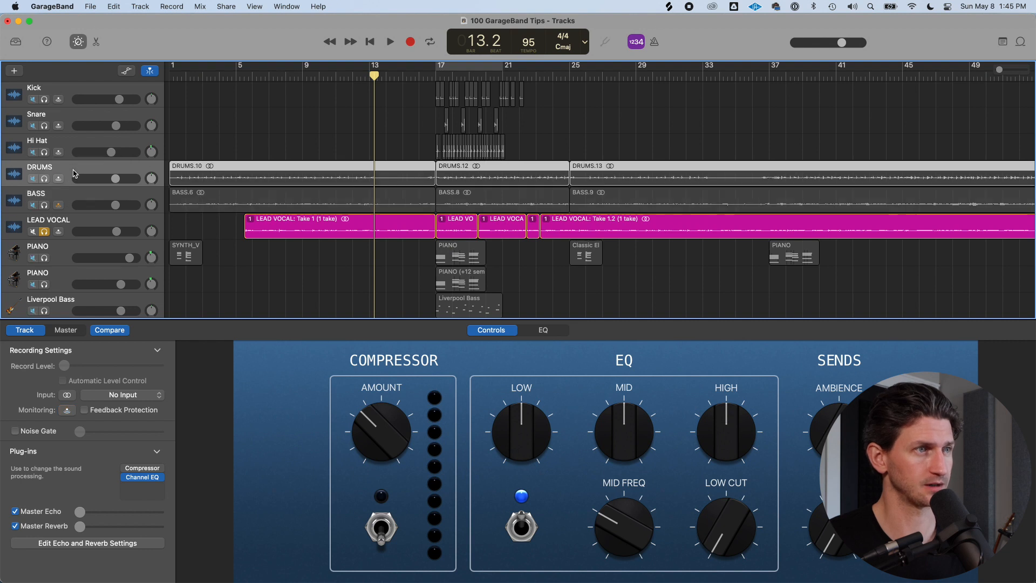
scroll(76, 215, "down", 5)
scroll(75, 222, "down", 1)
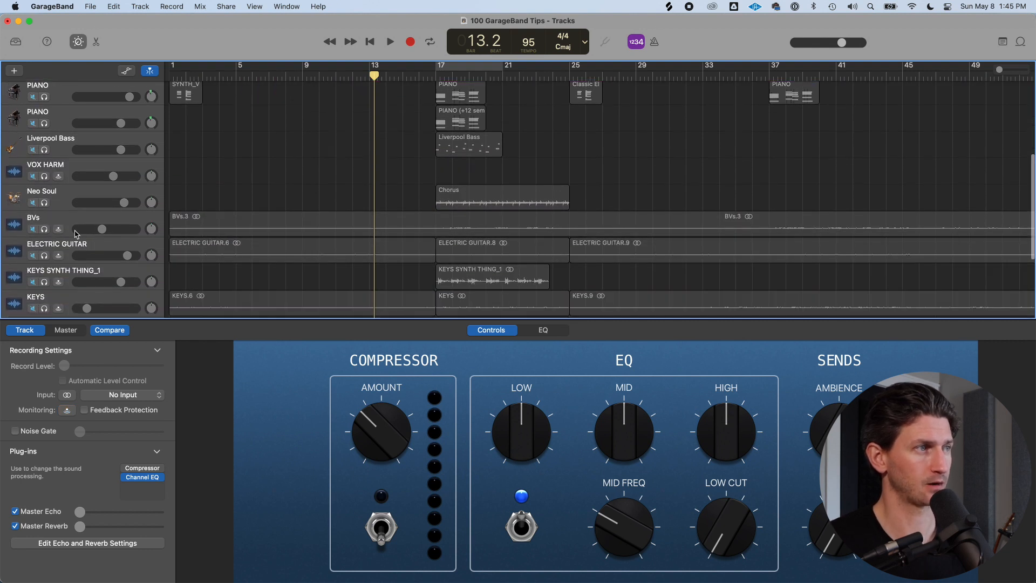
left_click(106, 246)
left_click(45, 256)
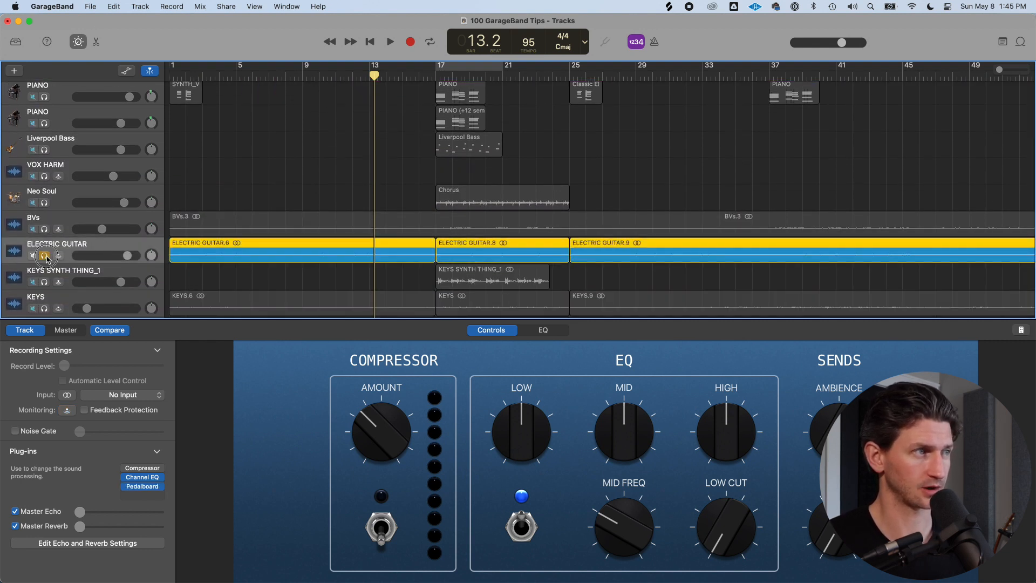
Raise the ELECTRIC GUITAR's Master Reverb send and audition it during playback
left_click_drag(78, 525, 111, 533)
key("space")
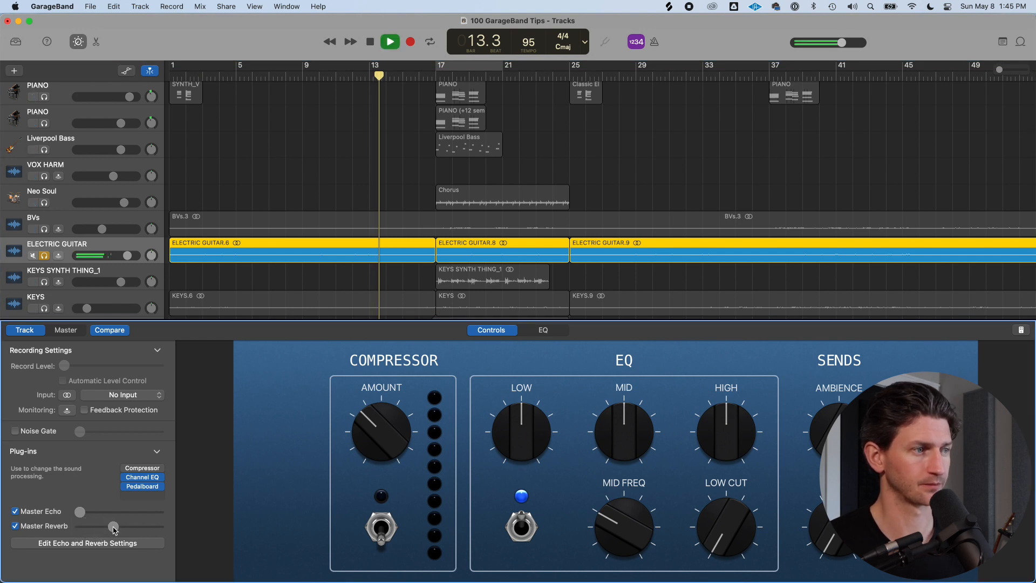
left_click_drag(114, 529, 117, 530)
key("space")
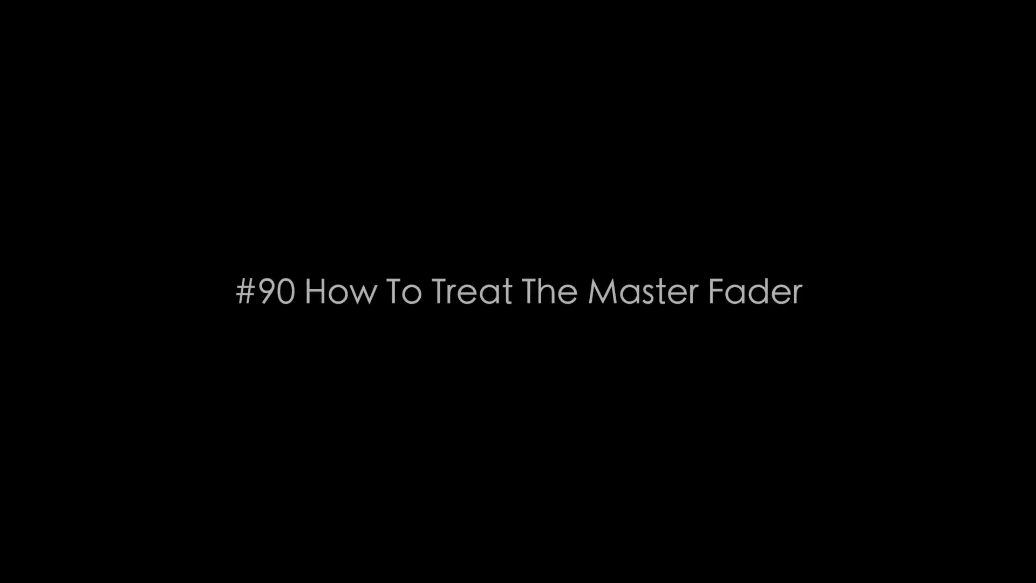
Adjust the master output volume, pushing it up and bringing it back down
mouse_move(835, 41)
left_mouse_down()
mouse_move(858, 43)
mouse_move(839, 47)
left_mouse_up()
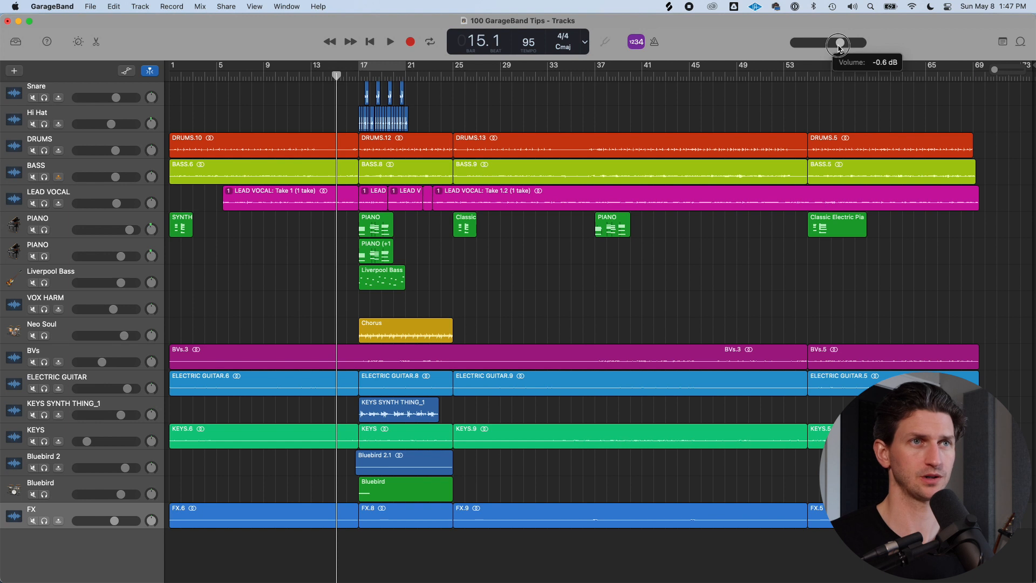
left_click(840, 47)
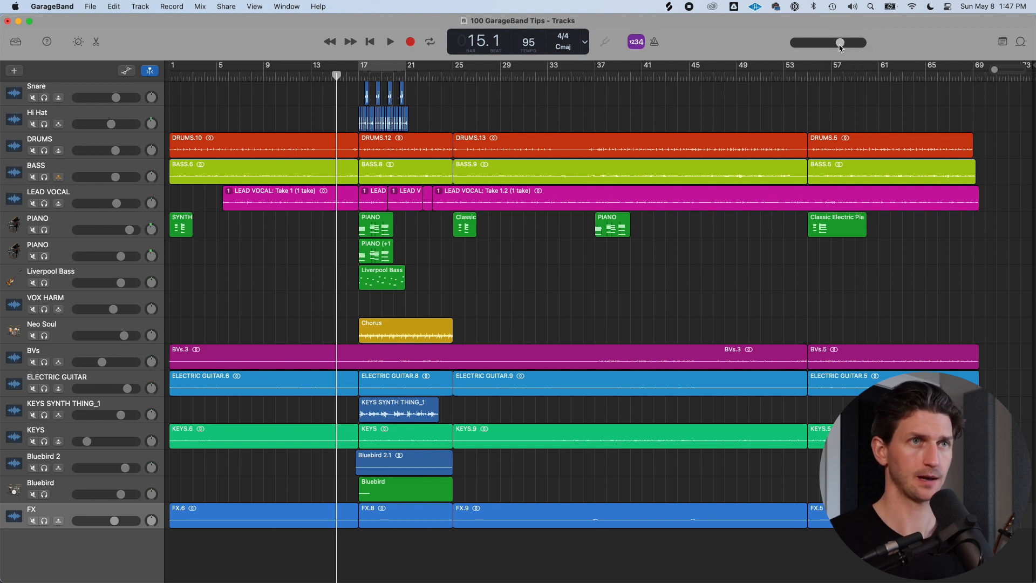
left_click(840, 47)
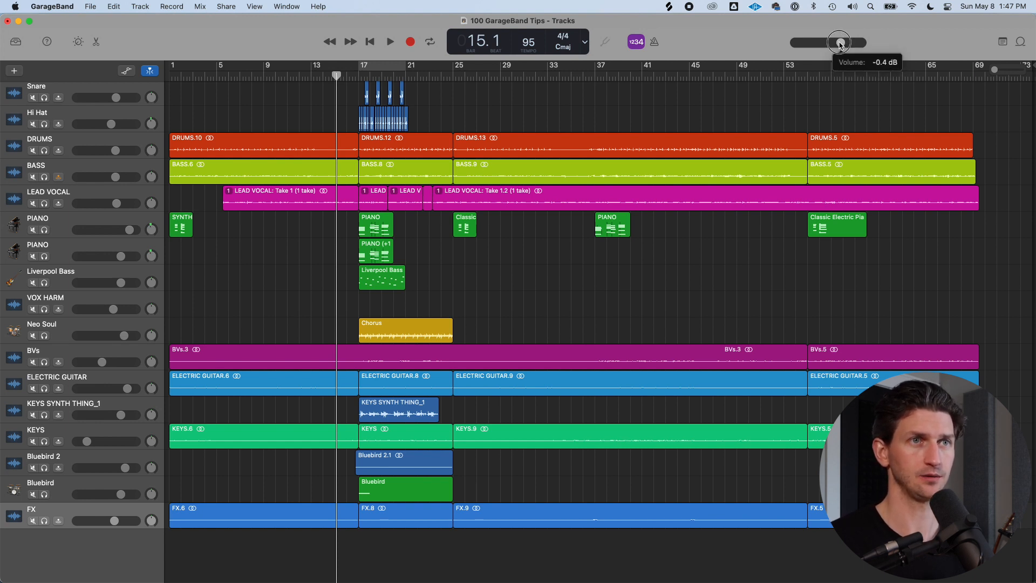
left_click_drag(840, 44, 842, 45)
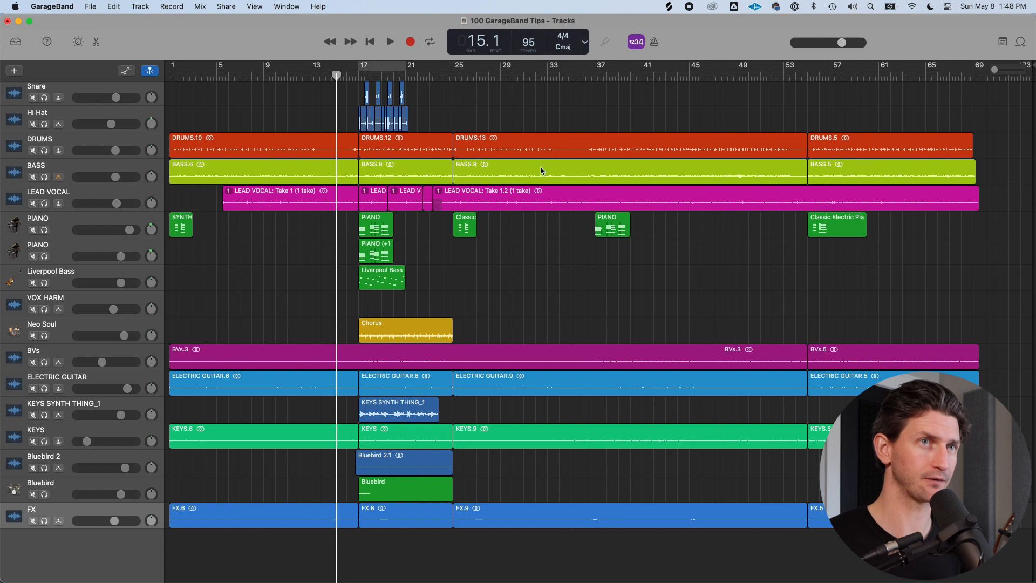
left_click_drag(841, 43, 856, 43)
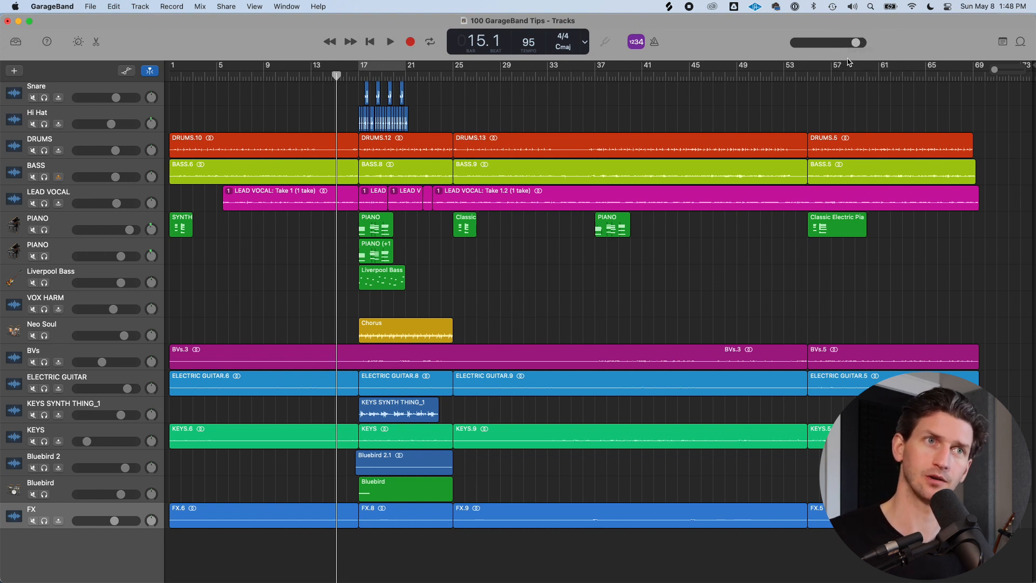
left_click_drag(856, 44, 831, 43)
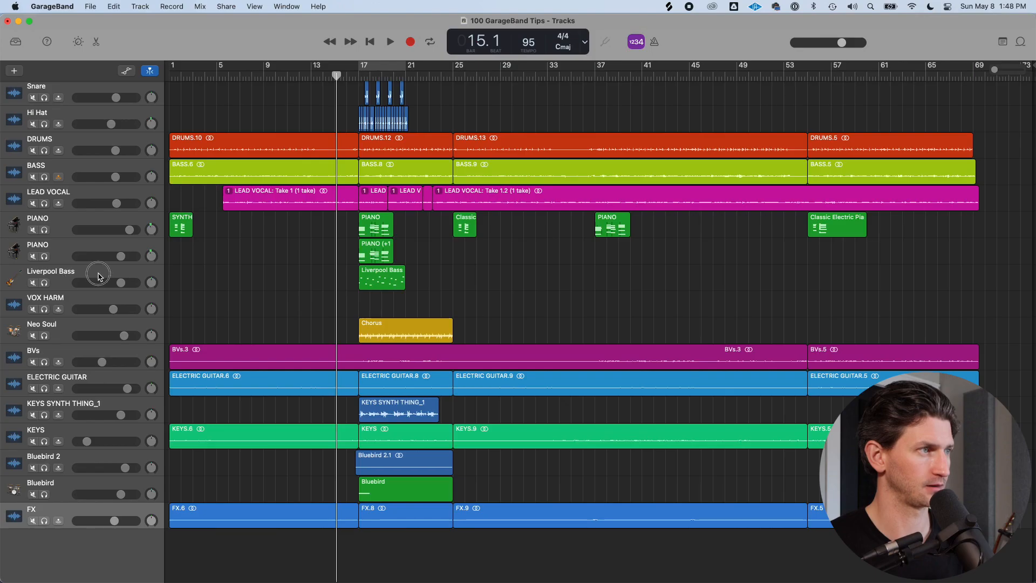
Select the Liverpool Bass track and browse the plug-in categories and Audio Units list in an empty plug-in slot
left_click(99, 276)
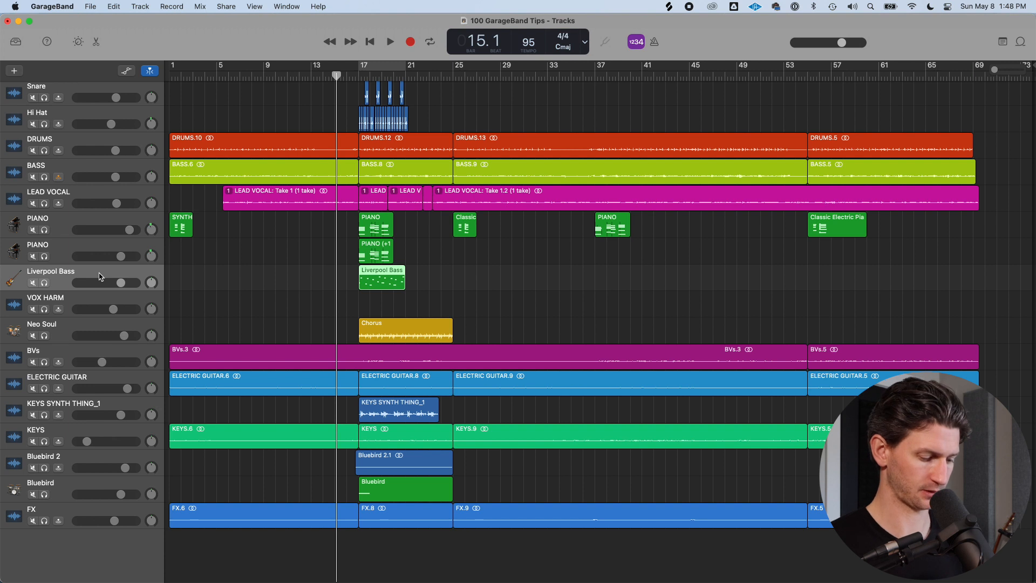
key("b")
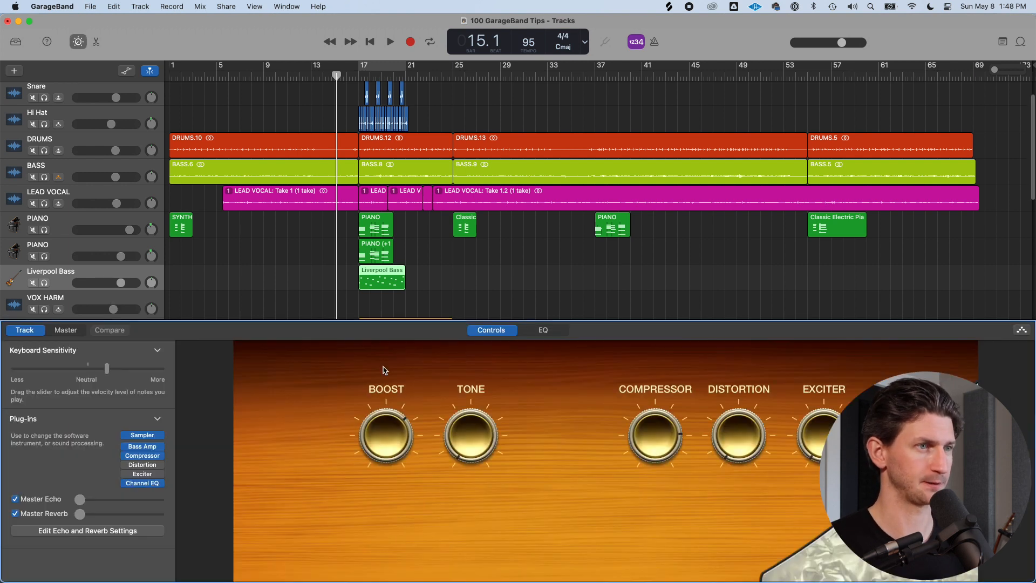
left_click(150, 492)
mouse_move(147, 575)
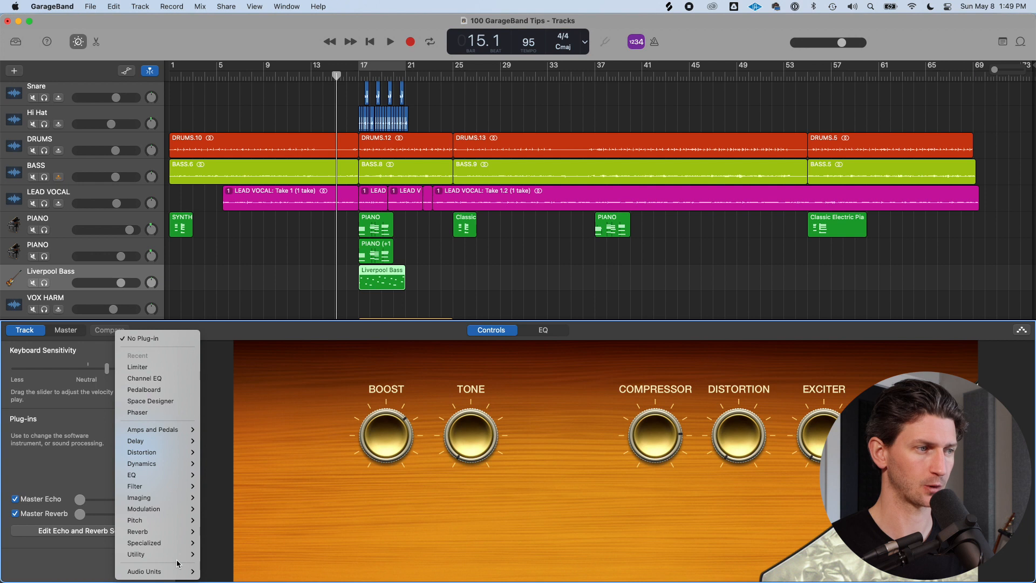
mouse_move(176, 560)
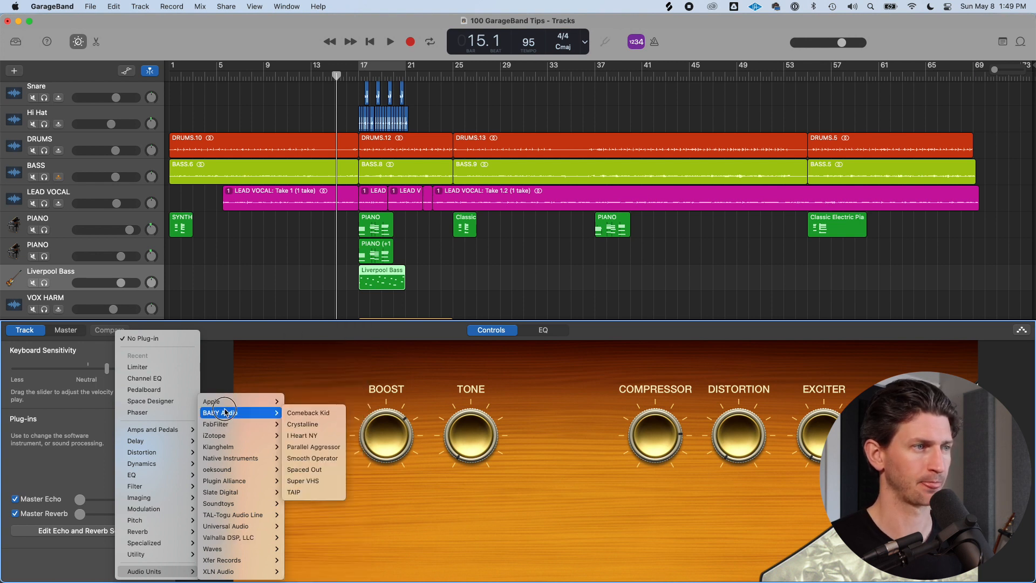
mouse_move(265, 401)
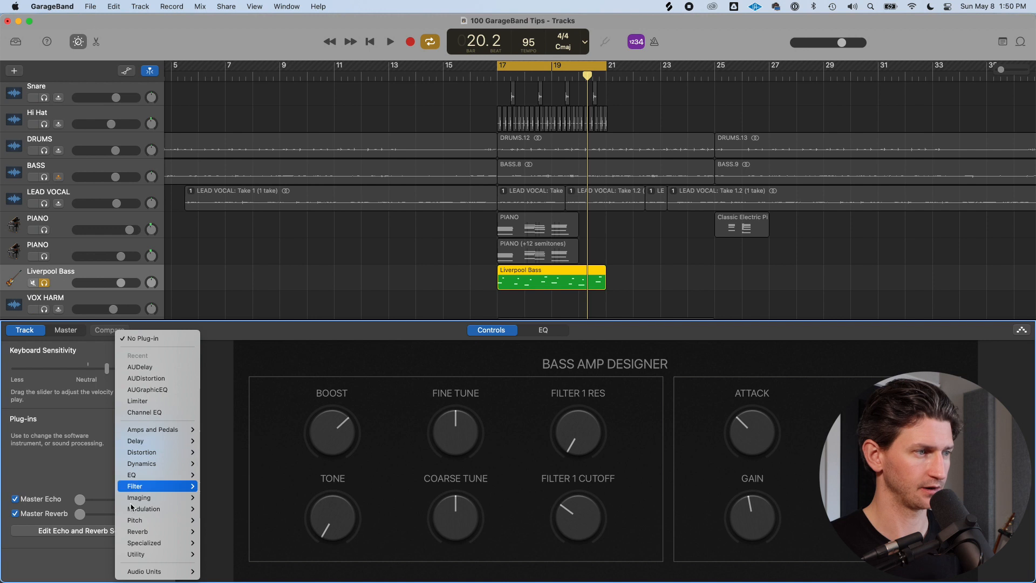
mouse_move(162, 571)
mouse_move(243, 401)
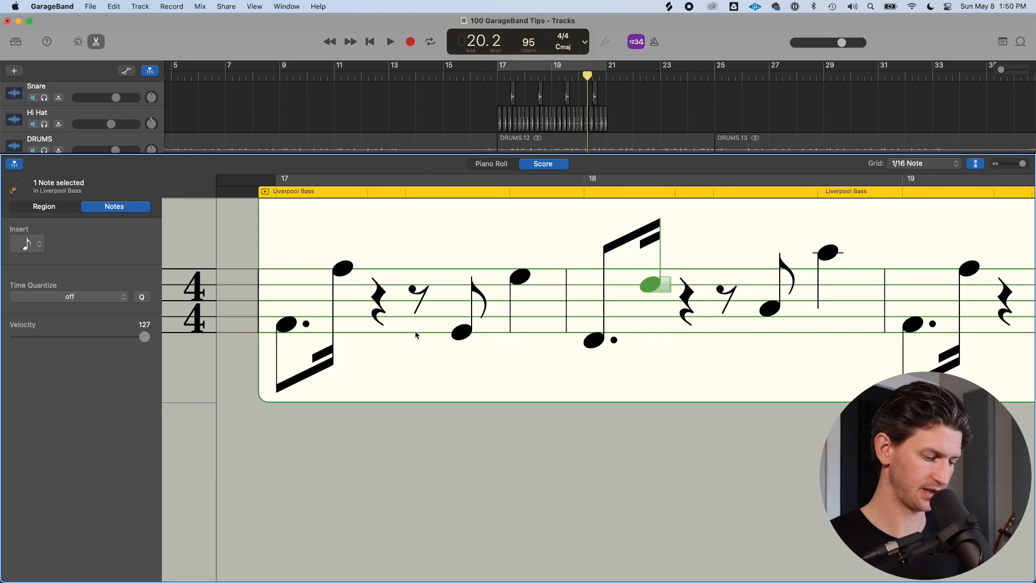
key("e")
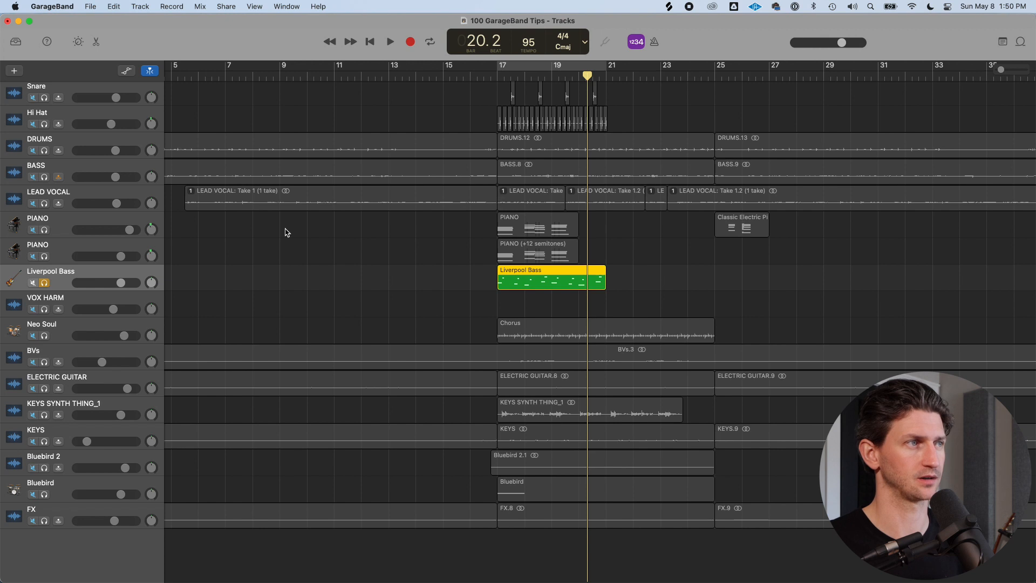
Select and solo the LEAD VOCAL track, turning off the Liverpool Bass solo
key("super+Left")
left_click(90, 189)
left_click(44, 205)
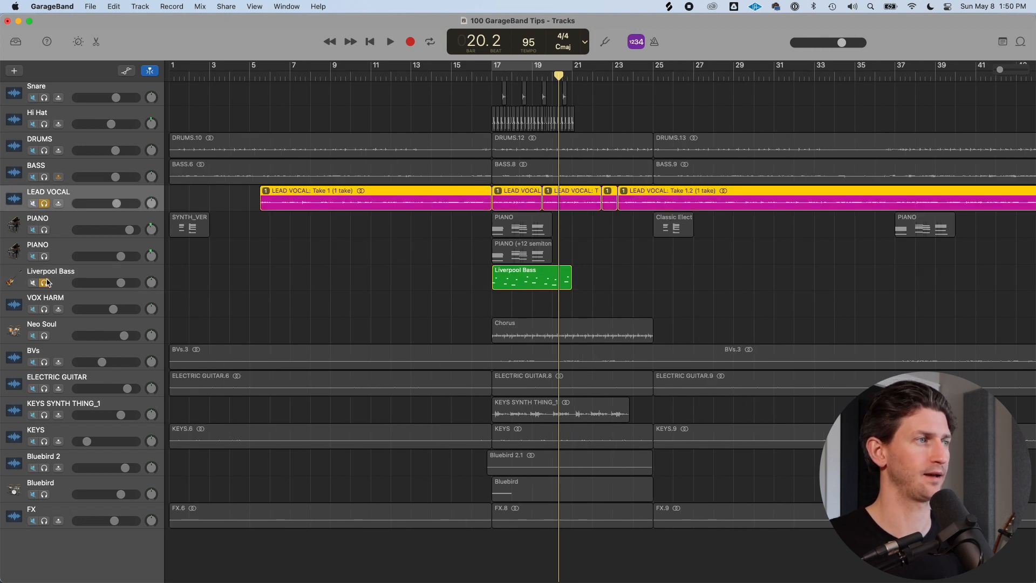
left_click(45, 282)
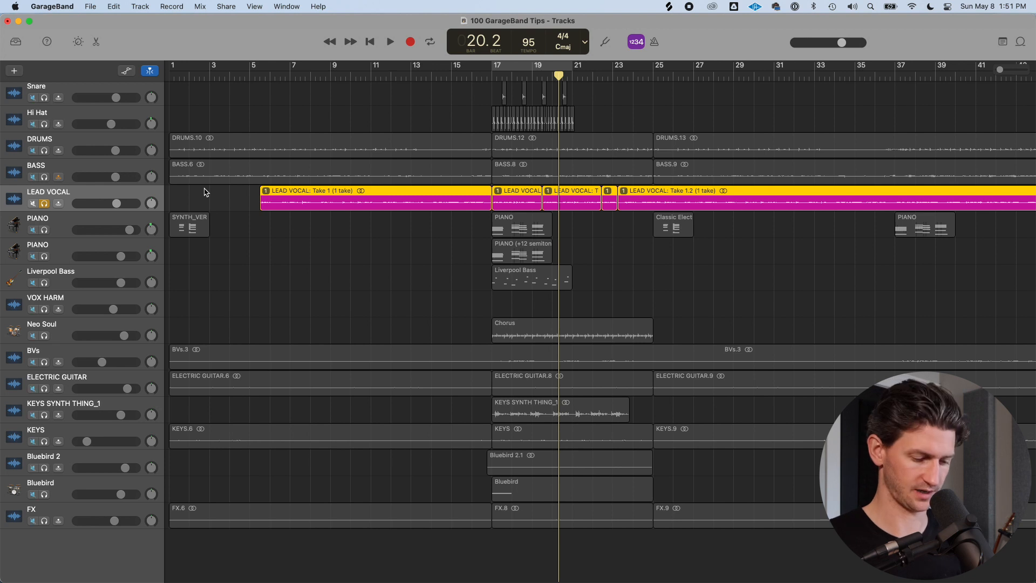
Add a DeEsser plug-in to the LEAD VOCAL and load the Female Voice DeEsser preset
key("b")
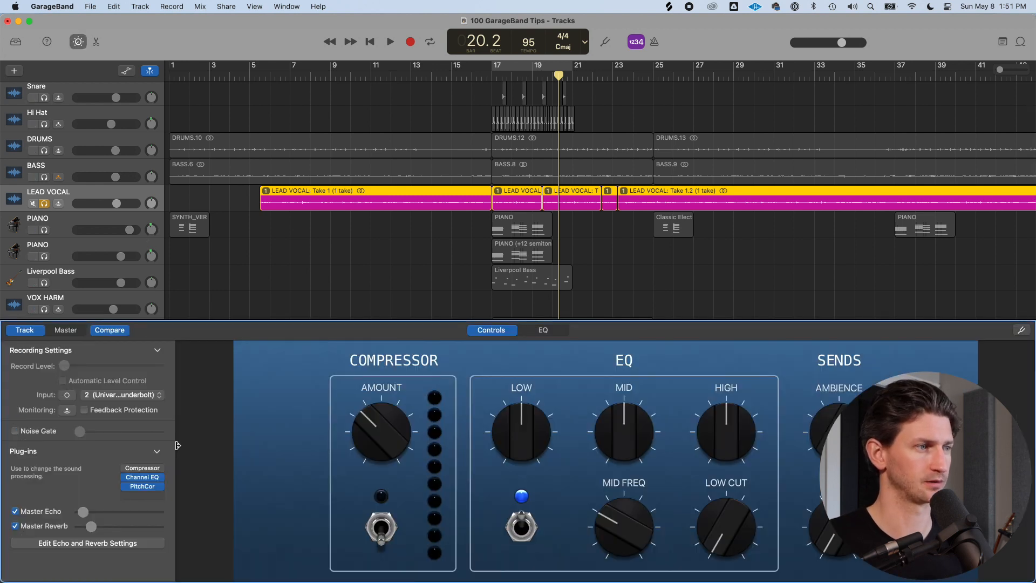
left_click(150, 497)
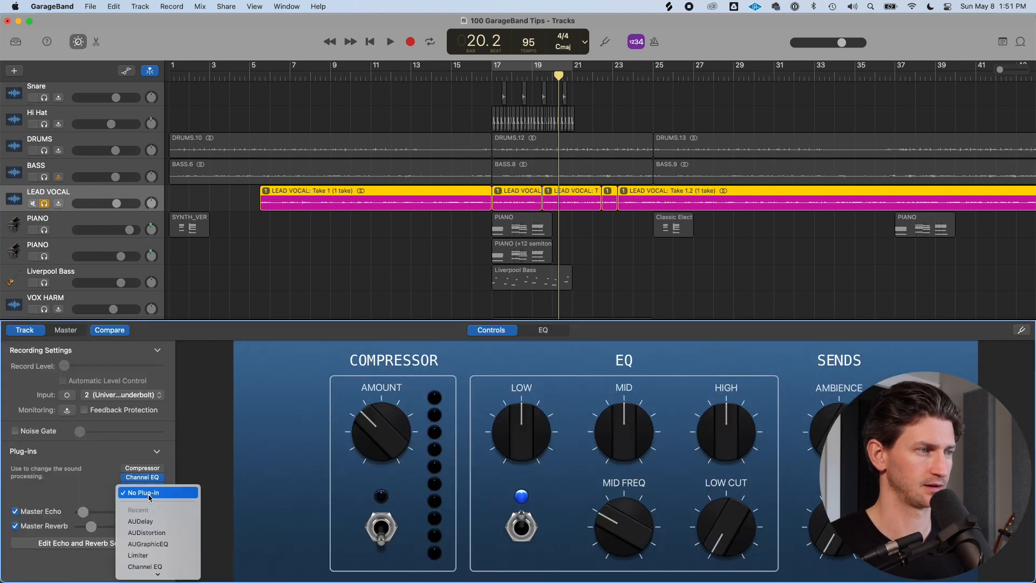
mouse_move(162, 469)
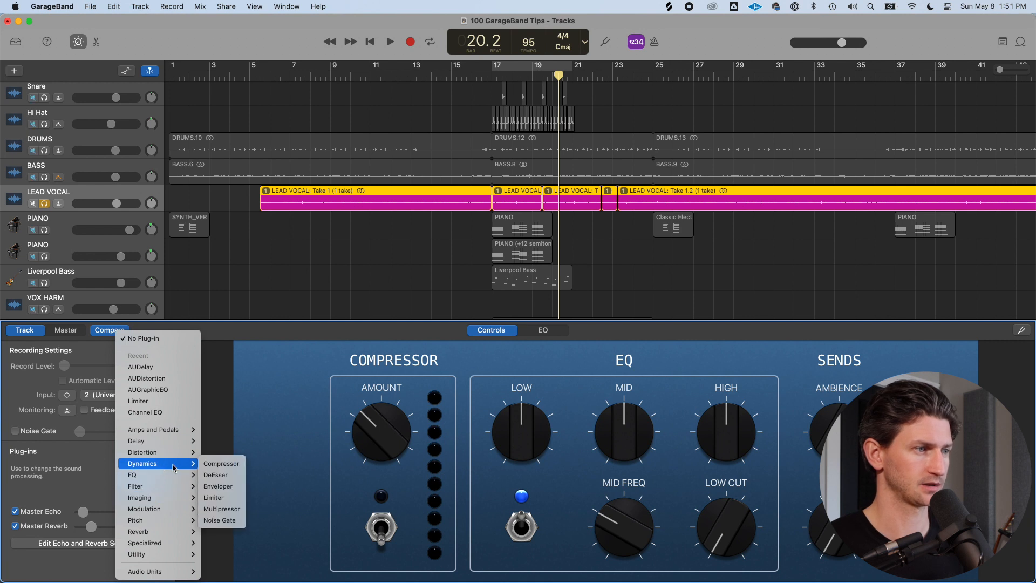
left_click(215, 474)
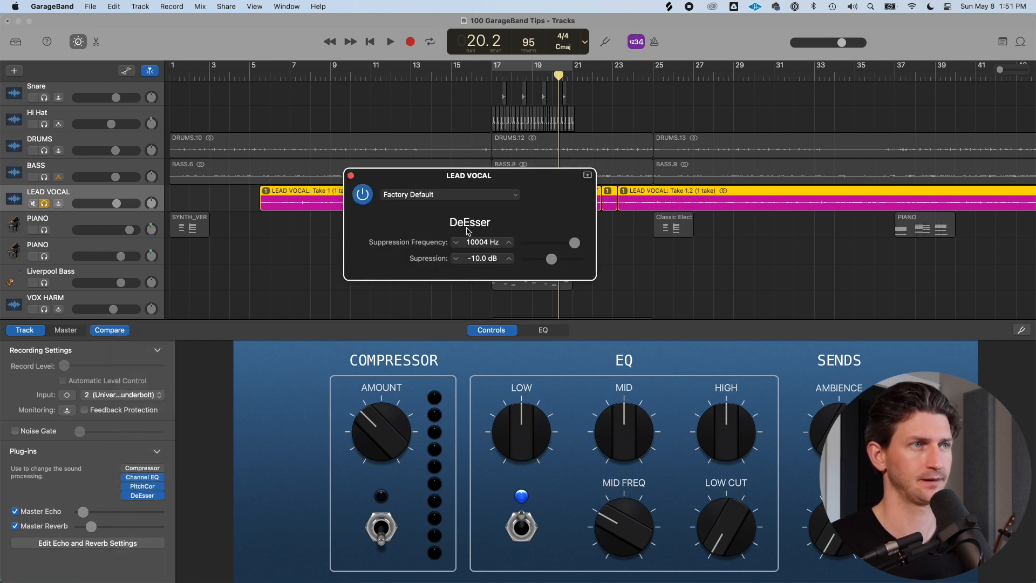
left_click(515, 198)
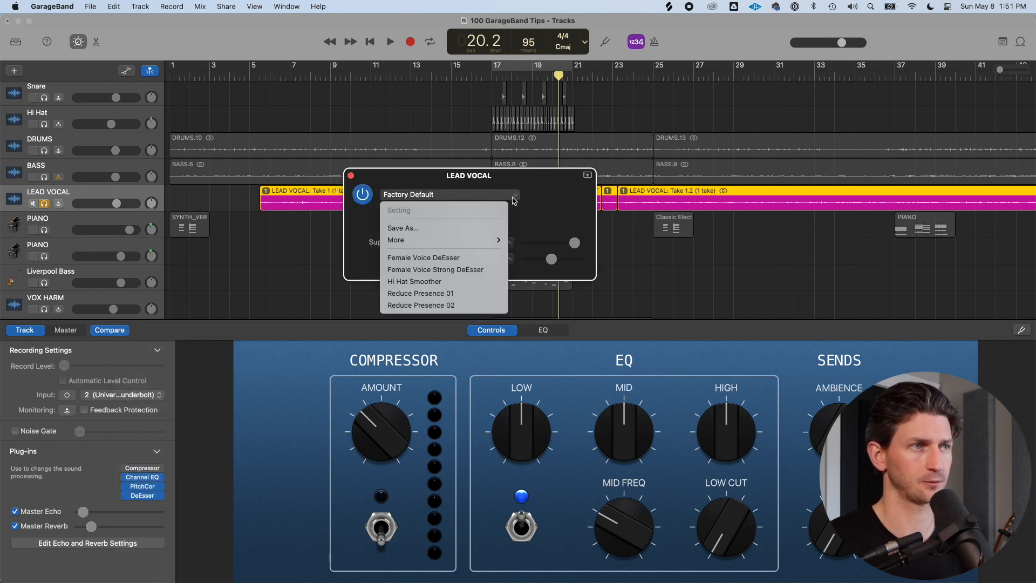
left_click(467, 259)
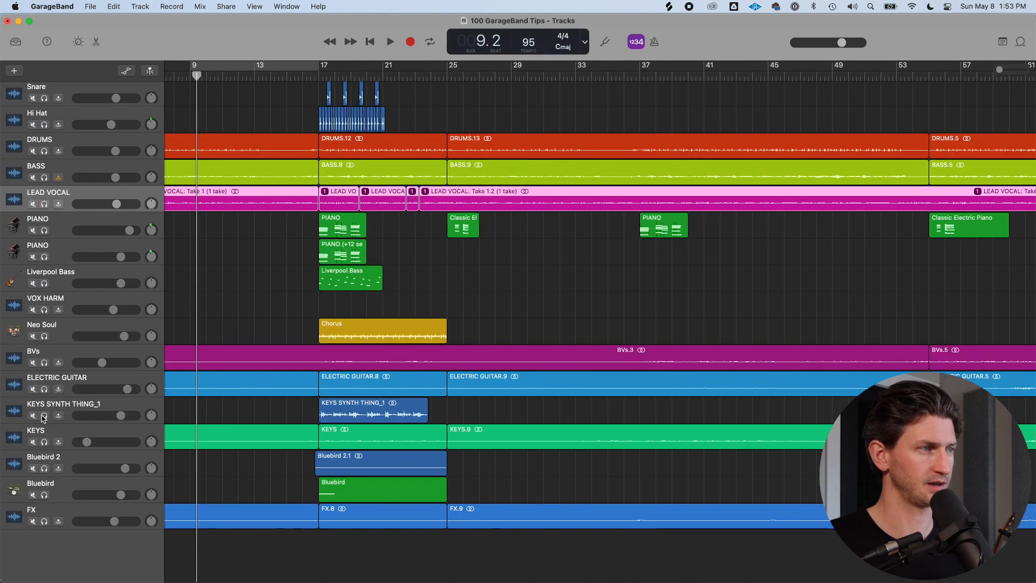
Select and solo the KEYS SYNTH THING_1 track and add a Distortion plug-in to it
left_click(44, 415)
left_click(92, 399)
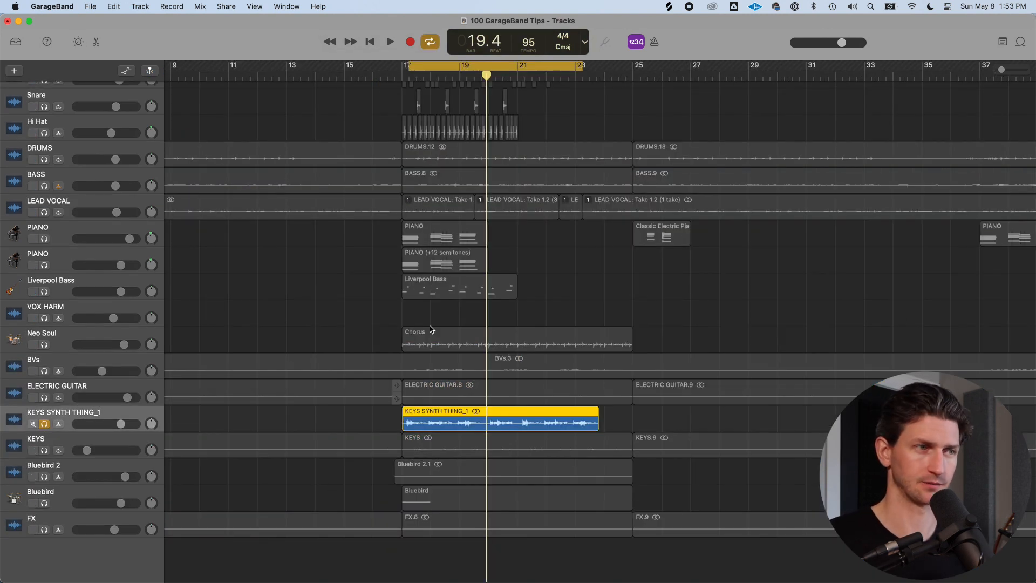
key("b")
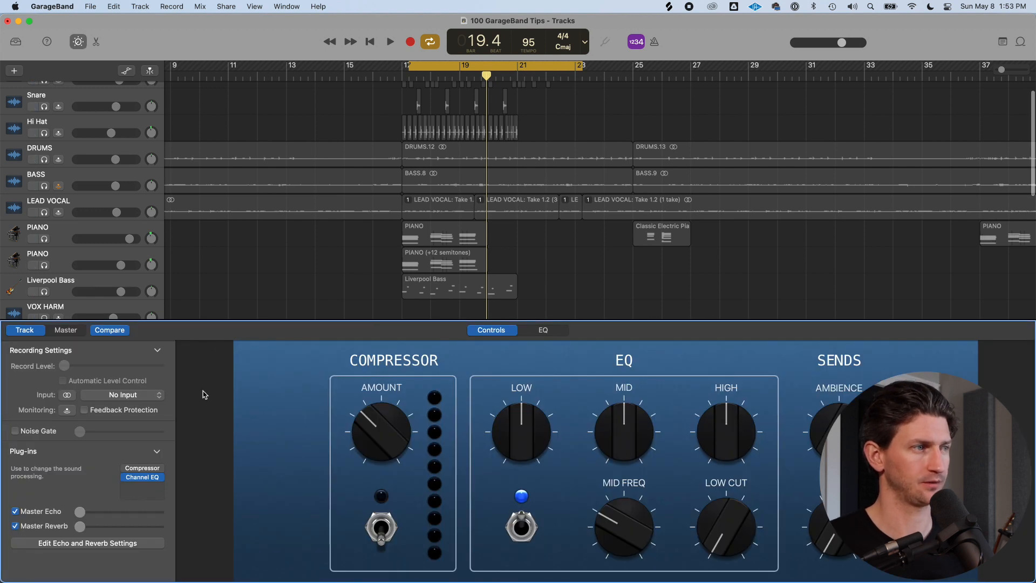
left_click(159, 487)
mouse_move(163, 530)
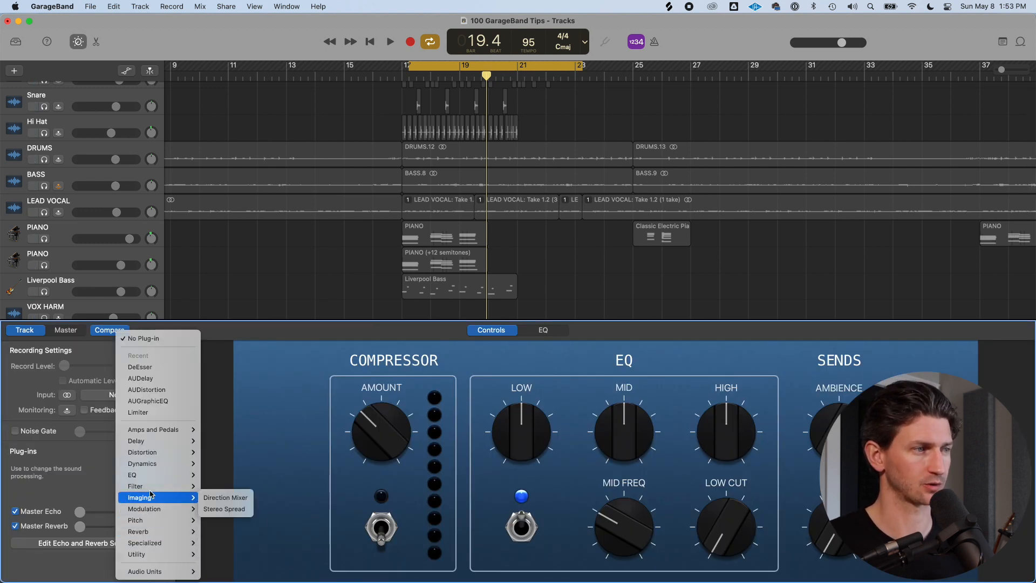
mouse_move(156, 452)
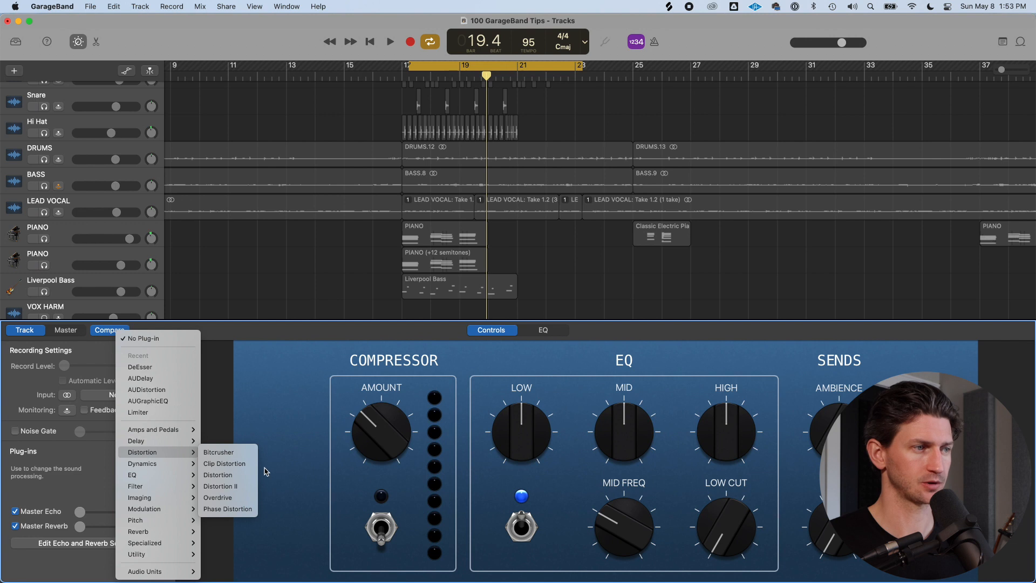
left_click(236, 476)
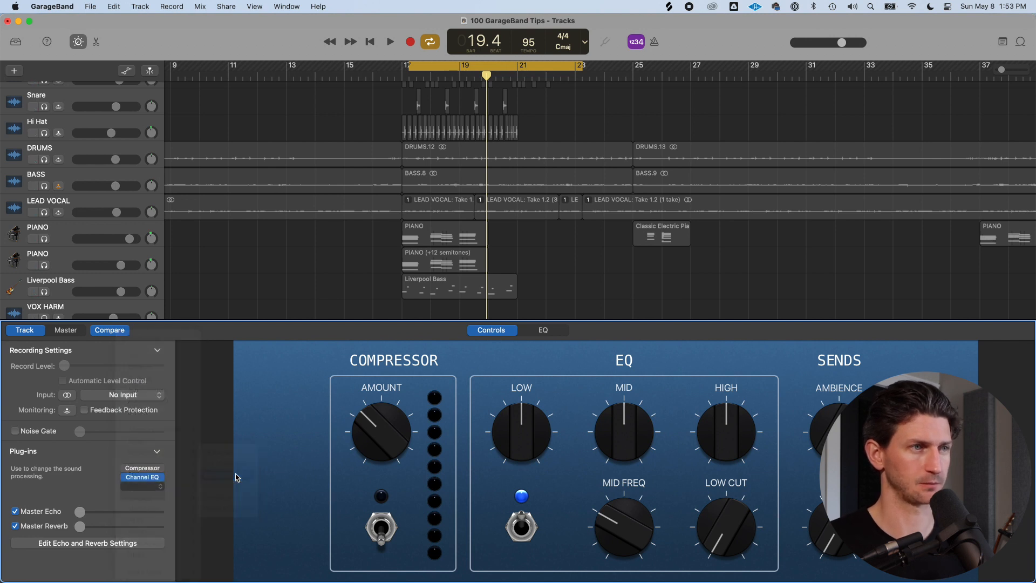
Load the Warm Distortion preset and audition it with playback
left_click(451, 206)
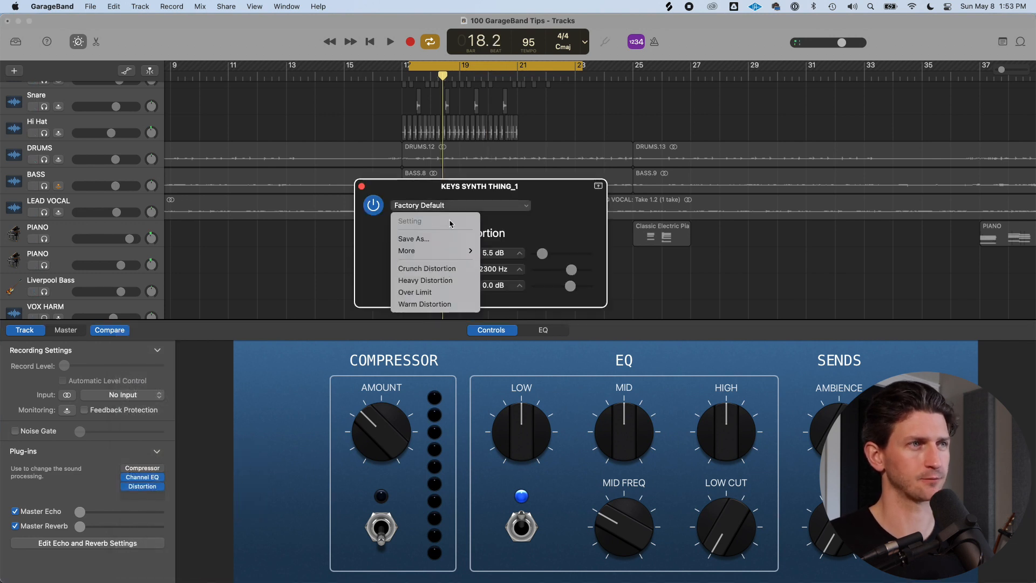
left_click(444, 305)
key("space")
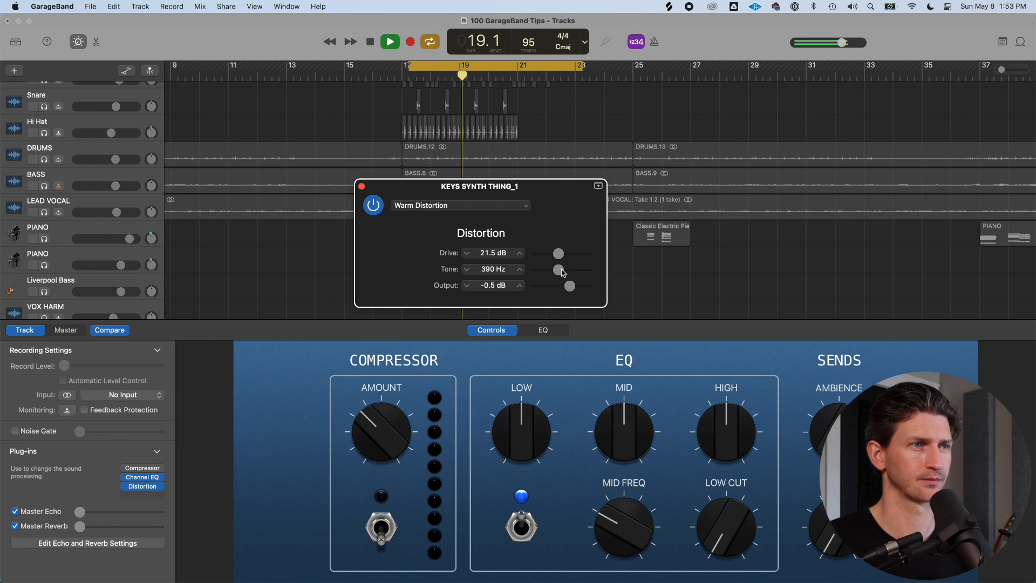
key("space")
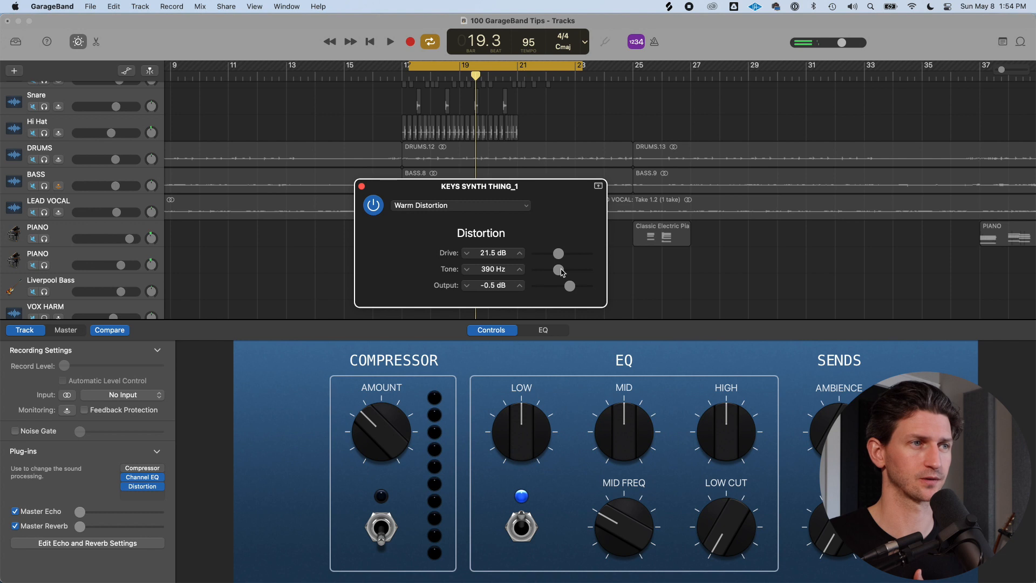
Raise the distortion Tone to 2800 Hz and close the plug-in window
left_click_drag(561, 272, 576, 272)
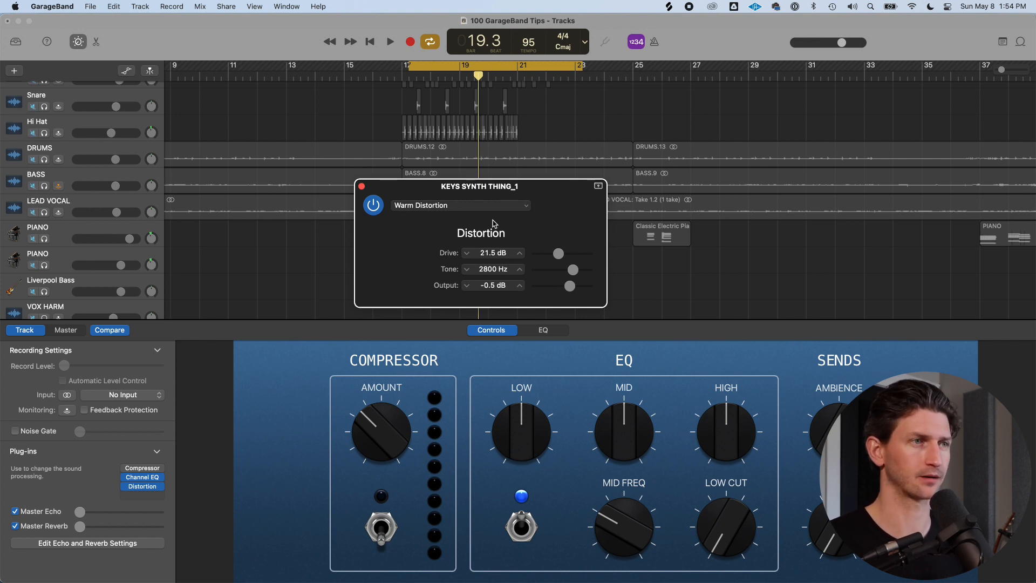
left_click(361, 186)
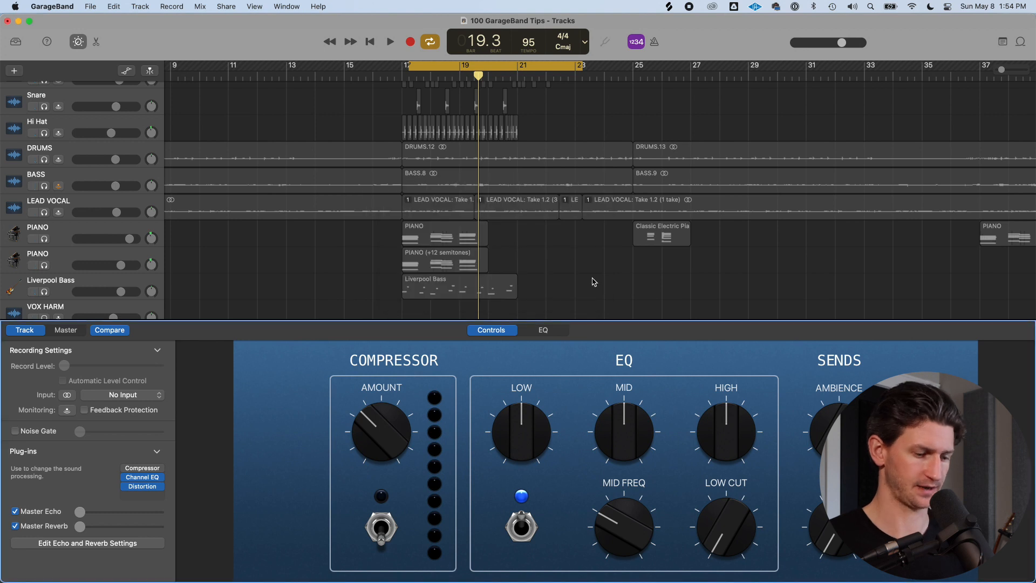
Lower the Distortion Drive to 5.0 dB on KEYS SYNTH THING_1, audition it, and unsolo the track
key("b")
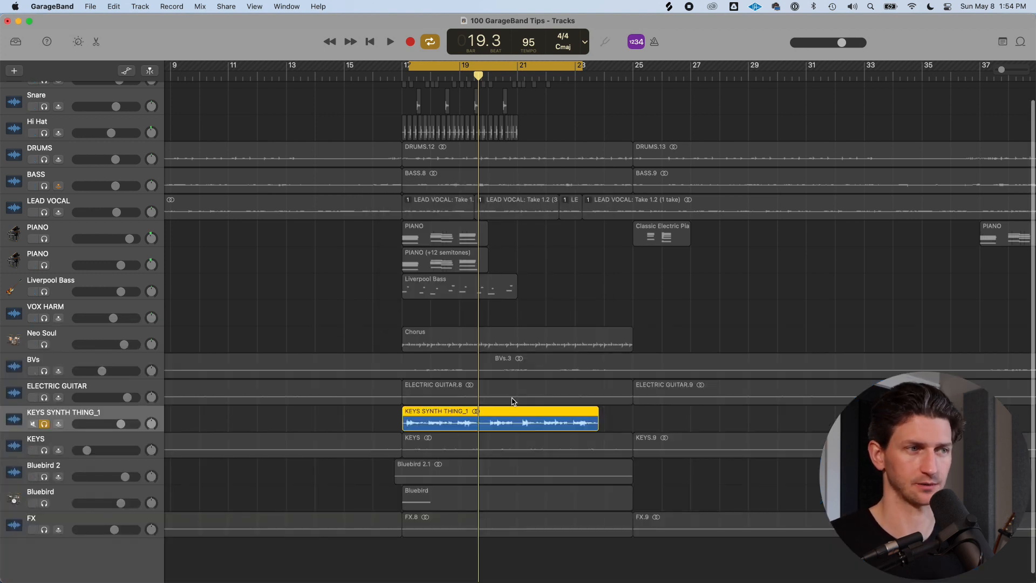
key("b")
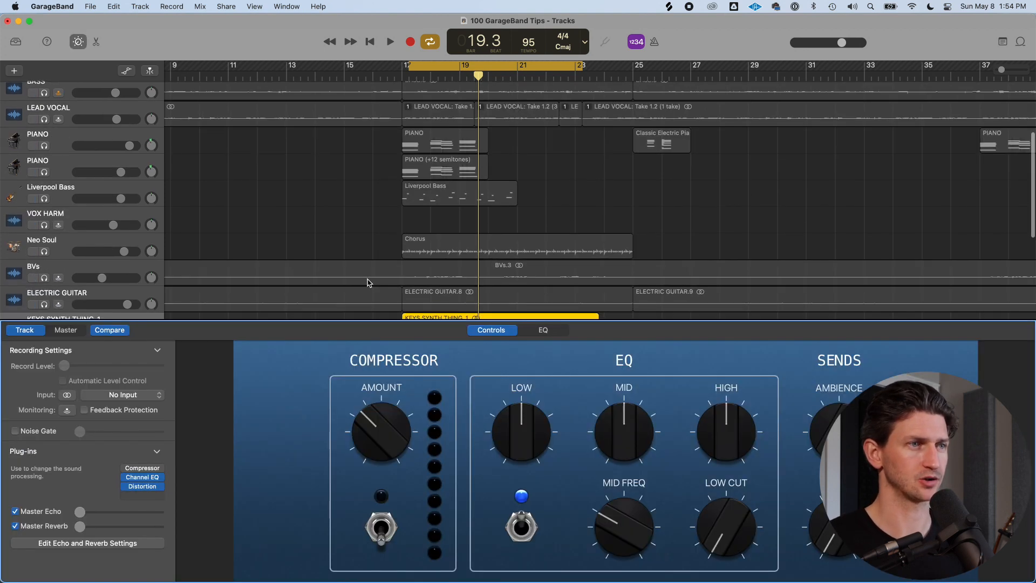
scroll(368, 283, "down", 5)
left_click(145, 487)
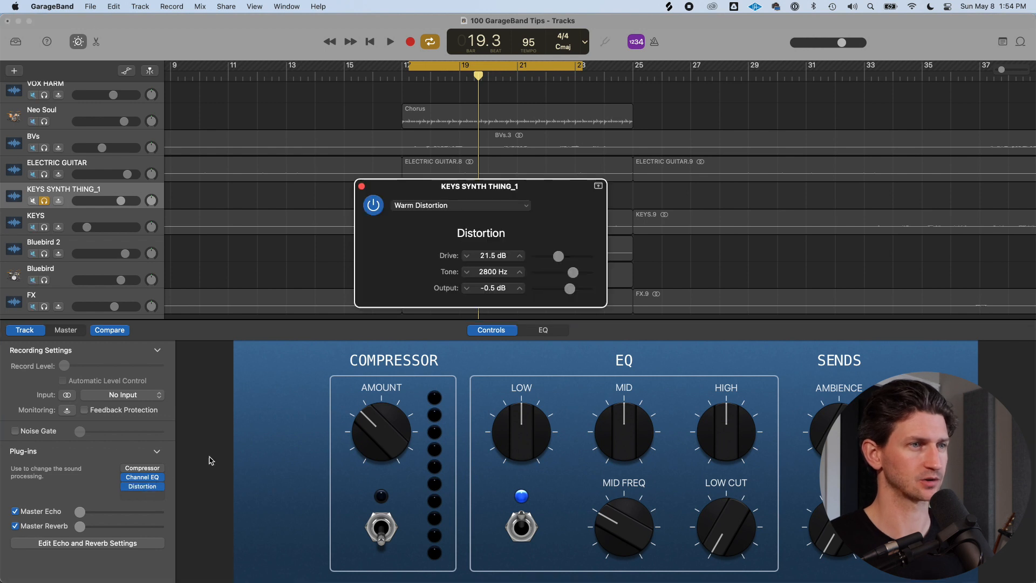
left_click_drag(561, 254, 574, 277)
key("space")
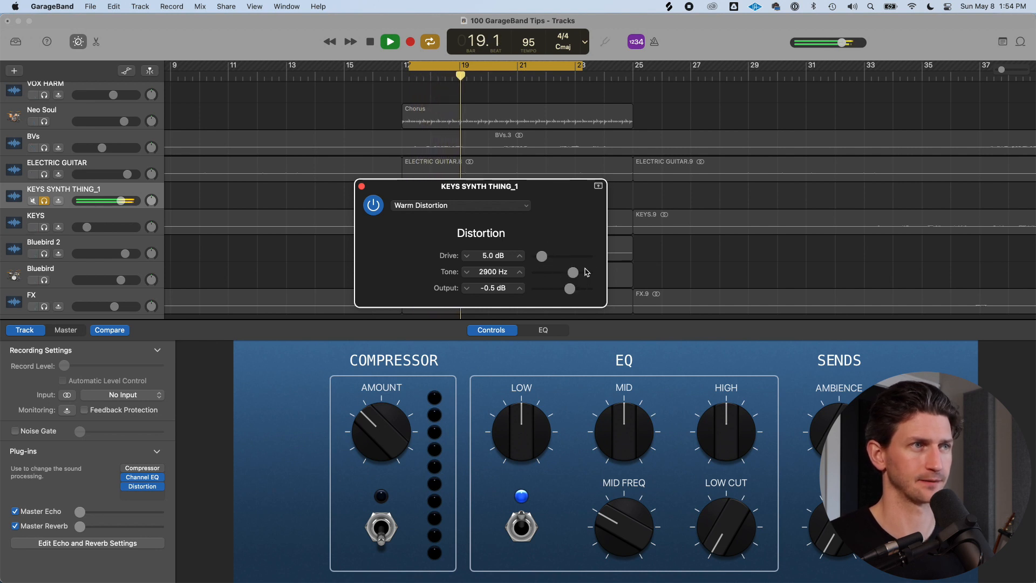
key("space")
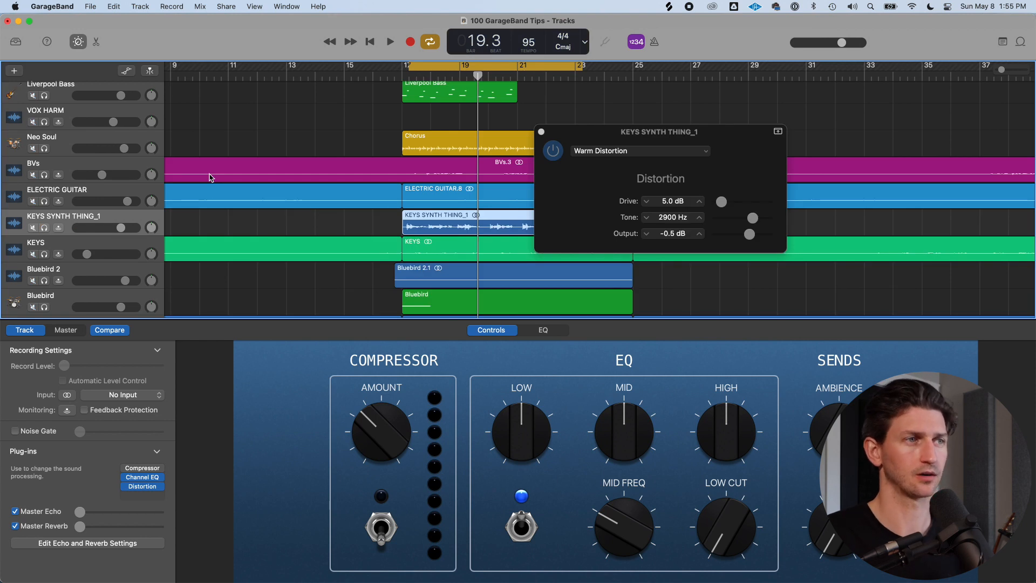
left_click(45, 227)
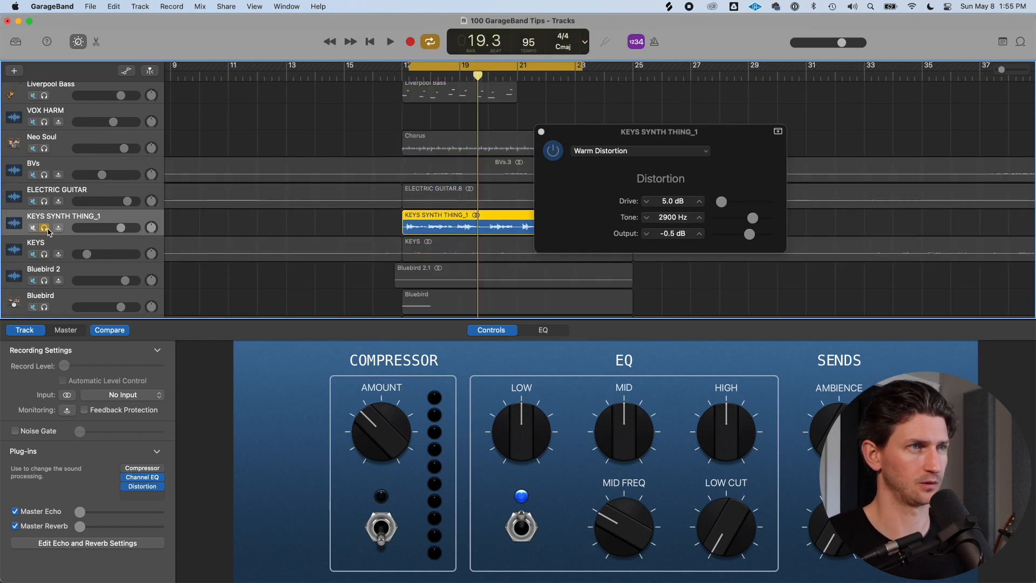
left_click(45, 228)
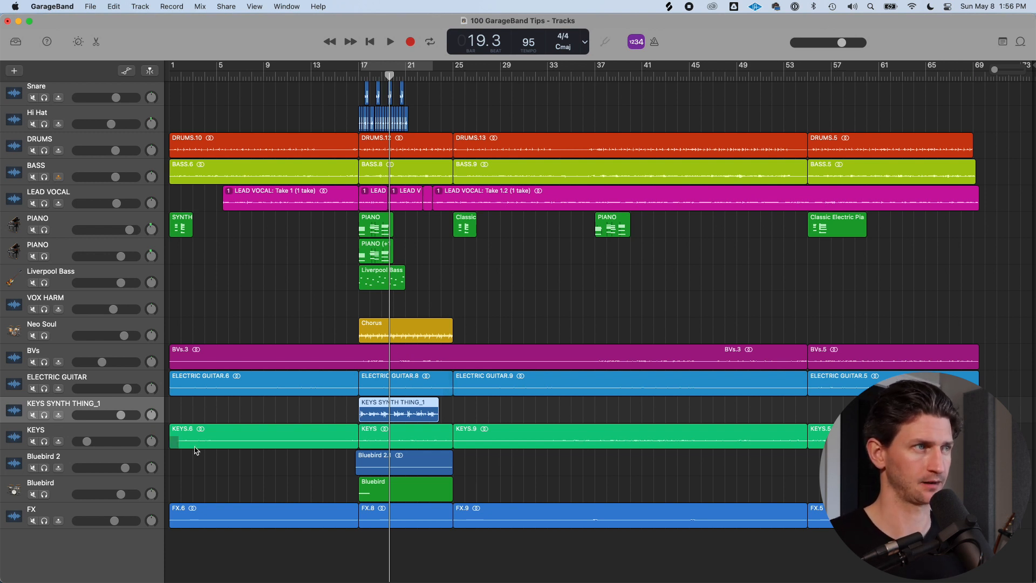
Reset the Kick track's pan to 0
scroll(184, 439, "up", 2)
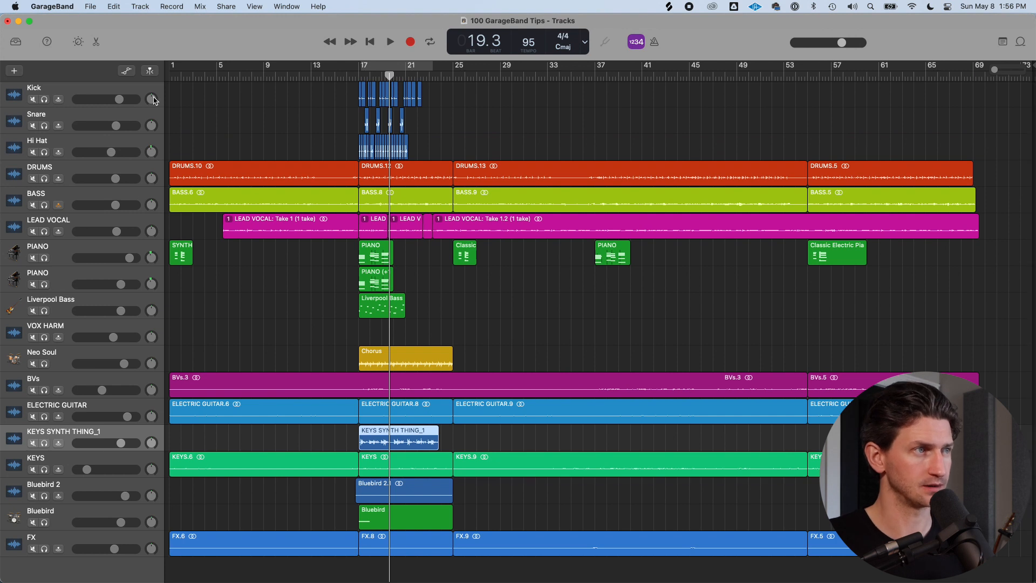
mouse_move(152, 102)
left_mouse_down()
mouse_move(153, 114)
mouse_move(160, 91)
left_mouse_up()
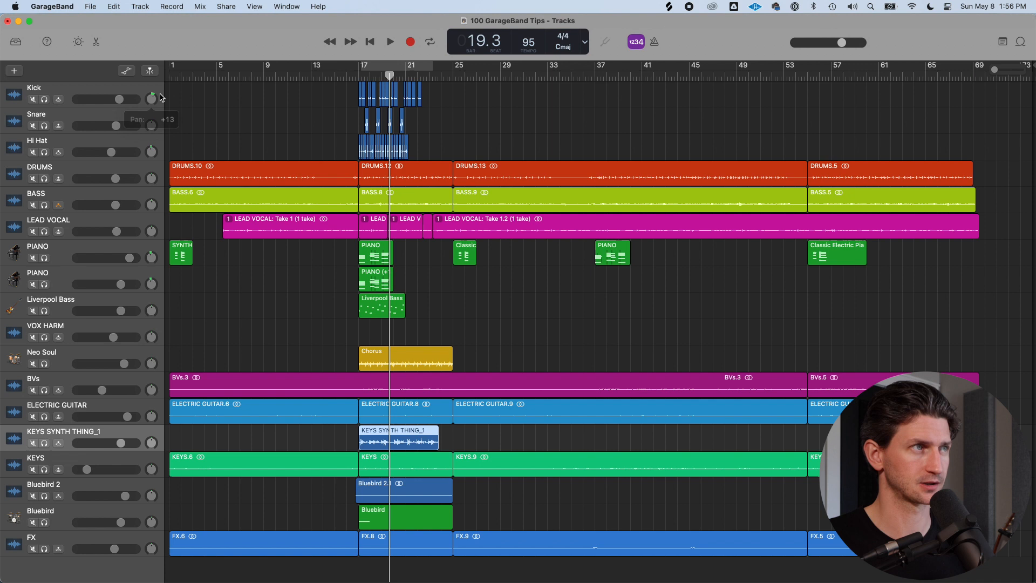
double_click(153, 99)
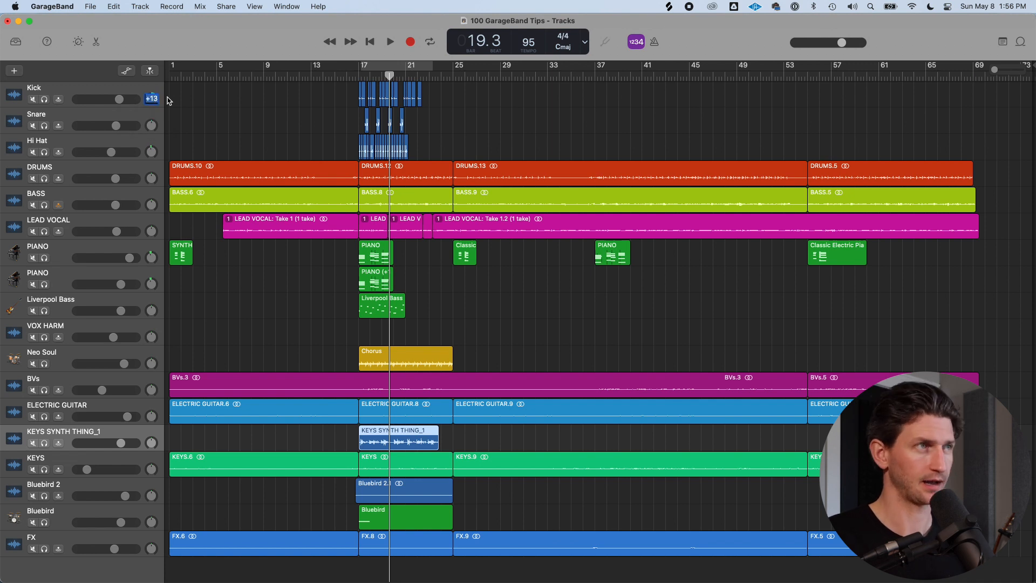
type("0")
key("Return")
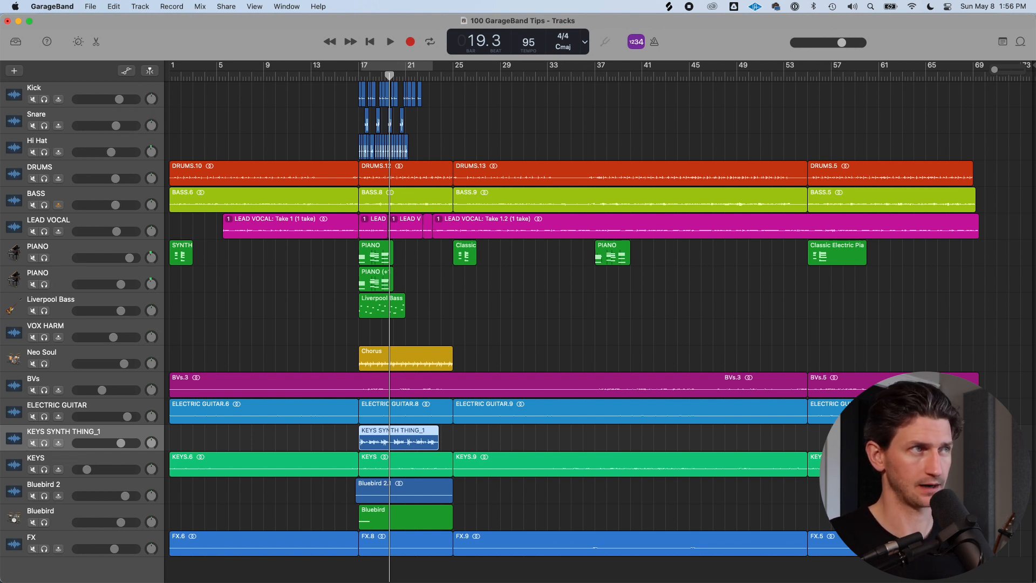
mouse_move(151, 101)
left_mouse_down()
mouse_move(146, 120)
mouse_move(153, 64)
mouse_move(152, 99)
left_mouse_up()
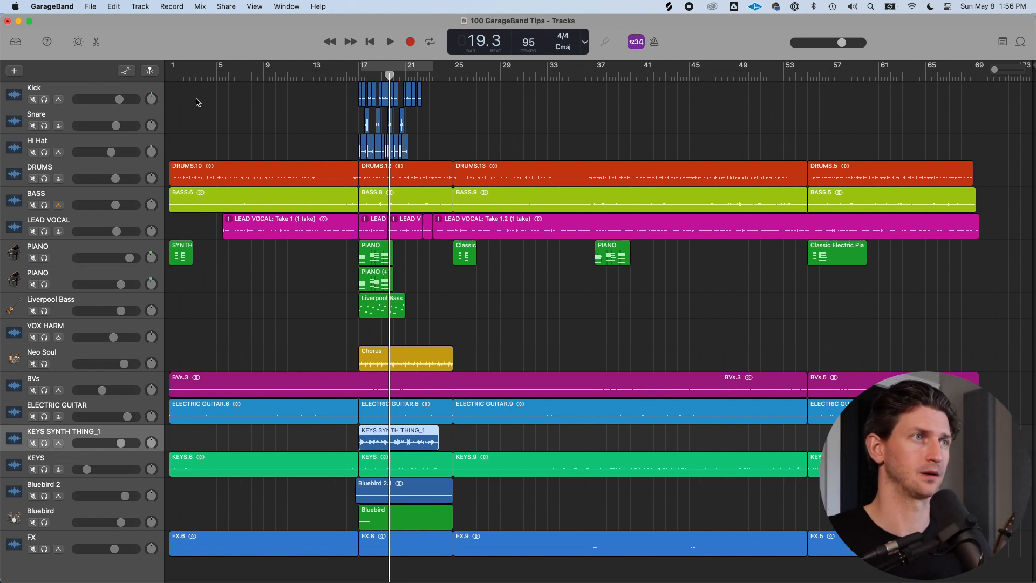
Solo the Liverpool Bass track and sweep its pan from right to left while playing it back
left_click_drag(151, 311, 163, 225)
left_click(44, 311)
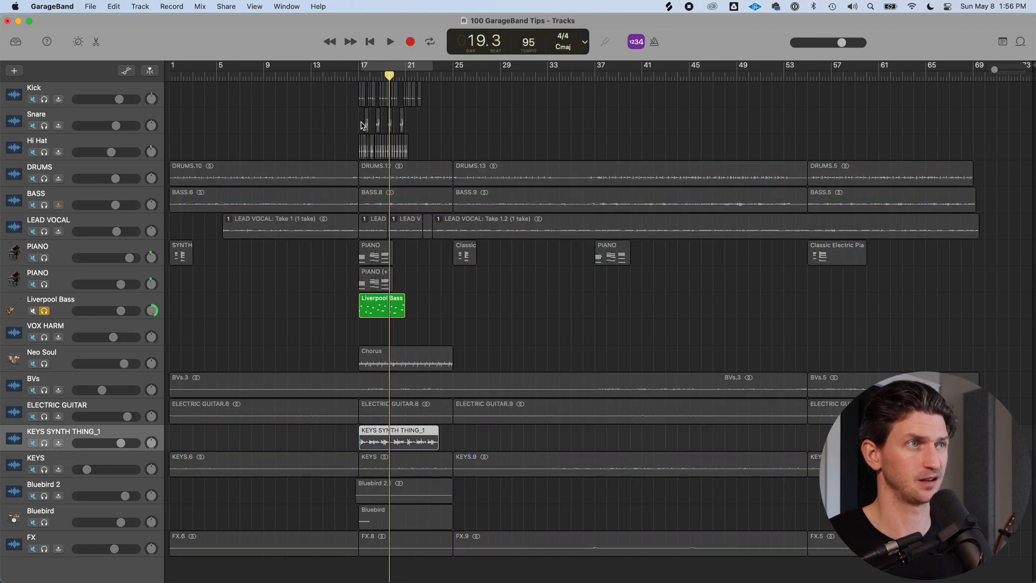
left_click(357, 75)
key("super+Right")
key("super+Right")
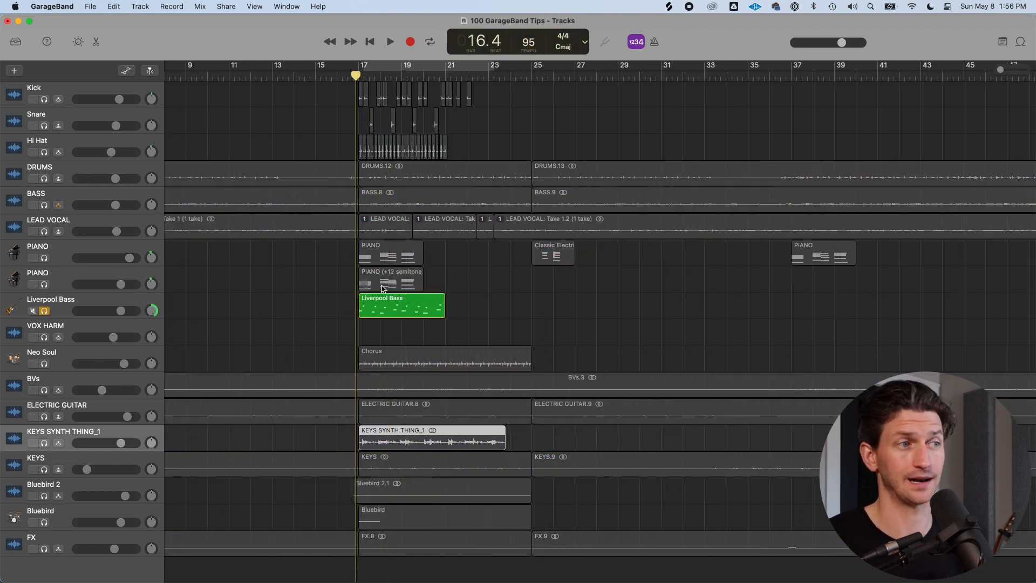
key("space")
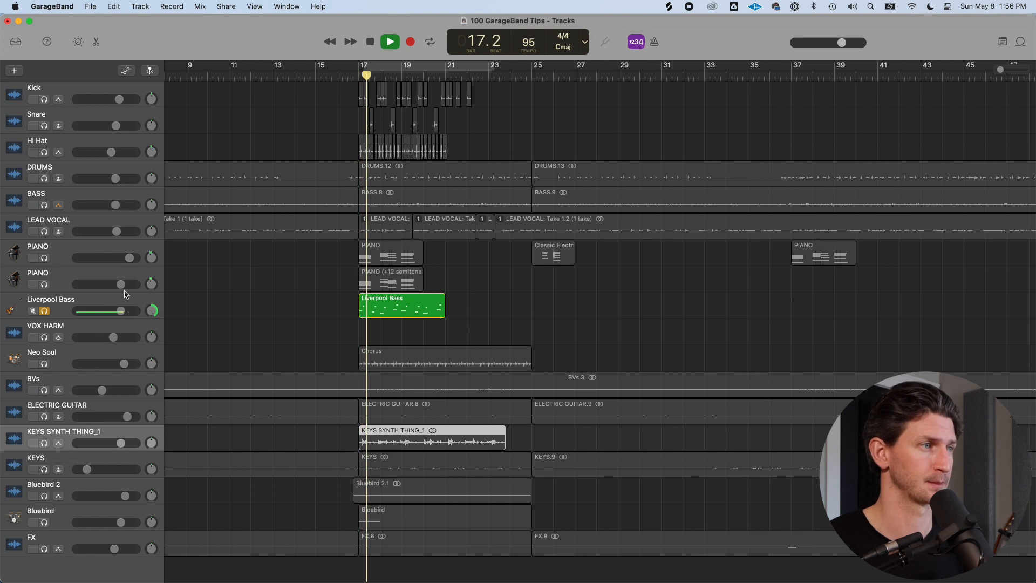
left_click_drag(150, 318, 155, 393)
key("space")
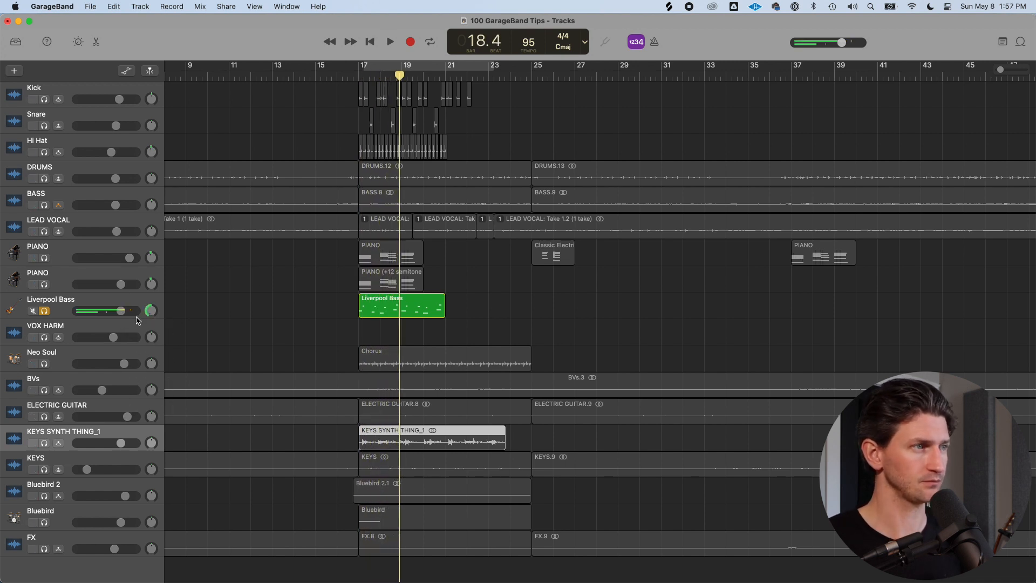
Reset the Liverpool Bass track's pan to 0
left_click(144, 312)
key("b")
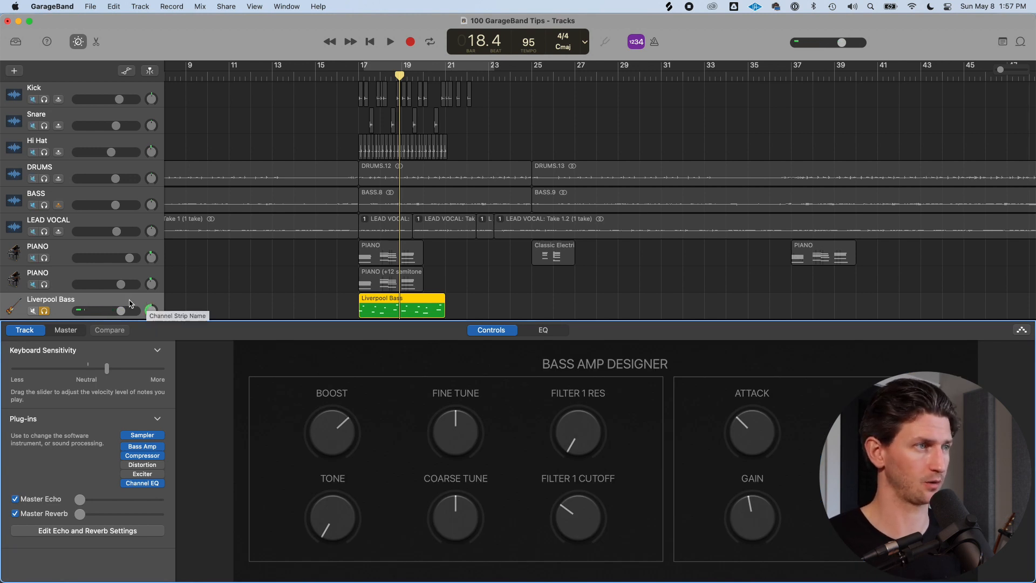
key("b")
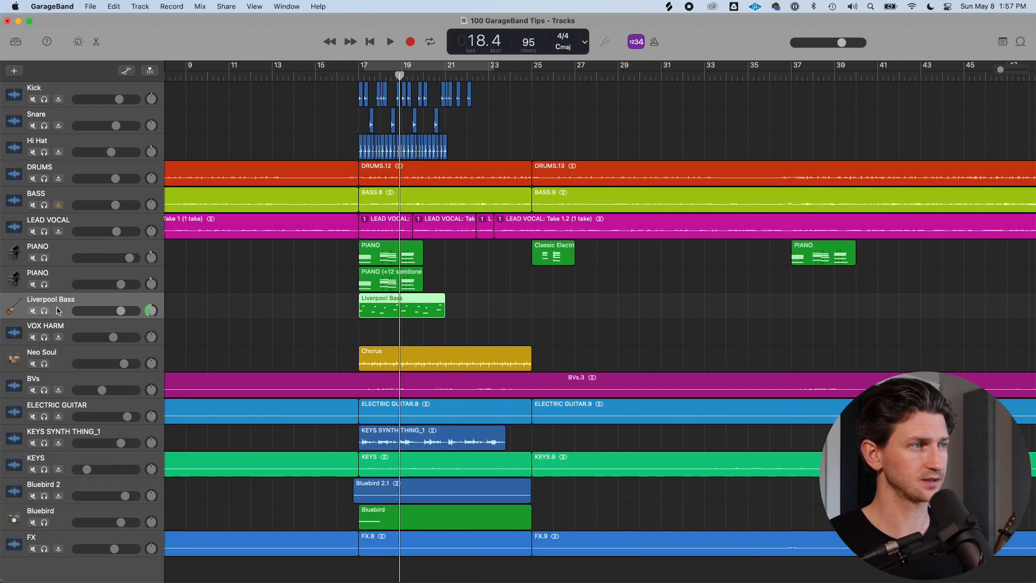
double_click(153, 312)
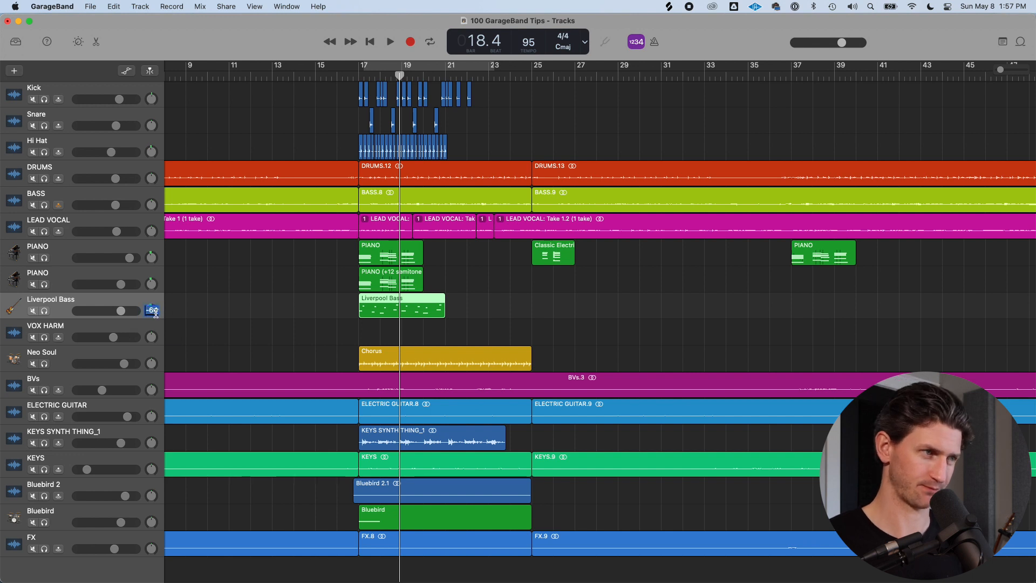
type("0")
key("Return")
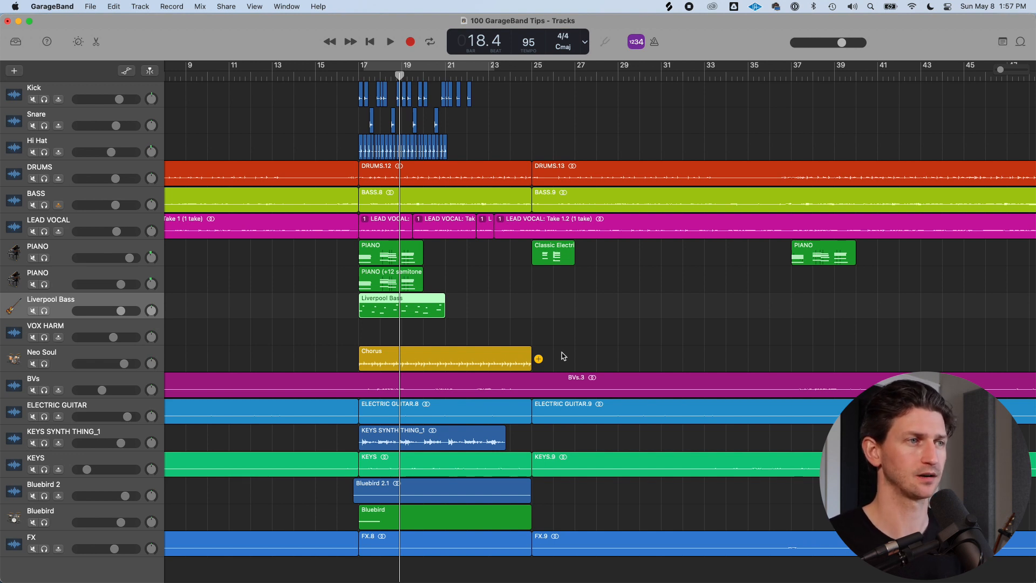
Pan the VOX HARM, BVs and ELECTRIC GUITAR tracks to different sides of the stereo field
left_click(131, 324)
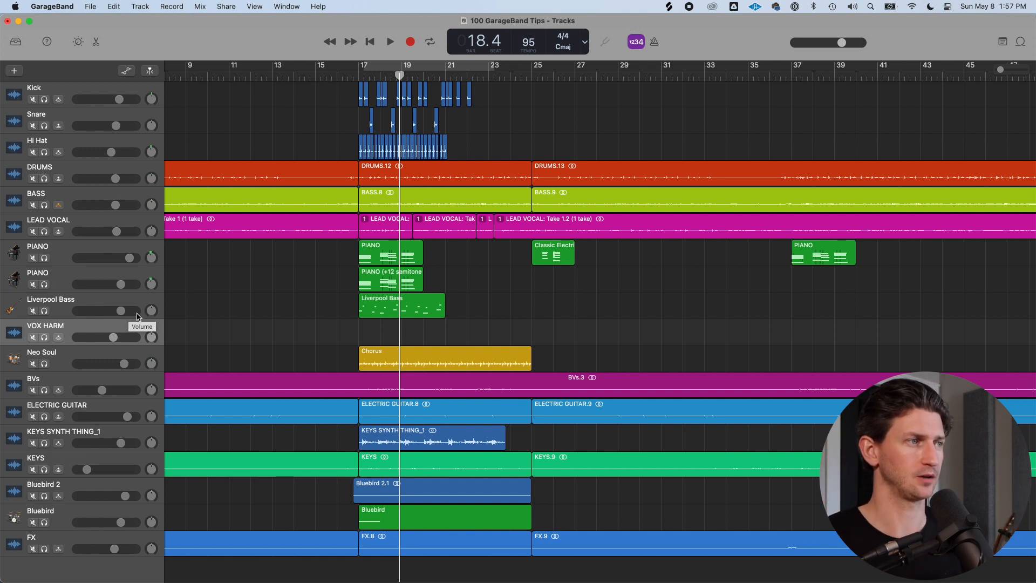
left_click_drag(152, 337, 163, 216)
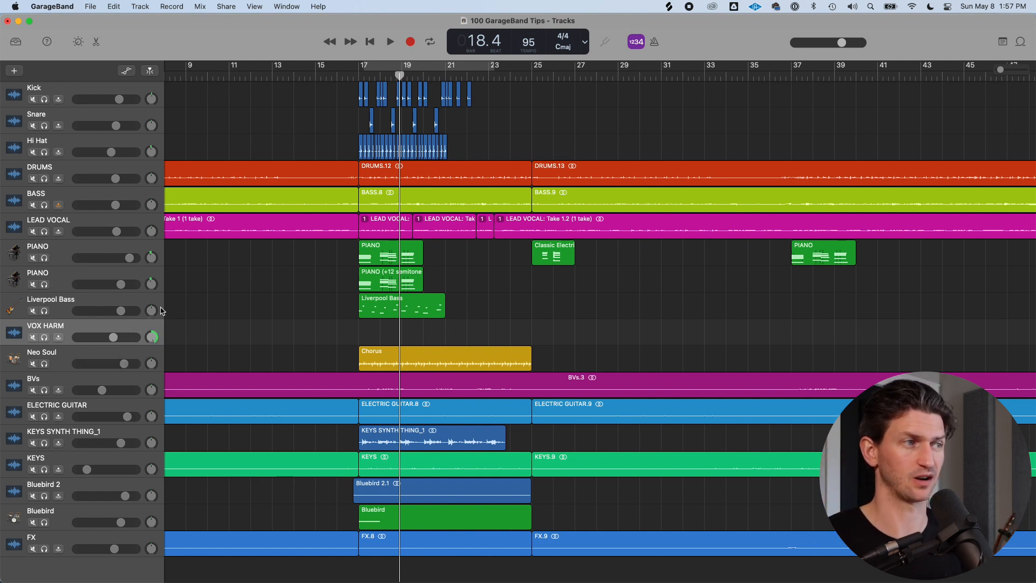
left_click_drag(151, 390, 151, 411)
left_click_drag(152, 416, 154, 380)
left_click_drag(155, 380, 155, 381)
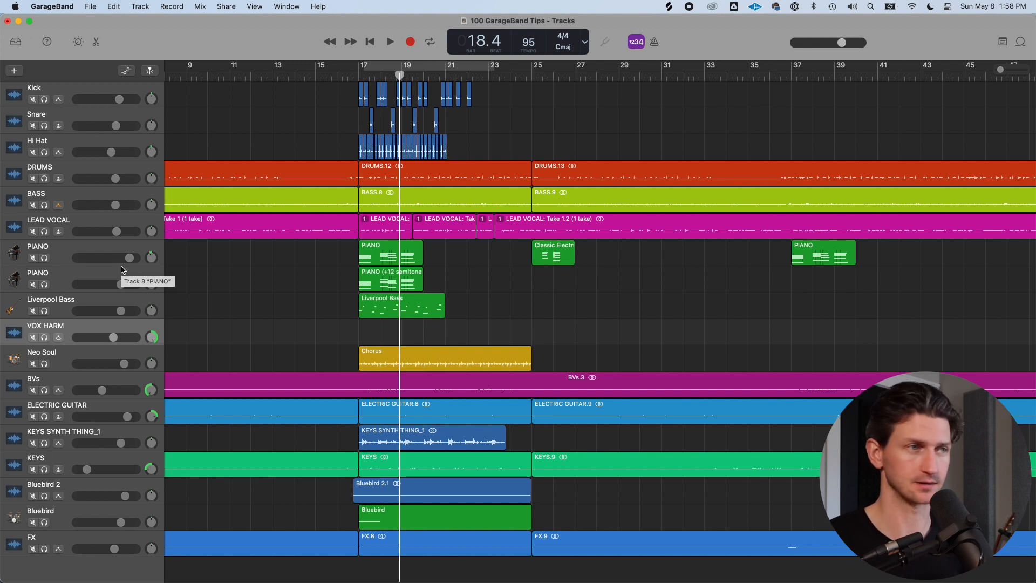
Solo KEYS SYNTH THING_1, turn on cycle playback, and add a Chorus plug-in to the track
left_click(84, 299)
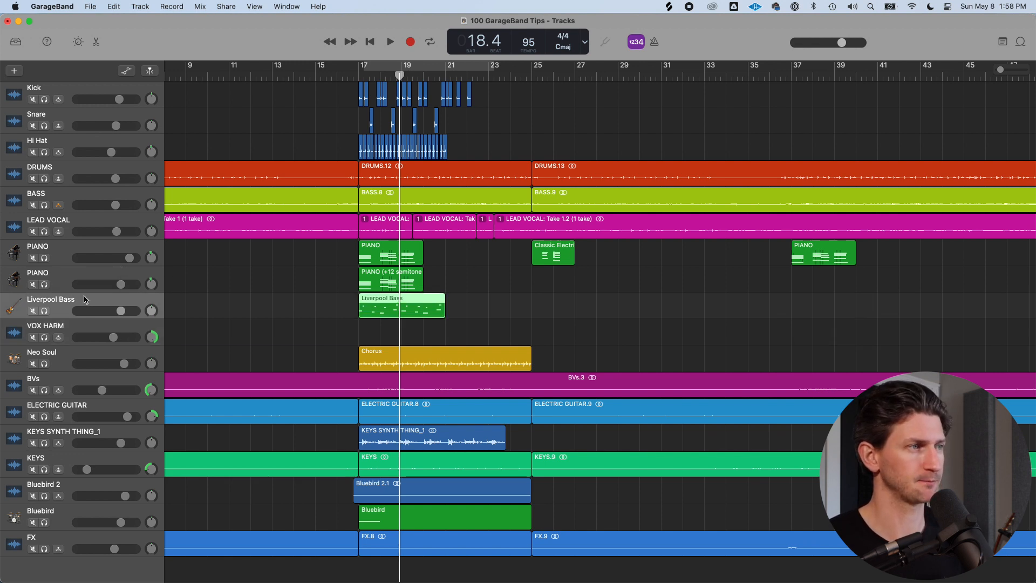
left_click(45, 311)
left_click(45, 311)
left_click(44, 443)
left_click(136, 435)
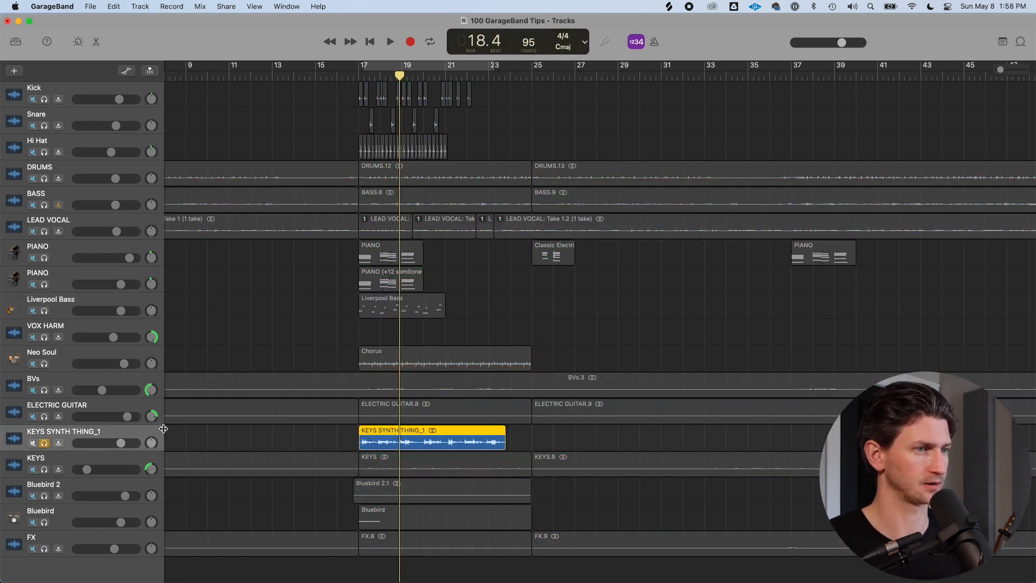
key("c")
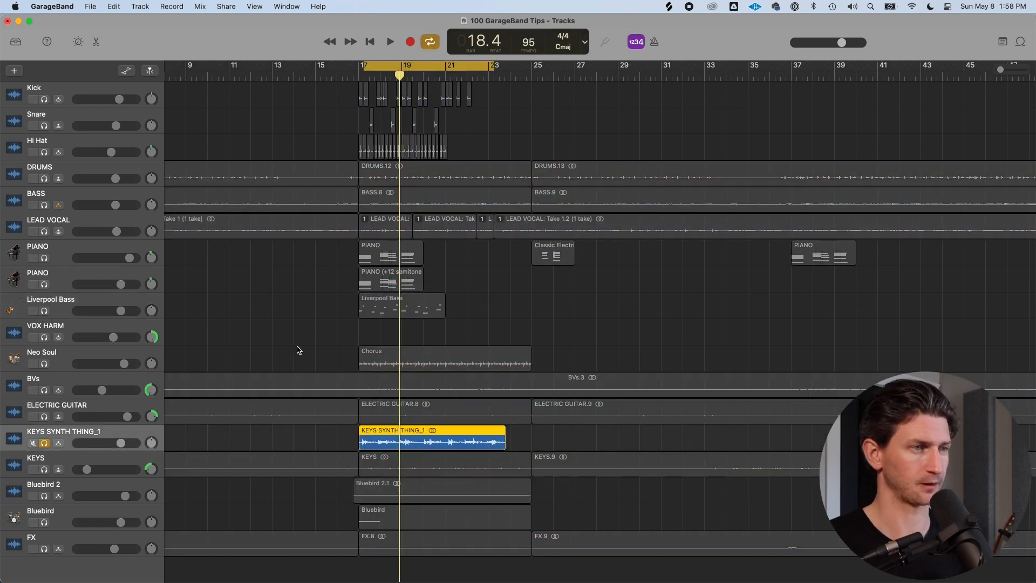
key("b")
left_click(157, 494)
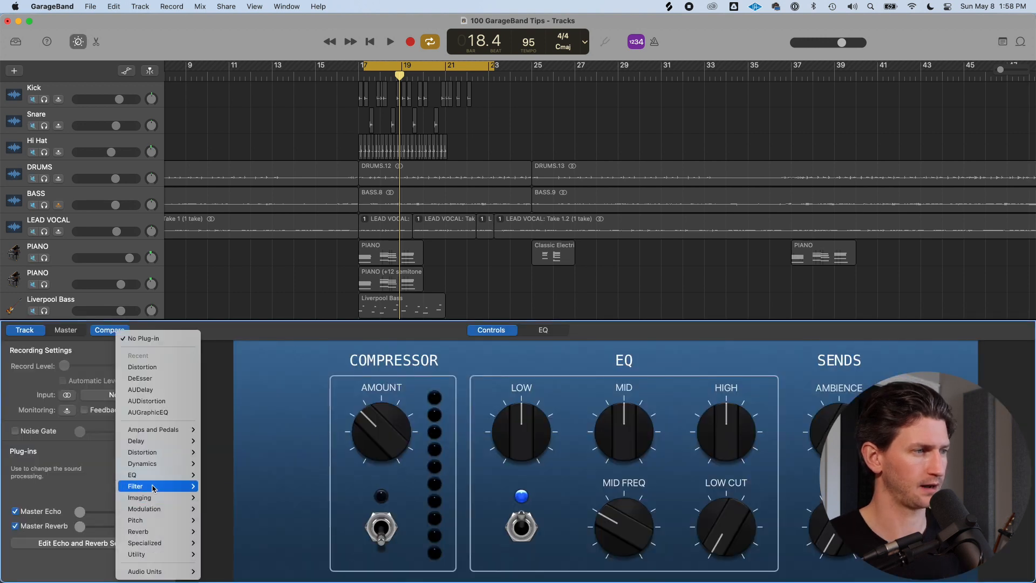
mouse_move(172, 454)
mouse_move(170, 509)
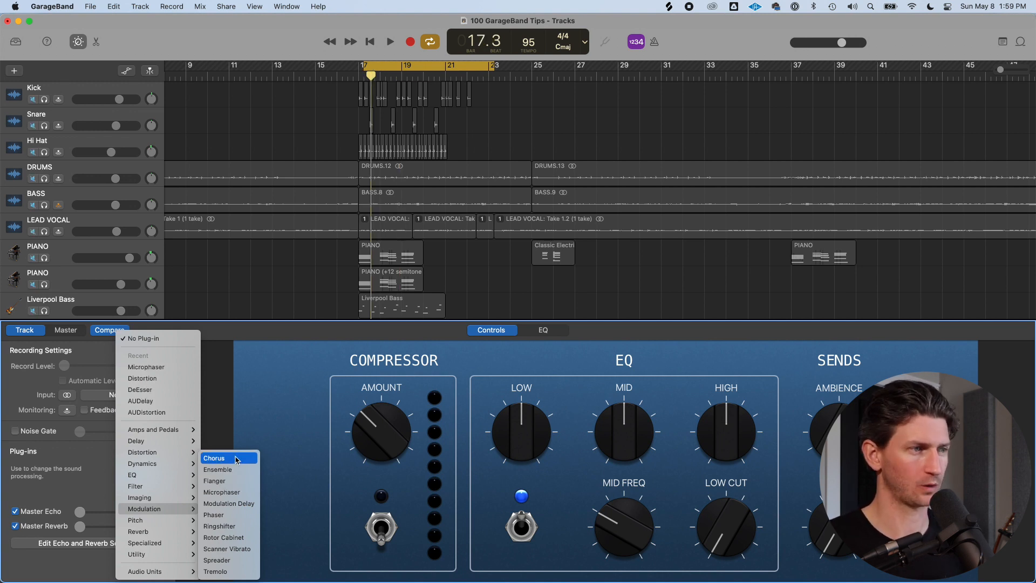
left_click(236, 459)
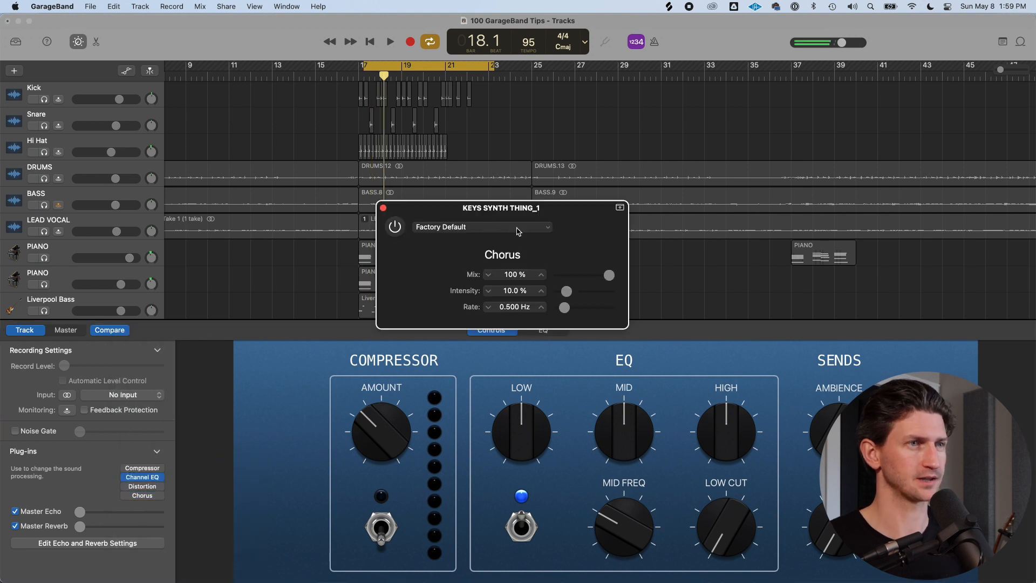
Load the Mega Wide Chorus preset and close the Chorus plug-in window
left_click(543, 229)
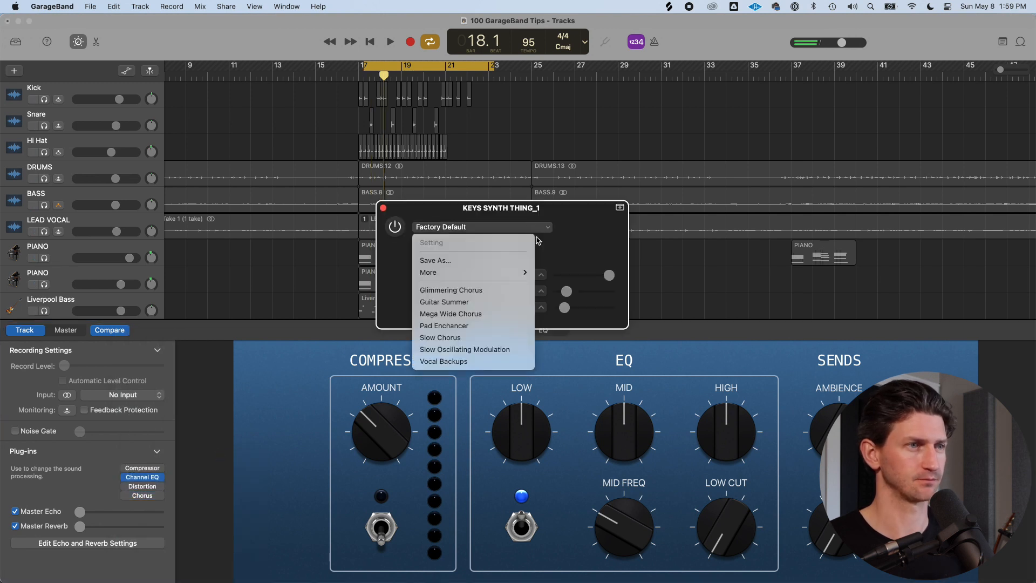
left_click(471, 315)
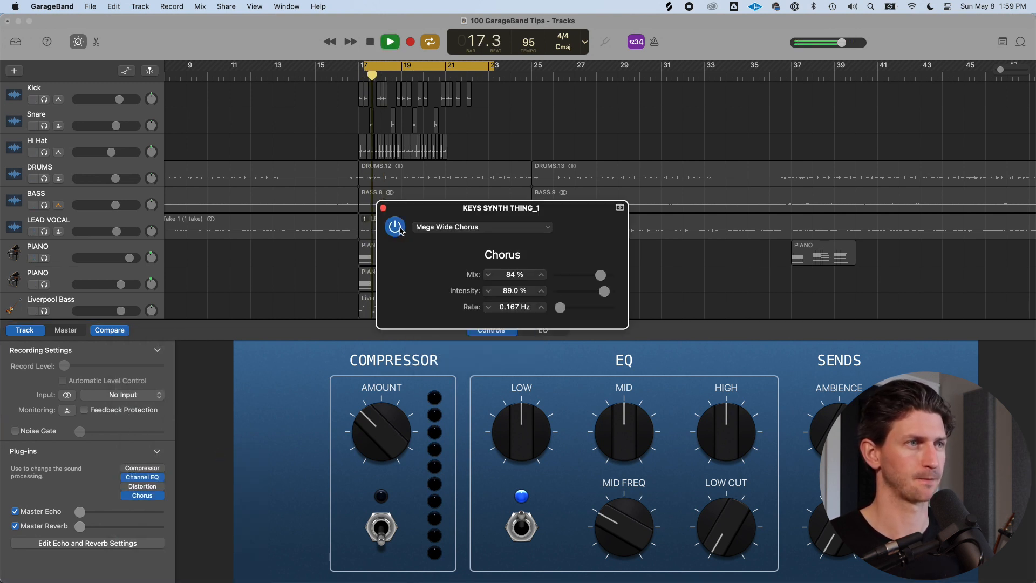
left_click(383, 208)
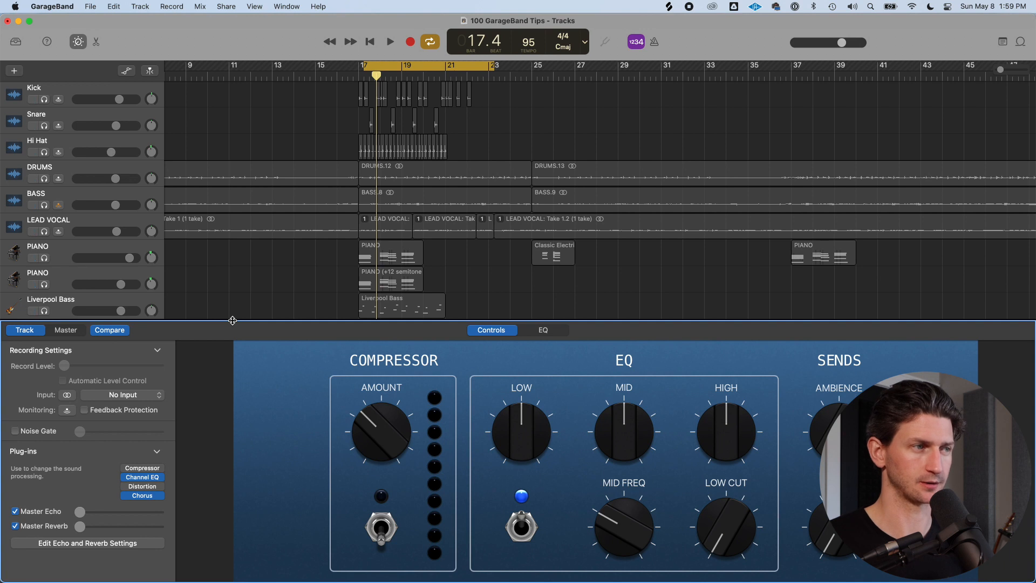
Turn off cycle playback
key("e")
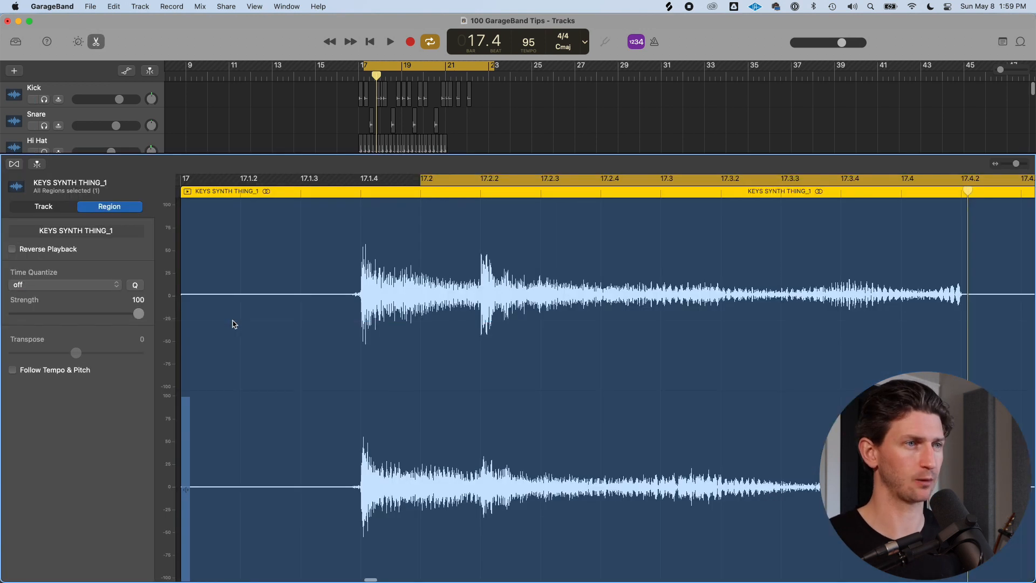
key("e")
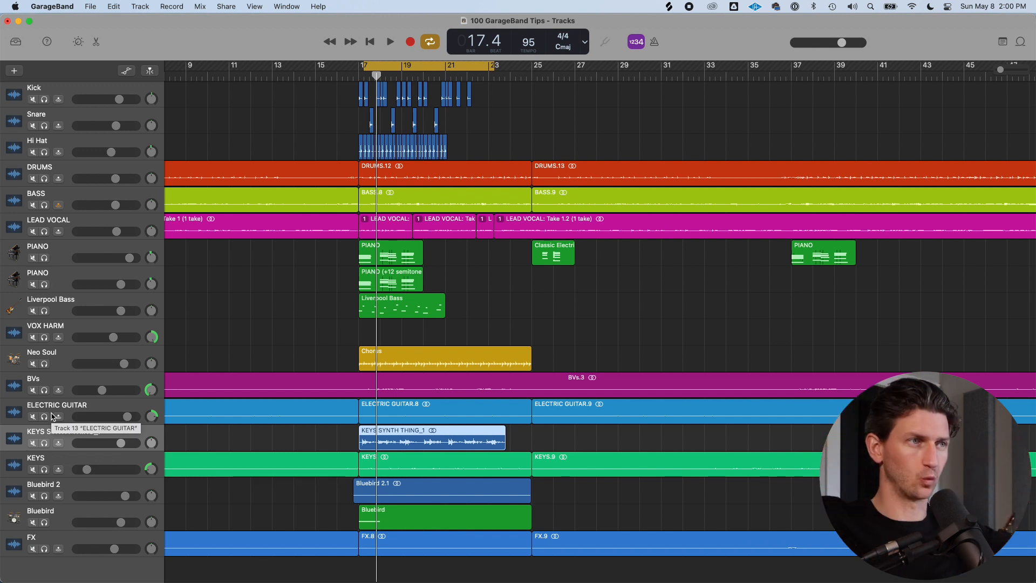
key("c")
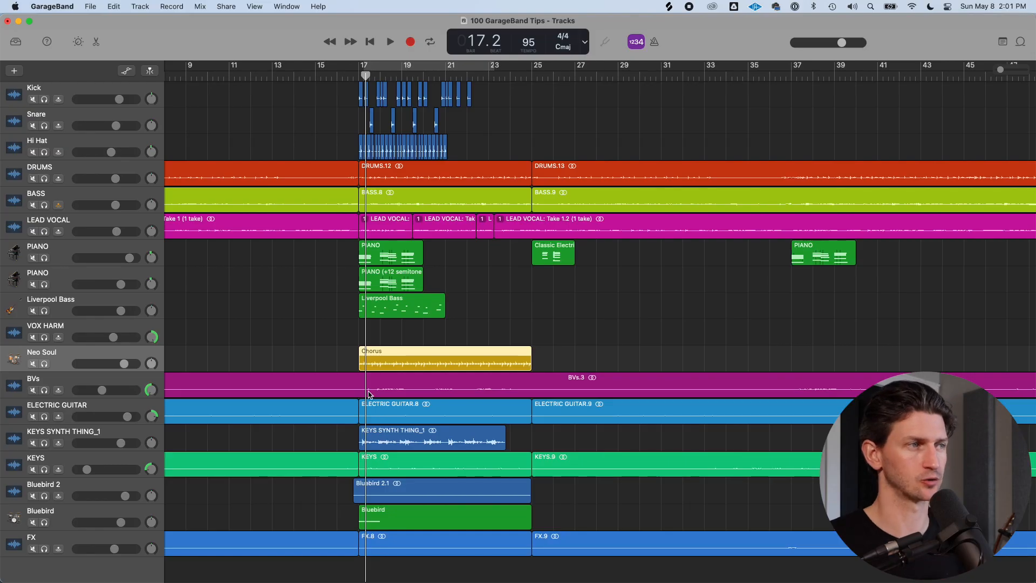
Solo the Neo Soul drum track and move it to the top of the track list
left_click(45, 364)
left_click_drag(82, 355, 108, 89)
Set a cycle region over the Chorus section, bars 17 to 25, and play it back
left_click_drag(358, 69, 510, 68)
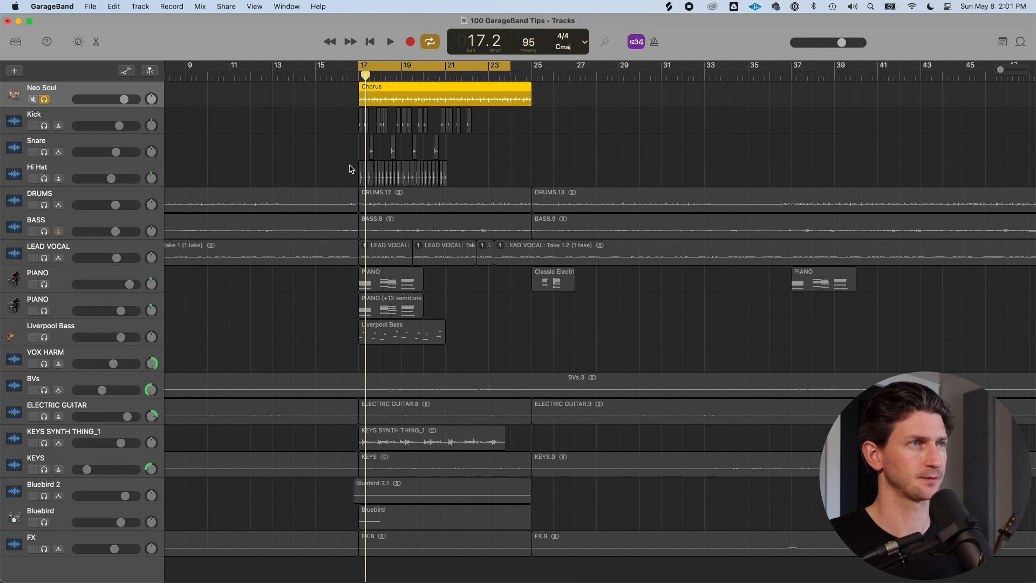
key("space")
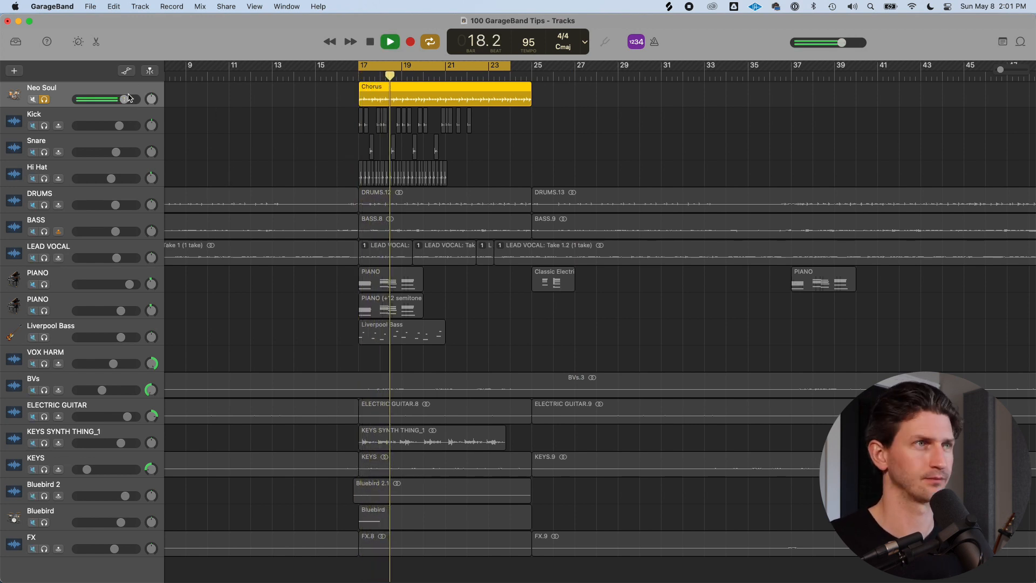
key("space")
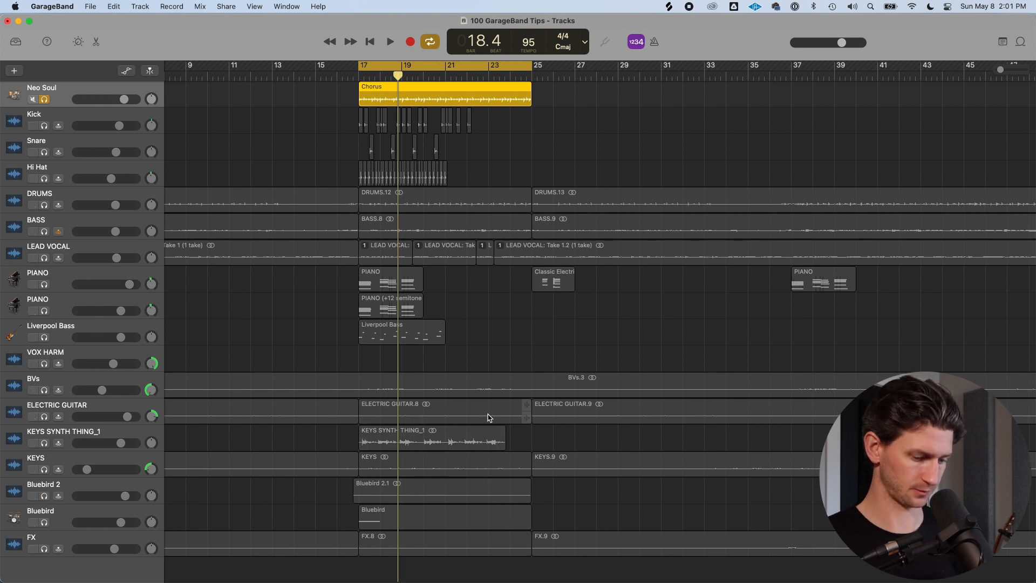
Open the Smart Controls for the Neo Soul drum track and audition the chorus loop
key("b")
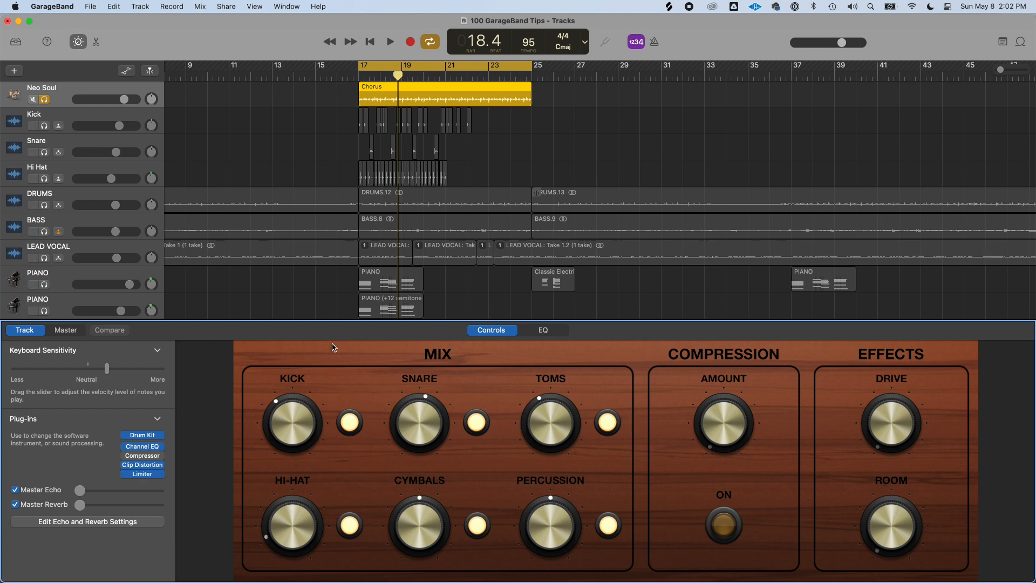
key("space")
left_click_drag(279, 429, 281, 433)
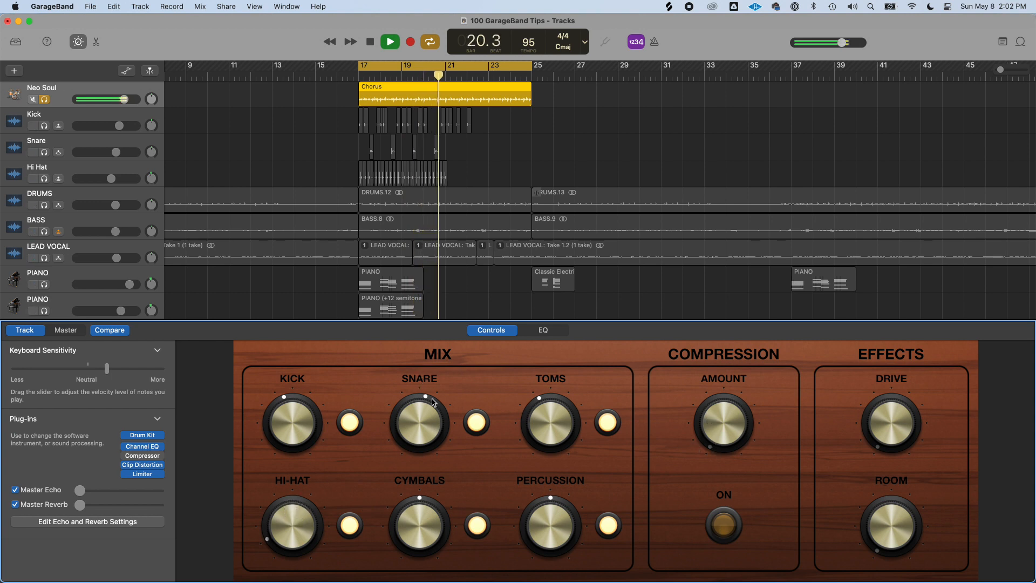
key("space")
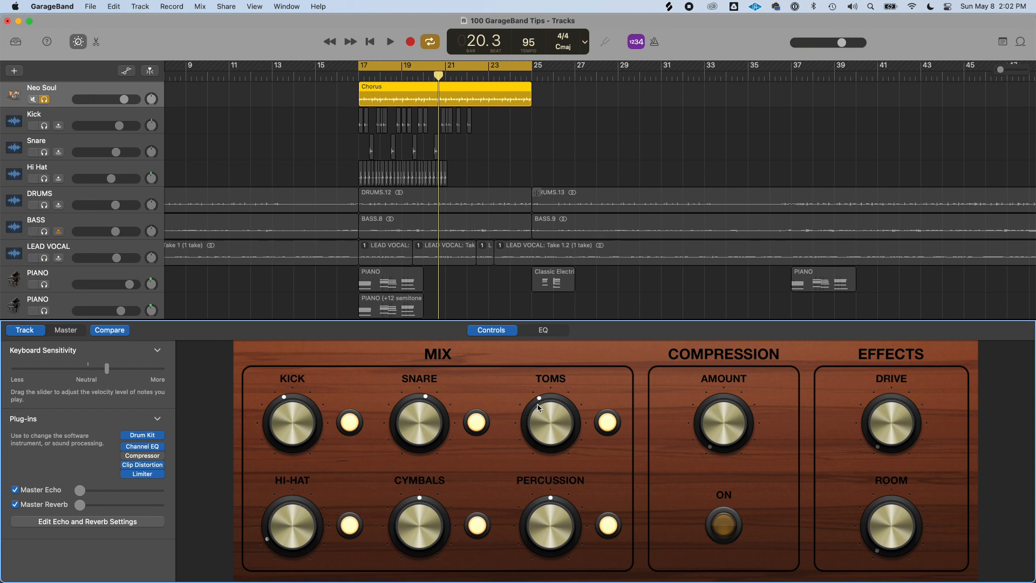
Turn on the drum compression and adjust its Compression Amount knob while auditioning
left_click(724, 523)
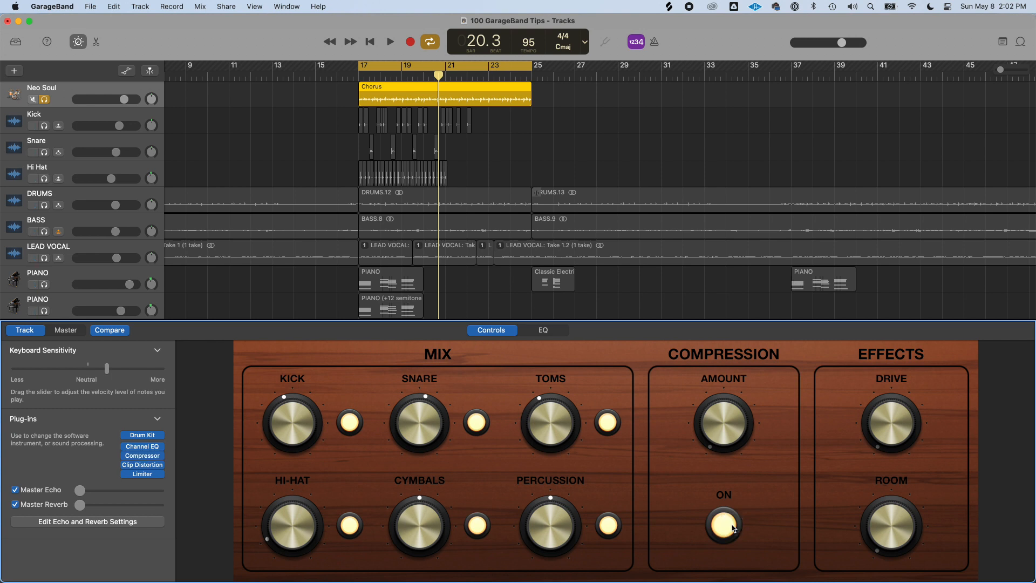
left_click_drag(732, 441, 728, 475)
key("space")
left_click_drag(723, 430, 727, 338)
mouse_move(164, 457)
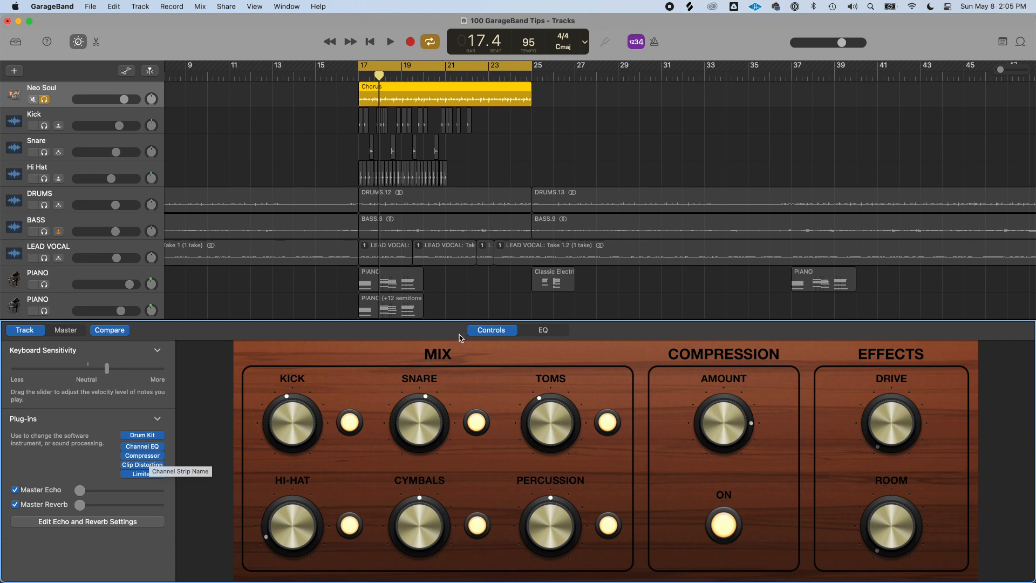
left_click_drag(716, 439, 713, 468)
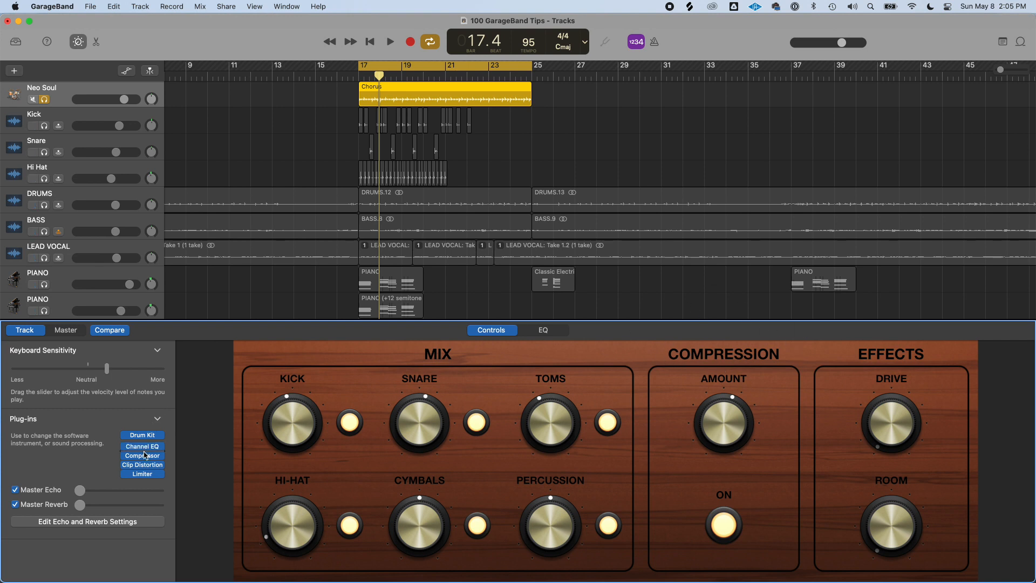
Open the Compressor plug-in, load the 01 Drums Classic Drums preset, and close the plug-in window
left_click_drag(141, 460, 144, 461)
left_click(143, 457)
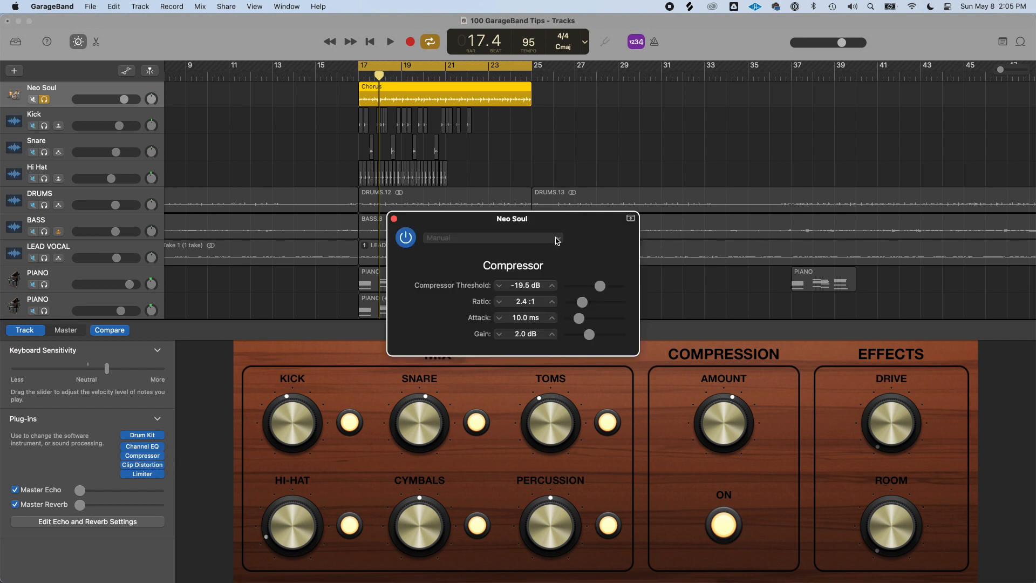
left_click(555, 238)
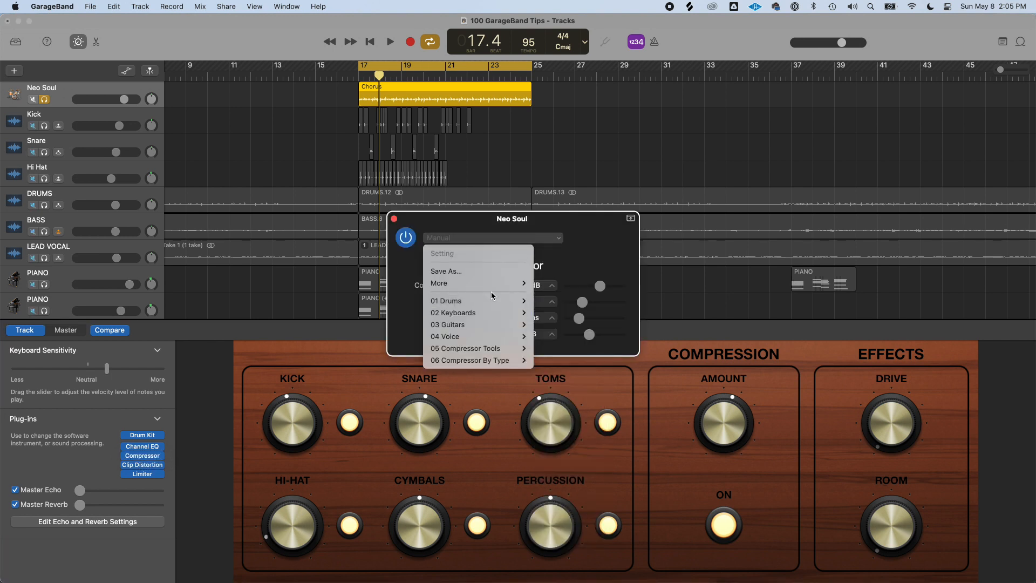
mouse_move(526, 301)
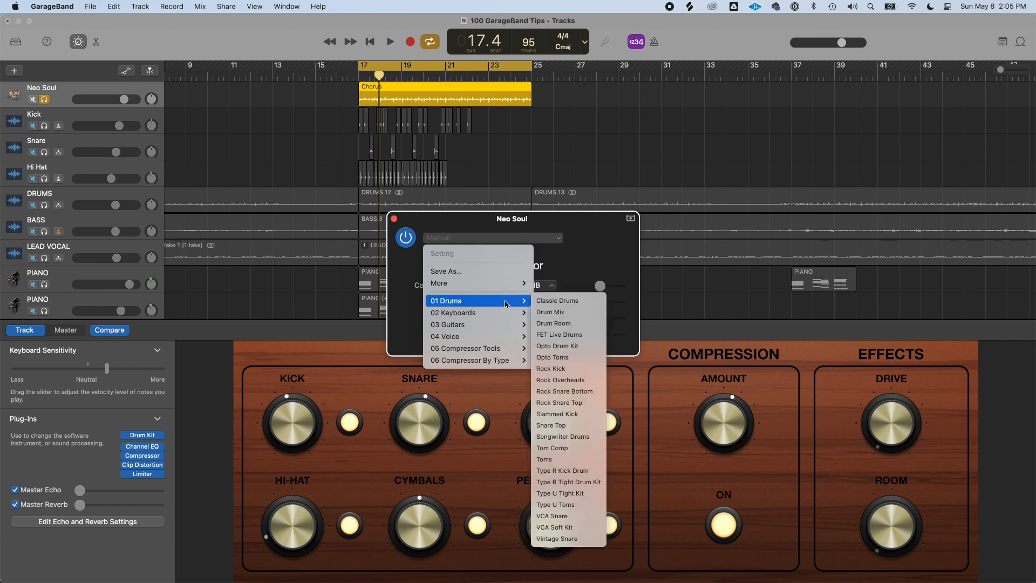
left_click(567, 300)
key("space")
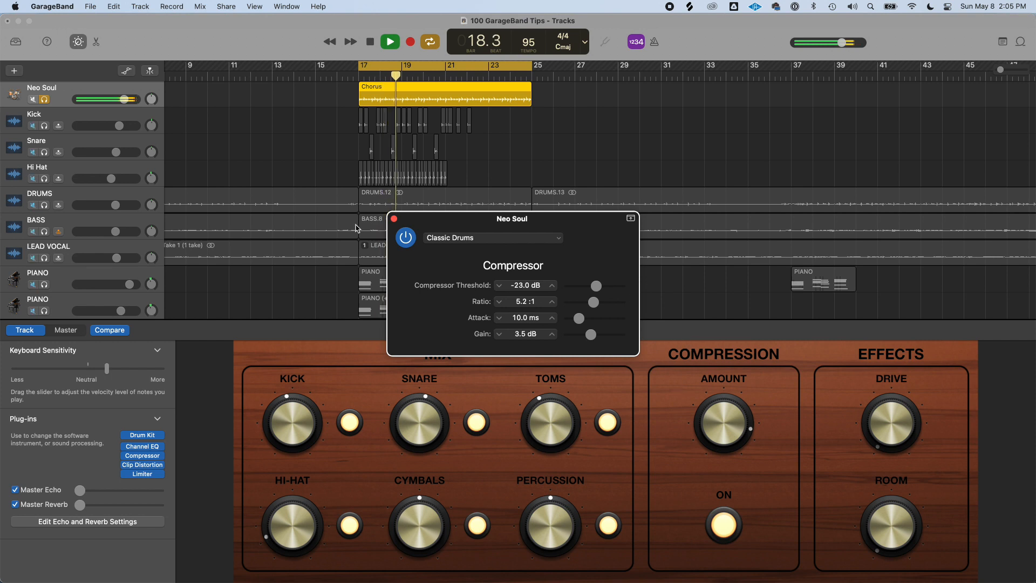
left_click(394, 218)
key("space")
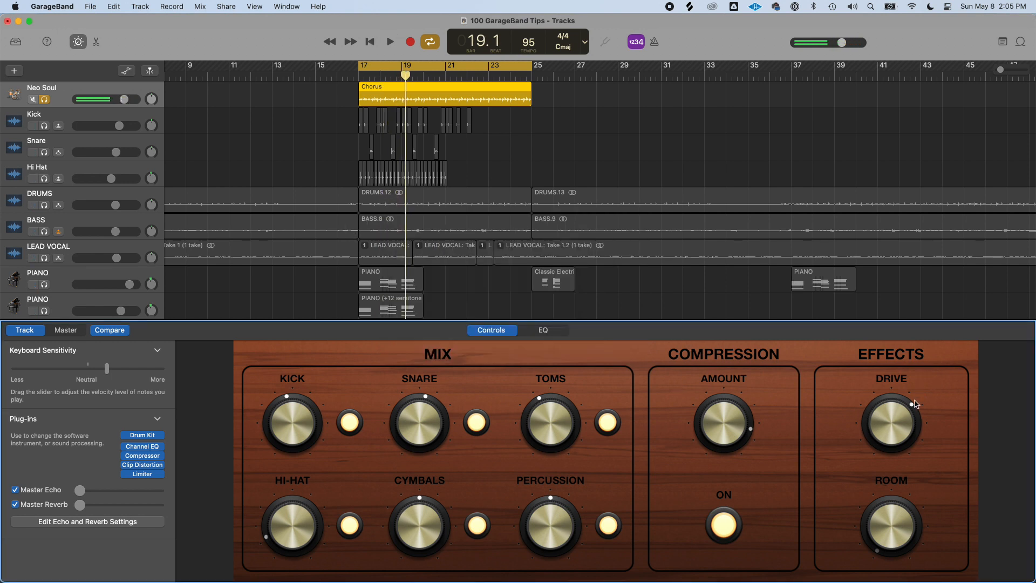
Raise the Drive knob on the drum Smart Controls while playing the loop
left_click_drag(888, 431, 873, 492)
left_click_drag(889, 446, 905, 375)
key("space")
key("space")
left_click_drag(898, 433, 898, 450)
left_click_drag(899, 524, 897, 475)
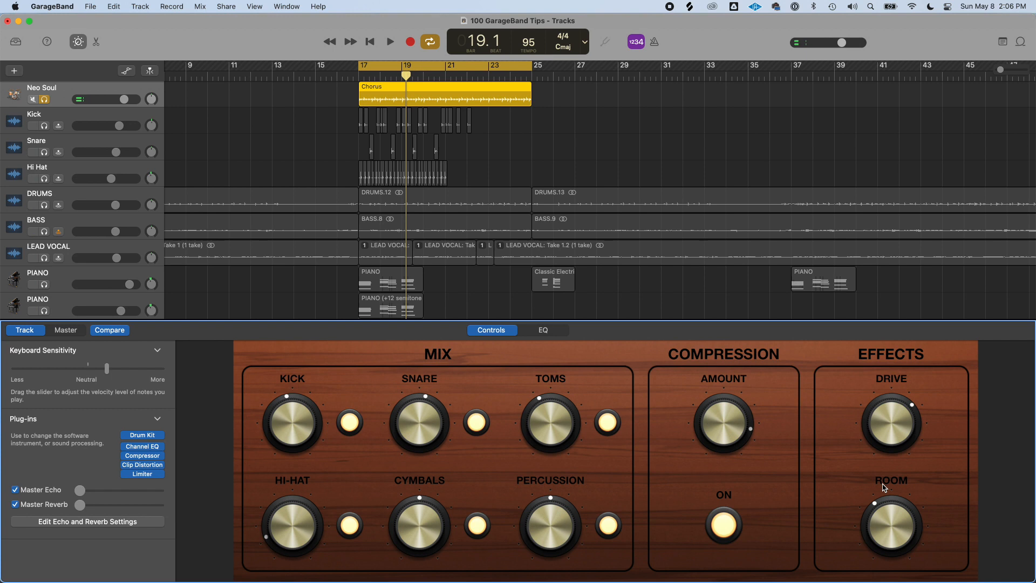
key("space")
mouse_move(879, 534)
left_mouse_down()
mouse_move(884, 520)
mouse_move(881, 531)
left_mouse_up()
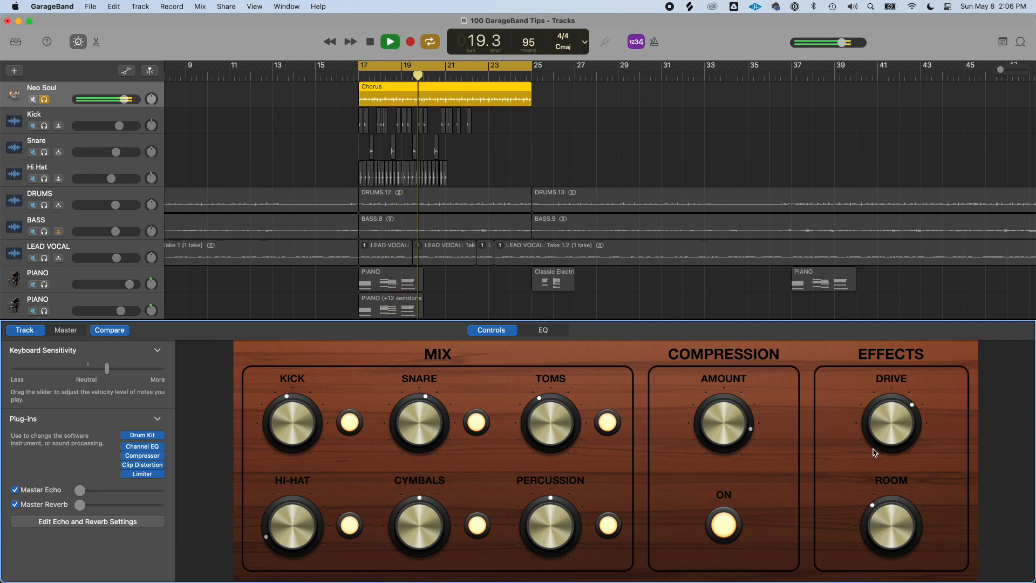
key("space")
left_click_drag(903, 420, 903, 414)
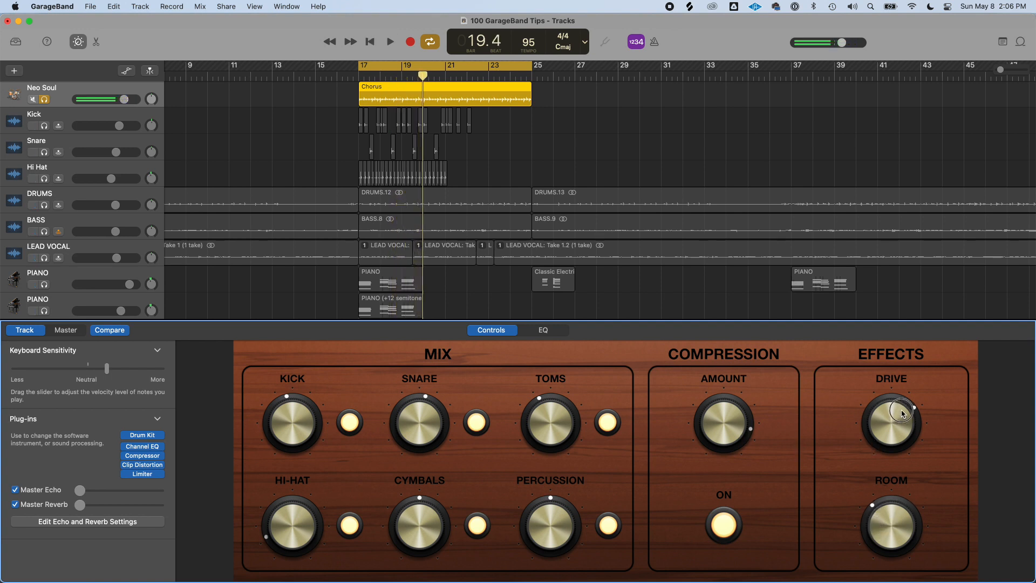
Adjust the drum Room reverb knob back and forth while auditioning the chorus loop
left_click_drag(699, 436, 702, 430)
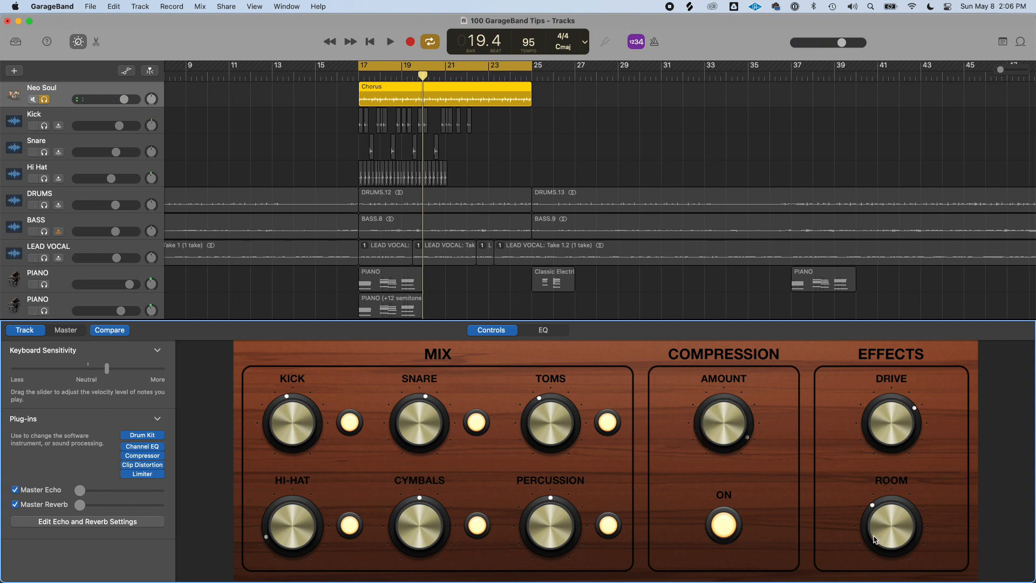
left_click_drag(875, 538, 879, 467)
key("space")
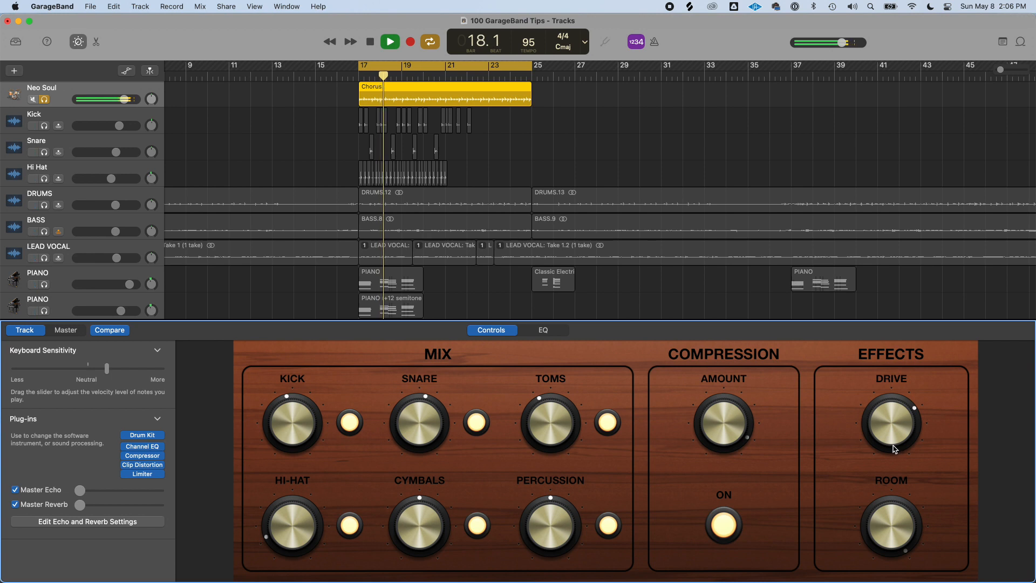
key("space")
left_click_drag(893, 510, 905, 582)
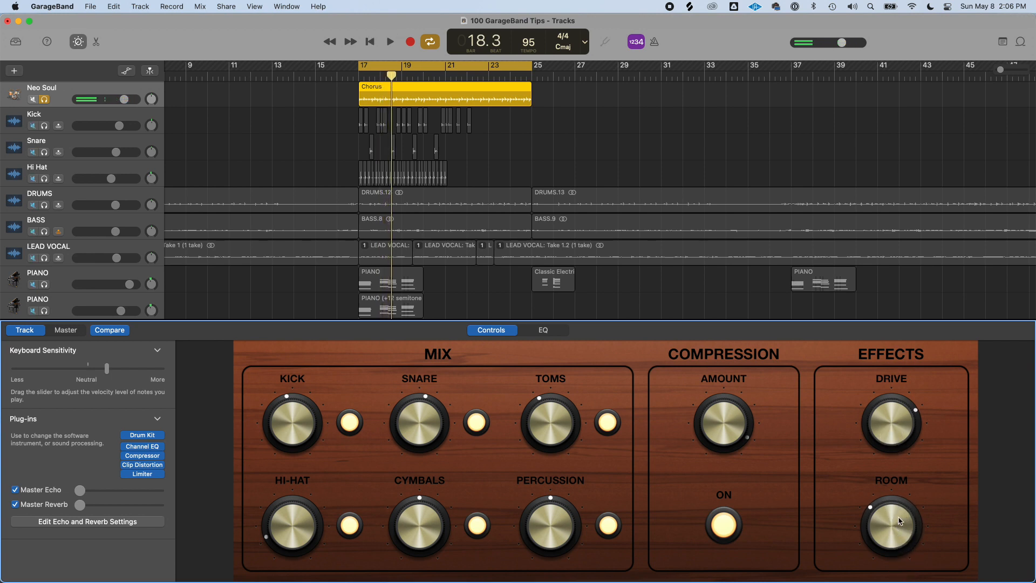
left_click_drag(881, 496, 892, 520)
key("space")
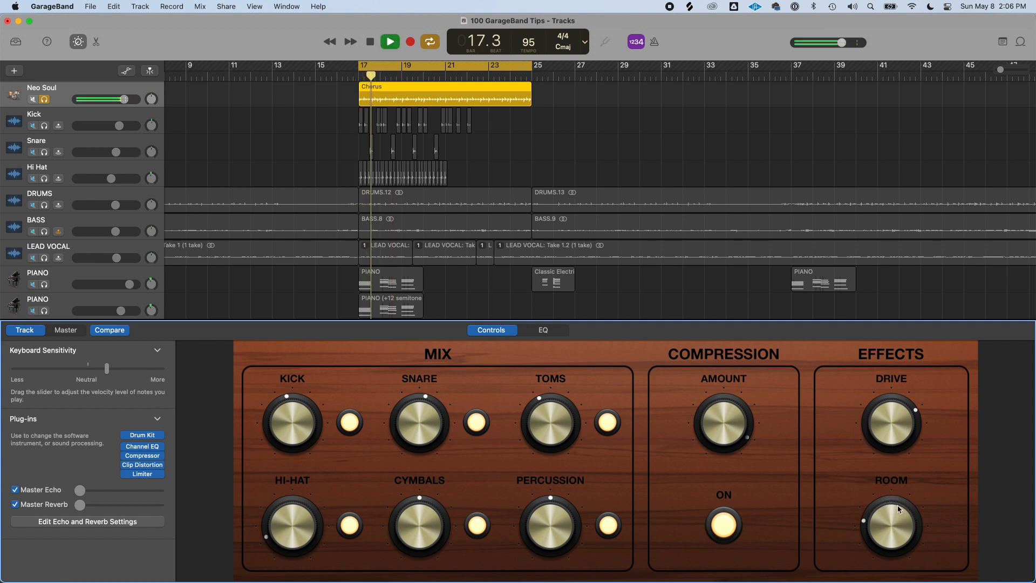
key("space")
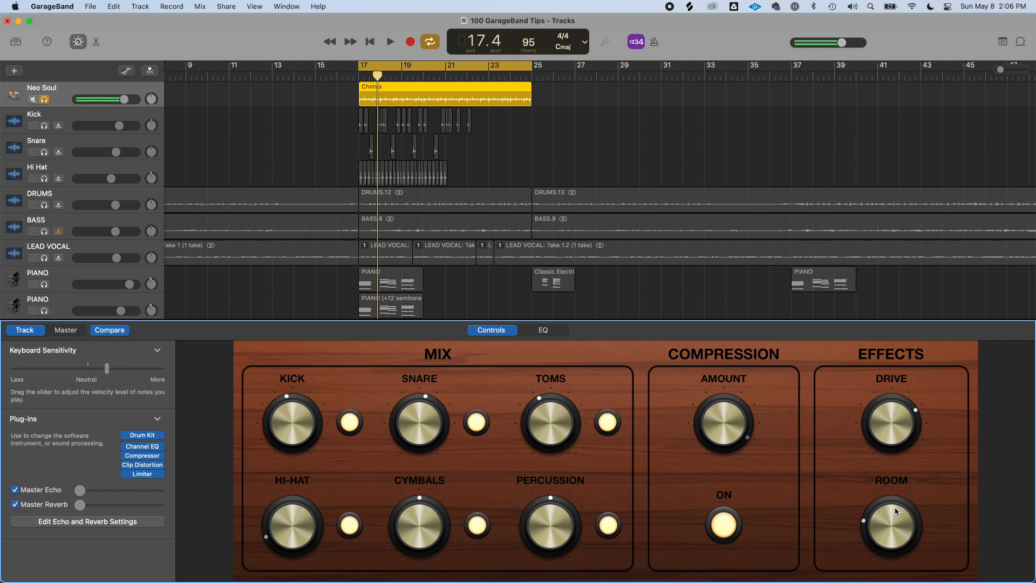
left_click_drag(895, 511, 893, 545)
left_click_drag(905, 535, 902, 417)
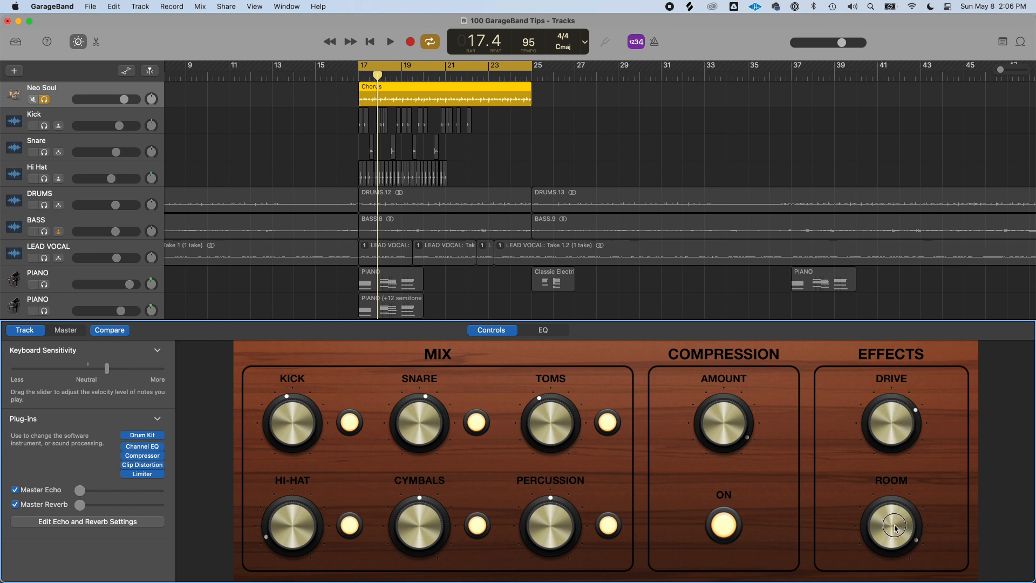
key("space")
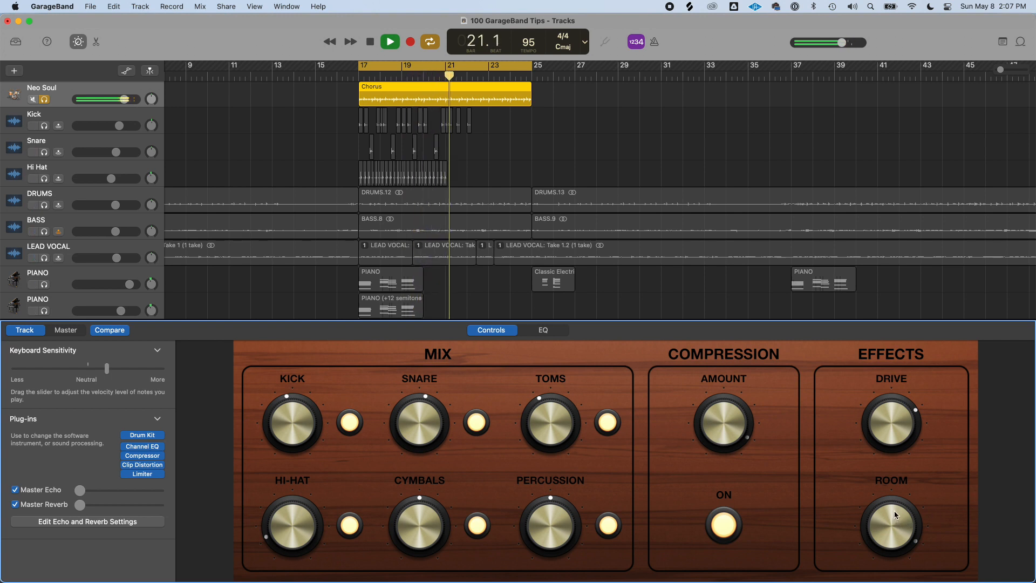
mouse_move(895, 512)
left_mouse_down()
mouse_move(900, 534)
mouse_move(872, 578)
mouse_move(878, 523)
left_mouse_up()
key("space")
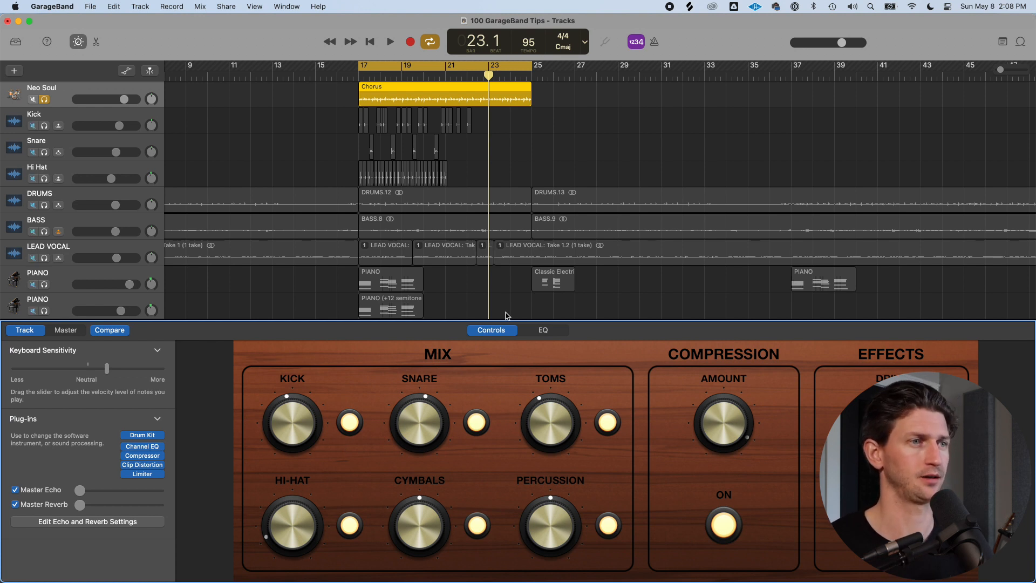
Solo the LEAD VOCAL track, open its EQ, and boost a mid band by 22 dB around 258 Hz
key("b")
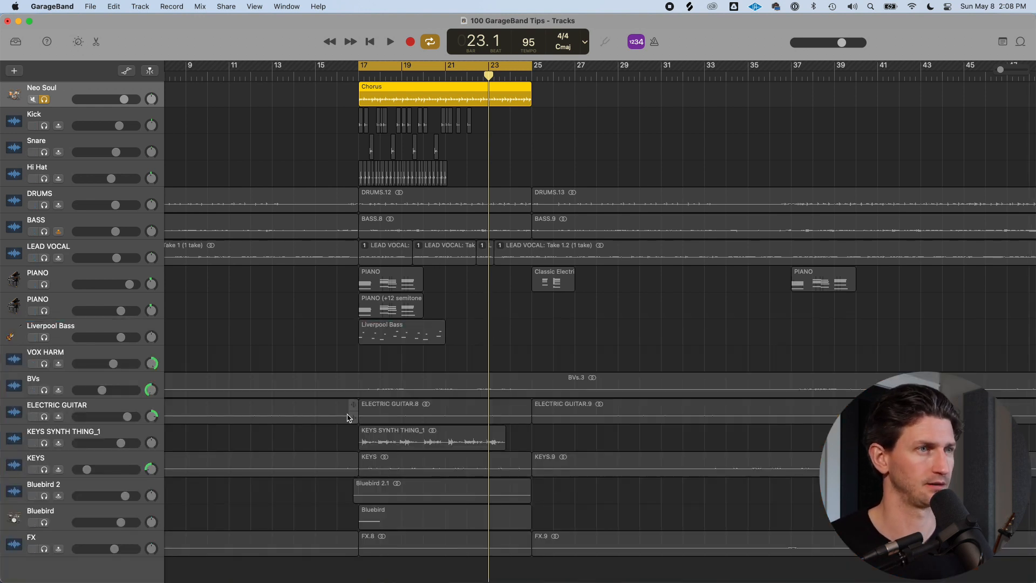
left_click(63, 254)
left_click(45, 258)
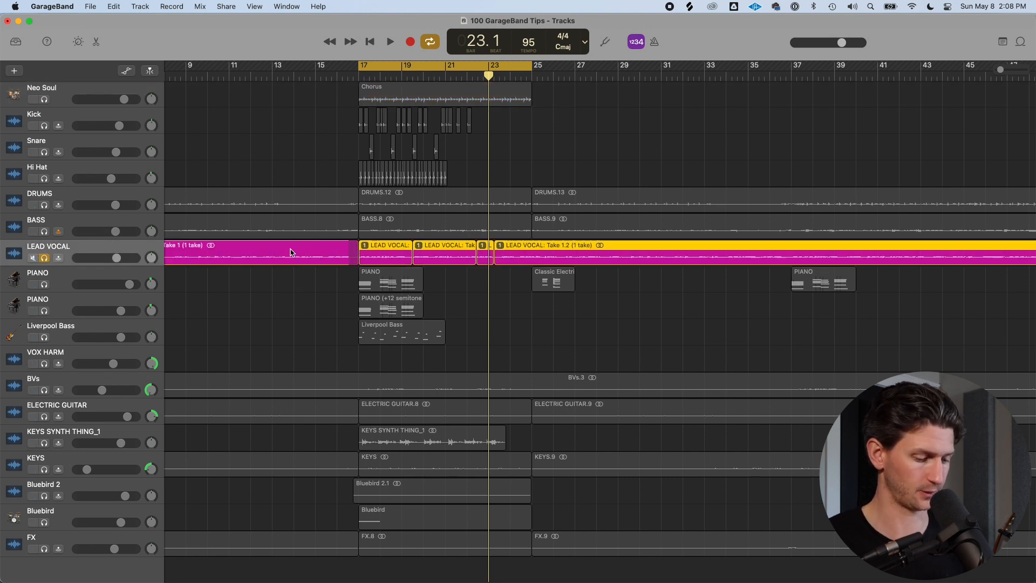
key("b")
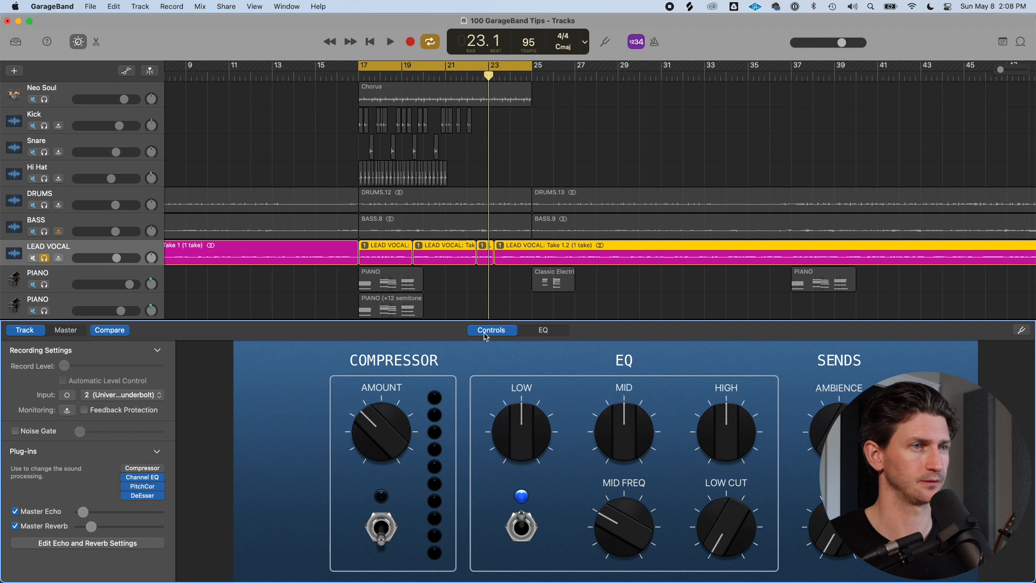
left_click(541, 331)
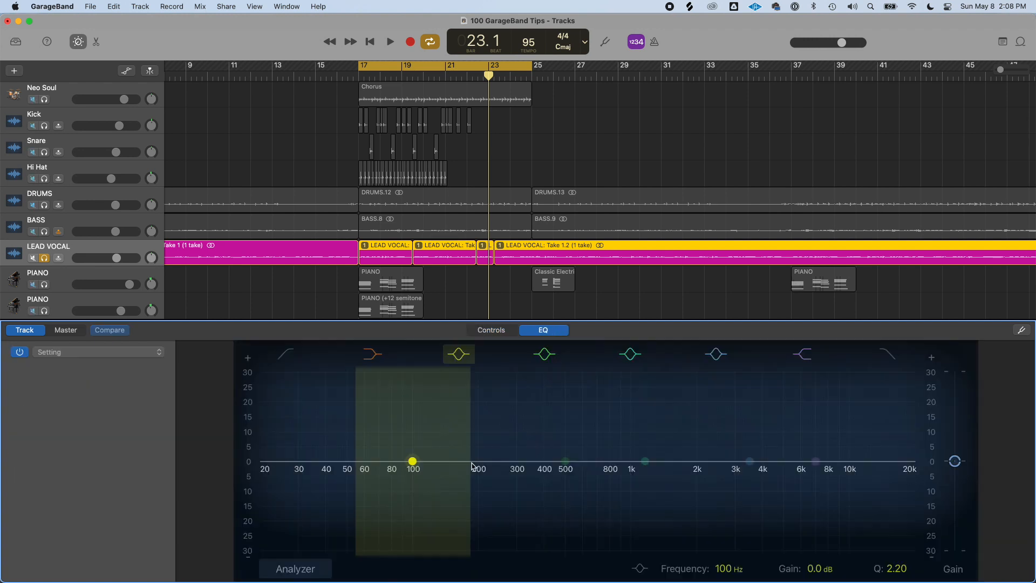
left_click_drag(437, 467, 508, 376)
key("space")
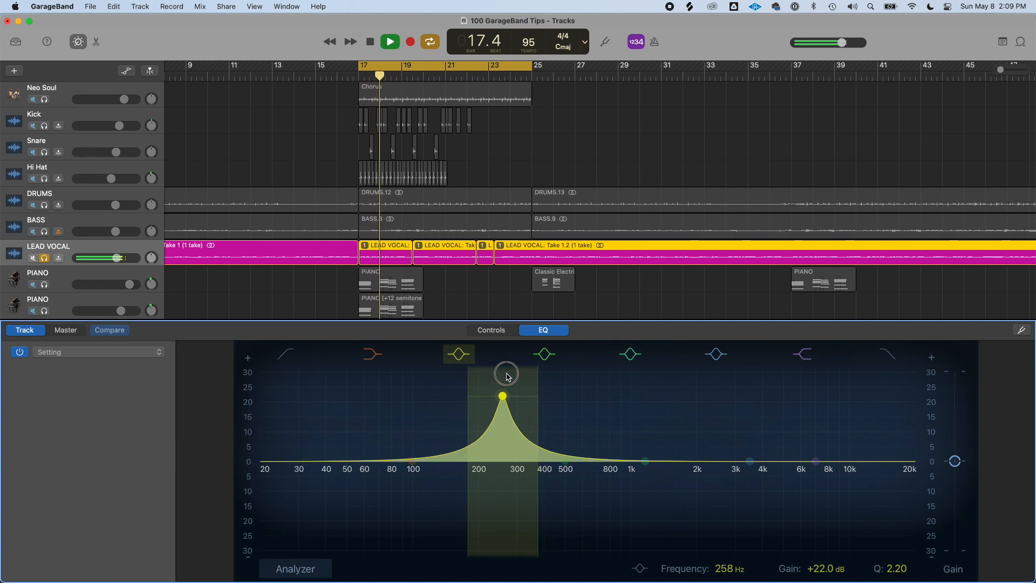
Sweep the mid band, set its Q to 1.20, and cut it to -3.4 dB at 204 Hz
left_click_drag(537, 386, 506, 382)
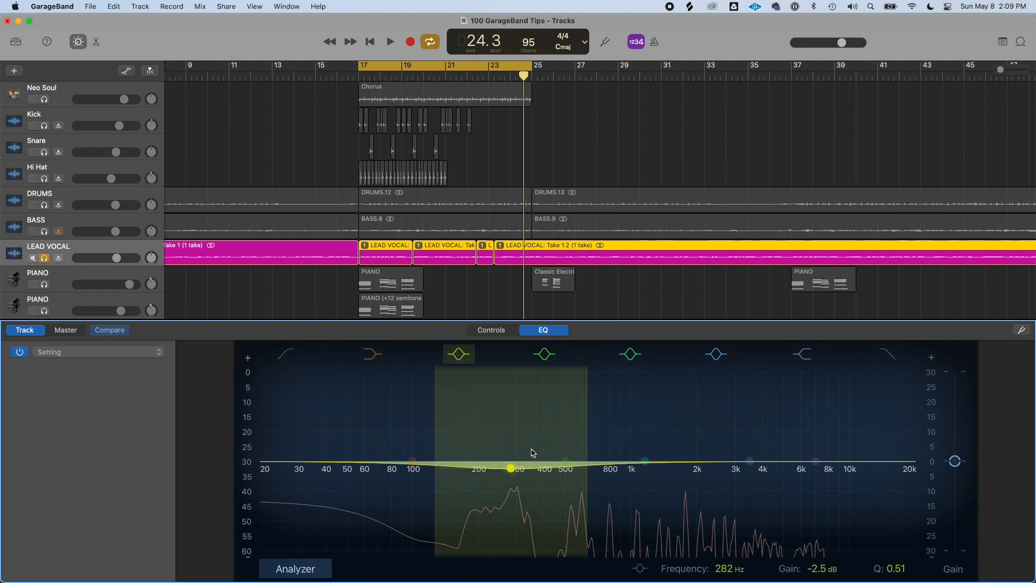
mouse_move(585, 434)
left_mouse_down()
mouse_move(587, 423)
mouse_move(578, 428)
left_mouse_up()
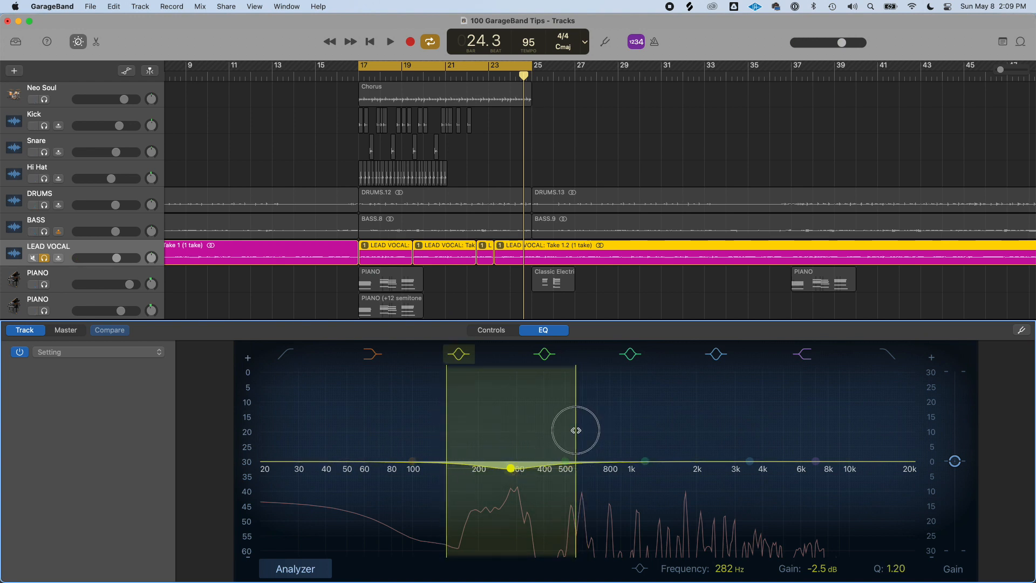
left_click_drag(513, 469, 492, 517)
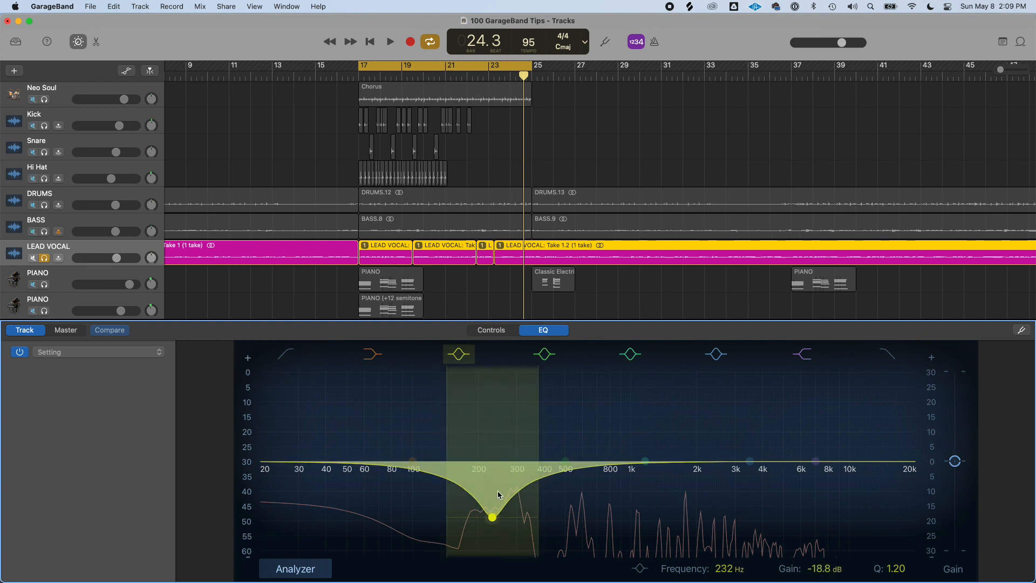
key("space")
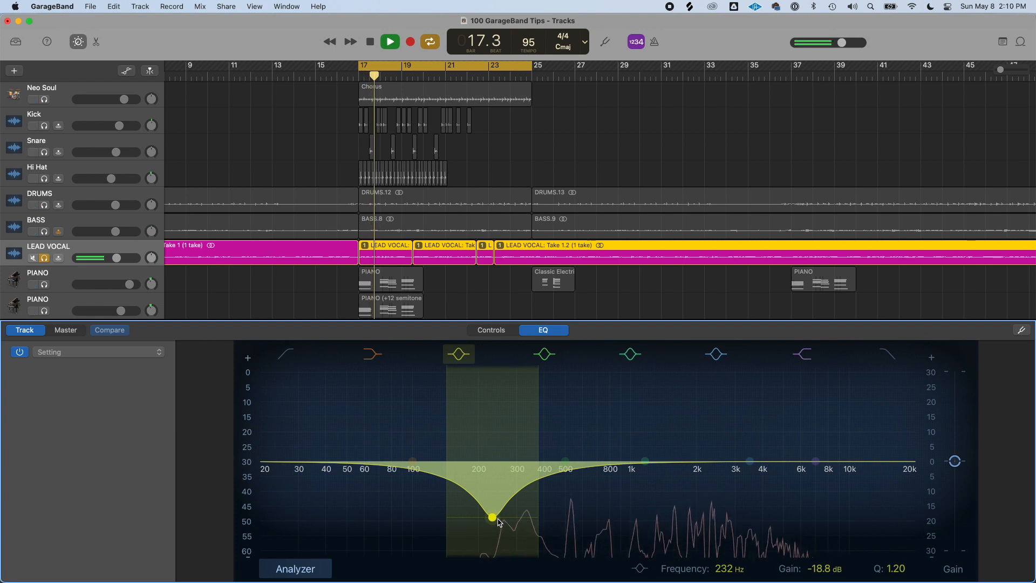
left_click_drag(499, 522, 482, 464)
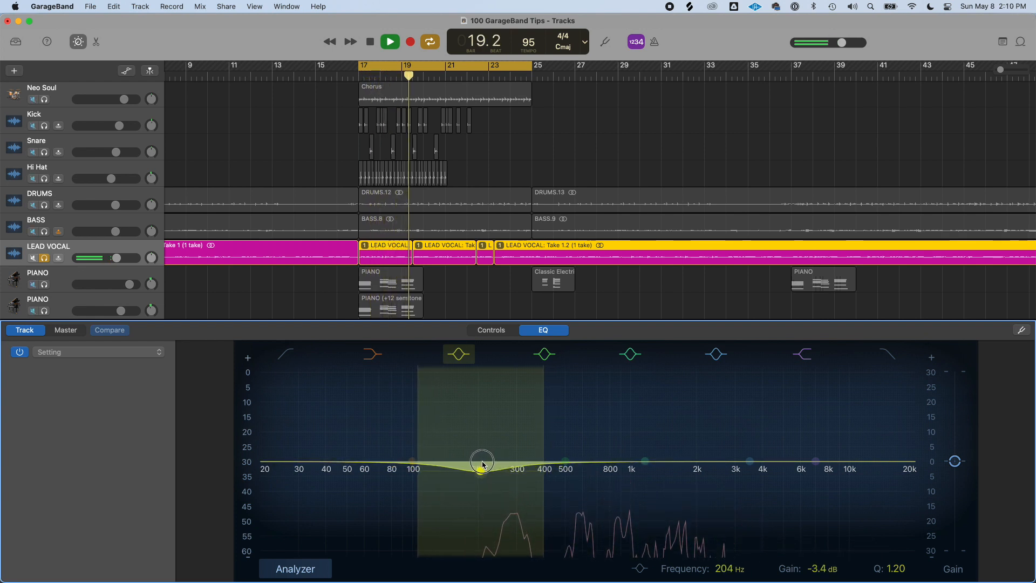
While the loop plays, sweep the mid EQ band up to about 304 Hz at -4.3 dB with Q 2.60
key("space")
left_click_drag(482, 478, 512, 473)
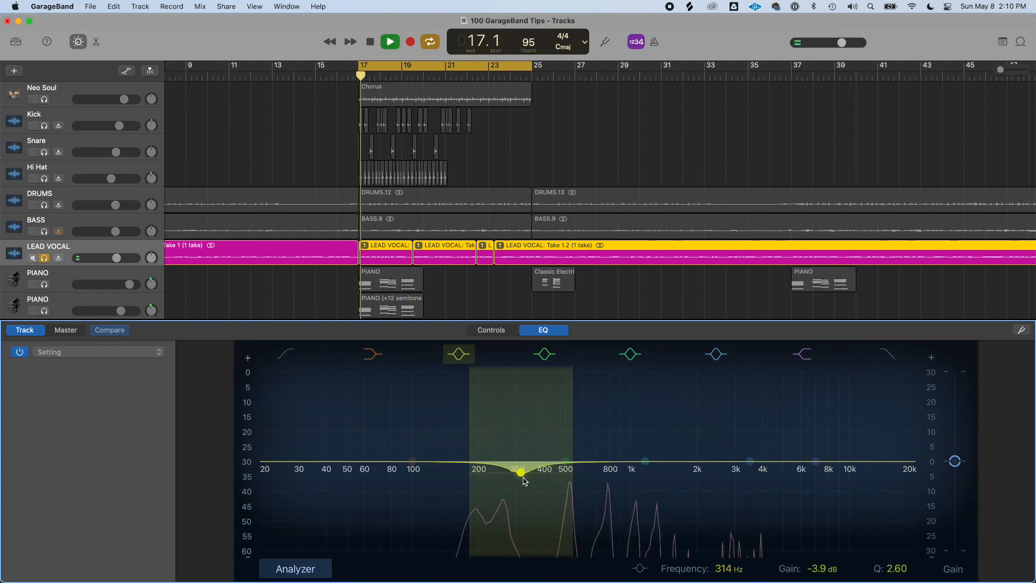
key("space")
left_click_drag(522, 476, 519, 480)
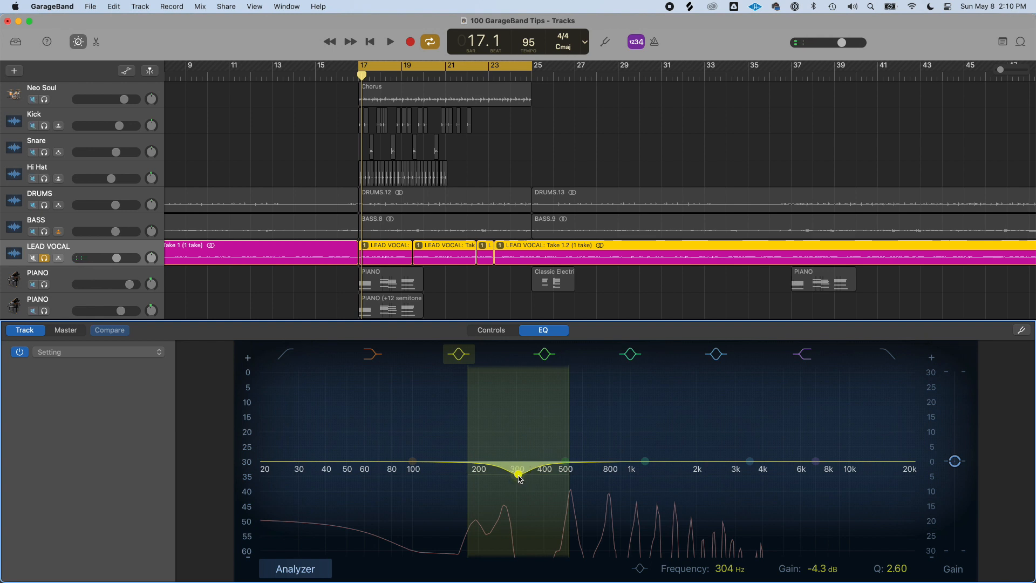
Sweep the mid band between about 146 and 224 Hz, dip it deeply, then flatten it back to 0 dB
left_click_drag(518, 474, 449, 462)
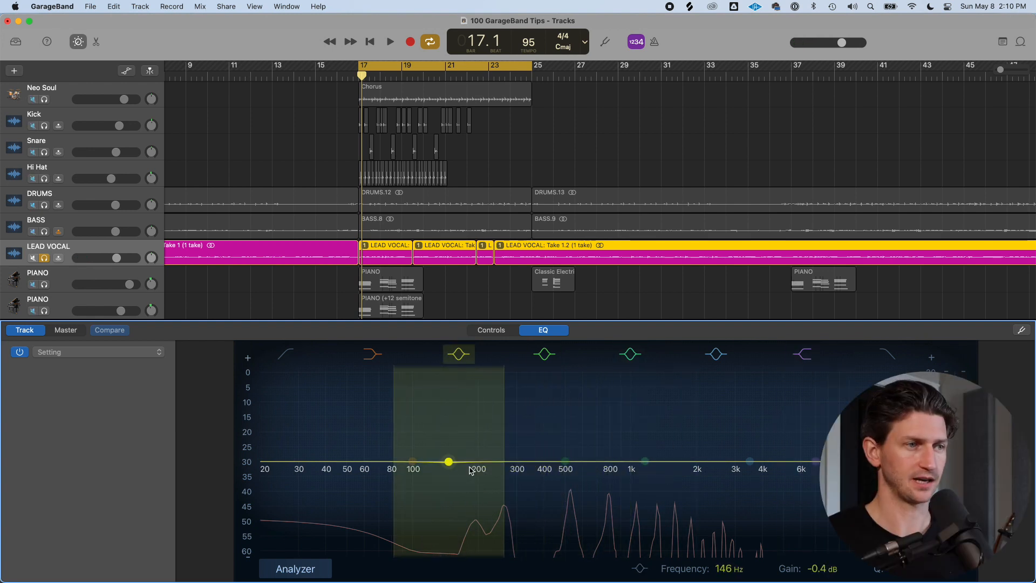
left_click_drag(451, 465, 480, 454)
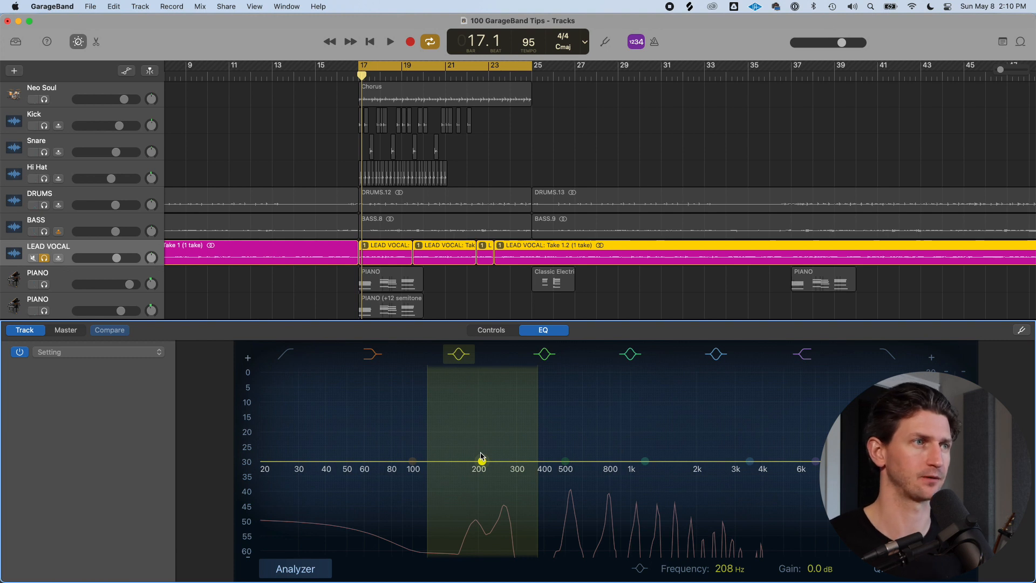
left_click_drag(481, 462, 489, 489)
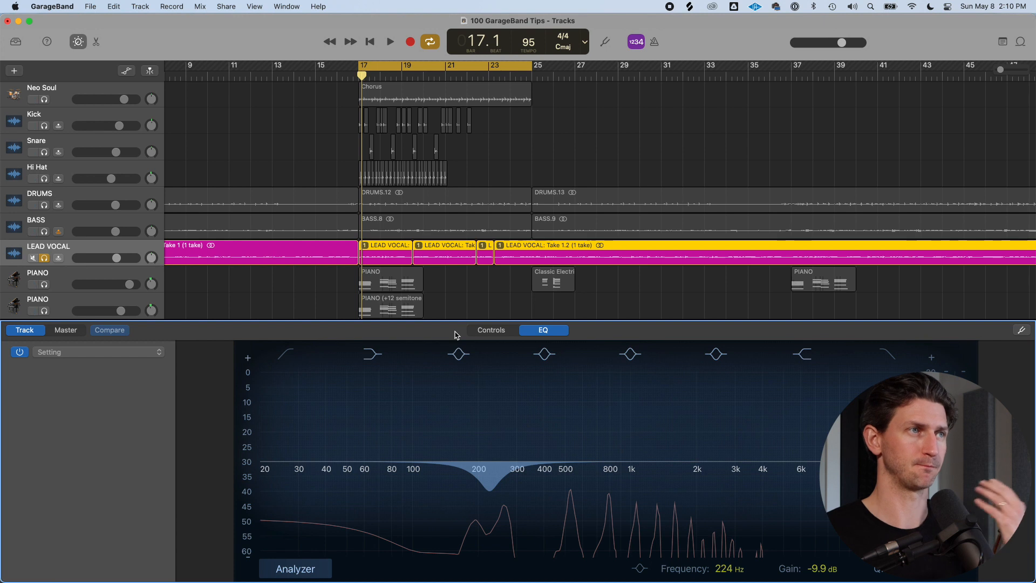
left_click_drag(491, 503, 481, 462)
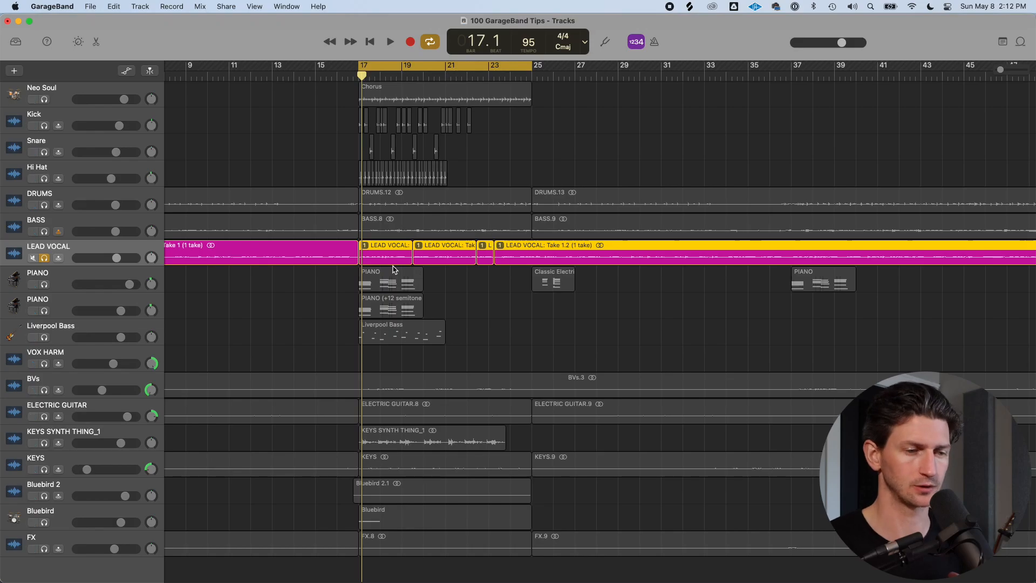
Turn off cycle playback and open Smart Controls for the selected LEAD VOCAL track
key("c")
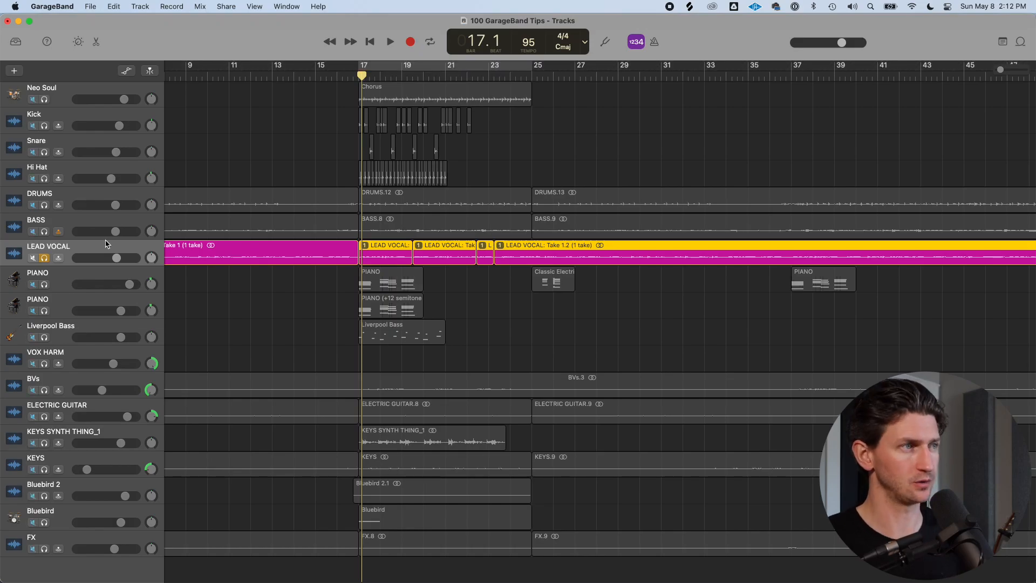
left_click(111, 246)
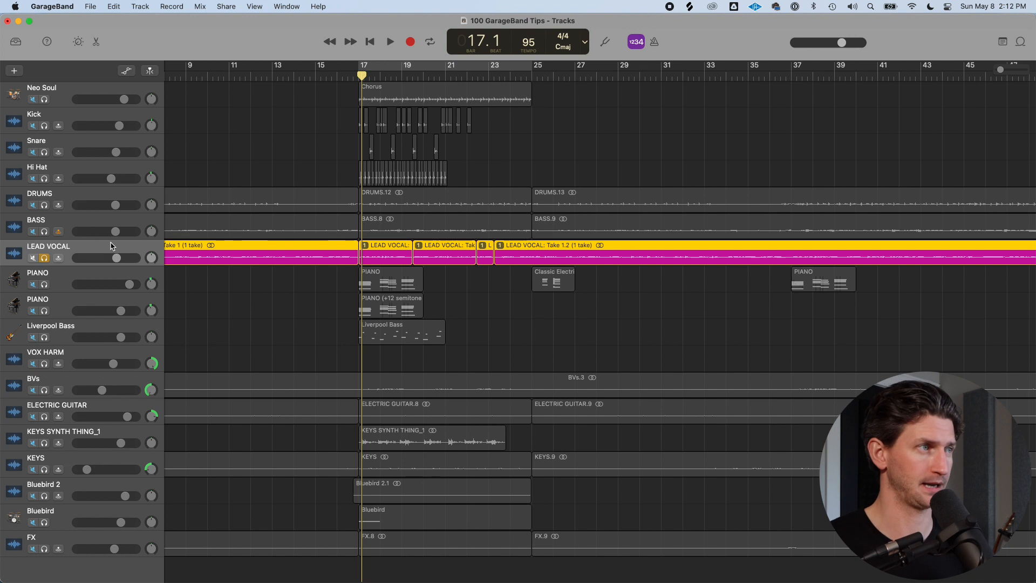
key("b")
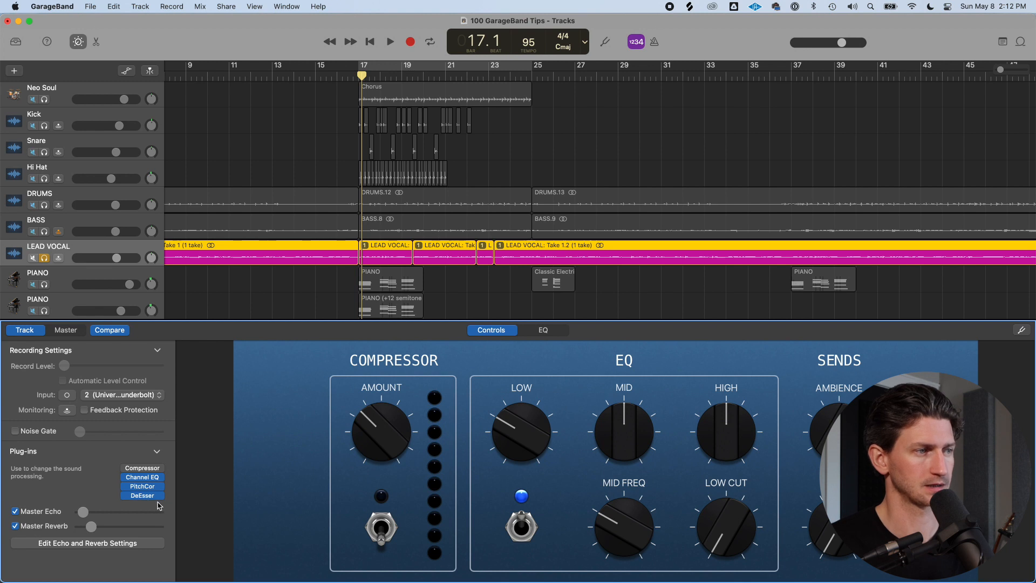
Insert the ValhallaVintageVerb Audio Unit into an empty plug-in slot on the LEAD VOCAL and close its window
left_click(160, 502)
left_click(77, 498)
left_click(140, 503)
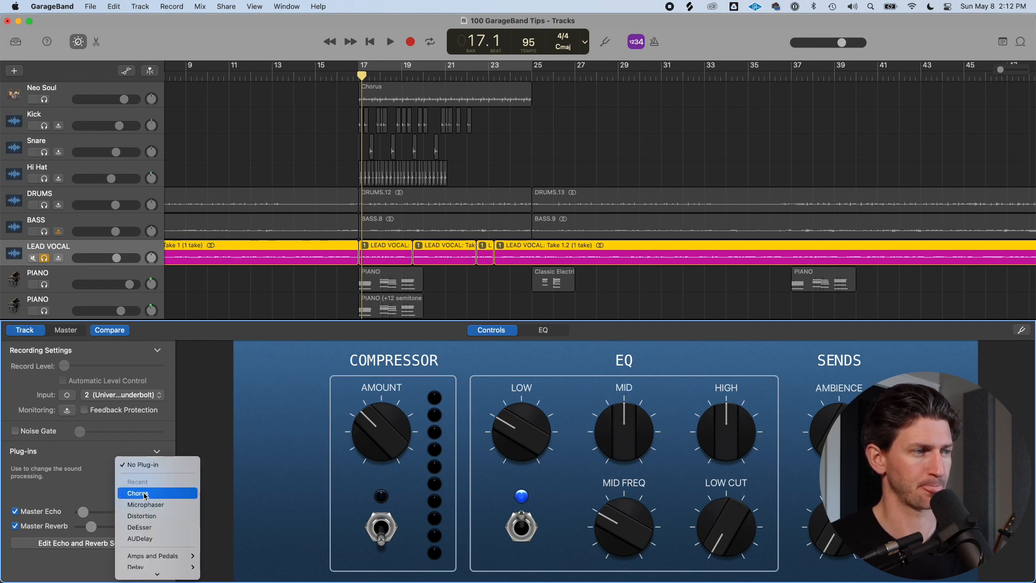
mouse_move(156, 569)
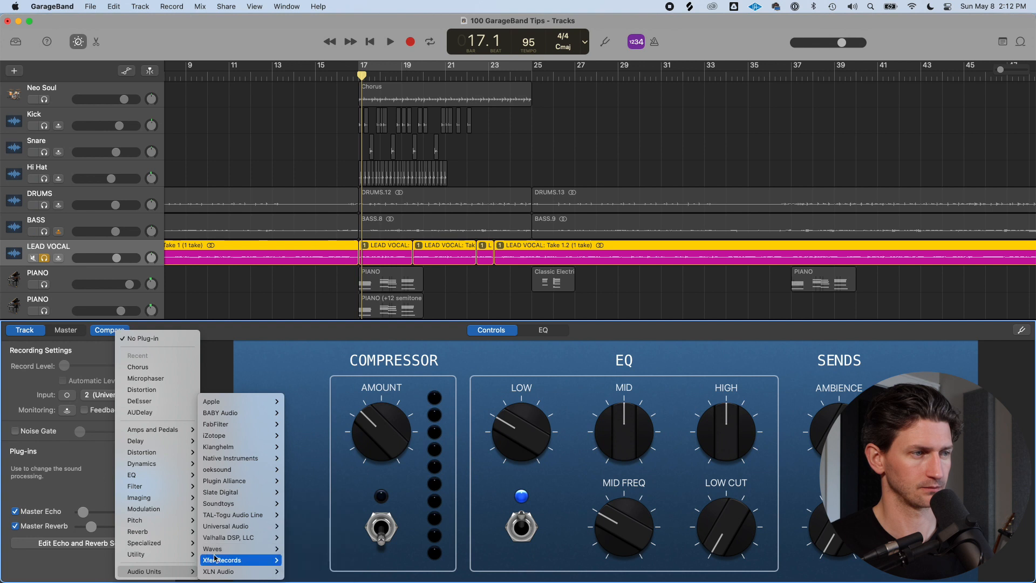
mouse_move(232, 538)
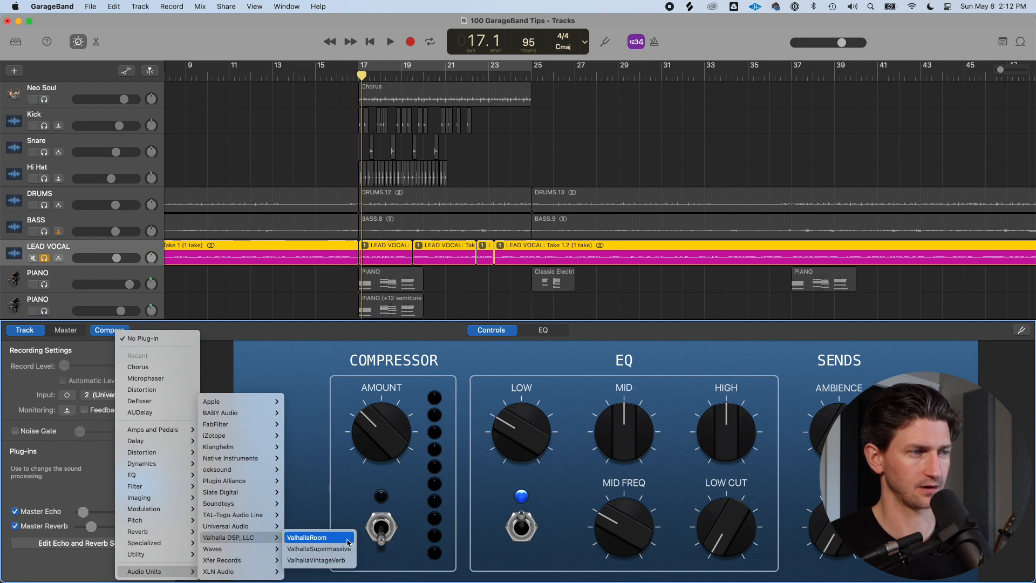
left_click(329, 560)
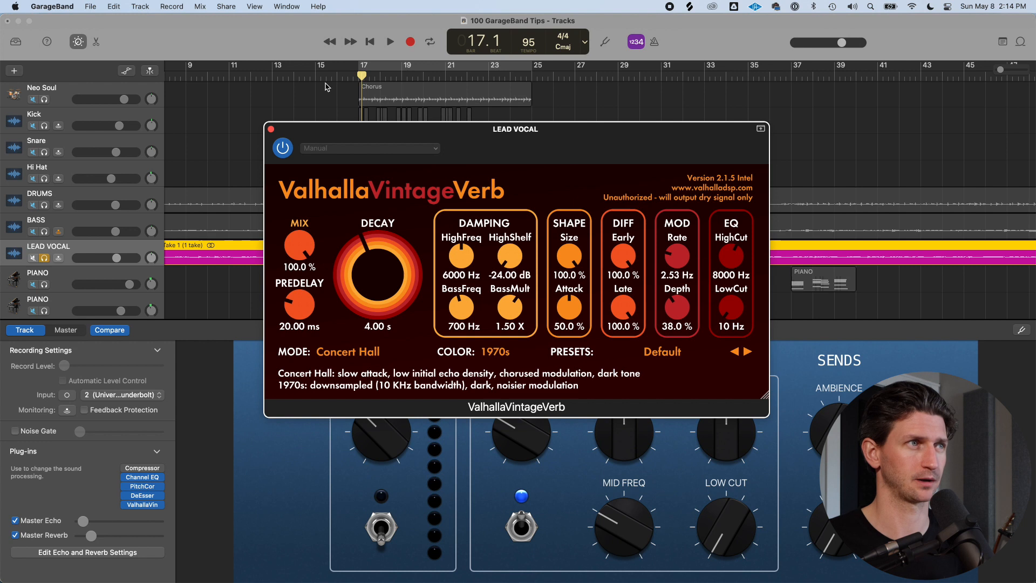
left_click(271, 129)
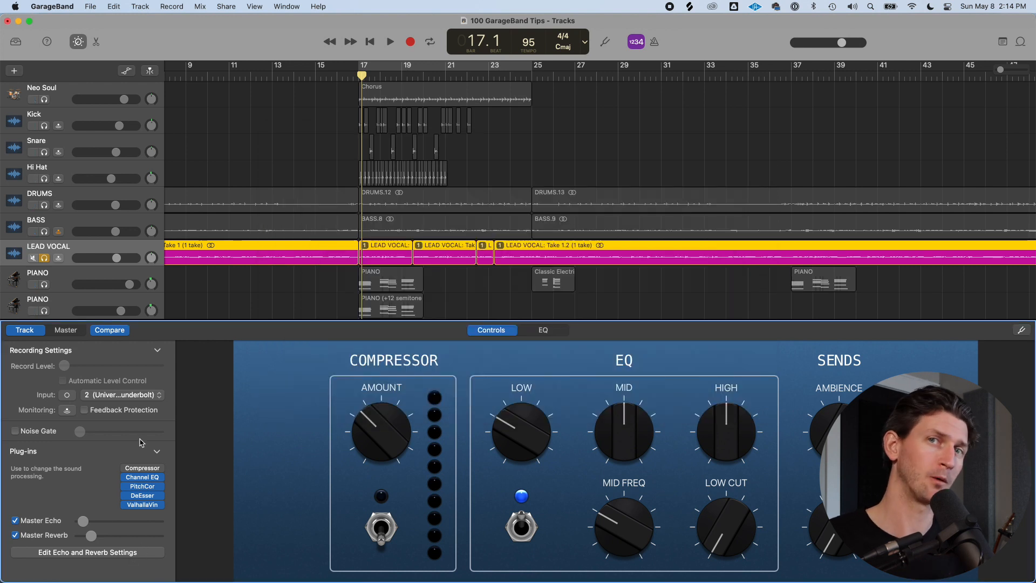
left_click(155, 511)
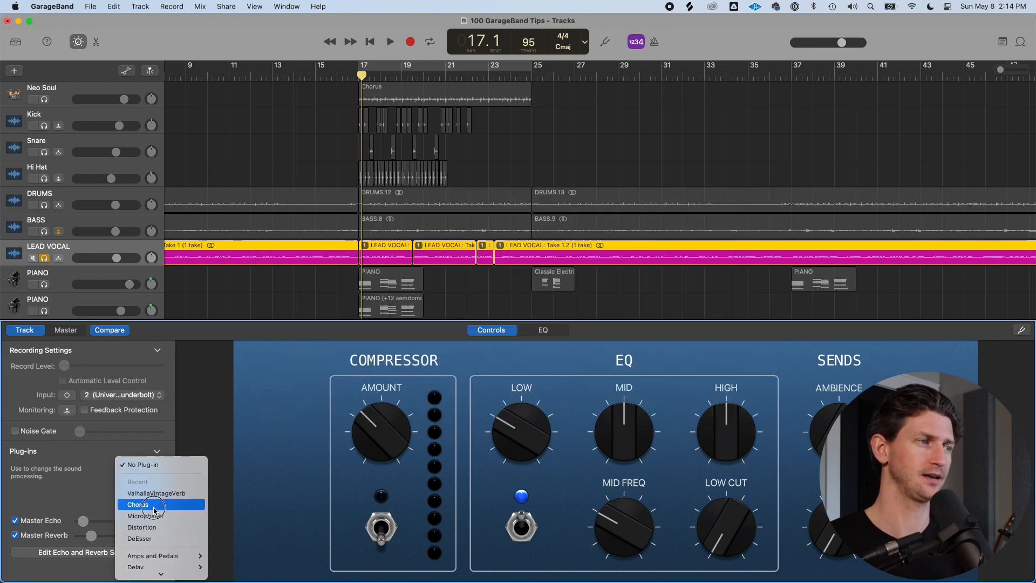
mouse_move(156, 519)
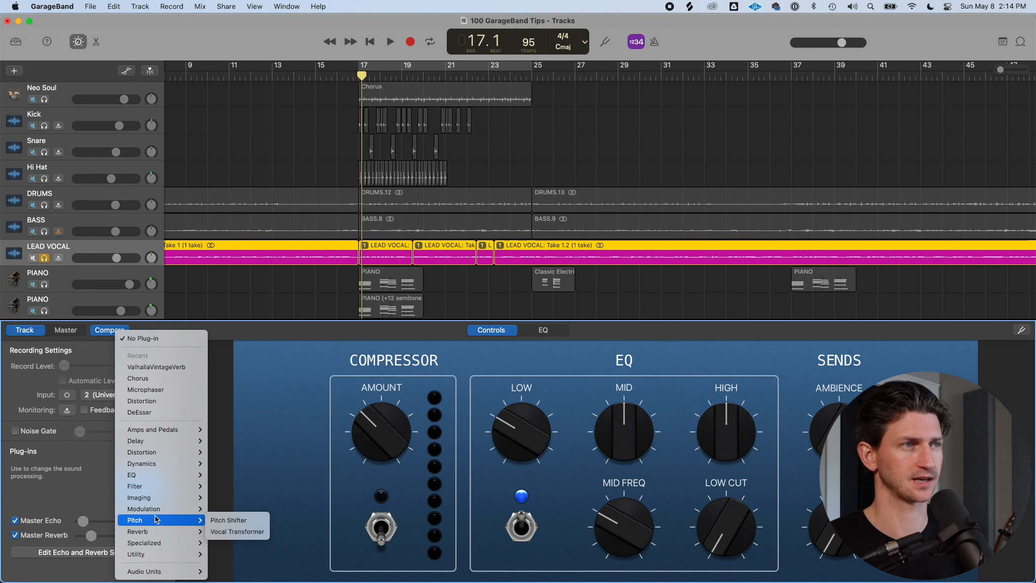
mouse_move(158, 480)
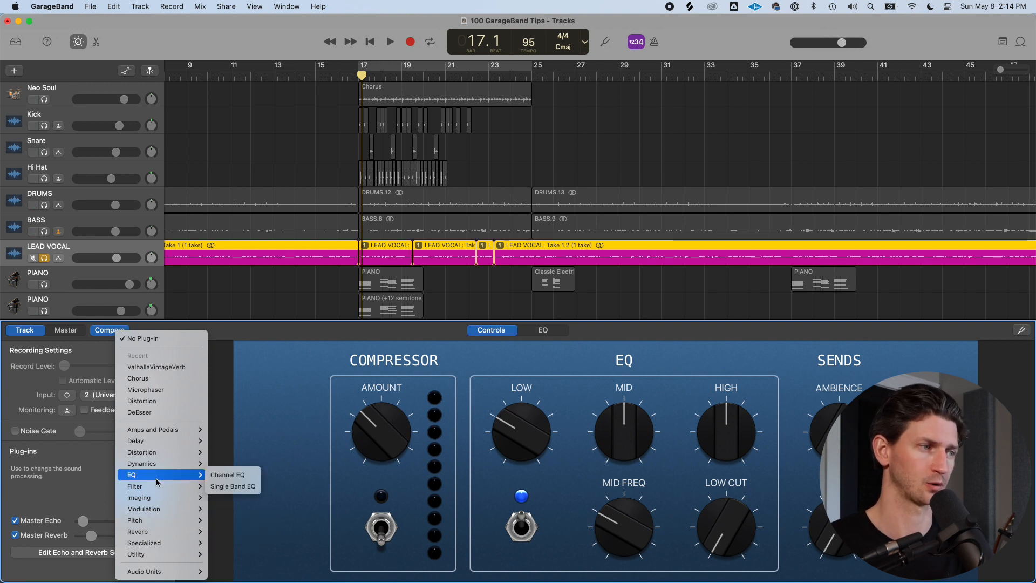
key("Escape")
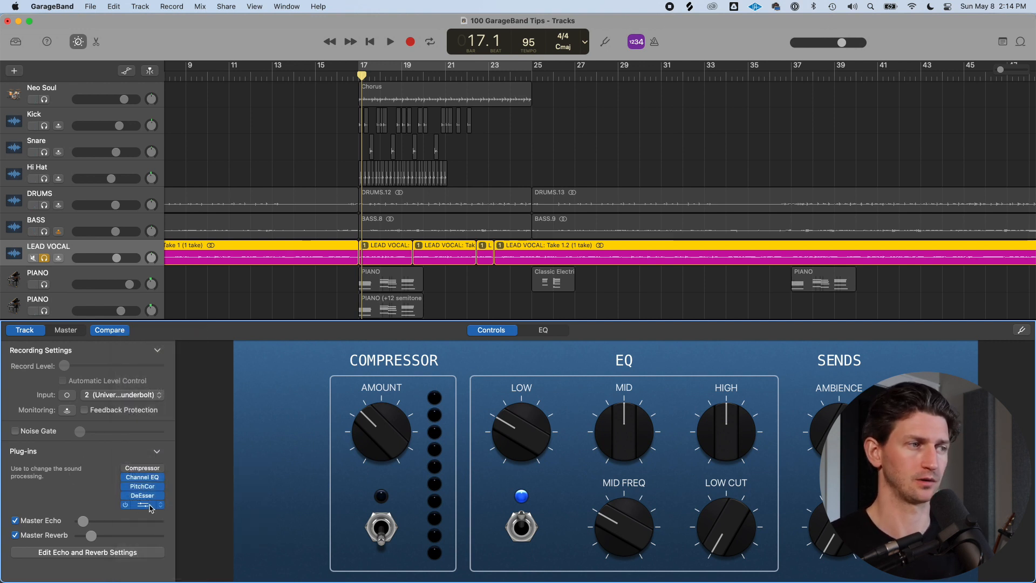
left_click(142, 504)
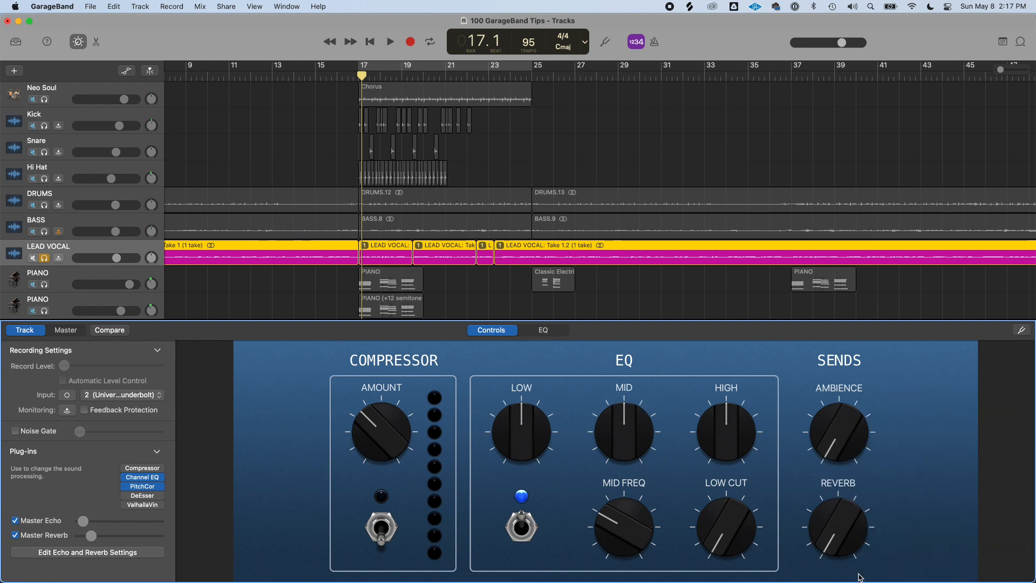
Raise the LEAD VOCAL Reverb send knob to about its middle position
left_click_drag(858, 546, 831, 472)
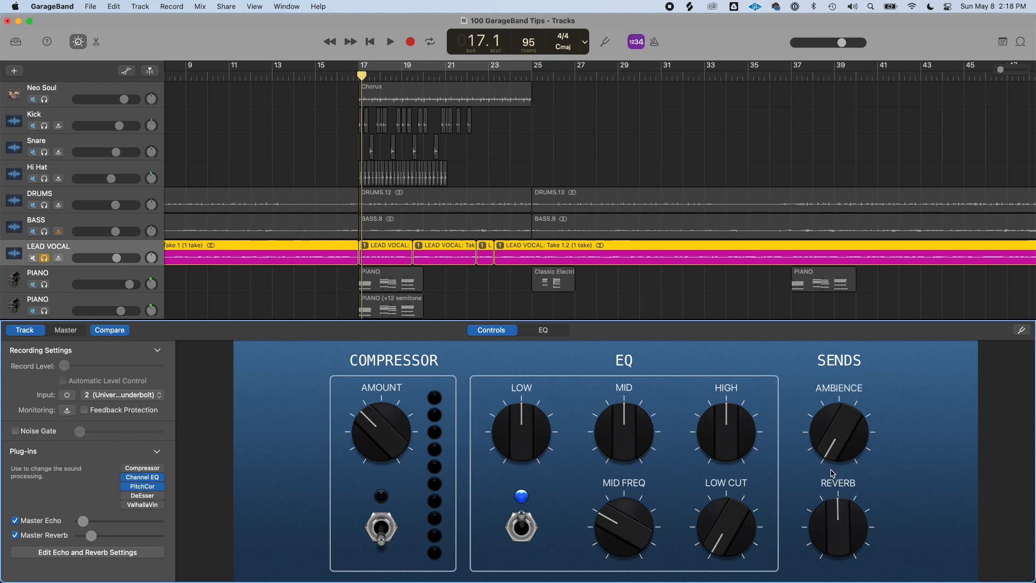
key("super+z")
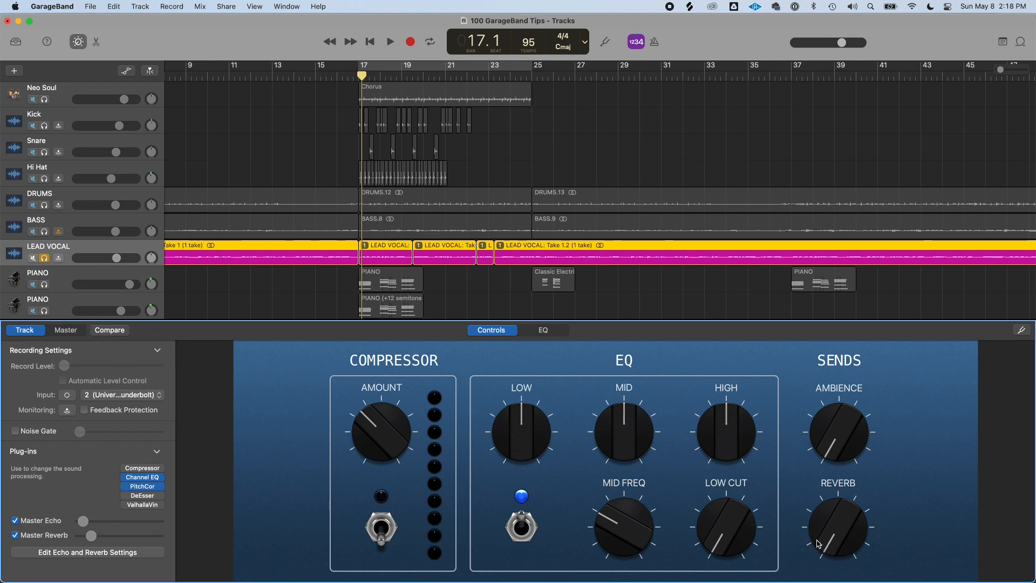
left_click_drag(840, 551, 845, 482)
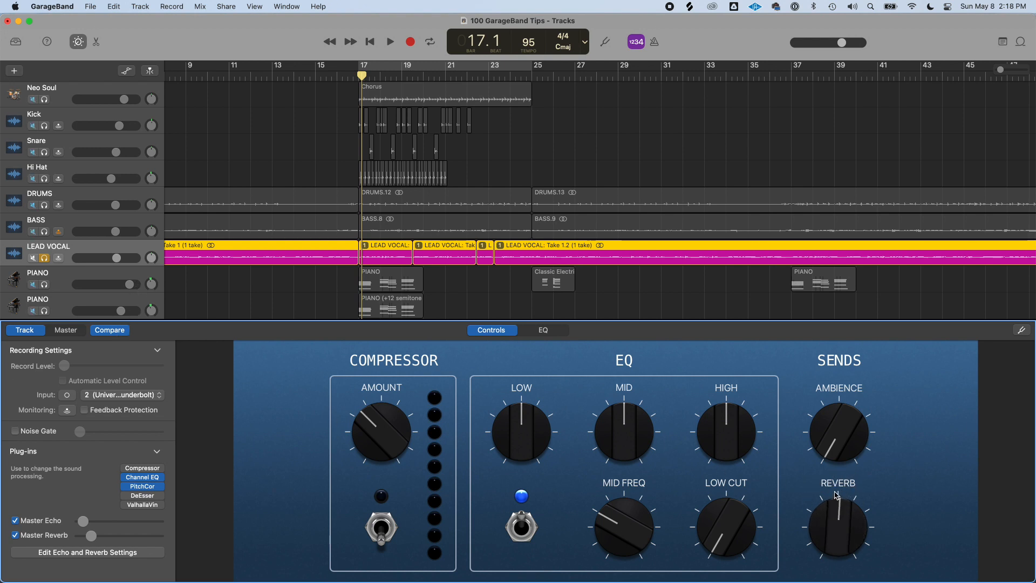
A/B the Smart Controls with Compare and raise the Ambience send knob to about the middle
left_click(120, 331)
left_click(119, 332)
left_click(121, 334)
left_click(120, 331)
left_click(119, 332)
left_click(120, 331)
left_click(119, 331)
left_click_drag(849, 447, 838, 376)
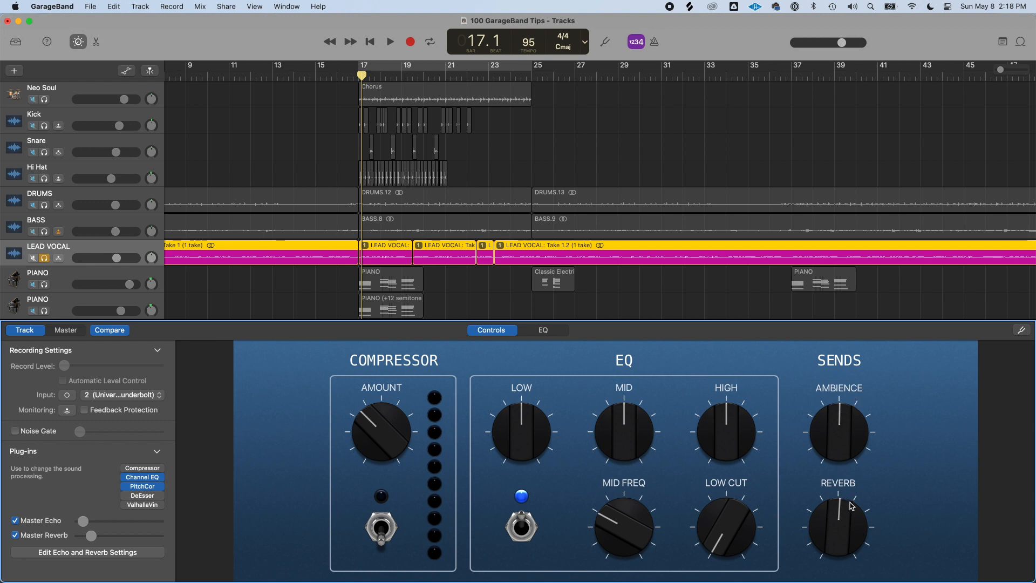
Toggle Compare repeatedly to audition the edited against the original Smart Controls settings
left_click(120, 333)
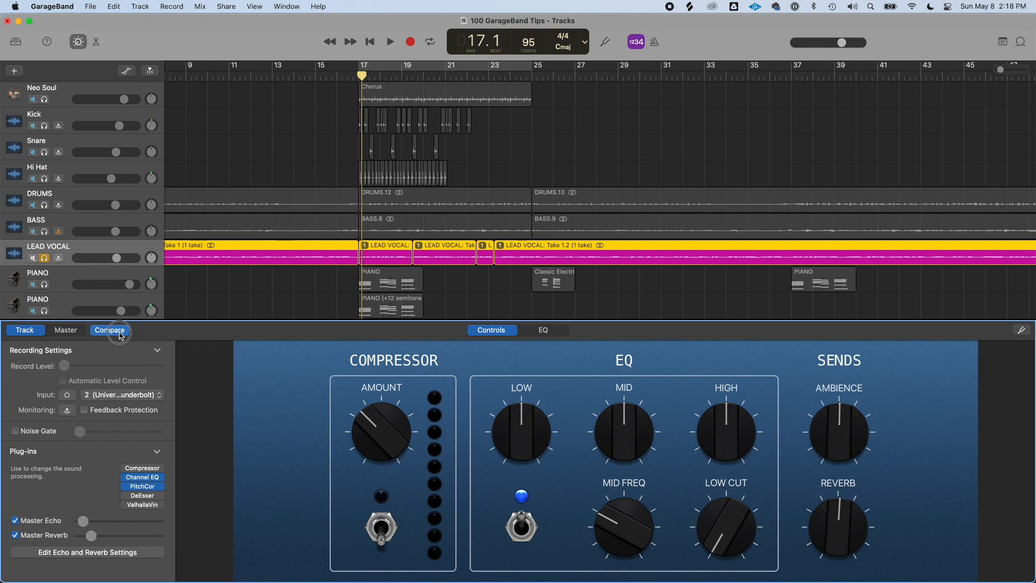
left_click(120, 334)
left_click(120, 334)
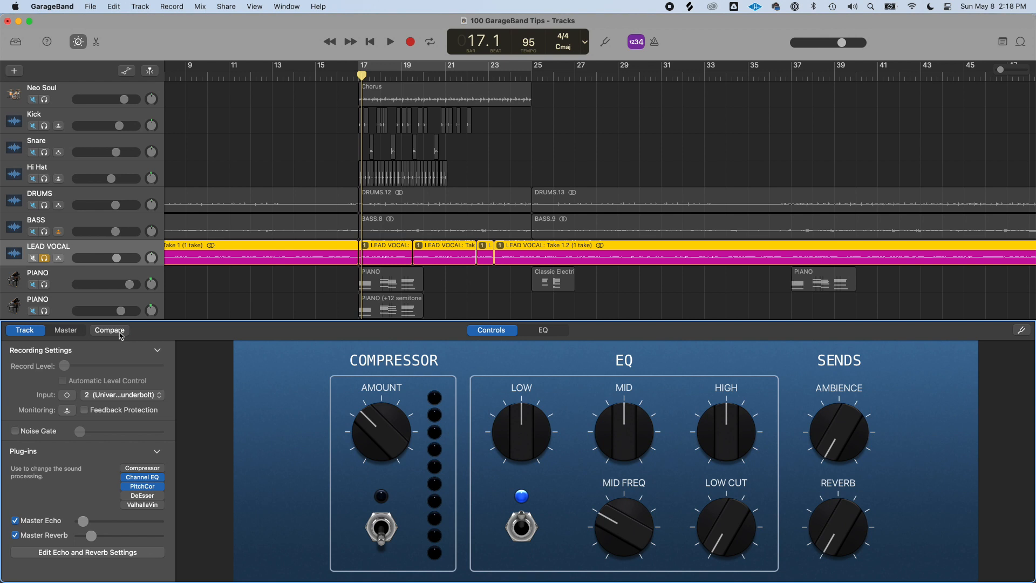
left_click(121, 333)
left_click(121, 333)
left_click(108, 330)
Boost the High EQ knob and cut the Low EQ knob, then A/B the change with Compare
left_click_drag(724, 438, 719, 415)
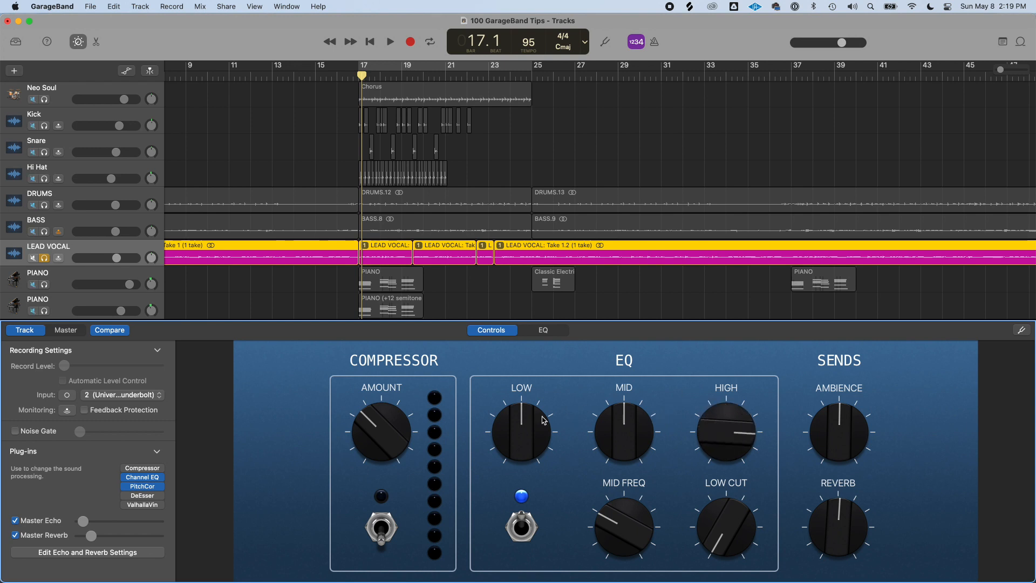
left_click_drag(533, 424, 461, 430)
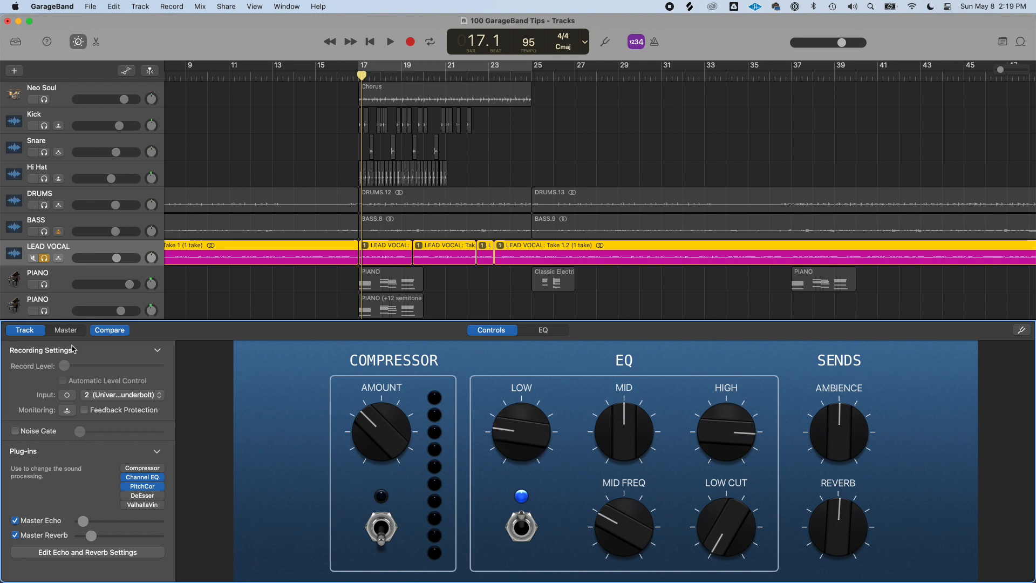
left_click(109, 331)
left_click(109, 331)
left_click(109, 331)
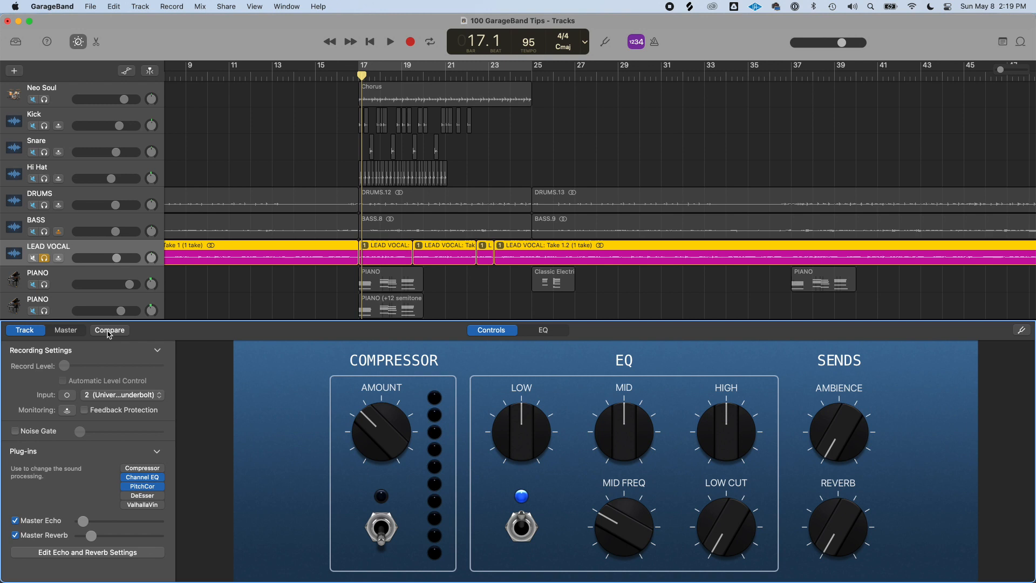
Lower the Low EQ knob, raise the High EQ knob, and turn down the Ambience send
left_click(109, 333)
left_click(109, 334)
left_click_drag(521, 424, 521, 459)
left_click_drag(721, 420, 723, 402)
left_click_drag(833, 448, 840, 471)
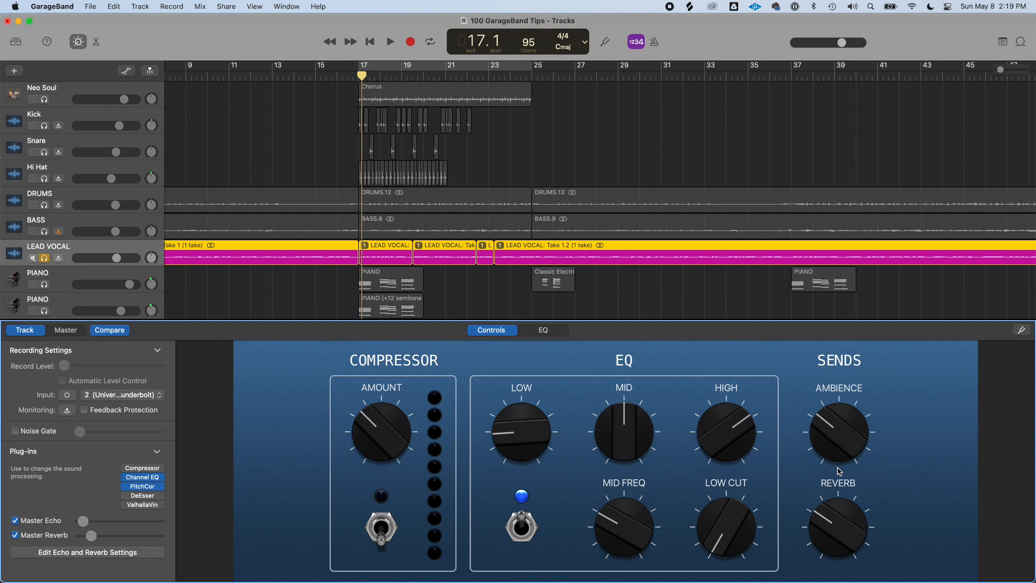
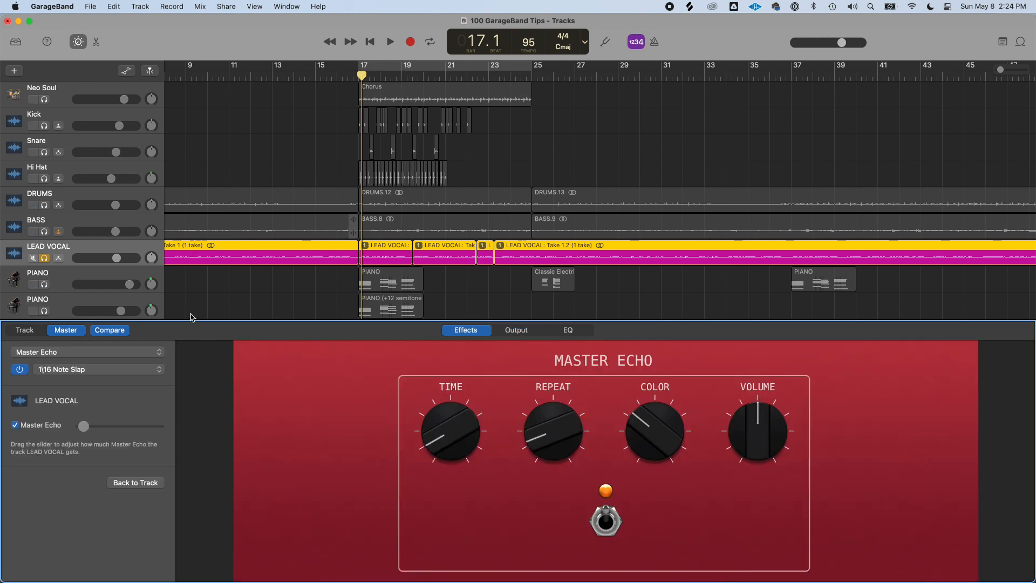
Open the master Output Smart Controls and adjust the Squeeze, Compression and Limiter knobs
left_click(534, 334)
left_click(567, 330)
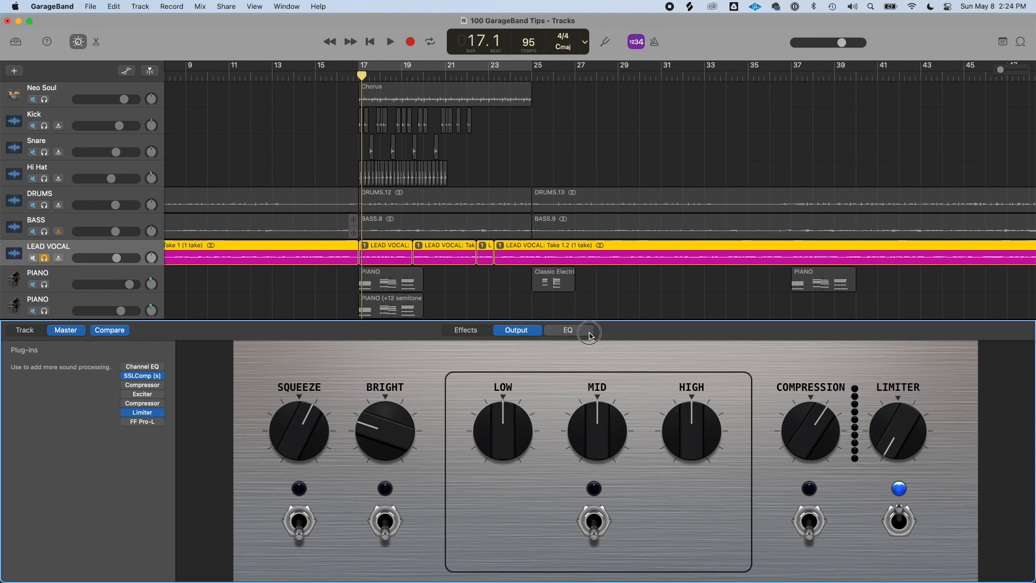
left_click(537, 332)
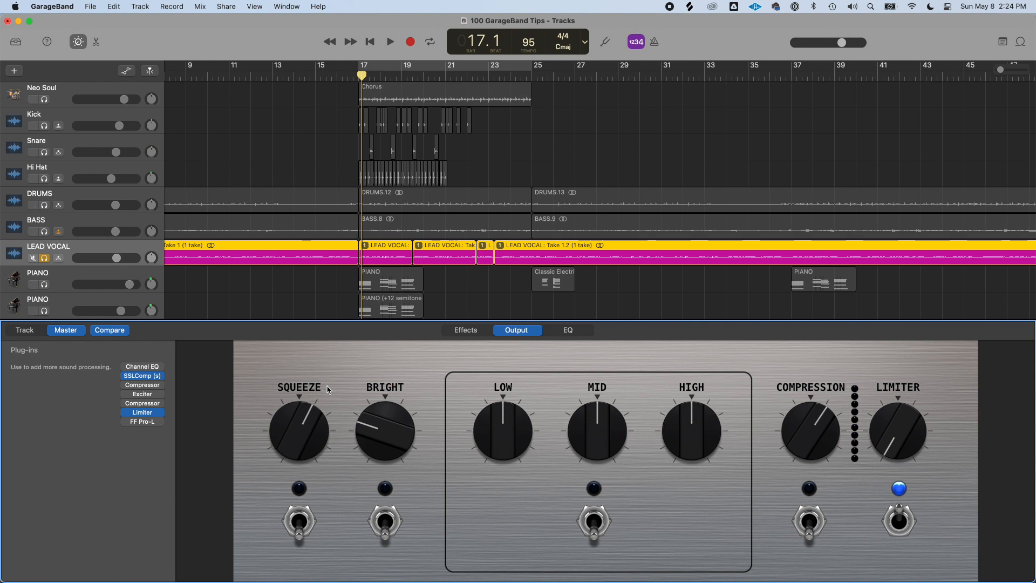
mouse_move(301, 421)
left_mouse_down()
mouse_move(297, 463)
mouse_move(292, 429)
left_mouse_up()
left_click_drag(796, 439, 794, 426)
left_click_drag(889, 436, 894, 400)
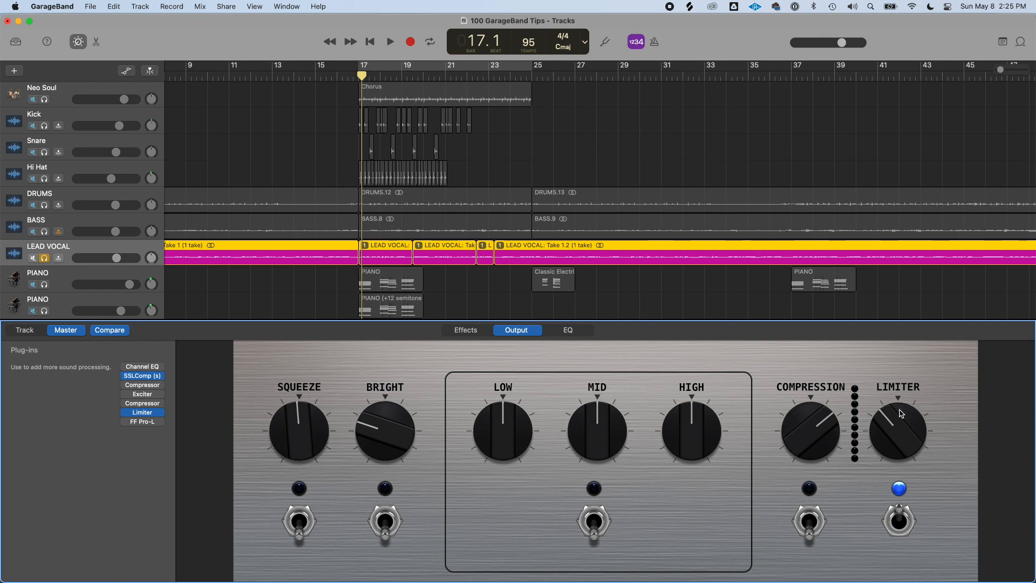
left_click_drag(901, 413, 880, 456)
left_click_drag(301, 439, 318, 426)
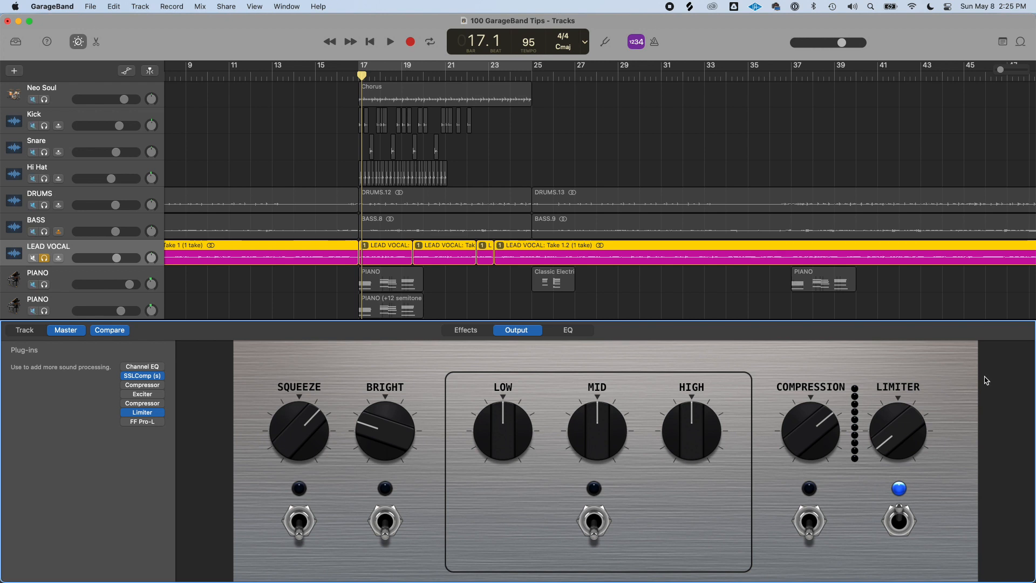
Try adjusting the Low and Mid EQ knobs
left_click_drag(510, 434, 505, 437)
left_click_drag(611, 426, 599, 389)
left_click_drag(509, 422, 510, 421)
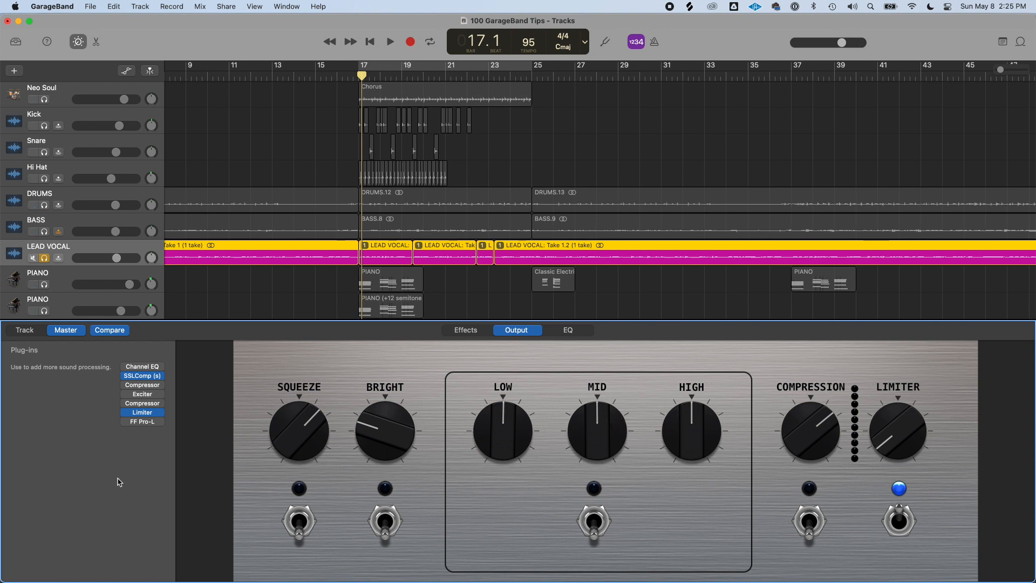
Switch on the Compression, EQ, Bright and Squeeze sections, then switch all five sections off
left_click(809, 523)
left_click(594, 521)
left_click(384, 515)
left_click(300, 521)
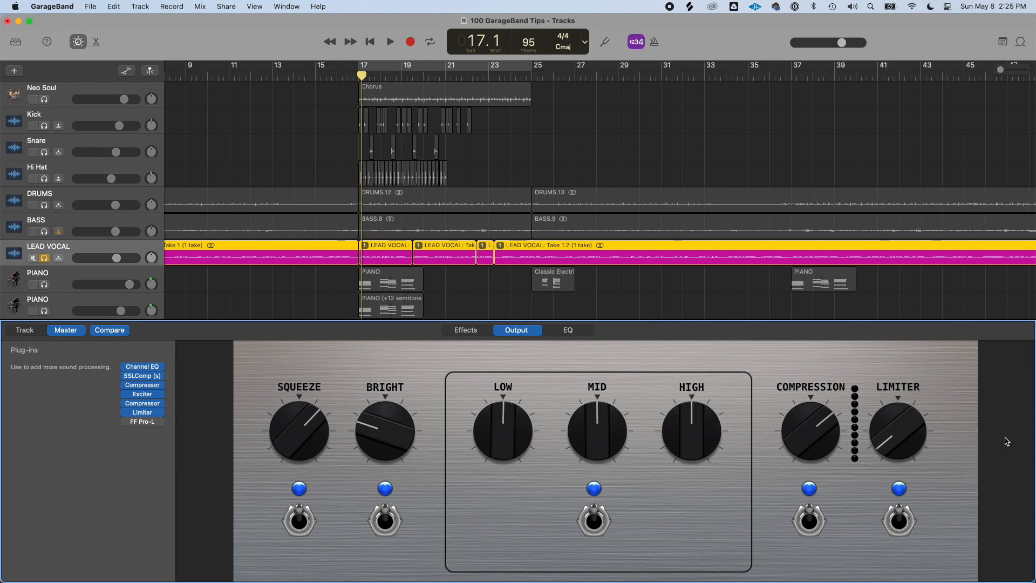
left_click(282, 523)
left_click(387, 521)
left_click(594, 521)
left_click(808, 521)
left_click(899, 521)
mouse_move(136, 384)
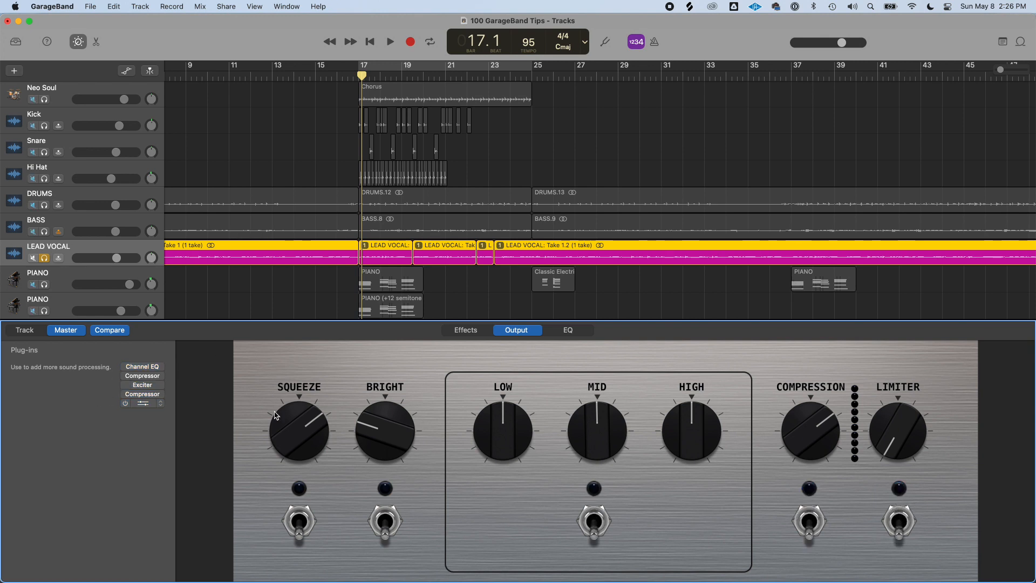
Switch all five Output sections back on, then turn each of them off again
left_click(900, 526)
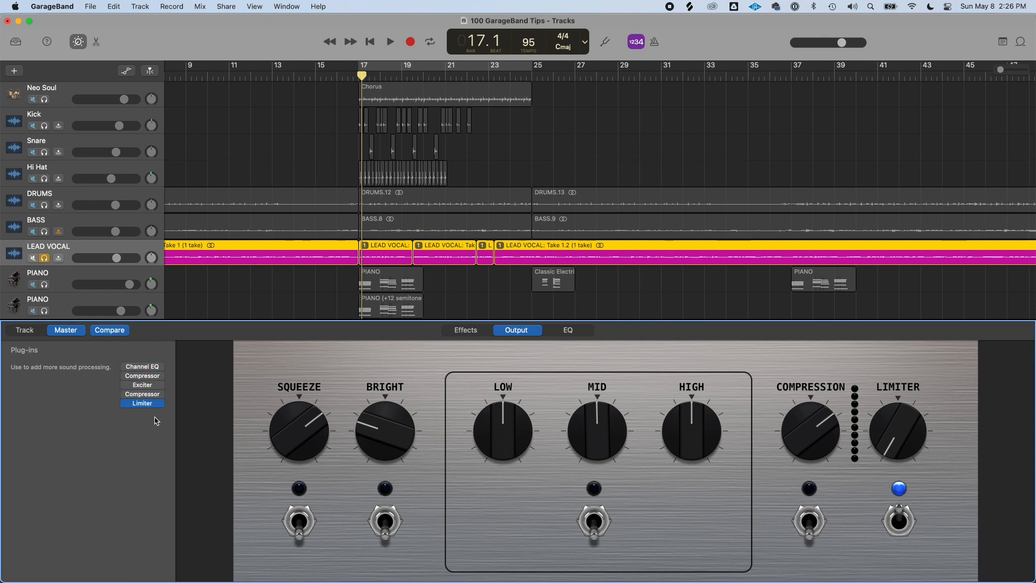
left_click(811, 520)
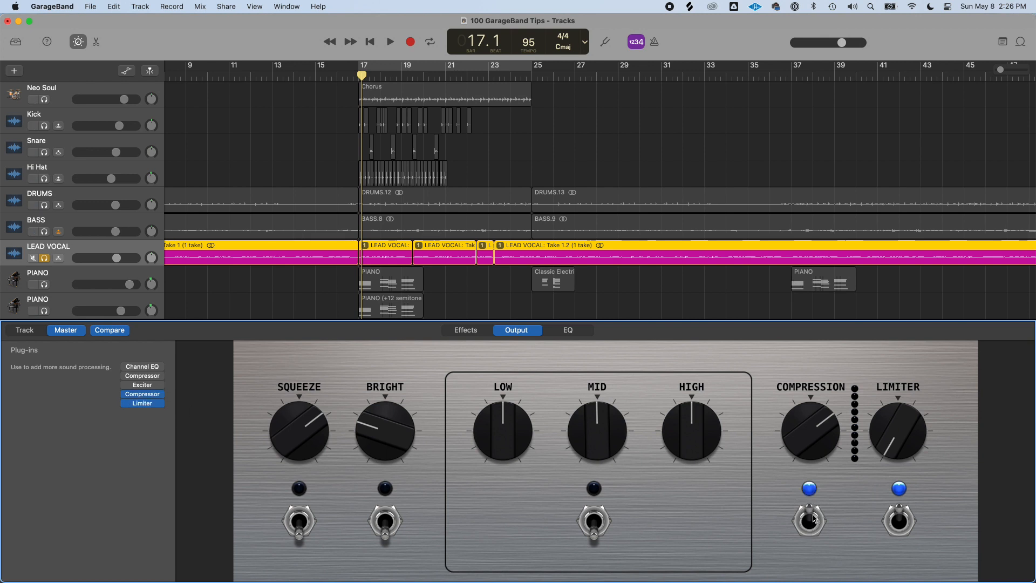
left_click(594, 523)
left_click(388, 522)
left_click(301, 517)
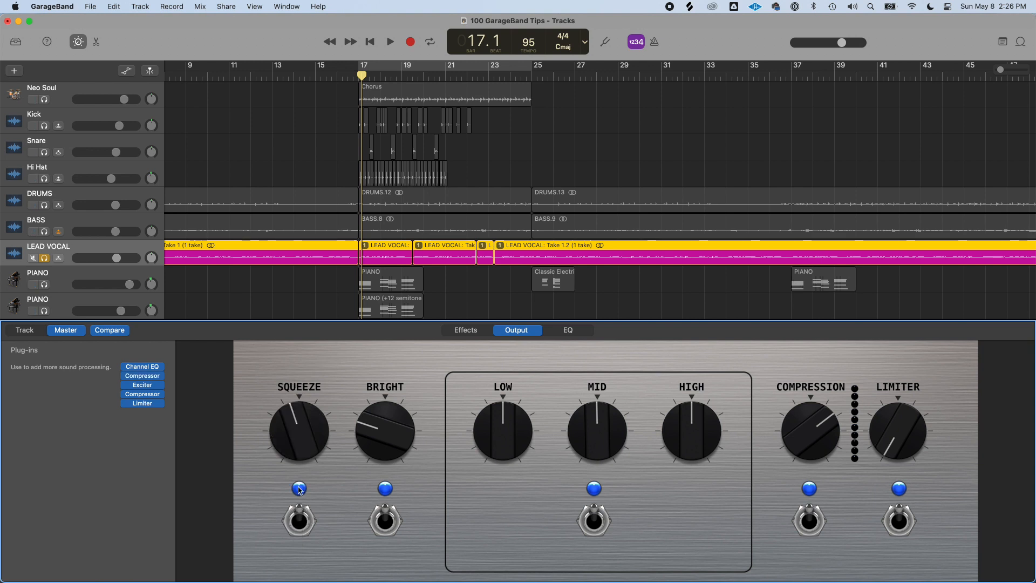
left_click(384, 520)
left_click(593, 520)
left_click(808, 521)
left_click(907, 515)
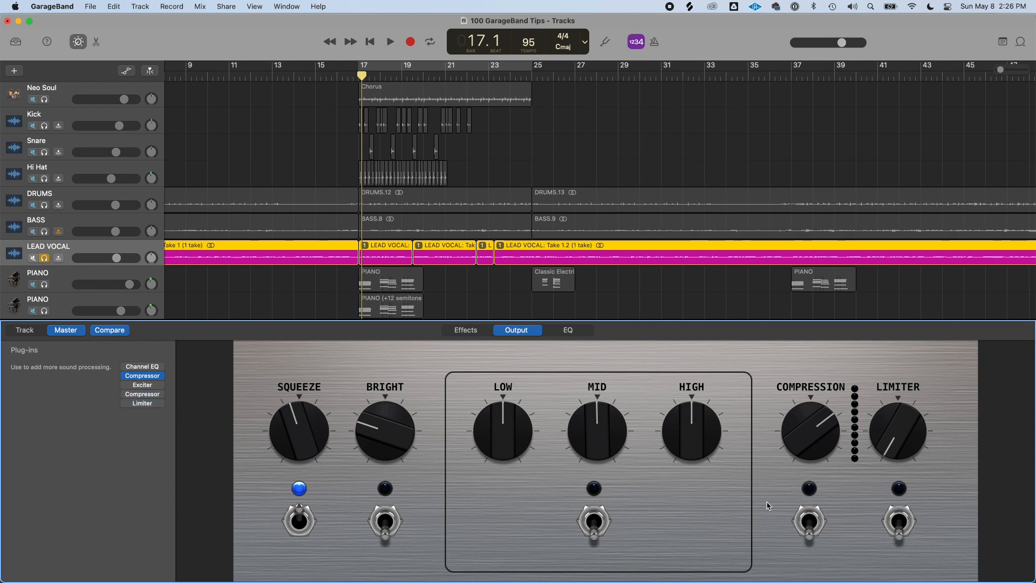
left_click(301, 523)
Zoom out the timeline, hide the Smart Controls and move the playhead to bar 57
left_click(622, 76)
scroll(634, 99, "down", 5)
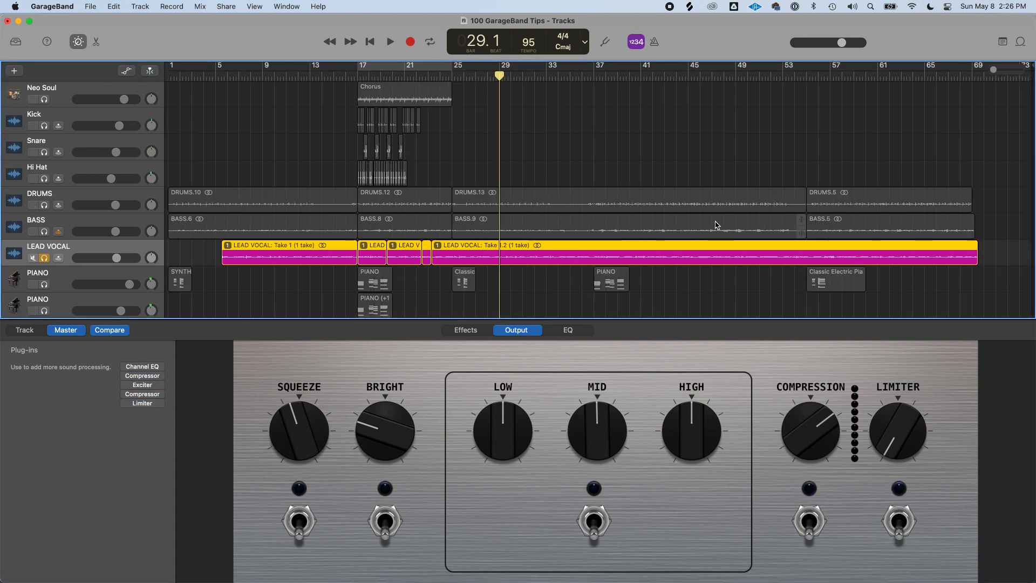
key("b")
left_click(840, 77)
left_click(839, 77)
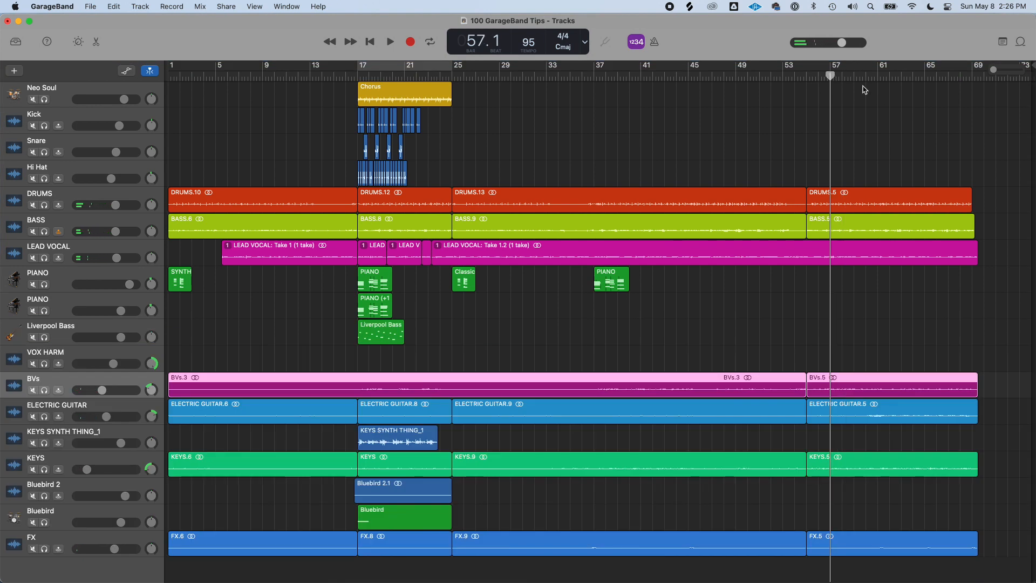
Reopen the Output Smart Controls, enable the Squeeze section and turn its knob down
key("b")
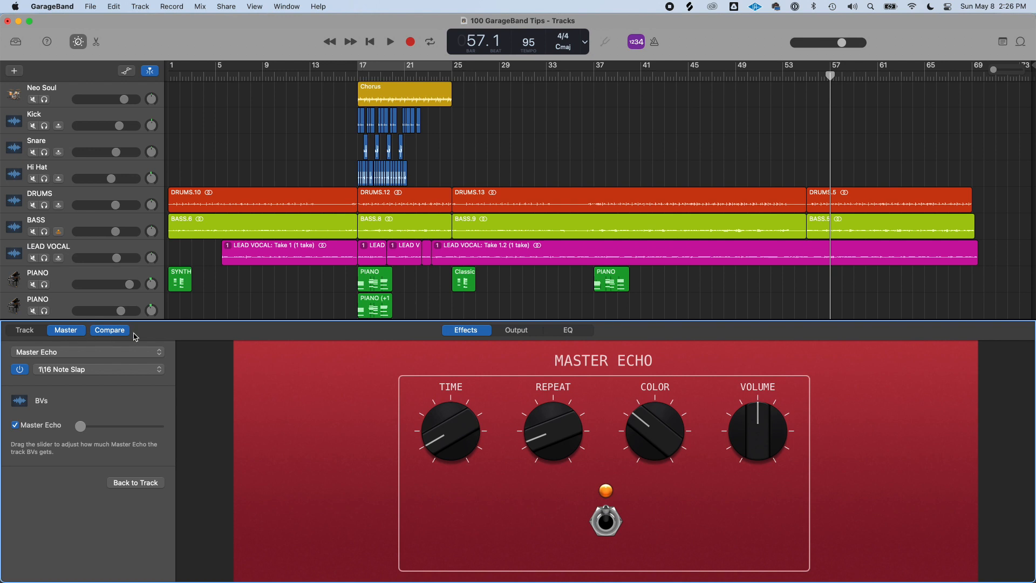
left_click(517, 329)
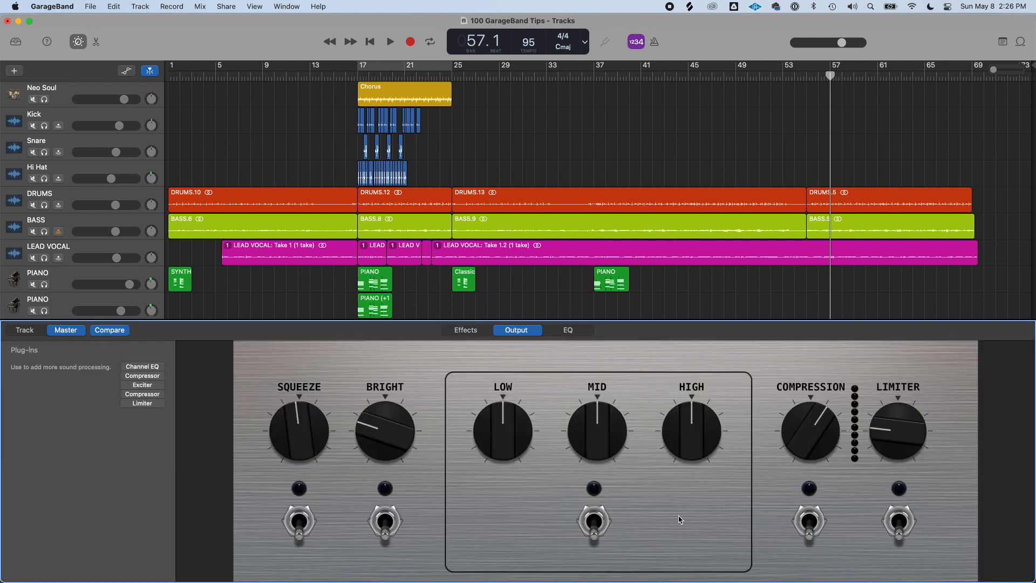
left_click(301, 521)
left_click_drag(300, 425, 300, 521)
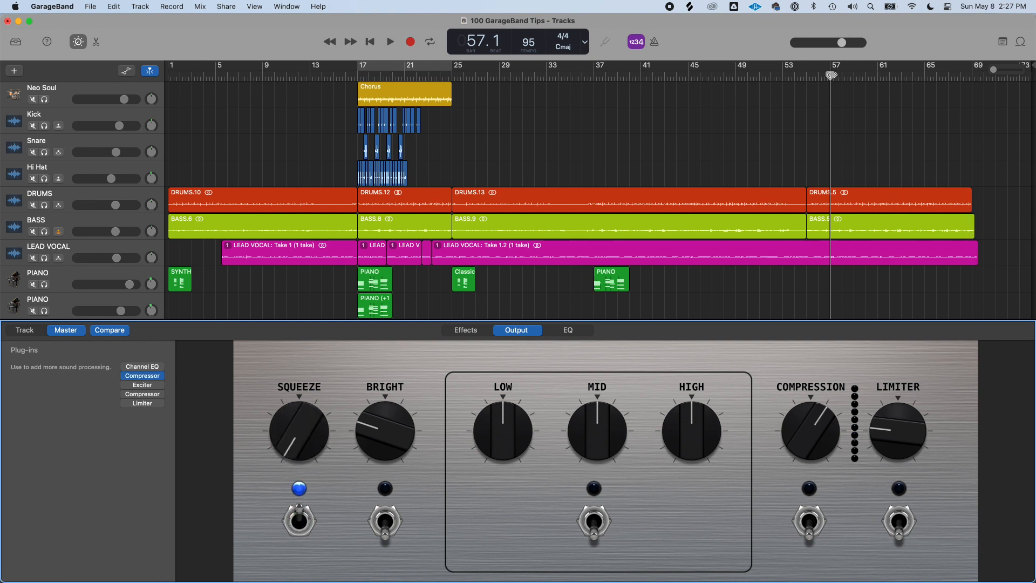
Set a cycle region over bars 57 to 61 and start playback
left_click(831, 67)
left_click_drag(308, 433, 296, 502)
key("space")
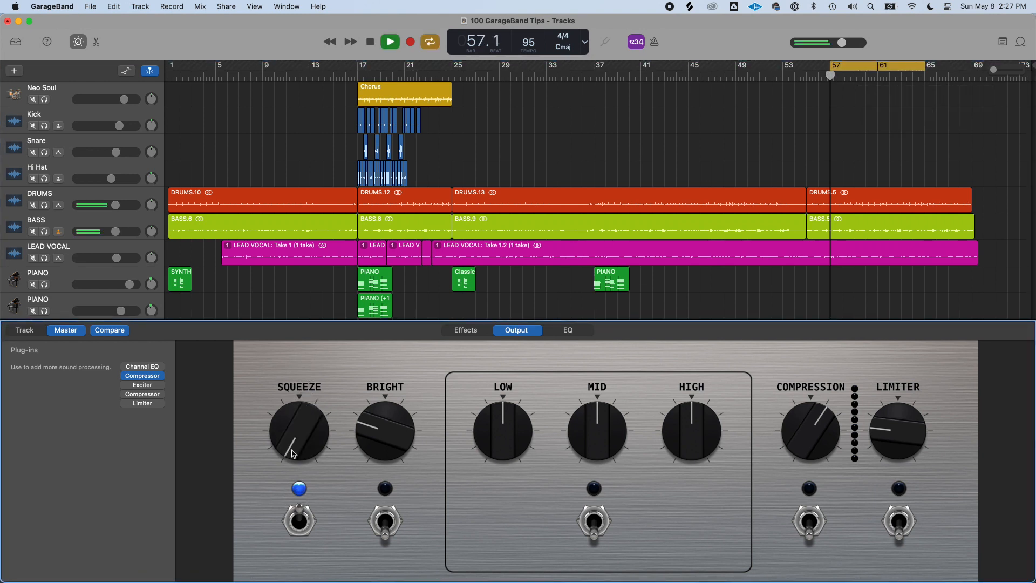
Sweep the Squeeze knob up and down while auditioning, leaving it just past center
left_click_drag(296, 436, 318, 350)
key("space")
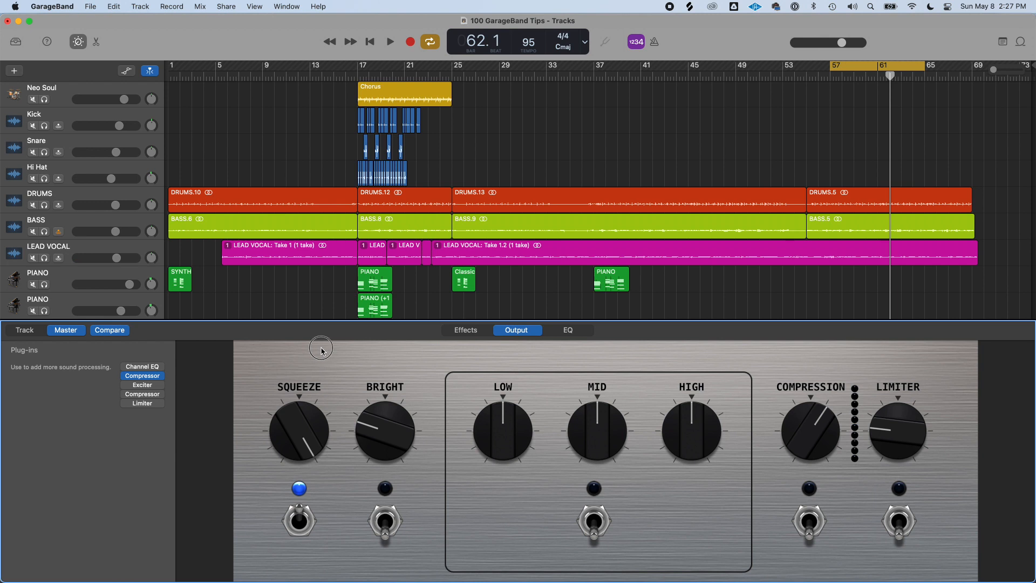
left_click_drag(321, 349, 306, 363)
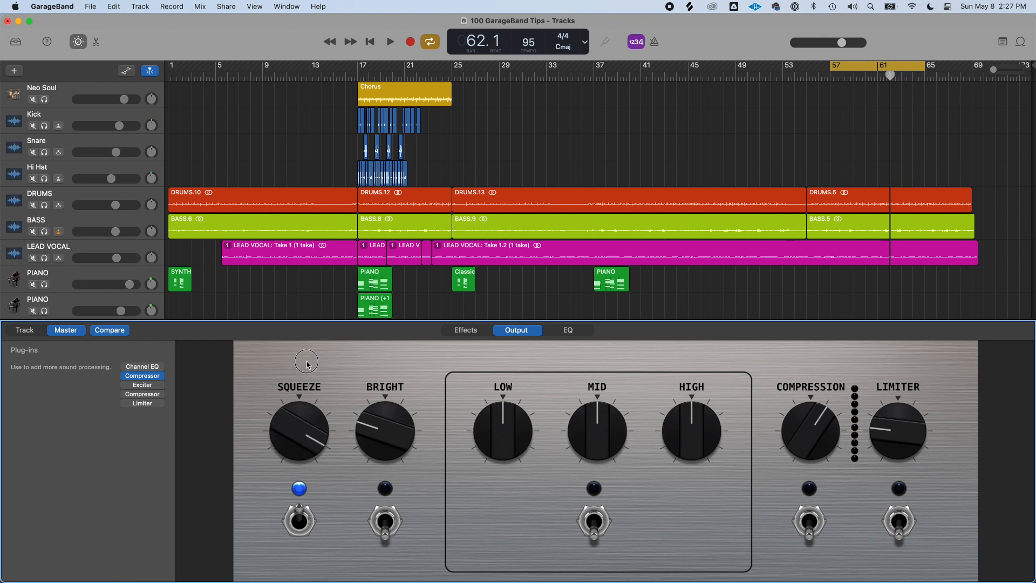
left_click_drag(306, 363, 296, 265)
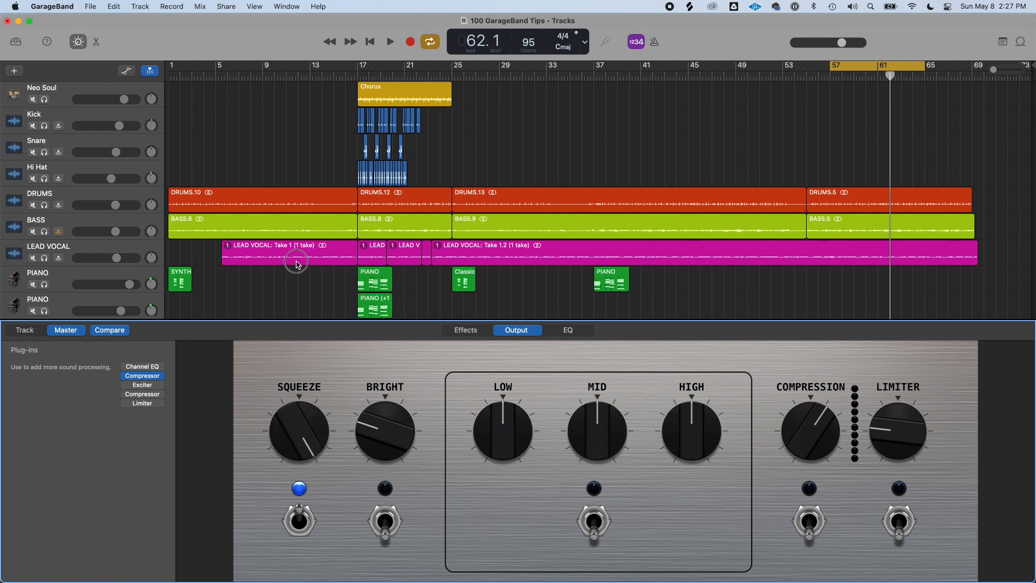
left_click_drag(297, 265, 306, 388)
Enable the Bright section and raise its knob while the loop plays
left_click(387, 523)
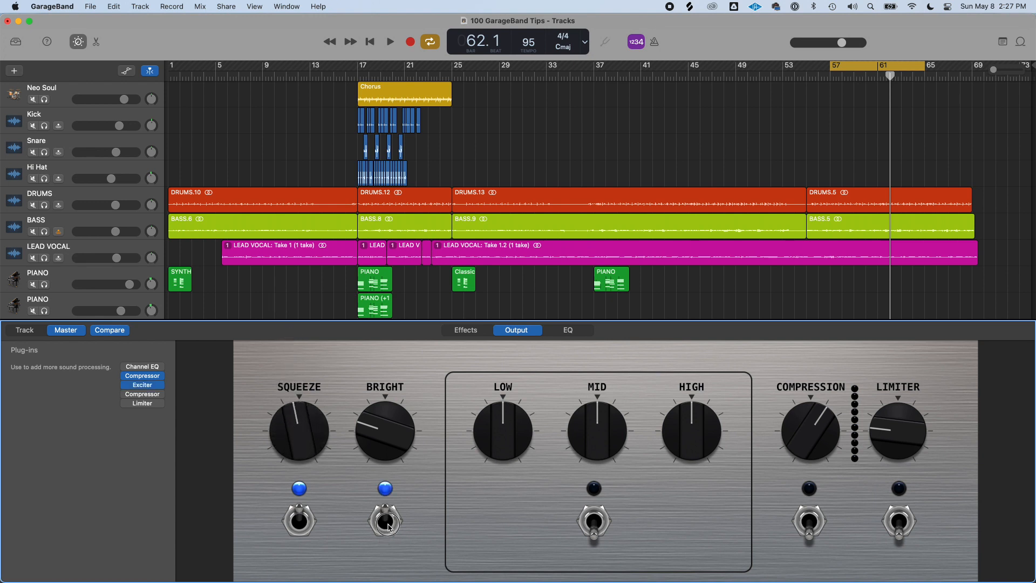
key("space")
left_click_drag(384, 456, 363, 402)
key("space")
Enable the EQ section, boost the Low knob slightly and tweak the Mid and High knobs
left_click(599, 520)
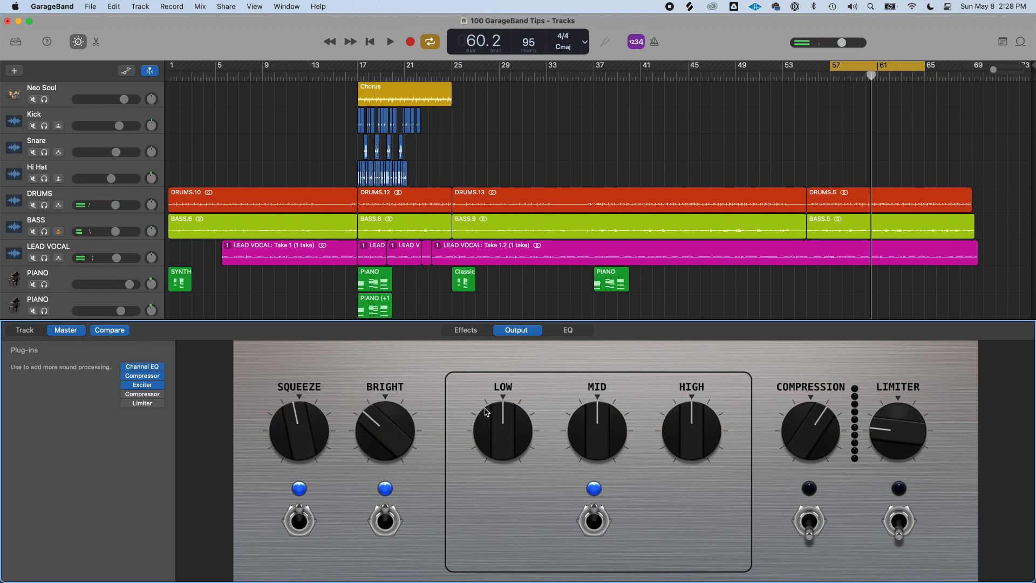
key("space")
left_click_drag(488, 428, 507, 467)
mouse_move(598, 425)
left_mouse_down()
mouse_move(597, 344)
mouse_move(605, 519)
mouse_move(596, 444)
left_mouse_up()
left_click_drag(678, 428, 738, 420)
left_click_drag(599, 421, 590, 428)
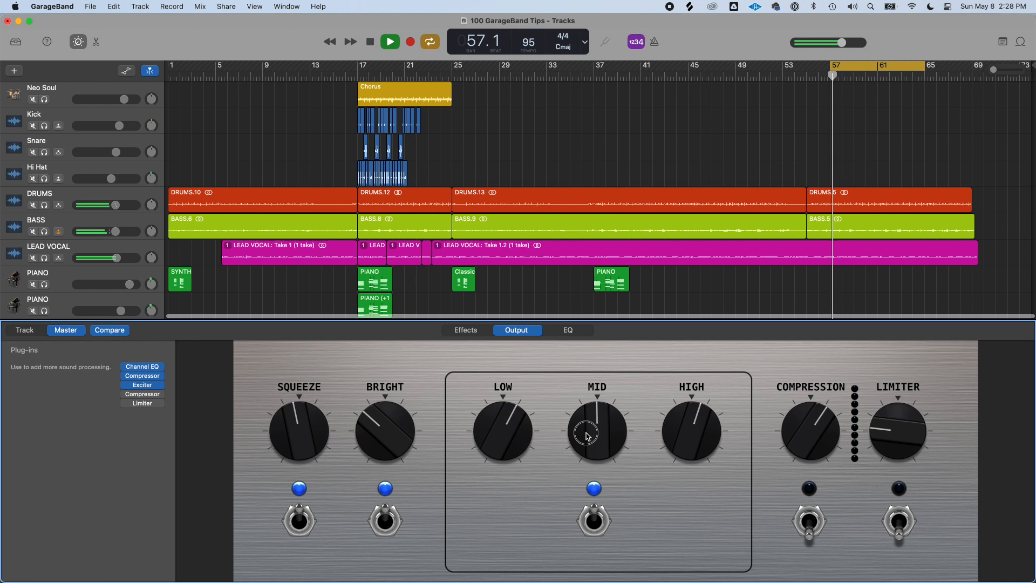
left_click_drag(517, 430, 527, 459)
key("space")
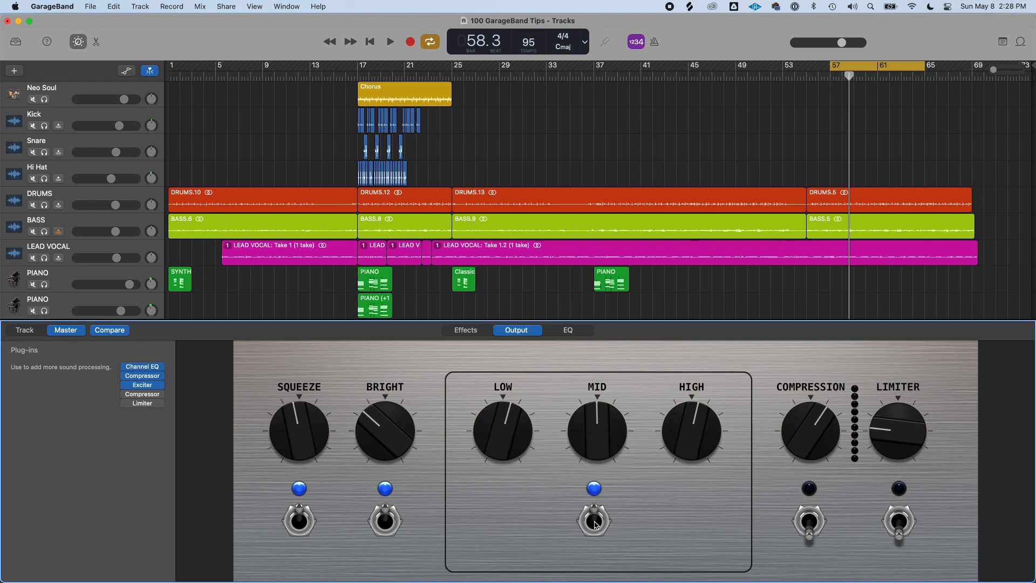
Bypass the EQ section during playback to compare it with the processed sound
key("space")
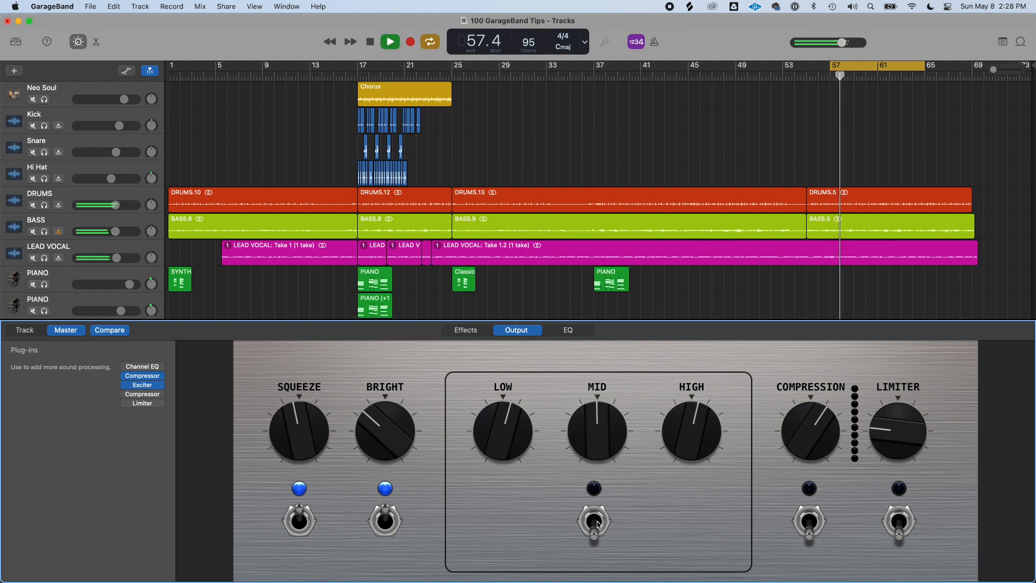
left_click(598, 525)
key("space")
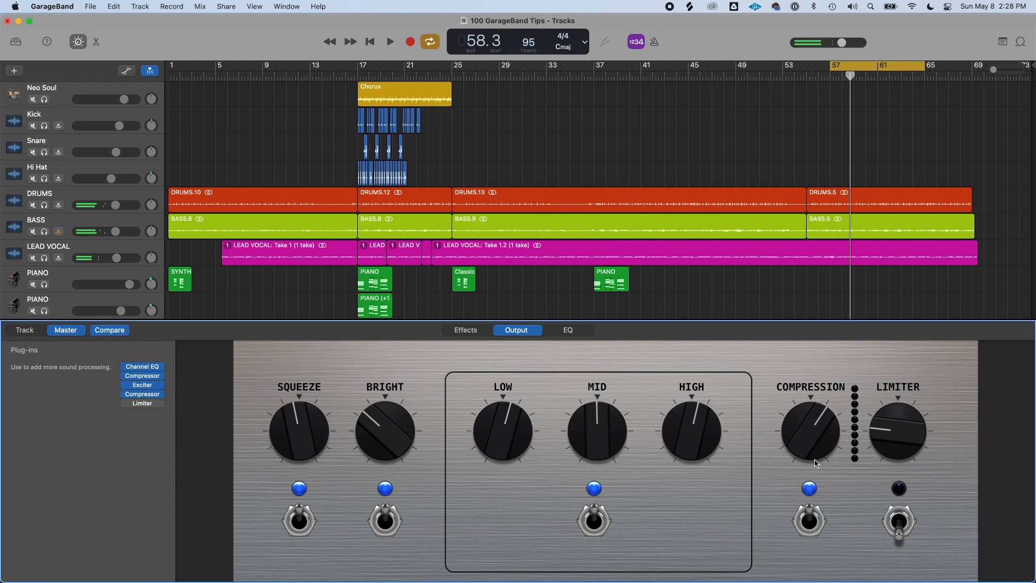
key("space")
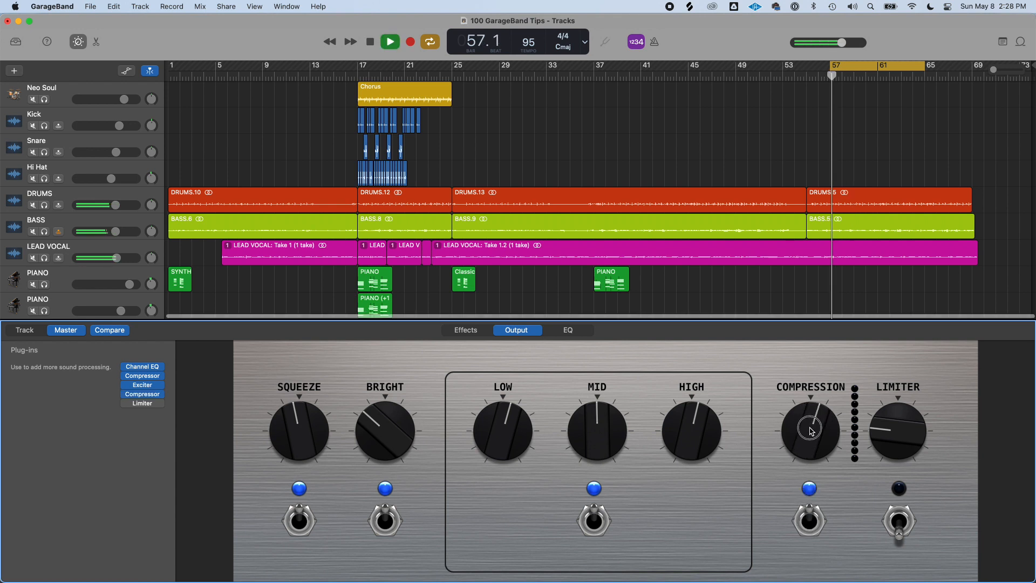
Turn up the Compression and Limiter knobs while playing, then bypass the sections to compare
left_click_drag(812, 426, 833, 551)
left_click_drag(816, 507, 776, 377)
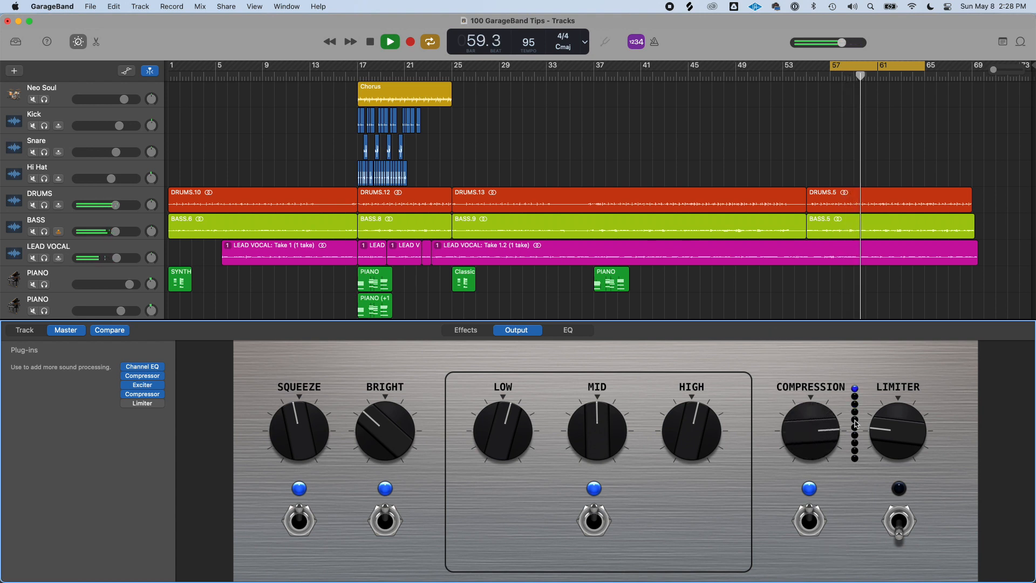
left_click_drag(893, 439, 893, 393)
key("space")
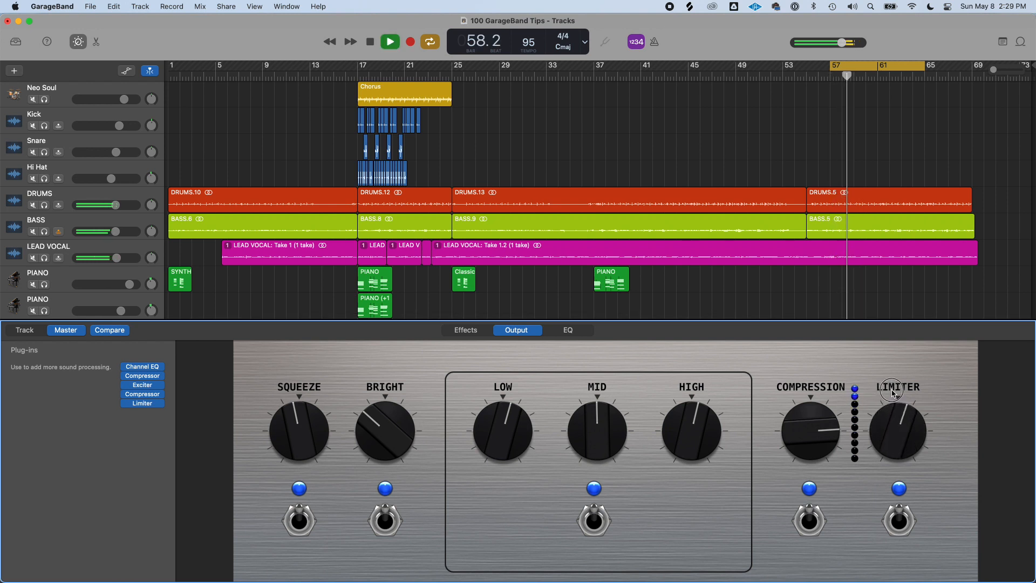
left_click_drag(893, 393, 894, 387)
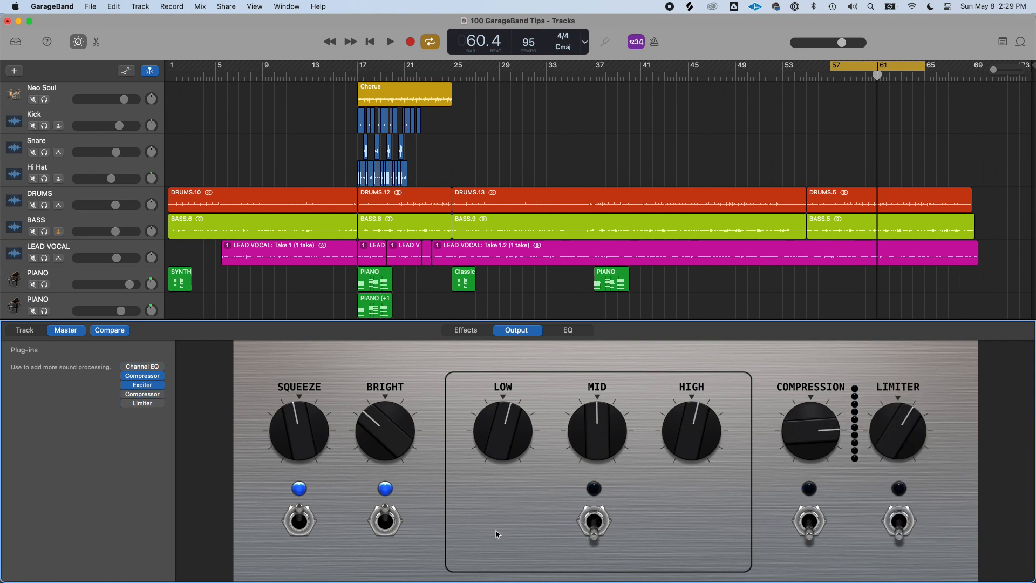
left_click(286, 520)
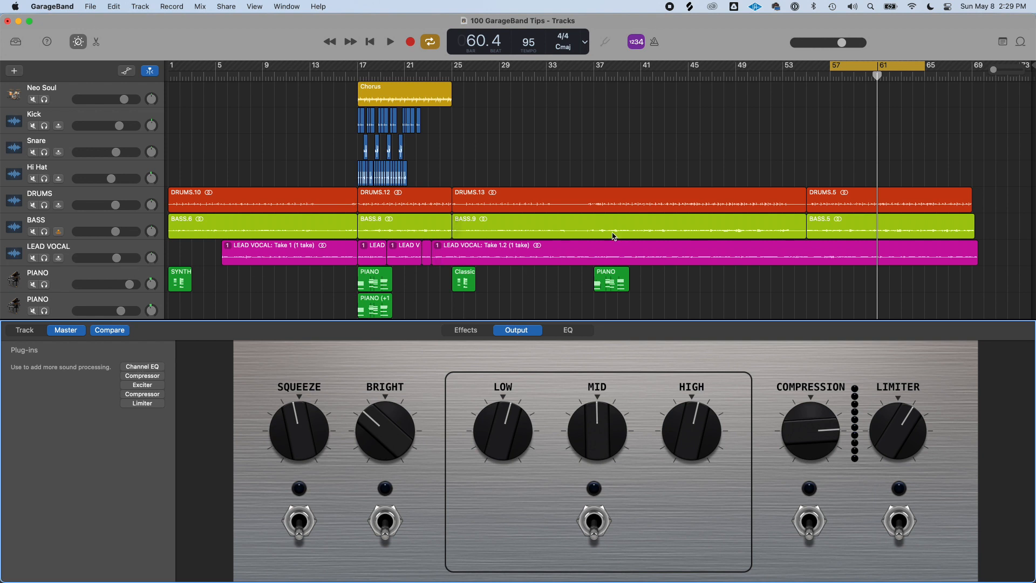